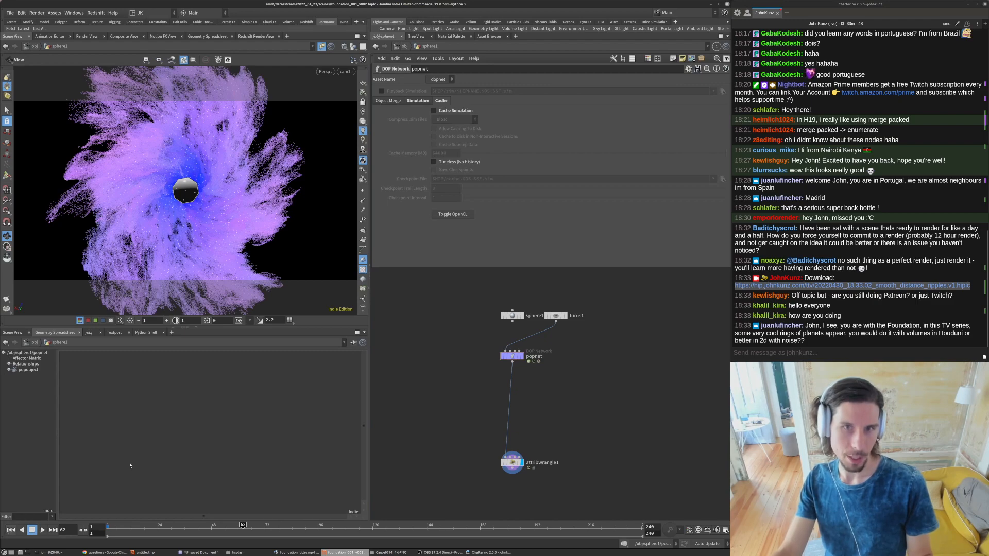
- Enable Cache Simulation on the popnet DOP network with a cache memory of 64000 MB
{"action": "left_click", "coordinate": [452, 111]}
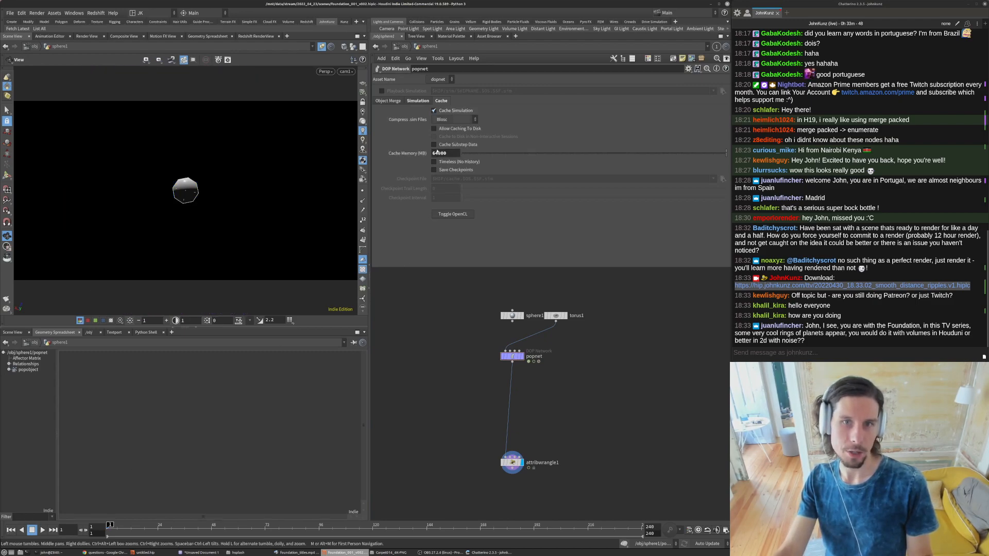
{"action": "left_click", "coordinate": [431, 154]}
{"action": "type", "text": "1"}
{"action": "key", "text": "Return"}
- Run htop in the terminal to check the system's memory and CPU load, and return to Houdini
{"action": "left_click", "coordinate": [52, 552]}
{"action": "type", "text": "htop"}
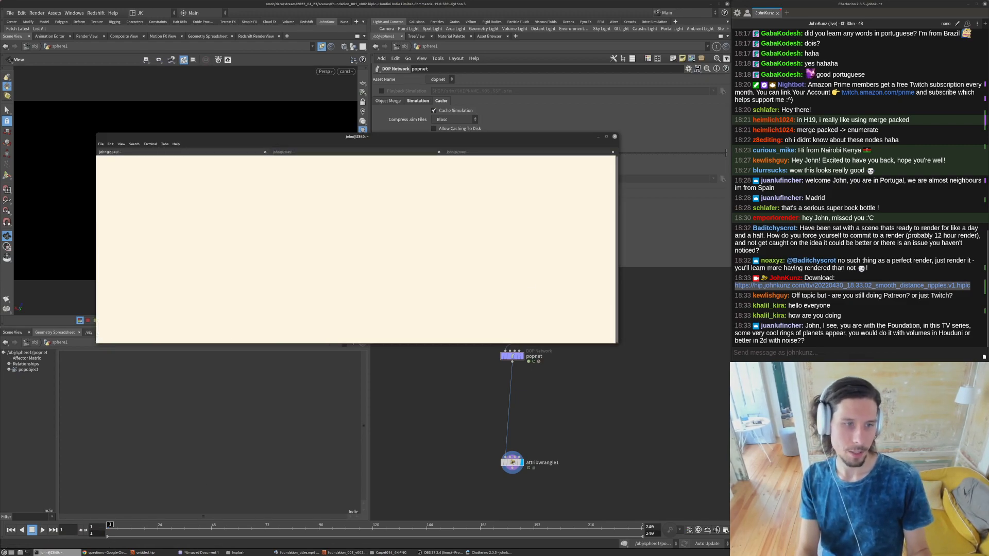
{"action": "key", "text": "Return"}
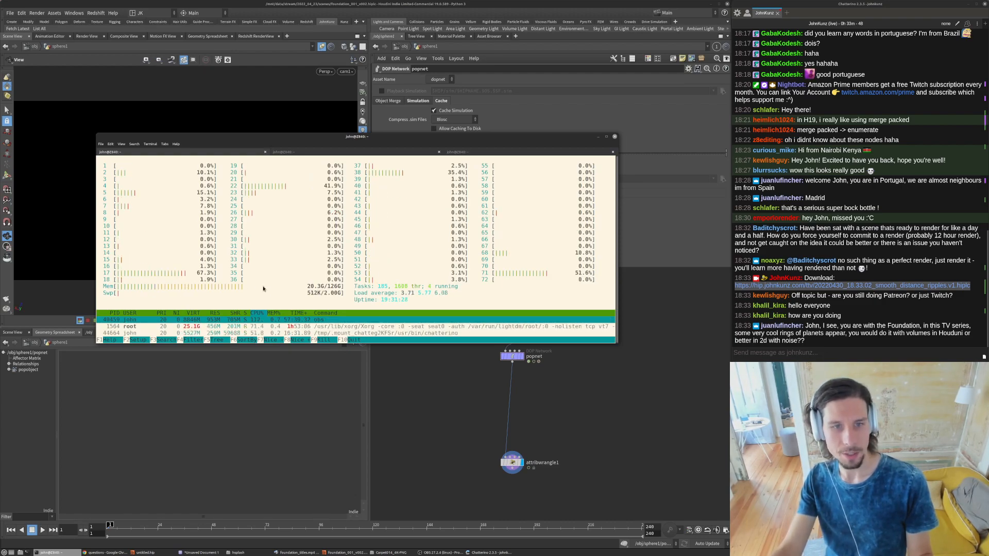
{"action": "left_click", "coordinate": [457, 408]}
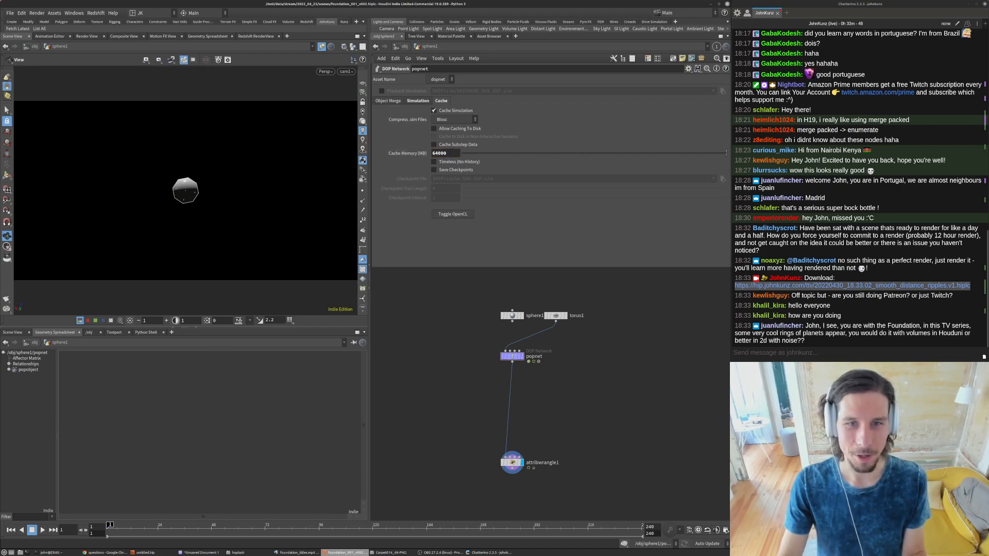
- Revert the popnet's cache memory to its default and set it back to 64000 MB
{"action": "right_click", "coordinate": [443, 153]}
{"action": "left_click", "coordinate": [466, 274]}
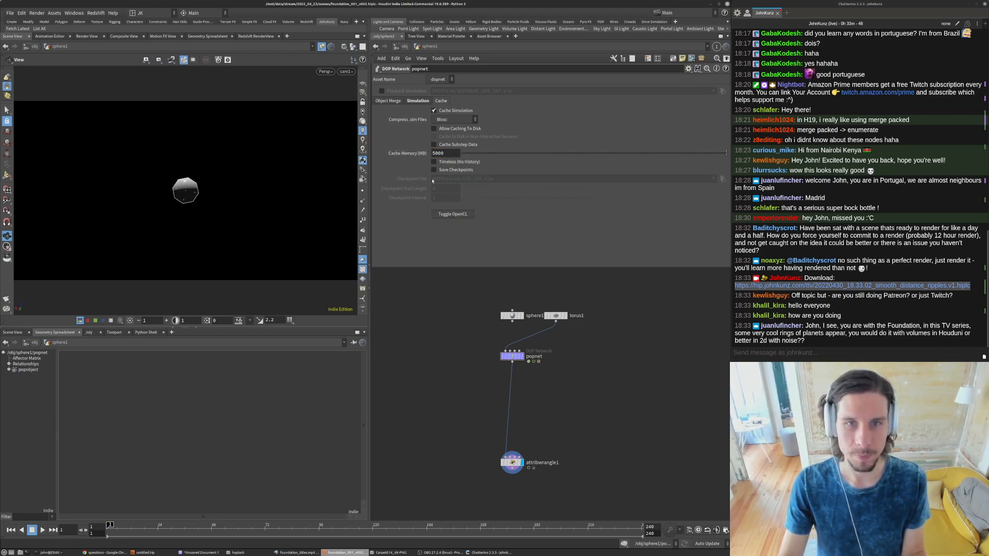
{"action": "left_click", "coordinate": [434, 153]}
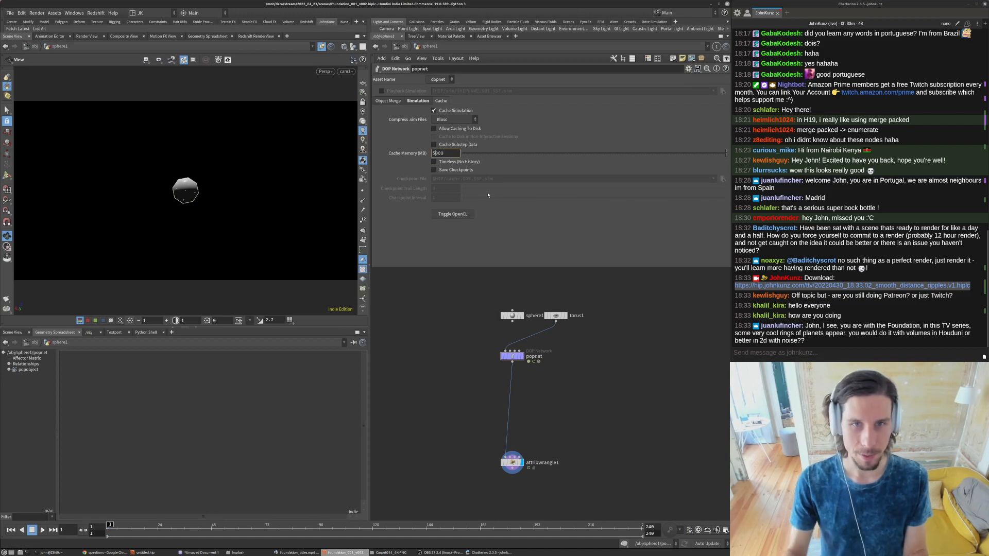
{"action": "key", "text": "Return"}
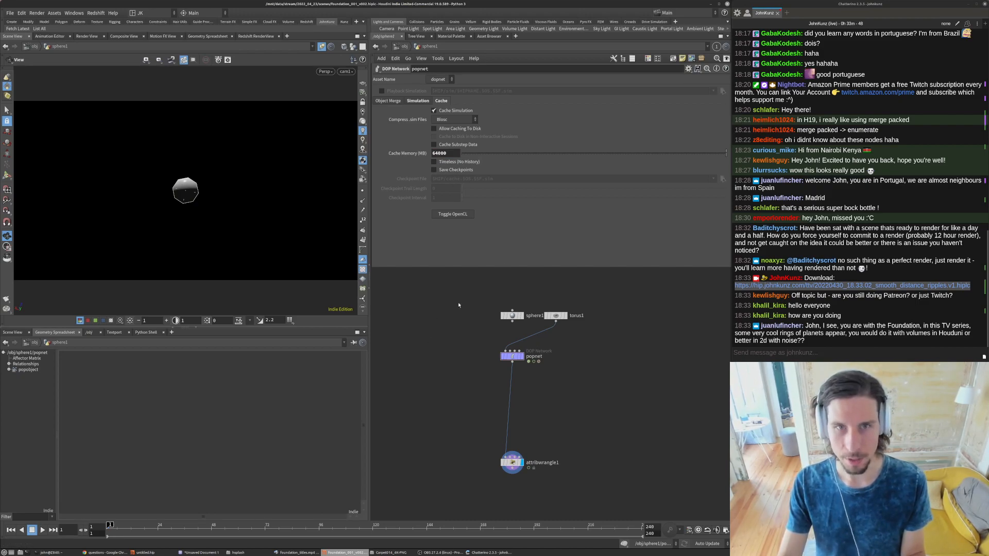
- Turn off Cache Simulation on the popnet DOP network and check the node's info
{"action": "middle_click_drag", "start_coordinate": [441, 362], "coordinate": [450, 340]}
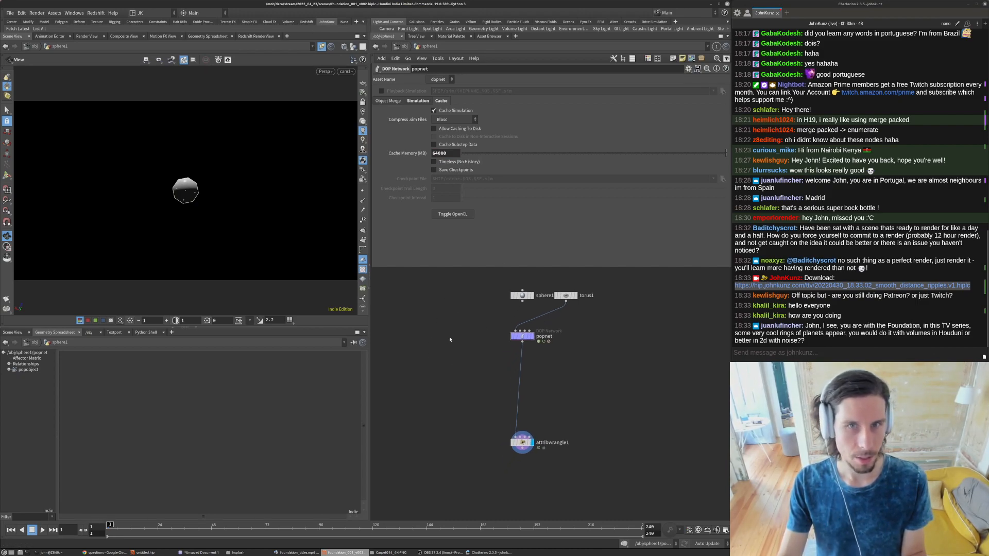
{"action": "left_click", "coordinate": [448, 112]}
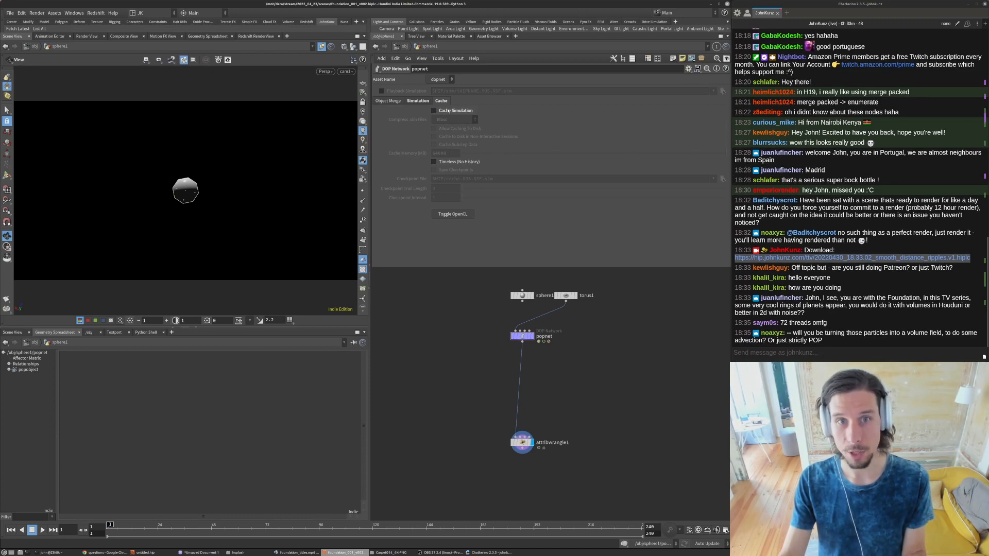
{"action": "middle_click_drag", "start_coordinate": [456, 273], "coordinate": [463, 305]}
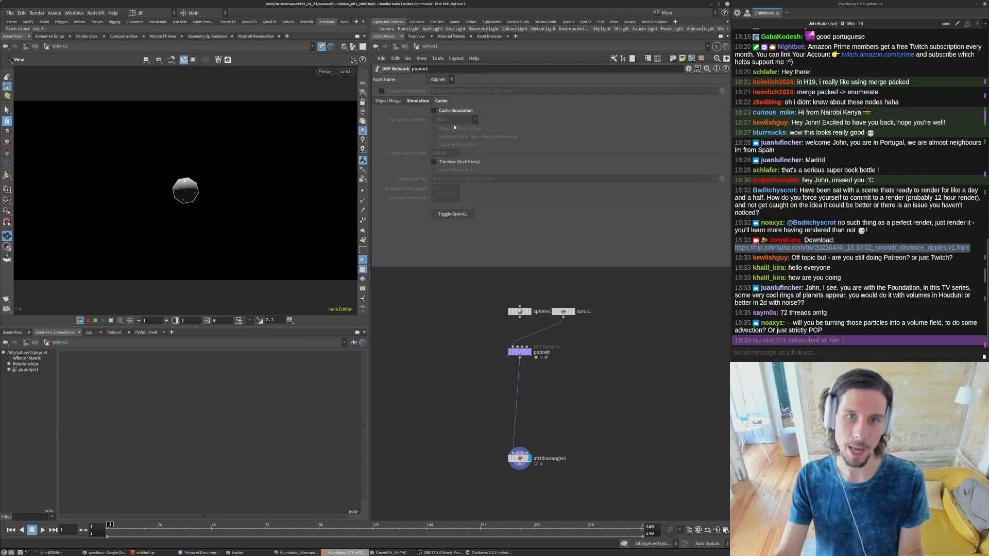
{"action": "scroll", "coordinate": [579, 406], "scroll_direction": "up", "scroll_amount": 4}
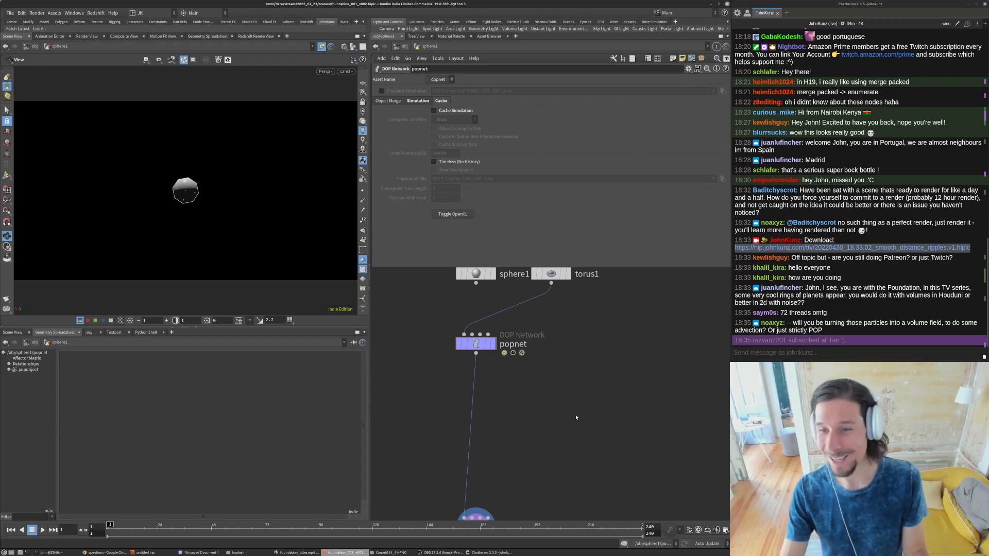
{"action": "middle_click_drag", "start_coordinate": [581, 389], "coordinate": [573, 410]}
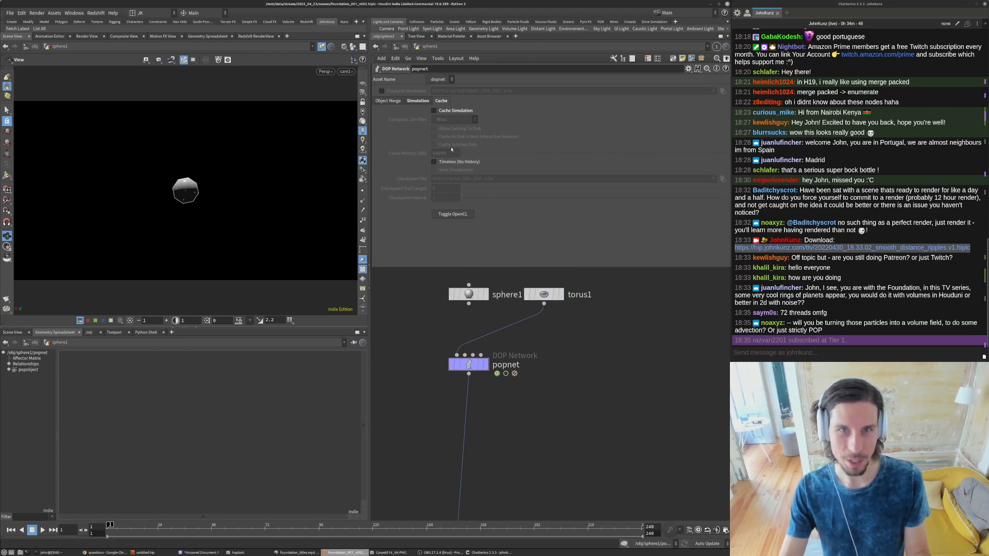
{"action": "middle_click_drag", "start_coordinate": [534, 419], "coordinate": [535, 389]}
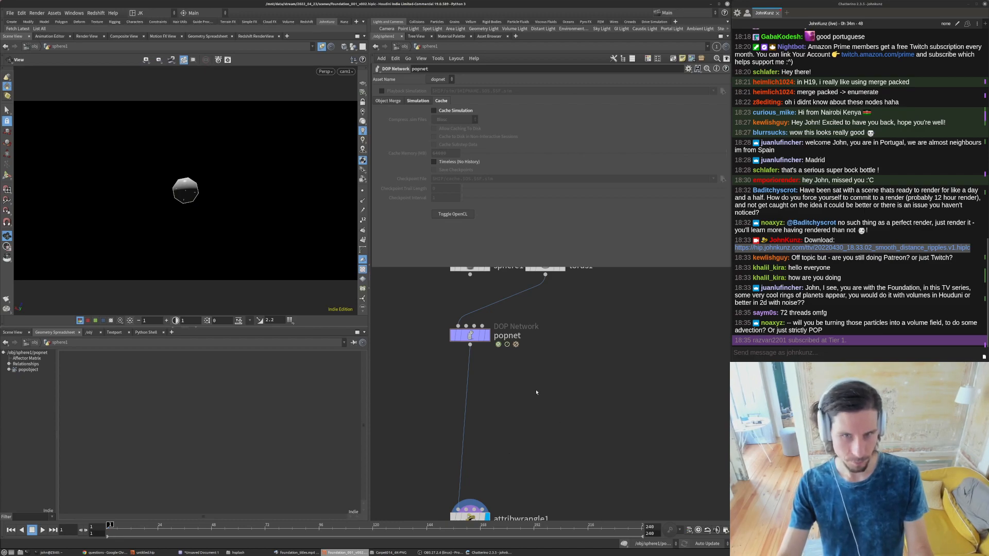
{"action": "middle_click", "coordinate": [469, 335]}
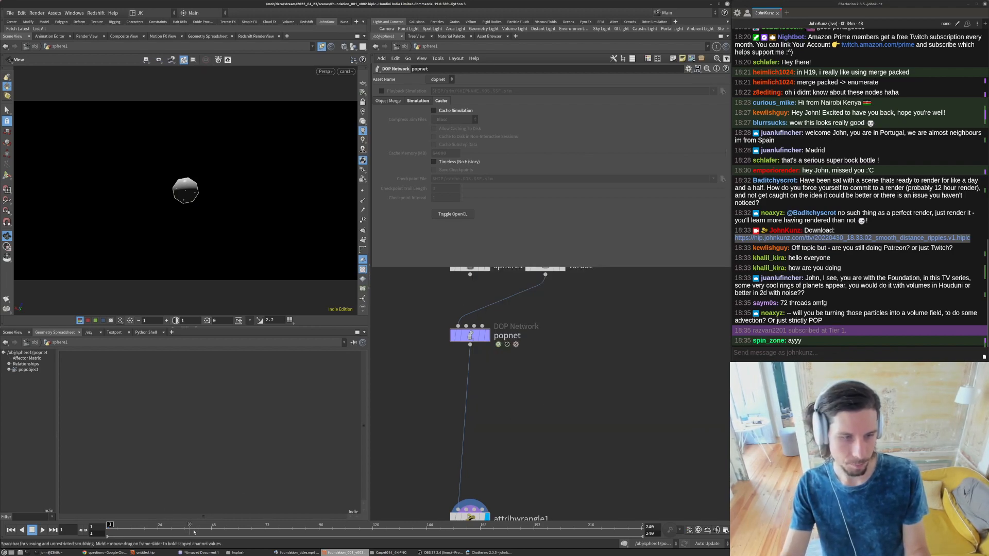
- Try to cook the uncached simulation to frame 82, cancel the cook and return to frame 1
{"action": "left_click", "coordinate": [287, 525]}
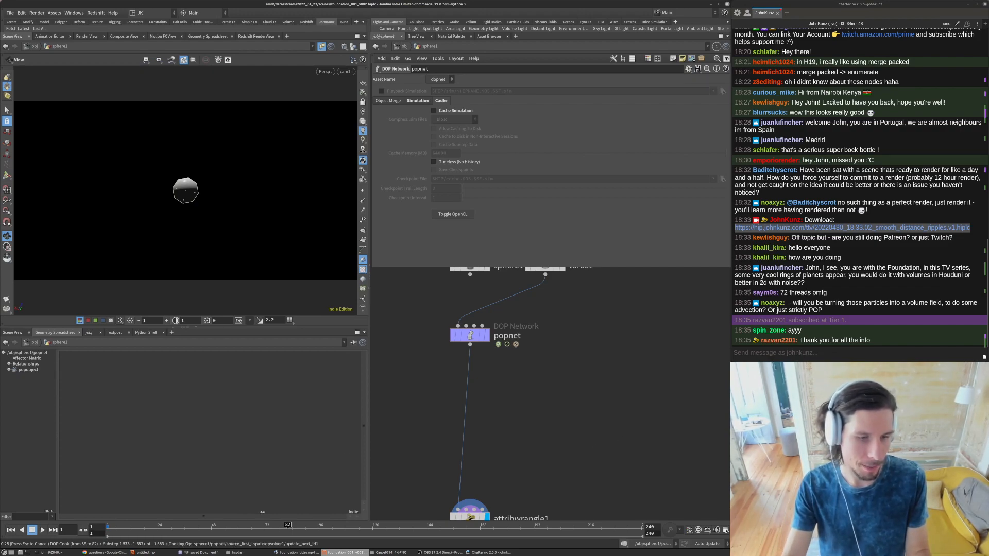
{"action": "key", "text": "Escape"}
{"action": "left_click", "coordinate": [11, 530]}
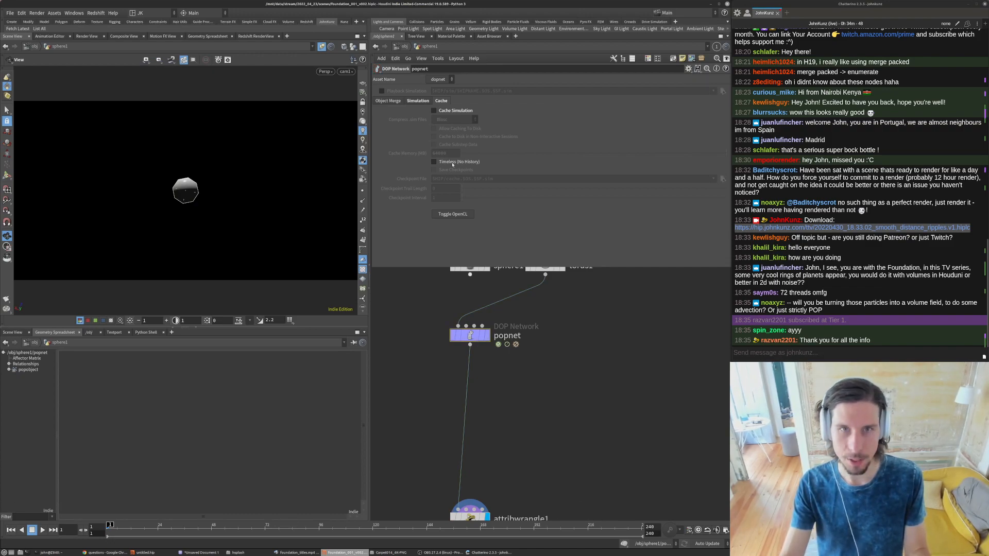
- Turn Cache Simulation back on for the popnet and simulate up to frame 49
{"action": "left_click", "coordinate": [446, 112]}
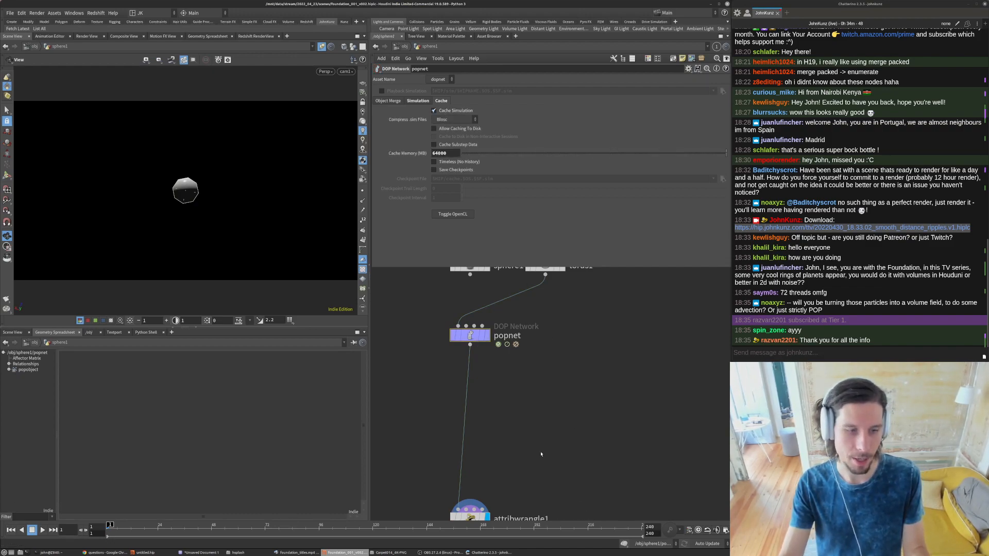
{"action": "left_click", "coordinate": [214, 532]}
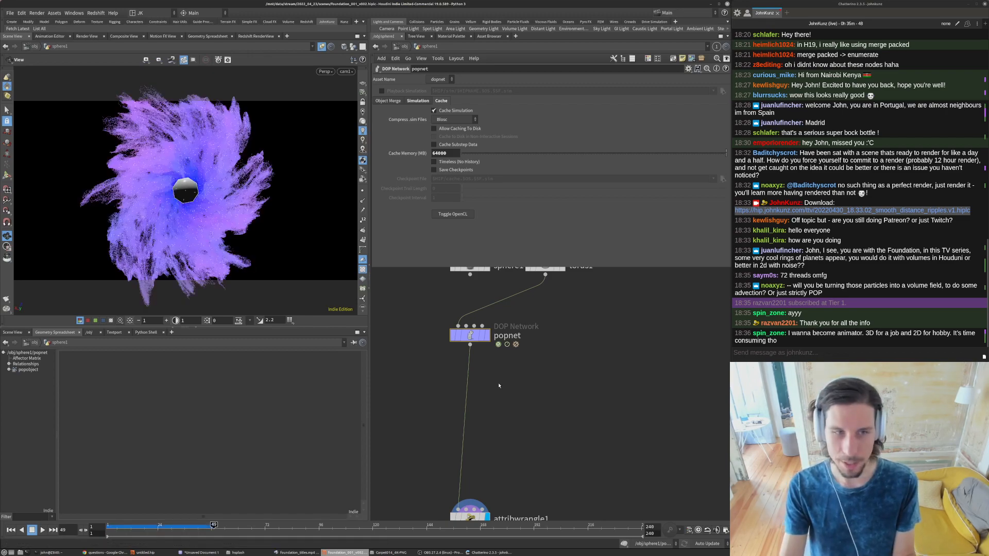
{"action": "left_click_drag", "start_coordinate": [192, 197], "coordinate": [195, 151]}
- Inspect attribwrangle1's node info for its point count, attributes and memory use
{"action": "middle_click_drag", "start_coordinate": [524, 429], "coordinate": [532, 388]}
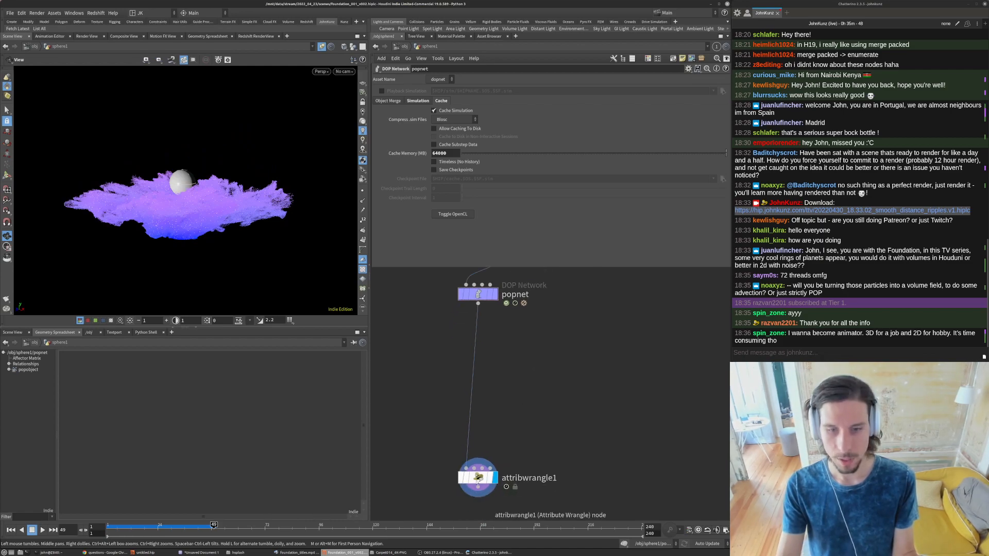
{"action": "middle_click", "coordinate": [478, 478]}
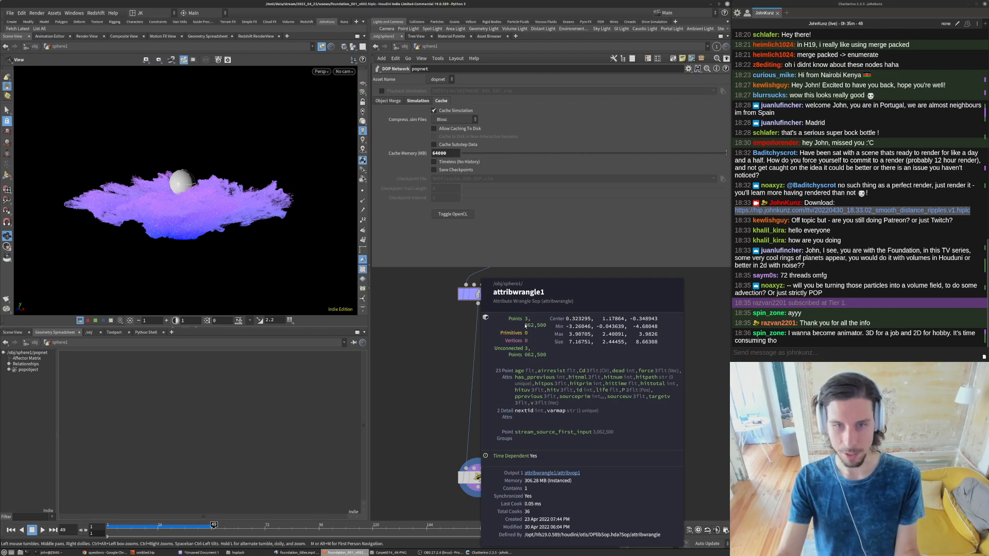
{"action": "middle_click_drag", "start_coordinate": [526, 329], "coordinate": [520, 368]}
- Add an Attribute Rename node fed by the popnet output and make it the displayed node
{"action": "middle_click_drag", "start_coordinate": [477, 477], "coordinate": [575, 373]}
{"action": "key", "text": "Tab"}
{"action": "type", "text": "ad"}
{"action": "key", "text": "Return"}
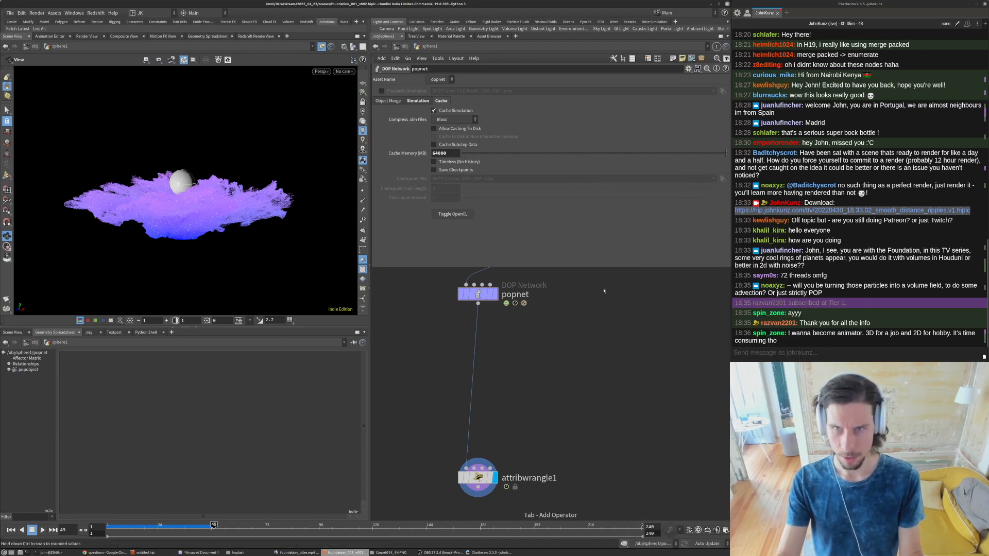
{"action": "left_click", "coordinate": [569, 367]}
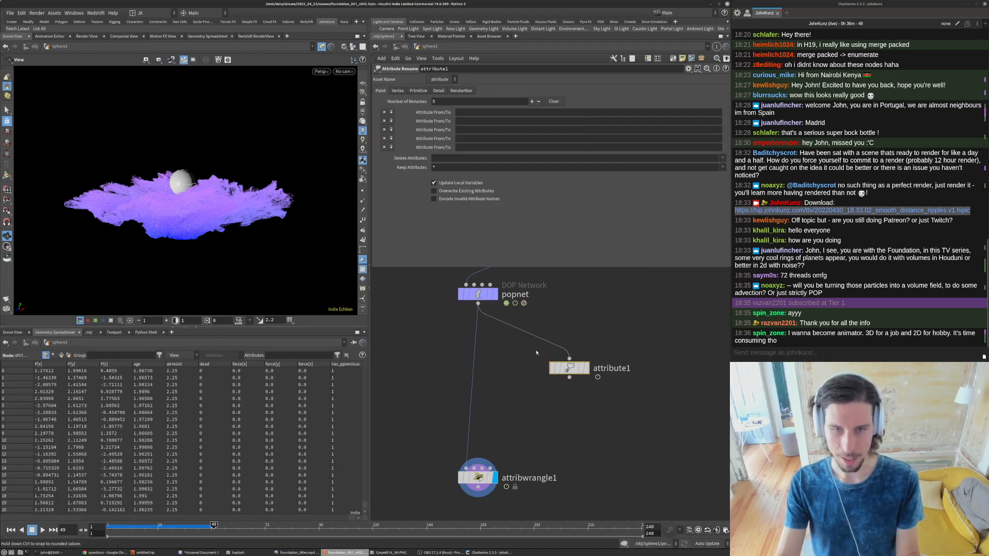
{"action": "left_click", "coordinate": [586, 368]}
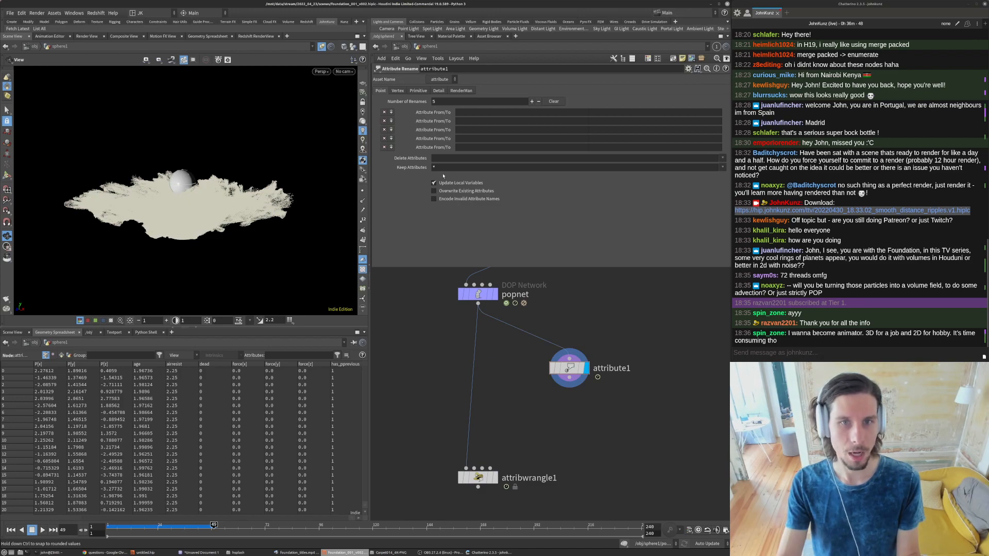
- Set the Attribute Rename node to keep only the point attribute P
{"action": "left_click", "coordinate": [723, 158]}
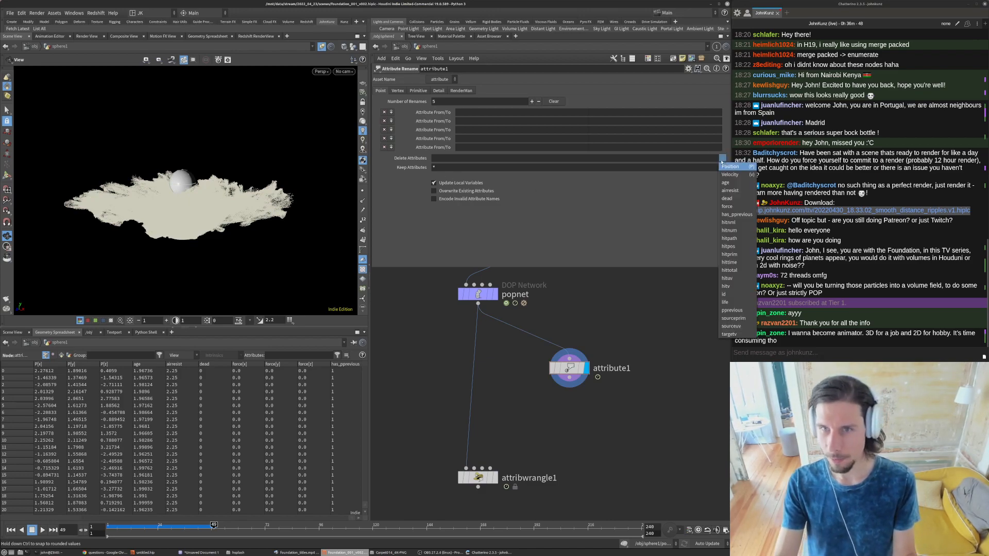
{"action": "left_click", "coordinate": [562, 223]}
{"action": "left_click", "coordinate": [455, 169]}
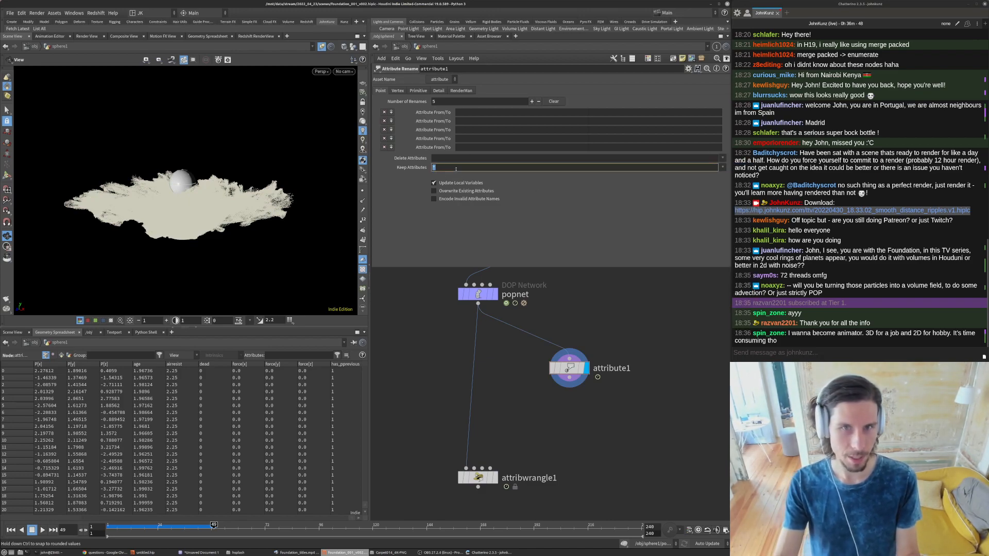
{"action": "type", "text": "P"}
{"action": "key", "text": "Return"}
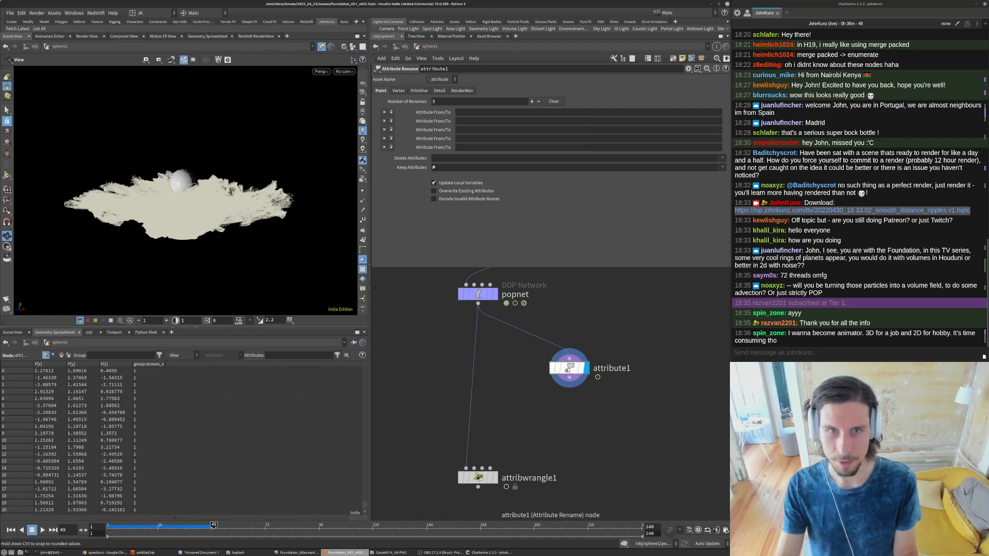
- Clear the kept detail attributes on the Attribute Rename node and check its attributes and memory use in the node info
{"action": "left_click_drag", "start_coordinate": [567, 368], "coordinate": [546, 356]}
{"action": "middle_click", "coordinate": [546, 356]}
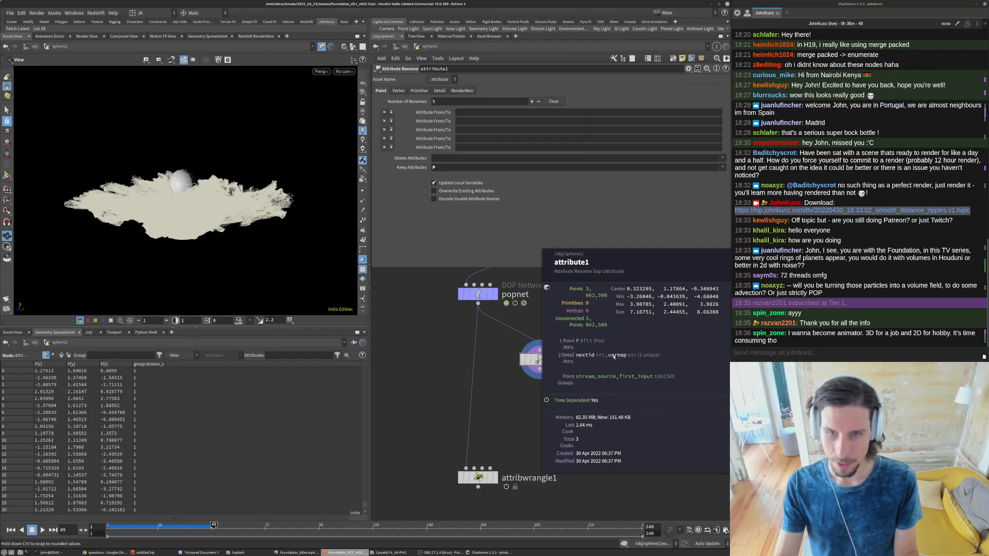
{"action": "left_click", "coordinate": [438, 91]}
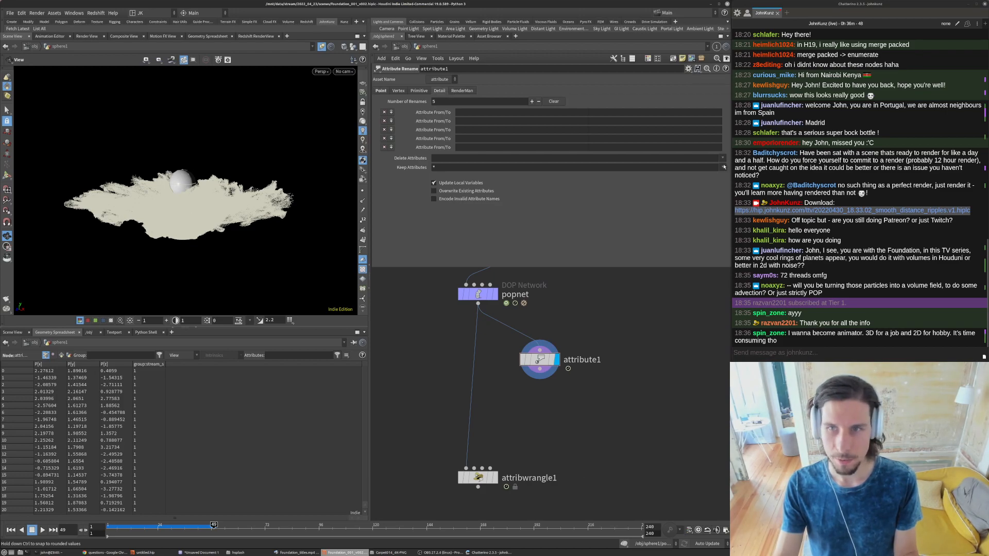
{"action": "left_click", "coordinate": [705, 168]}
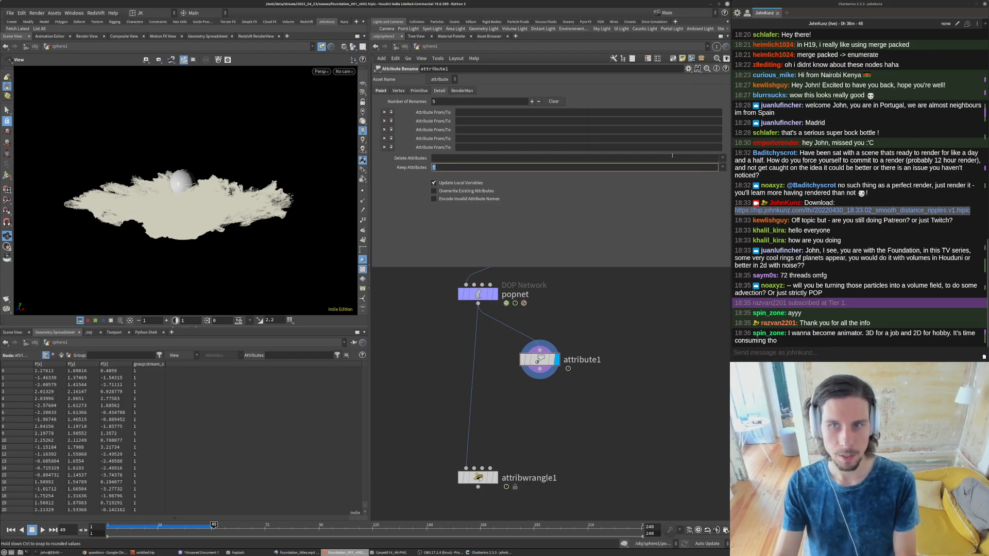
{"action": "key", "text": "Return"}
{"action": "middle_click", "coordinate": [536, 360]}
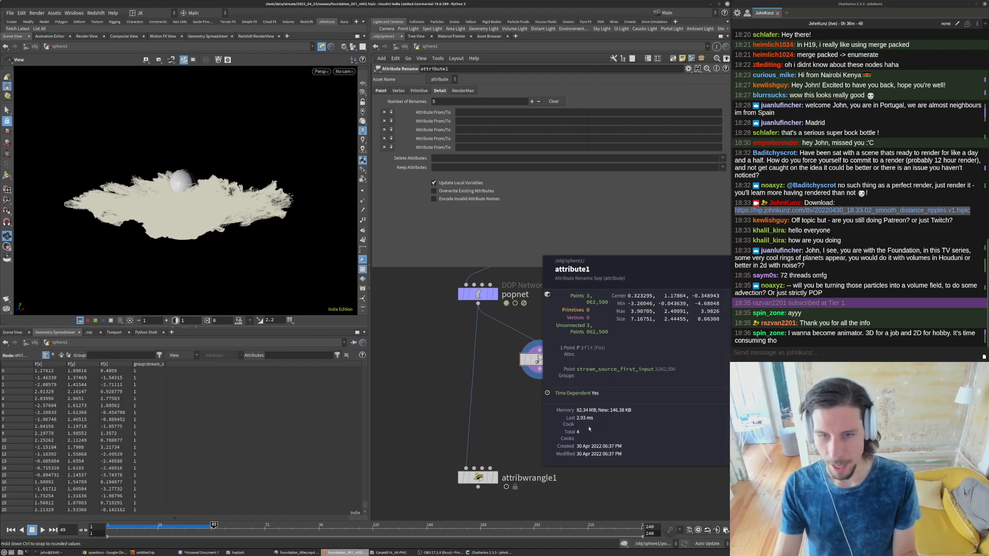
- Add an Attribute Delete node beside attribute1 and connect the popnet output to its first input
{"action": "key", "text": "Tab"}
{"action": "type", "text": "del"}
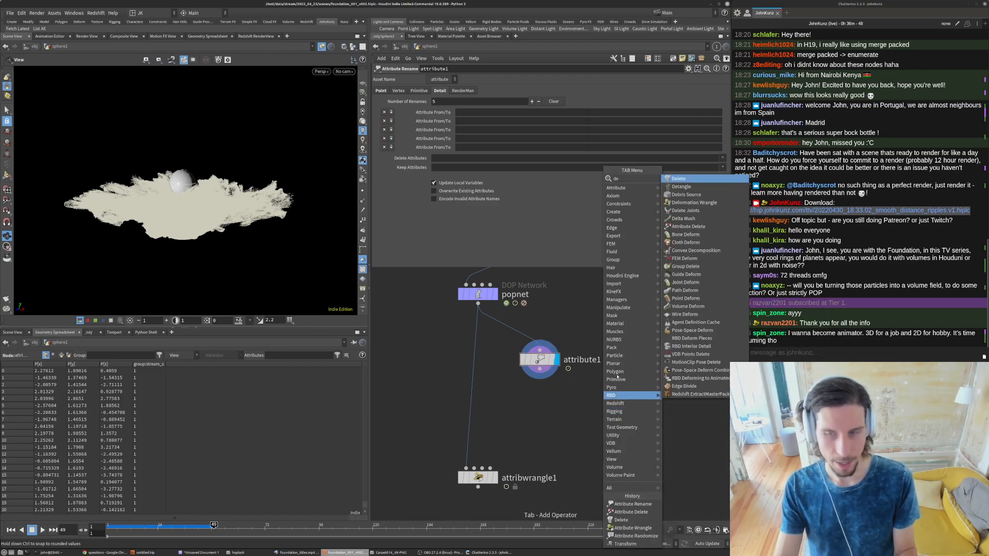
{"action": "left_click", "coordinate": [688, 202]}
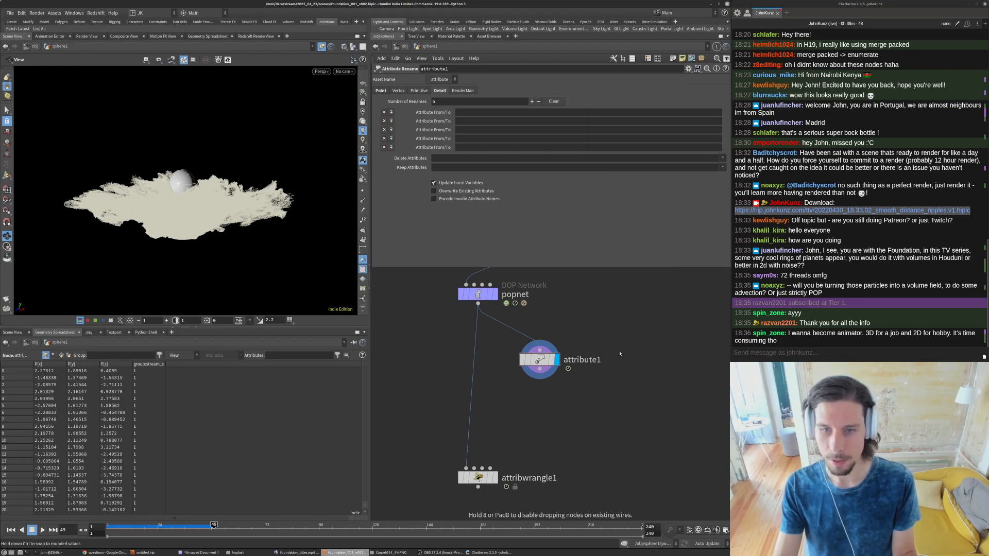
{"action": "left_click", "coordinate": [617, 365]}
{"action": "left_click_drag", "start_coordinate": [609, 356], "coordinate": [478, 303]}
{"action": "left_click_drag", "start_coordinate": [617, 366], "coordinate": [623, 359]}
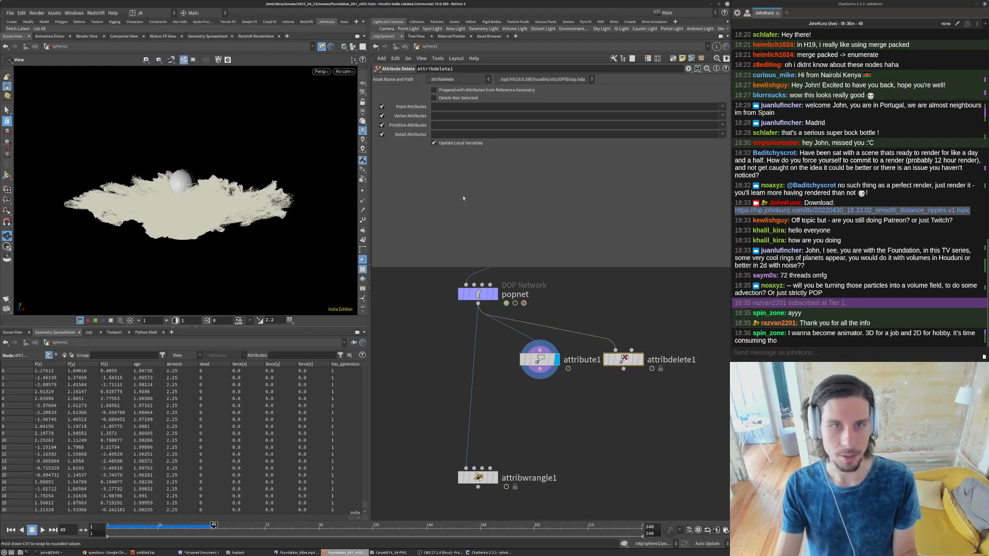
- Turn on Delete Non Selected on the Attribute Delete node and inspect its node info
{"action": "left_click", "coordinate": [496, 106]}
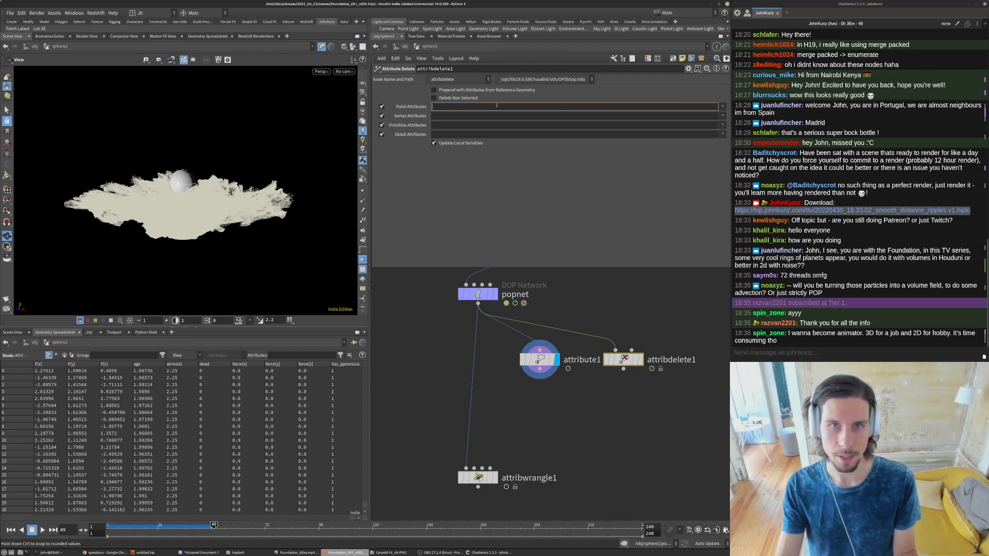
{"action": "left_click", "coordinate": [465, 98]}
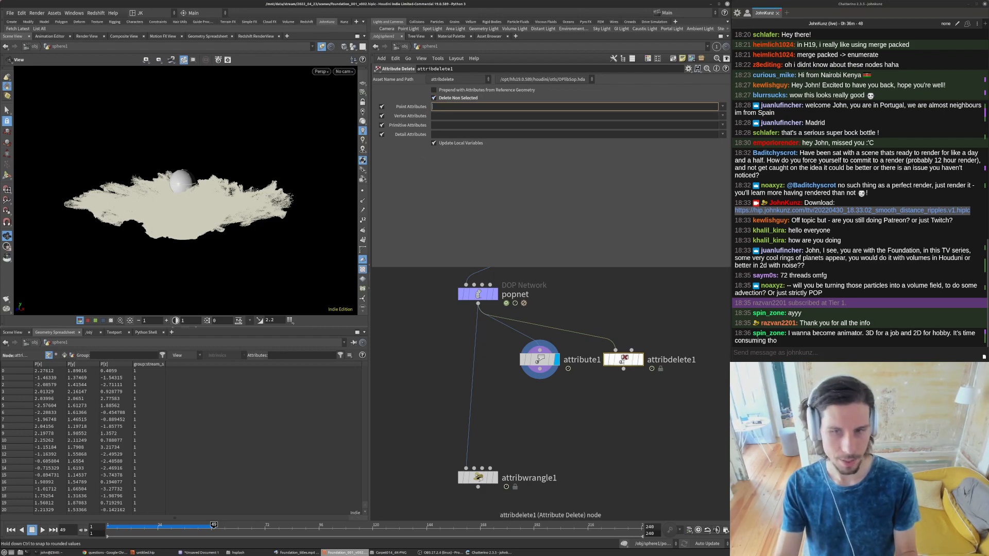
{"action": "middle_click", "coordinate": [623, 368]}
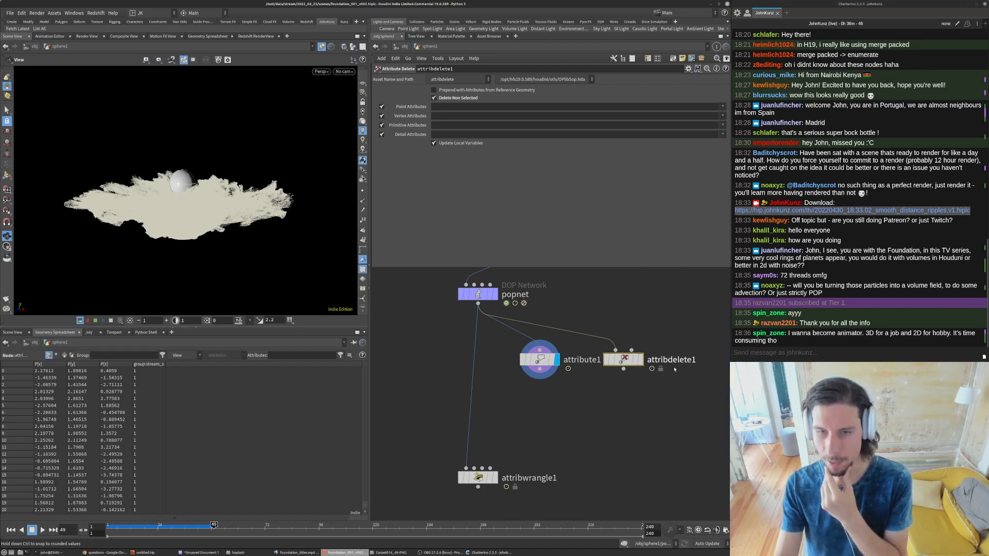
- Examine the Attribute Delete node's internal network and compare its node info and memory use with those of attribute1
{"action": "scroll", "coordinate": [709, 394], "scroll_direction": "up", "scroll_amount": 2}
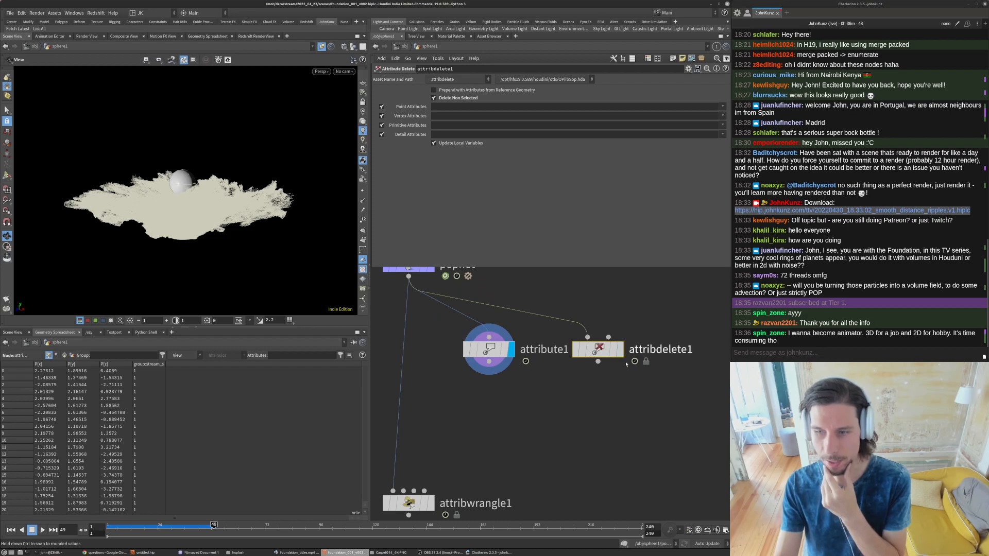
{"action": "double_click", "coordinate": [597, 350]}
{"action": "middle_click", "coordinate": [586, 332]}
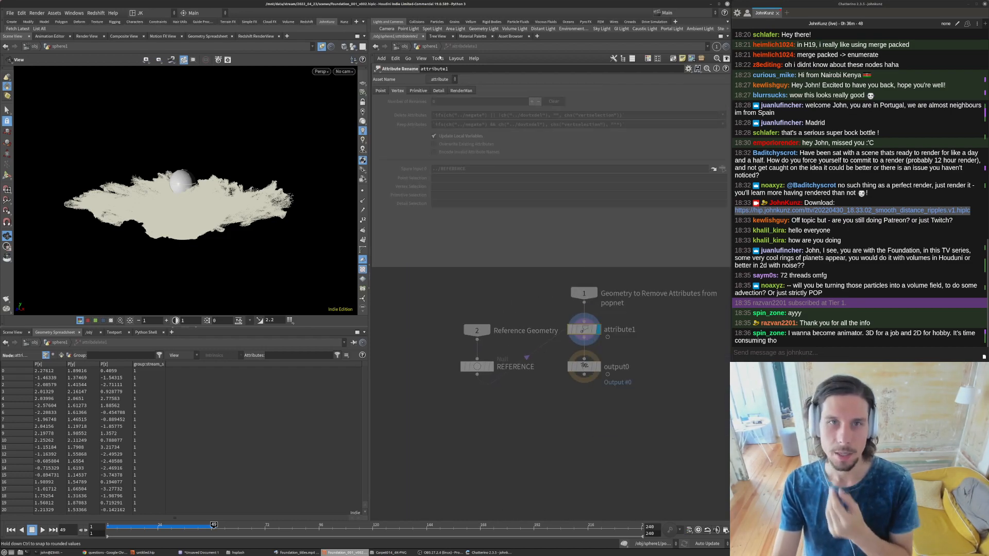
{"action": "key", "text": "u"}
{"action": "middle_click", "coordinate": [493, 350]}
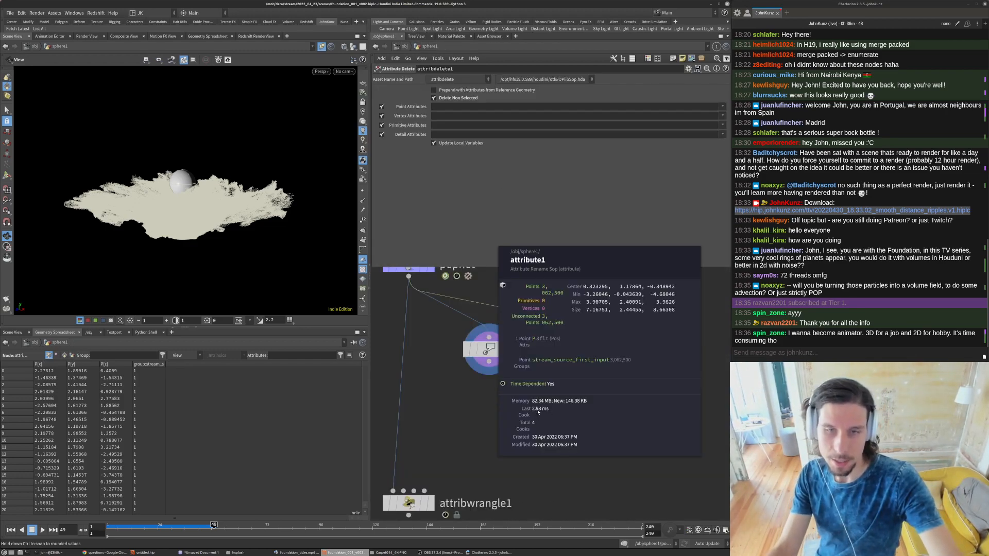
{"action": "middle_click", "coordinate": [490, 350]}
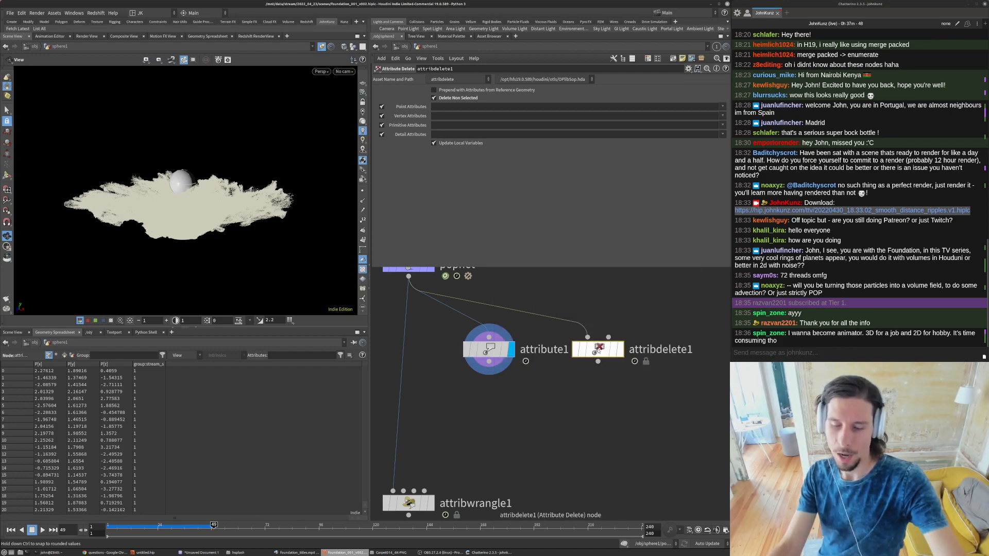
{"action": "middle_click", "coordinate": [597, 351]}
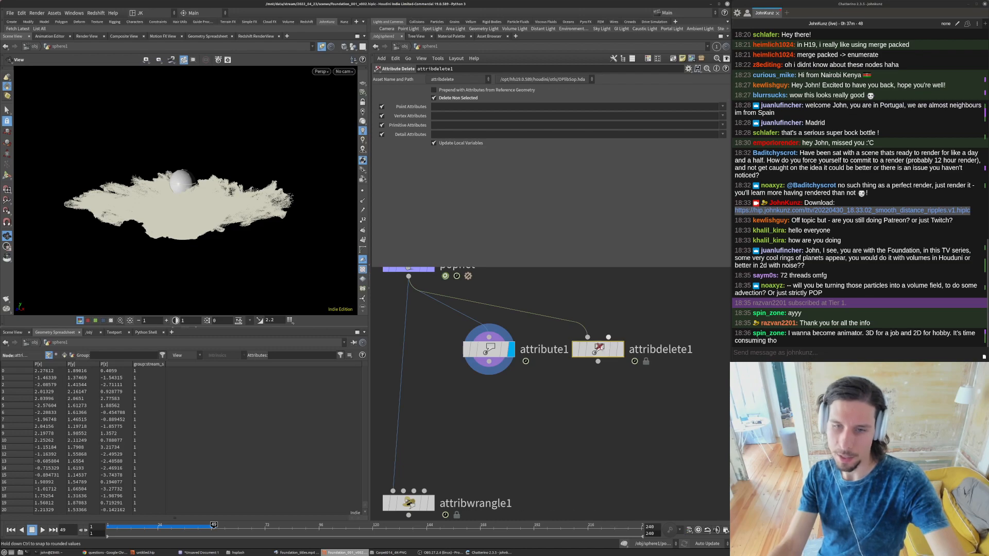
{"action": "double_click", "coordinate": [597, 346]}
{"action": "scroll", "coordinate": [597, 379], "scroll_direction": "down", "scroll_amount": 2}
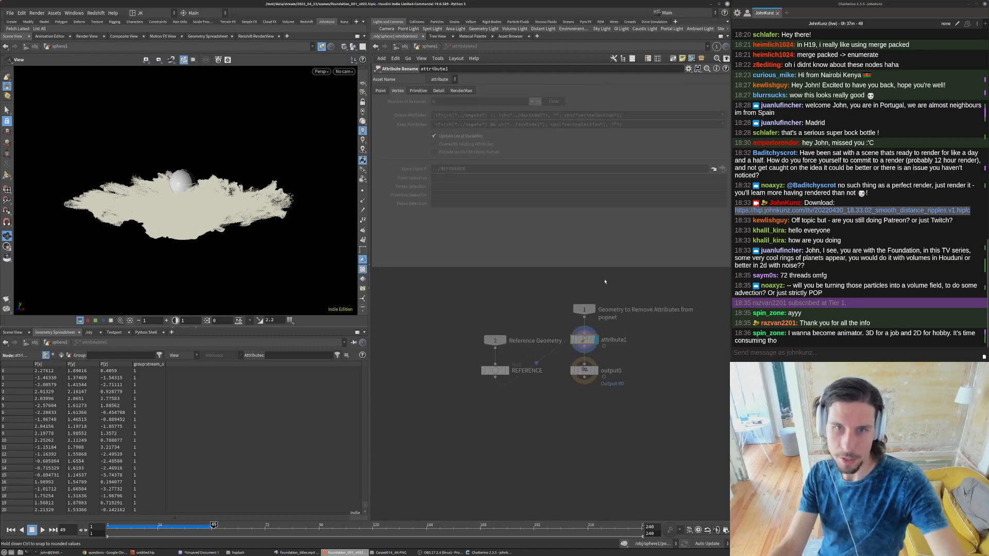
{"action": "left_click", "coordinate": [436, 47]}
{"action": "middle_click", "coordinate": [599, 350]}
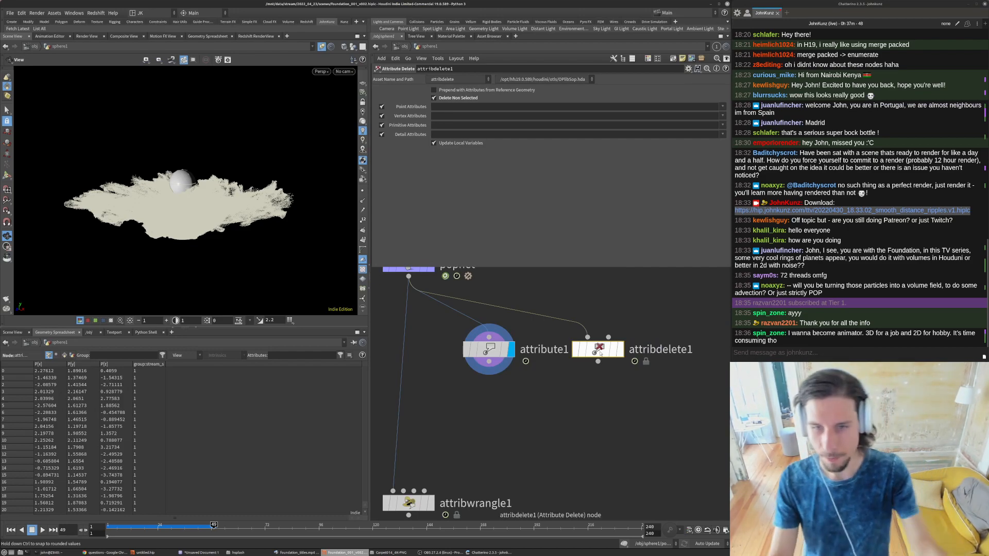
{"action": "middle_click", "coordinate": [501, 352]}
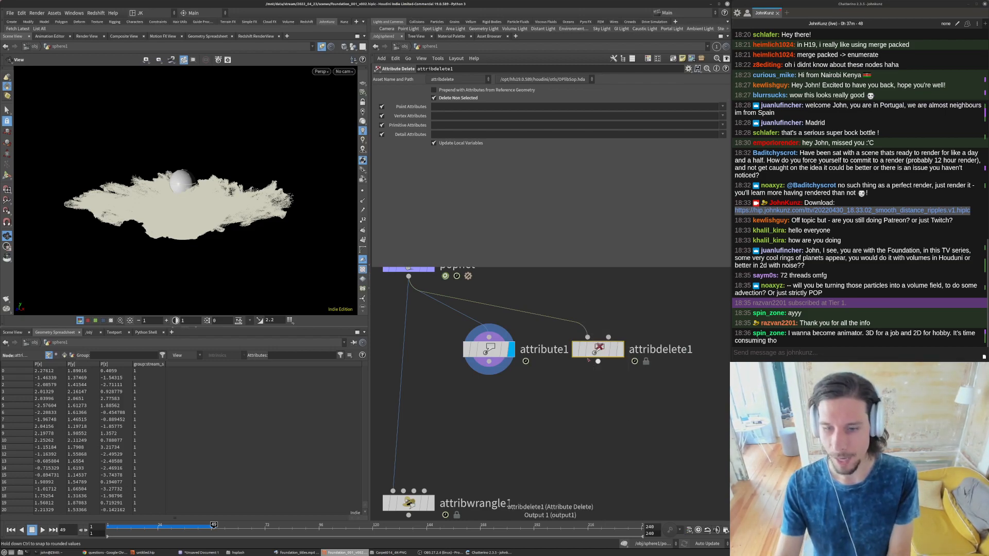
- Delete the Attribute Delete node and rename the attribute1 node to attribute_cleanse
{"action": "key", "text": "Delete"}
{"action": "scroll", "coordinate": [524, 376], "scroll_direction": "down", "scroll_amount": 3}
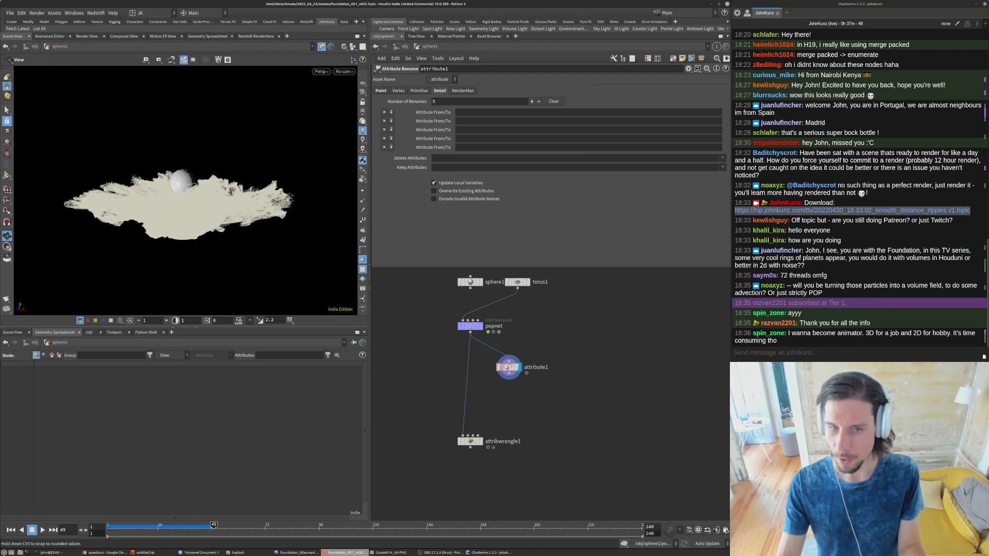
{"action": "double_click", "coordinate": [533, 366]}
{"action": "type", "text": "attribute_cl"}
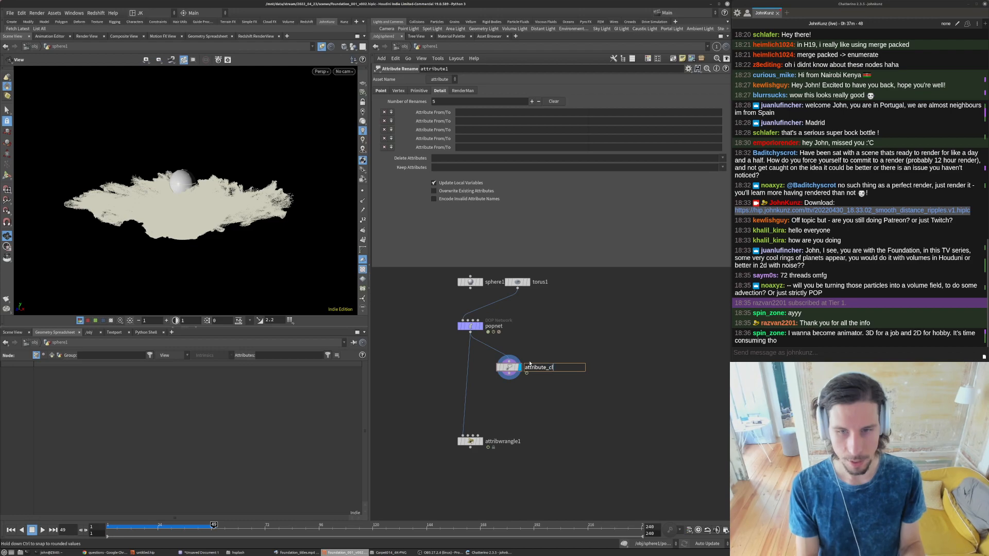
{"action": "type", "text": "eanse"}
{"action": "key", "text": "Return"}
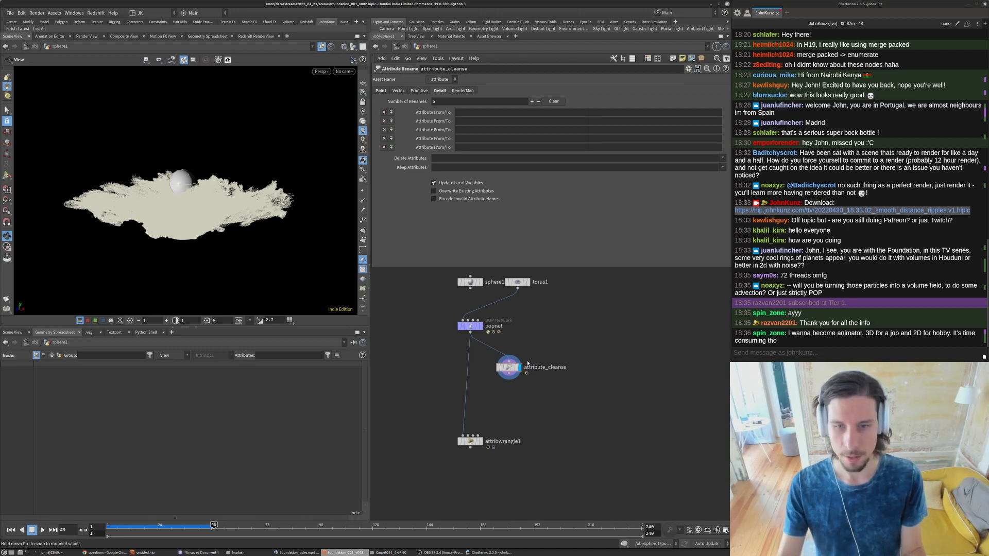
- Connect attribute_cleanse's output to attribwrangle1's first input and line the node up beneath popnet
{"action": "scroll", "coordinate": [491, 383], "scroll_direction": "up", "scroll_amount": 3}
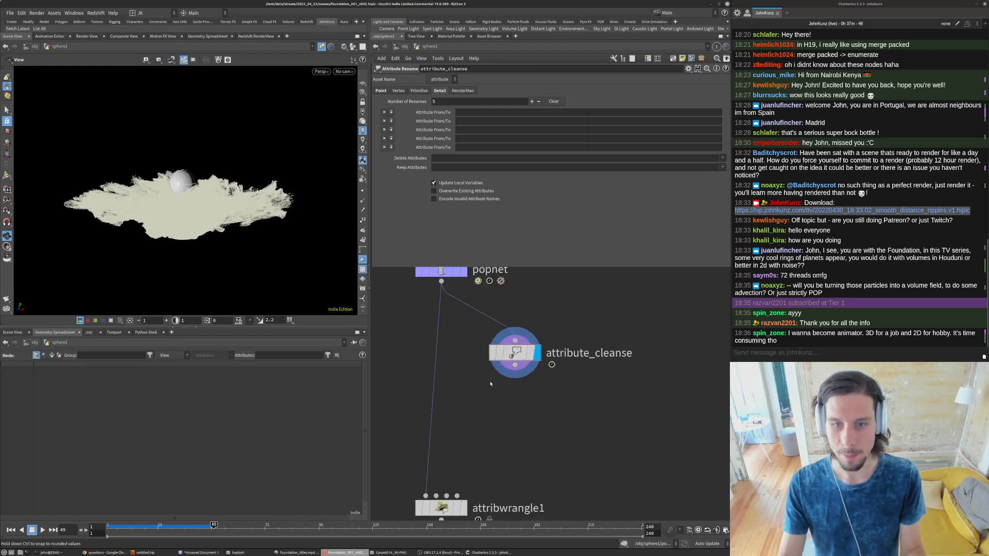
{"action": "left_click", "coordinate": [515, 365]}
{"action": "left_click", "coordinate": [426, 495]}
{"action": "left_click_drag", "start_coordinate": [510, 353], "coordinate": [446, 350]}
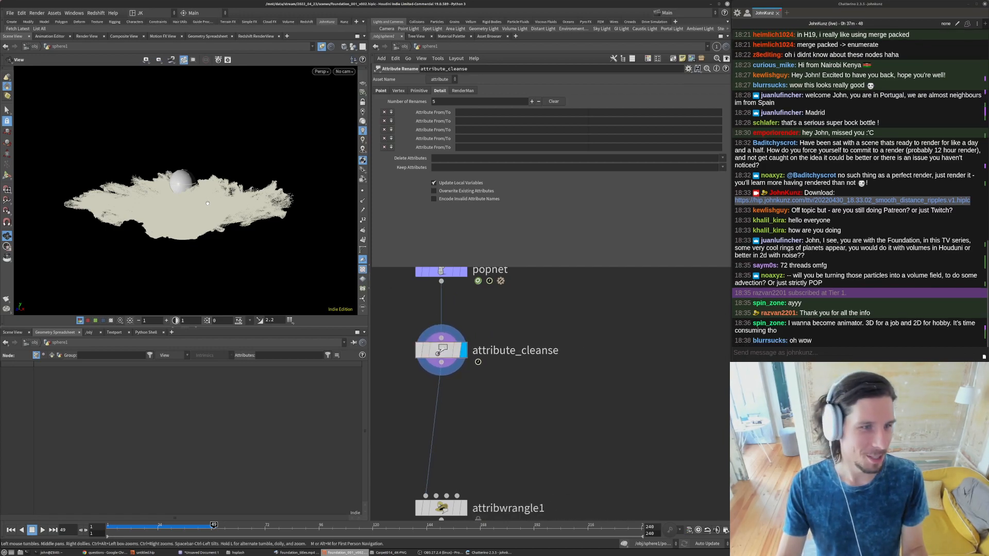
- Add age to the point attributes kept by attribute_cleanse, alongside P
{"action": "left_click_drag", "start_coordinate": [208, 203], "coordinate": [247, 242]}
{"action": "middle_click", "coordinate": [437, 352]}
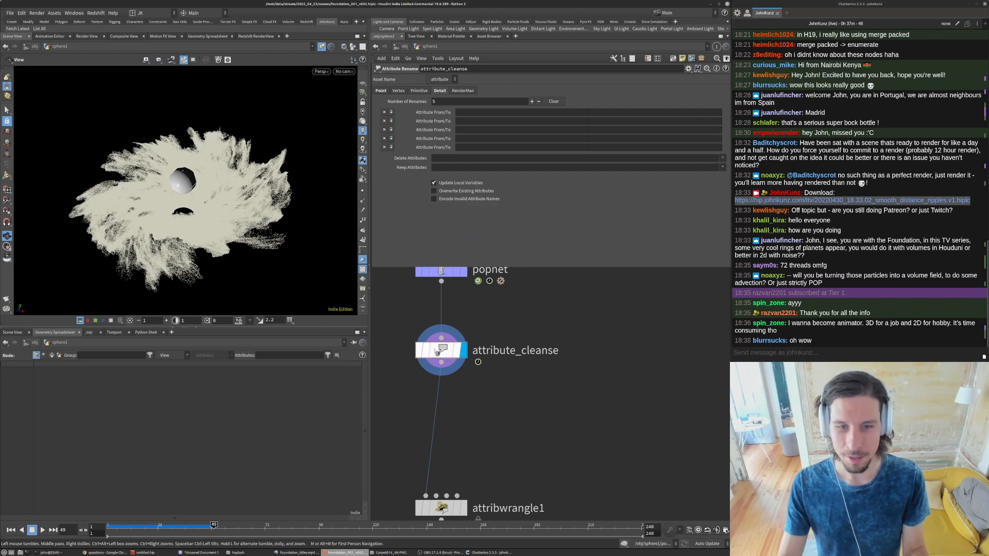
{"action": "left_click", "coordinate": [435, 351]}
{"action": "left_click", "coordinate": [381, 91]}
{"action": "left_click", "coordinate": [460, 166]}
{"action": "type", "text": "age"}
{"action": "key", "text": "Return"}
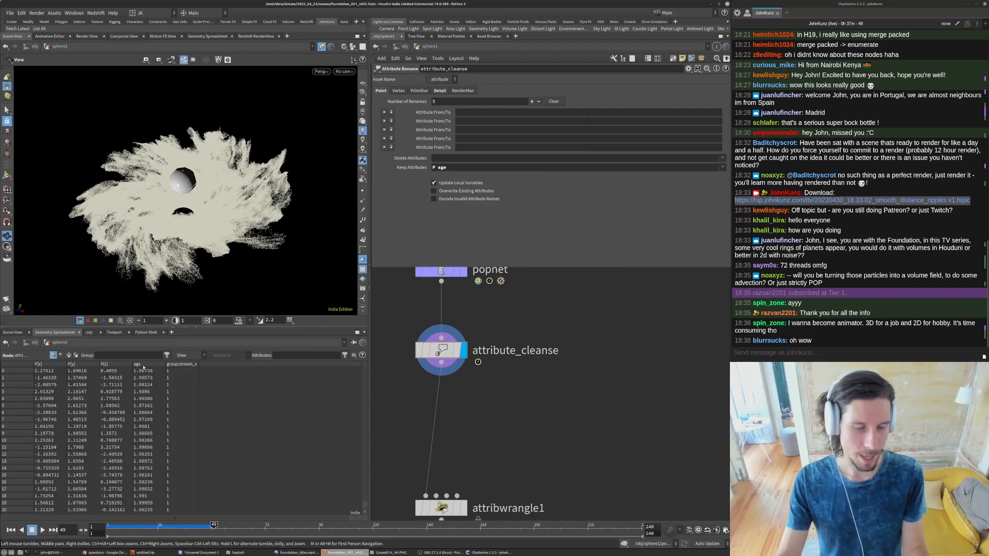
- Review the VEX code in attribwrangle1 and the node info of attribute_cleanse
{"action": "left_click", "coordinate": [441, 508]}
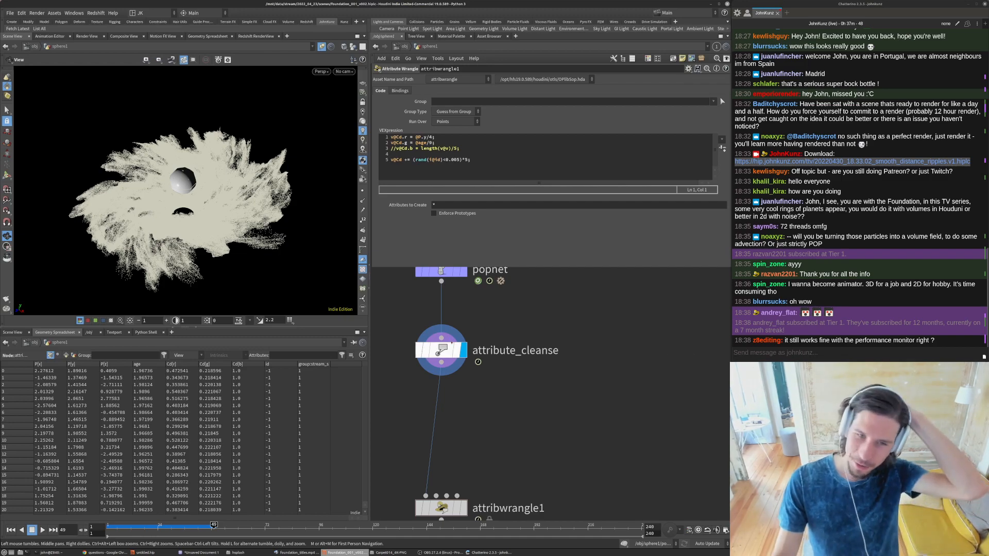
{"action": "middle_click", "coordinate": [440, 350]}
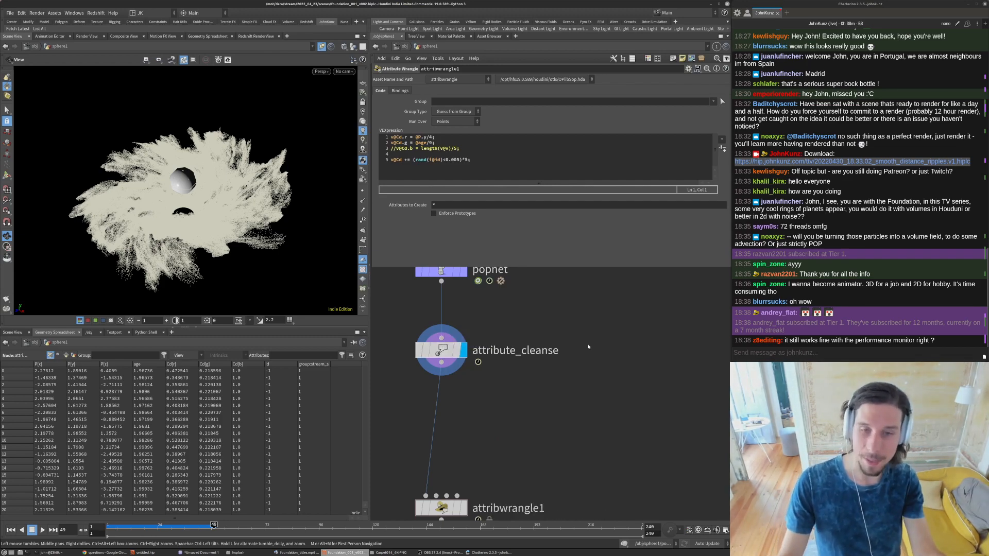
{"action": "middle_click", "coordinate": [437, 351]}
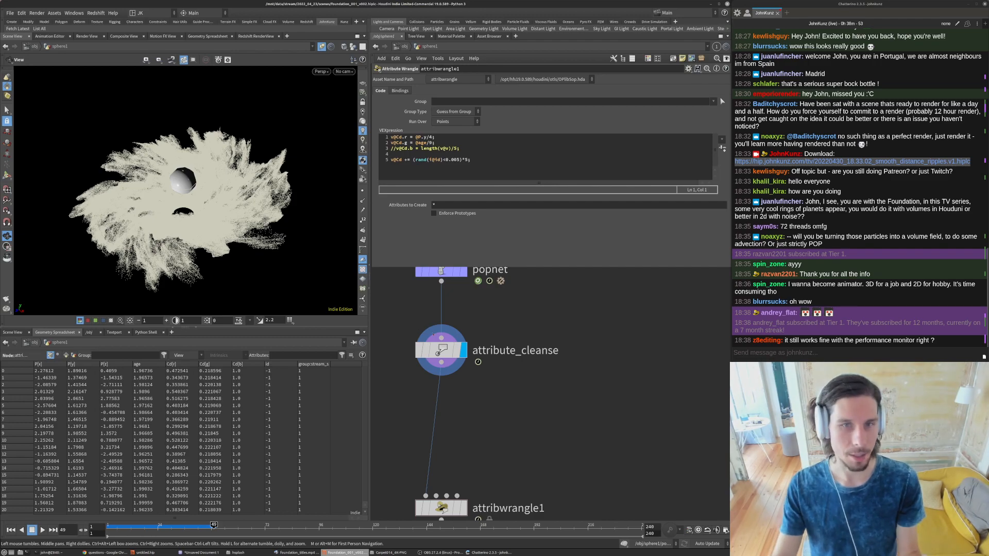
{"action": "left_click_drag", "start_coordinate": [441, 350], "coordinate": [439, 359]}
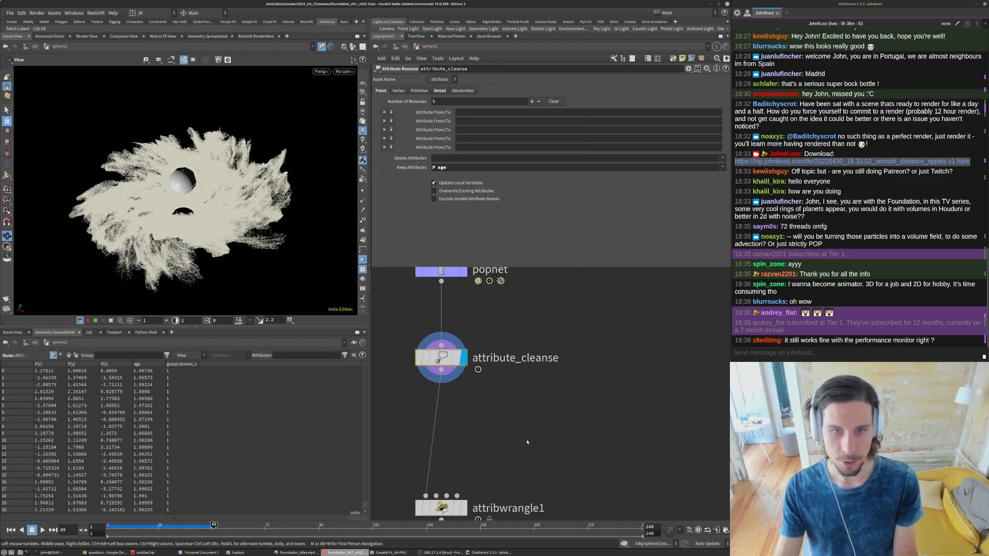
- Return to the first frame and insert a Rest Position node between torus1 and popnet
{"action": "scroll", "coordinate": [527, 441], "scroll_direction": "down", "scroll_amount": 4}
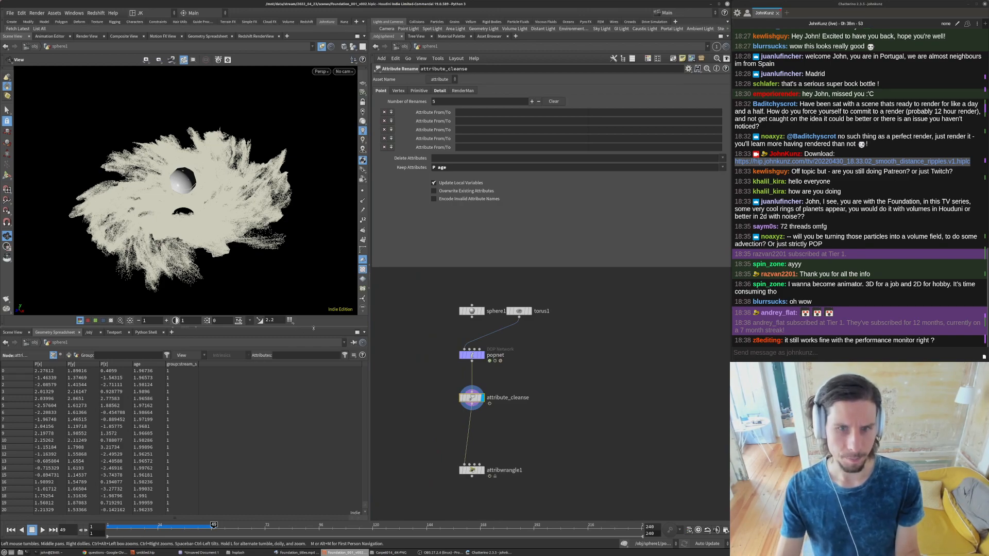
{"action": "left_click", "coordinate": [10, 529]}
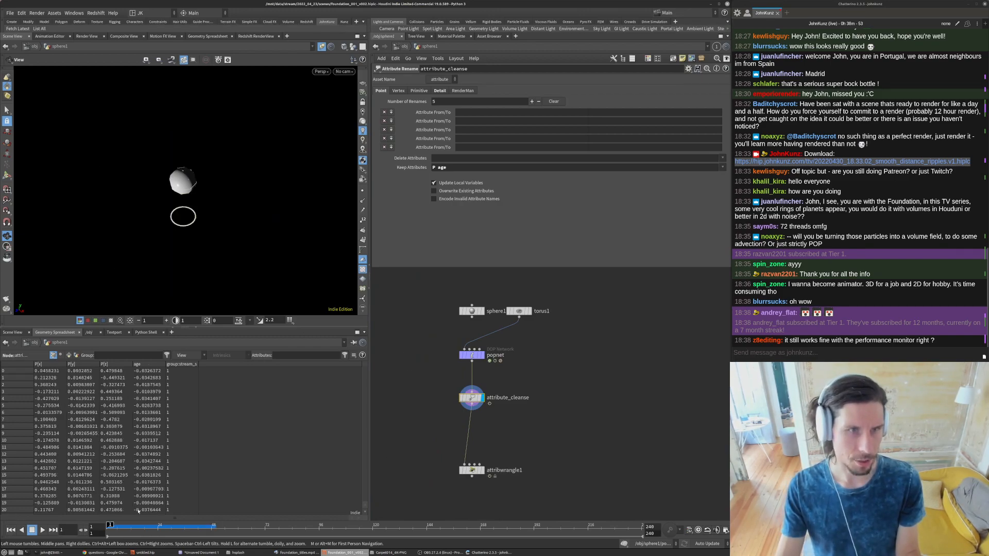
{"action": "key", "text": "Tab"}
{"action": "type", "text": "rest"}
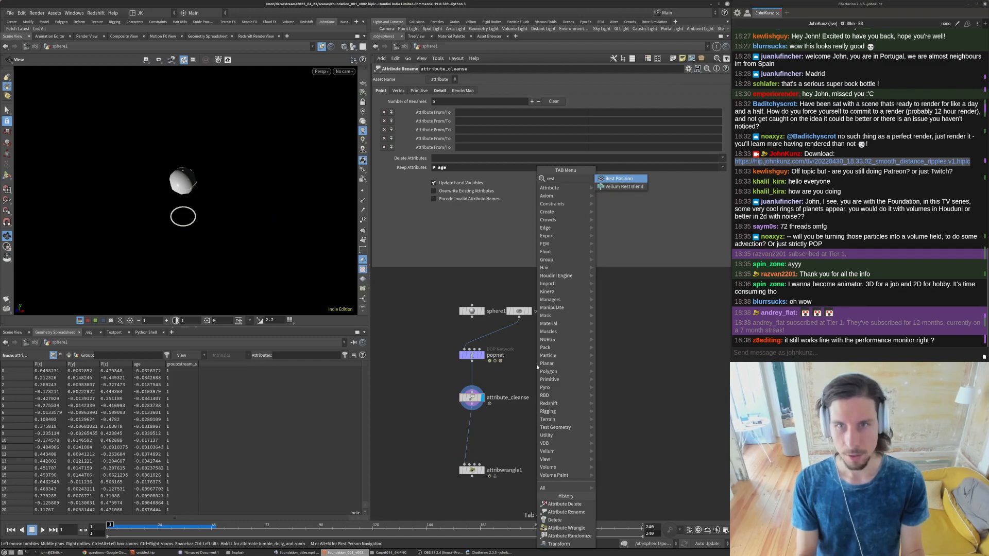
{"action": "key", "text": "Return"}
{"action": "left_click", "coordinate": [537, 366]}
{"action": "left_click_drag", "start_coordinate": [537, 365], "coordinate": [528, 346]}
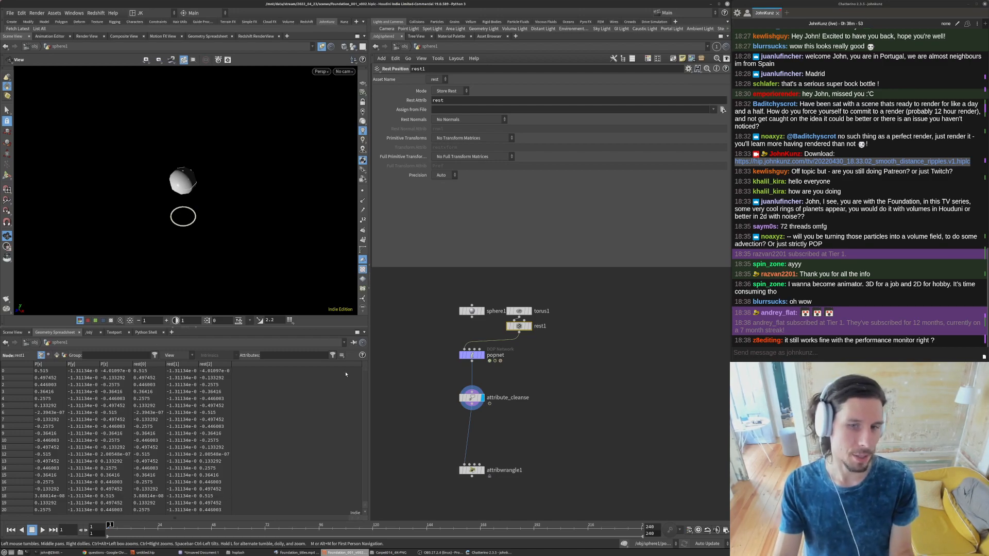
{"action": "left_click_drag", "start_coordinate": [519, 327], "coordinate": [518, 330]}
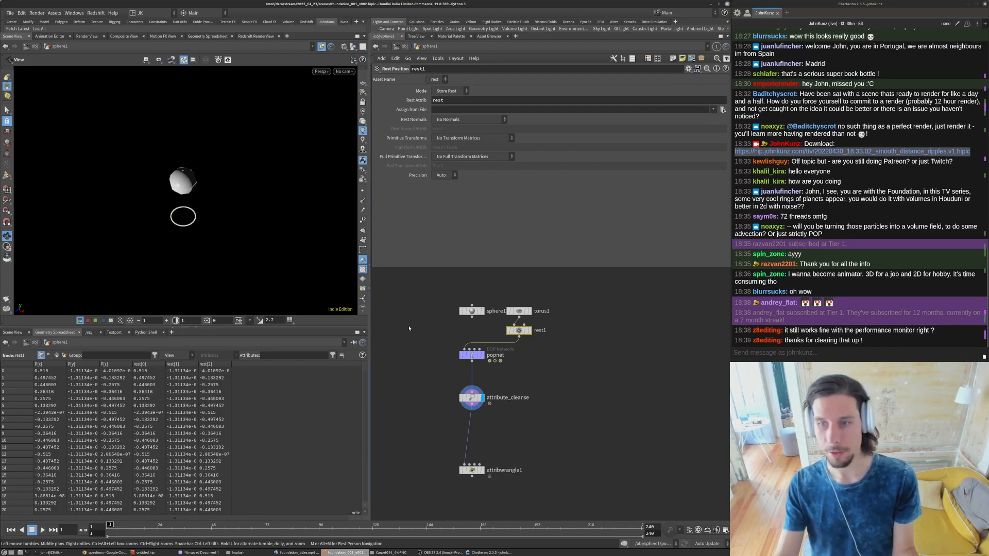
- Delete the sphere1 node and line up torus1 and rest1 directly above popnet
{"action": "scroll", "coordinate": [476, 311], "scroll_direction": "up", "scroll_amount": 3}
{"action": "left_click", "coordinate": [471, 310]}
{"action": "key", "text": "Delete"}
{"action": "left_click_drag", "start_coordinate": [572, 287], "coordinate": [471, 322]}
{"action": "scroll", "coordinate": [471, 288], "scroll_direction": "down", "scroll_amount": 4}
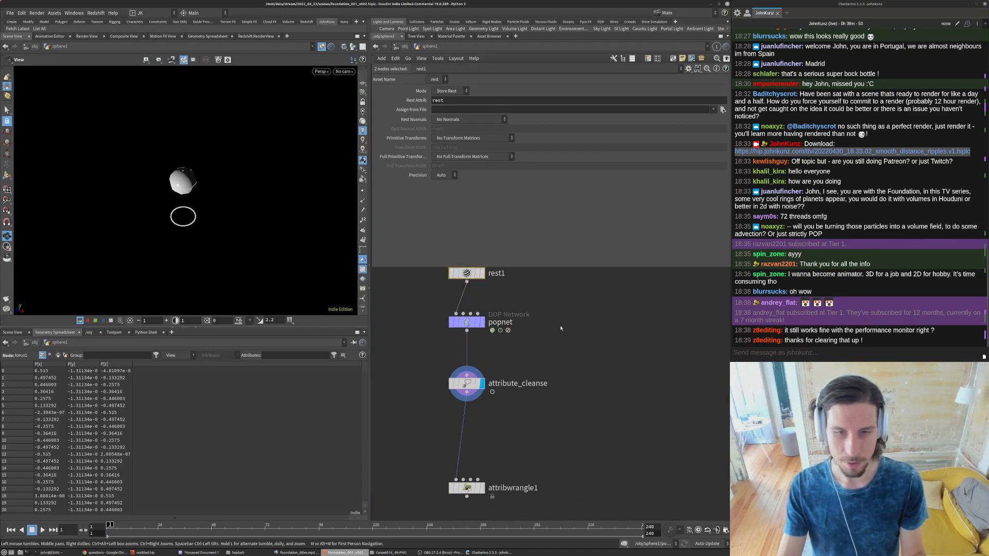
{"action": "left_click", "coordinate": [471, 290]}
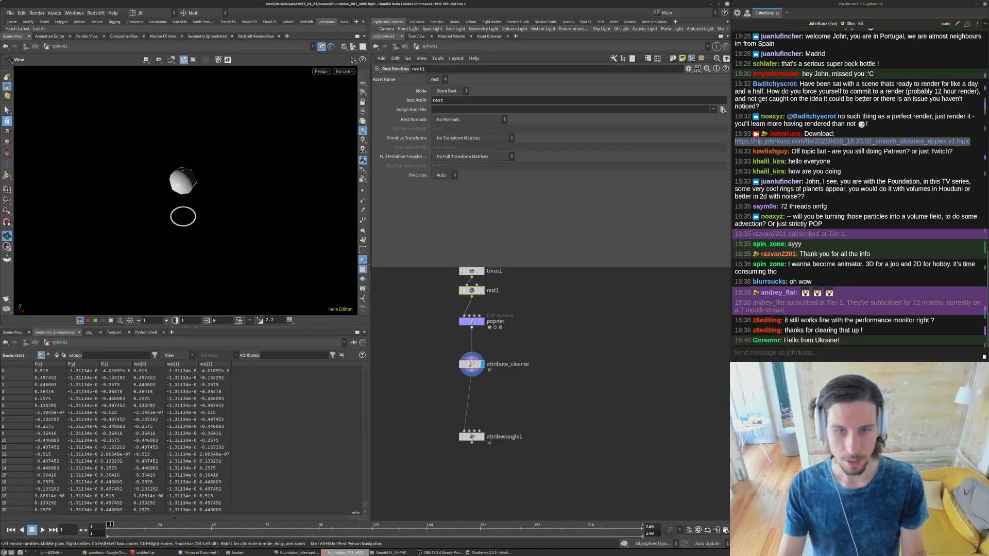
- Check attribute_cleanse's node info and insert a Group Delete node between it and attribwrangle1
{"action": "middle_click", "coordinate": [472, 364]}
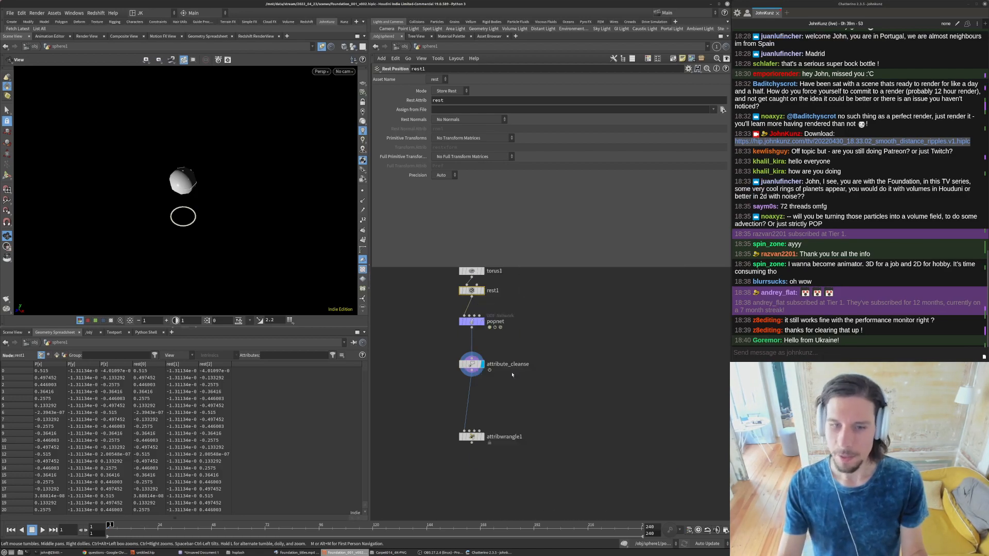
{"action": "key", "text": "Tab"}
{"action": "type", "text": "del"}
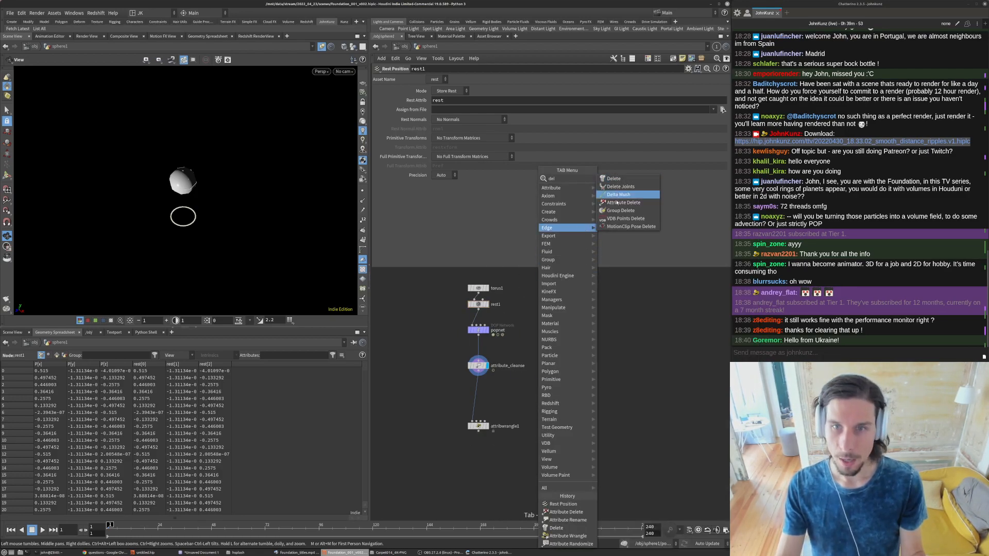
{"action": "left_click", "coordinate": [621, 211]}
{"action": "left_click", "coordinate": [497, 404]}
{"action": "left_click_drag", "start_coordinate": [497, 405], "coordinate": [488, 384]}
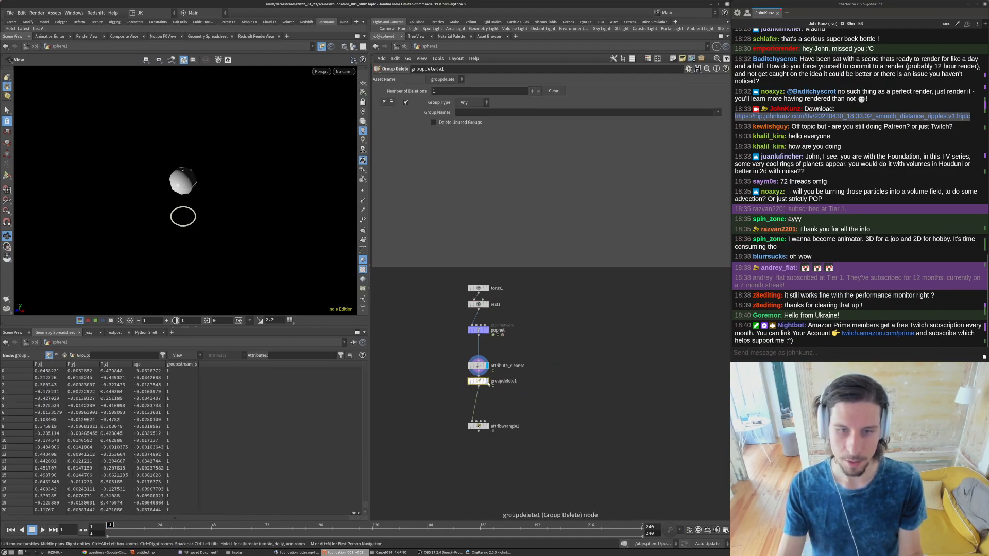
- Display the Group Delete node and set it to remove the group stream_source_first_input, checking the result in its node info
{"action": "middle_click", "coordinate": [489, 382]}
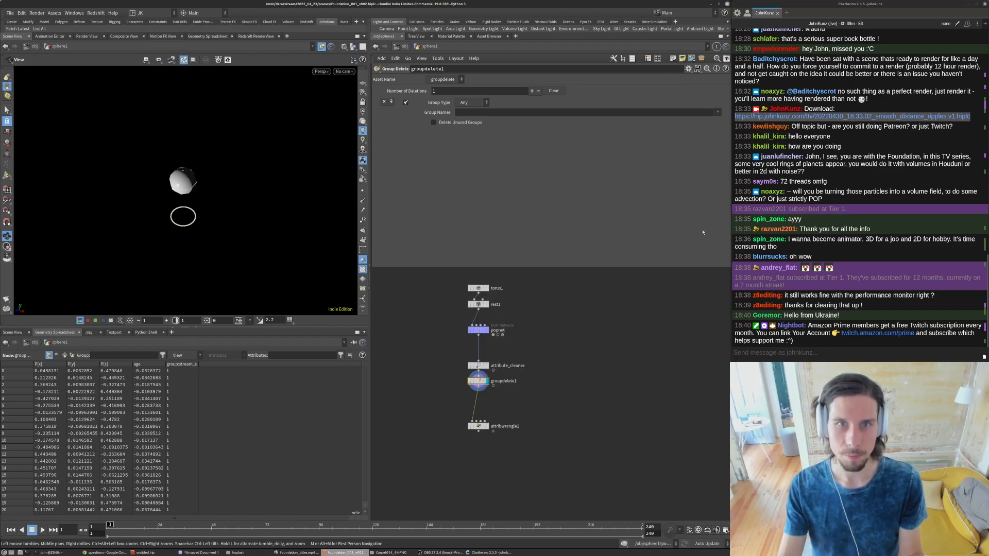
{"action": "left_click", "coordinate": [718, 112]}
{"action": "left_click", "coordinate": [744, 121]}
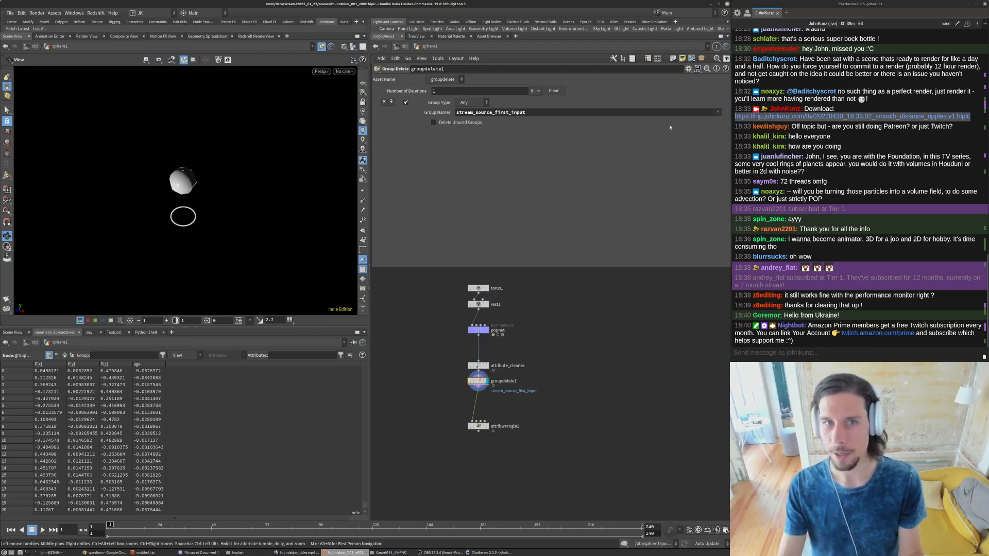
{"action": "middle_click", "coordinate": [479, 381]}
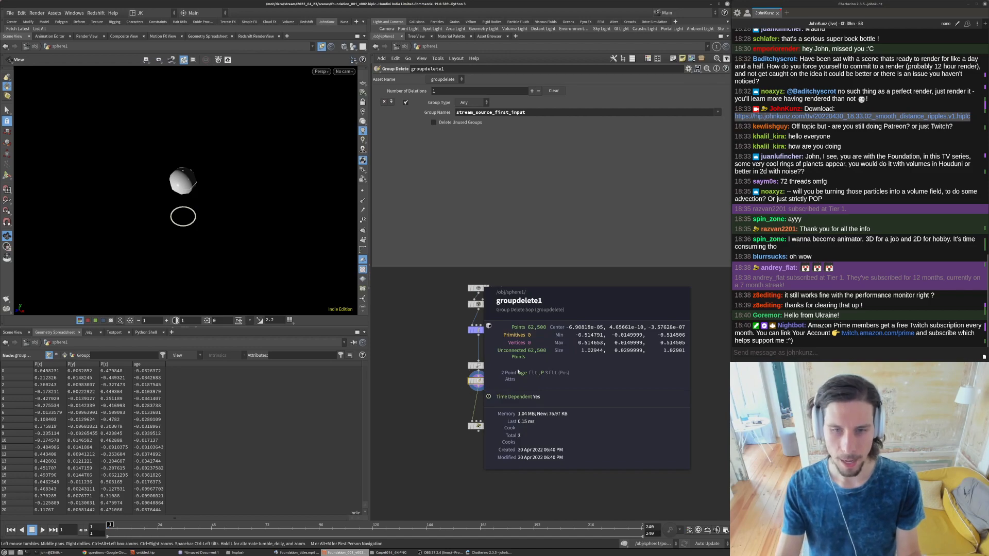
- Examine the point count, remaining attributes and memory use in groupdelete1's node info
{"action": "scroll", "coordinate": [463, 389], "scroll_direction": "up", "scroll_amount": 5}
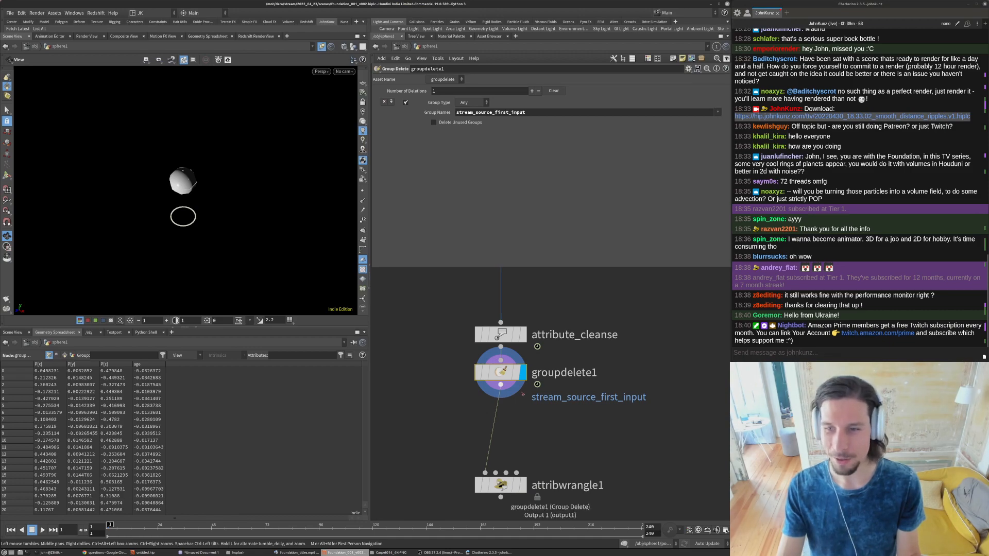
{"action": "middle_click_drag", "start_coordinate": [525, 423], "coordinate": [535, 383]}
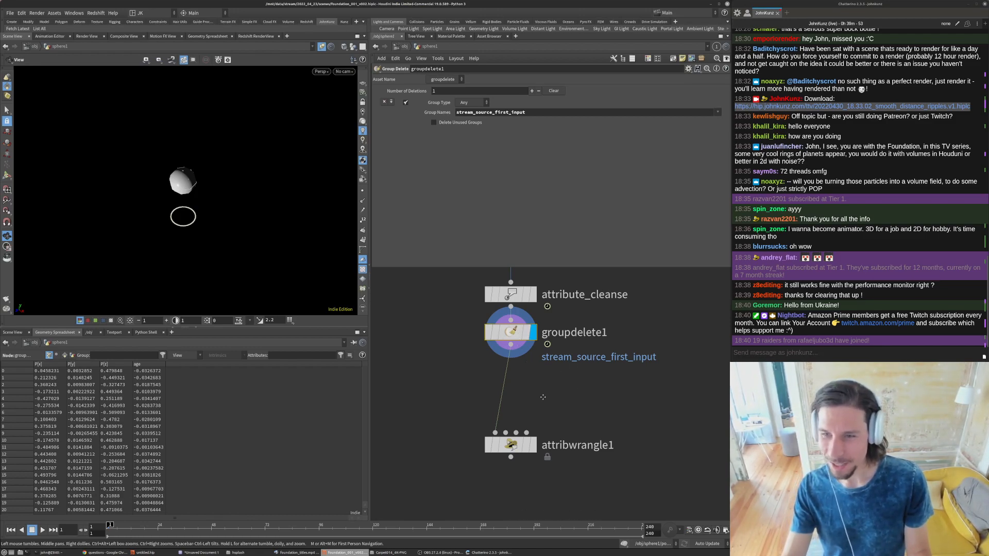
{"action": "middle_click_drag", "start_coordinate": [543, 399], "coordinate": [529, 368]}
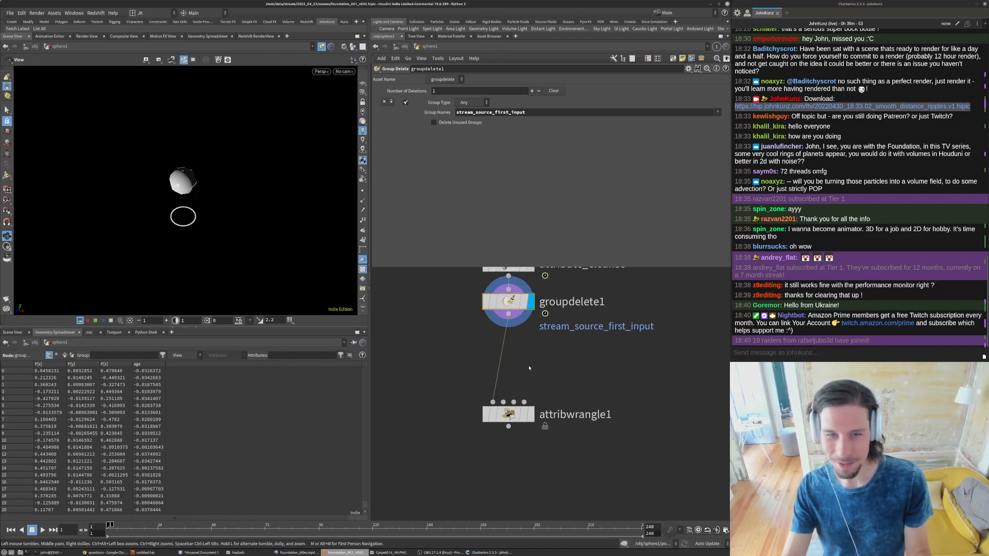
{"action": "middle_click", "coordinate": [509, 307]}
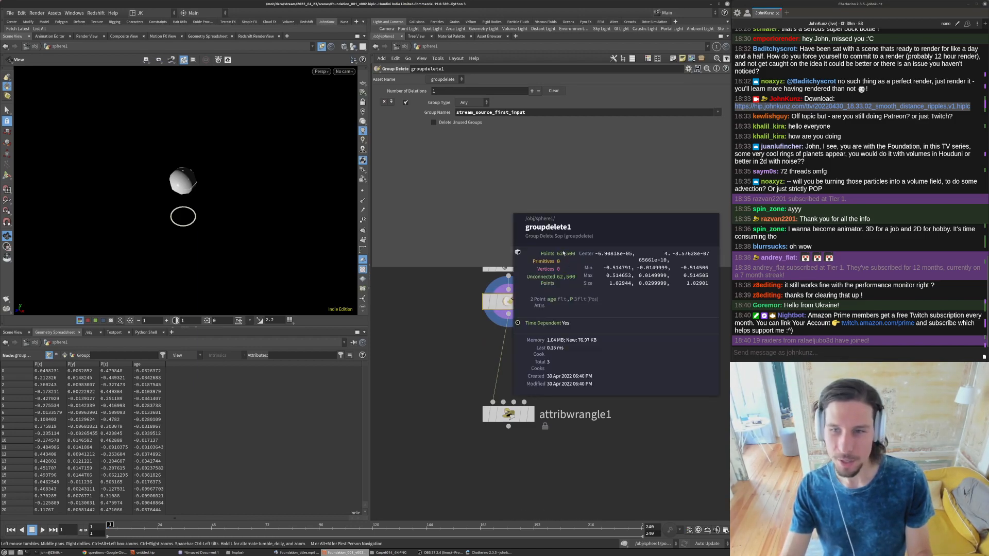
{"action": "middle_click", "coordinate": [512, 307]}
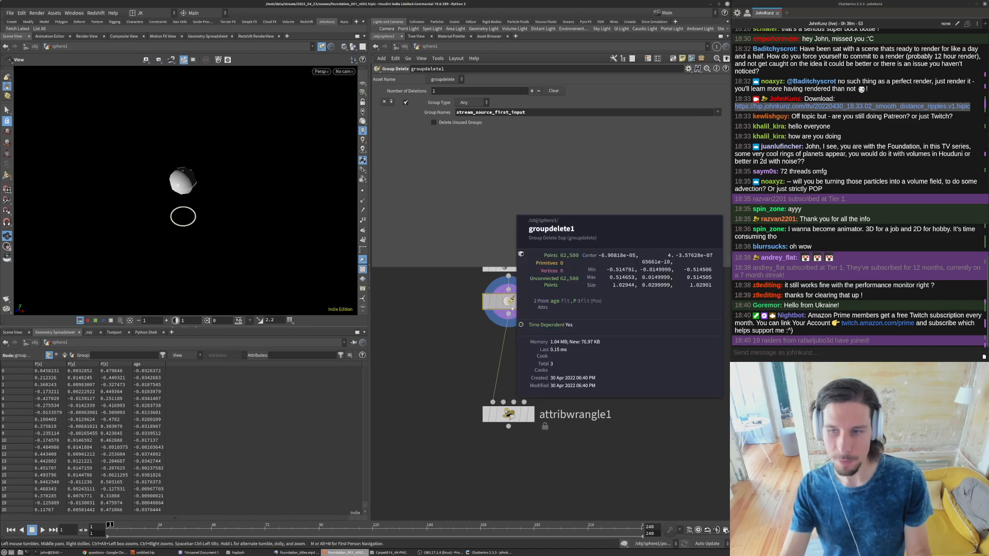
{"action": "scroll", "coordinate": [594, 378], "scroll_direction": "down", "scroll_amount": 3}
{"action": "middle_click_drag", "start_coordinate": [580, 369], "coordinate": [538, 389]}
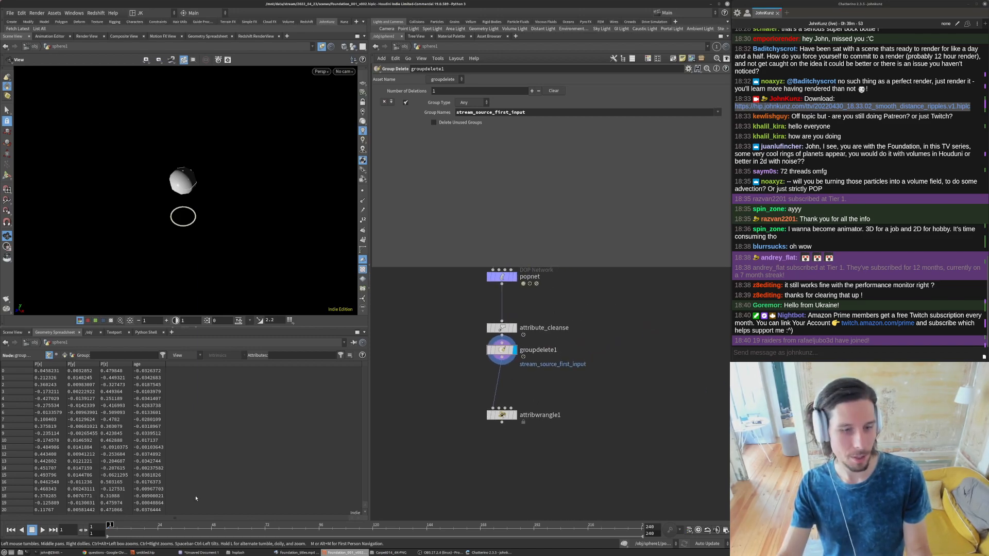
- Switch to the video player, play the foundation_titles.mp4 reference briefly, and return to Houdini
{"action": "left_click", "coordinate": [297, 553]}
{"action": "key", "text": "space"}
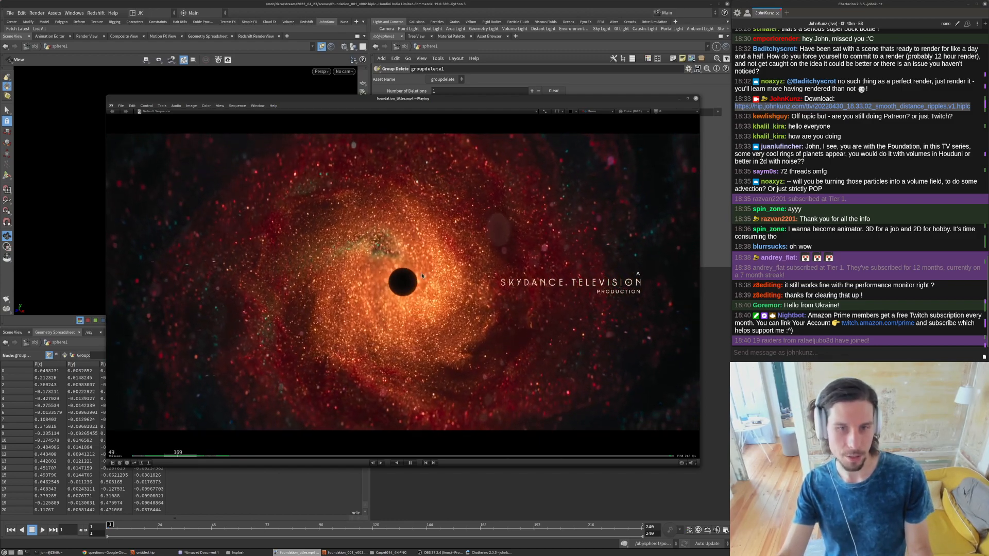
{"action": "key", "text": "space"}
{"action": "left_click", "coordinate": [455, 499]}
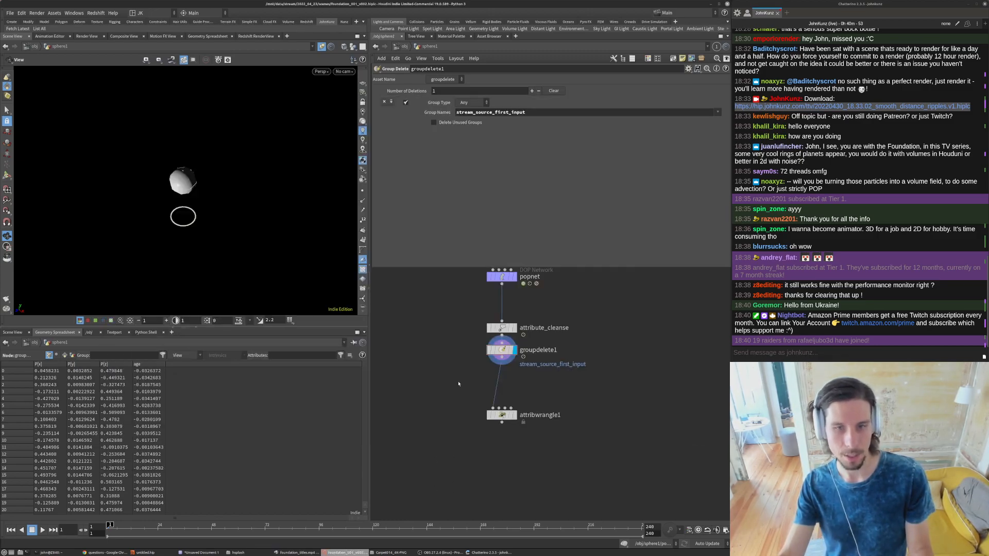
- Add a ROP Geometry Output node beside the chain and connect it to the output of groupdelete1
{"action": "key", "text": "Tab"}
{"action": "type", "text": "rop"}
{"action": "key", "text": "Down"}
{"action": "key", "text": "Down"}
{"action": "key", "text": "Down"}
{"action": "key", "text": "Return"}
{"action": "left_click", "coordinate": [472, 381]}
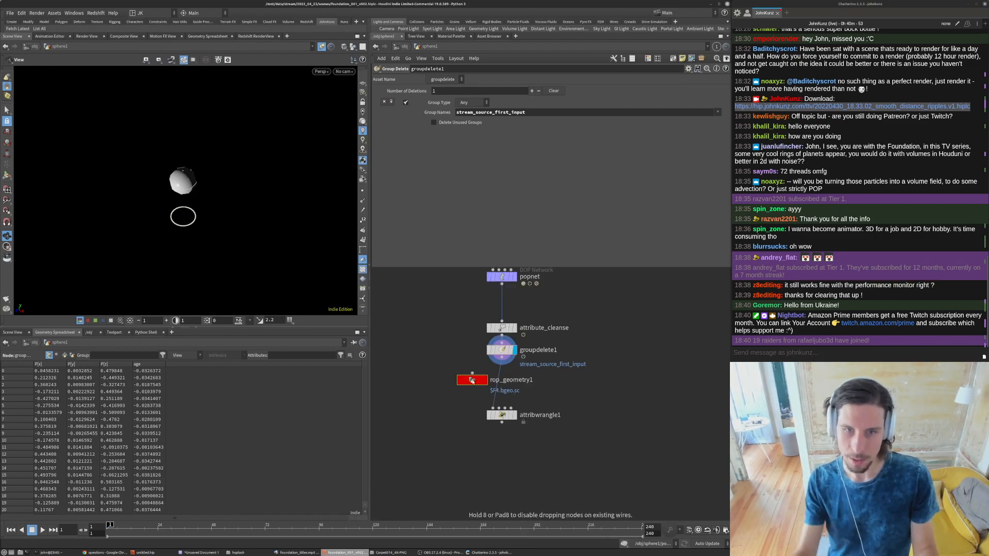
{"action": "left_click_drag", "start_coordinate": [473, 381], "coordinate": [454, 378]}
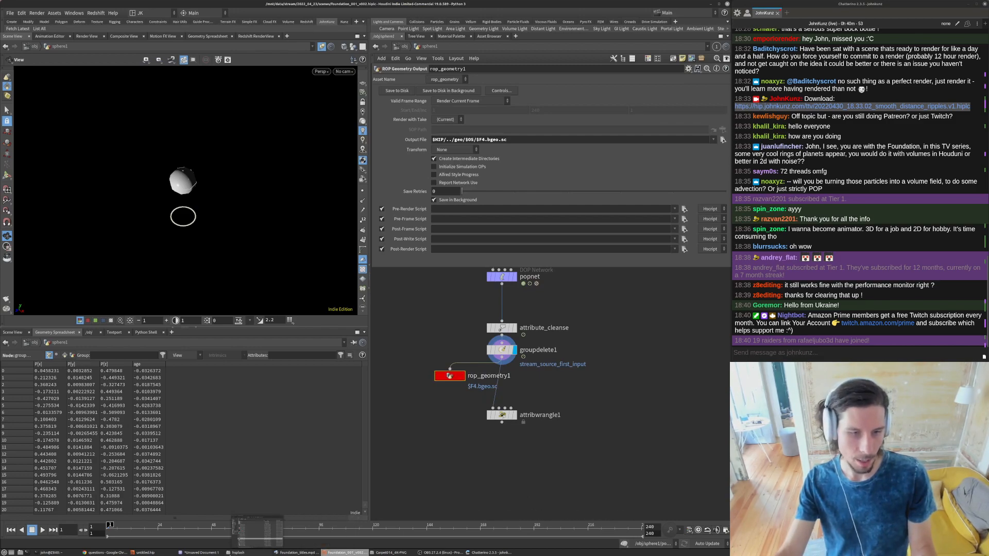
- Rename the ROP Geometry Output node as spiral_particles.v1, taking the name from the open text document
{"action": "left_click", "coordinate": [201, 552]}
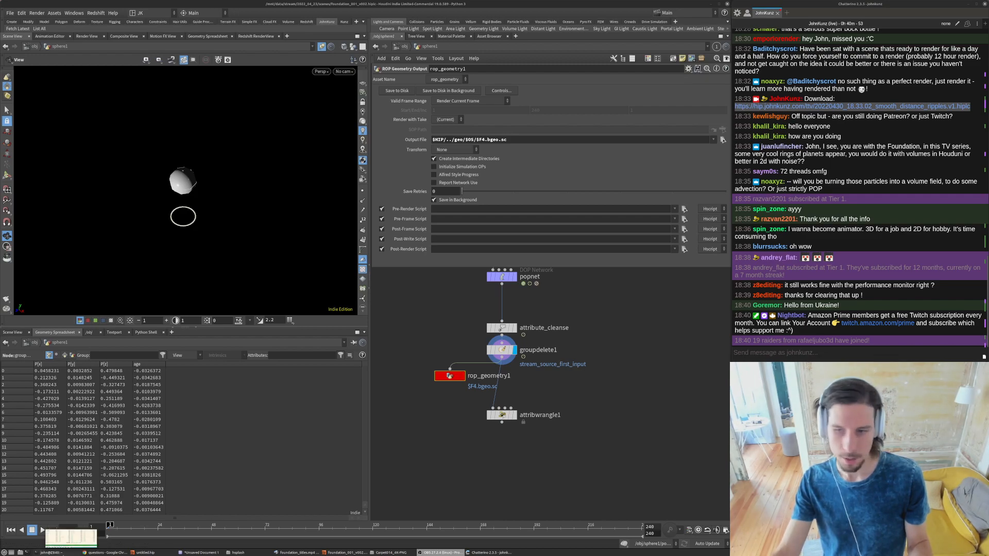
{"action": "left_click", "coordinate": [215, 552]}
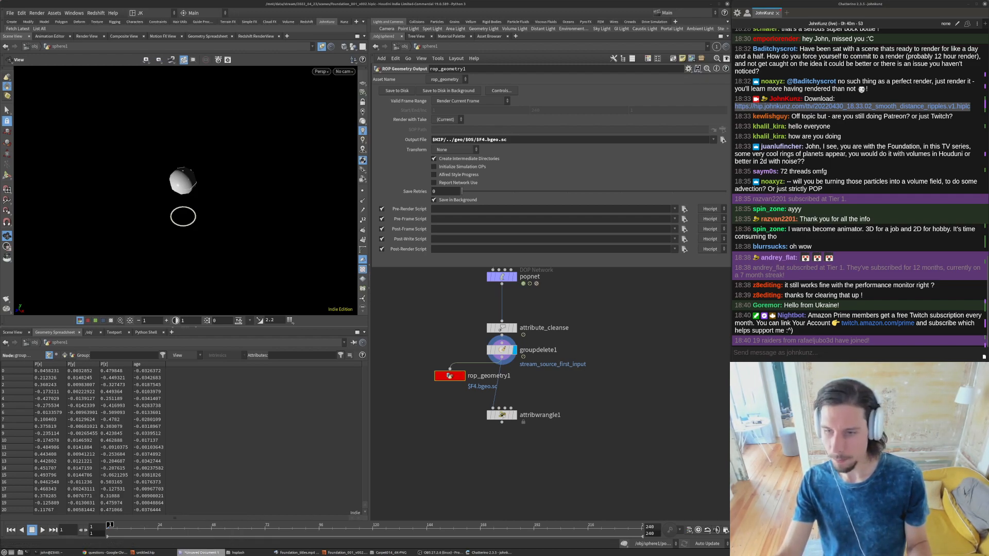
{"action": "left_click", "coordinate": [611, 463]}
{"action": "double_click", "coordinate": [488, 375]}
{"action": "type", "text": "spiral_particles.v1"}
{"action": "key", "text": "Return"}
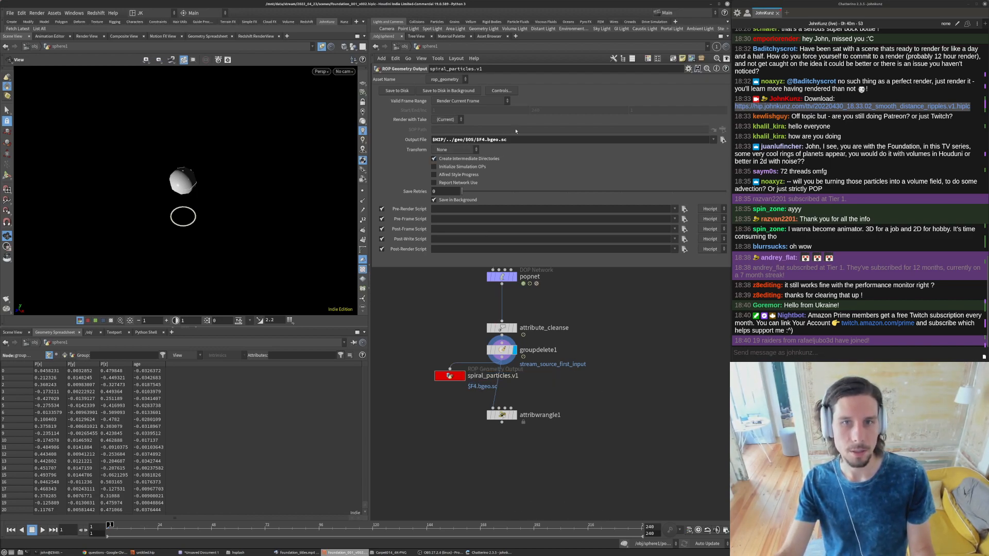
- Set spiral_particles.v1 to render the frame range and start saving it to disk in the background
{"action": "left_click", "coordinate": [463, 101]}
{"action": "left_click", "coordinate": [453, 113]}
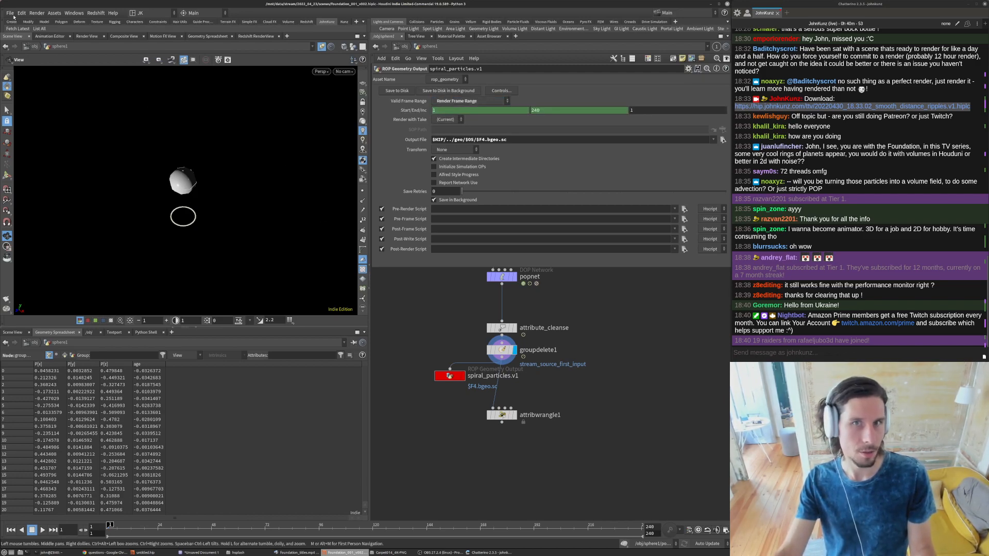
{"action": "left_click", "coordinate": [10, 14]}
{"action": "key", "text": "Escape"}
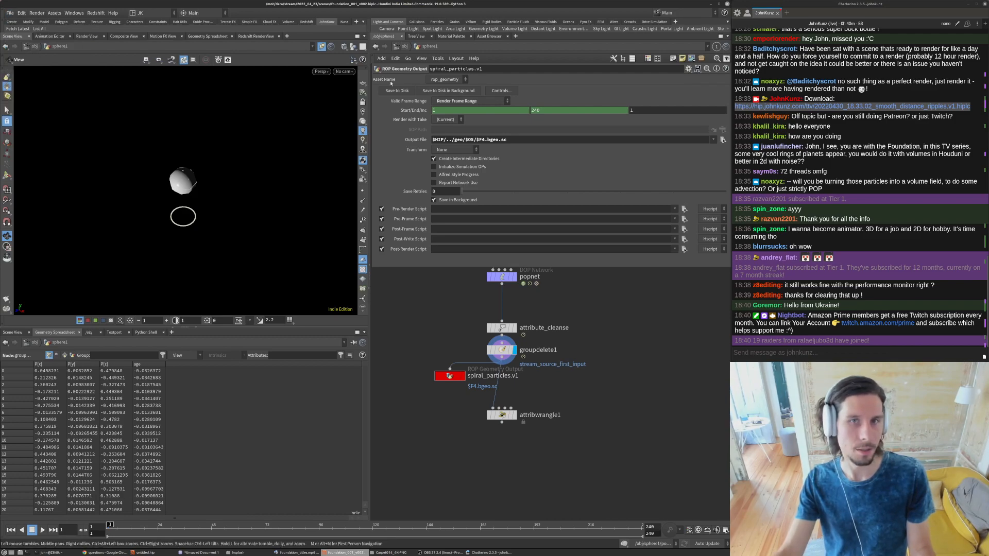
{"action": "left_click", "coordinate": [447, 91]}
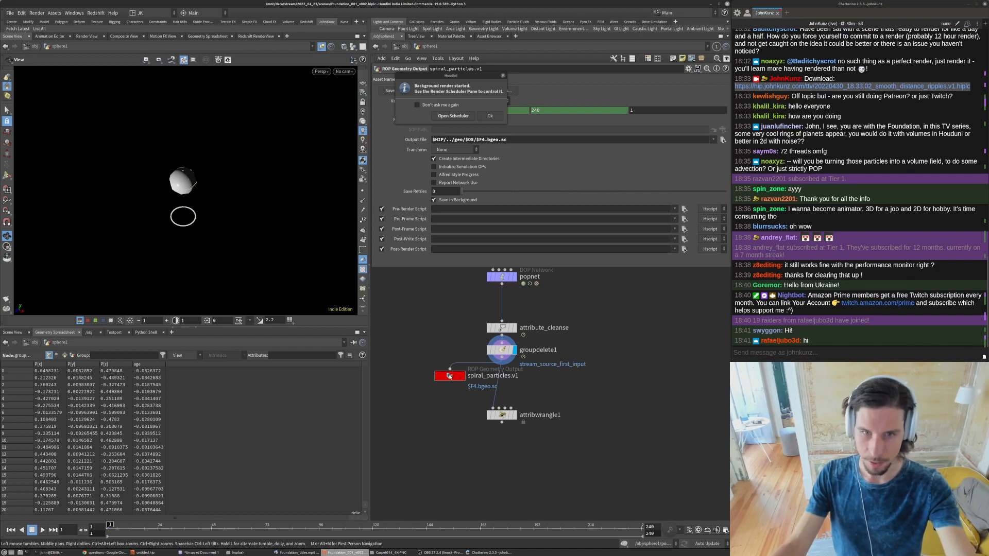
{"action": "left_click", "coordinate": [487, 117]}
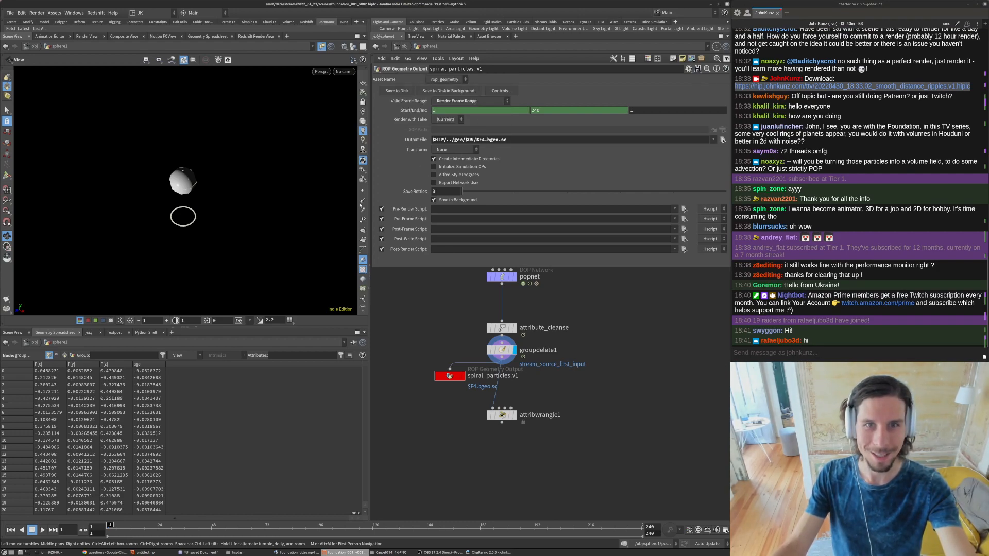
- Add a Render Scheduler pane and clear the finished older spiral_particles.v1 job from it
{"action": "left_click", "coordinate": [171, 332]}
{"action": "mouse_move", "coordinate": [198, 348]}
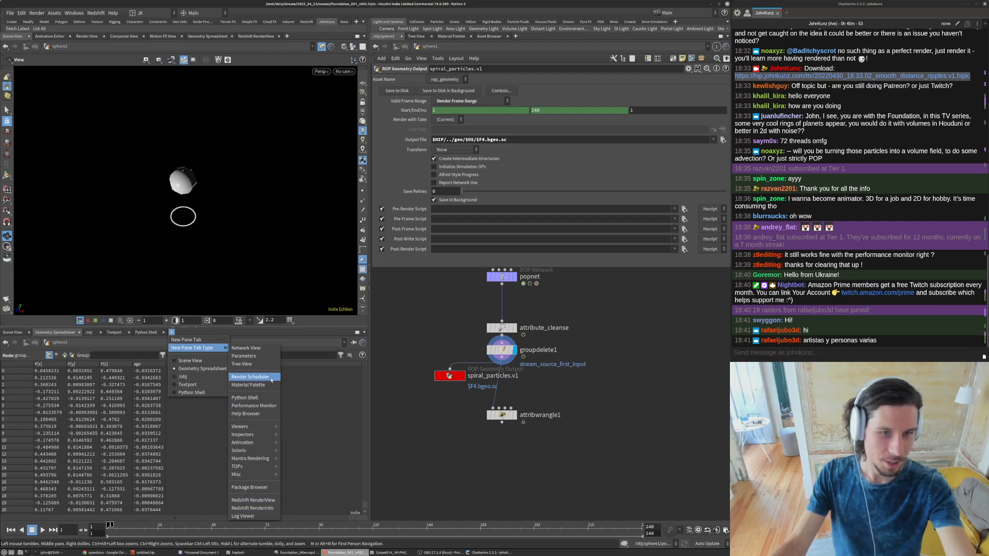
{"action": "left_click", "coordinate": [250, 377]}
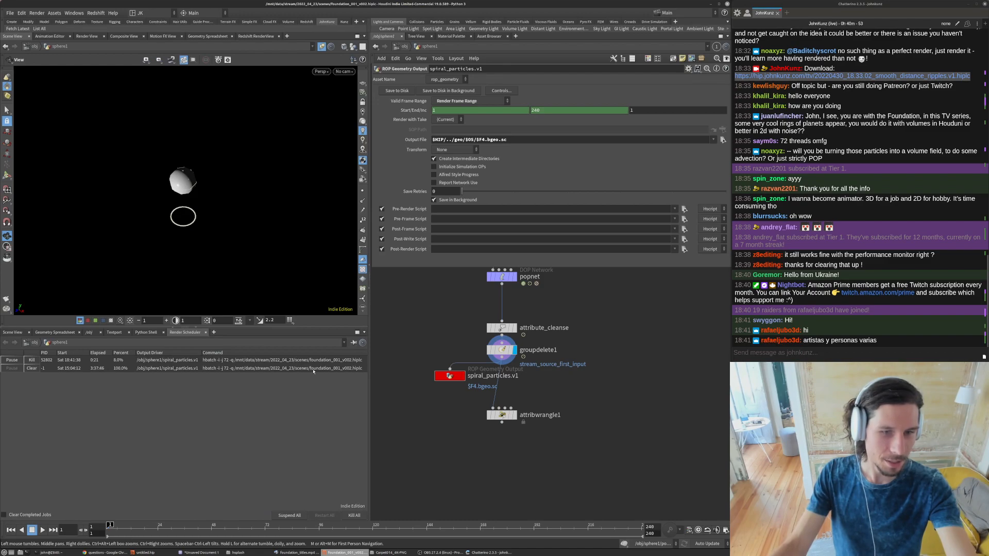
{"action": "left_click", "coordinate": [32, 369]}
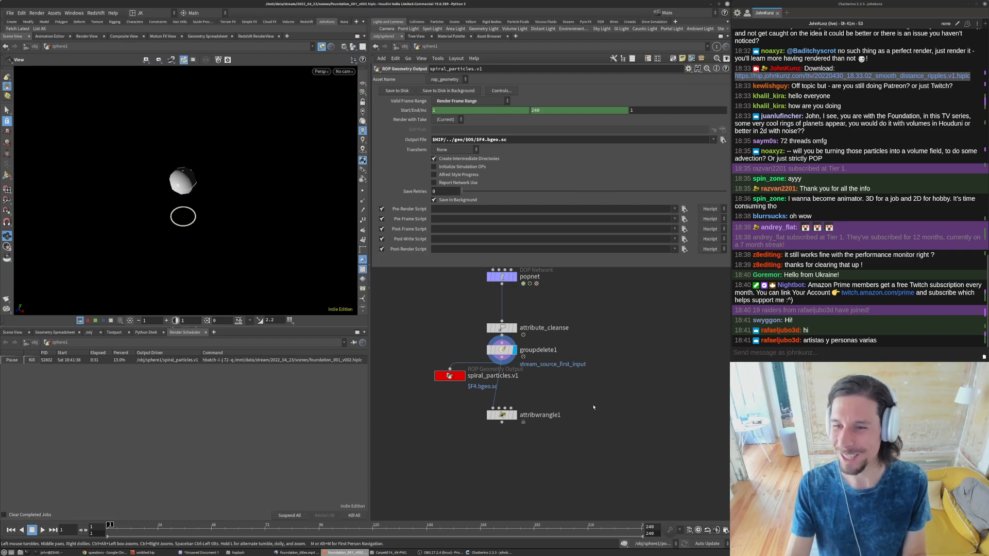
- Make room below spiral_particles.v1 by moving attribwrangle1 down, and display attribwrangle1
{"action": "middle_click_drag", "start_coordinate": [567, 404], "coordinate": [581, 387]}
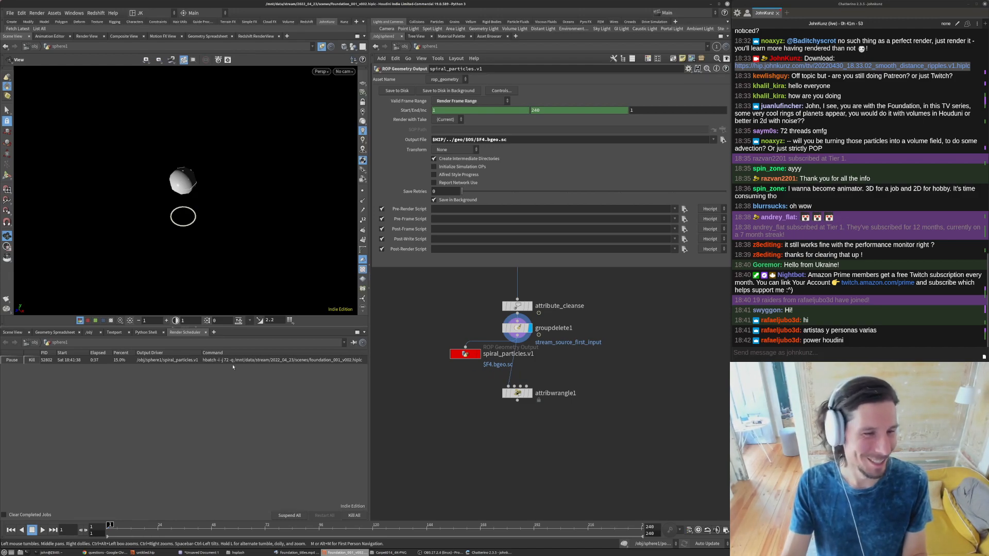
{"action": "left_click_drag", "start_coordinate": [465, 356], "coordinate": [465, 359]}
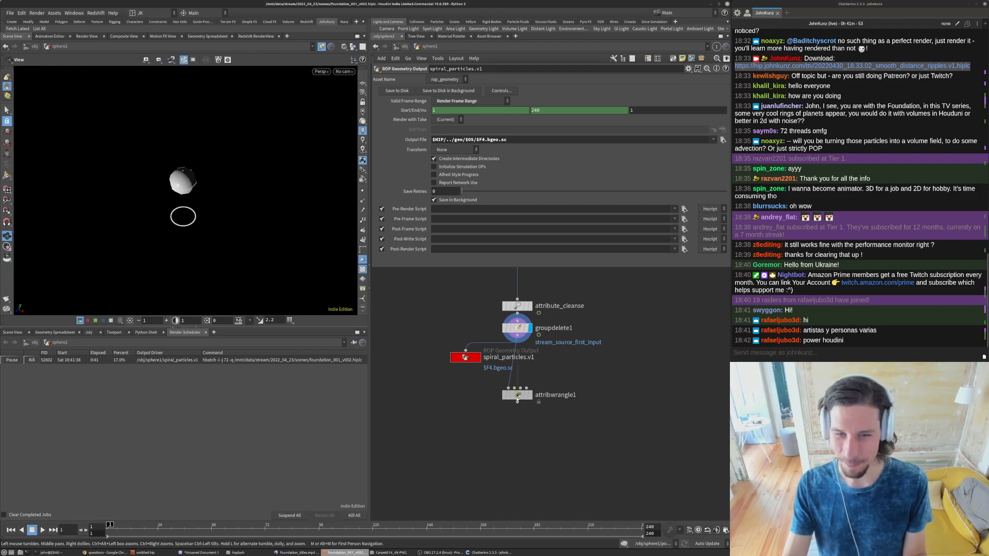
{"action": "left_click_drag", "start_coordinate": [517, 394], "coordinate": [517, 411]}
{"action": "left_click", "coordinate": [529, 410]}
{"action": "left_click", "coordinate": [517, 411]}
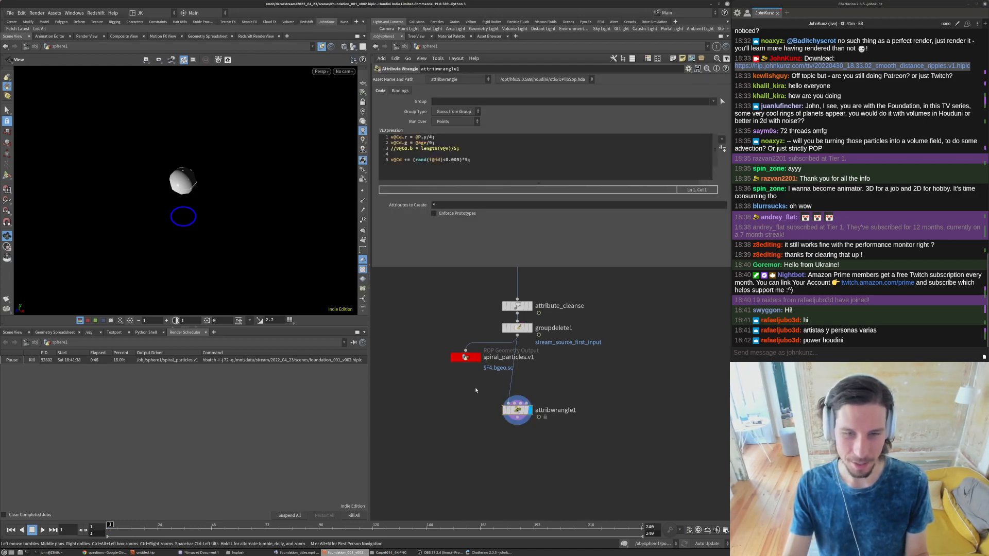
- Add a File node directly below spiral_particles.v1
{"action": "key", "text": "Tab"}
{"action": "type", "text": "file"}
{"action": "key", "text": "Return"}
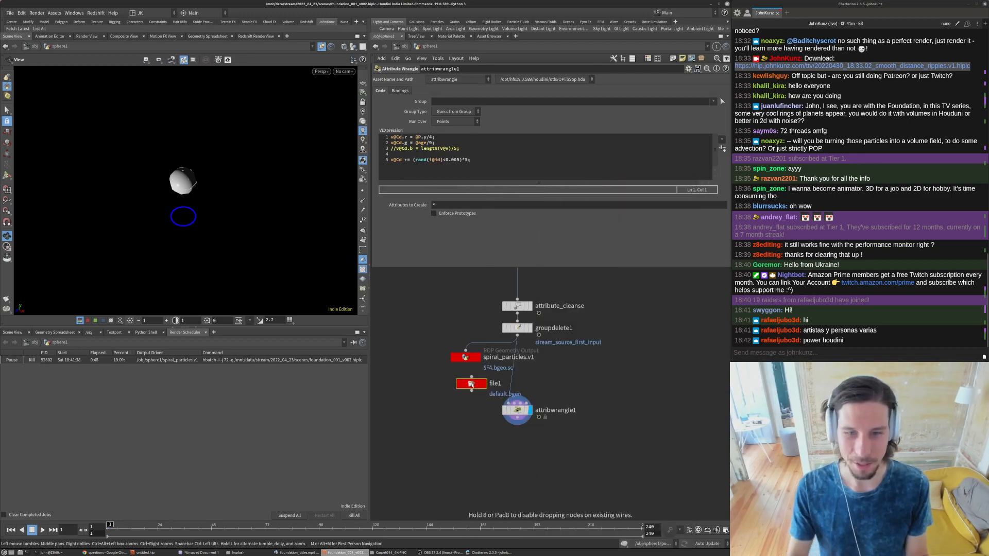
{"action": "left_click", "coordinate": [469, 382]}
- Replay the spiral galaxy shot in foundation_titles.mp4 in the video player and return to the Houdini network
{"action": "mouse_move", "coordinate": [191, 553]}
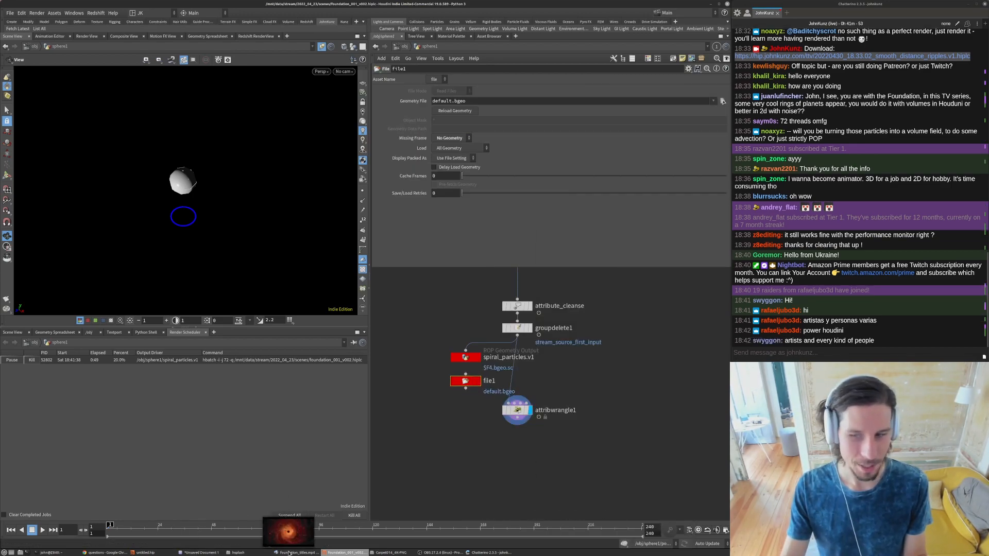
{"action": "left_click", "coordinate": [297, 552]}
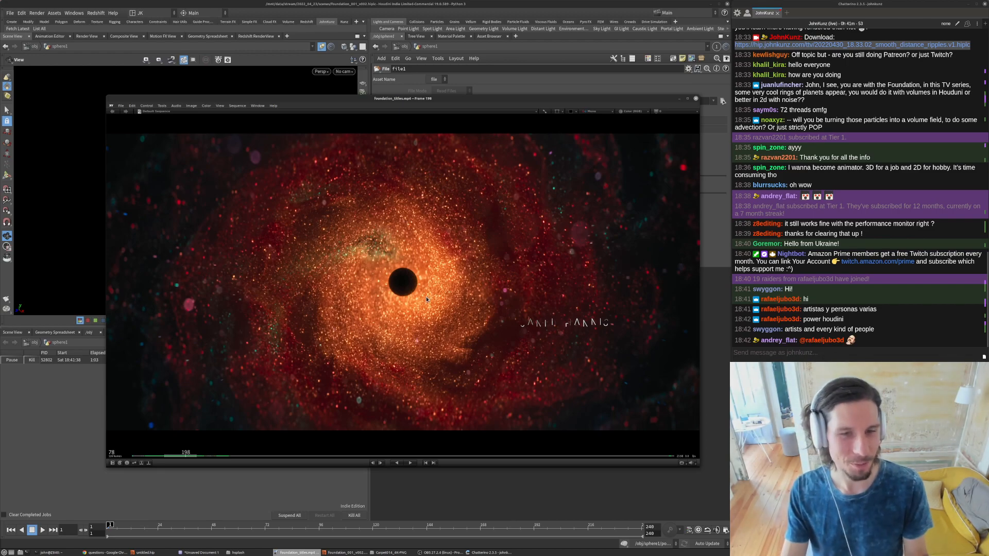
{"action": "key", "text": "space"}
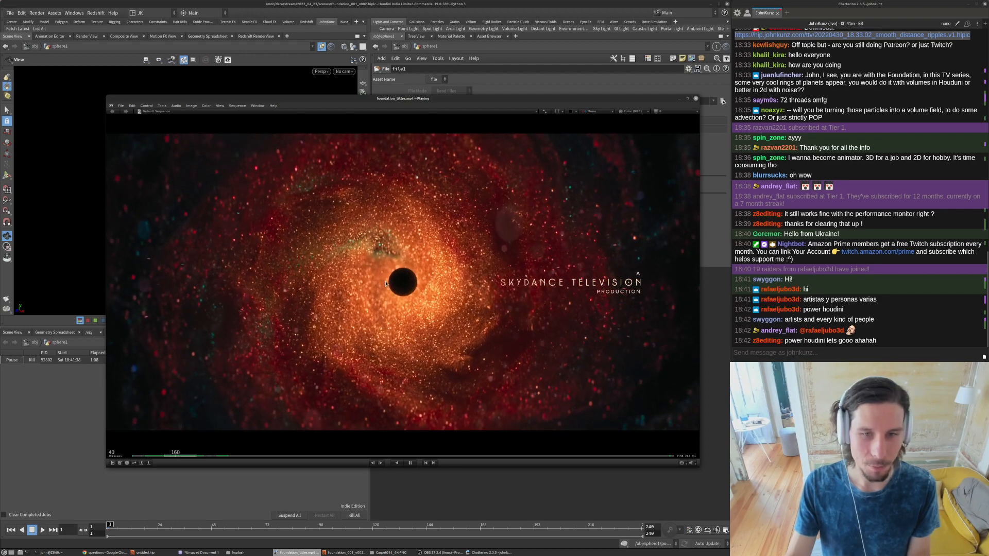
{"action": "left_click", "coordinate": [464, 487]}
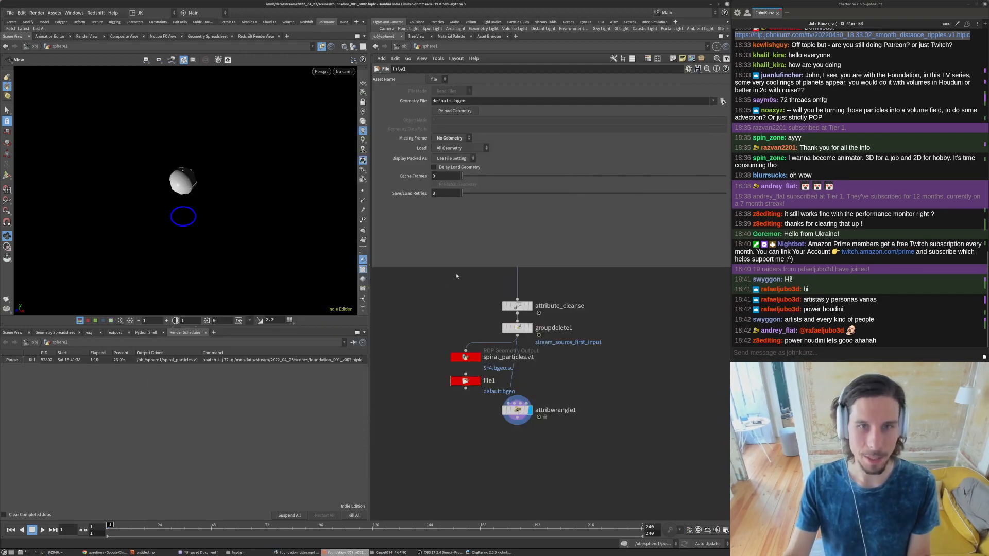
- Link file1's geometry file to spiral_particles.v1's output file by relative reference, and wire file1 into attribwrangle1
{"action": "left_click", "coordinate": [464, 360]}
{"action": "right_click", "coordinate": [481, 139]}
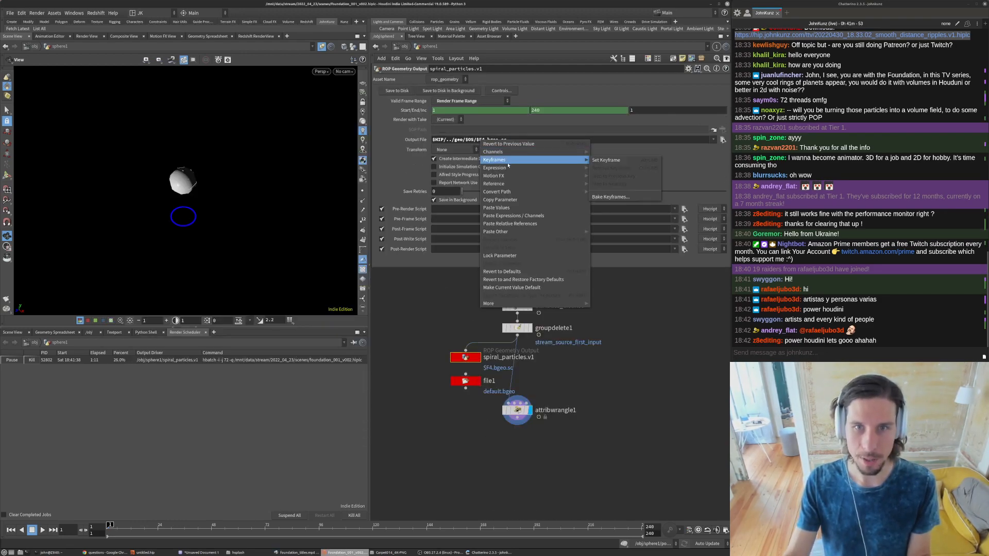
{"action": "left_click", "coordinate": [500, 199]}
{"action": "left_click", "coordinate": [465, 381]}
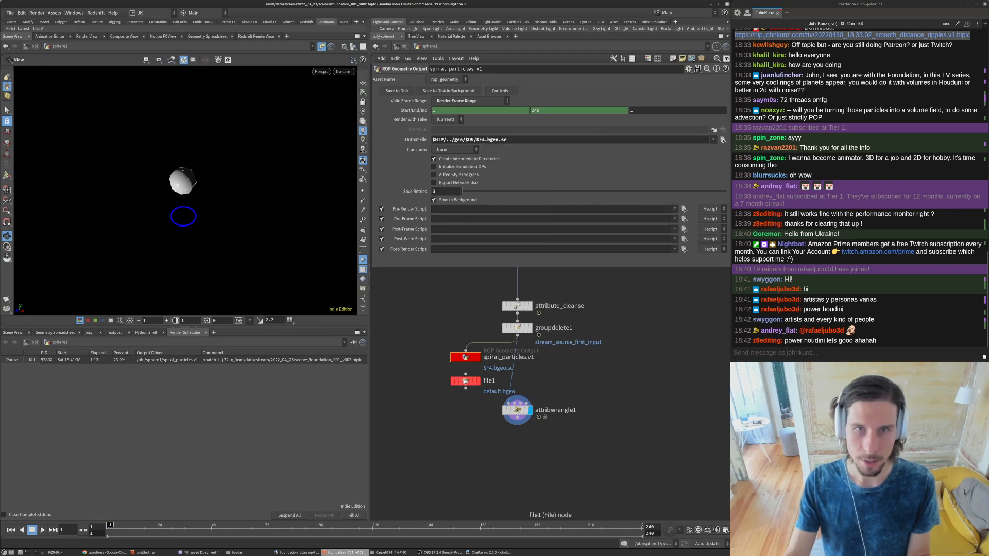
{"action": "right_click", "coordinate": [460, 102]}
{"action": "left_click", "coordinate": [497, 186]}
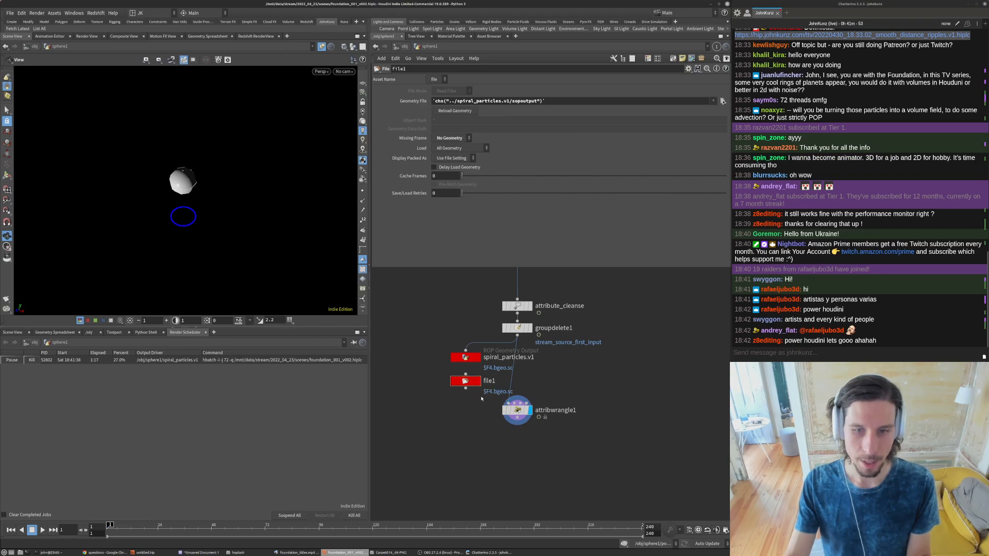
{"action": "left_click_drag", "start_coordinate": [505, 399], "coordinate": [508, 402]}
- Scrub through the cached frames and view the particles through cam1
{"action": "left_click", "coordinate": [136, 531]}
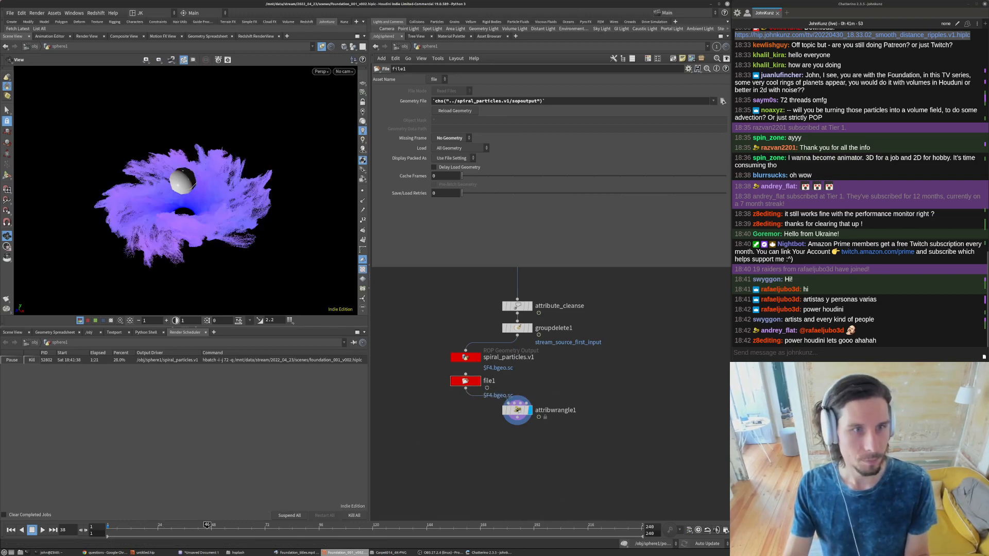
{"action": "left_click", "coordinate": [345, 72]}
{"action": "left_click", "coordinate": [371, 109]}
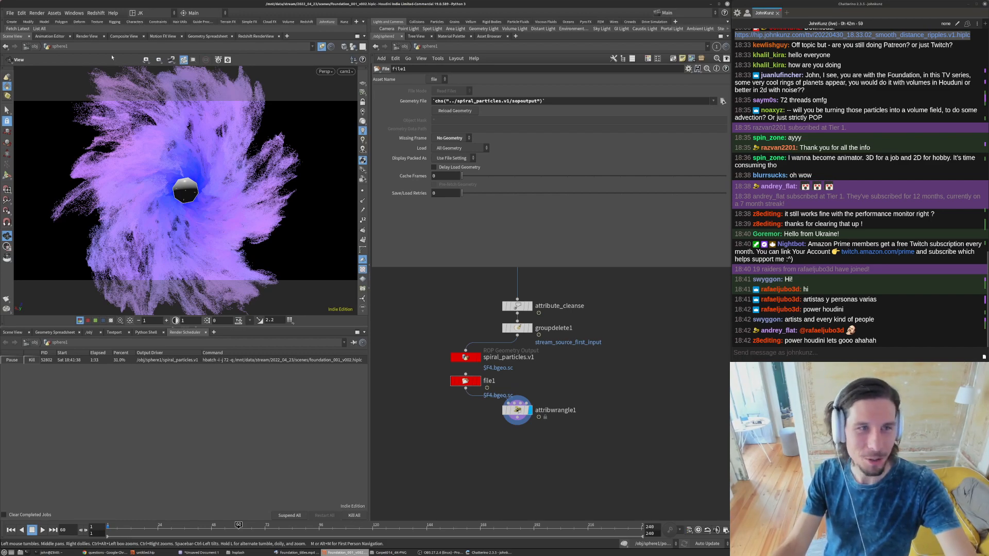
{"action": "left_click", "coordinate": [343, 22]}
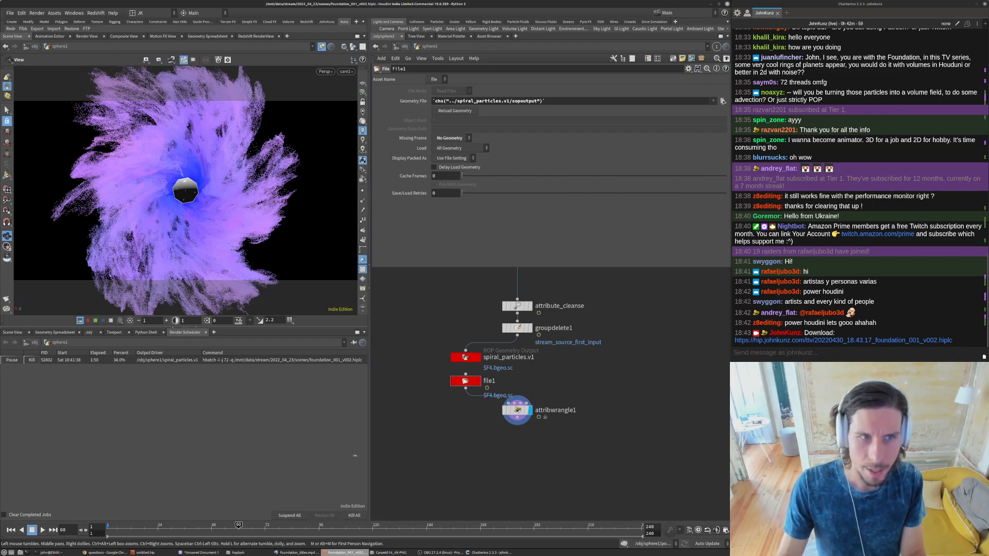
{"action": "left_click", "coordinate": [230, 526]}
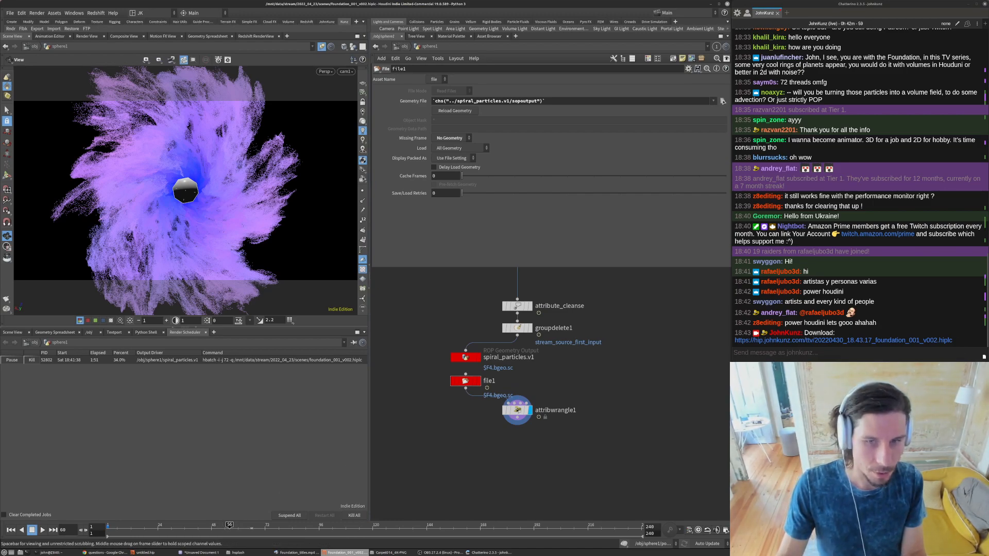
- Examine the cached particles at several frames and attribwrangle1's point attributes in the geometry spreadsheet
{"action": "left_click", "coordinate": [287, 528]}
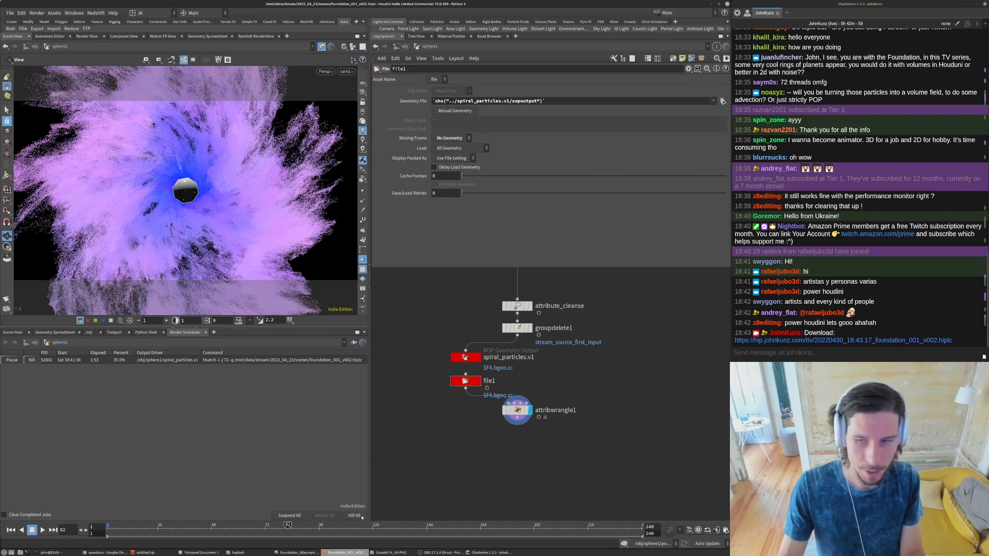
{"action": "left_click", "coordinate": [346, 527]}
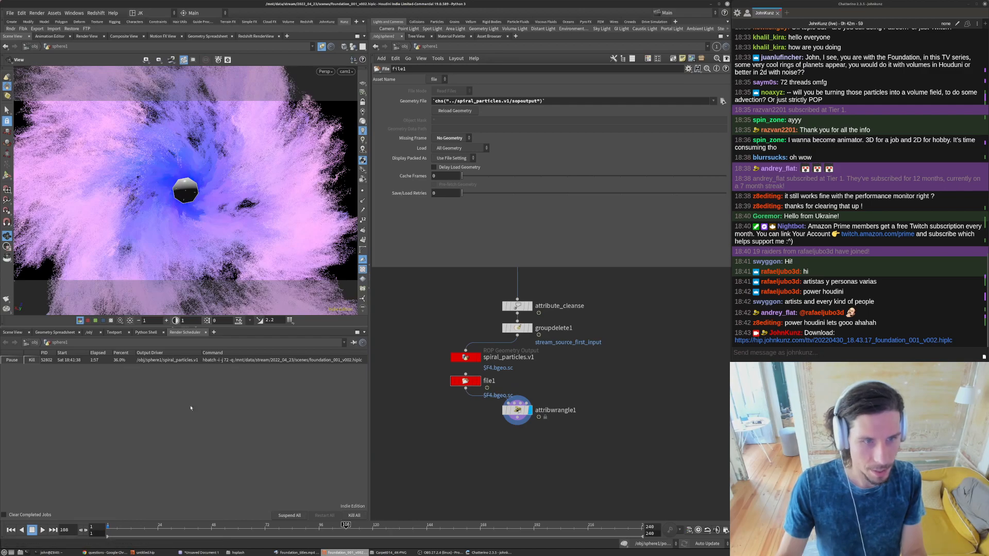
{"action": "left_click", "coordinate": [55, 333]}
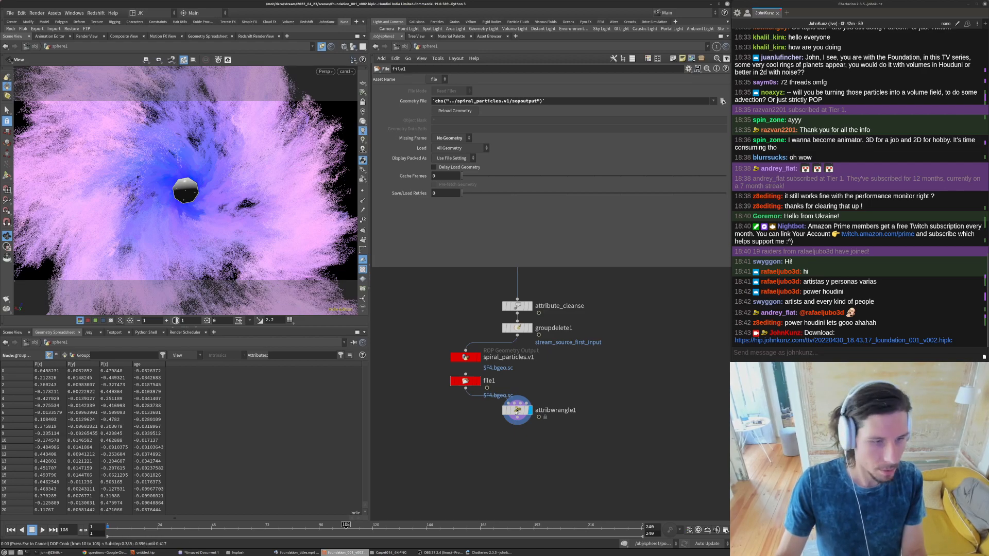
{"action": "left_click", "coordinate": [517, 411]}
{"action": "left_click", "coordinate": [176, 531]}
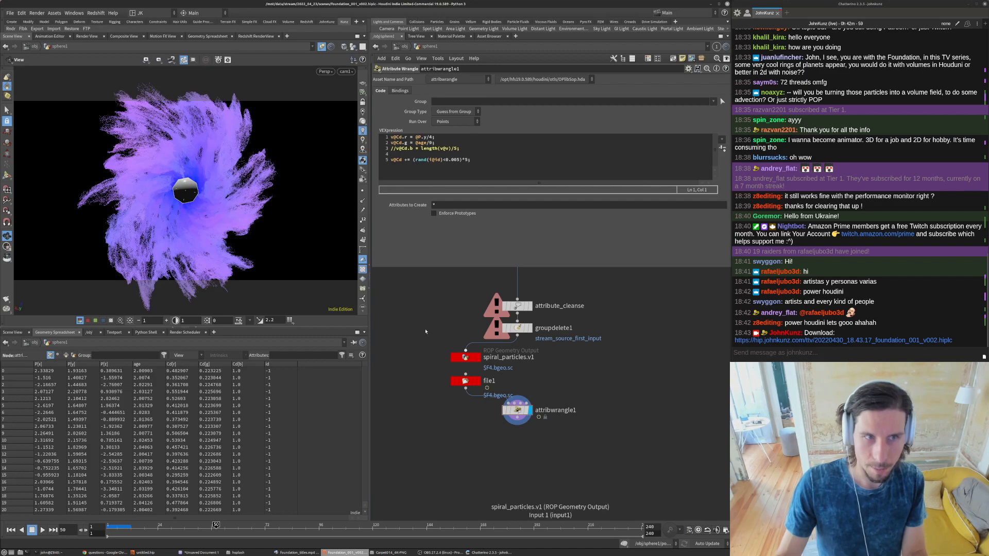
- Add an Attribute VOP node below file1, fed by file1's cached particles
{"action": "middle_click_drag", "start_coordinate": [564, 371], "coordinate": [554, 407]}
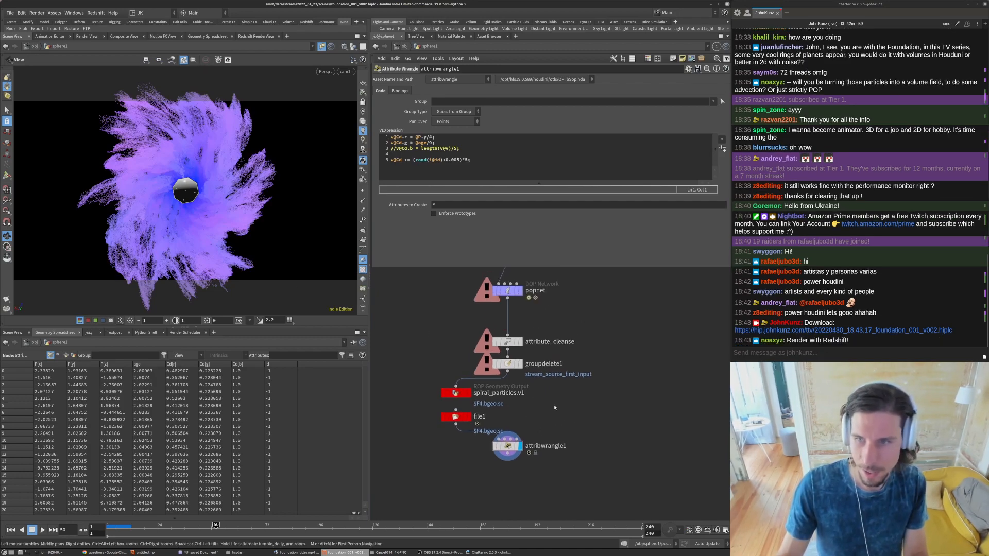
{"action": "scroll", "coordinate": [554, 407], "scroll_direction": "down", "scroll_amount": 2}
{"action": "scroll", "coordinate": [551, 407], "scroll_direction": "up", "scroll_amount": 2}
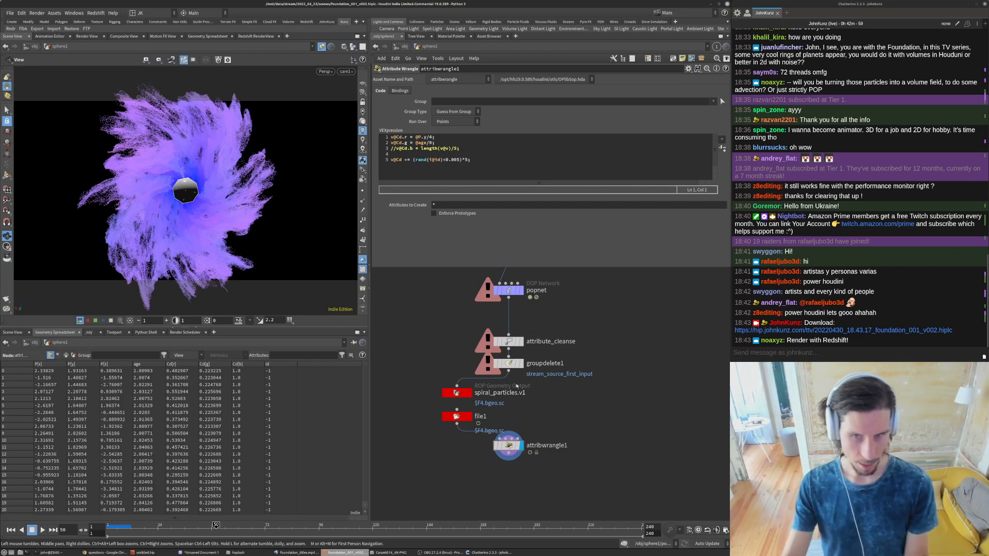
{"action": "middle_click_drag", "start_coordinate": [524, 393], "coordinate": [529, 324]}
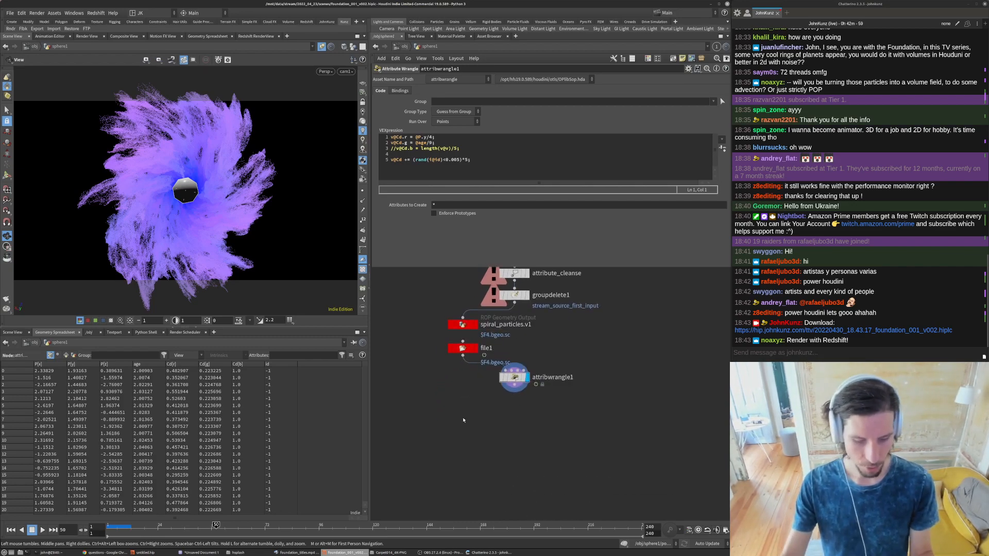
{"action": "key", "text": "Tab"}
{"action": "type", "text": "tra"}
{"action": "key", "text": "Down"}
{"action": "key", "text": "Return"}
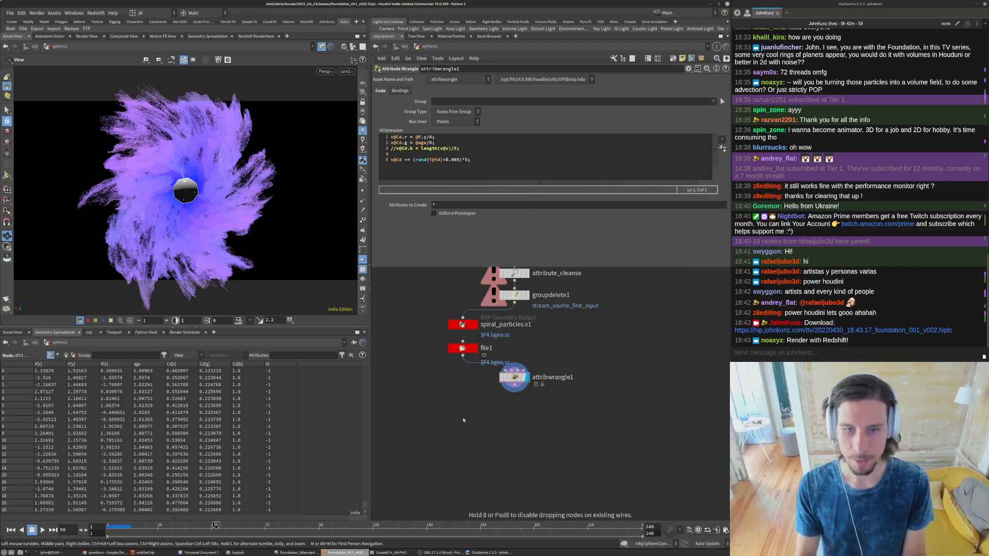
{"action": "left_click", "coordinate": [463, 420]}
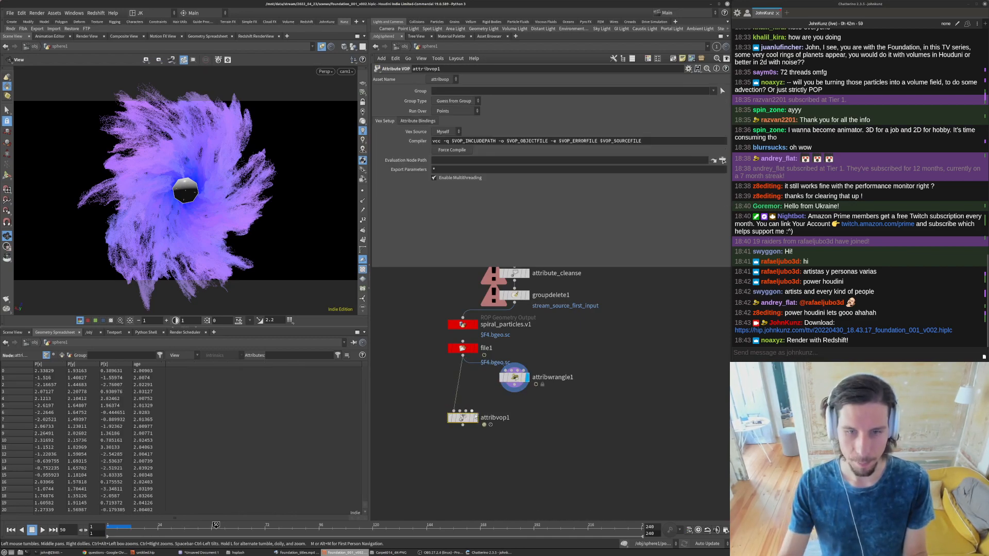
- Display attribvop1, enter its network and wire the age global into the output's Cd
{"action": "left_click", "coordinate": [476, 417]}
{"action": "double_click", "coordinate": [464, 418]}
{"action": "middle_click_drag", "start_coordinate": [551, 376], "coordinate": [495, 457]}
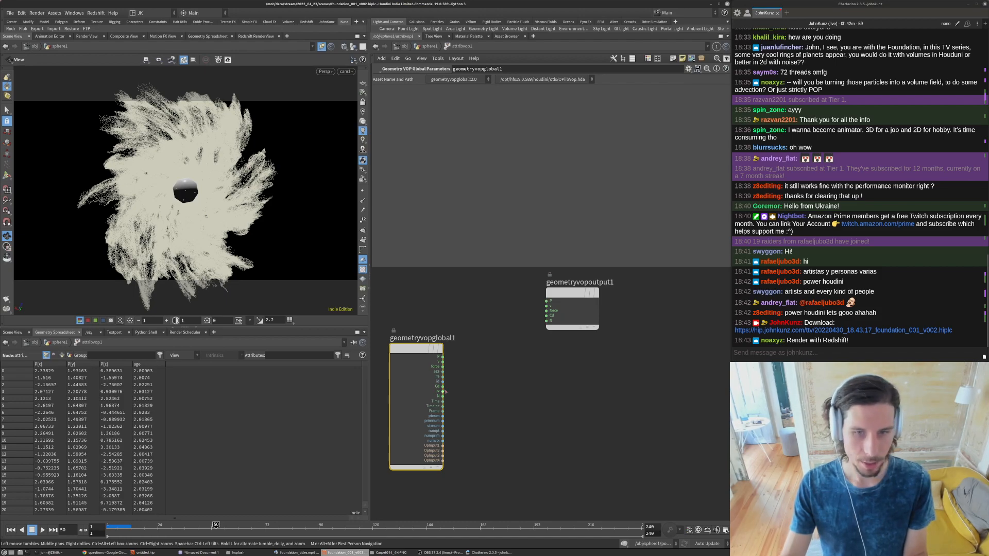
{"action": "left_click", "coordinate": [442, 371]}
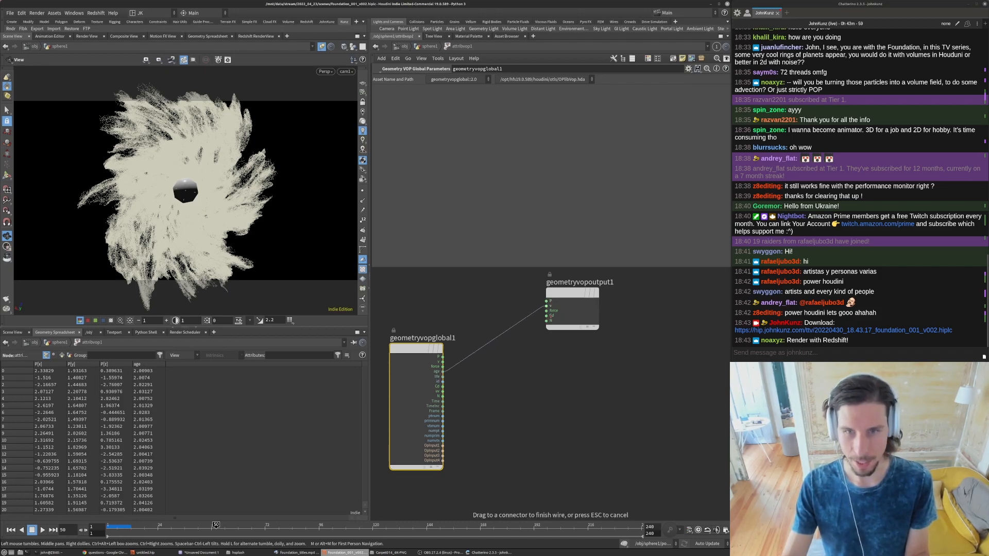
{"action": "left_click", "coordinate": [550, 315]}
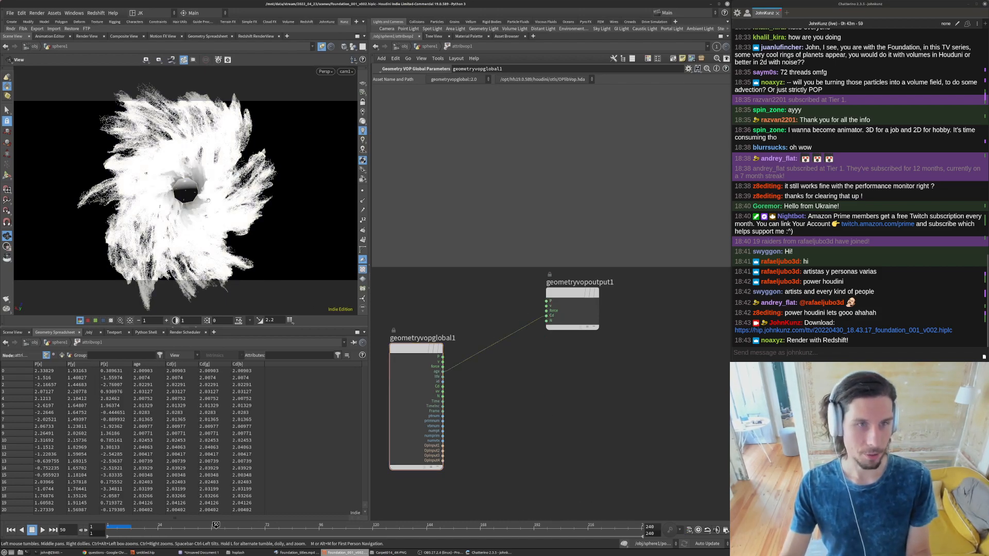
- Add a Subtract node taking age and Time as its inputs and wire its result into Cd in place of age
{"action": "left_click_drag", "start_coordinate": [181, 227], "coordinate": [181, 157]}
{"action": "left_click_drag", "start_coordinate": [302, 531], "coordinate": [346, 531]}
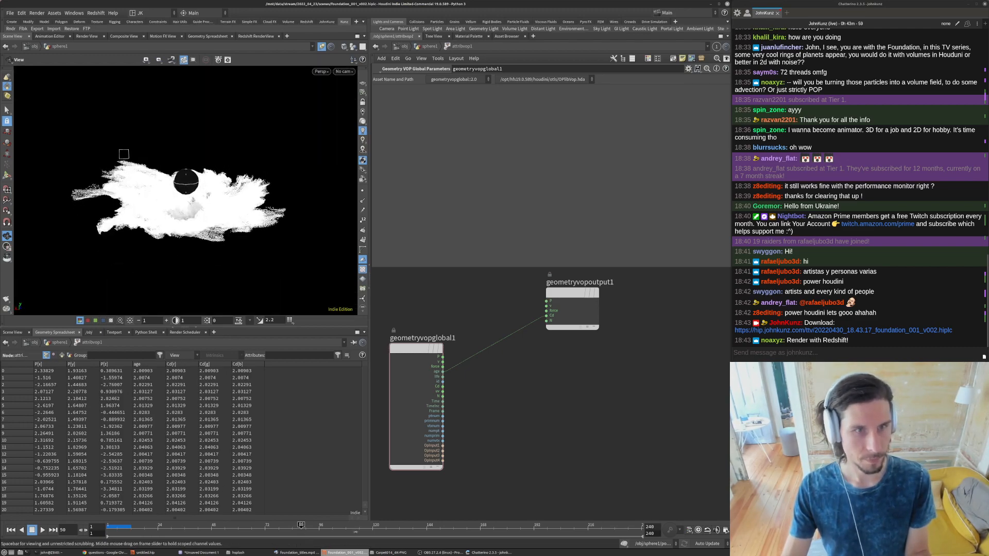
{"action": "key", "text": "Tab"}
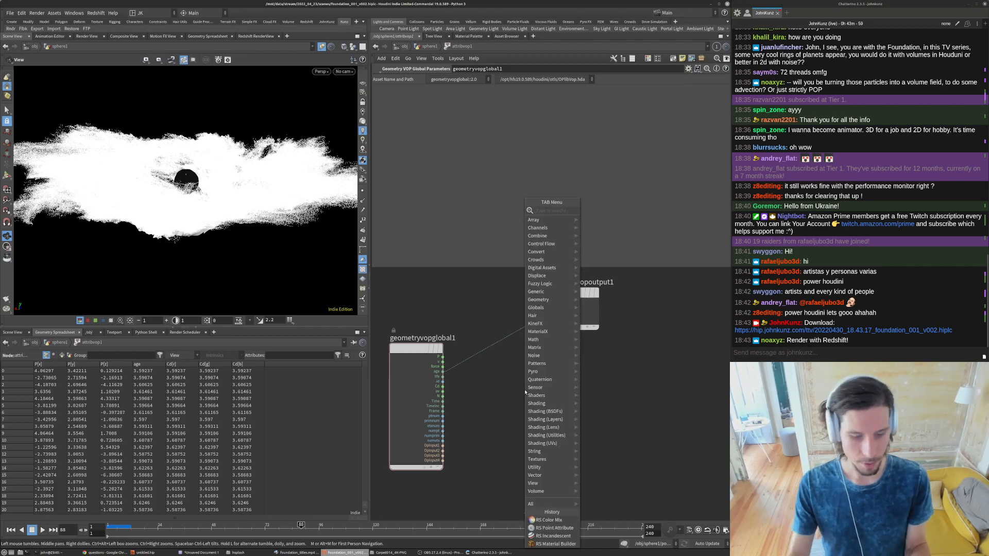
{"action": "key", "text": "Escape"}
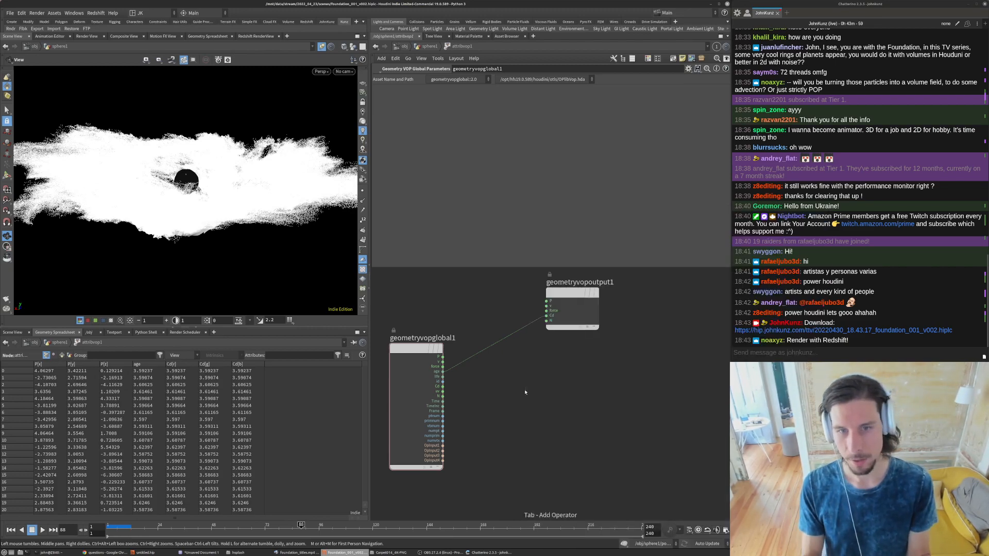
{"action": "left_click", "coordinate": [526, 392]}
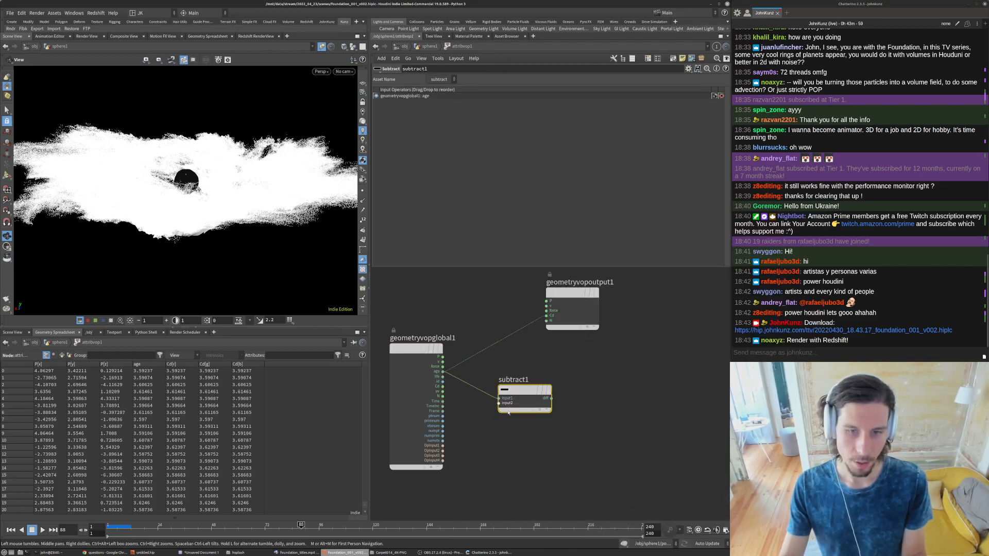
{"action": "left_click", "coordinate": [443, 401]}
{"action": "left_click", "coordinate": [499, 403]}
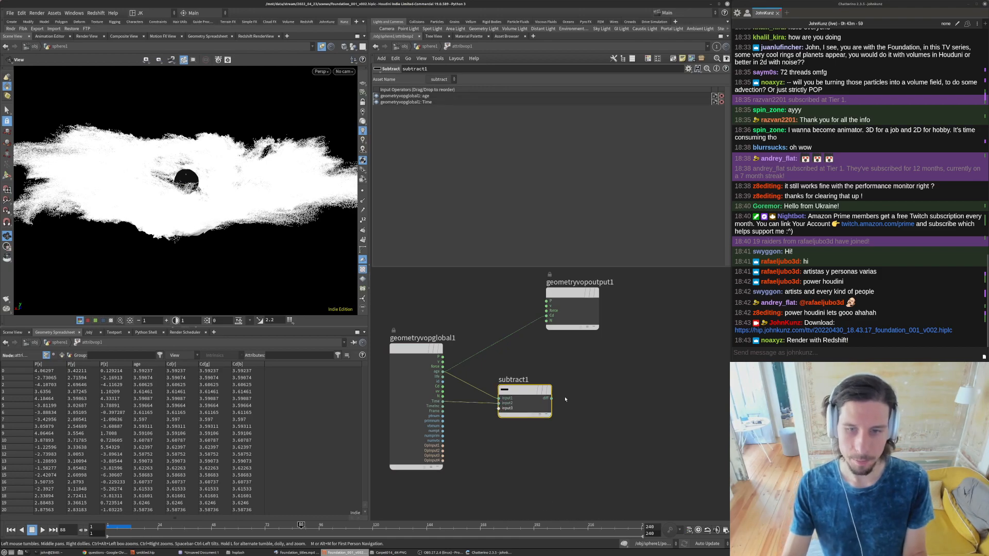
{"action": "left_click", "coordinate": [551, 398]}
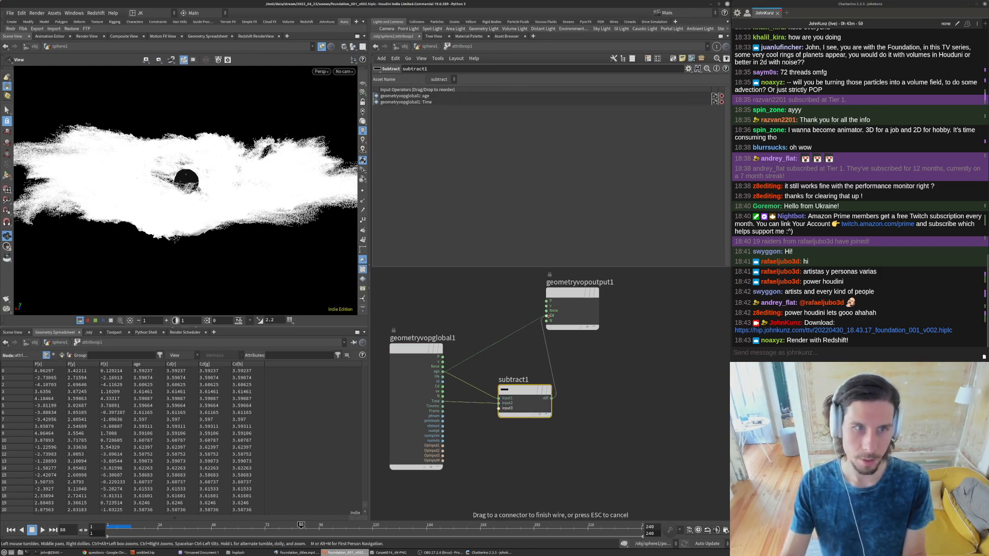
{"action": "left_click", "coordinate": [546, 315]}
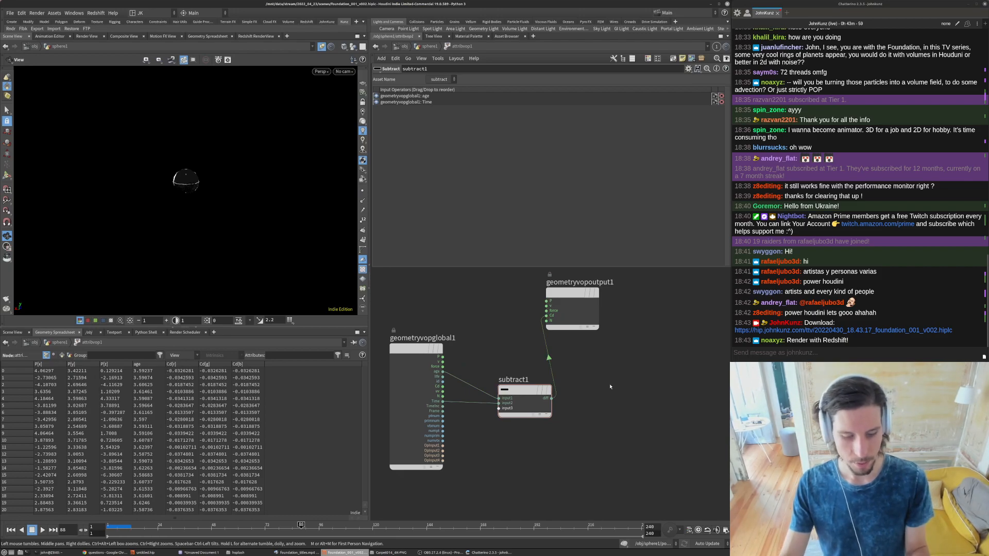
- Insert a Negate node between subtract1's result and the output's Cd
{"action": "key", "text": "Tab"}
{"action": "type", "text": "abs"}
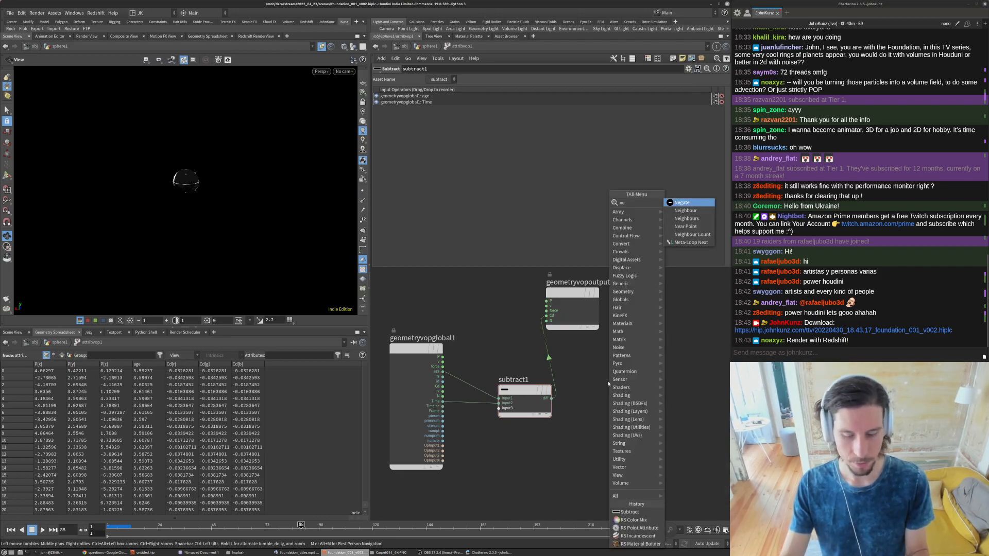
{"action": "key", "text": "Return"}
{"action": "left_click", "coordinate": [577, 388]}
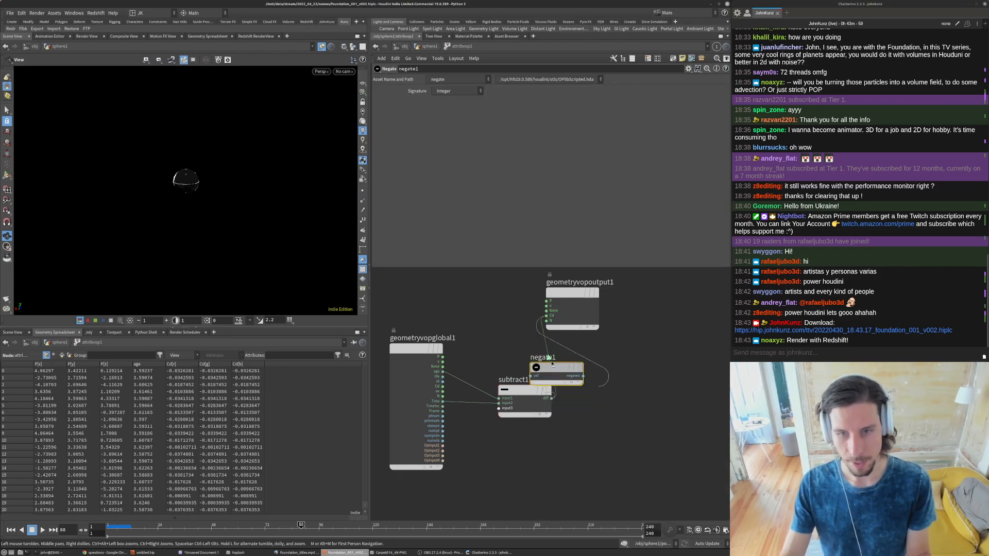
- Scrub between frames 65 and 89 and view the grey-shaded particles from the side and from above
{"action": "left_click_drag", "start_coordinate": [141, 527], "coordinate": [250, 520]}
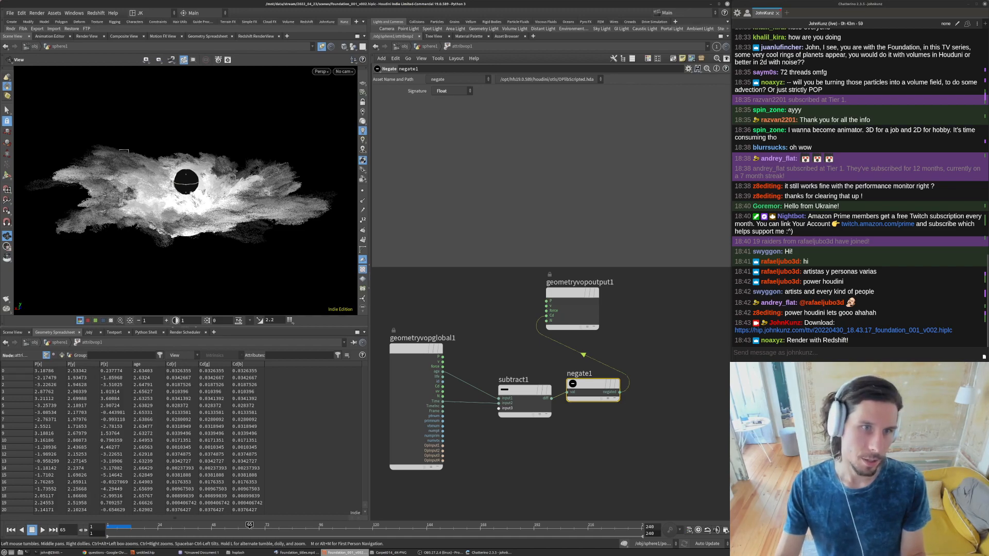
{"action": "left_click_drag", "start_coordinate": [208, 251], "coordinate": [169, 232]}
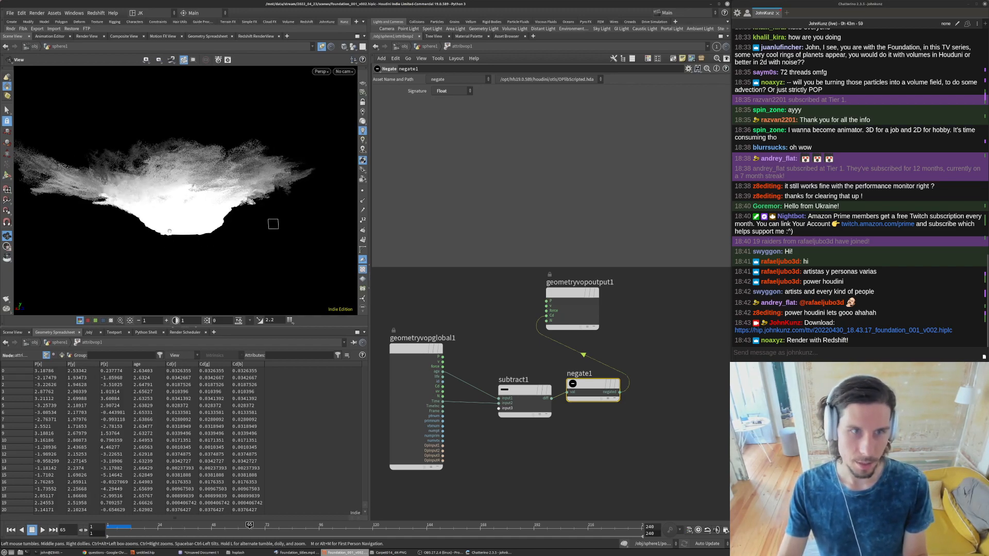
{"action": "left_click_drag", "start_coordinate": [273, 223], "coordinate": [352, 188]}
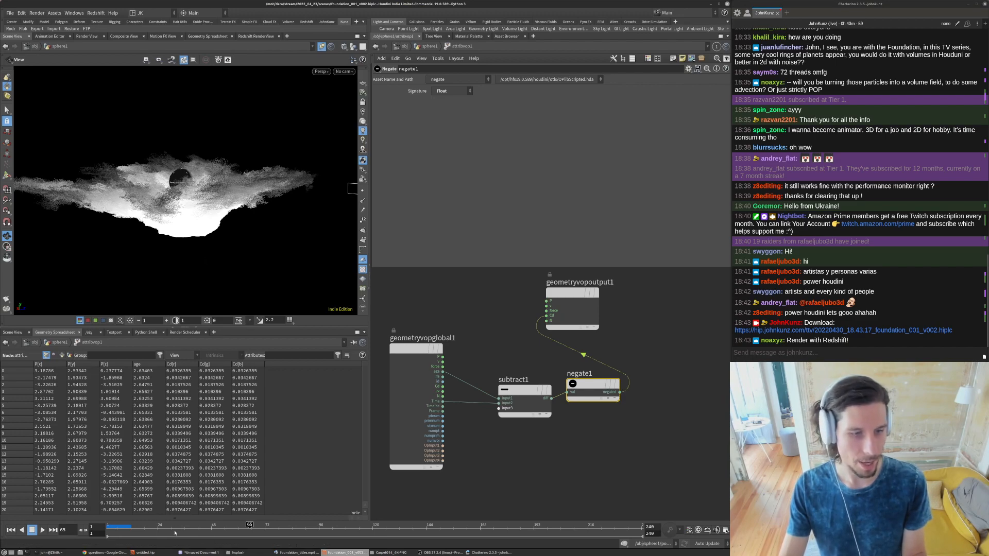
{"action": "left_click_drag", "start_coordinate": [202, 185], "coordinate": [191, 212]}
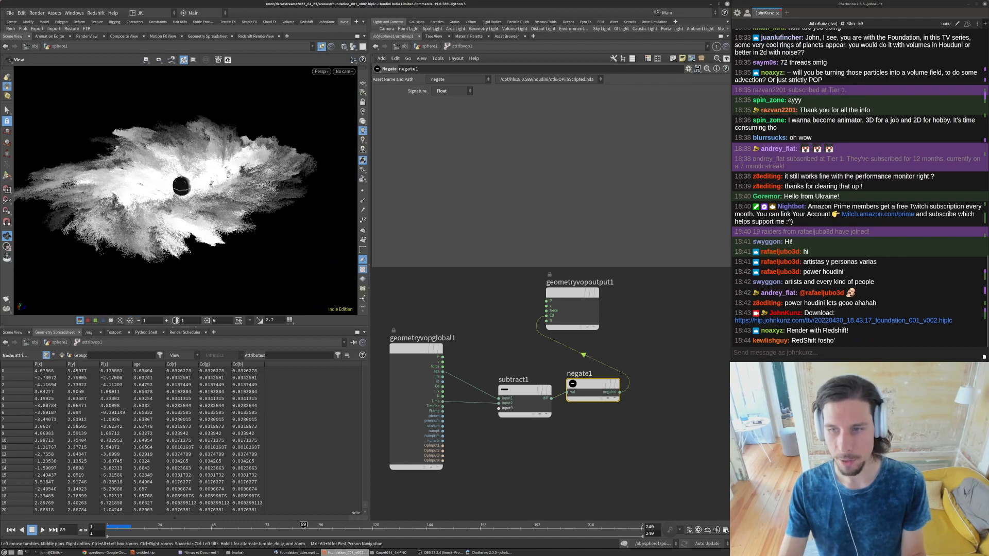
- Align negate1 with subtract1 and move geometryvopoutput1 further away to tidy the VOP network
{"action": "left_click_drag", "start_coordinate": [592, 392], "coordinate": [589, 398]}
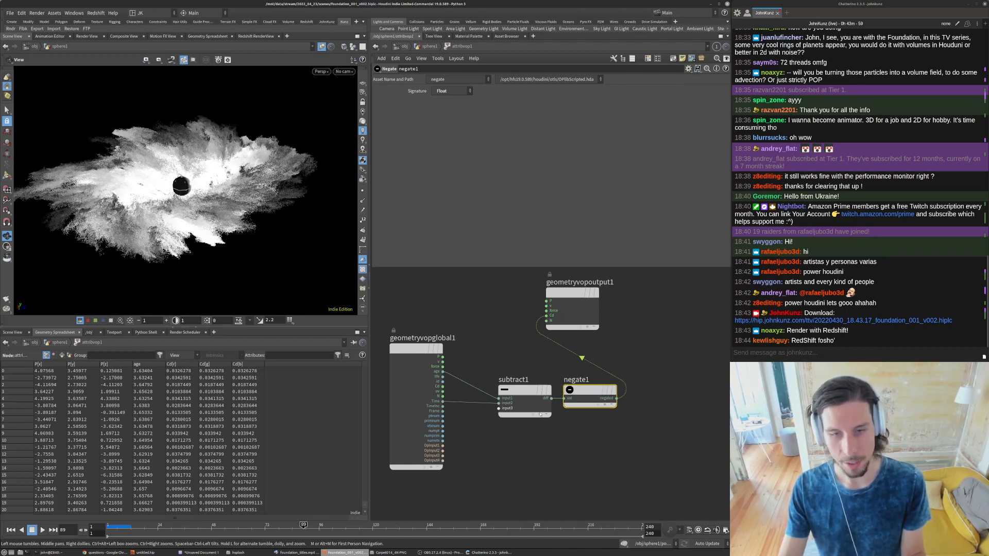
{"action": "left_click_drag", "start_coordinate": [222, 177], "coordinate": [224, 206]}
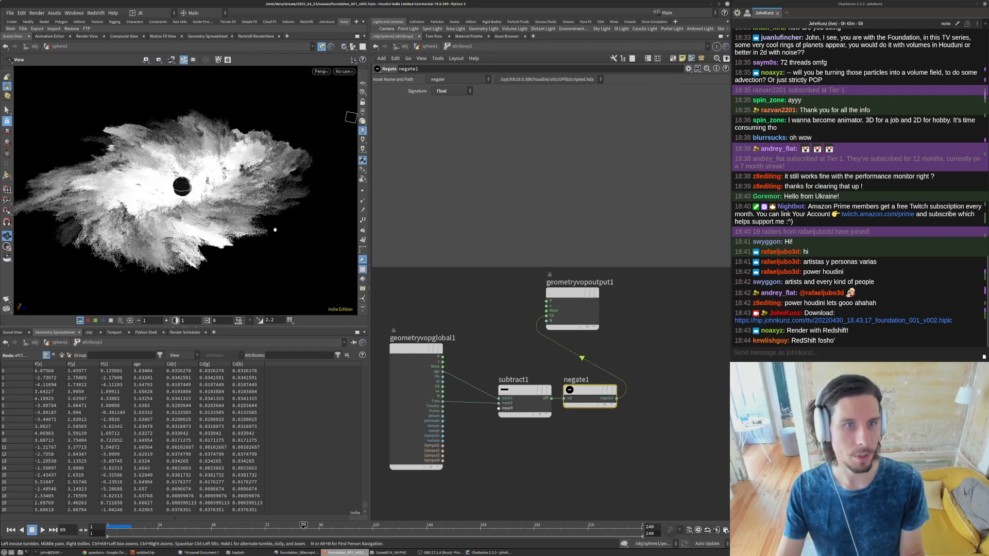
{"action": "left_click_drag", "start_coordinate": [560, 298], "coordinate": [659, 316]}
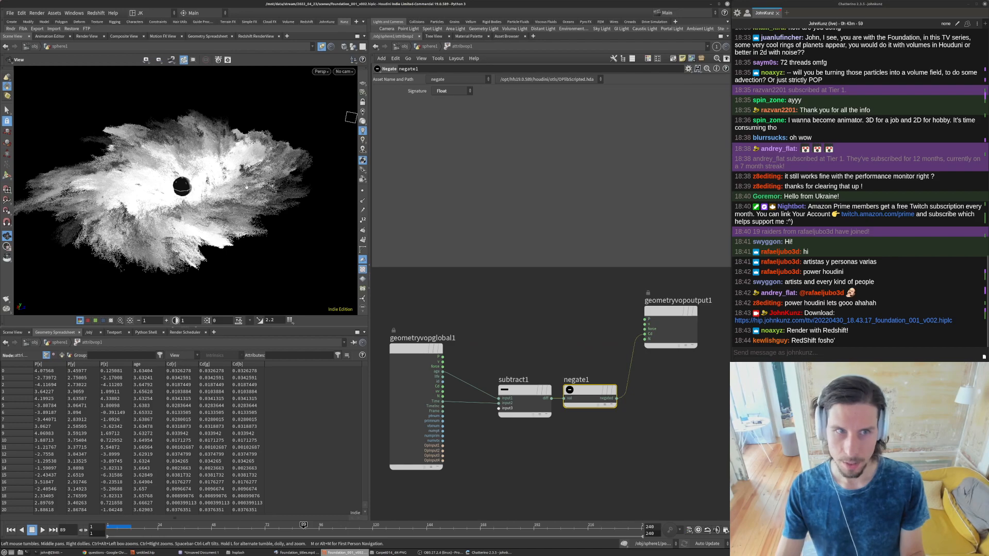
- Reduce the viewport brightness to 0.125 and check the particle shading at frames 124 and 43
{"action": "left_click_drag", "start_coordinate": [247, 187], "coordinate": [271, 153]}
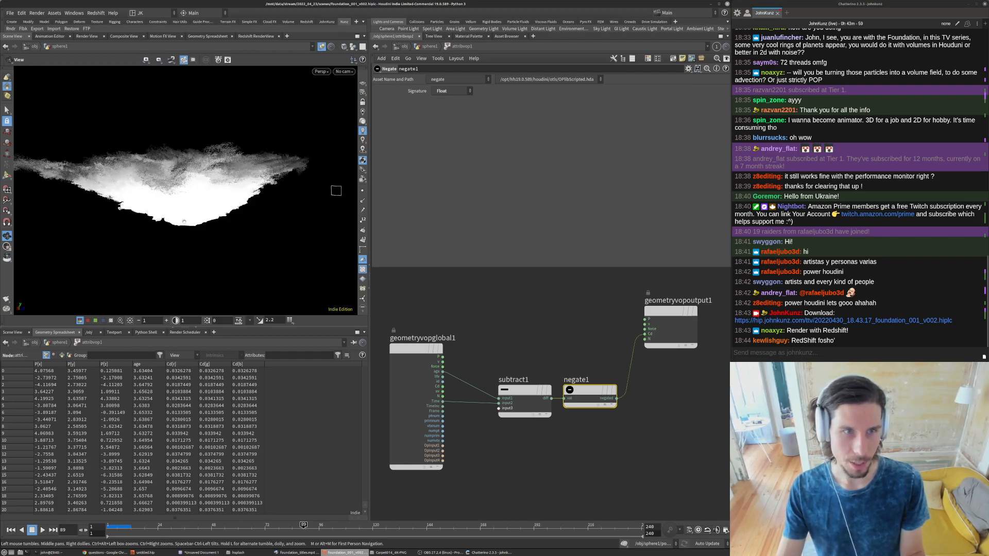
{"action": "left_click", "coordinate": [139, 321]}
{"action": "left_click", "coordinate": [138, 320]}
{"action": "left_click", "coordinate": [138, 320]}
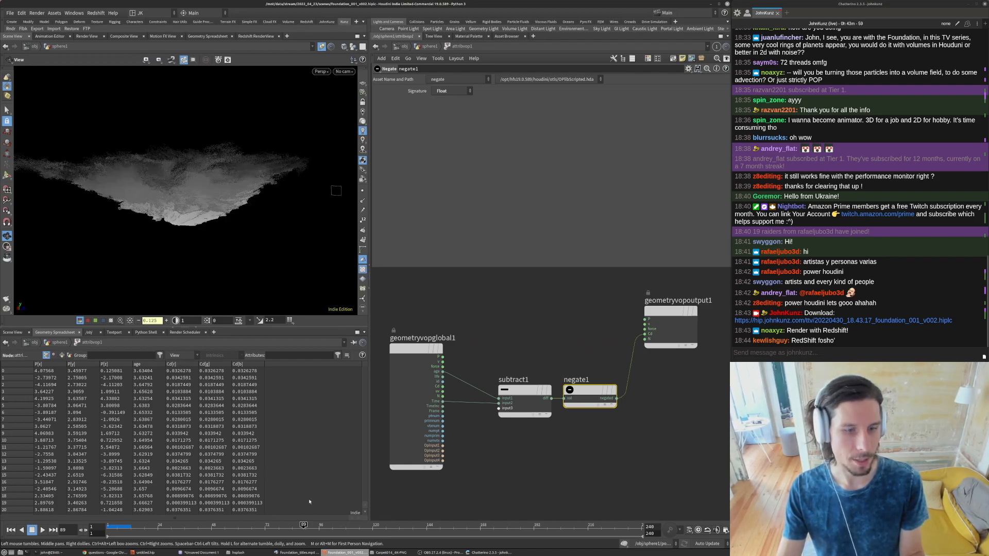
{"action": "left_click", "coordinate": [381, 527]}
{"action": "left_click_drag", "start_coordinate": [212, 214], "coordinate": [228, 192]}
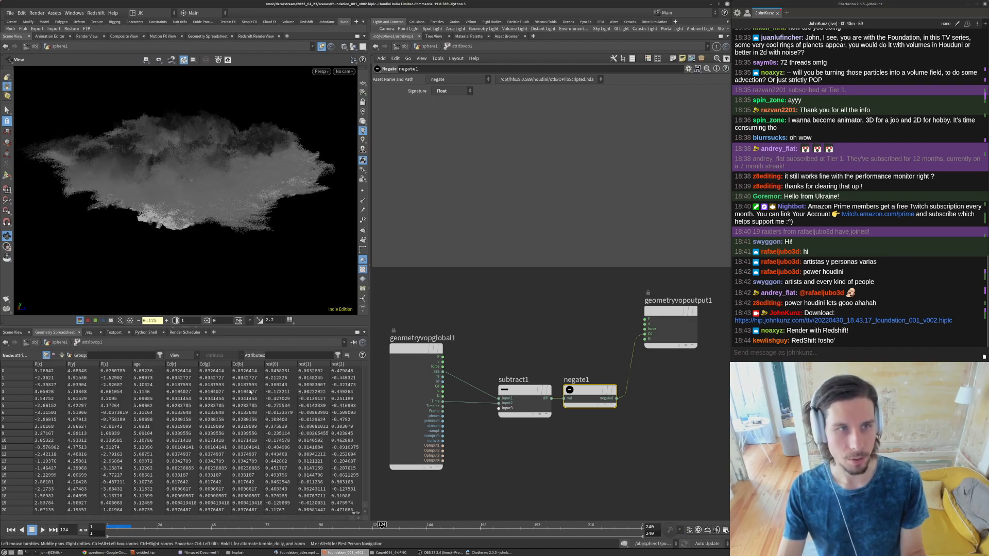
{"action": "left_click", "coordinate": [200, 525]}
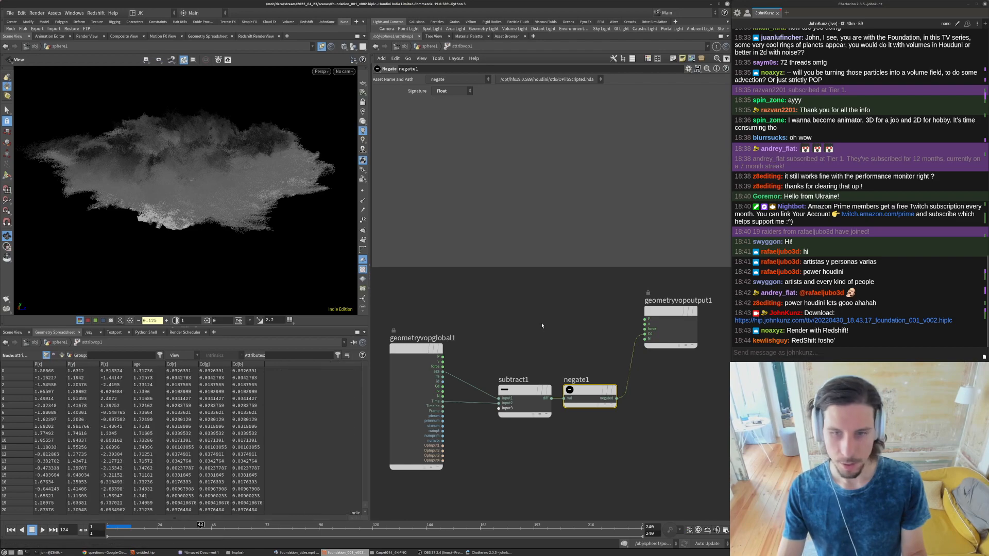
- Add a Vector to Vector4 node above subtract1 and wire the P global into its vector input
{"action": "middle_click_drag", "start_coordinate": [542, 324], "coordinate": [509, 356]}
{"action": "key", "text": "Tab"}
{"action": "type", "text": "vec"}
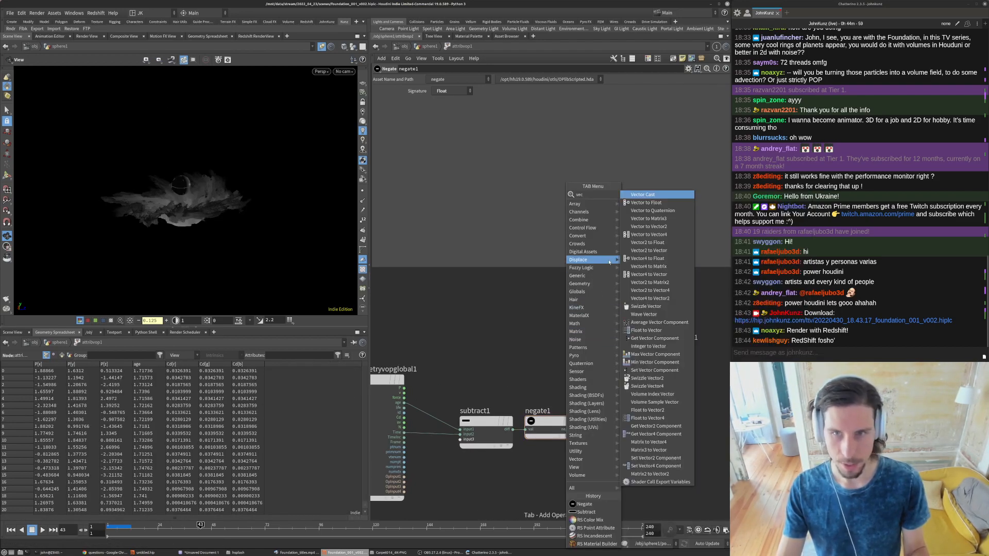
{"action": "left_click", "coordinate": [649, 235]}
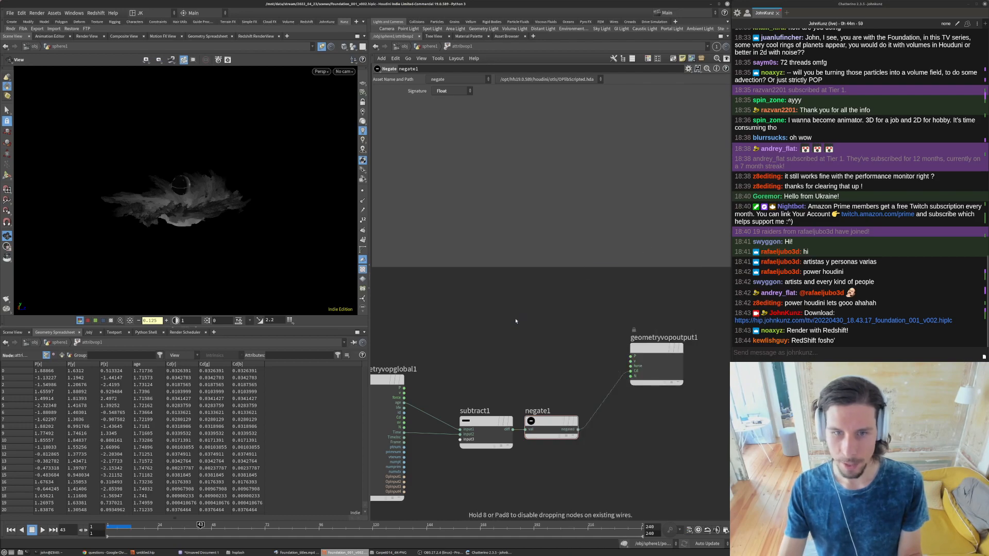
{"action": "left_click", "coordinate": [515, 322]}
{"action": "left_click", "coordinate": [490, 326]}
{"action": "left_click", "coordinate": [404, 387]}
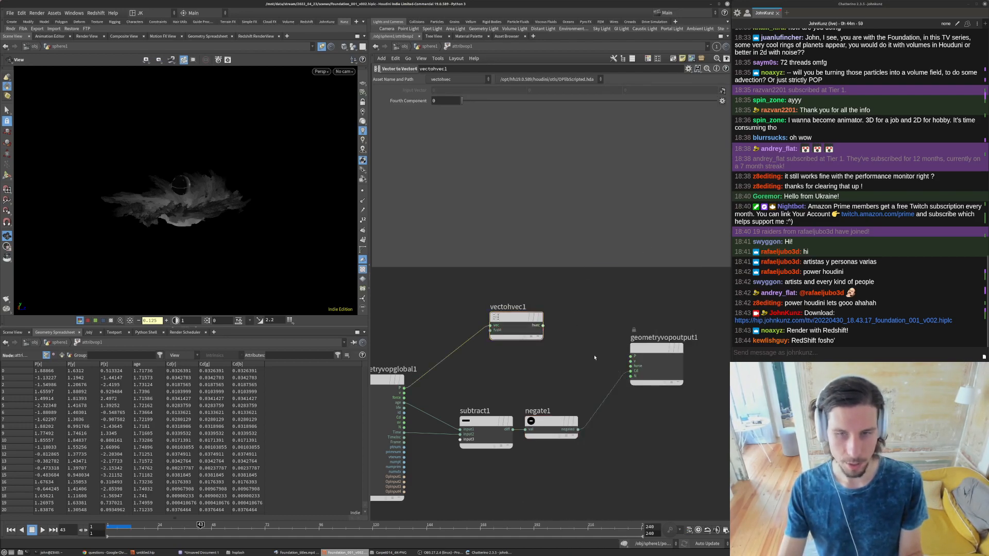
{"action": "key", "text": "Tab"}
{"action": "type", "text": "cur"}
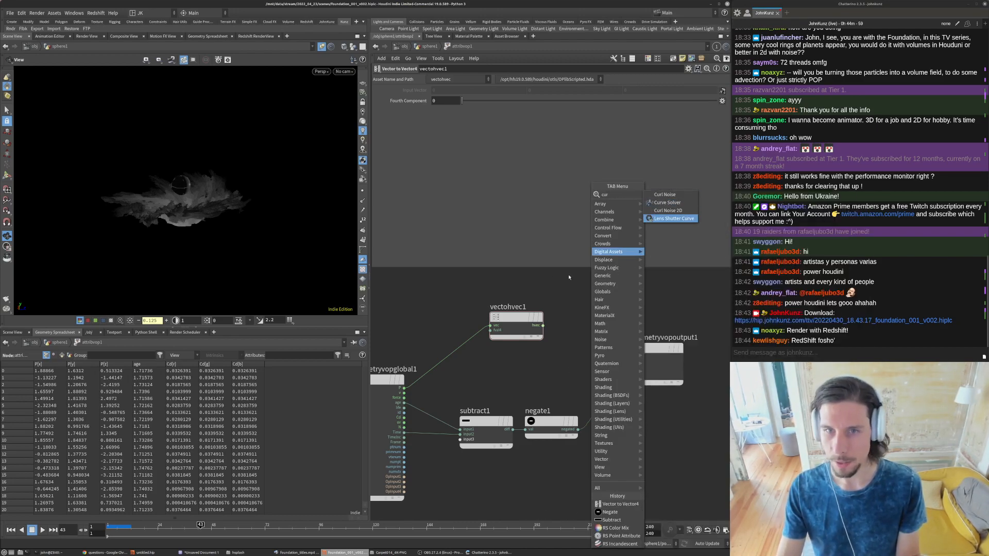
{"action": "key", "text": "Escape"}
- Add an Anti-Aliased Noise node fed by vectohvec1 at its position input and wire its noise output into Cd of geometryvopoutput1
{"action": "key", "text": "Tab"}
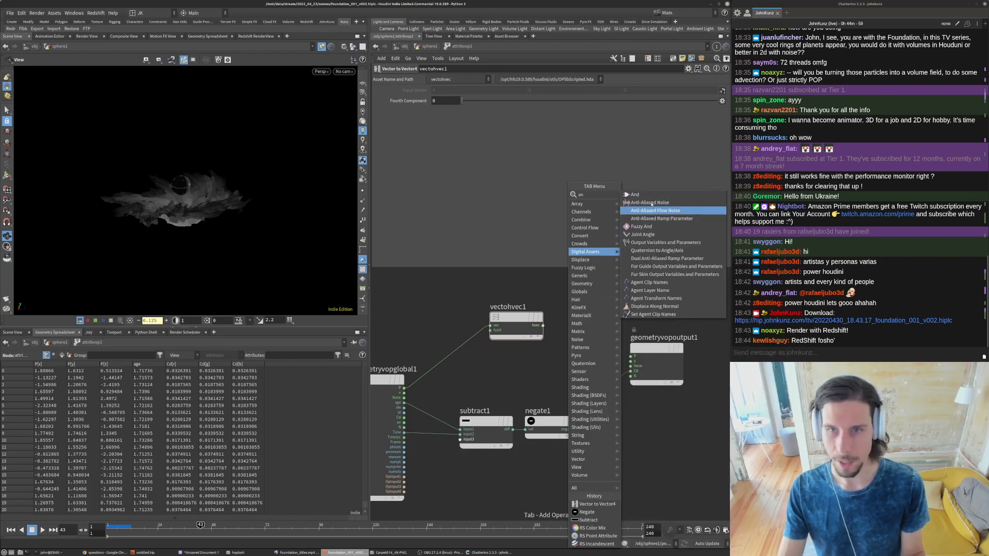
{"action": "key", "text": "Escape"}
{"action": "left_click", "coordinate": [599, 311]}
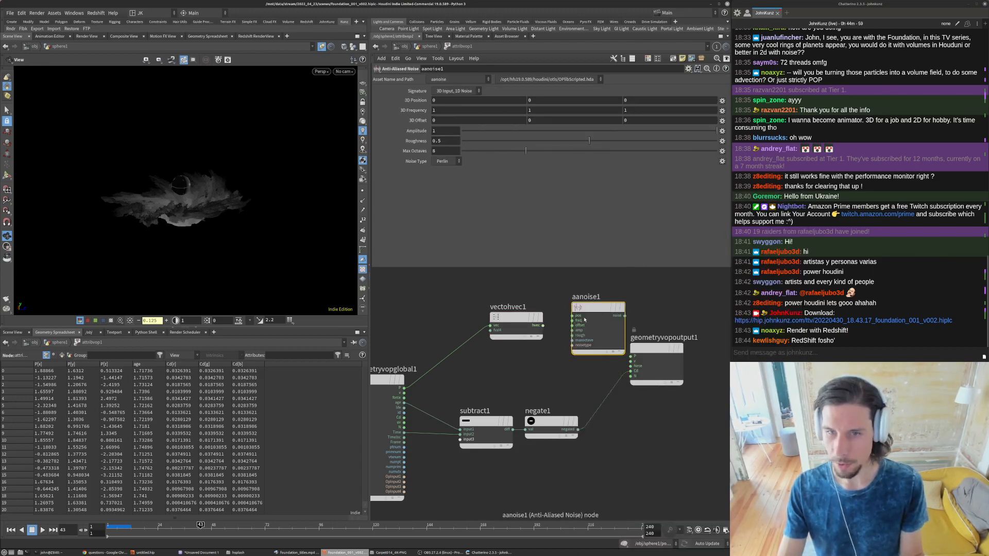
{"action": "left_click_drag", "start_coordinate": [623, 316], "coordinate": [637, 372]}
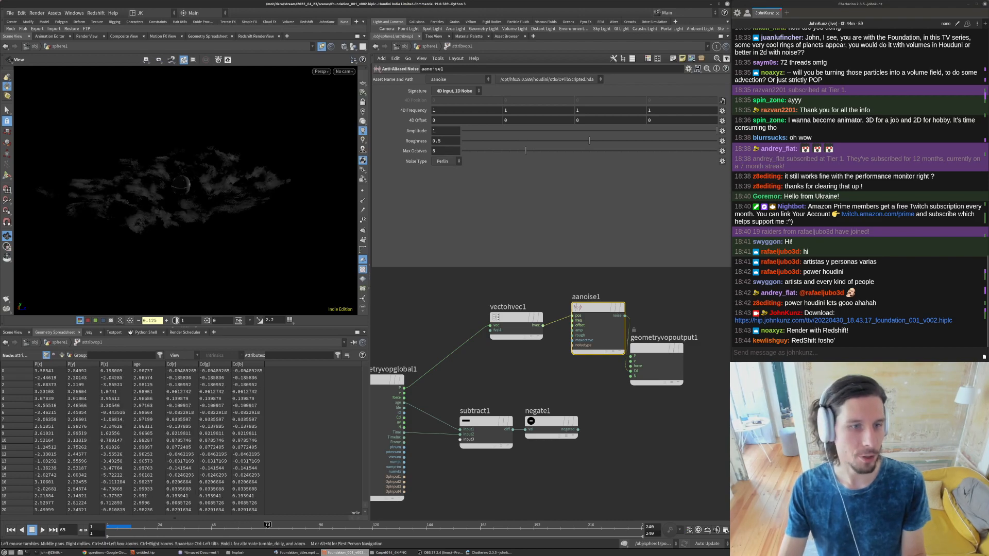
- Restore the viewport brightness to 1 and check the noise-shaded particles from above on another frame
{"action": "left_click", "coordinate": [130, 320]}
{"action": "left_click_drag", "start_coordinate": [140, 237], "coordinate": [154, 304]}
{"action": "left_click_drag", "start_coordinate": [191, 528], "coordinate": [156, 528]}
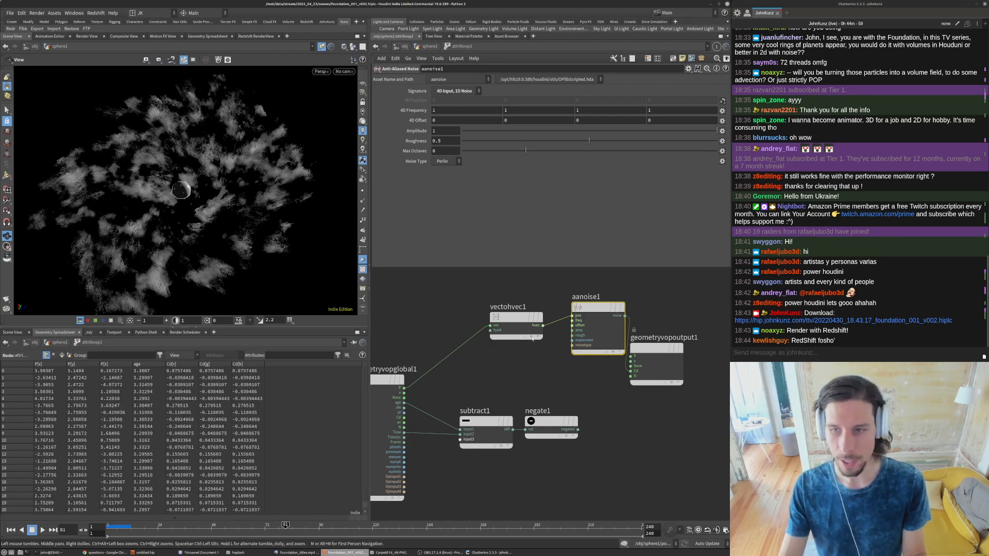
- Align aanoise1 with vectohvec1 and move geometryvopoutput1 further away to tidy the VOP network
{"action": "middle_click_drag", "start_coordinate": [599, 401], "coordinate": [552, 404]}
{"action": "left_click_drag", "start_coordinate": [607, 352], "coordinate": [655, 357]}
{"action": "left_click_drag", "start_coordinate": [547, 312], "coordinate": [557, 322]}
{"action": "middle_click_drag", "start_coordinate": [534, 326], "coordinate": [600, 329]}
- Add a Bind node above geometryvopglobal1 and set its name to rest
{"action": "key", "text": "Tab"}
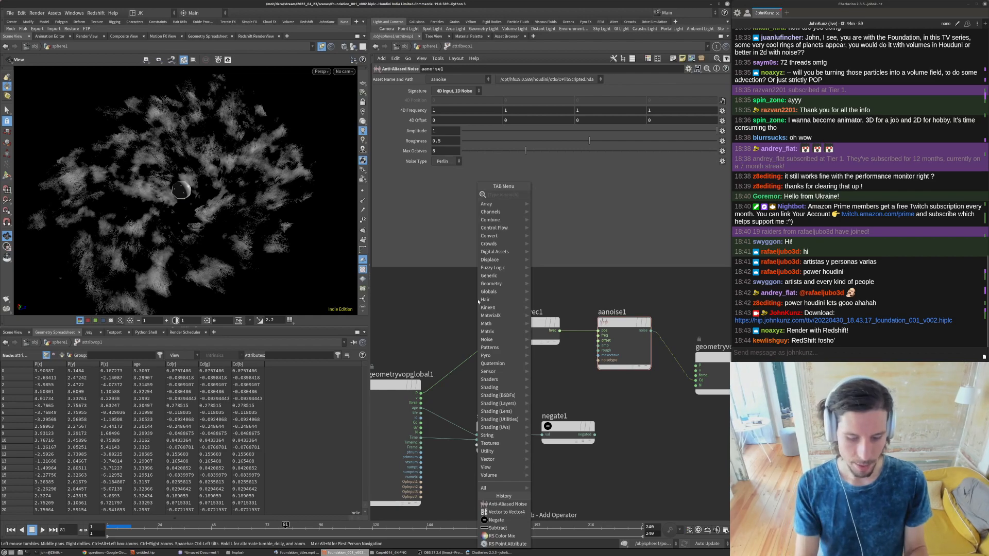
{"action": "type", "text": "bin"}
{"action": "key", "text": "Return"}
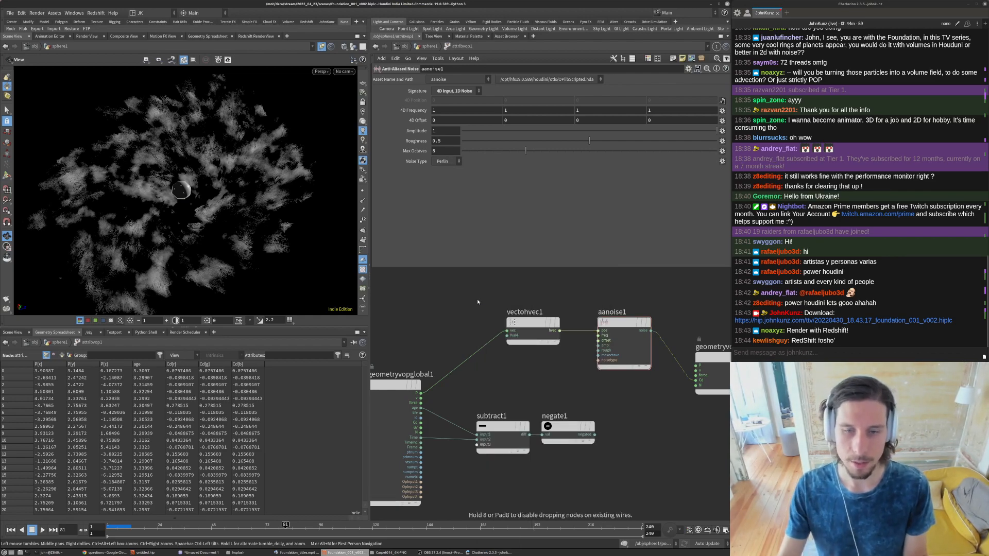
{"action": "left_click", "coordinate": [432, 299]}
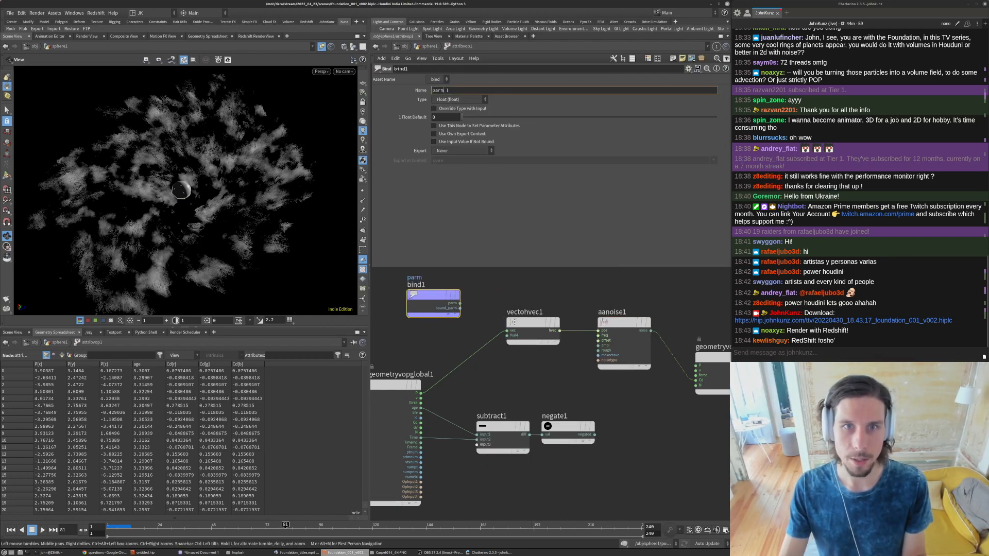
{"action": "double_click", "coordinate": [447, 90]}
{"action": "type", "text": "rest"}
{"action": "key", "text": "Return"}
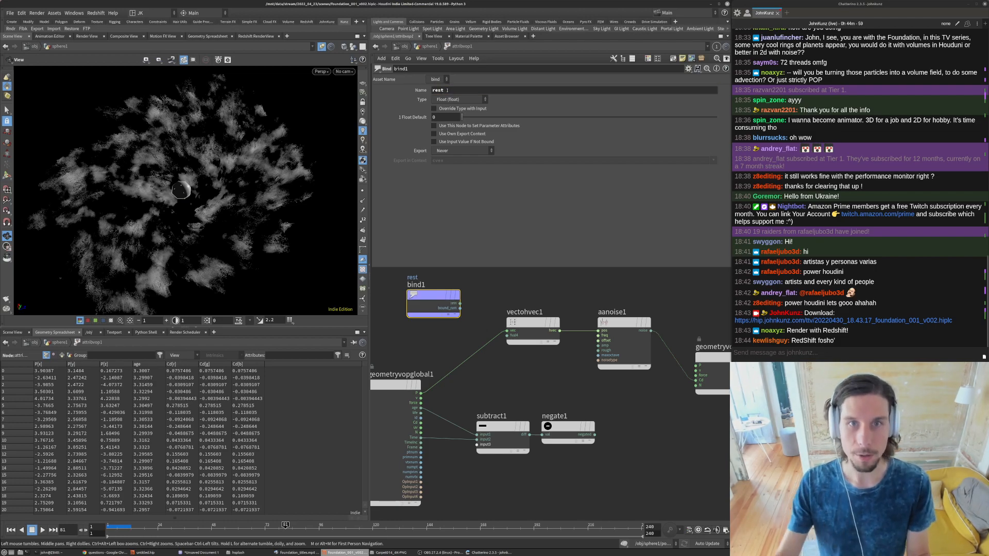
- Set the Bind node's type to 3 Floats (vector) and wire its rest output into the vector input of vectohvec1
{"action": "left_click", "coordinate": [441, 99]}
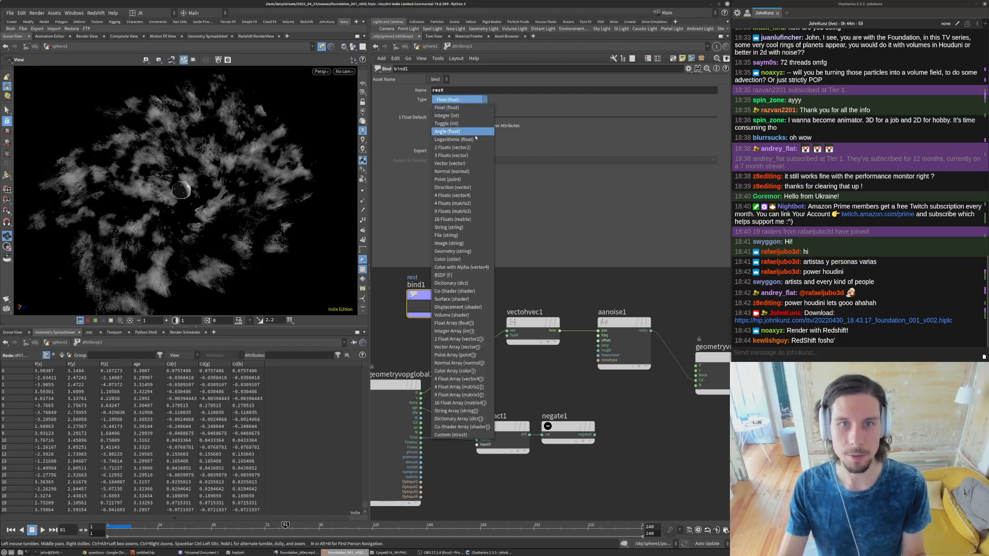
{"action": "left_click", "coordinate": [453, 156]}
{"action": "left_click_drag", "start_coordinate": [460, 303], "coordinate": [507, 331]}
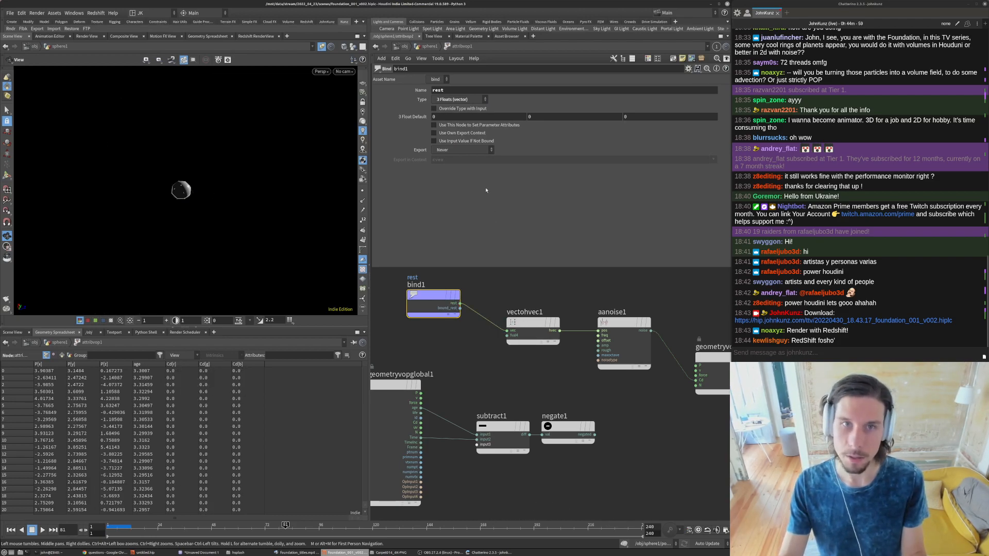
- Return to the sphere1 network and add rest to the Keep Attributes of attribute_cleanse
{"action": "left_click", "coordinate": [430, 46]}
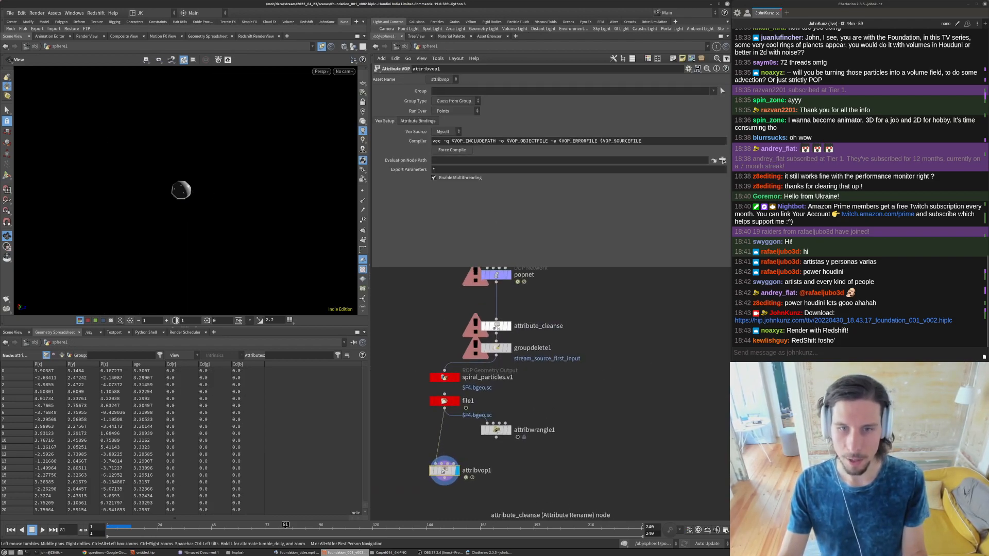
{"action": "left_click", "coordinate": [495, 325]}
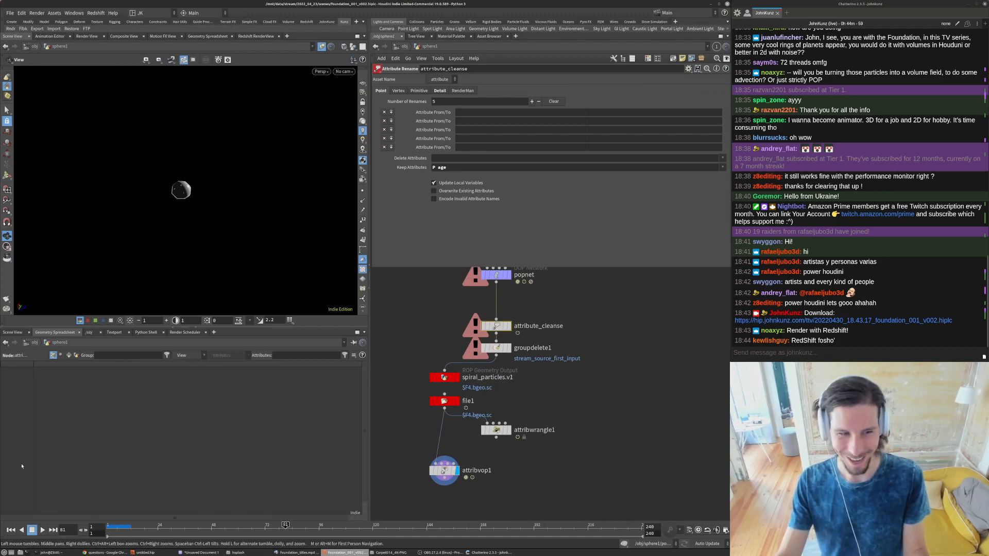
{"action": "left_click", "coordinate": [458, 168]}
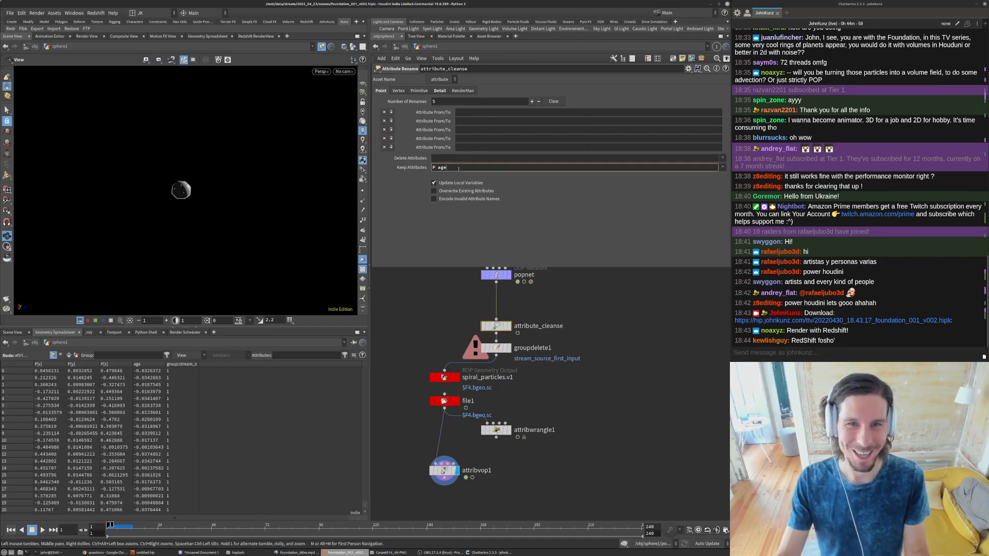
{"action": "type", "text": "rest"}
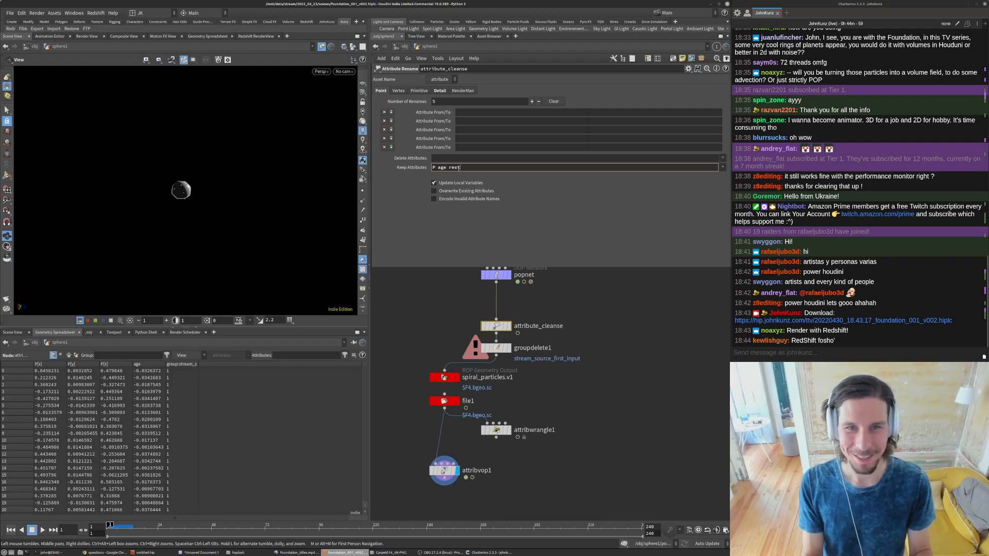
{"action": "key", "text": "Return"}
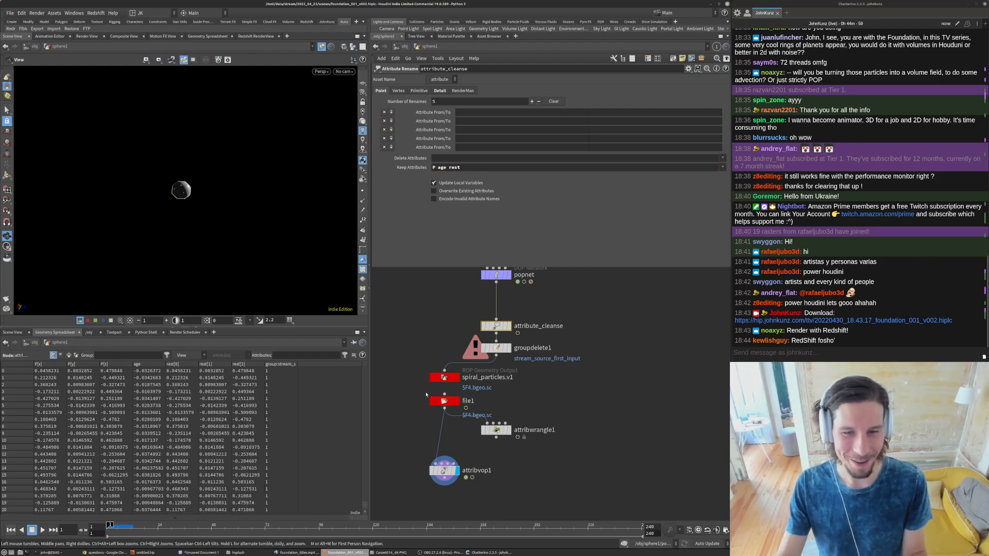
- Check the cache job in the render scheduler, save the scene and start saving spiral_particles.v1 to disk in the background again
{"action": "left_click", "coordinate": [185, 332]}
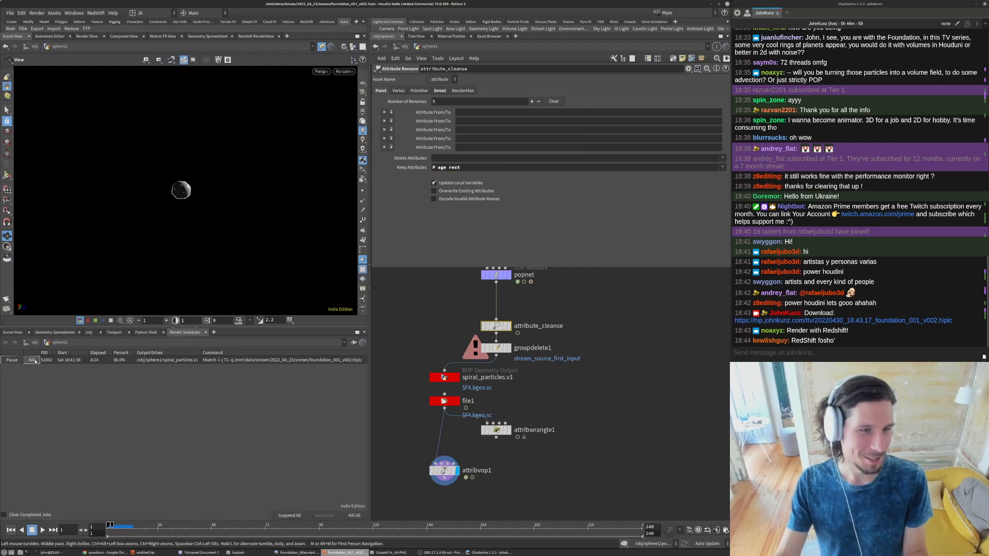
{"action": "left_click", "coordinate": [12, 15]}
{"action": "left_click", "coordinate": [20, 50]}
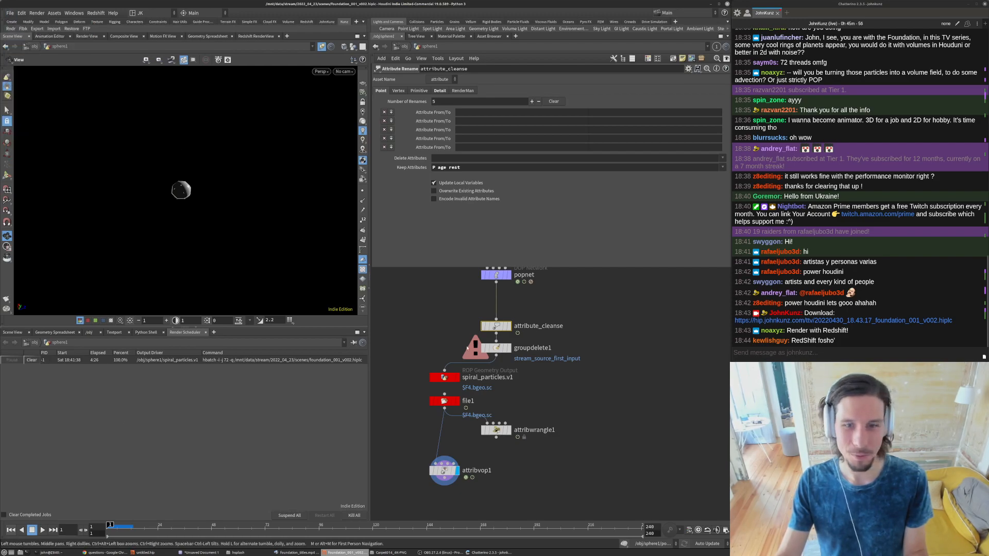
{"action": "left_click", "coordinate": [448, 377]}
{"action": "left_click", "coordinate": [442, 93]}
{"action": "left_click", "coordinate": [433, 98]}
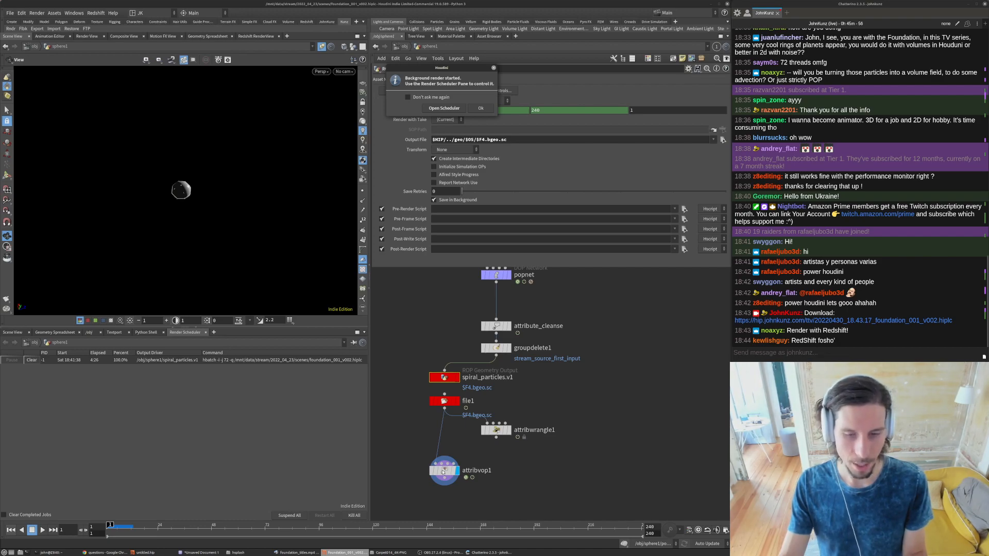
{"action": "left_click", "coordinate": [480, 109]}
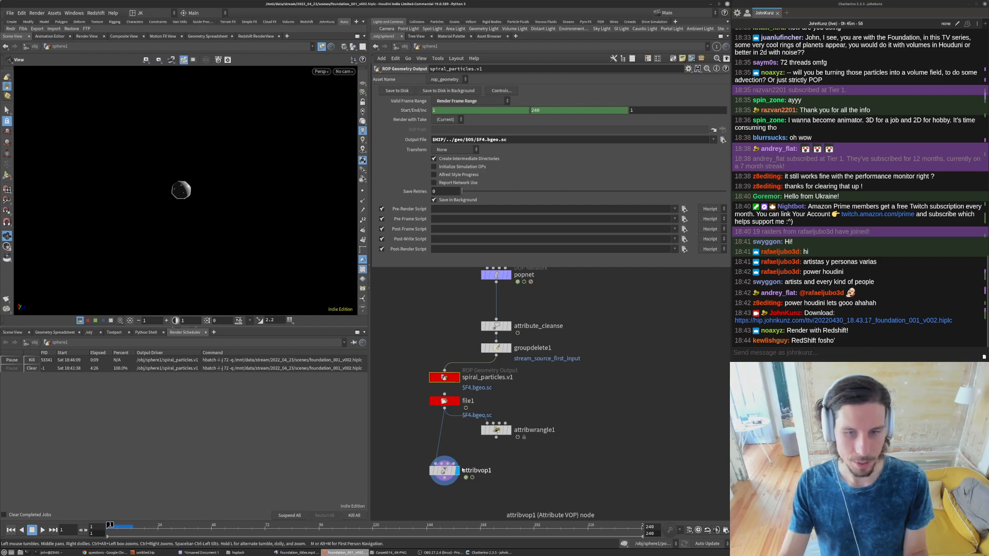
- Inspect the point attributes of attribvop1 and file1 on several early frames, then reopen the attribvop1 network
{"action": "left_click", "coordinate": [55, 332]}
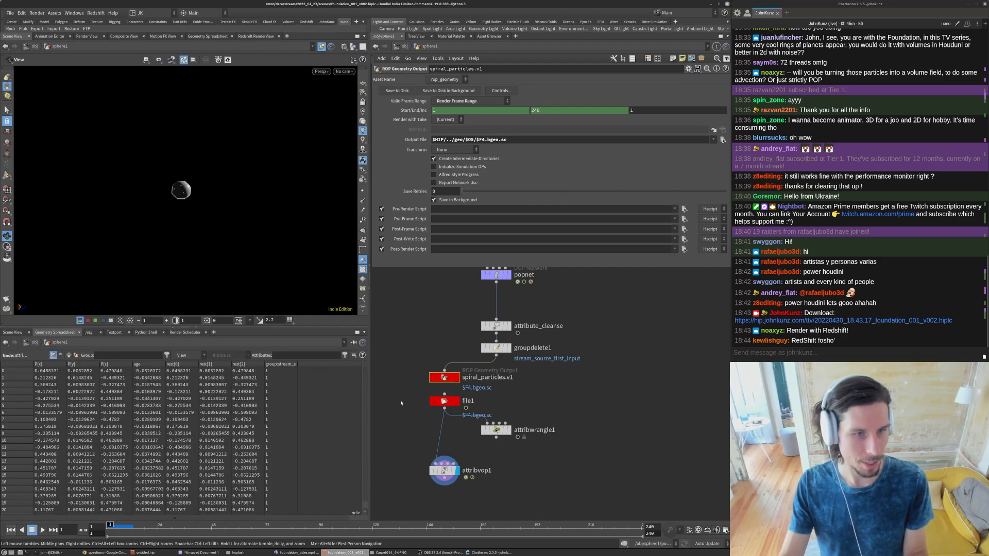
{"action": "left_click", "coordinate": [443, 469]}
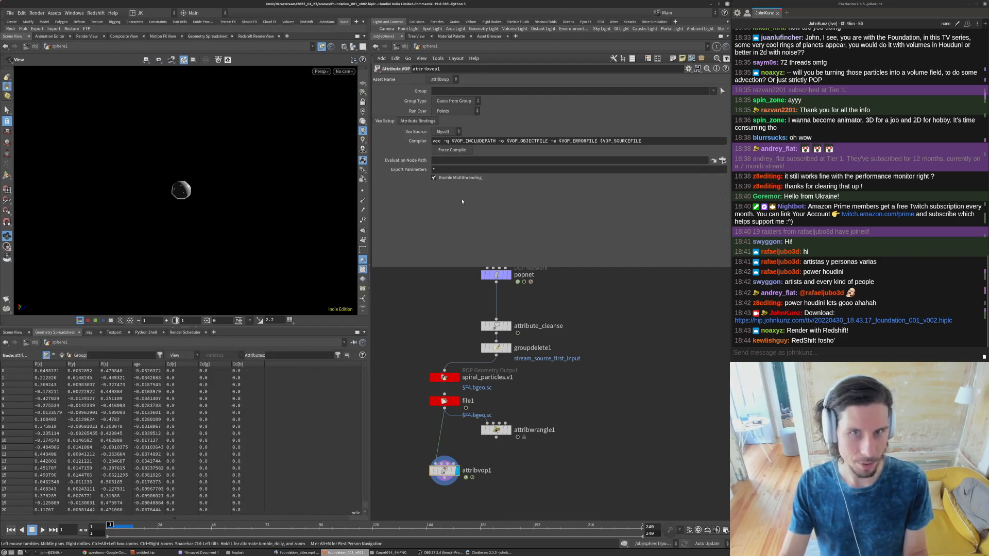
{"action": "left_click", "coordinate": [444, 400]}
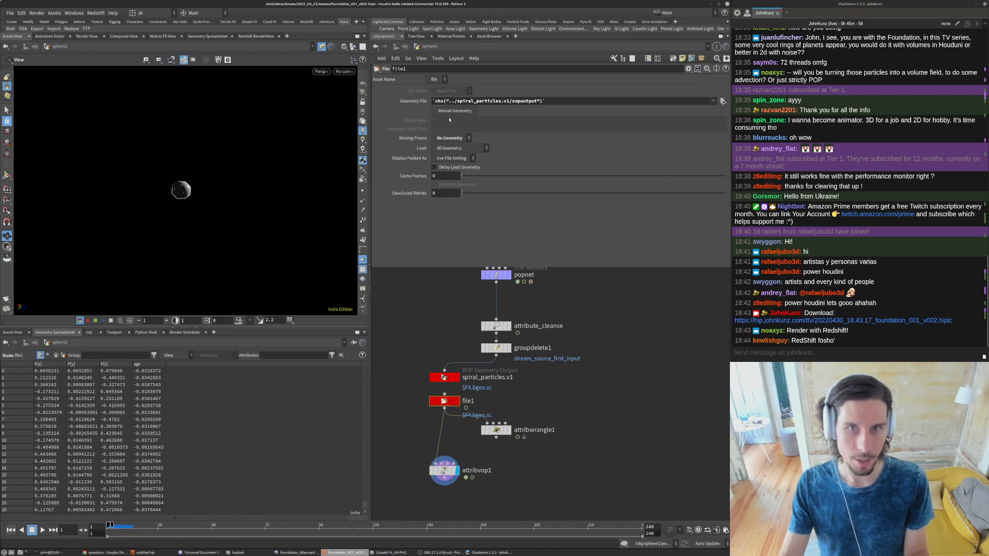
{"action": "left_click", "coordinate": [134, 529]}
{"action": "left_click", "coordinate": [154, 529]}
{"action": "left_click_drag", "start_coordinate": [140, 529], "coordinate": [125, 529]}
{"action": "double_click", "coordinate": [443, 470]}
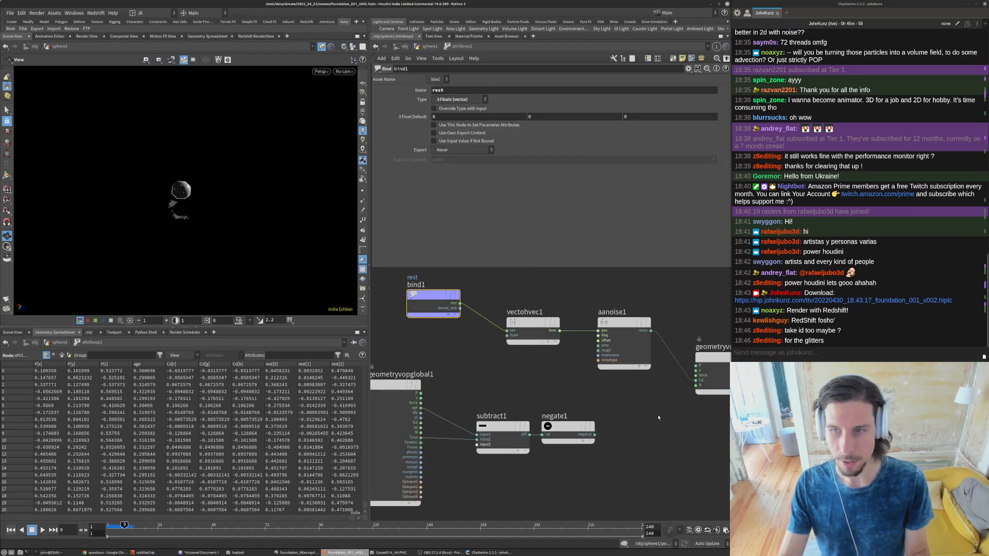
- Switch to the Chatterino chat and highlight the message "take id too maybe ?"
{"action": "left_click", "coordinate": [790, 340]}
{"action": "left_click_drag", "start_coordinate": [784, 331], "coordinate": [841, 330]}
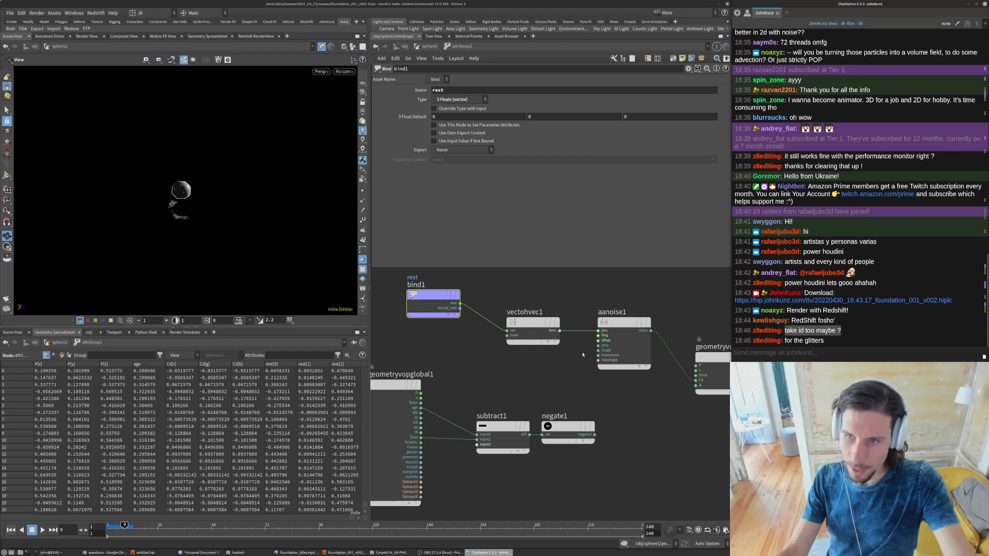
{"action": "left_click", "coordinate": [598, 307]}
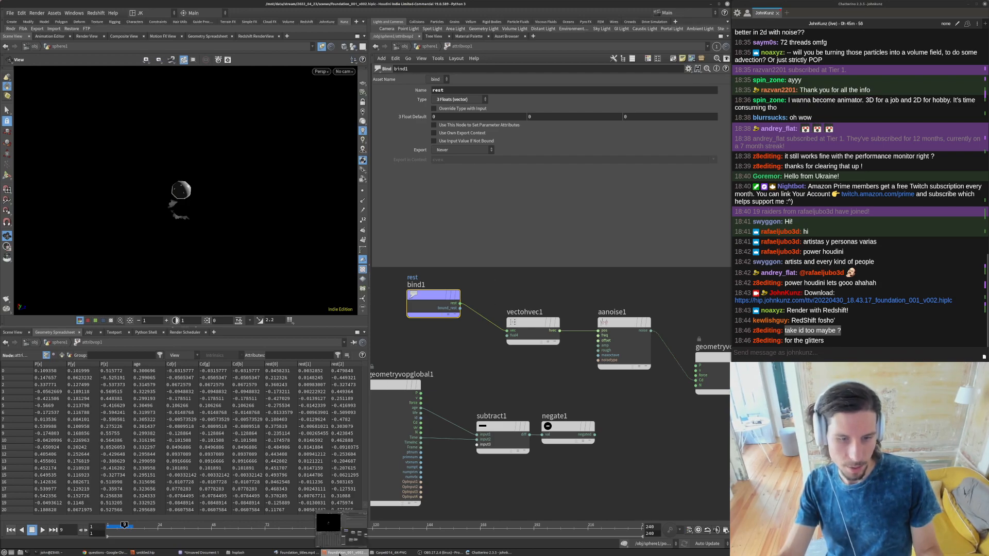
- Try to bring back the foundation_001_v002 window, then switch to the untitled Houdini scene
{"action": "left_click", "coordinate": [350, 552]}
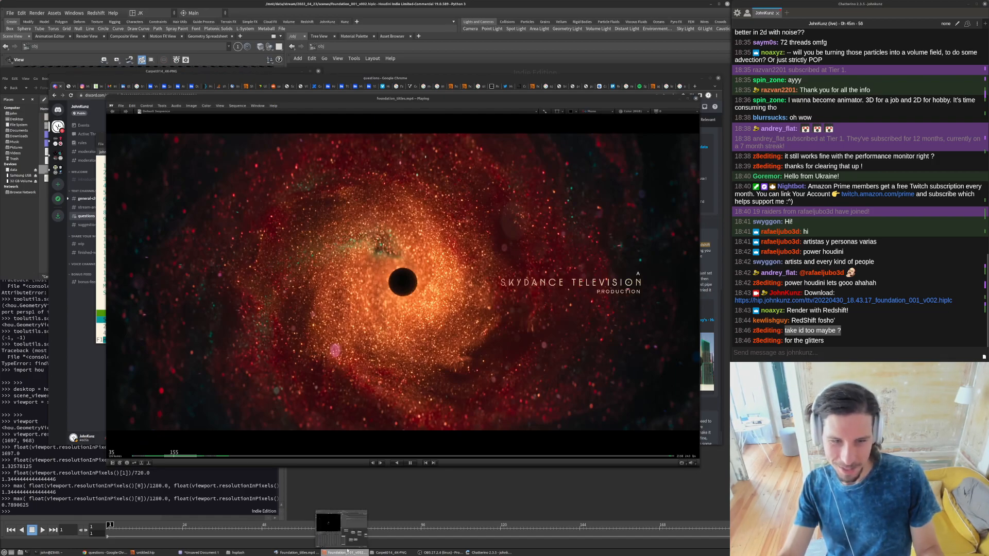
{"action": "right_click", "coordinate": [344, 552]}
{"action": "left_click", "coordinate": [337, 546]}
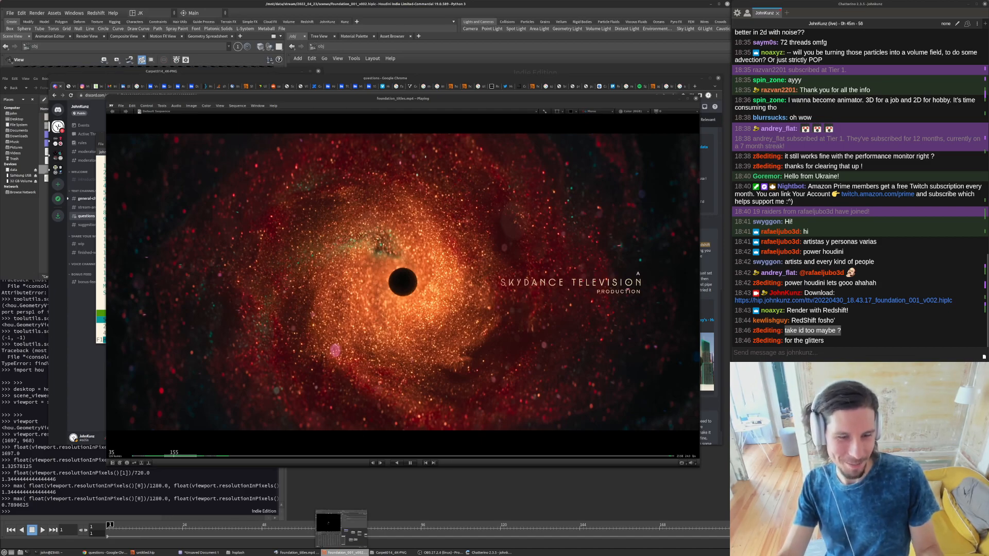
{"action": "left_click", "coordinate": [146, 552]}
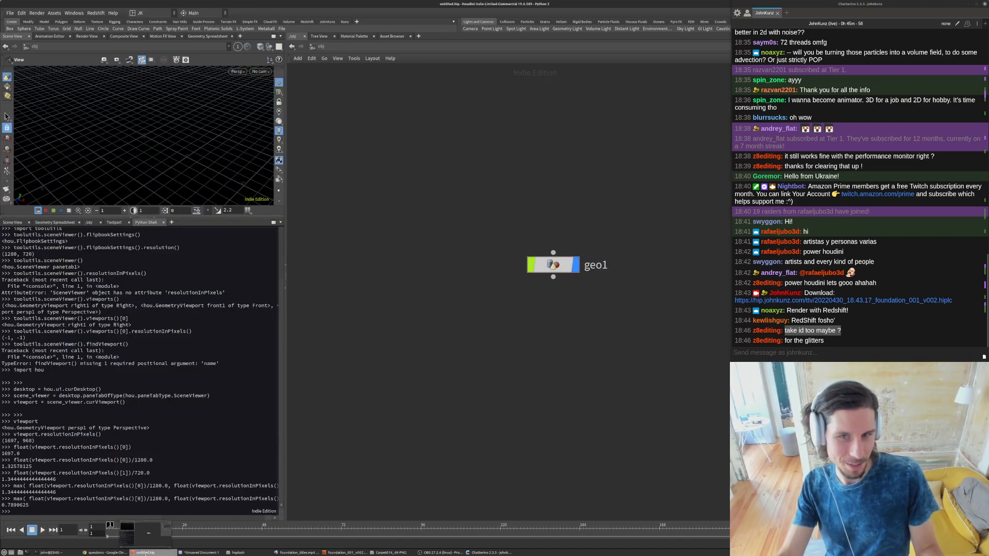
- Switch to the terminal, quit htop and end all Houdini processes with killall houdinifx-bin
{"action": "left_click", "coordinate": [52, 552]}
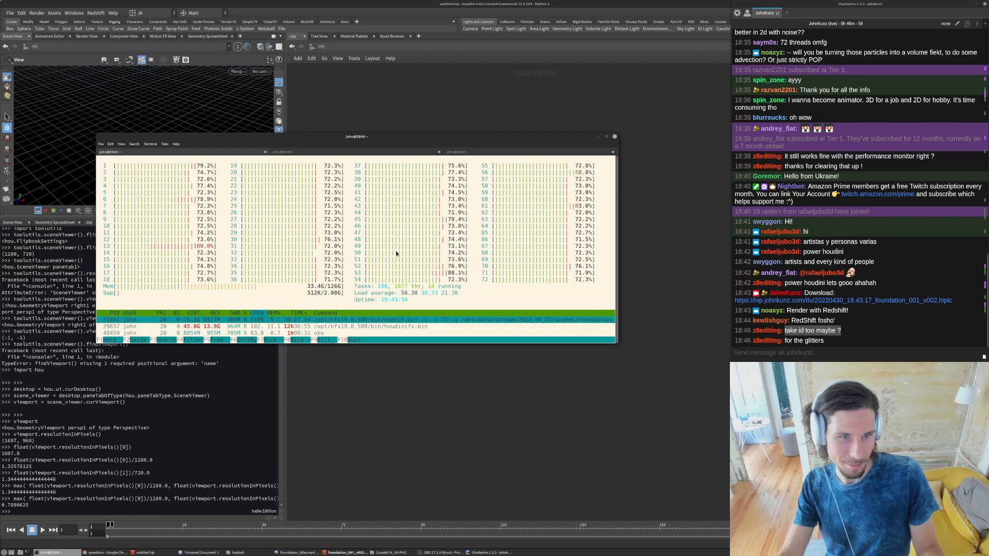
{"action": "type", "text": "qkillall houdinifx-bin"}
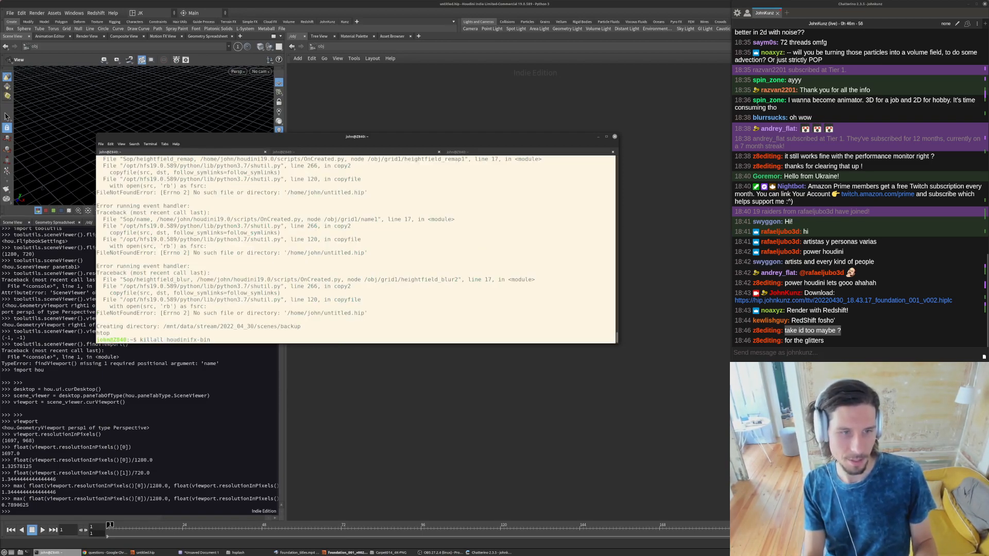
{"action": "key", "text": "Return"}
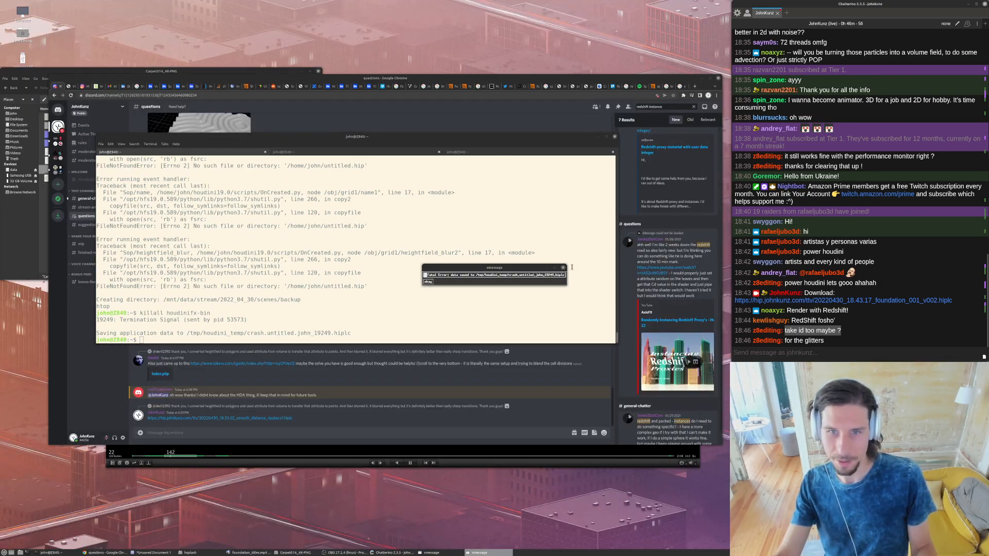
- Close the crash messages and relaunch Houdini from the terminal with houdinifx
{"action": "left_click", "coordinate": [489, 287]}
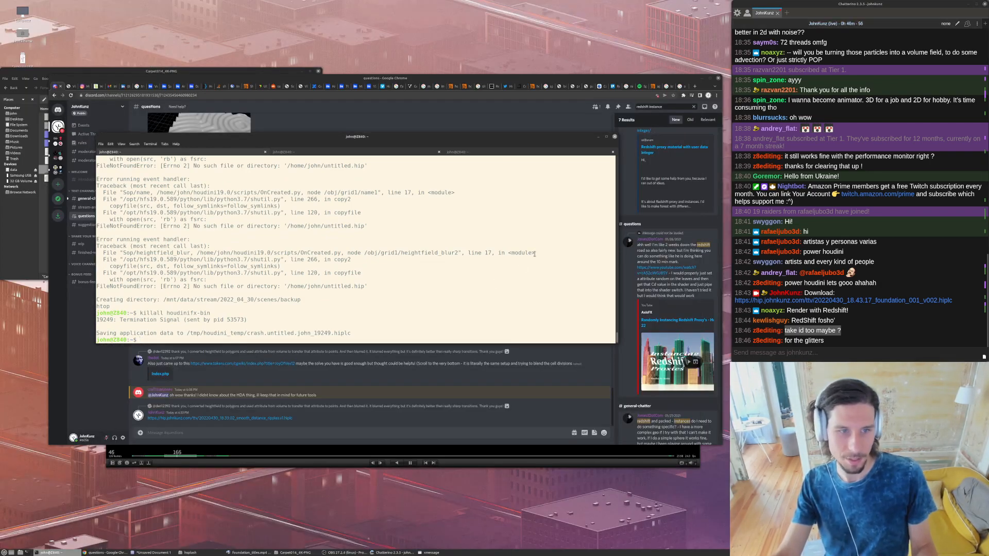
{"action": "right_click", "coordinate": [439, 552]}
{"action": "left_click", "coordinate": [441, 546]}
{"action": "type", "text": "houdinifx"}
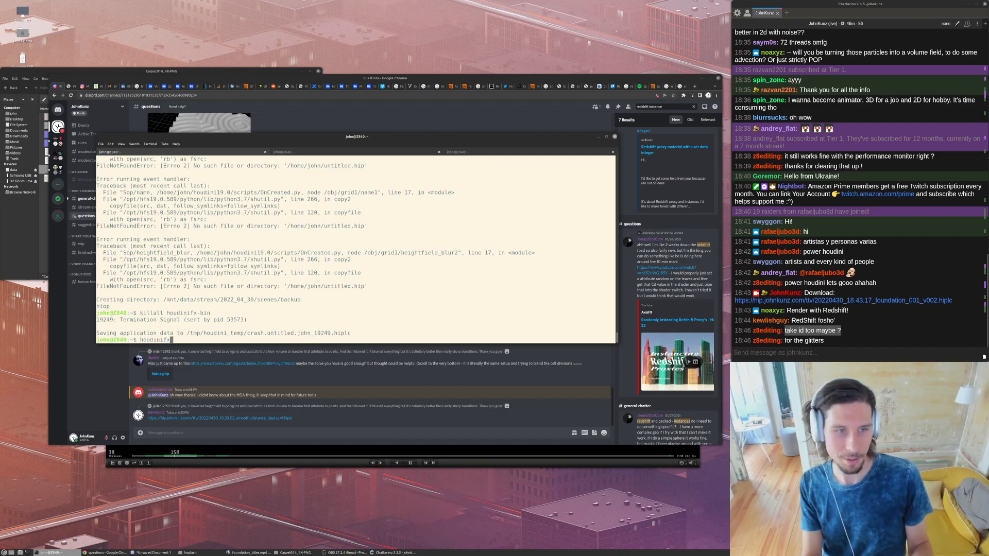
{"action": "key", "text": "Return"}
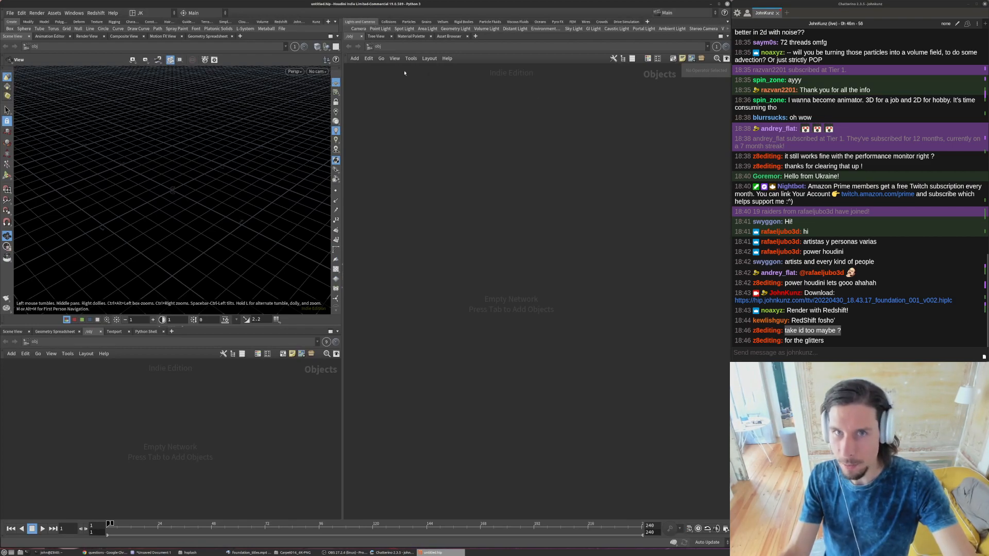
- Reopen the recent scene foundation_001_v002.hiplc and check the individual cached frames of the file1 node in the geometry file chooser
{"action": "left_click", "coordinate": [9, 14]}
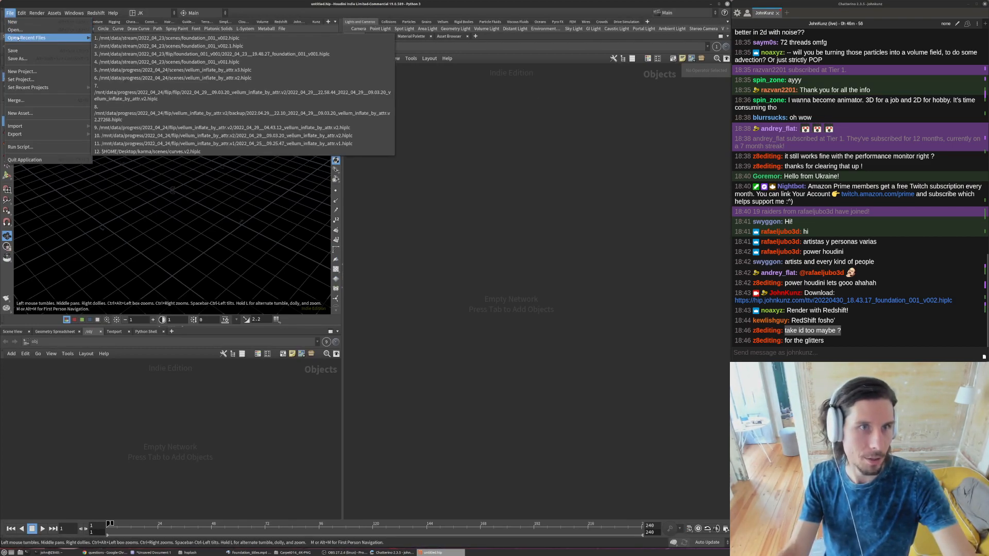
{"action": "left_click", "coordinate": [144, 38]}
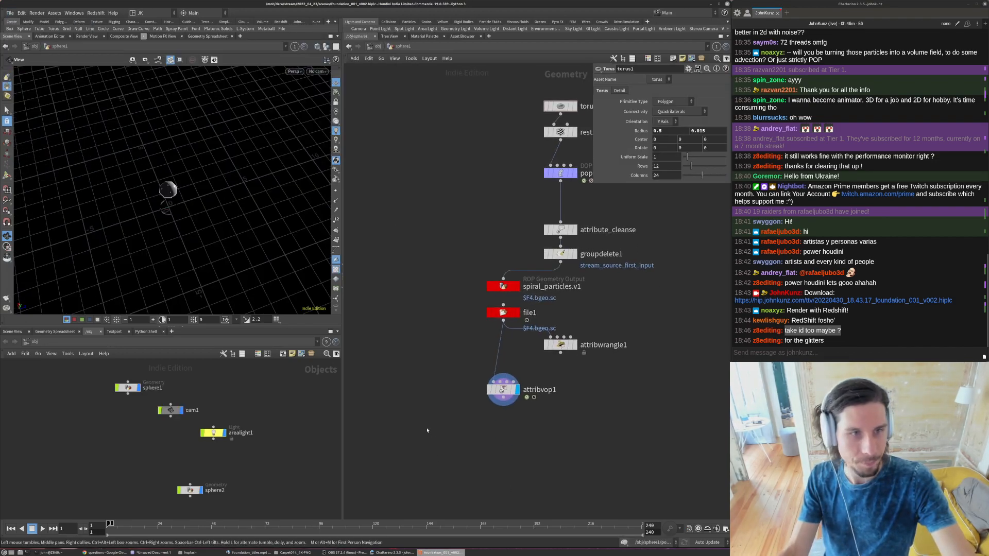
{"action": "left_click", "coordinate": [503, 313]}
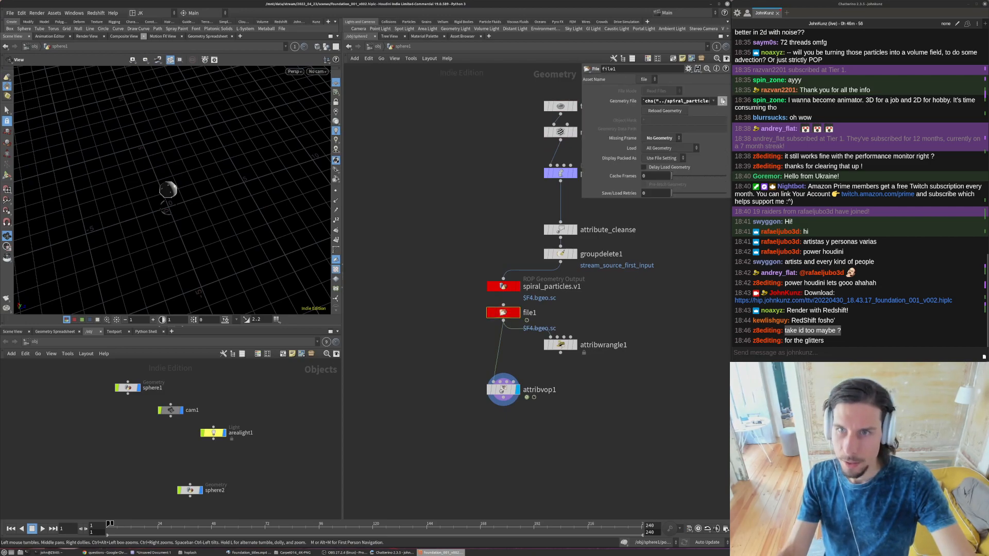
{"action": "left_click", "coordinate": [722, 102]}
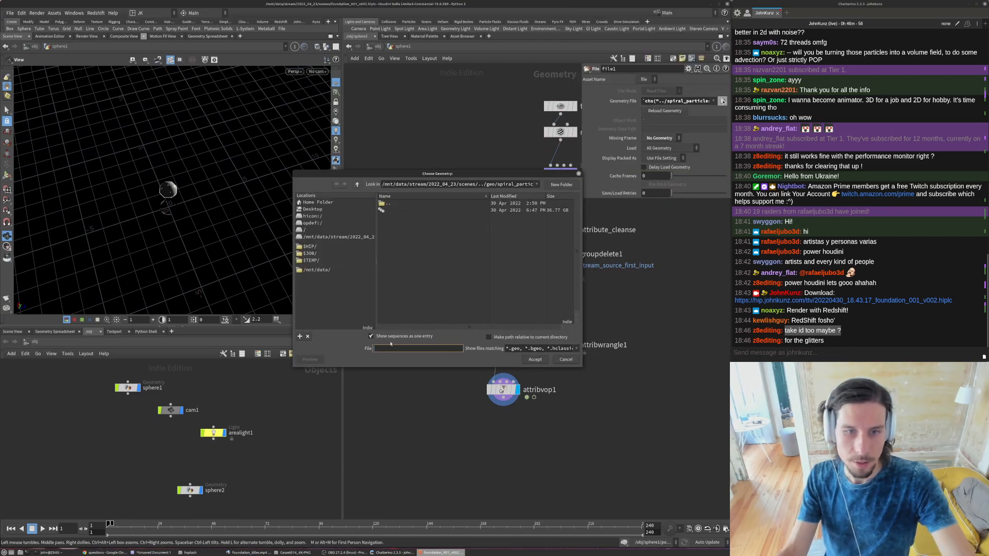
{"action": "left_click", "coordinate": [504, 197]}
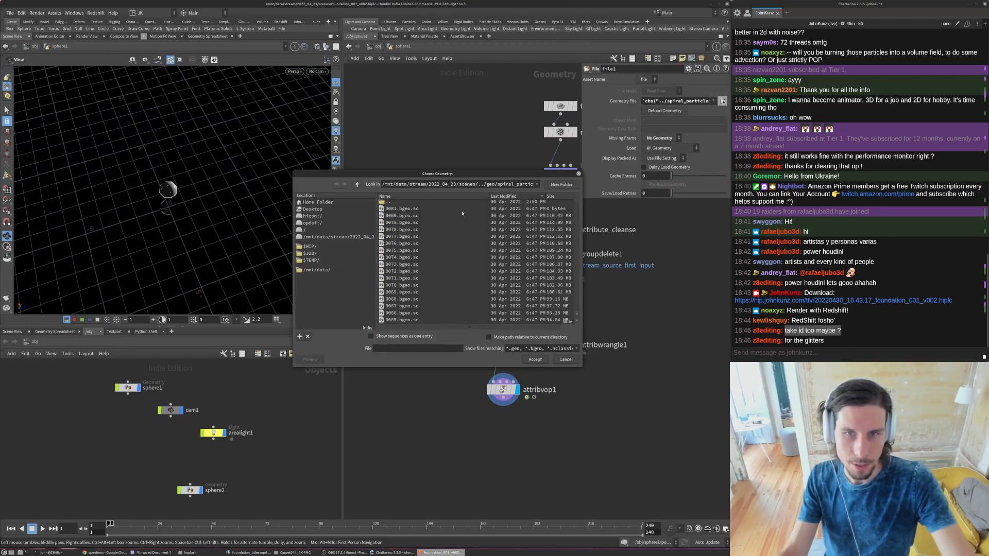
{"action": "left_click", "coordinate": [565, 359]}
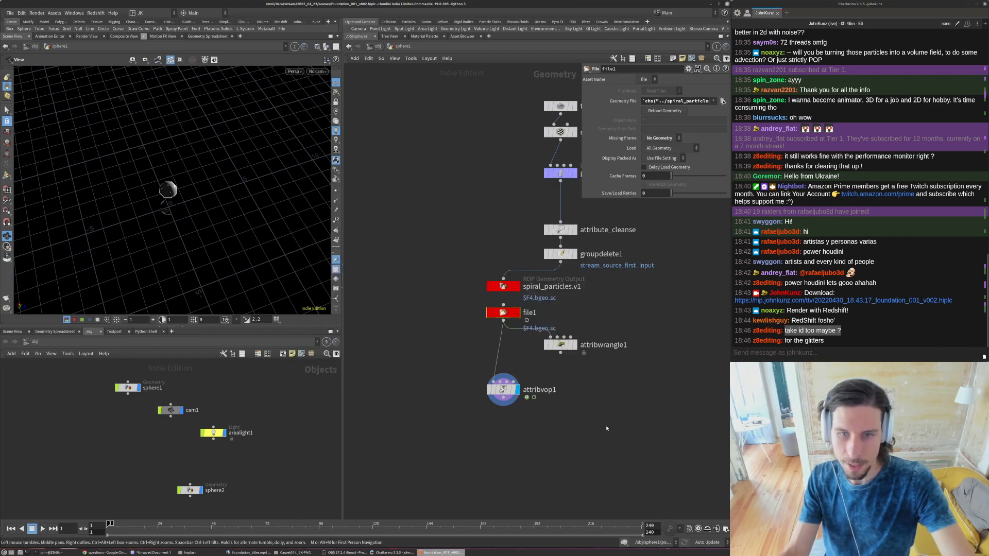
- Open the attribvop1 network and scrub through the cached particles, hiding the viewport's reference grid
{"action": "left_click", "coordinate": [253, 524]}
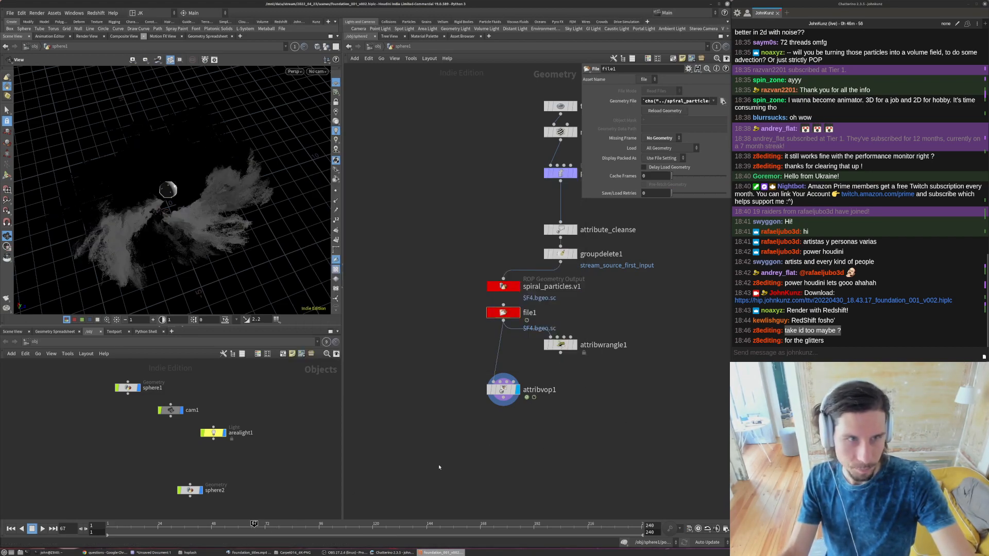
{"action": "double_click", "coordinate": [515, 394]}
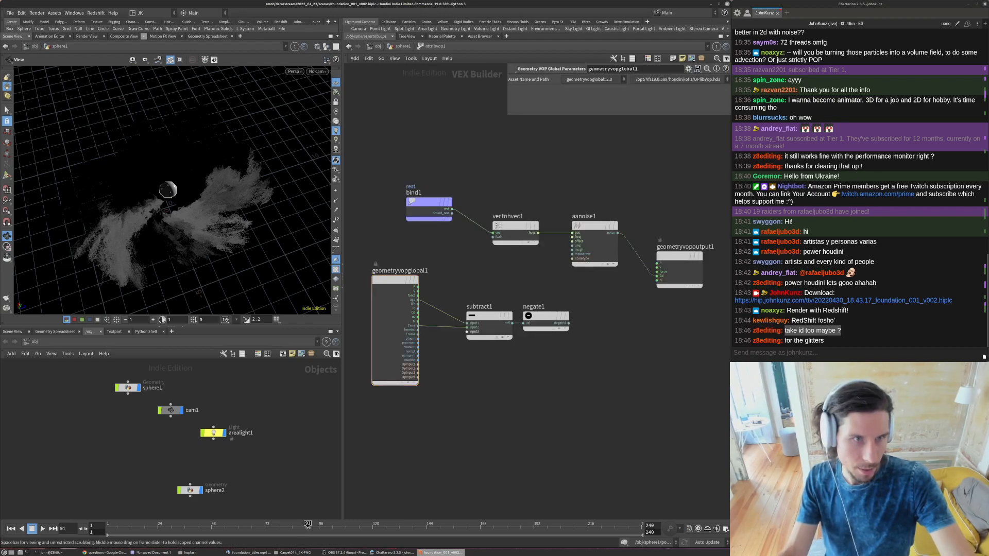
{"action": "left_click", "coordinate": [240, 528]}
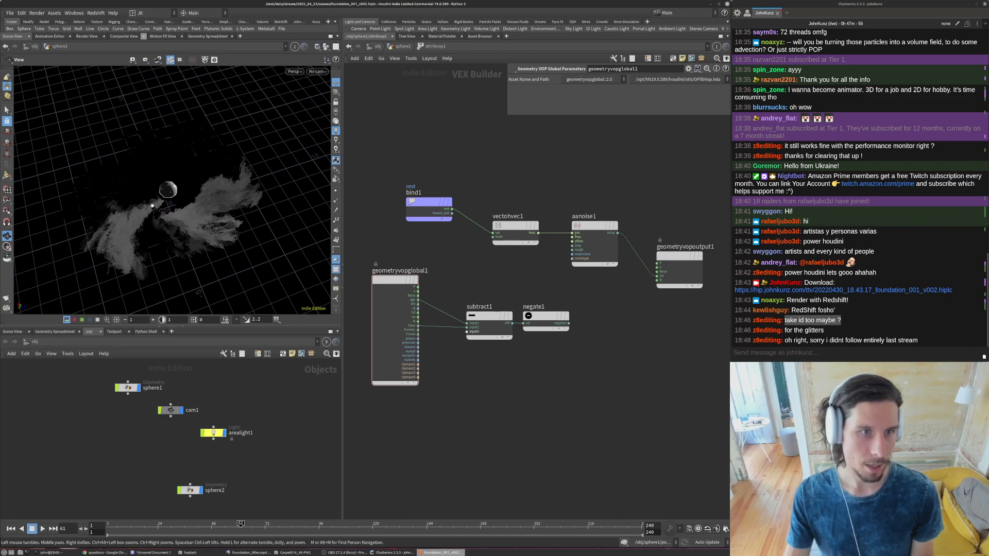
{"action": "left_click", "coordinate": [139, 524]}
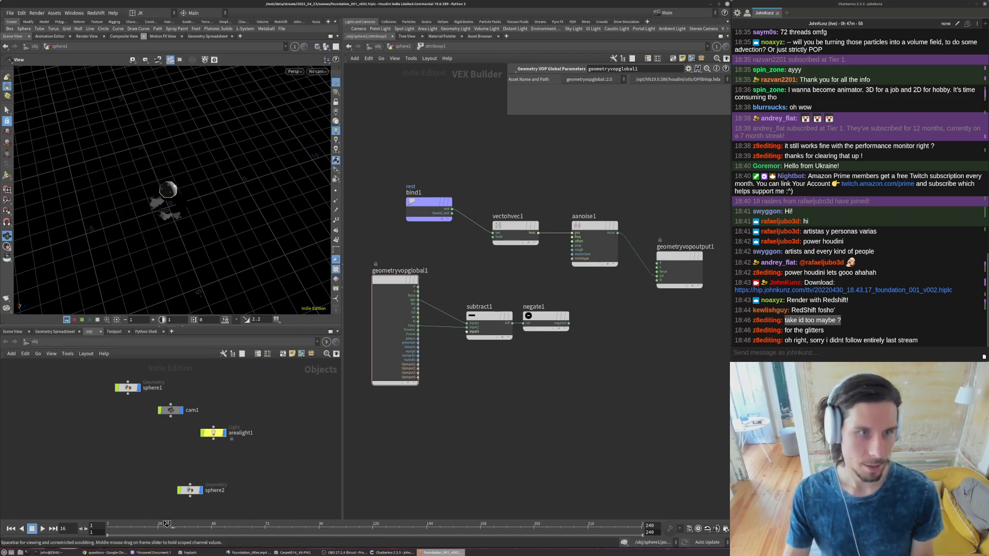
{"action": "left_click", "coordinate": [336, 83]}
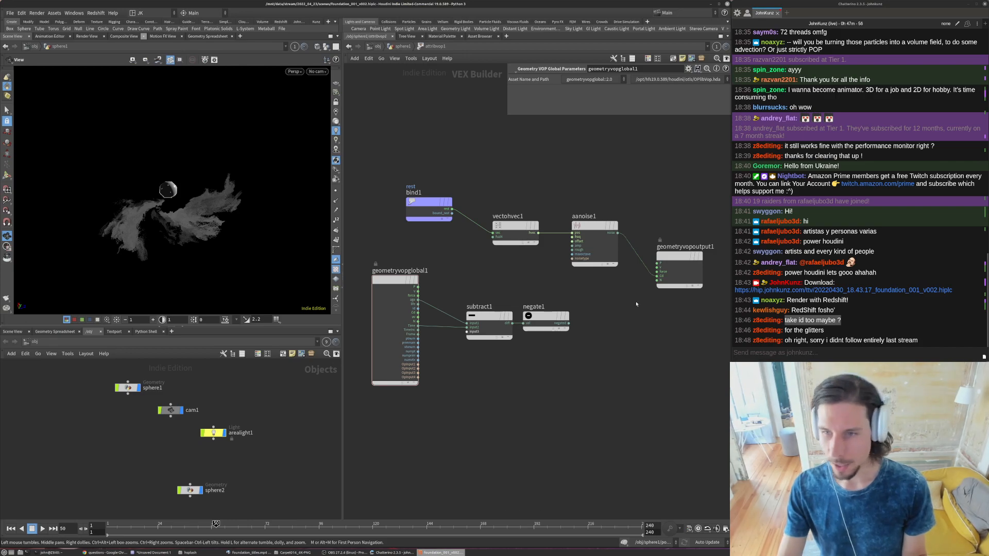
- Add a Random node, feed it the point id and connect its result to Cd on the geometry output
{"action": "left_click_drag", "start_coordinate": [430, 220], "coordinate": [396, 215]}
{"action": "scroll", "coordinate": [450, 252], "scroll_direction": "up", "scroll_amount": 3}
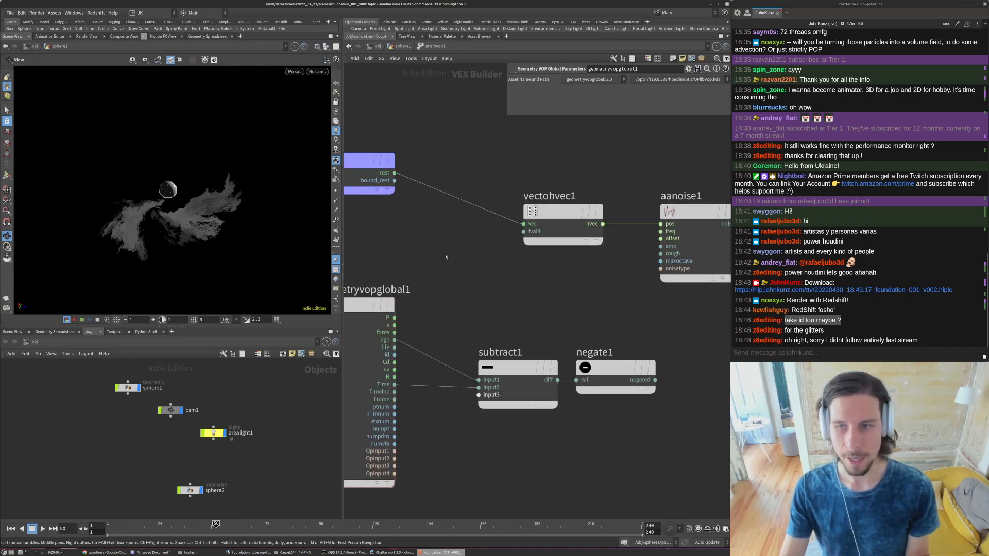
{"action": "scroll", "coordinate": [446, 256], "scroll_direction": "down", "scroll_amount": 3}
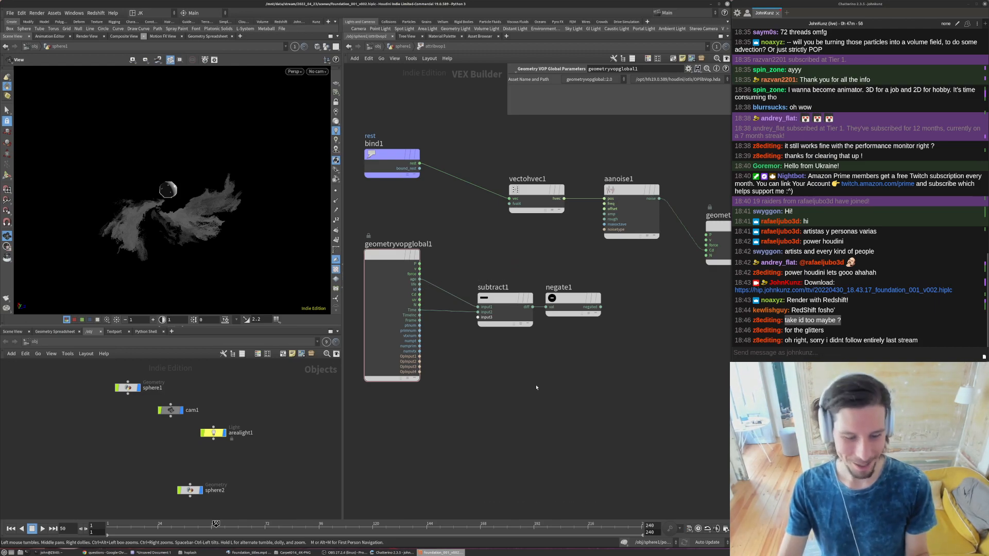
{"action": "key", "text": "Tab"}
{"action": "mouse_move", "coordinate": [561, 252]}
{"action": "left_click", "coordinate": [628, 235]}
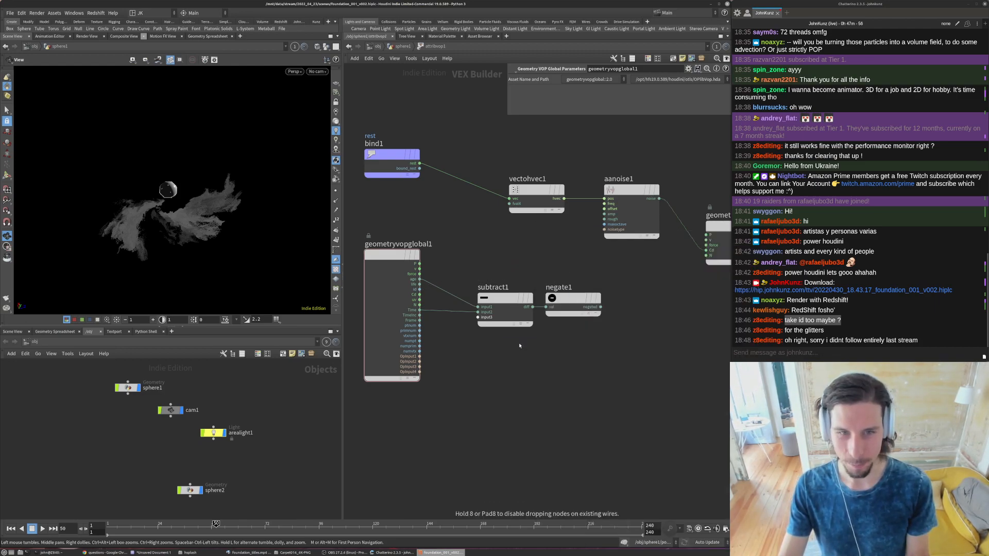
{"action": "left_click", "coordinate": [519, 346]}
{"action": "left_click", "coordinate": [492, 352]}
{"action": "left_click", "coordinate": [420, 290]}
{"action": "left_click", "coordinate": [546, 353]}
{"action": "left_click", "coordinate": [705, 245]}
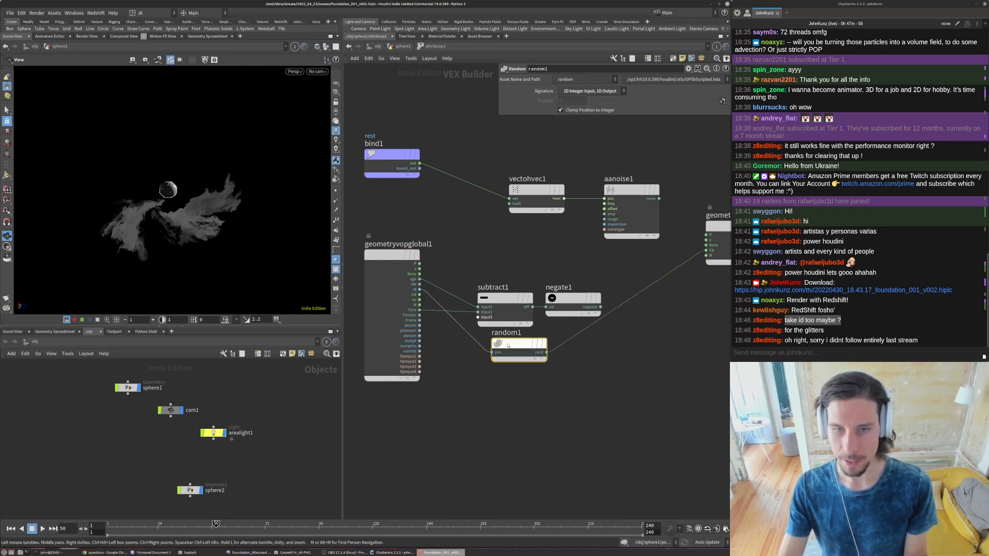
- Set the Random node's signature to 1D Integer Input, 3D Color, feed it ptnum instead of id, and inspect the particles up close
{"action": "left_click", "coordinate": [591, 91]}
{"action": "left_click", "coordinate": [598, 131]}
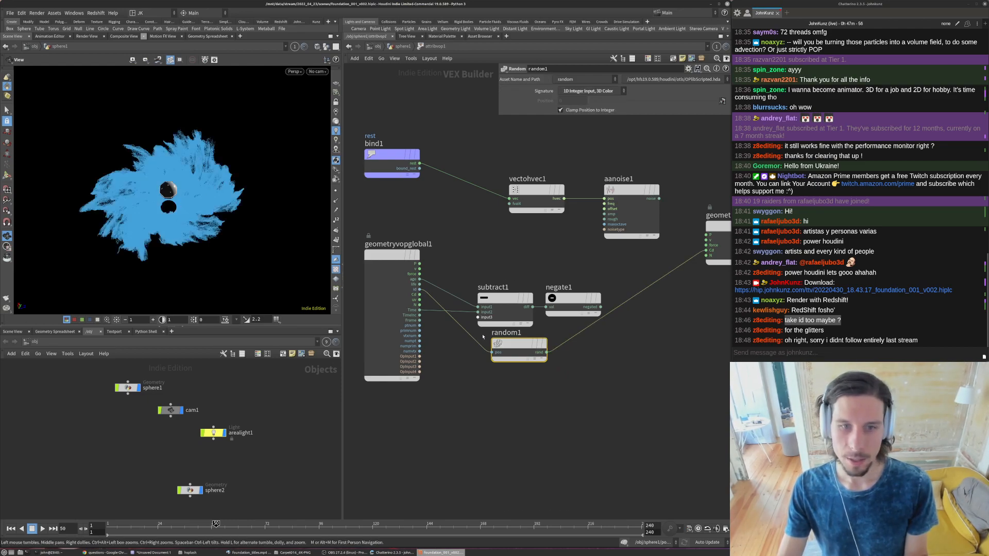
{"action": "left_click", "coordinate": [492, 352]}
{"action": "left_click", "coordinate": [419, 325]}
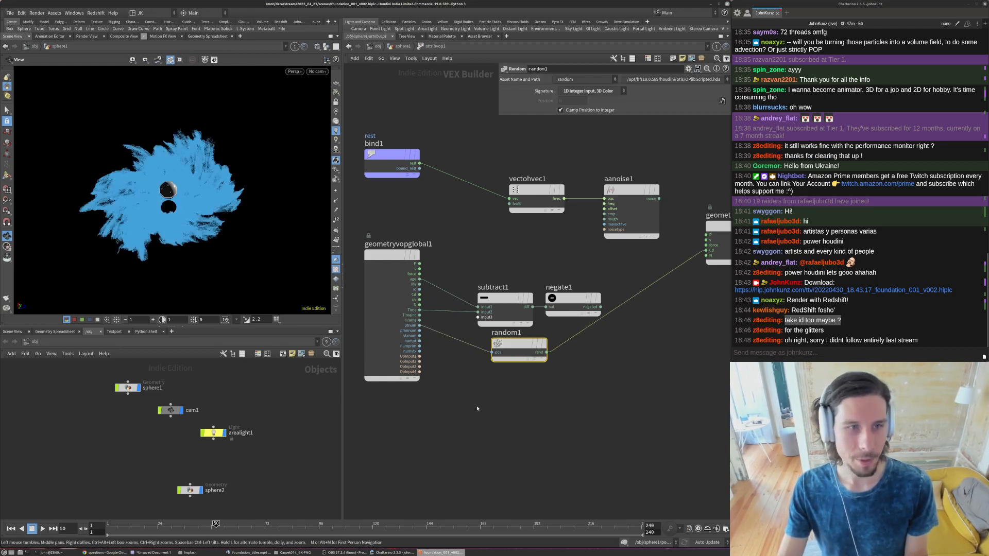
{"action": "right_click_drag", "start_coordinate": [178, 204], "coordinate": [294, 94]}
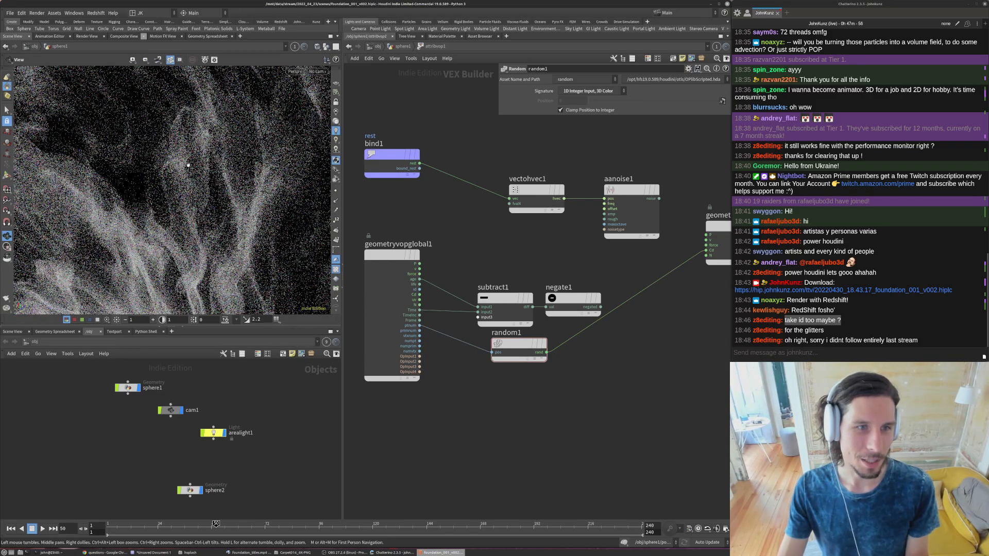
{"action": "key", "text": "h"}
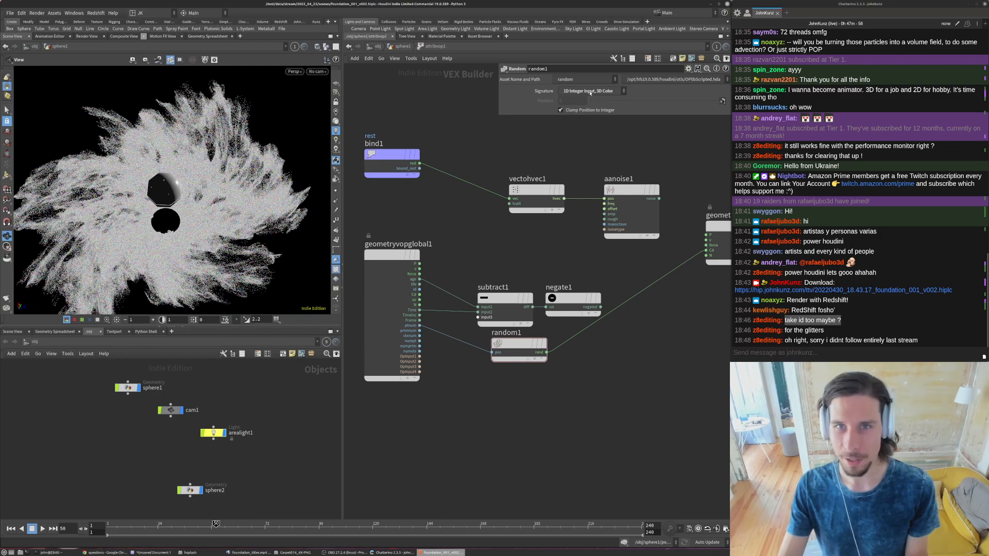
- Set the Random node's signature to 1D Integer Input, 1D Output and insert a Compare node between it and the Cd output
{"action": "left_click", "coordinate": [590, 92]}
{"action": "left_click", "coordinate": [590, 99]}
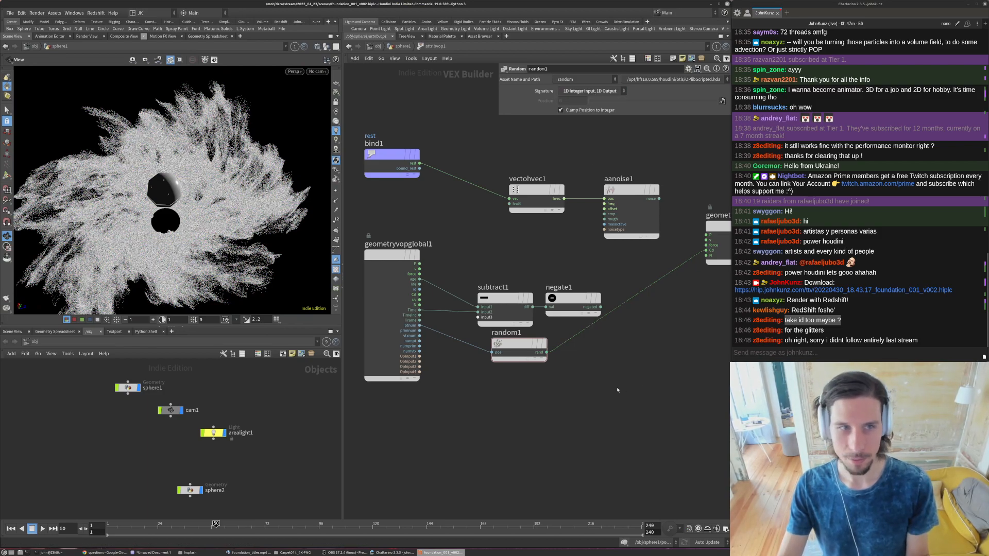
{"action": "key", "text": "Tab"}
{"action": "type", "text": "comp"}
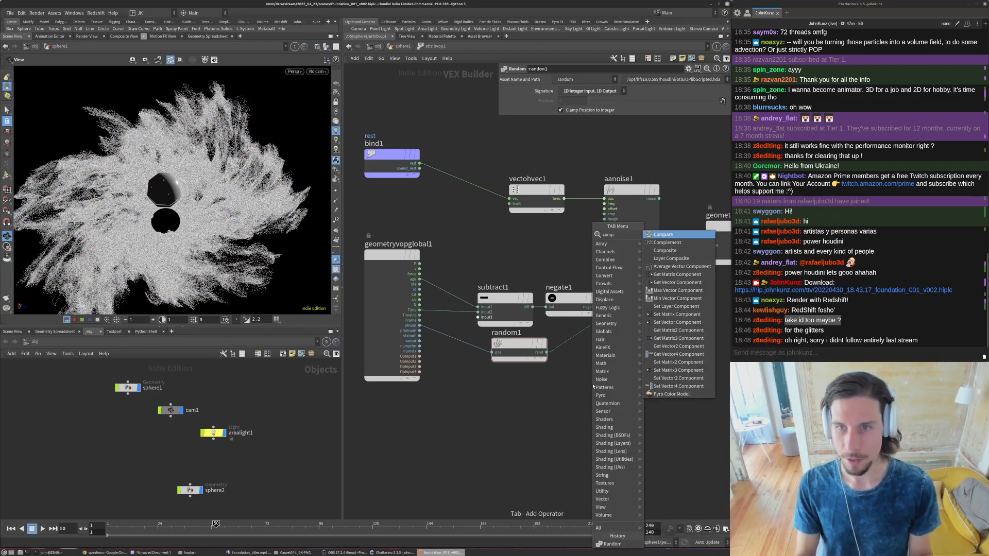
{"action": "key", "text": "Return"}
{"action": "left_click", "coordinate": [585, 347]}
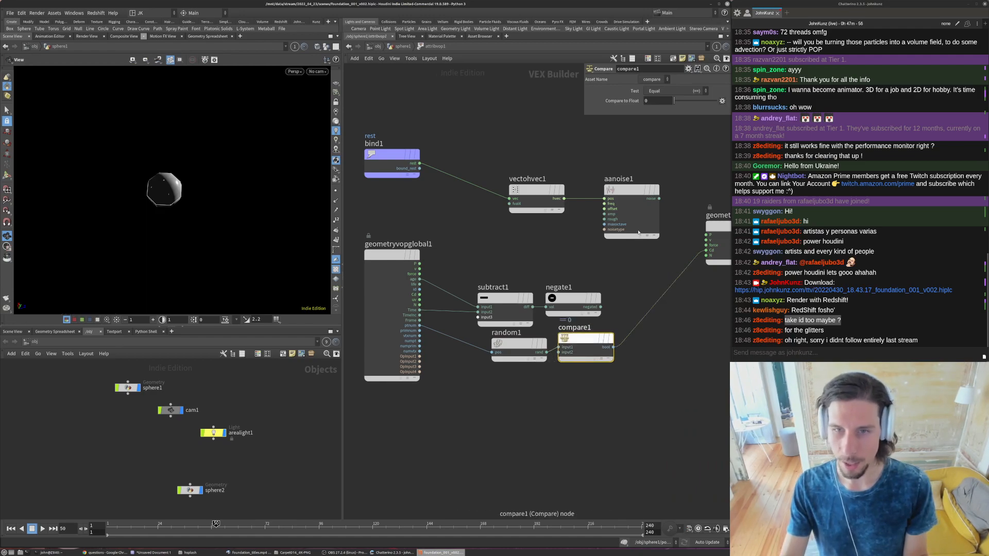
- Set the Compare node's test to Less Than with a comparison value of 0.001, and play the animation from the first frame
{"action": "left_click", "coordinate": [668, 92]}
{"action": "left_click", "coordinate": [664, 107]}
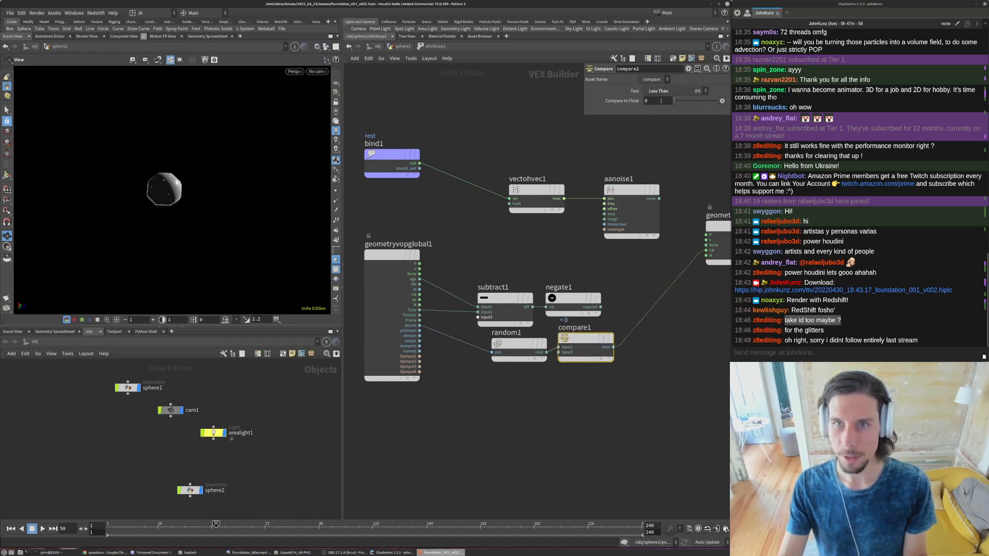
{"action": "left_click_drag", "start_coordinate": [674, 101], "coordinate": [675, 100]}
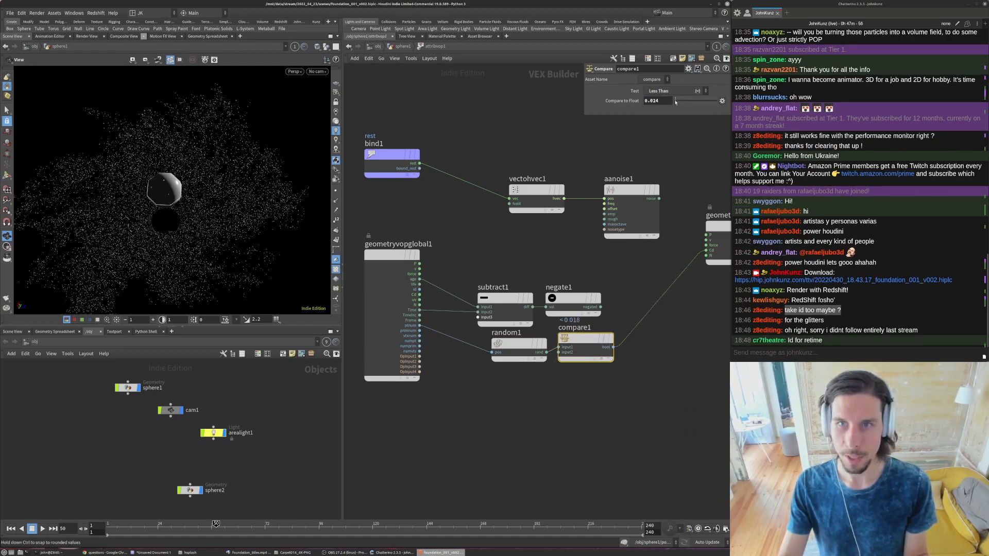
{"action": "type", "text": "1"}
{"action": "key", "text": "Return"}
{"action": "left_click_drag", "start_coordinate": [233, 196], "coordinate": [245, 219]}
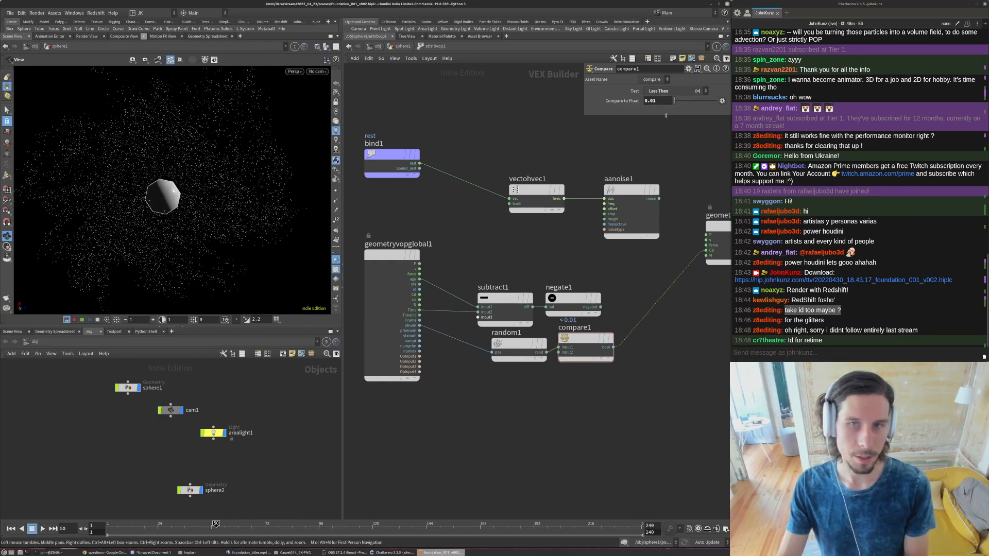
{"action": "key", "text": "Return"}
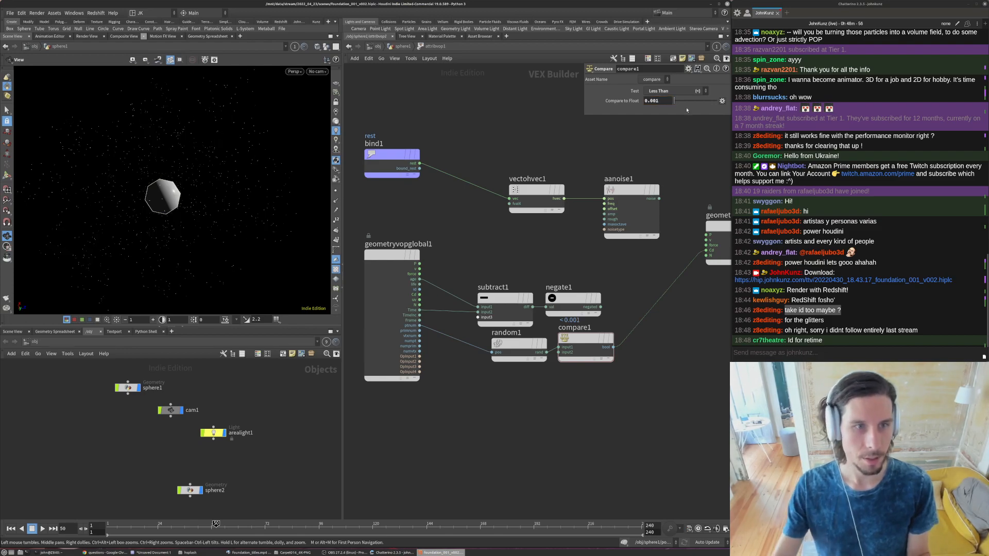
{"action": "key", "text": "ctrl+Up"}
{"action": "key", "text": "Up"}
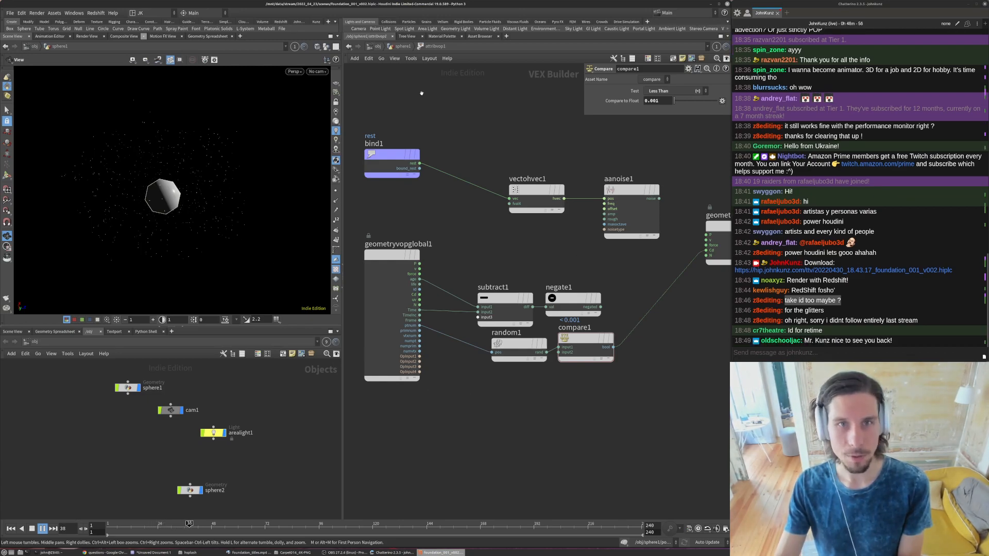
- Back in the sphere1 network, bypass attribvop1 and add a displayed Time Blend node wired from file1
{"action": "left_click", "coordinate": [406, 47]}
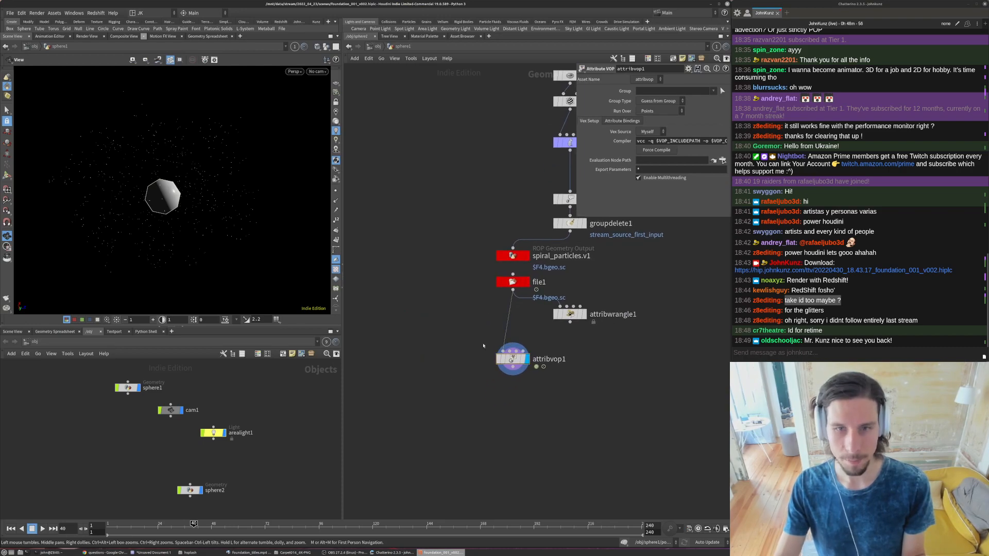
{"action": "left_click", "coordinate": [498, 359]}
{"action": "key", "text": "Tab"}
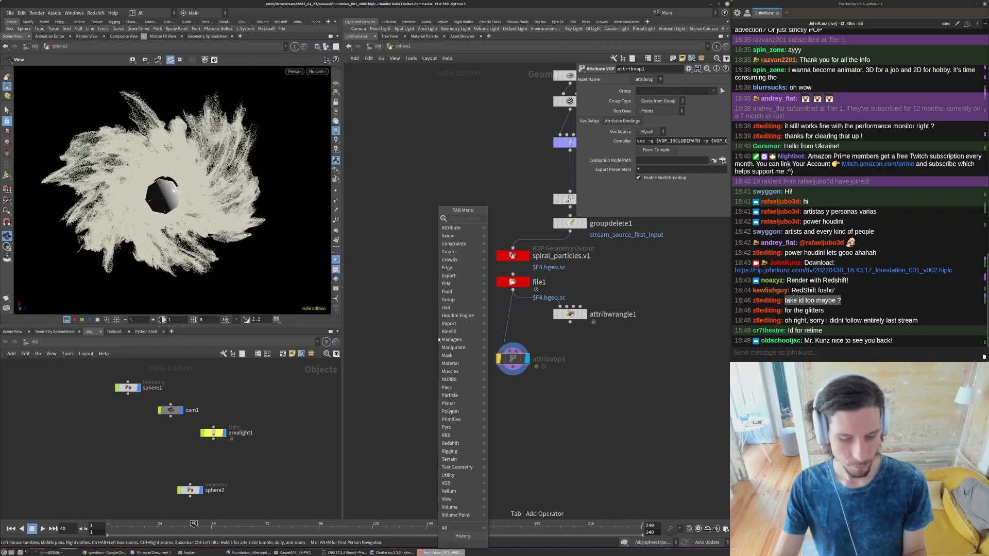
{"action": "type", "text": "tim"}
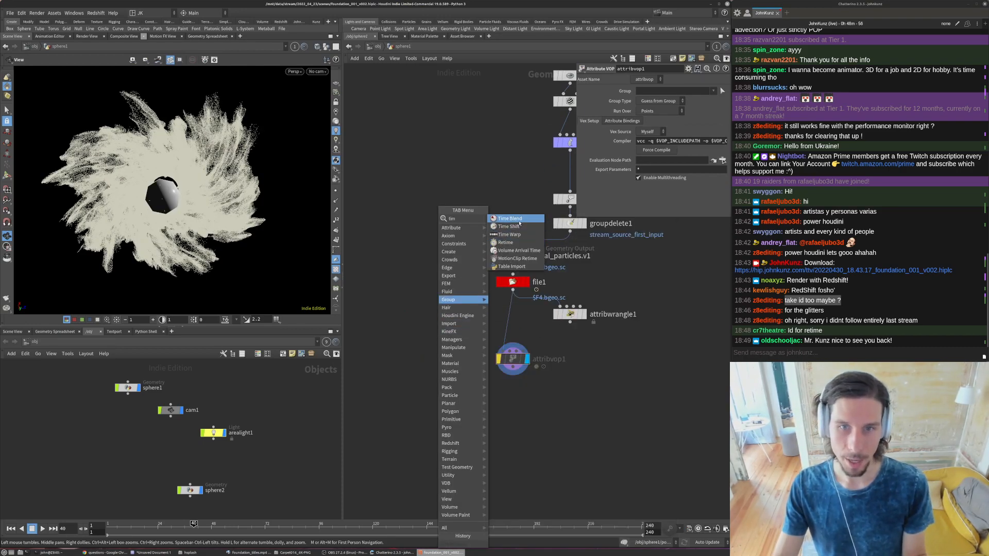
{"action": "left_click", "coordinate": [519, 221]}
{"action": "left_click", "coordinate": [427, 352]}
{"action": "left_click_drag", "start_coordinate": [508, 310], "coordinate": [547, 278]}
{"action": "middle_click_drag", "start_coordinate": [546, 291], "coordinate": [508, 345]}
{"action": "left_click", "coordinate": [408, 403]}
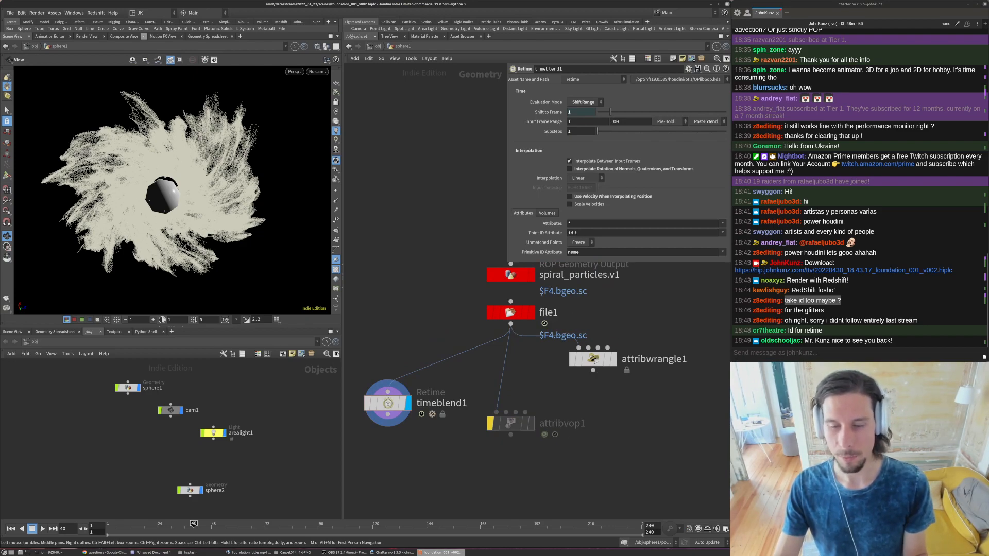
- Set the timeblend1 node's evaluation mode to By Speed with a speed of 0.25
{"action": "left_click", "coordinate": [586, 104]}
{"action": "left_click", "coordinate": [581, 135]}
{"action": "left_click", "coordinate": [674, 112]}
{"action": "type", "text": ".25"}
{"action": "key", "text": "Return"}
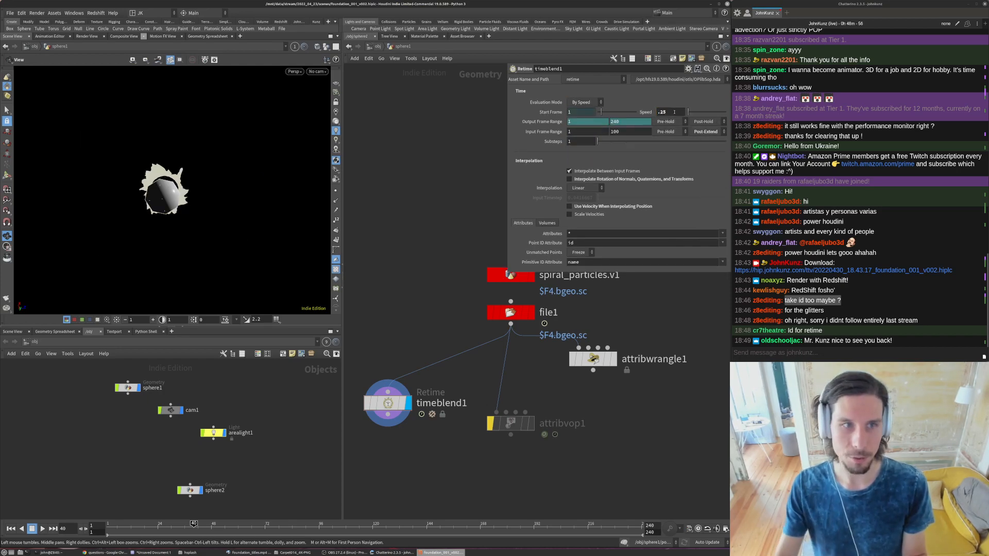
- Try Subdivision interpolation on the timeblend1 node, and return the setting to Linear
{"action": "left_click", "coordinate": [585, 190]}
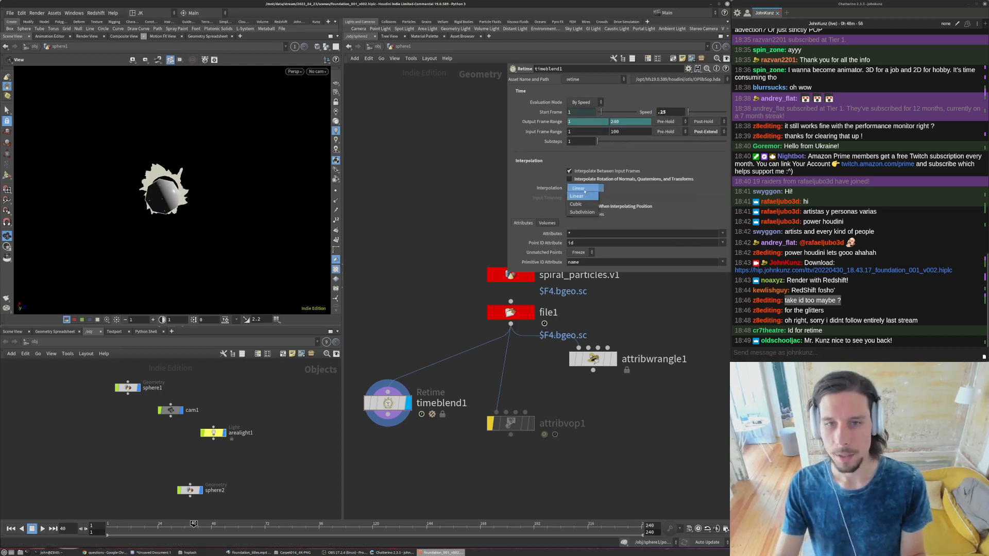
{"action": "left_click", "coordinate": [582, 212]}
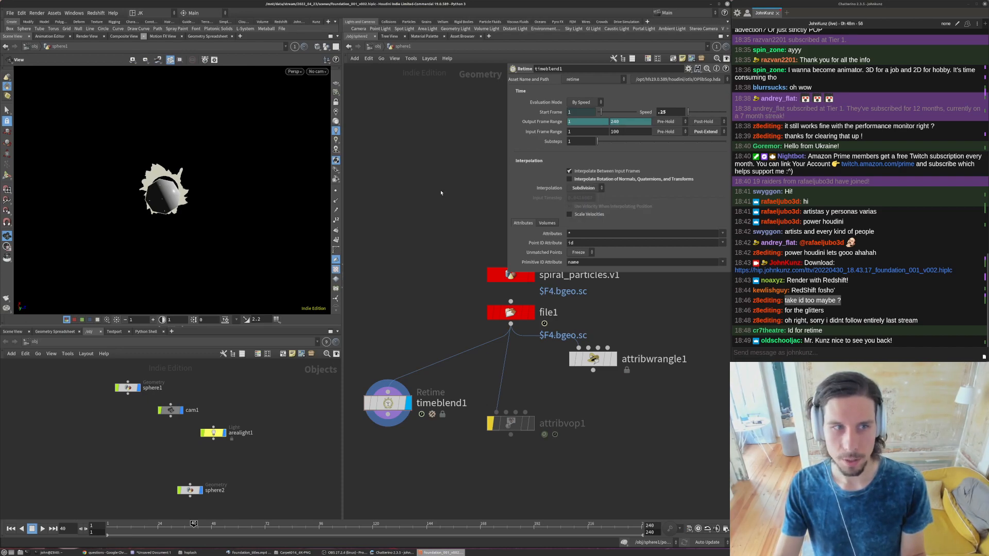
{"action": "left_click", "coordinate": [586, 188]}
{"action": "left_click", "coordinate": [577, 190]}
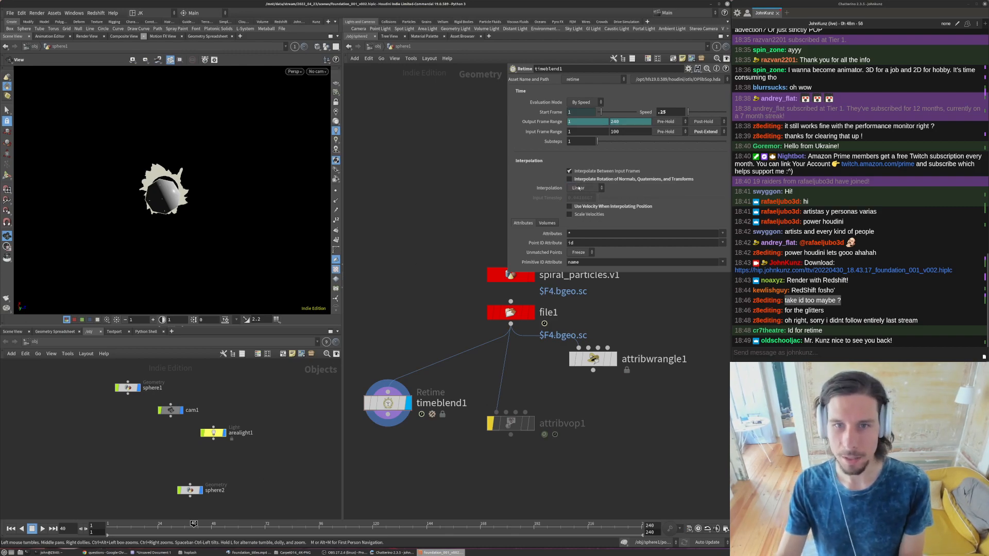
- Play and pause the retimed particle animation to examine the motion between cached frames
{"action": "key", "text": "Up"}
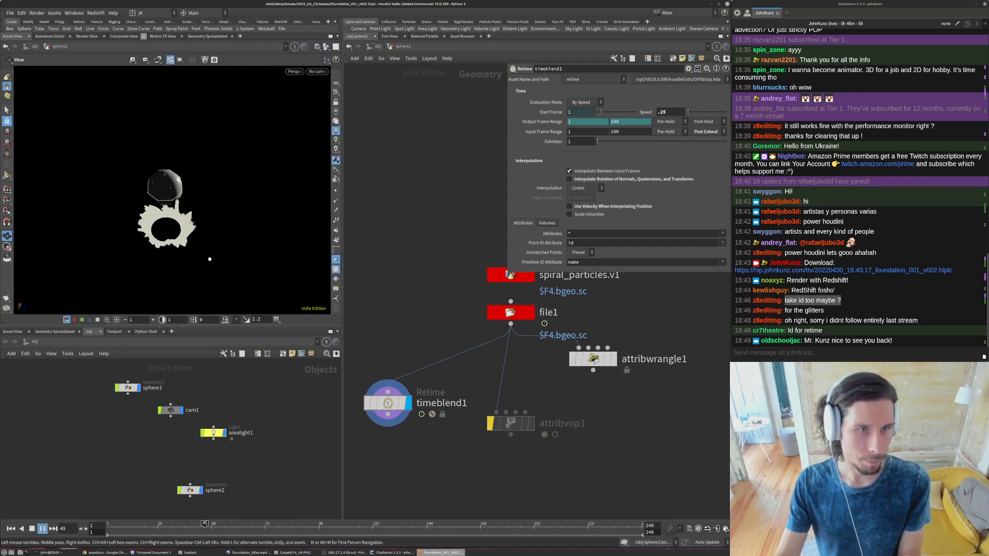
{"action": "key", "text": "Up"}
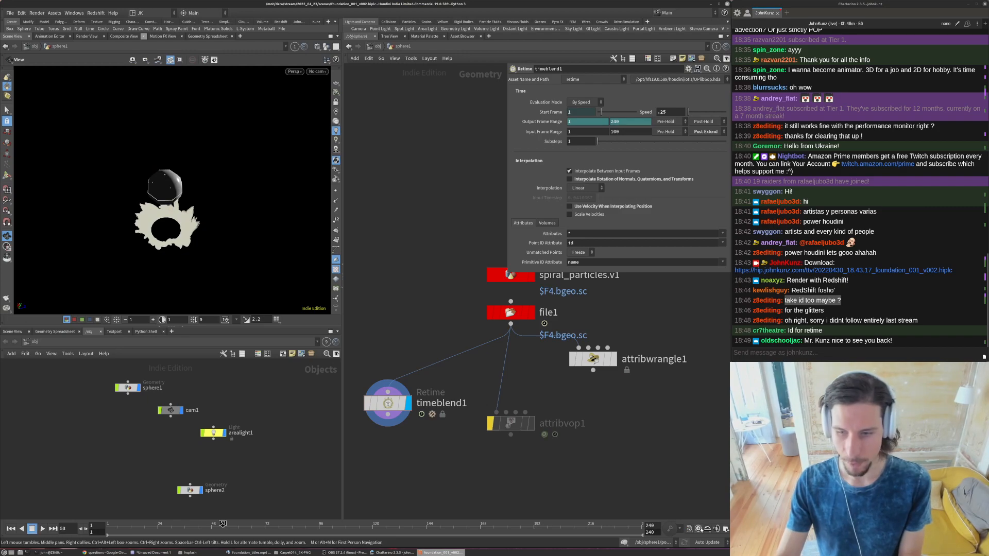
{"action": "key", "text": "Up"}
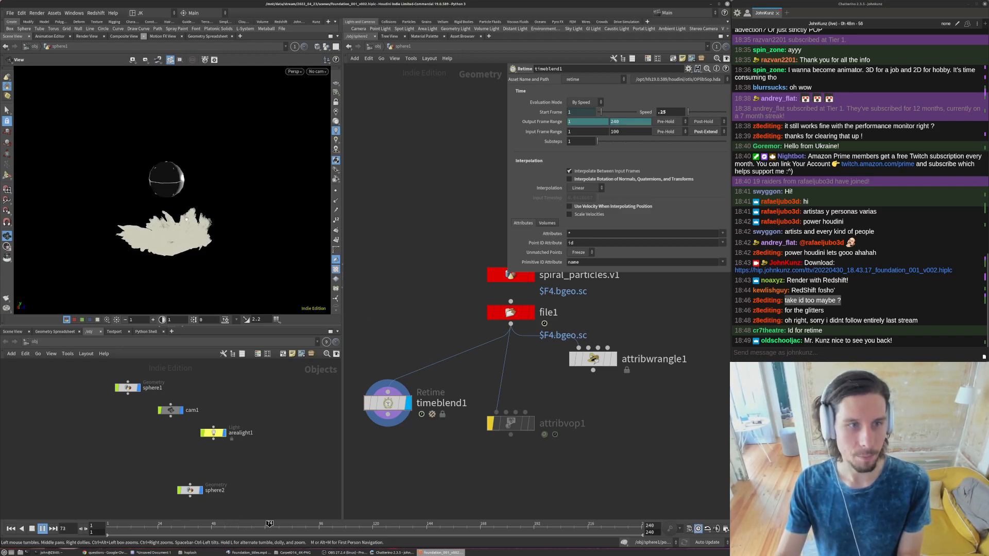
{"action": "key", "text": "Up"}
- Try a speed of 0.1 on the timeblend1 node and play the slowed particles in close-up
{"action": "type", "text": ".1"}
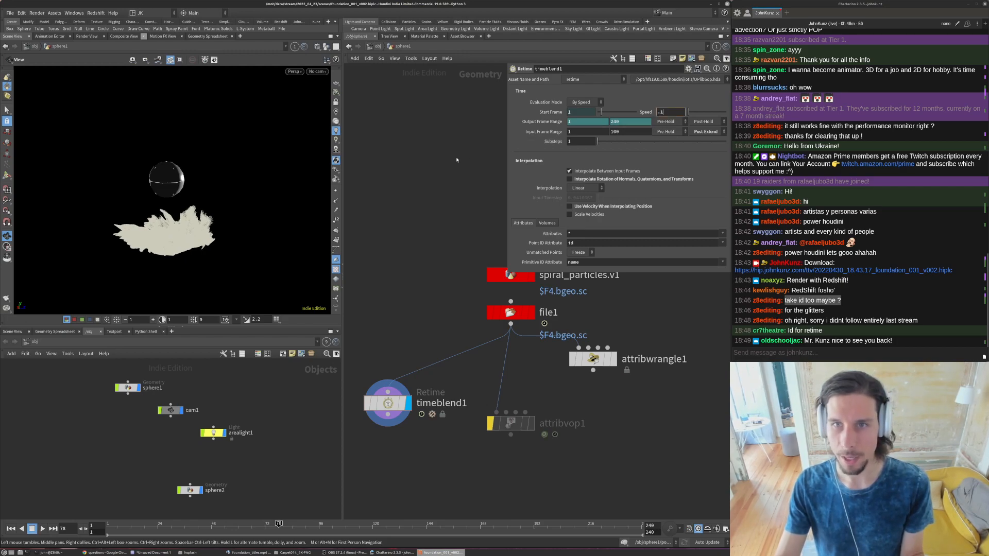
{"action": "key", "text": "Return"}
{"action": "key", "text": "Up"}
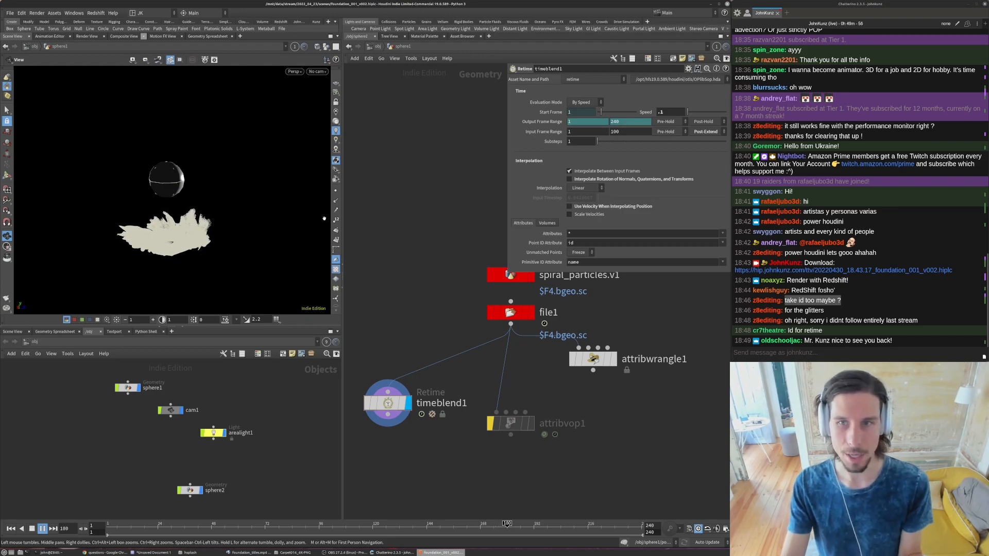
{"action": "key", "text": "Up"}
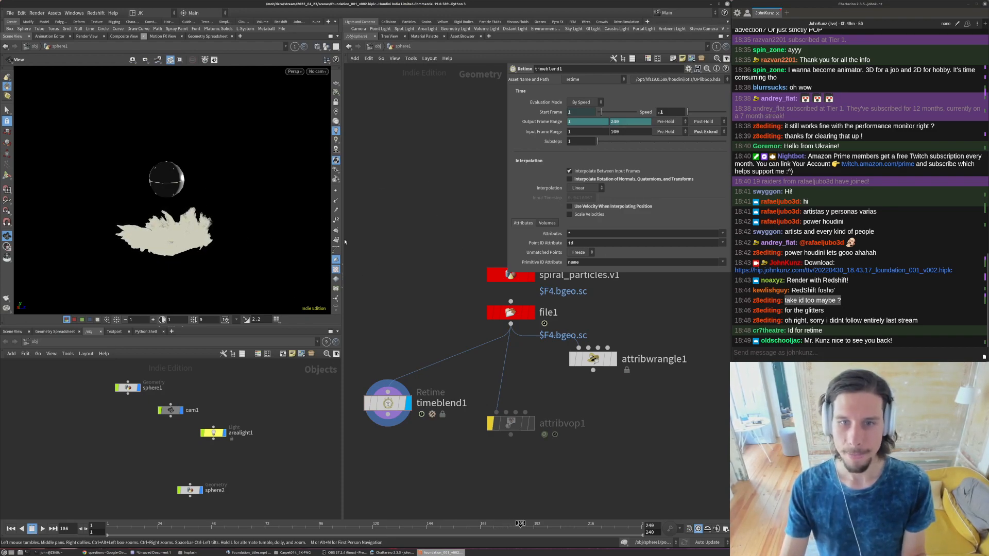
{"action": "scroll", "coordinate": [157, 233], "scroll_direction": "up", "scroll_amount": 10}
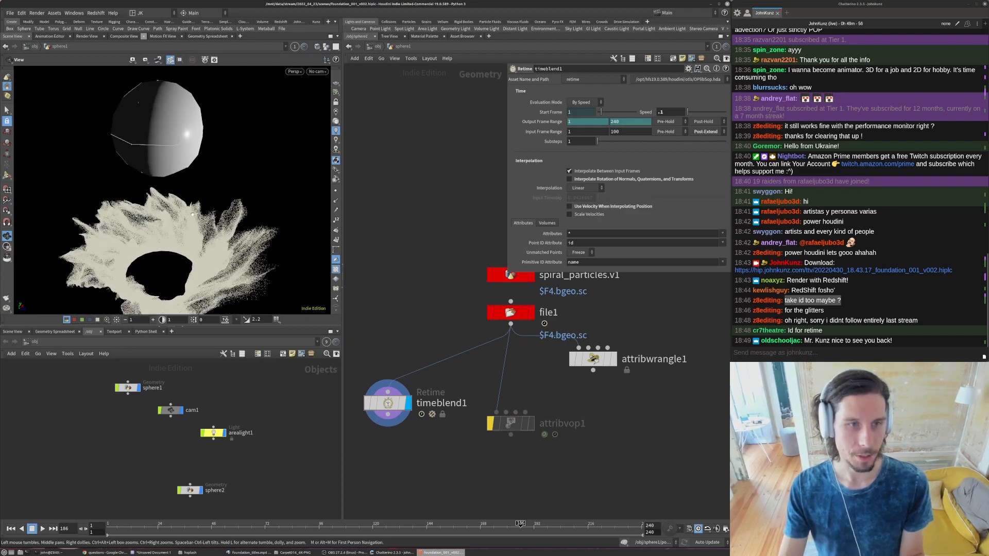
{"action": "left_click_drag", "start_coordinate": [223, 209], "coordinate": [237, 166]}
{"action": "key", "text": "Up"}
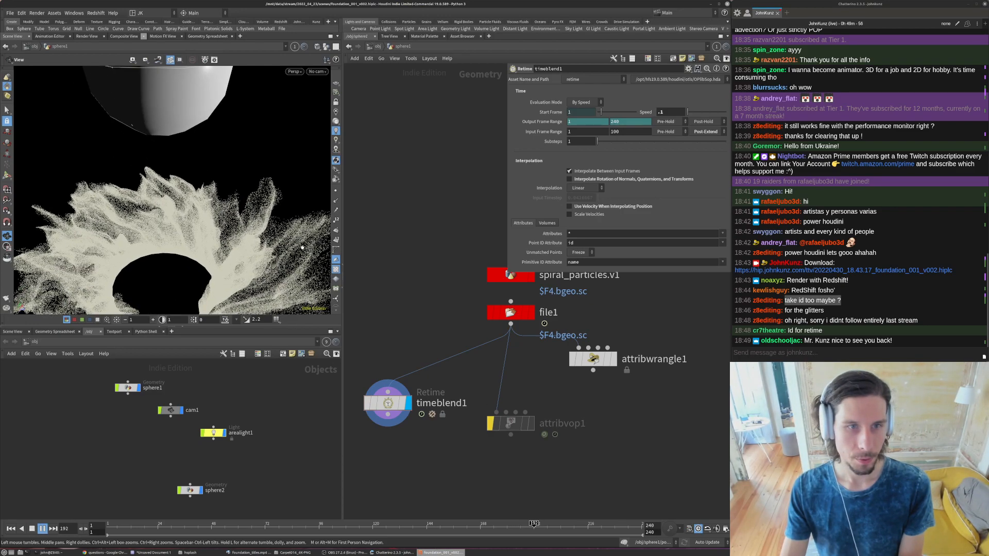
{"action": "key", "text": "Up"}
- Try a speed of 0.01 on the timeblend1 node and play the animation
{"action": "left_click", "coordinate": [678, 114]}
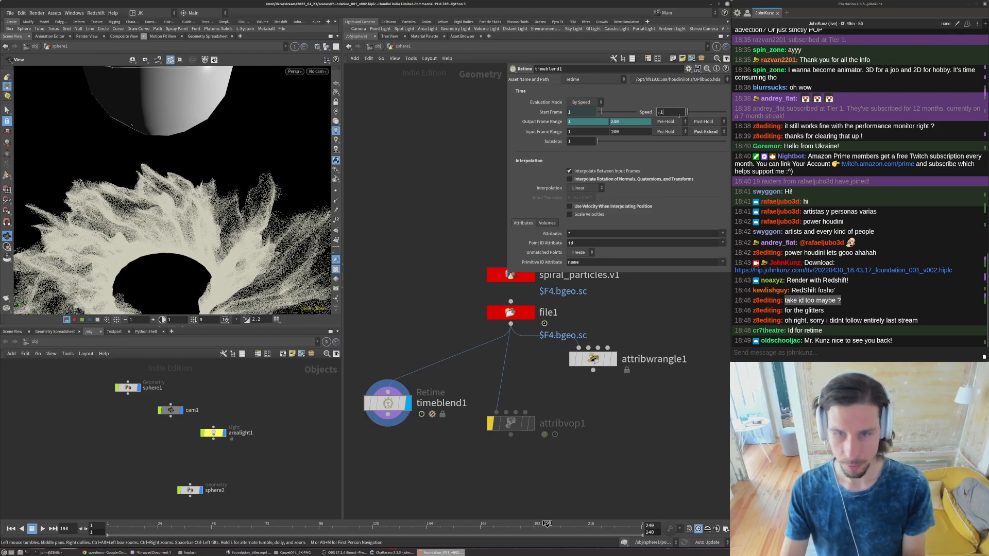
{"action": "type", "text": "0"}
{"action": "key", "text": "Return"}
{"action": "key", "text": "Up"}
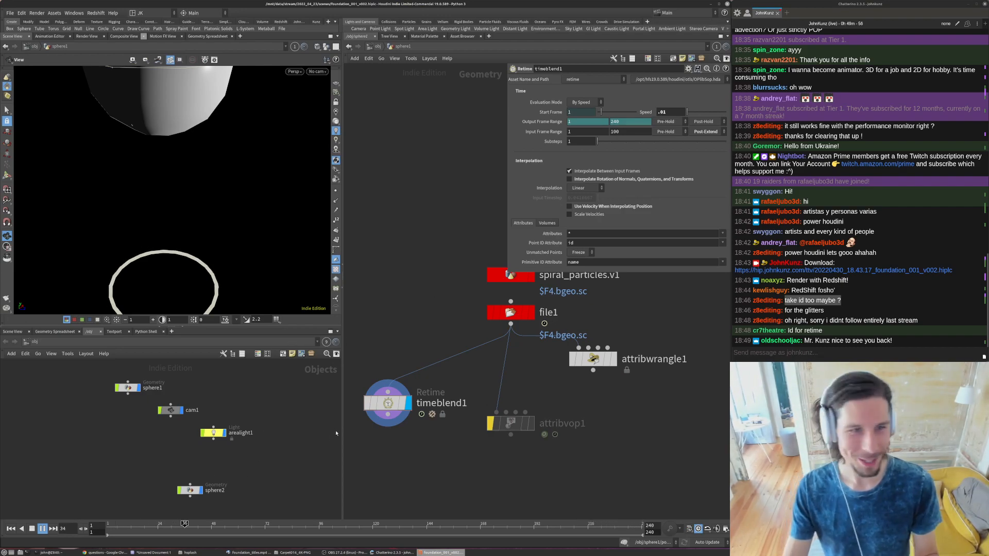
- Stop playback and advance the current frame to 2211 to inspect the extremely slowed particles
{"action": "left_click", "coordinate": [31, 528]}
{"action": "left_click", "coordinate": [70, 529]}
{"action": "type", "text": "5"}
{"action": "key", "text": "Return"}
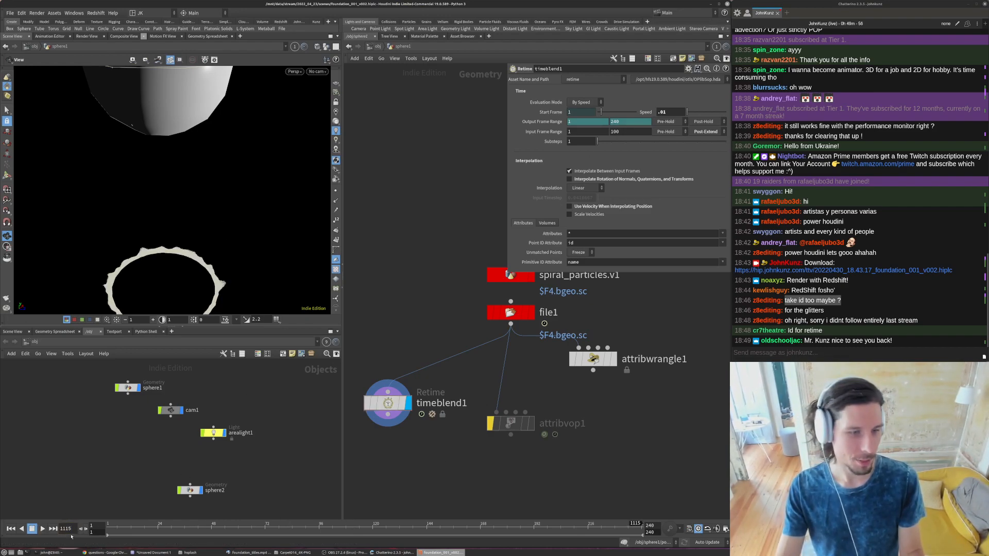
{"action": "middle_click_drag", "start_coordinate": [67, 529], "coordinate": [98, 517]}
{"action": "middle_click_drag", "start_coordinate": [183, 517], "coordinate": [84, 529]}
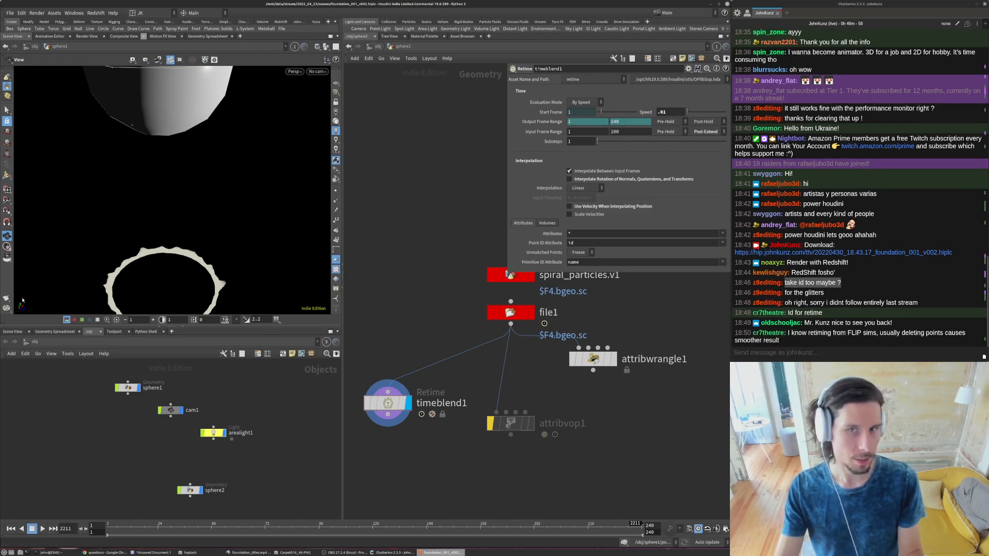
- Clear the timeblend1 node's Point ID Attribute and advance the current frame to 4001
{"action": "double_click", "coordinate": [572, 243]}
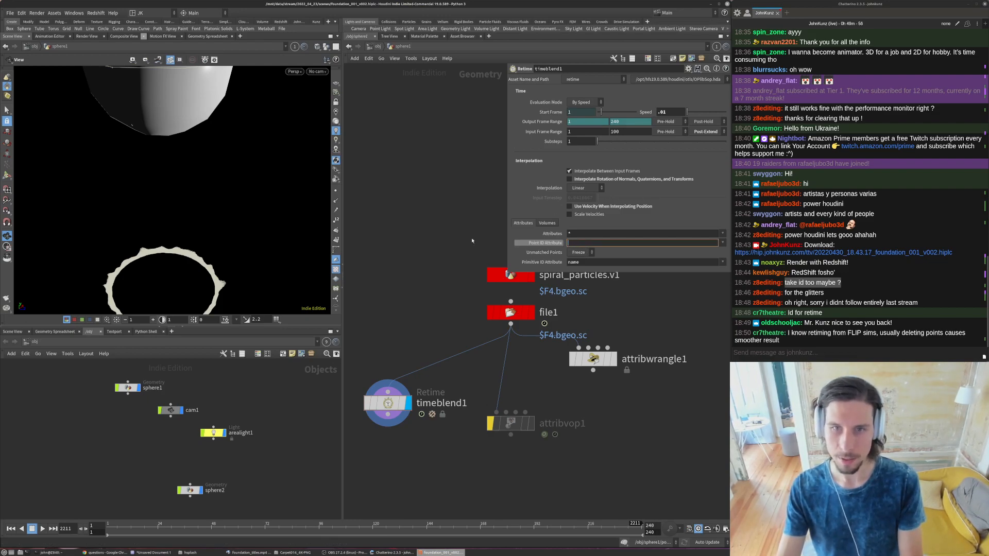
{"action": "key", "text": "BackSpace"}
{"action": "middle_click_drag", "start_coordinate": [67, 529], "coordinate": [67, 515]}
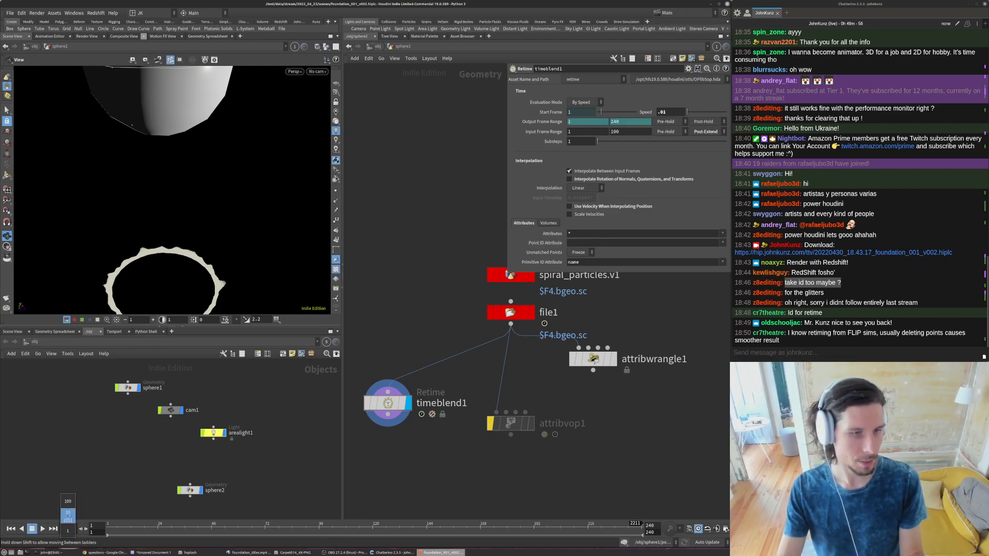
{"action": "middle_click_drag", "start_coordinate": [652, 452], "coordinate": [717, 438]}
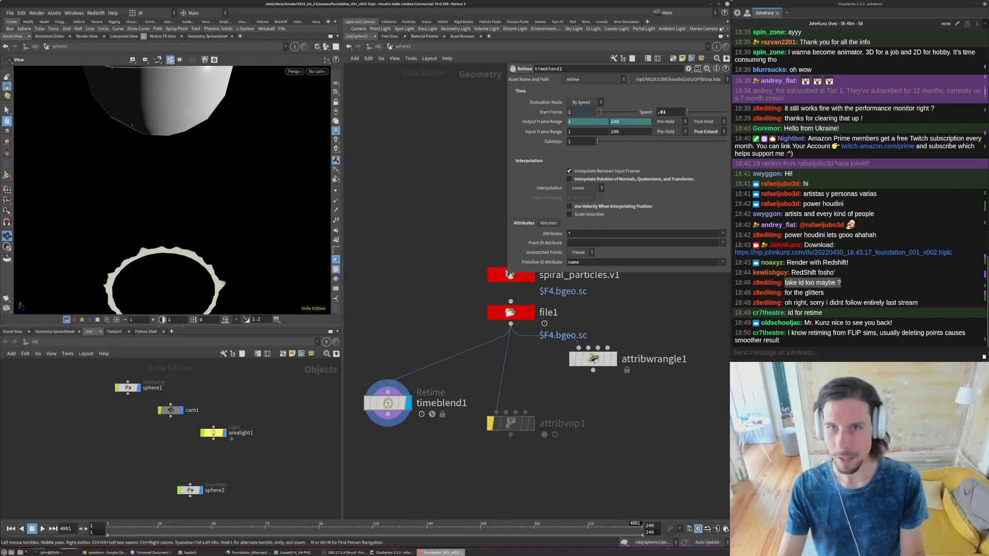
- Set the timeblend1 node's speed to 0.25
{"action": "type", "text": ".25"}
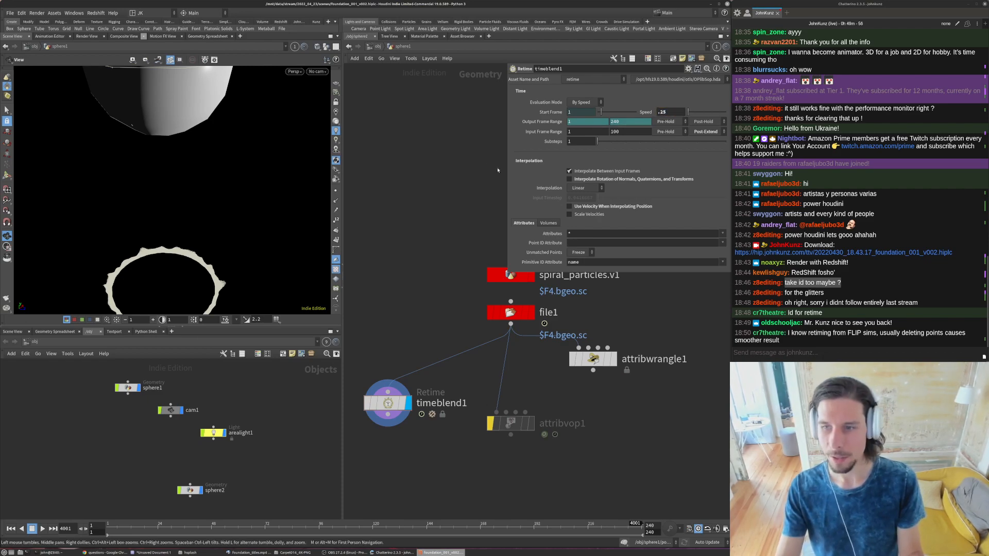
{"action": "scroll", "coordinate": [489, 180], "scroll_direction": "down", "scroll_amount": 3}
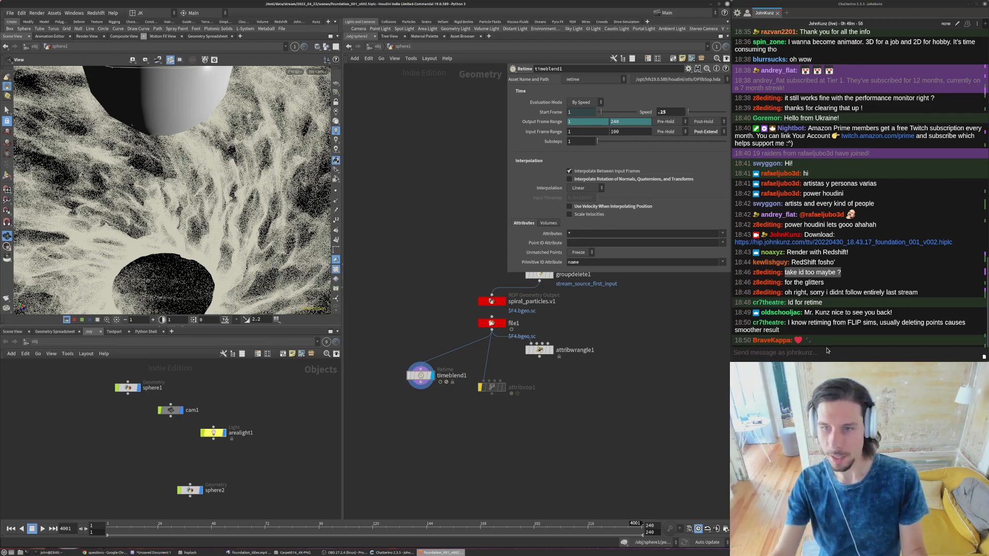
{"action": "scroll", "coordinate": [226, 201], "scroll_direction": "down", "scroll_amount": 5}
{"action": "left_click_drag", "start_coordinate": [226, 201], "coordinate": [236, 223]}
{"action": "scroll", "coordinate": [233, 211], "scroll_direction": "down", "scroll_amount": 3}
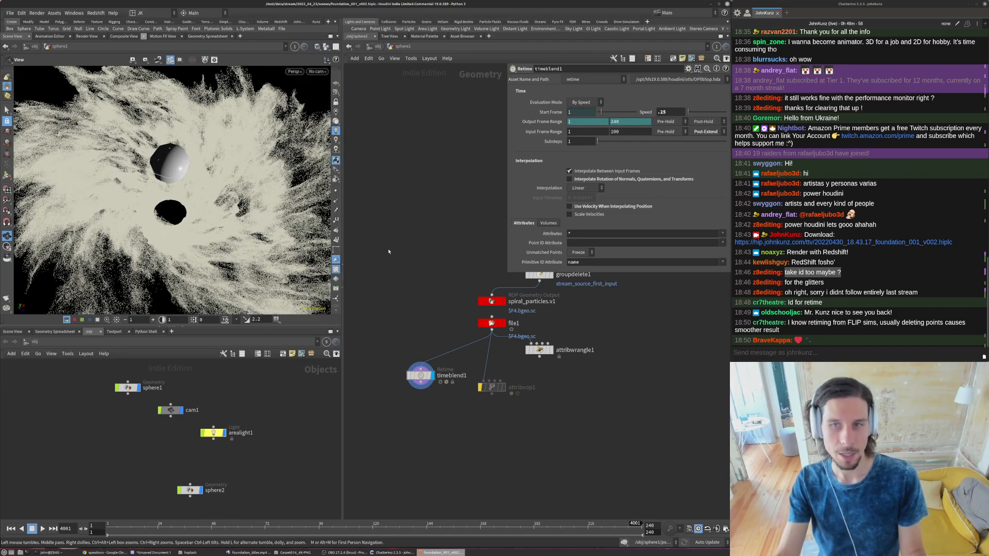
- Play the animation from frame 55 and look through cam1 in the viewport
{"action": "left_click", "coordinate": [227, 526]}
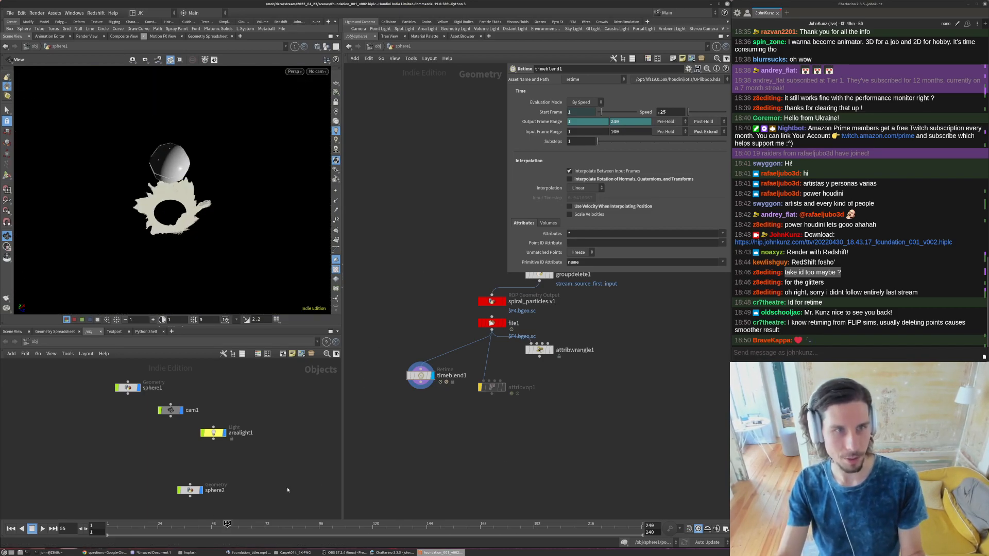
{"action": "key", "text": "Up"}
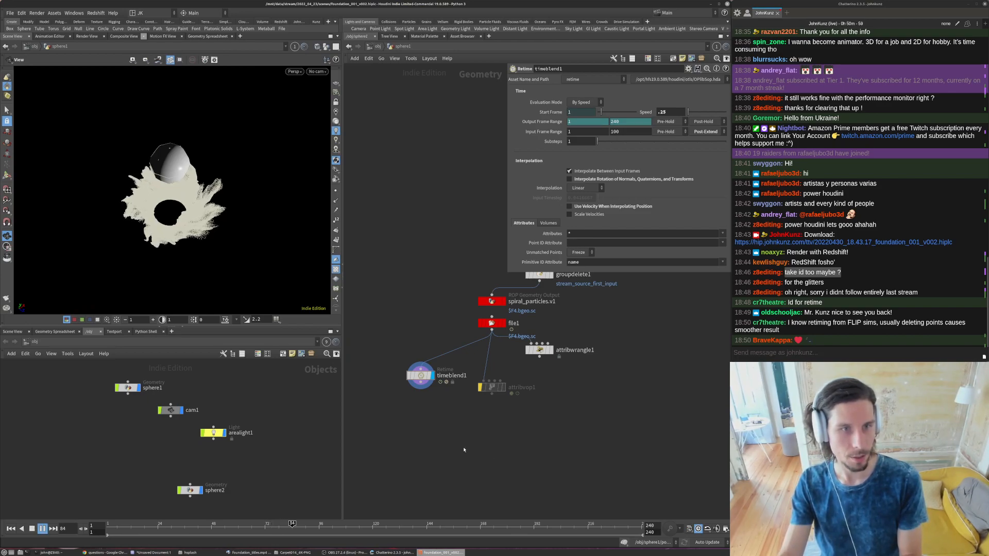
{"action": "left_click", "coordinate": [317, 71]}
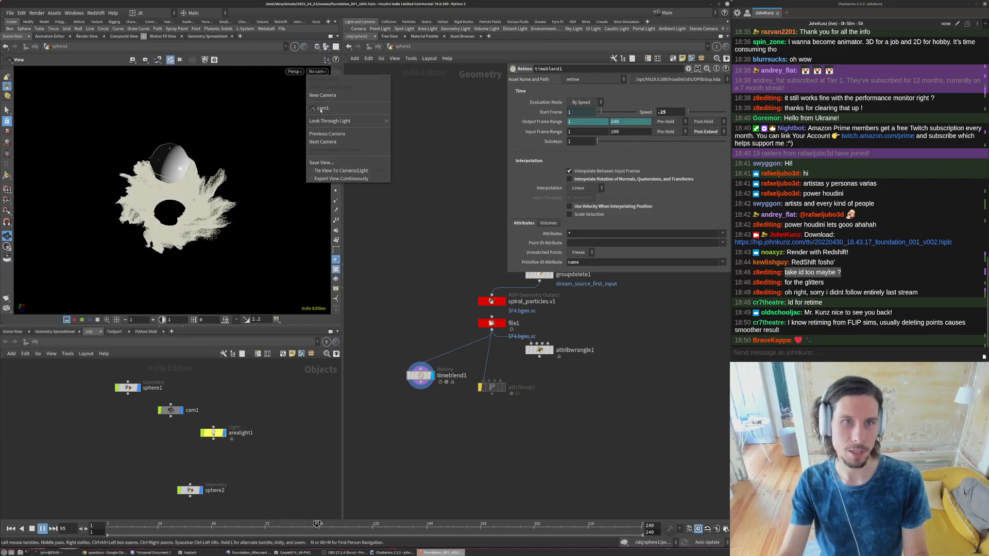
{"action": "left_click", "coordinate": [320, 108]}
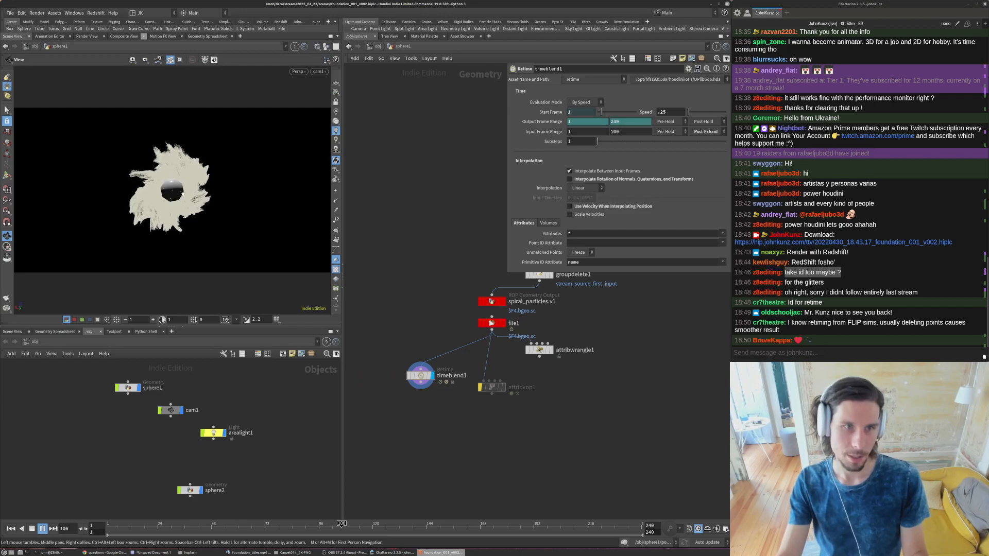
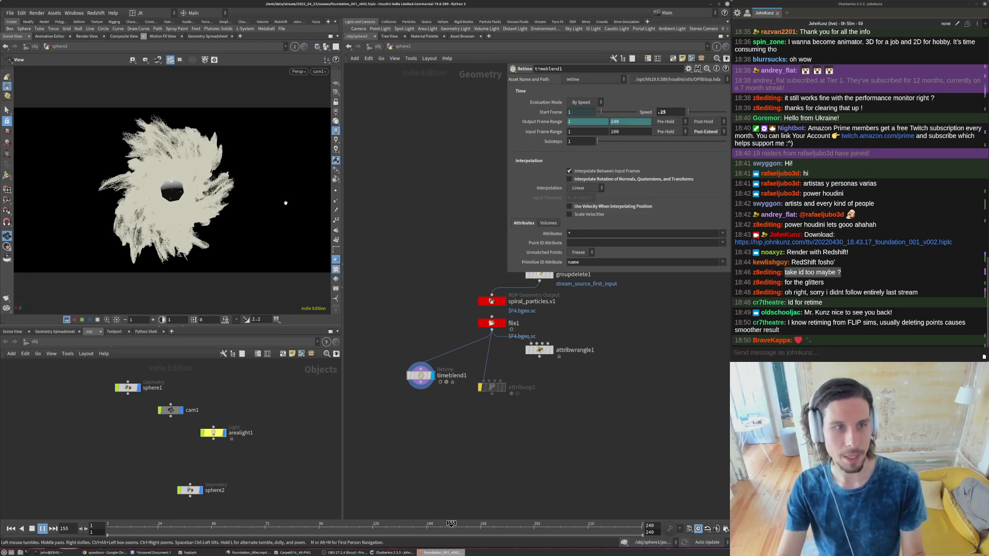
- Stop playback and set the timeblend1 node's speed to 0.1
{"action": "key", "text": "Up"}
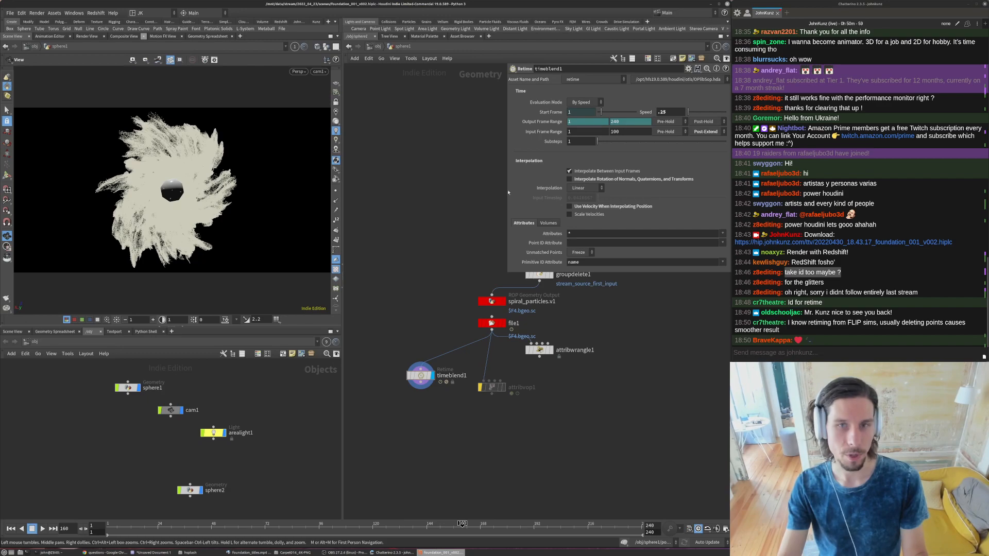
{"action": "middle_click_drag", "start_coordinate": [395, 327], "coordinate": [385, 297]}
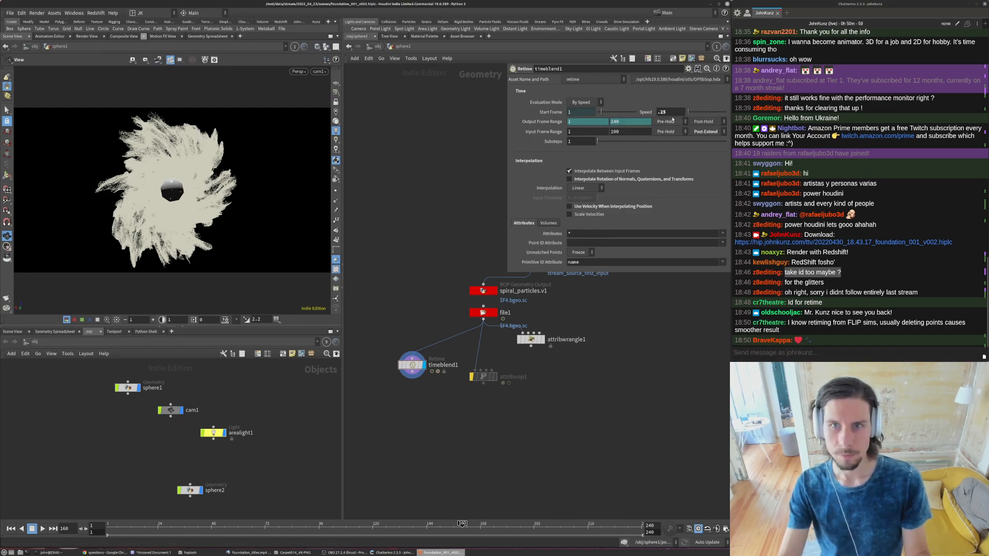
{"action": "double_click", "coordinate": [670, 112]}
{"action": "type", "text": ".1"}
{"action": "key", "text": "Return"}
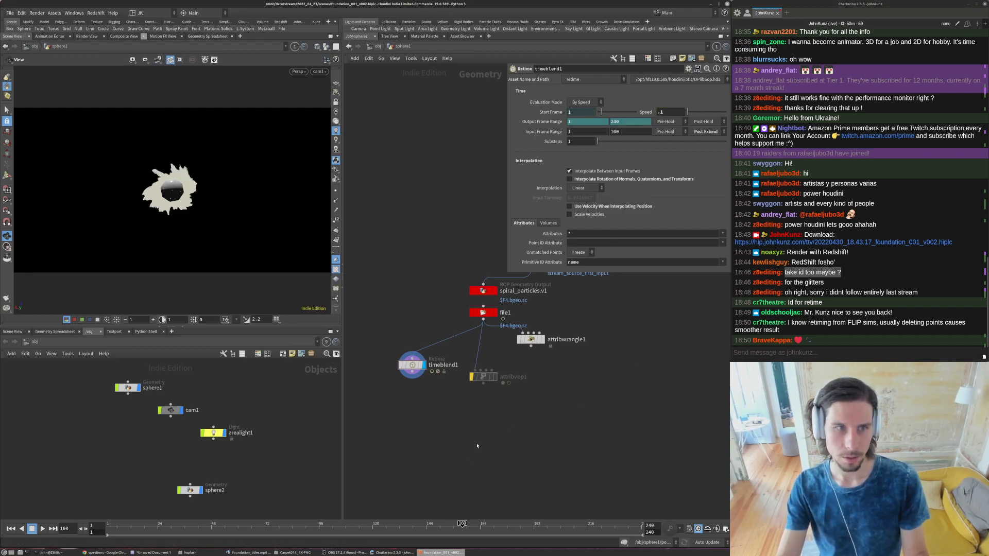
- Enable and display the attribvop1 node, set the current frame to 65 and open the node's VOP network
{"action": "middle_click_drag", "start_coordinate": [462, 445], "coordinate": [483, 427]}
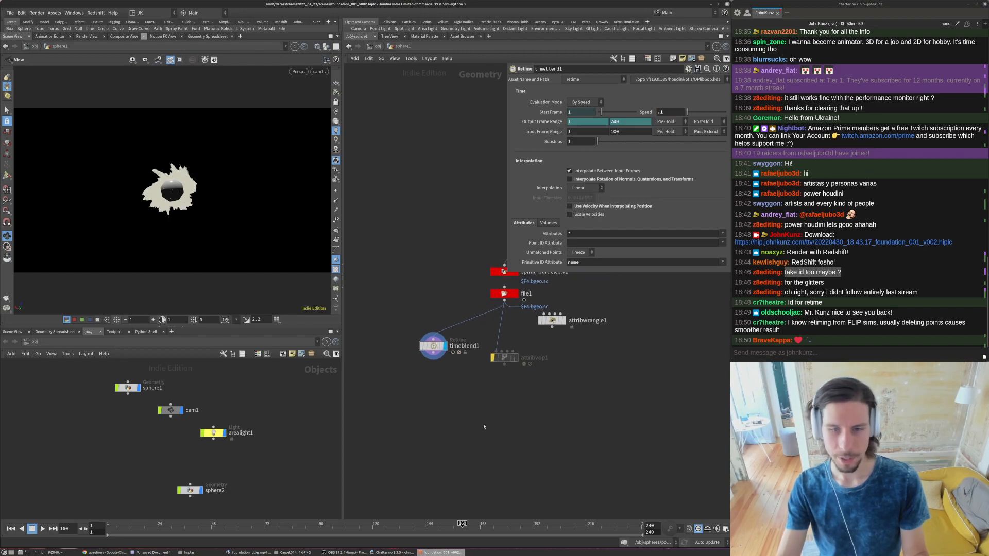
{"action": "scroll", "coordinate": [516, 361], "scroll_direction": "up", "scroll_amount": 3}
{"action": "left_click", "coordinate": [514, 356]}
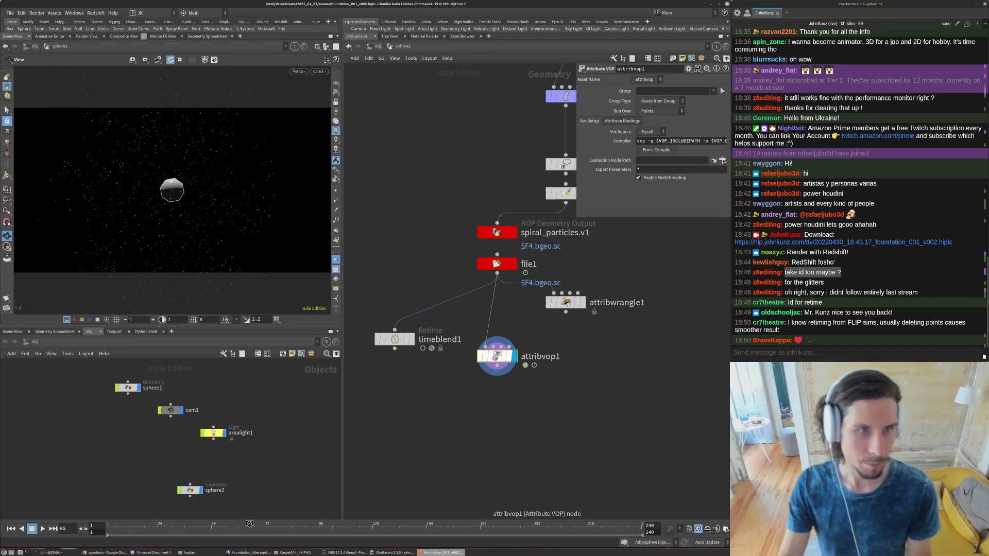
{"action": "double_click", "coordinate": [497, 354]}
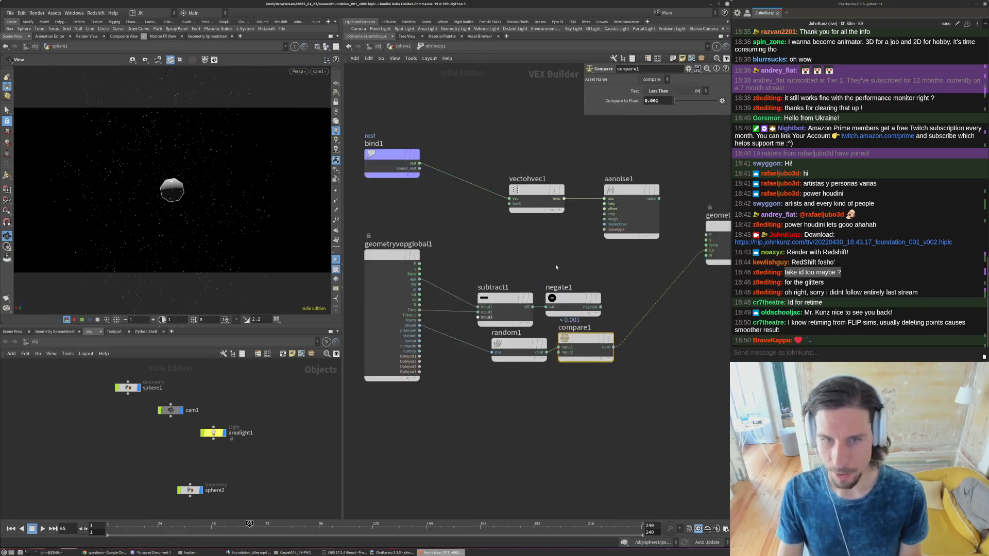
- Move subtract1 and negate1 upward and connect aanoise1's noise output to the Cd input of geometryvopoutput1
{"action": "left_click_drag", "start_coordinate": [530, 298], "coordinate": [526, 276]}
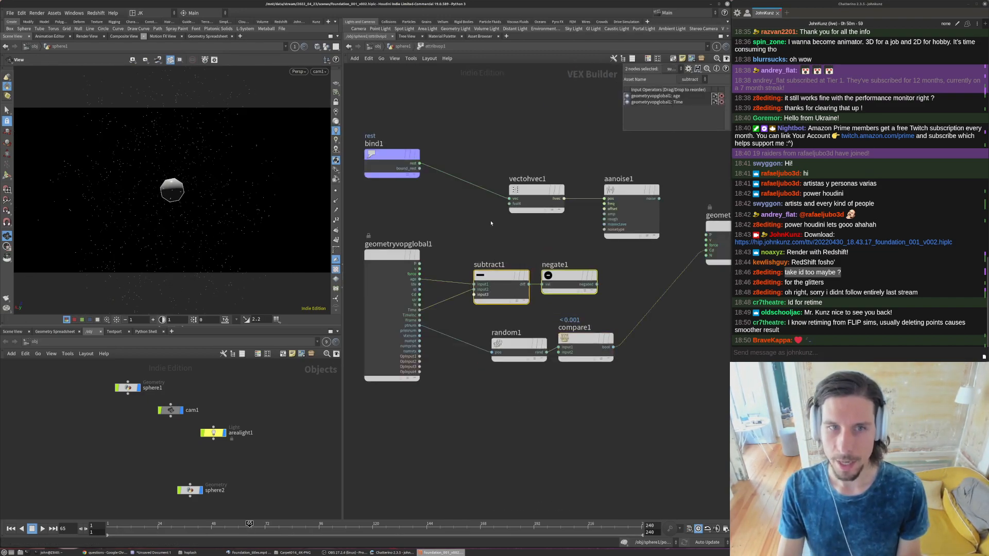
{"action": "middle_click_drag", "start_coordinate": [576, 229], "coordinate": [516, 230]}
{"action": "left_click_drag", "start_coordinate": [647, 252], "coordinate": [599, 200]}
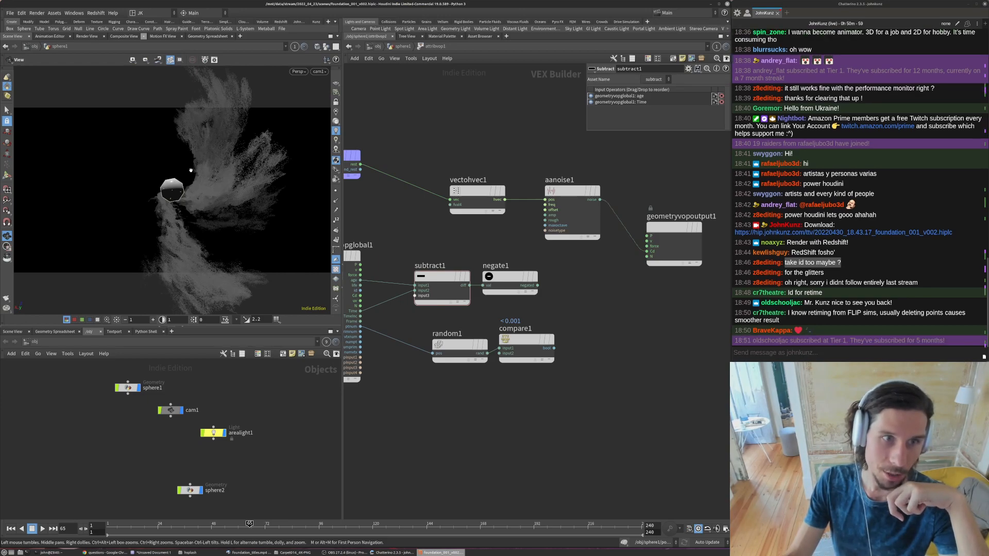
- Connect negate1's output to the fourth-component input of vectohvec1 to drive the 4D noise
{"action": "left_click_drag", "start_coordinate": [193, 198], "coordinate": [198, 171]}
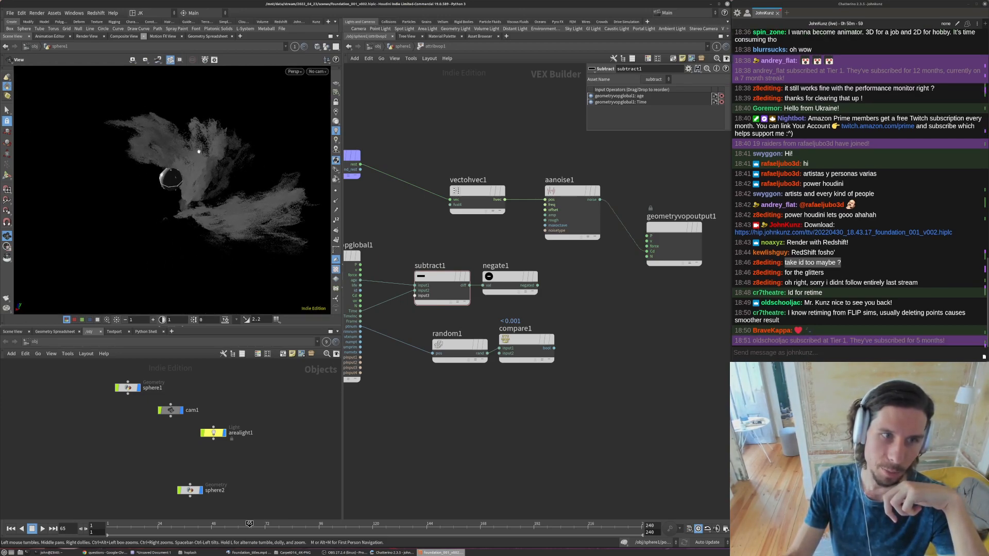
{"action": "left_click", "coordinate": [537, 285]}
{"action": "left_click_drag", "start_coordinate": [263, 204], "coordinate": [189, 199]}
{"action": "left_click", "coordinate": [454, 191]}
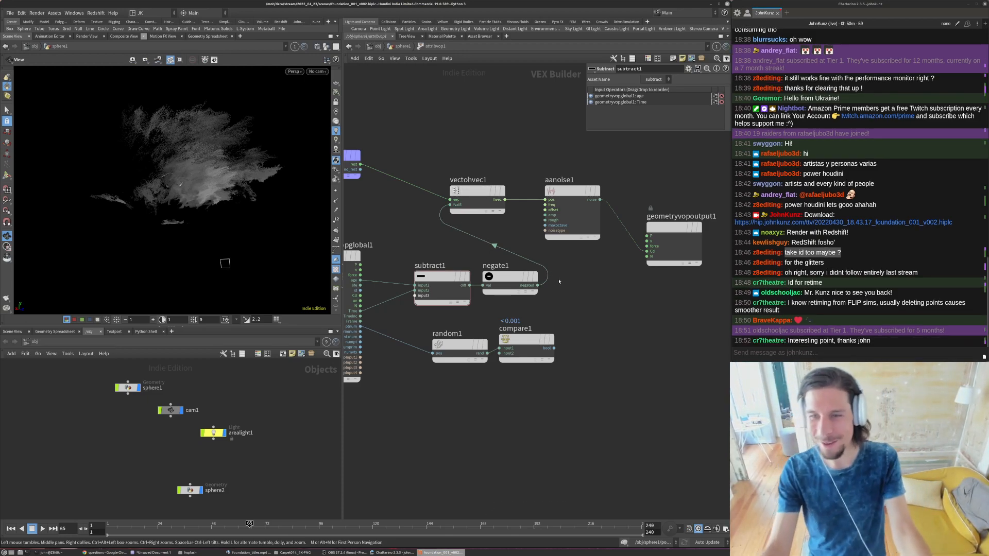
{"action": "left_click_drag", "start_coordinate": [210, 206], "coordinate": [245, 184]}
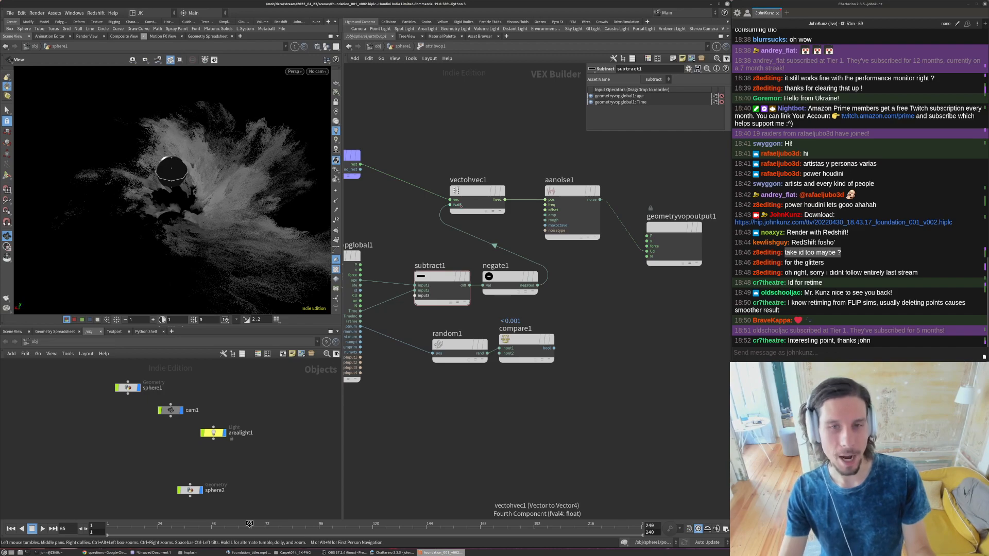
- Scrub the animation to frame 89 and look through cam1 in the viewport
{"action": "left_click_drag", "start_coordinate": [154, 526], "coordinate": [435, 527]}
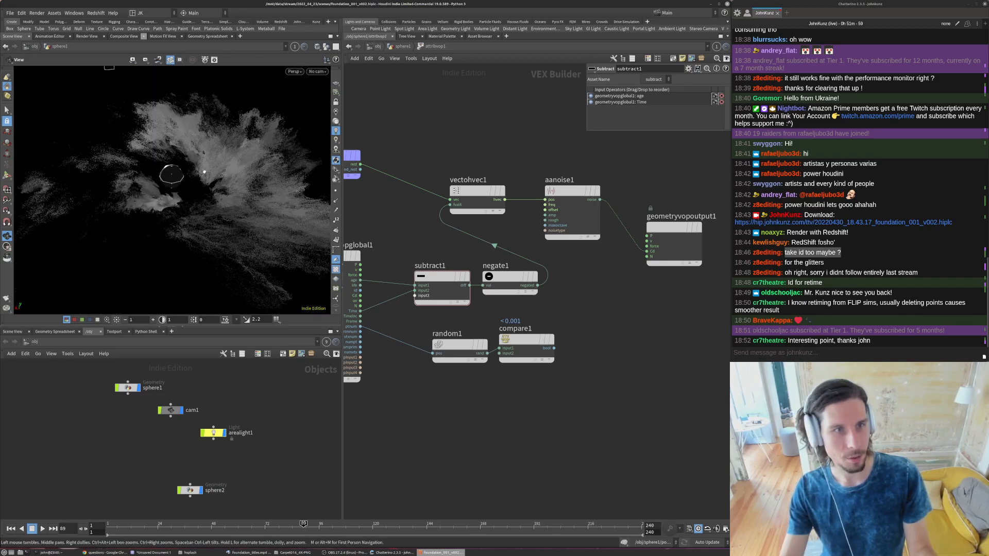
{"action": "left_click", "coordinate": [317, 72]}
{"action": "left_click", "coordinate": [316, 110]}
- Try 4 and 6 as the fourth component of aanoise1's 4D Frequency
{"action": "left_click", "coordinate": [571, 191]}
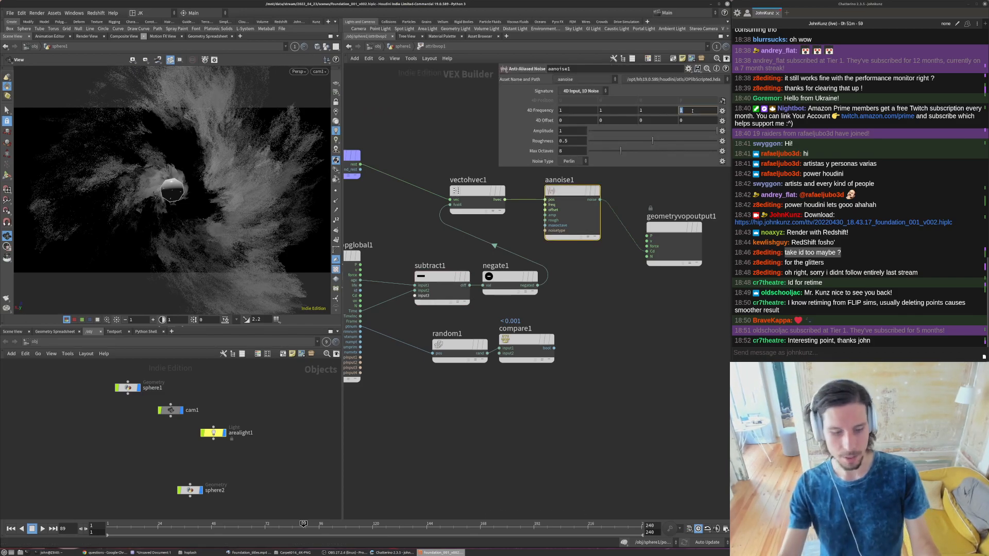
{"action": "type", "text": "4"}
{"action": "key", "text": "Return"}
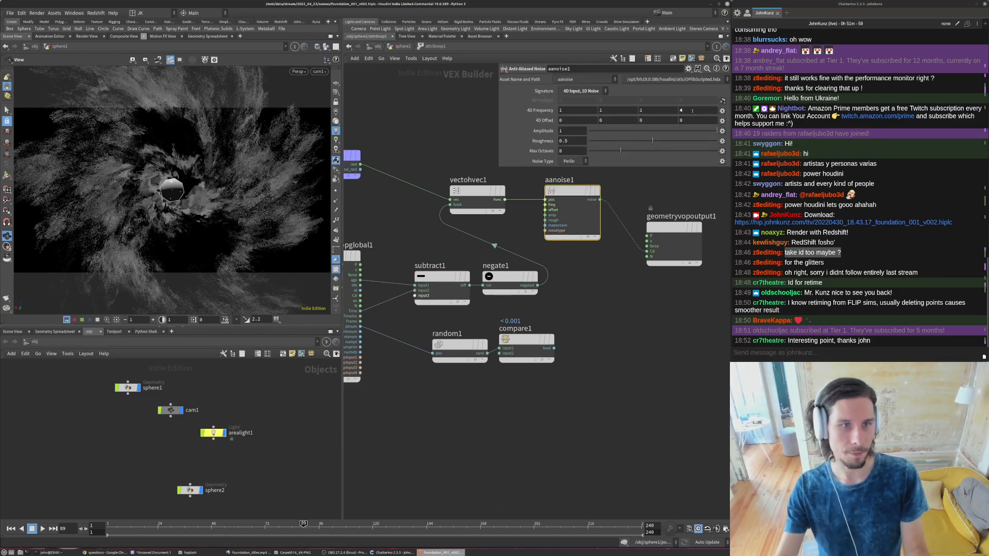
{"action": "double_click", "coordinate": [682, 110]}
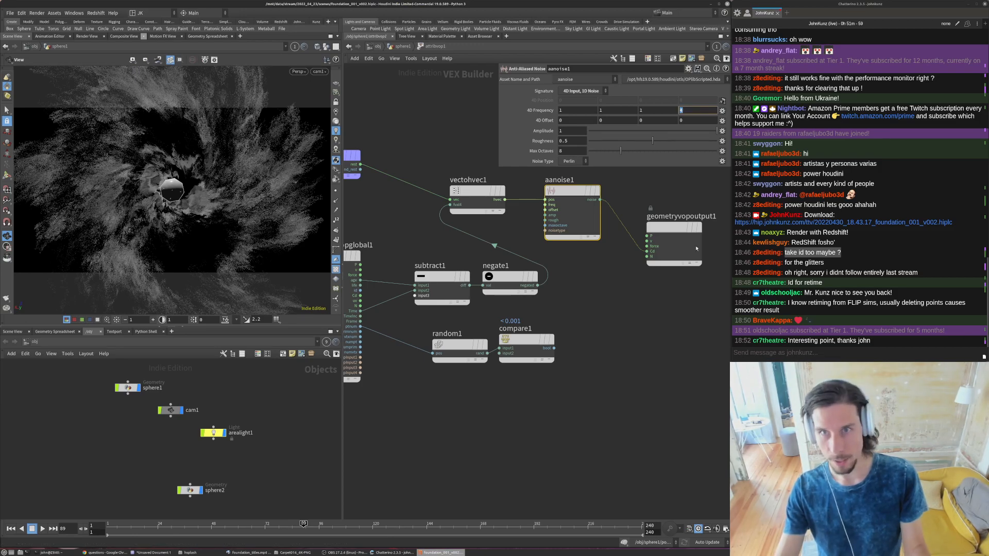
{"action": "type", "text": "6"}
{"action": "key", "text": "Return"}
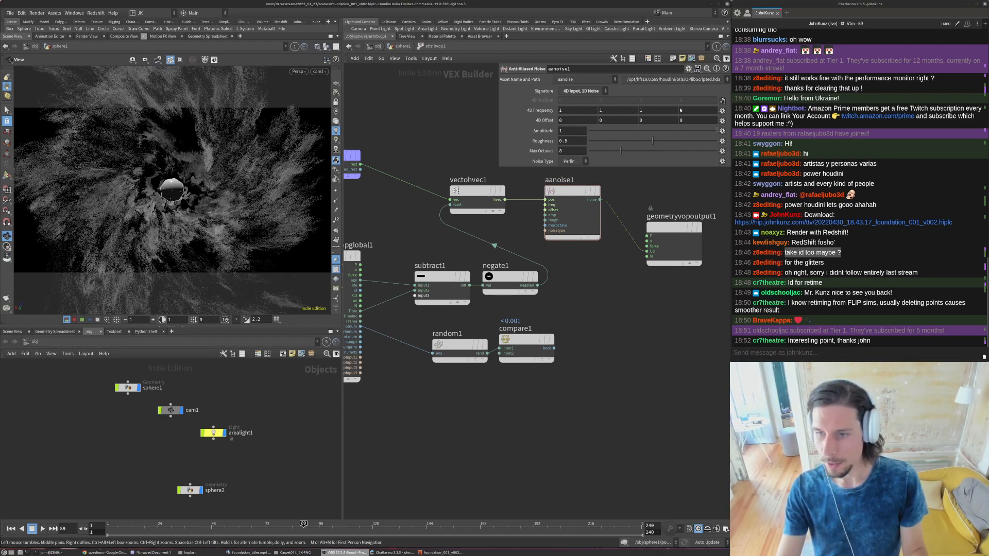
- Try the values .4, .3 and .3 for the first three components of aanoise1's 4D Frequency
{"action": "left_click", "coordinate": [564, 109]}
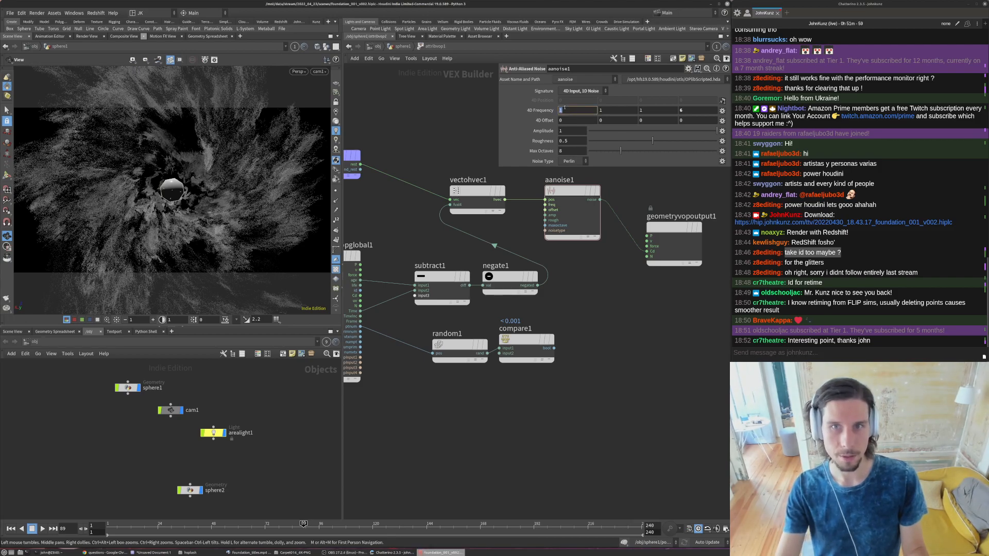
{"action": "type", "text": ".4"}
{"action": "key", "text": "Tab"}
{"action": "type", "text": ".3"}
{"action": "key", "text": "Tab"}
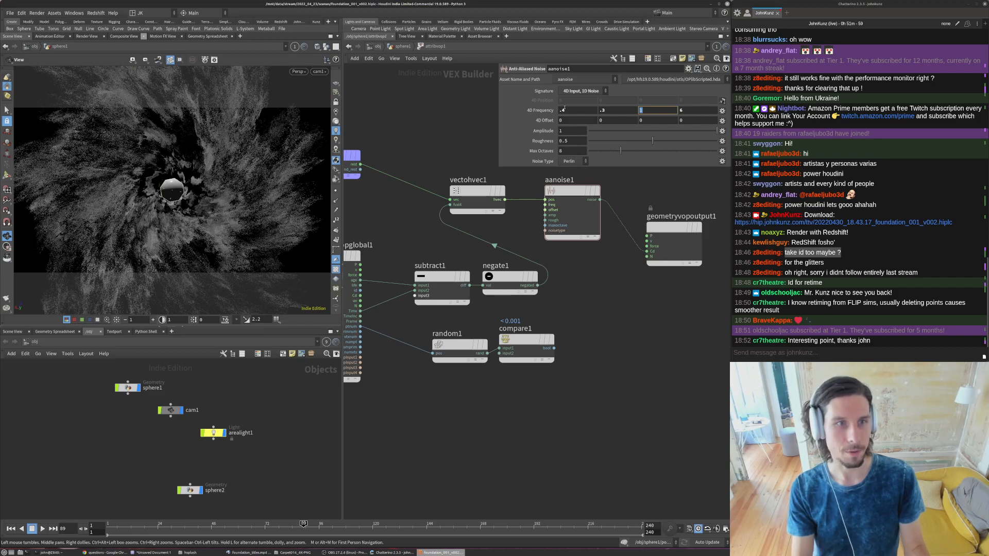
{"action": "type", "text": ".3"}
{"action": "key", "text": "Return"}
- Set the first three components of aanoise1's 4D Frequency to 4
{"action": "double_click", "coordinate": [564, 110]}
{"action": "type", "text": "4"}
{"action": "key", "text": "Tab"}
{"action": "type", "text": "4"}
{"action": "key", "text": "Tab"}
{"action": "type", "text": "4"}
{"action": "key", "text": "Return"}
- Try .1 for the fourth component of aanoise1's 4D Frequency, set it to 2 and inspect the noise on the particles
{"action": "left_click", "coordinate": [698, 109]}
{"action": "key", "text": "Return"}
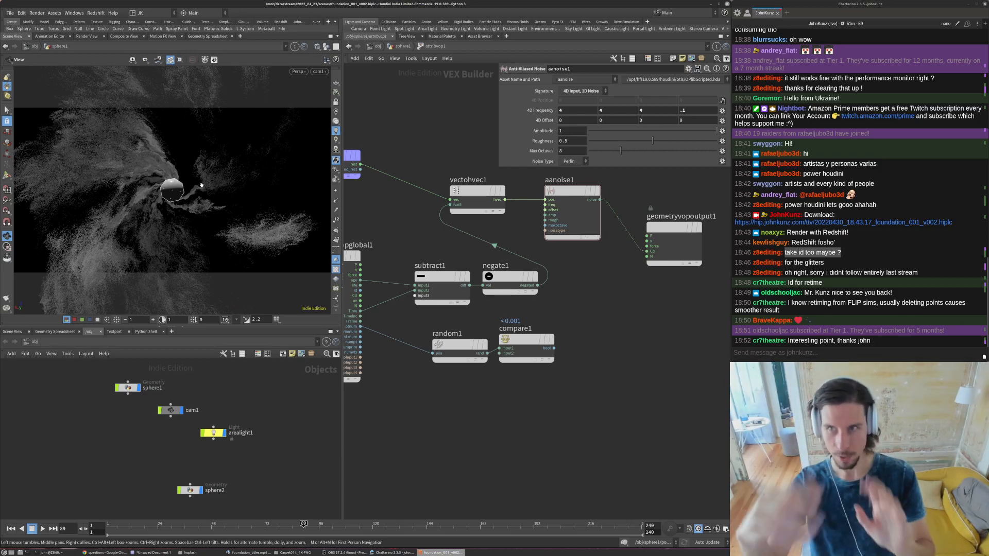
{"action": "left_click", "coordinate": [684, 109]}
{"action": "type", "text": "2"}
{"action": "key", "text": "Return"}
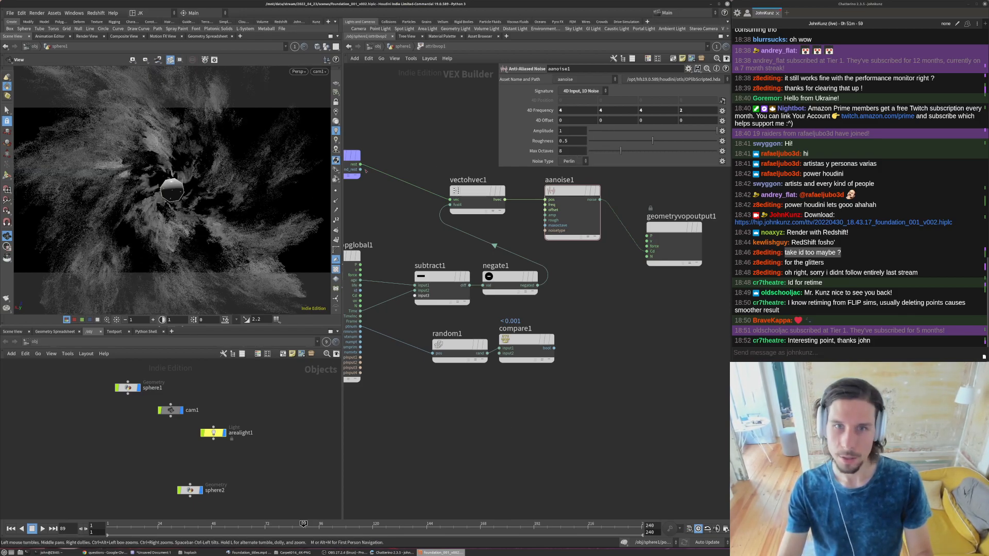
{"action": "scroll", "coordinate": [459, 312], "scroll_direction": "down", "scroll_amount": 2}
{"action": "left_click_drag", "start_coordinate": [170, 195], "coordinate": [158, 219]}
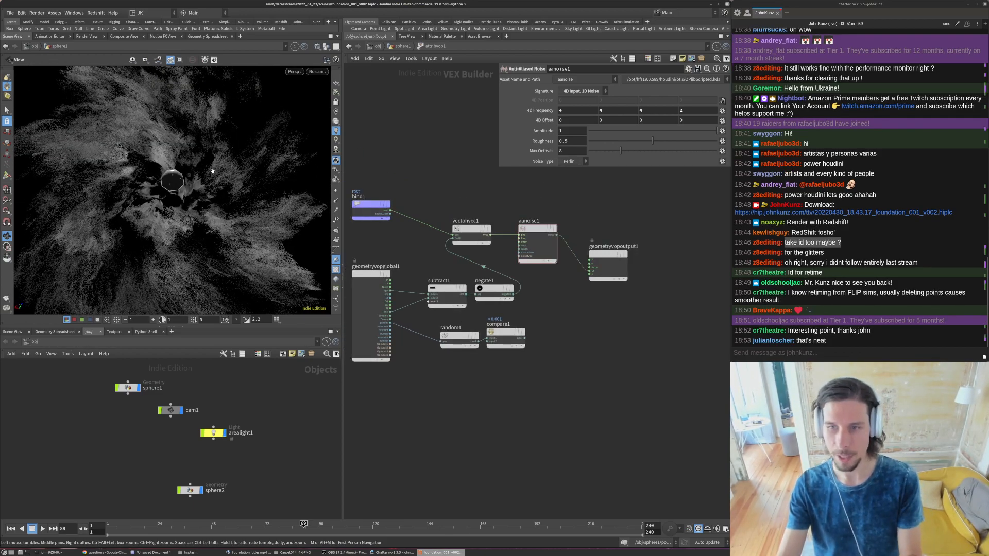
{"action": "key", "text": "["}
- Move geometryvopoutput1 farther away from aanoise1 to make room for another node
{"action": "middle_click_drag", "start_coordinate": [604, 299], "coordinate": [585, 341]}
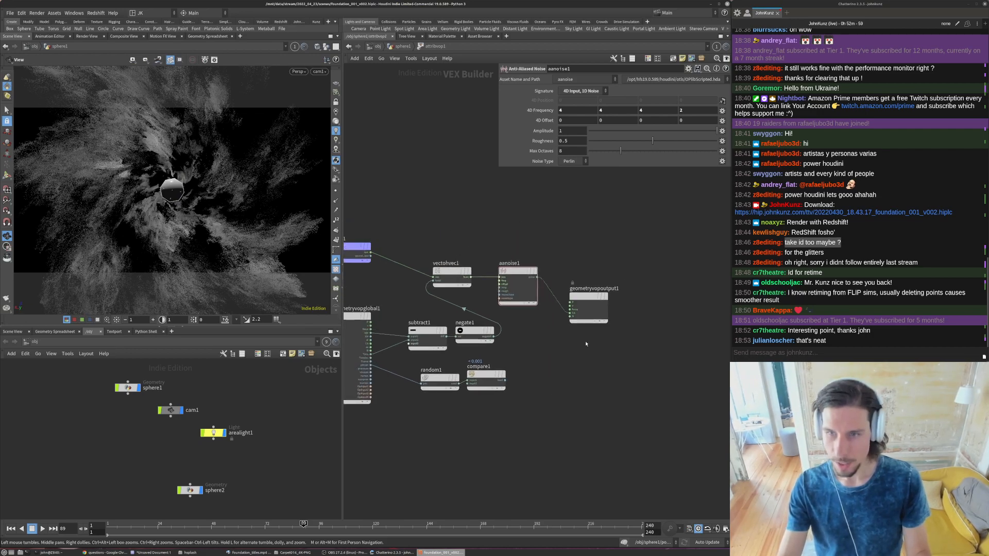
{"action": "left_click_drag", "start_coordinate": [588, 297], "coordinate": [643, 275]}
{"action": "middle_click_drag", "start_coordinate": [553, 367], "coordinate": [583, 352]}
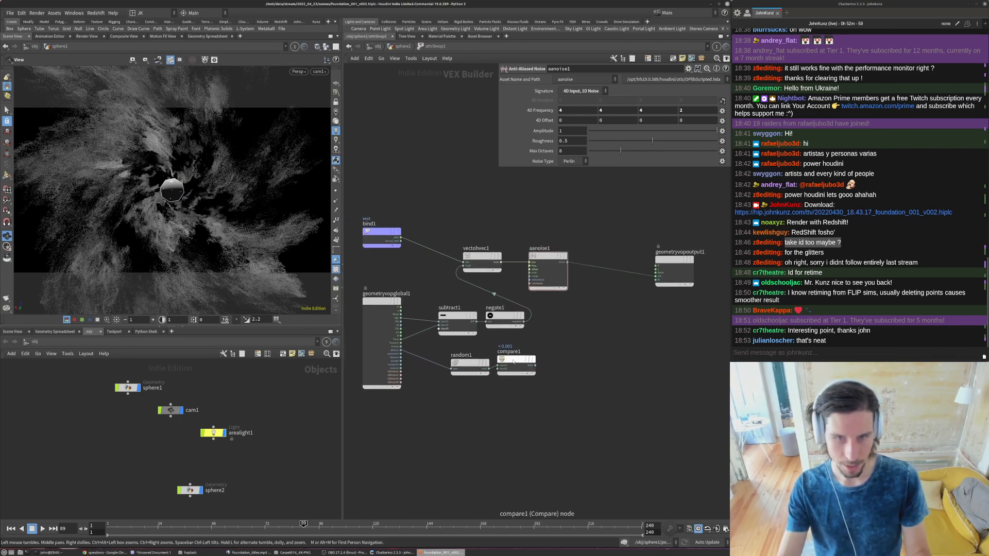
{"action": "key", "text": "Tab"}
{"action": "left_click", "coordinate": [565, 215]}
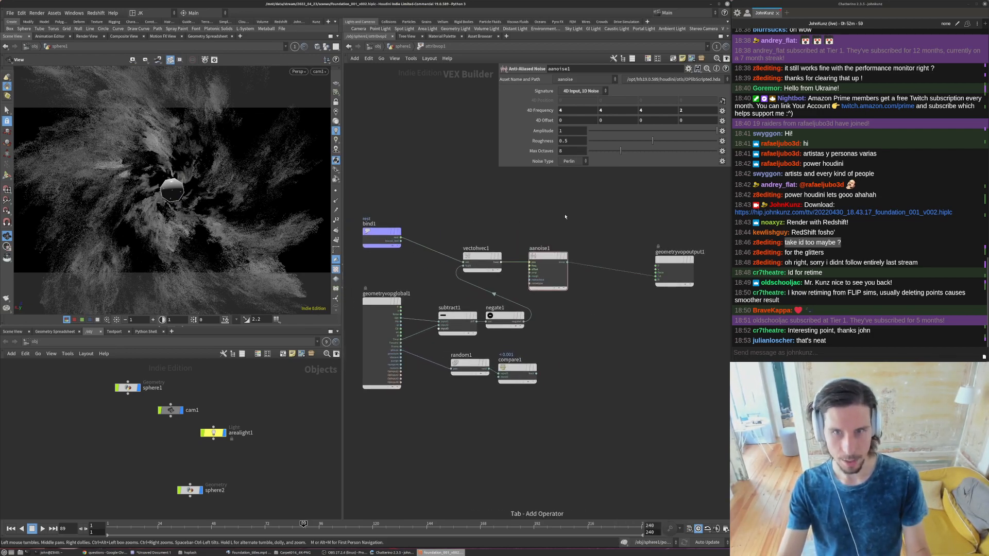
- Change aanoise1's signature to 4D Input, 3D Noise
{"action": "left_click", "coordinate": [551, 257]}
{"action": "left_click", "coordinate": [596, 90]}
{"action": "left_click", "coordinate": [582, 98]}
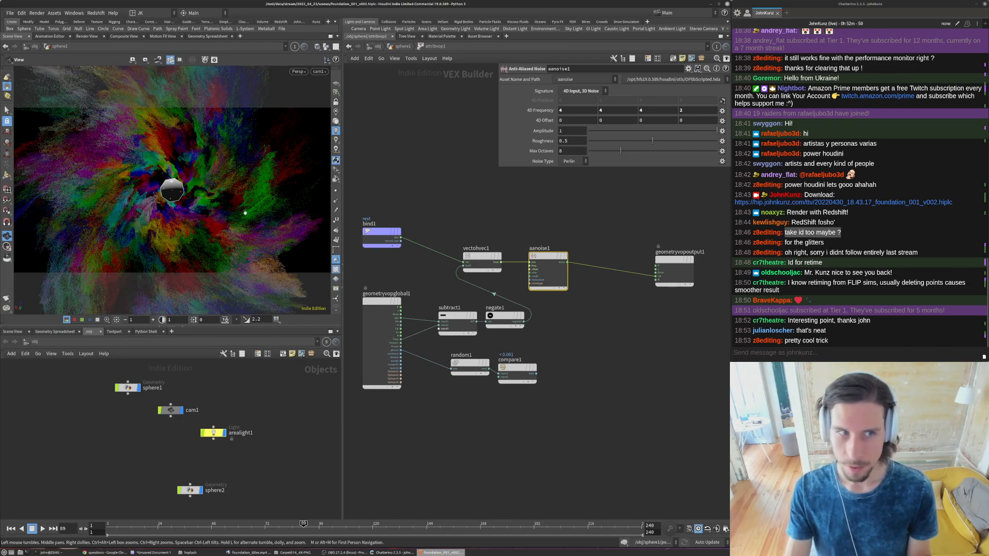
- Inspect individual color channels of the particles in the viewport and restore the full-color display
{"action": "left_click", "coordinate": [74, 319]}
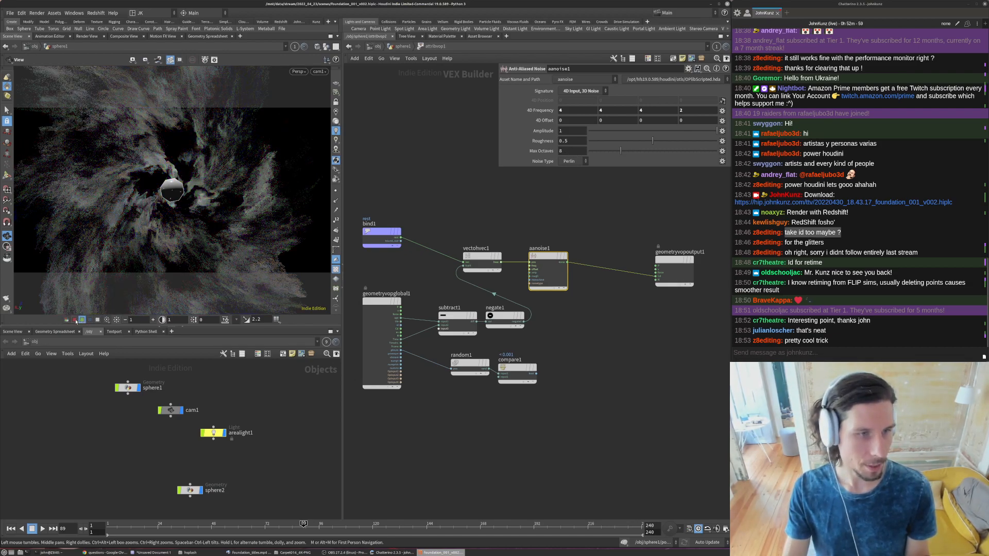
{"action": "left_click", "coordinate": [74, 320]}
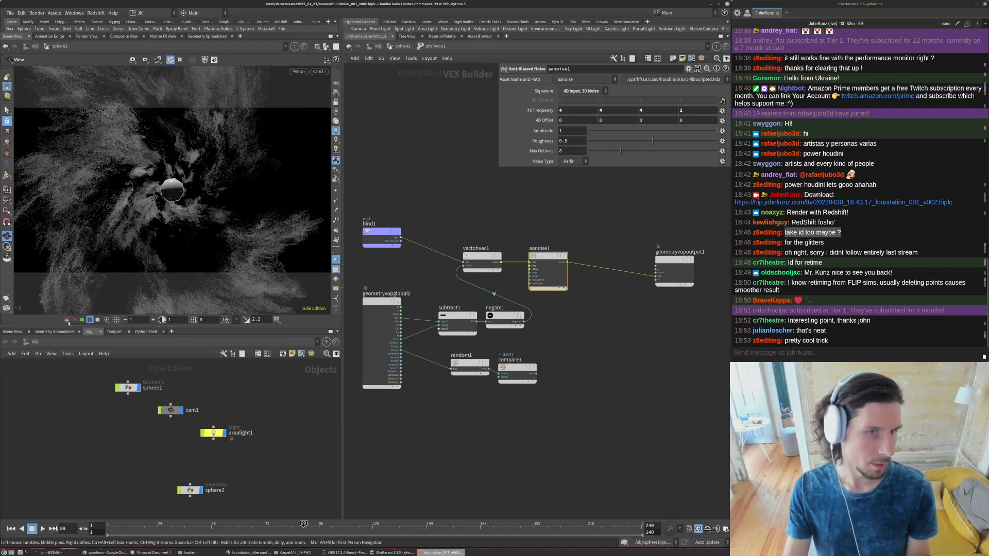
{"action": "left_click", "coordinate": [66, 319]}
- Add a Texture node between aanoise1's noise output and the Cd input of geometryvopoutput1
{"action": "key", "text": "Tab"}
{"action": "type", "text": "te"}
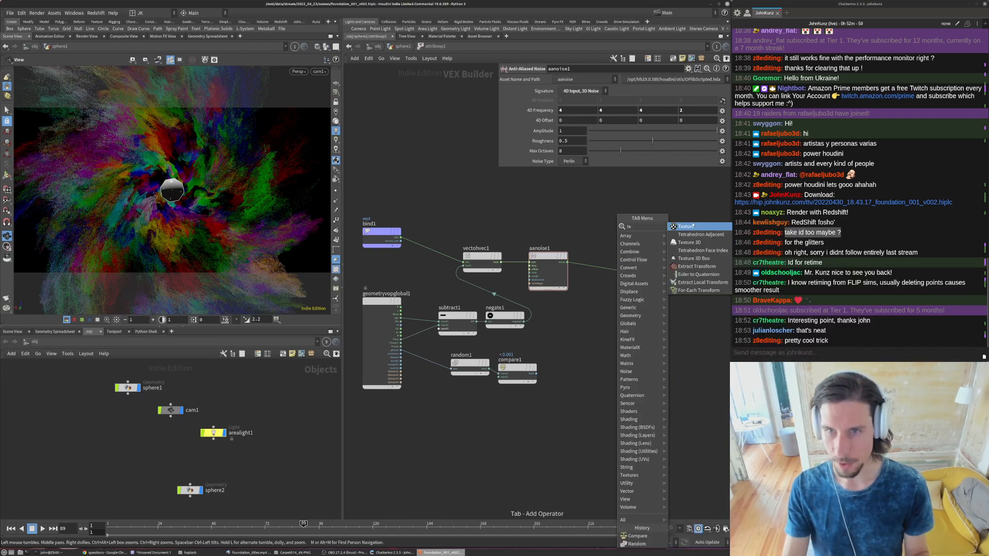
{"action": "left_click", "coordinate": [692, 226]}
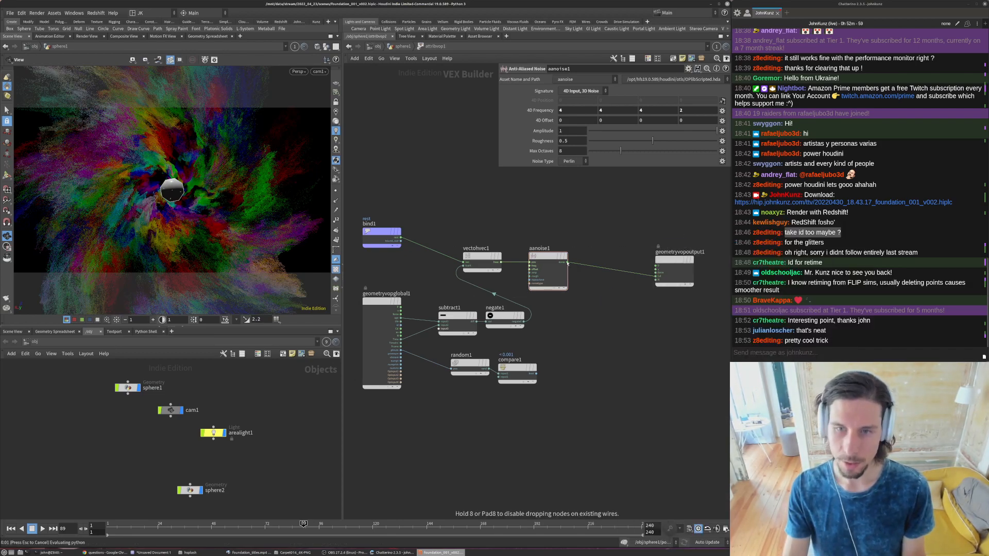
{"action": "left_click", "coordinate": [600, 303]}
{"action": "scroll", "coordinate": [574, 378], "scroll_direction": "up", "scroll_amount": 2}
{"action": "left_click_drag", "start_coordinate": [574, 378], "coordinate": [524, 307]}
{"action": "left_click_drag", "start_coordinate": [623, 376], "coordinate": [663, 332]}
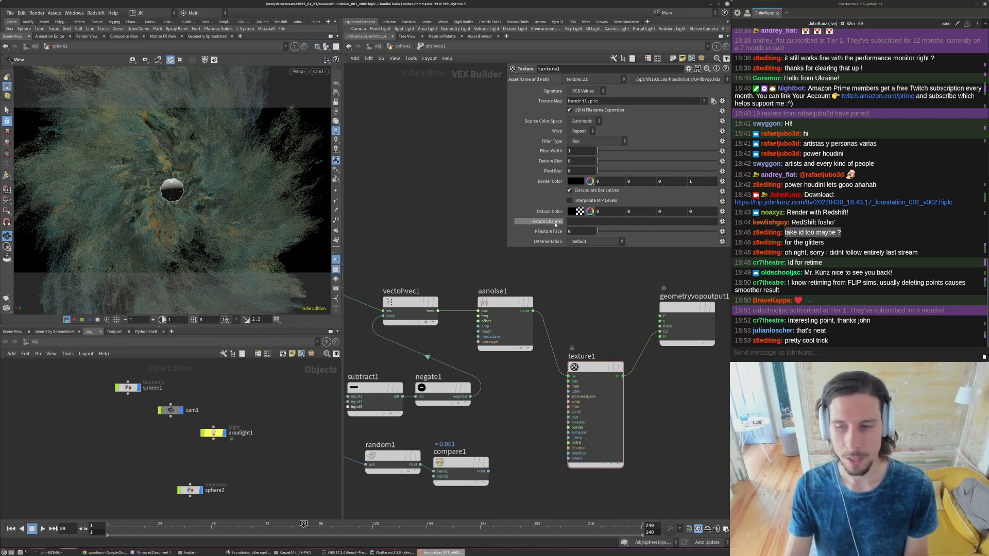
- Switch to Chrome and run a Google image search for "cosmic colors" in a new tab
{"action": "left_click", "coordinate": [105, 552]}
{"action": "key", "text": "ctrl+t"}
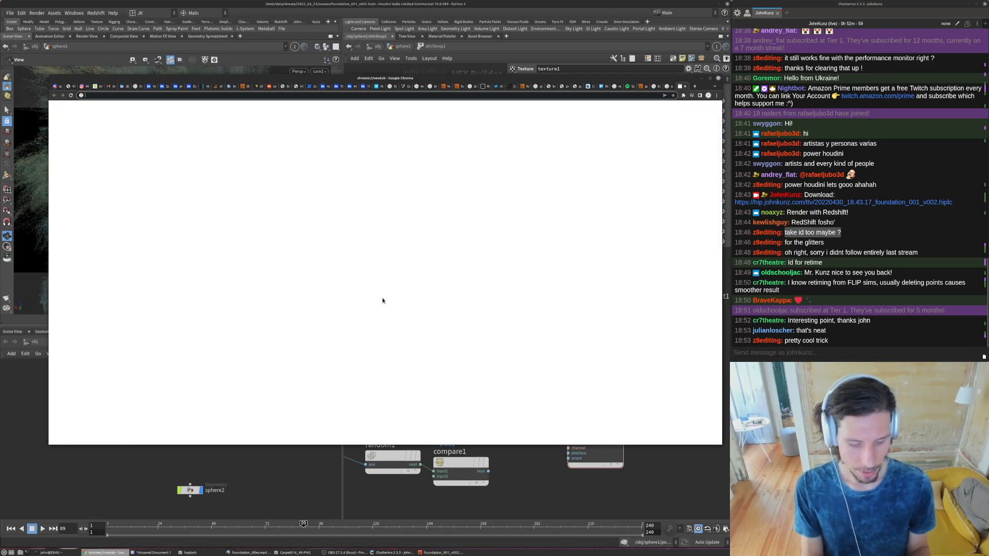
{"action": "type", "text": "cosmic colors"}
{"action": "key", "text": "Return"}
{"action": "left_click", "coordinate": [137, 183]}
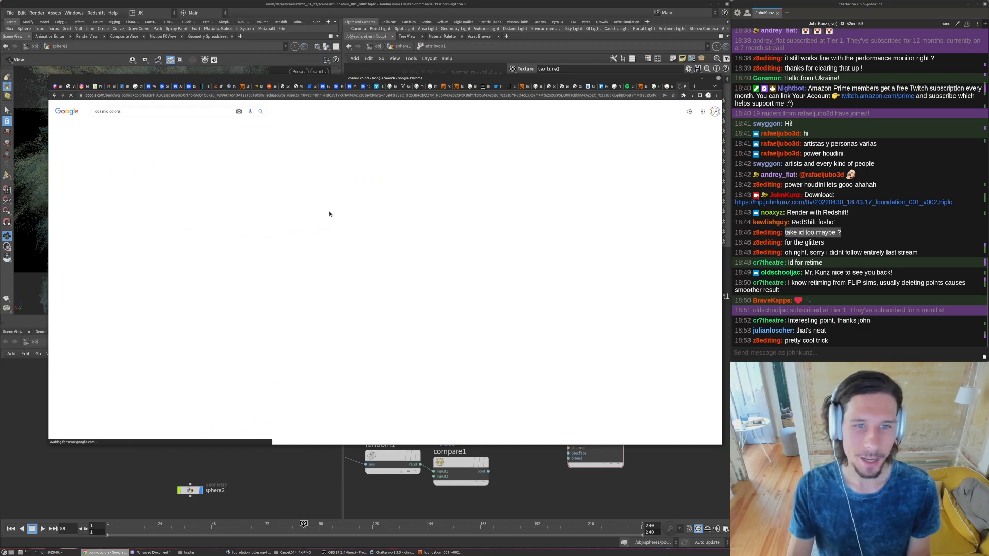
- Open the M42 Great Orion Nebula result and follow its related images to an IC 434 Horsehead Nebula picture
{"action": "left_click", "coordinate": [415, 242]}
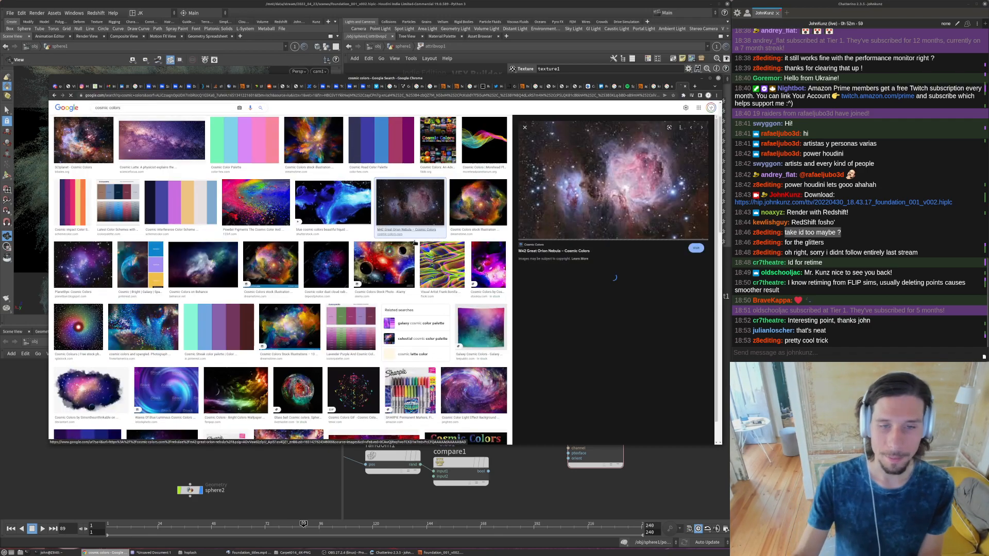
{"action": "left_click", "coordinate": [630, 302]}
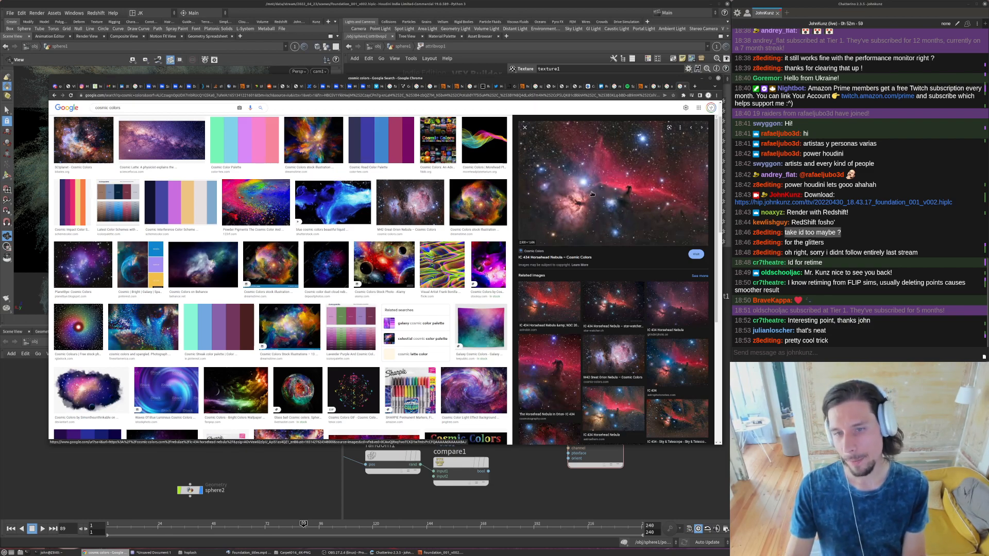
{"action": "scroll", "coordinate": [635, 371], "scroll_direction": "down", "scroll_amount": 2}
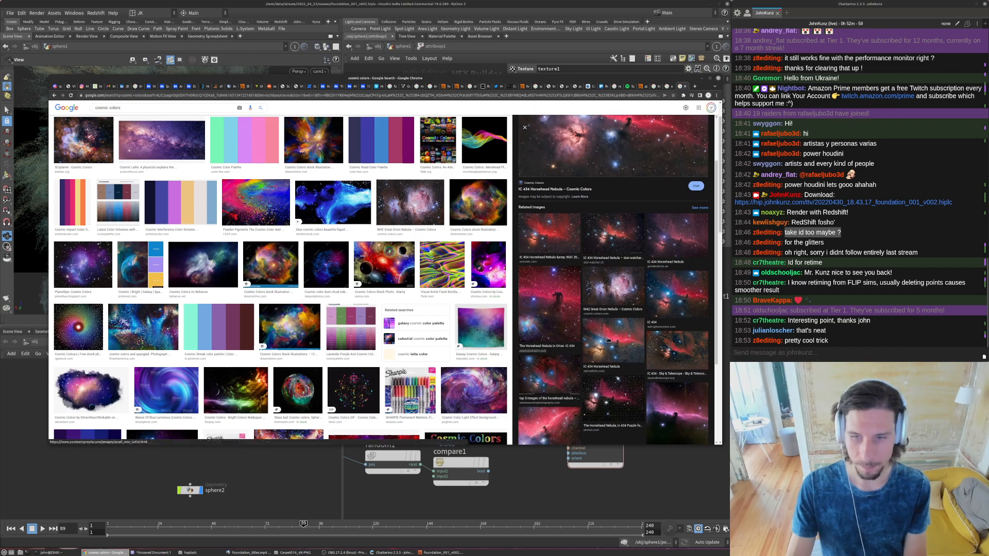
{"action": "left_click", "coordinate": [607, 339]}
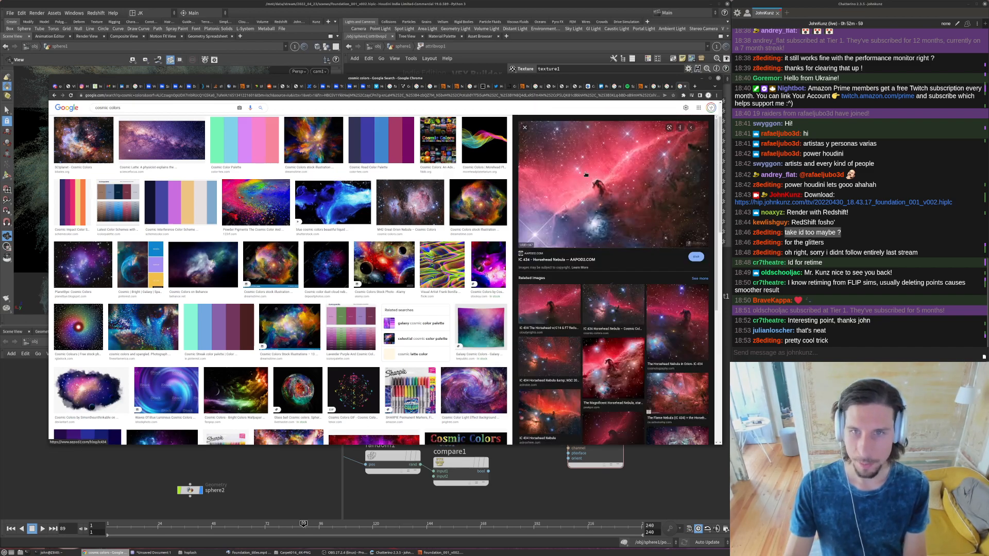
- Copy the Horsehead Nebula image's address and, back in Houdini, set it as texture1's Texture Map
{"action": "right_click", "coordinate": [606, 161]}
{"action": "left_click", "coordinate": [636, 223]}
{"action": "left_click", "coordinate": [550, 468]}
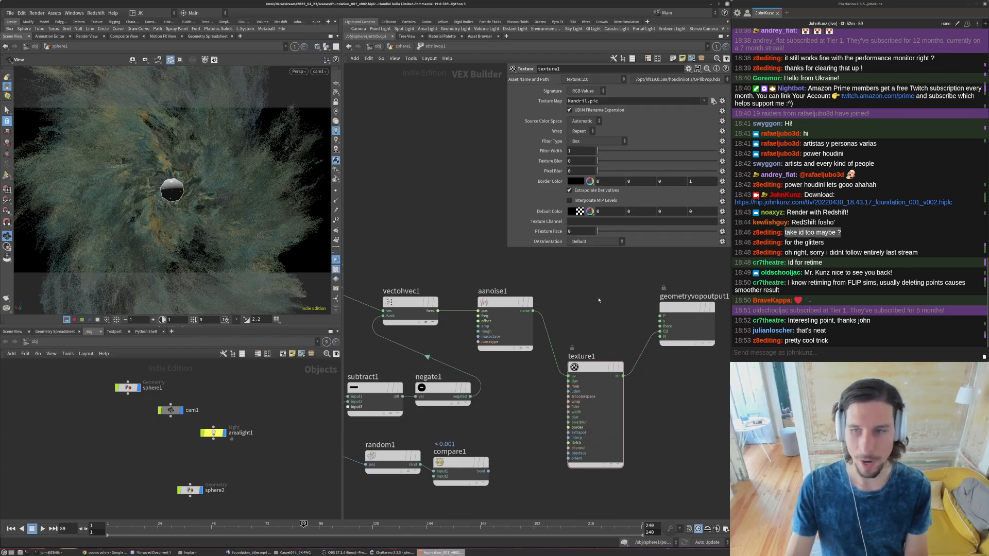
{"action": "double_click", "coordinate": [597, 101]}
{"action": "key", "text": "ctrl+v"}
{"action": "key", "text": "Return"}
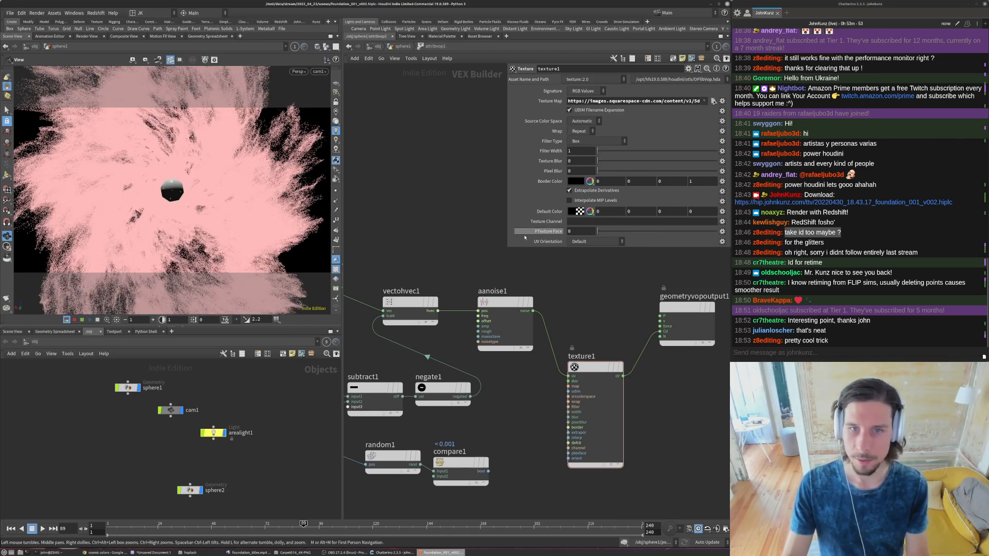
{"action": "left_click_drag", "start_coordinate": [508, 246], "coordinate": [359, 233]}
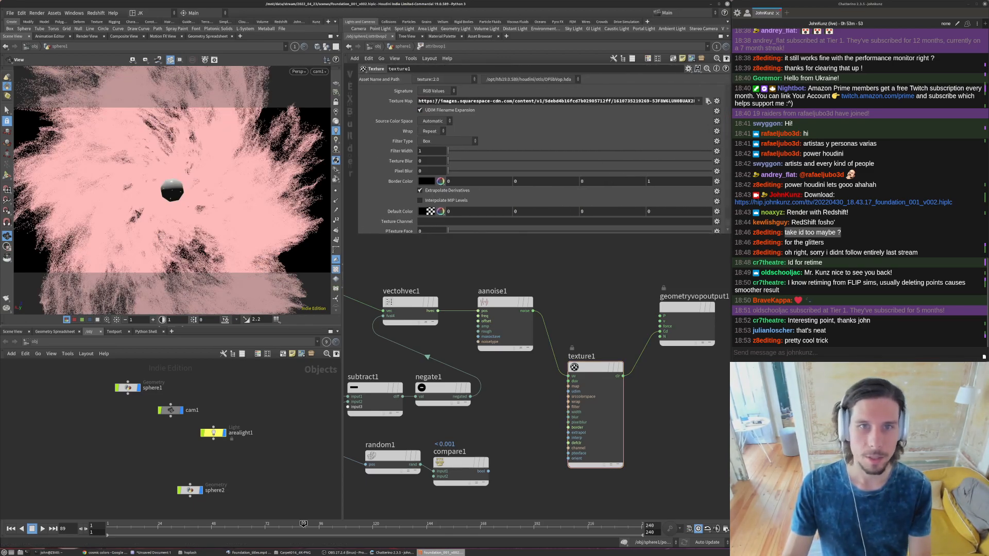
{"action": "left_click", "coordinate": [435, 101]}
{"action": "key", "text": "BackSpace"}
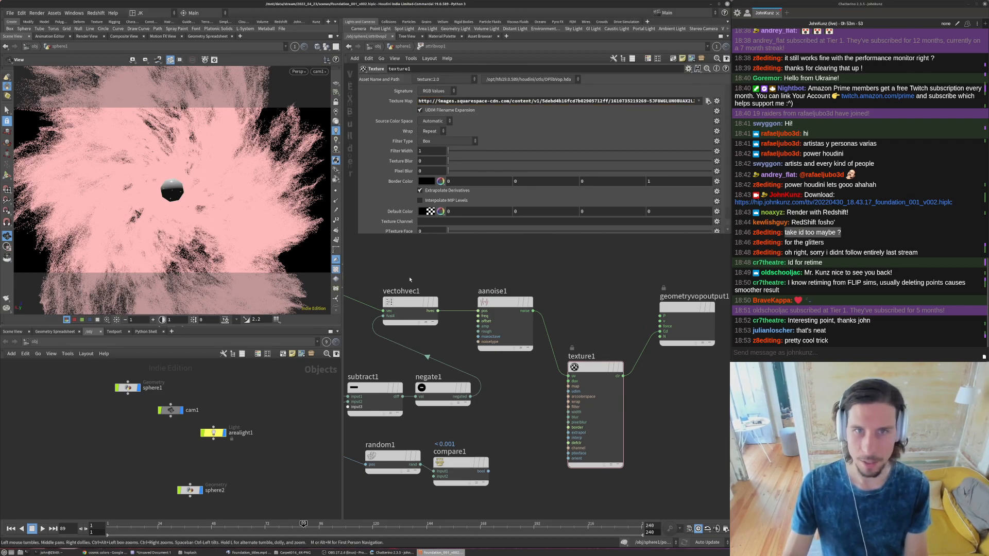
- Copy the Magnificent Horsehead Nebula wallpaper's image address from Chrome and set it as texture1's Texture Map in Houdini
{"action": "left_click", "coordinate": [103, 552]}
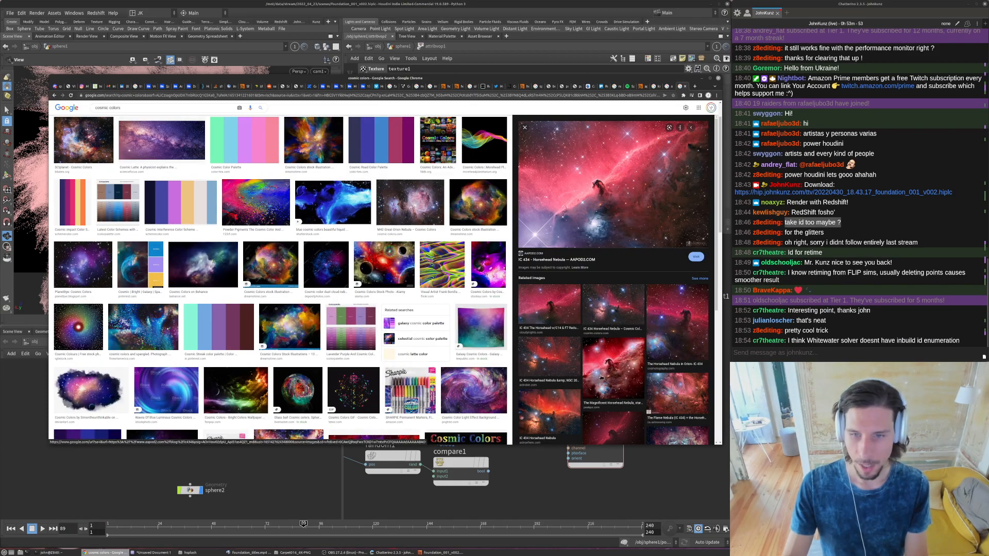
{"action": "right_click", "coordinate": [613, 202]}
{"action": "left_click", "coordinate": [636, 267]}
{"action": "left_click", "coordinate": [649, 469]}
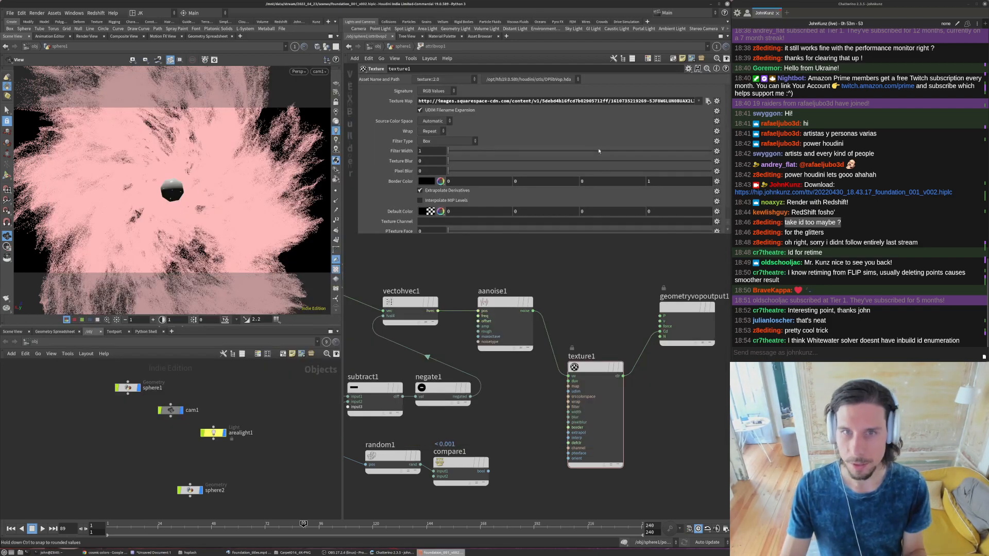
{"action": "triple_click", "coordinate": [597, 100]}
{"action": "key", "text": "ctrl+v"}
{"action": "key", "text": "Return"}
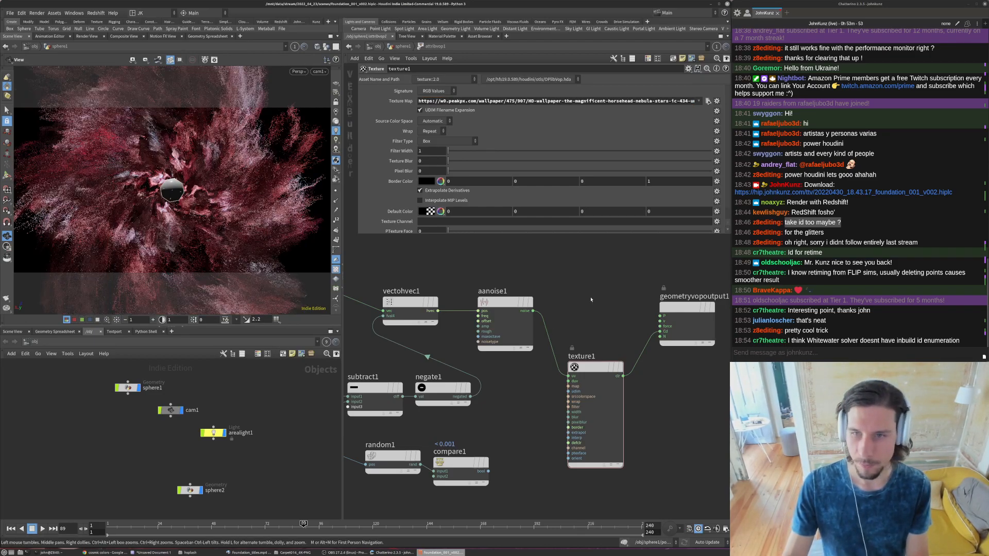
- Set aanoise1's Roughness to 0.35
{"action": "middle_click_drag", "start_coordinate": [591, 300], "coordinate": [625, 280]}
{"action": "left_click", "coordinate": [539, 309]}
{"action": "double_click", "coordinate": [425, 142]}
{"action": "type", "text": "0.35"}
{"action": "key", "text": "Return"}
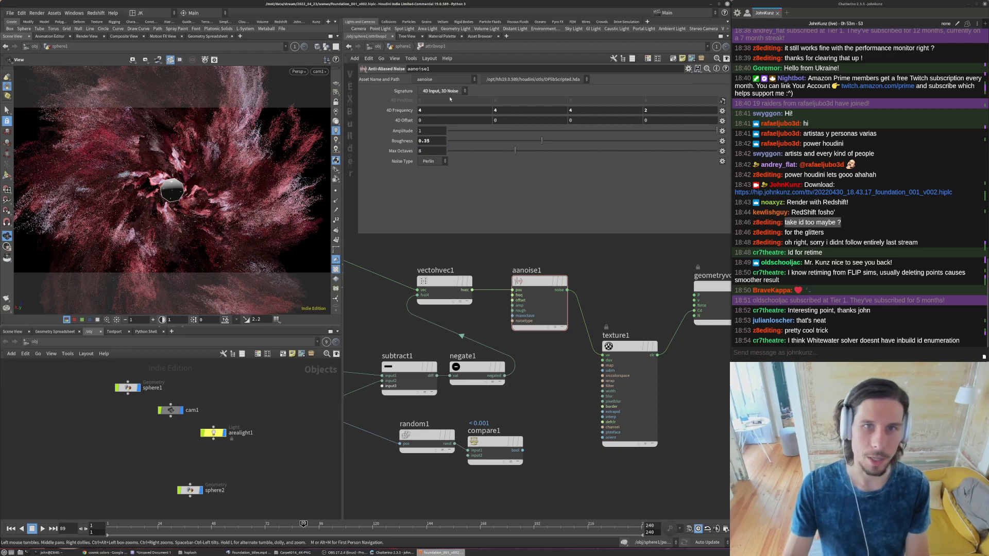
- Set the first three 4D Frequency components of aanoise1 to 2
{"action": "double_click", "coordinate": [445, 112]}
{"action": "type", "text": "2"}
{"action": "key", "text": "Tab"}
{"action": "type", "text": "2"}
{"action": "key", "text": "Tab"}
{"action": "type", "text": "2"}
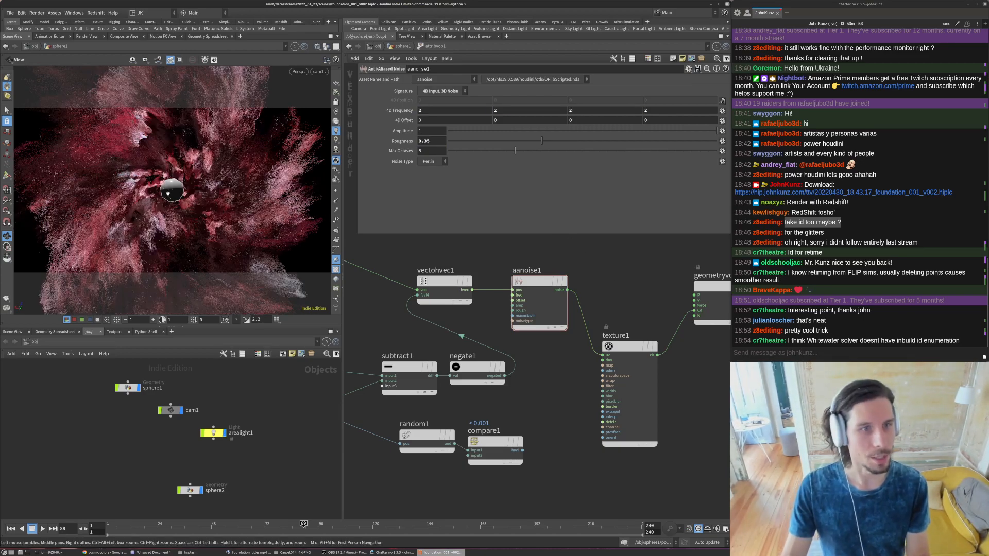
- Set the first 4D Offset component of aanoise1 to 42.21
{"action": "double_click", "coordinate": [465, 121]}
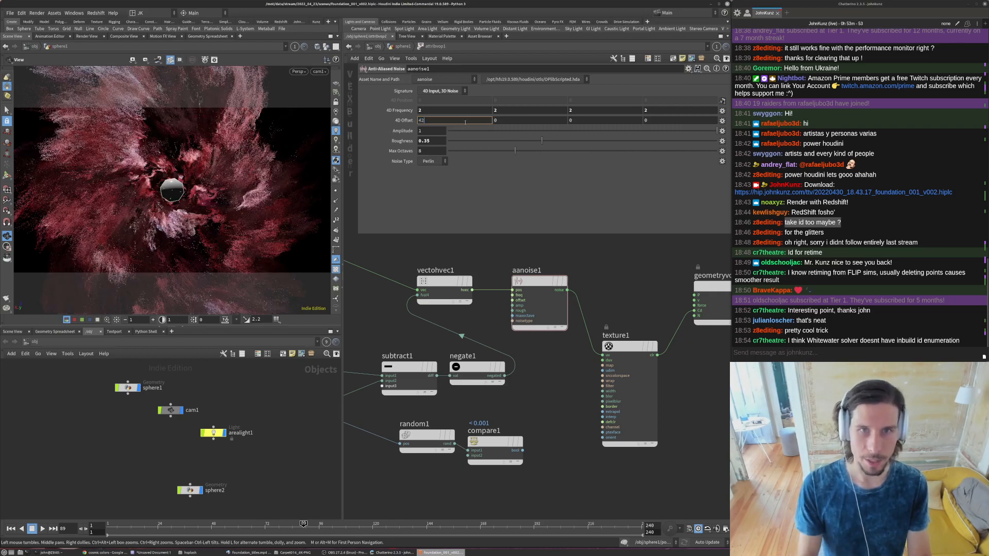
{"action": "type", "text": "42.21"}
{"action": "key", "text": "Return"}
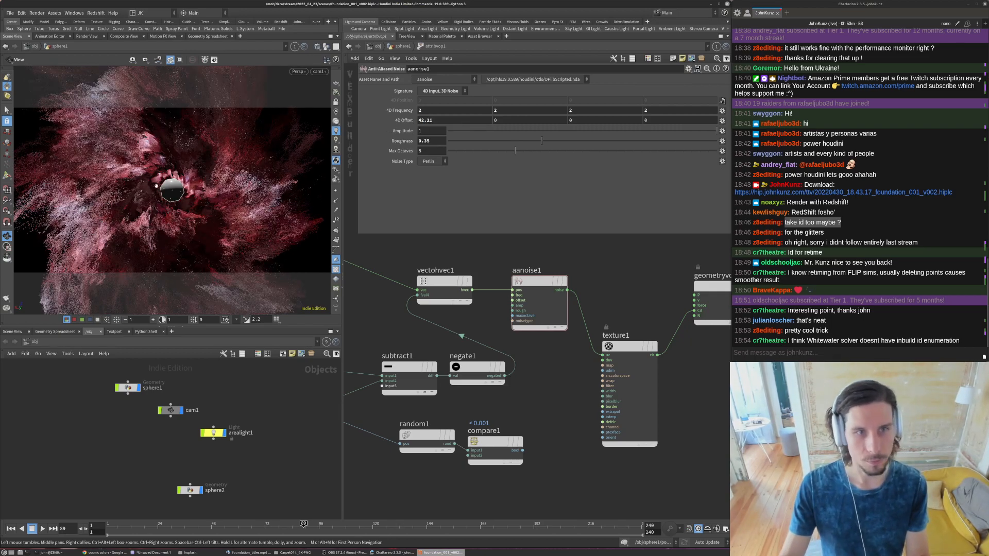
- Connect aanoise1's noise output directly to the Cd input of geometryvopoutput1, bypassing texture1
{"action": "scroll", "coordinate": [174, 226], "scroll_direction": "down", "scroll_amount": 6}
{"action": "mouse_move", "coordinate": [174, 226]}
{"action": "left_mouse_down"}
{"action": "mouse_move", "coordinate": [242, 136]}
{"action": "mouse_move", "coordinate": [192, 111]}
{"action": "mouse_move", "coordinate": [168, 223]}
{"action": "left_mouse_up"}
{"action": "scroll", "coordinate": [190, 126], "scroll_direction": "up", "scroll_amount": 8}
{"action": "key", "text": "bracketleft"}
{"action": "middle_click_drag", "start_coordinate": [619, 325], "coordinate": [585, 325]}
{"action": "scroll", "coordinate": [585, 326], "scroll_direction": "down", "scroll_amount": 2}
{"action": "left_click", "coordinate": [587, 340]}
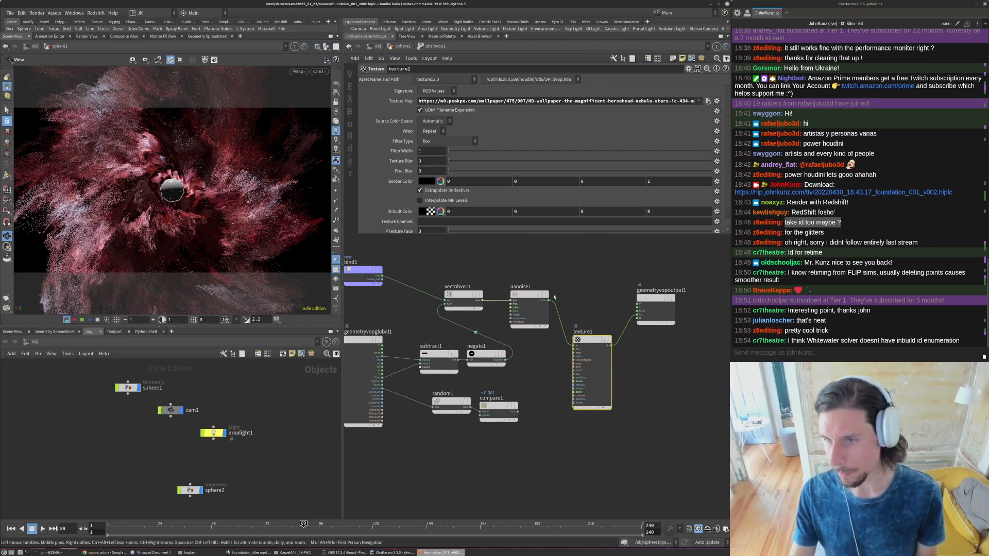
{"action": "mouse_move", "coordinate": [564, 274]}
{"action": "middle_mouse_down"}
{"action": "mouse_move", "coordinate": [556, 307]}
{"action": "mouse_move", "coordinate": [567, 287]}
{"action": "middle_mouse_up"}
{"action": "left_click", "coordinate": [597, 286]}
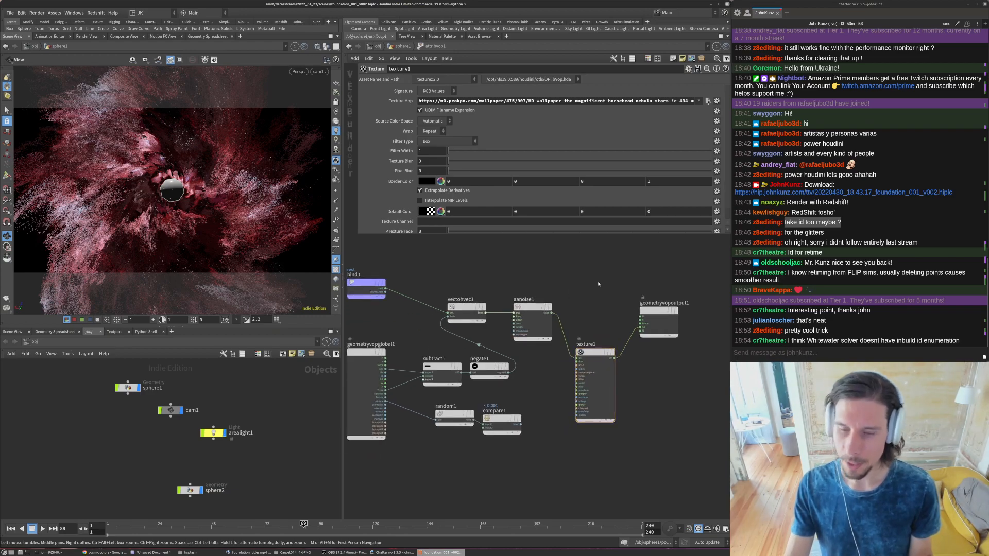
{"action": "scroll", "coordinate": [630, 324], "scroll_direction": "up", "scroll_amount": 4}
{"action": "left_click", "coordinate": [641, 327]}
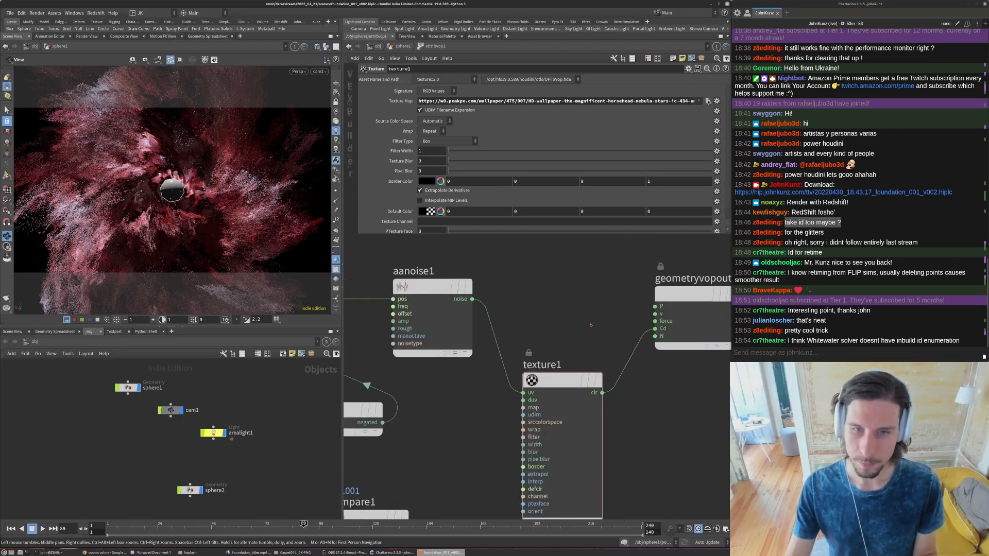
{"action": "left_click", "coordinate": [465, 312]}
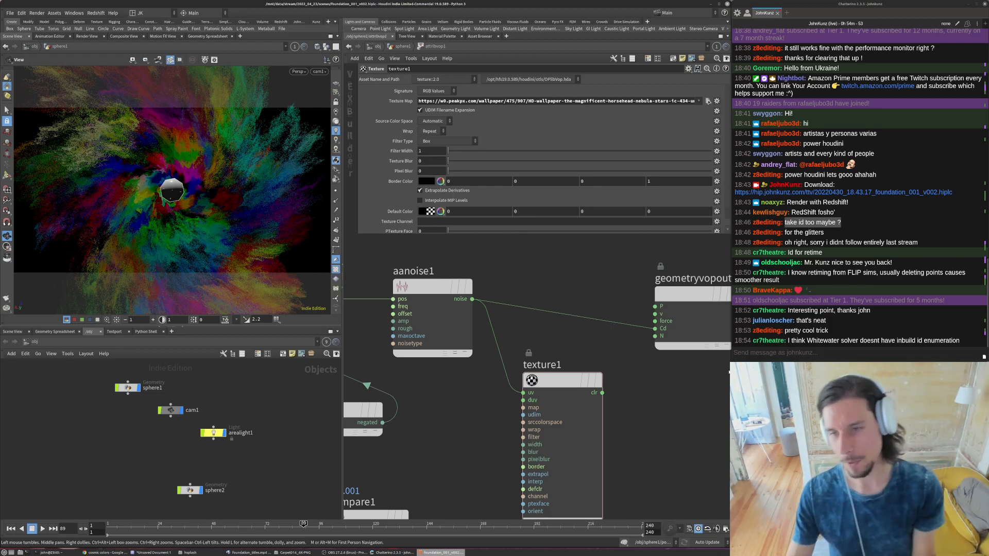
- Add a Ramp Parameter node above texture1 and feed aanoise1's noise output into its input
{"action": "scroll", "coordinate": [619, 374], "scroll_direction": "down", "scroll_amount": 3}
{"action": "scroll", "coordinate": [634, 304], "scroll_direction": "up", "scroll_amount": 2}
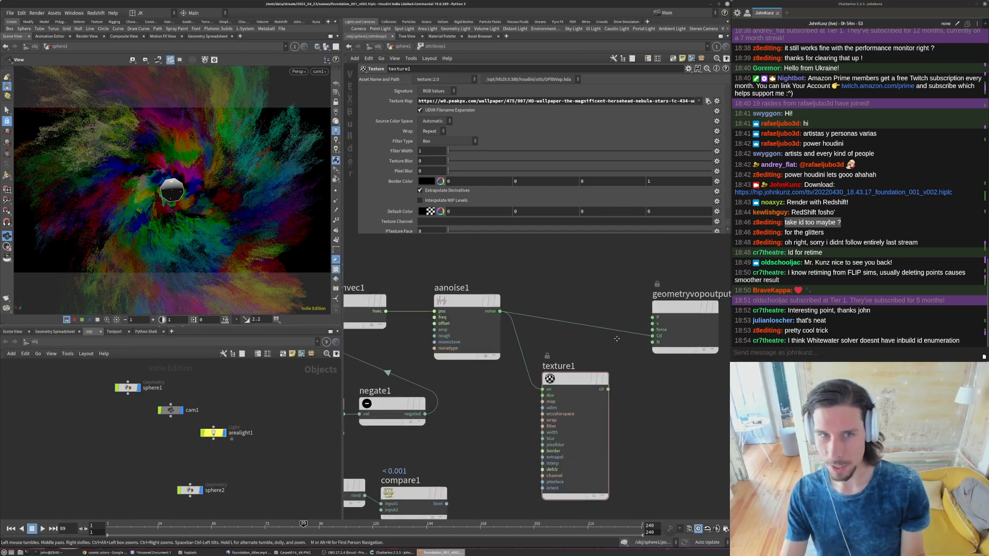
{"action": "middle_click_drag", "start_coordinate": [621, 311], "coordinate": [617, 348]}
{"action": "mouse_move", "coordinate": [676, 355]}
{"action": "left_mouse_down"}
{"action": "mouse_move", "coordinate": [667, 340]}
{"action": "mouse_move", "coordinate": [672, 350]}
{"action": "left_mouse_up"}
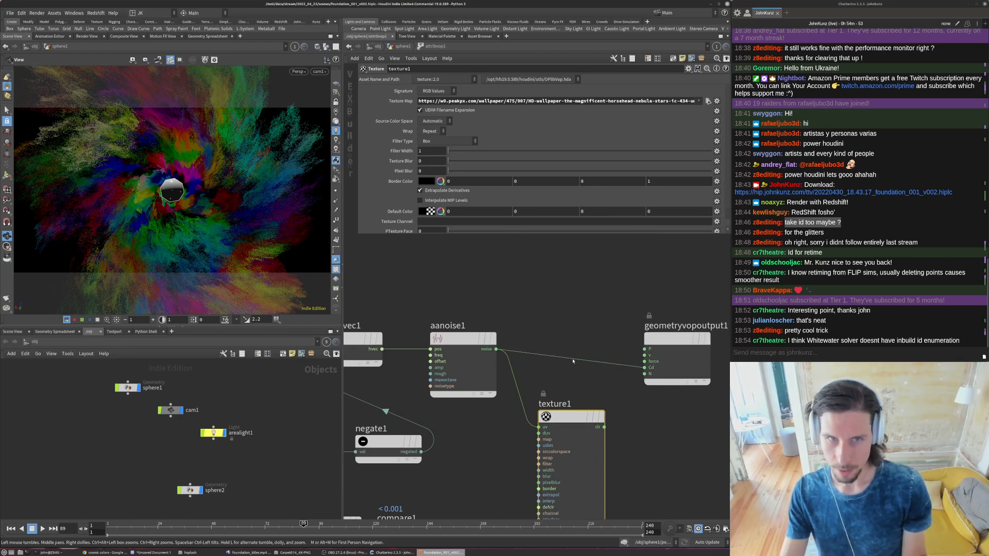
{"action": "key", "text": "Tab"}
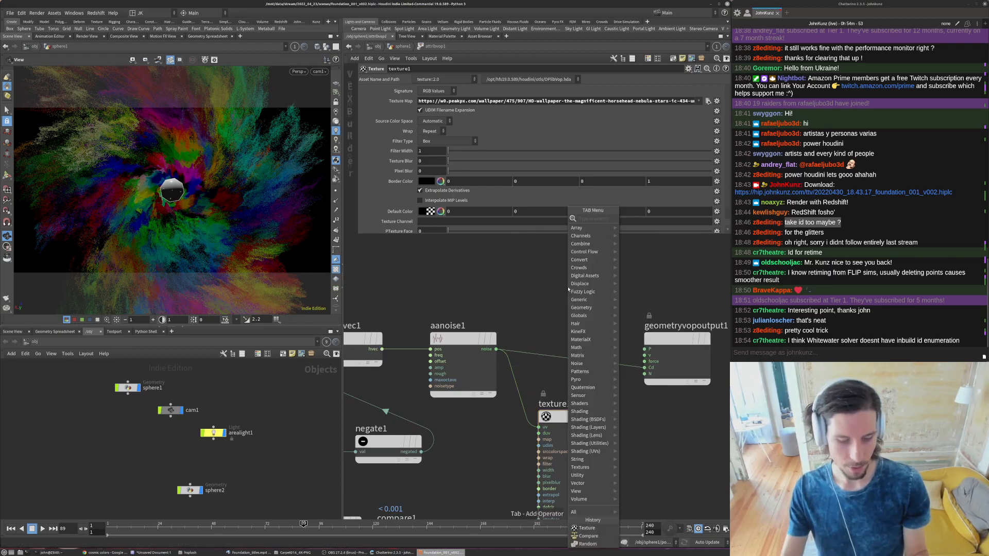
{"action": "type", "text": "ramp"}
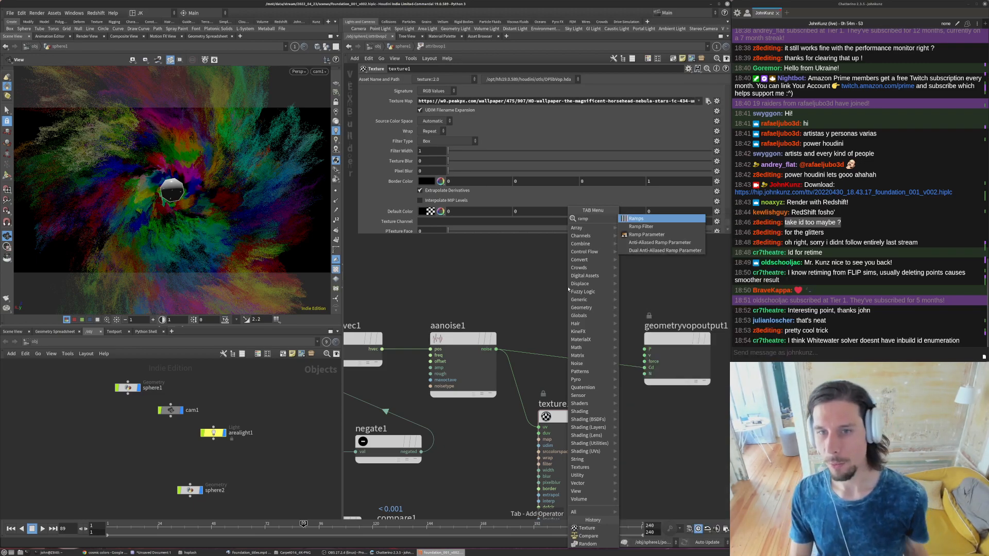
{"action": "key", "text": "Down"}
{"action": "key", "text": "Down"}
{"action": "key", "text": "Return"}
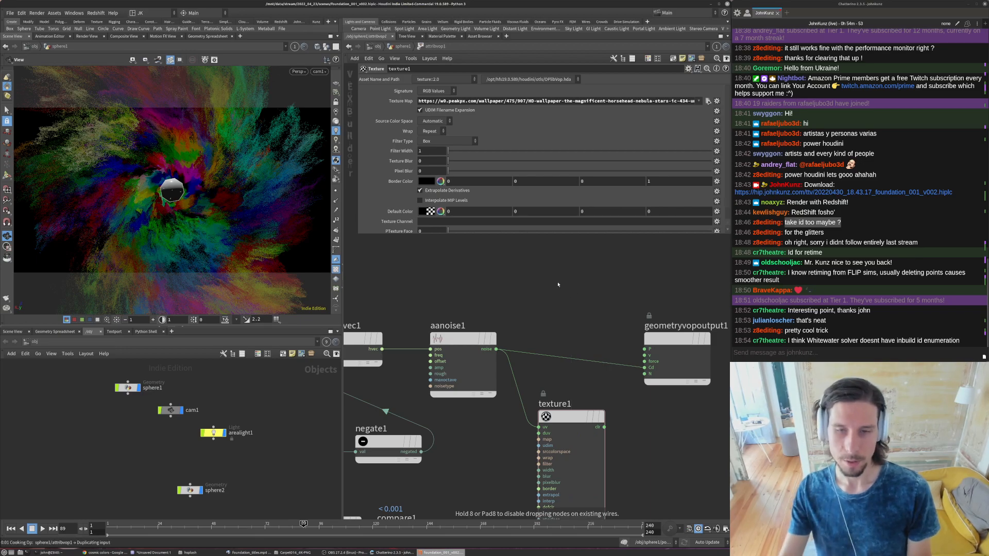
{"action": "left_click", "coordinate": [558, 284]}
{"action": "left_click", "coordinate": [539, 297]}
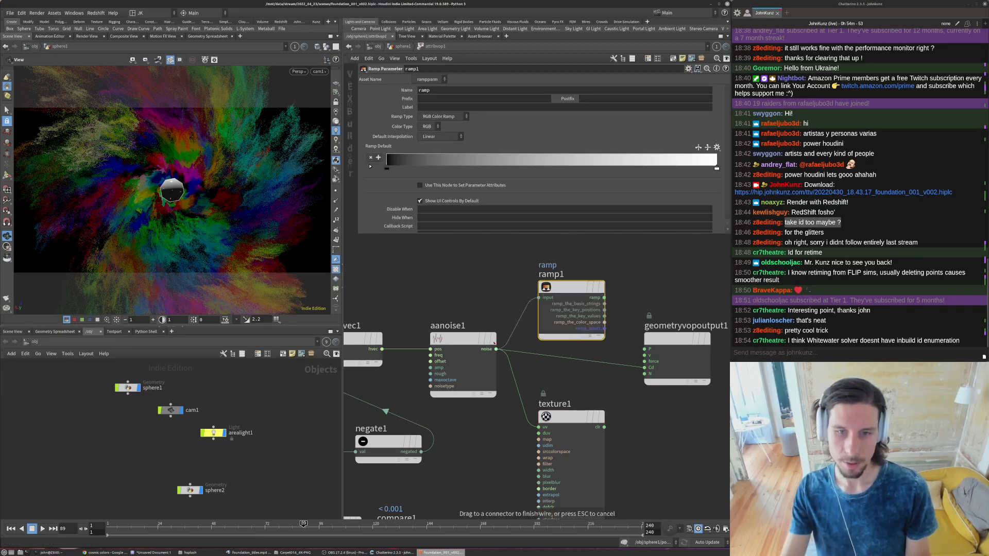
- Insert a Fit Range node between aanoise1's noise output and ramp1's input
{"action": "left_click", "coordinate": [462, 338]}
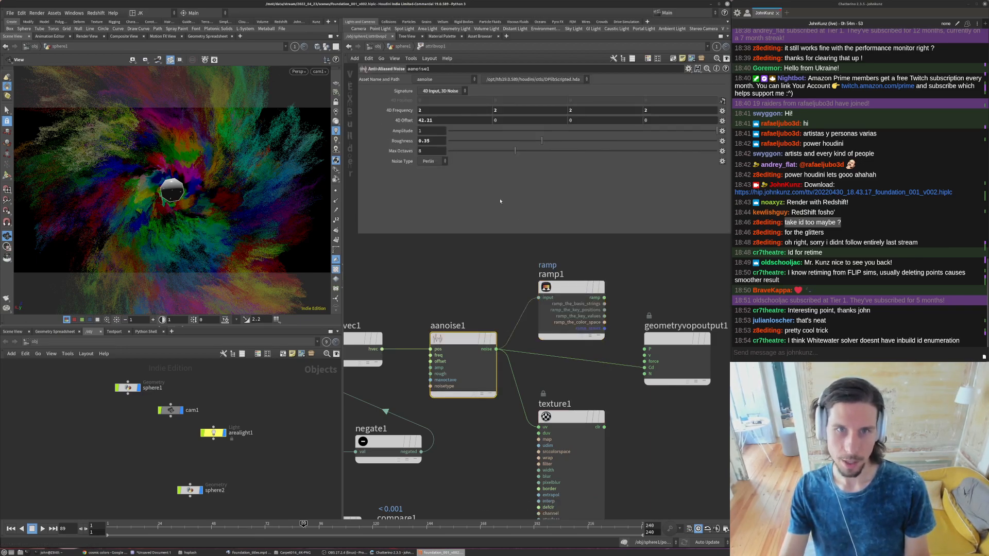
{"action": "key", "text": "Tab"}
{"action": "type", "text": "a"}
{"action": "key", "text": "BackSpace"}
{"action": "key", "text": "Escape"}
{"action": "key", "text": "Tab"}
{"action": "type", "text": "fit"}
{"action": "key", "text": "Return"}
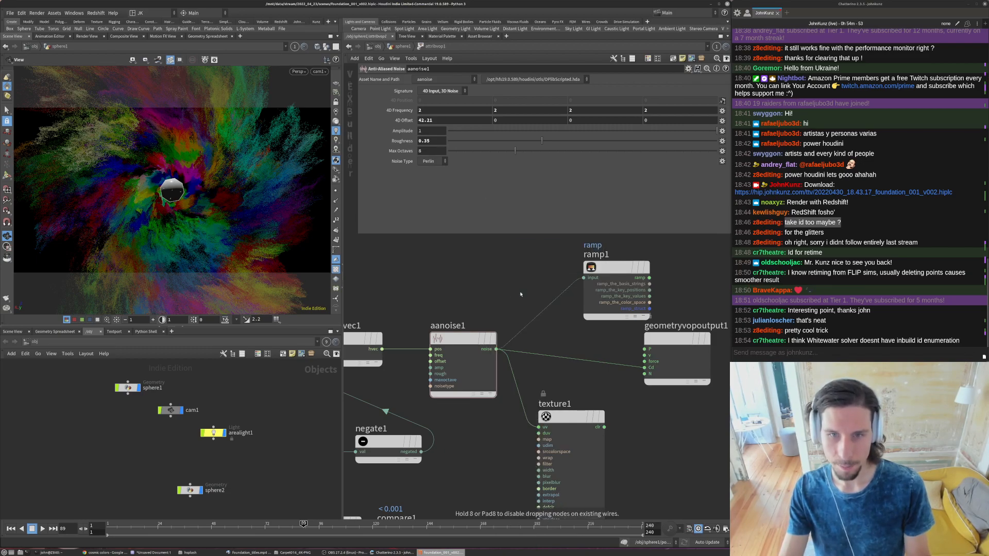
{"action": "left_click", "coordinate": [517, 297]}
{"action": "left_click_drag", "start_coordinate": [517, 297], "coordinate": [545, 307]}
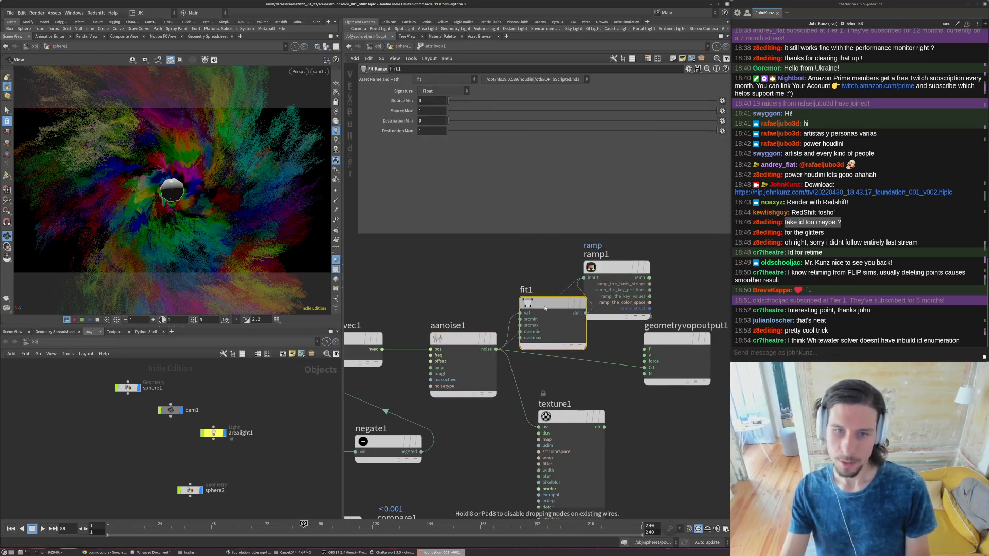
- Change aanoise1's signature to 4D Input, 1D Noise and route ramp1's output into Cd of geometryvopoutput1
{"action": "left_click", "coordinate": [457, 338]}
{"action": "left_click", "coordinate": [441, 91]}
{"action": "left_click", "coordinate": [439, 99]}
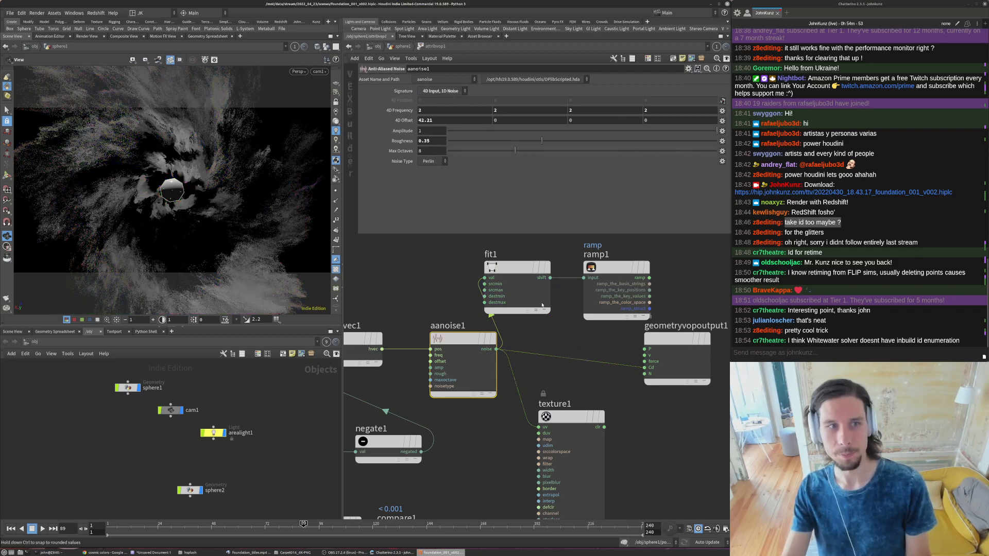
{"action": "scroll", "coordinate": [545, 340], "scroll_direction": "down", "scroll_amount": 2}
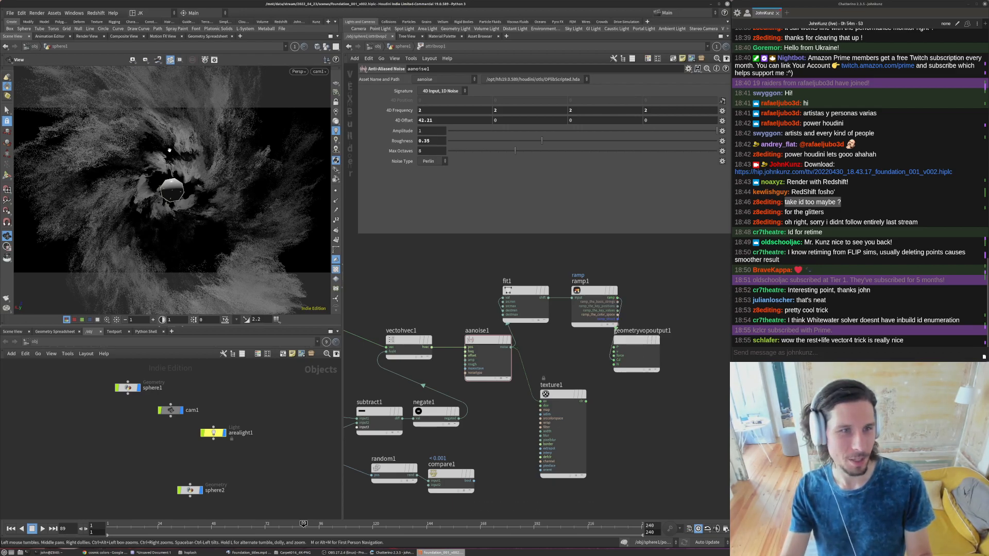
- Set fit1's Source Min to -0.45 and Source Max to 0.45
{"action": "left_click", "coordinate": [525, 296]}
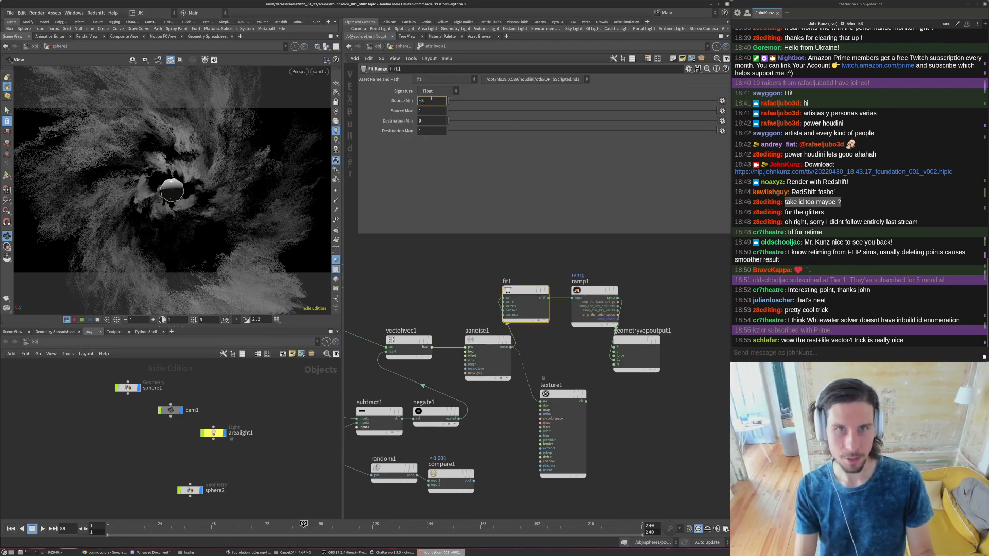
{"action": "key", "text": "Tab"}
{"action": "type", "text": "0.45"}
{"action": "key", "text": "Return"}
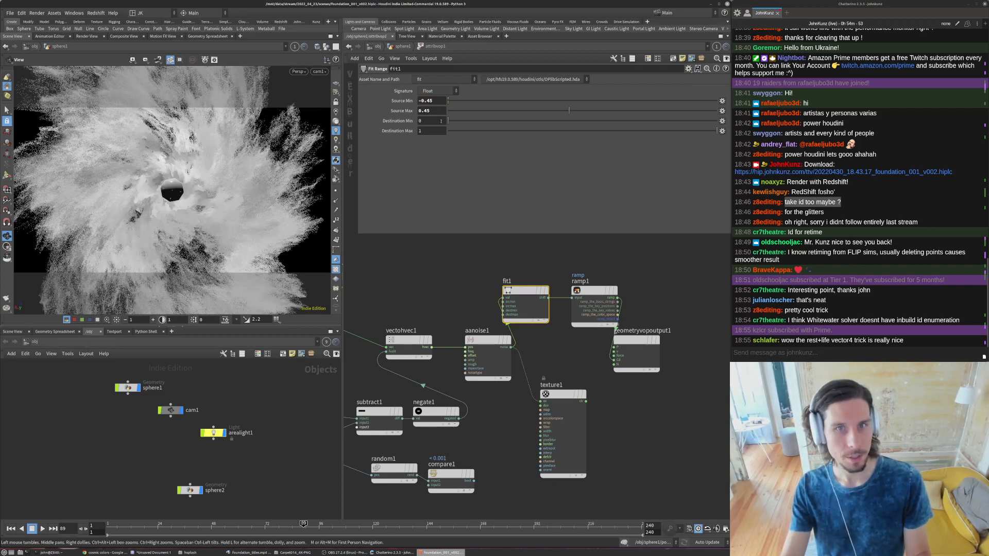
- Try the Twilight and Infra-Red presets on attribvop1's color ramp, settling on the Inferno preset
{"action": "left_click_drag", "start_coordinate": [574, 379], "coordinate": [574, 380]}
{"action": "middle_click_drag", "start_coordinate": [661, 276], "coordinate": [643, 321]}
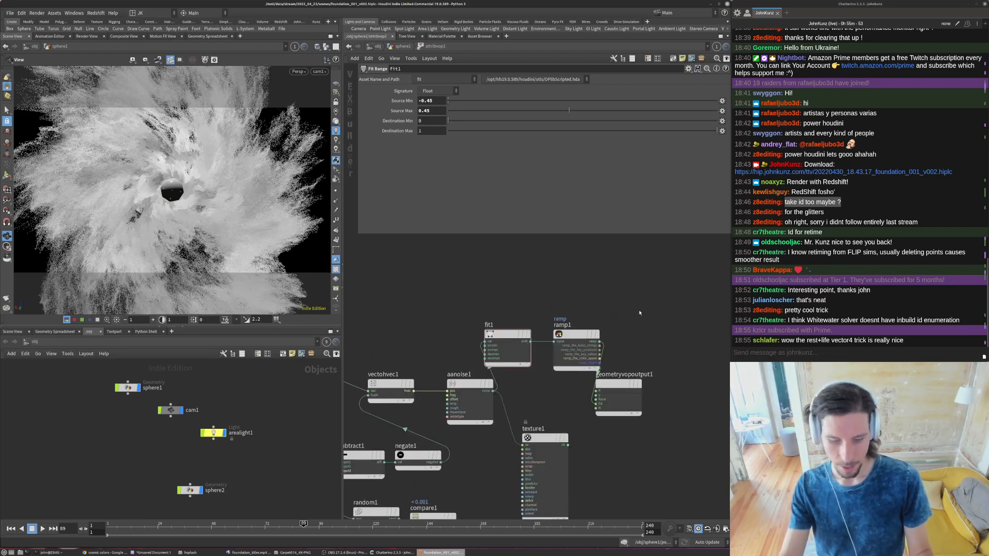
{"action": "key", "text": "u"}
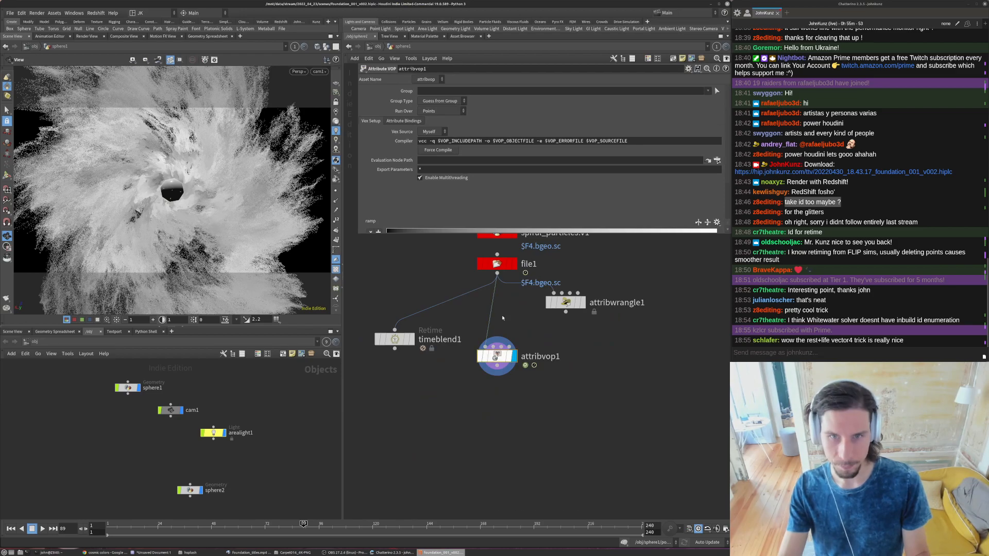
{"action": "scroll", "coordinate": [716, 170], "scroll_direction": "down", "scroll_amount": 3}
{"action": "left_click", "coordinate": [717, 169]}
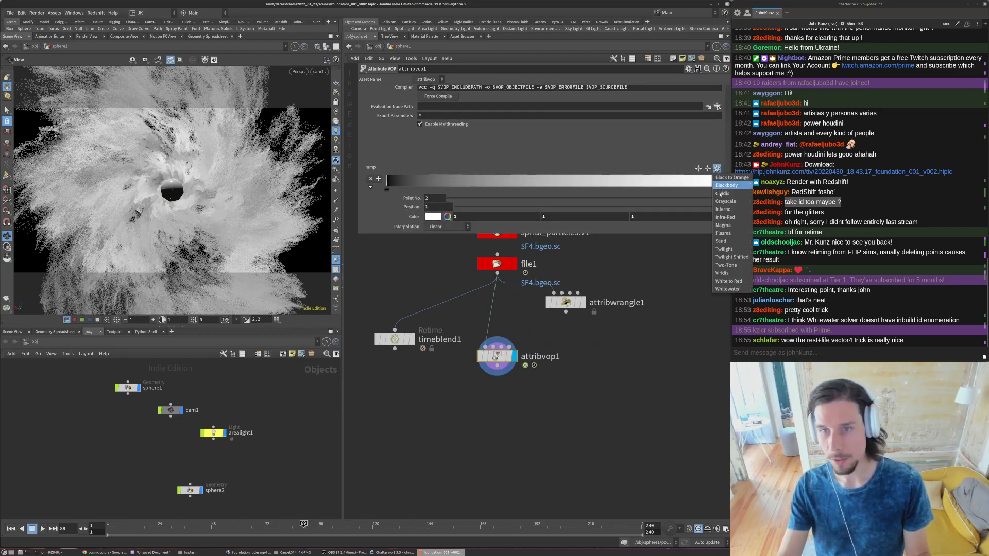
{"action": "left_click", "coordinate": [732, 251]}
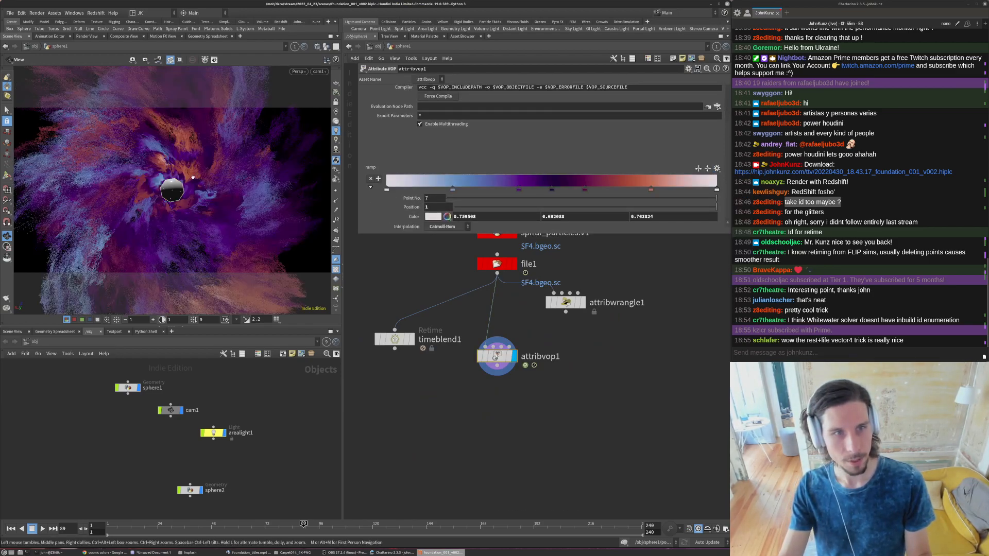
{"action": "left_click", "coordinate": [716, 169]}
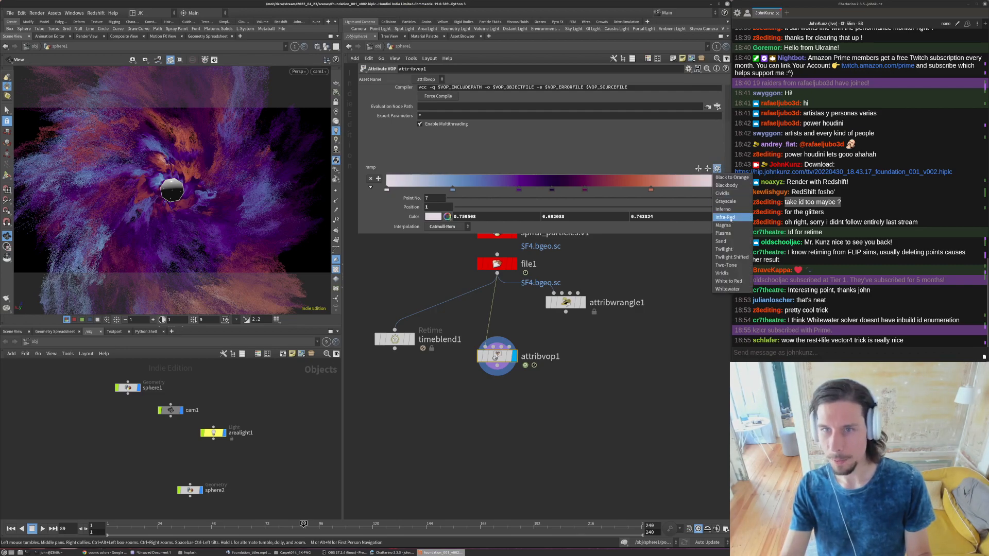
{"action": "left_click", "coordinate": [724, 216]}
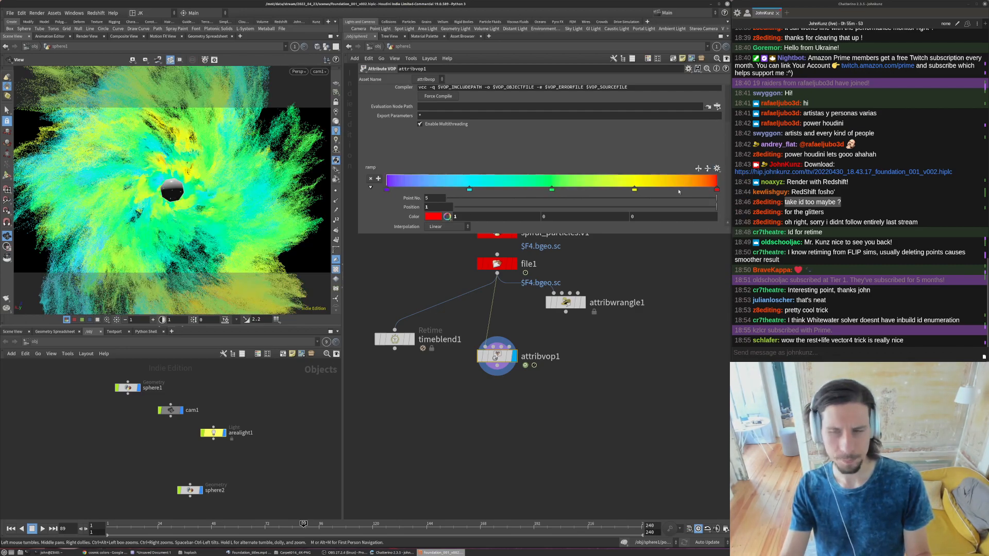
{"action": "left_click", "coordinate": [717, 169]}
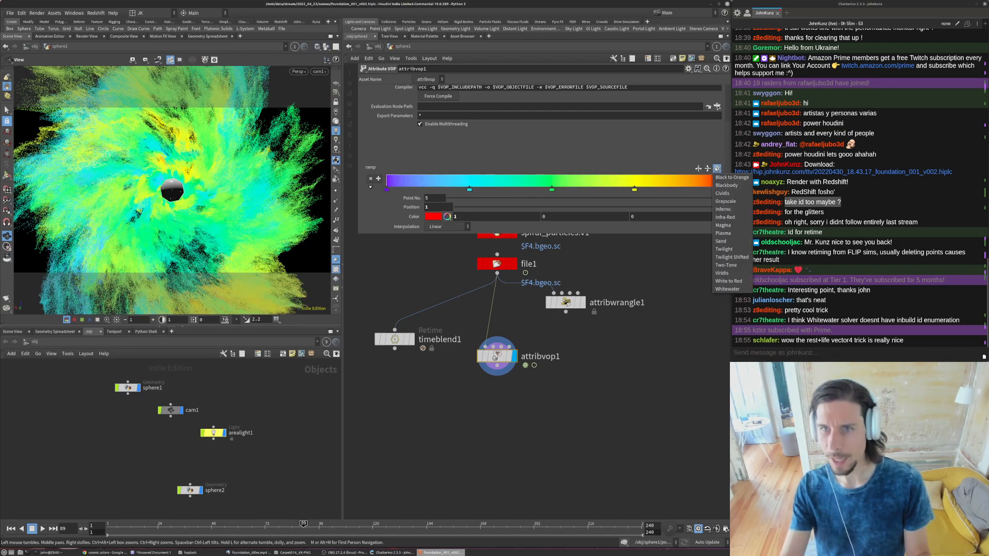
{"action": "left_click", "coordinate": [723, 210]}
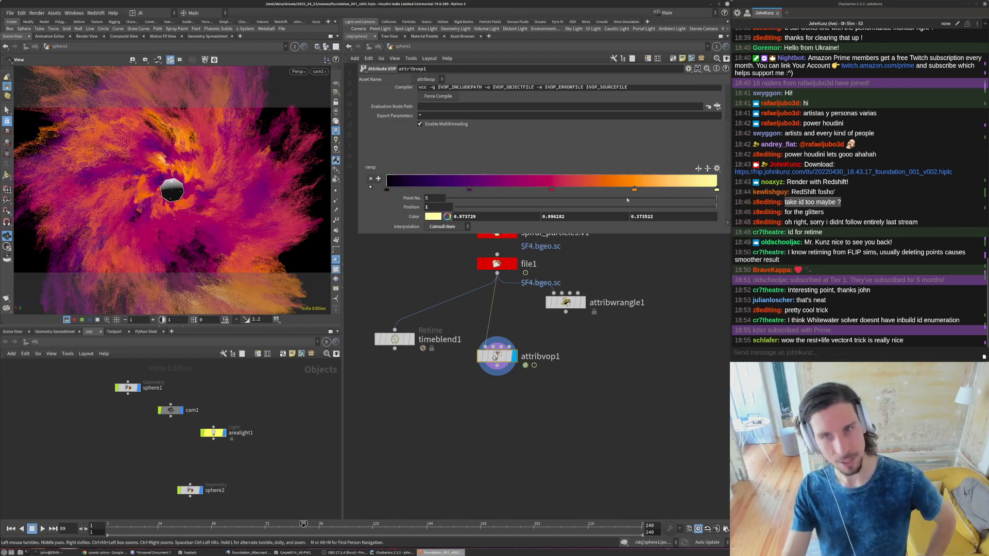
- Move the Inferno ramp's orange point to about 0.73, the purple point to 0.43 and the magenta point to 0.62
{"action": "mouse_move", "coordinate": [635, 190]}
{"action": "left_mouse_down"}
{"action": "mouse_move", "coordinate": [674, 187]}
{"action": "mouse_move", "coordinate": [627, 188]}
{"action": "left_mouse_up"}
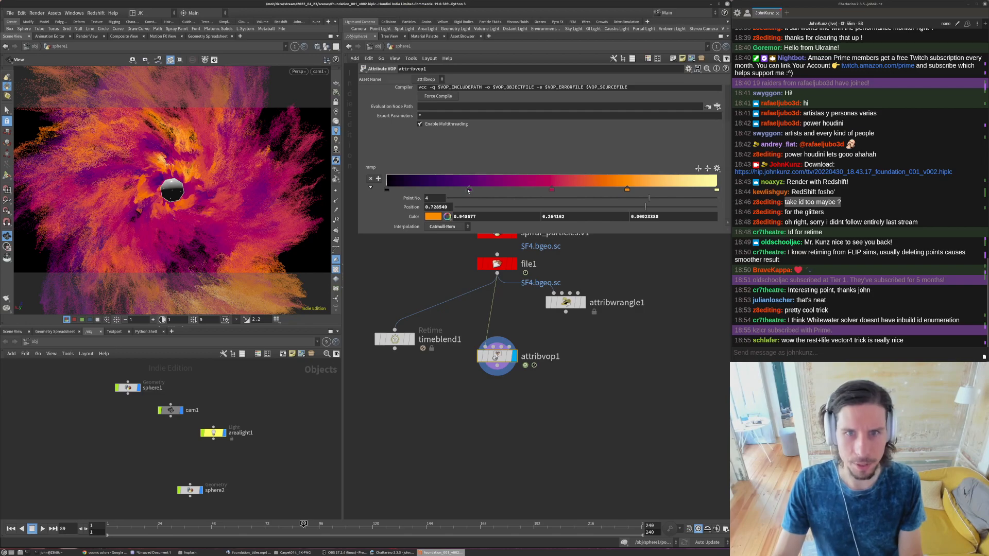
{"action": "left_click_drag", "start_coordinate": [470, 189], "coordinate": [529, 190]}
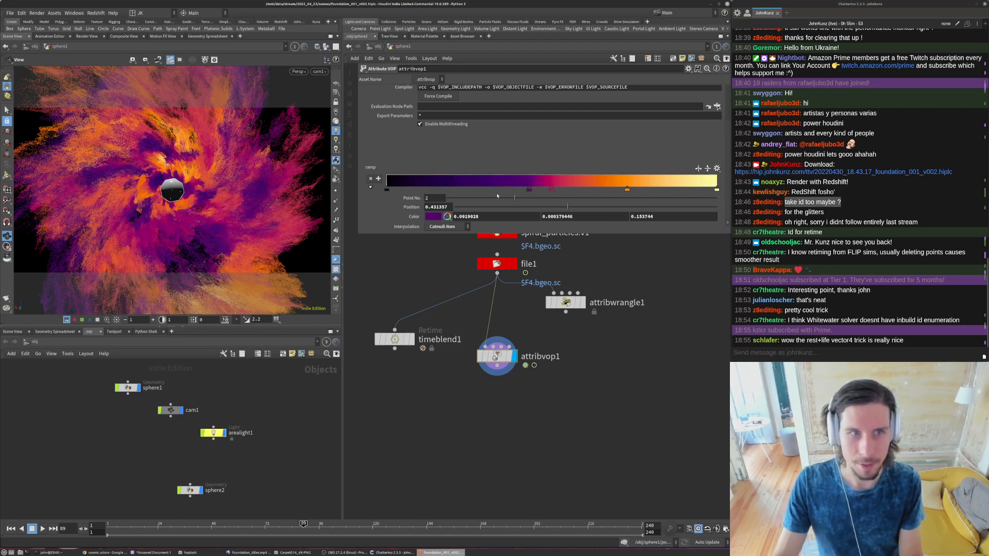
{"action": "left_click_drag", "start_coordinate": [552, 189], "coordinate": [591, 190]}
- Inside attribvop1, set the first three 4D Frequency components of aanoise1 to 0.5
{"action": "double_click", "coordinate": [497, 355]}
{"action": "left_click", "coordinate": [456, 408]}
{"action": "left_click", "coordinate": [449, 111]}
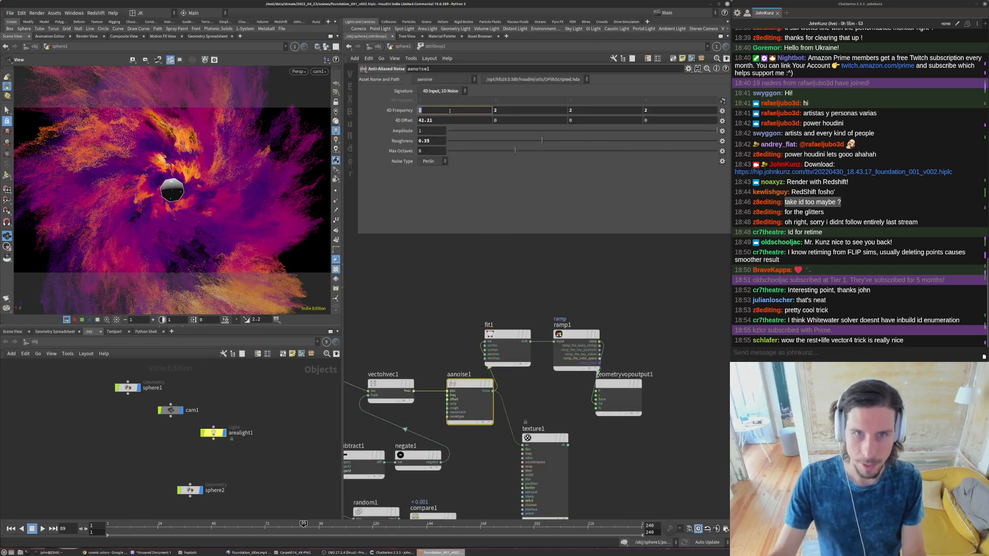
{"action": "type", "text": ".5"}
{"action": "key", "text": "Tab"}
{"action": "type", "text": ".5"}
{"action": "key", "text": "Tab"}
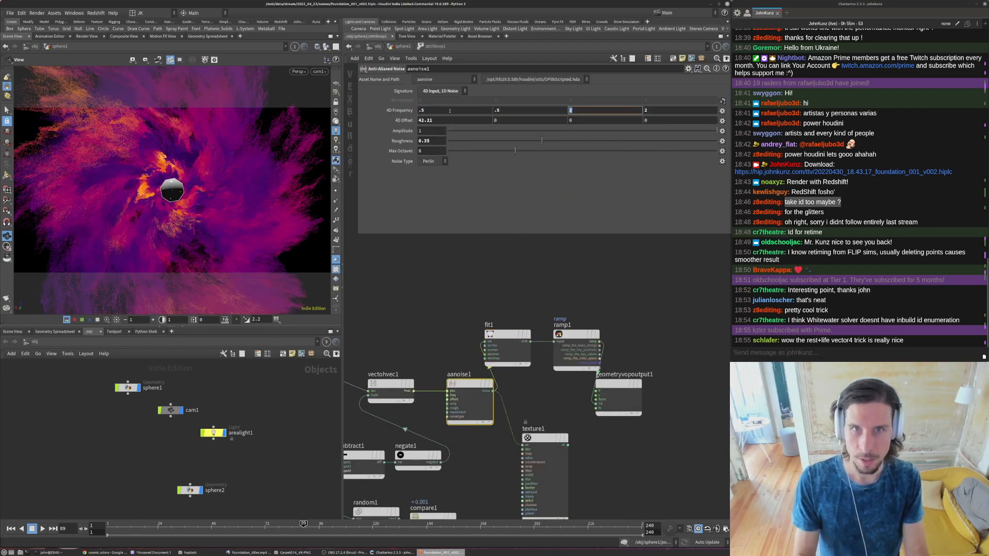
{"action": "type", "text": ".5"}
{"action": "key", "text": "Return"}
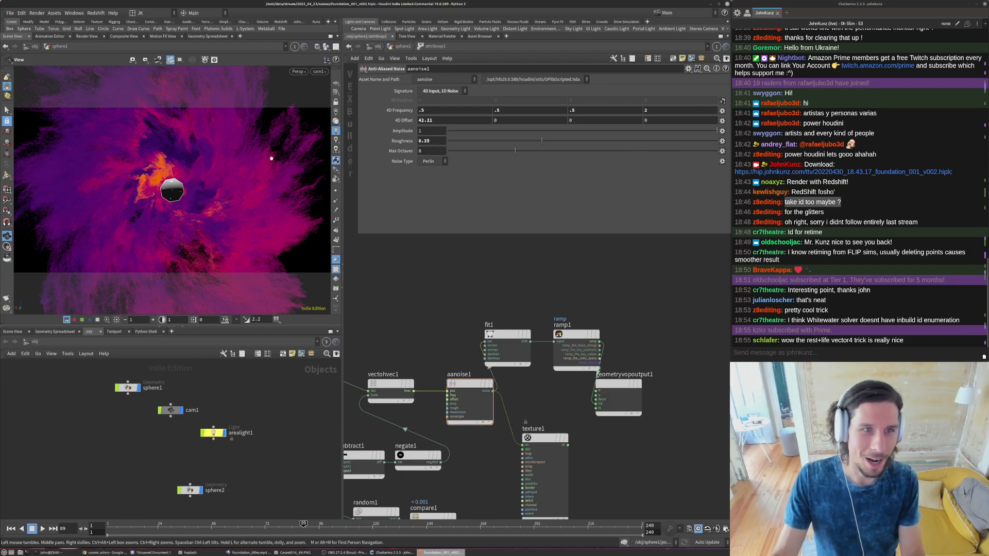
- Set the fourth 4D Frequency component of aanoise1 to 6, undoing and redoing the change to compare the looks
{"action": "left_click", "coordinate": [675, 109]}
{"action": "type", "text": "6"}
{"action": "key", "text": "Return"}
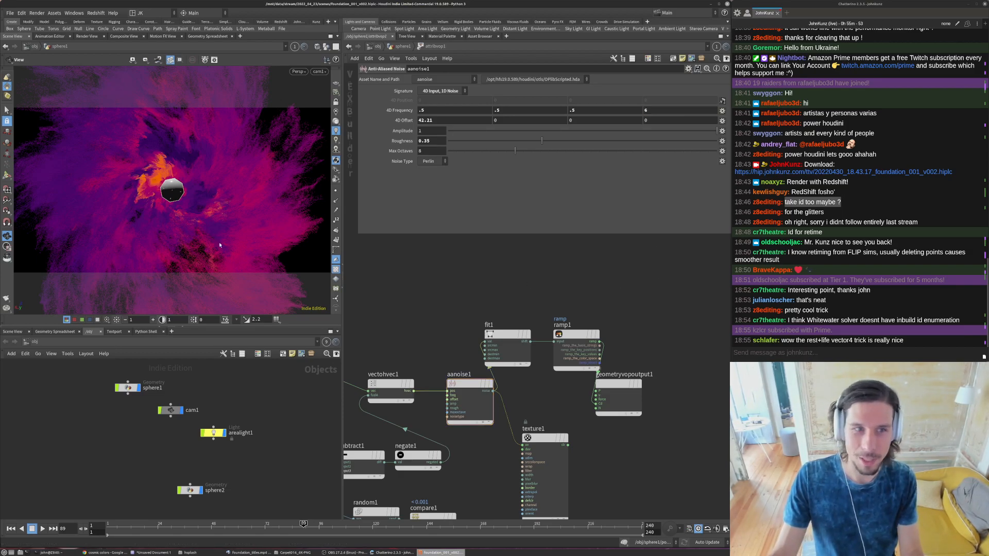
{"action": "key", "text": "ctrl+z"}
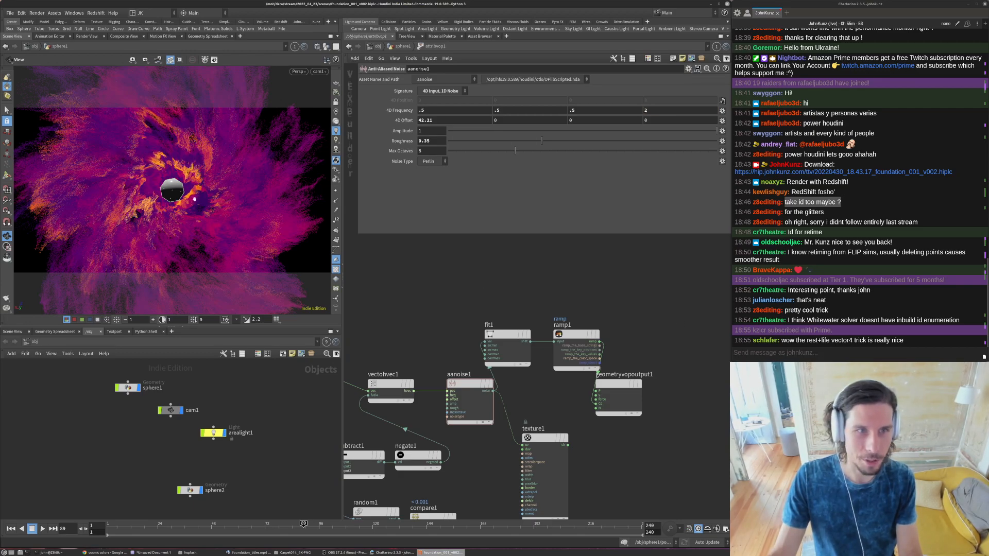
{"action": "key", "text": "ctrl+y"}
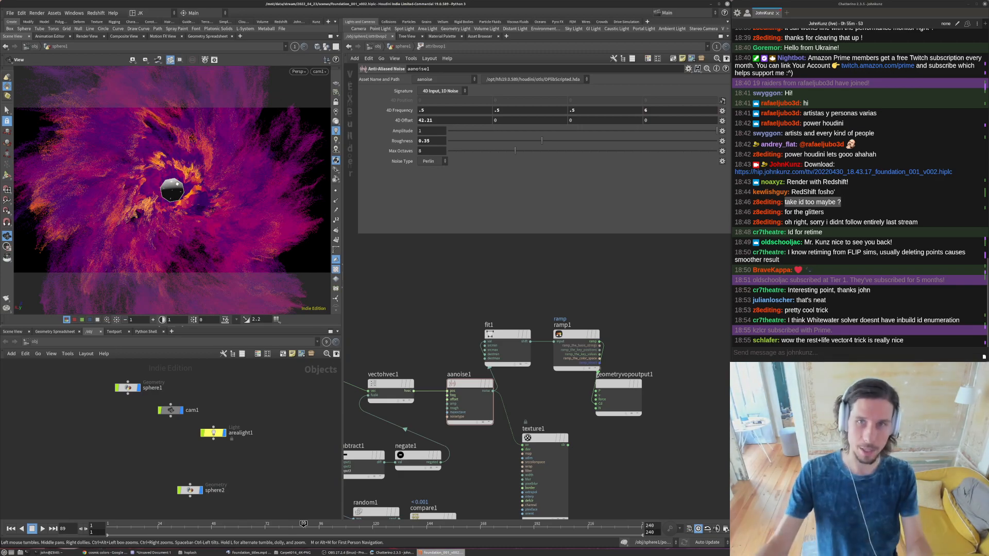
- Set the second 4D Offset component of aanoise1 to 53.3
{"action": "left_click", "coordinate": [515, 121]}
{"action": "type", "text": "53.3"}
{"action": "key", "text": "Return"}
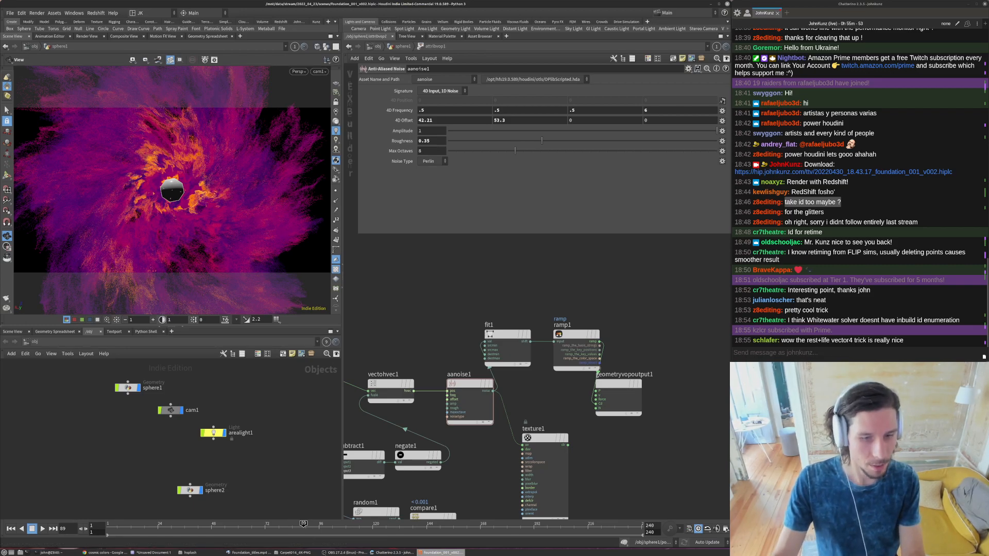
- Switch to the Foundation titles reference video and scrub back to frame 167 to examine its colors, returning to Houdini
{"action": "left_click", "coordinate": [372, 552]}
{"action": "left_click", "coordinate": [249, 553]}
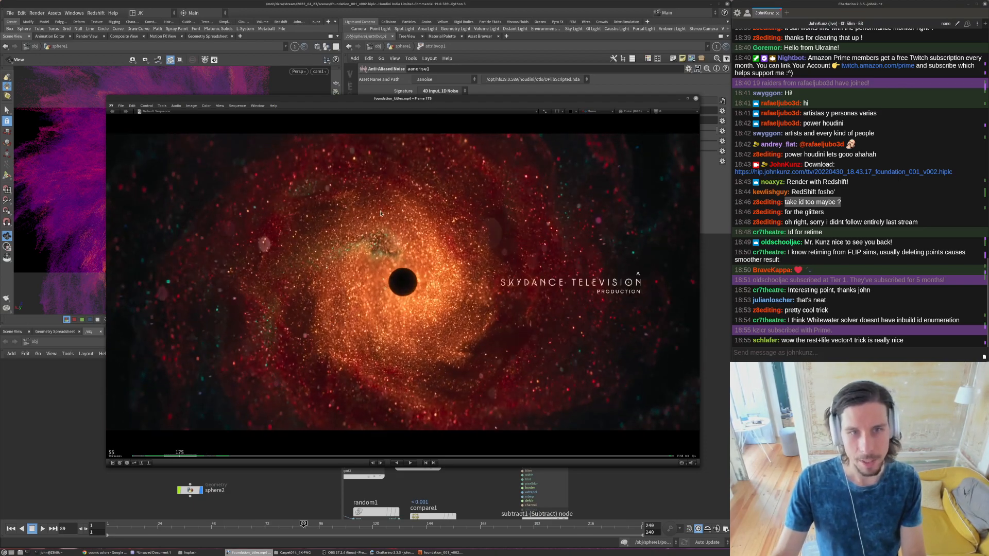
{"action": "left_click_drag", "start_coordinate": [227, 101], "coordinate": [158, 189]}
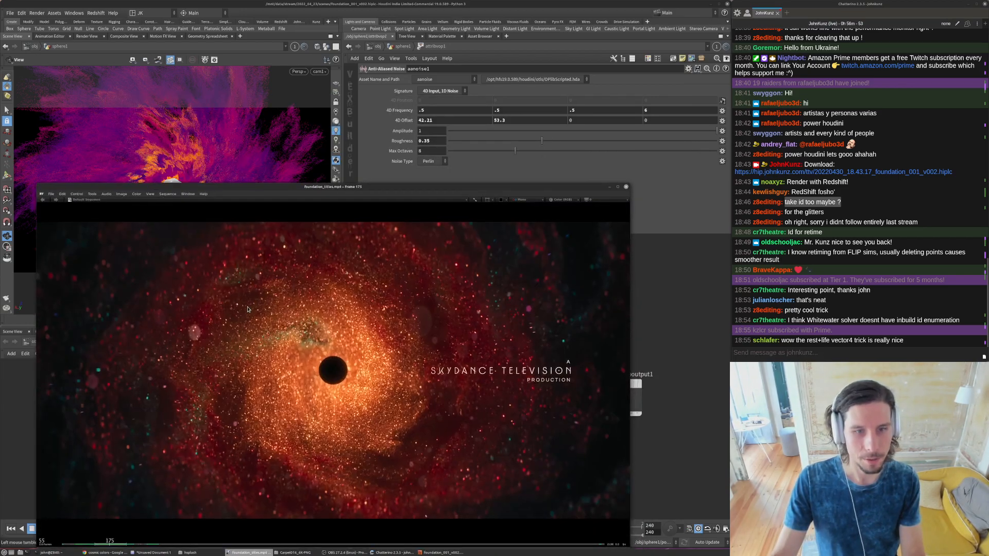
{"action": "left_click_drag", "start_coordinate": [312, 331], "coordinate": [270, 329]}
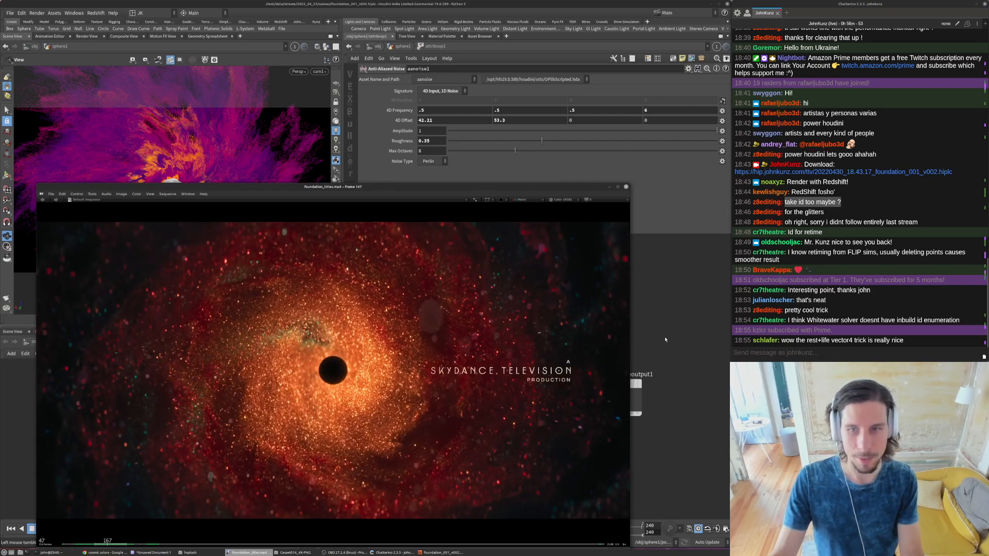
{"action": "left_click", "coordinate": [658, 344]}
- Recolor the purple point of attribvop1's ramp to a dark green with a value of 0.048
{"action": "left_click", "coordinate": [405, 47]}
{"action": "left_click", "coordinate": [529, 189]}
{"action": "left_click", "coordinate": [433, 217]}
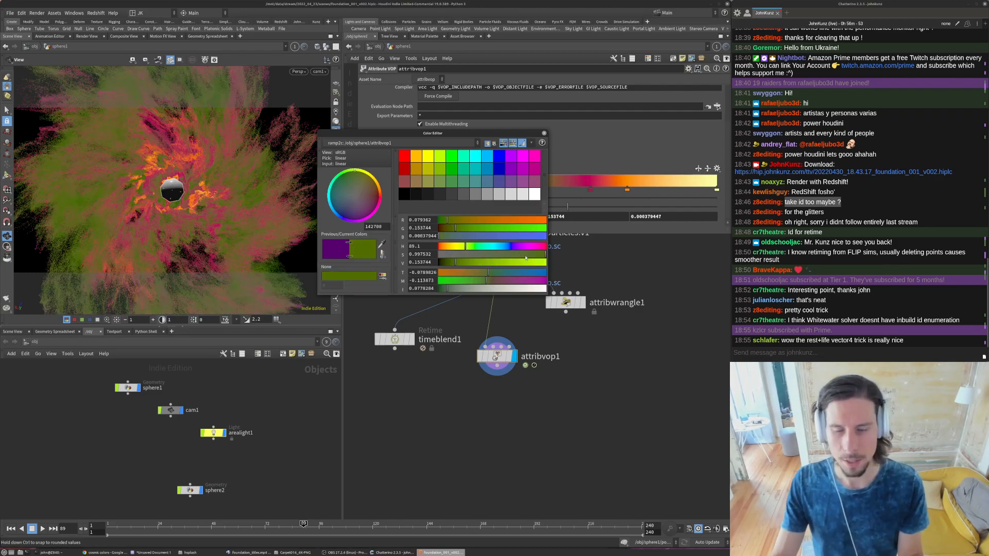
{"action": "left_click_drag", "start_coordinate": [455, 262], "coordinate": [439, 263]}
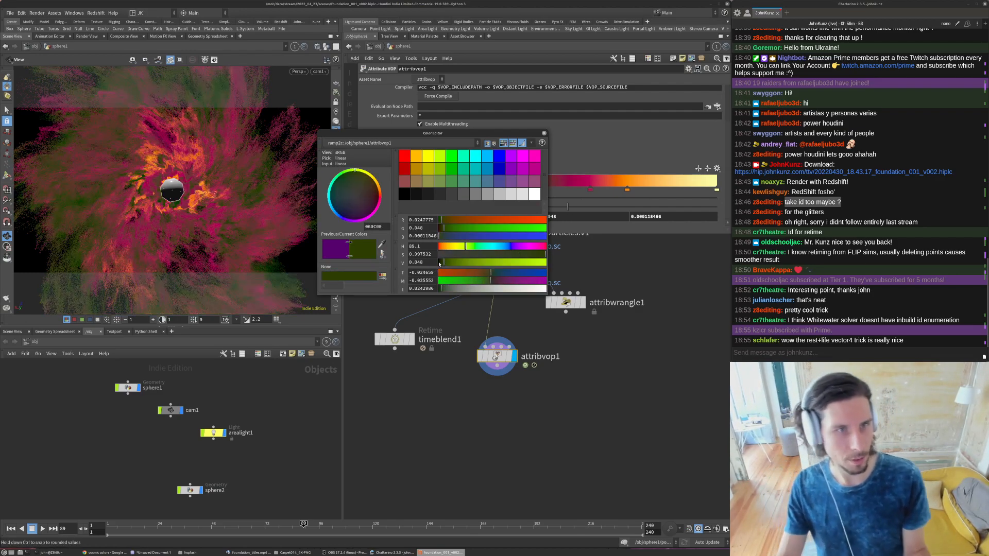
{"action": "left_click", "coordinate": [544, 132]}
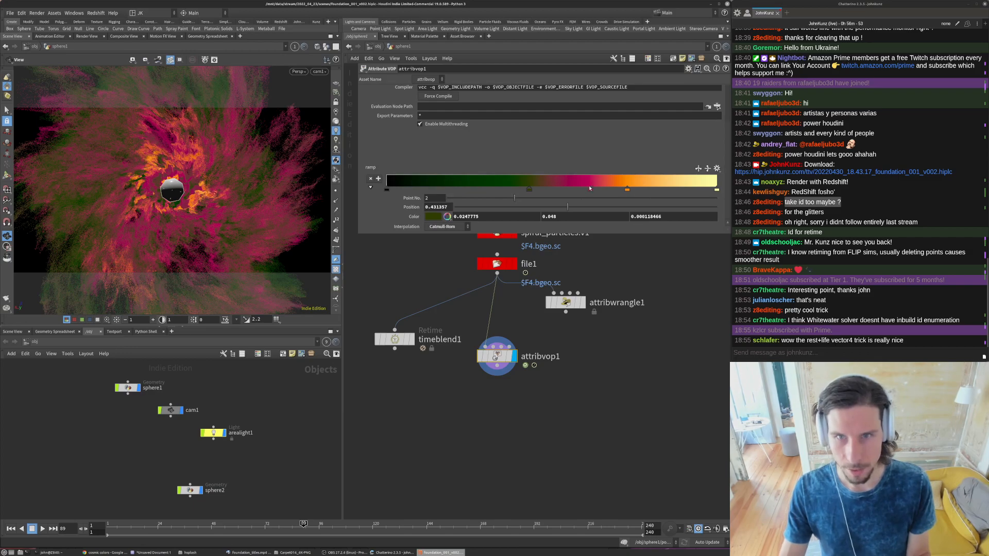
- Recolor the magenta ramp point to bright red with a hue of about 0.9 and a value of 0.76
{"action": "left_click", "coordinate": [437, 216]}
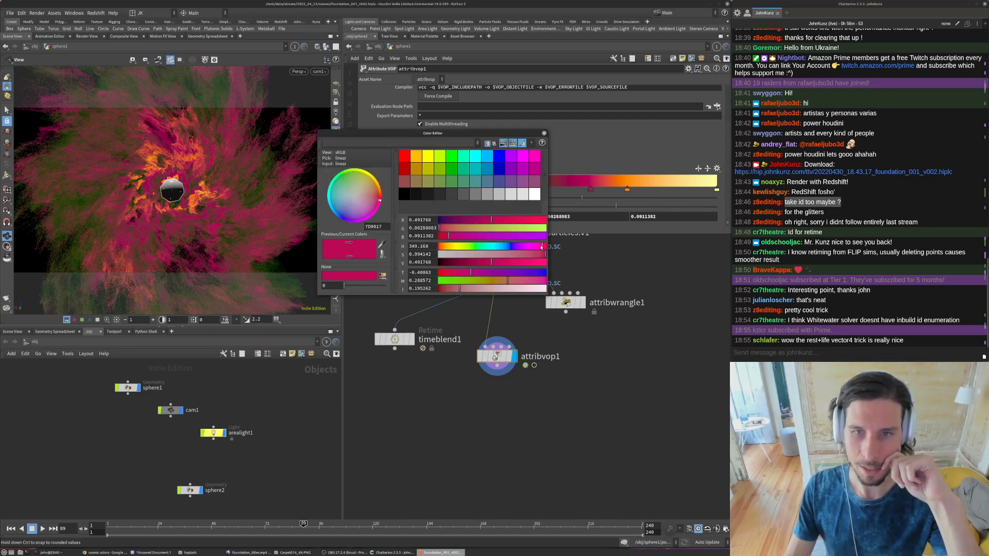
{"action": "left_click", "coordinate": [441, 246]}
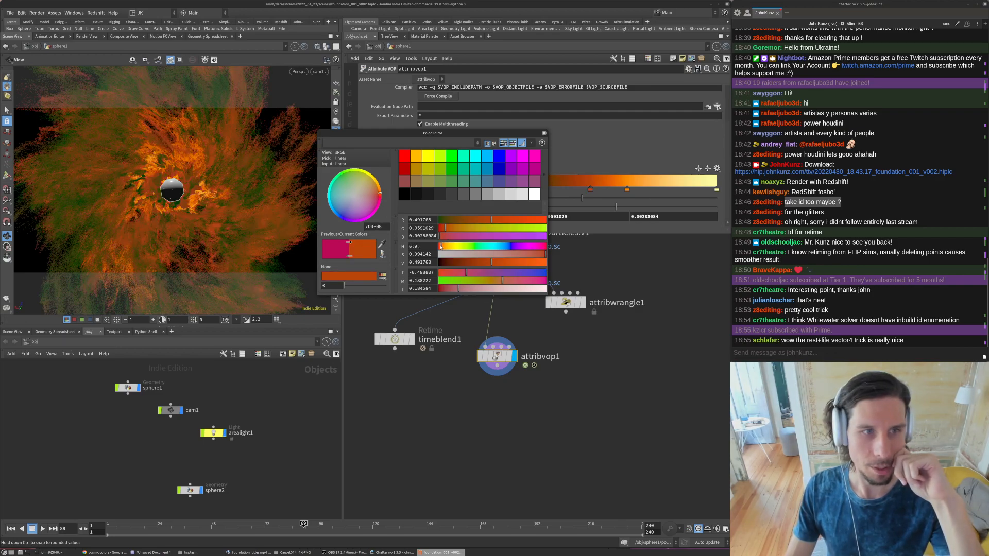
{"action": "left_click_drag", "start_coordinate": [441, 247], "coordinate": [439, 247]}
{"action": "left_click", "coordinate": [520, 262]}
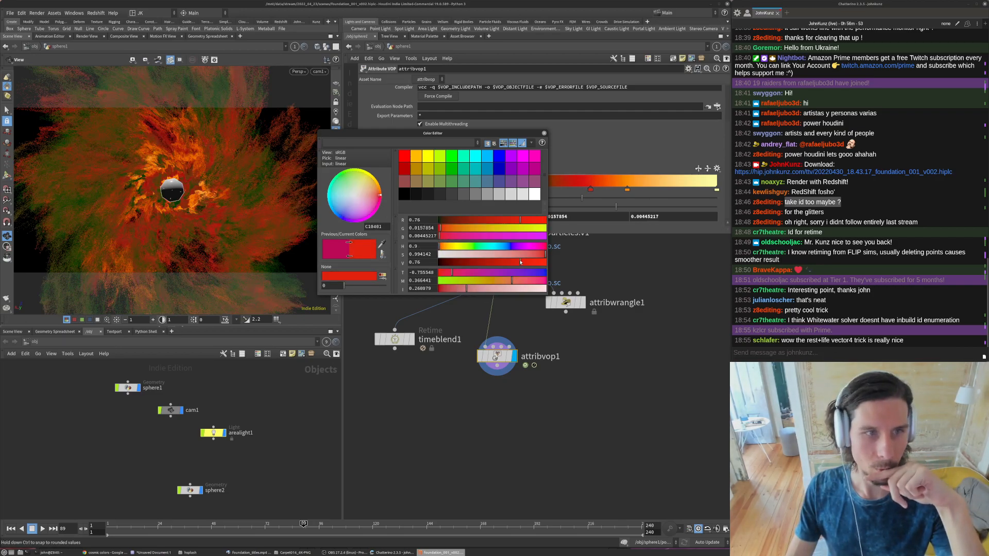
{"action": "left_click", "coordinate": [544, 134]}
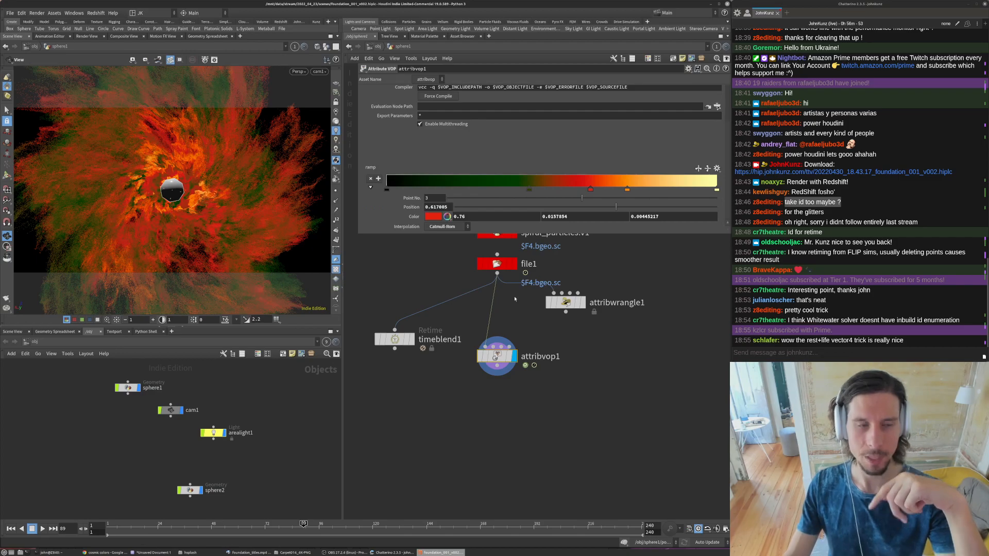
- Add a ramp point at about 0.344, before the dark green one, and set its color to 0, 0, 0
{"action": "left_click", "coordinate": [529, 189]}
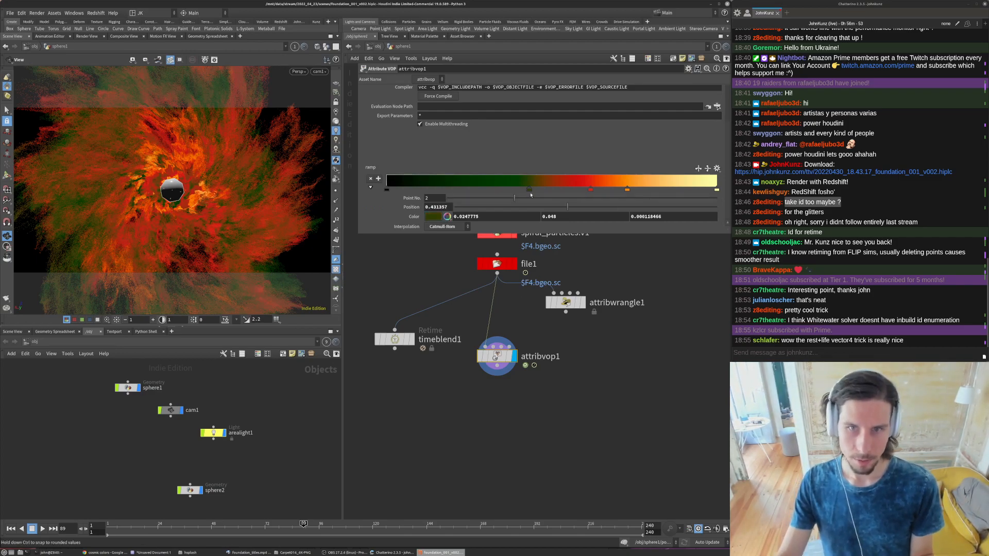
{"action": "left_click", "coordinate": [500, 188]}
{"action": "left_click", "coordinate": [483, 217]}
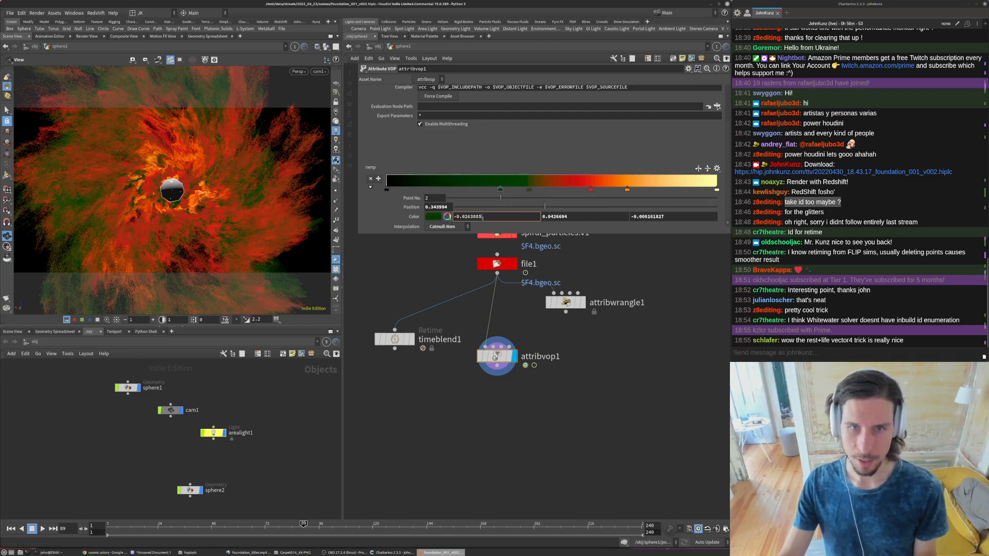
{"action": "type", "text": "0"}
{"action": "key", "text": "Tab"}
{"action": "type", "text": "0"}
{"action": "key", "text": "Tab"}
{"action": "type", "text": "0"}
{"action": "key", "text": "Return"}
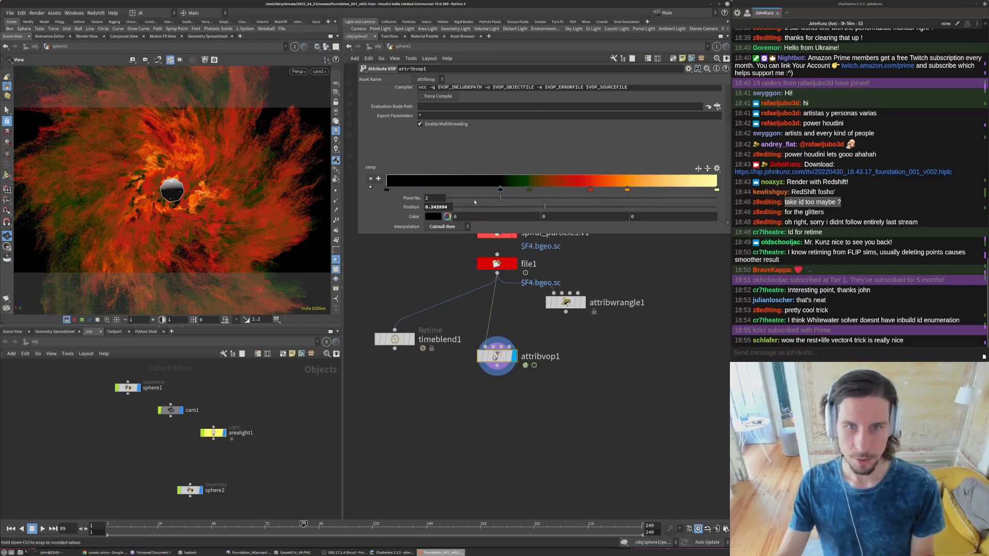
- Brighten the new ramp point to 0.2 grey and the first ramp point to a bluish grey with a value of 0.159
{"action": "left_click", "coordinate": [432, 217]}
{"action": "left_click", "coordinate": [462, 264]}
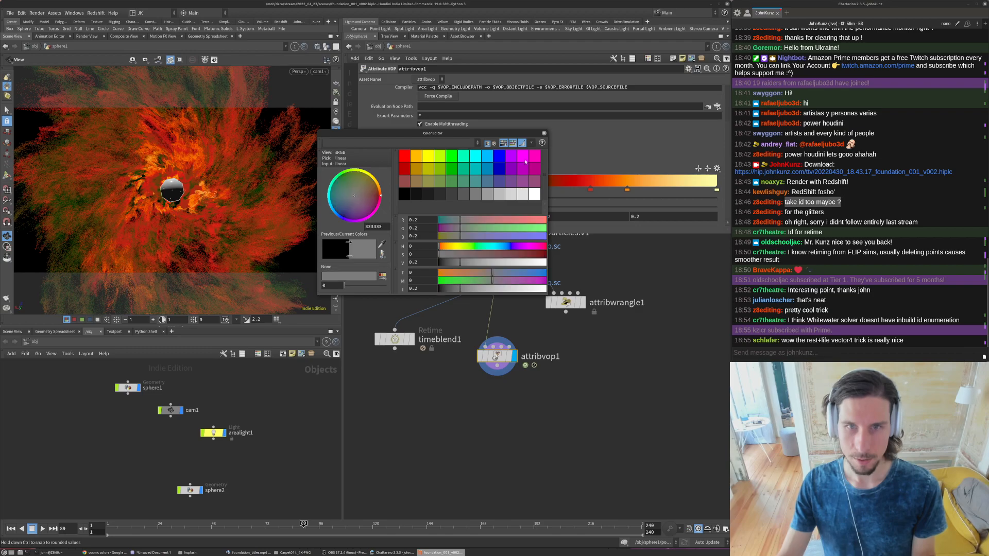
{"action": "left_click", "coordinate": [388, 190]}
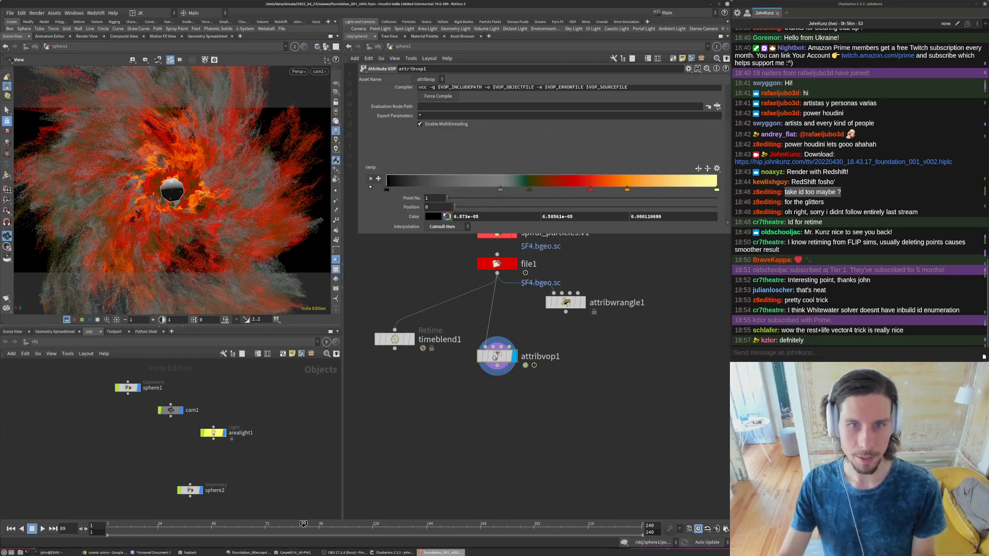
{"action": "left_click", "coordinate": [433, 217]}
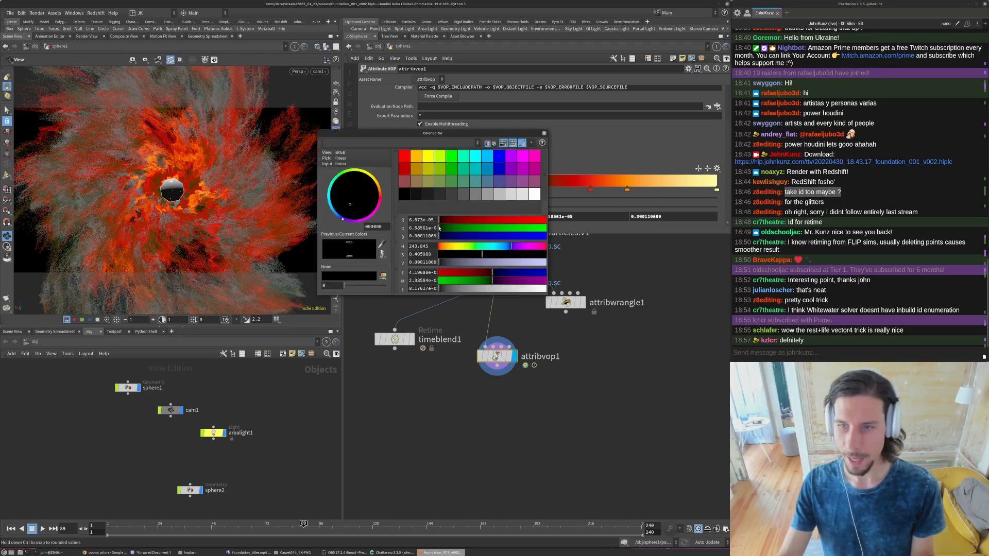
{"action": "left_click", "coordinate": [456, 262]}
{"action": "left_click", "coordinate": [545, 134]}
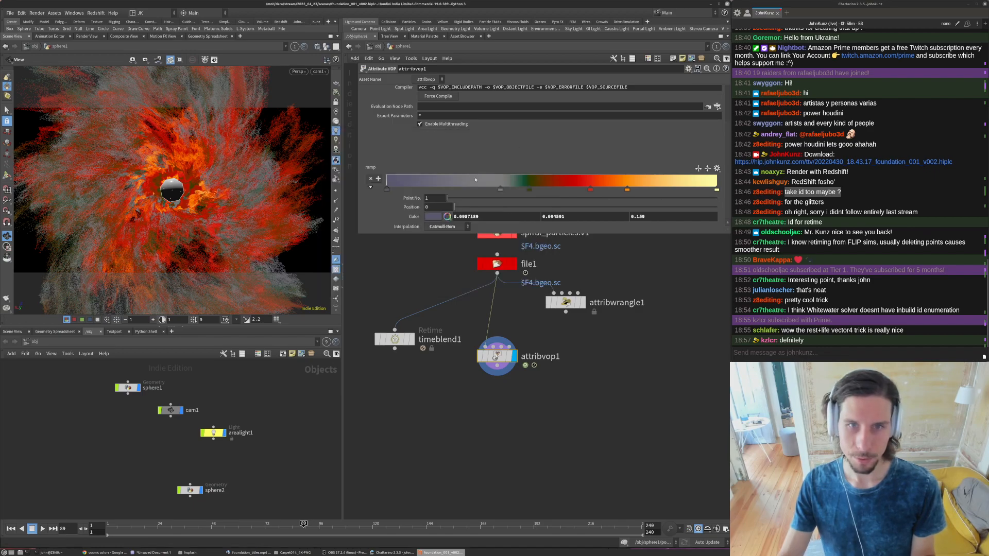
- Shift the ramp's inner color points, trying the orange point at about 0.85 and undoing that move
{"action": "left_click_drag", "start_coordinate": [499, 190], "coordinate": [671, 190]}
{"action": "key", "text": "ctrl+z"}
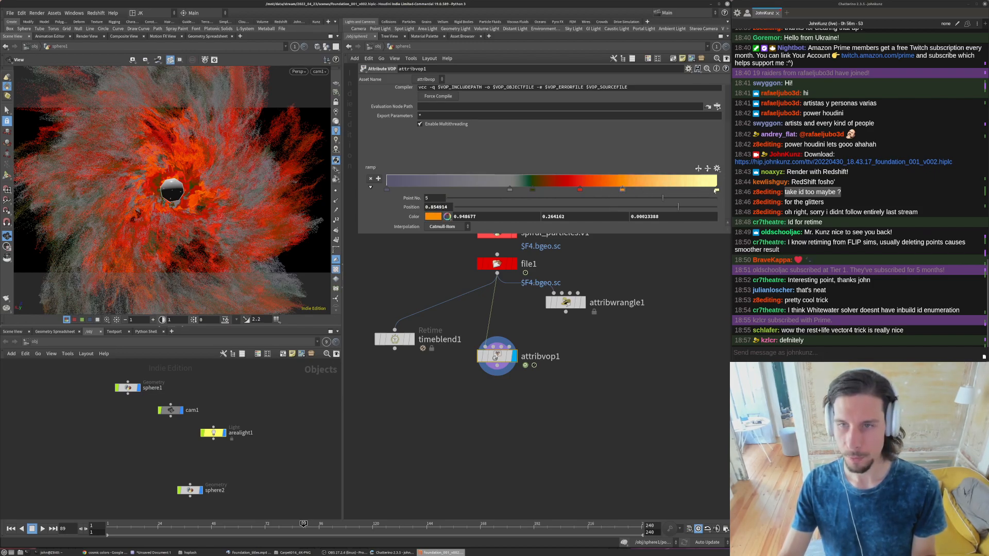
- Move the pale yellow end point of the ramp inward and the bluish-grey first point to about 0.195
{"action": "left_click", "coordinate": [676, 190]}
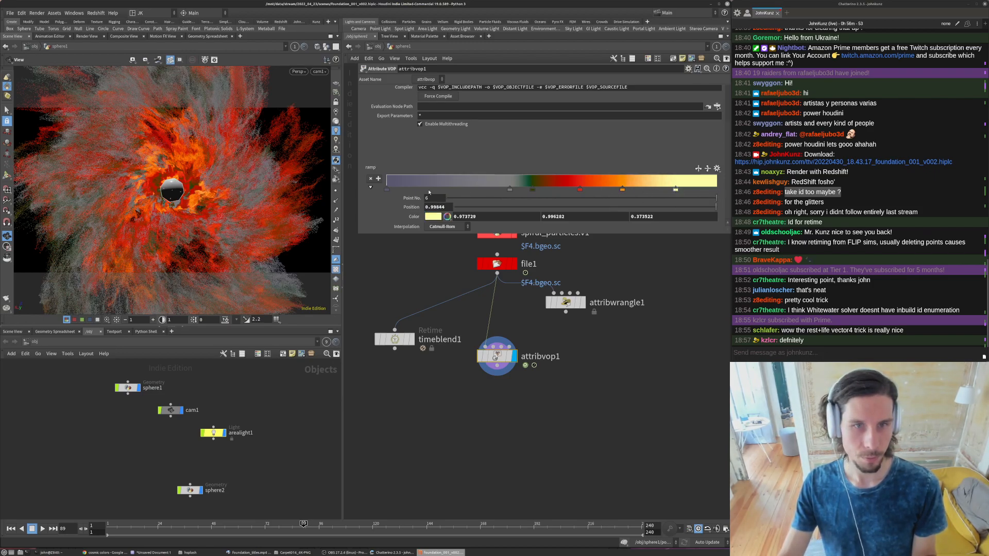
{"action": "left_click_drag", "start_coordinate": [386, 190], "coordinate": [451, 190]}
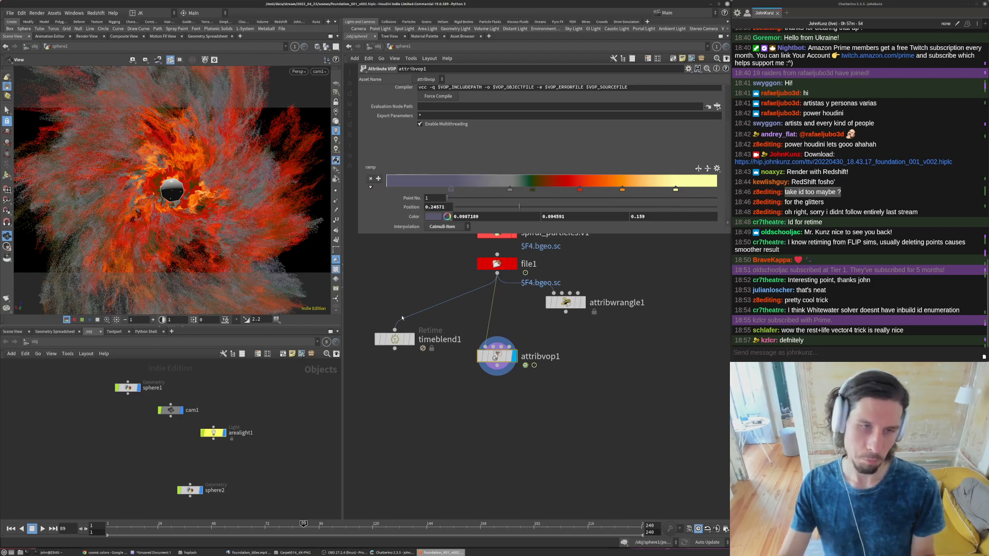
- Move attribvop1 down and place the Retime node timeblend1 directly below it, rewiring its input to attribvop1
{"action": "middle_click_drag", "start_coordinate": [513, 431], "coordinate": [517, 407]}
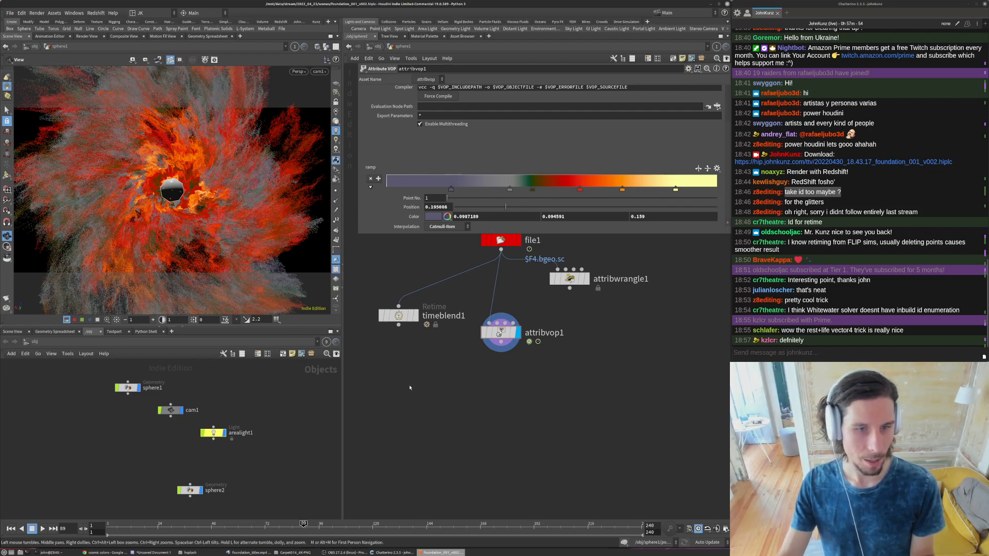
{"action": "left_click_drag", "start_coordinate": [510, 328], "coordinate": [509, 346]}
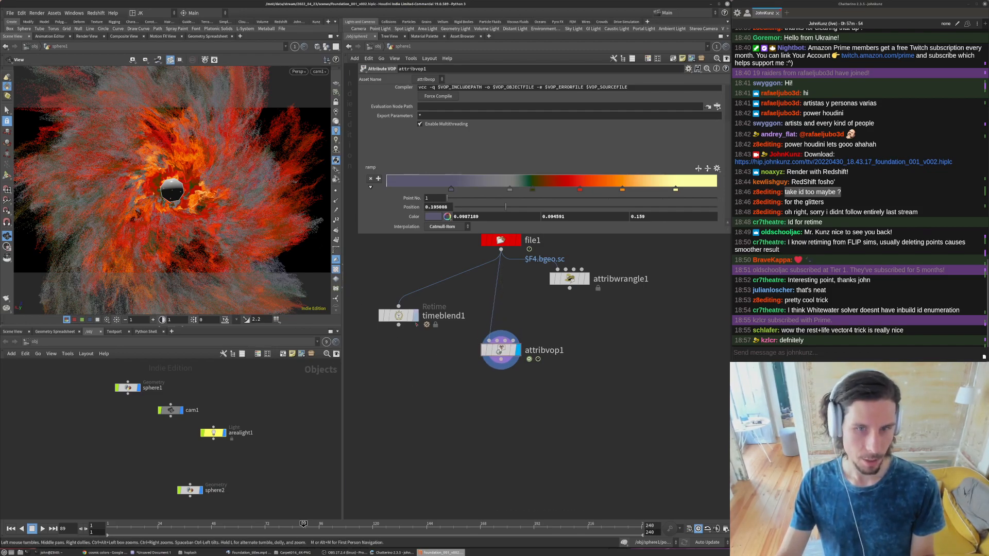
{"action": "left_click", "coordinate": [404, 319]}
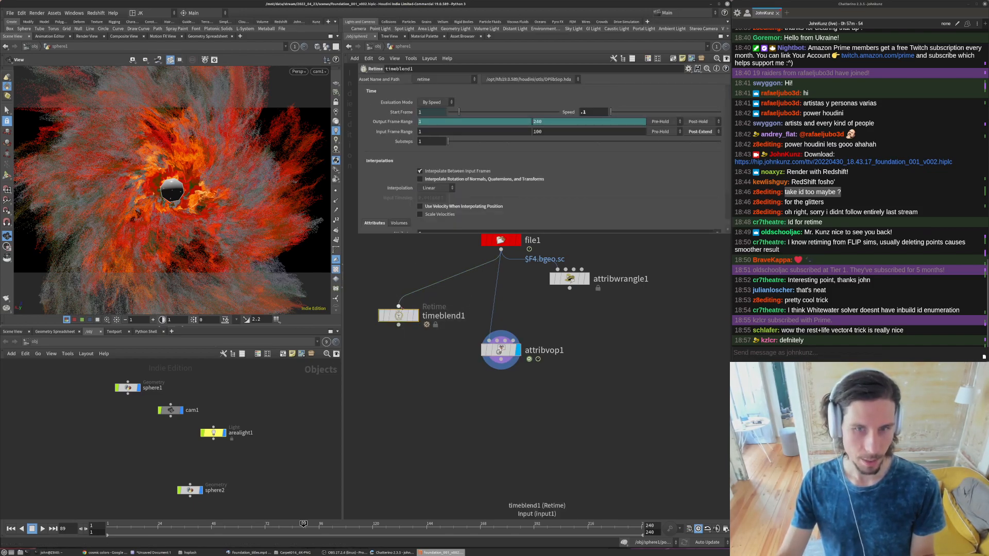
{"action": "left_click_drag", "start_coordinate": [394, 313], "coordinate": [503, 398]}
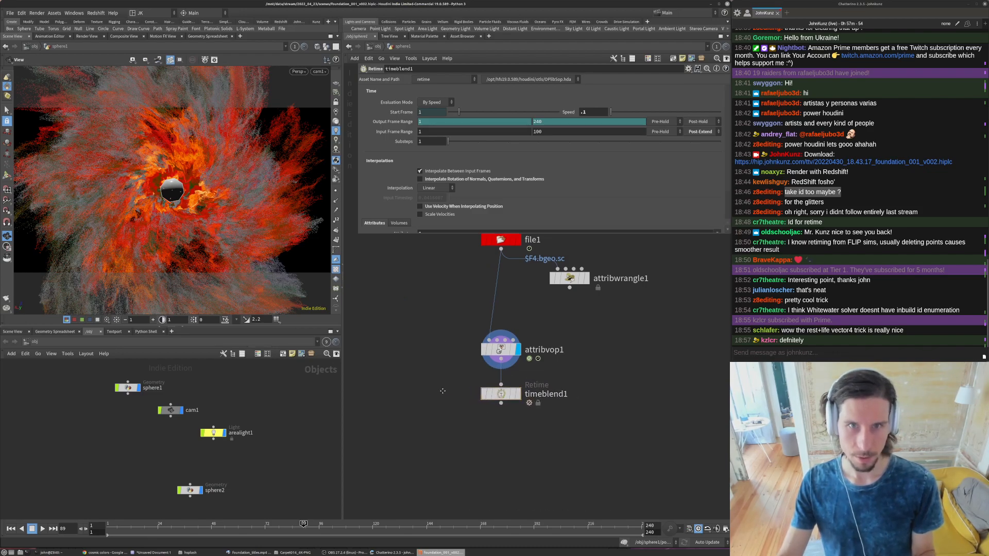
- Delete the channels on timeblend1's output frame range and set the range to 59–355
{"action": "middle_click_drag", "start_coordinate": [443, 434], "coordinate": [438, 389]}
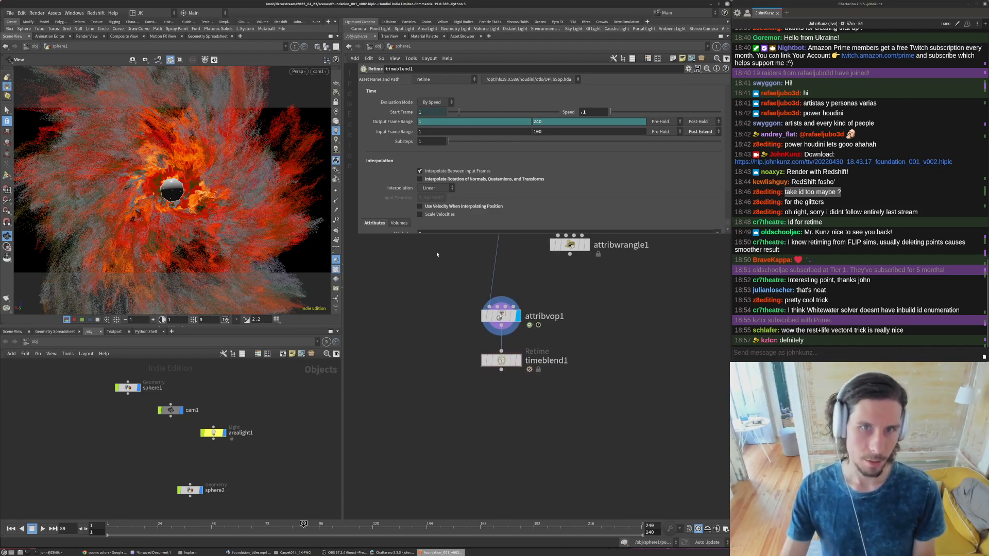
{"action": "left_click", "coordinate": [686, 132]}
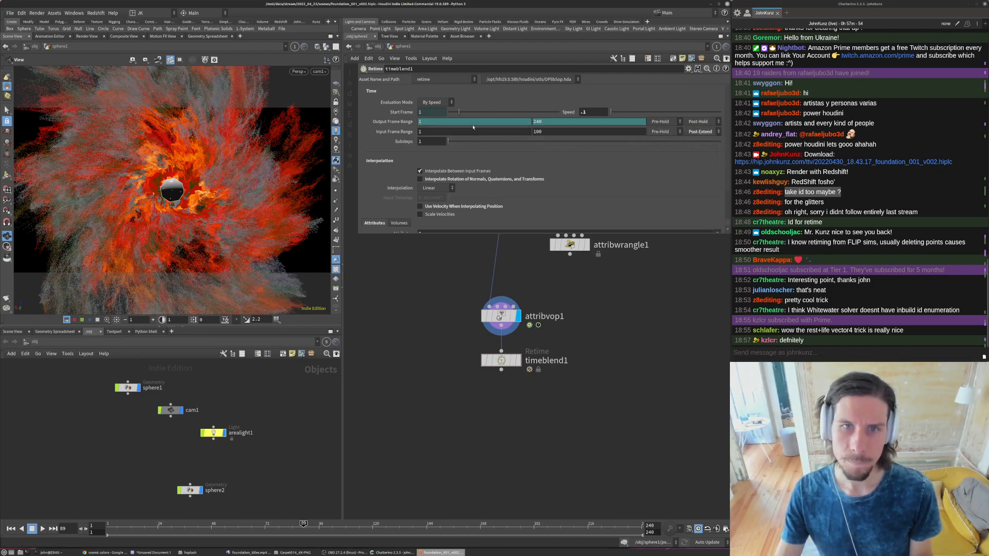
{"action": "right_click", "coordinate": [397, 123]}
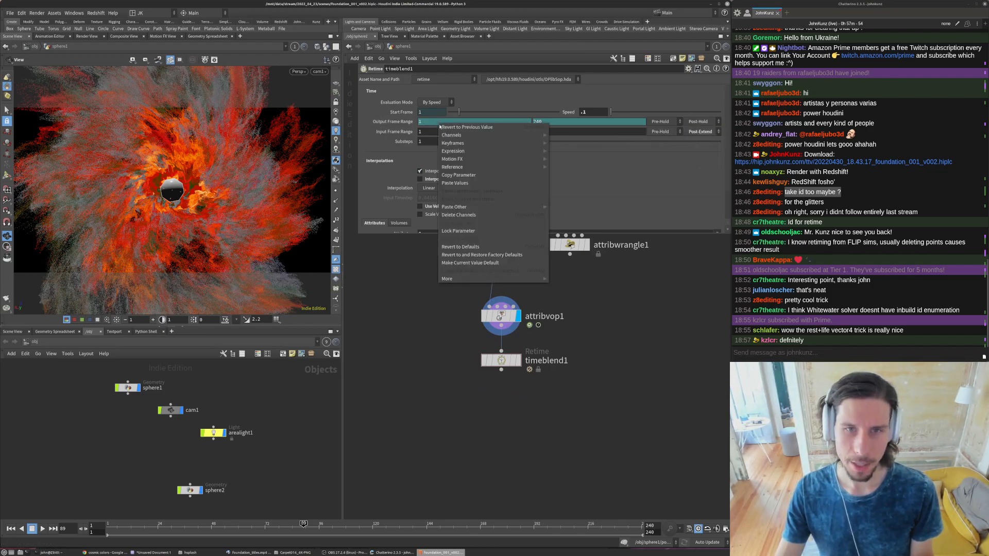
{"action": "left_click", "coordinate": [396, 125]}
{"action": "right_click", "coordinate": [401, 123]}
{"action": "left_click", "coordinate": [432, 215]}
{"action": "left_click", "coordinate": [456, 122]}
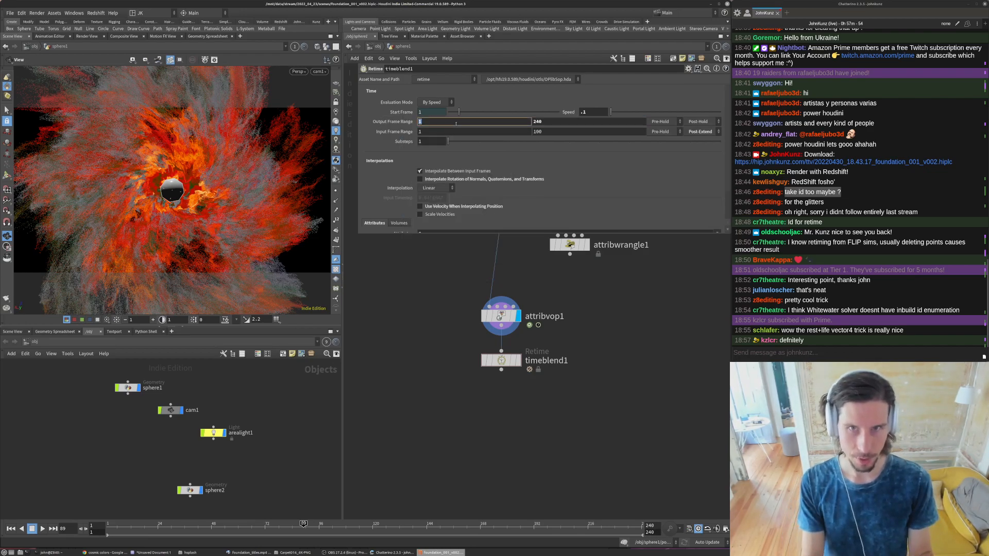
{"action": "type", "text": "59"}
{"action": "key", "text": "Return"}
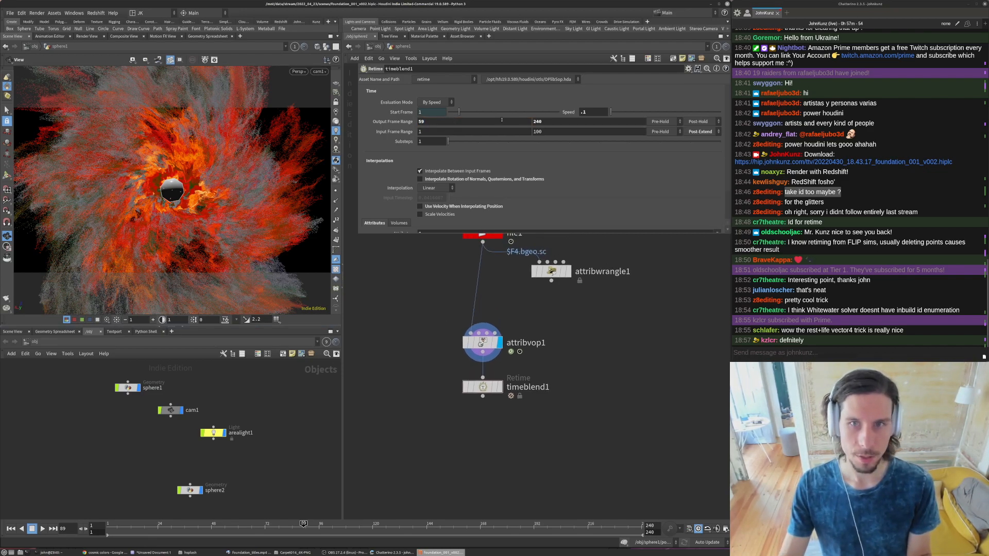
{"action": "left_click", "coordinate": [575, 122]}
{"action": "type", "text": "355"}
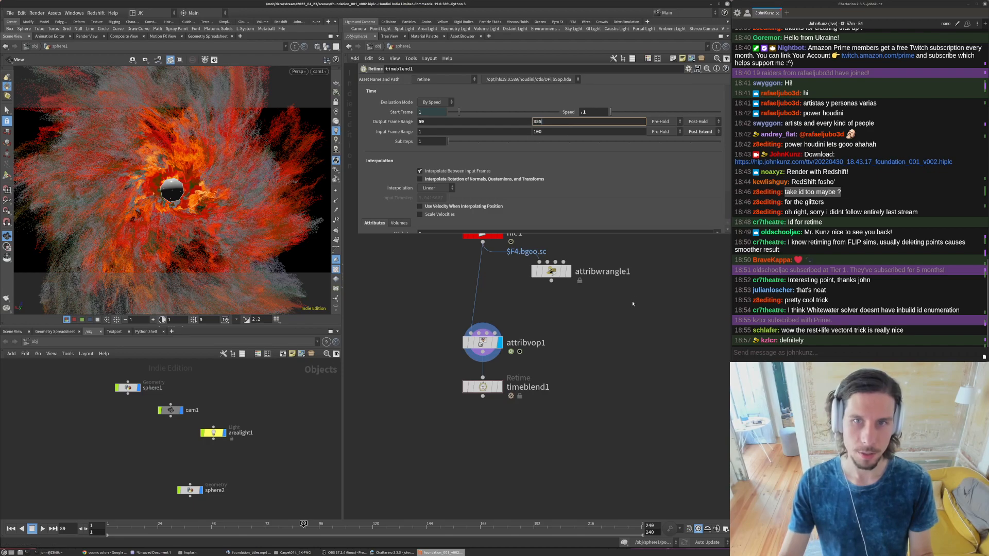
{"action": "key", "text": "Return"}
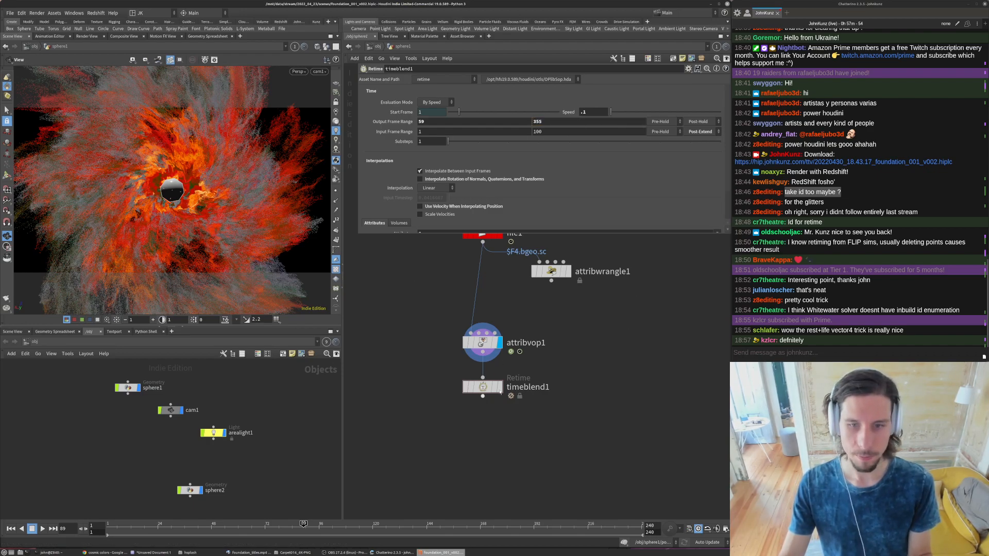
- Display the timeblend1 node and set its retime speed to .25
{"action": "left_click", "coordinate": [500, 386]}
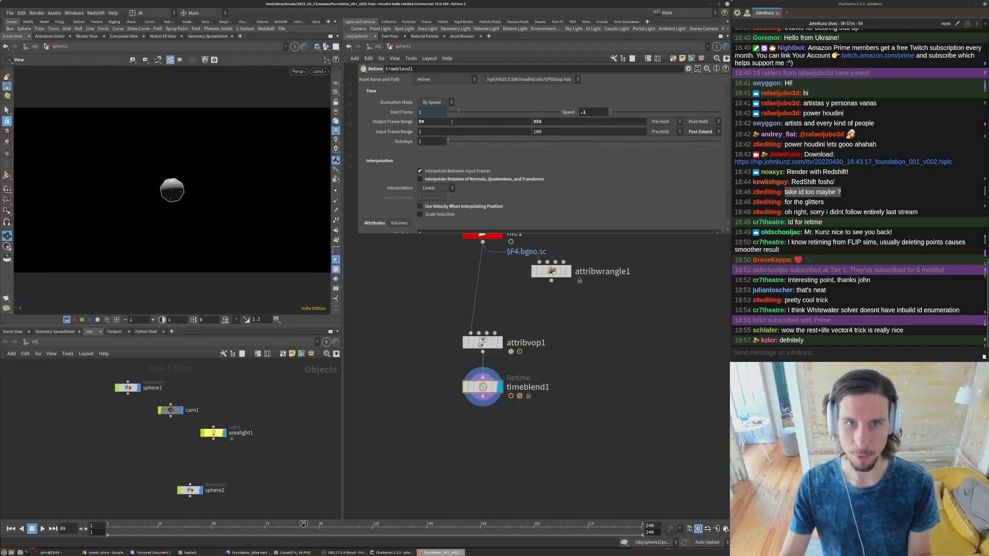
{"action": "type", "text": "25"}
{"action": "key", "text": "Return"}
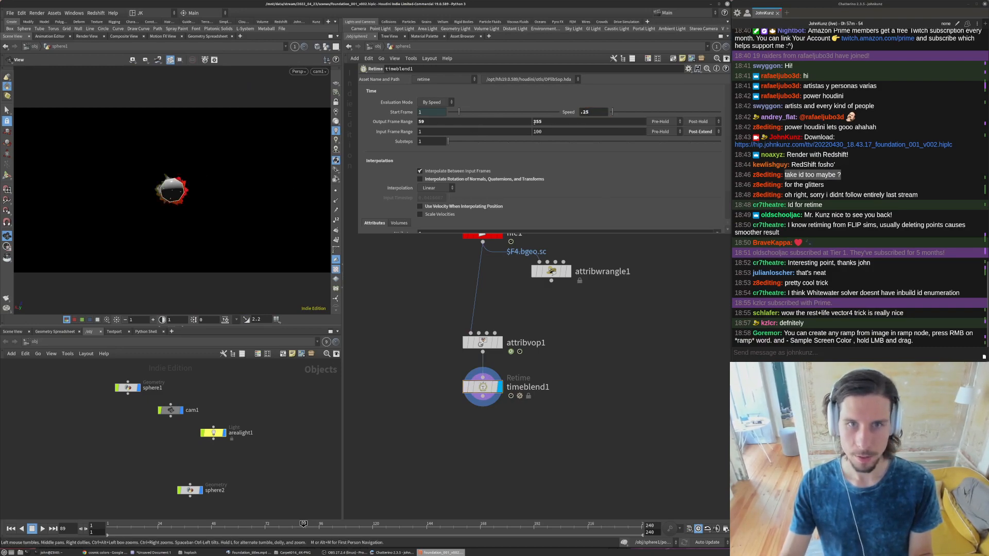
- Try an output frame range of 750–900 on timeblend1
{"action": "double_click", "coordinate": [447, 121]}
{"action": "type", "text": "750"}
{"action": "key", "text": "Tab"}
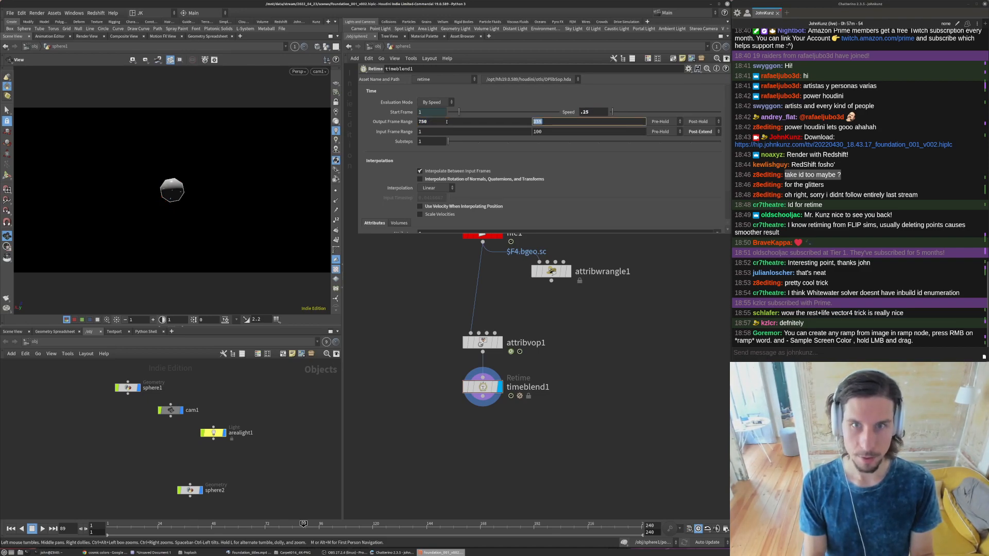
{"action": "type", "text": "900"}
{"action": "key", "text": "Return"}
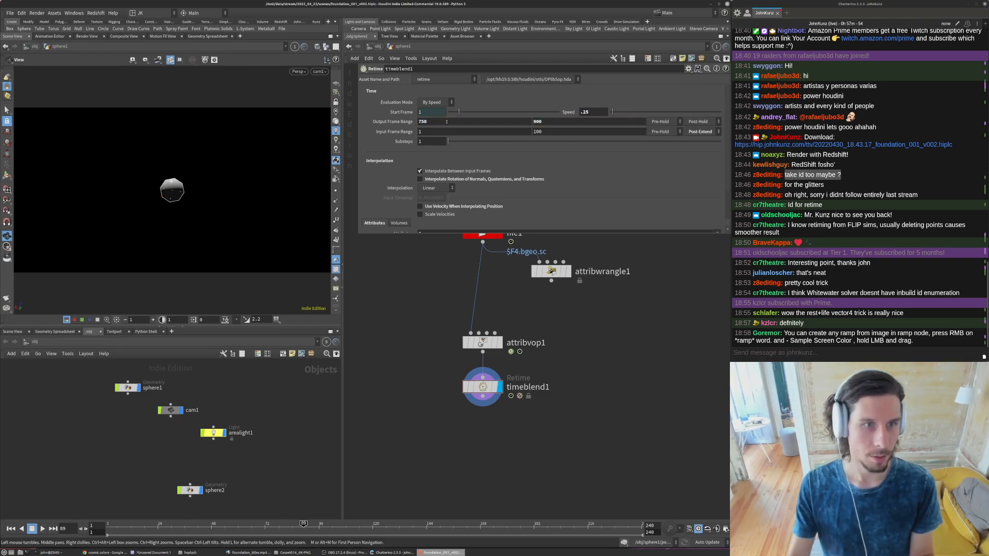
{"action": "middle_click_drag", "start_coordinate": [407, 338], "coordinate": [407, 314]}
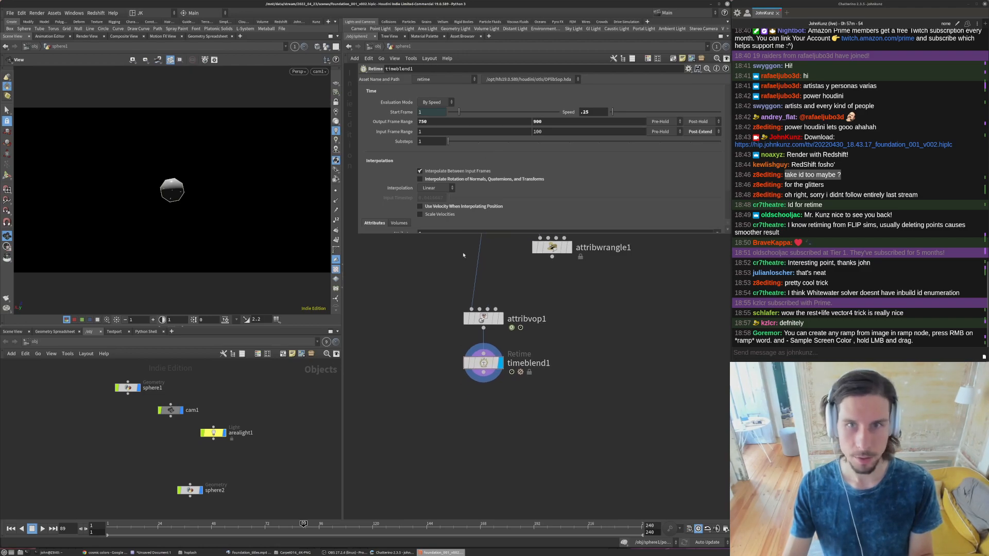
- Try an output frame range of 150–200 on timeblend1
{"action": "left_click", "coordinate": [422, 122]}
{"action": "key", "text": "BackSpace"}
{"action": "type", "text": "1"}
{"action": "key", "text": "Return"}
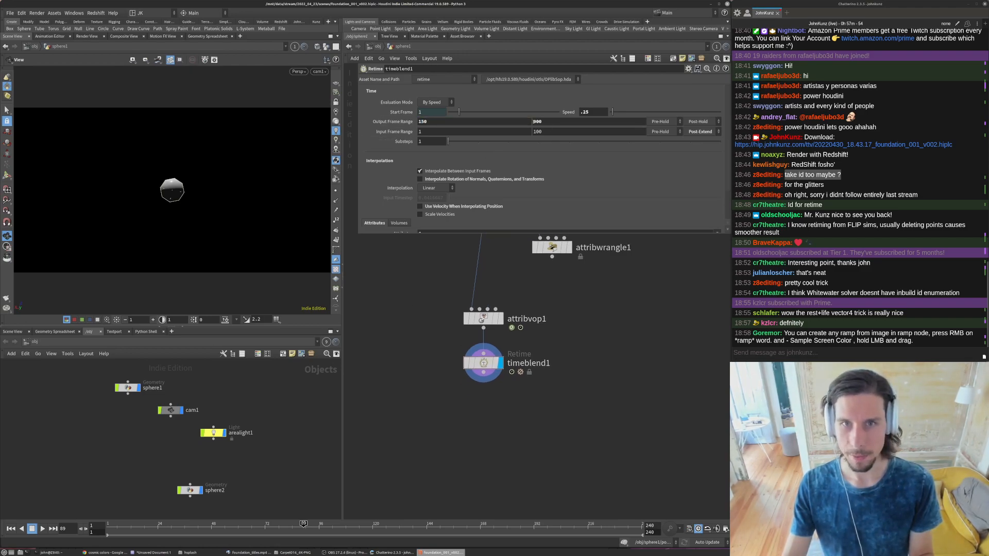
{"action": "left_click", "coordinate": [536, 121]}
{"action": "key", "text": "BackSpace"}
{"action": "type", "text": "2"}
{"action": "key", "text": "Return"}
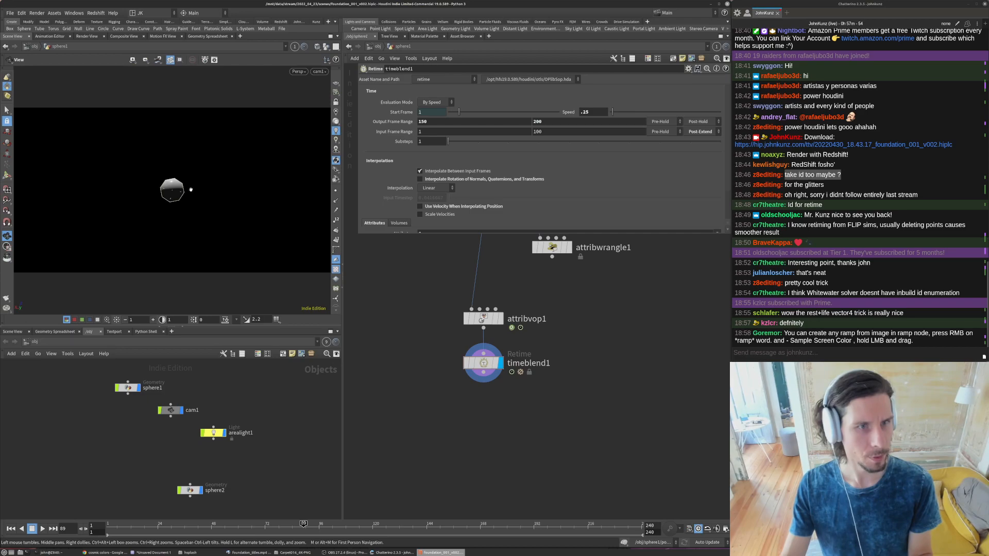
- Enlarge the parameter area of timeblend1 downward to expose its attribute settings
{"action": "middle_click_drag", "start_coordinate": [460, 324], "coordinate": [426, 303]}
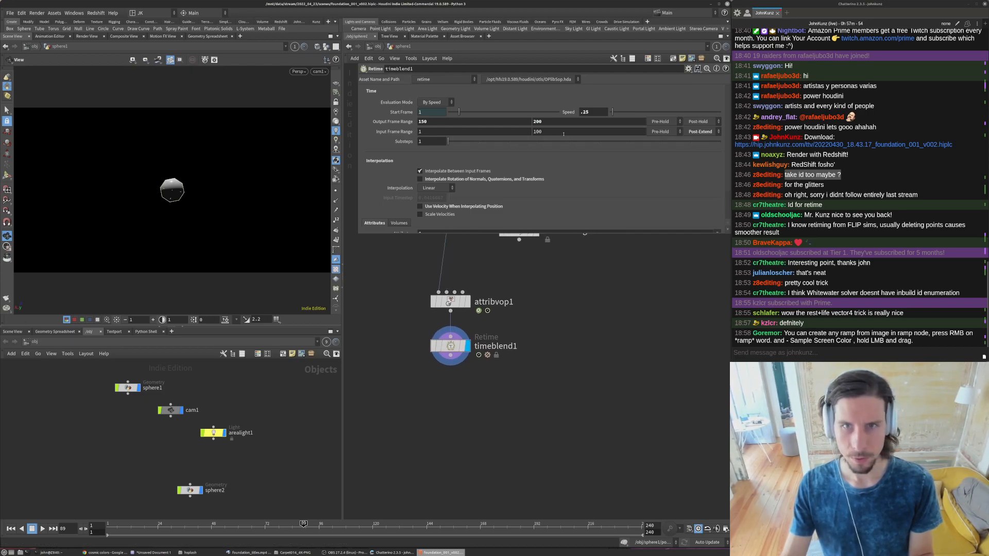
{"action": "middle_click_drag", "start_coordinate": [586, 346], "coordinate": [584, 378]}
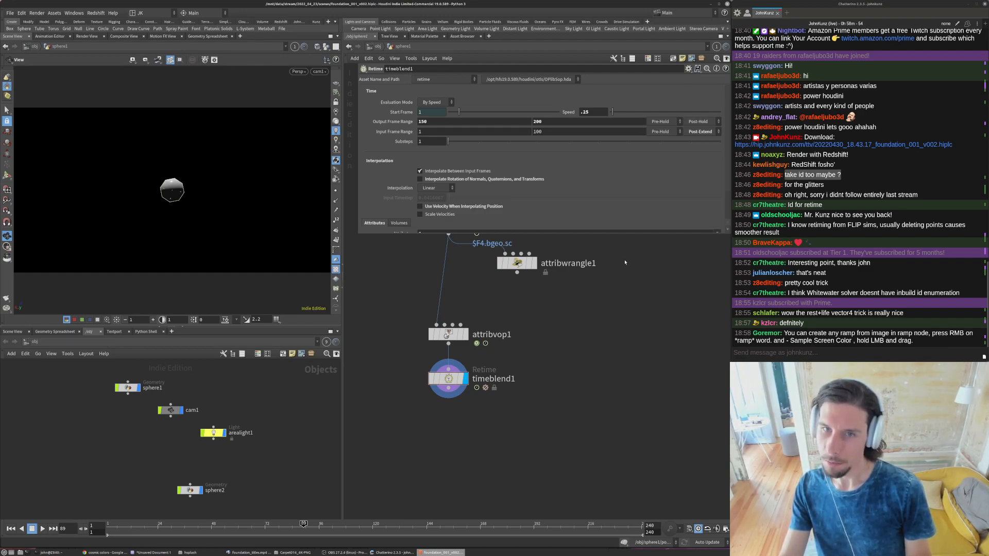
{"action": "left_click_drag", "start_coordinate": [609, 235], "coordinate": [609, 259]}
{"action": "middle_click_drag", "start_coordinate": [589, 295], "coordinate": [588, 331]}
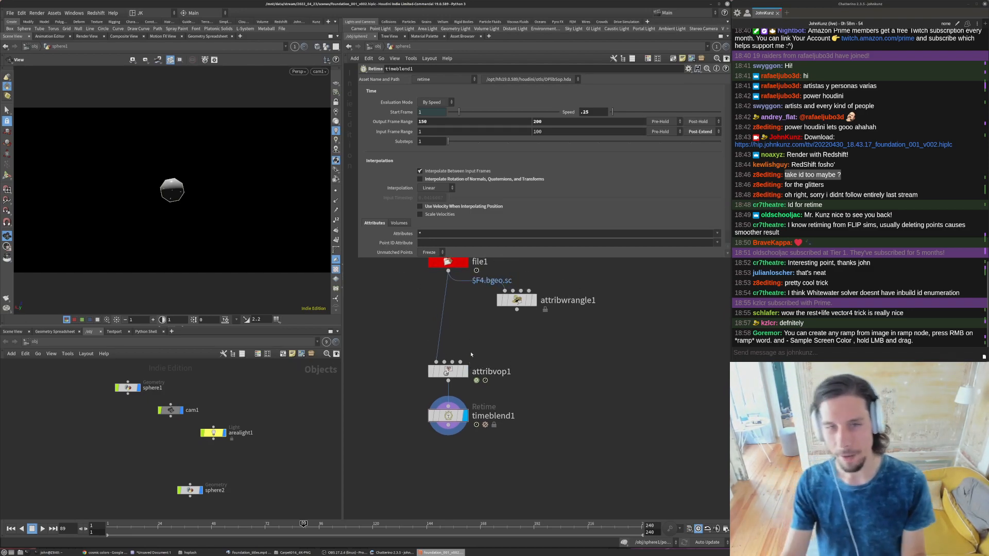
{"action": "left_click_drag", "start_coordinate": [357, 259], "coordinate": [365, 307]}
- Try screen-sampled blue and black on attribvop1's first ramp point, close the color editor, and undo the last change
{"action": "left_click", "coordinate": [449, 371]}
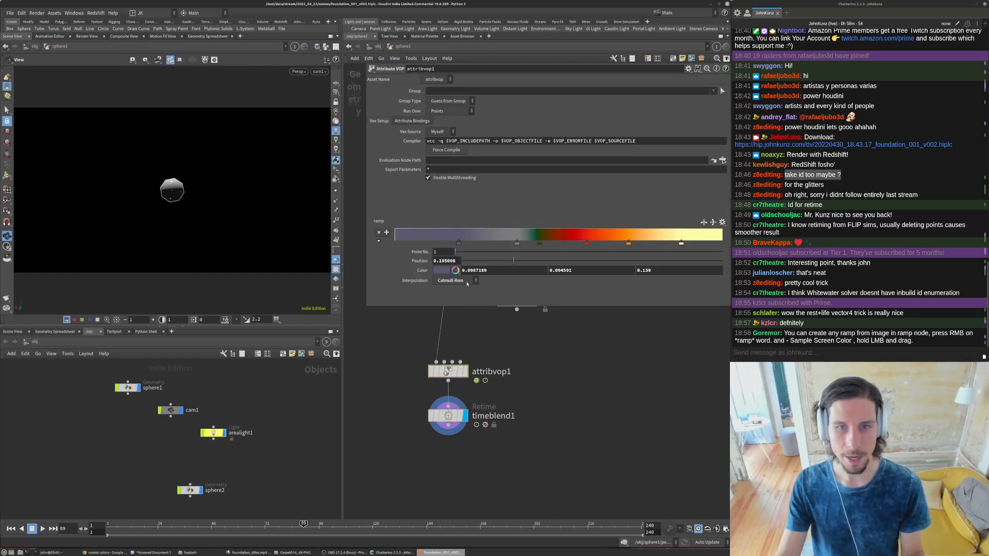
{"action": "left_click", "coordinate": [436, 271]}
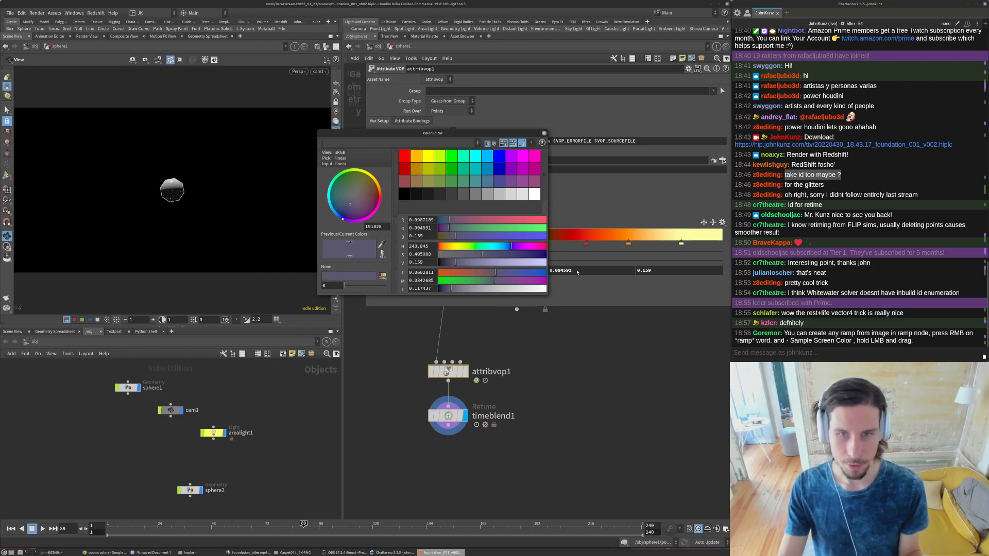
{"action": "left_click", "coordinate": [383, 244]}
{"action": "left_click", "coordinate": [381, 245]}
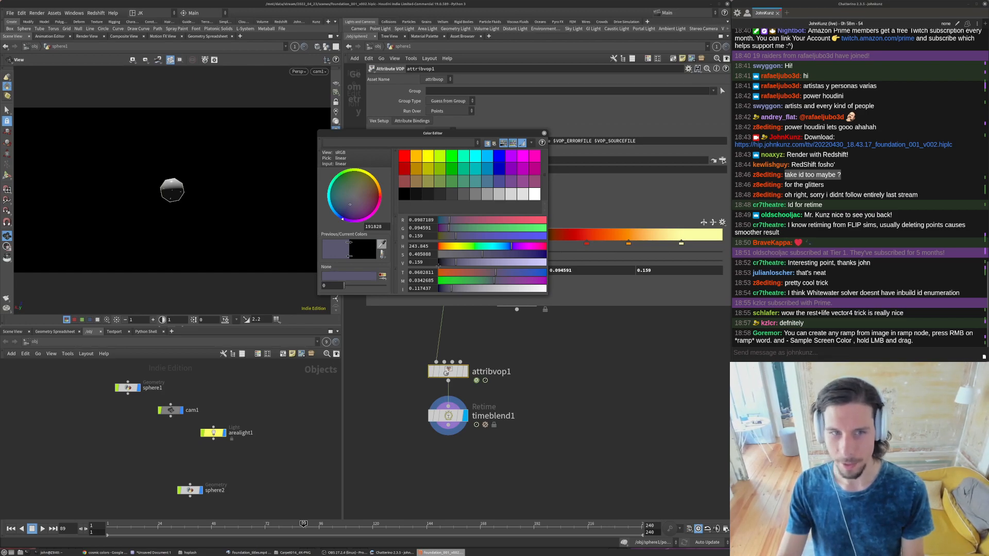
{"action": "left_click", "coordinate": [350, 235]}
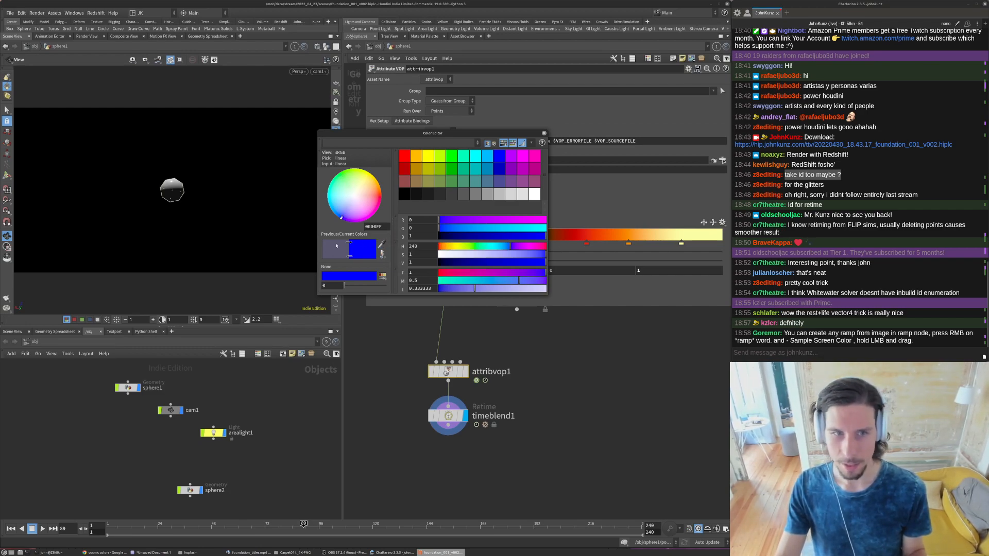
{"action": "left_click", "coordinate": [381, 241]}
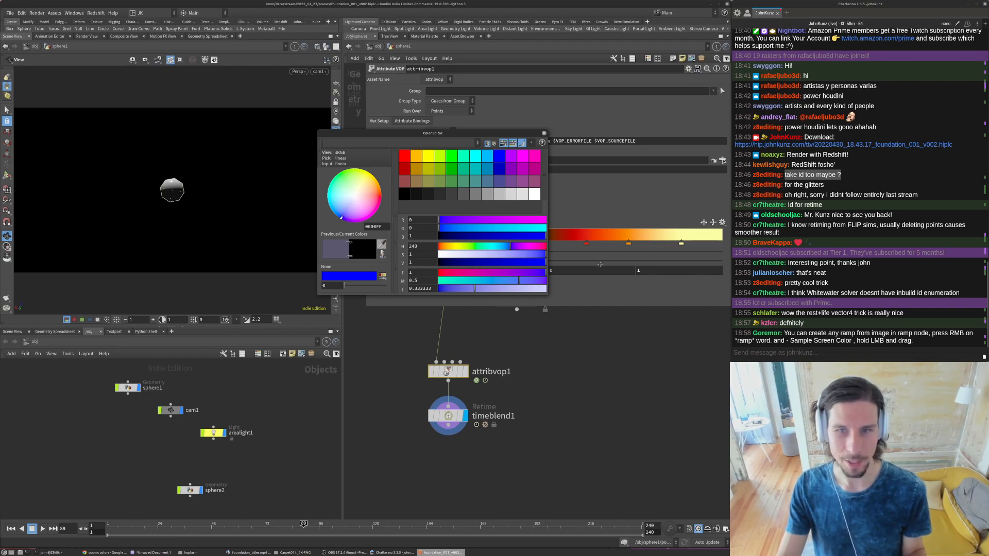
{"action": "key", "text": "Escape"}
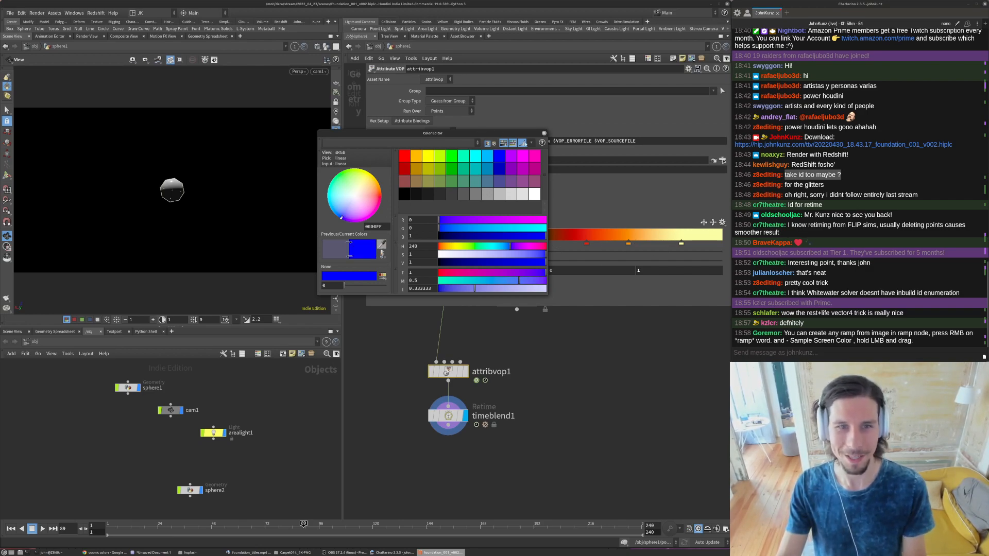
{"action": "left_click", "coordinate": [381, 244]}
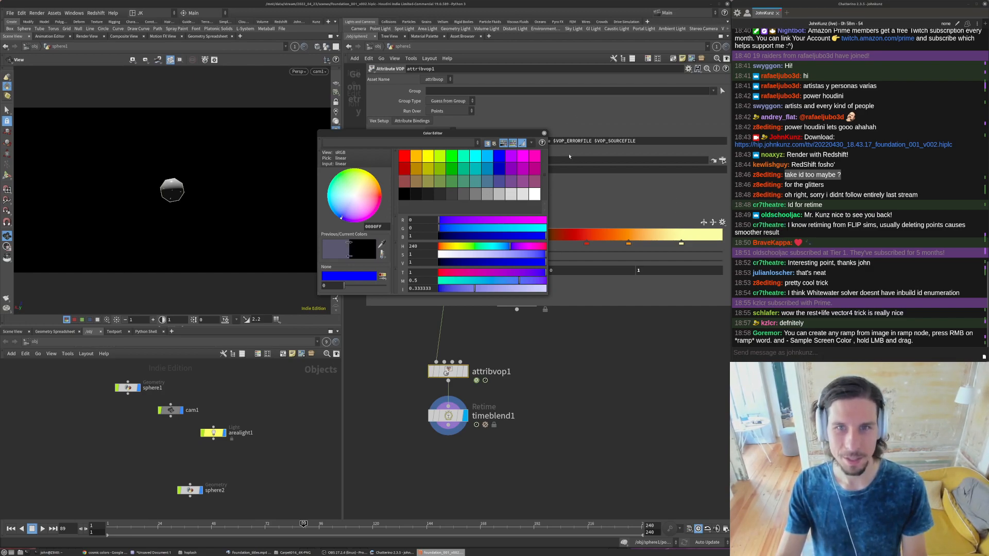
{"action": "left_click", "coordinate": [544, 134]}
{"action": "key", "text": "ctrl+z"}
{"action": "middle_click_drag", "start_coordinate": [442, 417], "coordinate": [477, 382]}
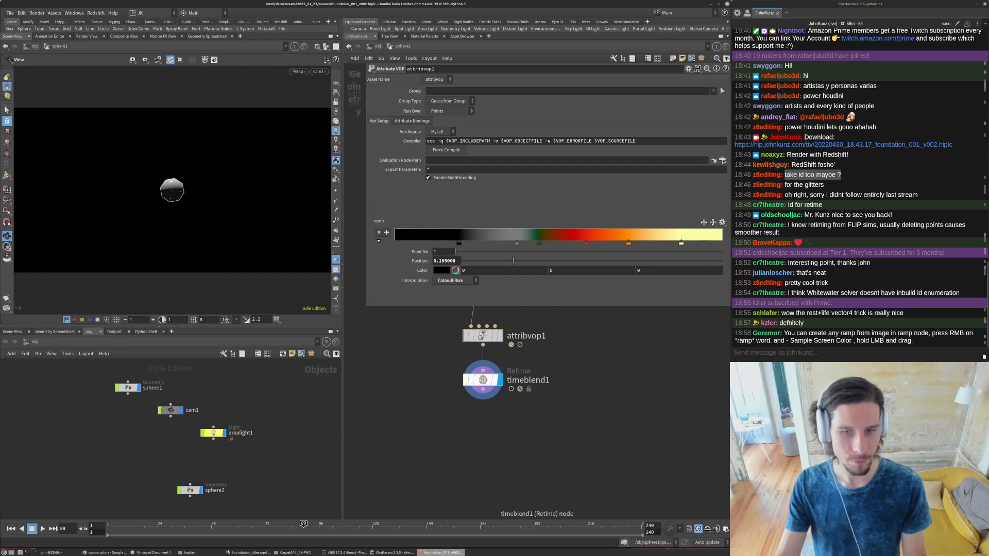
- Revert timeblend1's output frame range to its default values
{"action": "left_click", "coordinate": [476, 381]}
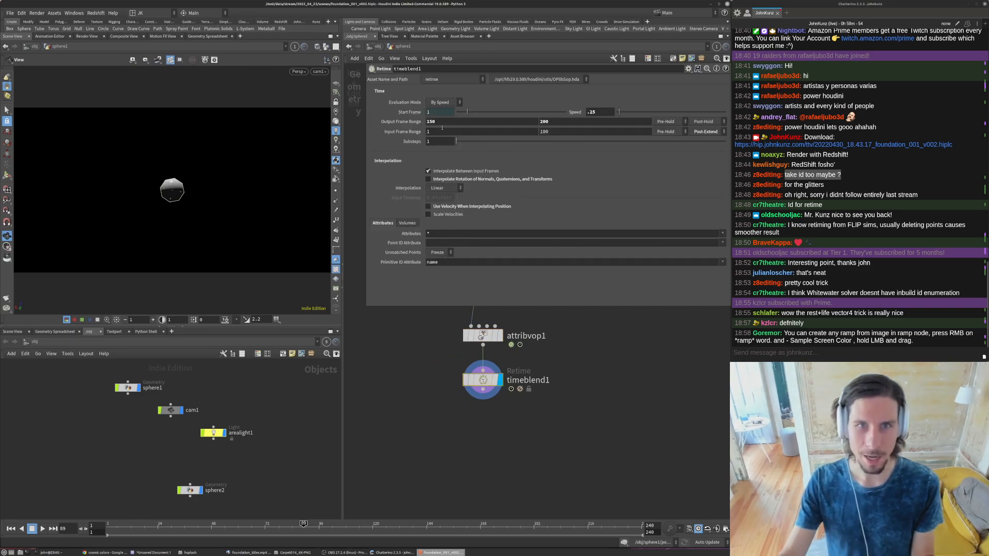
{"action": "right_click", "coordinate": [402, 122]}
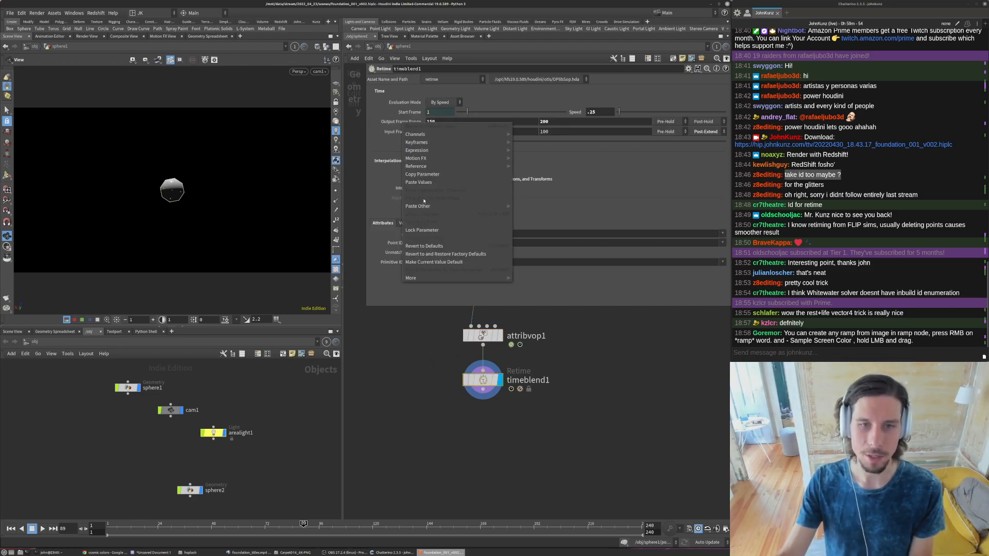
{"action": "left_click", "coordinate": [426, 246]}
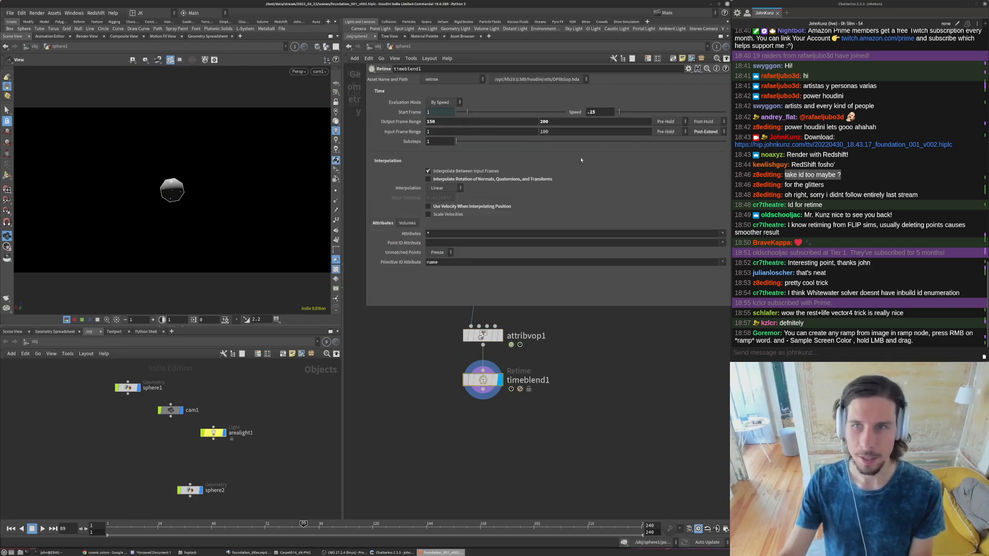
{"action": "left_click", "coordinate": [444, 102]}
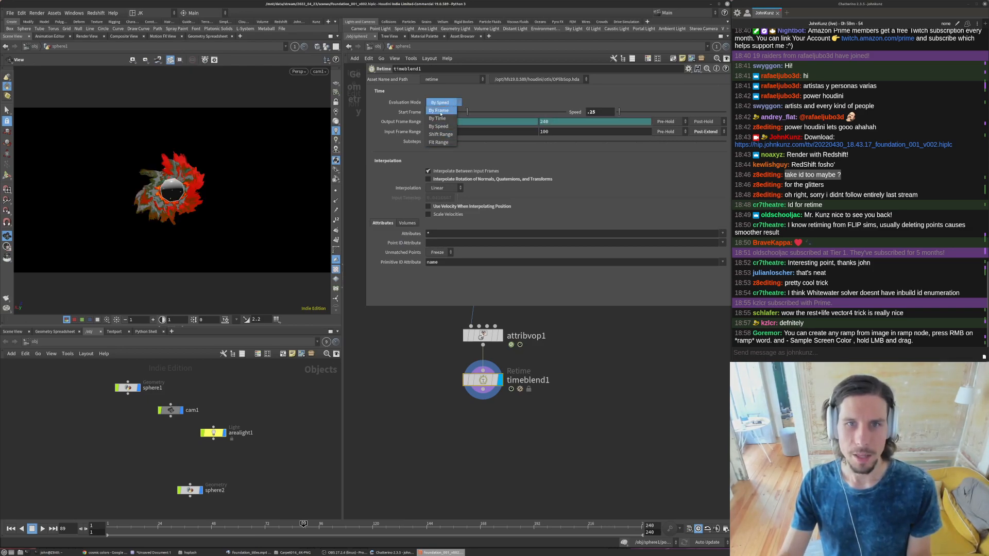
{"action": "left_click", "coordinate": [420, 358]}
- Add a Time Shift node and connect its input to the output of timeblend1
{"action": "key", "text": "Tab"}
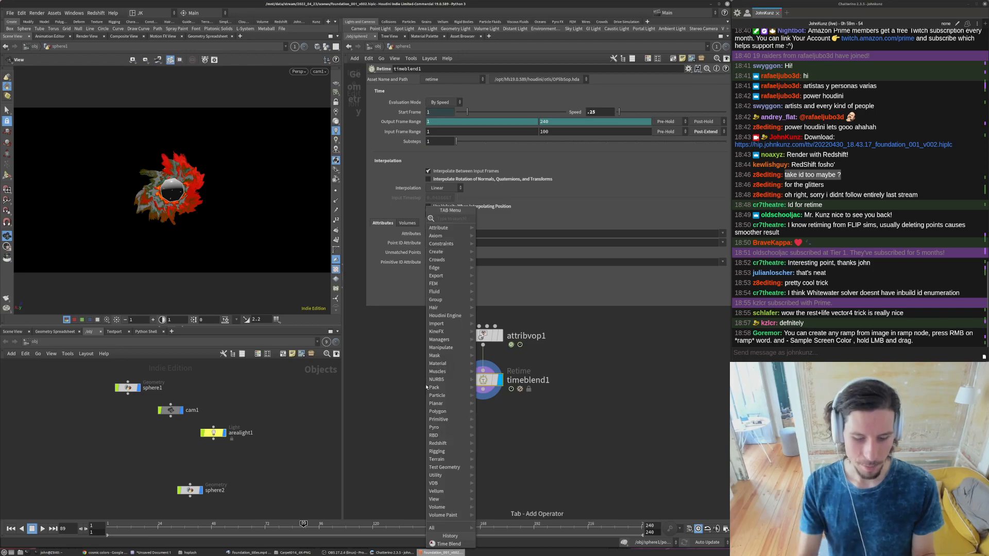
{"action": "type", "text": "tim"}
{"action": "key", "text": "Return"}
{"action": "left_click", "coordinate": [425, 387]}
{"action": "left_click_drag", "start_coordinate": [426, 375], "coordinate": [482, 390]}
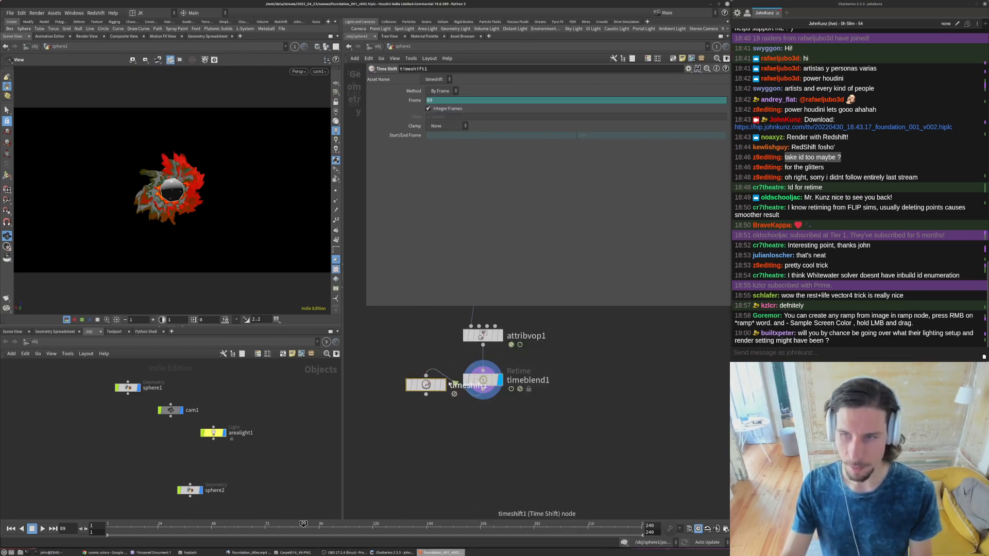
{"action": "middle_click_drag", "start_coordinate": [456, 427], "coordinate": [459, 390]}
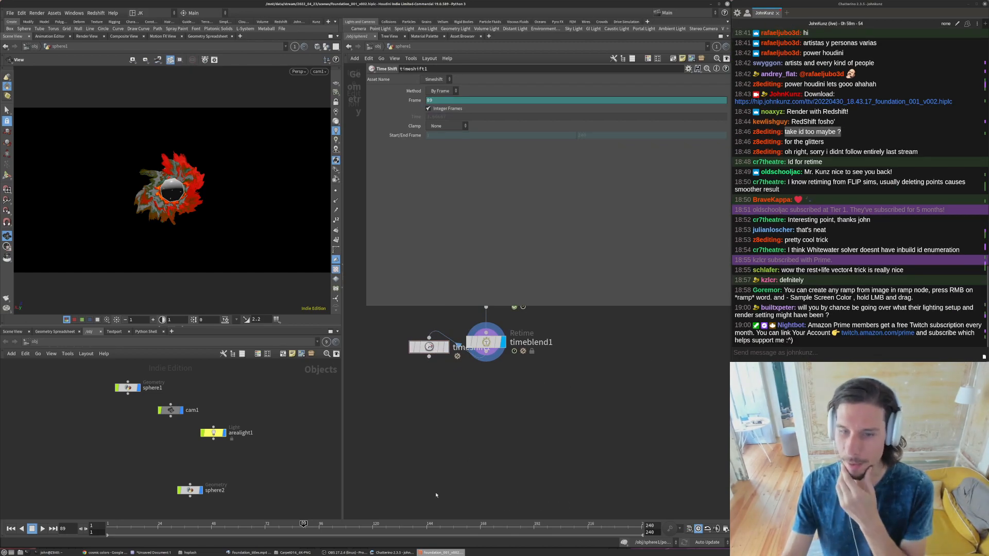
- Switch to the Foundation titles reference video, play it to study the particle motion, and return to Houdini
{"action": "left_click", "coordinate": [247, 553]}
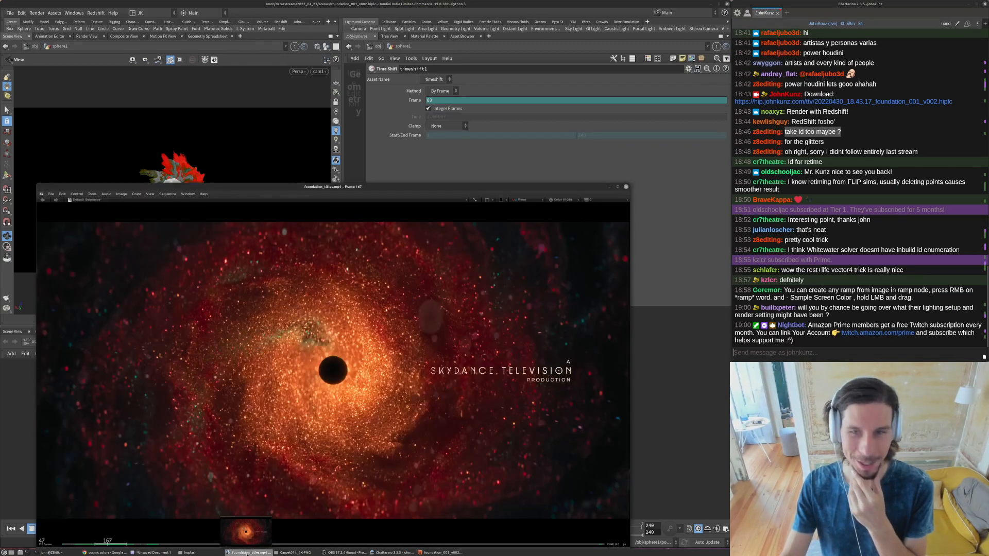
{"action": "key", "text": "space"}
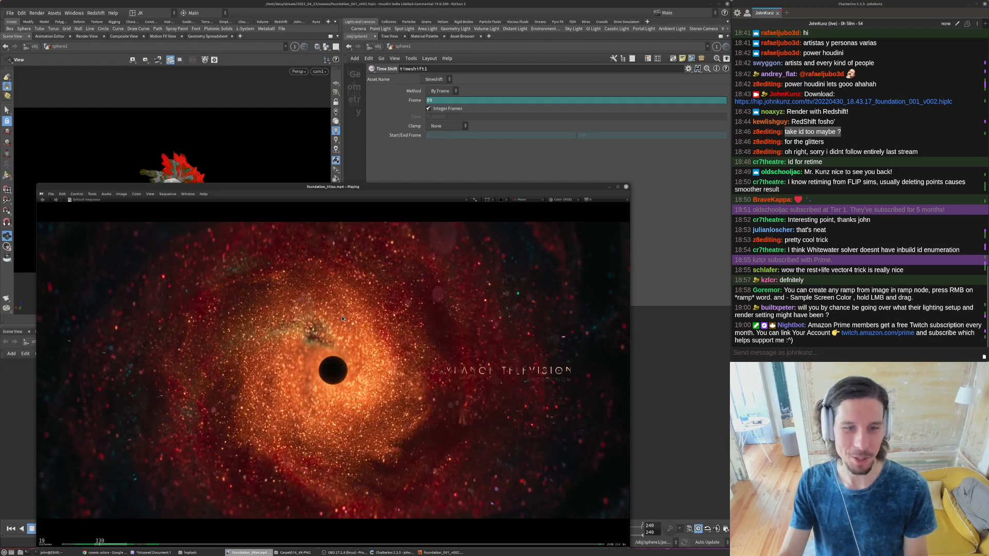
{"action": "key", "text": "space"}
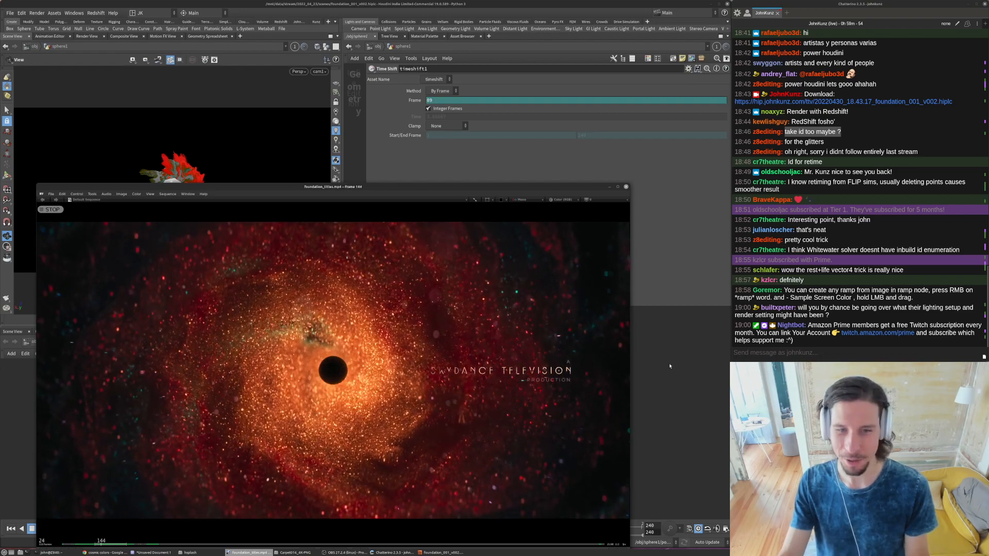
{"action": "left_click", "coordinate": [669, 366]}
- Display timeshift1 below timeblend1 and delete the channels on its Frame parameter
{"action": "left_click_drag", "start_coordinate": [459, 349], "coordinate": [507, 410]}
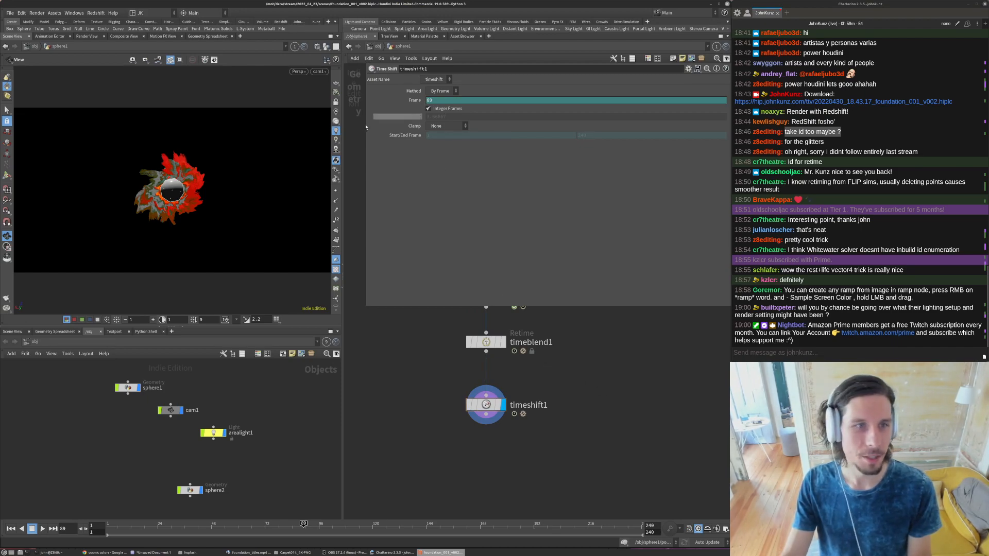
{"action": "right_click", "coordinate": [434, 101]}
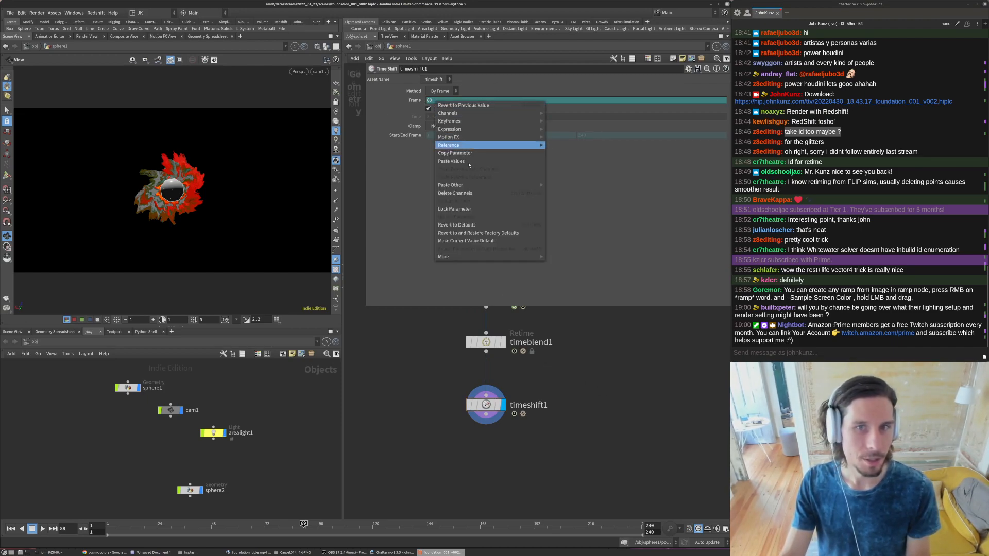
{"action": "left_click", "coordinate": [455, 194]}
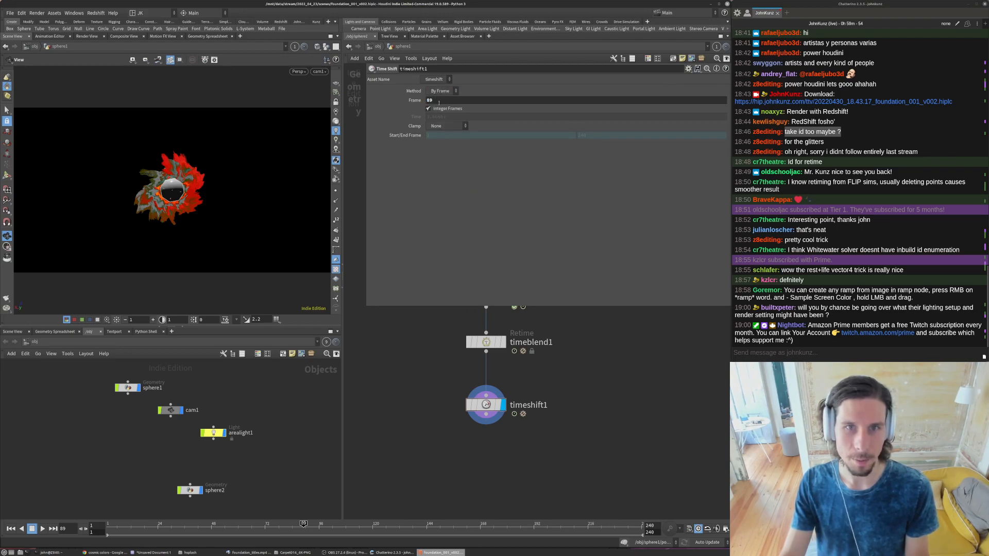
- Set timeshift1's Frame expression to $FF+400 and turn off Integer Frames
{"action": "left_click", "coordinate": [442, 91]}
{"action": "left_click", "coordinate": [438, 99]}
{"action": "left_click", "coordinate": [438, 100]}
{"action": "type", "text": "$FF"}
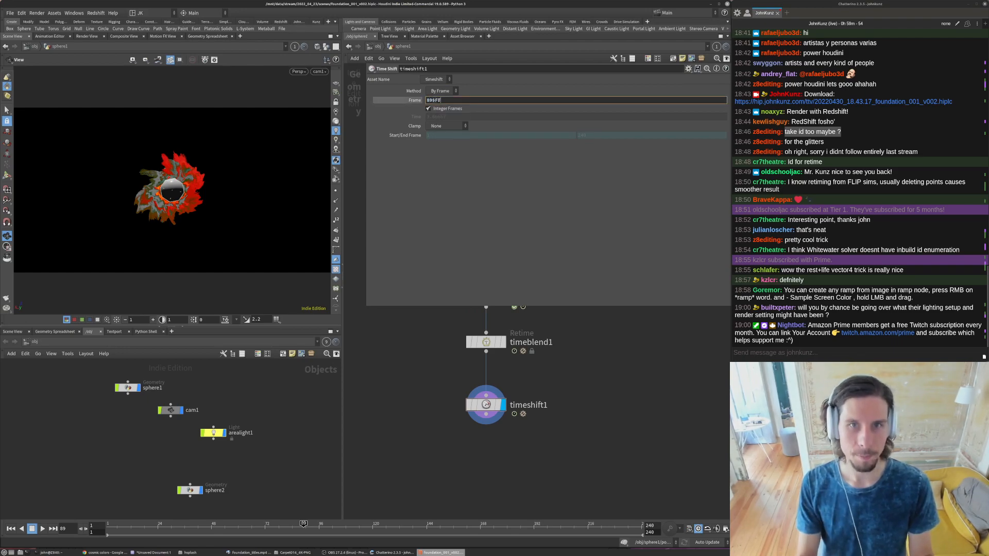
{"action": "key", "text": "Home"}
{"action": "key", "text": "Delete"}
{"action": "key", "text": "Delete"}
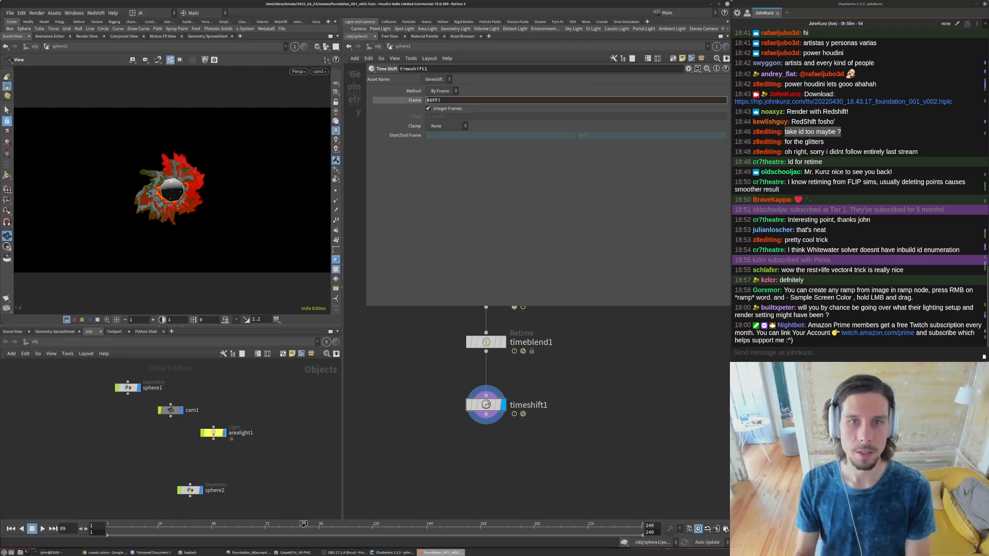
{"action": "key", "text": "Return"}
{"action": "left_click", "coordinate": [440, 109]}
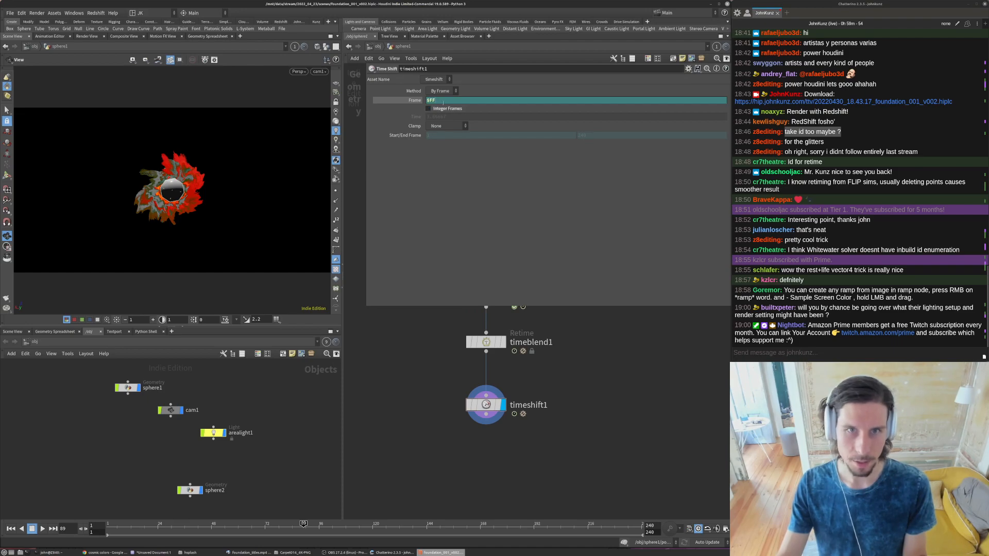
{"action": "key", "text": "Return"}
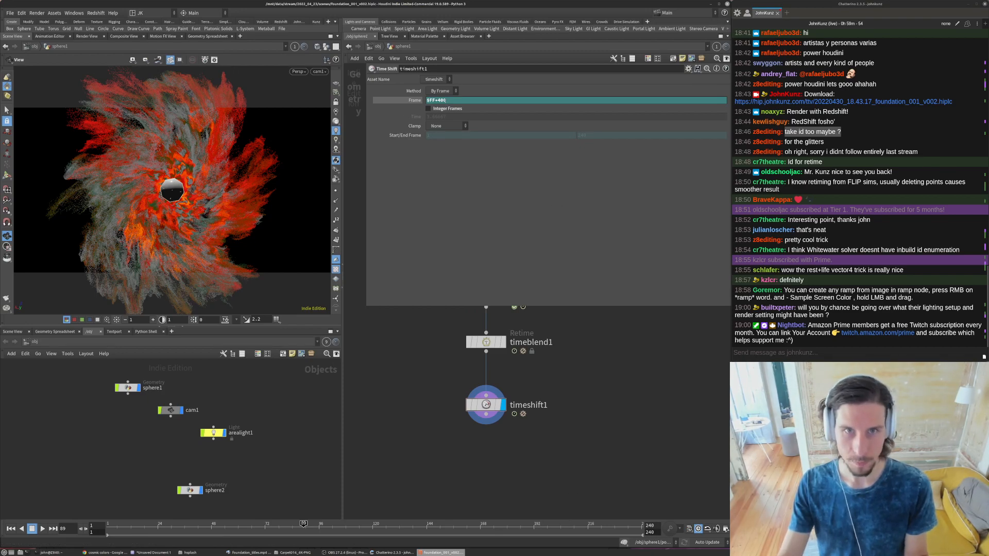
- Try the Frame expressions $FF+600 and $FF+1000 on timeshift1
{"action": "left_click_drag", "start_coordinate": [438, 100], "coordinate": [440, 101]}
{"action": "type", "text": "6"}
{"action": "key", "text": "Return"}
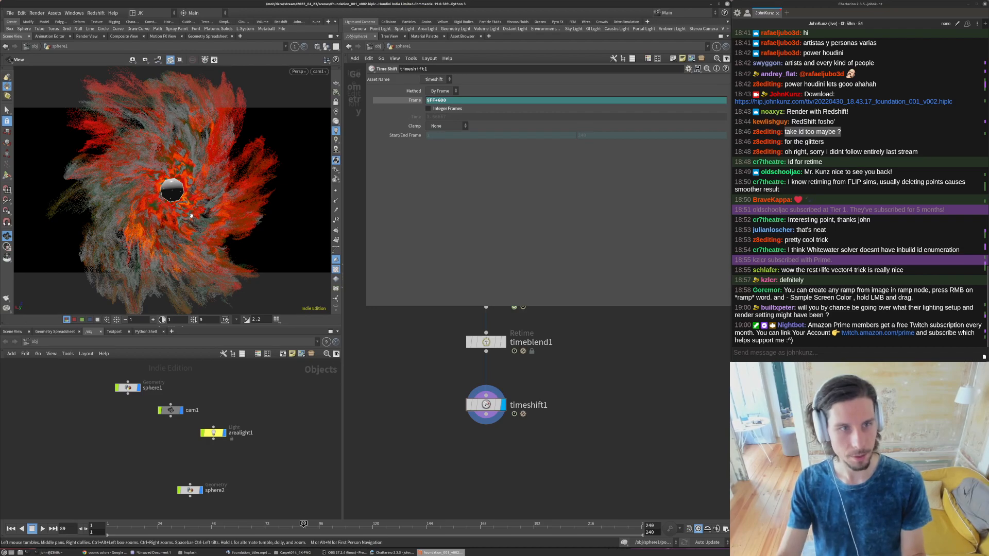
{"action": "middle_click_drag", "start_coordinate": [389, 437], "coordinate": [392, 400]}
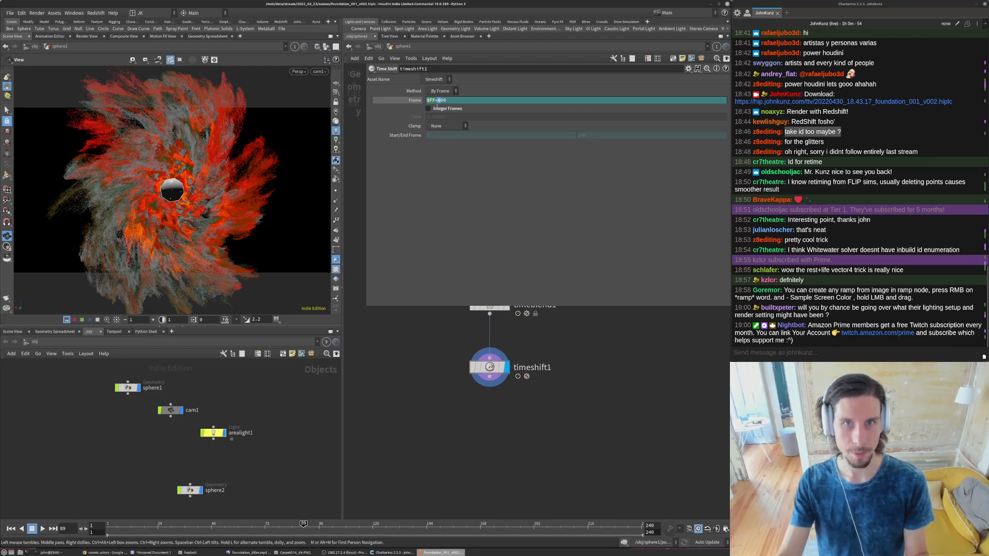
{"action": "type", "text": "1000"}
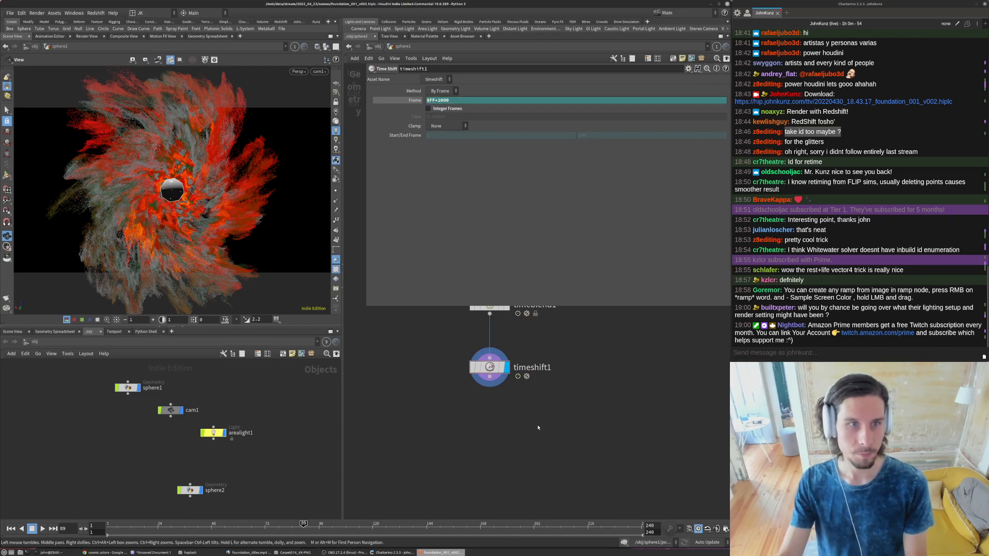
{"action": "middle_click_drag", "start_coordinate": [536, 408], "coordinate": [550, 434]}
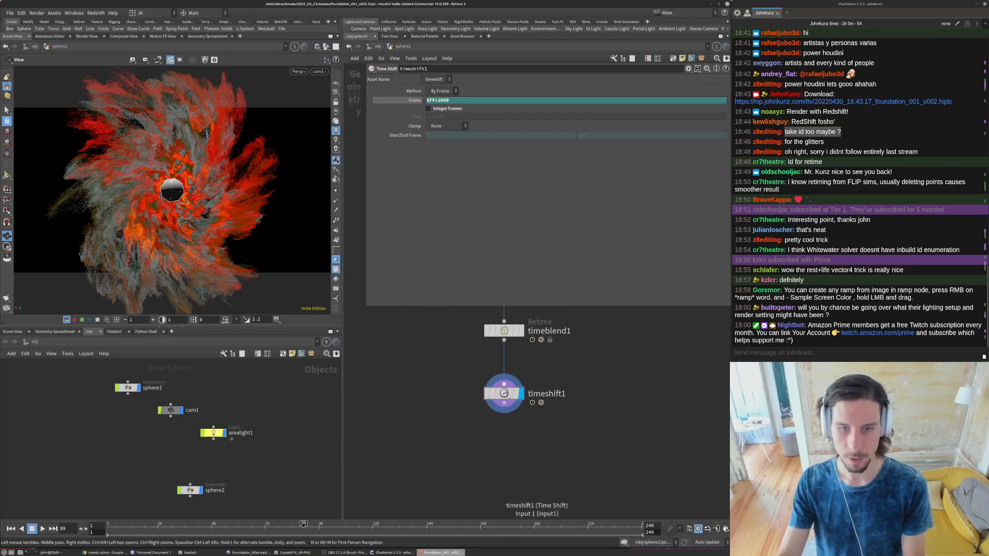
- Set the end behavior of timeblend1's output frame range to Post-Extend
{"action": "left_click", "coordinate": [504, 331]}
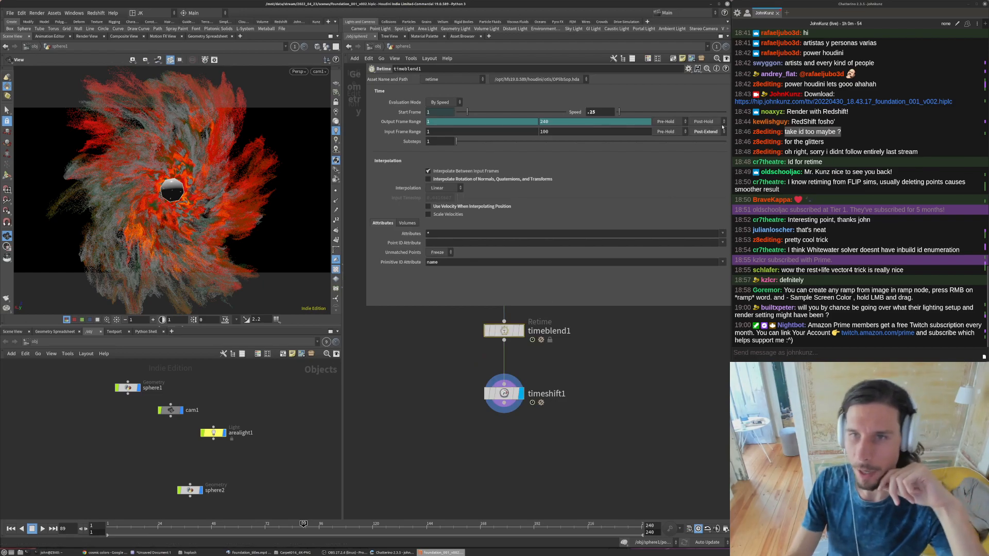
{"action": "left_click", "coordinate": [719, 123]}
{"action": "left_click", "coordinate": [704, 138]}
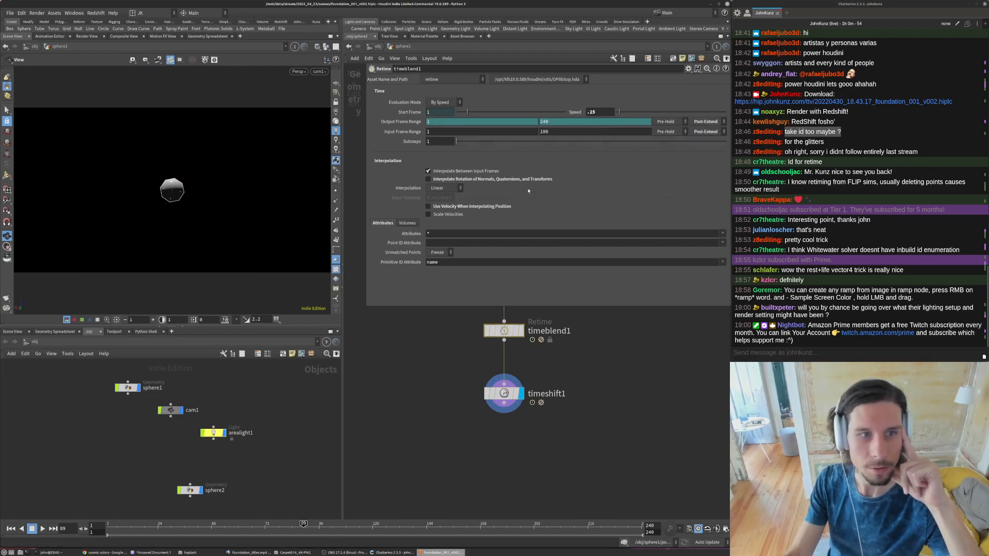
- Move timeshift1 further below timeblend1 and set its Frame expression to $FF+400
{"action": "left_click", "coordinate": [517, 397]}
{"action": "middle_click_drag", "start_coordinate": [517, 397], "coordinate": [529, 443]}
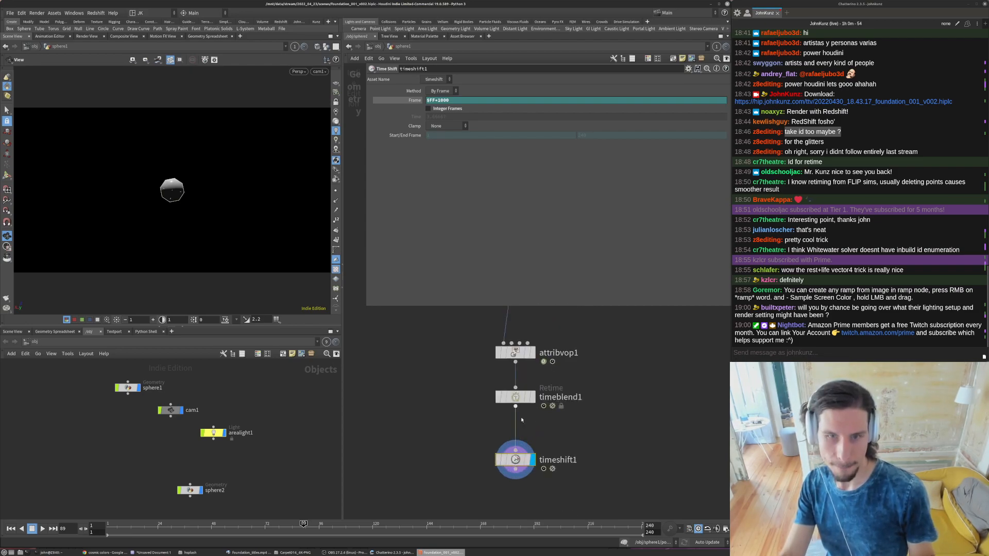
{"action": "left_click_drag", "start_coordinate": [439, 109], "coordinate": [437, 110]}
{"action": "type", "text": "4"}
{"action": "key", "text": "Return"}
{"action": "middle_click_drag", "start_coordinate": [412, 380], "coordinate": [413, 344]}
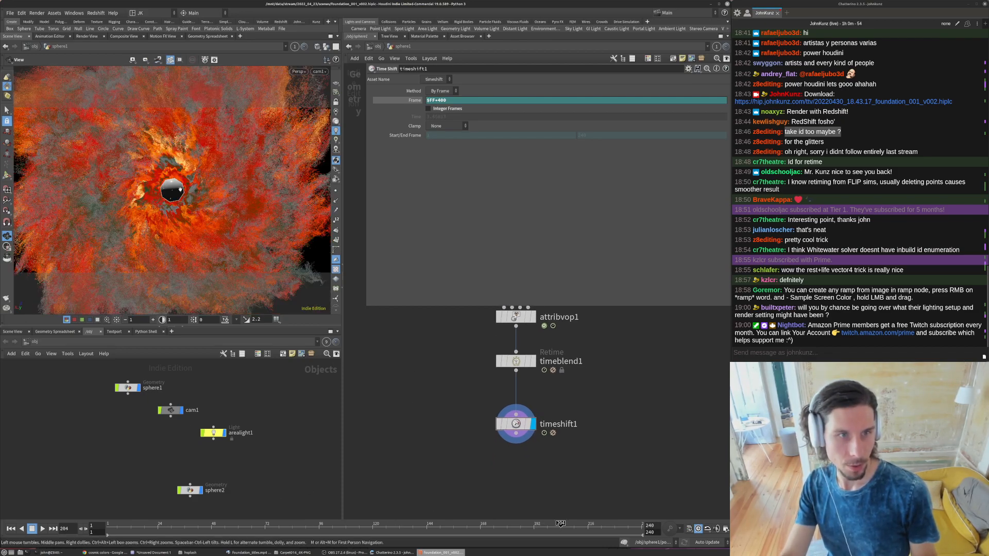
- Inspect individual color channels of the particles in the viewport and switch back to full color
{"action": "scroll", "coordinate": [413, 426], "scroll_direction": "down", "scroll_amount": 3}
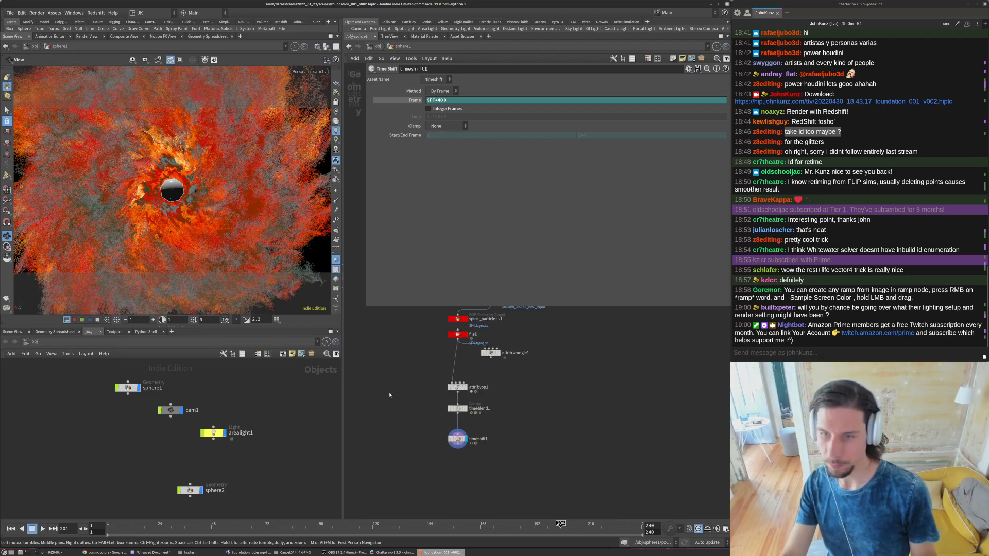
{"action": "middle_click_drag", "start_coordinate": [390, 395], "coordinate": [395, 386]}
{"action": "left_click", "coordinate": [82, 320]}
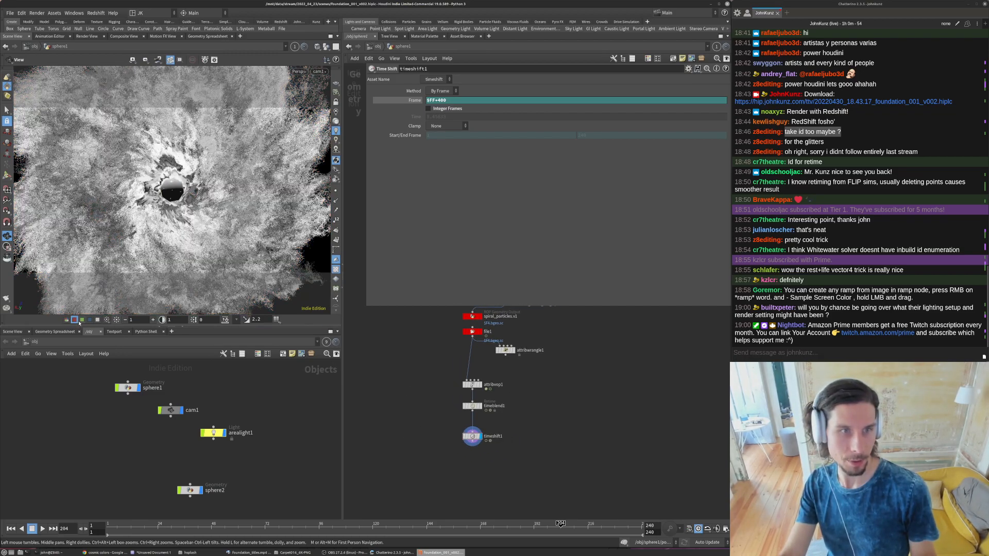
{"action": "left_click", "coordinate": [90, 320]}
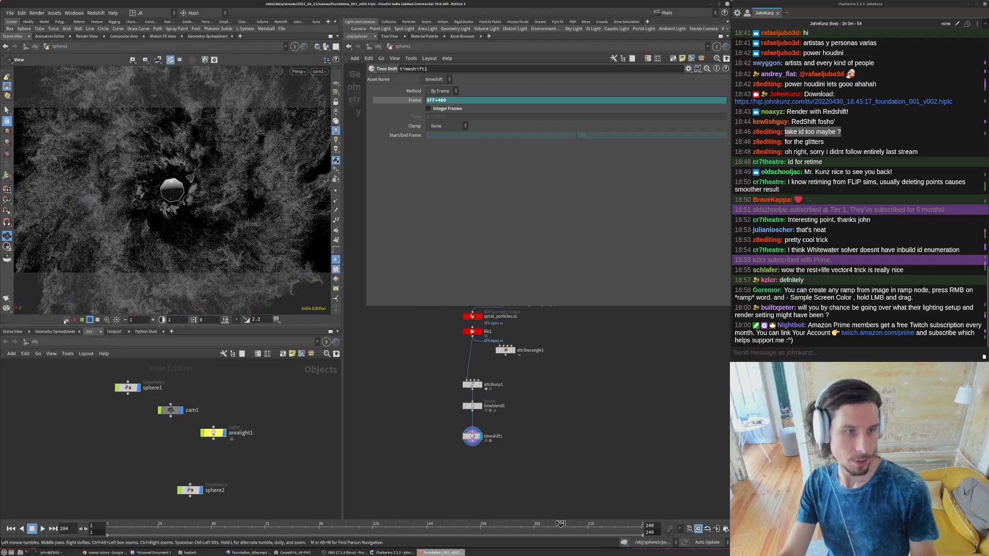
{"action": "left_click", "coordinate": [66, 320]}
- Set timeblend1's retime speed to .2
{"action": "scroll", "coordinate": [486, 414], "scroll_direction": "up", "scroll_amount": 3}
{"action": "left_click", "coordinate": [462, 400]}
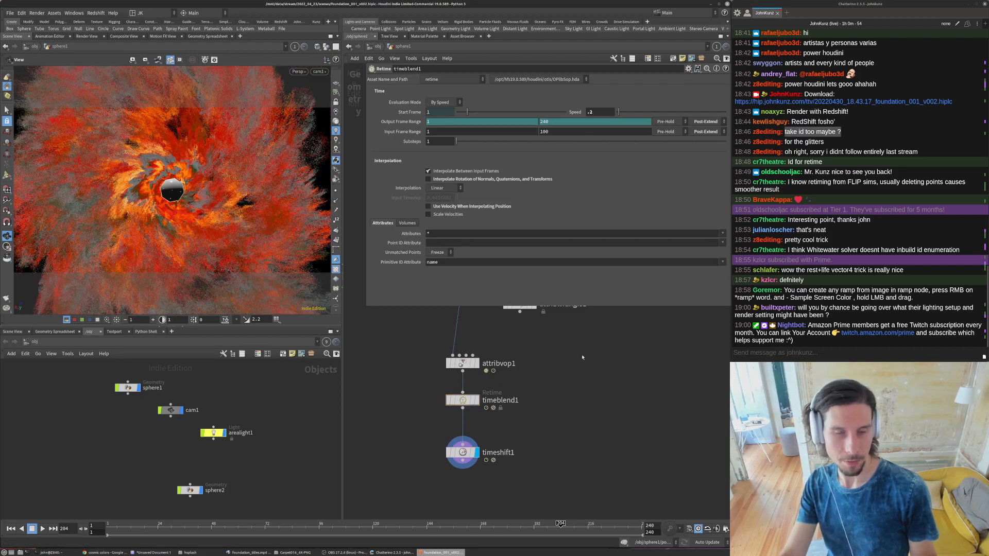
{"action": "middle_click_drag", "start_coordinate": [583, 367], "coordinate": [601, 353]}
{"action": "scroll", "coordinate": [590, 367], "scroll_direction": "down", "scroll_amount": 2}
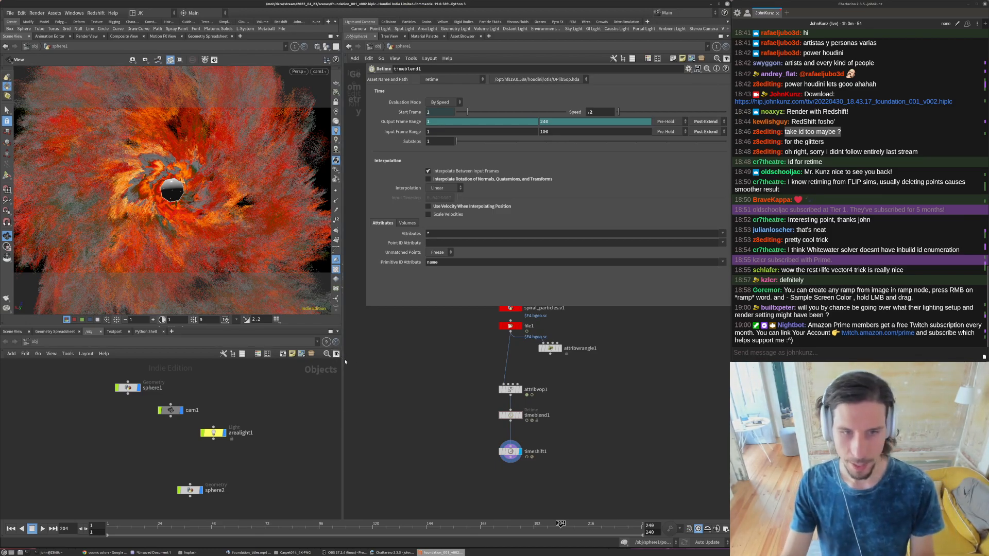
- Widen the scene view, start a flipbook of frames 1 to 240, and enlarge the MPlay window
{"action": "left_click_drag", "start_coordinate": [343, 359], "coordinate": [448, 359]}
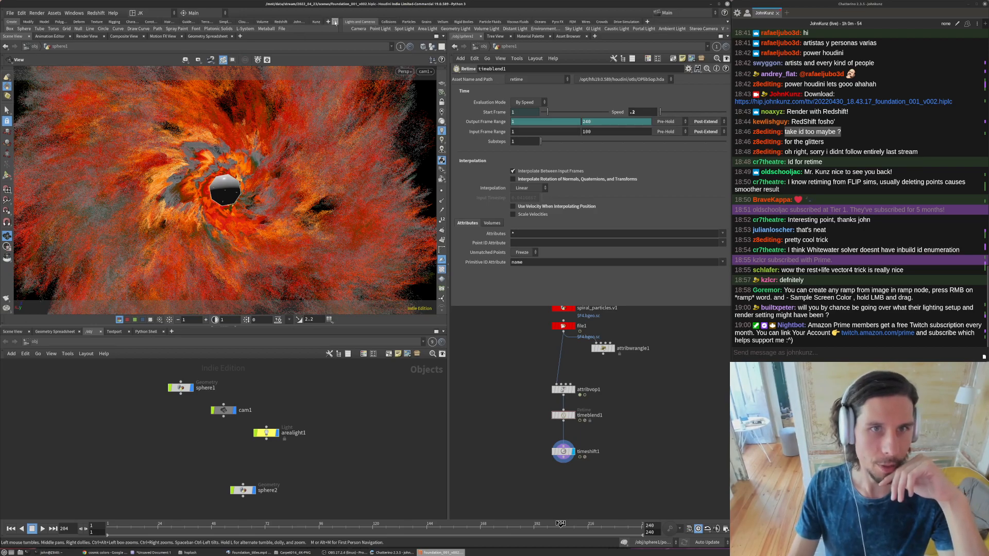
{"action": "left_click", "coordinate": [316, 22]}
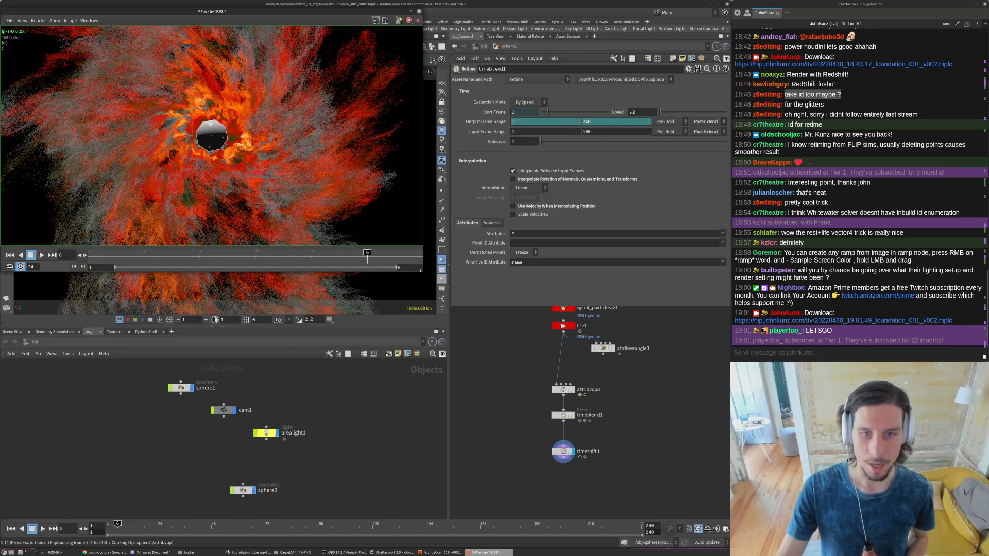
{"action": "left_click_drag", "start_coordinate": [421, 271], "coordinate": [666, 347]}
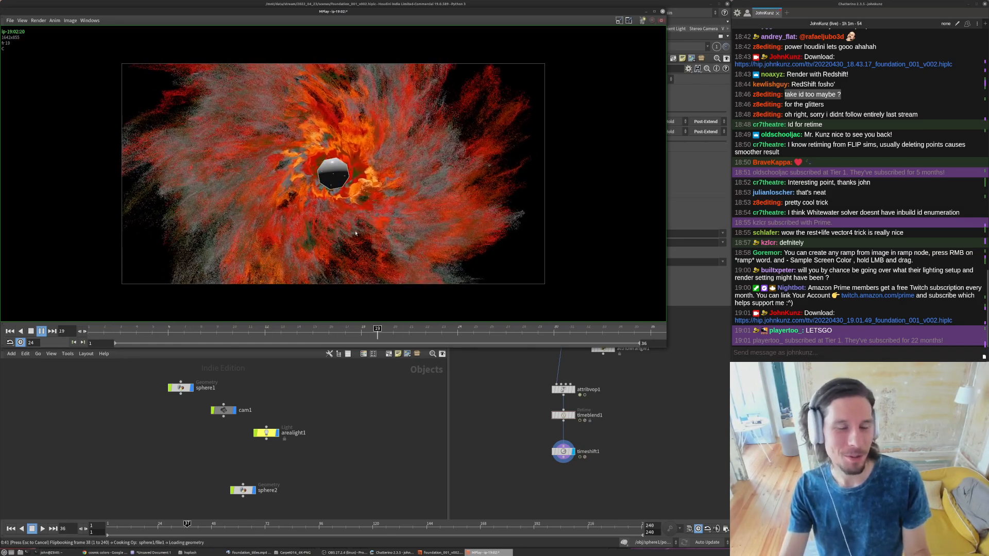
- Play back the flipbook frames captured so far to check the slowed particle motion
{"action": "mouse_move", "coordinate": [251, 554]}
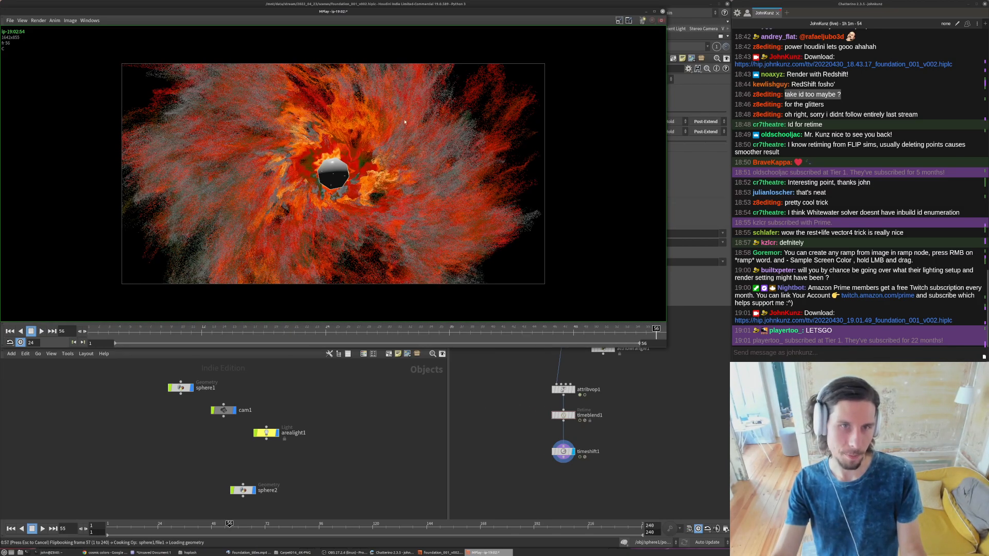
{"action": "key", "text": "Up"}
{"action": "key", "text": "Up"}
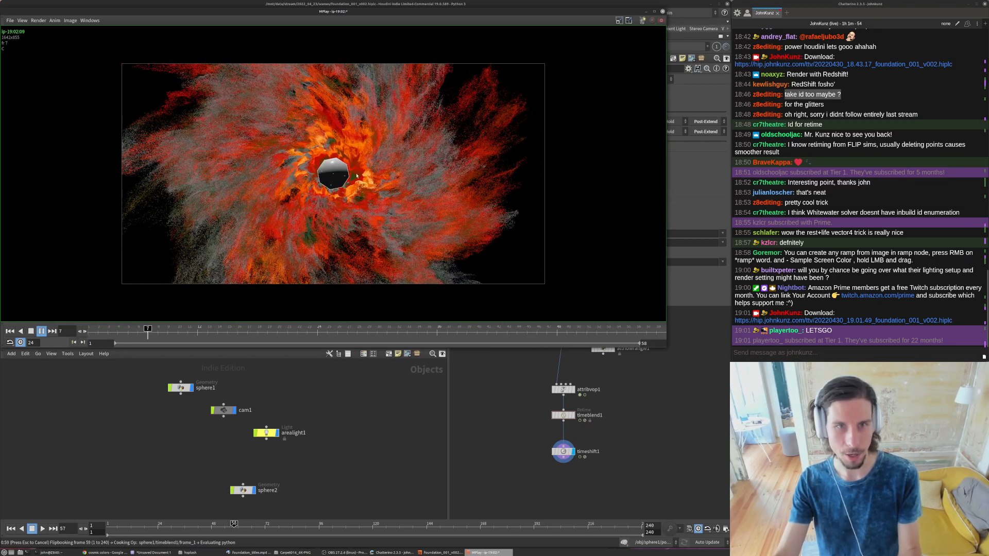
- Bring up the foundation_titles.mp4 reference video and arrange its window beneath the particle flipbook for comparison
{"action": "mouse_move", "coordinate": [387, 554]}
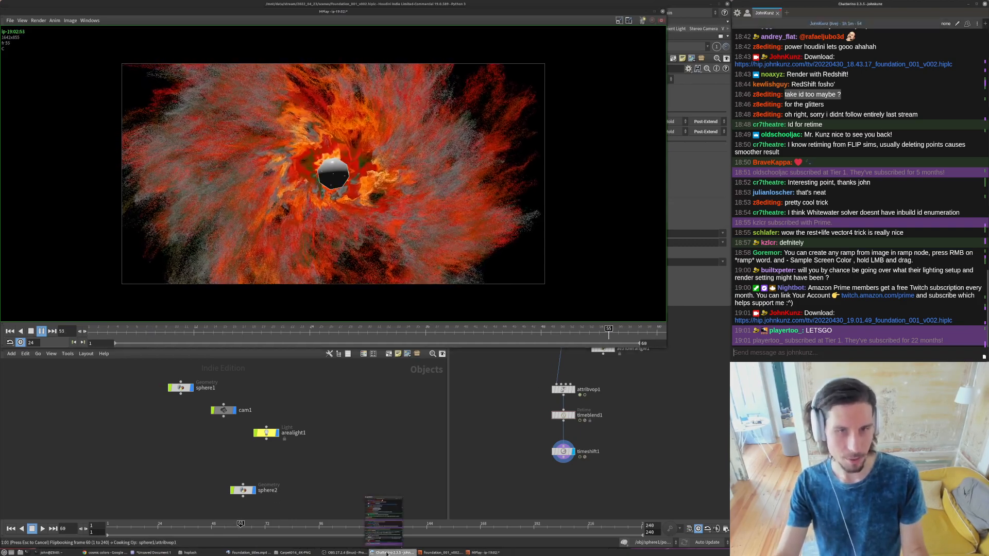
{"action": "left_click", "coordinate": [250, 553]}
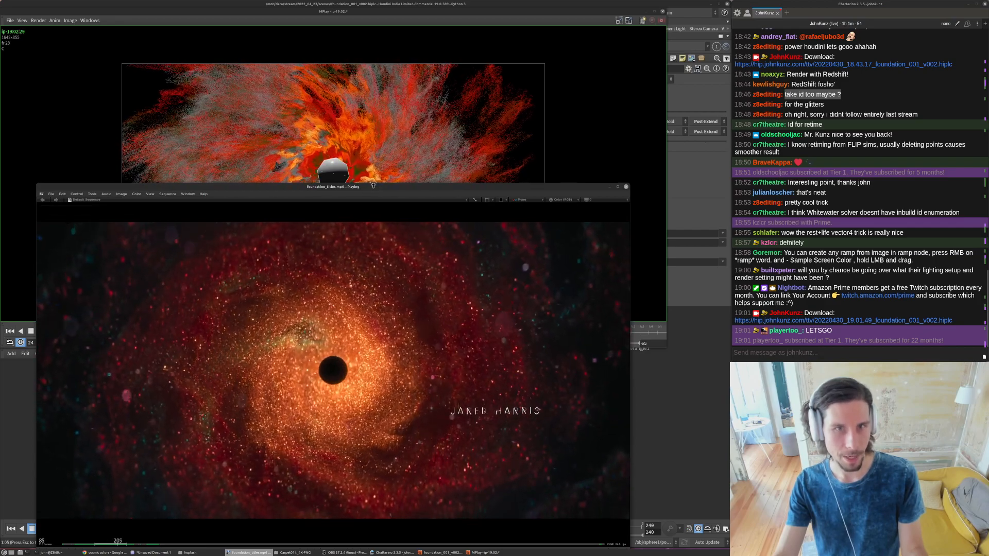
{"action": "left_click_drag", "start_coordinate": [373, 187], "coordinate": [367, 234]}
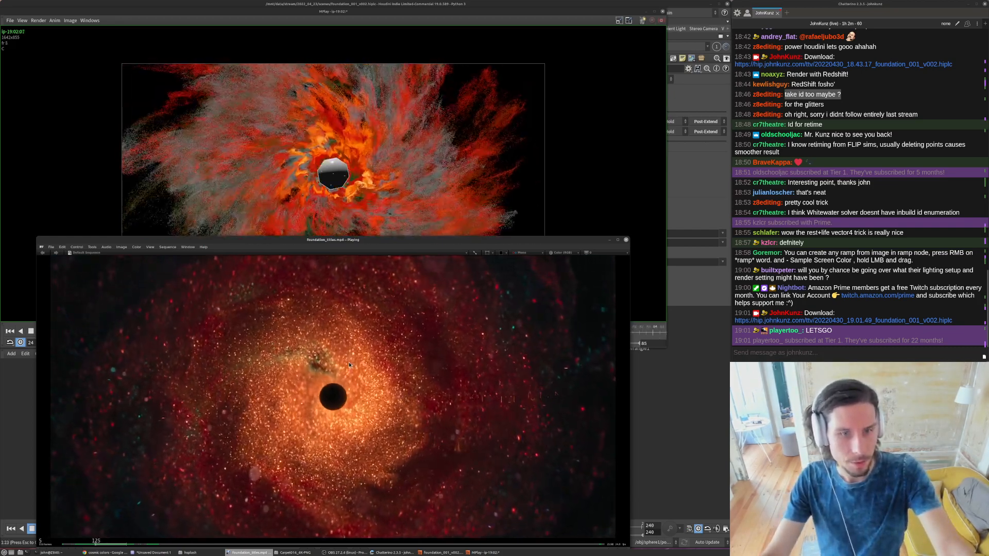
{"action": "key", "text": "shift+w"}
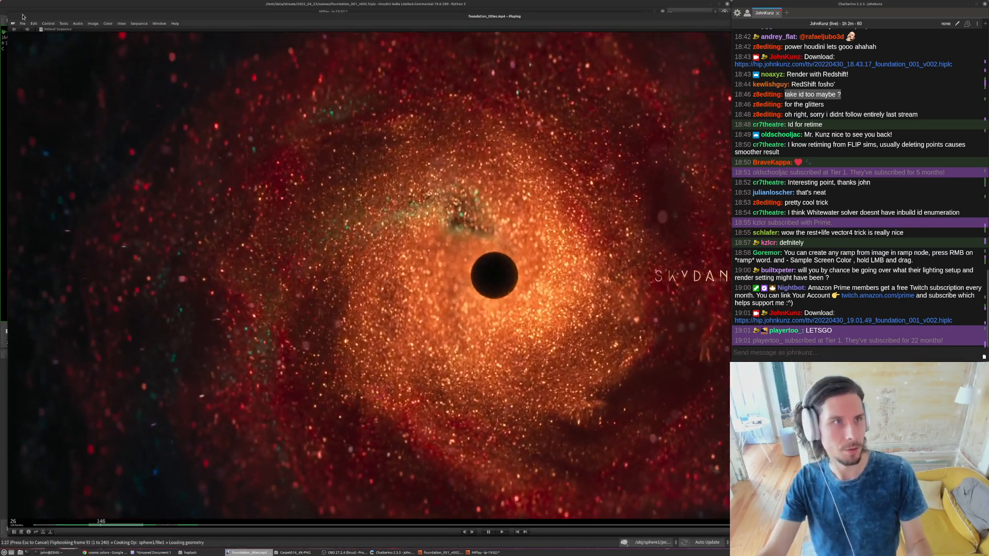
{"action": "left_click_drag", "start_coordinate": [8, 13], "coordinate": [343, 203]}
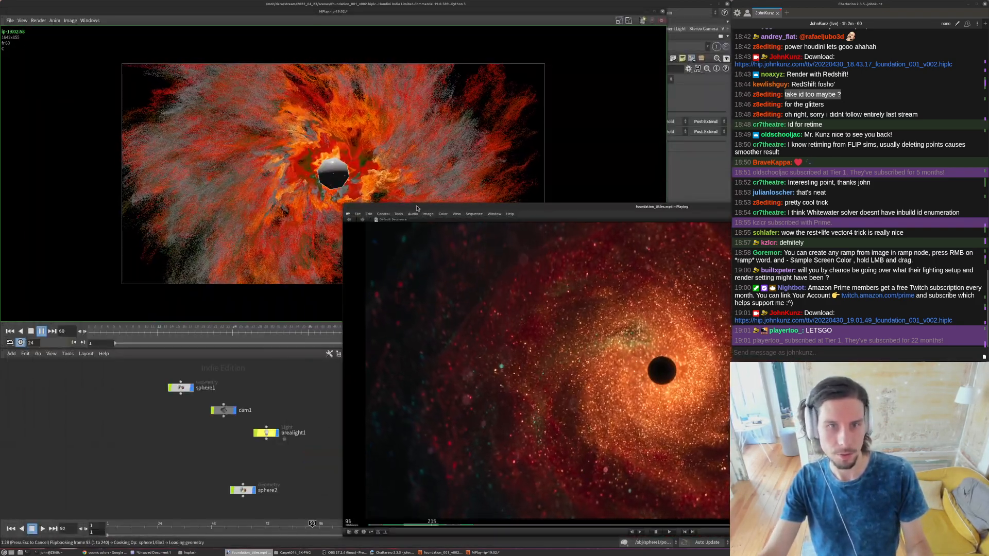
{"action": "left_click_drag", "start_coordinate": [587, 206], "coordinate": [338, 203]}
- Mirror the playing reference video horizontally and vertically to compare its swirl direction with the particle flipbook
{"action": "key", "text": "w"}
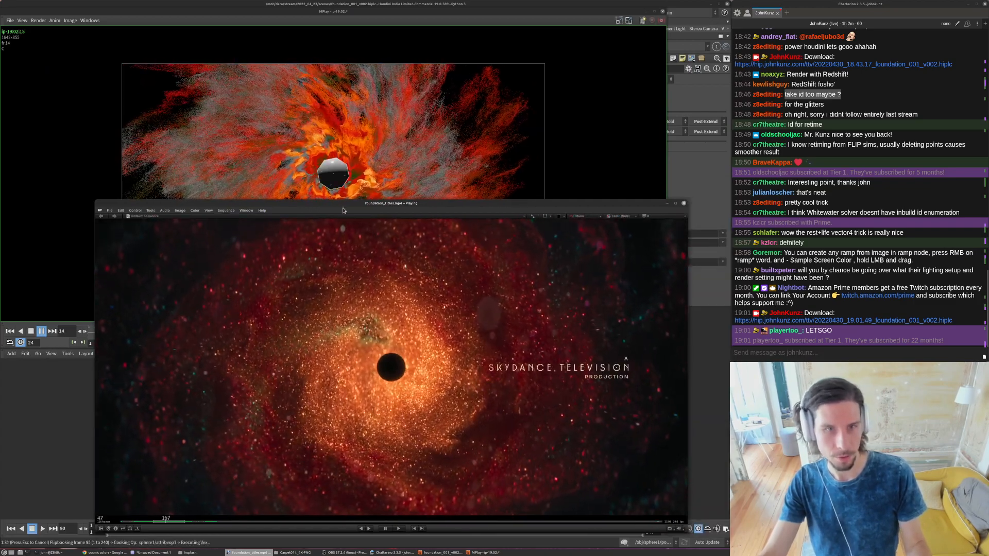
{"action": "key", "text": "shift+x"}
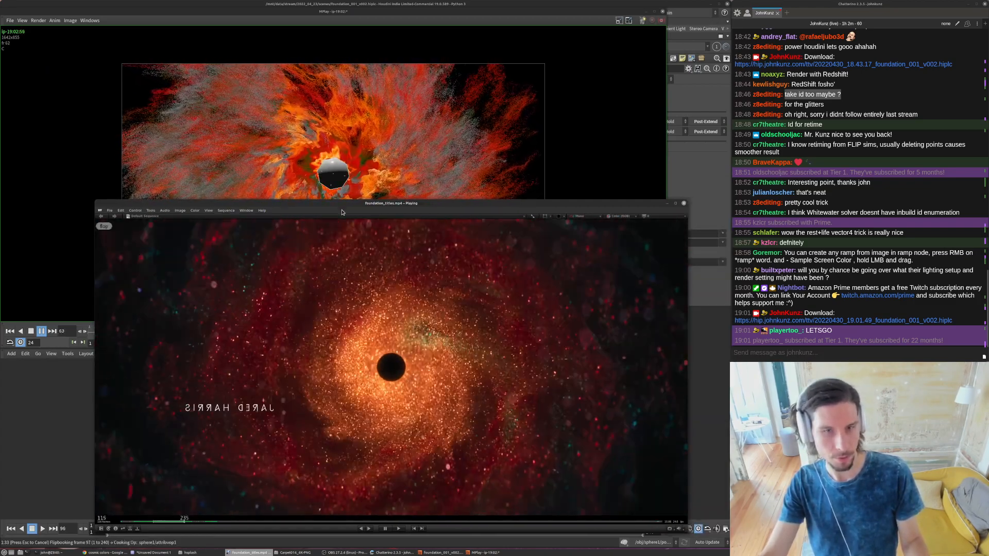
{"action": "key", "text": "shift+x"}
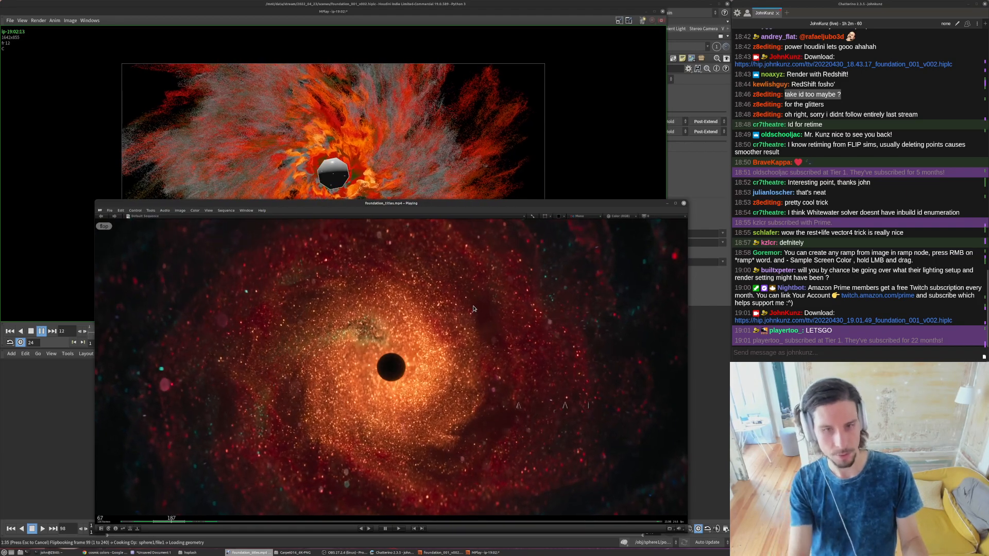
{"action": "key", "text": "shift+y"}
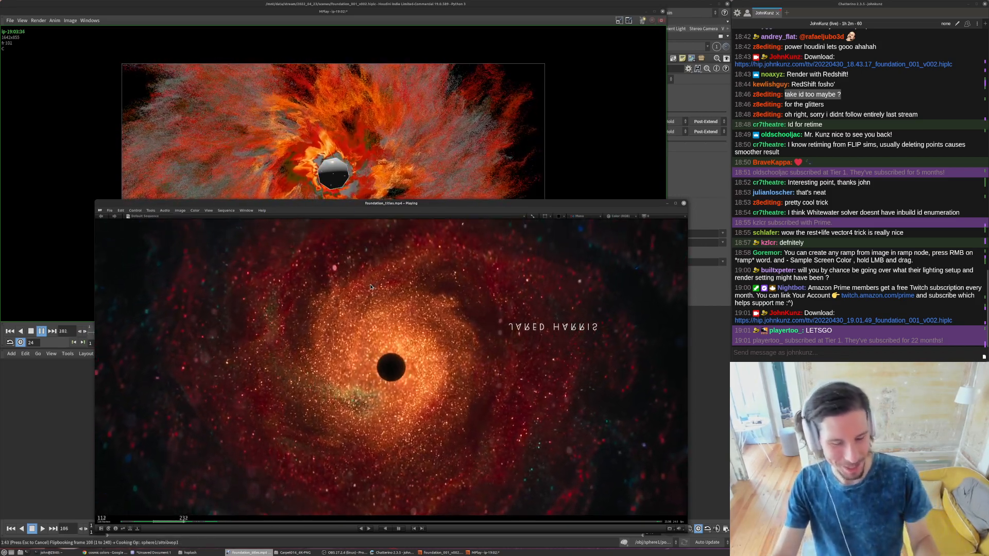
{"action": "key", "text": "shift+x"}
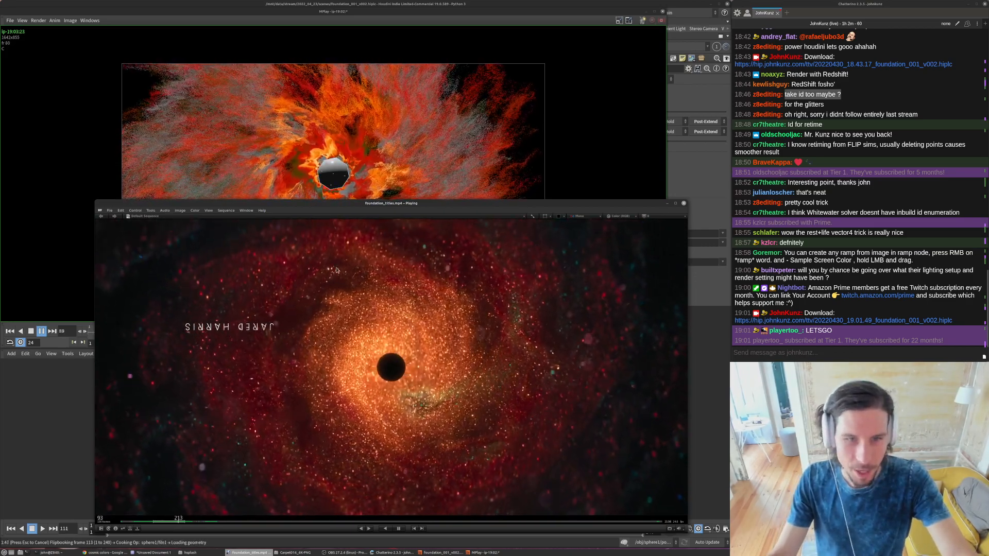
{"action": "key", "text": "space"}
{"action": "key", "text": "space"}
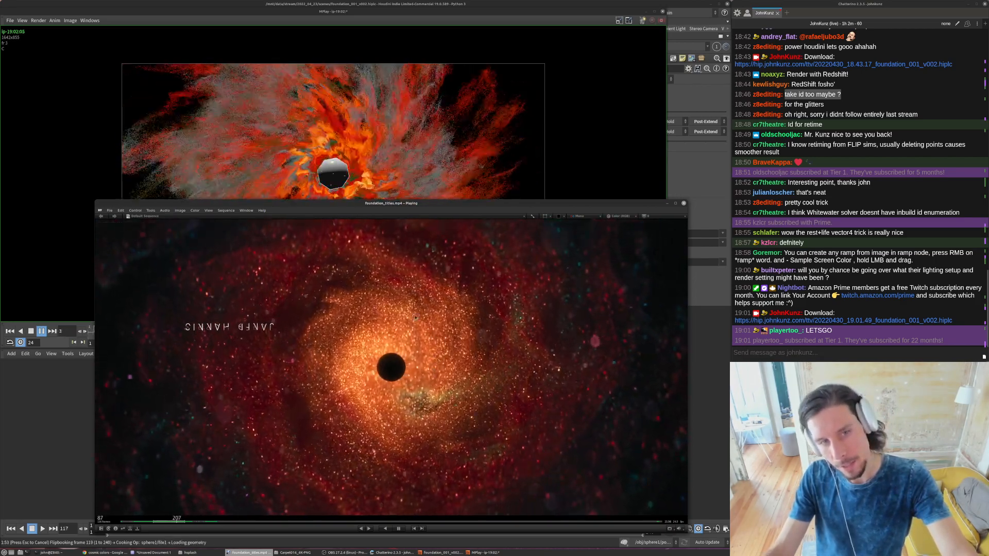
- Return to the Houdini scene and cancel the running flipbook
{"action": "left_click", "coordinate": [296, 131]}
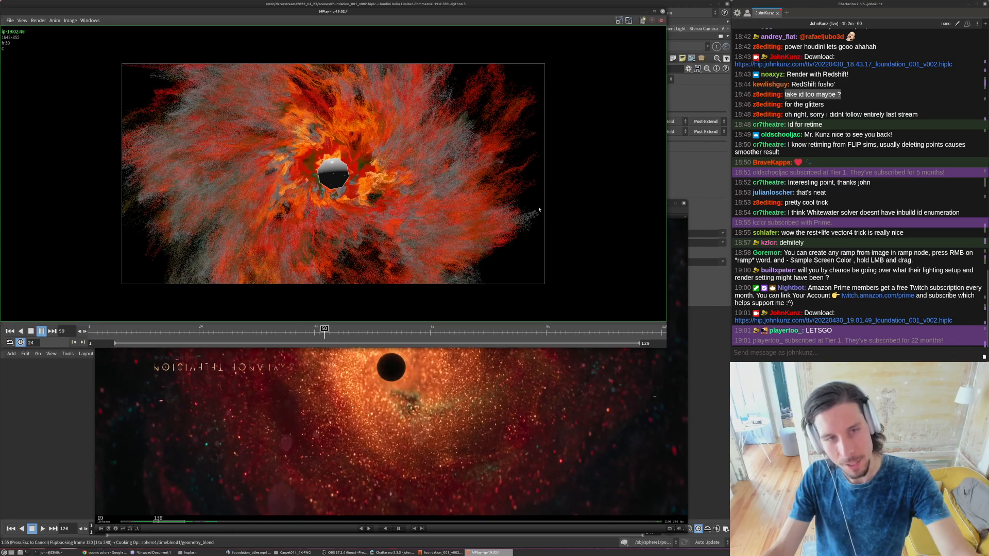
{"action": "left_click", "coordinate": [67, 438]}
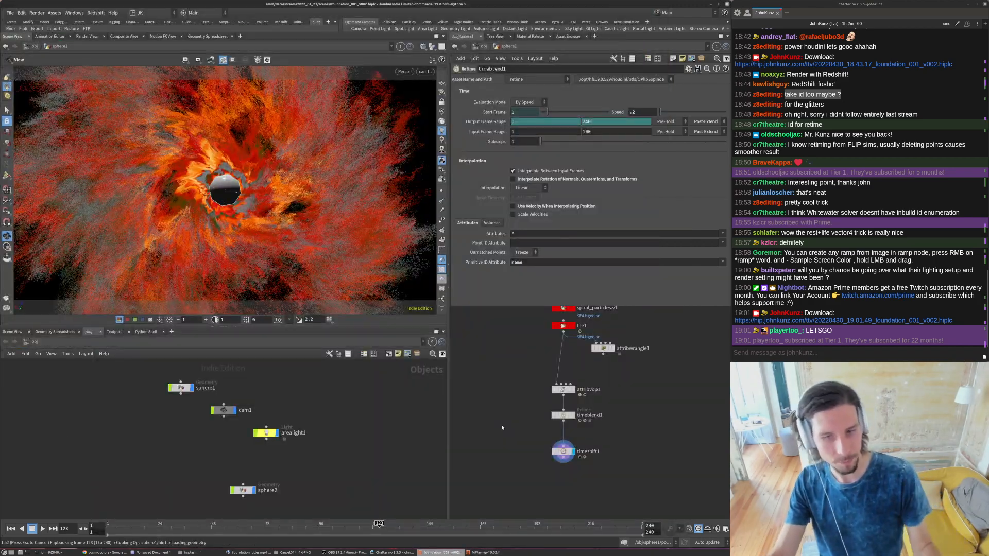
{"action": "key", "text": "Escape"}
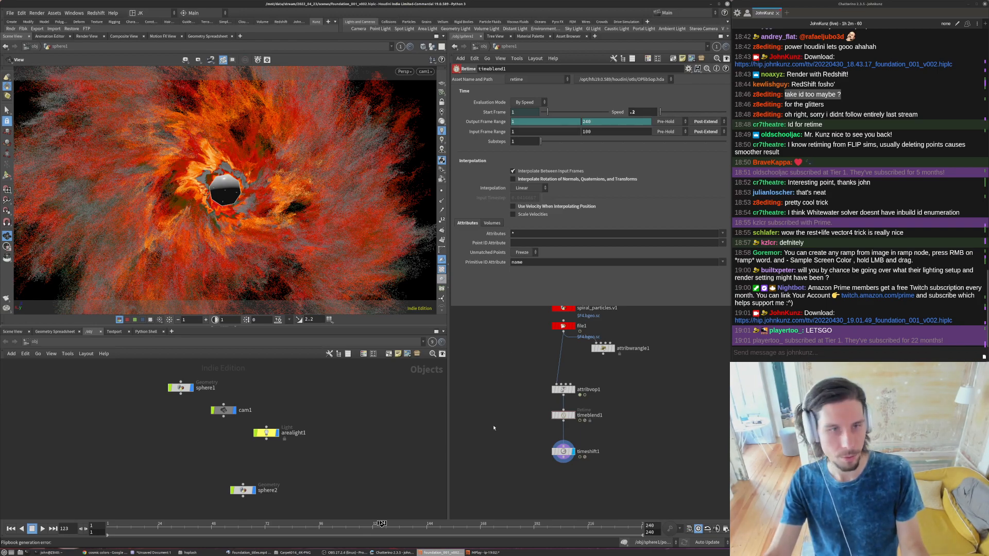
- Set timeblend1's retime speed to .1
{"action": "middle_click_drag", "start_coordinate": [569, 334], "coordinate": [563, 402]}
{"action": "scroll", "coordinate": [562, 402], "scroll_direction": "up", "scroll_amount": 1}
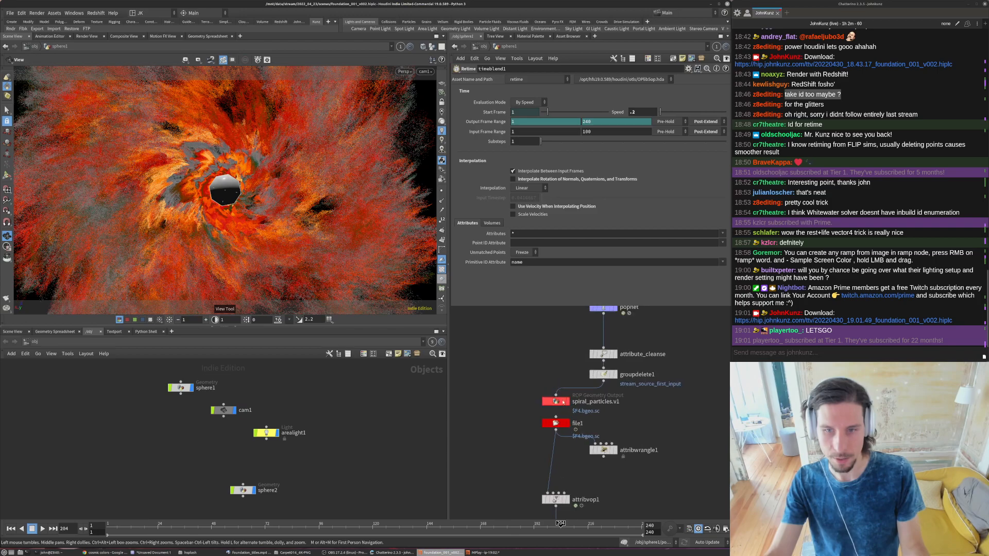
{"action": "middle_click_drag", "start_coordinate": [512, 380], "coordinate": [499, 298]}
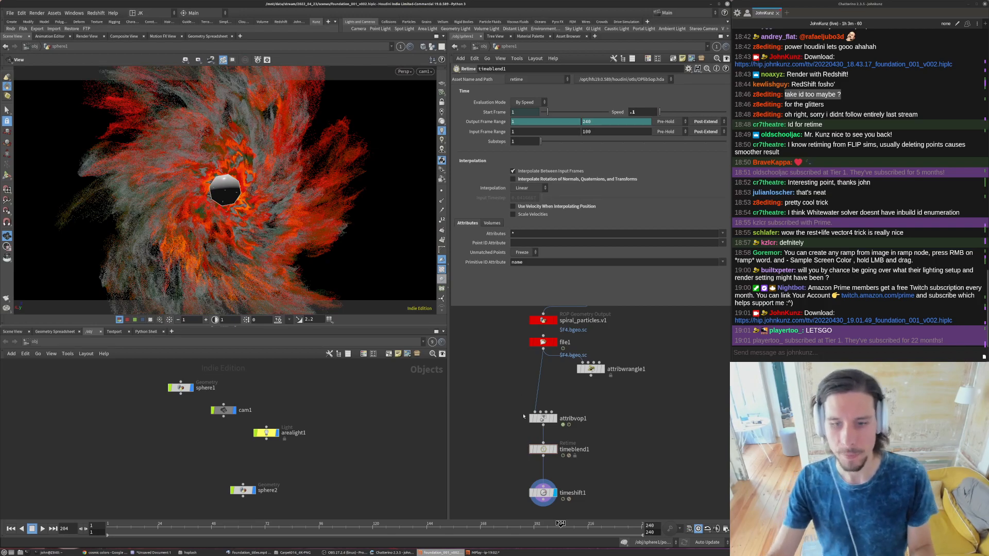
- Set timeshift1's frame expression to $FF+800
{"action": "left_click", "coordinate": [544, 493]}
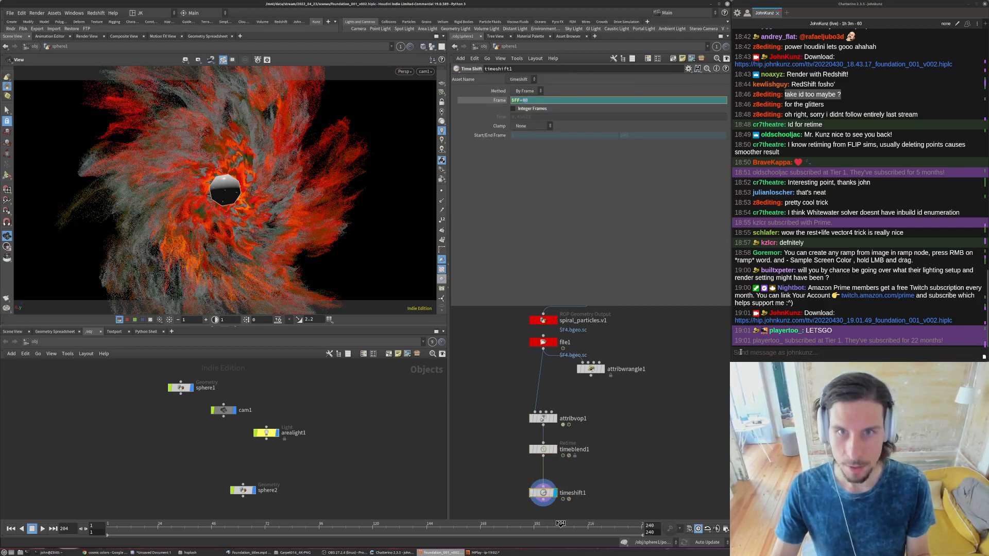
{"action": "type", "text": "0"}
{"action": "key", "text": "Return"}
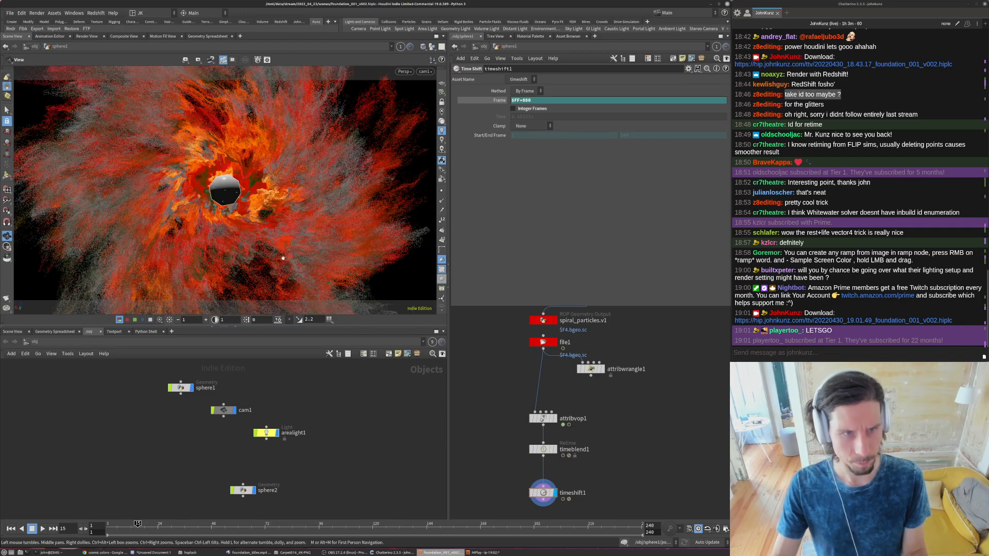
- Go to frame 51 and bypass the attribvop1 color node
{"action": "left_click", "coordinate": [218, 524]}
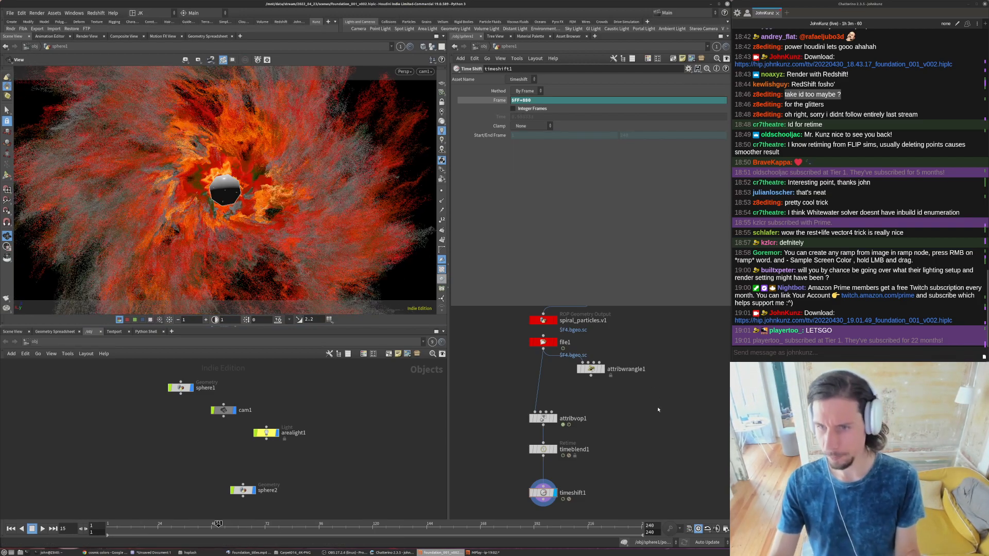
{"action": "middle_click_drag", "start_coordinate": [501, 407], "coordinate": [489, 386]}
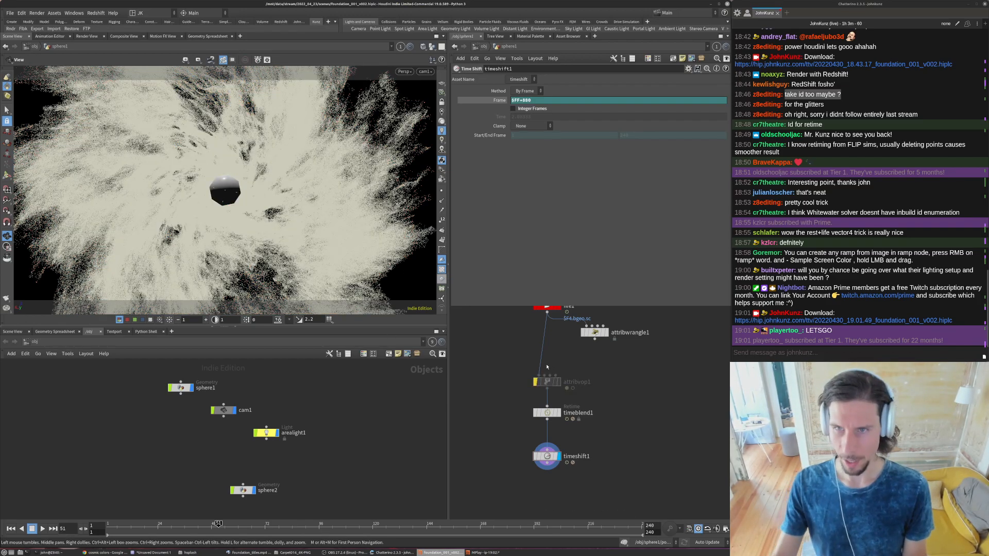
- Return to the object level, reposition the sphere2 object above sphere1, and enter its network
{"action": "left_click", "coordinate": [482, 46]}
{"action": "key", "text": "h"}
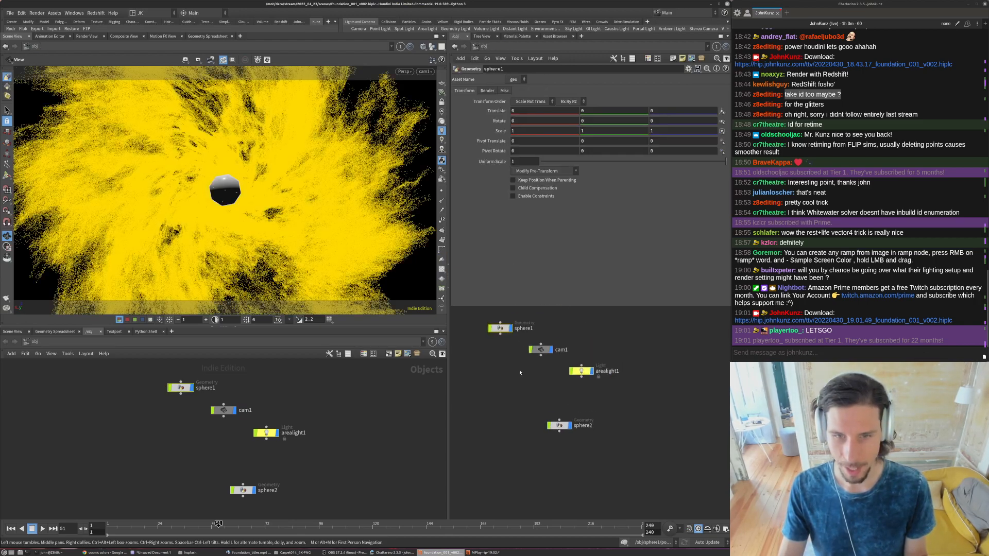
{"action": "middle_click_drag", "start_coordinate": [522, 350], "coordinate": [531, 399]}
{"action": "left_click_drag", "start_coordinate": [571, 477], "coordinate": [511, 334]}
{"action": "left_click", "coordinate": [504, 335]}
{"action": "double_click", "coordinate": [511, 332]}
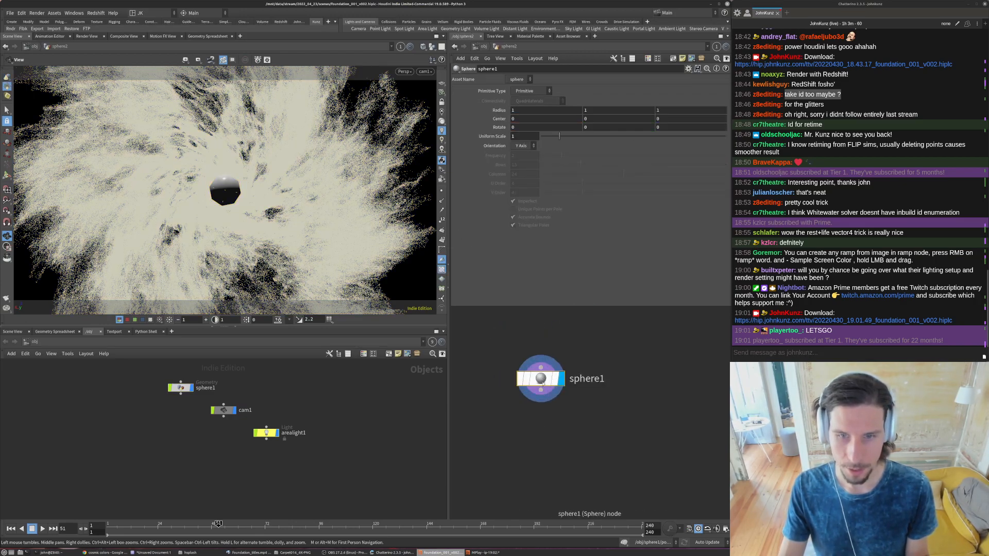
- Change the central sphere's primitive type to Polygon and raise its frequency to 10
{"action": "left_click", "coordinate": [528, 90]}
{"action": "left_click", "coordinate": [523, 102]}
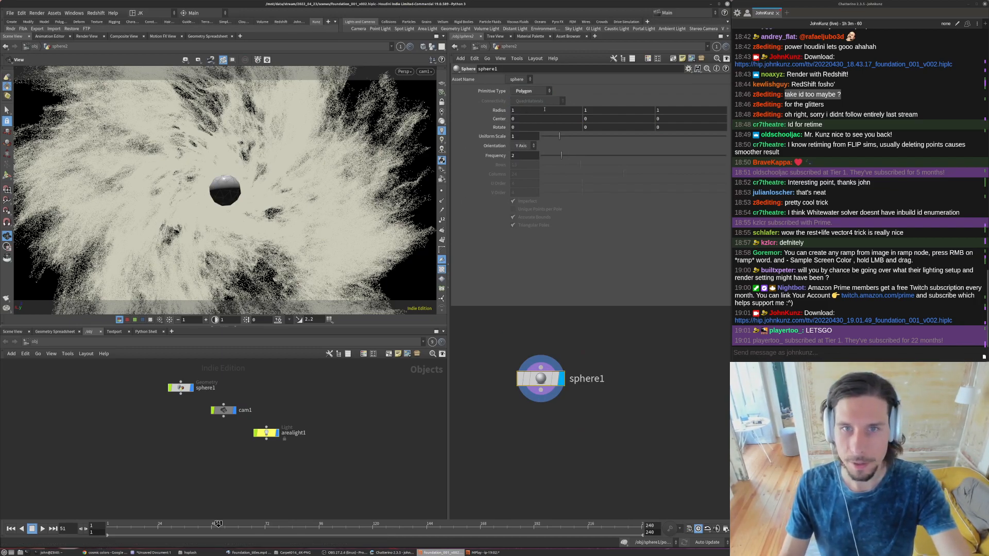
{"action": "left_click_drag", "start_coordinate": [569, 156], "coordinate": [674, 161]}
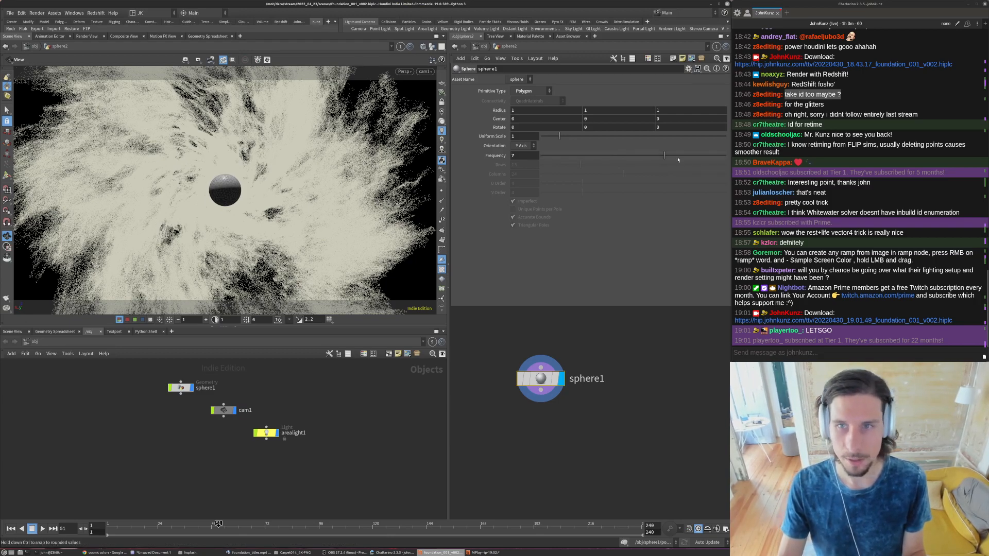
- Switch the central sphere's type to Primitive and back to Polygon to compare its roundness
{"action": "left_click", "coordinate": [532, 91]}
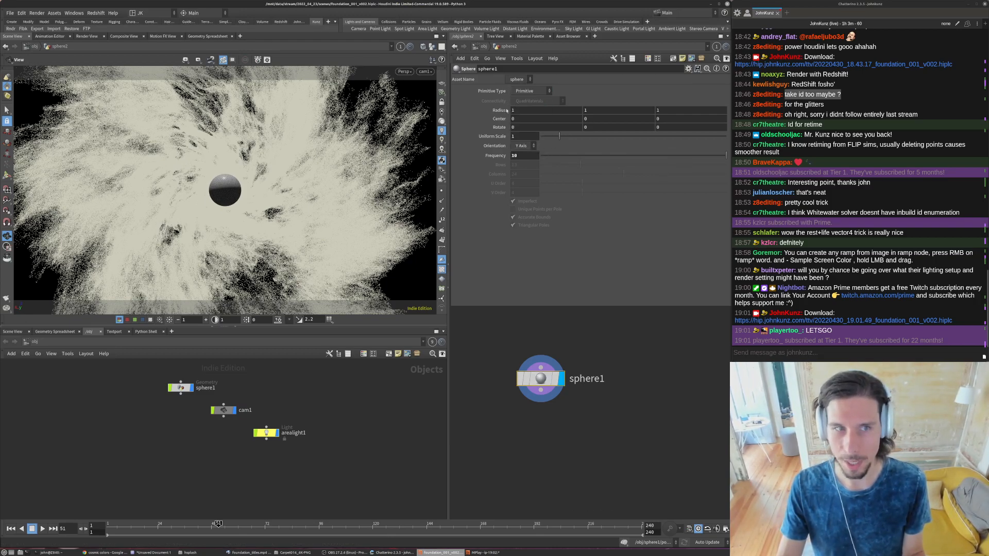
{"action": "left_click", "coordinate": [526, 92]}
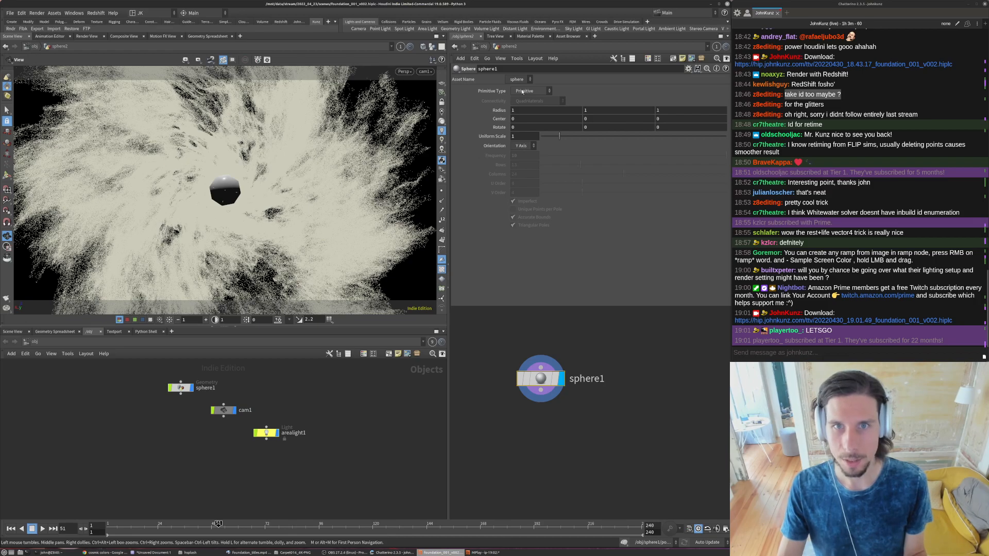
{"action": "left_click", "coordinate": [522, 91]}
{"action": "left_click", "coordinate": [525, 101]}
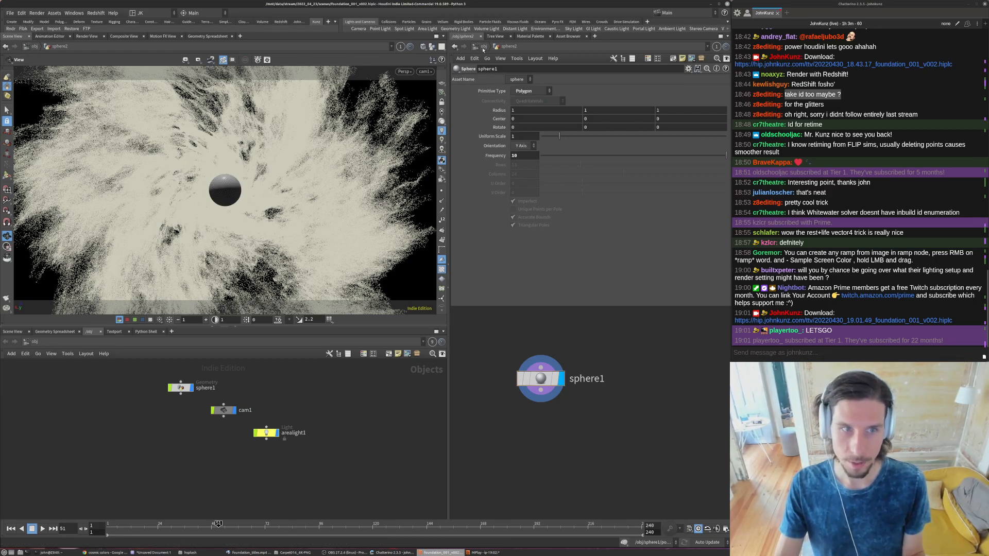
- Add a Material Network at the object level and enter it
{"action": "key", "text": "u"}
{"action": "key", "text": "Tab"}
{"action": "type", "text": "matn"}
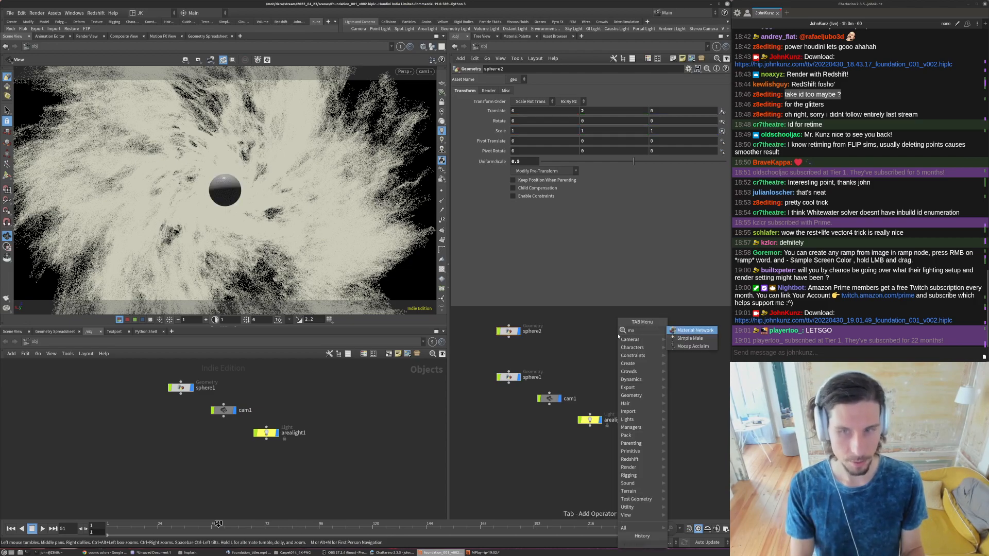
{"action": "key", "text": "Return"}
{"action": "left_click", "coordinate": [619, 336]}
{"action": "double_click", "coordinate": [618, 335]}
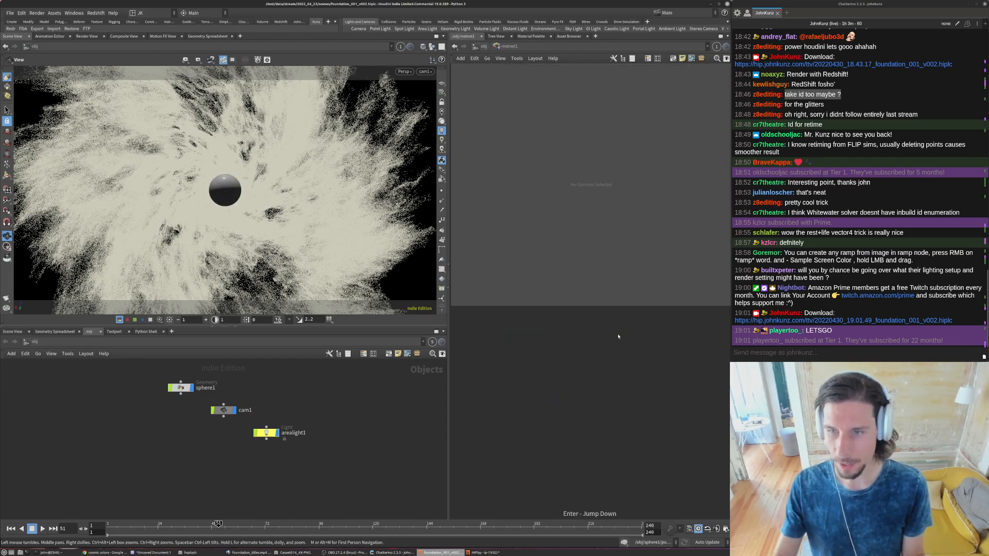
- Create an RS Material Builder in the material network and name it orb
{"action": "key", "text": "Tab"}
{"action": "type", "text": "rsm"}
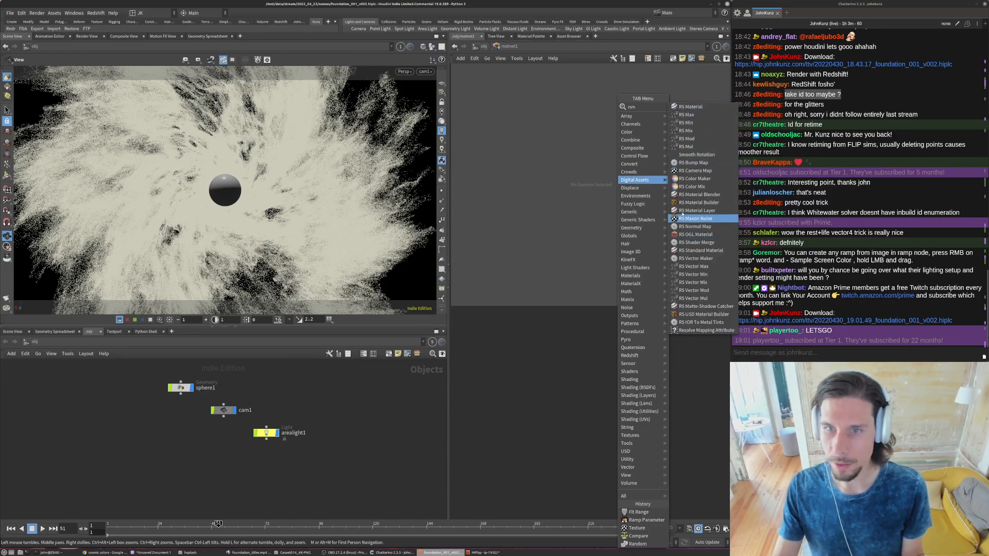
{"action": "left_click", "coordinate": [683, 203]}
{"action": "left_click", "coordinate": [533, 396]}
{"action": "double_click", "coordinate": [534, 386]}
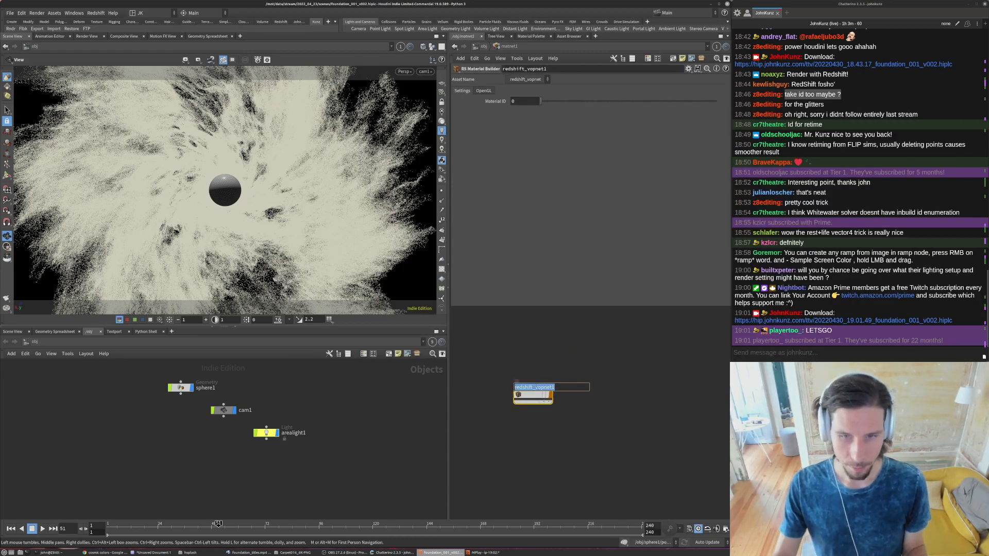
{"action": "type", "text": "orb"}
{"action": "key", "text": "Return"}
- Duplicate the orb material builder below the original and rename the copy particles
{"action": "left_click_drag", "start_coordinate": [533, 403], "coordinate": [536, 440]}
{"action": "left_click", "coordinate": [535, 440]}
{"action": "double_click", "coordinate": [521, 431]}
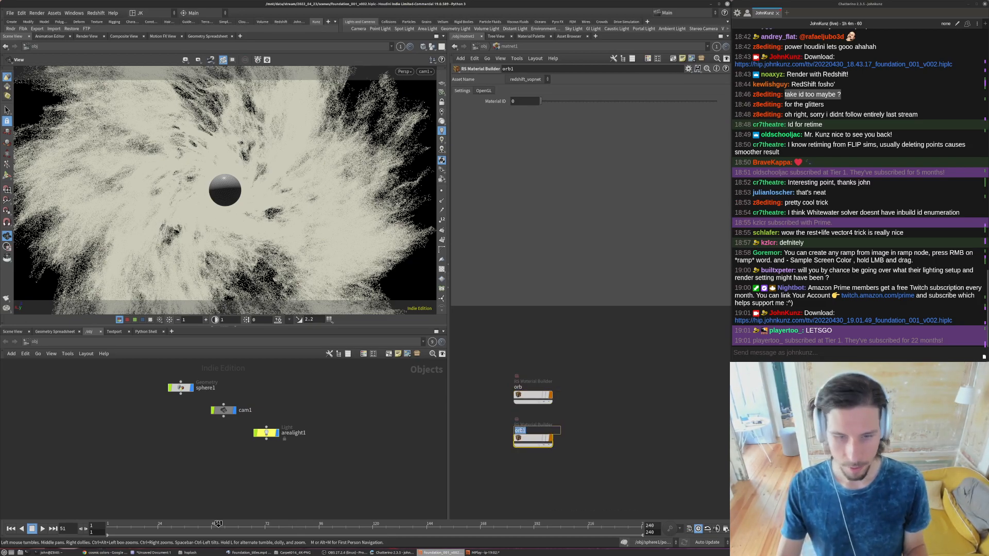
{"action": "type", "text": "pa"}
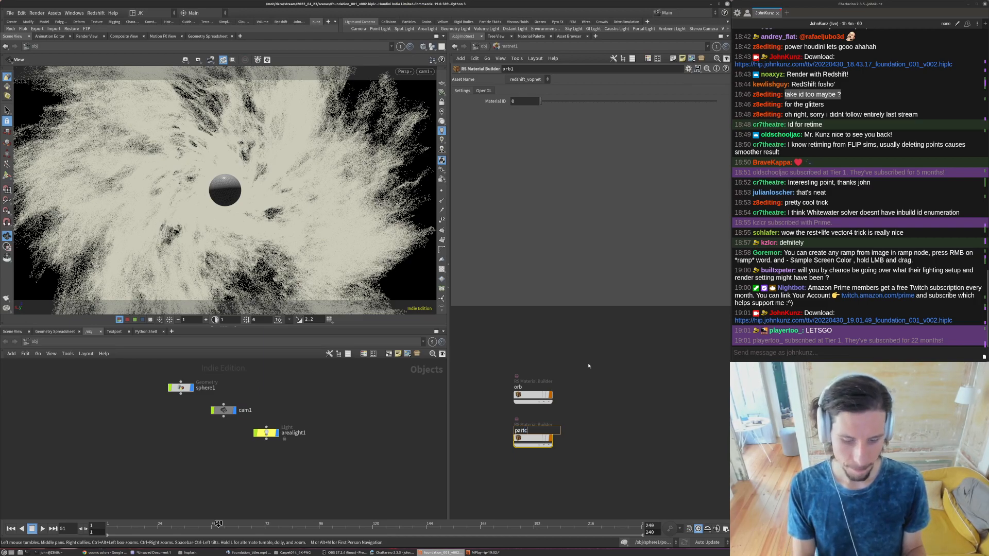
{"action": "type", "text": "rticles"}
{"action": "key", "text": "Return"}
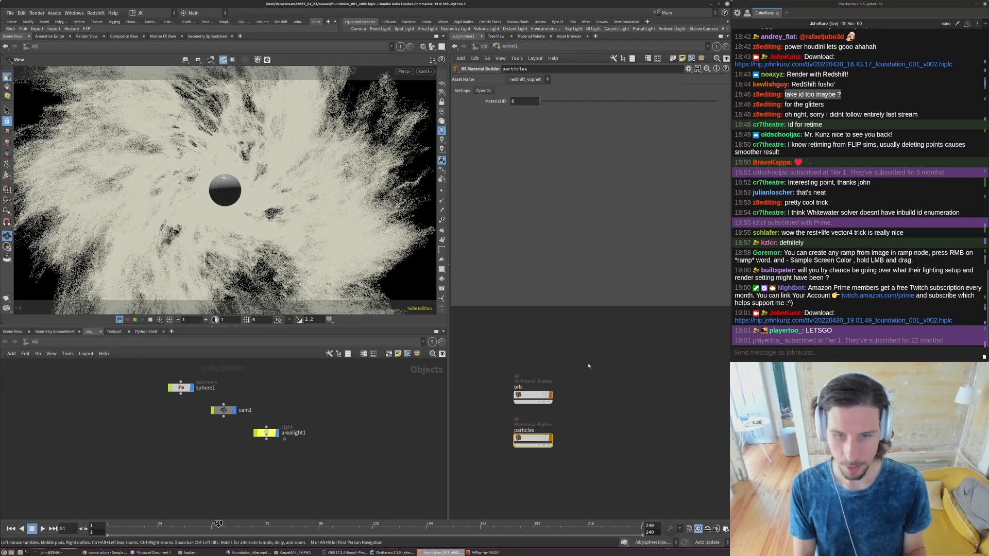
- Set the diffuse weight of the RS Material inside the orb material builder to 0
{"action": "double_click", "coordinate": [533, 396]}
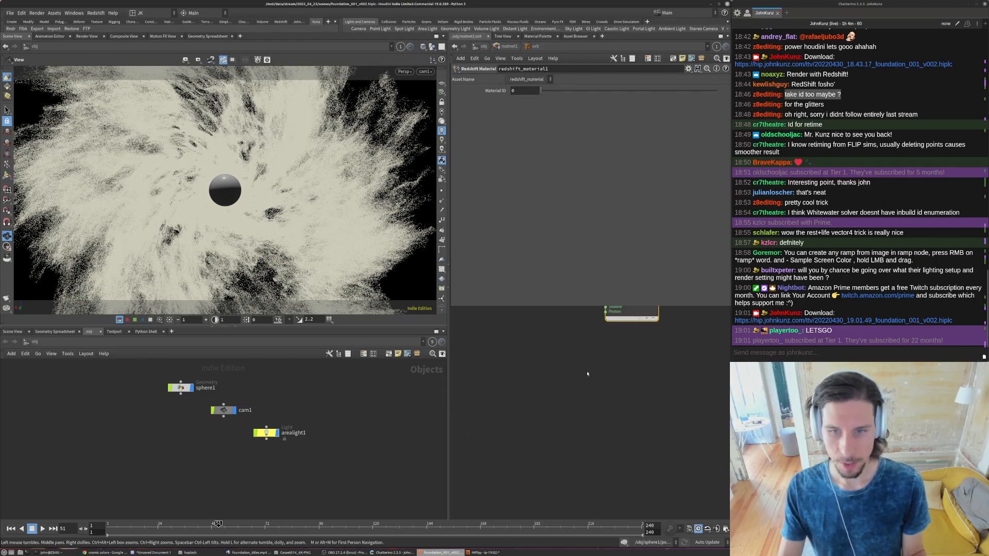
{"action": "left_click", "coordinate": [562, 385]}
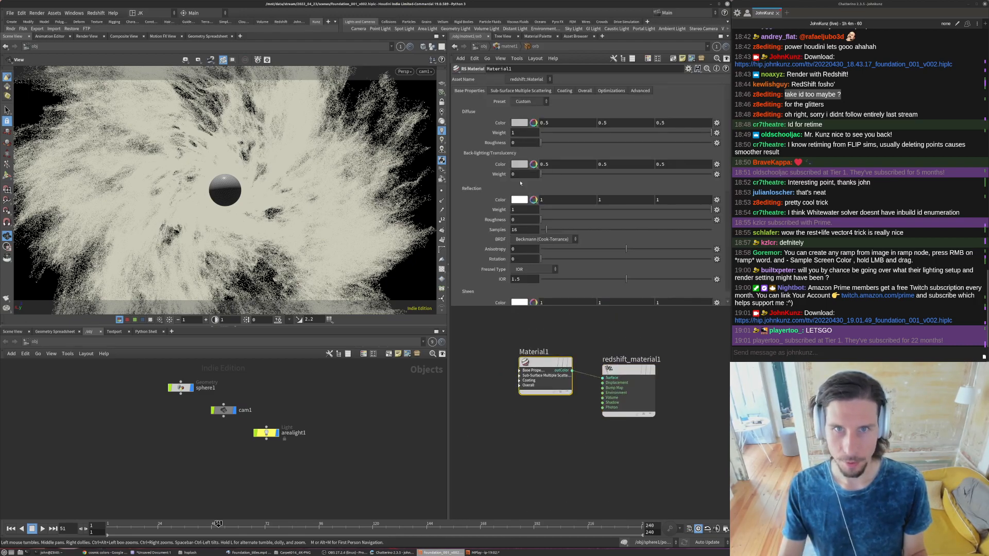
{"action": "key", "text": "u"}
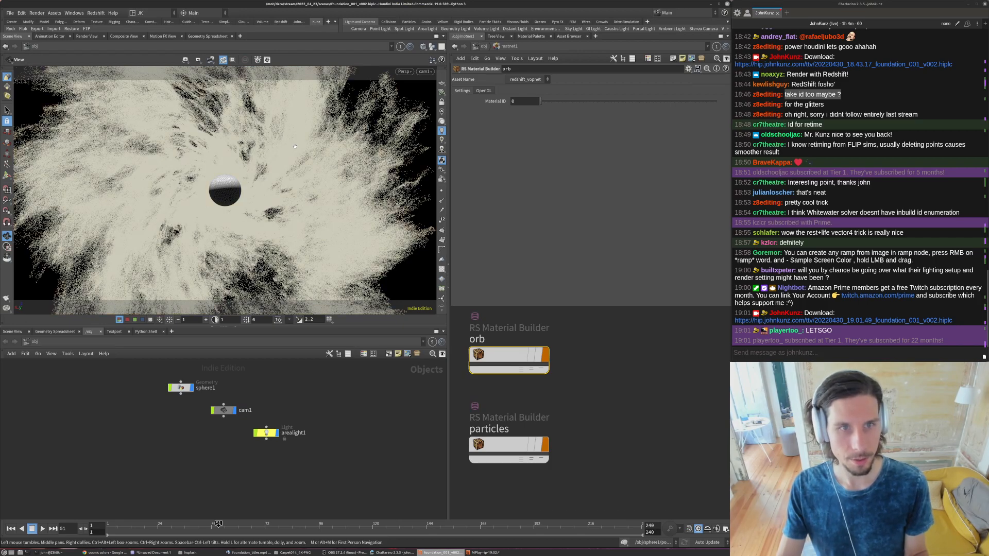
{"action": "double_click", "coordinate": [545, 353]}
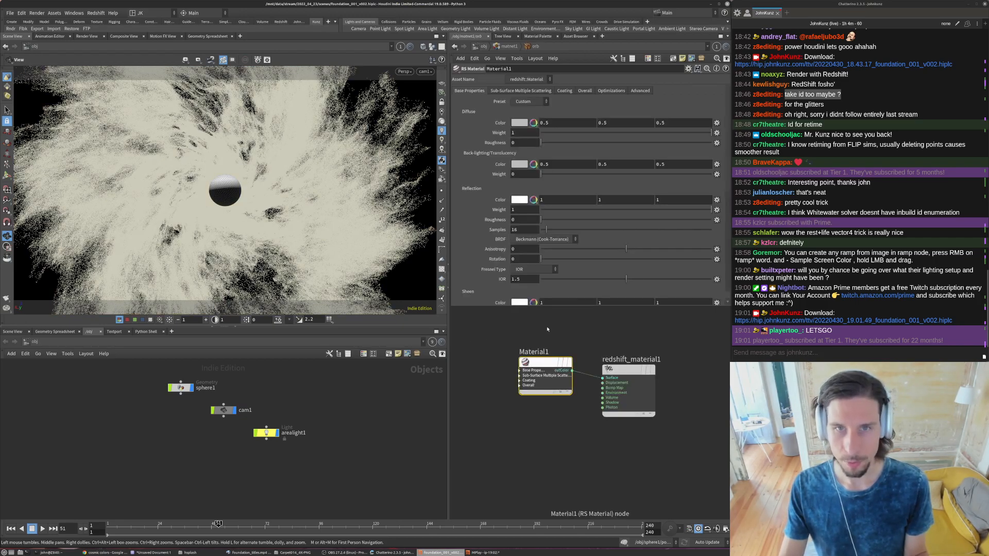
{"action": "double_click", "coordinate": [519, 133]}
{"action": "type", "text": "0"}
{"action": "key", "text": "Return"}
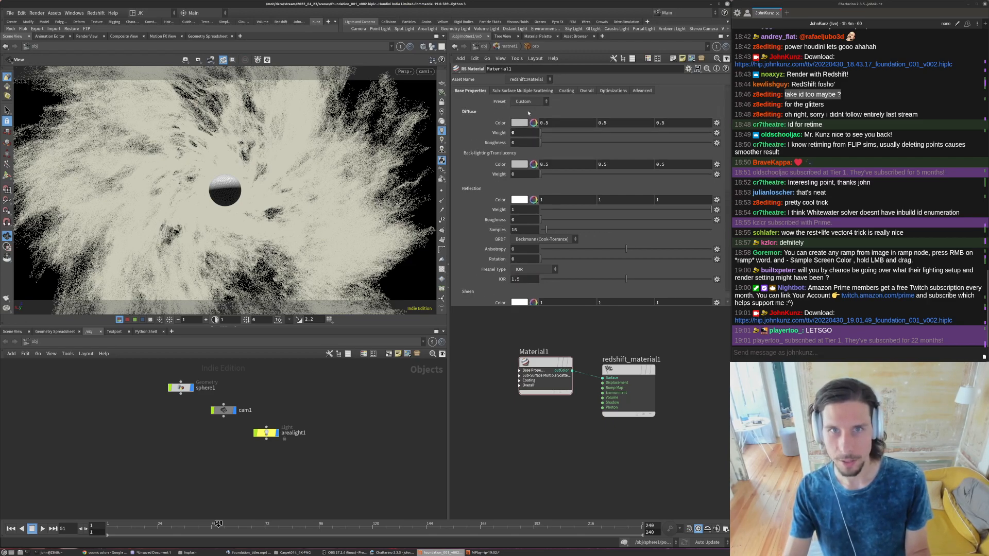
- Set the reflection roughness of the RS Material inside the particles material builder to 0.35
{"action": "left_click", "coordinate": [512, 48]}
{"action": "double_click", "coordinate": [504, 442]}
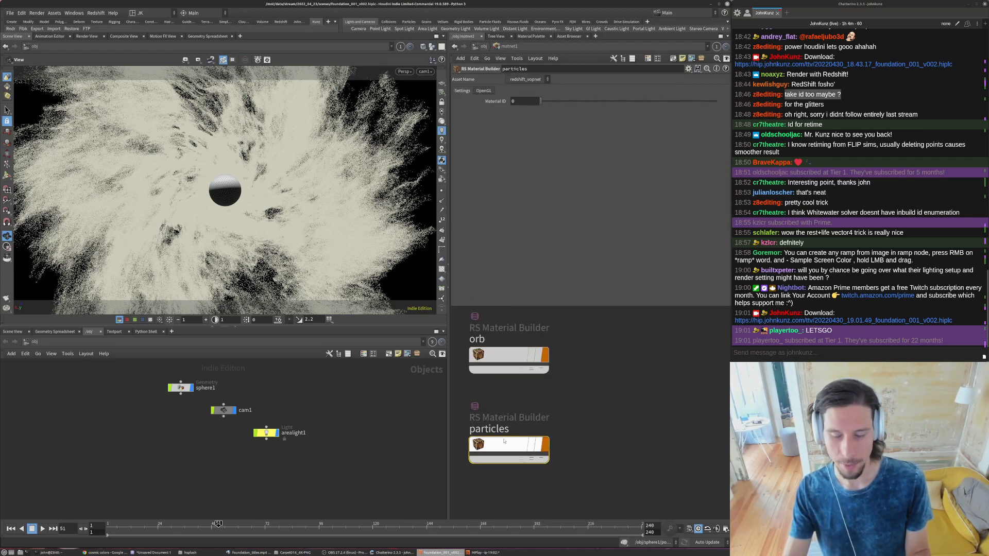
{"action": "left_click", "coordinate": [538, 368]}
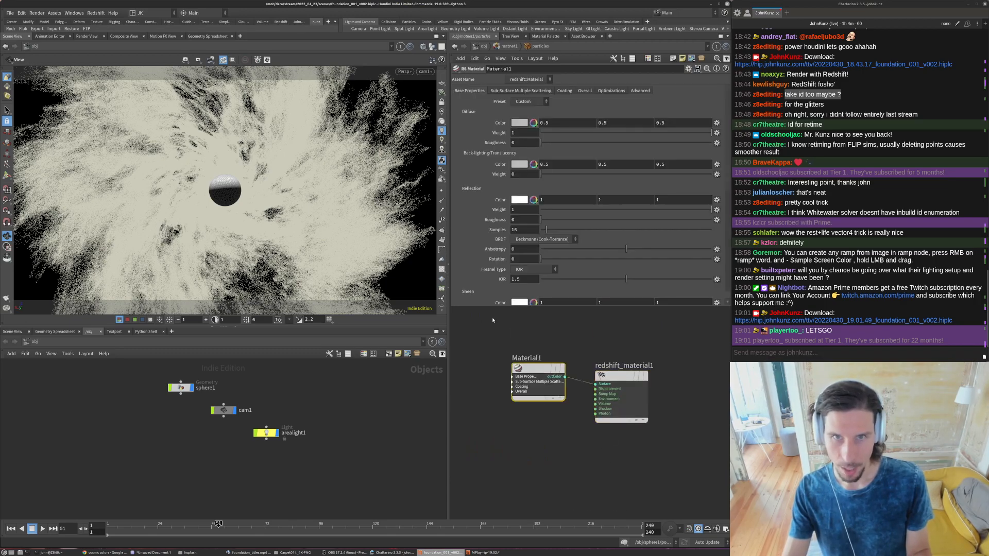
{"action": "left_click", "coordinate": [527, 220]}
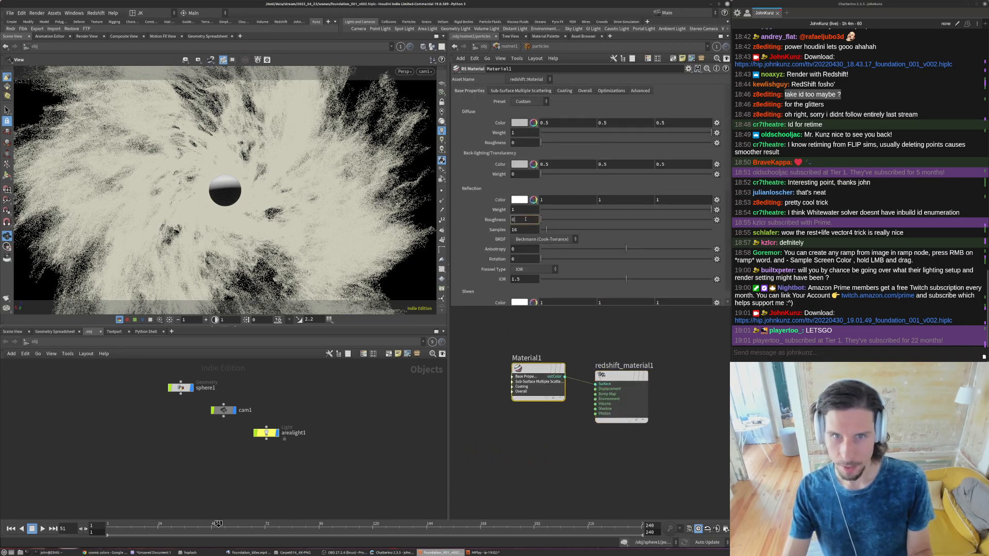
{"action": "type", "text": "0.35"}
{"action": "key", "text": "Return"}
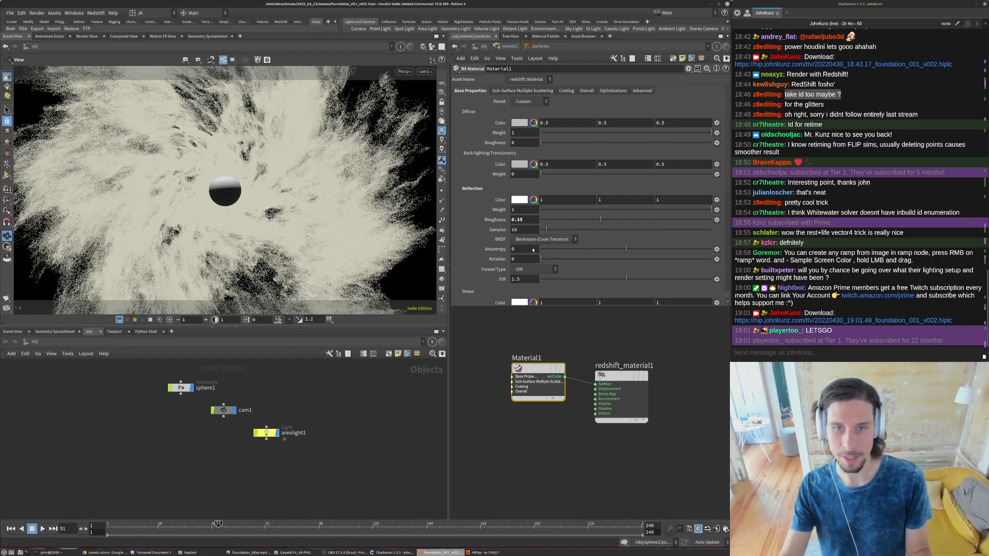
- Return to the object level and save the scene
{"action": "key", "text": "u"}
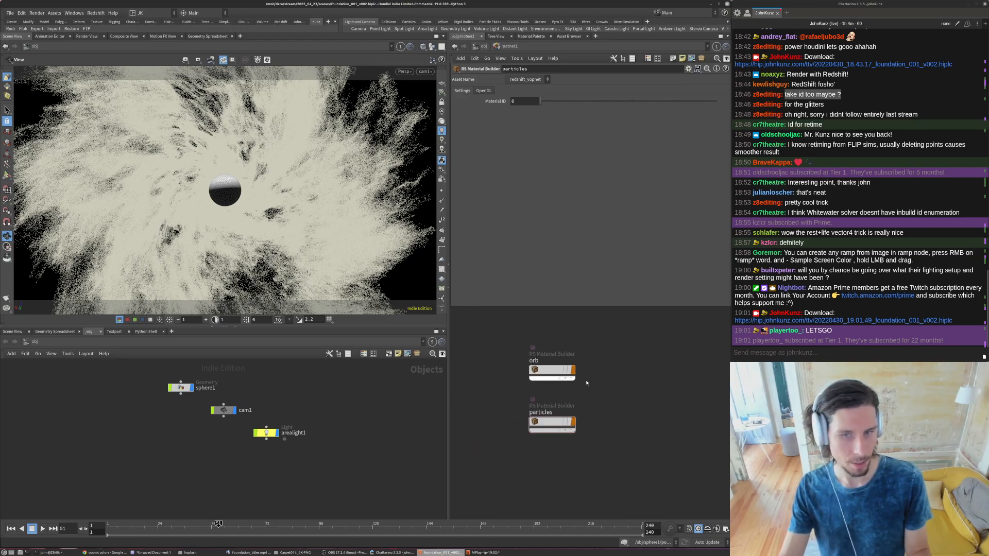
{"action": "left_click", "coordinate": [480, 47]}
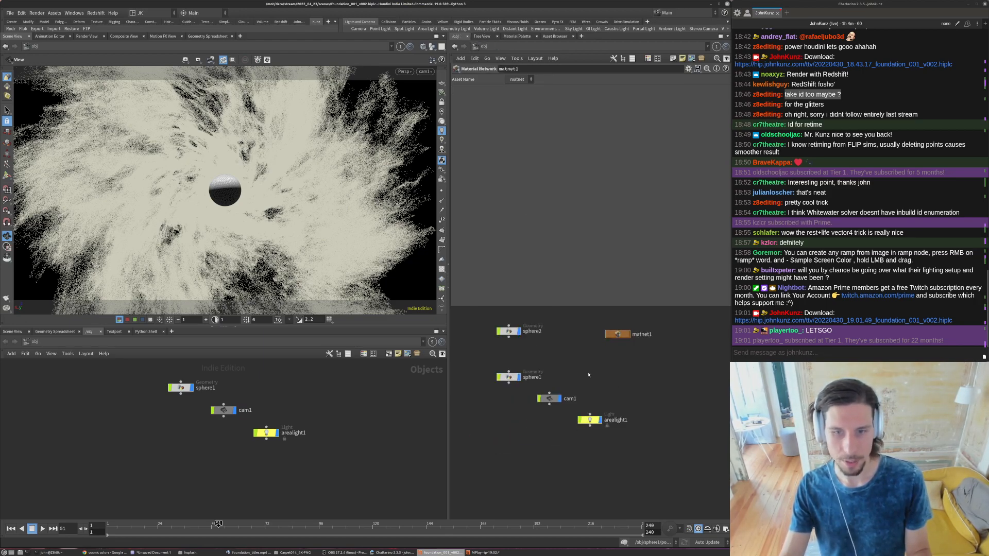
{"action": "left_click", "coordinate": [10, 15]}
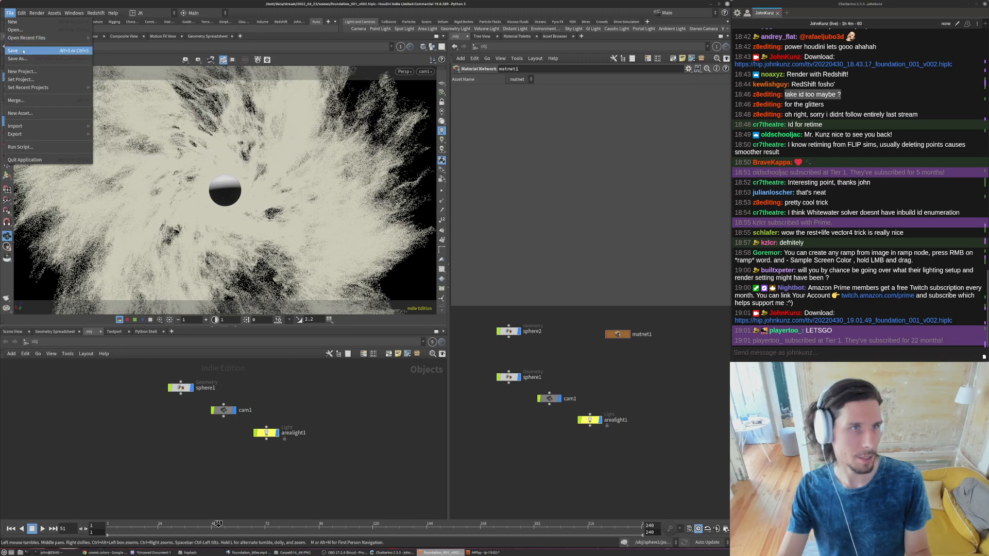
{"action": "left_click", "coordinate": [183, 163]}
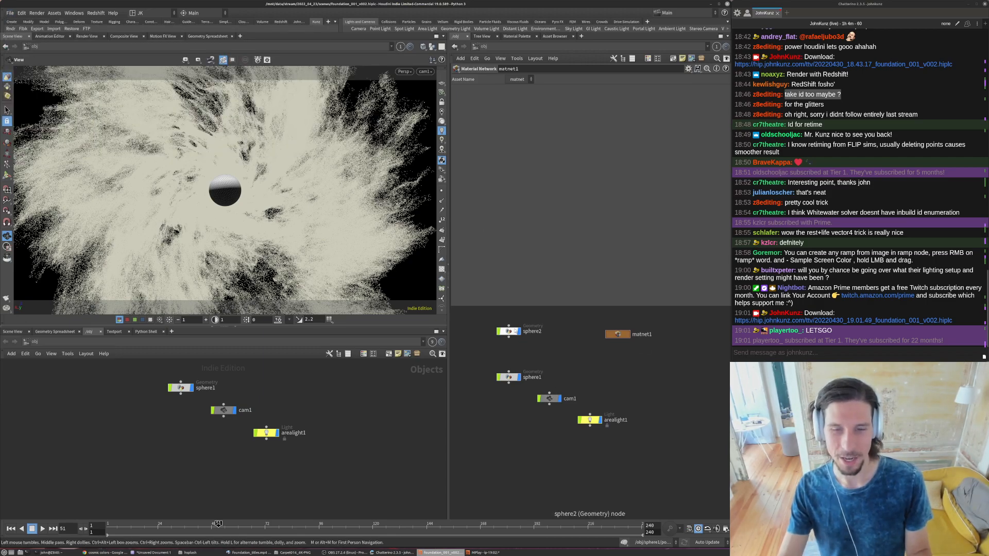
- Rename the sphere1 geometry object that holds the particle simulation as particles
{"action": "left_click", "coordinate": [509, 331]}
{"action": "left_click", "coordinate": [509, 377]}
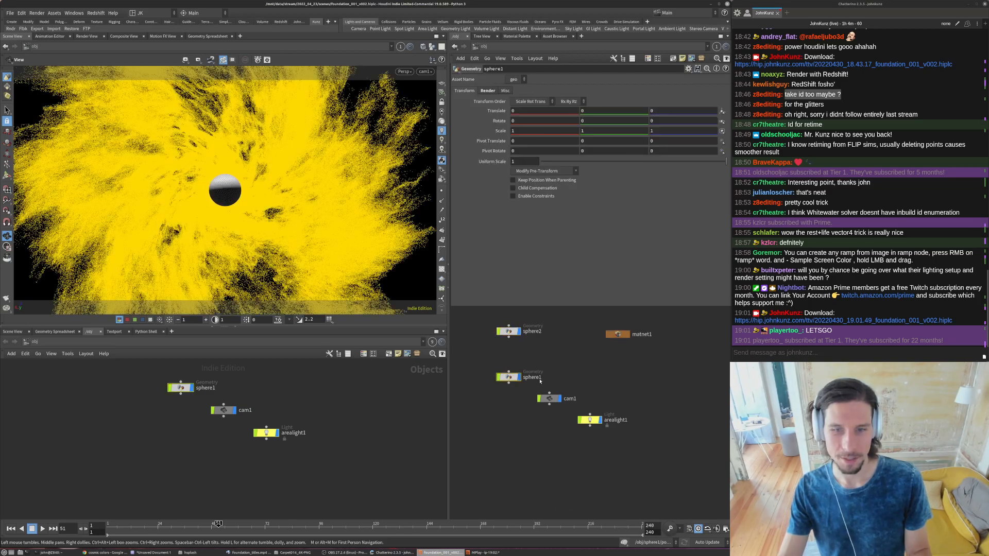
{"action": "double_click", "coordinate": [541, 377]}
{"action": "type", "text": "particles"}
{"action": "key", "text": "Return"}
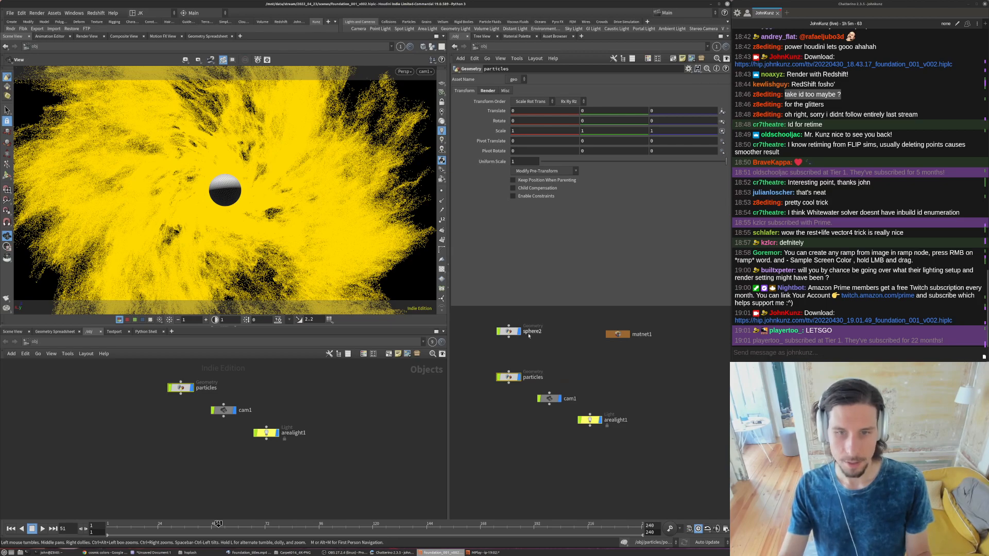
- Arrange the particles node directly beneath the central sphere's node and rename sphere2 as orb
{"action": "middle_click_drag", "start_coordinate": [540, 357], "coordinate": [542, 372]}
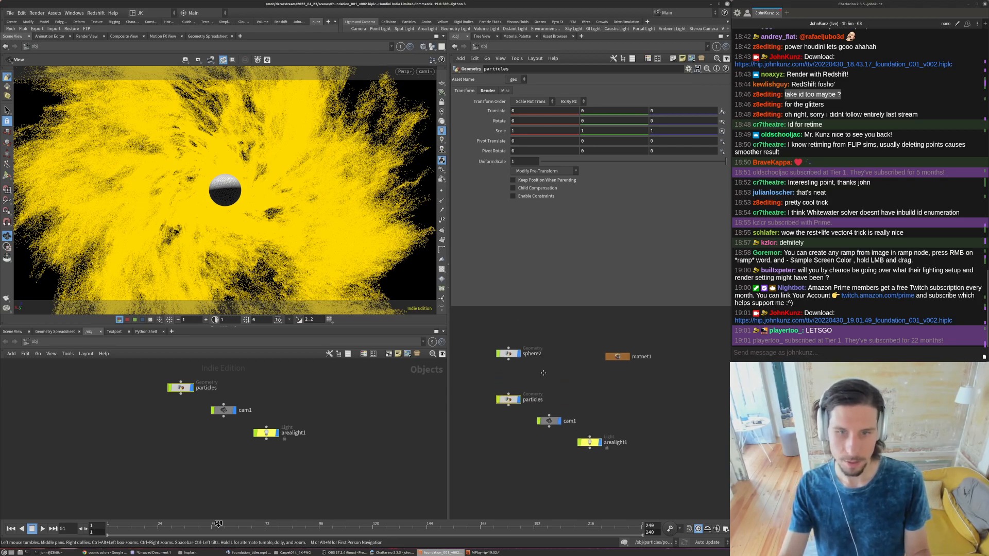
{"action": "scroll", "coordinate": [510, 380], "scroll_direction": "up", "scroll_amount": 2}
{"action": "left_click_drag", "start_coordinate": [508, 399], "coordinate": [508, 362]}
{"action": "left_click", "coordinate": [541, 333]}
{"action": "double_click", "coordinate": [541, 332]}
{"action": "type", "text": "orb"}
{"action": "key", "text": "Return"}
{"action": "scroll", "coordinate": [566, 371], "scroll_direction": "down", "scroll_amount": 2}
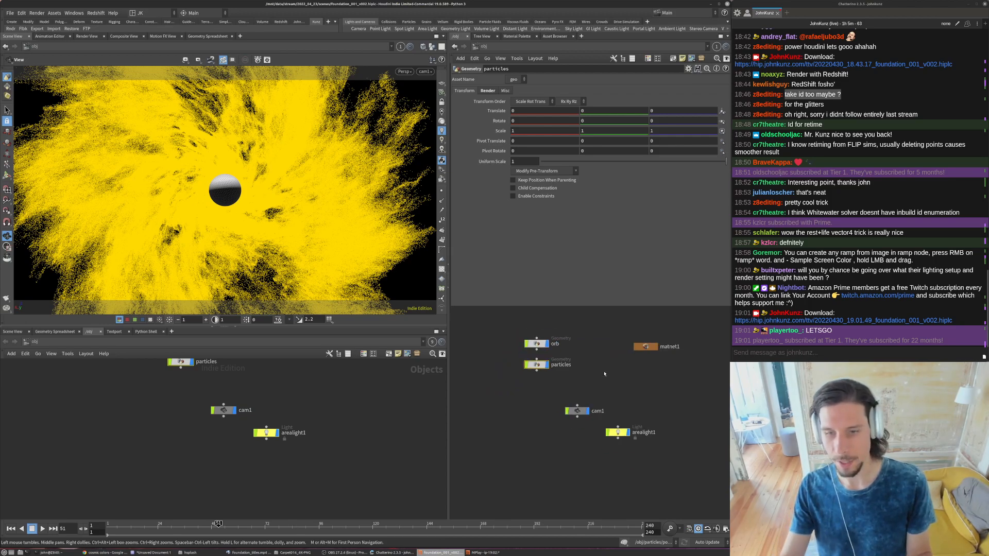
- Delete the area light from the scene
{"action": "left_click", "coordinate": [611, 440]}
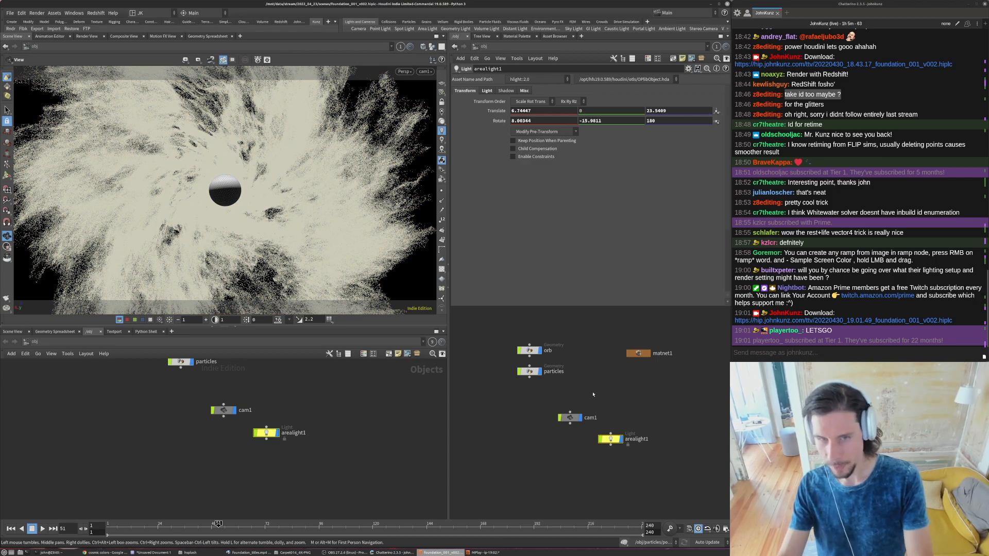
{"action": "key", "text": "Delete"}
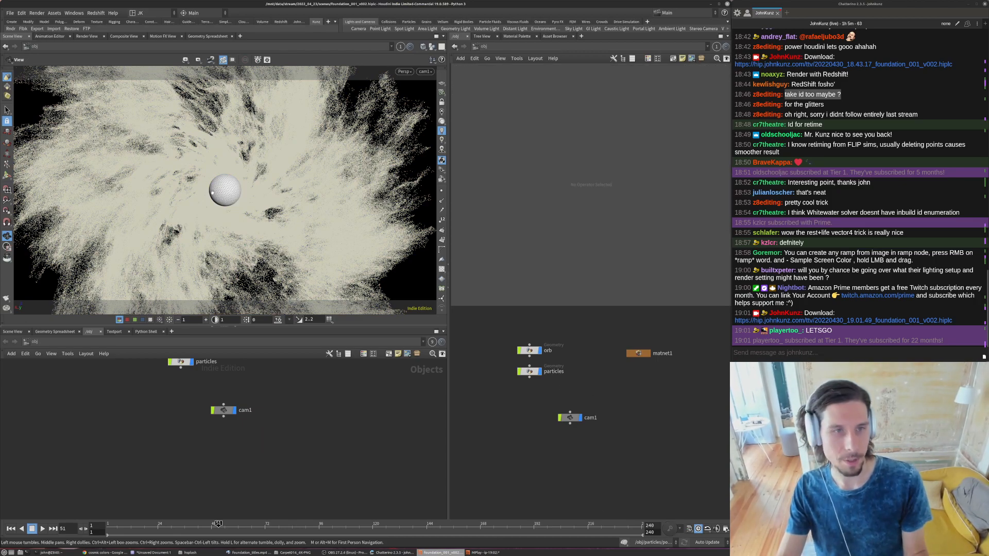
- Try displaying the viewport particles as Lit Spheres, switch them back to Pixels and close the display options
{"action": "key", "text": "d"}
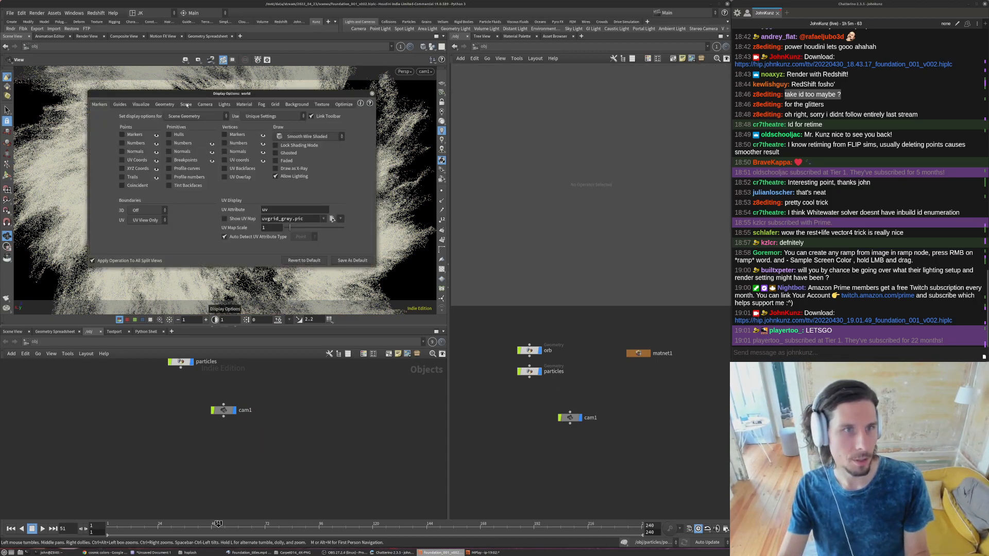
{"action": "left_click", "coordinate": [165, 104]}
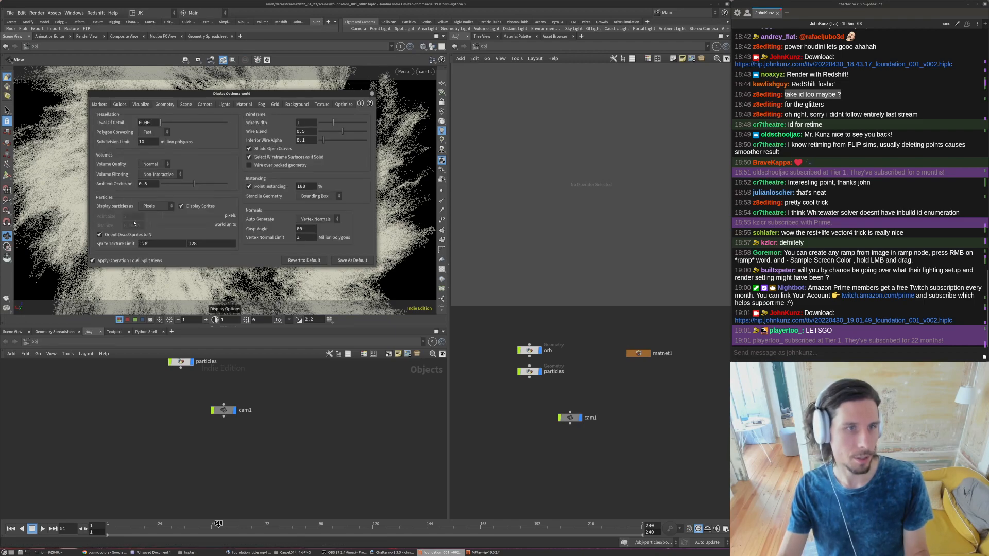
{"action": "left_click", "coordinate": [152, 206]}
{"action": "left_click", "coordinate": [153, 240]}
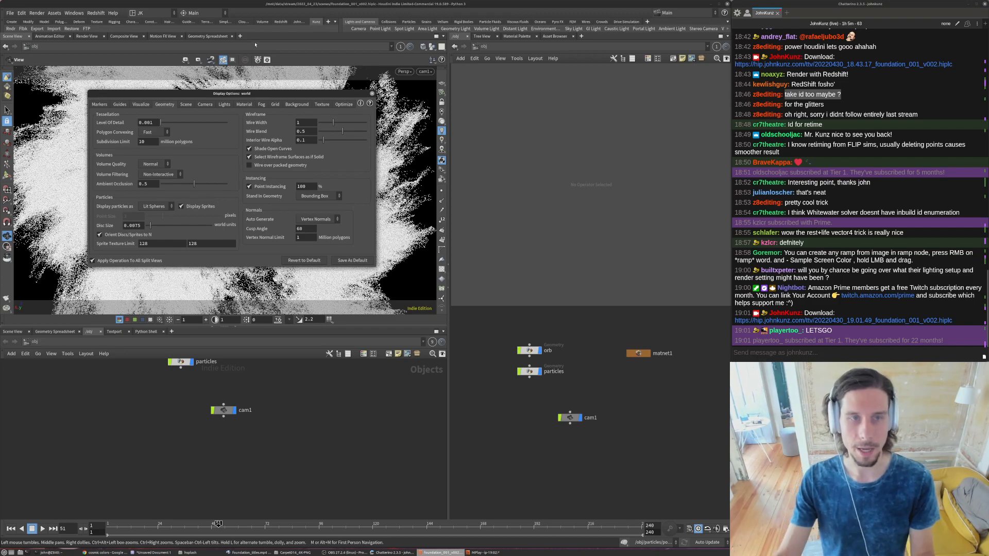
{"action": "left_click", "coordinate": [152, 206]}
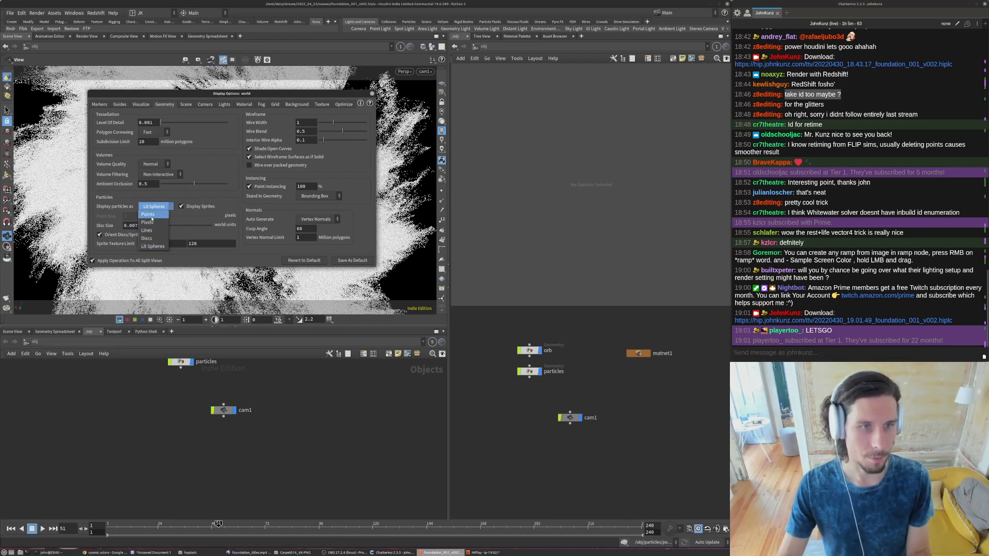
{"action": "left_click", "coordinate": [150, 213]}
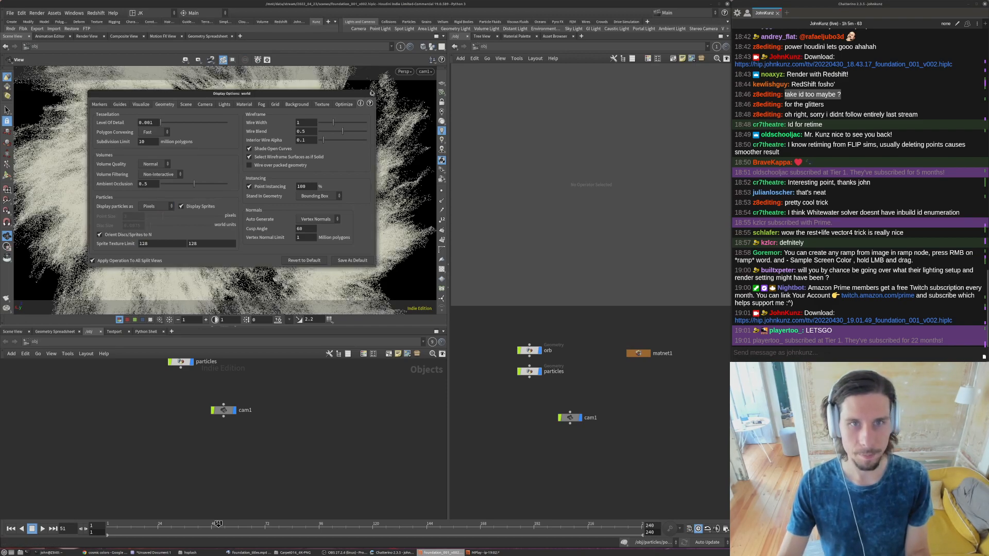
{"action": "left_click", "coordinate": [372, 93]}
- Align the cam1 node beneath the particles node and add the Redshift camera parameters to it
{"action": "scroll", "coordinate": [587, 377], "scroll_direction": "up", "scroll_amount": 2}
{"action": "left_click_drag", "start_coordinate": [568, 438], "coordinate": [513, 442]}
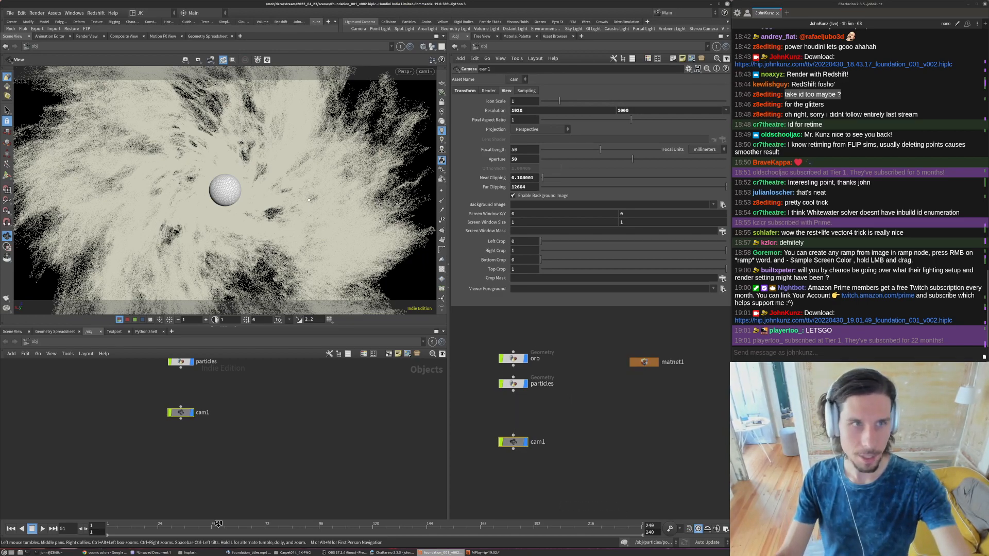
{"action": "left_click", "coordinate": [96, 13]}
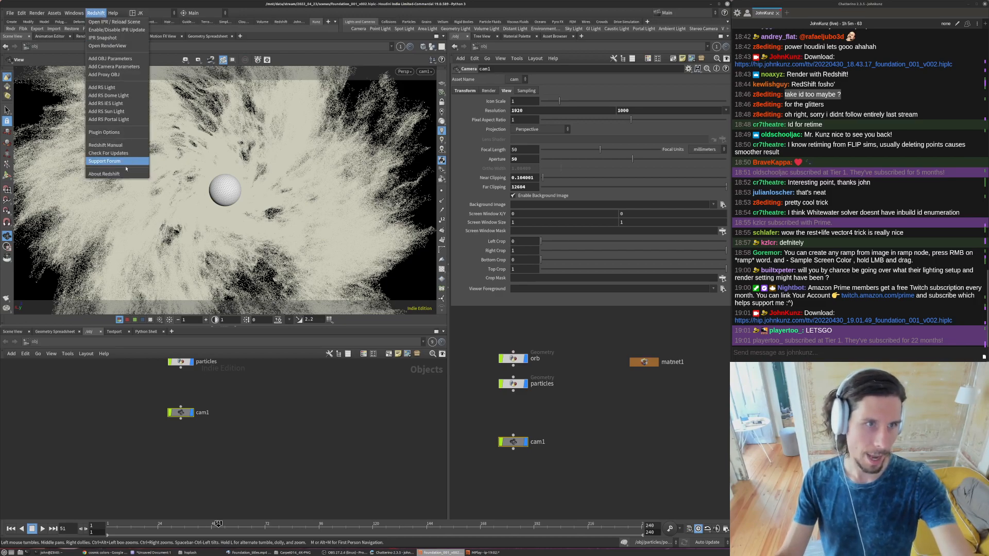
{"action": "left_click", "coordinate": [121, 67]}
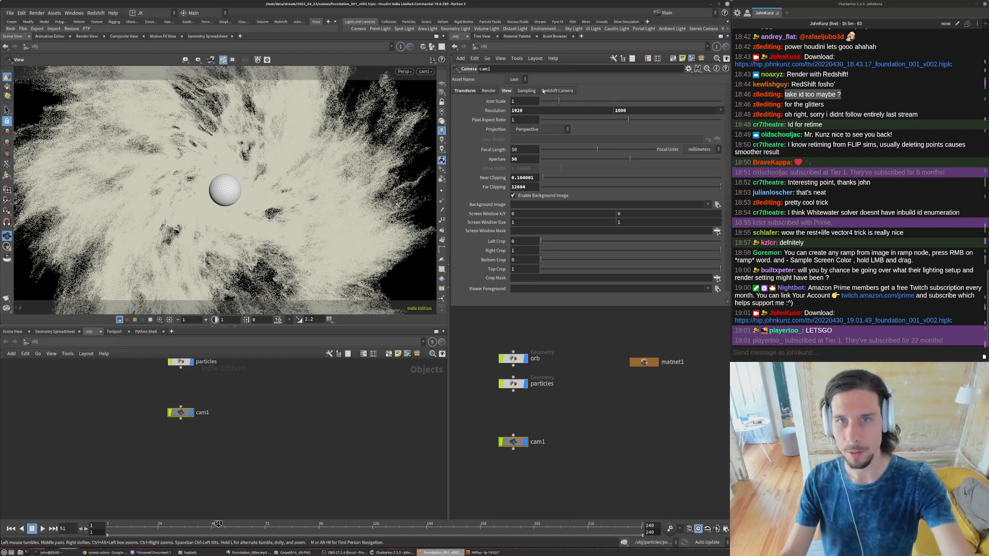
- Add the Redshift OBJ parameters to the orb object and select the particles object
{"action": "left_click", "coordinate": [513, 359]}
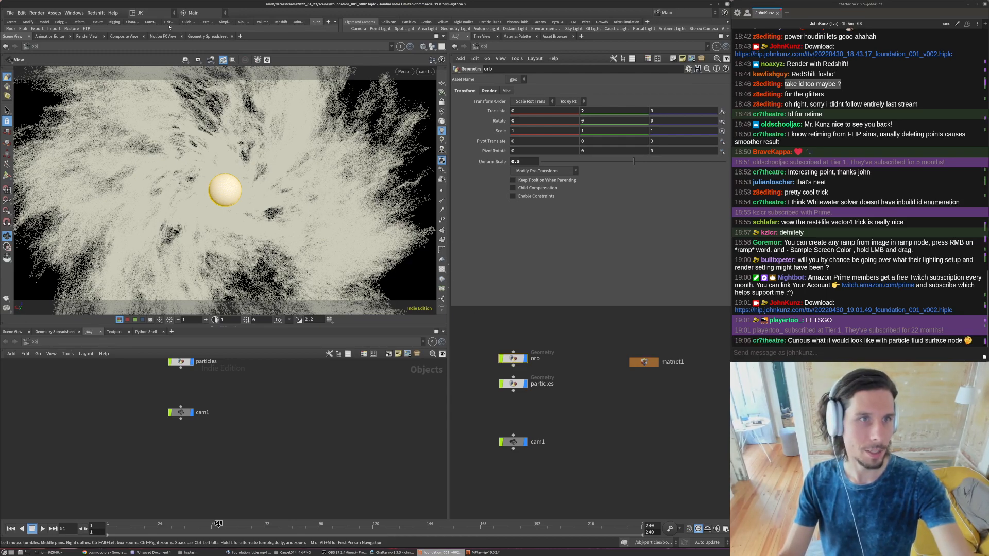
{"action": "left_click", "coordinate": [96, 13]}
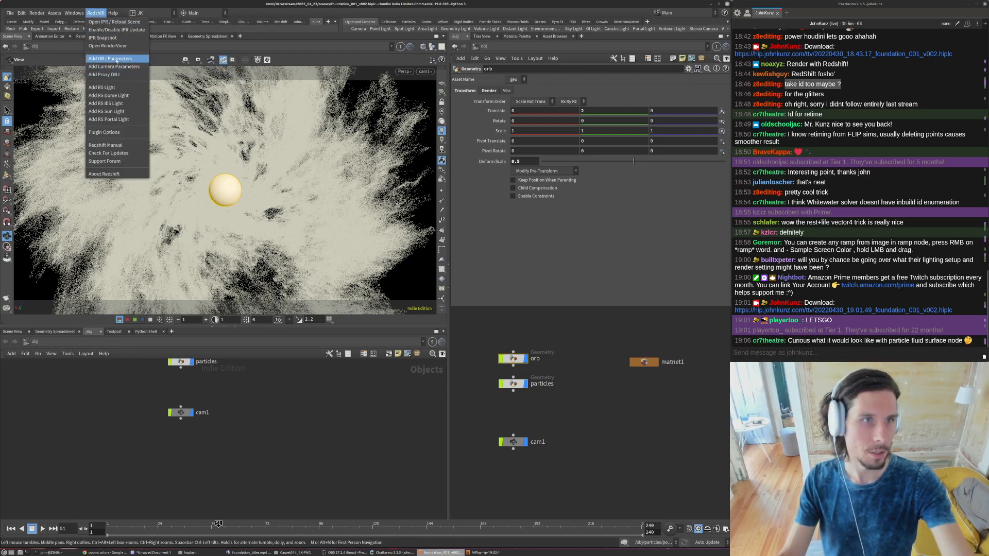
{"action": "left_click", "coordinate": [114, 66]}
{"action": "left_click", "coordinate": [513, 383]}
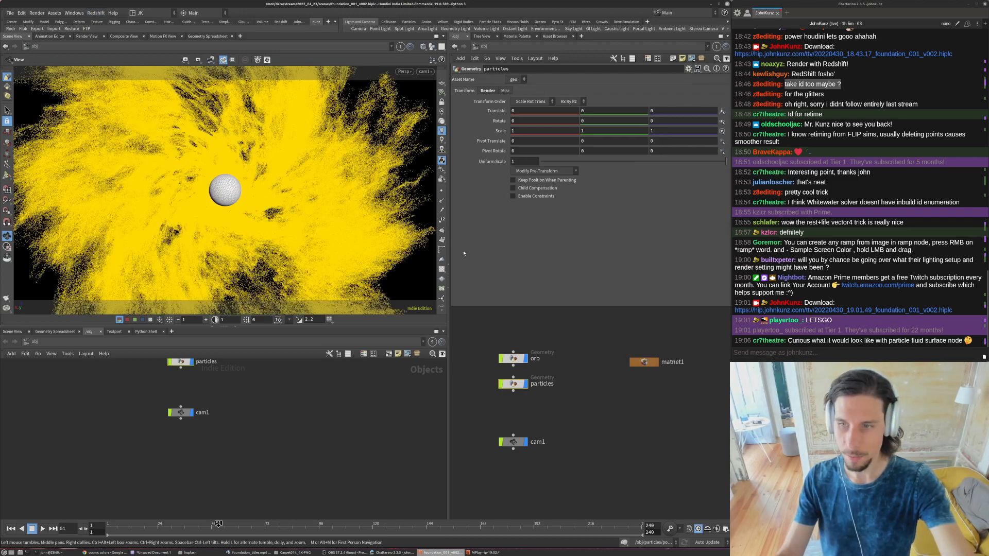
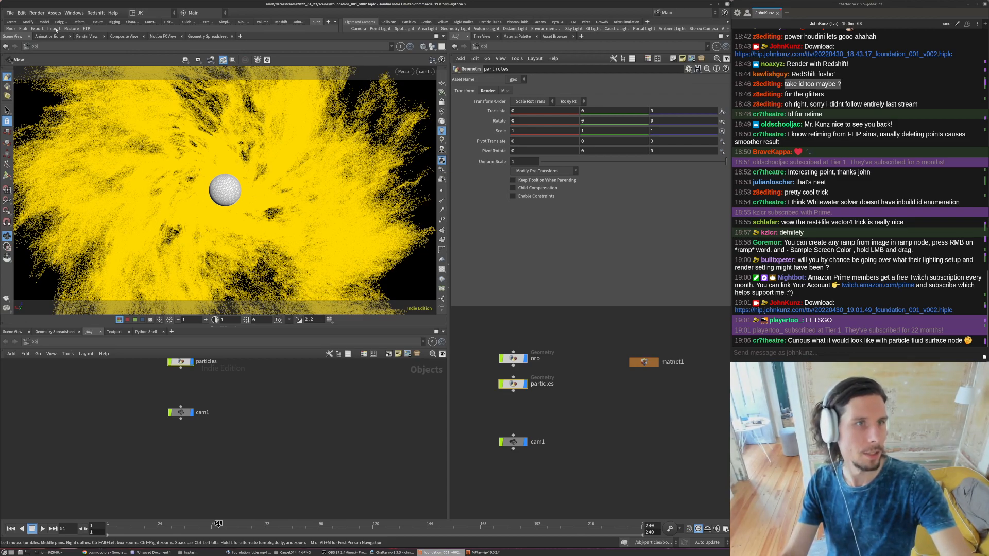
- Add the Redshift OBJ parameters to the particles object, enable rendering as particles and set its global scale multiplier to .05
{"action": "left_click", "coordinate": [95, 13]}
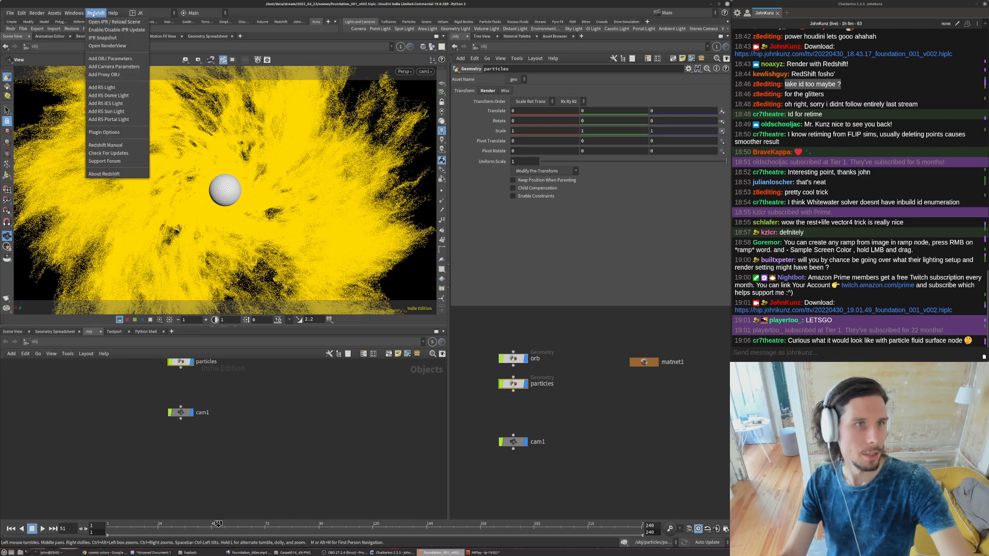
{"action": "left_click", "coordinate": [109, 59]}
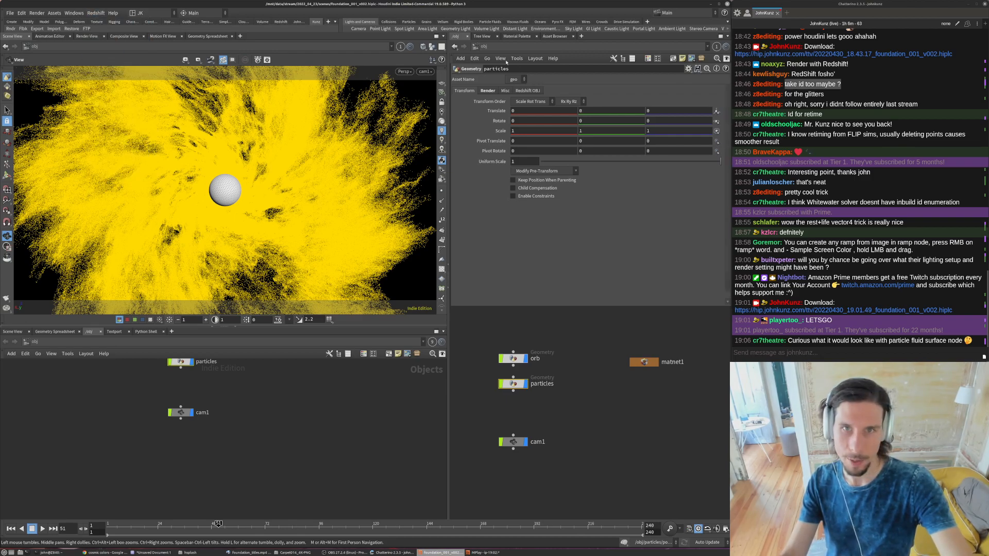
{"action": "left_click", "coordinate": [622, 101]}
{"action": "left_click", "coordinate": [513, 119]}
{"action": "type", "text": ".05"}
{"action": "key", "text": "Return"}
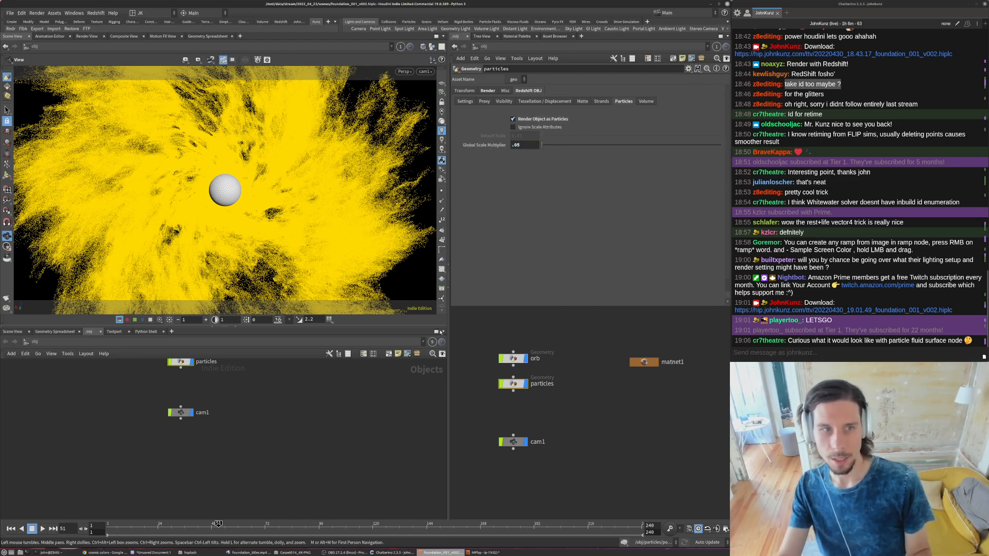
- Inside the particles object, add a VDB from Particles node beneath attribwrangle1 and display it
{"action": "double_click", "coordinate": [513, 384]}
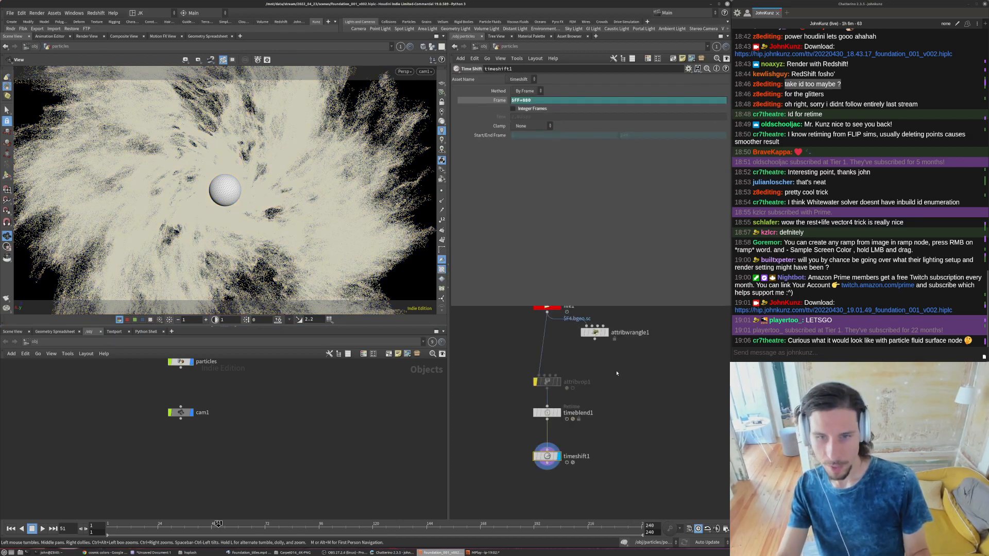
{"action": "key", "text": "Tab"}
{"action": "type", "text": "vdbfr"}
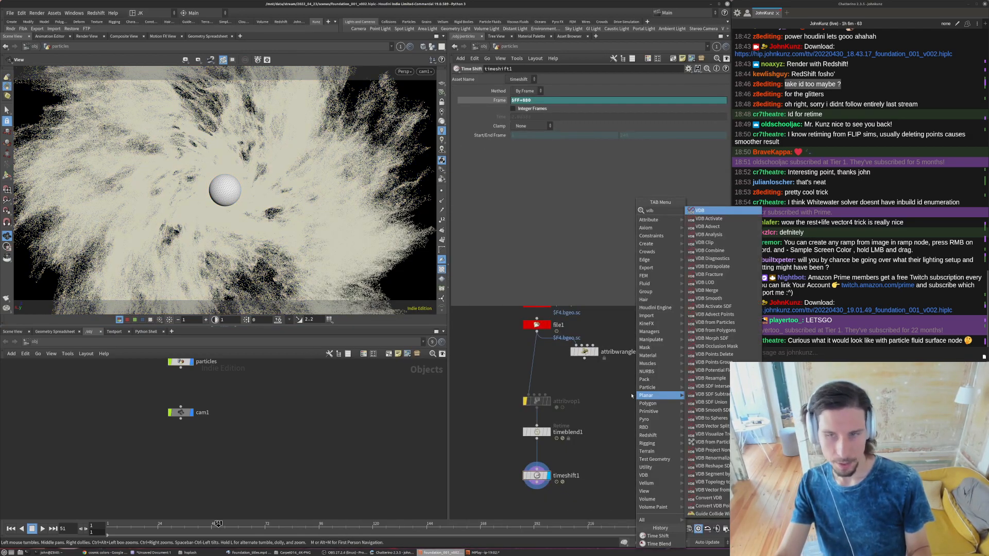
{"action": "key", "text": "Up"}
{"action": "key", "text": "Up"}
{"action": "key", "text": "Down"}
{"action": "key", "text": "Up"}
{"action": "key", "text": "Return"}
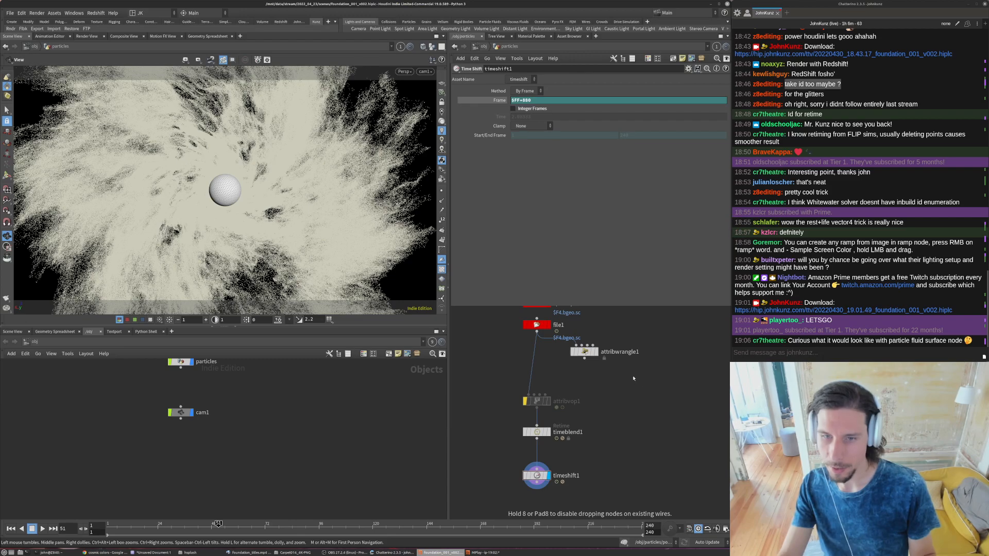
{"action": "left_click", "coordinate": [638, 385]}
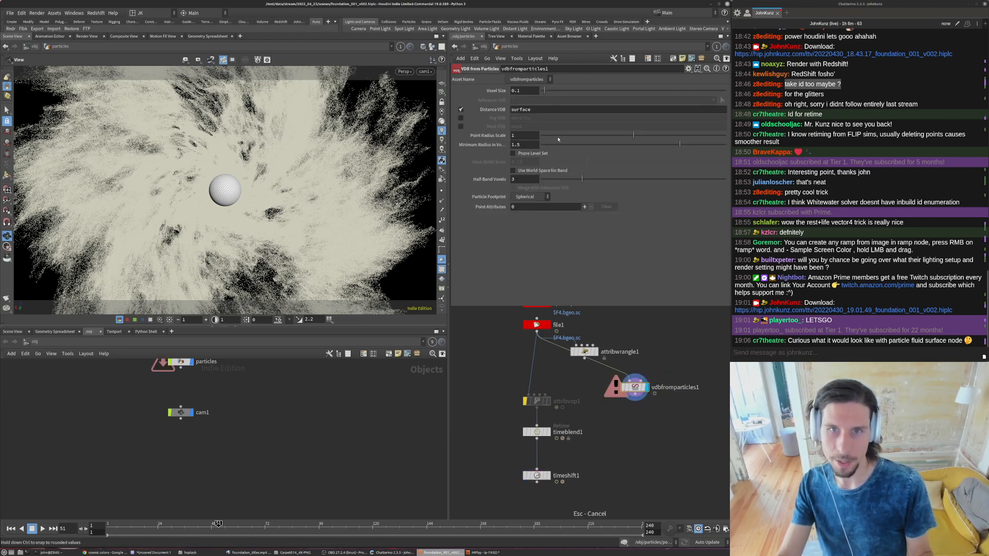
- Set the VDB from Particles node's point radius scale to 0.045, minimum radius to 0 and voxel size to 0.05
{"action": "left_click_drag", "start_coordinate": [559, 137], "coordinate": [549, 136]}
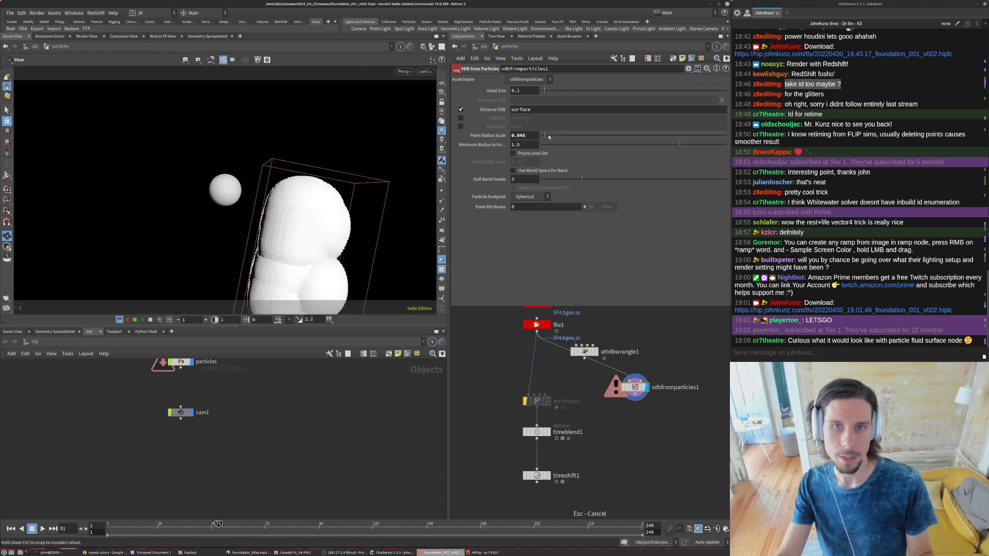
{"action": "left_click_drag", "start_coordinate": [547, 145], "coordinate": [543, 145]}
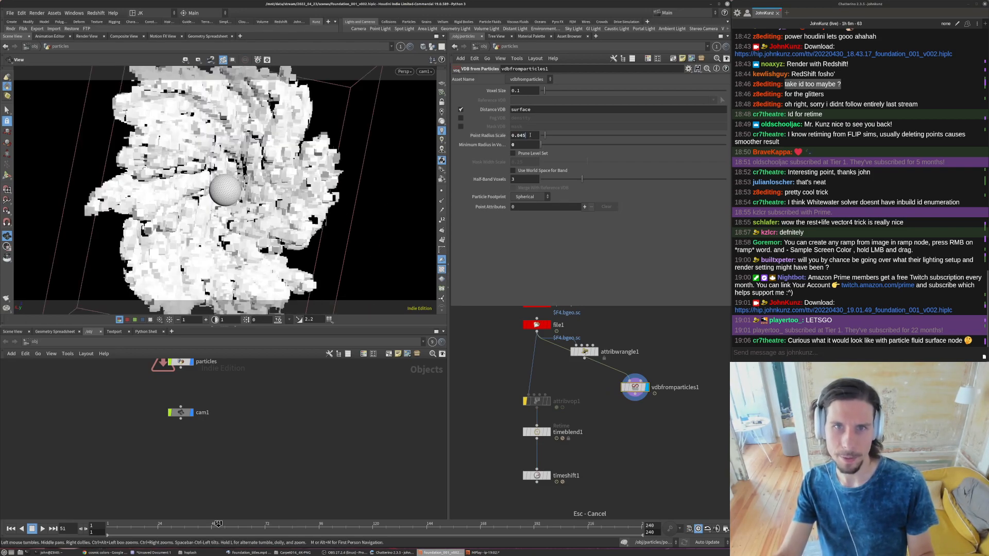
{"action": "left_click", "coordinate": [524, 91]}
{"action": "type", "text": "05"}
{"action": "key", "text": "Return"}
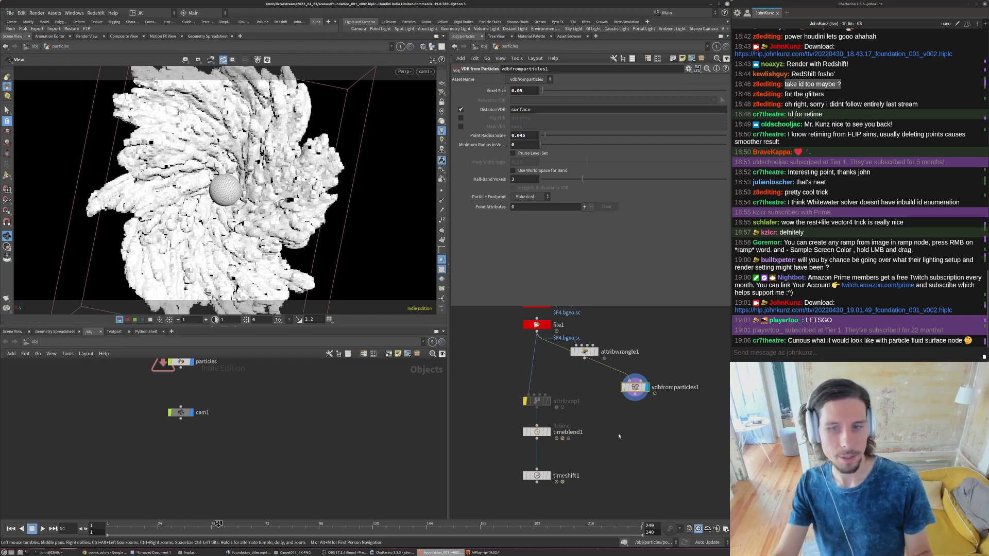
- Add a VDB Analysis node with the Gradient operator below vdbfromparticles1 and display it
{"action": "middle_click_drag", "start_coordinate": [659, 440], "coordinate": [641, 404]}
{"action": "key", "text": "Tab"}
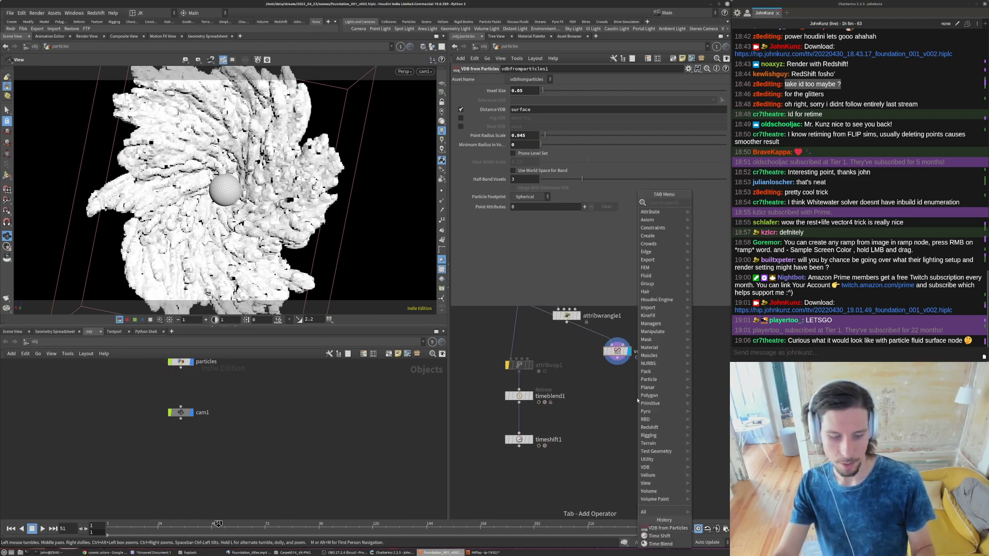
{"action": "type", "text": "ana"}
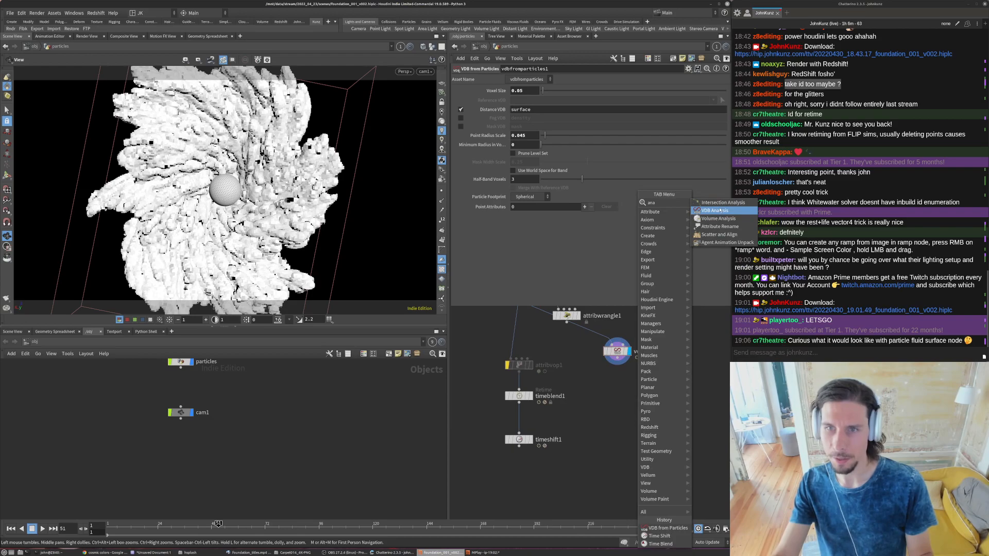
{"action": "left_click", "coordinate": [723, 211]}
{"action": "left_click", "coordinate": [615, 373]}
{"action": "scroll", "coordinate": [611, 353], "scroll_direction": "up", "scroll_amount": 3}
{"action": "left_click_drag", "start_coordinate": [611, 353], "coordinate": [613, 386]}
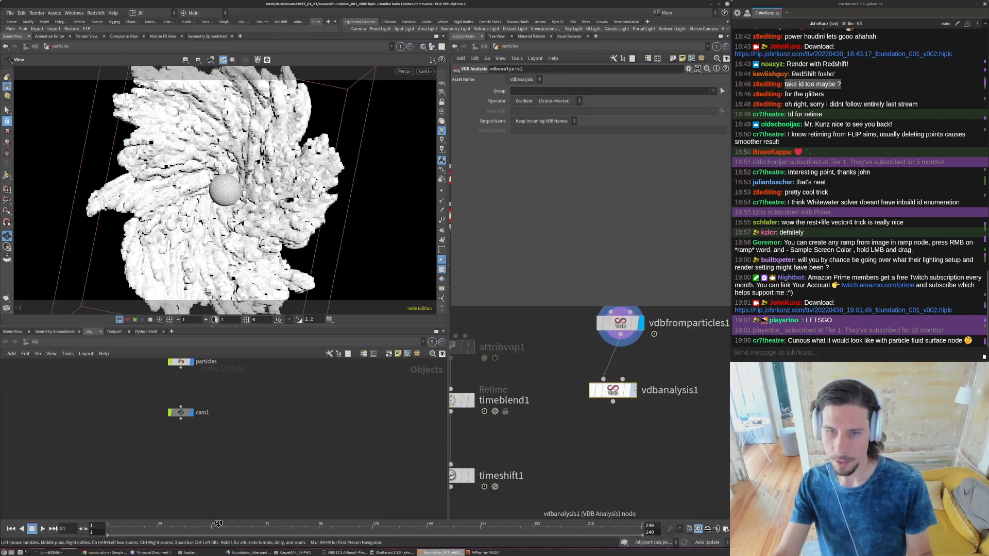
{"action": "left_click", "coordinate": [633, 390]}
{"action": "scroll", "coordinate": [594, 421], "scroll_direction": "down", "scroll_amount": 4}
{"action": "key", "text": "Tab"}
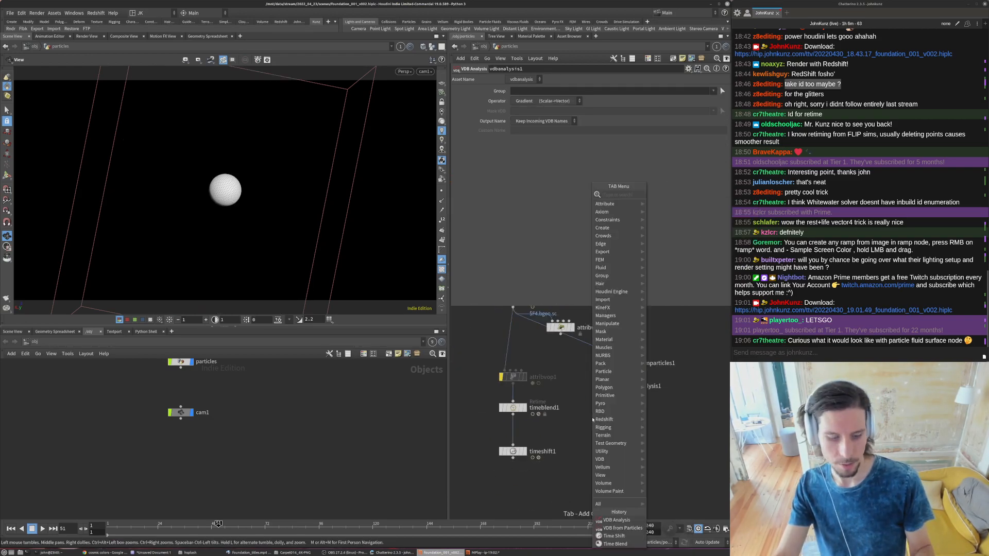
{"action": "type", "text": "attr"}
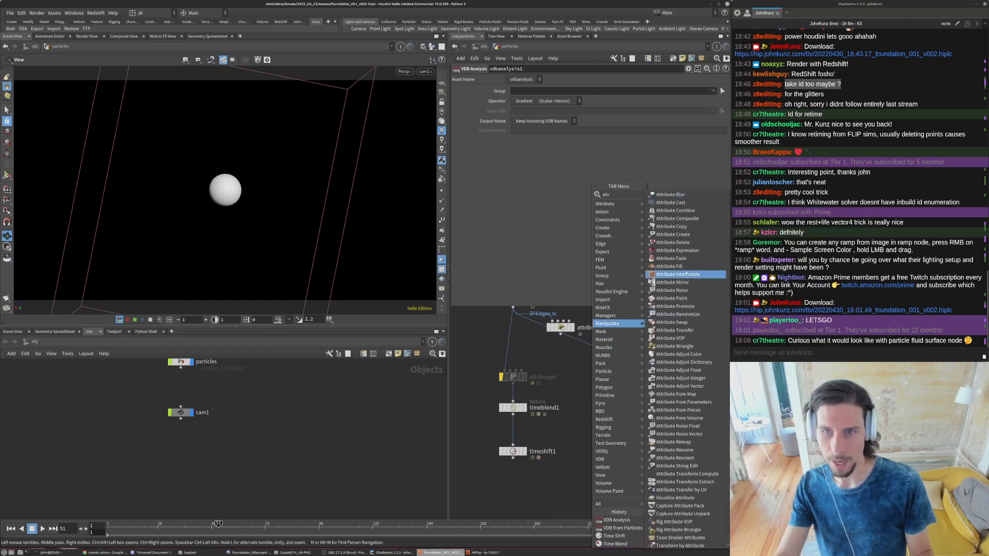
{"action": "type", "text": "fr"}
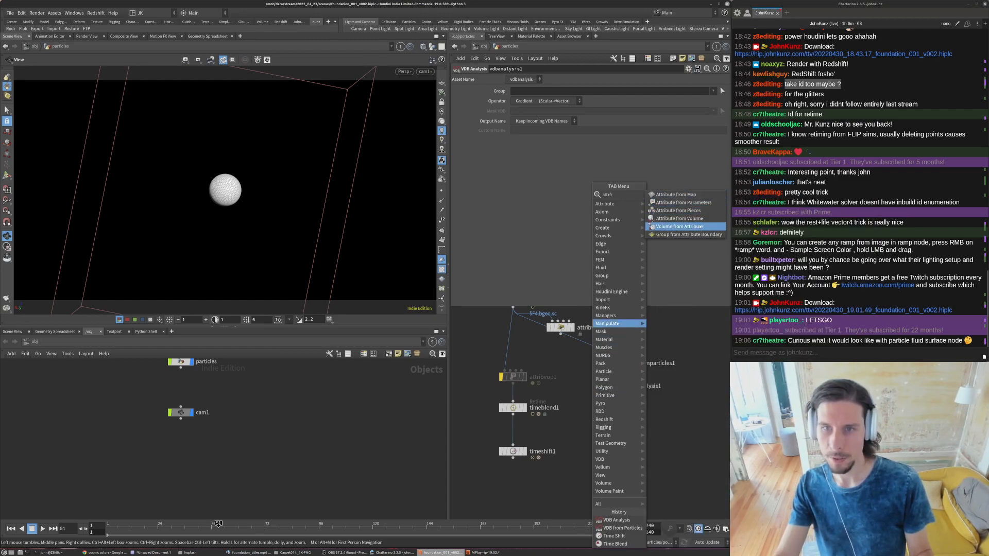
{"action": "left_click", "coordinate": [700, 226]}
- Add an Attribute from Volume node fed by the file particles and vdbanalysis1, and display it
{"action": "key", "text": "Tab"}
{"action": "type", "text": "fr"}
{"action": "left_click", "coordinate": [669, 217]}
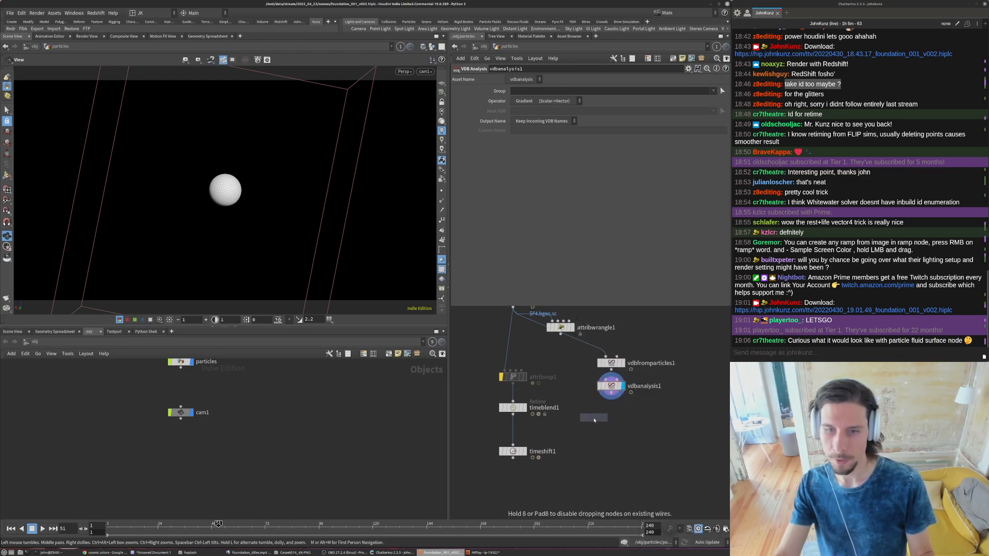
{"action": "left_click_drag", "start_coordinate": [588, 412], "coordinate": [611, 393]}
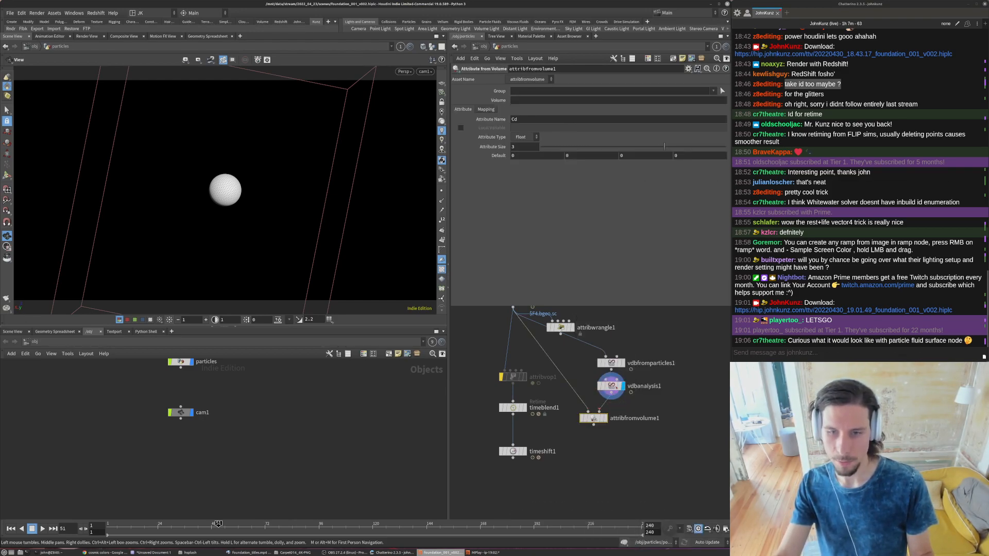
{"action": "left_click", "coordinate": [605, 418]}
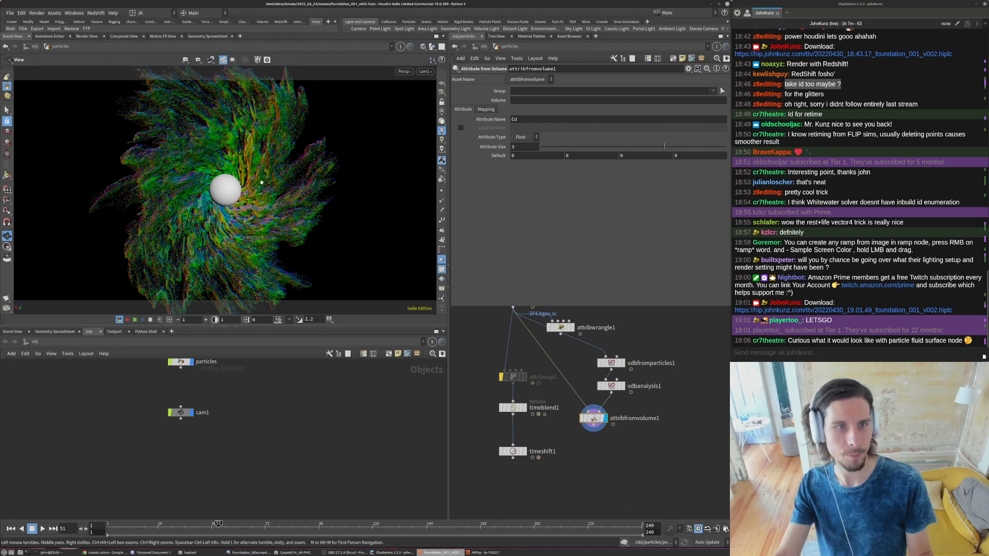
- Examine the gradient colours on the particles one colour channel at a time in the viewport
{"action": "left_click", "coordinate": [134, 320]}
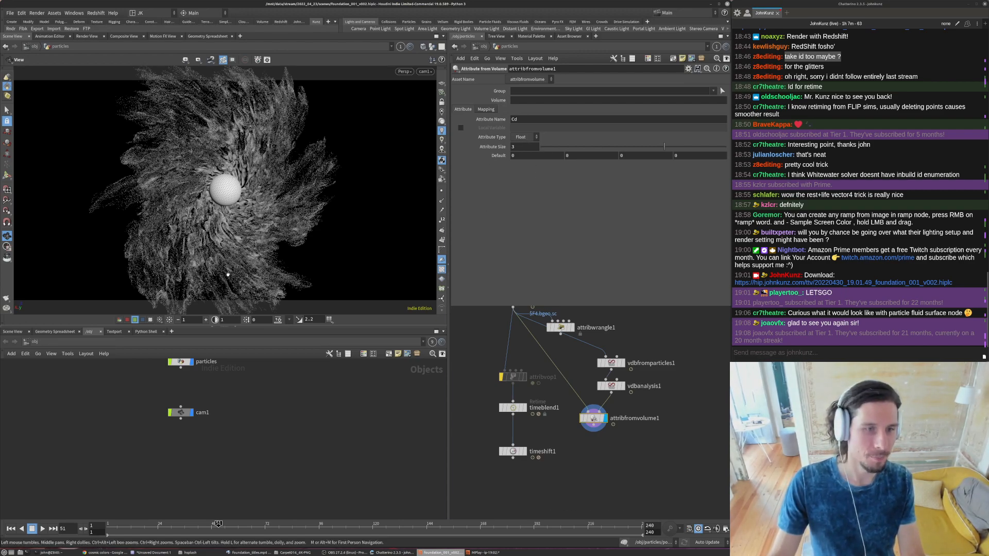
{"action": "left_click", "coordinate": [128, 319]}
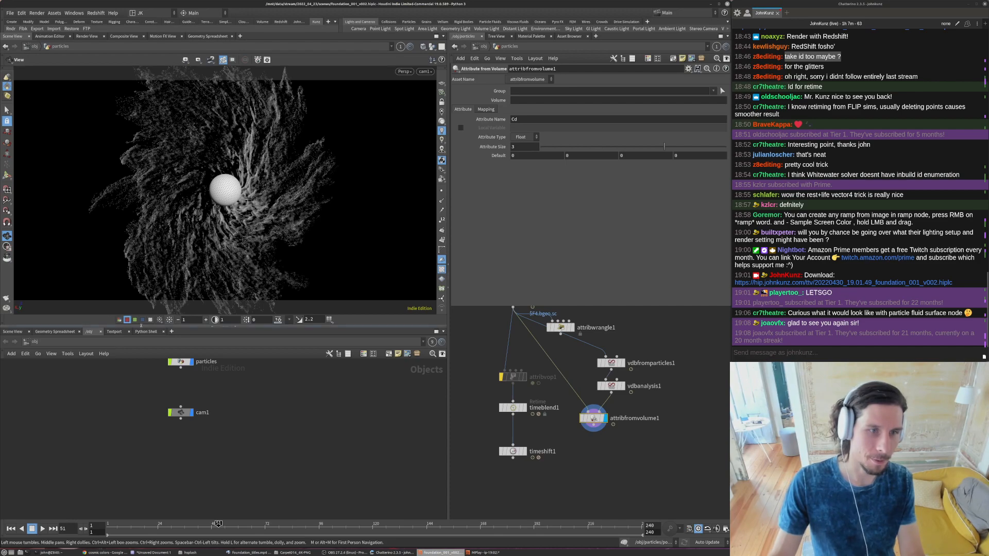
{"action": "left_click", "coordinate": [142, 320]}
- Duplicate the VDB Analysis node with the Curvature operator and feed it into a displayed copy of the Attribute from Volume node
{"action": "left_click_drag", "start_coordinate": [612, 386], "coordinate": [668, 398], "text": "alt"}
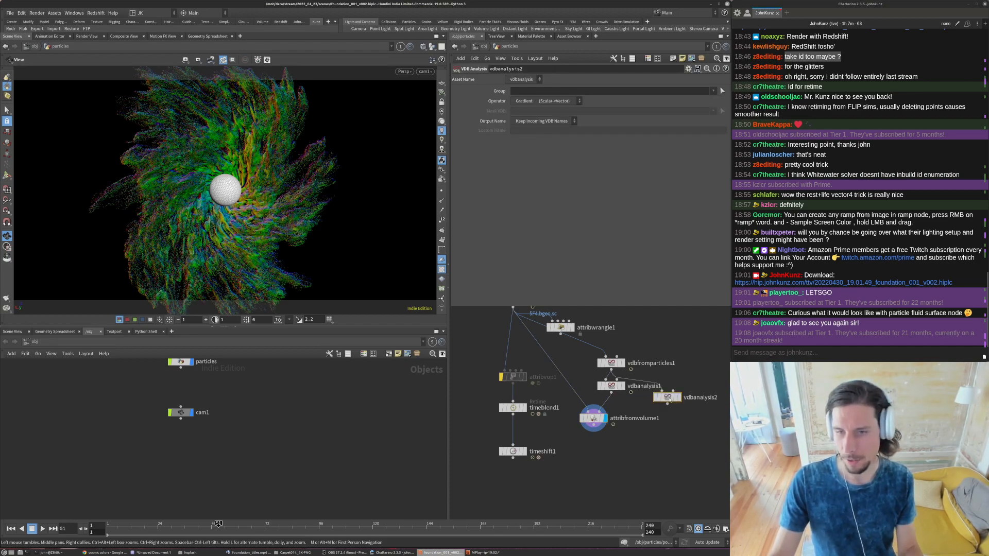
{"action": "left_click", "coordinate": [536, 102]}
{"action": "left_click", "coordinate": [531, 111]}
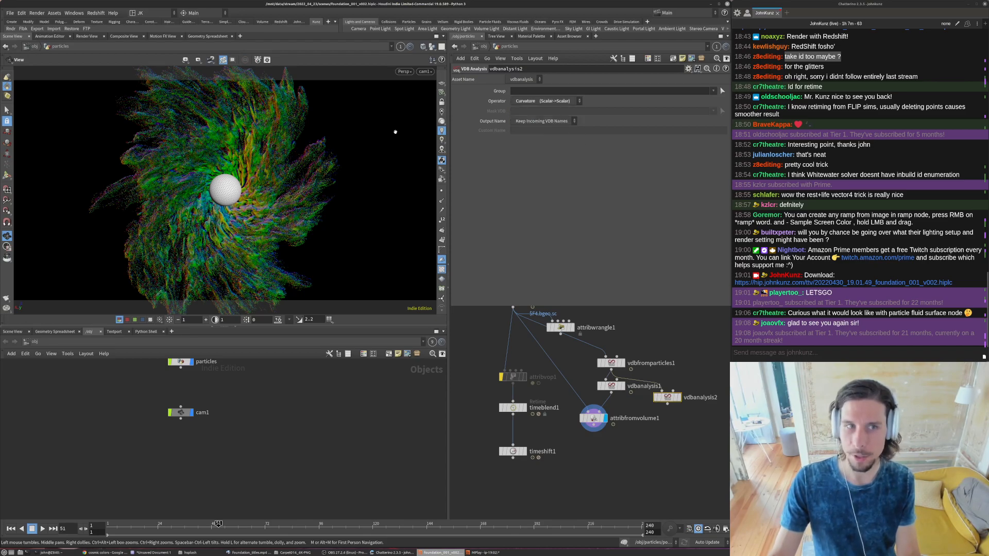
{"action": "left_click_drag", "start_coordinate": [593, 418], "coordinate": [668, 403], "text": "alt"}
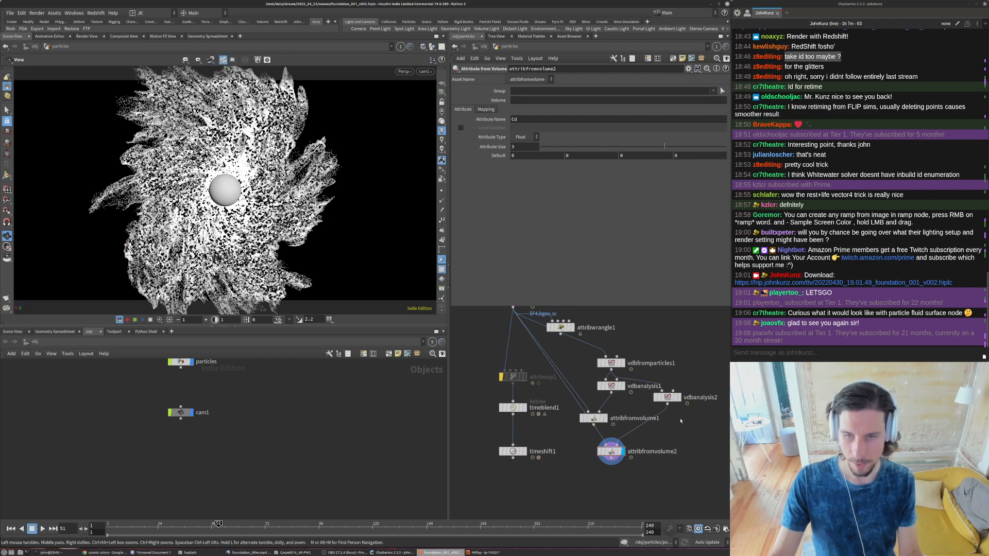
- Insert a VDB Smooth node between vdbanalysis2 and attribfromvolume2 and set its iterations to 1
{"action": "key", "text": "Tab"}
{"action": "type", "text": "smoo"}
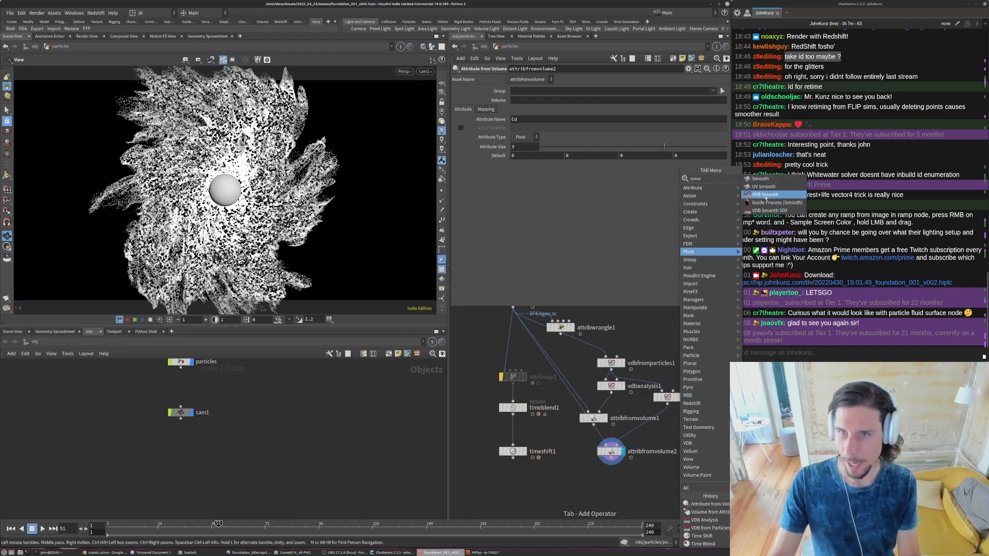
{"action": "left_click", "coordinate": [765, 198]}
{"action": "left_click", "coordinate": [661, 425]}
{"action": "left_click_drag", "start_coordinate": [662, 426], "coordinate": [677, 428]}
{"action": "left_click", "coordinate": [558, 138]}
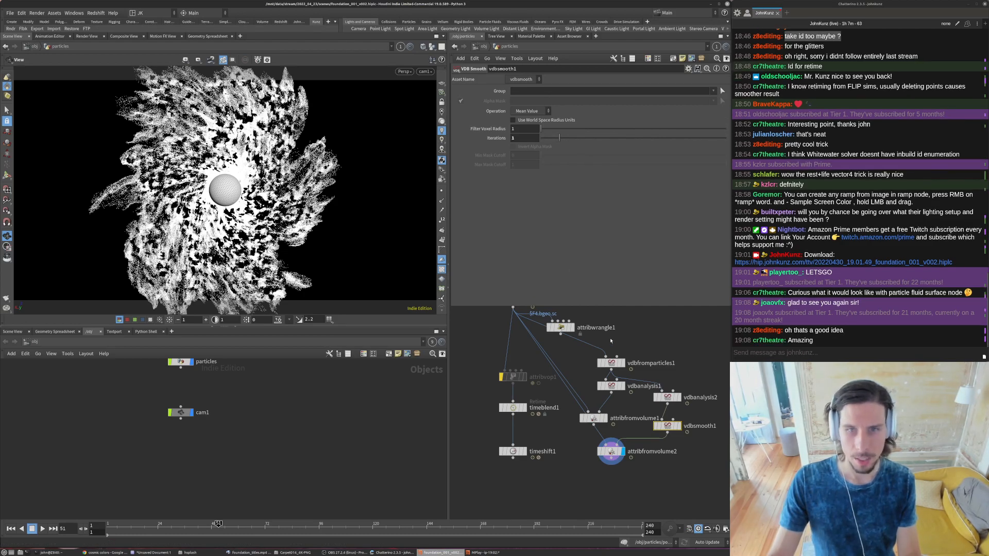
- Add a Color node directly below attribfromvolume2 and display it
{"action": "middle_click_drag", "start_coordinate": [612, 486], "coordinate": [614, 453]}
{"action": "key", "text": "Tab"}
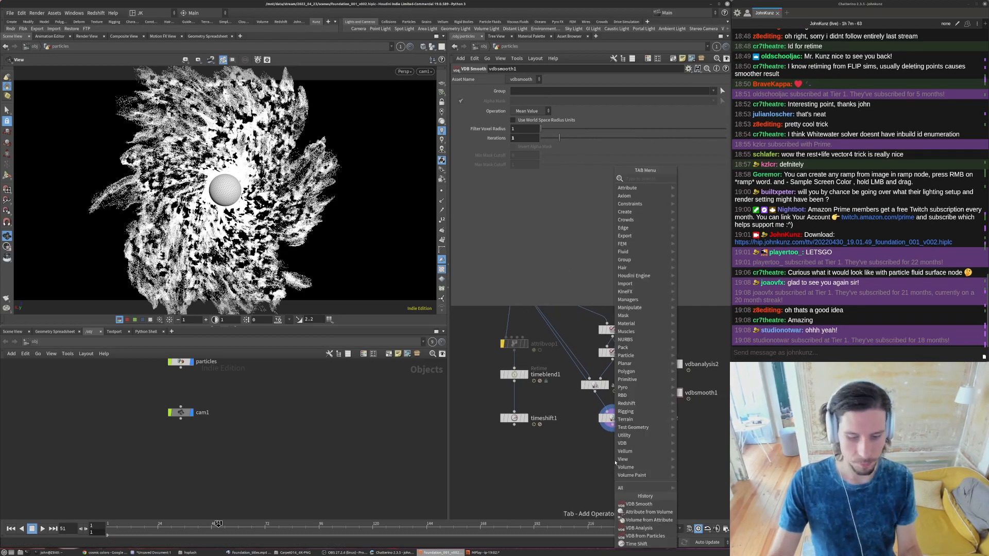
{"action": "type", "text": "peak"}
{"action": "key", "text": "Return"}
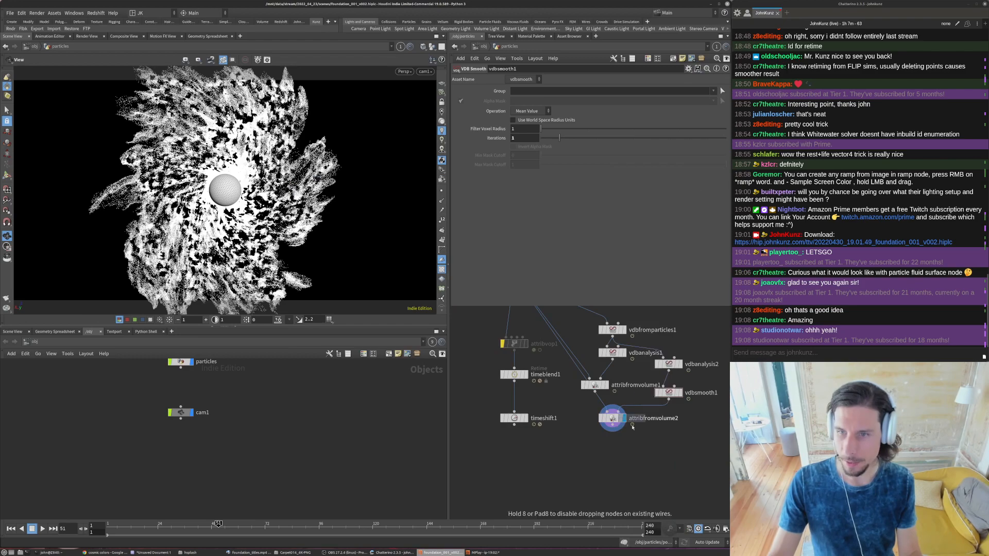
{"action": "left_click", "coordinate": [633, 442]}
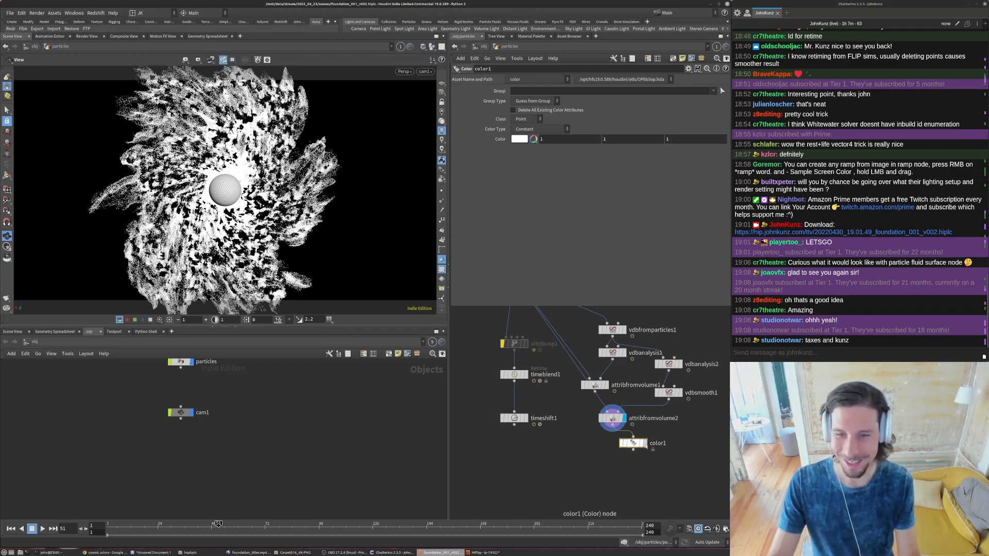
{"action": "left_click", "coordinate": [644, 442]}
{"action": "left_click_drag", "start_coordinate": [635, 444], "coordinate": [613, 455]}
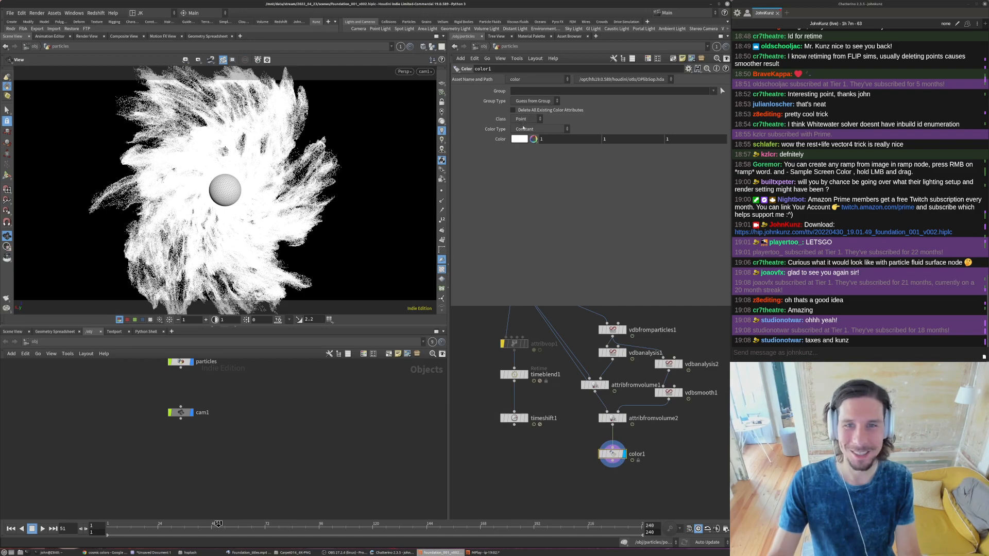
- Colour the points by a ramp from the Cd attribute with an upper range of 15 and a blue-purple-orange-yellow ramp preset
{"action": "left_click", "coordinate": [523, 128]}
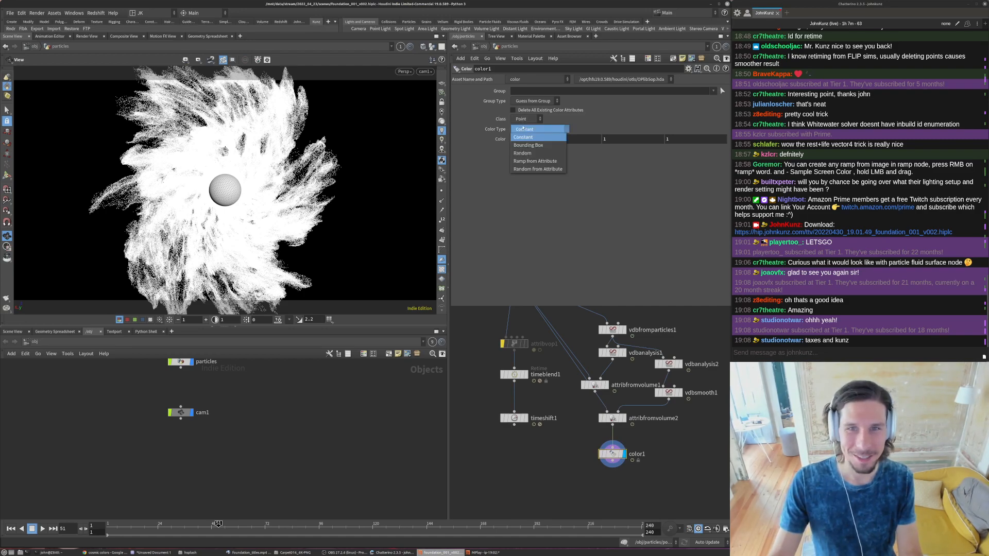
{"action": "left_click", "coordinate": [524, 162]}
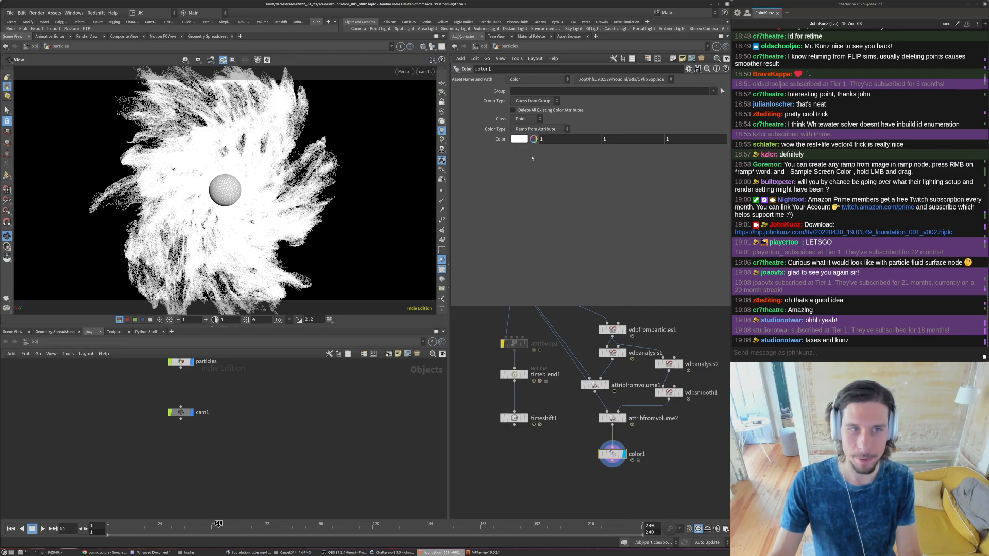
{"action": "left_click", "coordinate": [538, 140]}
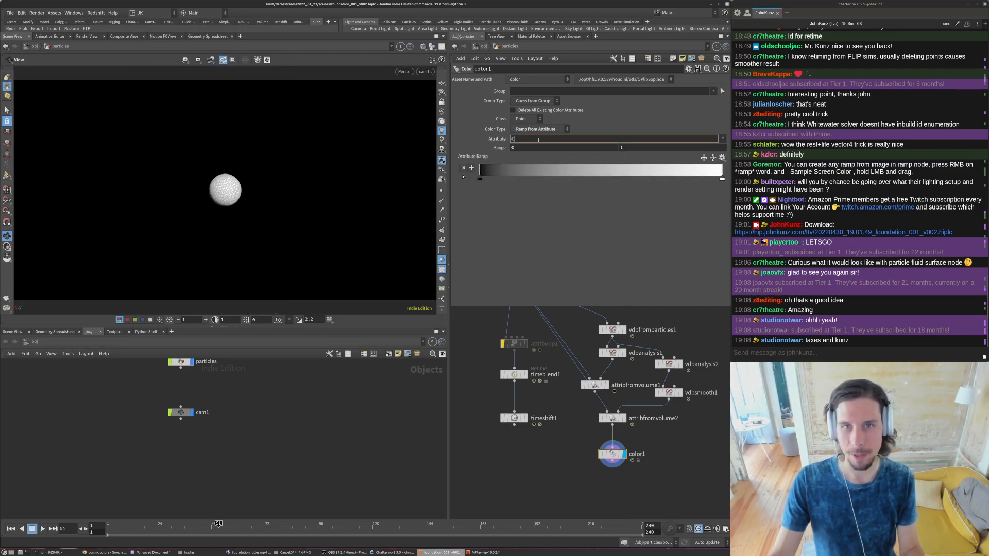
{"action": "type", "text": "Cd"}
{"action": "key", "text": "Return"}
{"action": "type", "text": "5"}
{"action": "key", "text": "Return"}
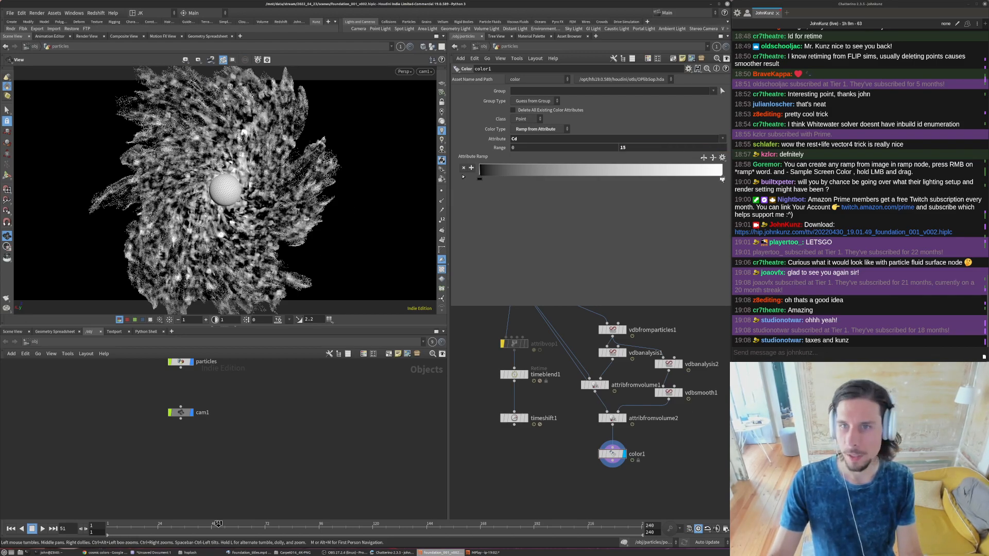
{"action": "left_click", "coordinate": [721, 157]}
{"action": "left_click", "coordinate": [737, 222]}
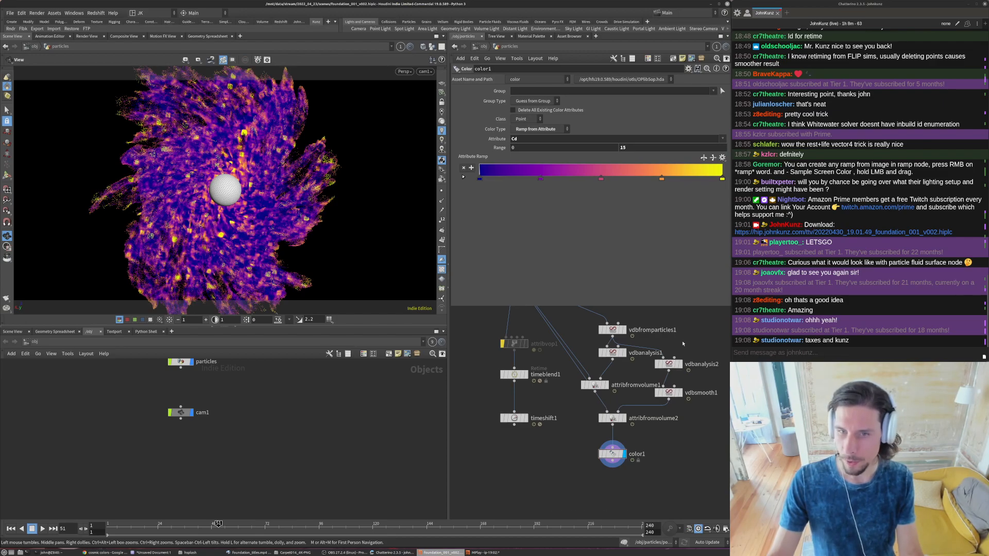
- Insert a VDB Smooth SDF node between vdbfromparticles1 and vdbanalysis2 and set its filter voxel radius to 2
{"action": "key", "text": "Tab"}
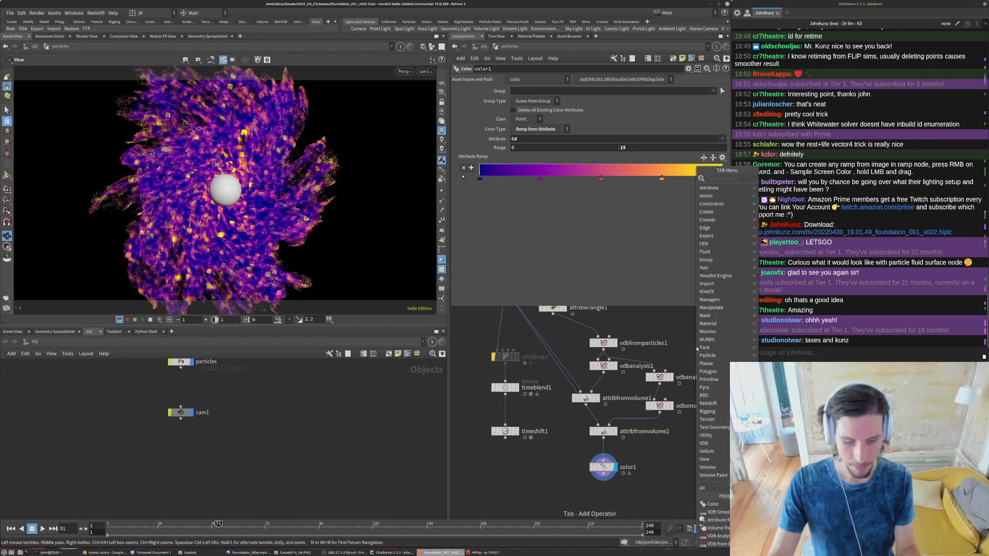
{"action": "type", "text": "smo"}
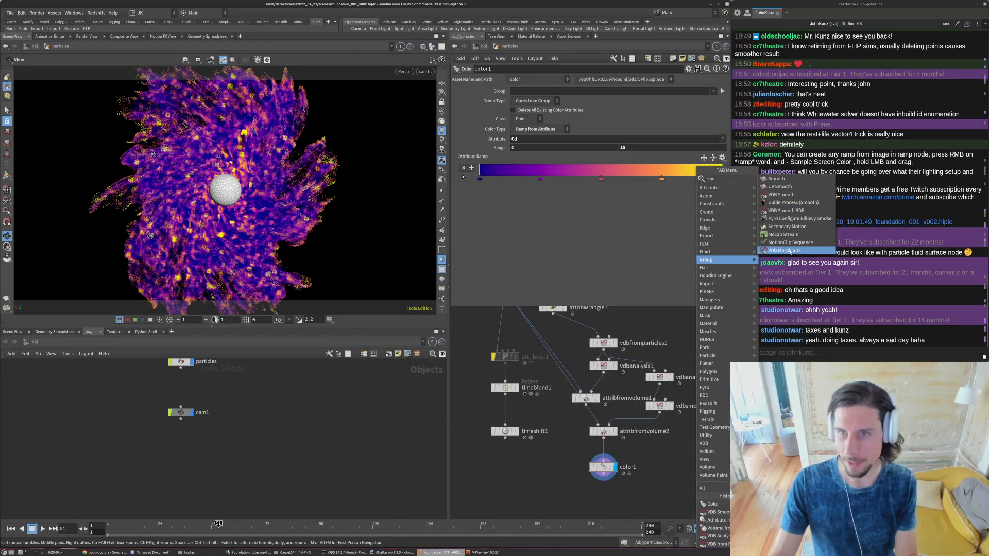
{"action": "left_click", "coordinate": [793, 210]}
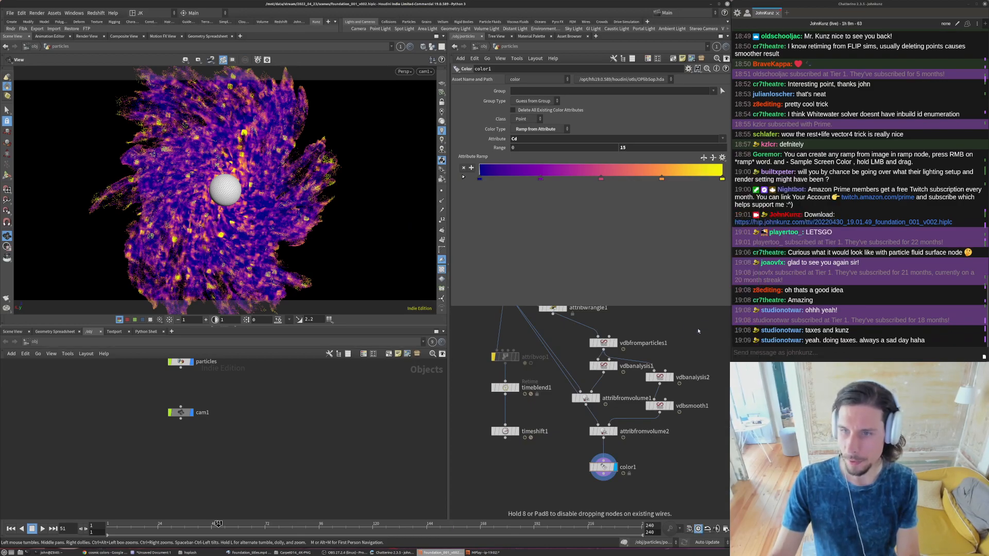
{"action": "left_click", "coordinate": [698, 328]}
{"action": "mouse_move", "coordinate": [698, 328]}
{"action": "left_mouse_down"}
{"action": "mouse_move", "coordinate": [670, 350]}
{"action": "mouse_move", "coordinate": [621, 355]}
{"action": "mouse_move", "coordinate": [654, 327]}
{"action": "left_mouse_up"}
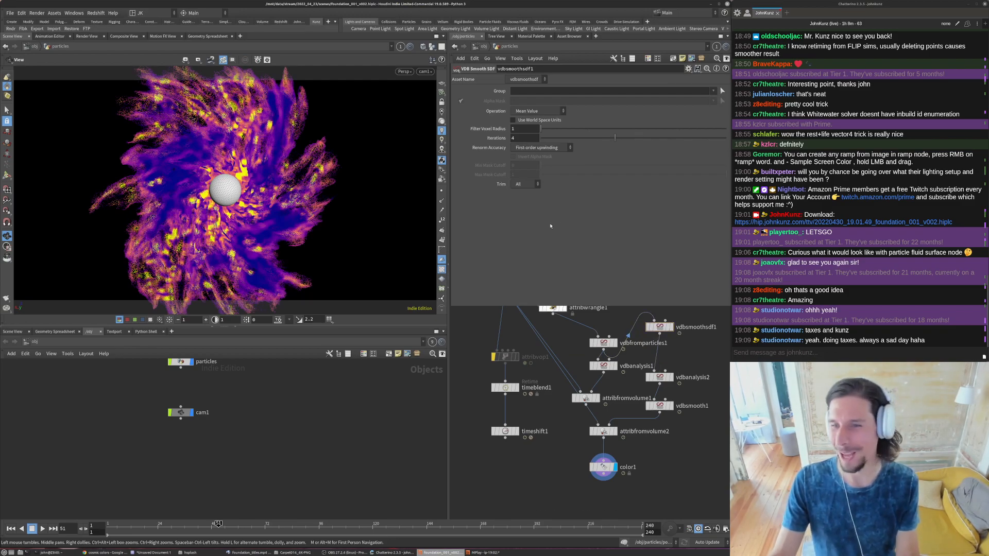
{"action": "left_click", "coordinate": [570, 129]}
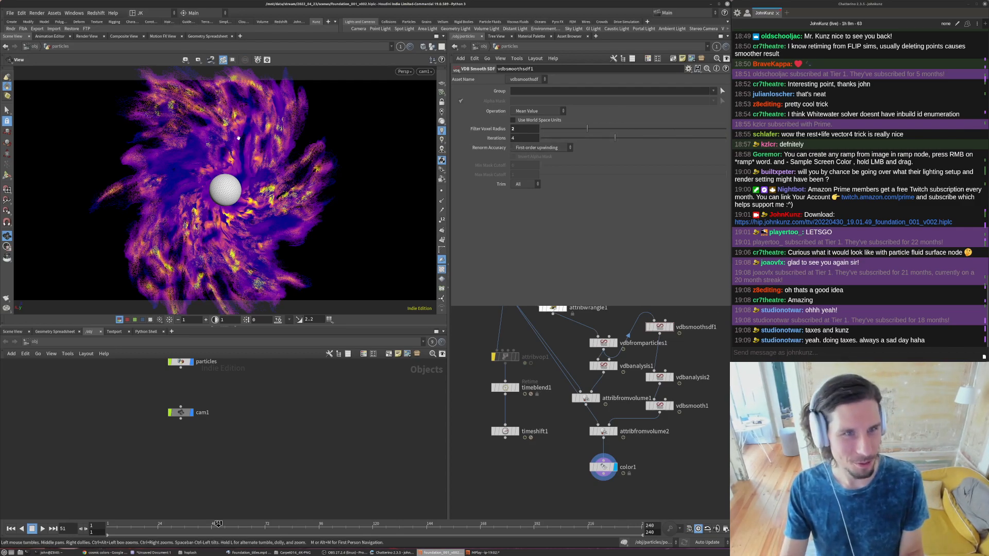
- On vdbfromparticles1, try a point radius scale of 0.03 and a voxel size of 0.02
{"action": "left_click", "coordinate": [603, 342]}
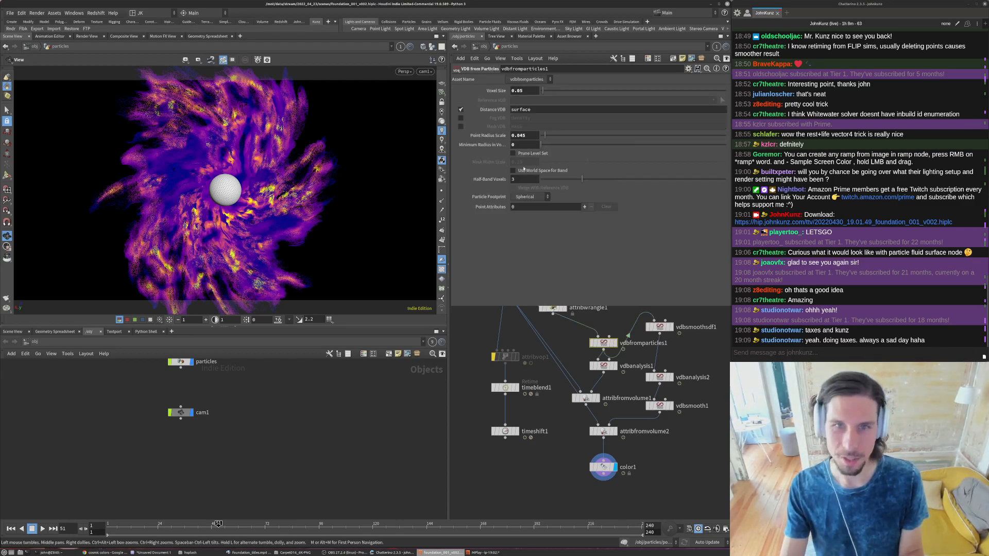
{"action": "key", "text": "Return"}
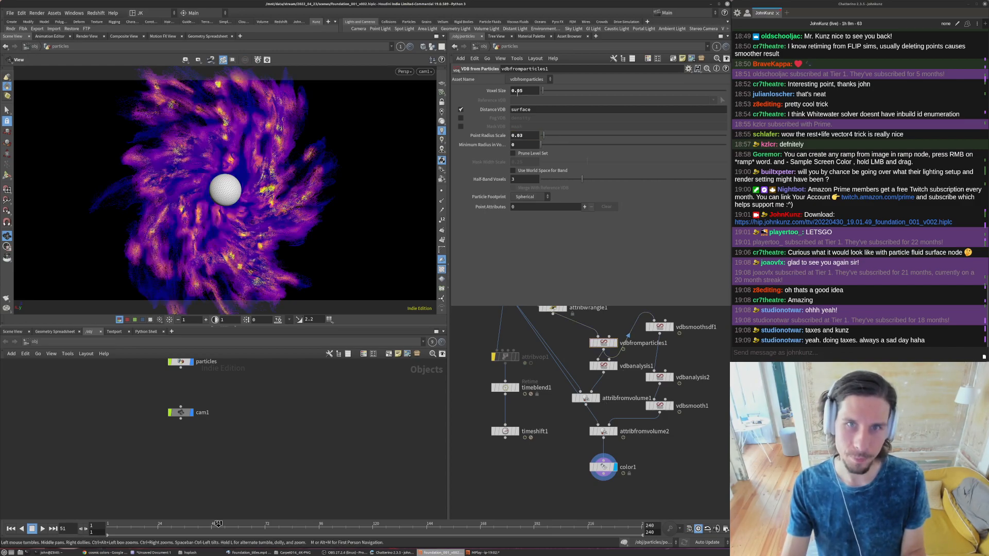
{"action": "type", "text": "2"}
{"action": "key", "text": "Return"}
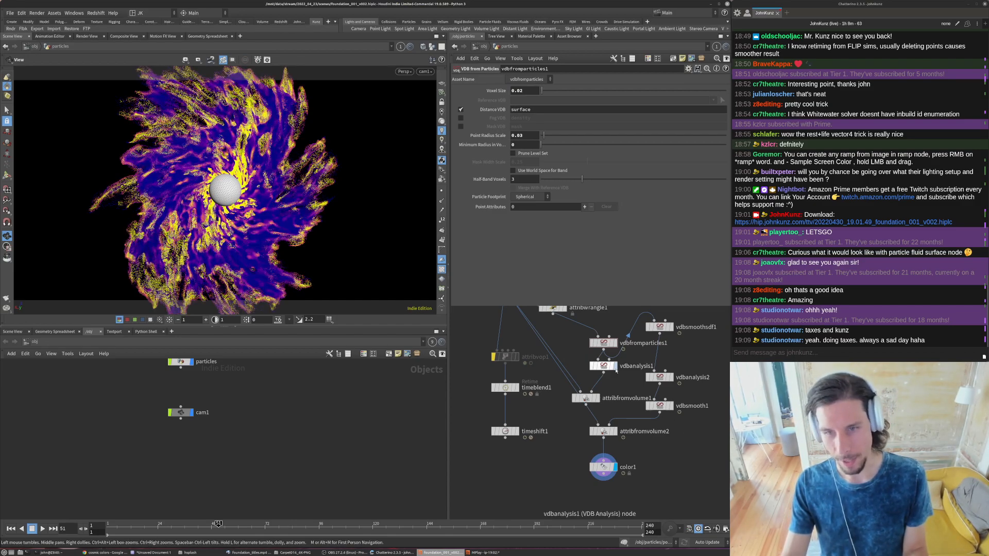
- Compare the VDB surface with the gradient colours of attribfromvolume1 and the ramp colours of color1
{"action": "left_click", "coordinate": [615, 342]}
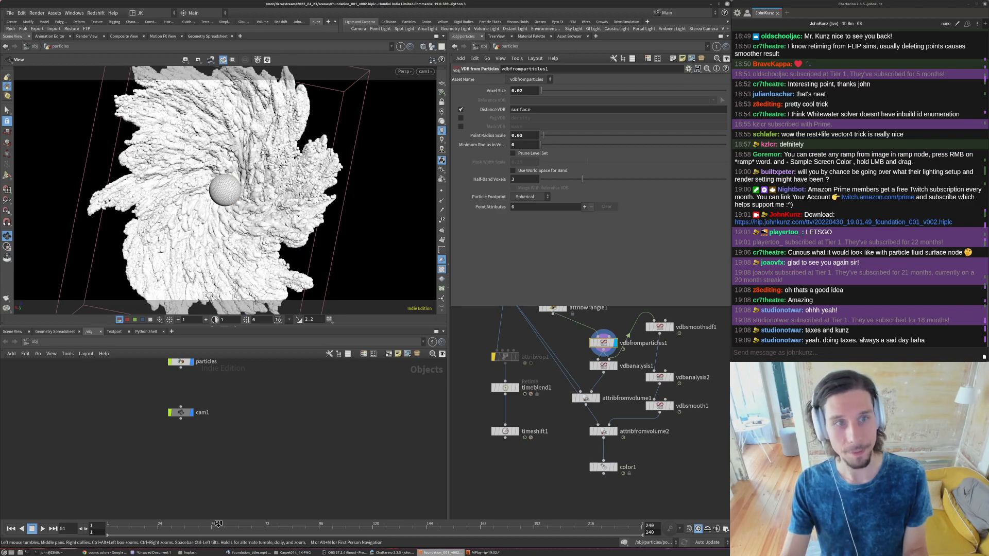
{"action": "left_click", "coordinate": [596, 398]}
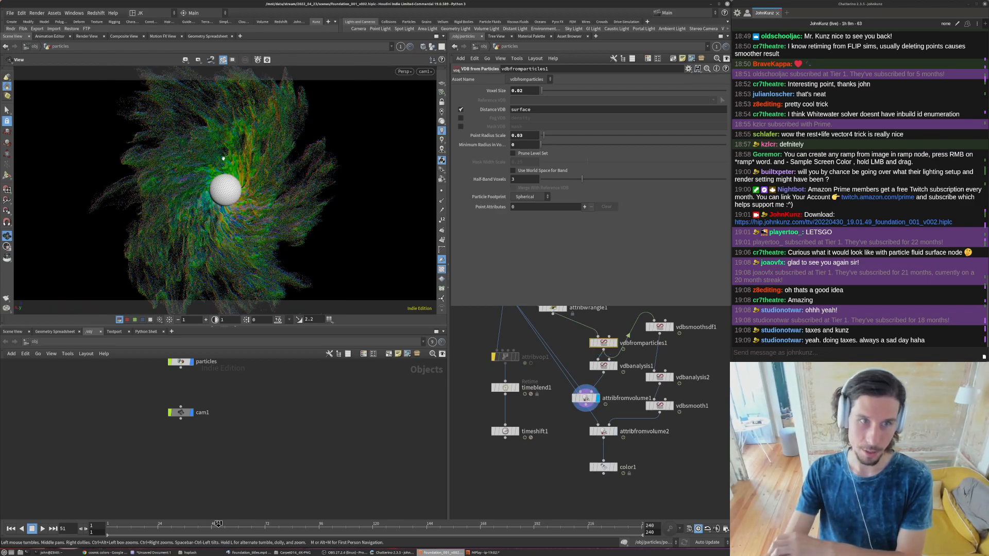
{"action": "left_click", "coordinate": [614, 467]}
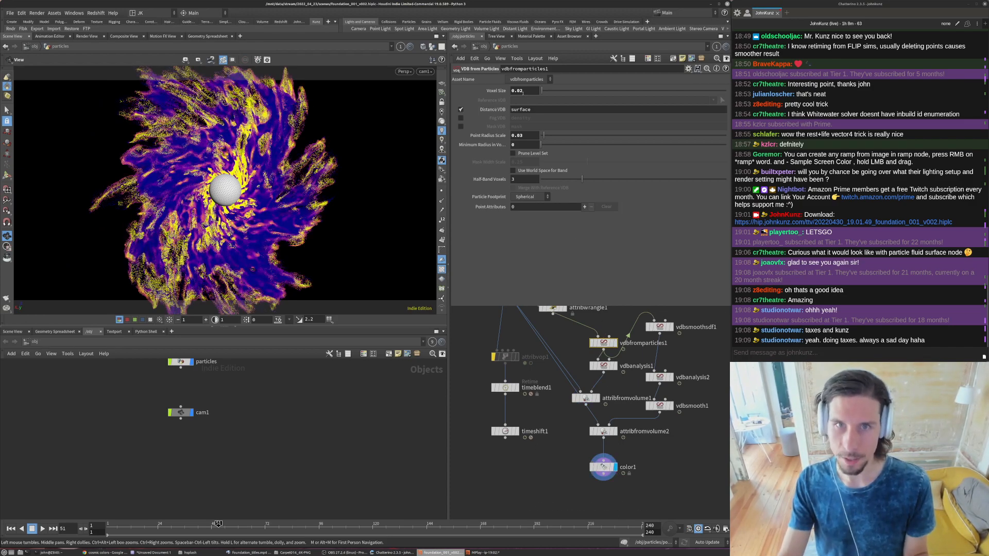
- Try a voxel size of 0.05 with a point radius scale of 0.075 on vdbfromparticles1
{"action": "type", "text": "5"}
{"action": "key", "text": "Return"}
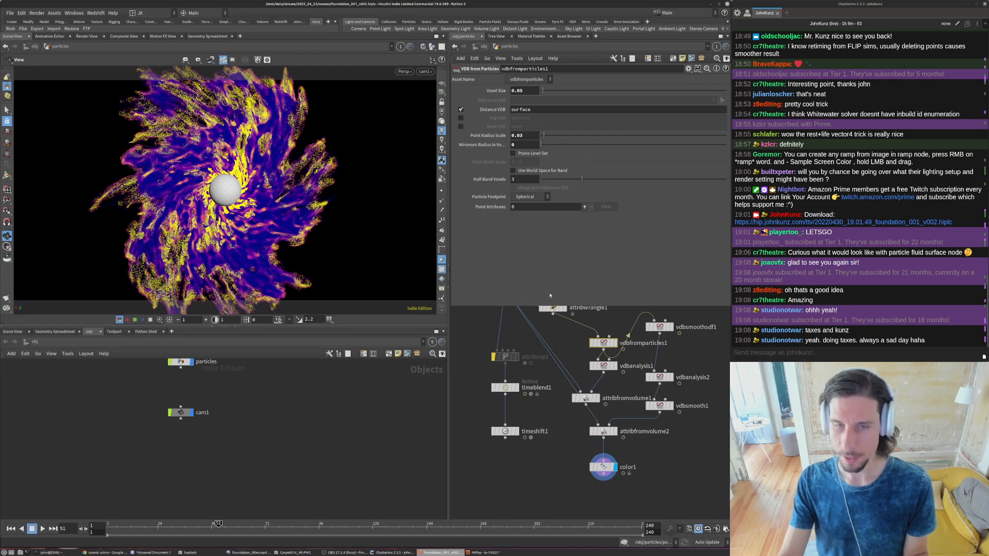
{"action": "left_click", "coordinate": [527, 134]}
{"action": "type", "text": "0.075"}
{"action": "key", "text": "Return"}
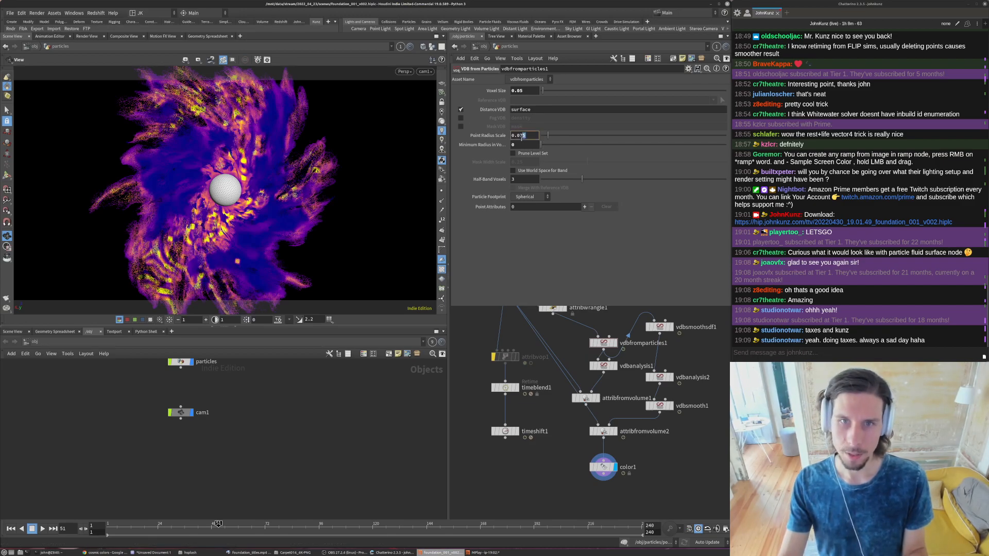
- Set both the point radius scale and the voxel size of vdbfromparticles1 to 0.035
{"action": "key", "text": "Return"}
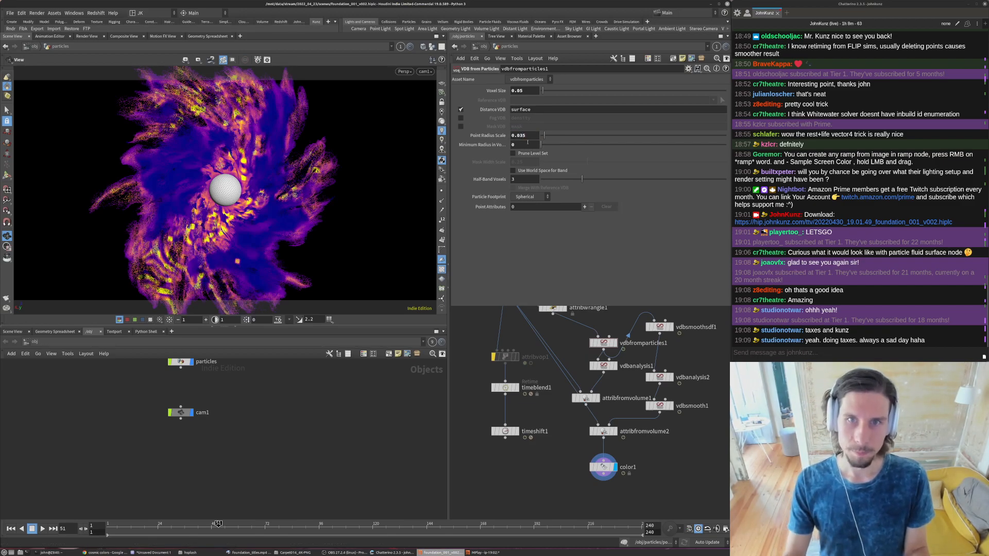
{"action": "type", "text": "3"}
{"action": "key", "text": "Return"}
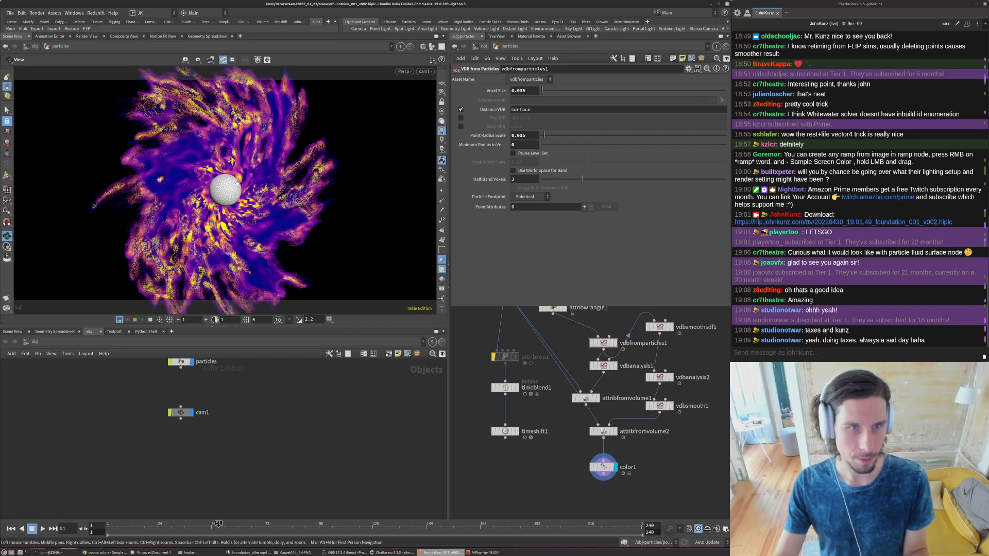
- Inspect the curvature colouring of the particles around the sphere from several angles, including at frame 143
{"action": "left_click_drag", "start_coordinate": [308, 170], "coordinate": [309, 260]}
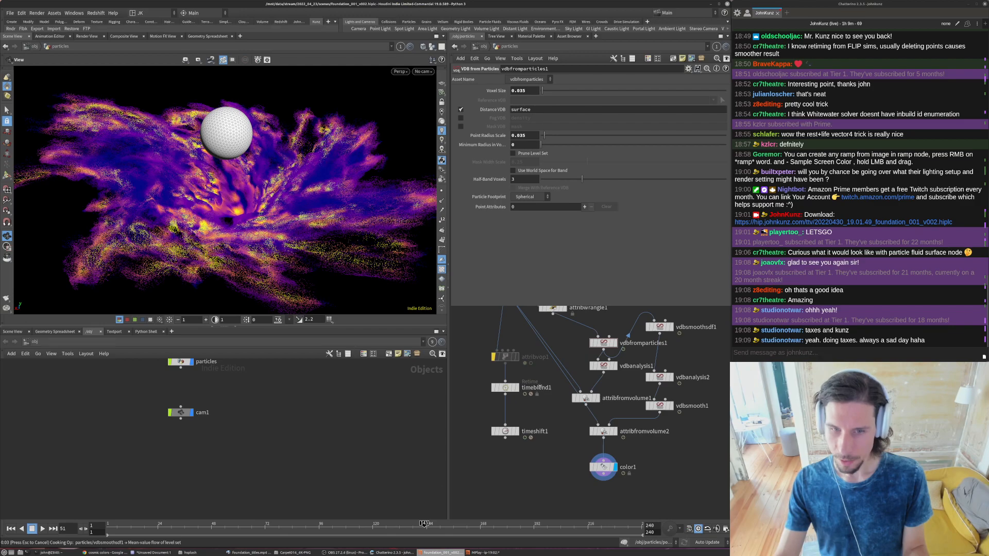
{"action": "middle_click_drag", "start_coordinate": [539, 386], "coordinate": [547, 436]}
{"action": "left_click_drag", "start_coordinate": [297, 212], "coordinate": [242, 205]}
{"action": "scroll", "coordinate": [285, 210], "scroll_direction": "down", "scroll_amount": 5}
{"action": "scroll", "coordinate": [260, 200], "scroll_direction": "up", "scroll_amount": 4}
{"action": "scroll", "coordinate": [260, 200], "scroll_direction": "up", "scroll_amount": 4}
{"action": "left_click_drag", "start_coordinate": [221, 241], "coordinate": [243, 128]}
{"action": "left_click_drag", "start_coordinate": [276, 194], "coordinate": [281, 237]}
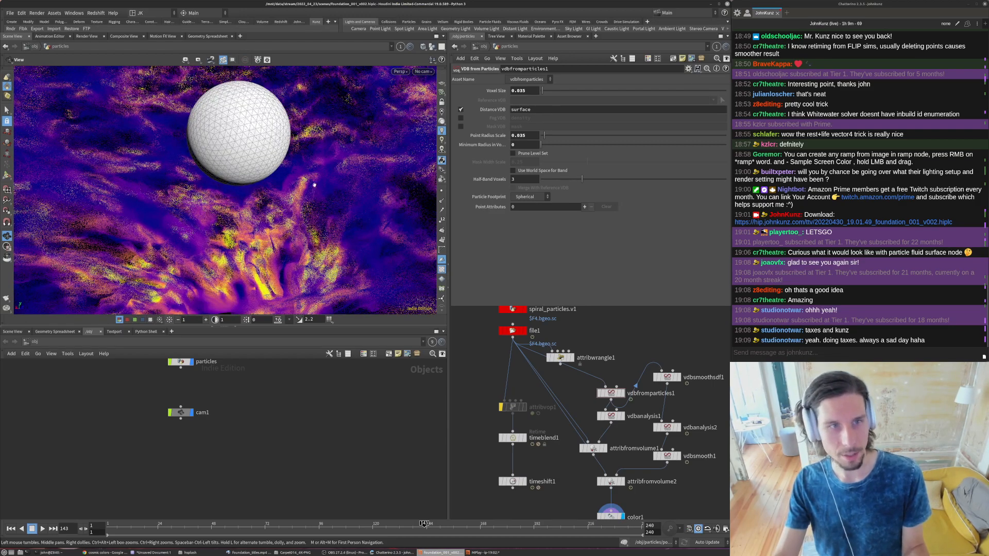
- Display attribfromvolume1, examine its gradient colours from several angles, and restore the cam1 view
{"action": "left_click", "coordinate": [604, 448]}
{"action": "left_click_drag", "start_coordinate": [320, 190], "coordinate": [257, 293]}
{"action": "right_click_drag", "start_coordinate": [257, 294], "coordinate": [179, 281]}
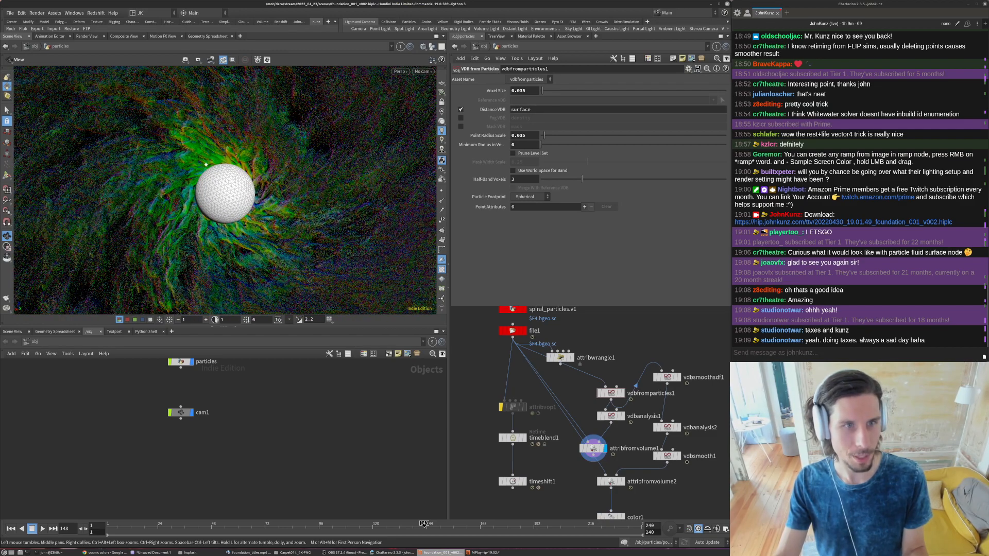
{"action": "left_click_drag", "start_coordinate": [261, 243], "coordinate": [178, 202]}
{"action": "left_click", "coordinate": [443, 170]}
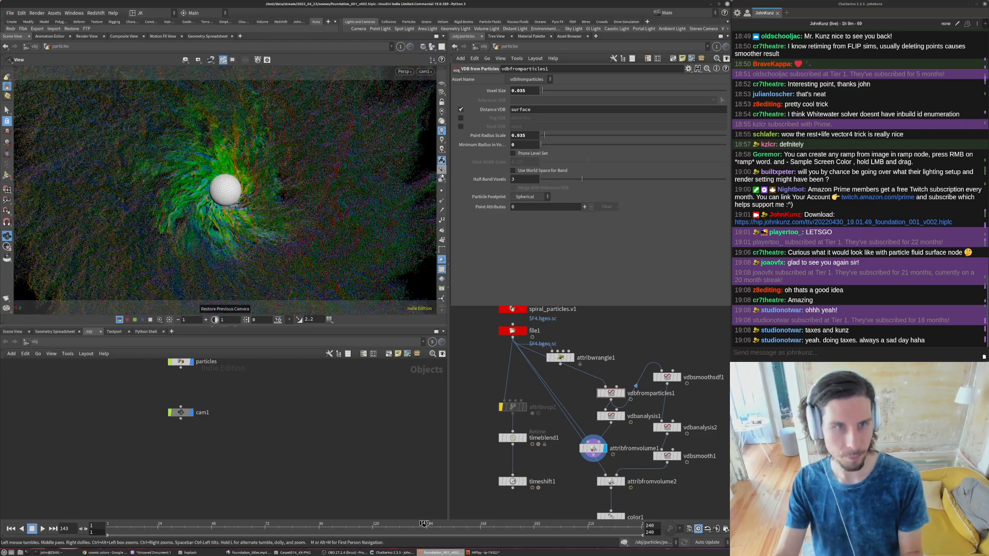
- Display the retimed particles from timeshift1 and return to the object level
{"action": "middle_click_drag", "start_coordinate": [463, 425], "coordinate": [484, 388]}
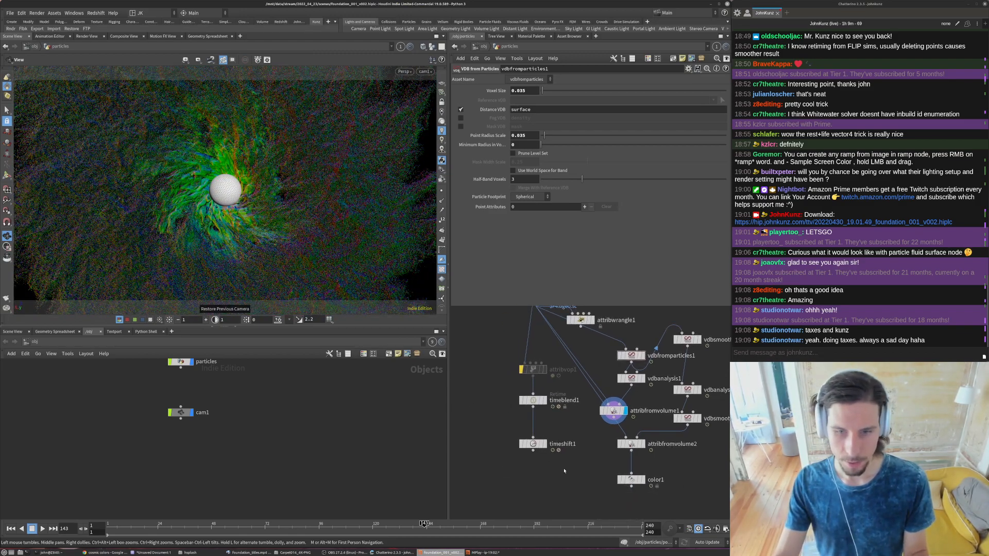
{"action": "left_click", "coordinate": [544, 443]}
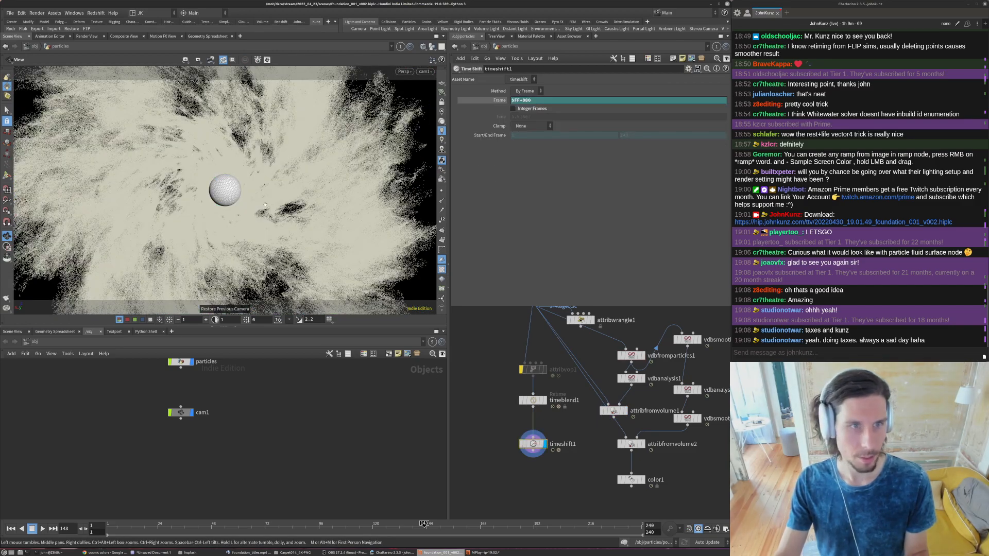
{"action": "left_click", "coordinate": [482, 47]}
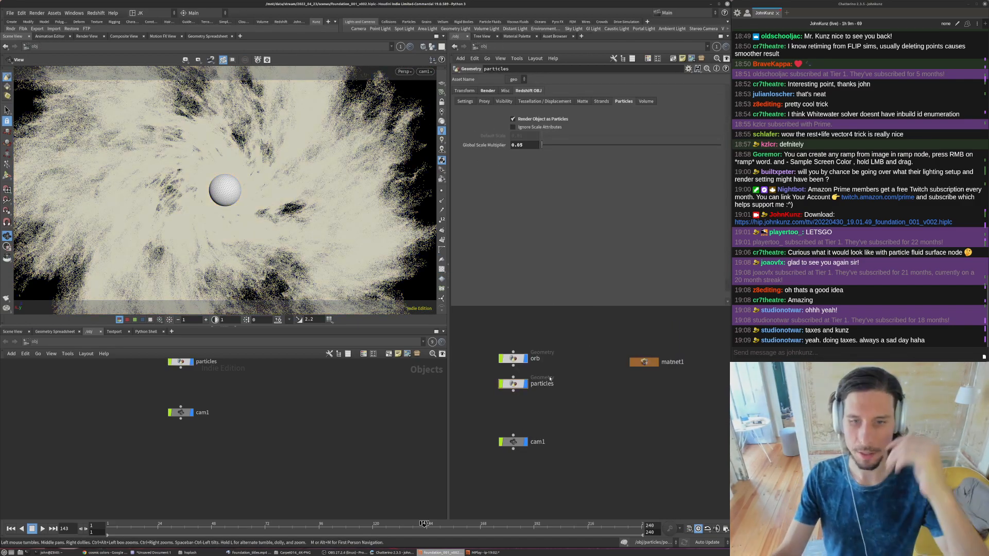
- Add a Redshift light to the scene and place its node directly above the orb node
{"action": "middle_click_drag", "start_coordinate": [594, 401], "coordinate": [582, 437]}
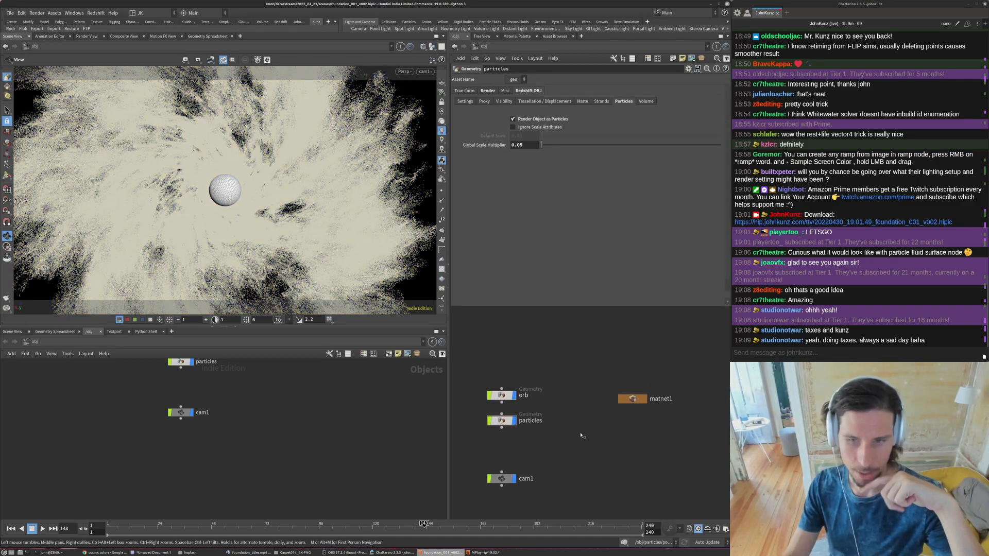
{"action": "key", "text": "Tab"}
{"action": "type", "text": "geo"}
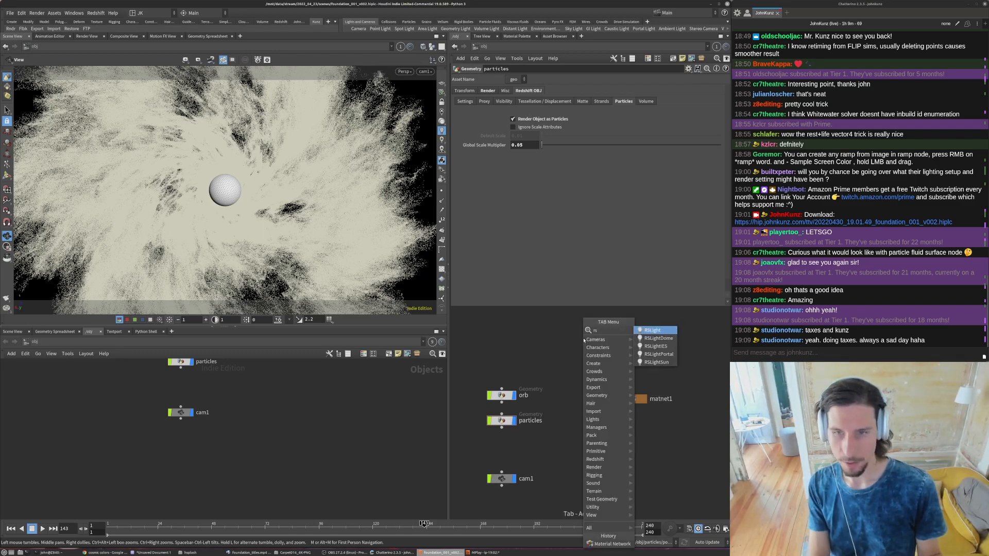
{"action": "key", "text": "Return"}
{"action": "left_click", "coordinate": [583, 340]}
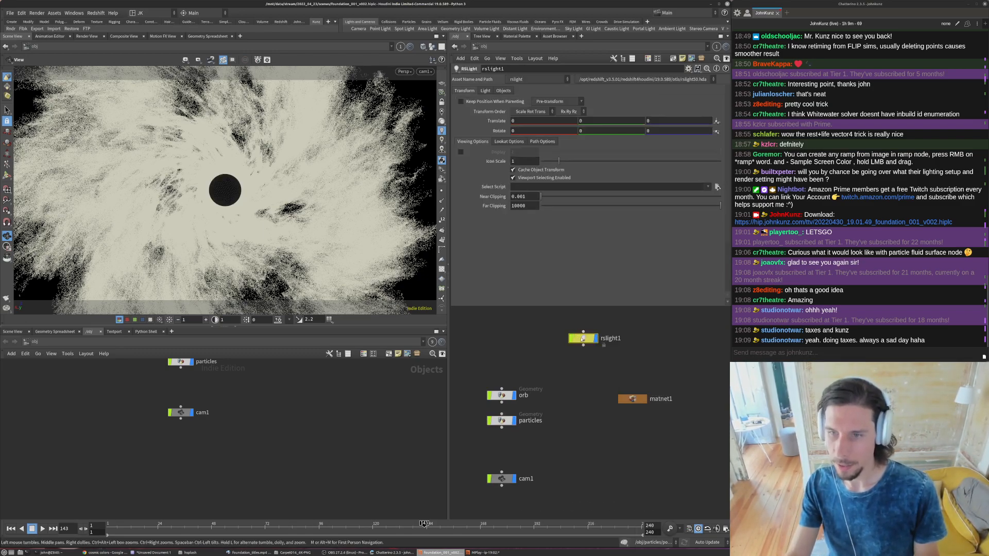
{"action": "left_click_drag", "start_coordinate": [579, 340], "coordinate": [501, 339]}
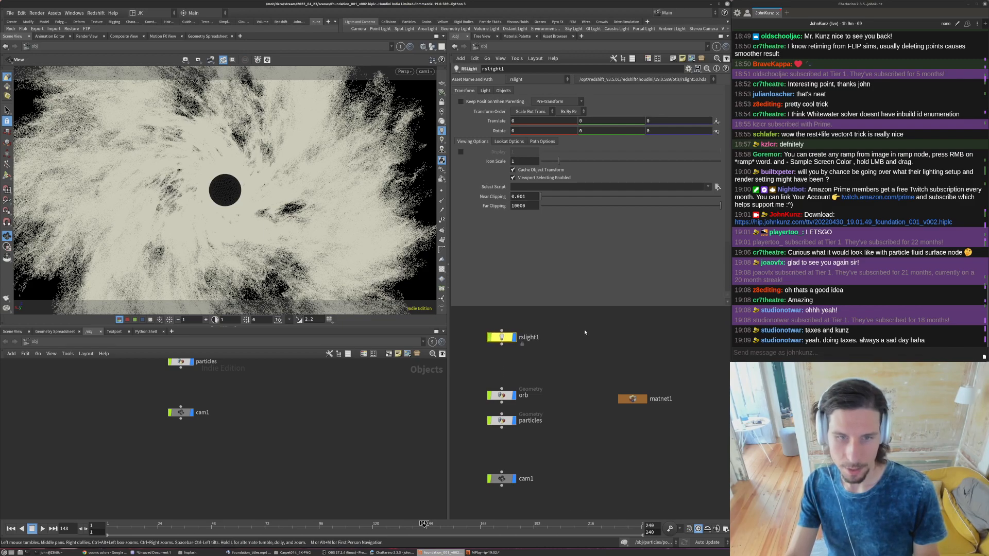
- Save the scene, then enlarge the pane below the viewport and add a Redshift RenderView tab to it
{"action": "left_click", "coordinate": [14, 15]}
{"action": "left_click", "coordinate": [23, 51]}
{"action": "left_click_drag", "start_coordinate": [138, 326], "coordinate": [137, 261]}
{"action": "left_click", "coordinate": [174, 257]}
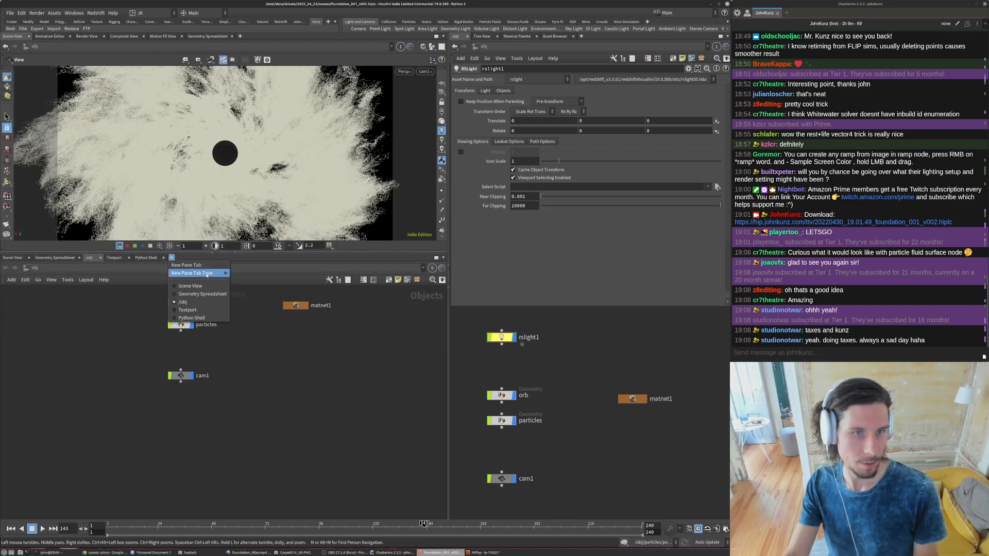
{"action": "mouse_move", "coordinate": [210, 273]}
{"action": "left_click", "coordinate": [253, 426]}
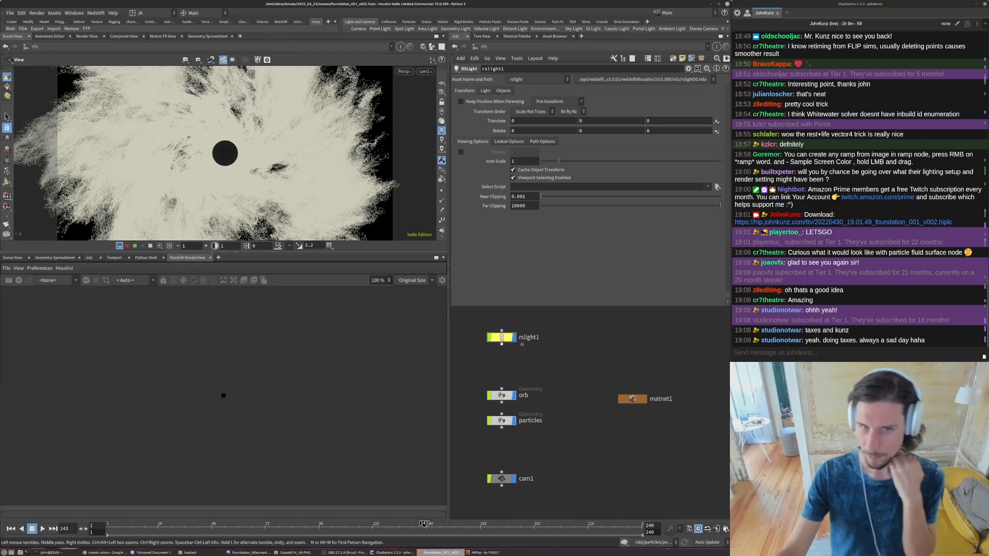
- Set the area shape of rslight1 to Sphere
{"action": "left_click", "coordinate": [485, 92]}
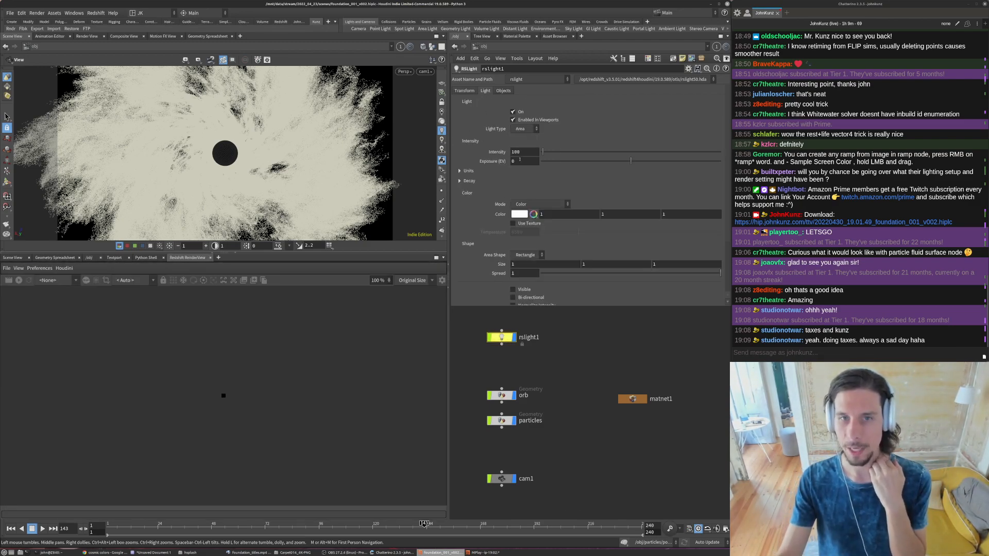
{"action": "left_click", "coordinate": [531, 256]}
{"action": "left_click", "coordinate": [524, 273]}
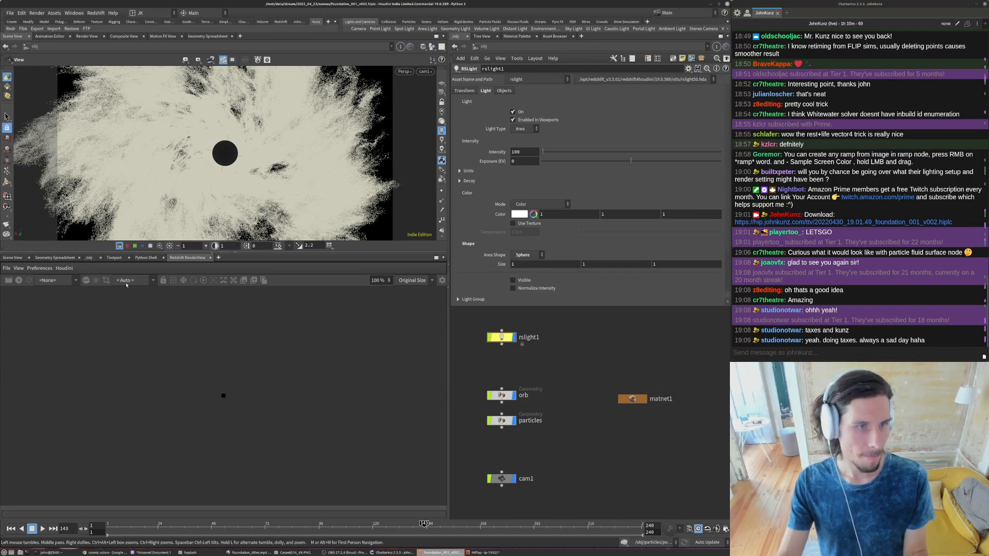
- Render the lit particles in the Redshift RenderView, stop the render, examine the image up close, and select rslight1
{"action": "left_click", "coordinate": [19, 280]}
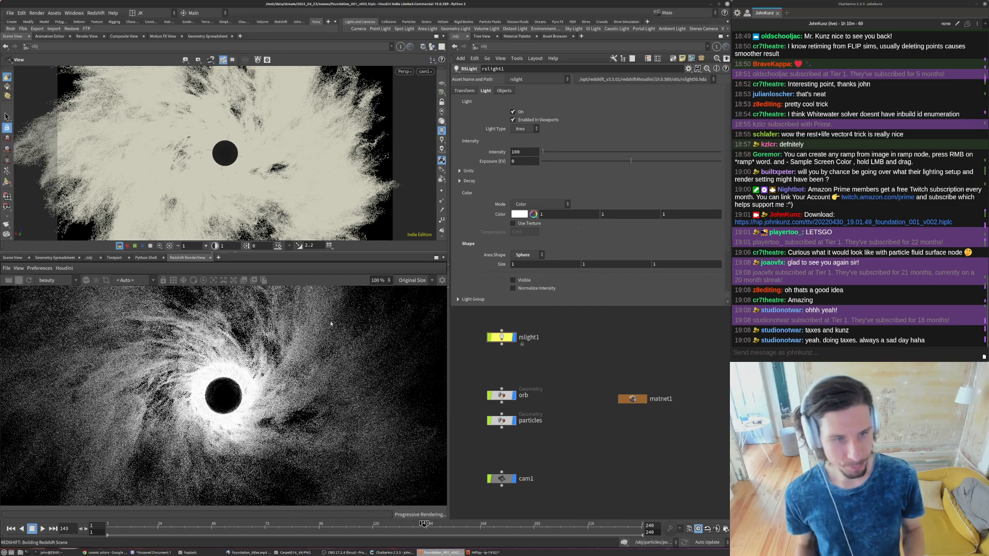
{"action": "scroll", "coordinate": [205, 390], "scroll_direction": "down", "scroll_amount": 4}
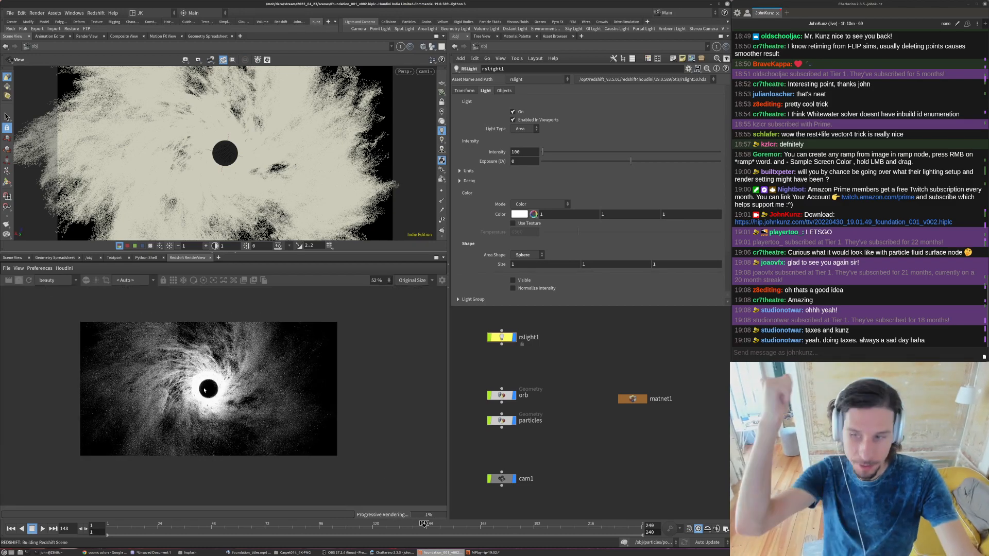
{"action": "left_click", "coordinate": [21, 282]}
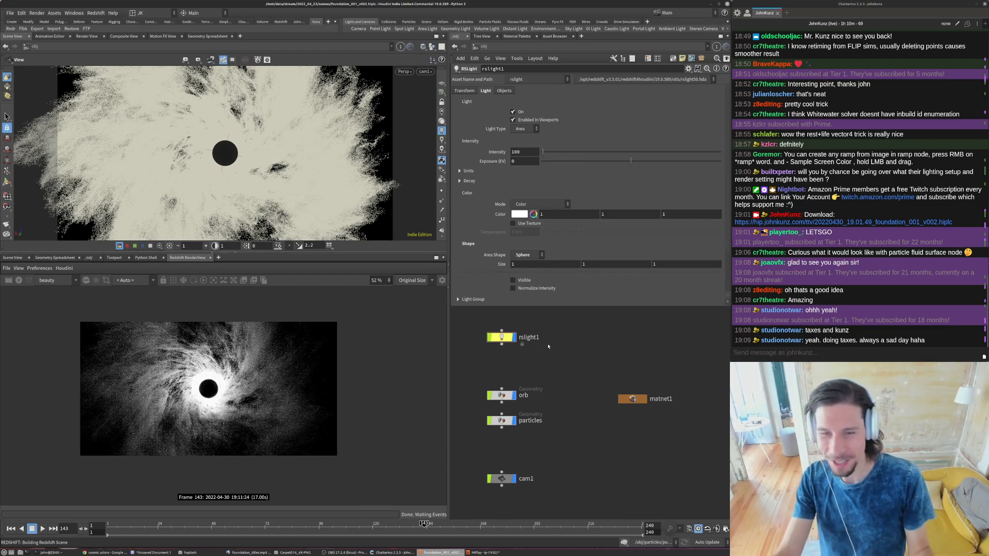
{"action": "middle_click_drag", "start_coordinate": [603, 375], "coordinate": [616, 348]}
{"action": "scroll", "coordinate": [186, 368], "scroll_direction": "up", "scroll_amount": 2}
{"action": "middle_click_drag", "start_coordinate": [536, 344], "coordinate": [538, 379]}
{"action": "scroll", "coordinate": [245, 336], "scroll_direction": "up", "scroll_amount": 1}
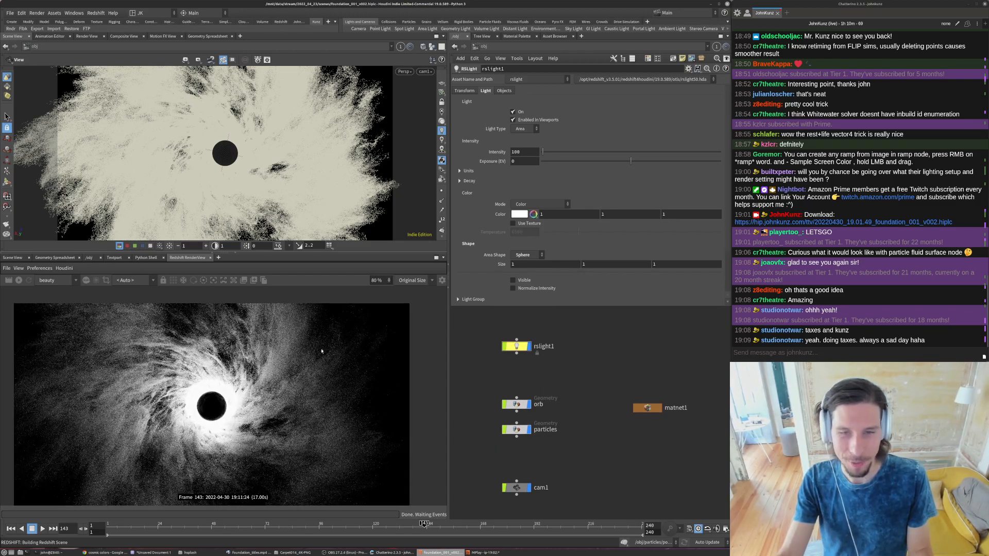
{"action": "left_click", "coordinate": [517, 346]}
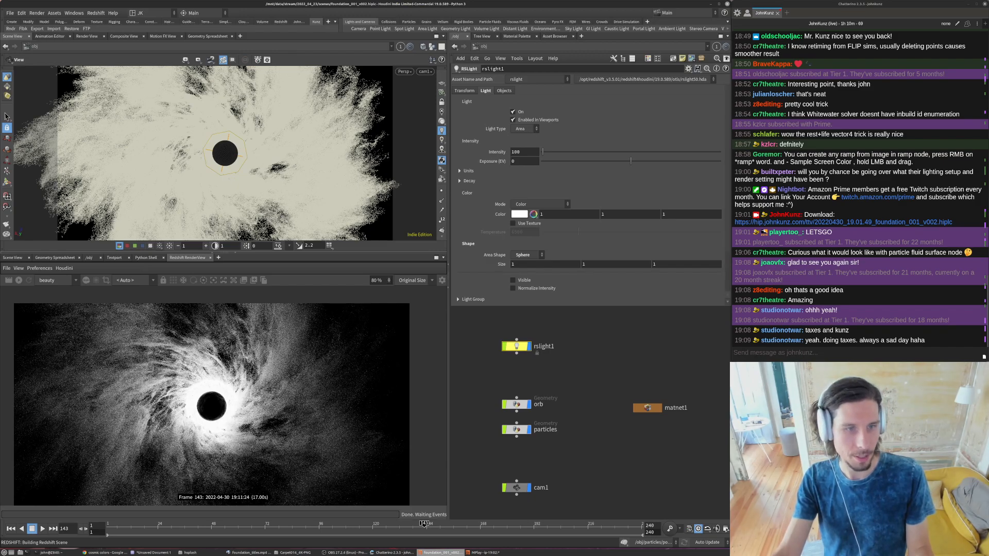
- Compare the rendered particle image with the reference title video, looking at the light around the black orb
{"action": "scroll", "coordinate": [183, 384], "scroll_direction": "down", "scroll_amount": 2}
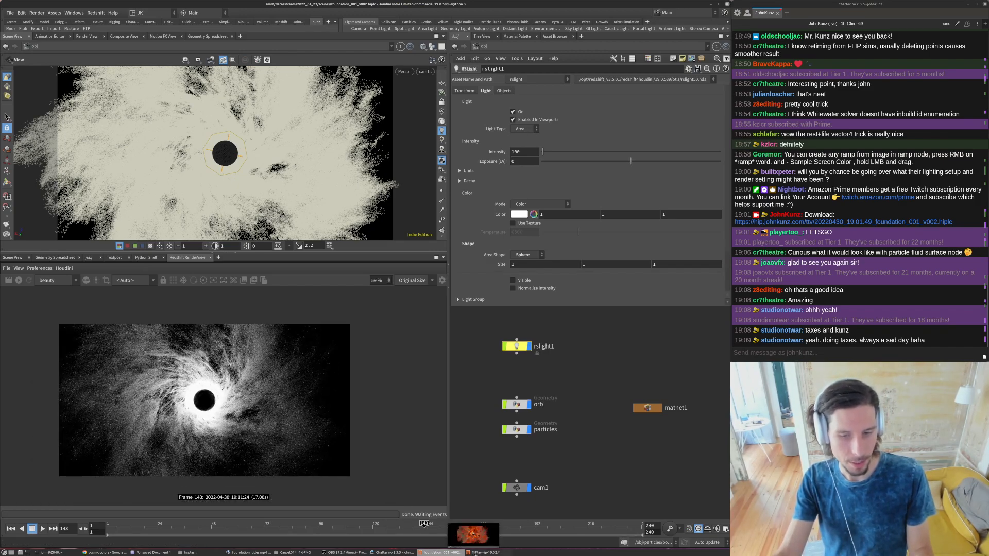
{"action": "left_click", "coordinate": [247, 553]}
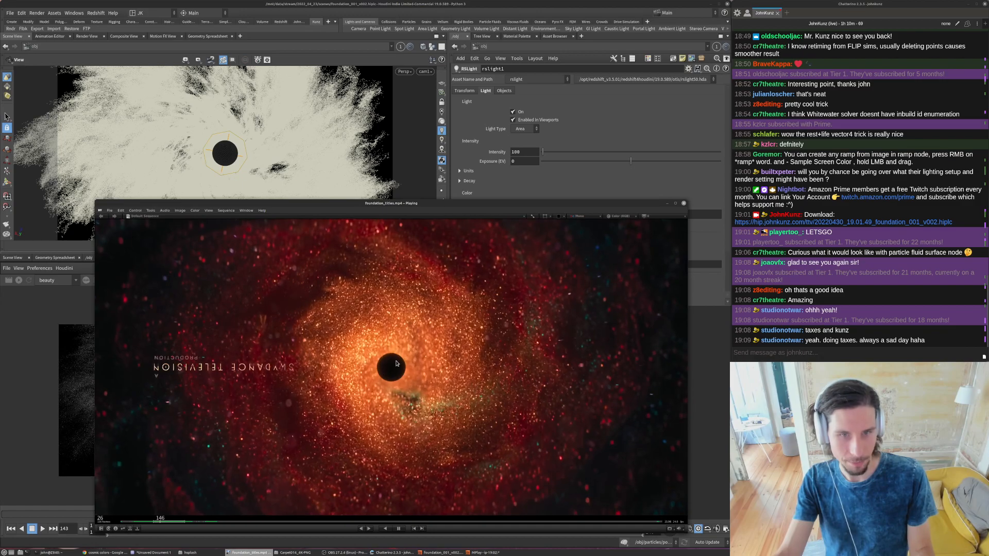
{"action": "left_click", "coordinate": [696, 362]}
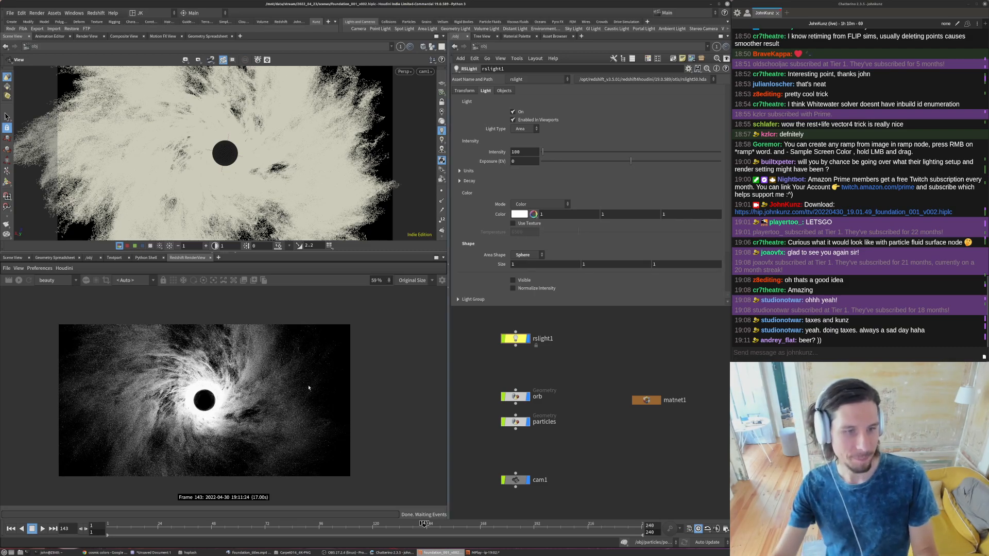
{"action": "scroll", "coordinate": [197, 397], "scroll_direction": "up", "scroll_amount": 2}
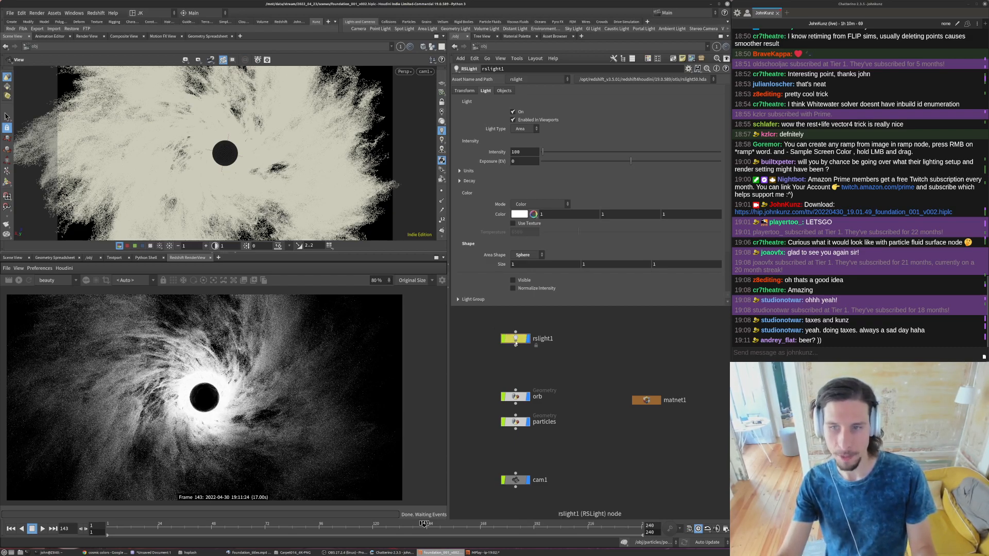
- Set the Y translate of rslight1 to -2
{"action": "left_click", "coordinate": [473, 91]}
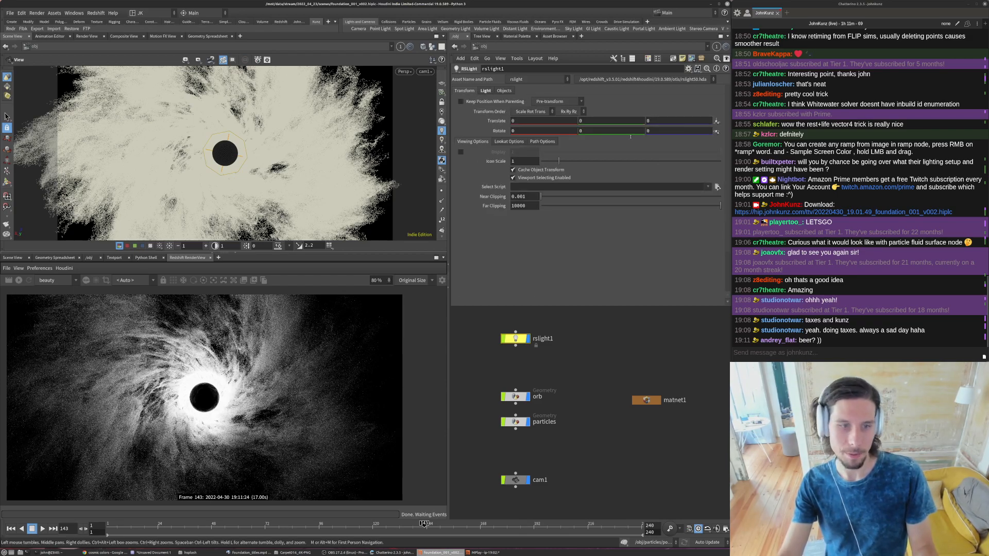
{"action": "scroll", "coordinate": [147, 413], "scroll_direction": "down", "scroll_amount": 2}
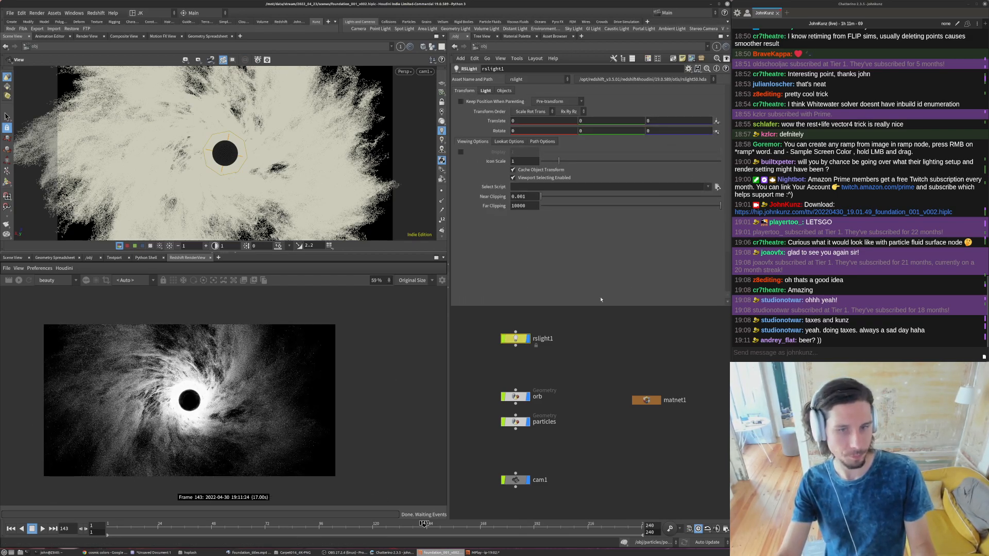
{"action": "left_click", "coordinate": [677, 122]}
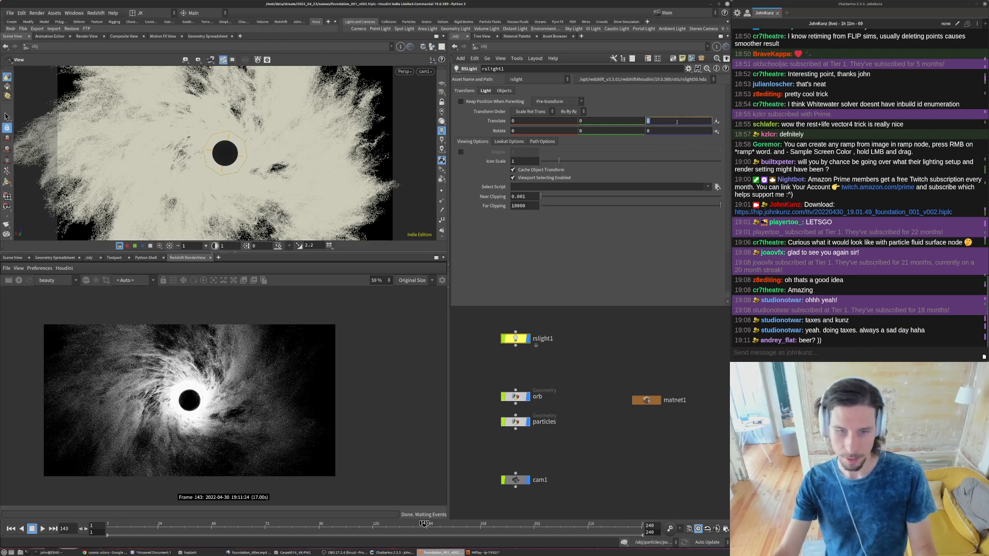
{"action": "left_click", "coordinate": [634, 122]}
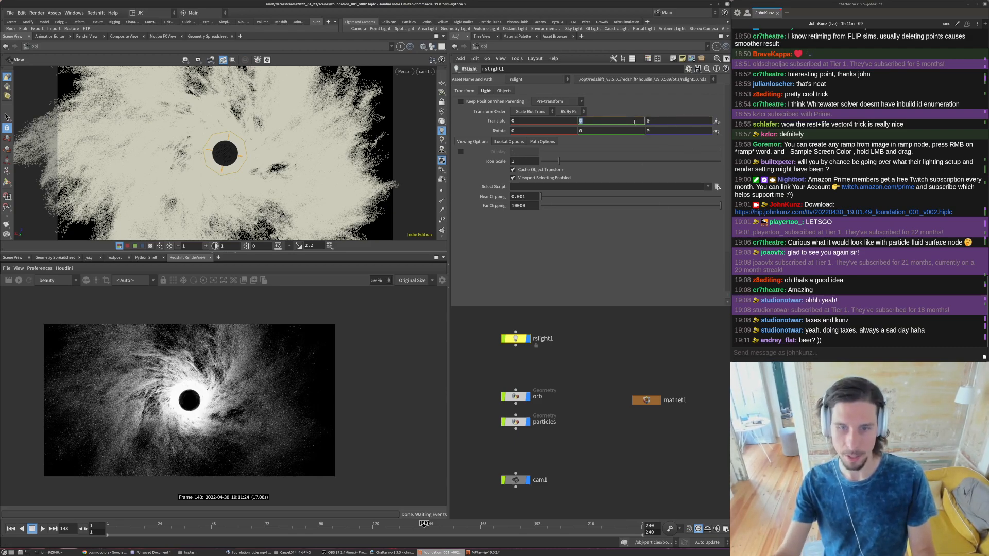
{"action": "key", "text": "Return"}
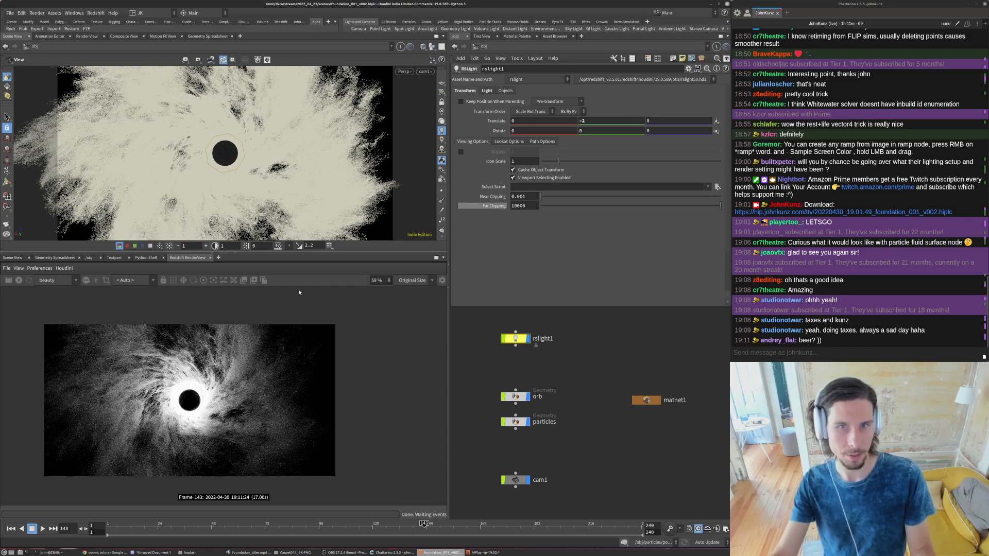
- Start a new Redshift render of the particles and examine the area around the orb both up close and in full
{"action": "left_click", "coordinate": [19, 280]}
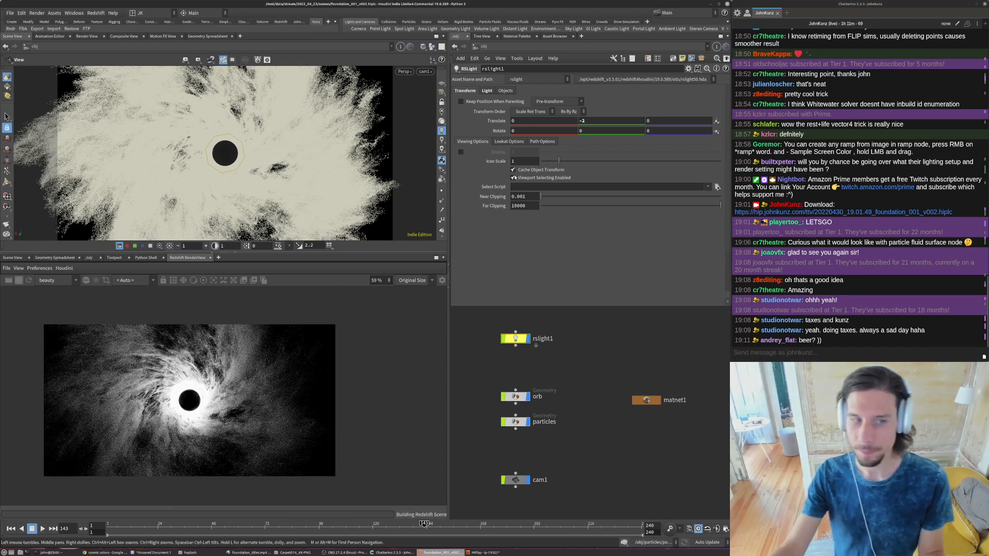
{"action": "scroll", "coordinate": [190, 413], "scroll_direction": "up", "scroll_amount": 5}
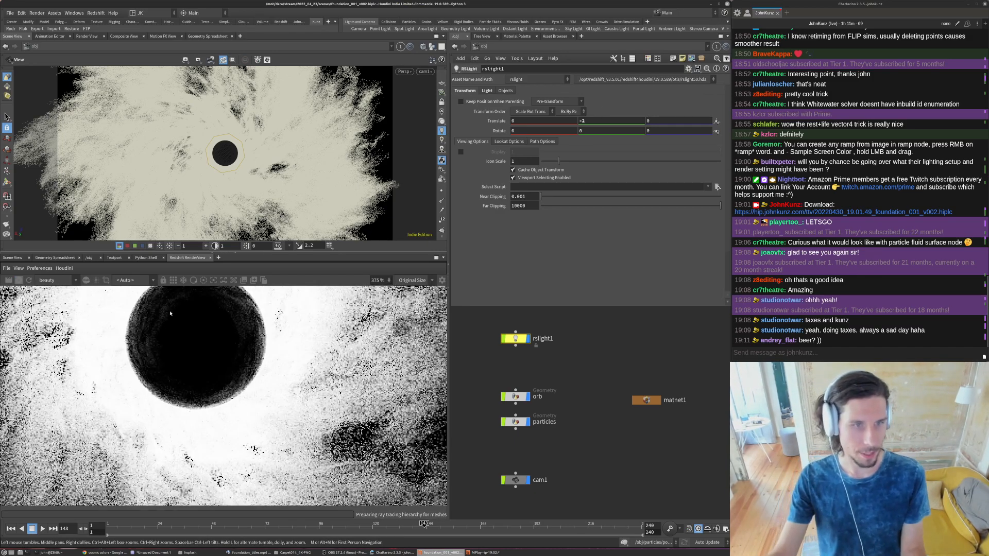
{"action": "scroll", "coordinate": [191, 426], "scroll_direction": "down", "scroll_amount": 3}
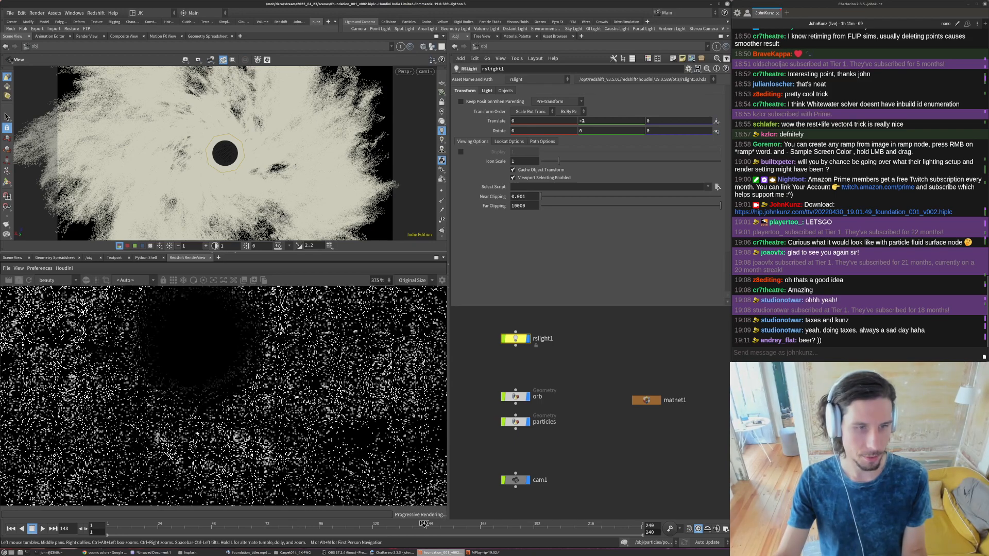
{"action": "scroll", "coordinate": [190, 404], "scroll_direction": "down", "scroll_amount": 2}
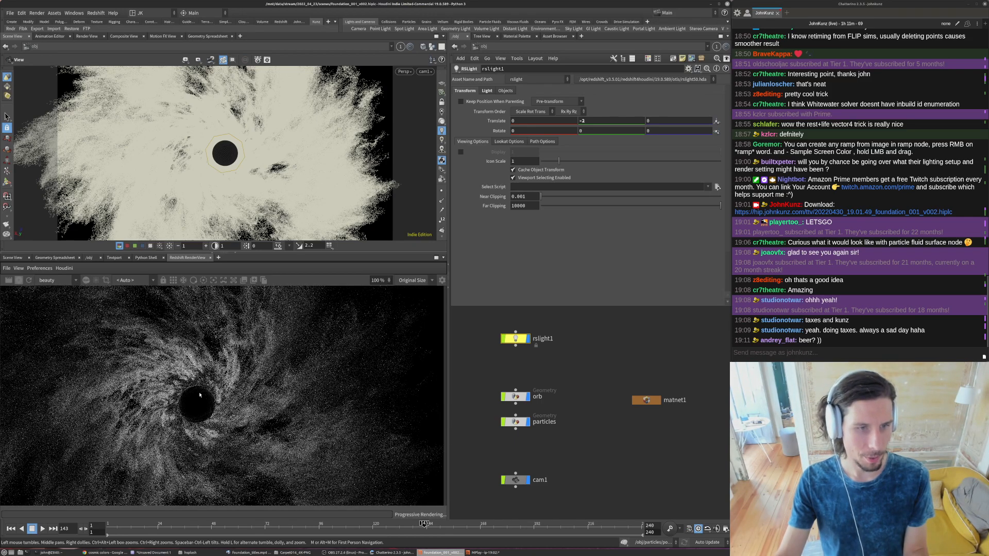
{"action": "scroll", "coordinate": [200, 402], "scroll_direction": "down", "scroll_amount": 2}
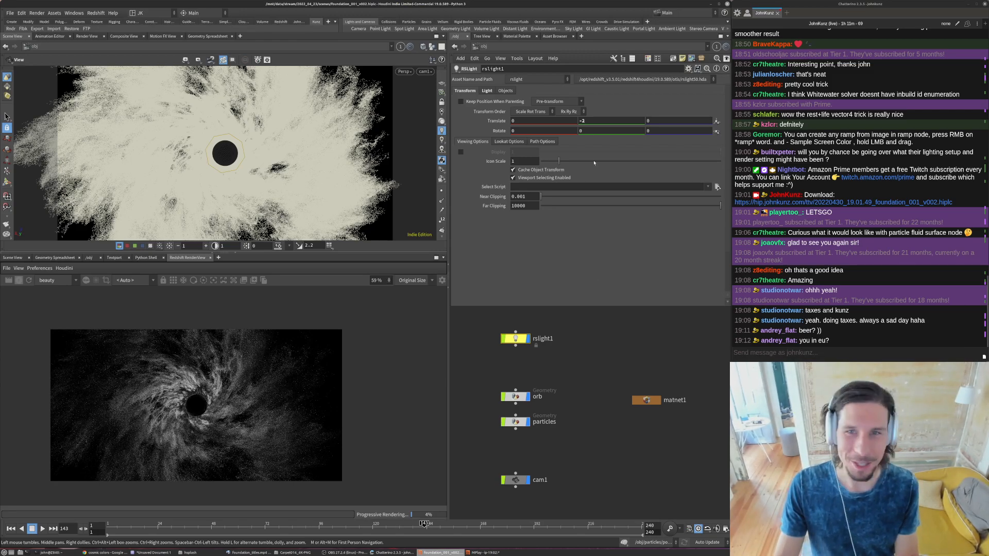
- Tint the light colour of rslight1 a warm pink with hue 6.1 and saturation 0.577
{"action": "left_click", "coordinate": [487, 91]}
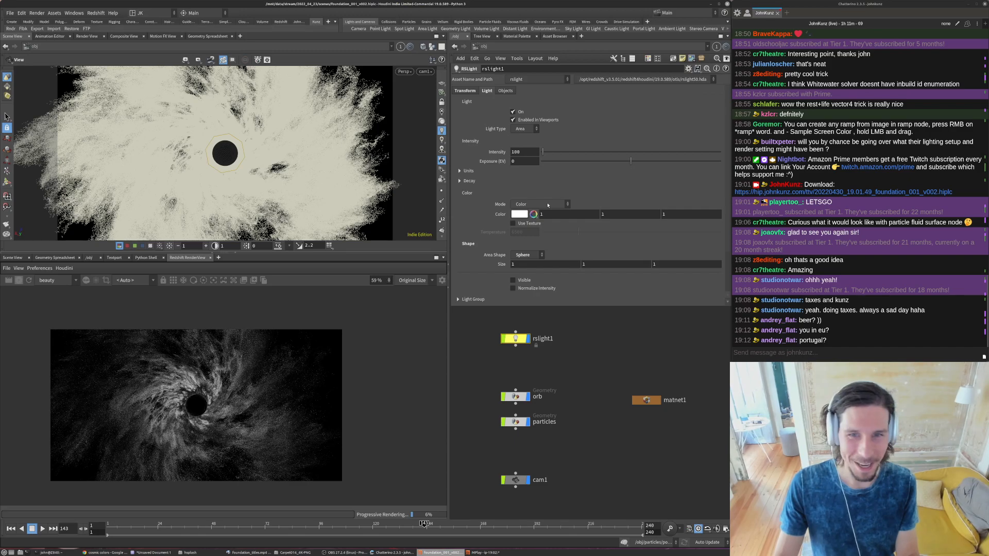
{"action": "left_click", "coordinate": [519, 215]}
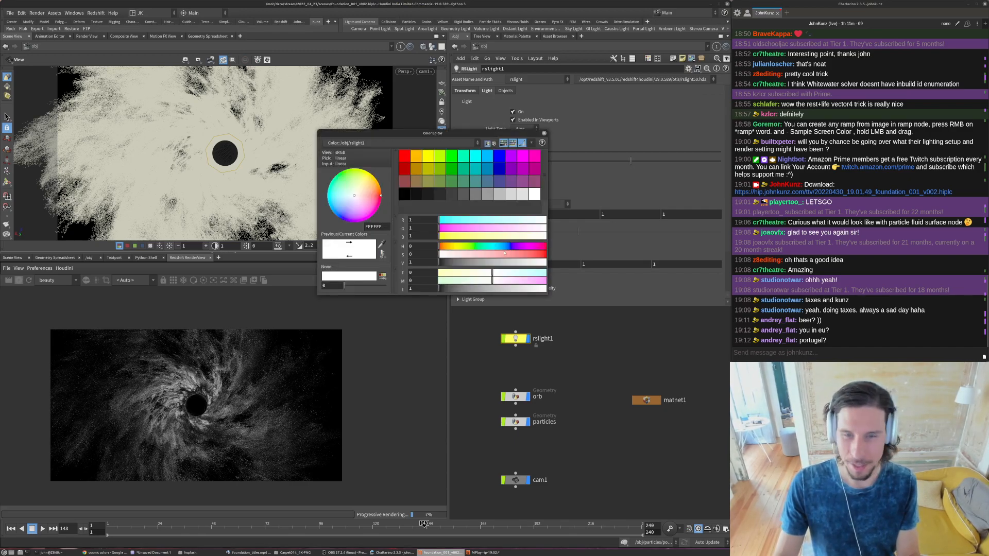
{"action": "left_click", "coordinate": [471, 273]}
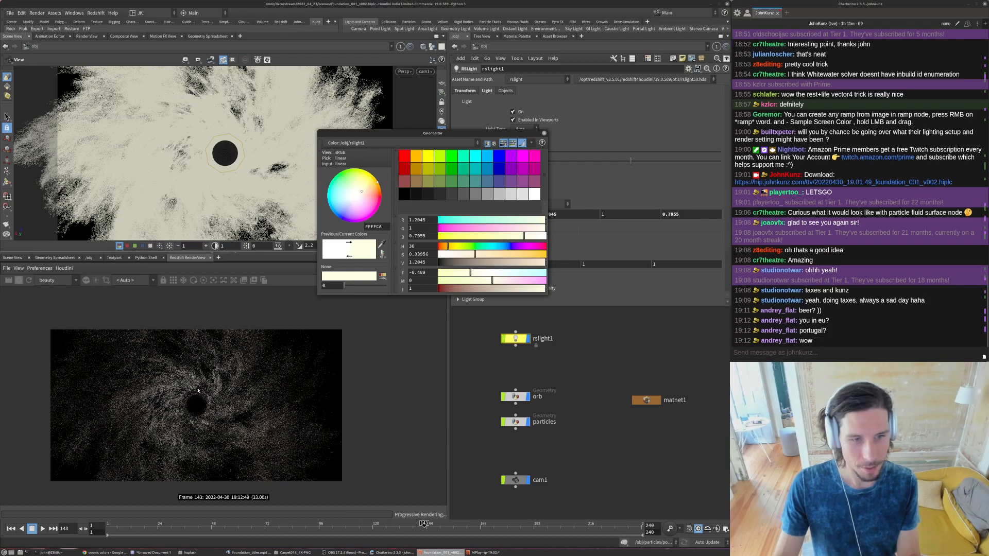
{"action": "left_click", "coordinate": [500, 254]}
{"action": "left_click", "coordinate": [445, 246]}
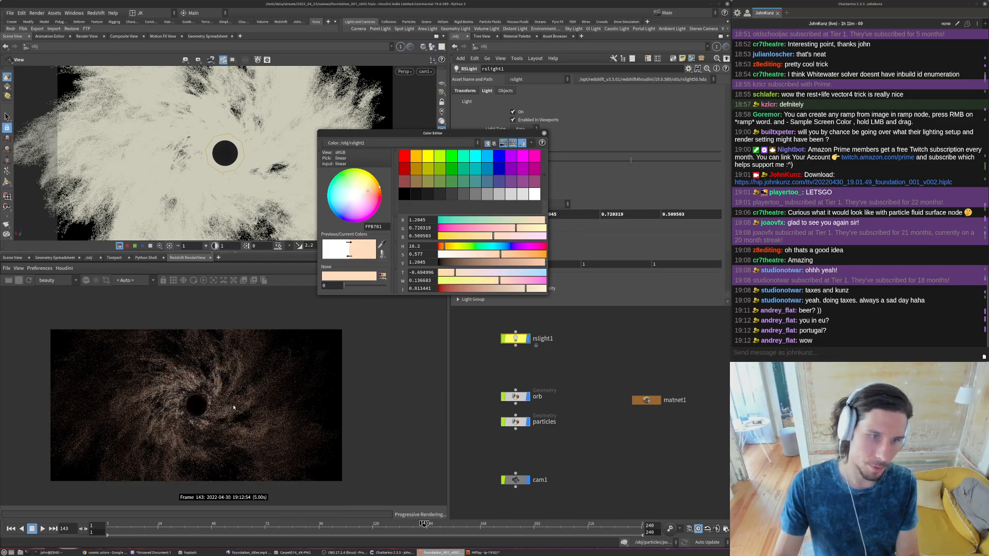
{"action": "left_click", "coordinate": [440, 246]}
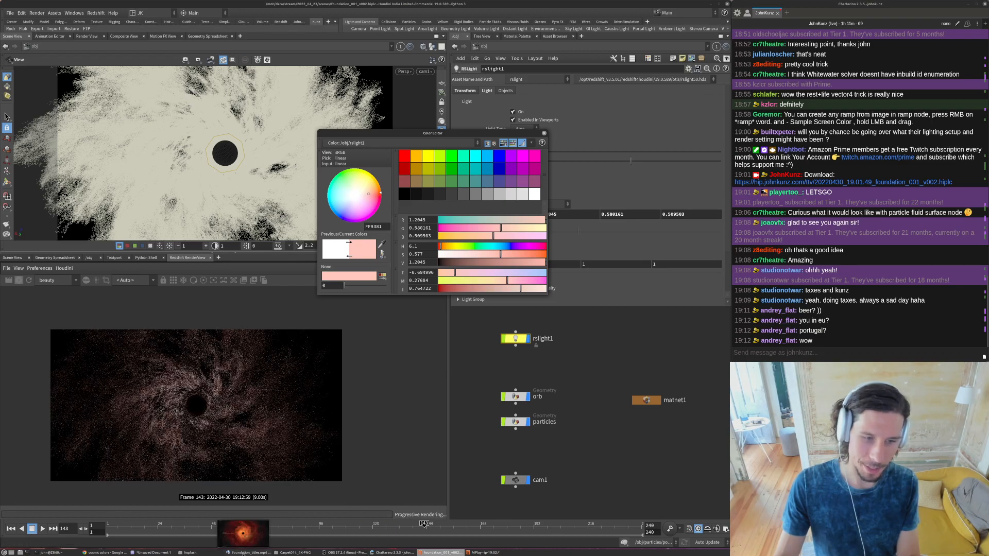
- Check the reference video, set the saturation of the rslight1 colour to 0.913, and close the colour editor
{"action": "left_click", "coordinate": [249, 553]}
{"action": "left_click", "coordinate": [702, 353]}
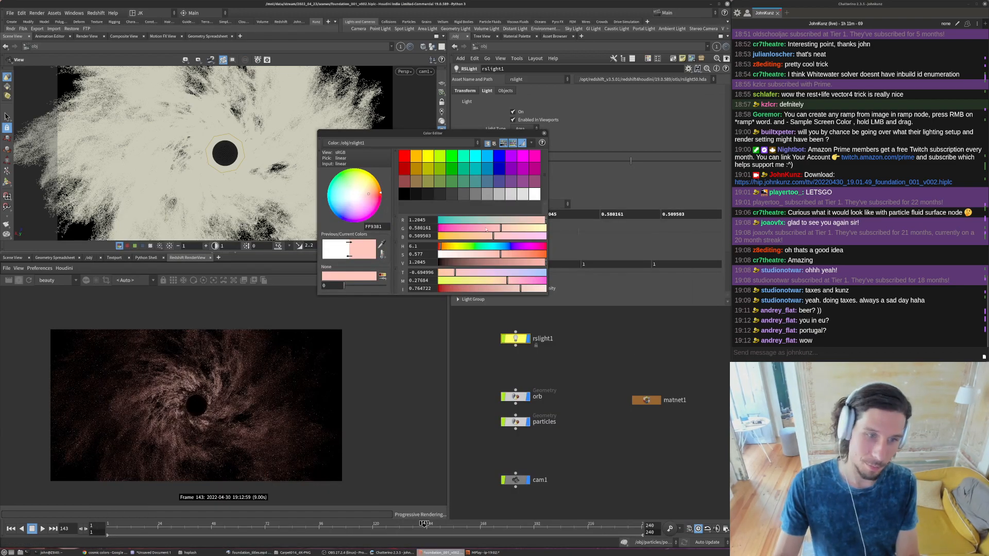
{"action": "left_click", "coordinate": [537, 254]}
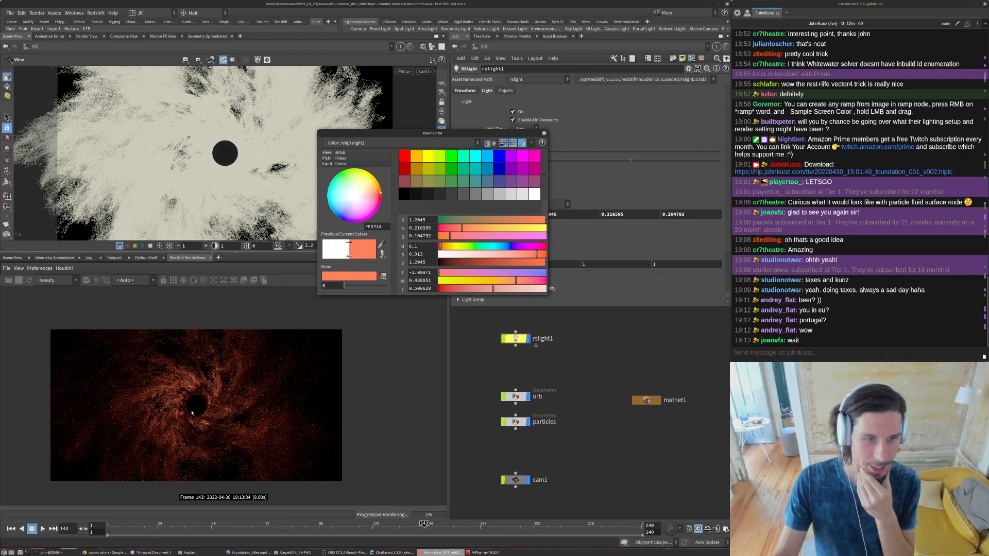
{"action": "left_click", "coordinate": [544, 133]}
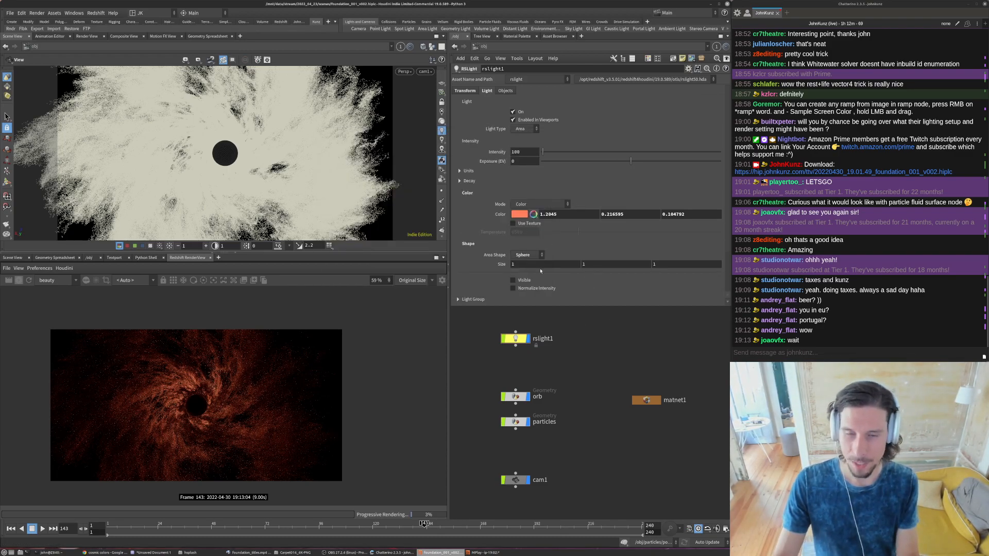
- Make rslight1 visible in the render and examine the area around the orb up close
{"action": "scroll", "coordinate": [533, 263], "scroll_direction": "down", "scroll_amount": 2}
{"action": "left_click", "coordinate": [524, 261]}
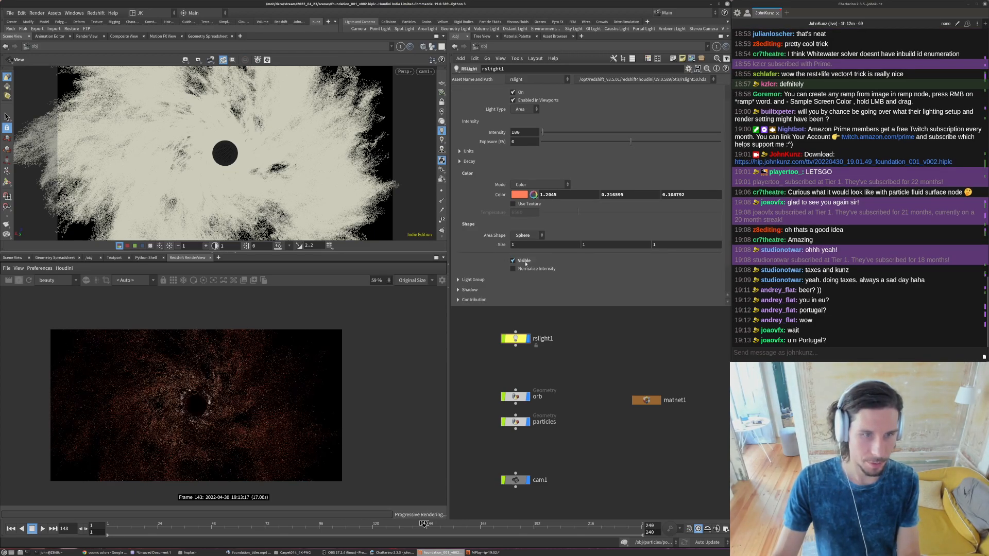
{"action": "scroll", "coordinate": [189, 405], "scroll_direction": "up", "scroll_amount": 2}
{"action": "scroll", "coordinate": [189, 405], "scroll_direction": "up", "scroll_amount": 3}
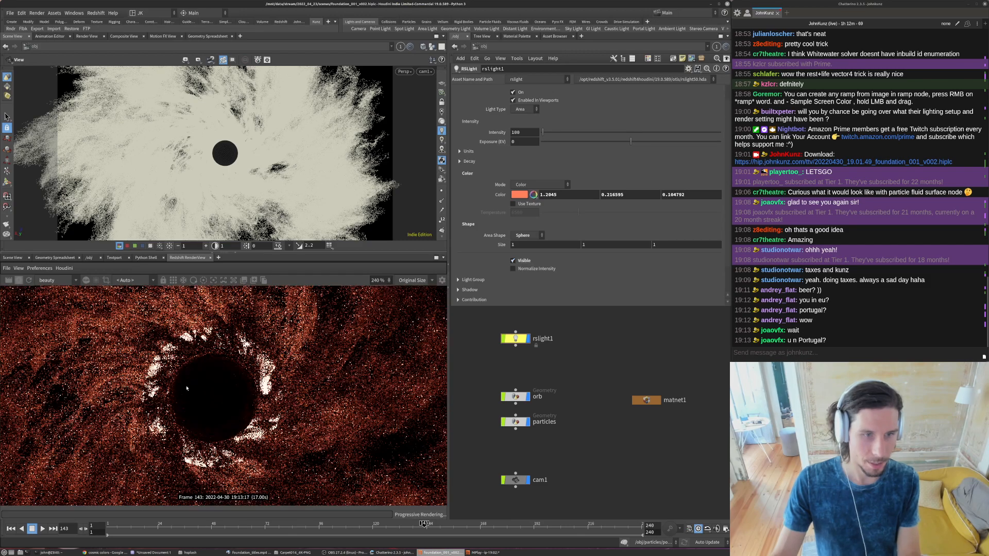
- Set the size of the spherical rslight1 to 0.5 on all three axes
{"action": "left_click", "coordinate": [546, 245]}
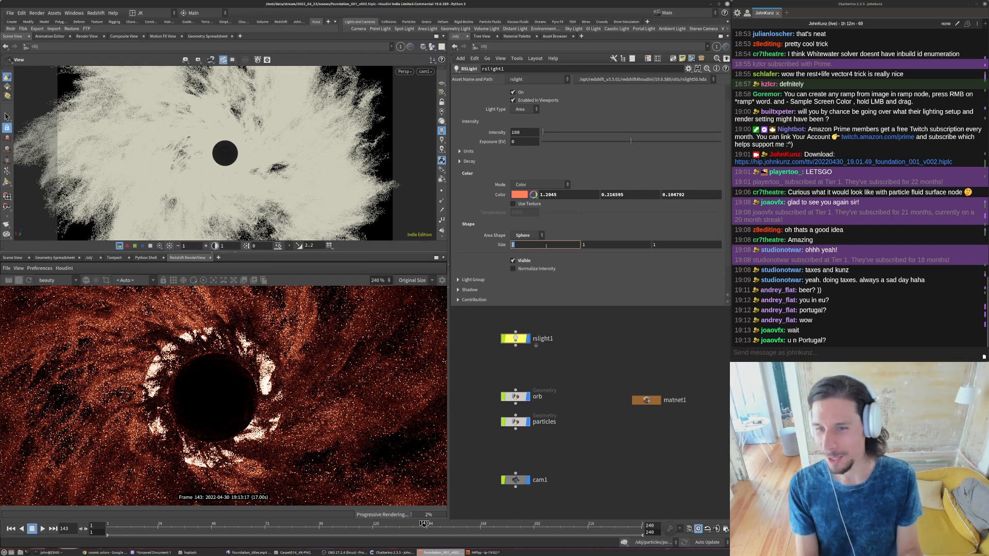
{"action": "type", "text": ".5"}
{"action": "key", "text": "Tab"}
{"action": "type", "text": ".5"}
{"action": "key", "text": "Tab"}
{"action": "type", "text": ".5"}
{"action": "key", "text": "Return"}
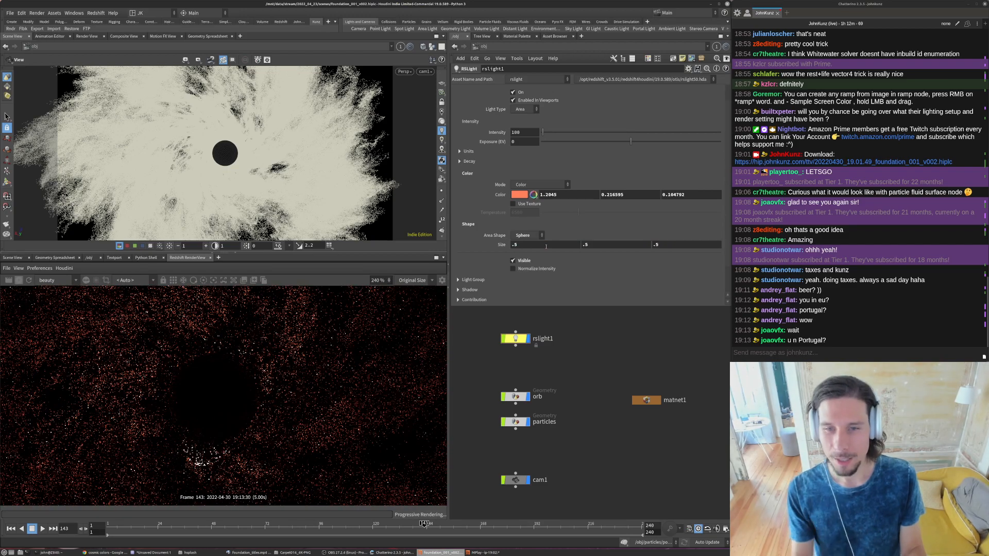
- Set the intensity of rslight1 to 1000 and check the brightness across the whole render
{"action": "scroll", "coordinate": [194, 418], "scroll_direction": "down", "scroll_amount": 4}
{"action": "scroll", "coordinate": [201, 407], "scroll_direction": "down", "scroll_amount": 2}
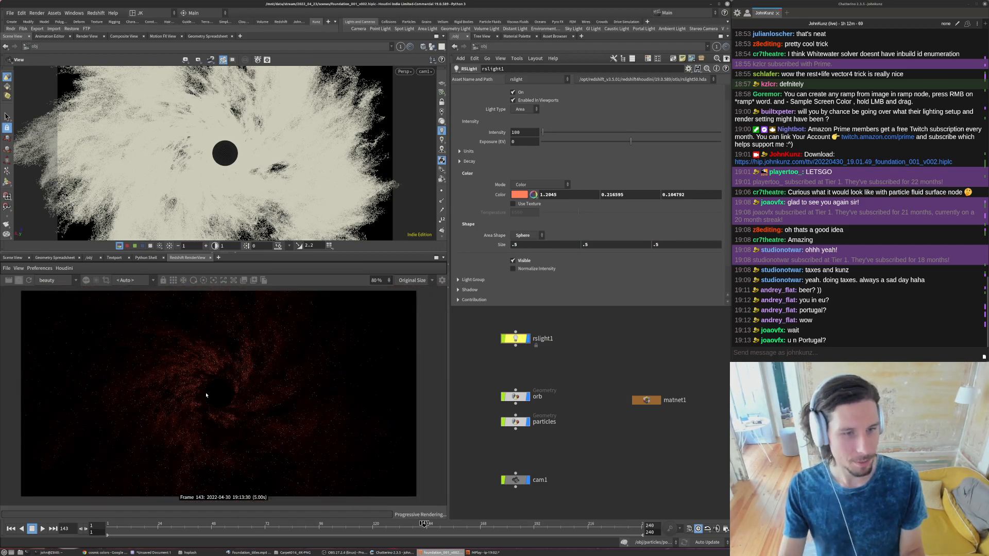
{"action": "left_click", "coordinate": [531, 133]}
{"action": "type", "text": "0"}
{"action": "key", "text": "Return"}
{"action": "scroll", "coordinate": [210, 373], "scroll_direction": "down", "scroll_amount": 1}
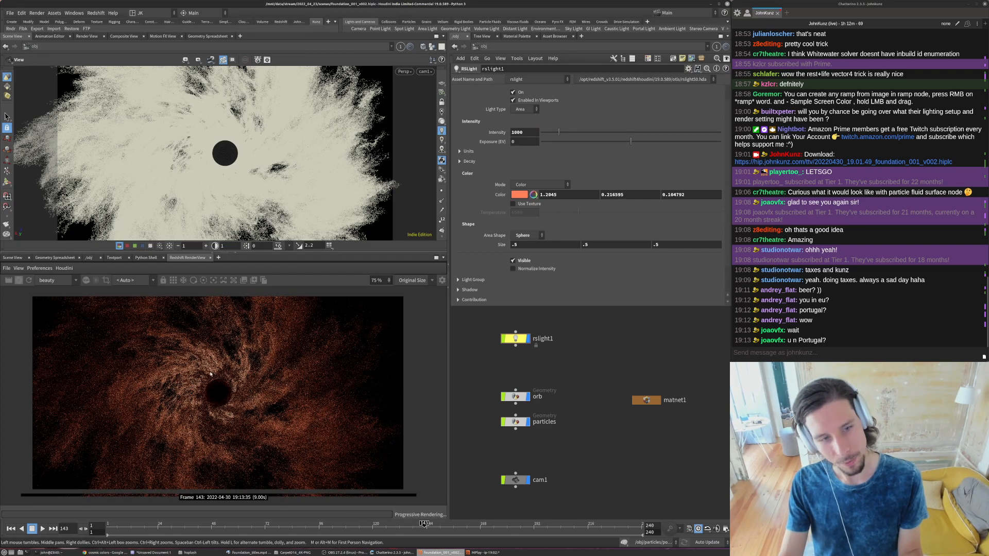
{"action": "scroll", "coordinate": [244, 399], "scroll_direction": "down", "scroll_amount": 2}
{"action": "scroll", "coordinate": [214, 387], "scroll_direction": "up", "scroll_amount": 2}
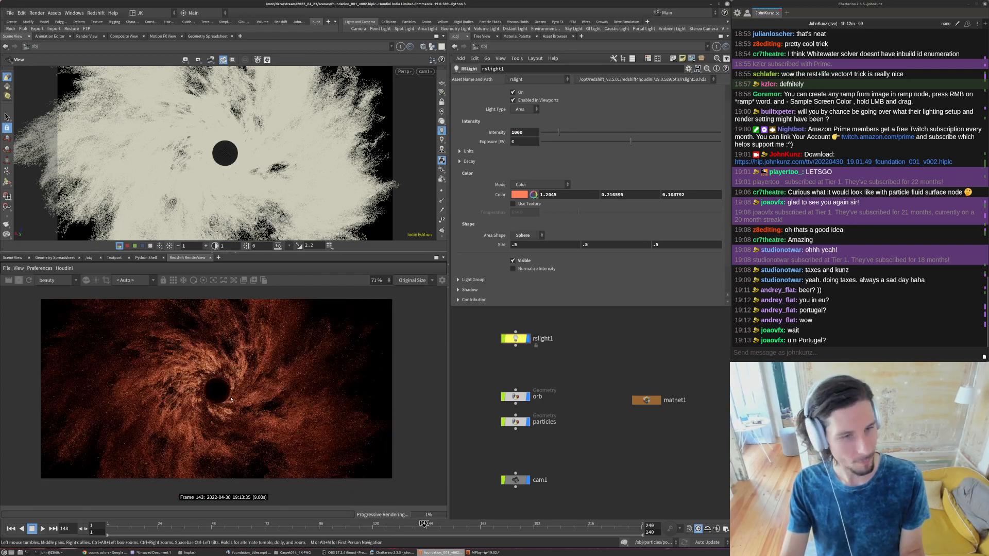
{"action": "scroll", "coordinate": [195, 394], "scroll_direction": "down", "scroll_amount": 2}
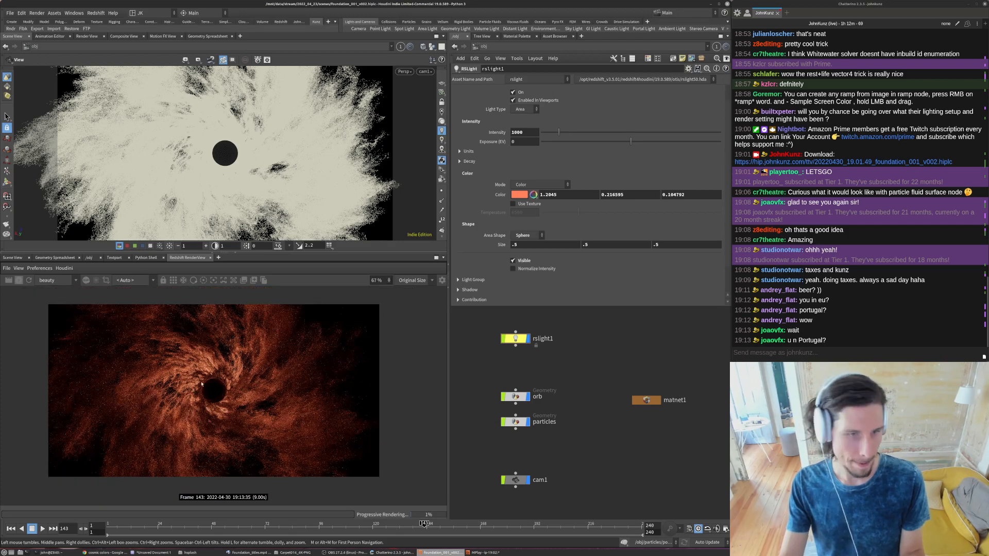
- Set the Y translate of rslight1 to 0.5
{"action": "scroll", "coordinate": [477, 142], "scroll_direction": "up", "scroll_amount": 1}
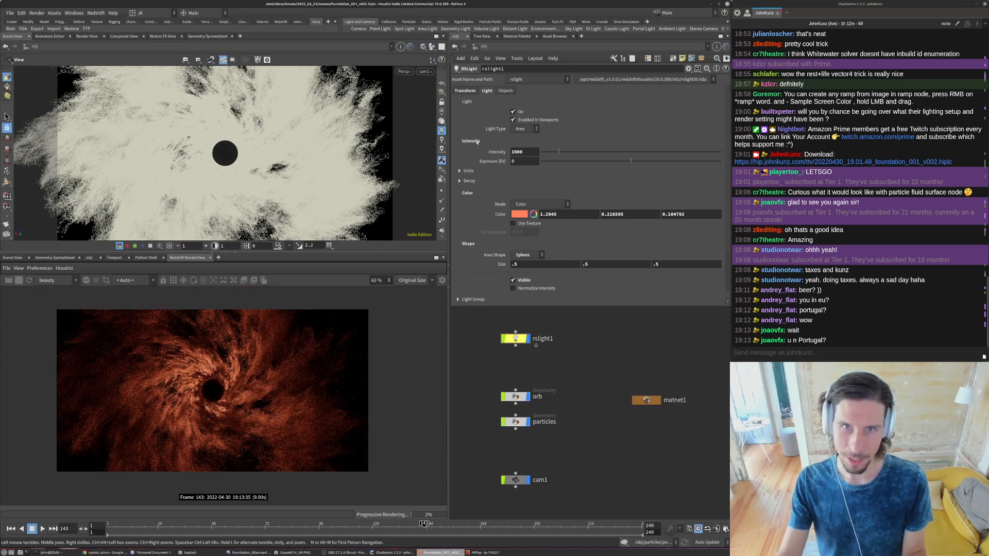
{"action": "left_click", "coordinate": [463, 91]}
{"action": "double_click", "coordinate": [597, 121]}
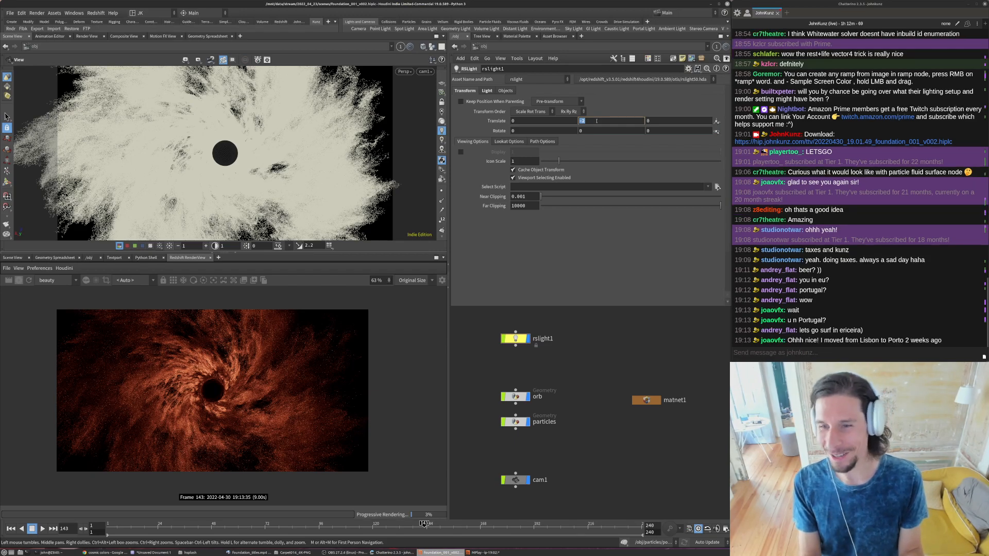
{"action": "type", "text": ".5"}
{"action": "key", "text": "Return"}
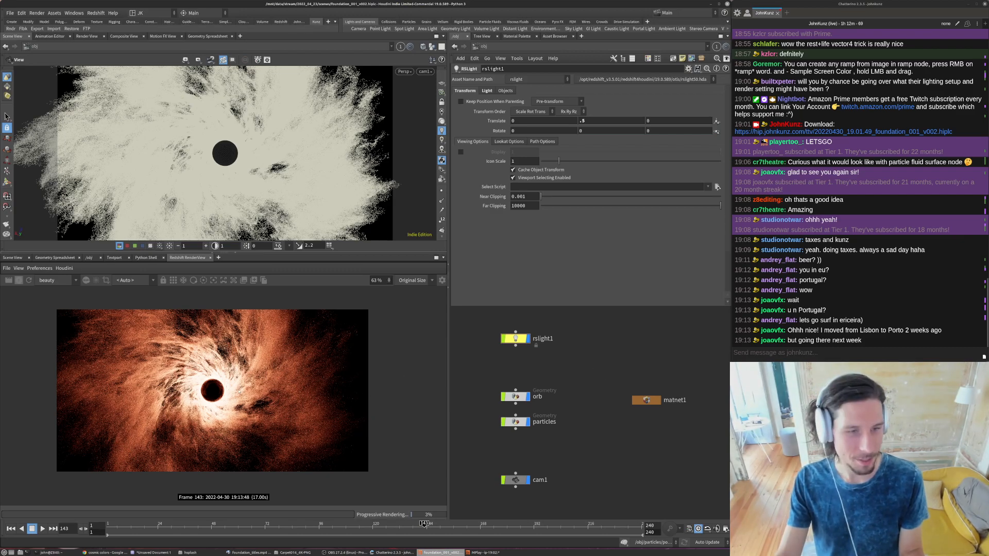
- Examine the glow around the orb in the render and set the Y translate of rslight1 to 0.15
{"action": "scroll", "coordinate": [210, 394], "scroll_direction": "up", "scroll_amount": 2}
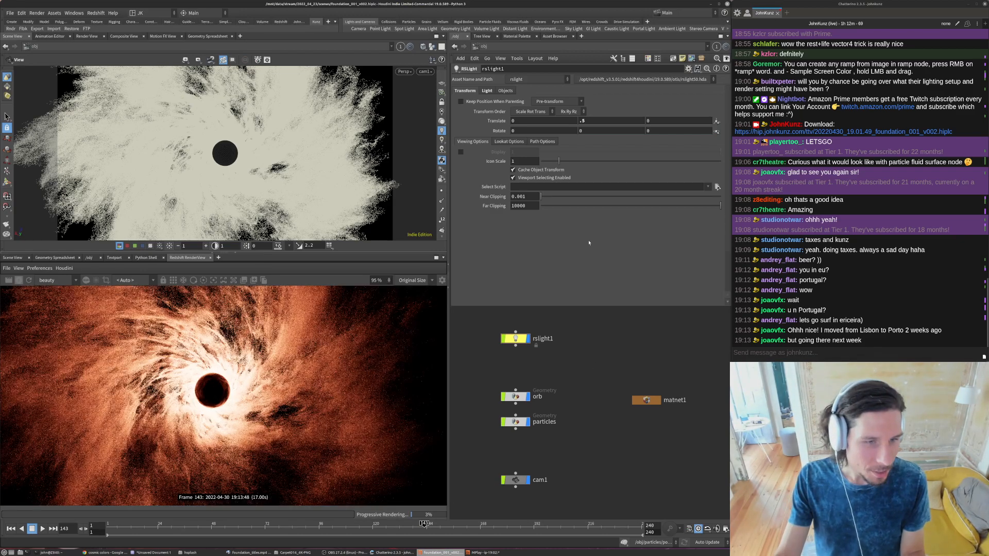
{"action": "left_click", "coordinate": [606, 123]}
{"action": "type", "text": "25"}
{"action": "key", "text": "Return"}
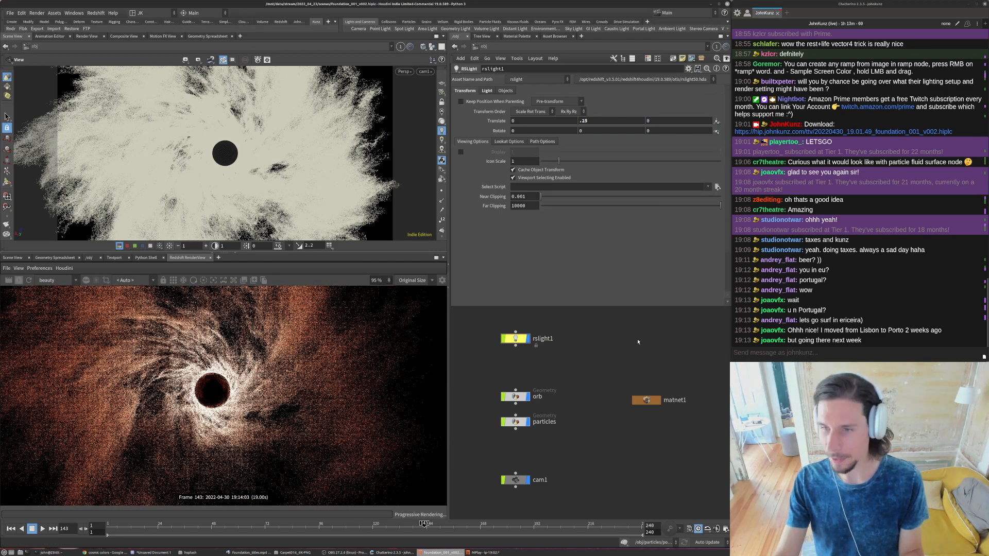
- Set the Y translate of rslight1 to 0.1
{"action": "scroll", "coordinate": [282, 381], "scroll_direction": "down", "scroll_amount": 1}
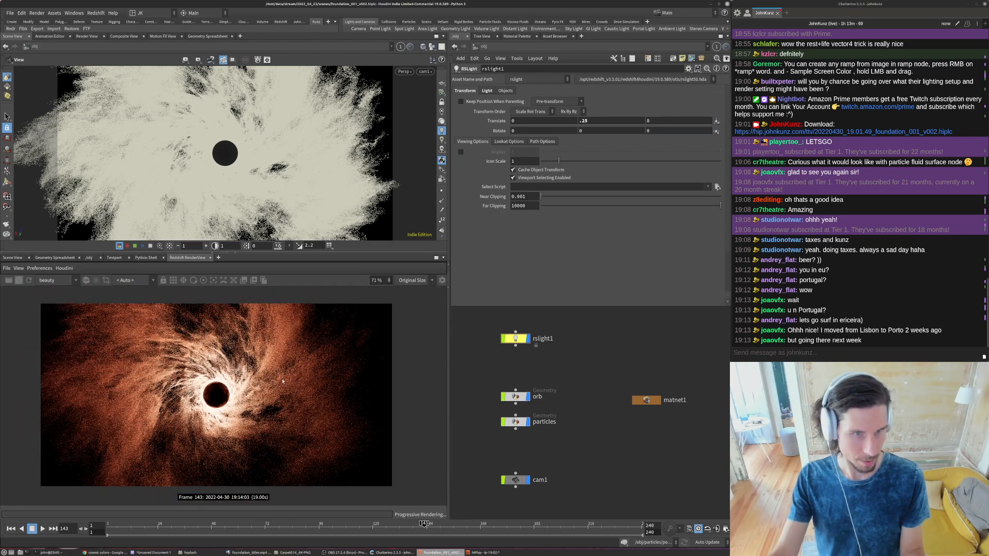
{"action": "left_click", "coordinate": [604, 123]}
{"action": "key", "text": "BackSpace"}
{"action": "key", "text": "BackSpace"}
{"action": "type", "text": "1"}
{"action": "key", "text": "Return"}
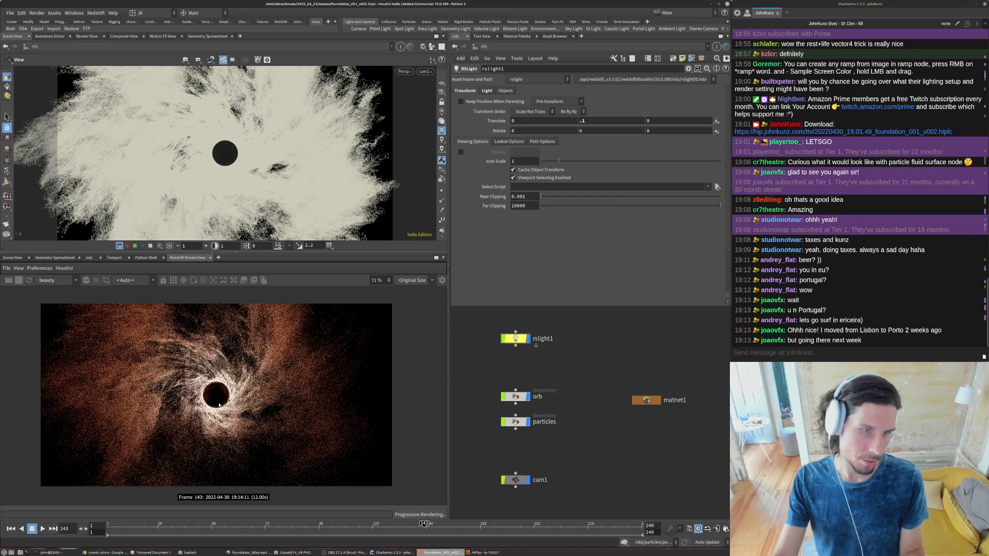
- Try a Y translate of -0.5 on rslight1, checking the whole render
{"action": "scroll", "coordinate": [216, 350], "scroll_direction": "down", "scroll_amount": 2}
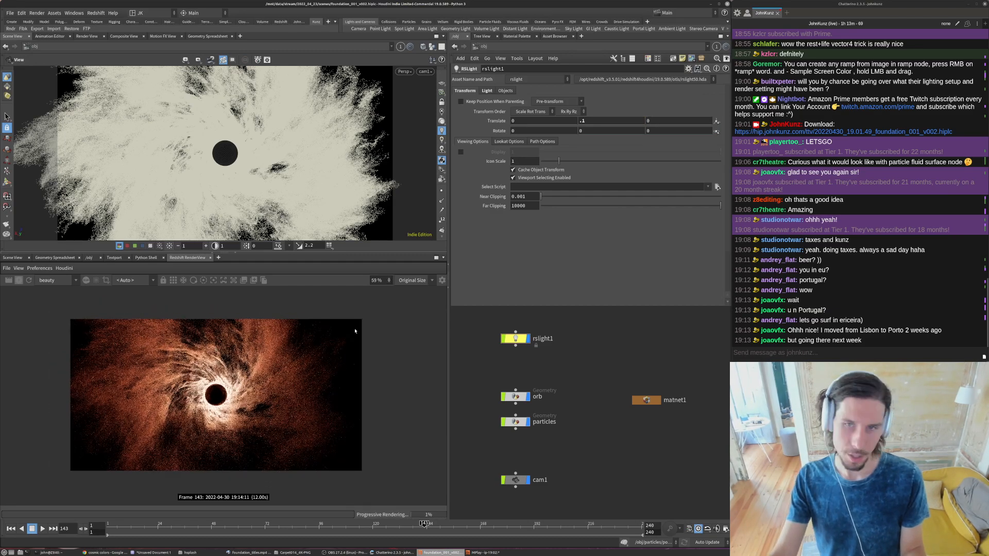
{"action": "left_click", "coordinate": [591, 120]}
{"action": "type", "text": "-0.5"}
{"action": "key", "text": "Return"}
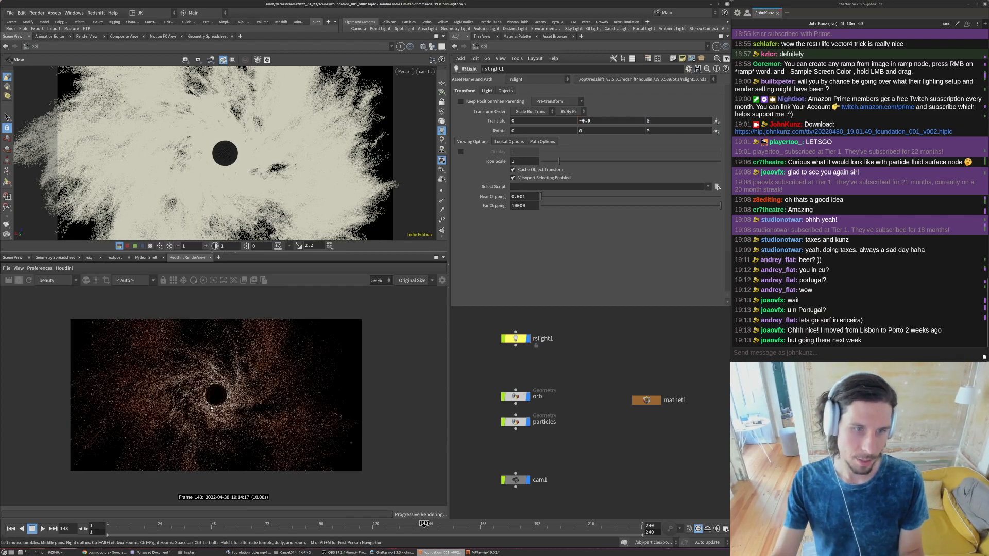
- Set the Y translate of rslight1 to -0.15 and inspect the glow around the orb in the render
{"action": "scroll", "coordinate": [212, 409], "scroll_direction": "up", "scroll_amount": 4}
{"action": "left_click", "coordinate": [591, 122]}
{"action": "type", "text": "-0.15"}
{"action": "key", "text": "Return"}
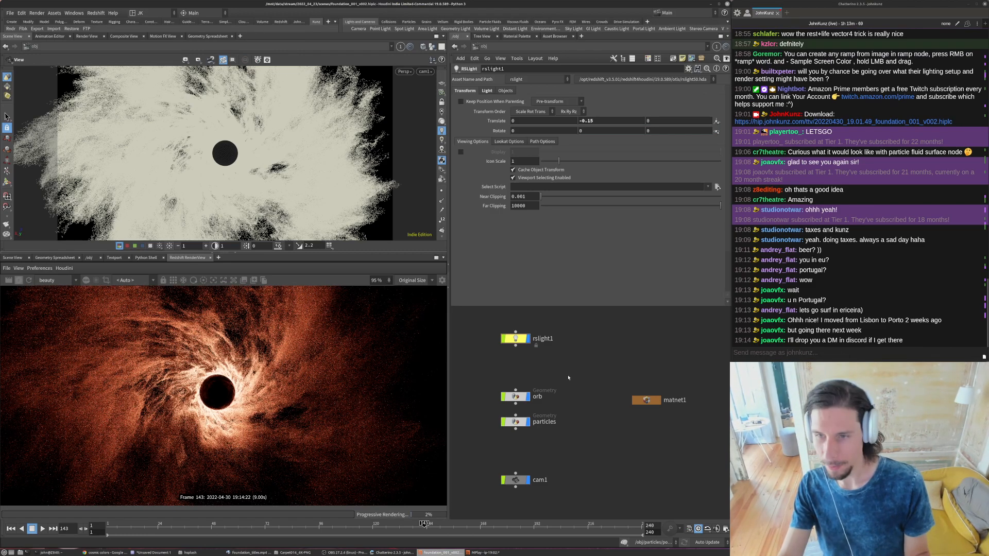
{"action": "scroll", "coordinate": [343, 404], "scroll_direction": "down", "scroll_amount": 2}
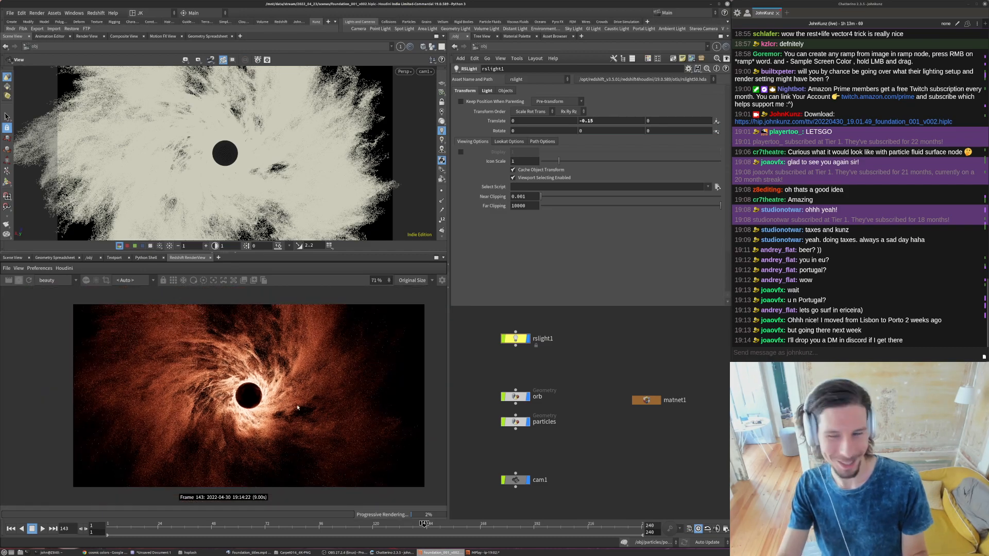
{"action": "scroll", "coordinate": [256, 383], "scroll_direction": "up", "scroll_amount": 3}
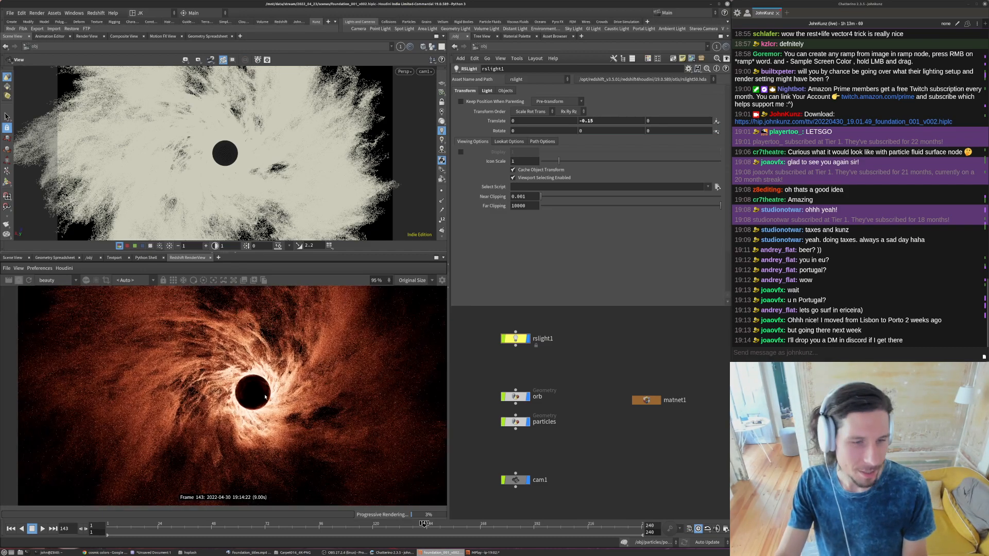
{"action": "scroll", "coordinate": [206, 391], "scroll_direction": "down", "scroll_amount": 2}
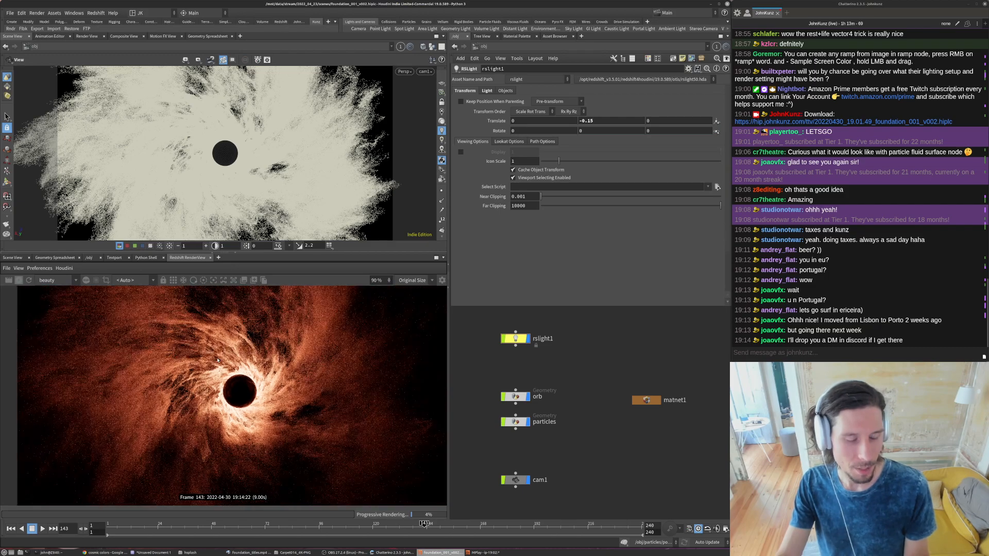
{"action": "scroll", "coordinate": [237, 394], "scroll_direction": "down", "scroll_amount": 1}
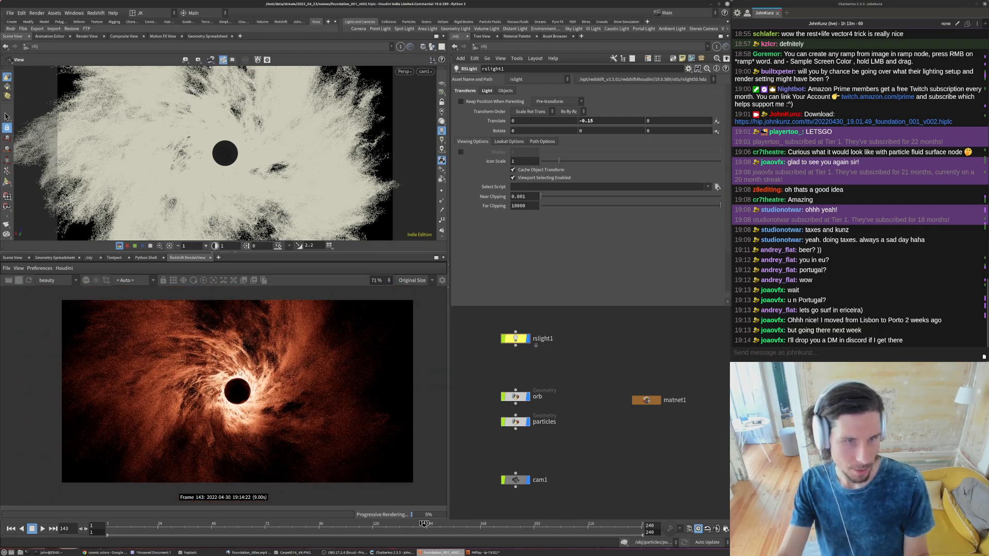
{"action": "scroll", "coordinate": [242, 394], "scroll_direction": "down", "scroll_amount": 1}
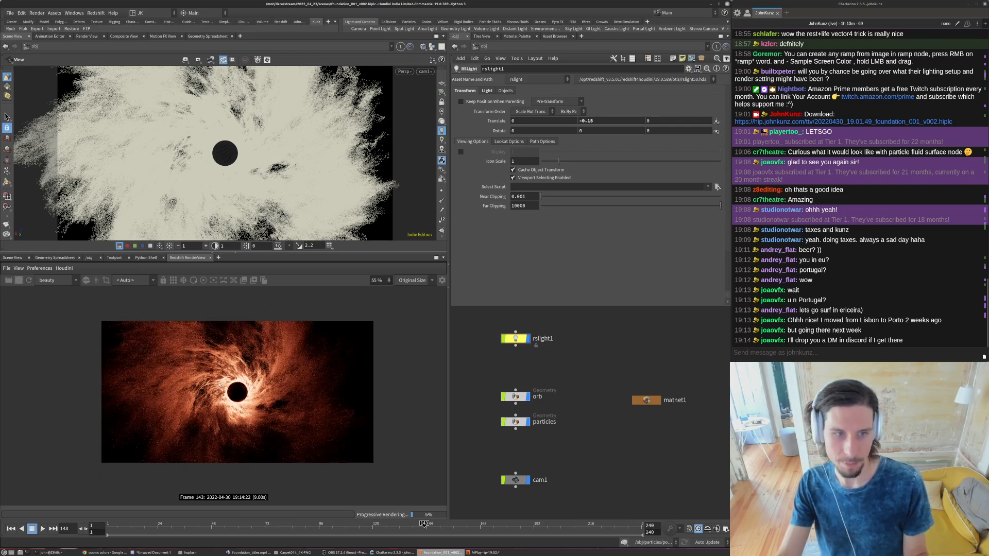
- Move the rslight1 node slightly further above the orb node and rename it orb_light
{"action": "middle_click_drag", "start_coordinate": [578, 447], "coordinate": [578, 494]}
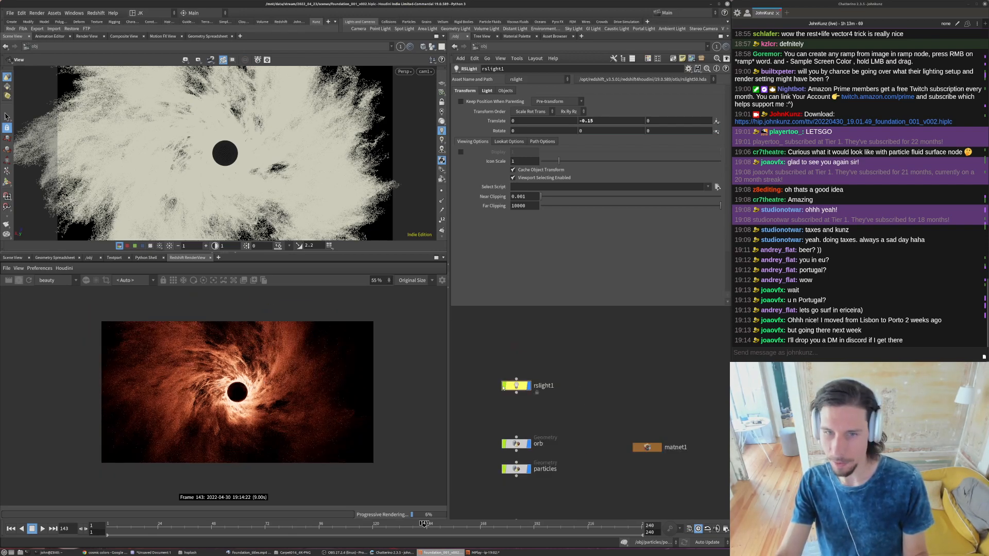
{"action": "middle_click_drag", "start_coordinate": [523, 410], "coordinate": [531, 377]}
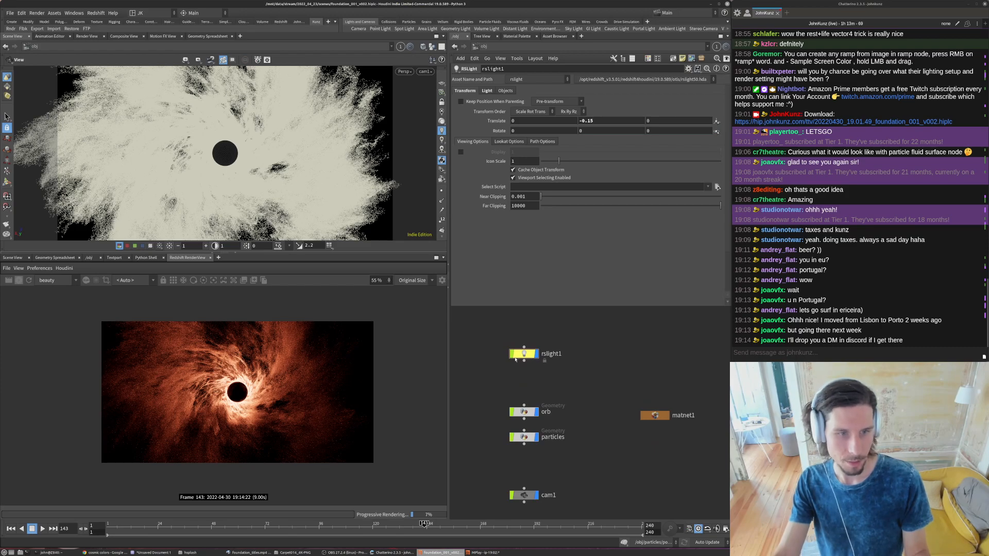
{"action": "left_click", "coordinate": [523, 360]}
{"action": "key", "text": "Escape"}
{"action": "left_click_drag", "start_coordinate": [525, 355], "coordinate": [525, 345]}
{"action": "left_click", "coordinate": [548, 343]}
{"action": "type", "text": "orb_light"}
{"action": "key", "text": "Return"}
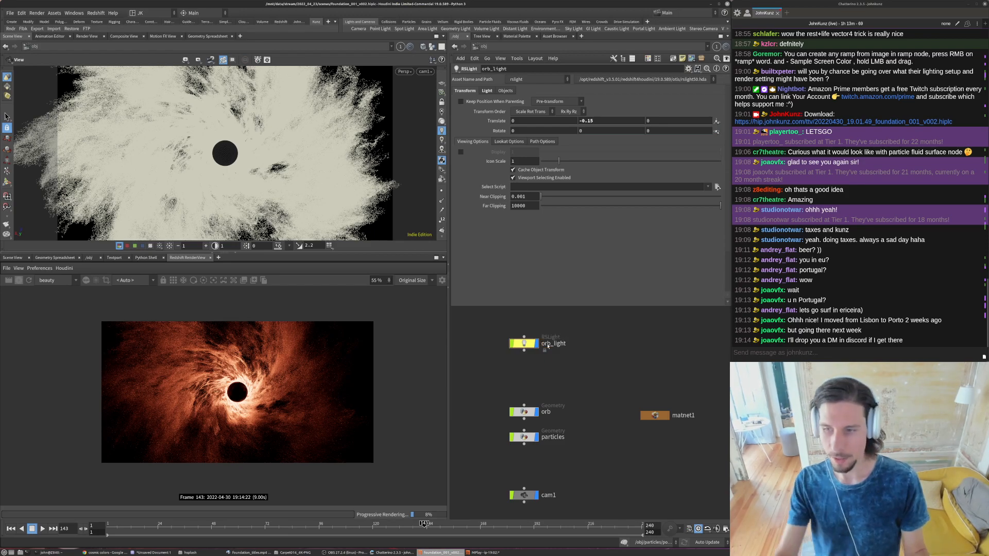
- Duplicate orb_light, place the copy between orb_light and orb, and name it ambient_fill
{"action": "right_click", "coordinate": [540, 381]}
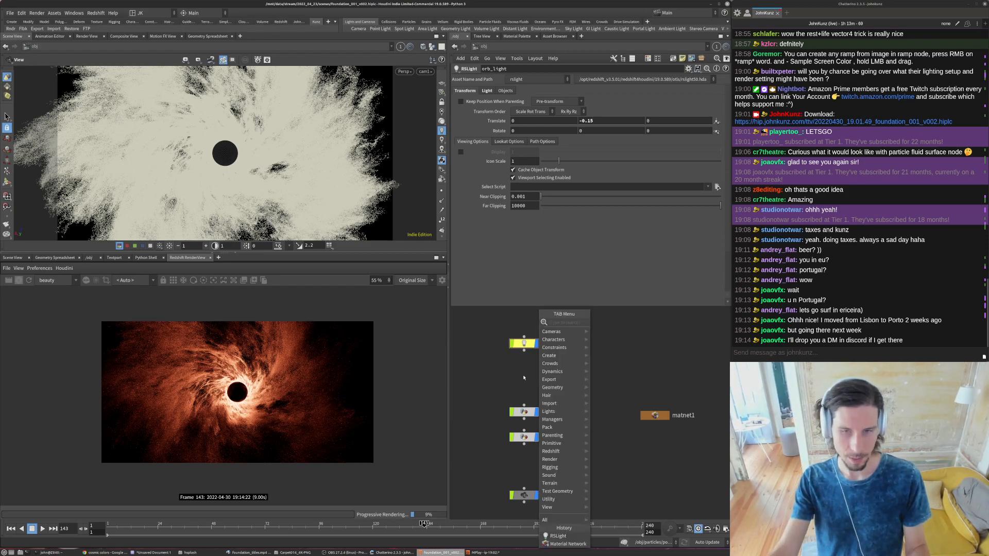
{"action": "key", "text": "Escape"}
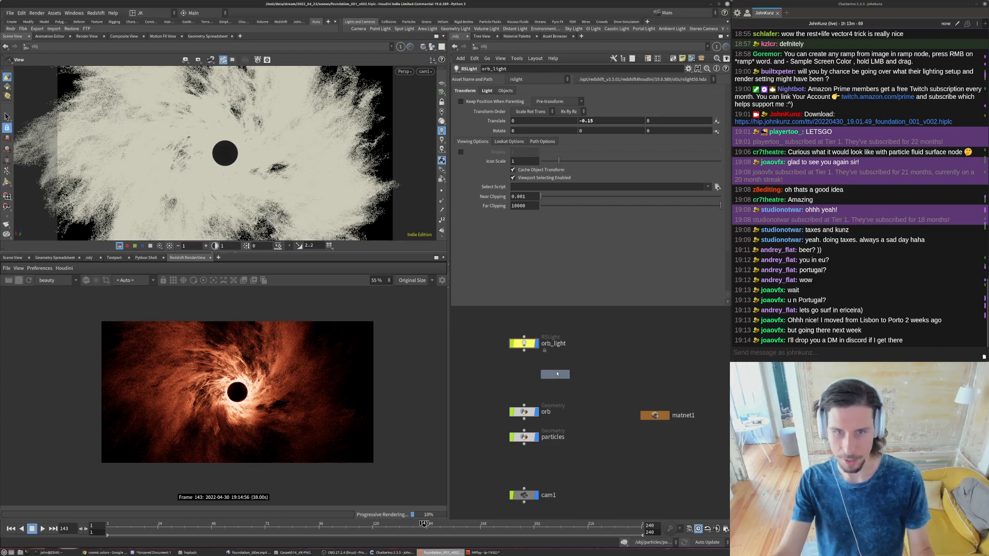
{"action": "left_click", "coordinate": [593, 374]}
{"action": "double_click", "coordinate": [586, 373]}
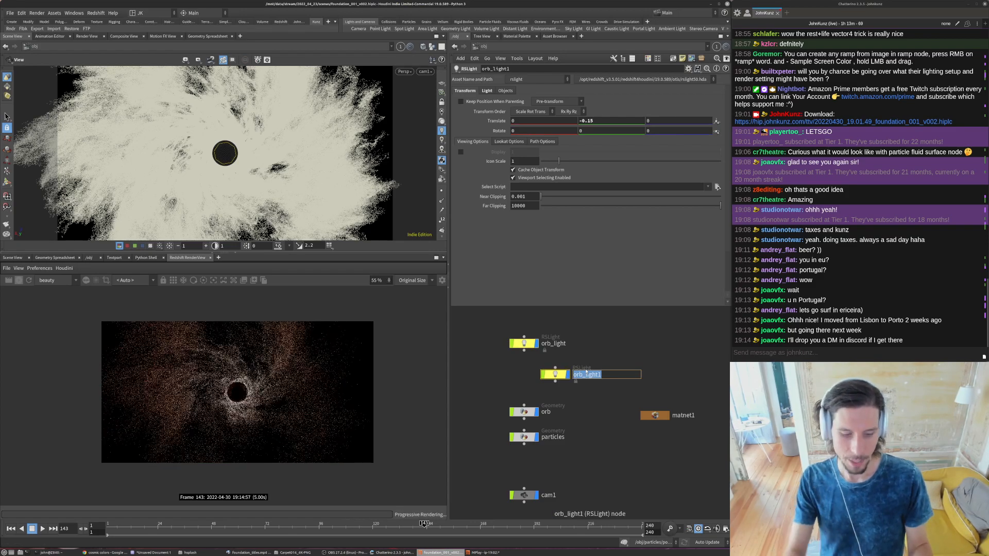
{"action": "type", "text": "fi"}
{"action": "key", "text": "BackSpace"}
{"action": "key", "text": "BackSpace"}
{"action": "type", "text": "amb"}
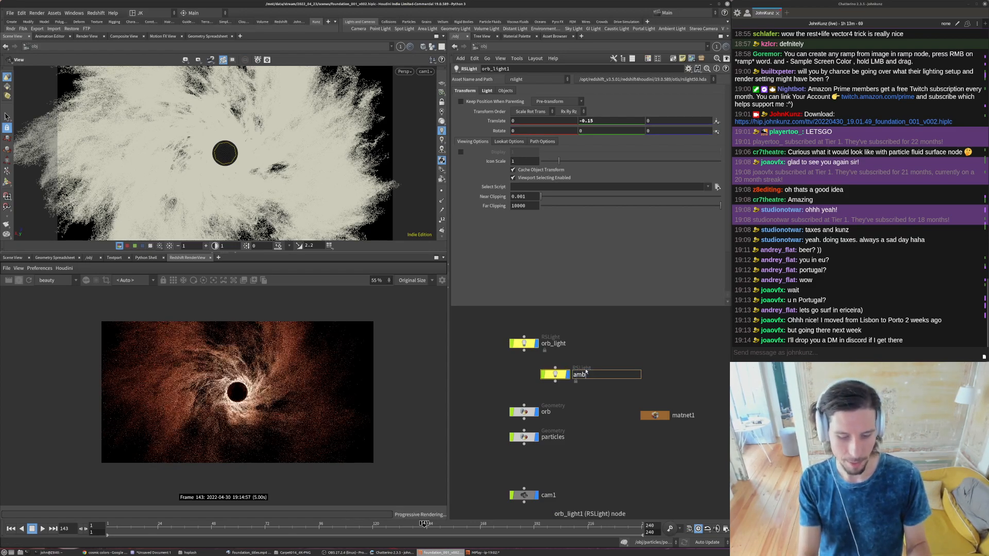
{"action": "type", "text": "ient"}
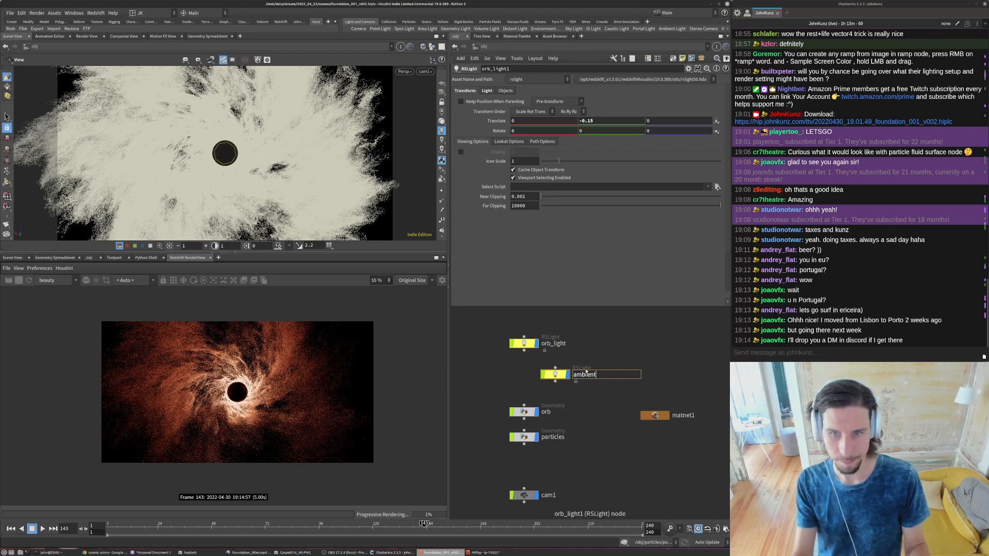
{"action": "type", "text": "_fill"}
{"action": "key", "text": "Return"}
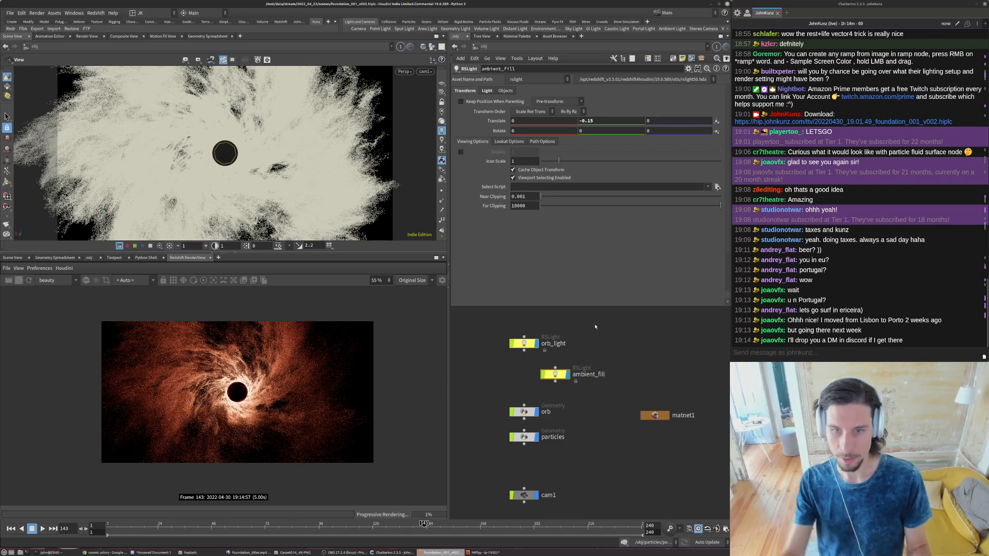
- Try X translate values of 1 and 3 on ambient_fill to shift it away from the orb
{"action": "left_click", "coordinate": [535, 119]}
{"action": "type", "text": "1"}
{"action": "key", "text": "Return"}
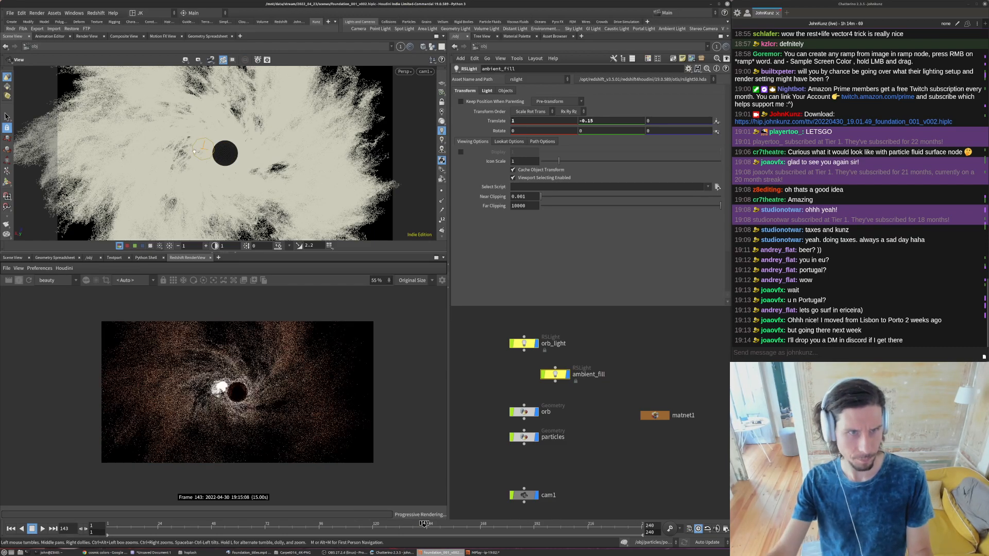
{"action": "key", "text": "BackSpace"}
{"action": "type", "text": "3"}
{"action": "key", "text": "Return"}
{"action": "left_click", "coordinate": [614, 334]}
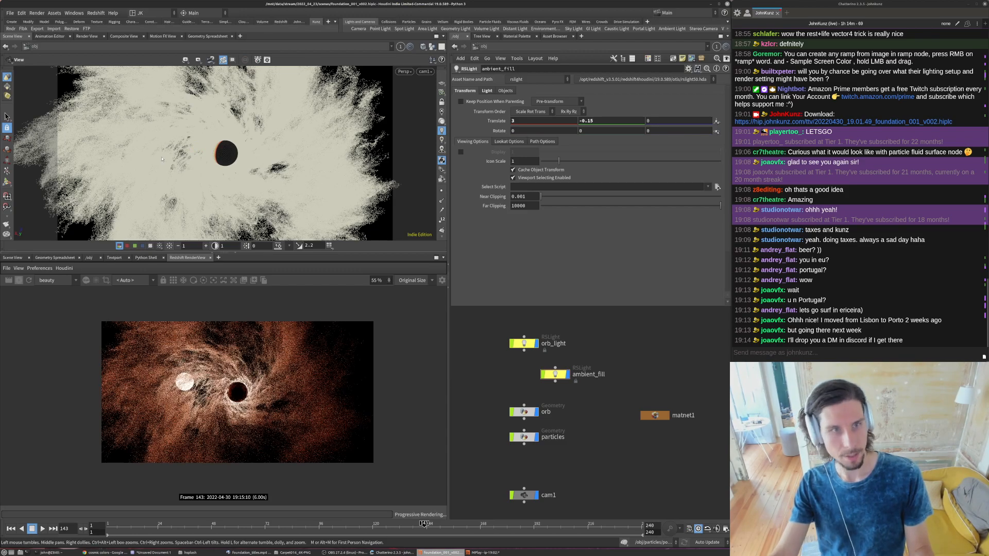
- Set the Z translate of ambient_fill to 2 and its Y translate to 4
{"action": "left_click", "coordinate": [676, 120]}
{"action": "type", "text": "2"}
{"action": "key", "text": "Return"}
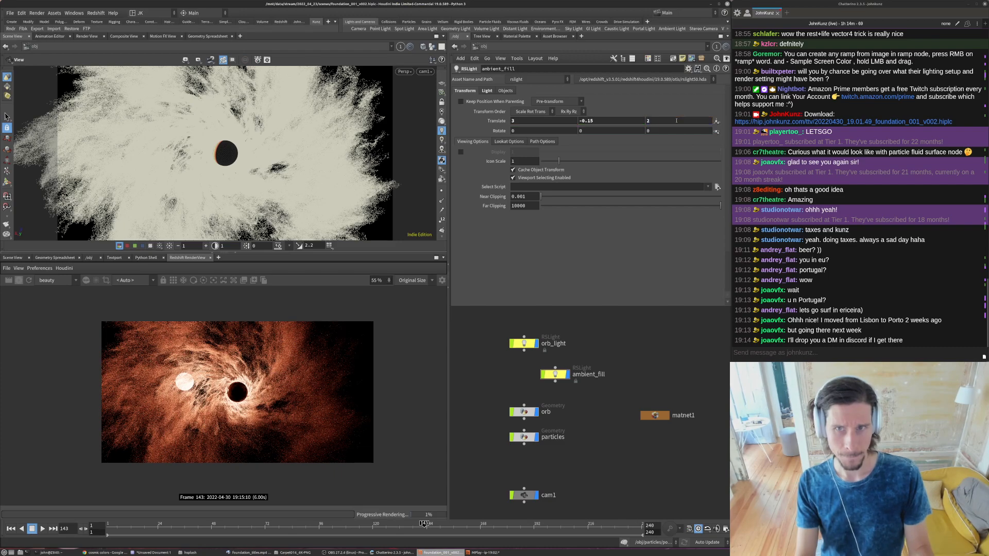
{"action": "double_click", "coordinate": [604, 121]}
{"action": "type", "text": "4"}
{"action": "key", "text": "Return"}
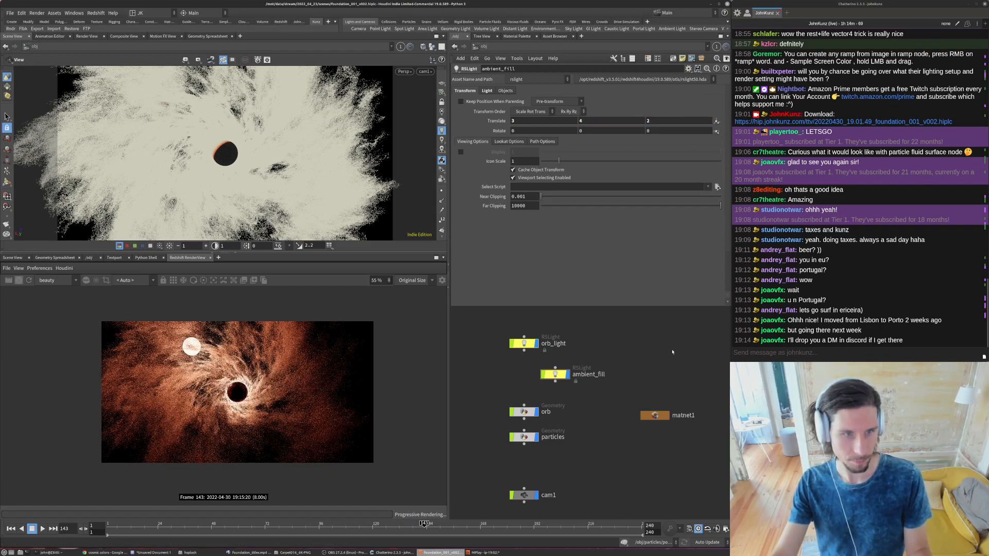
- Try X translate values of 8 and 6 on ambient_fill to find the edge of the frame
{"action": "double_click", "coordinate": [544, 121]}
{"action": "type", "text": "8"}
{"action": "key", "text": "Return"}
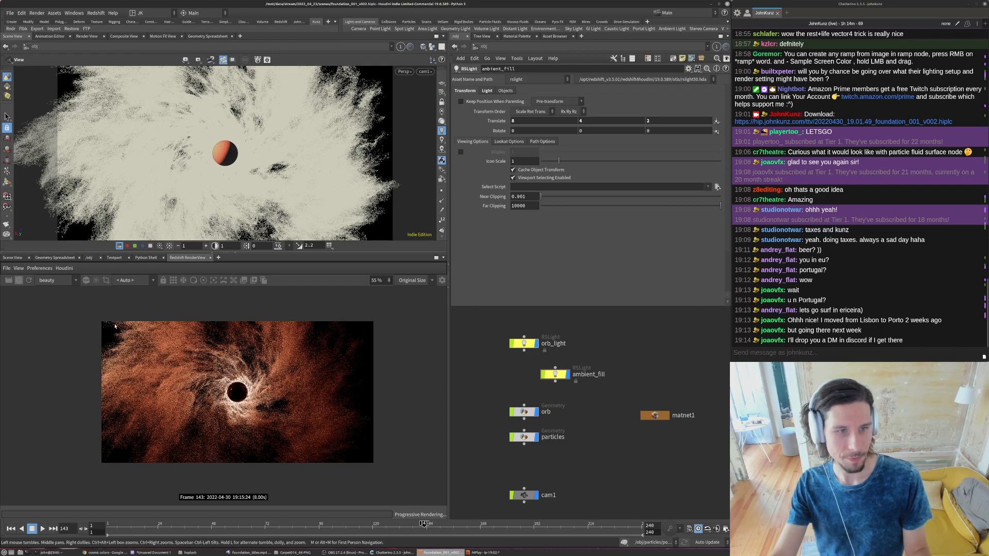
{"action": "double_click", "coordinate": [550, 121]}
{"action": "type", "text": "6"}
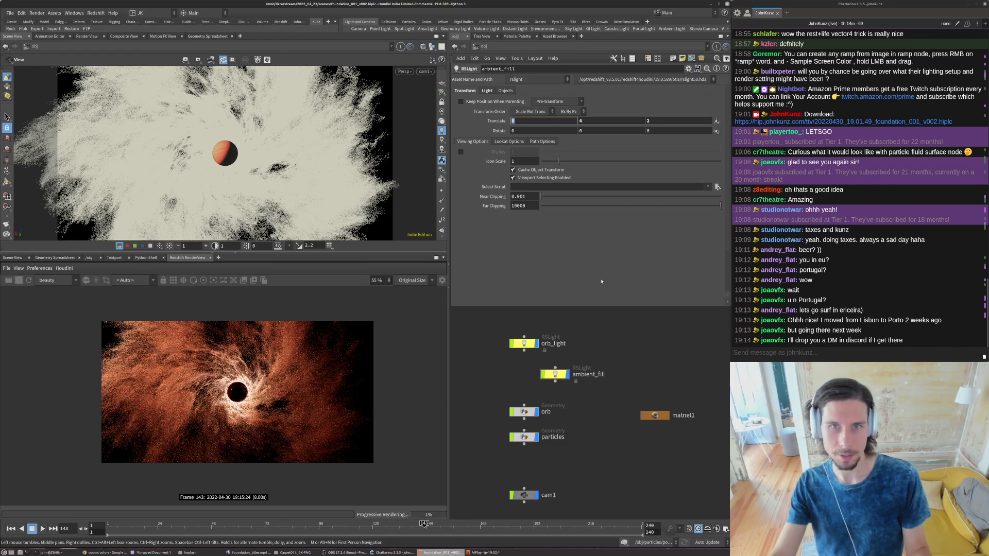
{"action": "key", "text": "Return"}
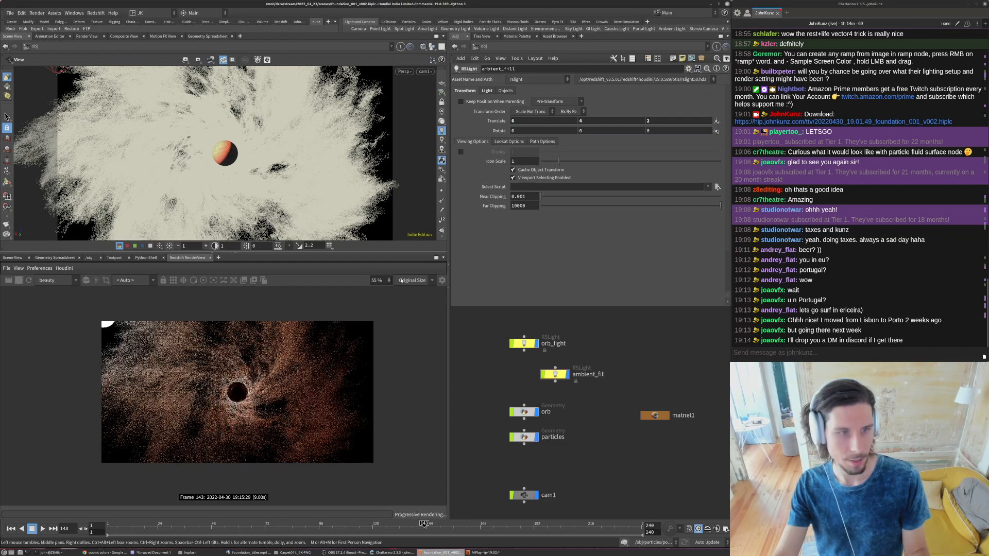
- Set the X translate of ambient_fill to 7
{"action": "double_click", "coordinate": [539, 121]}
{"action": "type", "text": "7"}
{"action": "key", "text": "Return"}
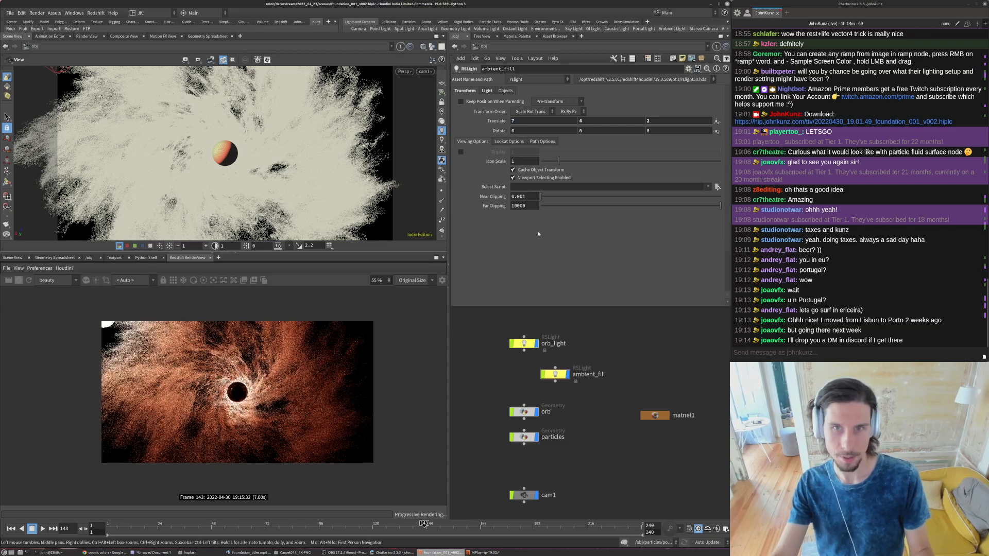
- Change the light colour of ambient_fill to a pale purple of about 0.64, 0.47, 0.78
{"action": "left_click", "coordinate": [486, 91]}
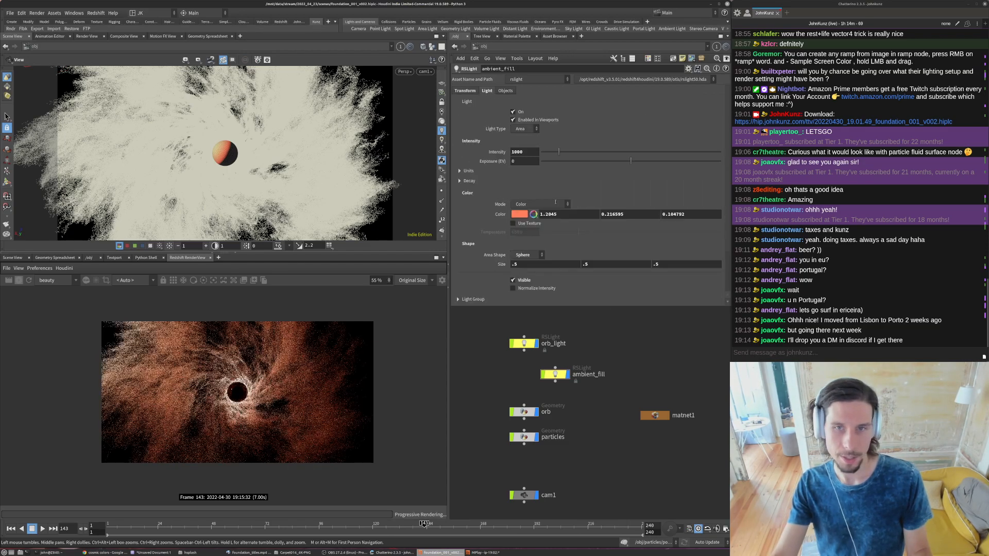
{"action": "left_click", "coordinate": [519, 214]}
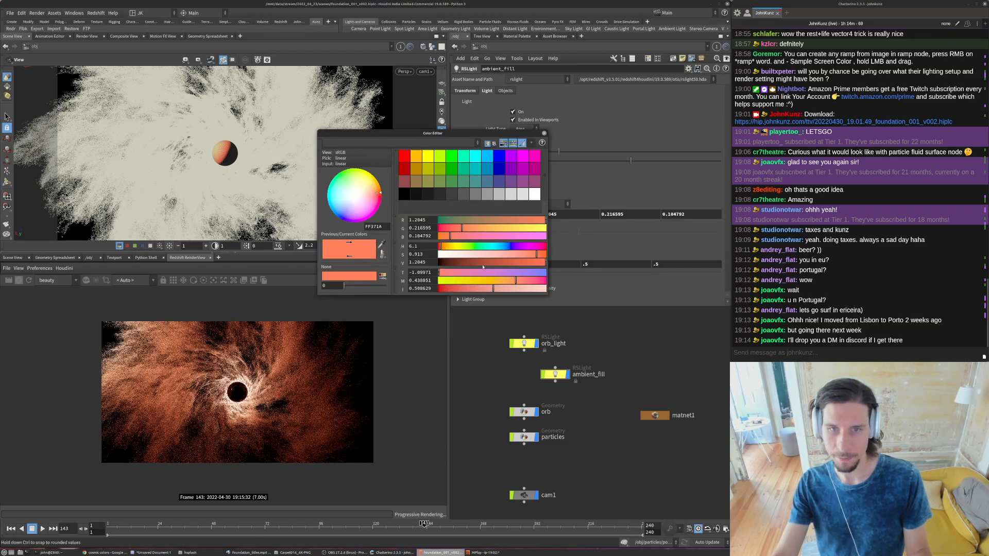
{"action": "left_click_drag", "start_coordinate": [453, 280], "coordinate": [481, 255]}
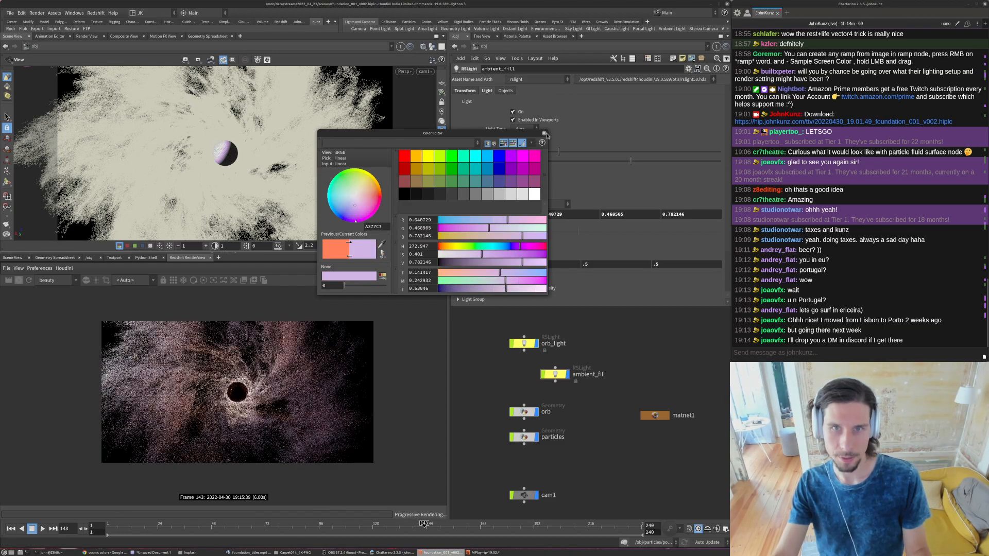
{"action": "left_click", "coordinate": [544, 133]}
- Set the intensity of ambient_fill to 10 and compare the render with the reference video
{"action": "double_click", "coordinate": [527, 154]}
{"action": "type", "text": "10"}
{"action": "key", "text": "Return"}
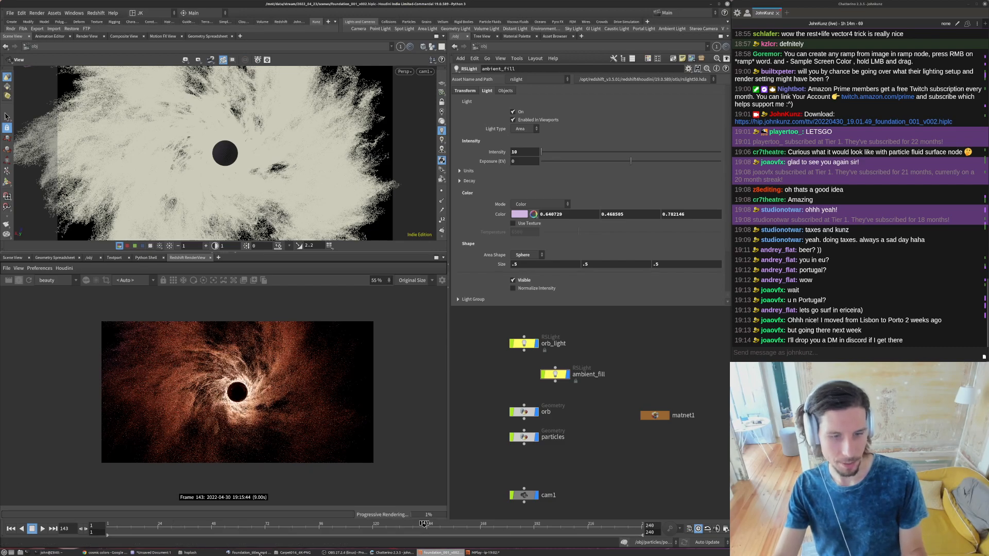
{"action": "mouse_move", "coordinate": [257, 554]}
{"action": "left_click", "coordinate": [258, 533]}
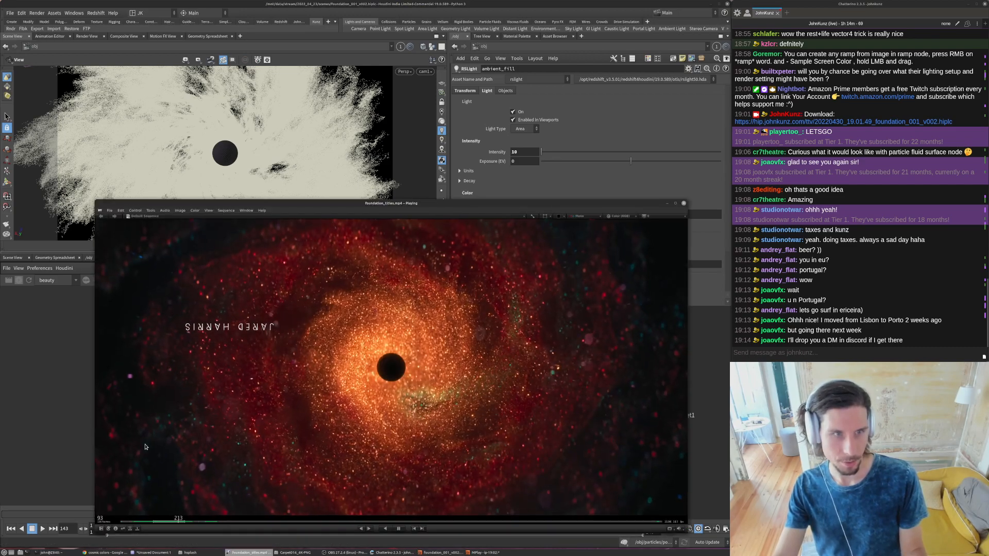
{"action": "left_click", "coordinate": [704, 335]}
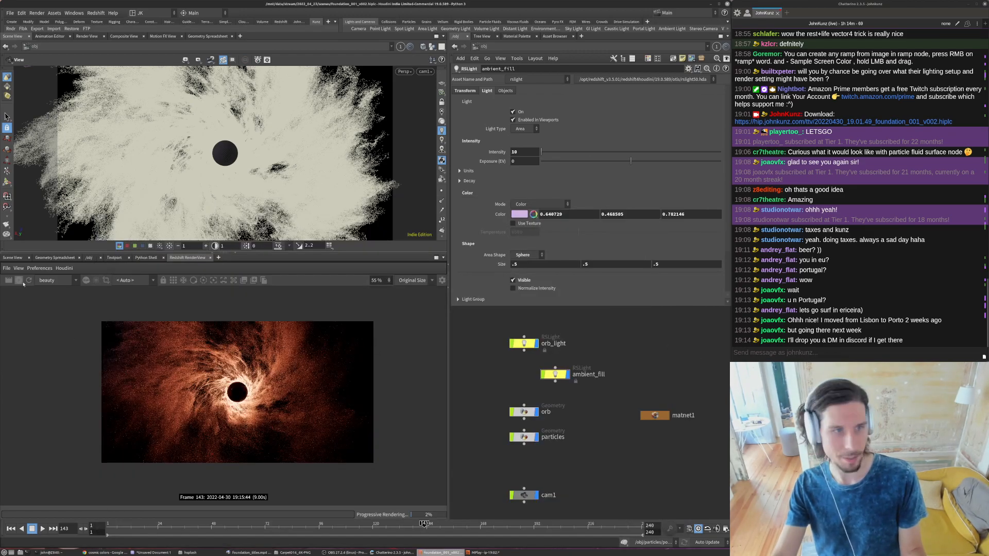
- Align ambient_fill beneath orb_light in the network and duplicate it directly below
{"action": "left_click_drag", "start_coordinate": [542, 369], "coordinate": [513, 389]}
{"action": "key", "text": "ctrl+c"}
{"action": "key", "text": "ctrl+v"}
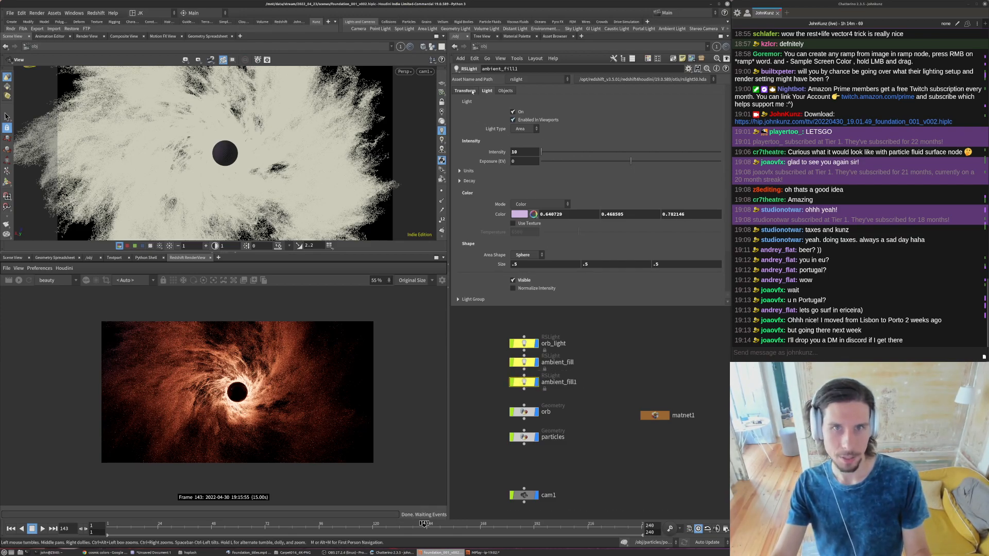
- Set the X translate of ambient_fill1 to -6 and its Z translate to -1
{"action": "left_click", "coordinate": [472, 92]}
{"action": "double_click", "coordinate": [525, 121]}
{"action": "type", "text": "-"}
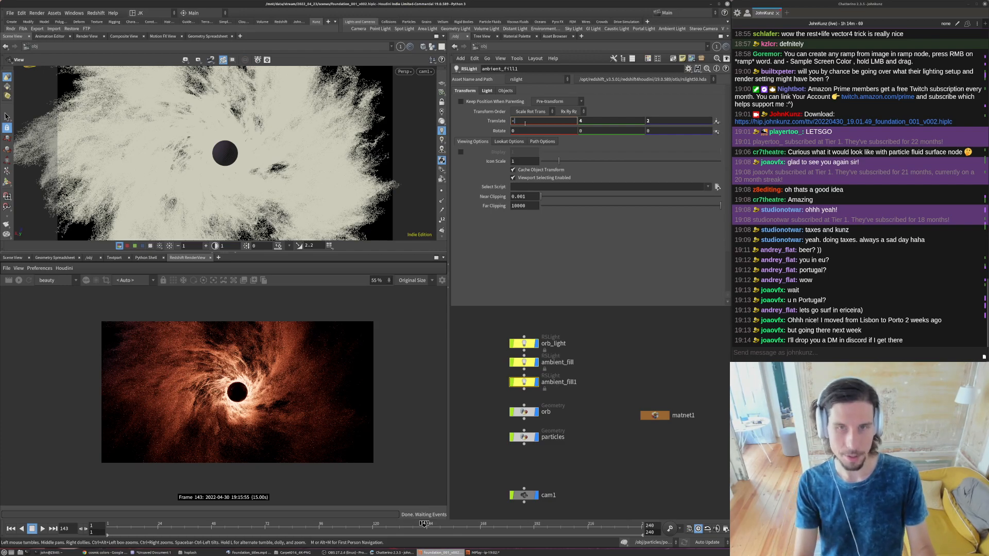
{"action": "type", "text": "6"}
{"action": "key", "text": "Return"}
{"action": "middle_click_drag", "start_coordinate": [669, 119], "coordinate": [650, 111]}
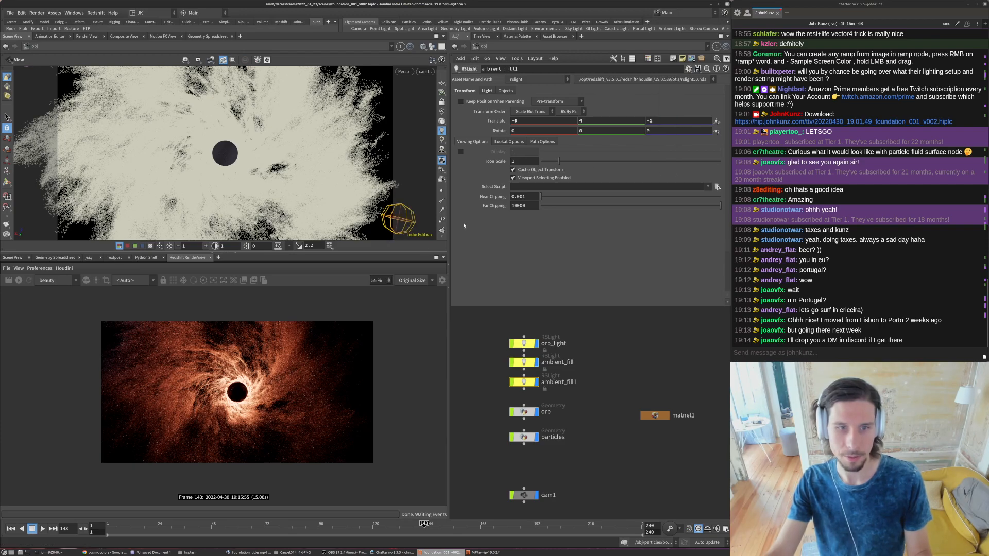
- Lower the Y translate of ambient_fill1 to 1
{"action": "left_click", "coordinate": [591, 121]}
{"action": "key", "text": "BackSpace"}
{"action": "type", "text": "2"}
{"action": "key", "text": "Return"}
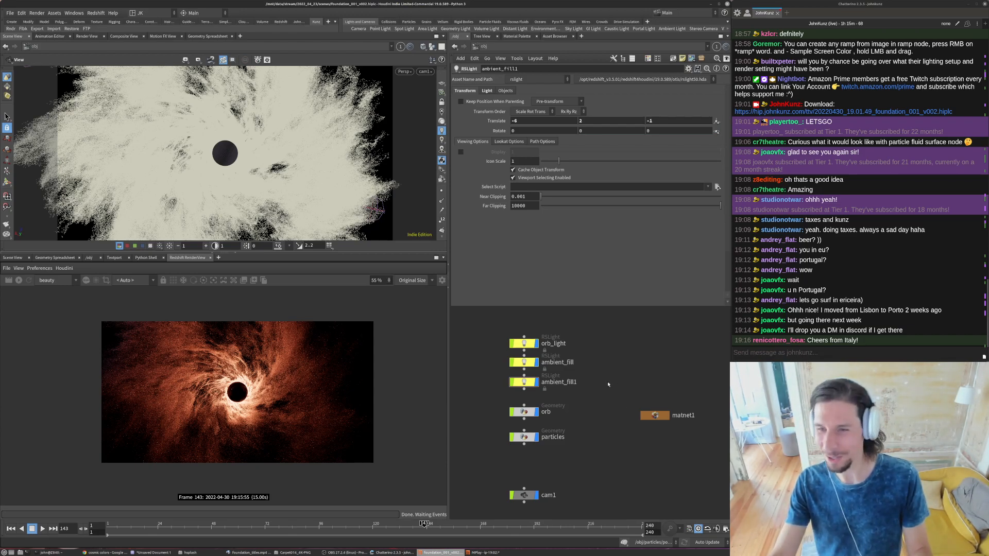
{"action": "left_click", "coordinate": [609, 120]}
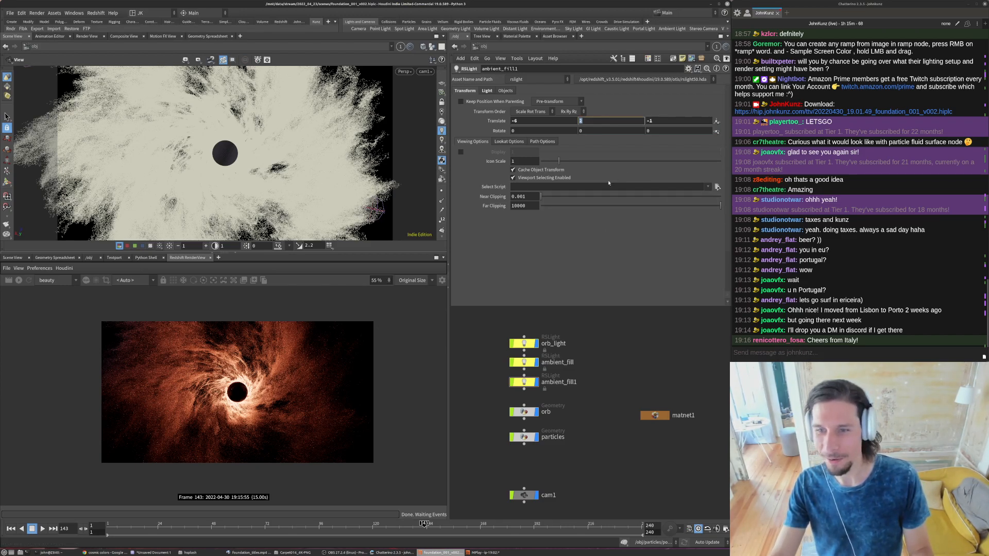
{"action": "type", "text": "1"}
{"action": "key", "text": "Return"}
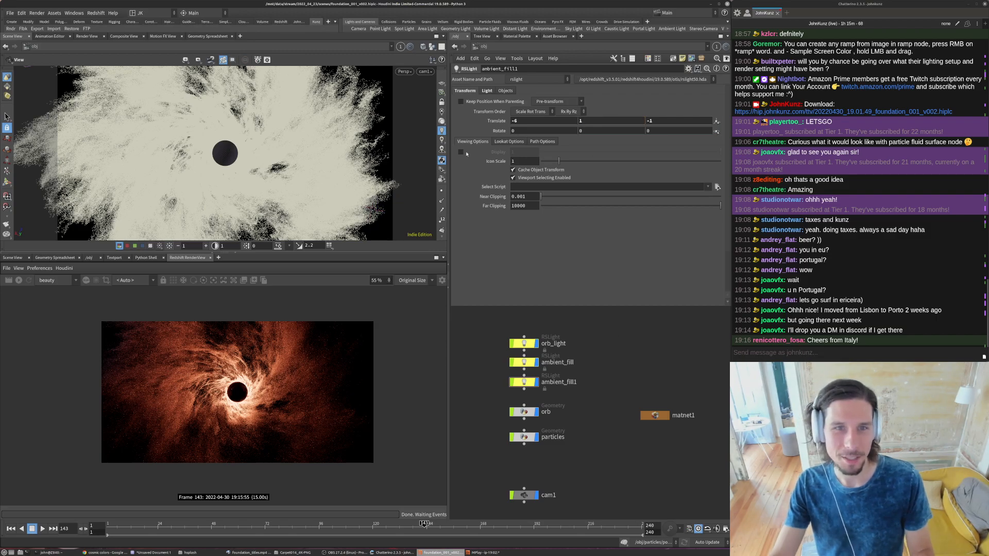
- Change the light colour of ambient_fill1 to a blue of about 0.25, 0.38, 0.78
{"action": "middle_click_drag", "start_coordinate": [609, 393], "coordinate": [609, 367]}
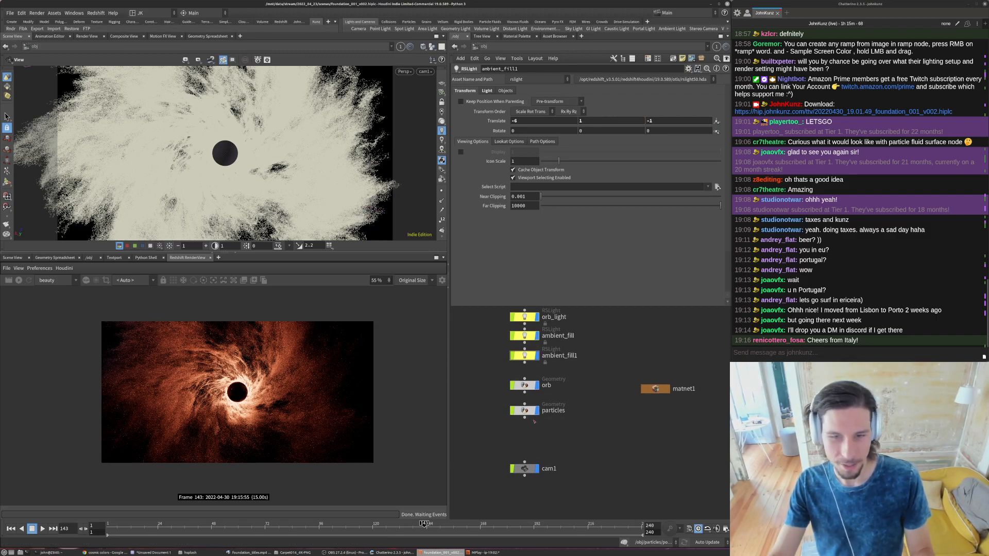
{"action": "left_click", "coordinate": [487, 90]}
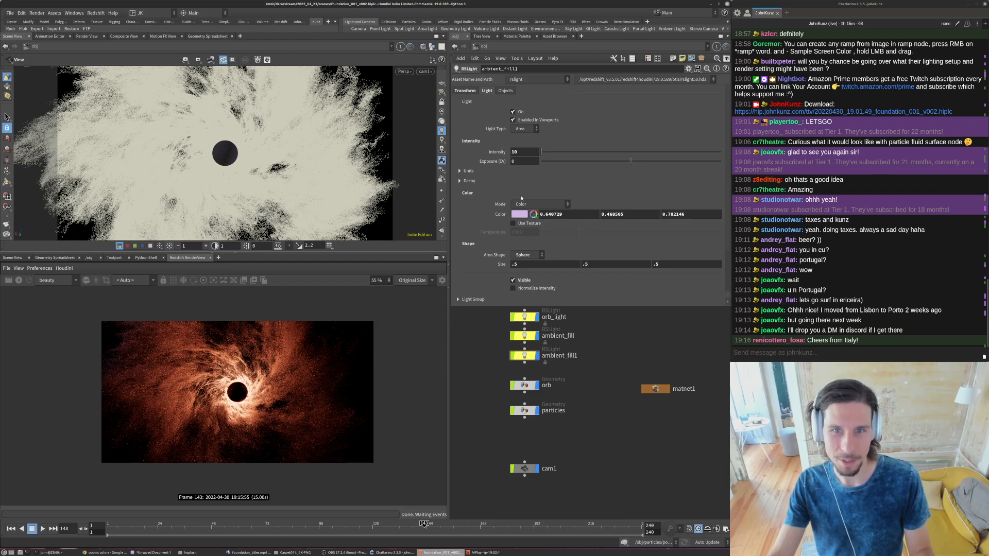
{"action": "left_click", "coordinate": [517, 215]}
{"action": "left_click_drag", "start_coordinate": [506, 248], "coordinate": [509, 249], "text": "ctrl"}
{"action": "left_click", "coordinate": [512, 256]}
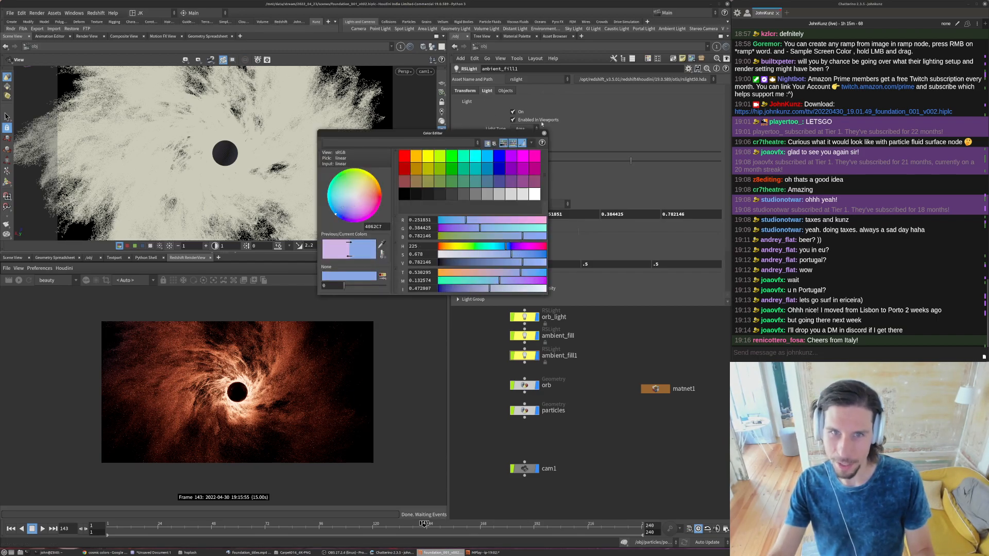
{"action": "left_click", "coordinate": [544, 133]}
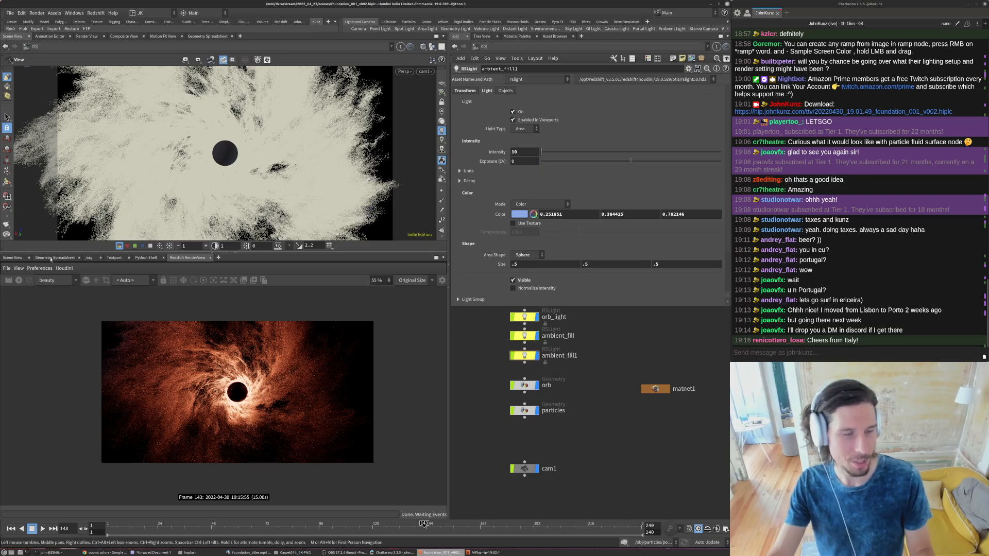
- Start the Redshift render and examine how the blue ambient_fill1 light appears in the frame
{"action": "left_click", "coordinate": [19, 280]}
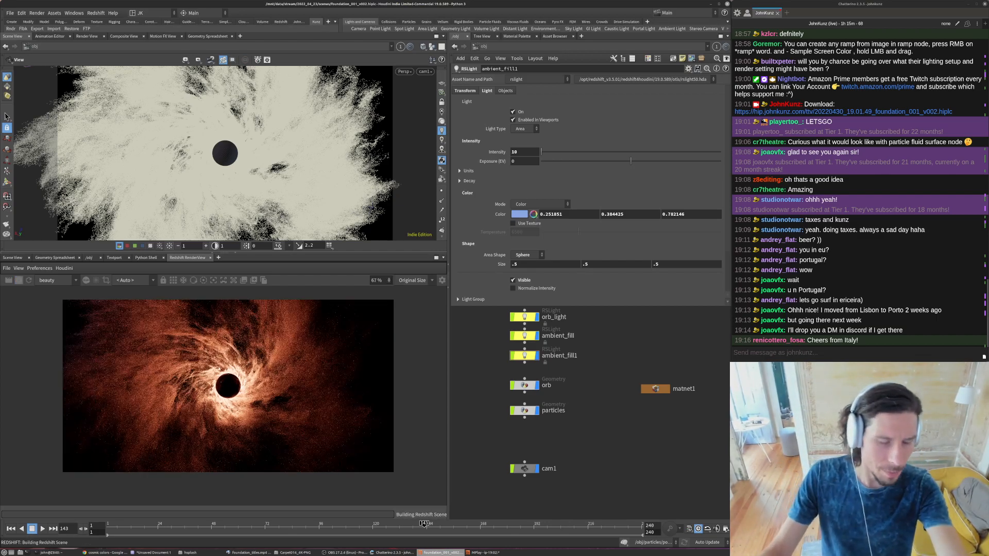
{"action": "scroll", "coordinate": [237, 389], "scroll_direction": "up", "scroll_amount": 3}
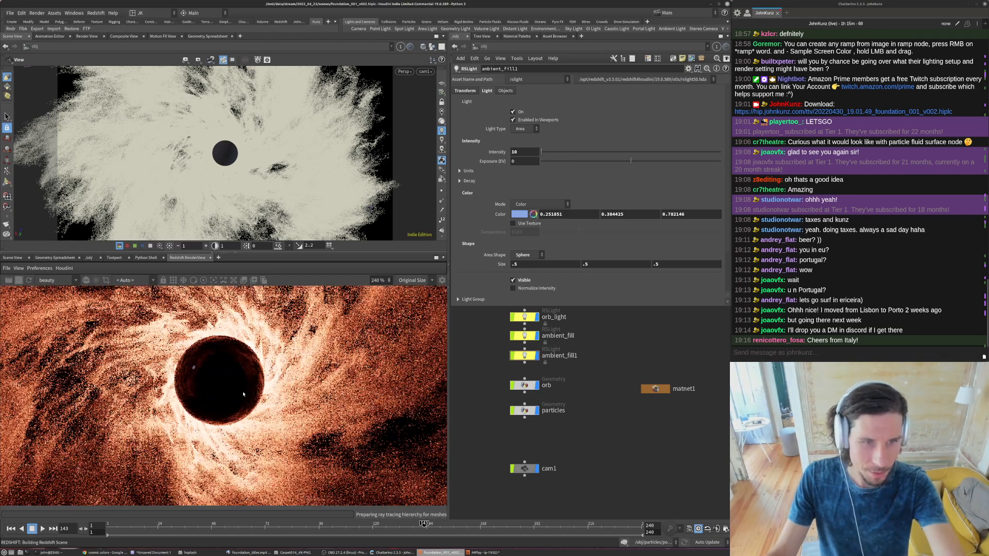
{"action": "scroll", "coordinate": [237, 425], "scroll_direction": "down", "scroll_amount": 1}
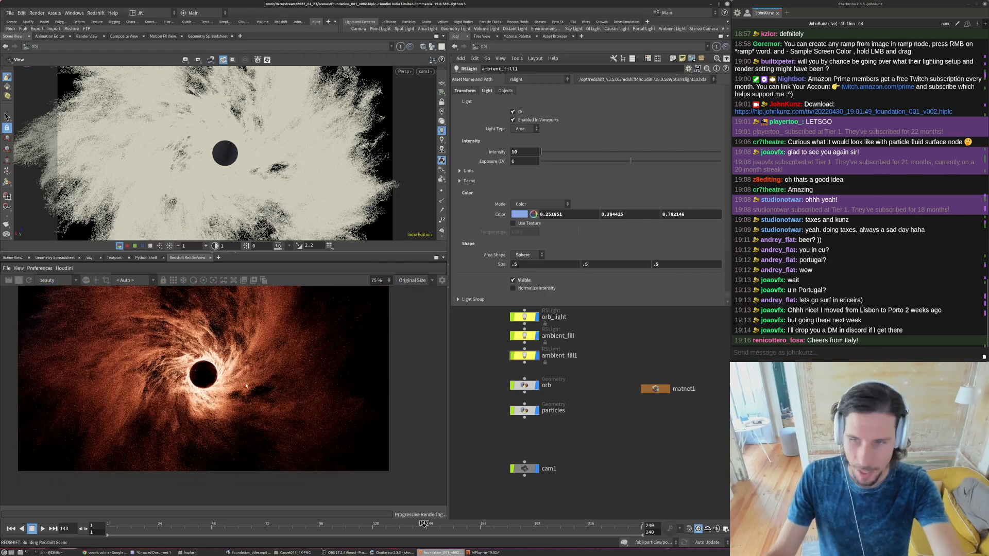
{"action": "scroll", "coordinate": [237, 426], "scroll_direction": "down", "scroll_amount": 1}
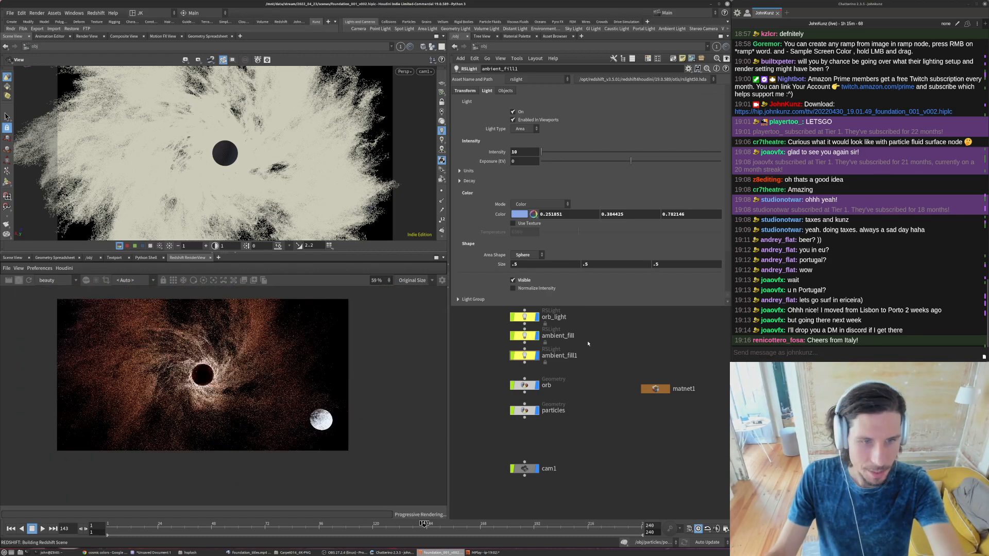
- Select ambient_fill1 and make its light sphere invisible in the render
{"action": "scroll", "coordinate": [512, 410], "scroll_direction": "up", "scroll_amount": 2}
{"action": "left_click", "coordinate": [529, 411]}
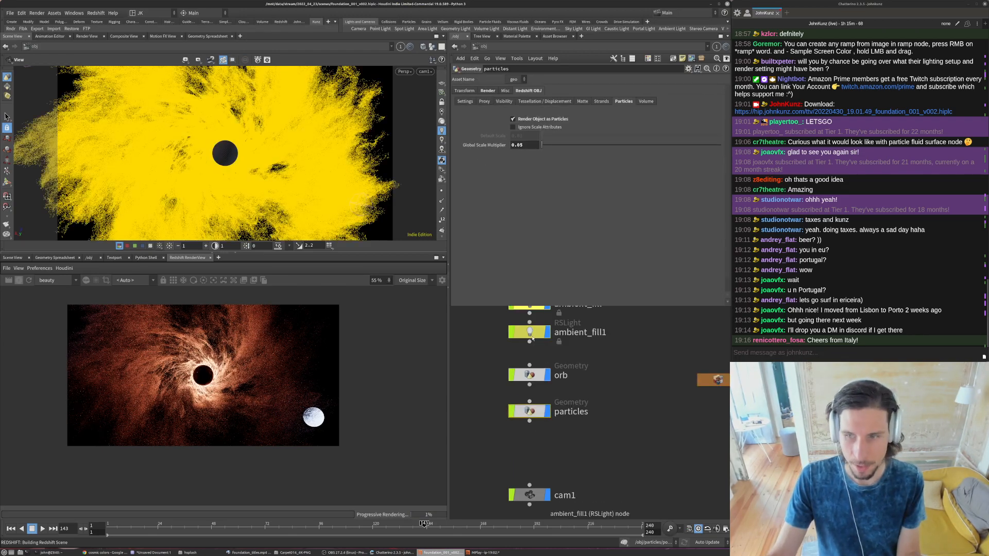
{"action": "left_click", "coordinate": [535, 336]}
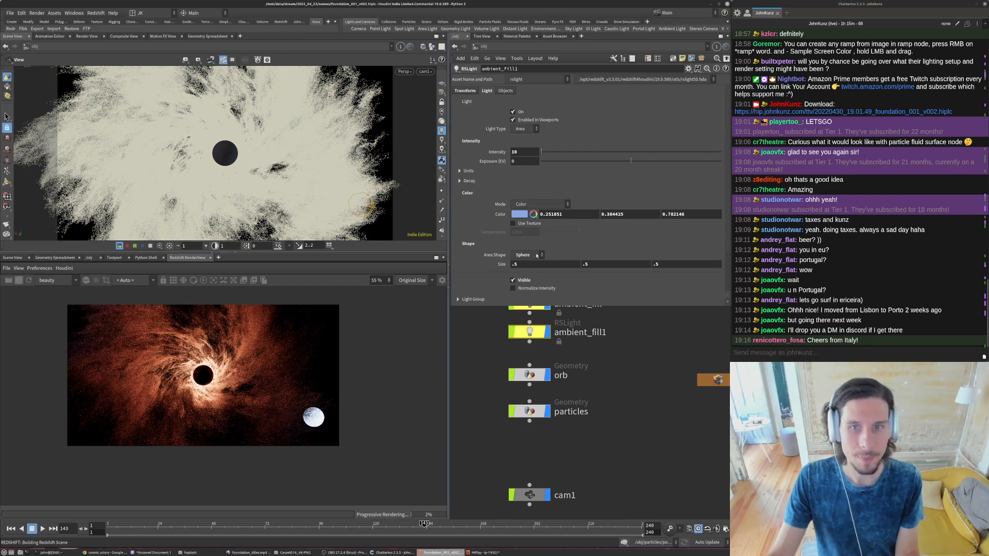
{"action": "left_click", "coordinate": [513, 280]}
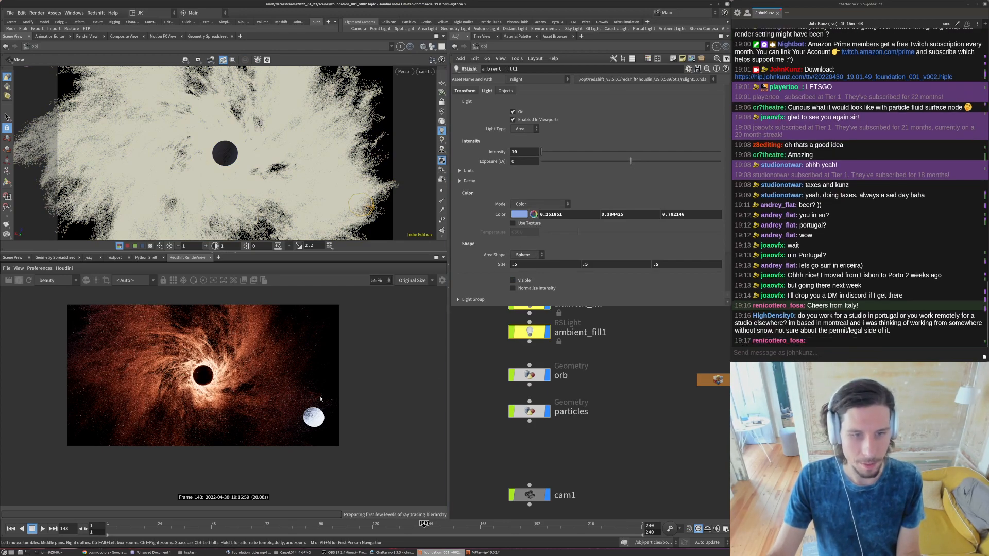
- Set the intensity of ambient_fill1 to 100 and check the updated render
{"action": "left_click", "coordinate": [521, 152]}
{"action": "type", "text": "0"}
{"action": "key", "text": "Return"}
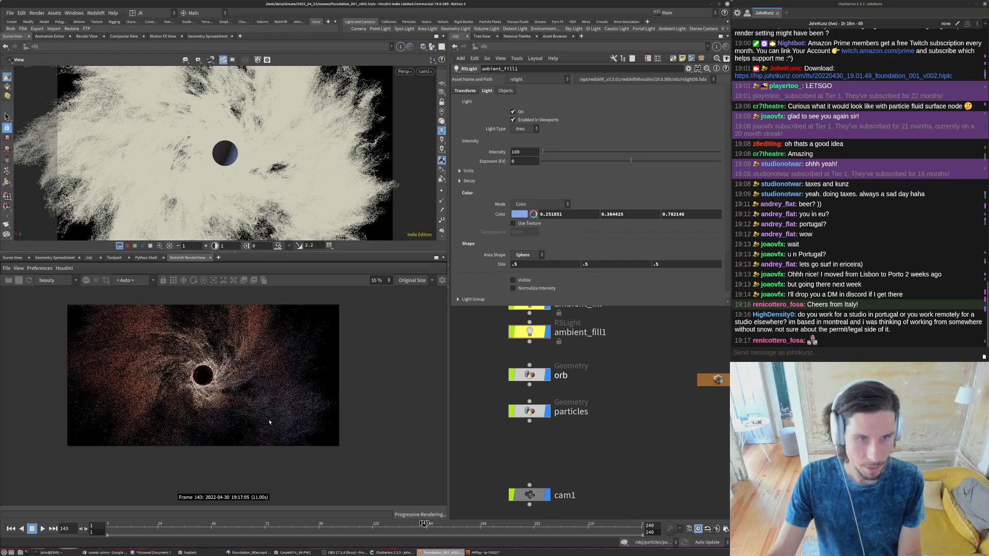
{"action": "scroll", "coordinate": [269, 422], "scroll_direction": "down", "scroll_amount": 3}
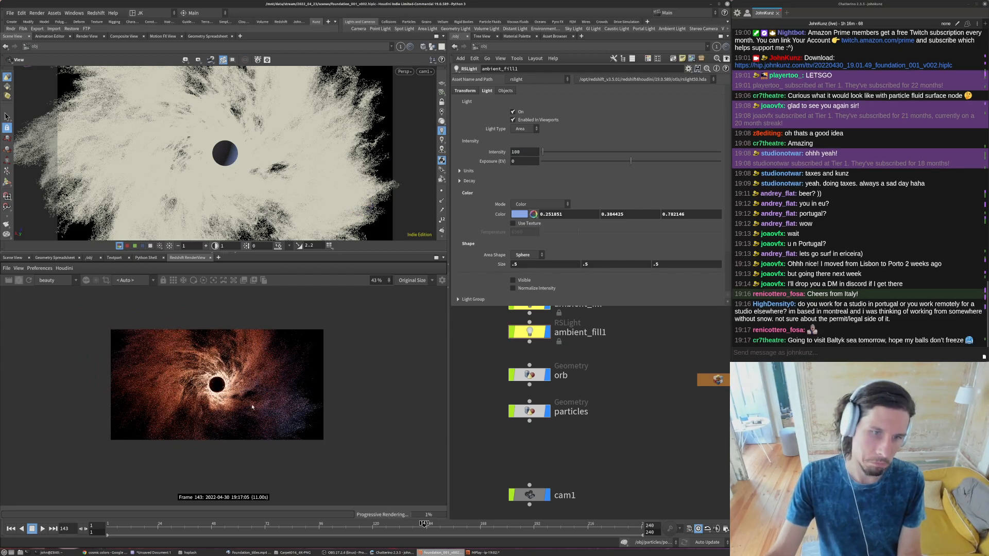
{"action": "scroll", "coordinate": [252, 407], "scroll_direction": "up", "scroll_amount": 3}
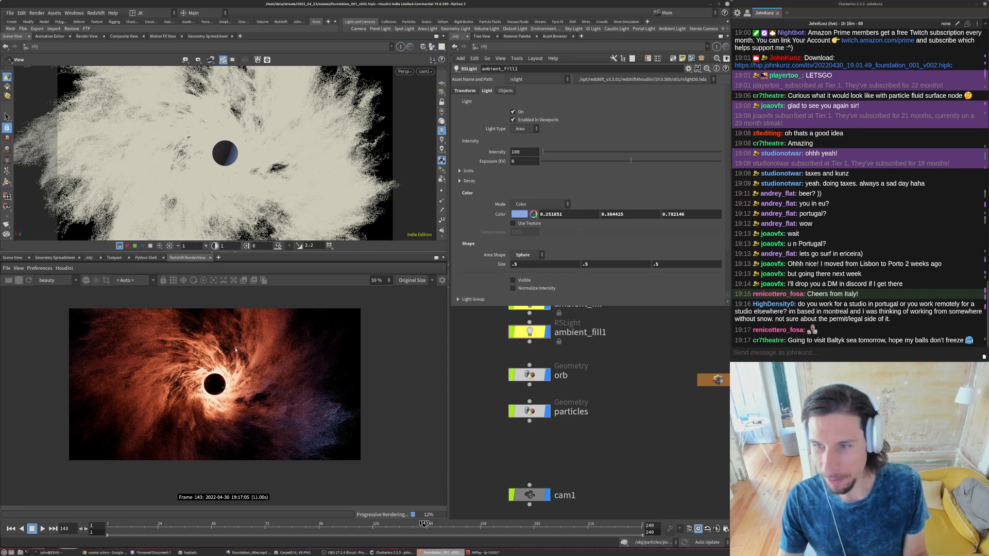
- Stop the Redshift render and examine the lighting on the particles around the orb
{"action": "left_click", "coordinate": [20, 284]}
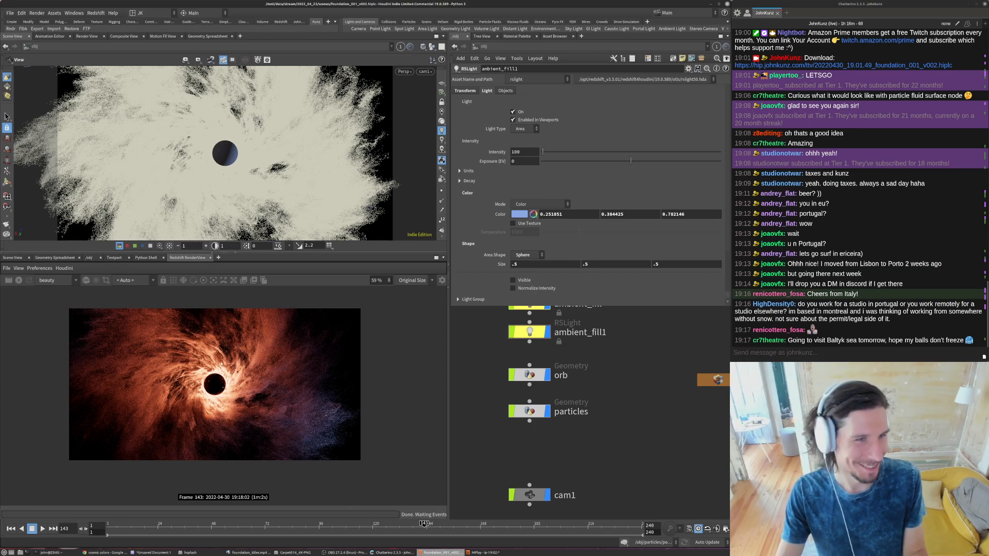
{"action": "scroll", "coordinate": [216, 397], "scroll_direction": "up", "scroll_amount": 2}
{"action": "scroll", "coordinate": [187, 392], "scroll_direction": "down", "scroll_amount": 3}
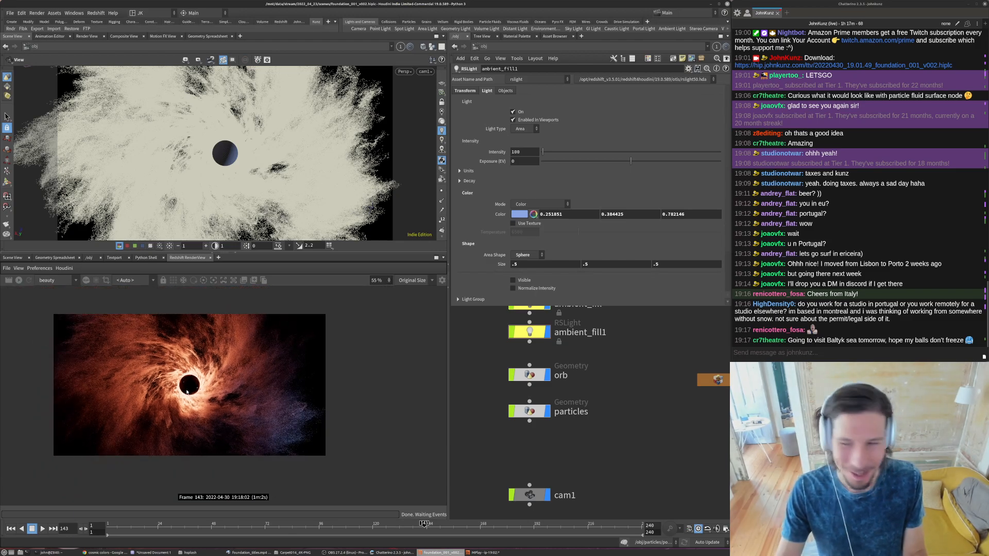
{"action": "scroll", "coordinate": [263, 393], "scroll_direction": "up", "scroll_amount": 2}
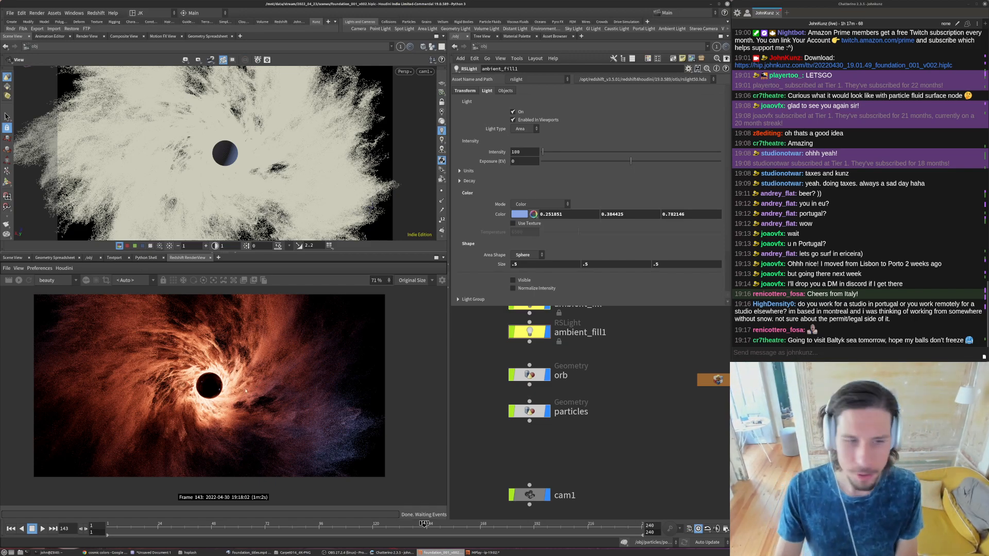
{"action": "scroll", "coordinate": [246, 391], "scroll_direction": "up", "scroll_amount": 1}
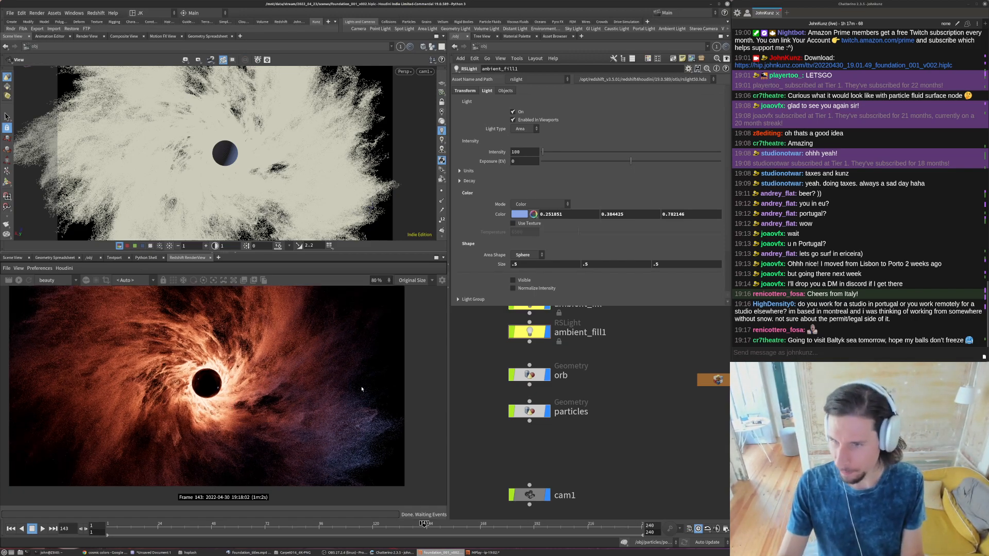
{"action": "scroll", "coordinate": [294, 402], "scroll_direction": "down", "scroll_amount": 1}
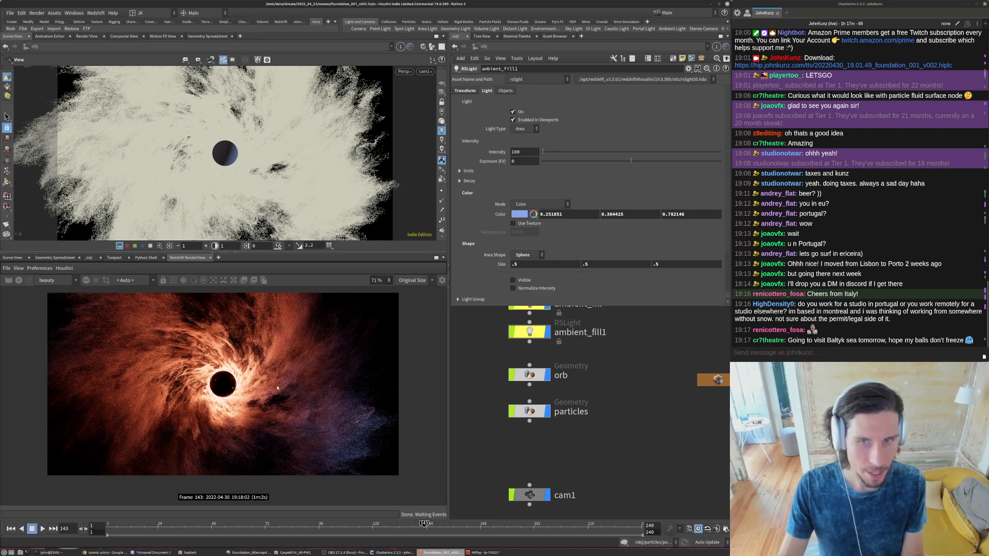
- Switch to the terminal, run w to view the local weather report, and return to Houdini
{"action": "left_click", "coordinate": [51, 552]}
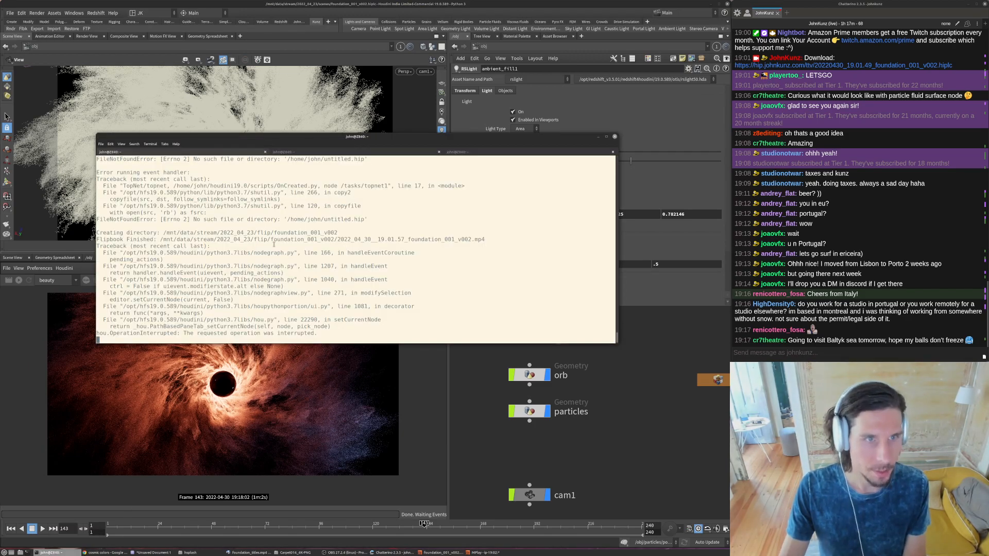
{"action": "type", "text": "w"}
{"action": "key", "text": "Return"}
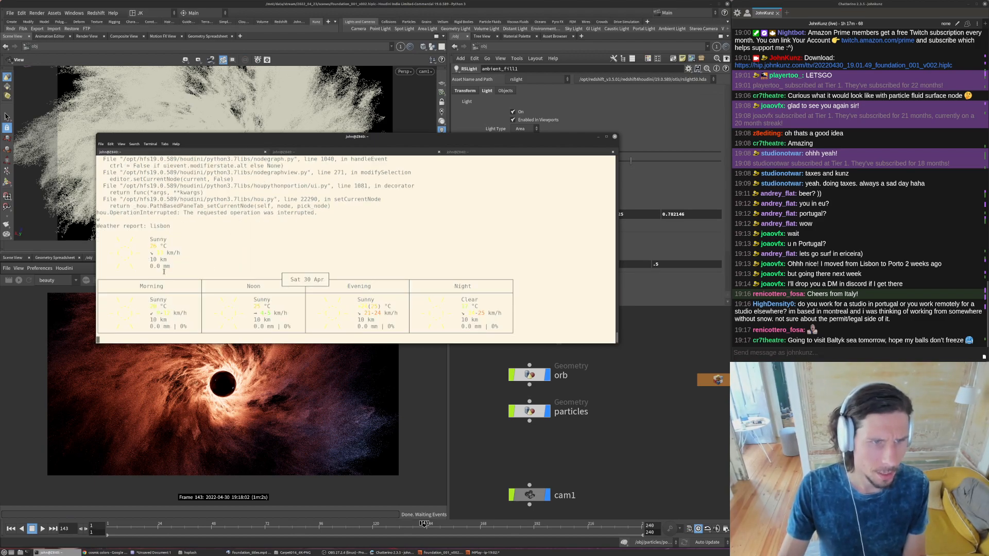
{"action": "triple_click", "coordinate": [148, 247]}
{"action": "left_click", "coordinate": [173, 312]}
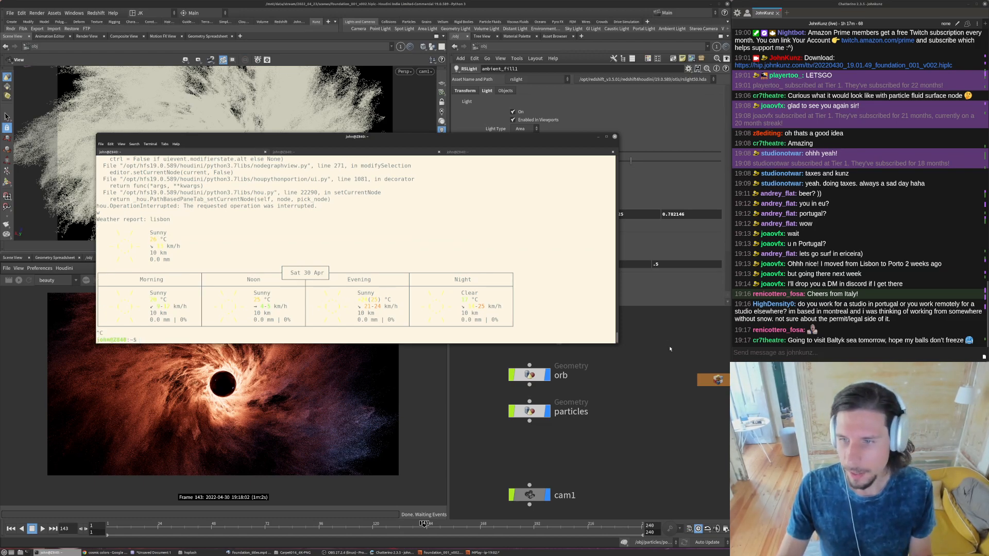
{"action": "left_click", "coordinate": [347, 355]}
- Enable Redshift depth of field on cam1 and restart the render
{"action": "scroll", "coordinate": [262, 398], "scroll_direction": "up", "scroll_amount": 2}
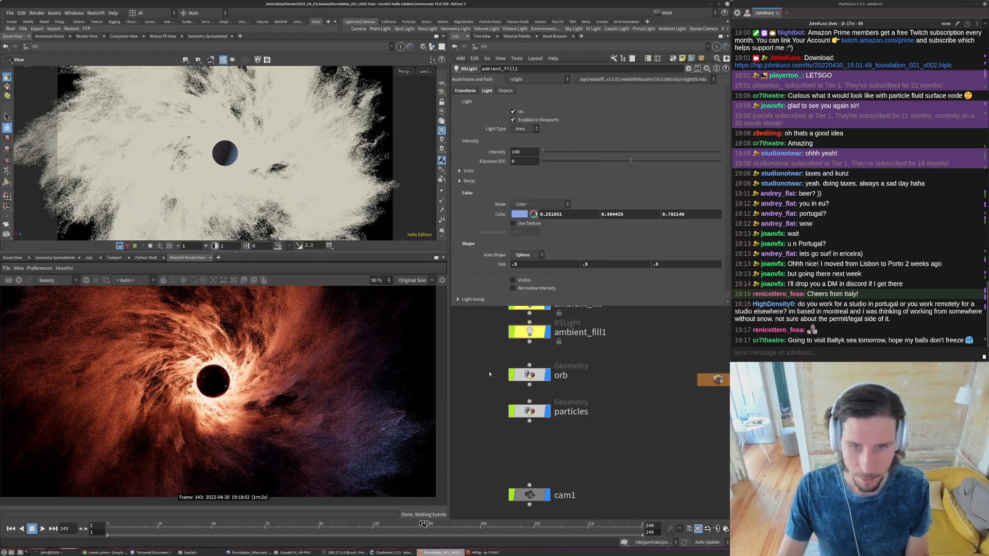
{"action": "scroll", "coordinate": [285, 336], "scroll_direction": "down", "scroll_amount": 2}
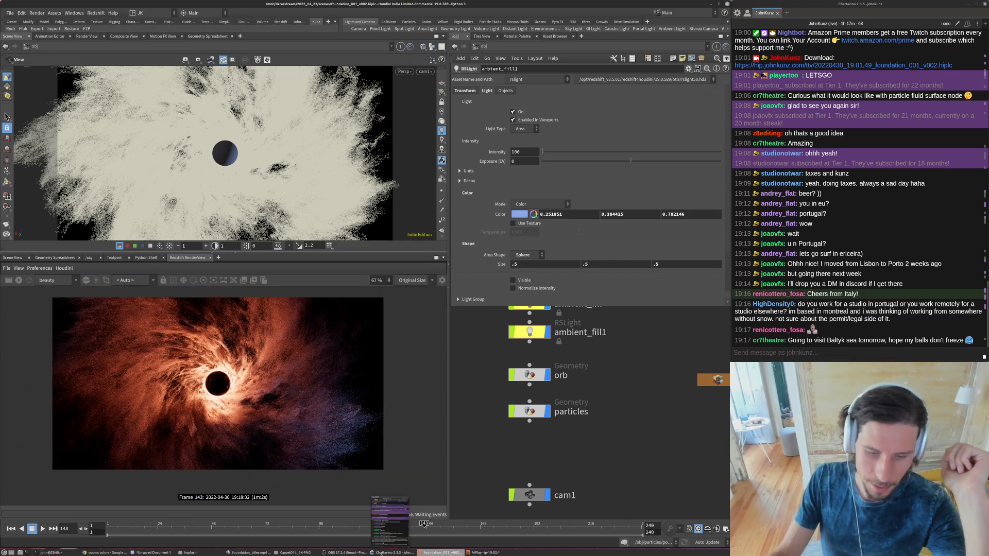
{"action": "left_click", "coordinate": [531, 495]}
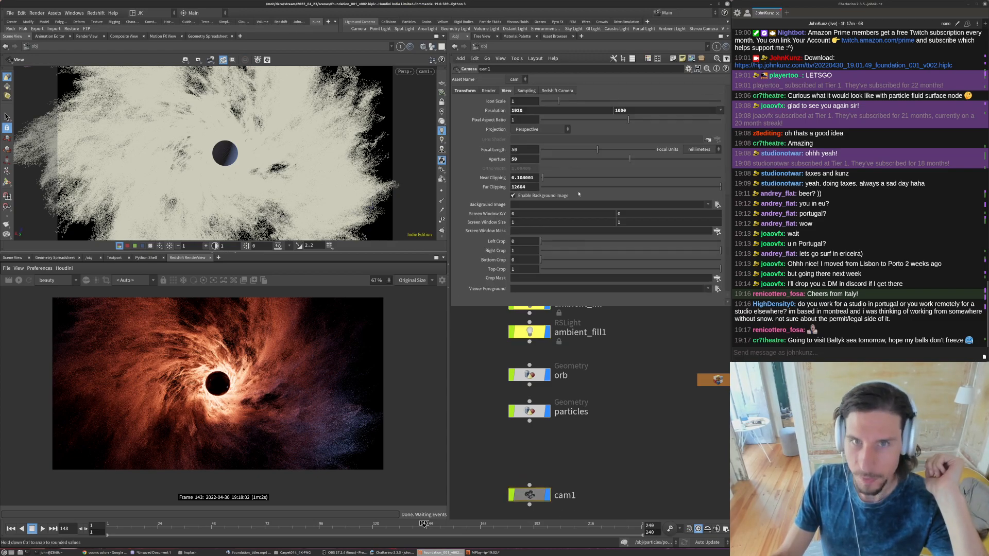
{"action": "left_click", "coordinate": [483, 101]}
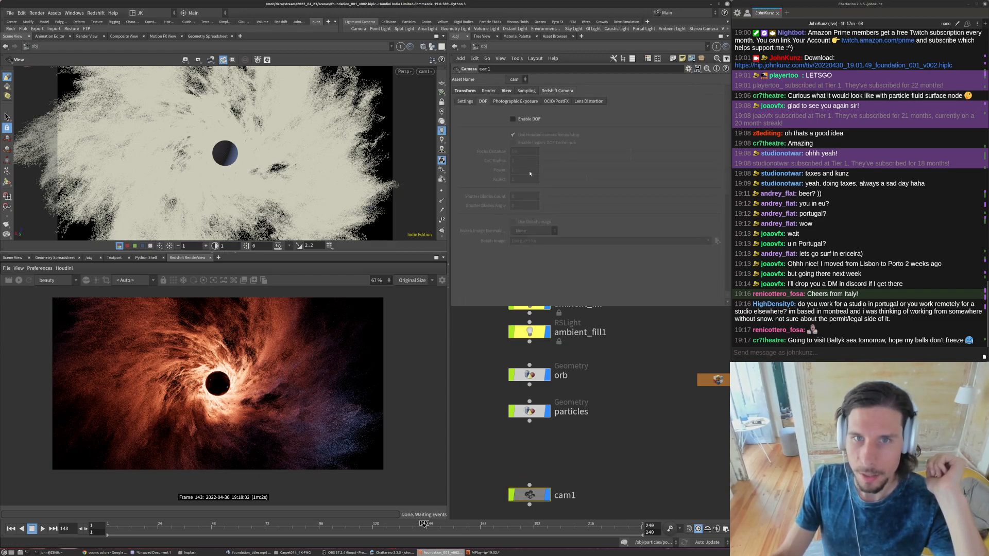
{"action": "left_click", "coordinate": [512, 119]}
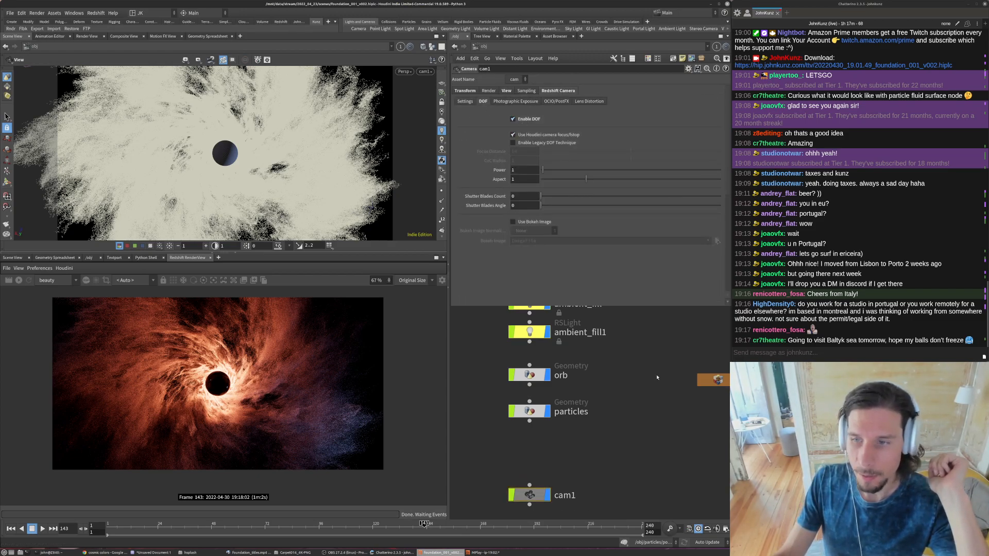
{"action": "left_click", "coordinate": [19, 280]}
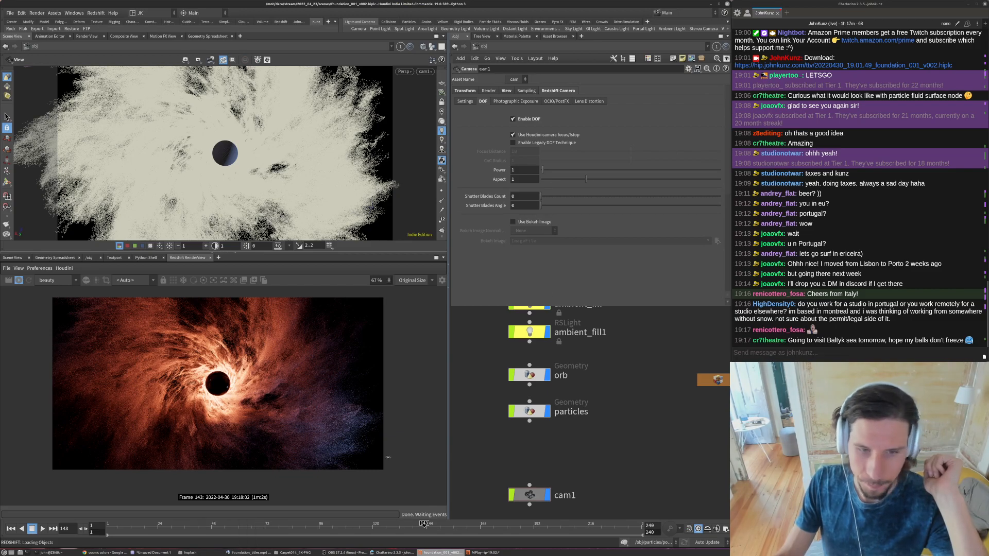
- Inspect the particles around the orb in the reference video and set cam1's Redshift DOF Aspect to 0.5
{"action": "key", "text": "alt+Tab"}
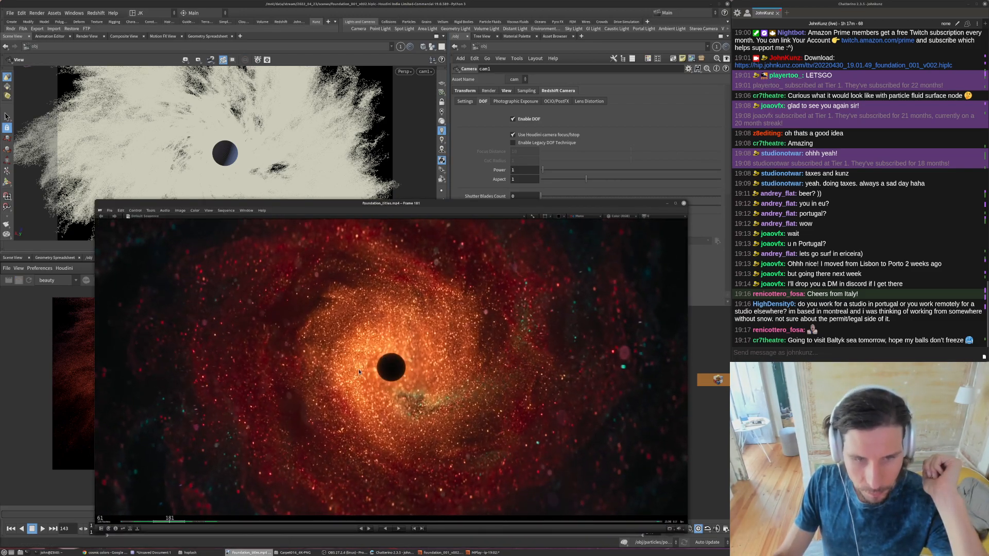
{"action": "scroll", "coordinate": [384, 398], "scroll_direction": "up", "scroll_amount": 3}
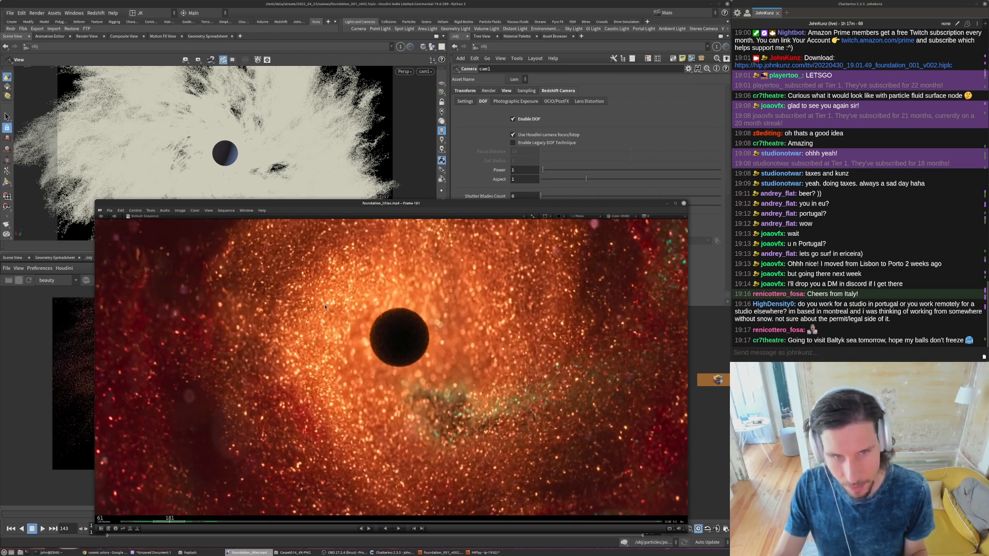
{"action": "left_click", "coordinate": [708, 406]}
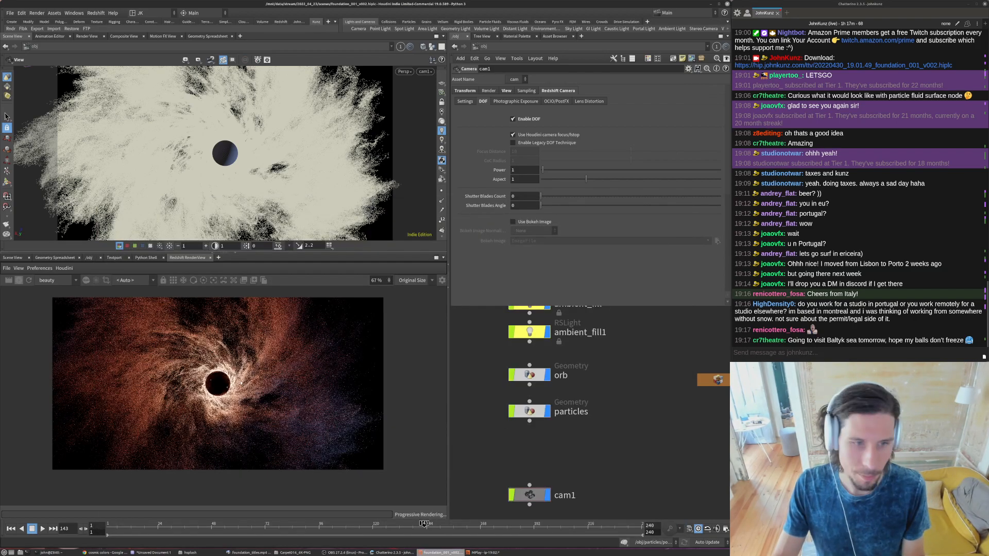
{"action": "left_click", "coordinate": [517, 177]}
{"action": "type", "text": ".5"}
{"action": "key", "text": "Return"}
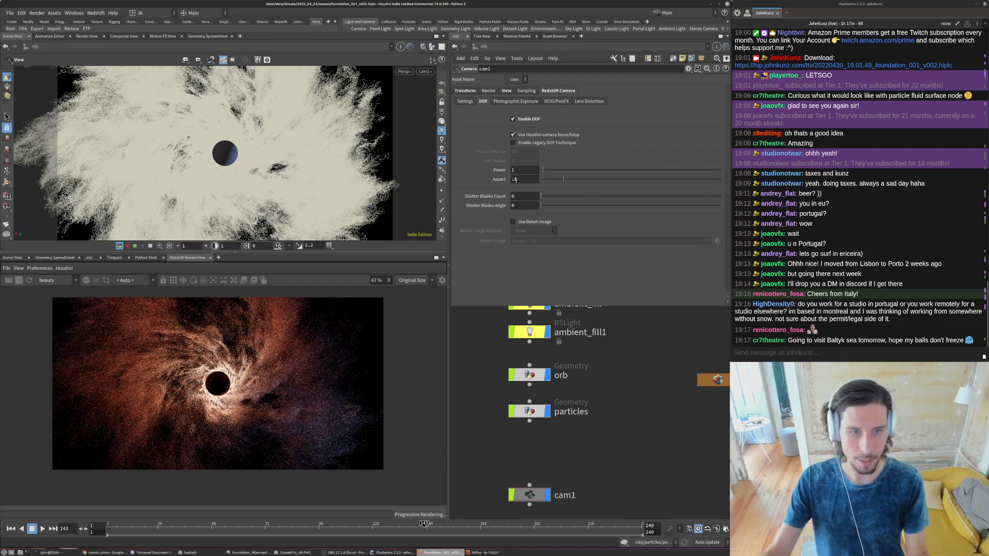
- Compare the bokeh against the reference video and set cam1's Shutter Blades Count to 5
{"action": "left_click", "coordinate": [257, 553]}
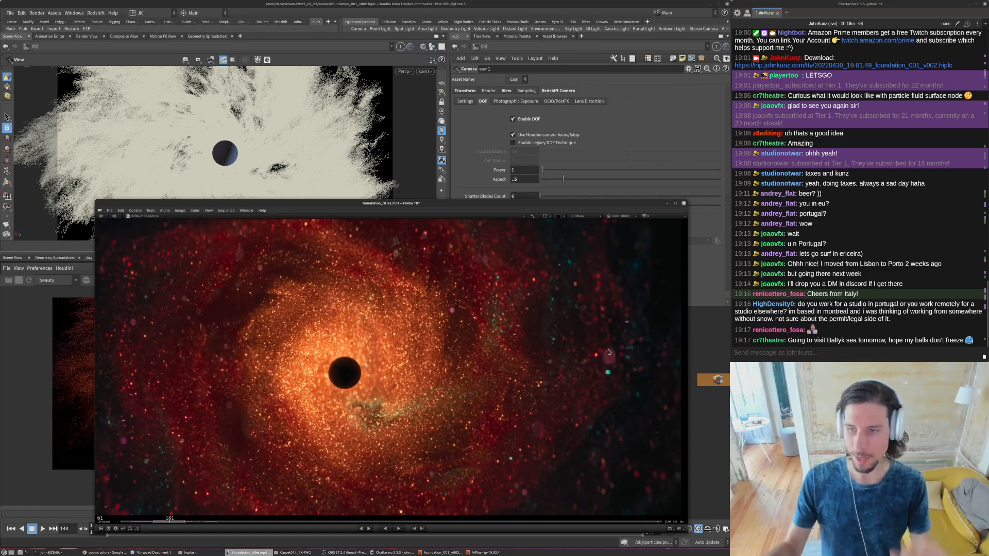
{"action": "left_click", "coordinate": [529, 180]}
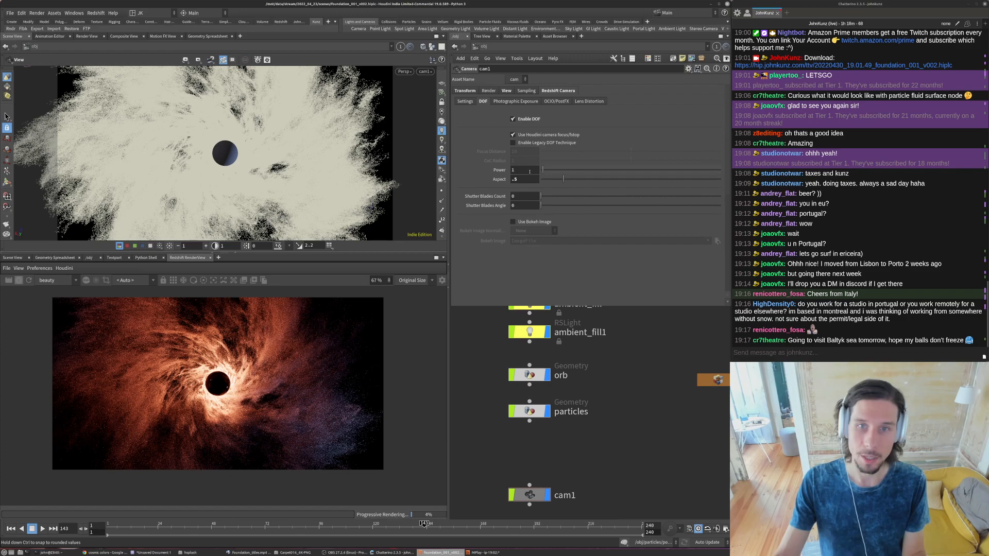
{"action": "left_click", "coordinate": [527, 198]}
{"action": "type", "text": "5"}
{"action": "key", "text": "Return"}
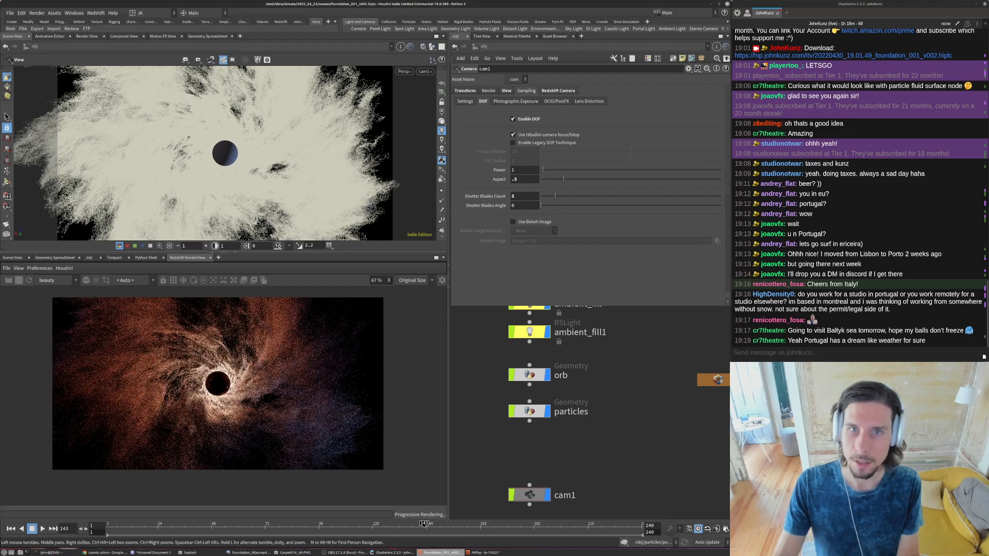
- Set cam1's F-Stop to 0.01 in its sampling settings
{"action": "left_click", "coordinate": [526, 91]}
{"action": "left_click", "coordinate": [529, 120]}
{"action": "type", "text": ".01"}
{"action": "key", "text": "Return"}
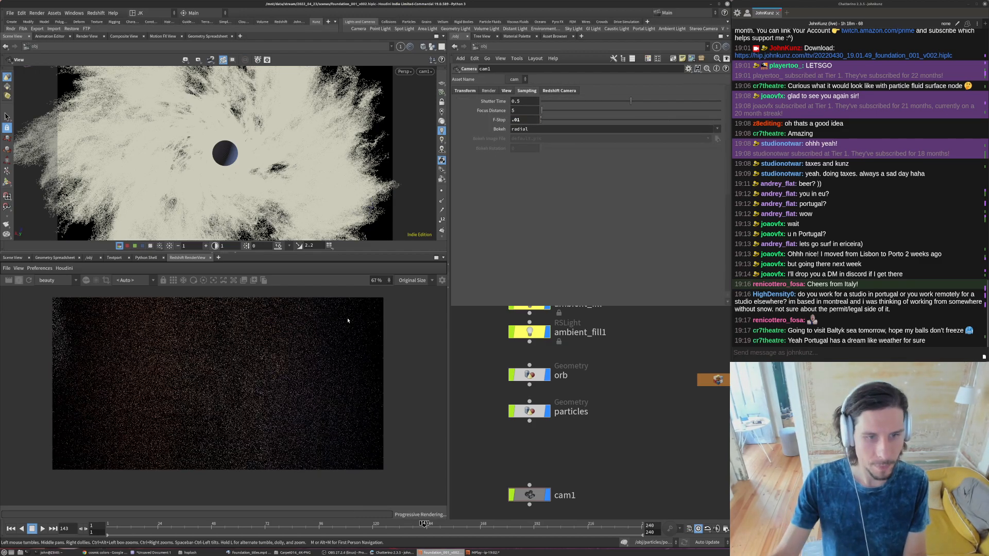
- Try focus distances of 14 and 15 on cam1 and compare the blur in the render
{"action": "left_click", "coordinate": [531, 111]}
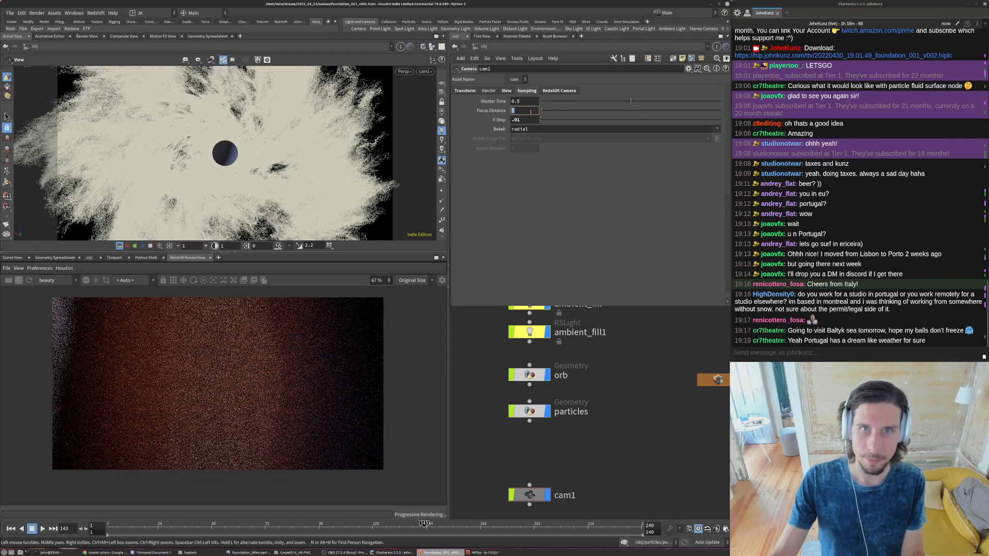
{"action": "type", "text": "14"}
{"action": "key", "text": "Return"}
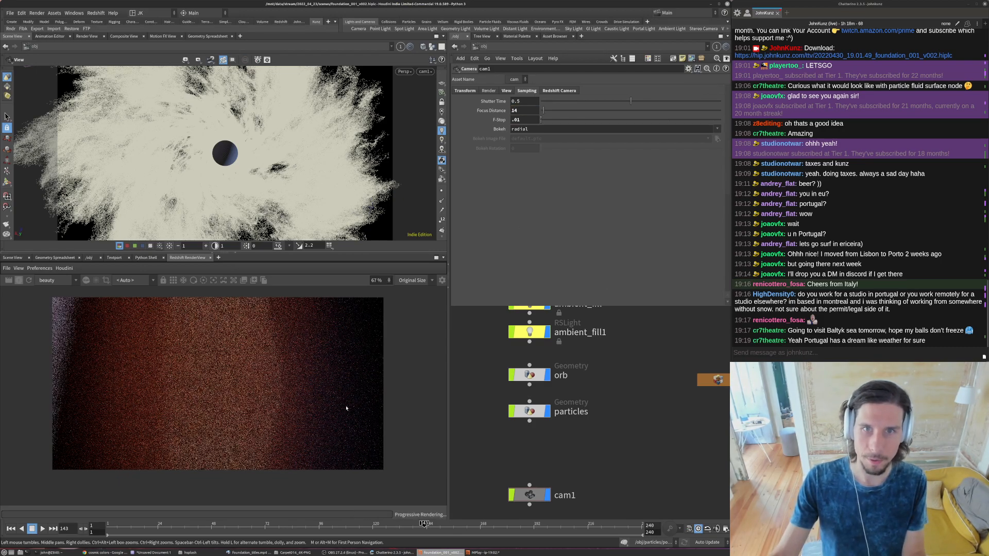
{"action": "double_click", "coordinate": [524, 111]}
{"action": "type", "text": "15"}
{"action": "key", "text": "Return"}
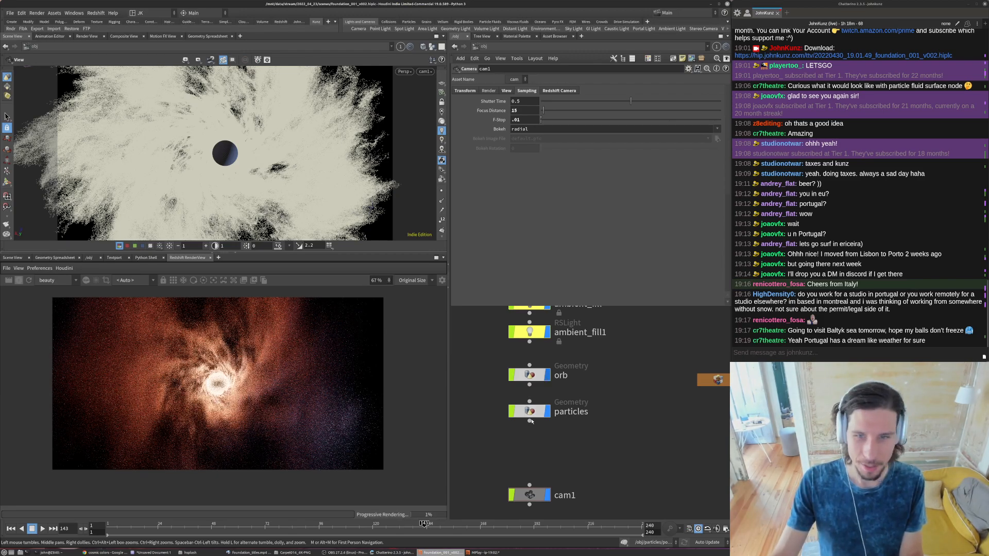
- Review the light settings of orb_light in the object network
{"action": "scroll", "coordinate": [535, 417], "scroll_direction": "down", "scroll_amount": 3}
{"action": "scroll", "coordinate": [540, 352], "scroll_direction": "up", "scroll_amount": 2}
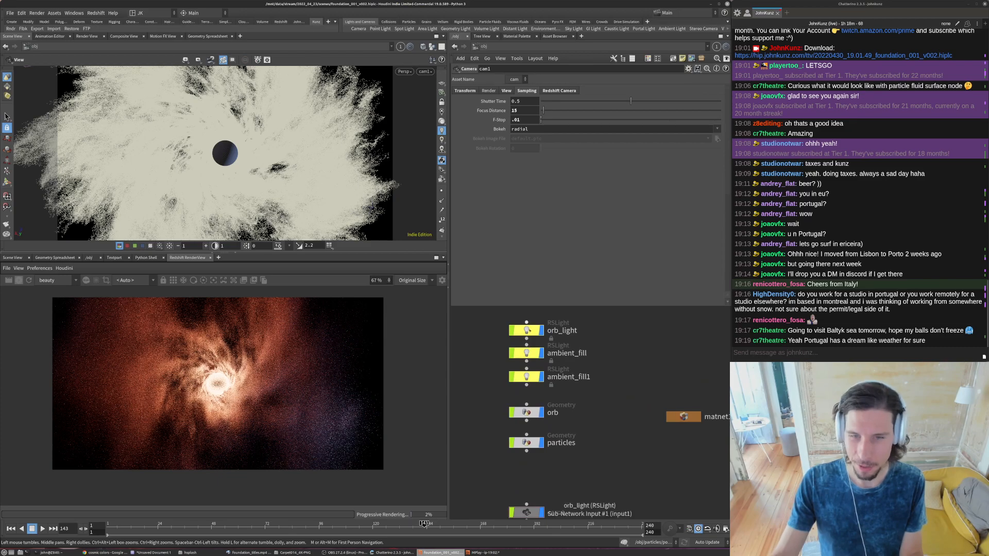
{"action": "left_click", "coordinate": [529, 334]}
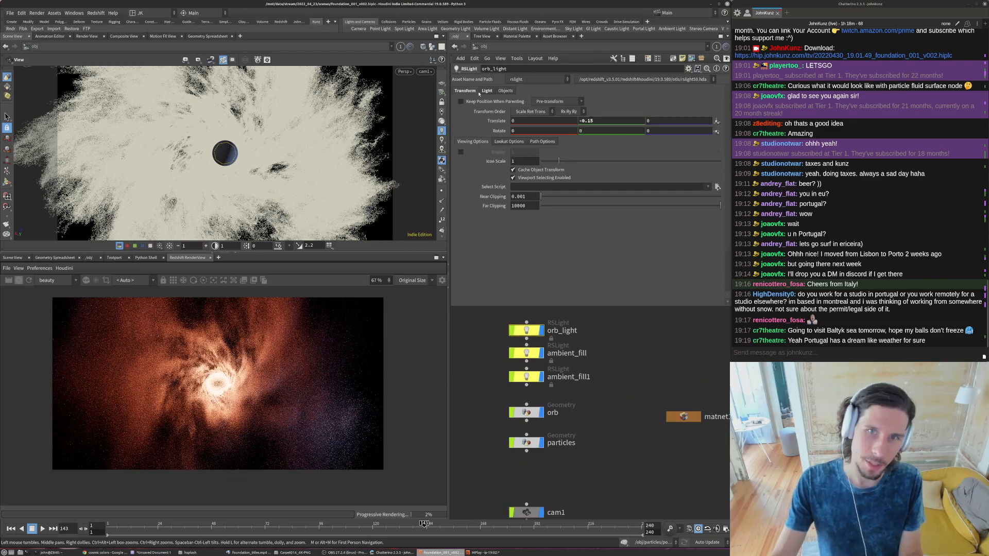
{"action": "left_click", "coordinate": [486, 91]}
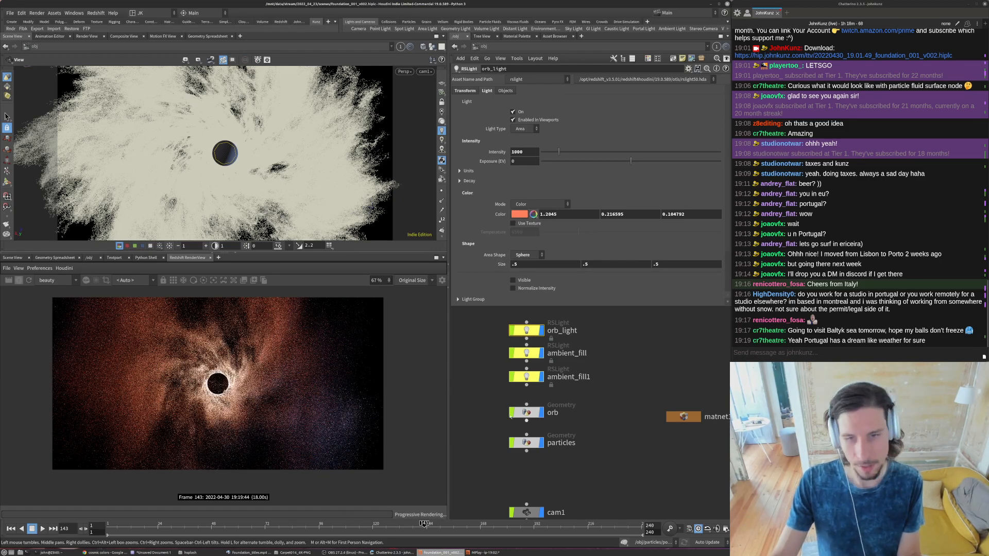
{"action": "middle_click_drag", "start_coordinate": [577, 408], "coordinate": [584, 390]}
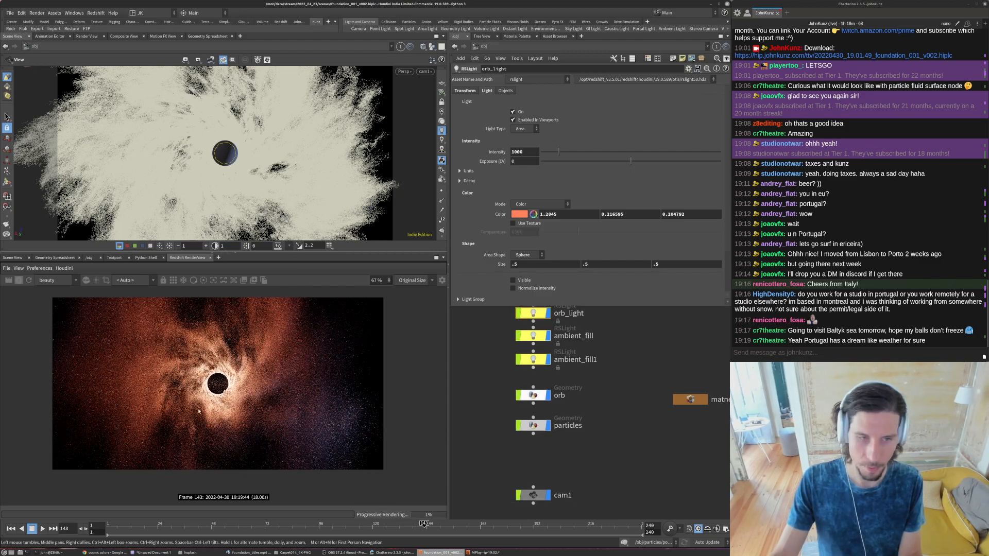
- Set cam1's F-Stop to 0.075
{"action": "left_click", "coordinate": [532, 495]}
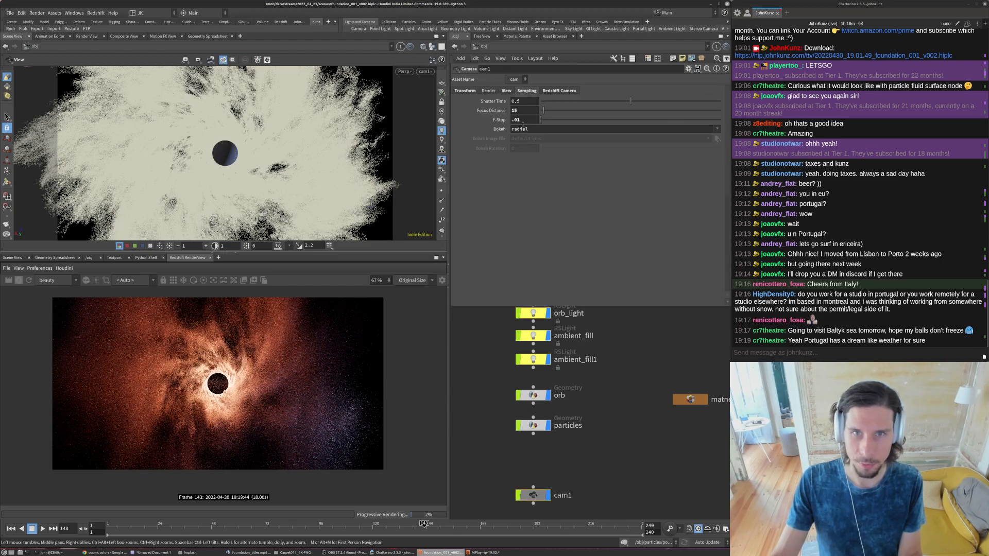
{"action": "left_click", "coordinate": [526, 120]}
{"action": "key", "text": "BackSpace"}
{"action": "type", "text": "75"}
{"action": "key", "text": "Return"}
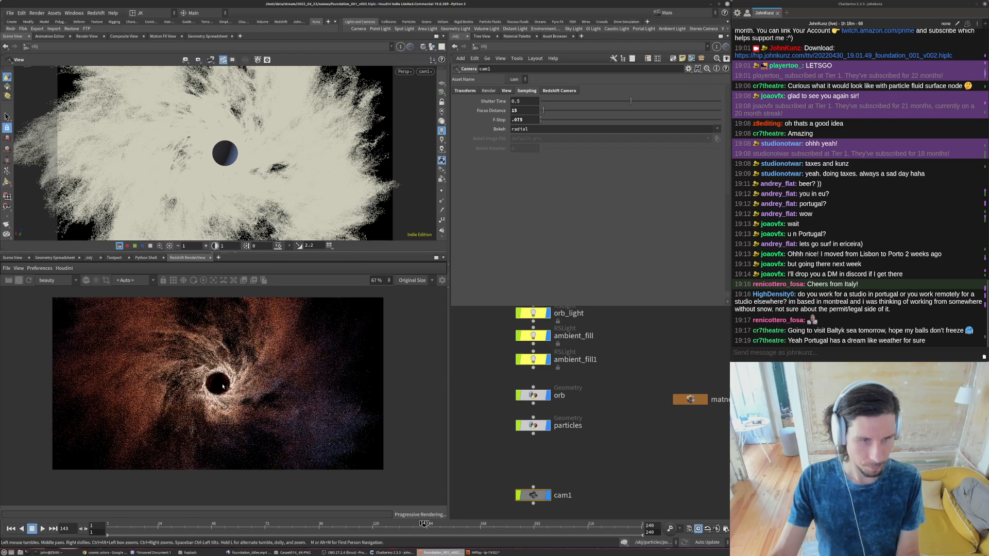
- Set cam1's Focus Distance to 13.75 and check the focus around the orb in the render
{"action": "scroll", "coordinate": [210, 388], "scroll_direction": "up", "scroll_amount": 4}
{"action": "left_click", "coordinate": [519, 111]}
{"action": "key", "text": "BackSpace"}
{"action": "type", "text": "3.75"}
{"action": "key", "text": "Return"}
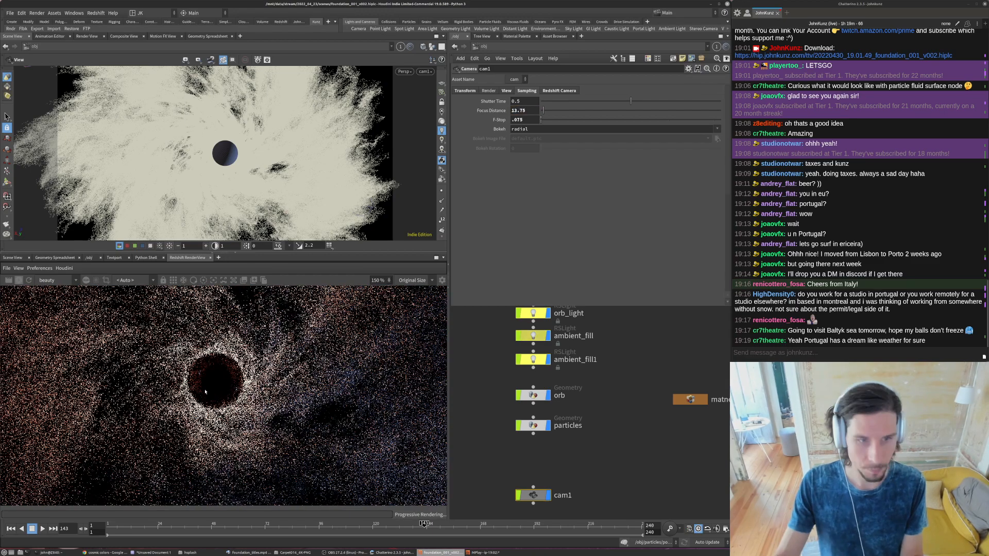
{"action": "scroll", "coordinate": [210, 391], "scroll_direction": "down", "scroll_amount": 3}
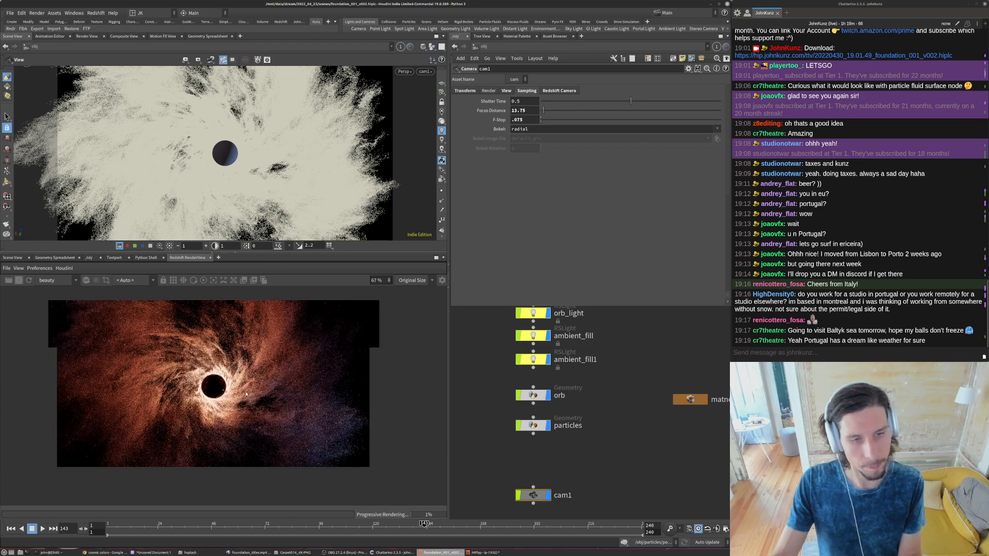
{"action": "scroll", "coordinate": [206, 365], "scroll_direction": "up", "scroll_amount": 1}
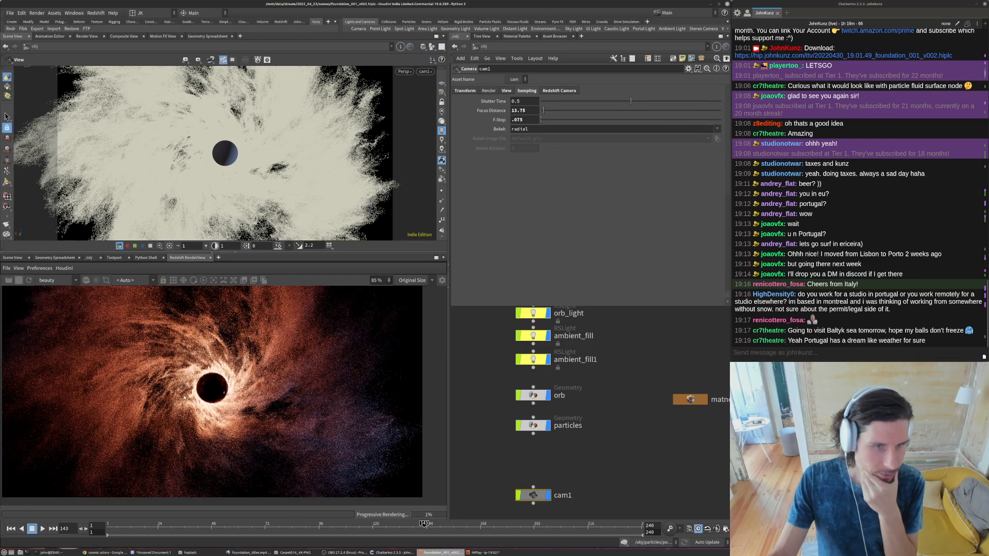
{"action": "scroll", "coordinate": [226, 358], "scroll_direction": "down", "scroll_amount": 3}
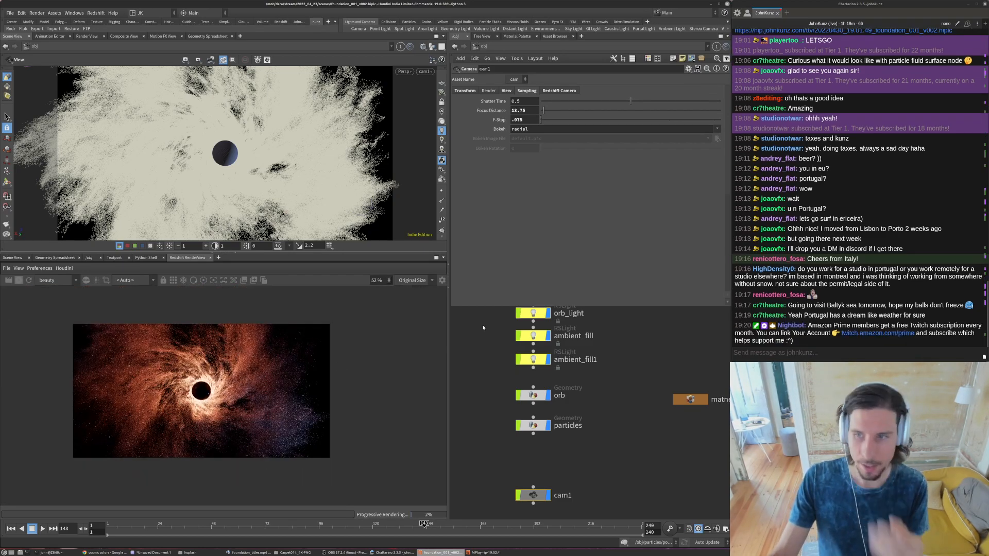
- Stop the Redshift render and examine the particle detail and blur around the orb up close
{"action": "left_click", "coordinate": [21, 282]}
{"action": "scroll", "coordinate": [201, 403], "scroll_direction": "up", "scroll_amount": 2}
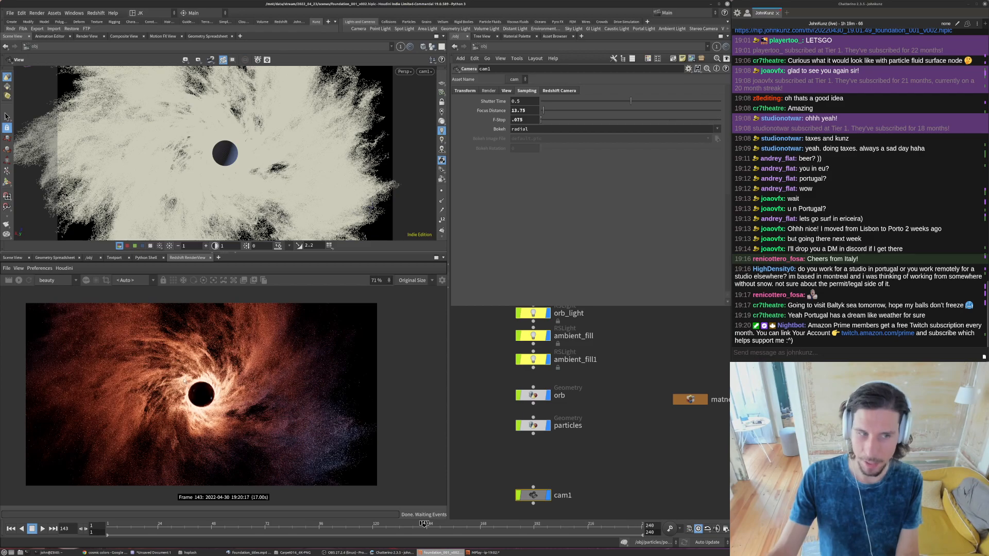
{"action": "scroll", "coordinate": [137, 382], "scroll_direction": "up", "scroll_amount": 5}
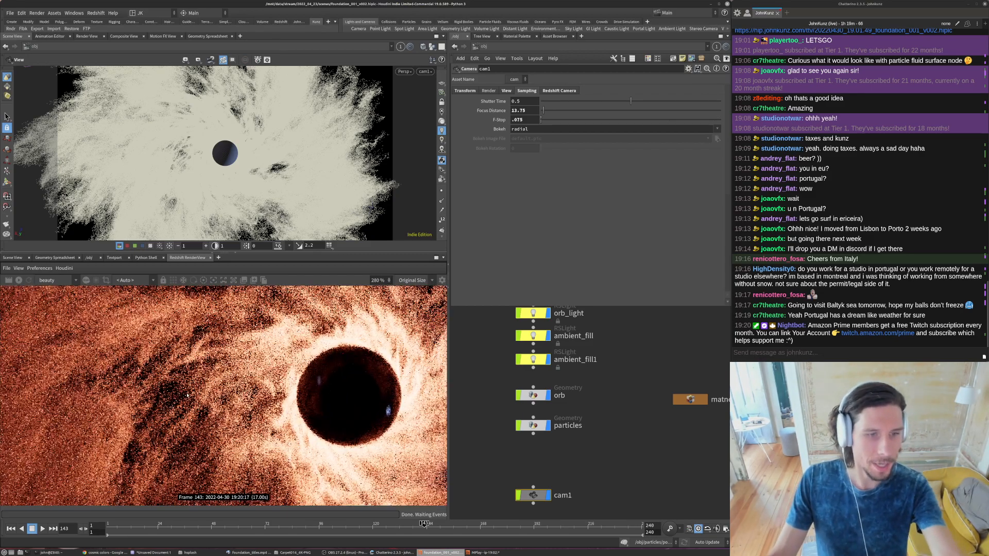
{"action": "scroll", "coordinate": [191, 434], "scroll_direction": "down", "scroll_amount": 3}
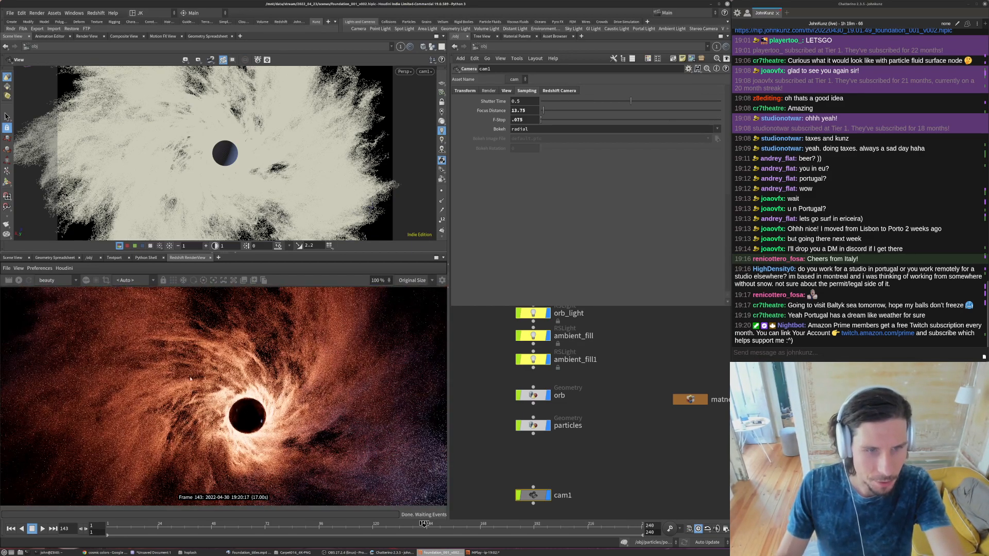
{"action": "scroll", "coordinate": [273, 426], "scroll_direction": "down", "scroll_amount": 1}
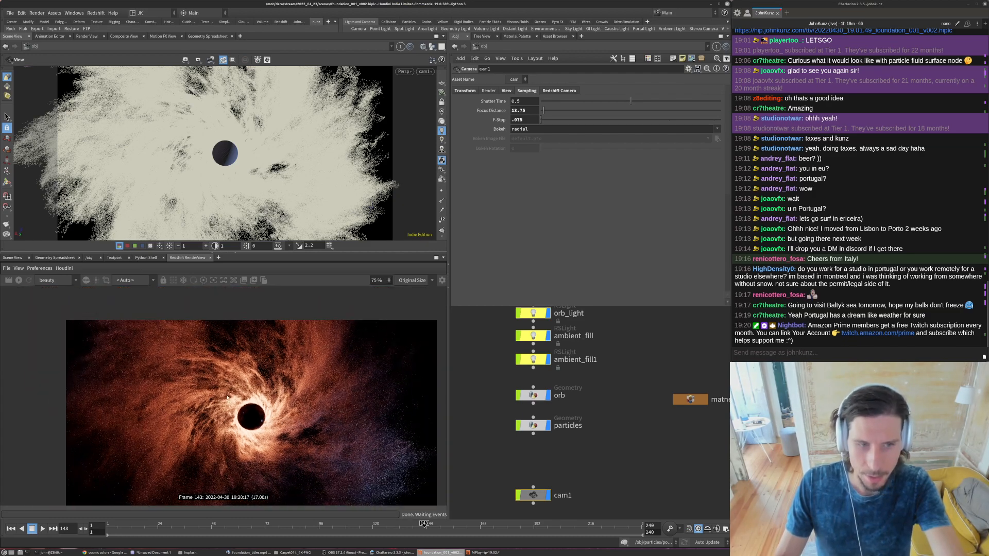
{"action": "scroll", "coordinate": [219, 404], "scroll_direction": "up", "scroll_amount": 1}
{"action": "scroll", "coordinate": [216, 422], "scroll_direction": "down", "scroll_amount": 1}
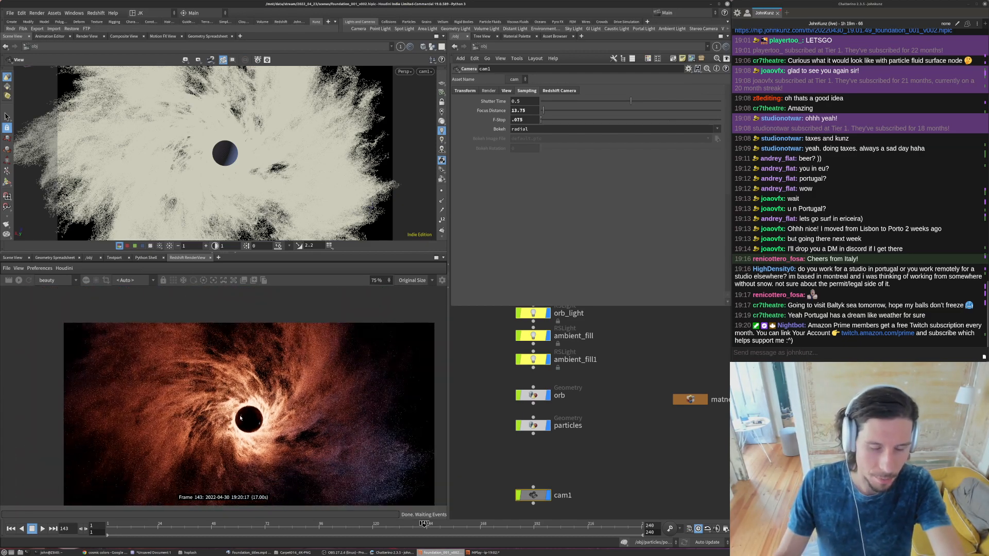
{"action": "scroll", "coordinate": [238, 417], "scroll_direction": "up", "scroll_amount": 5}
{"action": "scroll", "coordinate": [245, 418], "scroll_direction": "down", "scroll_amount": 7}
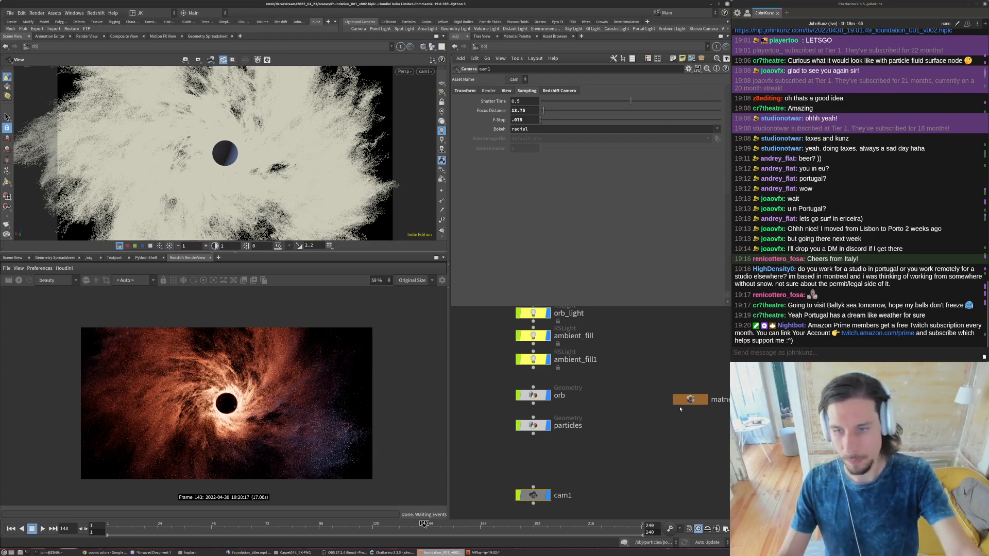
- Check the materials inside matnet1 and switch to the out network with the Redshift render nodes
{"action": "double_click", "coordinate": [688, 400]}
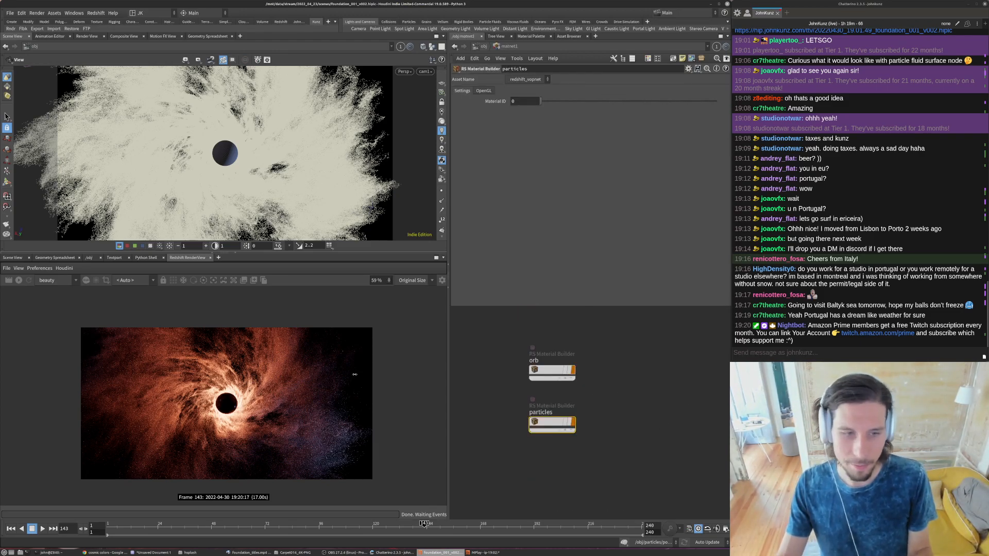
{"action": "left_click", "coordinate": [483, 46]}
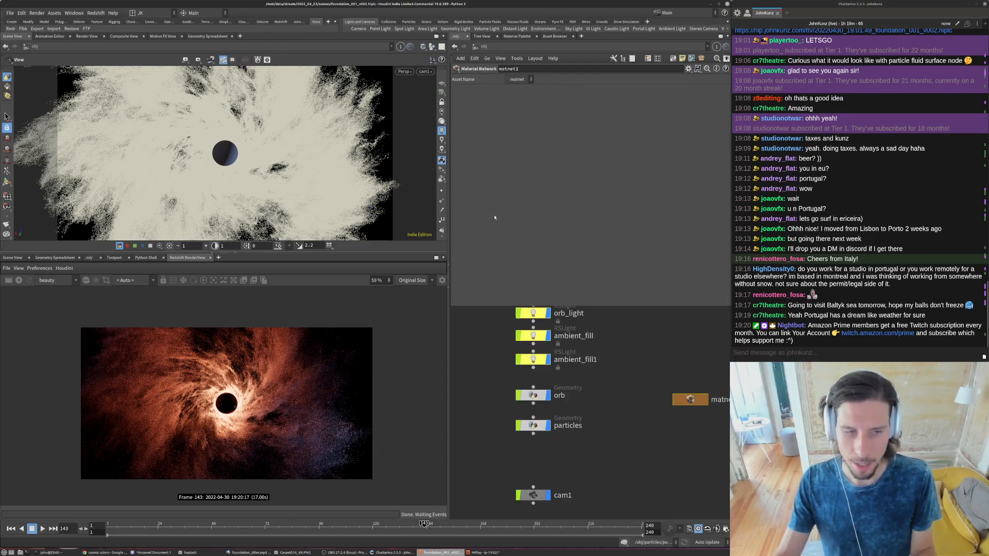
{"action": "left_click", "coordinate": [484, 47]}
{"action": "left_click", "coordinate": [495, 93]}
{"action": "middle_click_drag", "start_coordinate": [597, 318], "coordinate": [541, 392]}
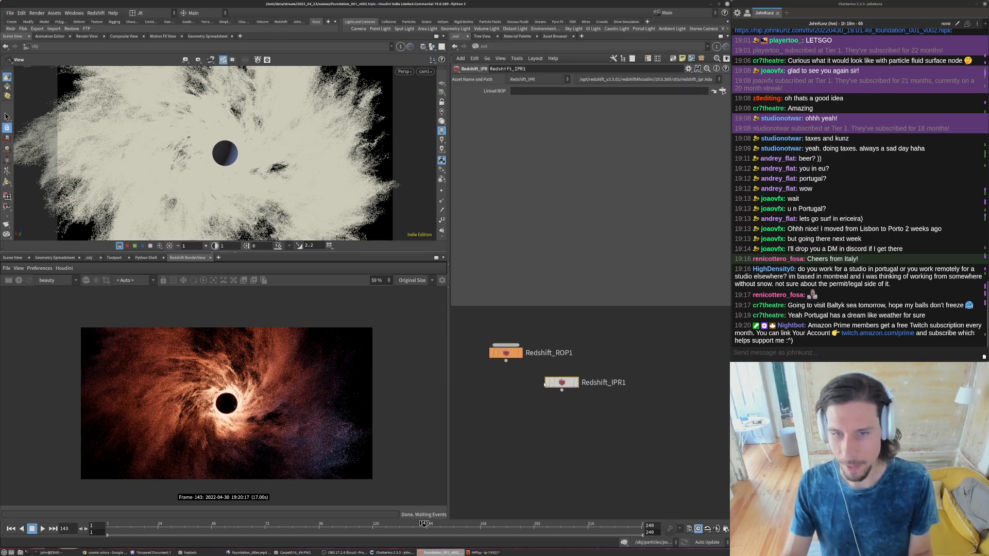
- Disable Global Illumination in Redshift_ROP1's advanced Redshift settings and restart the render
{"action": "left_click", "coordinate": [506, 353]}
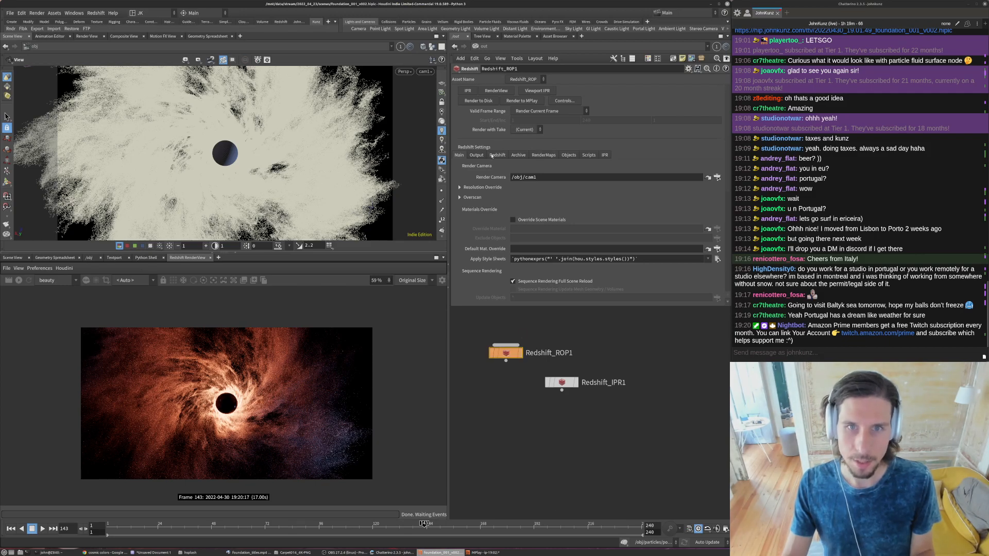
{"action": "left_click", "coordinate": [492, 155]}
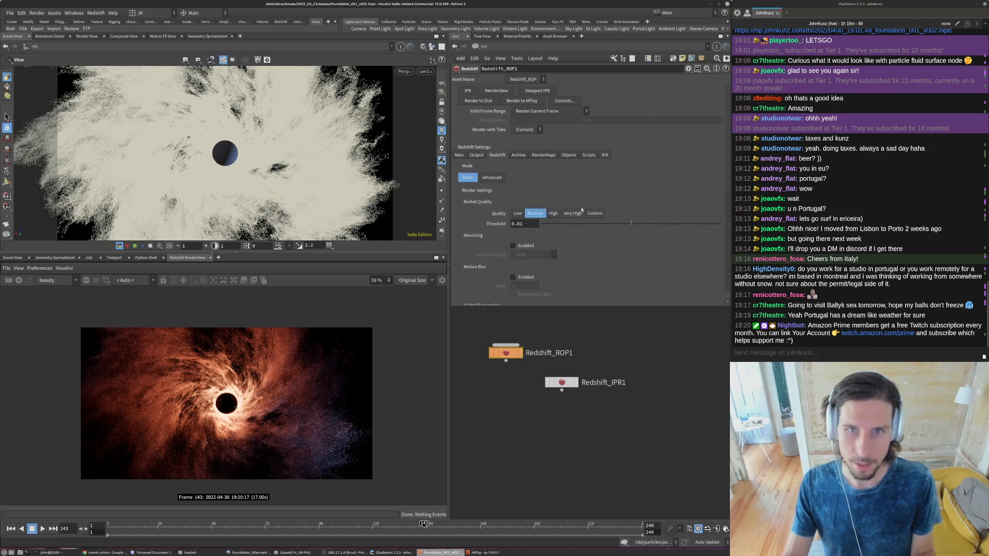
{"action": "left_click", "coordinate": [491, 177]}
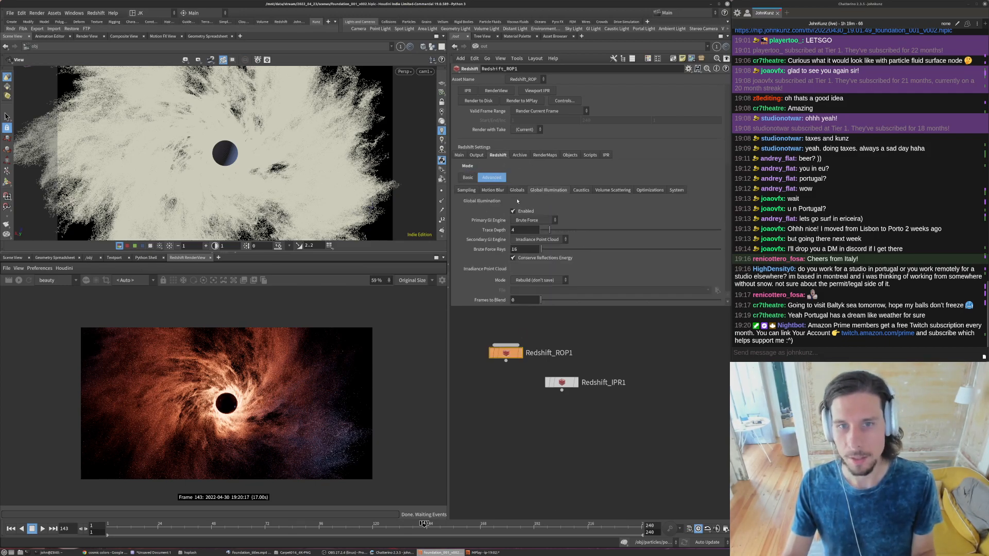
{"action": "left_click", "coordinate": [517, 211]}
{"action": "left_click", "coordinate": [19, 280]}
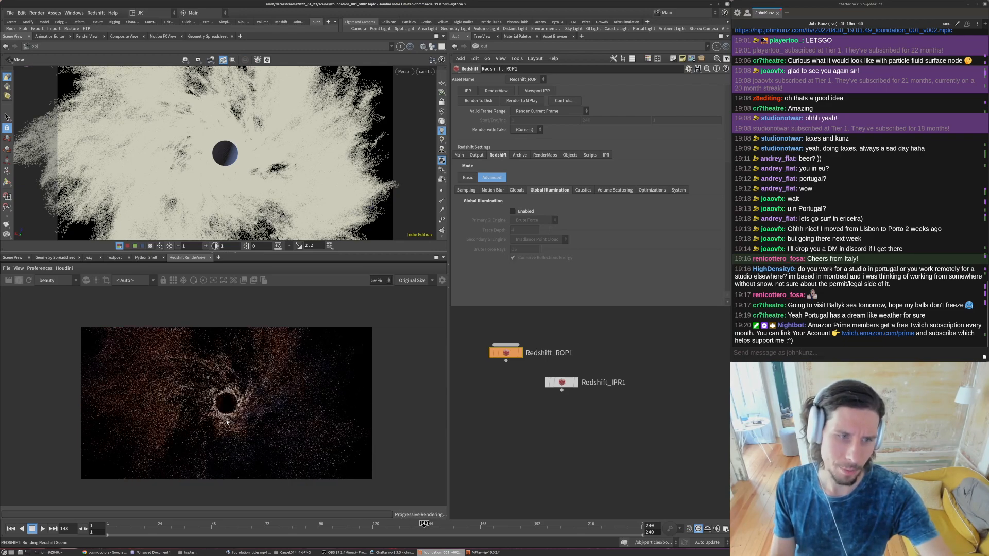
{"action": "scroll", "coordinate": [197, 410], "scroll_direction": "up", "scroll_amount": 1}
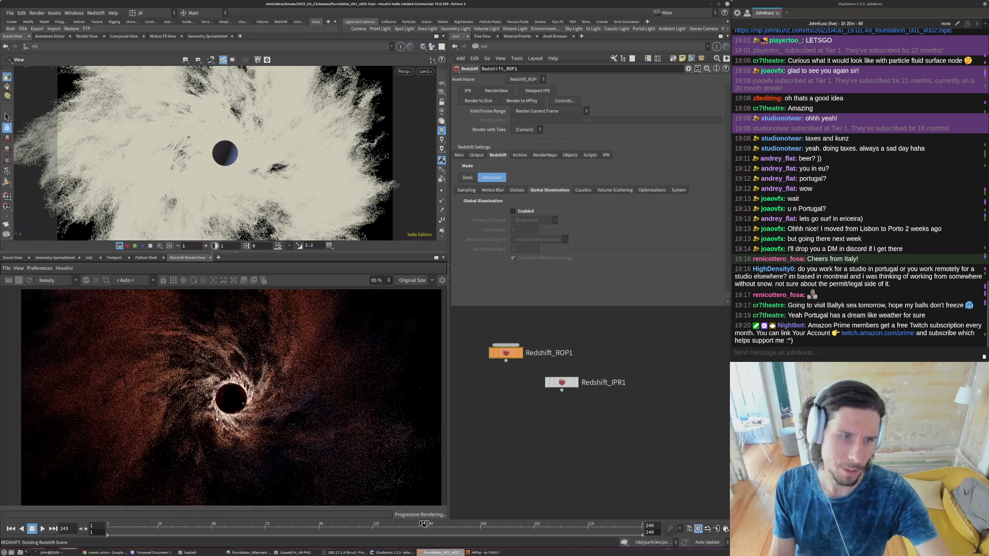
- Set the ambient_fill light's Translate X to 3 at object level and turn off its Visible option
{"action": "scroll", "coordinate": [198, 409], "scroll_direction": "down", "scroll_amount": 1}
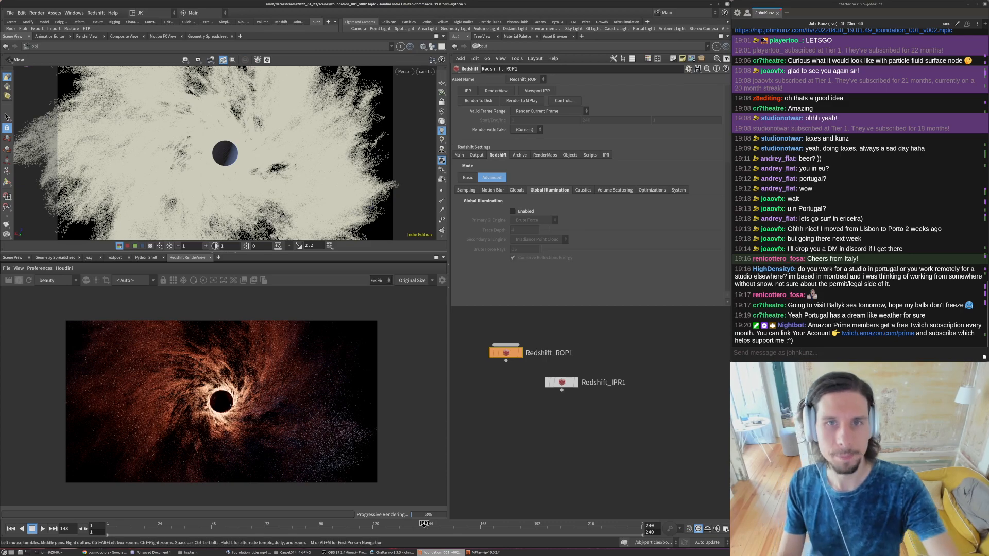
{"action": "left_click", "coordinate": [476, 47]}
{"action": "left_click", "coordinate": [494, 80]}
{"action": "left_click", "coordinate": [534, 336]}
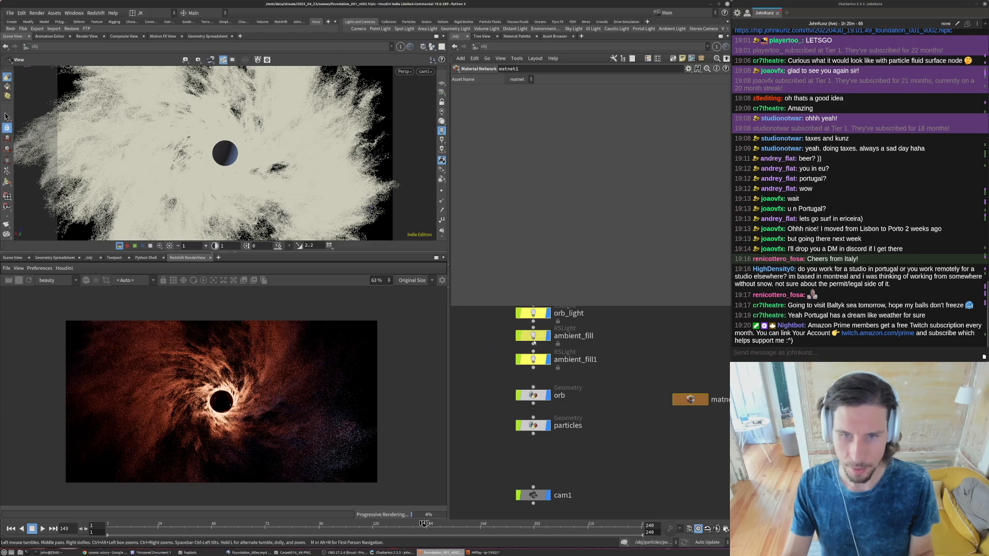
{"action": "double_click", "coordinate": [517, 121]}
{"action": "type", "text": "3"}
{"action": "key", "text": "Return"}
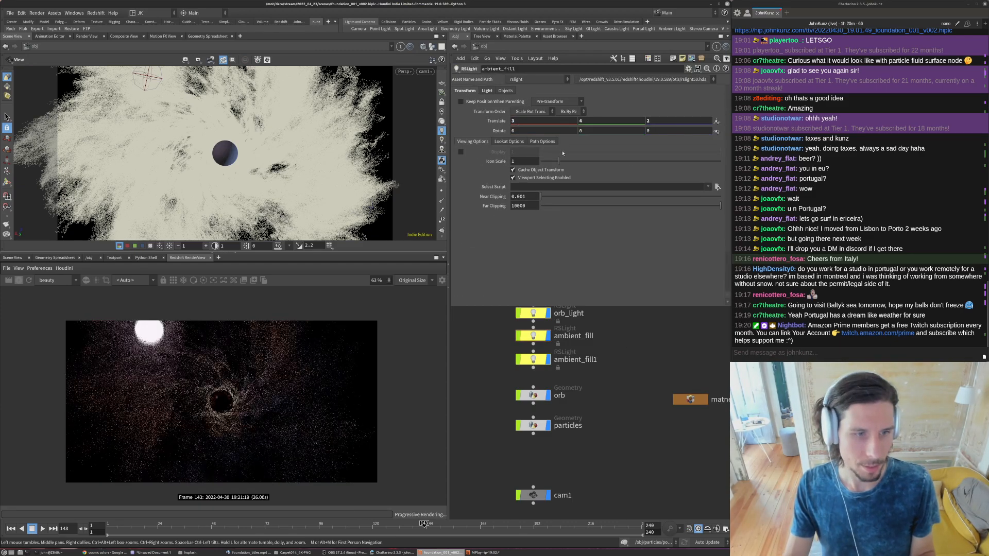
{"action": "left_click", "coordinate": [486, 90]}
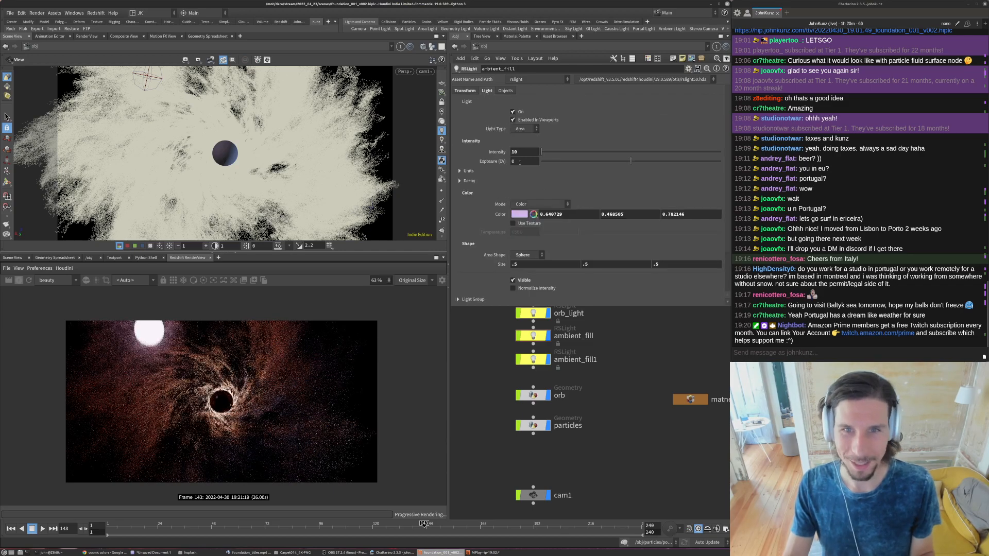
{"action": "left_click", "coordinate": [513, 279]}
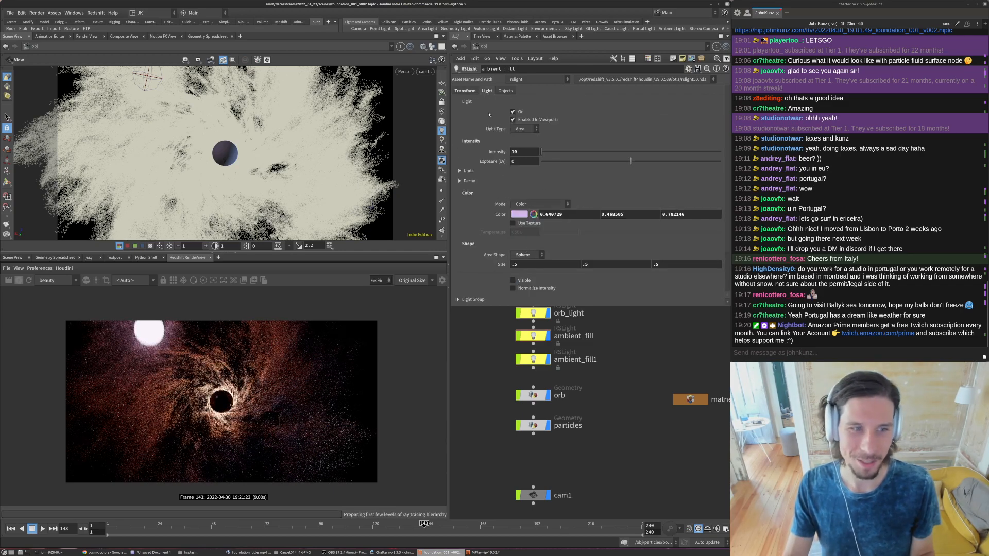
- Move the ambient_fill light to Translate X 7 and raise its Intensity to 35
{"action": "left_click", "coordinate": [469, 92]}
{"action": "left_click", "coordinate": [524, 121]}
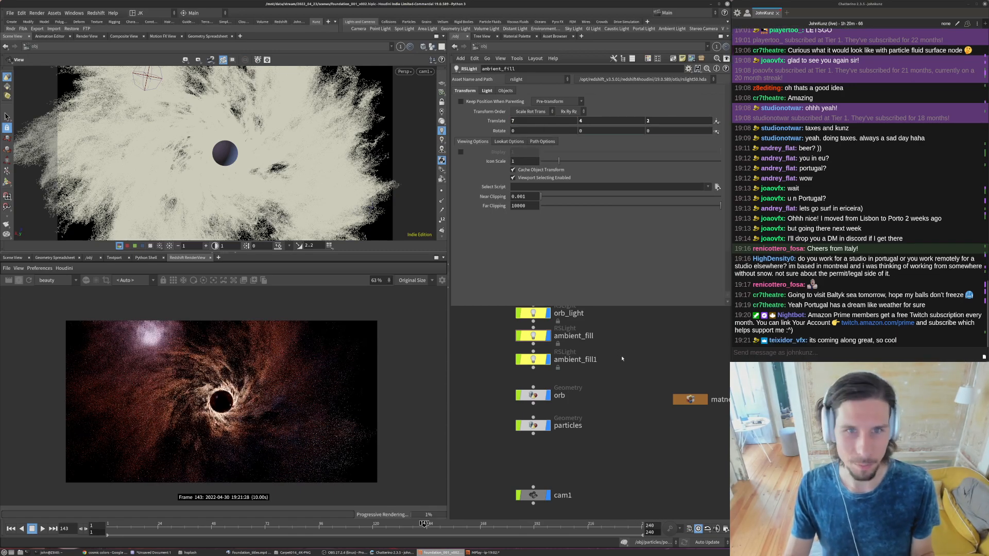
{"action": "type", "text": "7"}
{"action": "key", "text": "Return"}
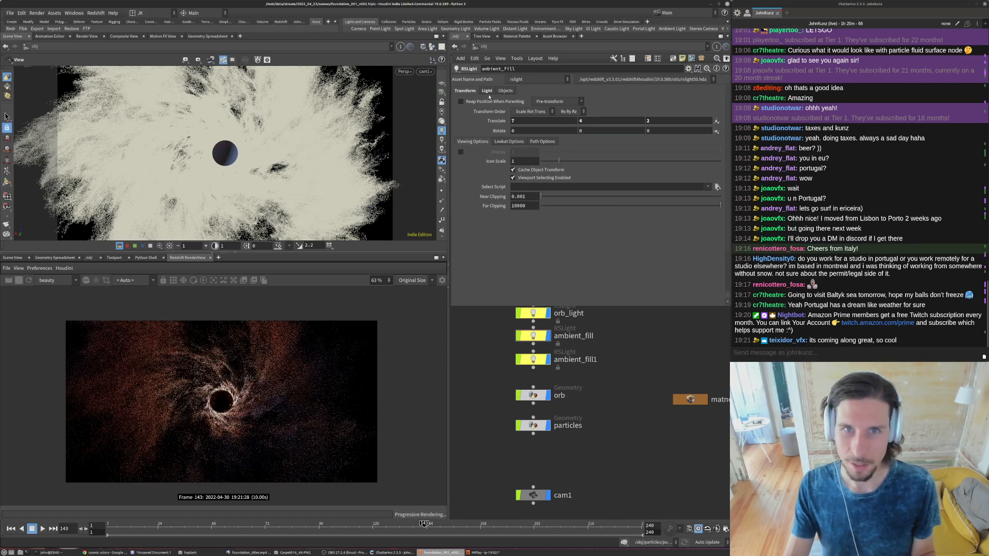
{"action": "left_click", "coordinate": [487, 91]}
{"action": "type", "text": "35"}
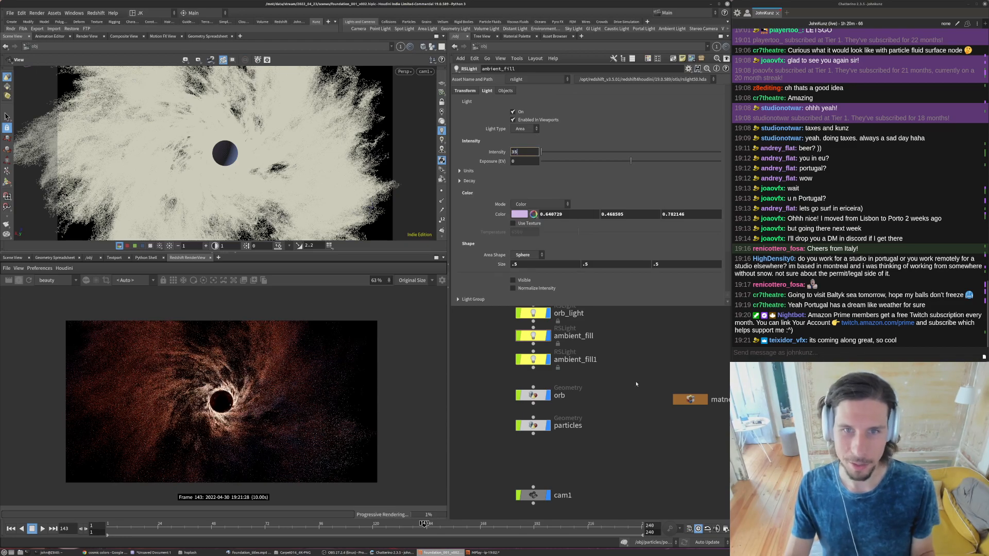
{"action": "key", "text": "Return"}
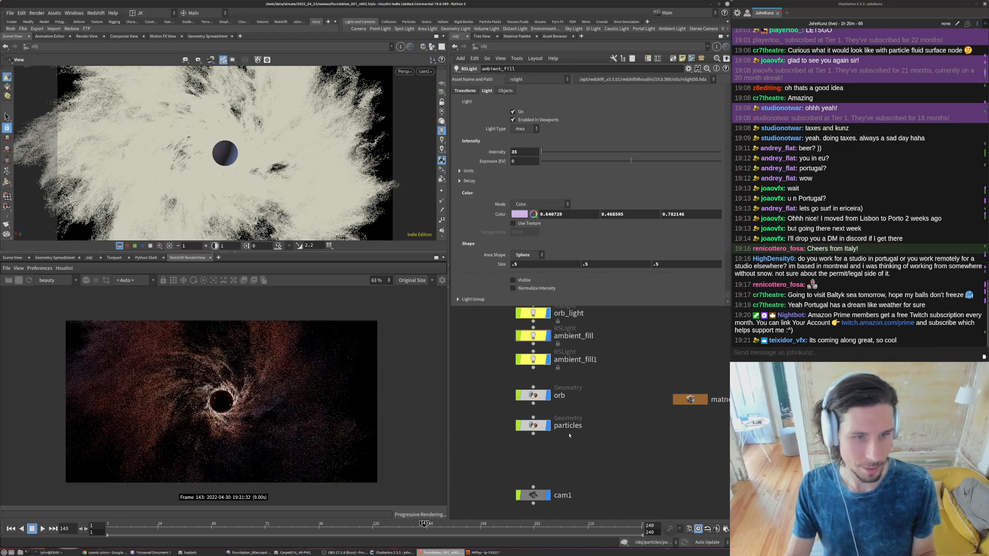
- Review the ambient_fill1 light's settings and examine the updated lighting in the render
{"action": "left_click", "coordinate": [537, 361]}
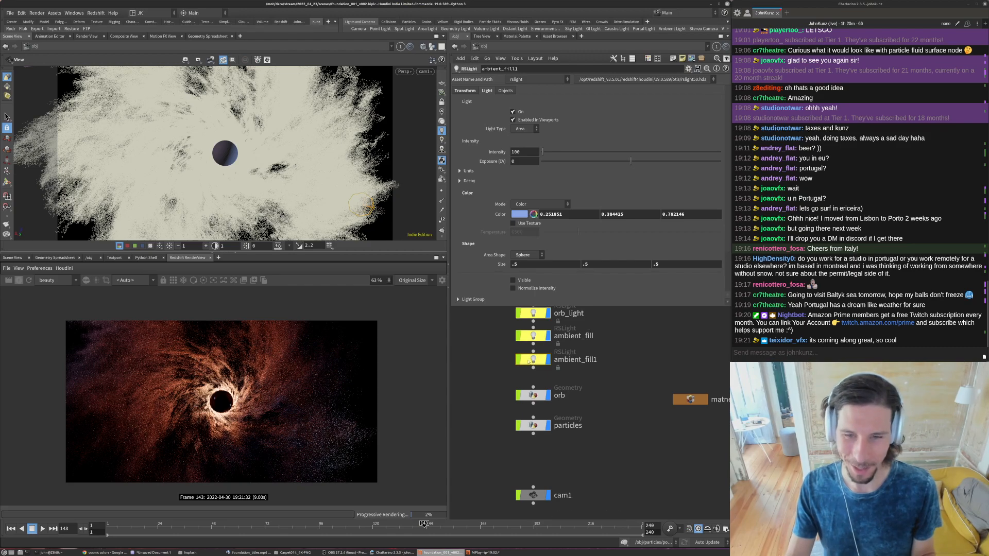
{"action": "middle_click_drag", "start_coordinate": [501, 377], "coordinate": [487, 405]}
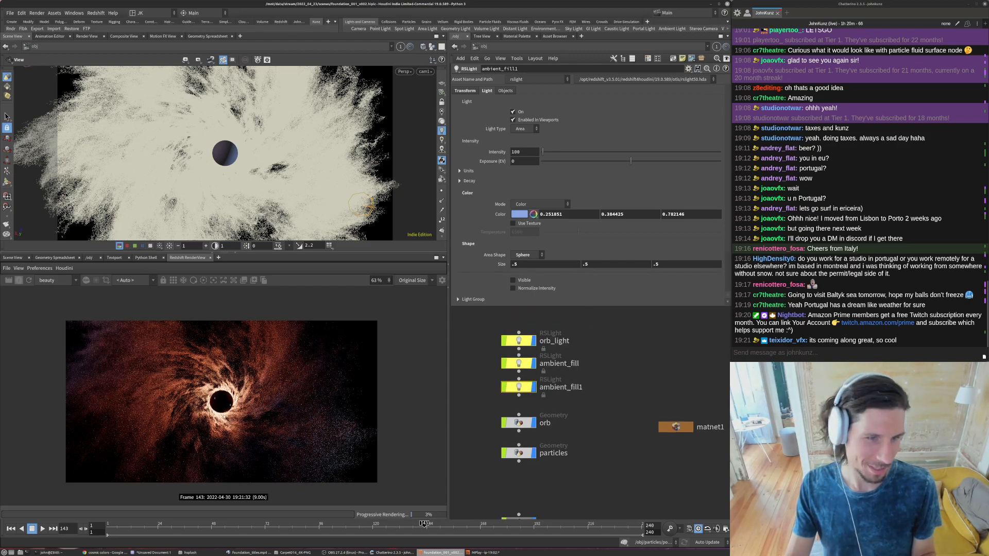
{"action": "scroll", "coordinate": [215, 401], "scroll_direction": "up", "scroll_amount": 7}
{"action": "scroll", "coordinate": [205, 383], "scroll_direction": "down", "scroll_amount": 5}
{"action": "scroll", "coordinate": [291, 365], "scroll_direction": "down", "scroll_amount": 1}
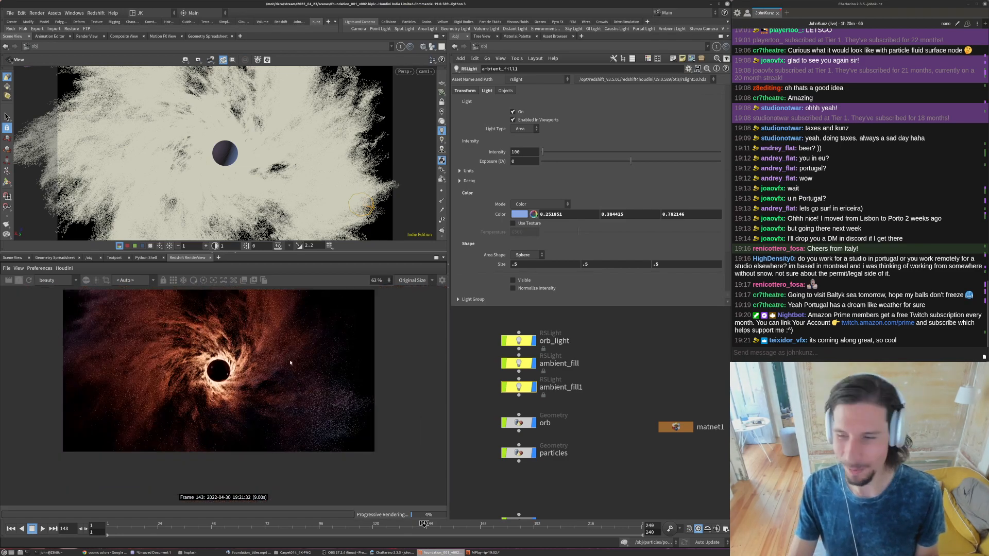
- Try orb_light at Translate Y 0.15, inspect the orb in the render, and restore the value to -0.15
{"action": "left_click", "coordinate": [518, 340]}
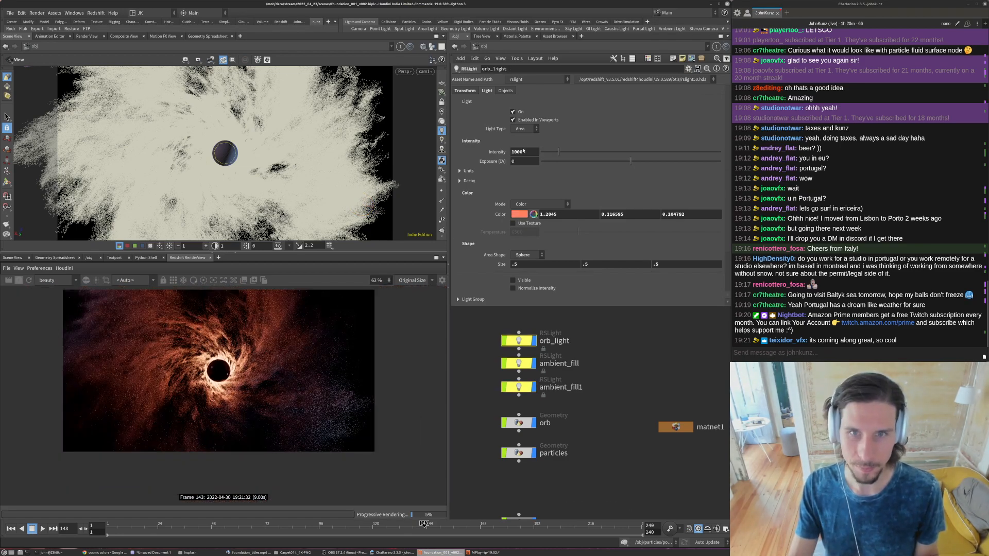
{"action": "left_click", "coordinate": [465, 91]}
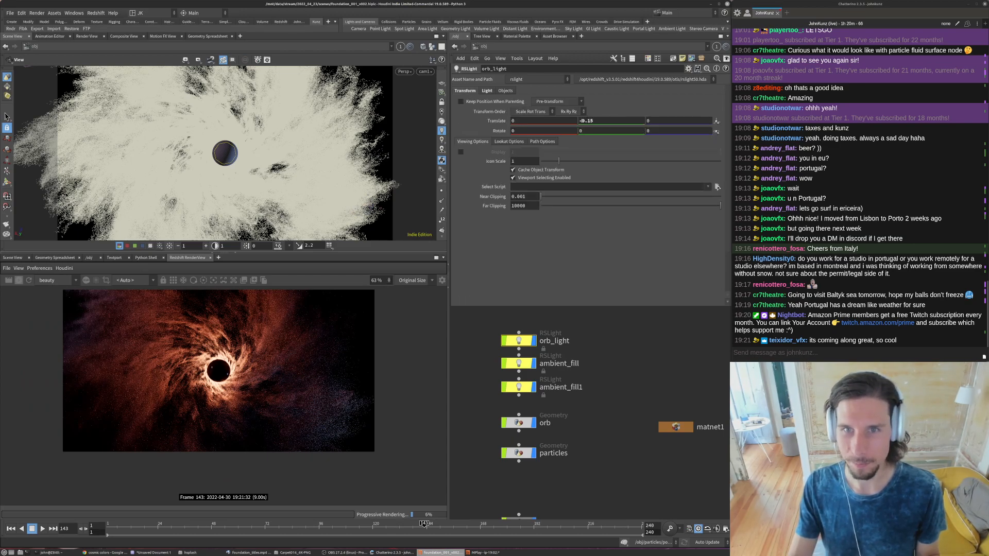
{"action": "key", "text": "Return"}
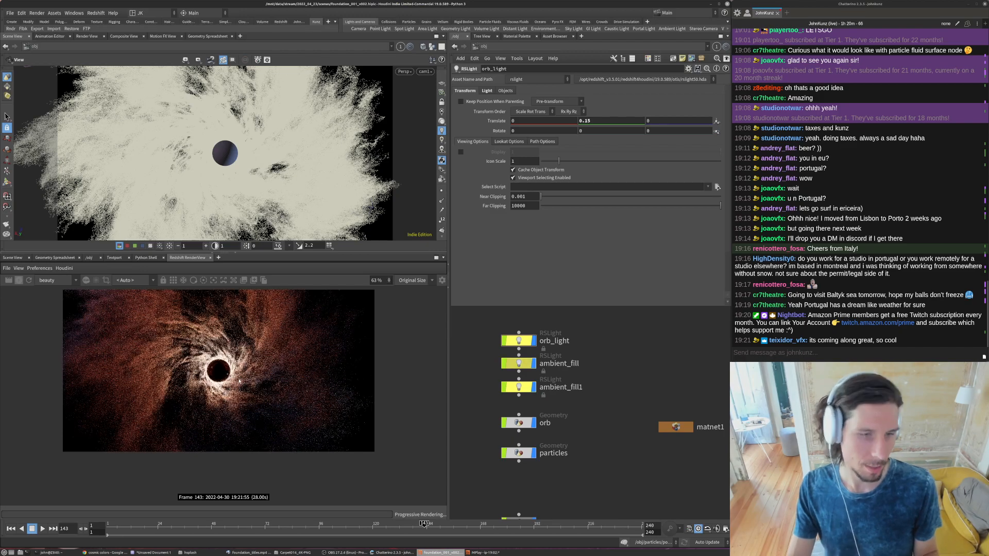
{"action": "scroll", "coordinate": [221, 377], "scroll_direction": "up", "scroll_amount": 5}
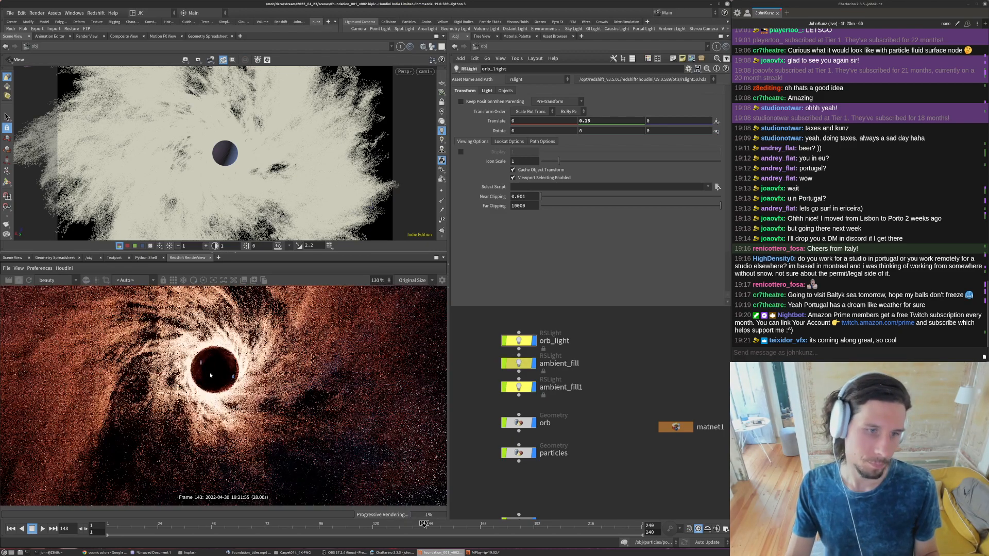
{"action": "scroll", "coordinate": [210, 378], "scroll_direction": "down", "scroll_amount": 3}
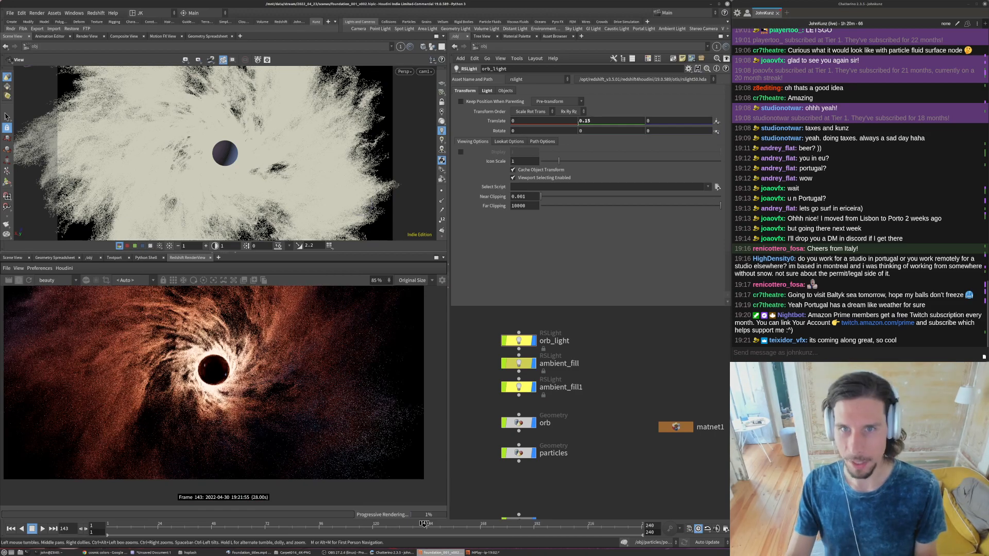
{"action": "type", "text": "-"}
{"action": "key", "text": "Return"}
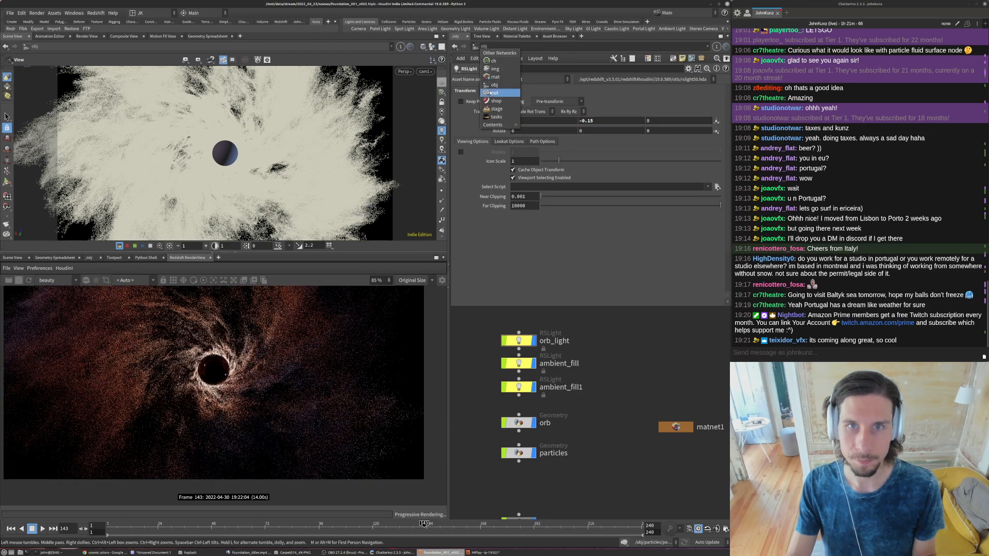
- Enable Global Illumination on Redshift_ROP1 with Brute Force as the secondary GI engine and check the whole render
{"action": "left_click", "coordinate": [483, 46]}
{"action": "left_click", "coordinate": [487, 95]}
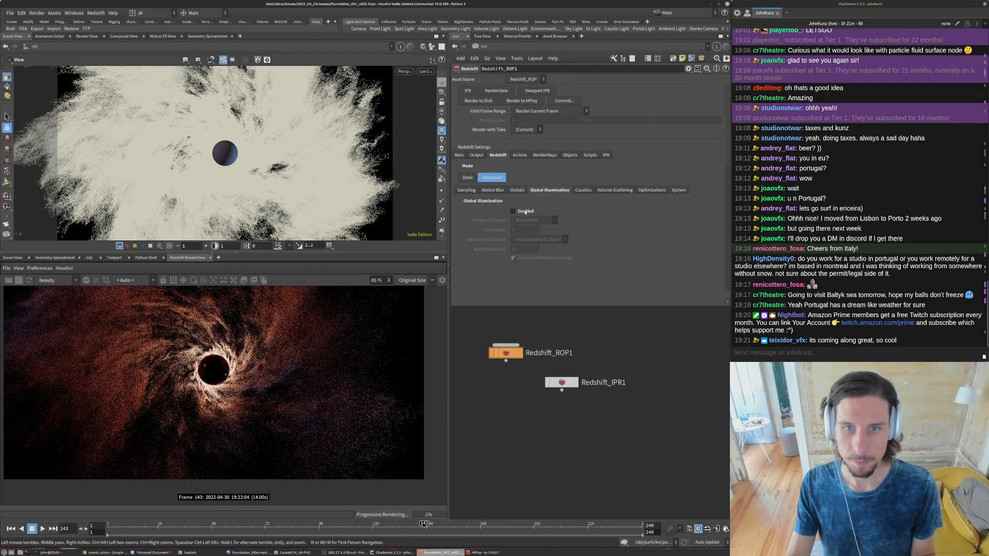
{"action": "left_click", "coordinate": [515, 211]}
{"action": "left_click", "coordinate": [526, 241]}
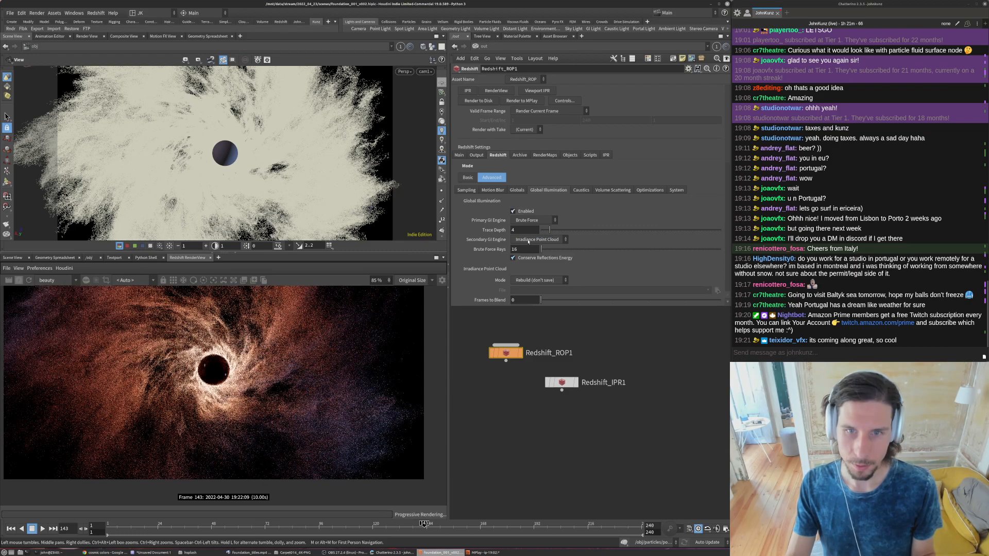
{"action": "left_click", "coordinate": [528, 241]}
{"action": "key", "text": "Return"}
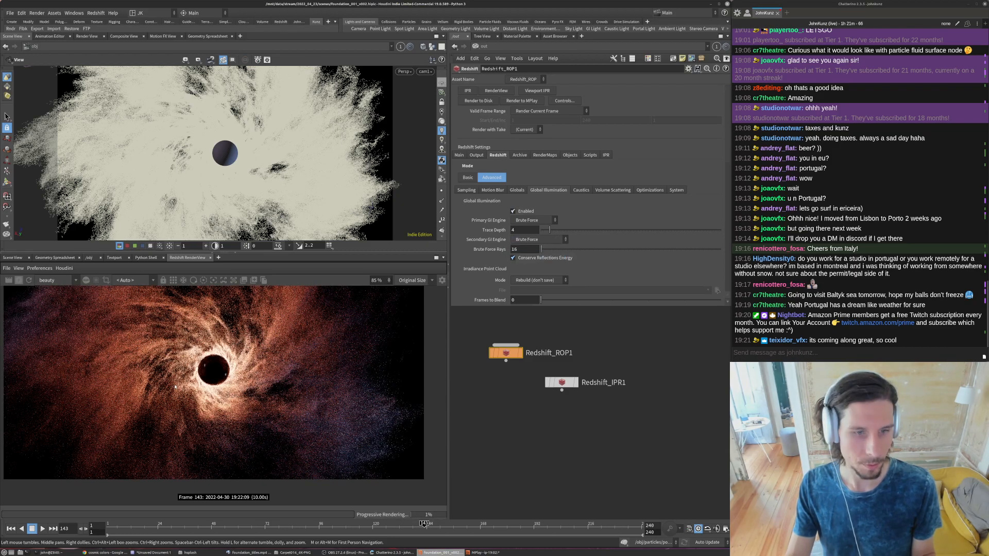
{"action": "scroll", "coordinate": [162, 394], "scroll_direction": "down", "scroll_amount": 2}
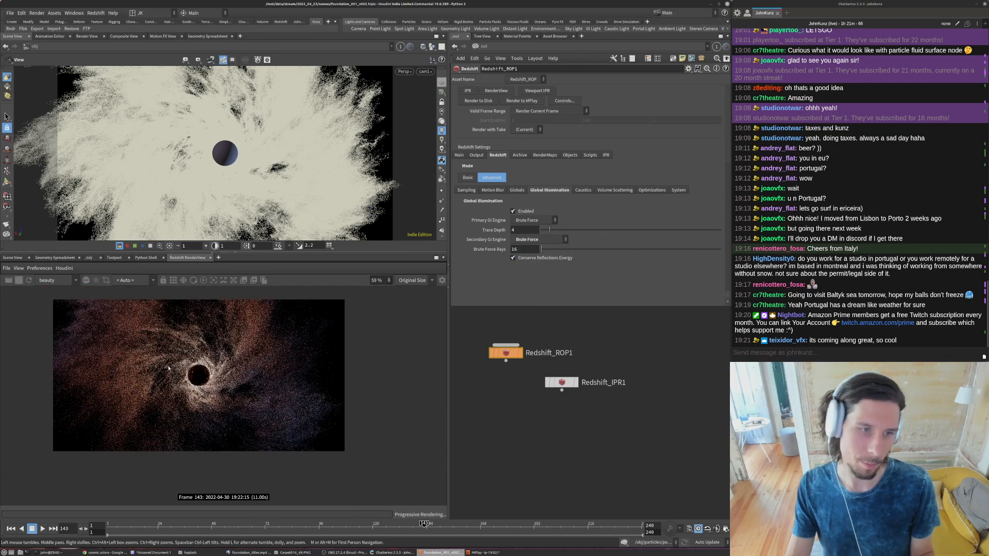
{"action": "scroll", "coordinate": [232, 387], "scroll_direction": "down", "scroll_amount": 2}
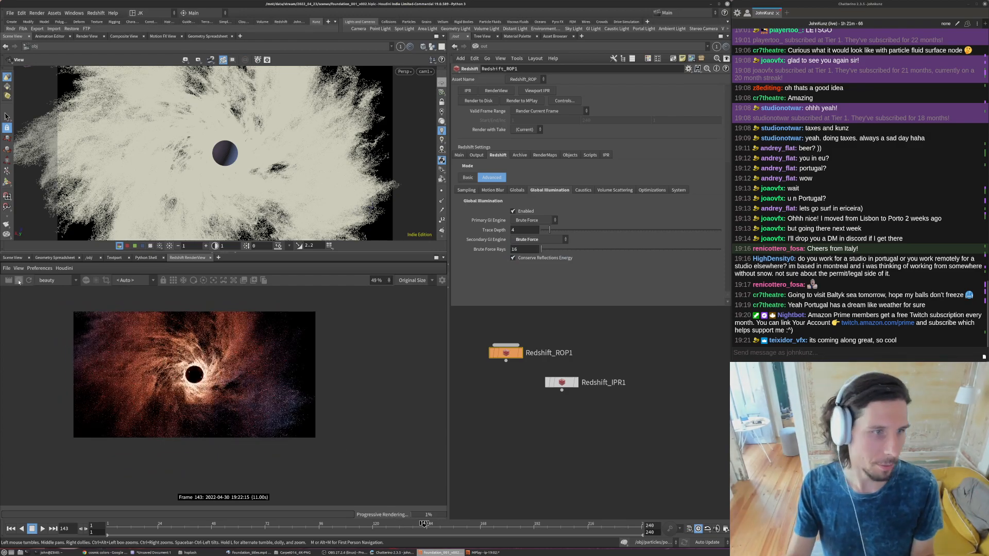
- Inside the particles object, add an Attribute Wrangle after timeshift1, connect it and make it the displayed node
{"action": "left_click", "coordinate": [484, 46]}
{"action": "left_click", "coordinate": [497, 82]}
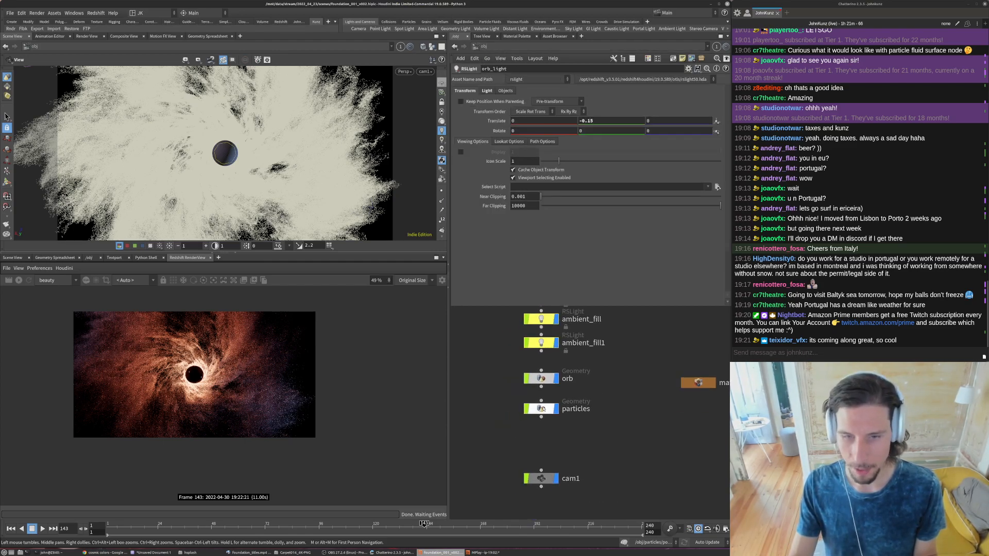
{"action": "double_click", "coordinate": [541, 412]}
{"action": "key", "text": "Tab"}
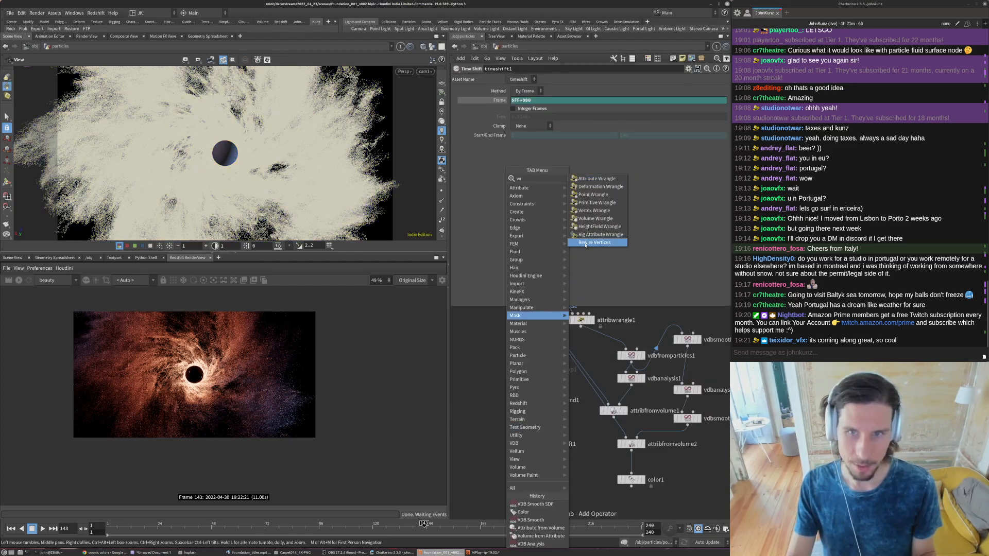
{"action": "key", "text": "Escape"}
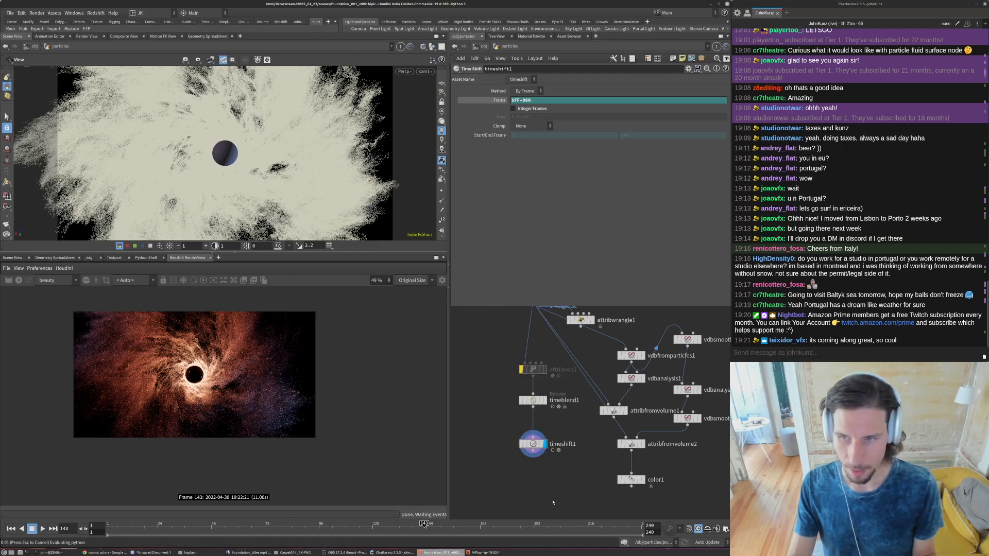
{"action": "left_click", "coordinate": [517, 489]}
{"action": "left_click", "coordinate": [510, 483]}
{"action": "left_click", "coordinate": [533, 451]}
{"action": "left_click", "coordinate": [547, 167]}
{"action": "type", "text": "if( ra"}
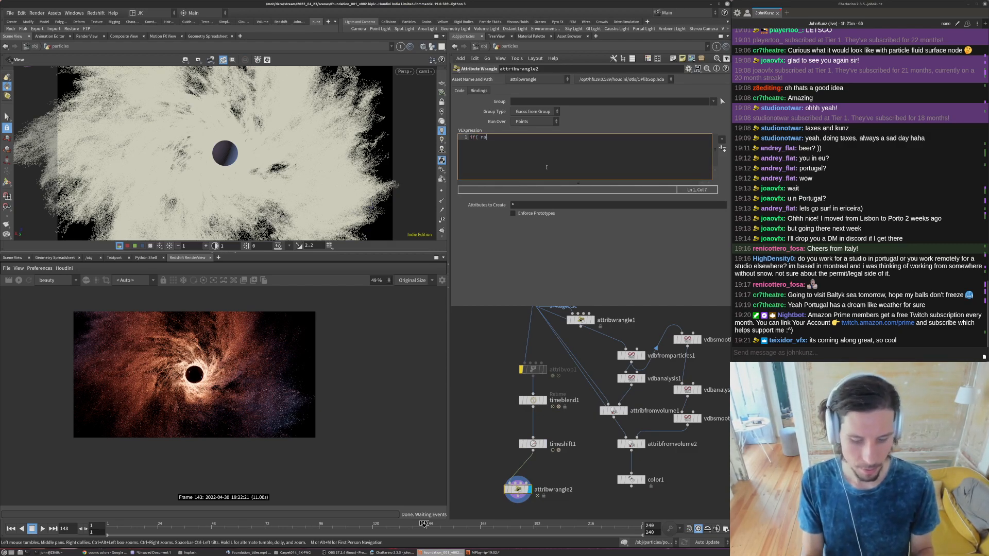
{"action": "type", "text": "nd("}
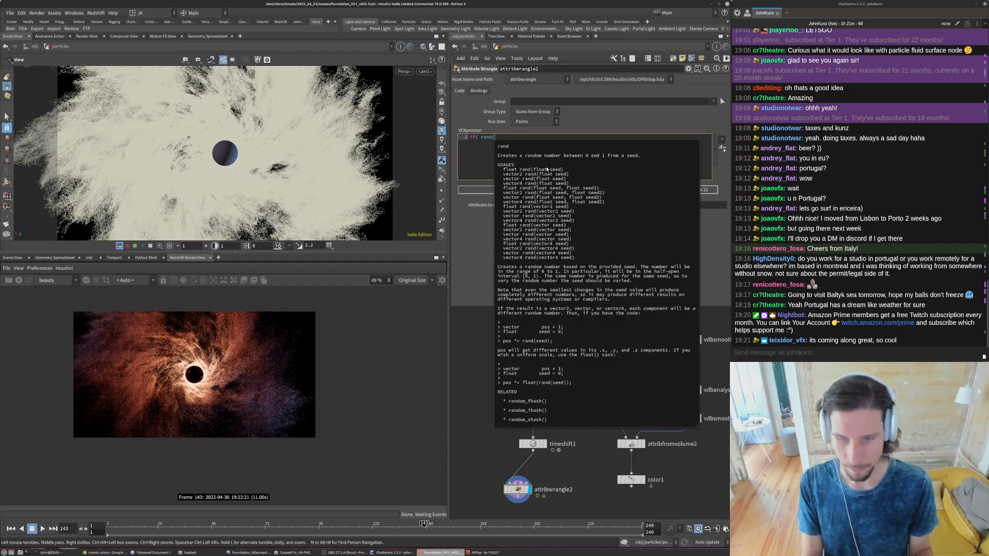
{"action": "type", "text": "@ptnum"}
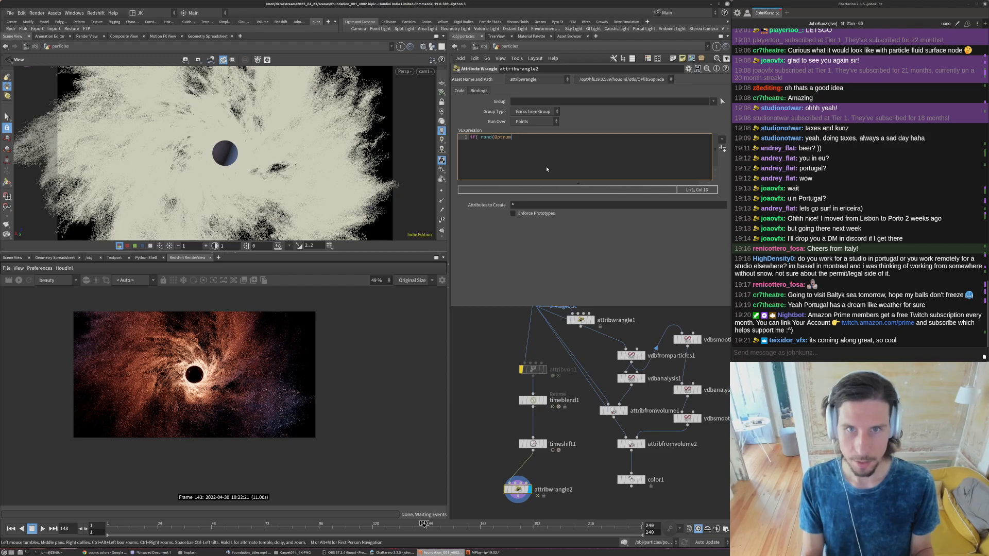
{"action": "type", "text": ") < chf('delete')"}
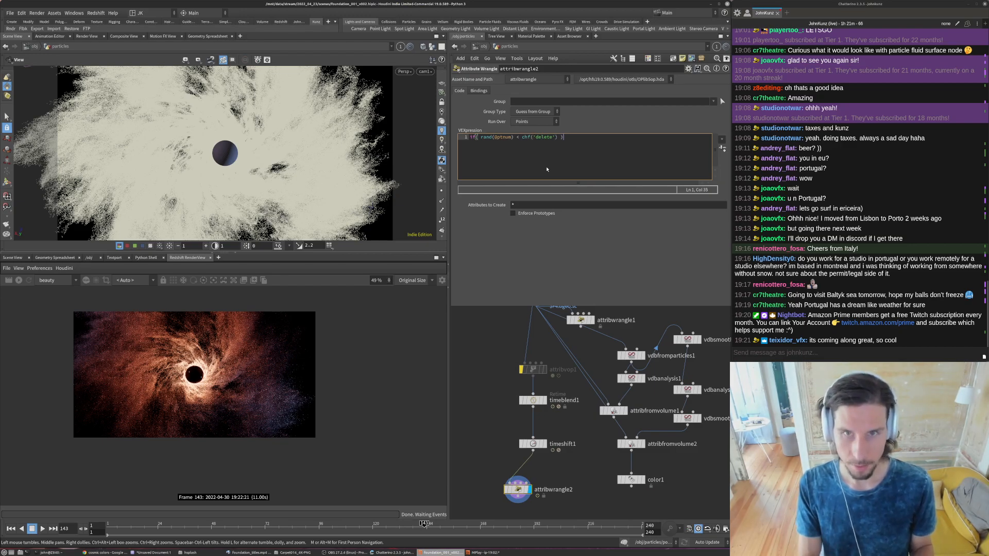
{"action": "key", "text": "Return"}
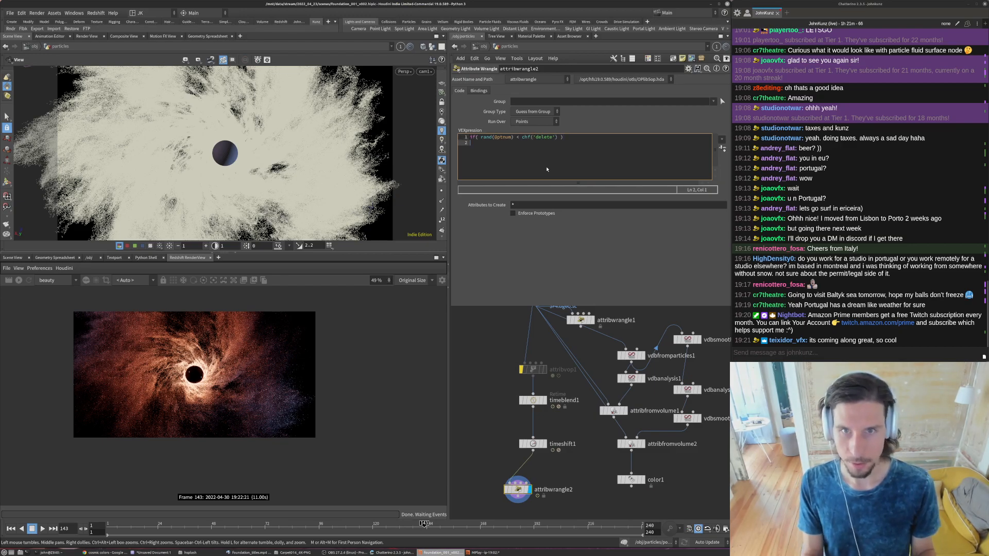
{"action": "type", "text": "removep"}
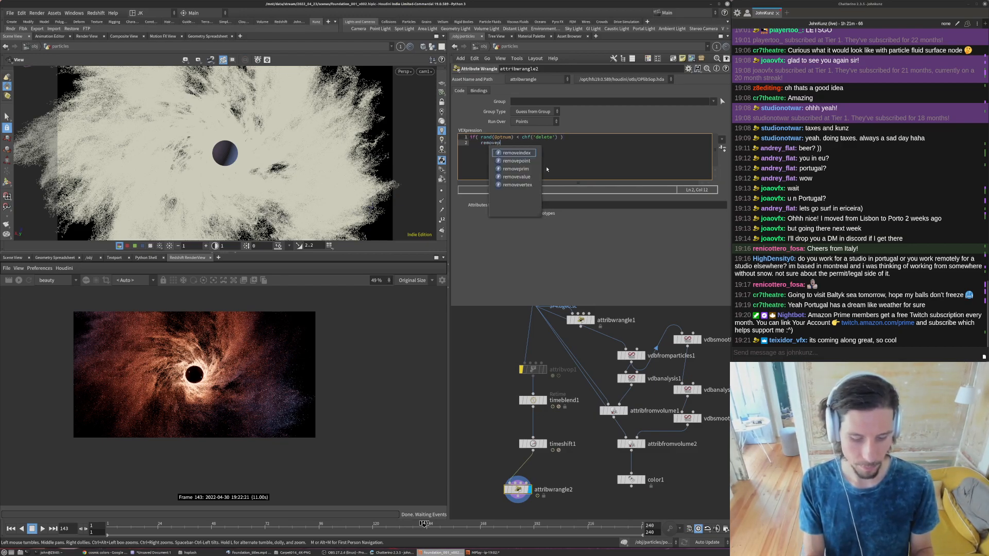
{"action": "type", "text": "oint(0,@ptnum);"}
- Create the wrangle's Delete parameter from the code and set it to 0.936 to thin out the particles
{"action": "left_click", "coordinate": [722, 148]}
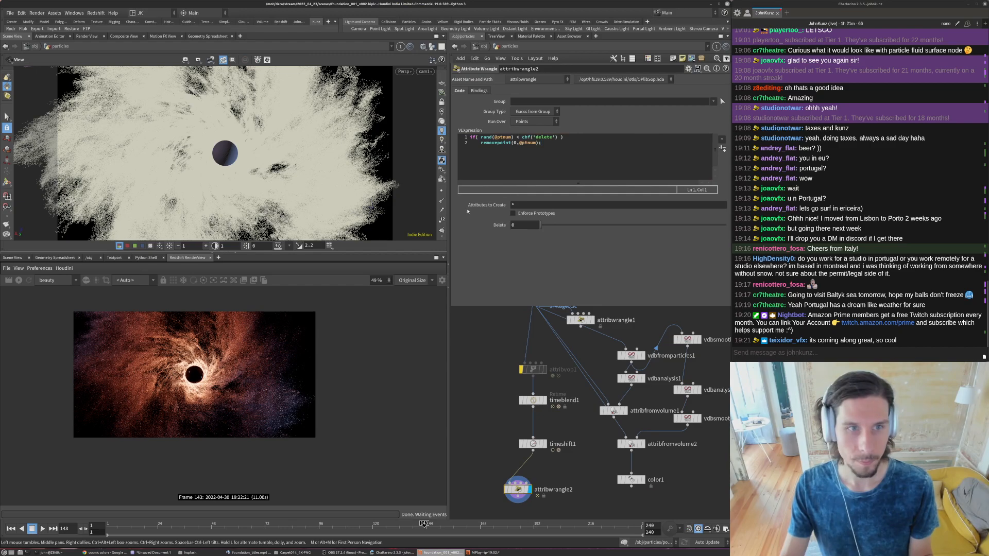
{"action": "left_click_drag", "start_coordinate": [541, 225], "coordinate": [565, 227]}
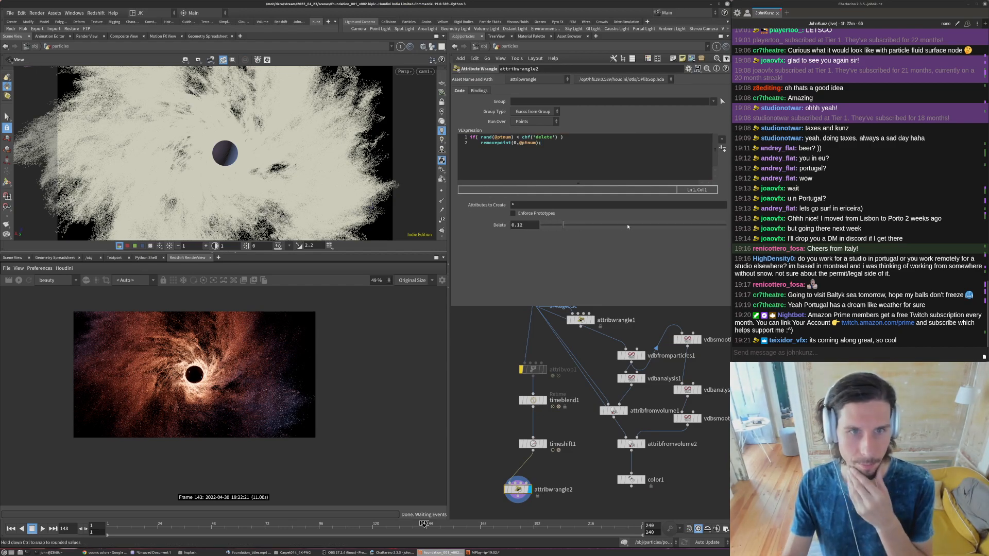
{"action": "left_click", "coordinate": [713, 226]}
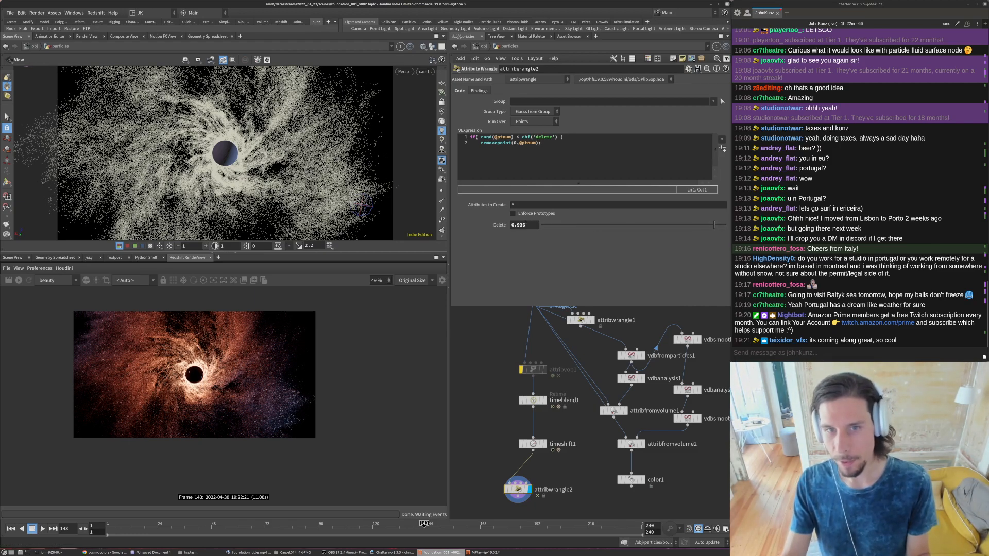
- Set the point-deleting wrangle's Delete parameter to 0.75 to keep more of the particles
{"action": "left_click", "coordinate": [632, 225]}
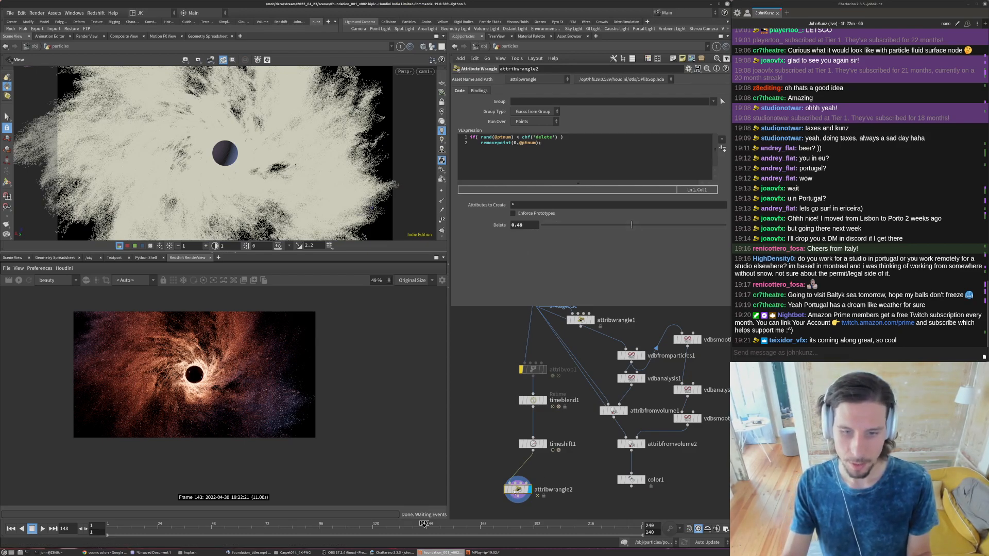
{"action": "middle_click", "coordinate": [514, 489]}
{"action": "left_click", "coordinate": [525, 227]}
{"action": "type", "text": "75"}
{"action": "key", "text": "Return"}
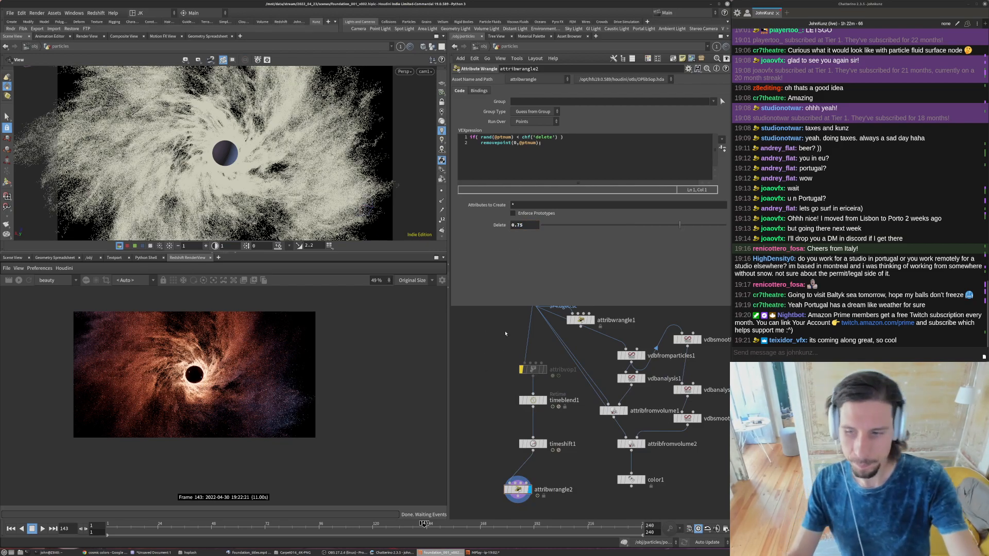
- Return to the object level and set the particles object's Redshift Global Scale Multiplier to 0.15
{"action": "left_click", "coordinate": [483, 47]}
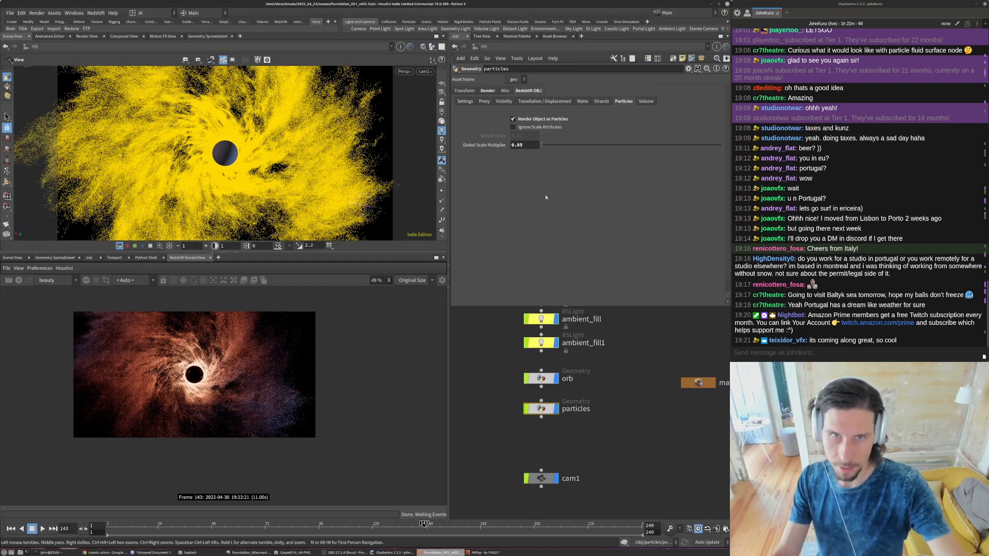
{"action": "left_click_drag", "start_coordinate": [524, 146], "coordinate": [519, 147]}
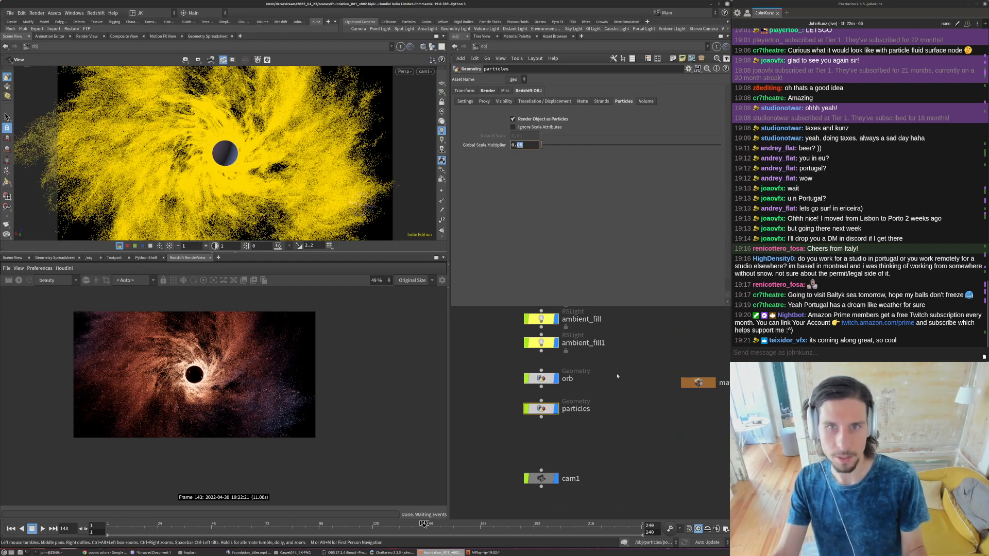
{"action": "key", "text": "Return"}
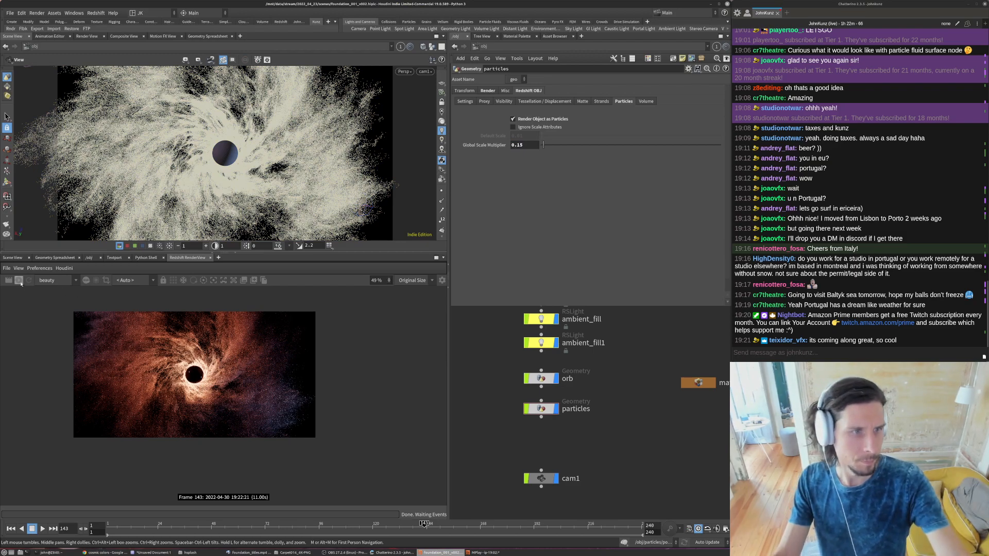
- Examine the particle size and density in the Redshift render and compare it with the foundation_titles.mp4 reference
{"action": "scroll", "coordinate": [217, 405], "scroll_direction": "up", "scroll_amount": 3}
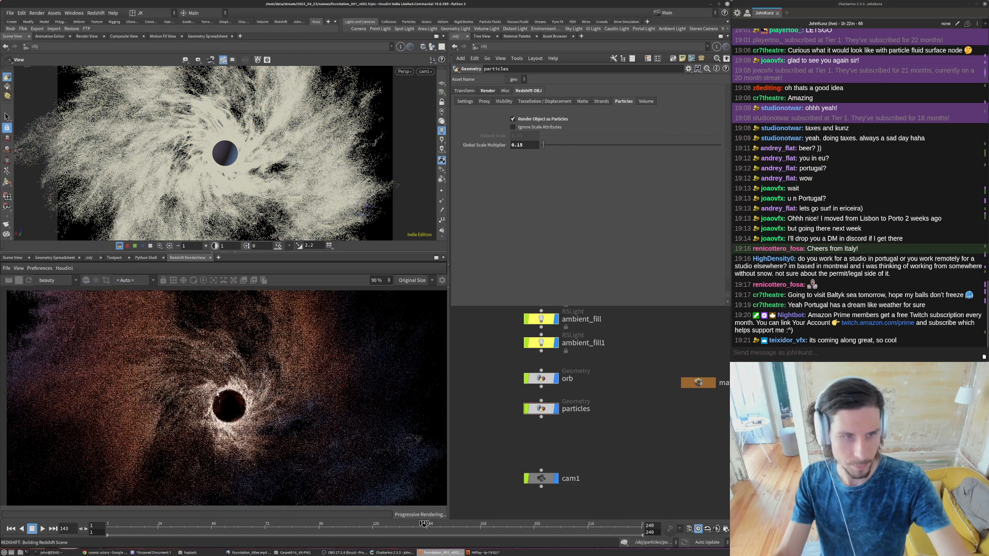
{"action": "scroll", "coordinate": [217, 407], "scroll_direction": "up", "scroll_amount": 7}
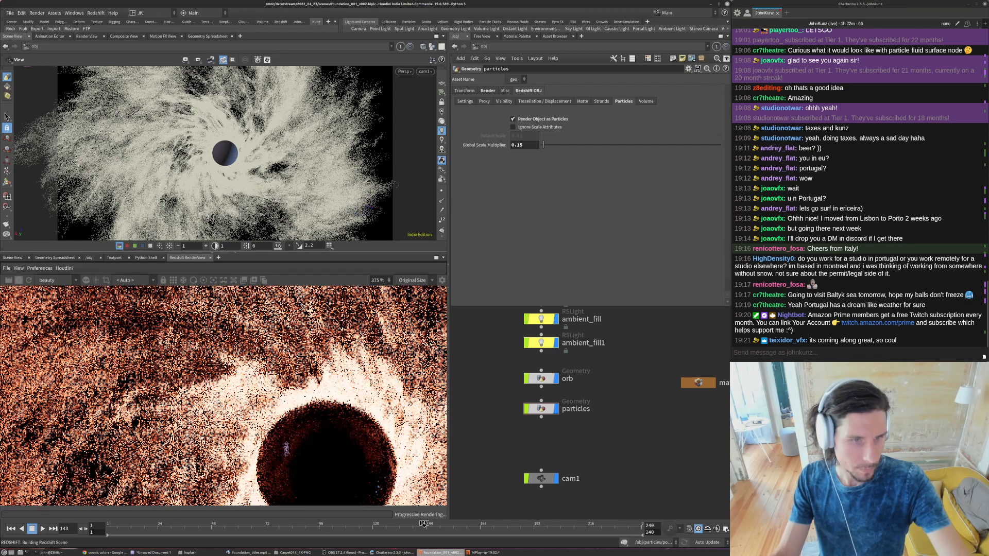
{"action": "scroll", "coordinate": [286, 448], "scroll_direction": "down", "scroll_amount": 8}
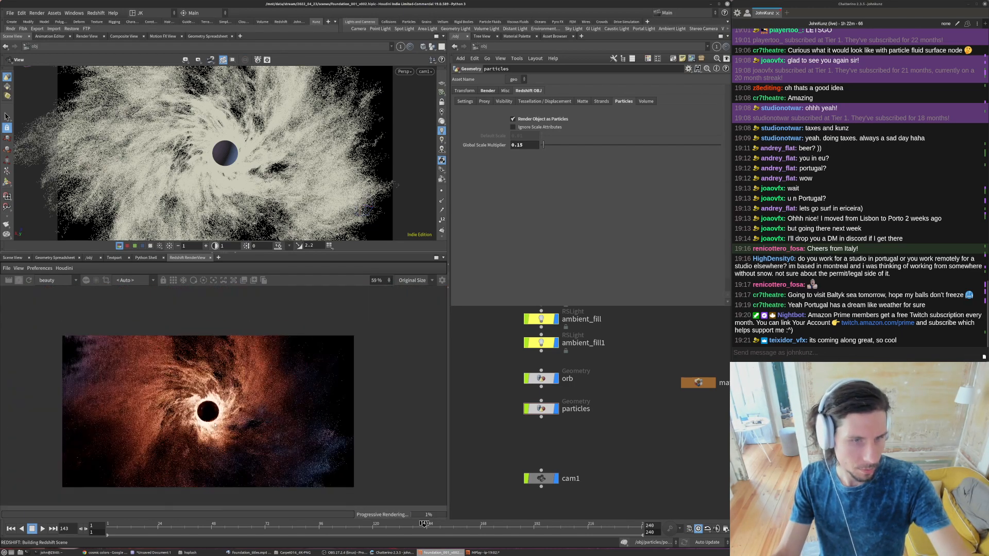
{"action": "scroll", "coordinate": [294, 442], "scroll_direction": "up", "scroll_amount": 5}
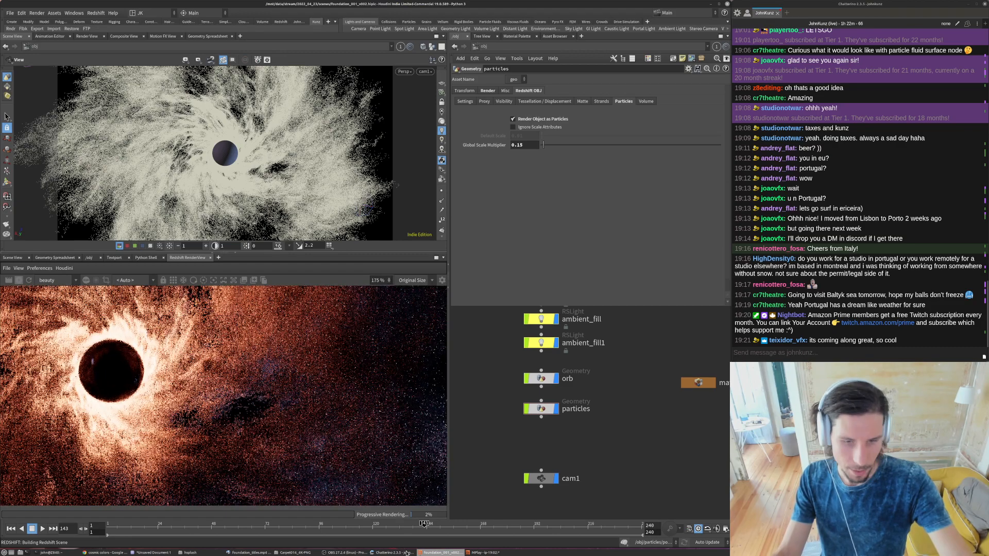
{"action": "left_click", "coordinate": [248, 553]}
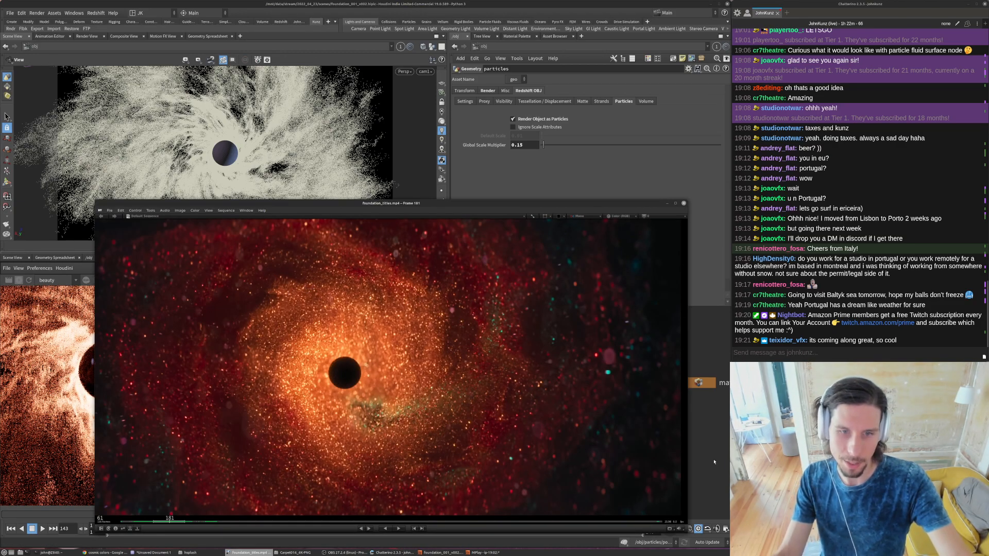
{"action": "left_click", "coordinate": [700, 449]}
{"action": "scroll", "coordinate": [186, 408], "scroll_direction": "down", "scroll_amount": 5}
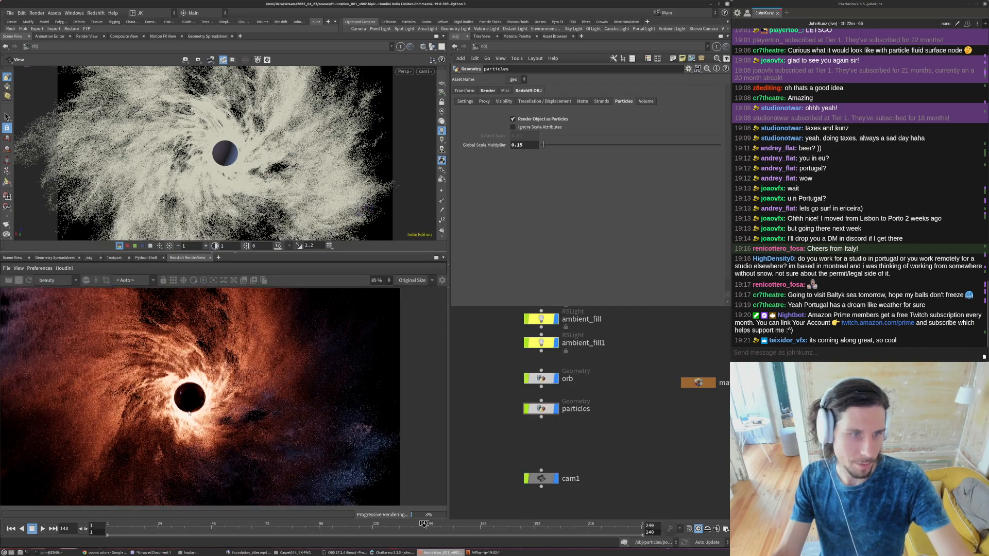
- Set the particles' Global Scale Multiplier to 0.4, check the updated render and stop it
{"action": "double_click", "coordinate": [521, 145]}
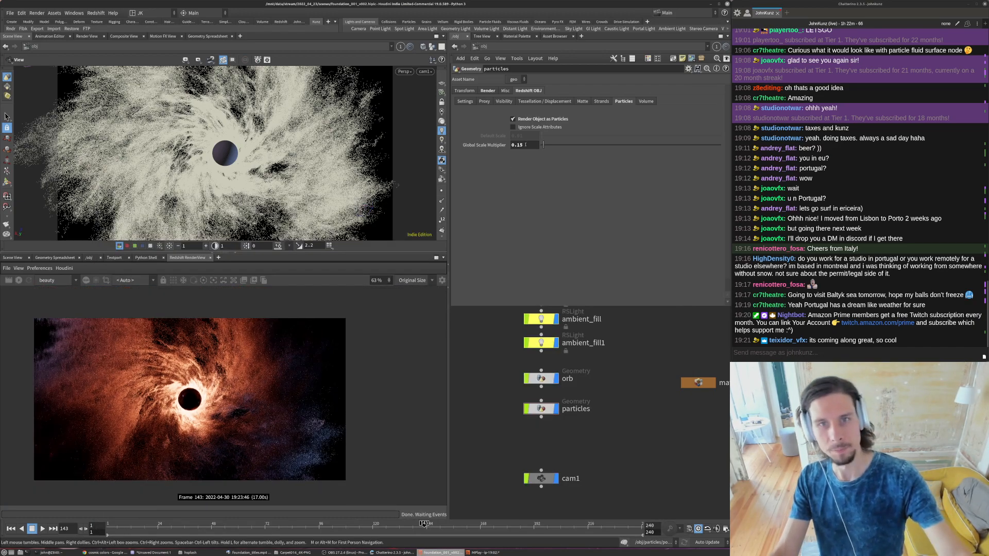
{"action": "type", "text": "0.4"}
{"action": "key", "text": "Return"}
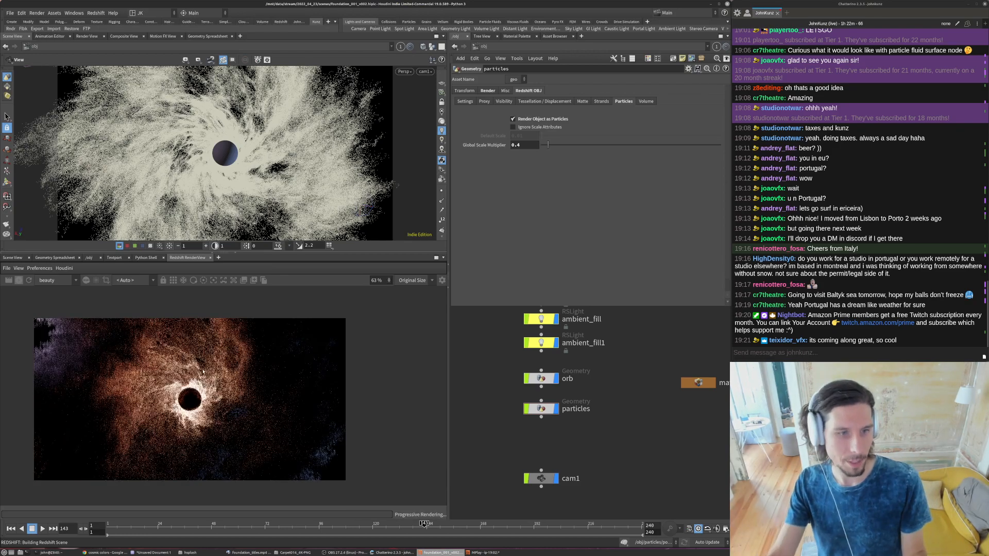
{"action": "scroll", "coordinate": [47, 332], "scroll_direction": "up", "scroll_amount": 2}
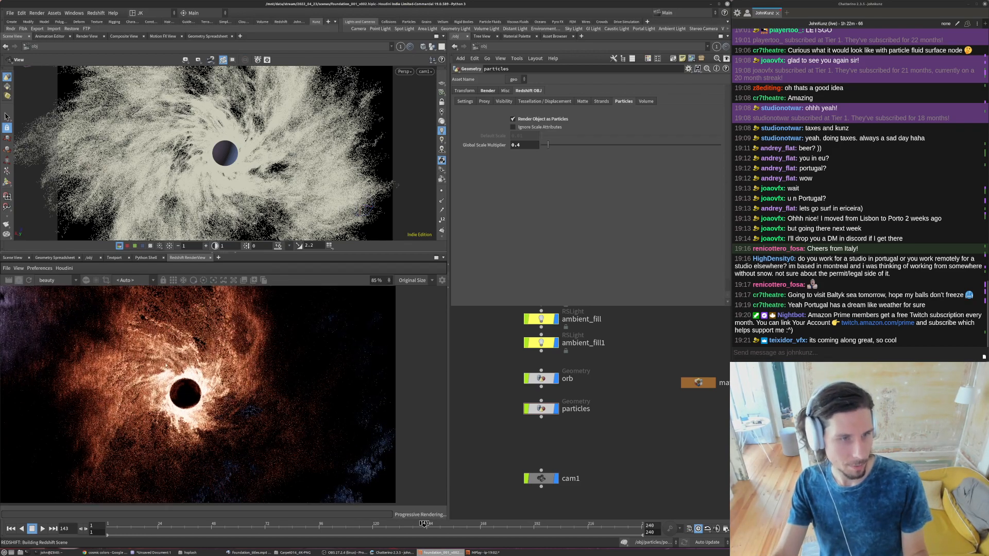
{"action": "scroll", "coordinate": [175, 409], "scroll_direction": "down", "scroll_amount": 2}
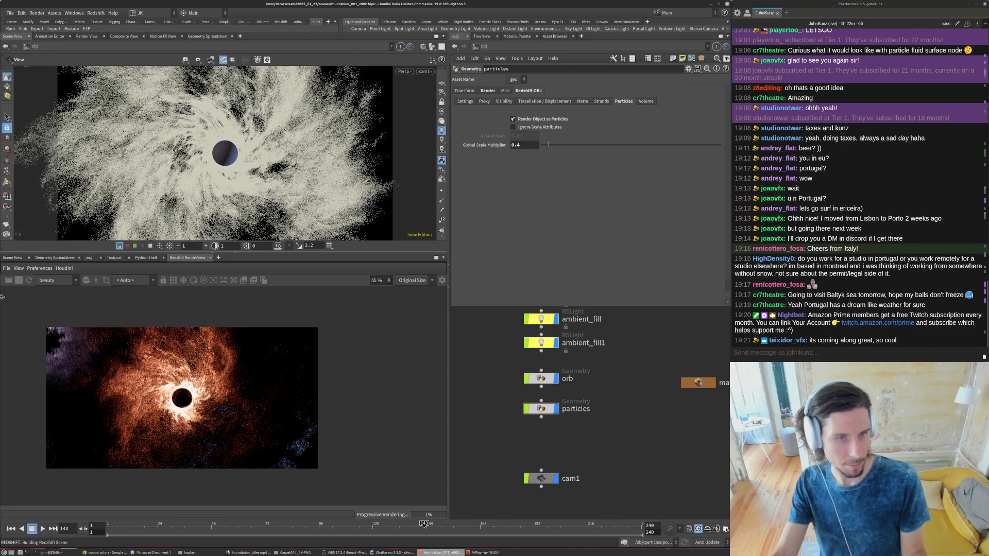
{"action": "left_click", "coordinate": [19, 280]}
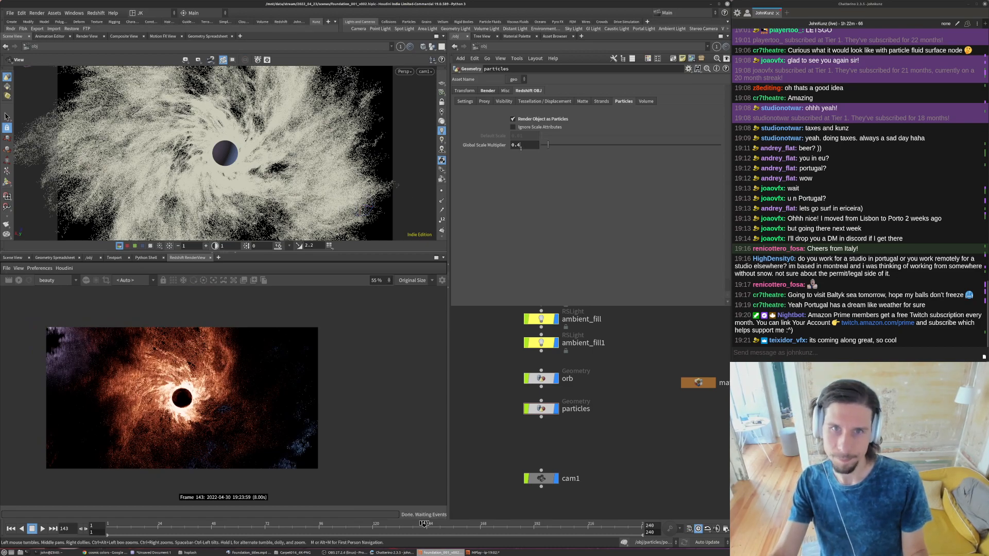
- Set the particles' Global Scale Multiplier to 0.3 and re-render the frame
{"action": "type", "text": "3"}
{"action": "key", "text": "Return"}
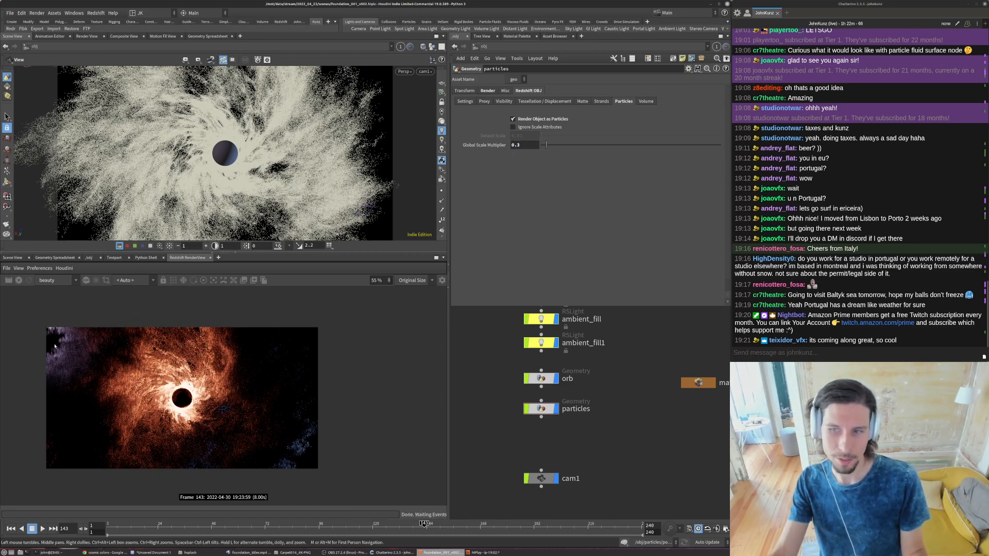
{"action": "left_click", "coordinate": [19, 280]}
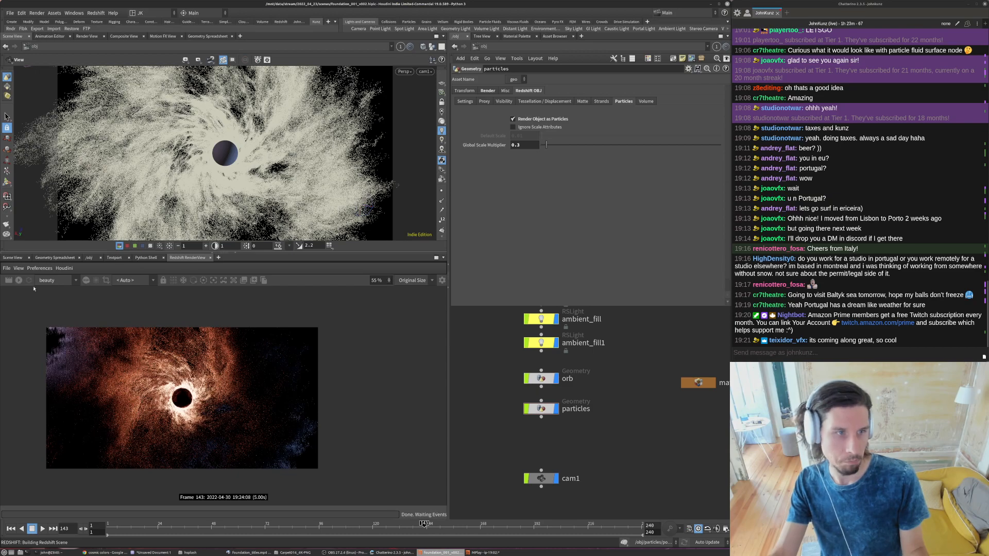
- Set the particles' Global Scale Multiplier to 0.2
{"action": "key", "text": "BackSpace"}
{"action": "type", "text": "2"}
{"action": "key", "text": "Return"}
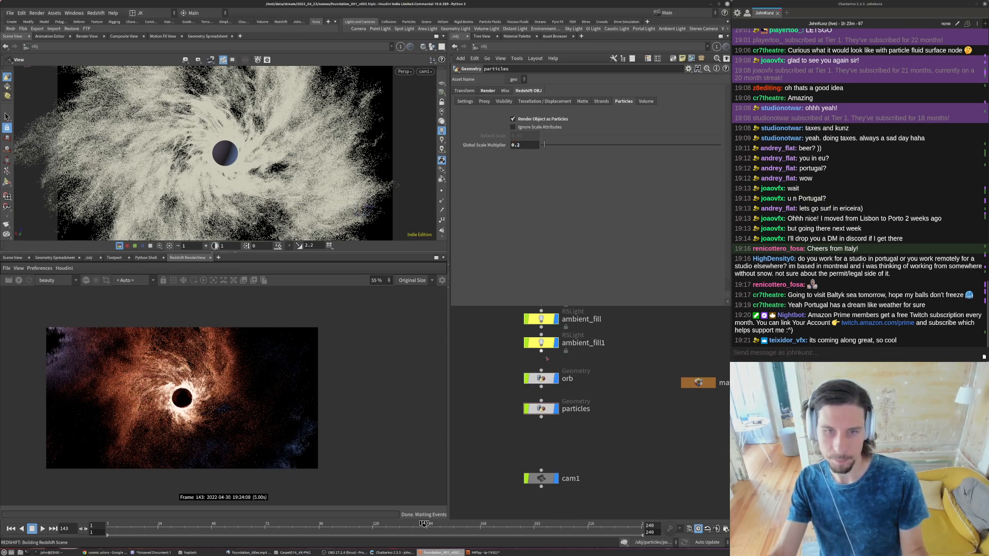
{"action": "middle_click_drag", "start_coordinate": [548, 355], "coordinate": [537, 385]}
{"action": "double_click", "coordinate": [530, 407]}
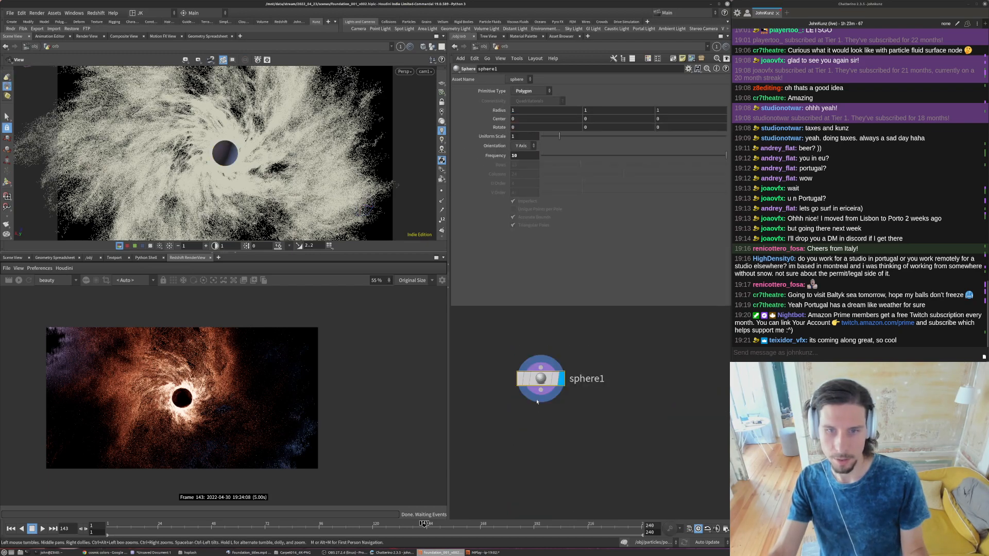
{"action": "key", "text": "u"}
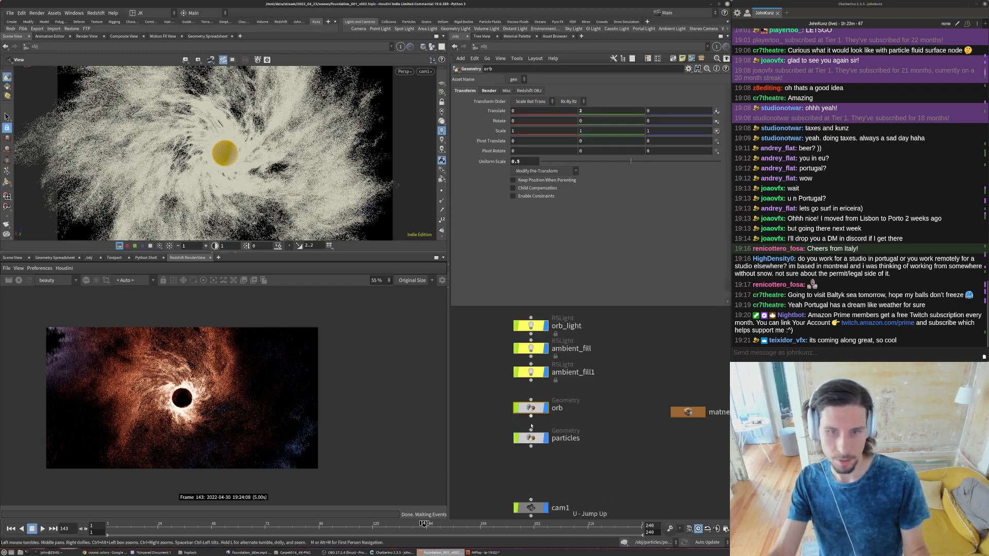
- Inside the particles object, set the attribwrangle2 Delete parameter to 0.85, check the particle detail in a new render and stop it
{"action": "double_click", "coordinate": [532, 436]}
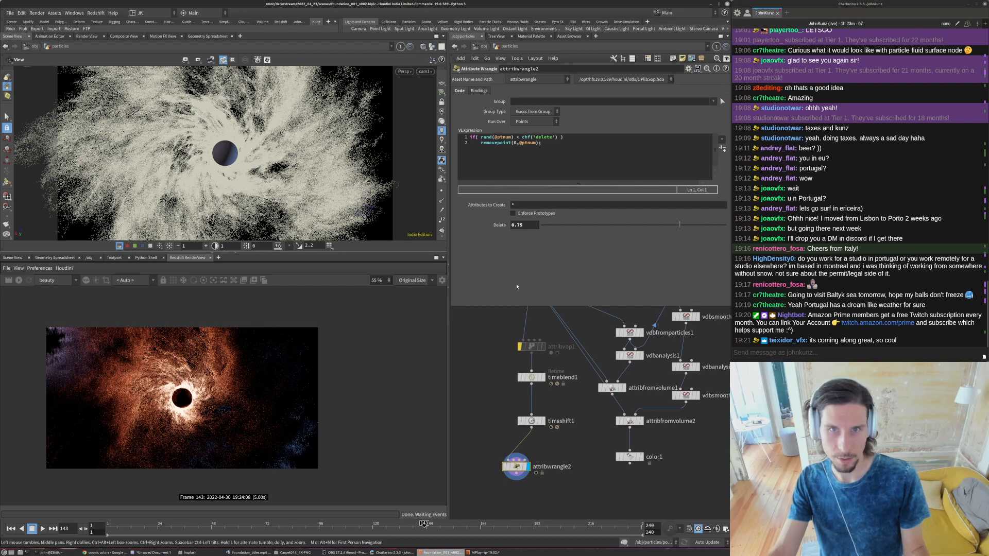
{"action": "double_click", "coordinate": [522, 227]}
{"action": "type", "text": "0.85"}
{"action": "key", "text": "Return"}
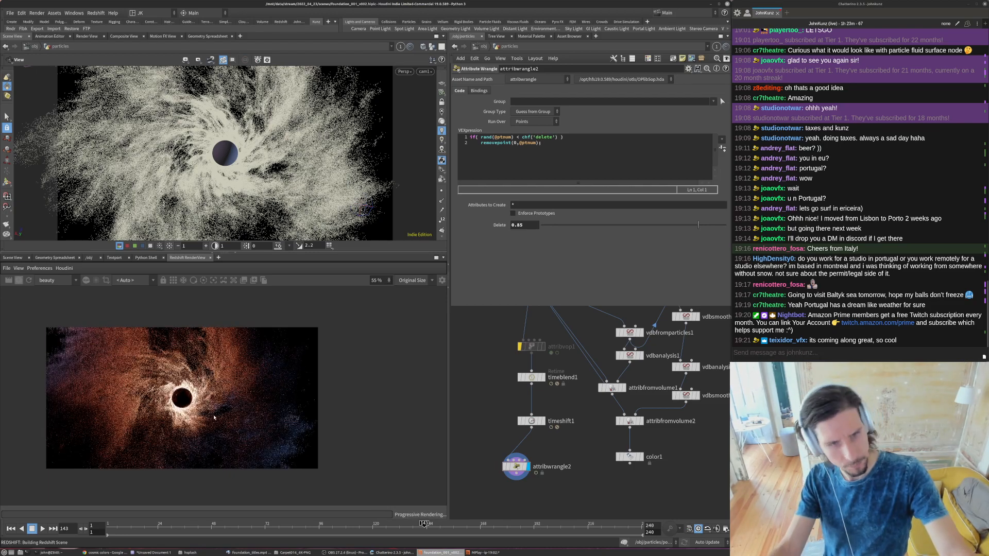
{"action": "scroll", "coordinate": [211, 422], "scroll_direction": "up", "scroll_amount": 5}
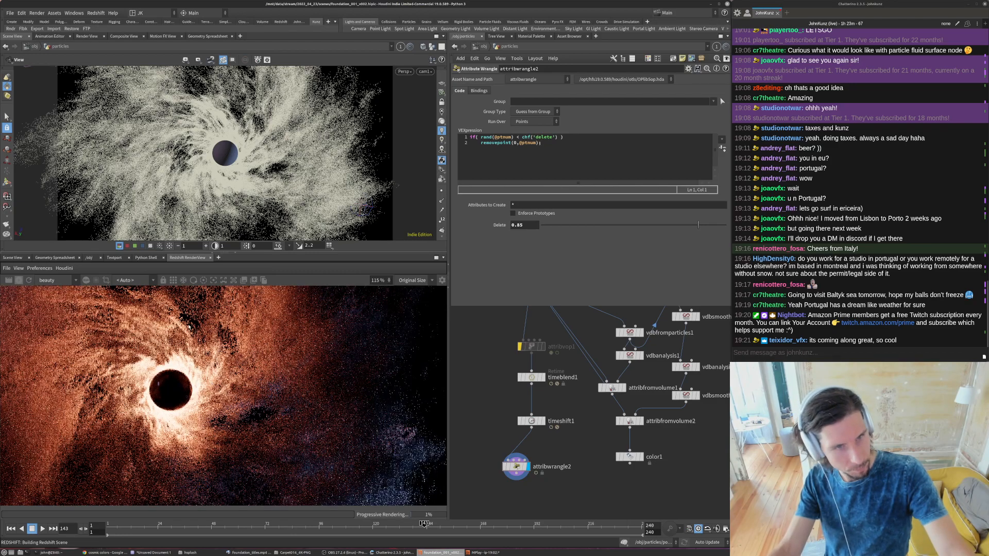
{"action": "scroll", "coordinate": [125, 402], "scroll_direction": "down", "scroll_amount": 3}
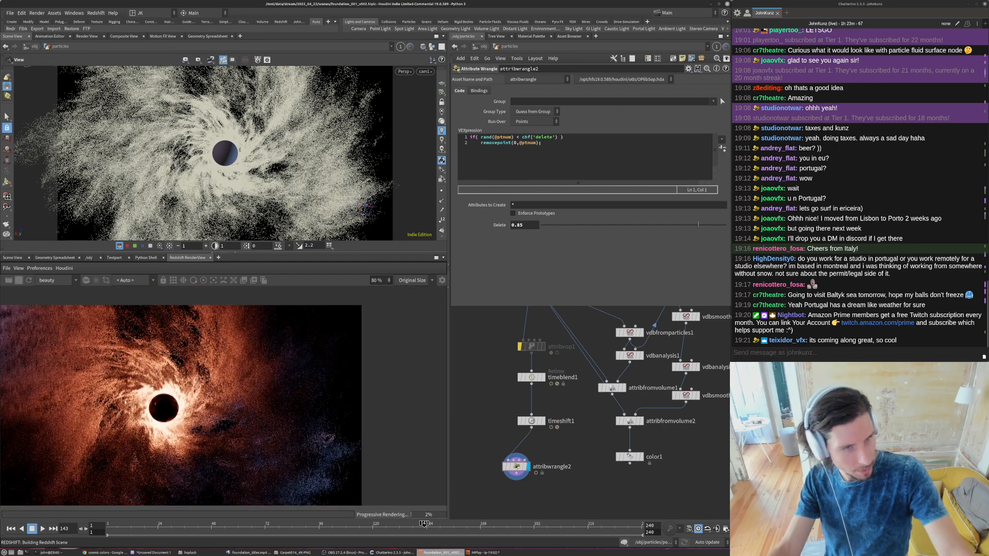
{"action": "scroll", "coordinate": [126, 405], "scroll_direction": "up", "scroll_amount": 5}
{"action": "scroll", "coordinate": [200, 416], "scroll_direction": "down", "scroll_amount": 5}
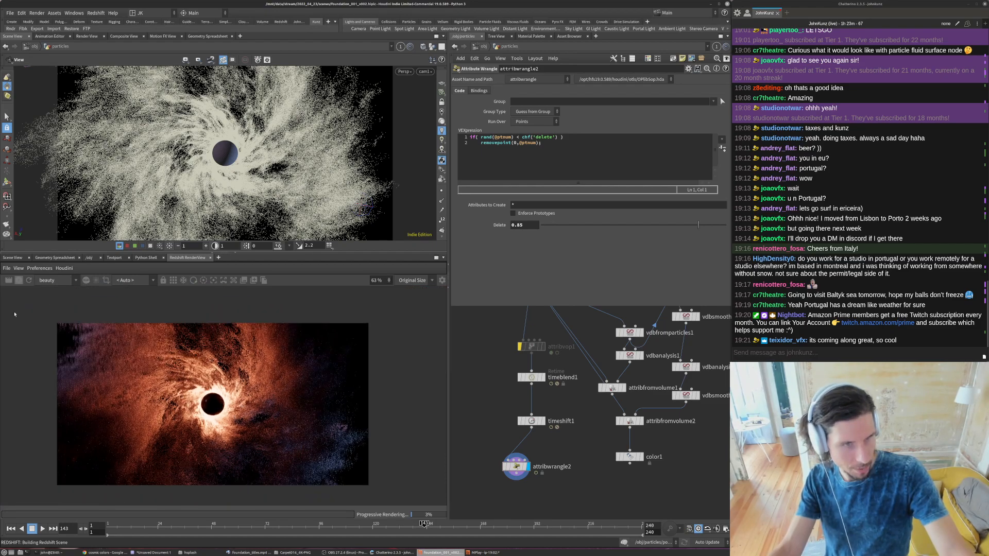
{"action": "left_click", "coordinate": [19, 280]}
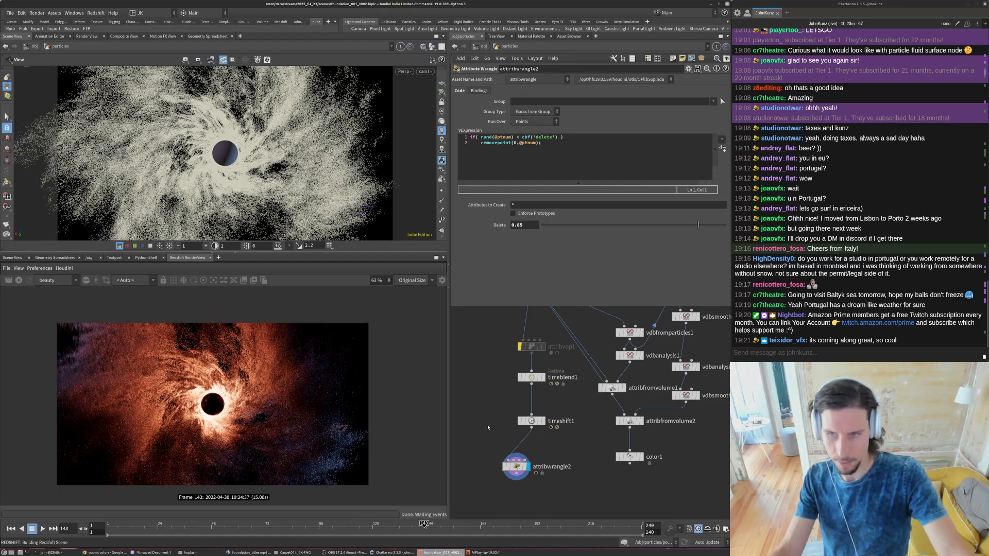
{"action": "middle_click_drag", "start_coordinate": [497, 418], "coordinate": [502, 376]}
{"action": "left_click_drag", "start_coordinate": [510, 426], "coordinate": [517, 425]}
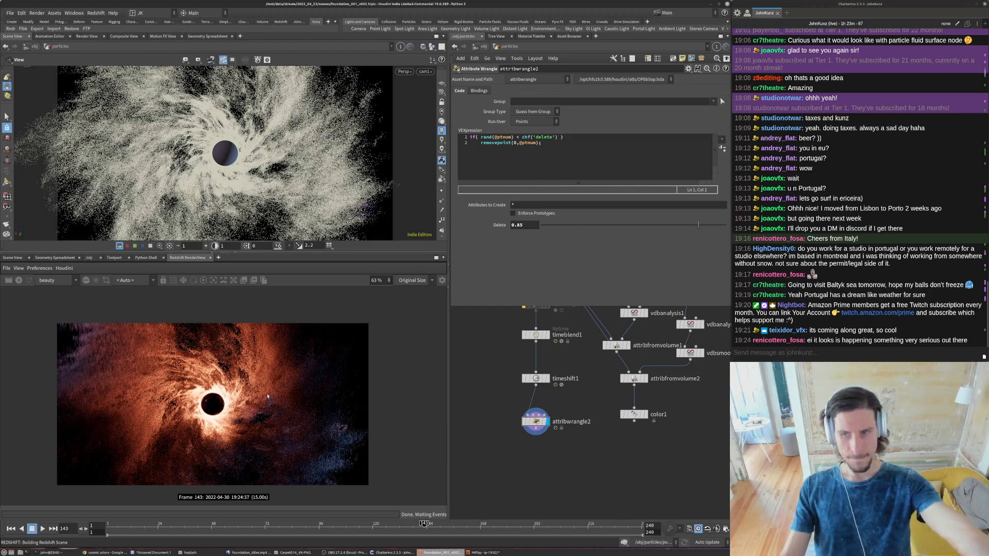
{"action": "middle_click_drag", "start_coordinate": [504, 467], "coordinate": [514, 421]}
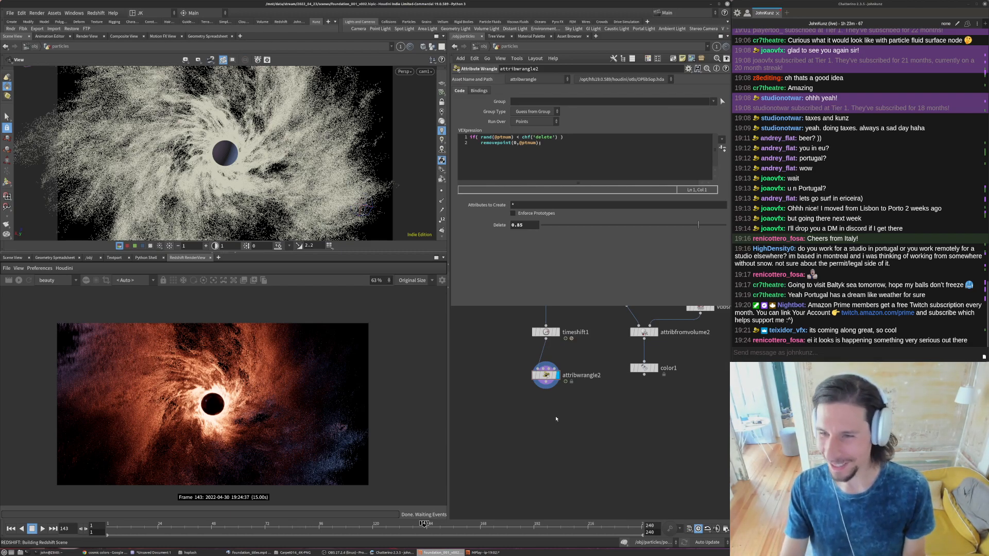
{"action": "middle_click_drag", "start_coordinate": [556, 419], "coordinate": [562, 396]}
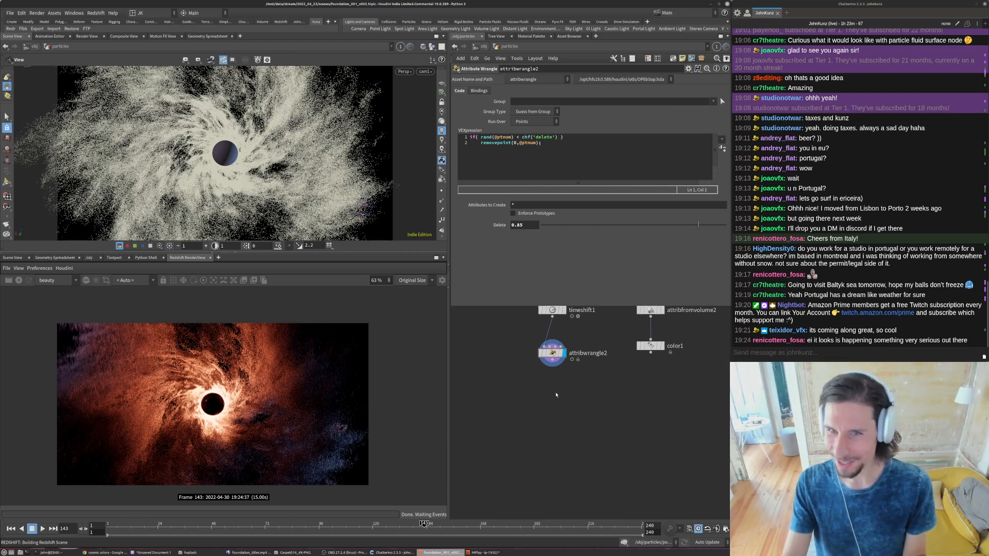
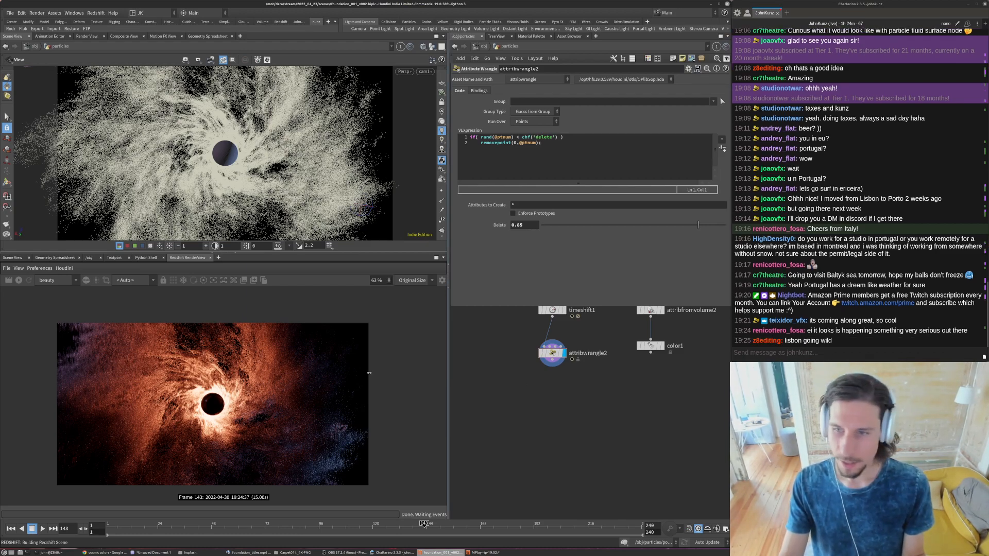
- Inspect the particle grain in the render up close and compare it with the foundation_titles.mp4 reference footage
{"action": "scroll", "coordinate": [203, 397], "scroll_direction": "up", "scroll_amount": 5}
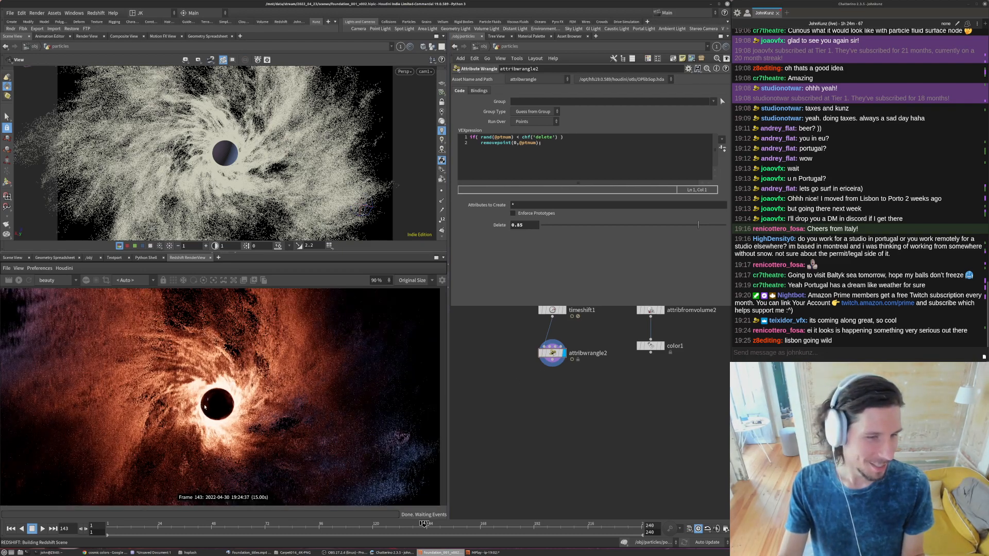
{"action": "scroll", "coordinate": [110, 354], "scroll_direction": "up", "scroll_amount": 5}
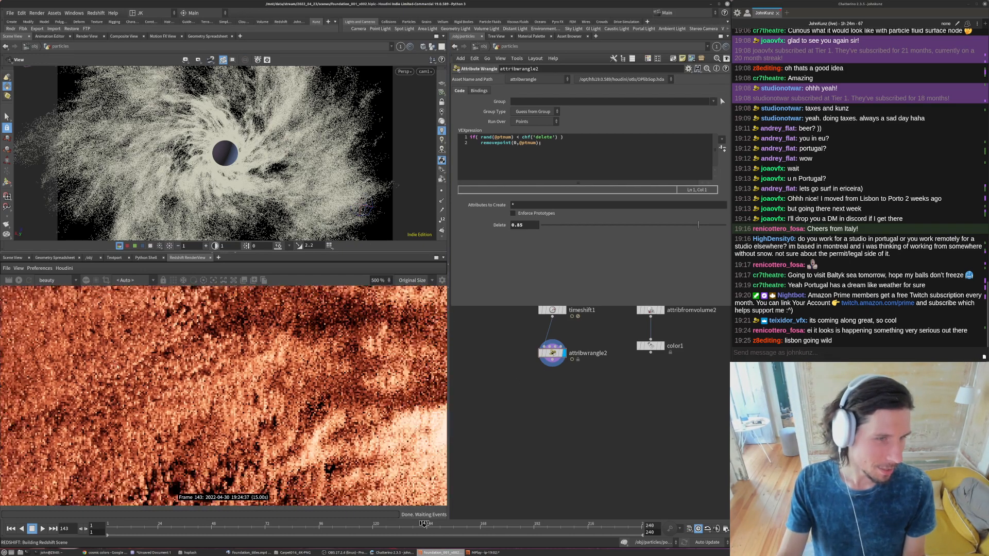
{"action": "scroll", "coordinate": [110, 353], "scroll_direction": "down", "scroll_amount": 2}
{"action": "left_click", "coordinate": [249, 552]}
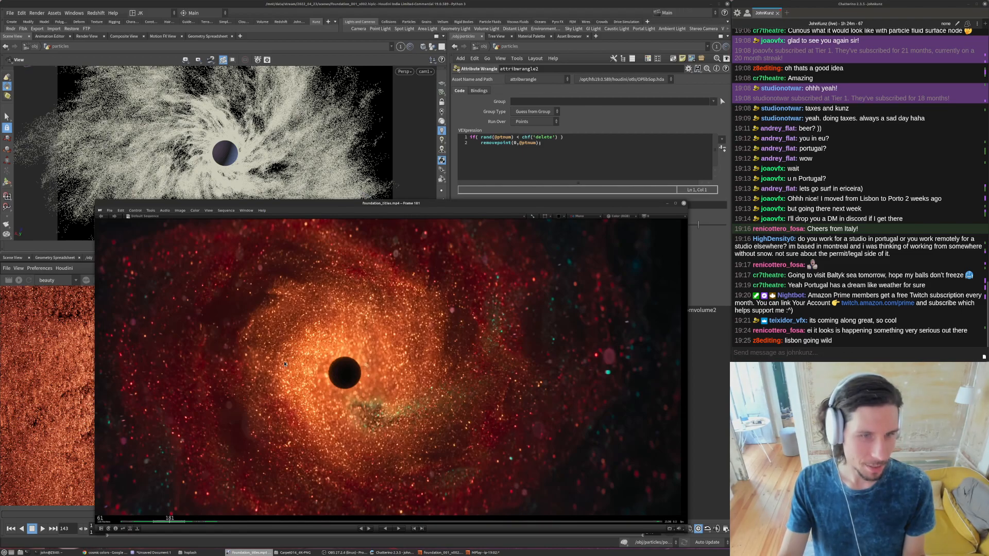
{"action": "scroll", "coordinate": [293, 357], "scroll_direction": "up", "scroll_amount": 3}
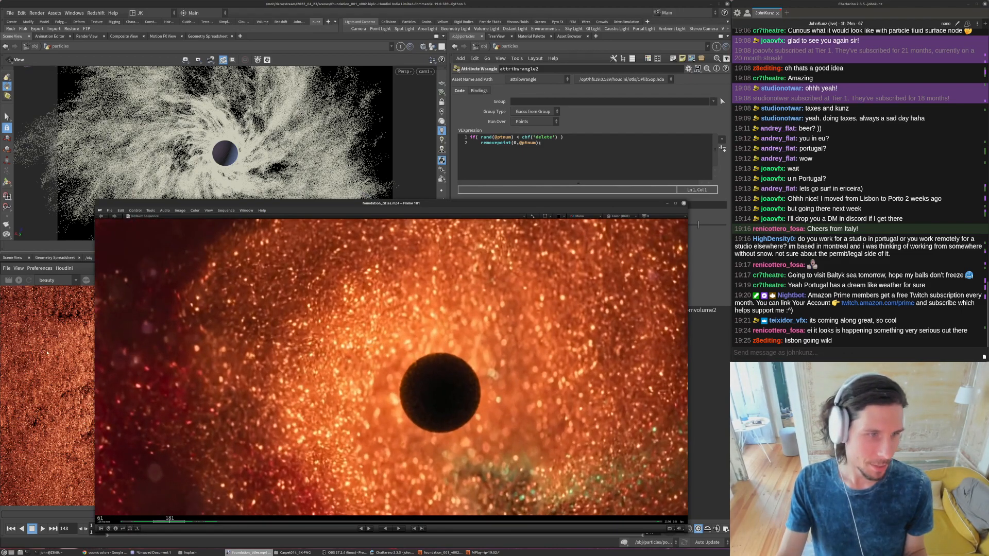
{"action": "left_click", "coordinate": [706, 387]}
- In attribwrangle2's VEX code, replace the removepoint line with i@group_delete = 1; so matching points are grouped
{"action": "middle_click_drag", "start_coordinate": [616, 433], "coordinate": [625, 417]}
{"action": "scroll", "coordinate": [566, 405], "scroll_direction": "down", "scroll_amount": 2}
{"action": "scroll", "coordinate": [550, 454], "scroll_direction": "down", "scroll_amount": 3}
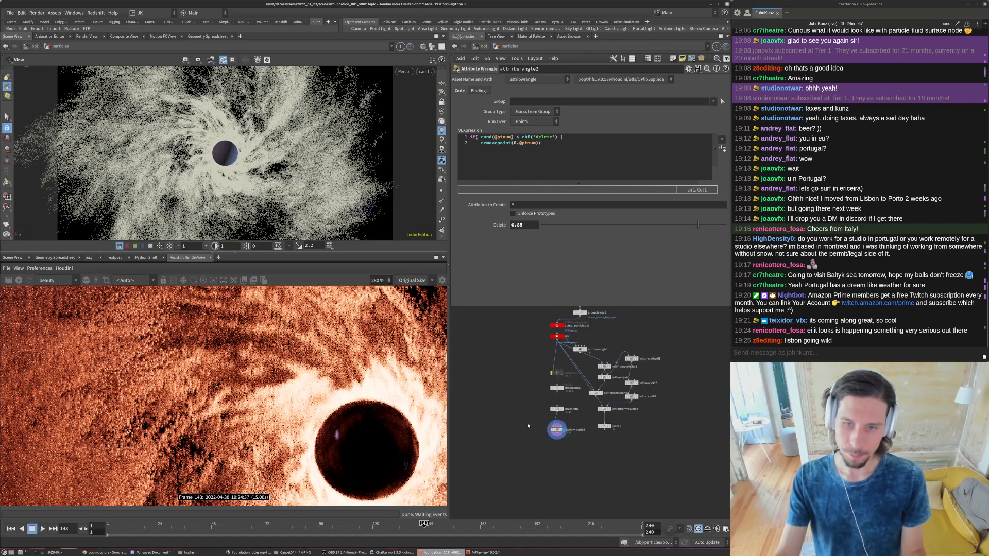
{"action": "scroll", "coordinate": [528, 426], "scroll_direction": "up", "scroll_amount": 5}
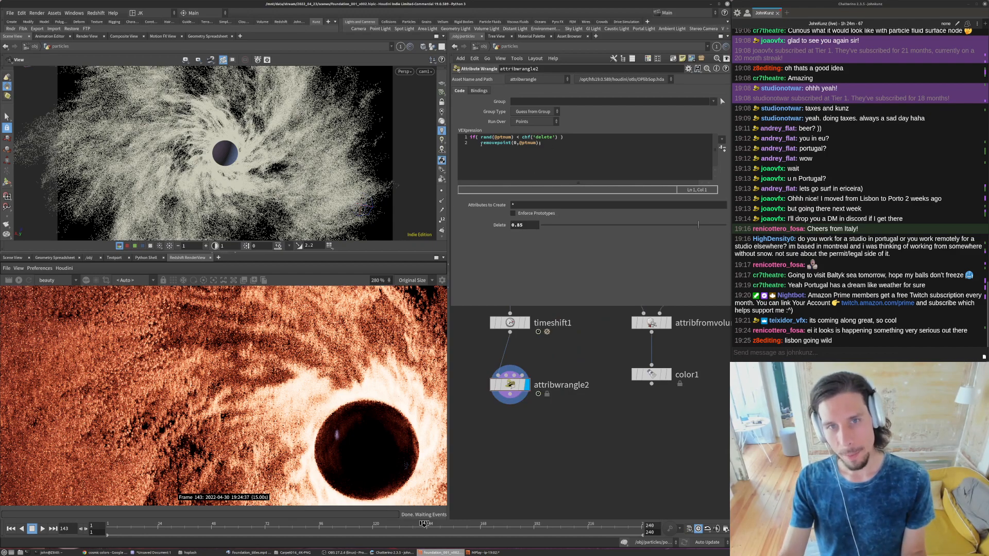
{"action": "left_click_drag", "start_coordinate": [543, 143], "coordinate": [481, 145]}
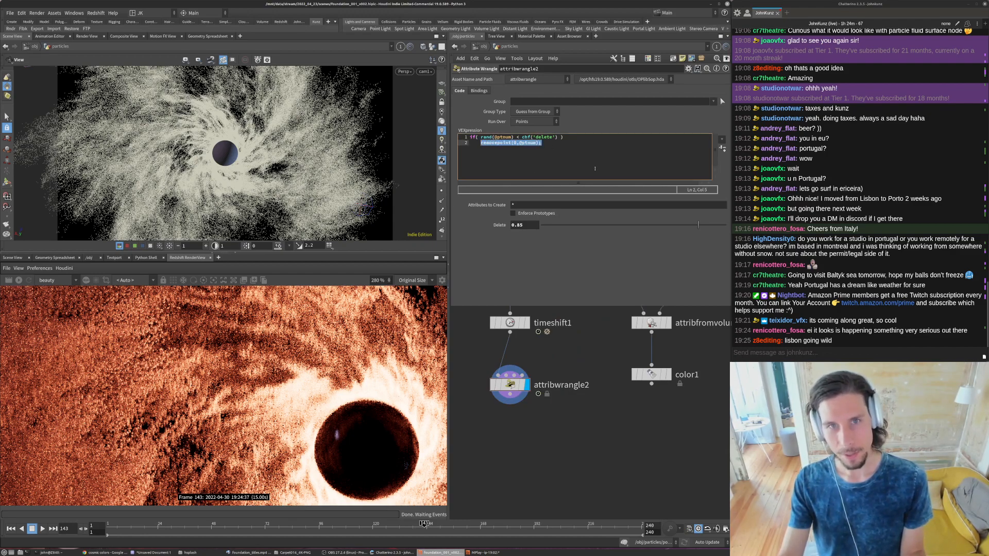
{"action": "key", "text": "BackSpace"}
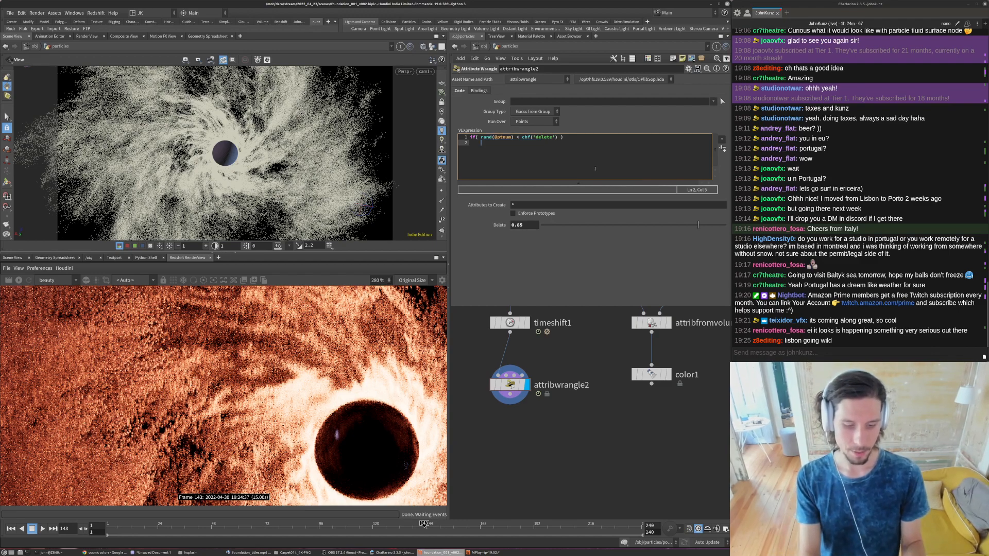
{"action": "type", "text": "i@group"}
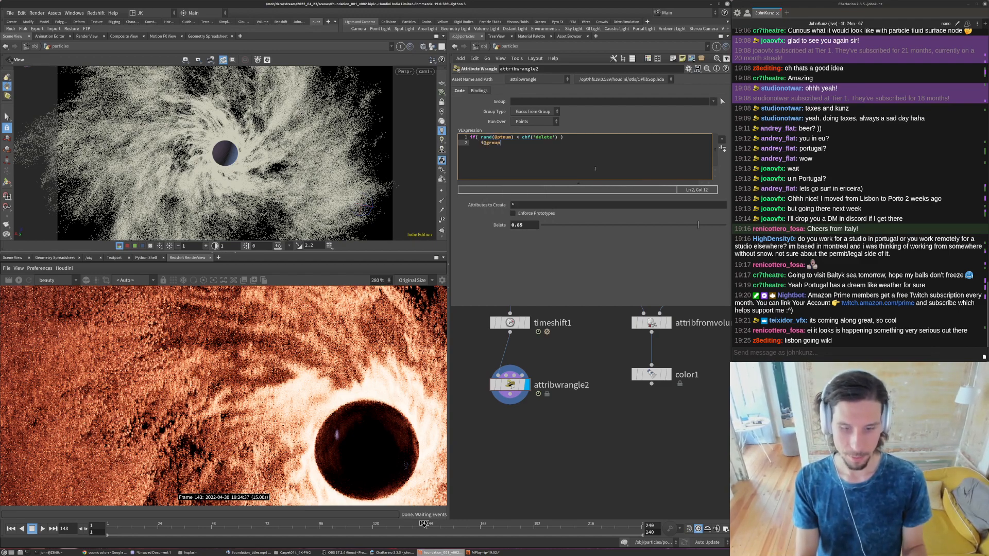
{"action": "type", "text": "_delete"}
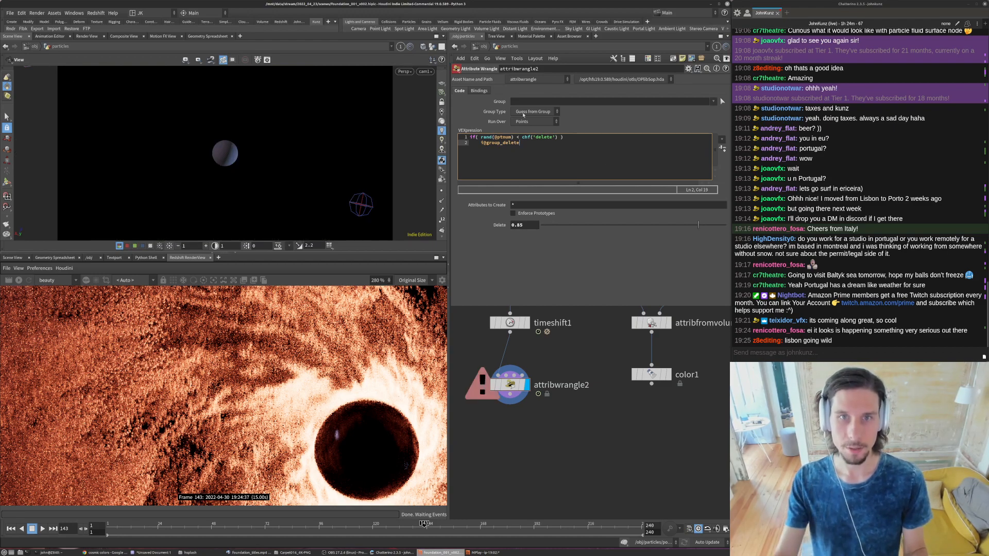
{"action": "type", "text": " = 1;"}
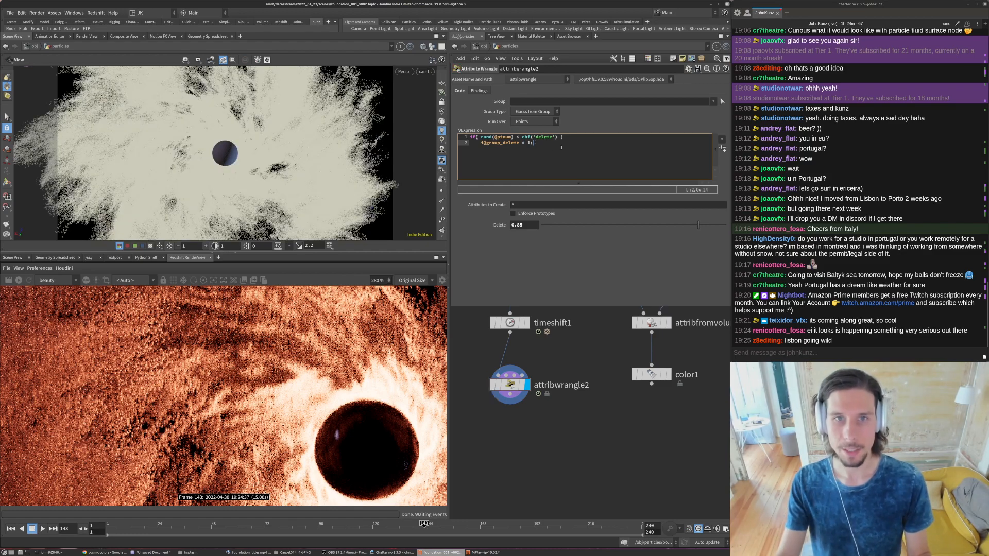
- Set attribwrangle2's Output Selection Group to delete
{"action": "left_click_drag", "start_coordinate": [519, 143], "coordinate": [499, 143]}
{"action": "key", "text": "ctrl+c"}
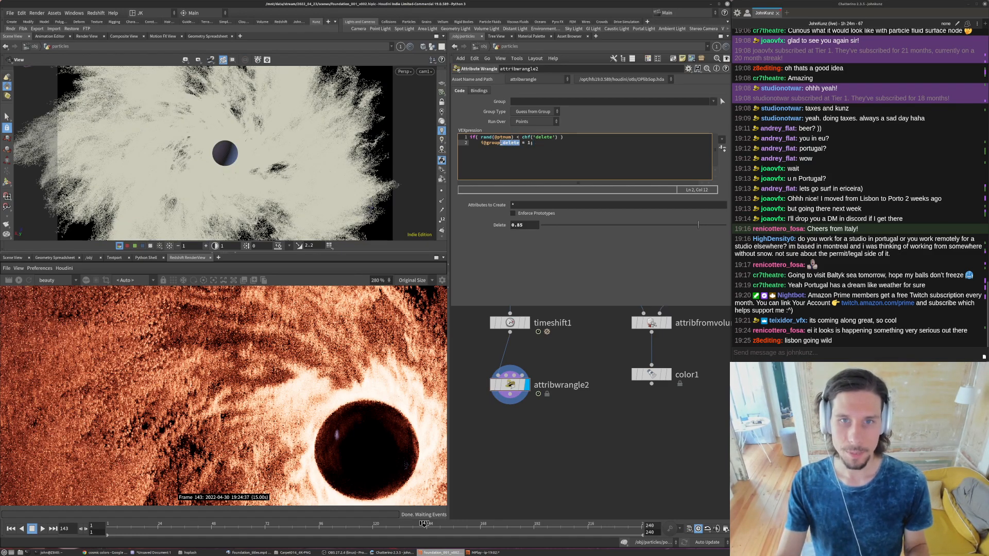
{"action": "left_click", "coordinate": [479, 91]}
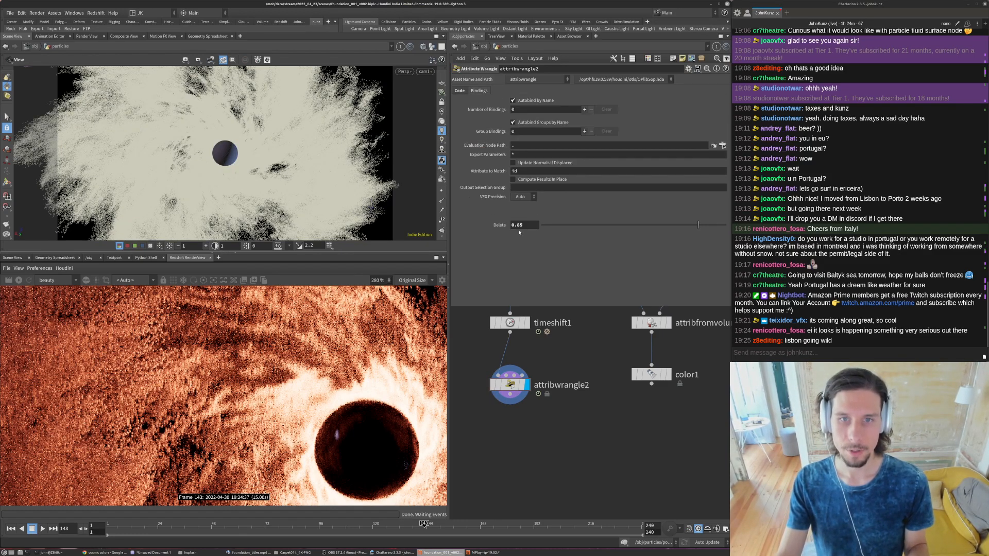
{"action": "middle_click", "coordinate": [520, 187]}
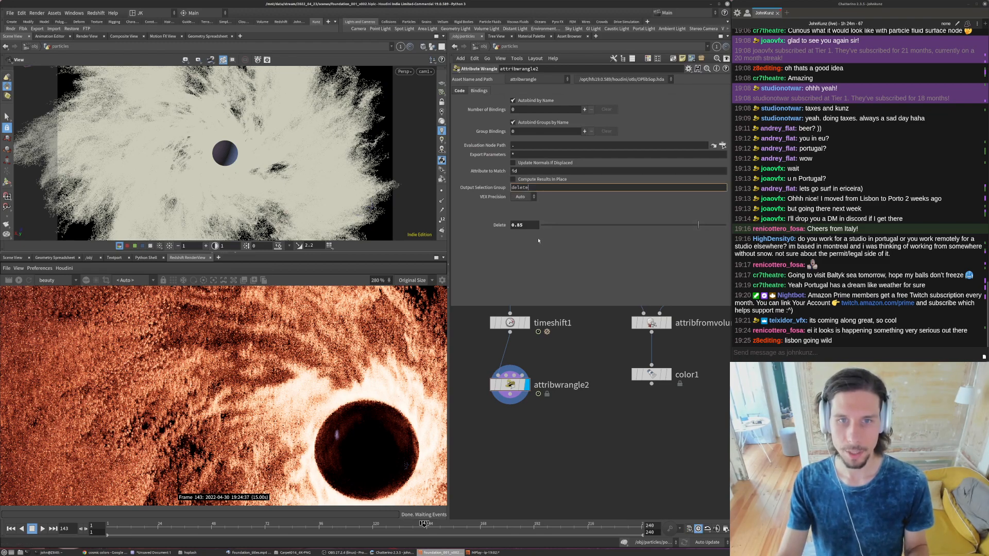
{"action": "key", "text": "Return"}
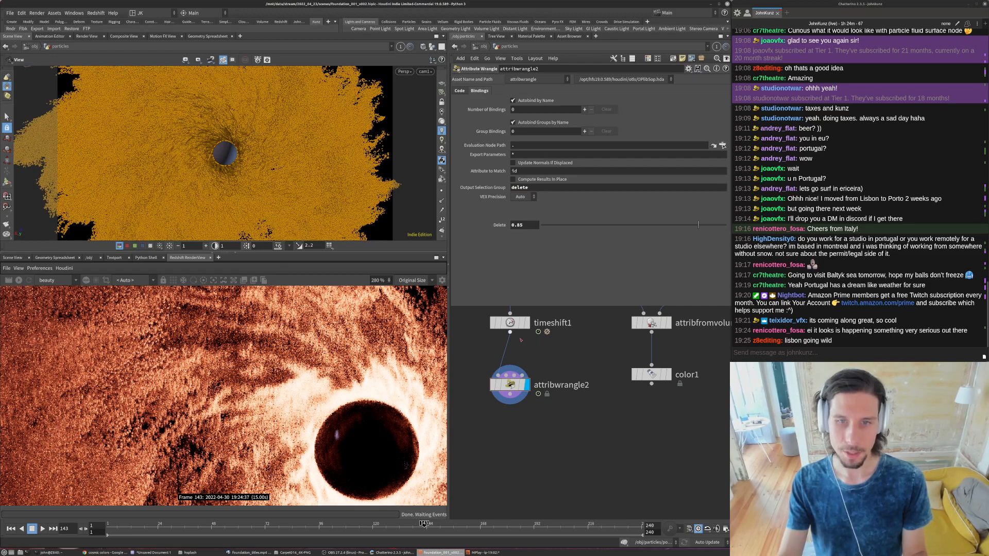
{"action": "middle_click_drag", "start_coordinate": [498, 303], "coordinate": [513, 276]}
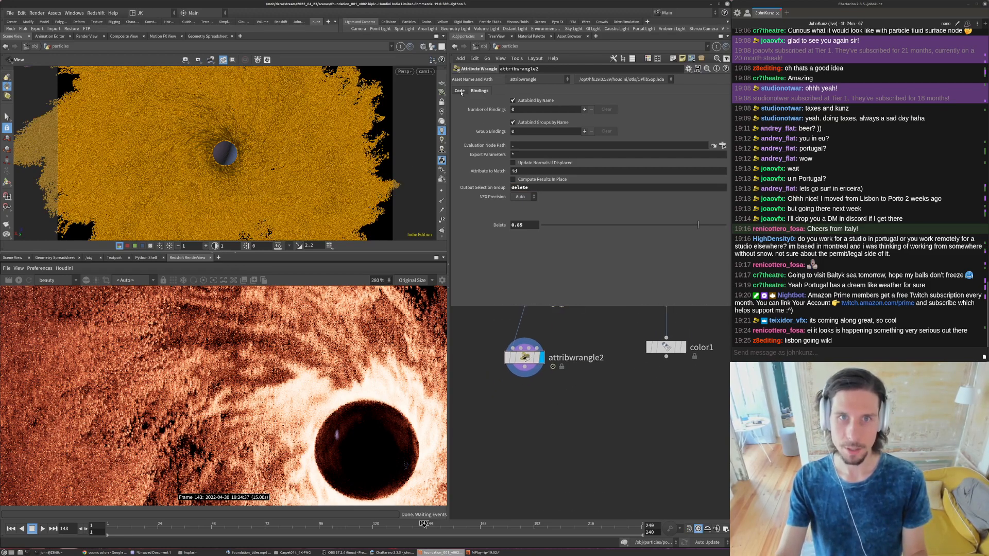
- Add a Split node below attribwrangle2, set its Group to delete with Invert Selection on, and display it
{"action": "left_click", "coordinate": [460, 91]}
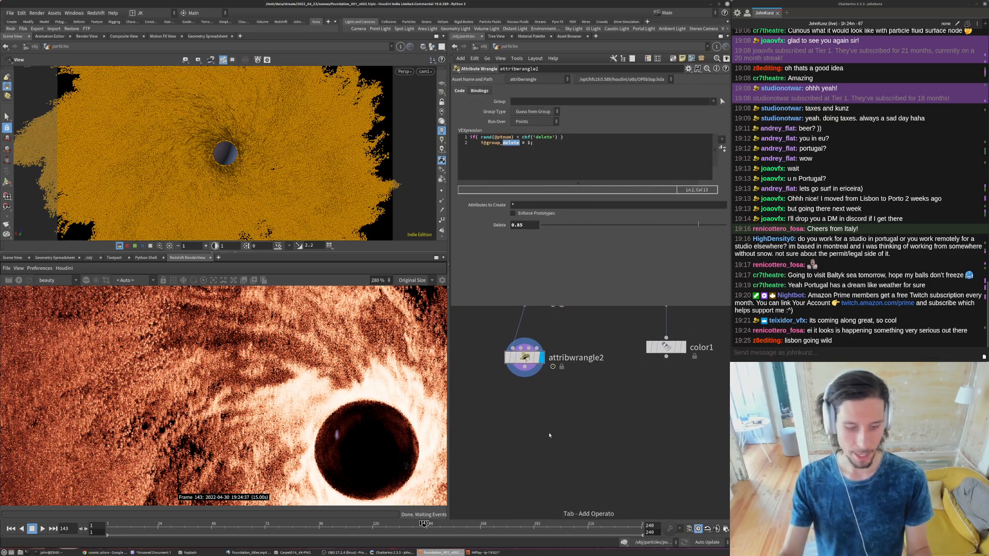
{"action": "key", "text": "Tab"}
{"action": "type", "text": "split"}
{"action": "key", "text": "Return"}
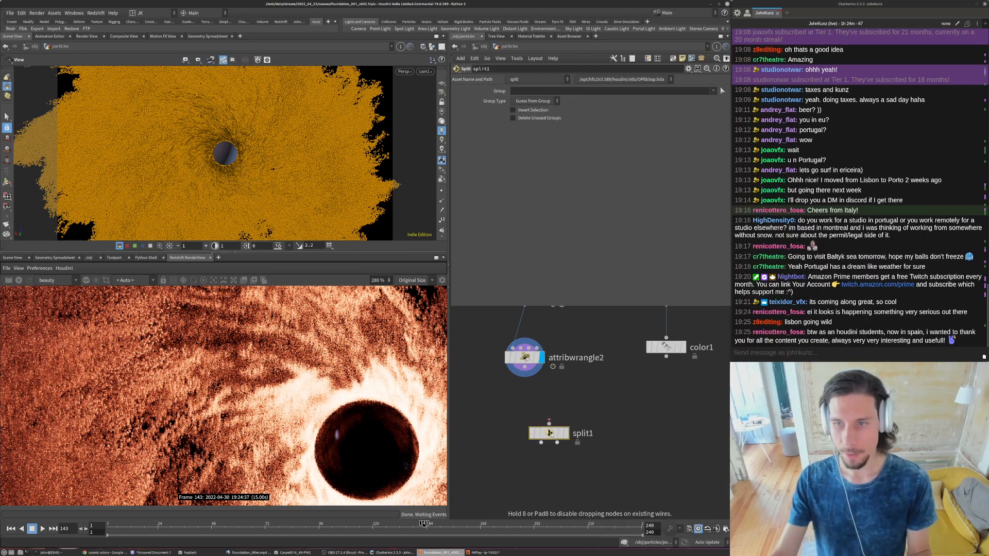
{"action": "left_click", "coordinate": [548, 432]}
{"action": "left_click_drag", "start_coordinate": [549, 432], "coordinate": [525, 401]}
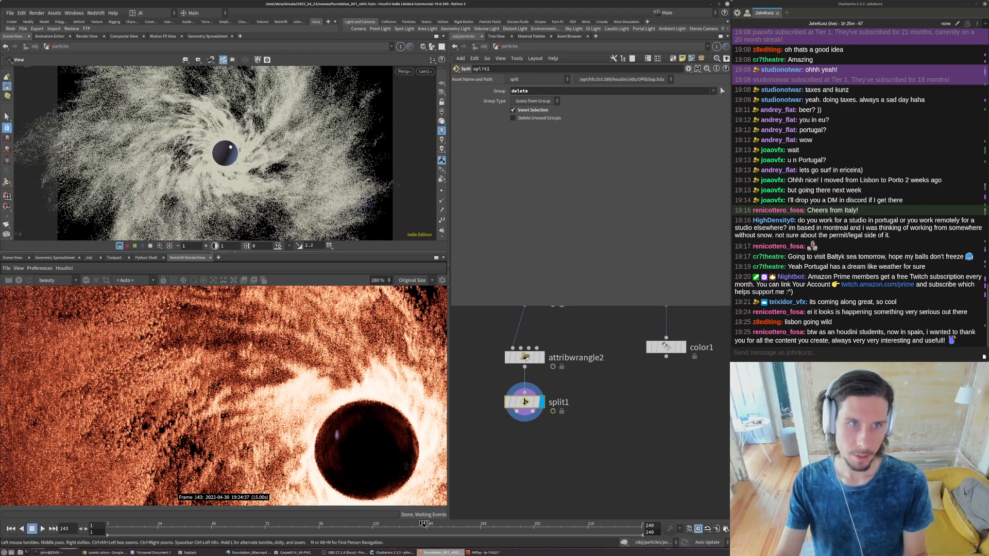
{"action": "scroll", "coordinate": [487, 379], "scroll_direction": "down", "scroll_amount": 3}
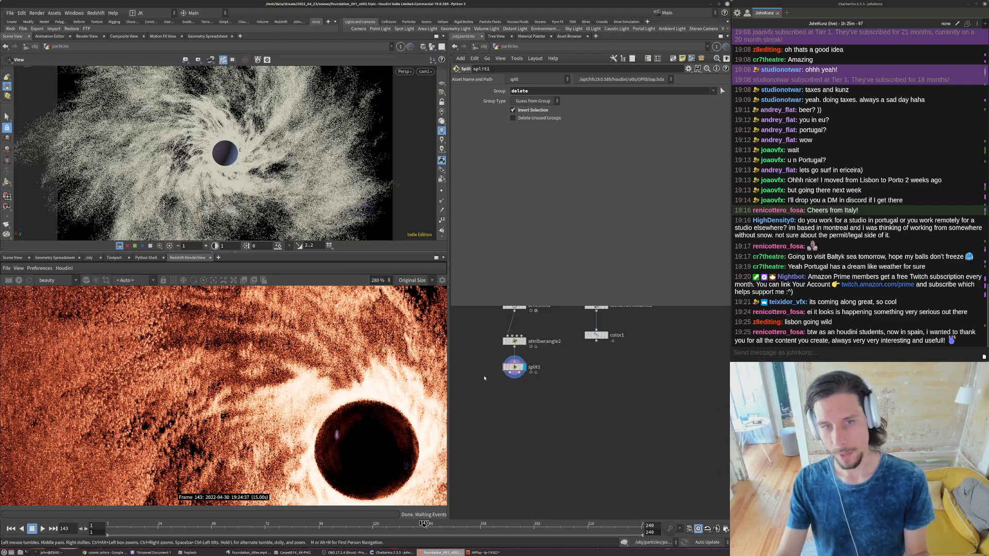
- Add a Null node, wire it to split1's second output for the non-selected geometry, and display it
{"action": "key", "text": "Tab"}
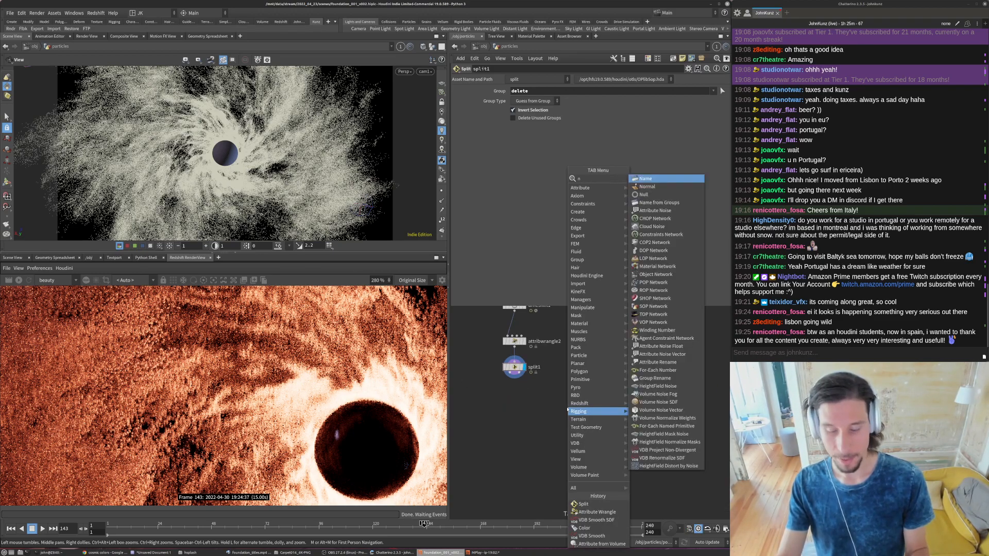
{"action": "type", "text": "nu"}
{"action": "left_click", "coordinate": [641, 179]}
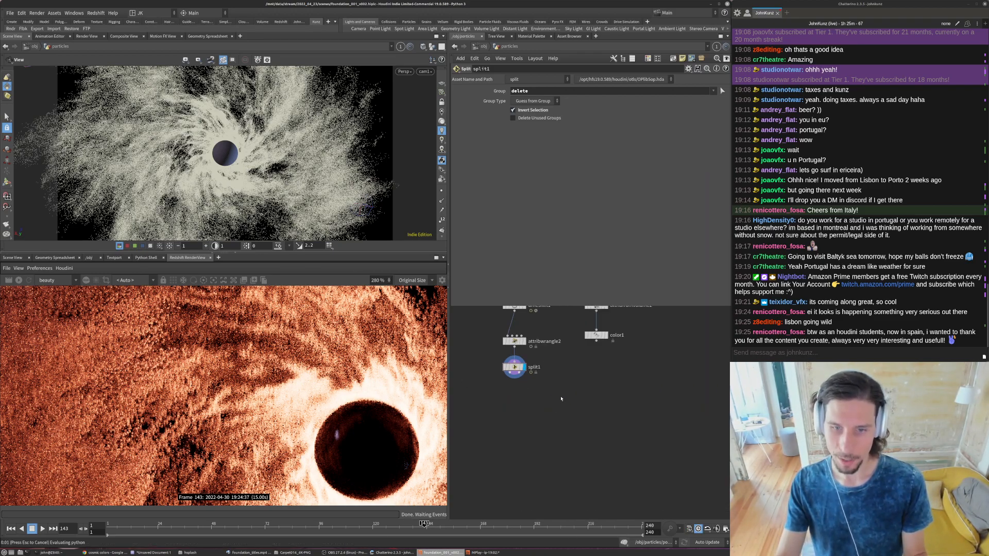
{"action": "left_click", "coordinate": [558, 404]}
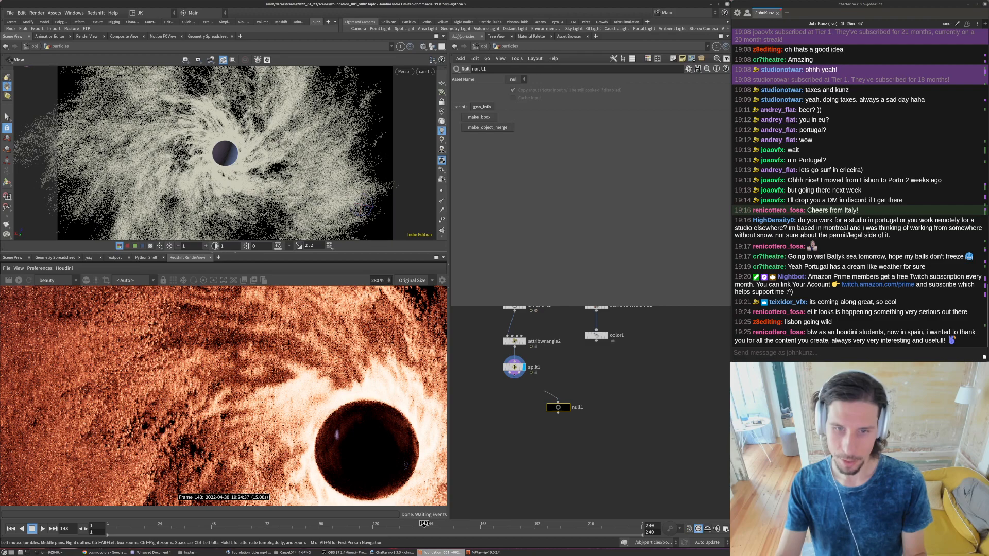
{"action": "left_click", "coordinate": [567, 407]}
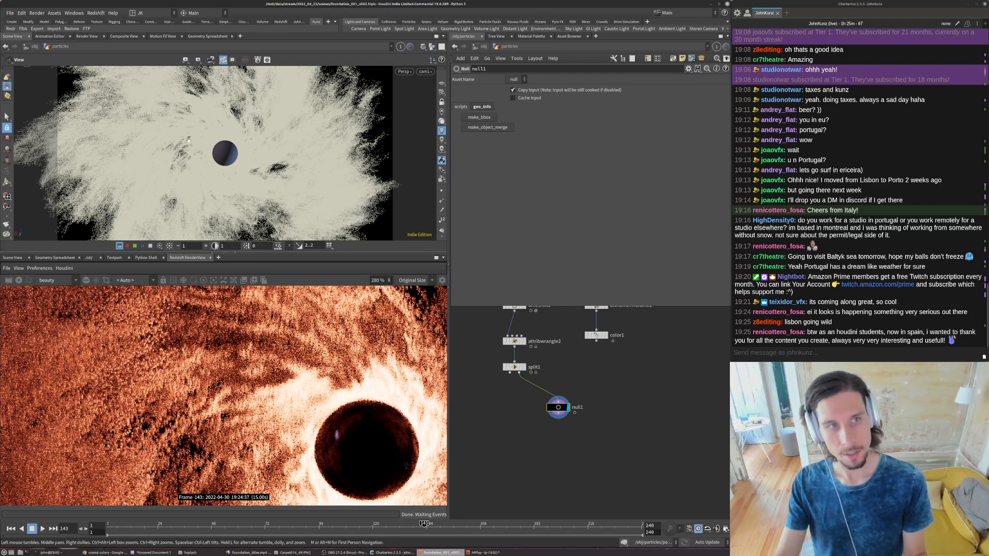
- Duplicate attribwrangle2 below null1, display the copy, and set its Delete parameter to 0.985
{"action": "left_click_drag", "start_coordinate": [514, 342], "coordinate": [552, 387], "text": "alt"}
{"action": "scroll", "coordinate": [568, 450], "scroll_direction": "up", "scroll_amount": 3}
{"action": "left_click", "coordinate": [588, 445]}
{"action": "left_click_drag", "start_coordinate": [576, 446], "coordinate": [558, 413]}
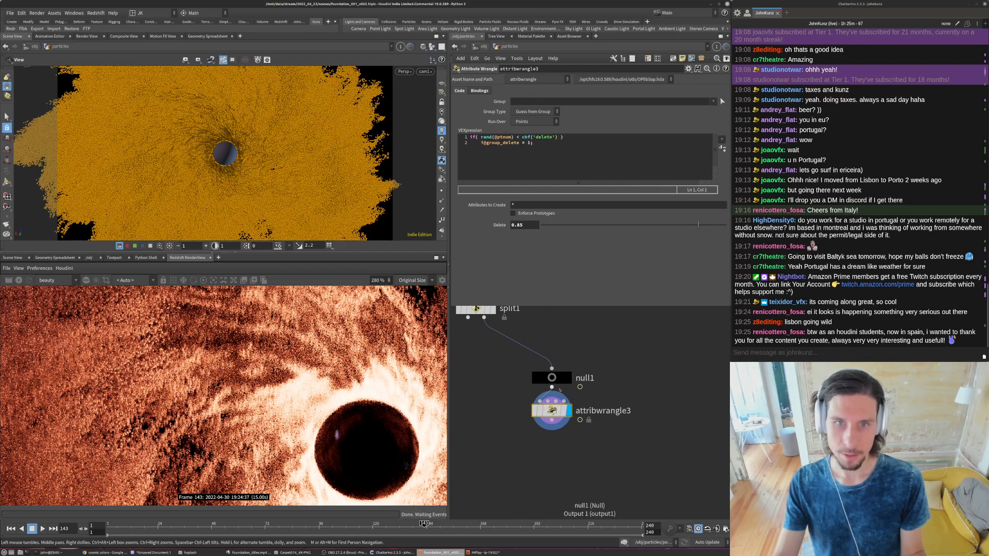
{"action": "left_click", "coordinate": [529, 225]}
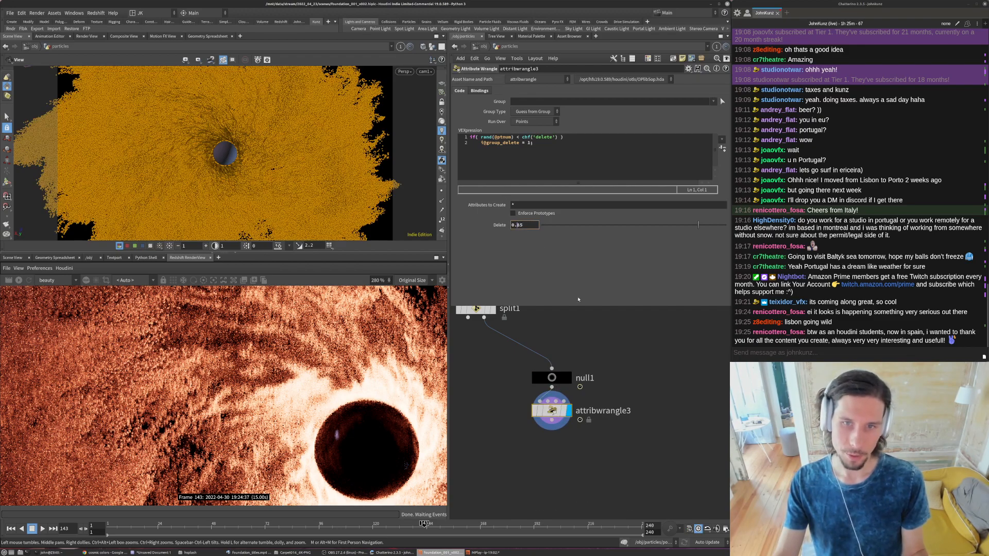
{"action": "key", "text": "Return"}
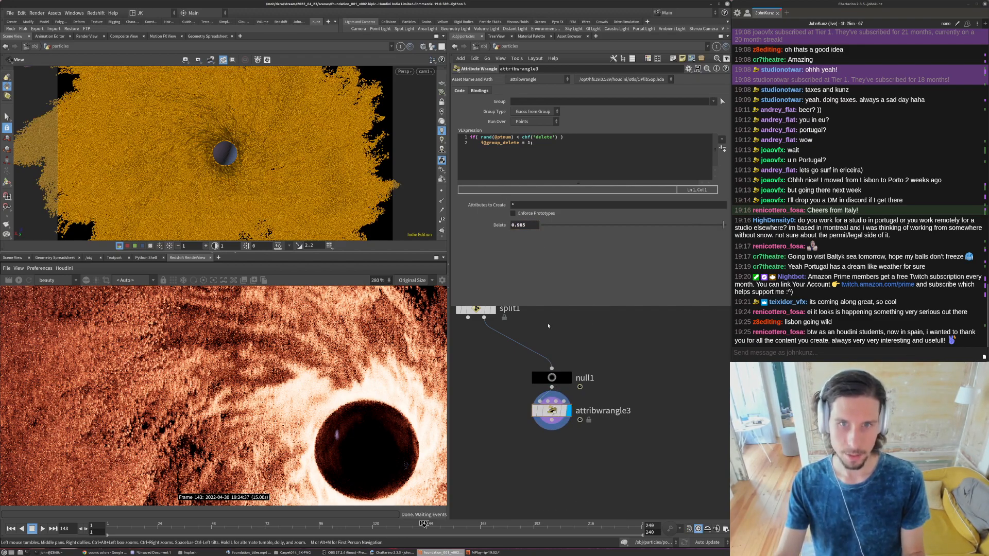
- Duplicate split1, wire the copy below attribwrangle3 with the same delete group settings, and display it
{"action": "scroll", "coordinate": [547, 324], "scroll_direction": "down", "scroll_amount": 2}
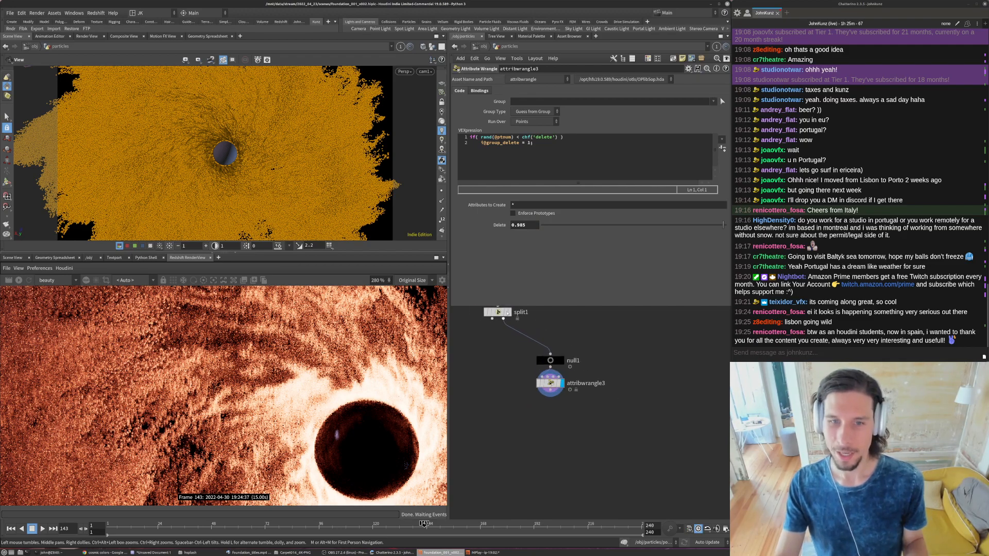
{"action": "left_click_drag", "start_coordinate": [498, 311], "coordinate": [566, 416], "text": "alt"}
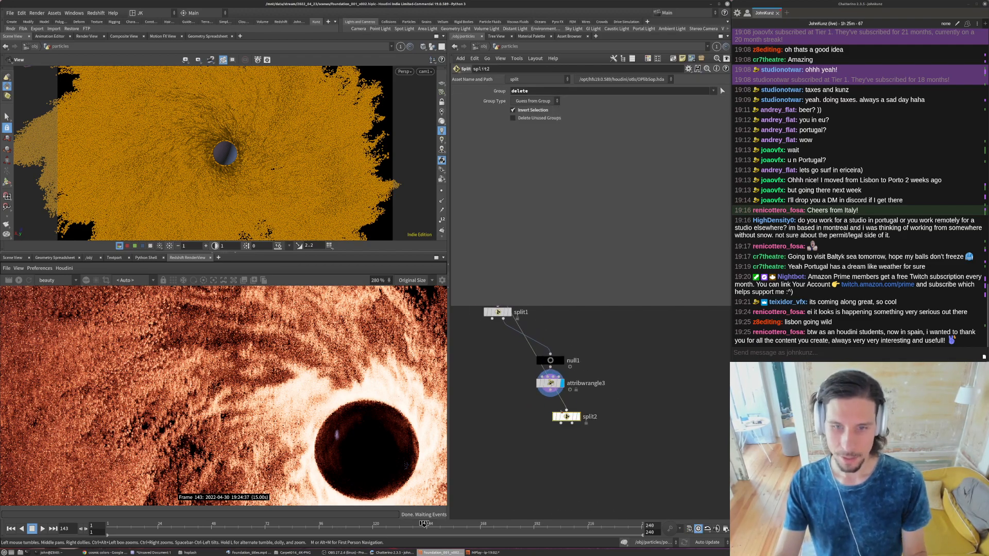
{"action": "left_click", "coordinate": [550, 397]}
{"action": "key", "text": "r"}
{"action": "left_click", "coordinate": [566, 418]}
{"action": "left_click_drag", "start_coordinate": [566, 418], "coordinate": [550, 415]}
{"action": "left_click", "coordinate": [550, 383]}
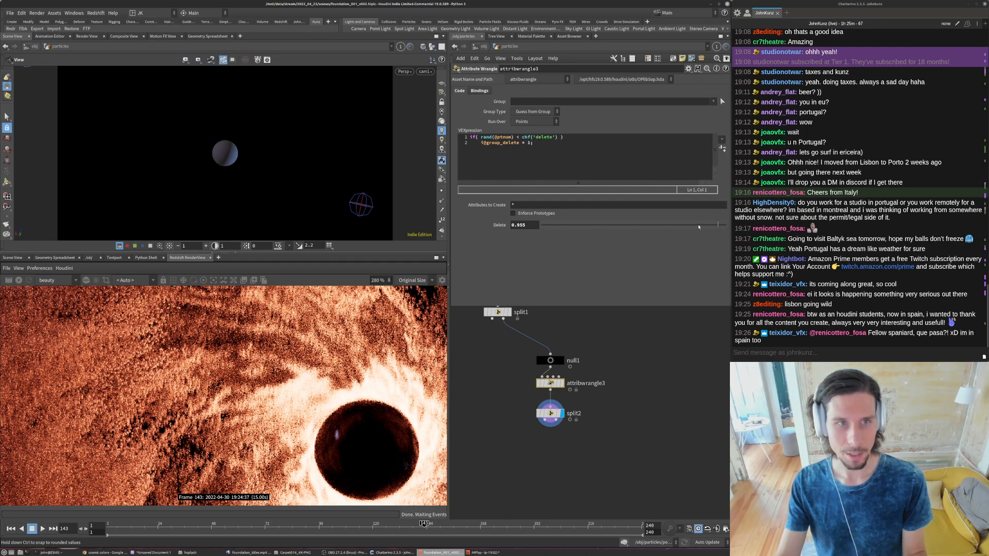
{"action": "left_click", "coordinate": [665, 228]}
{"action": "left_click", "coordinate": [513, 137]}
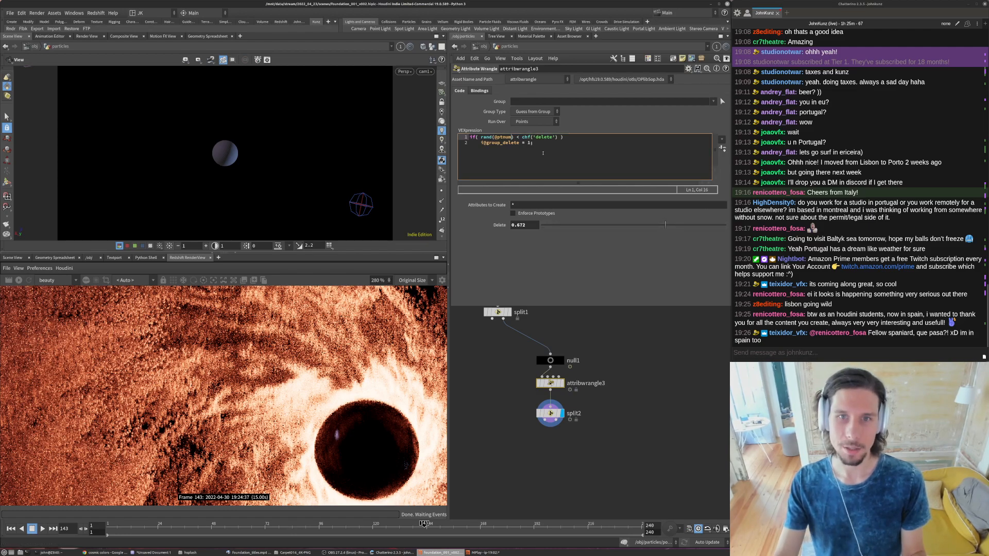
{"action": "type", "text": "-531"}
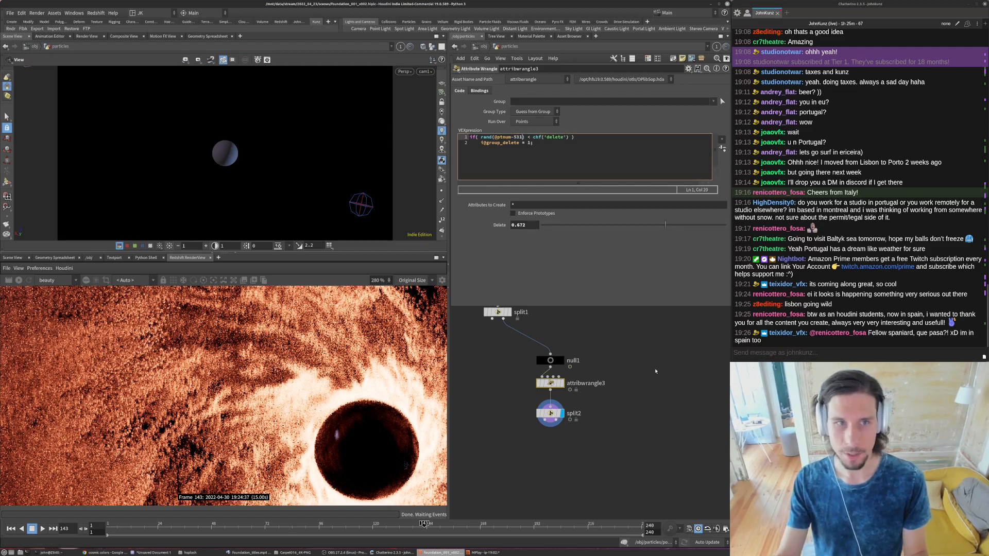
{"action": "left_click", "coordinate": [696, 225]}
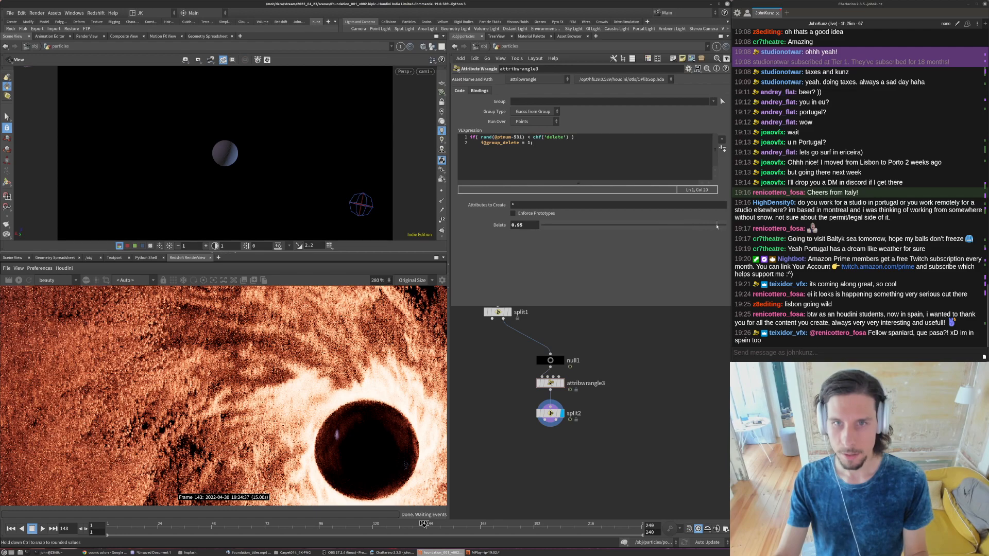
{"action": "left_click", "coordinate": [560, 383]}
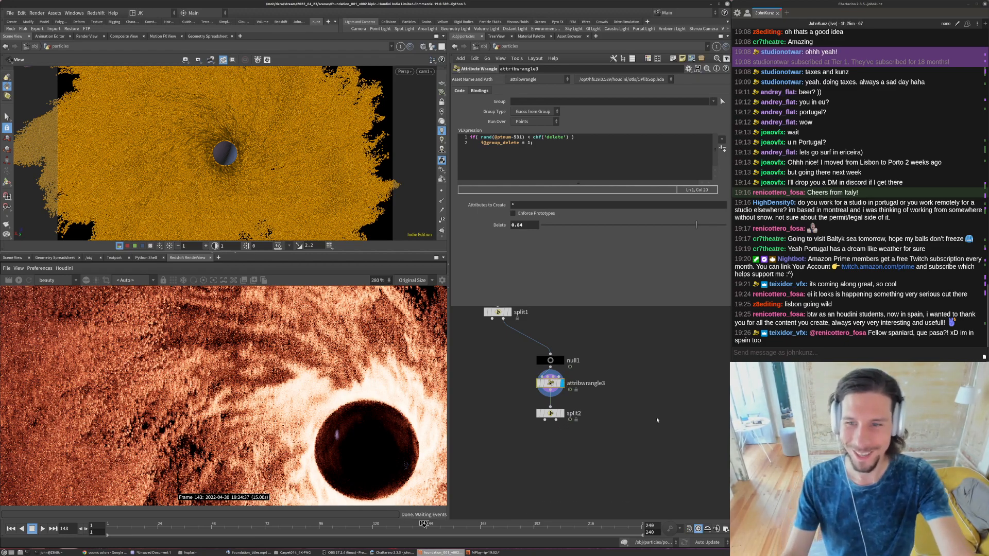
{"action": "scroll", "coordinate": [562, 419], "scroll_direction": "up", "scroll_amount": 2}
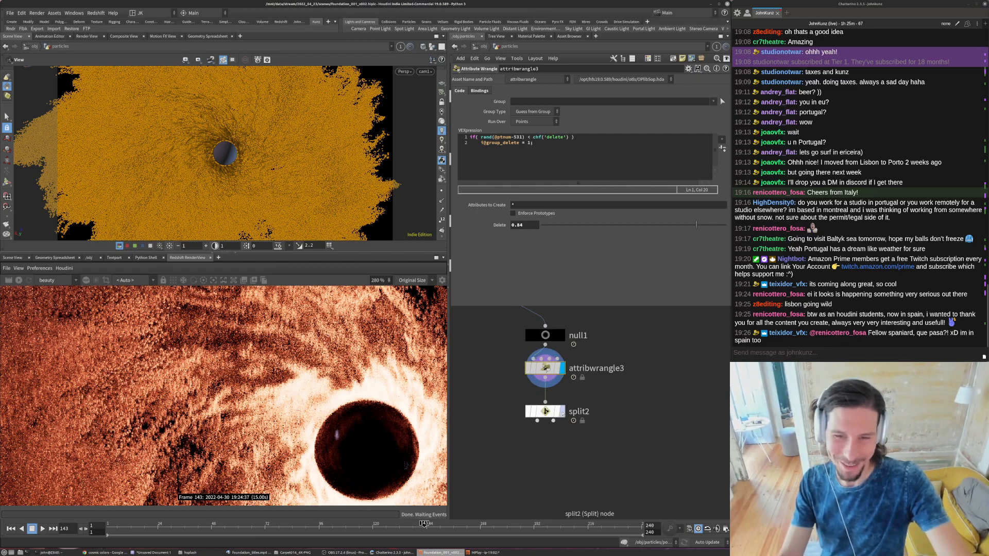
- Examine the output of split2 and then of attribwrangle3, checking the delete group in each node's settings and information
{"action": "left_click", "coordinate": [562, 411]}
{"action": "left_click", "coordinate": [547, 411]}
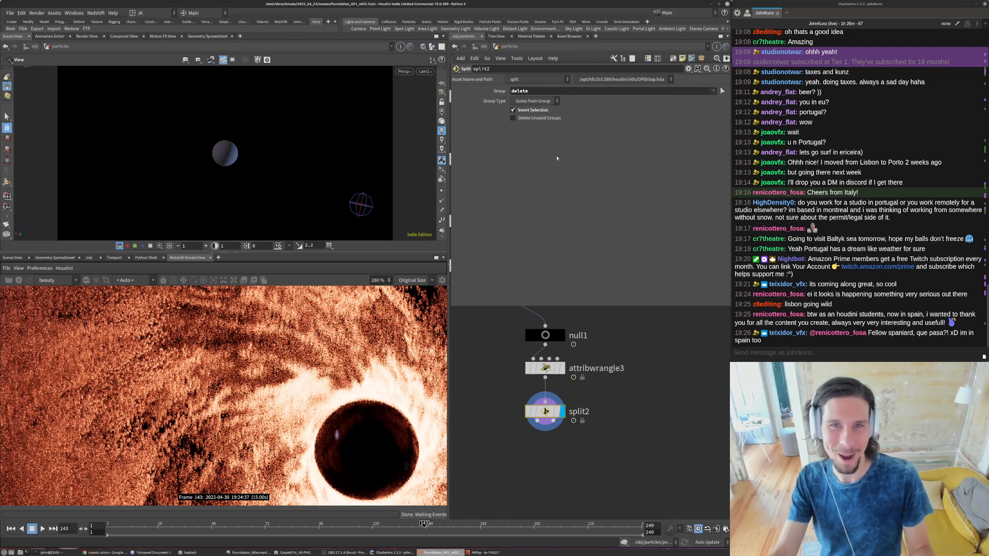
{"action": "left_click", "coordinate": [544, 101]}
{"action": "left_click", "coordinate": [561, 368]}
{"action": "middle_click", "coordinate": [546, 368]}
{"action": "left_click", "coordinate": [546, 368]}
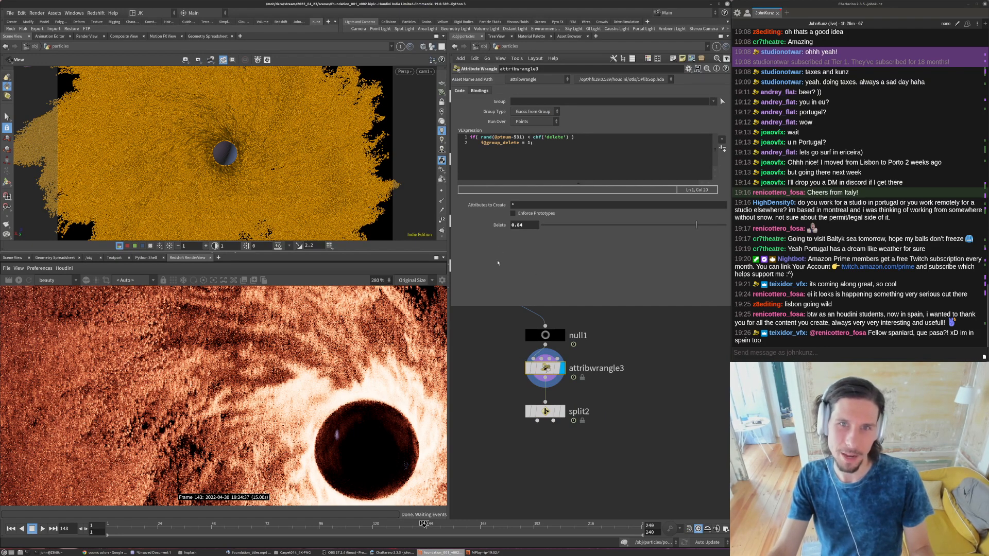
- Insert i@group_delete = 0; as the first line of attribwrangle3's VEX expression, display split2, and reselect the wrangle
{"action": "left_click", "coordinate": [470, 137]}
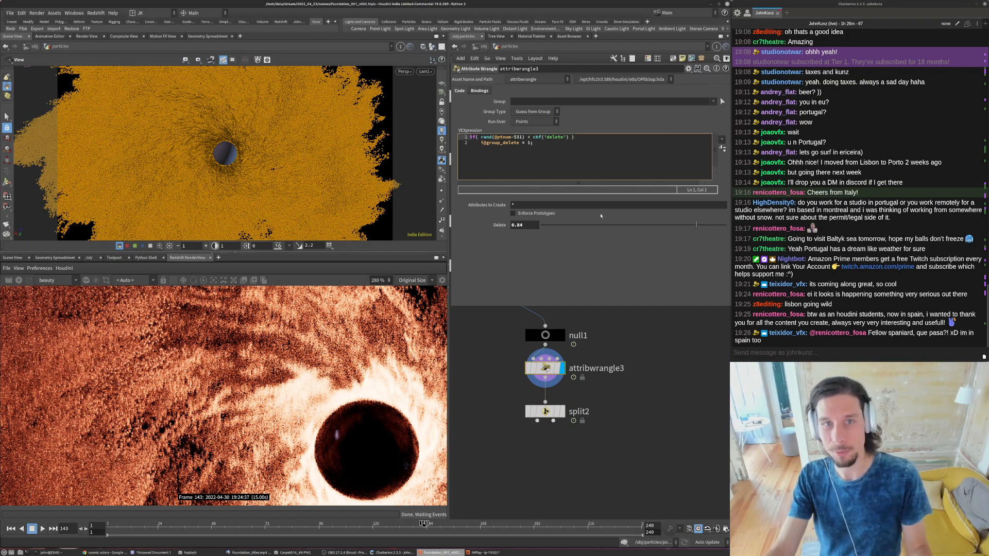
{"action": "key", "text": "Return"}
{"action": "key", "text": "Up"}
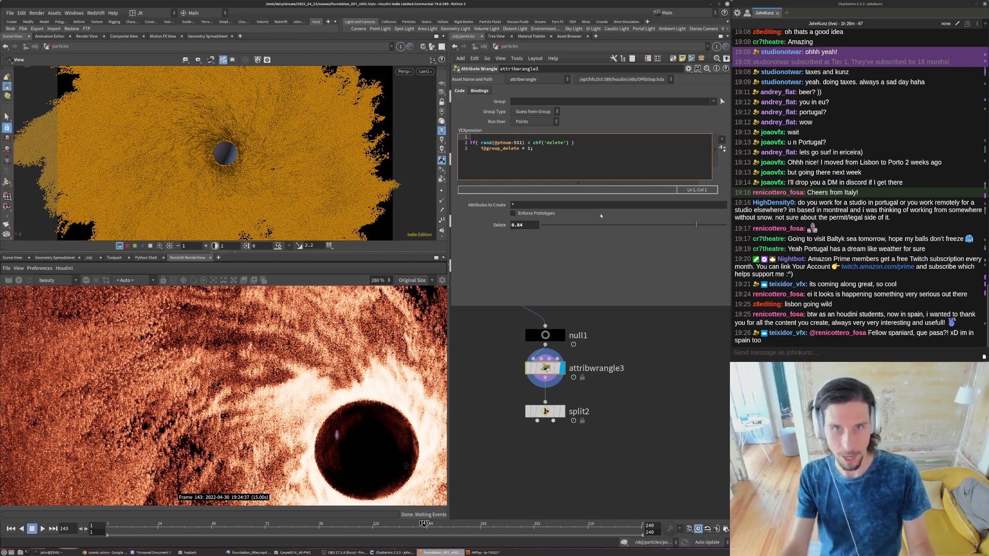
{"action": "left_click_drag", "start_coordinate": [535, 149], "coordinate": [481, 149]}
{"action": "key", "text": "ctrl+c"}
{"action": "left_click", "coordinate": [479, 137]}
{"action": "key", "text": "ctrl+v"}
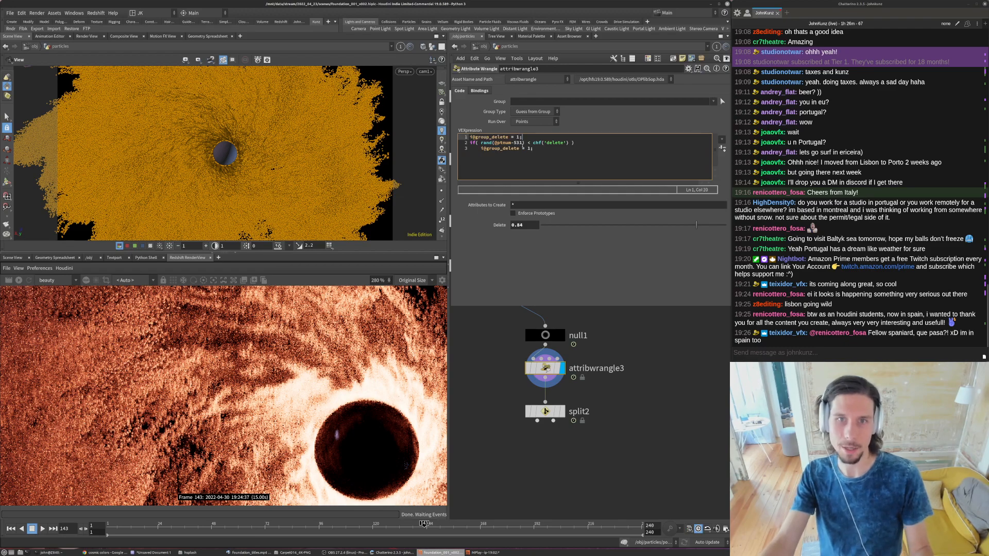
{"action": "key", "text": "BackSpace"}
{"action": "type", "text": "0"}
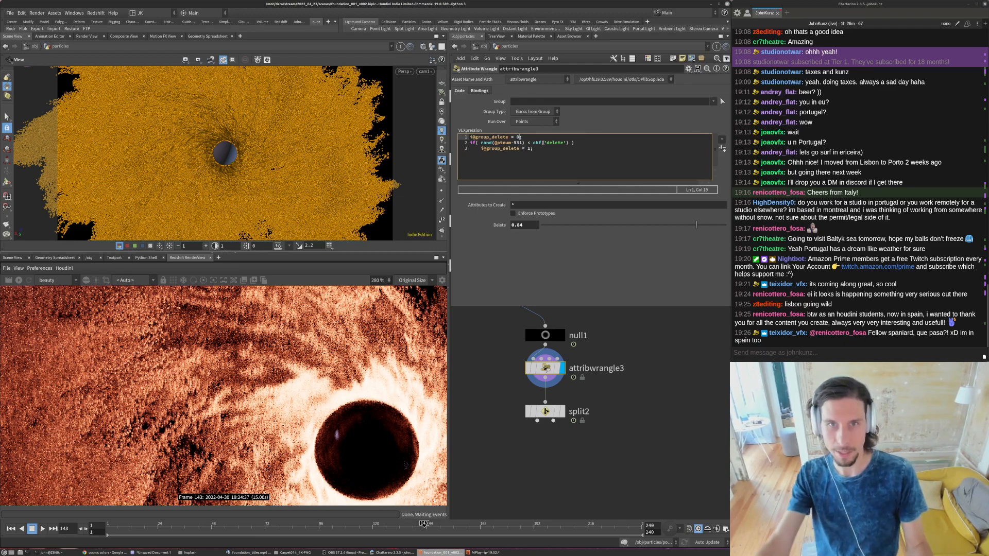
{"action": "left_click", "coordinate": [547, 412]}
{"action": "key", "text": "r"}
{"action": "left_click", "coordinate": [545, 368]}
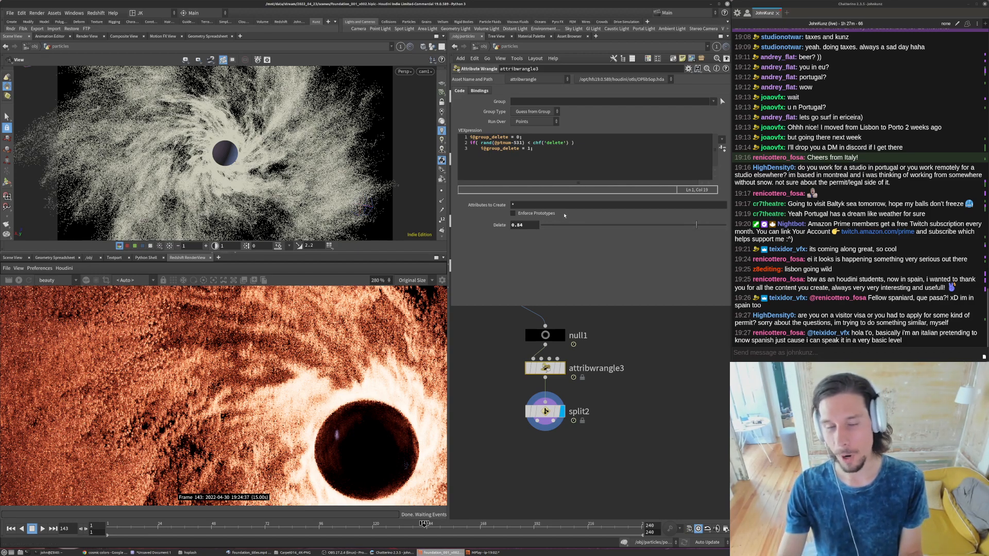
{"action": "double_click", "coordinate": [516, 137]}
{"action": "type", "text": "1"}
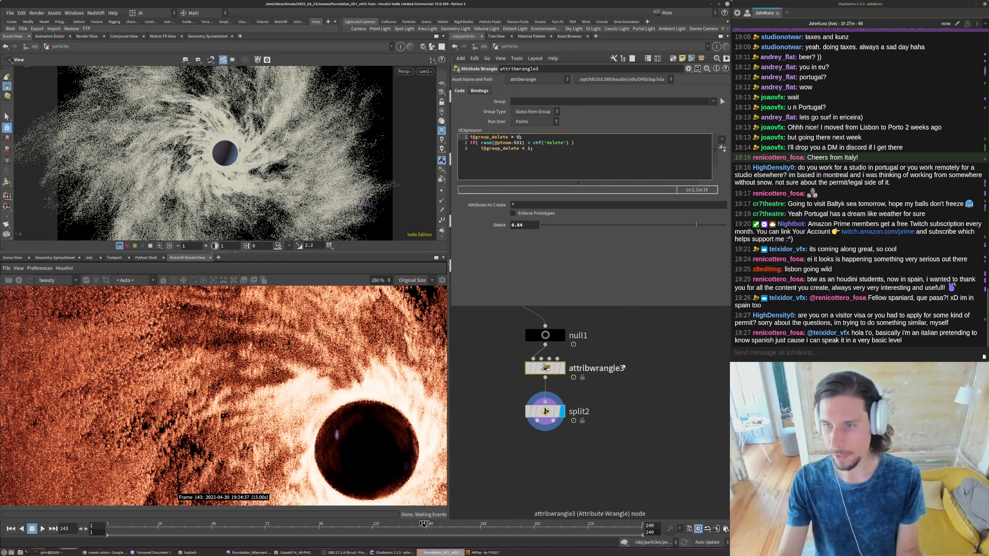
{"action": "left_click", "coordinate": [623, 367]}
{"action": "left_click", "coordinate": [632, 327]}
{"action": "middle_click_drag", "start_coordinate": [655, 409], "coordinate": [652, 417]}
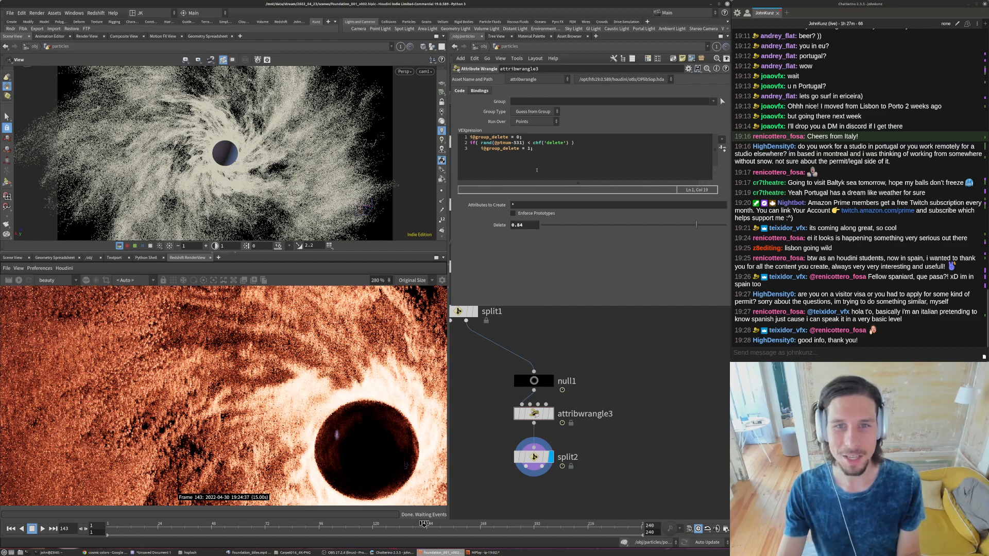
{"action": "left_click", "coordinate": [520, 137]}
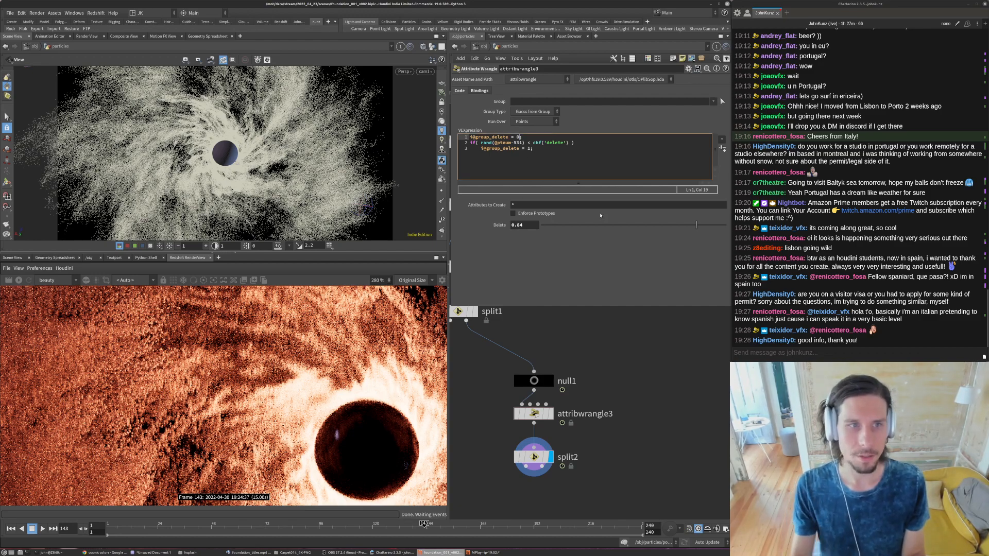
- Raise attribwrangle3's Delete parameter, trying 0.993, 0.995 and 0.999, and settle on 0.996
{"action": "left_click_drag", "start_coordinate": [721, 226], "coordinate": [725, 229]}
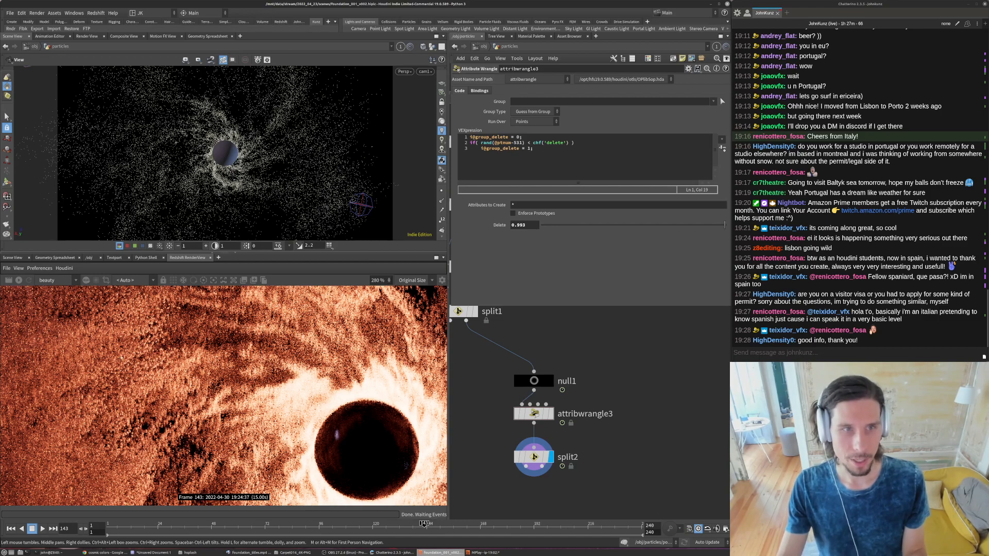
{"action": "left_click_drag", "start_coordinate": [526, 225], "coordinate": [520, 230]}
{"action": "type", "text": "95"}
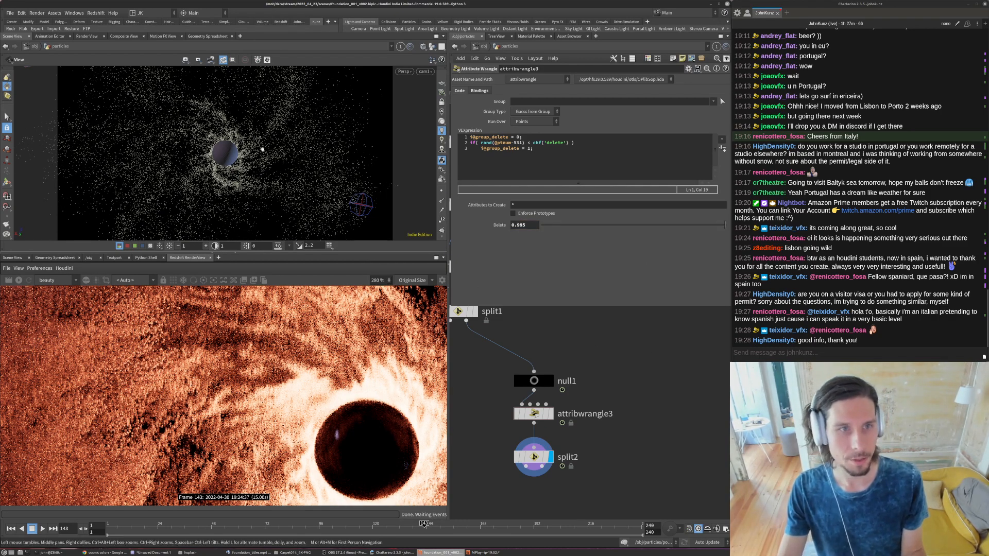
{"action": "middle_click_drag", "start_coordinate": [596, 445], "coordinate": [600, 407]}
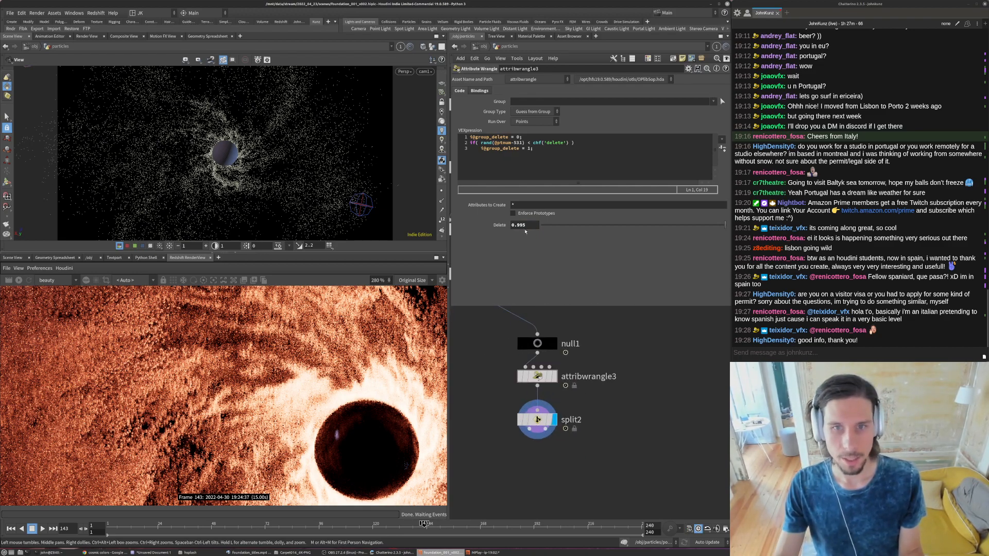
{"action": "left_click_drag", "start_coordinate": [526, 226], "coordinate": [522, 226]}
{"action": "type", "text": "9"}
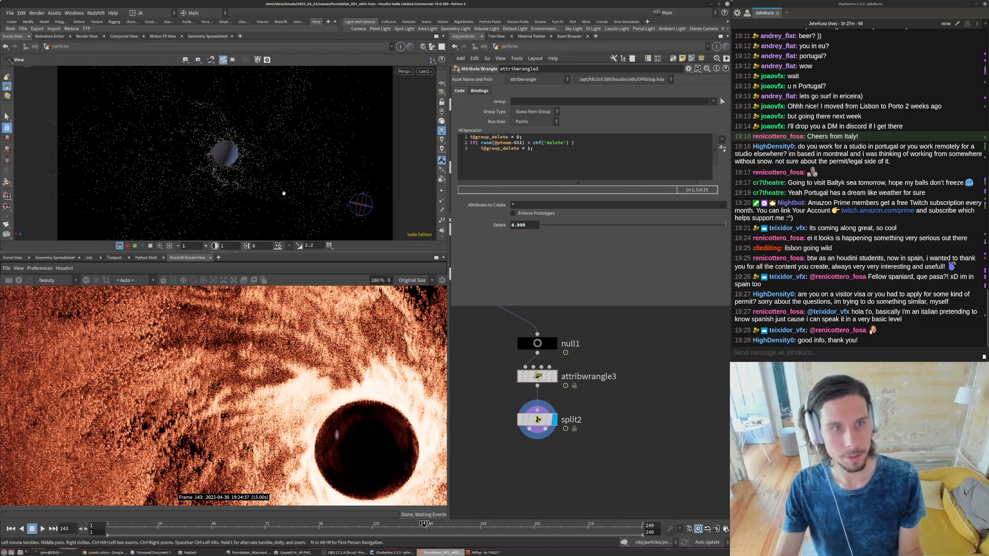
{"action": "left_click_drag", "start_coordinate": [527, 226], "coordinate": [522, 226]}
{"action": "type", "text": "6"}
- Add an Attribute Randomize node below split2, wire it to split2's first output, and display it
{"action": "middle_click_drag", "start_coordinate": [572, 481], "coordinate": [607, 429]}
{"action": "key", "text": "Tab"}
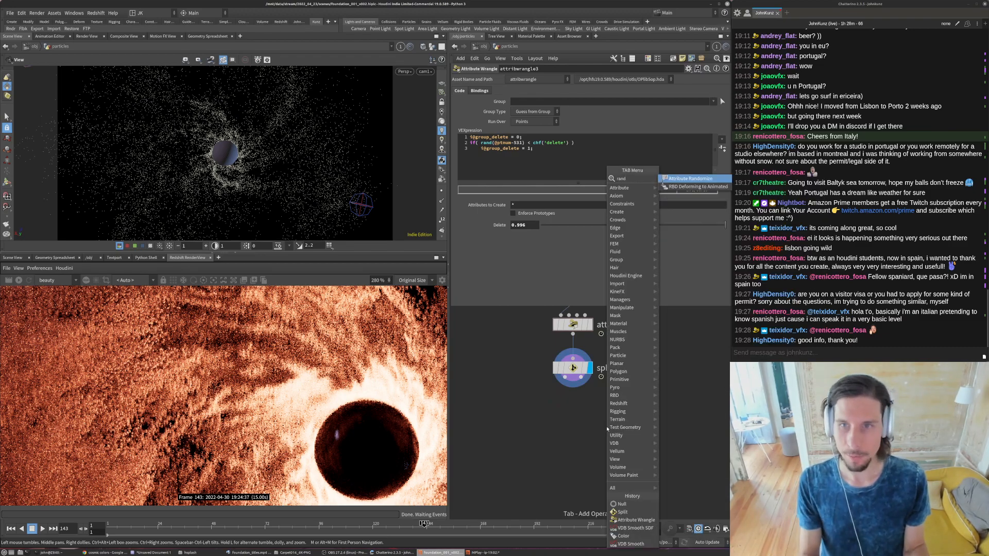
{"action": "key", "text": "Escape"}
{"action": "left_click", "coordinate": [607, 428]}
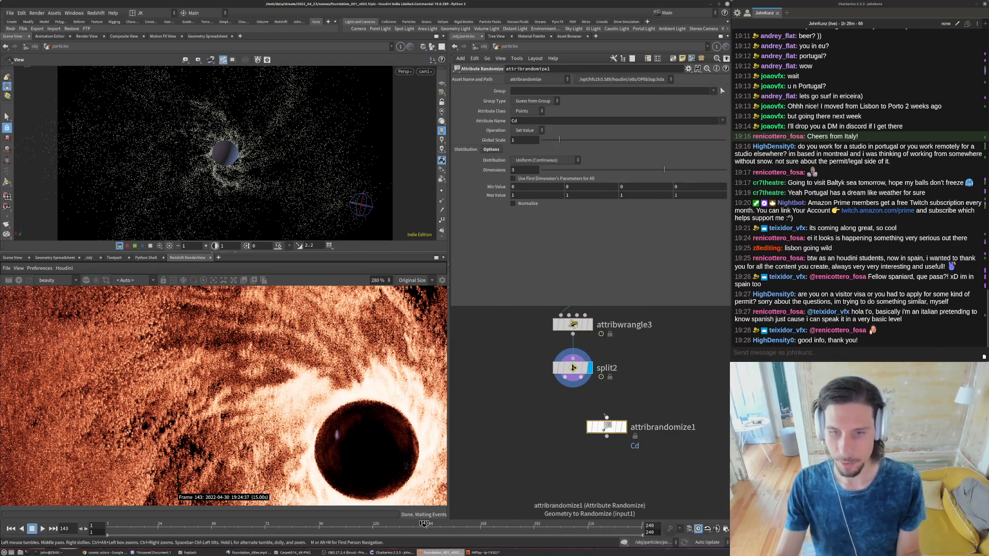
{"action": "left_click", "coordinate": [625, 428]}
{"action": "left_click_drag", "start_coordinate": [609, 428], "coordinate": [576, 425]}
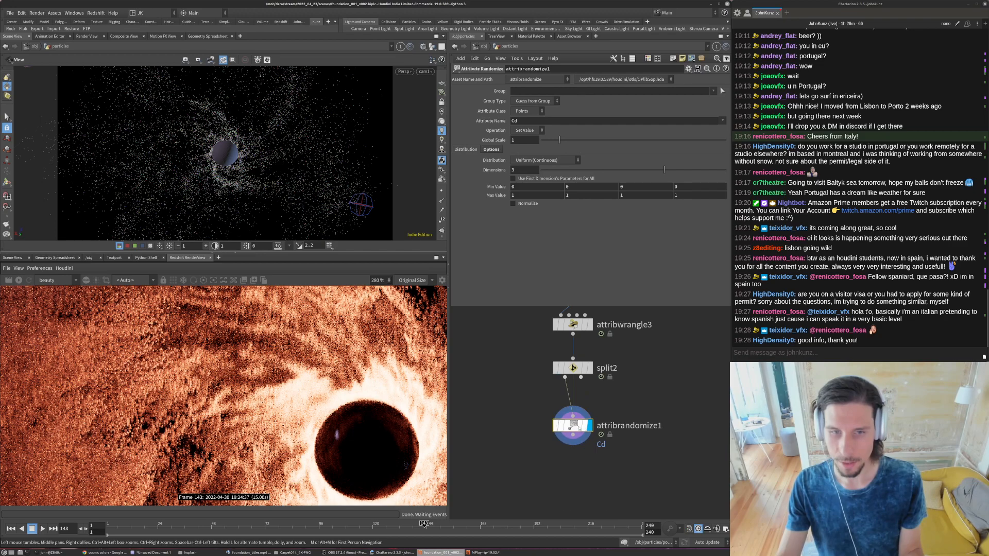
- In attribrandomize1, set the attribute name to orient, the distribution to Direction or Orientation, and the dimensions to 4
{"action": "left_click", "coordinate": [533, 112]}
{"action": "left_click", "coordinate": [533, 113]}
{"action": "left_click", "coordinate": [529, 120]}
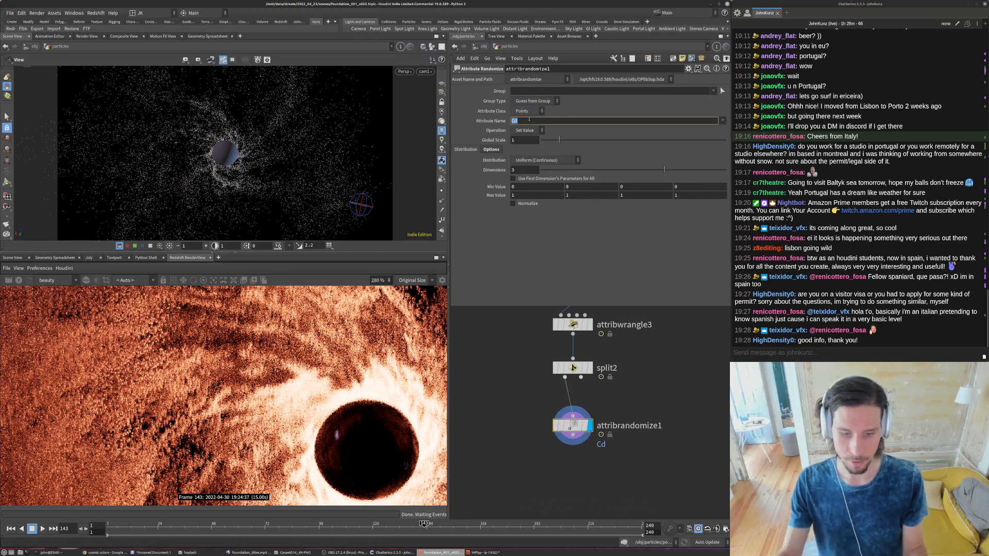
{"action": "type", "text": "c"}
{"action": "type", "text": "rient"}
{"action": "key", "text": "Return"}
{"action": "left_click", "coordinate": [547, 160]}
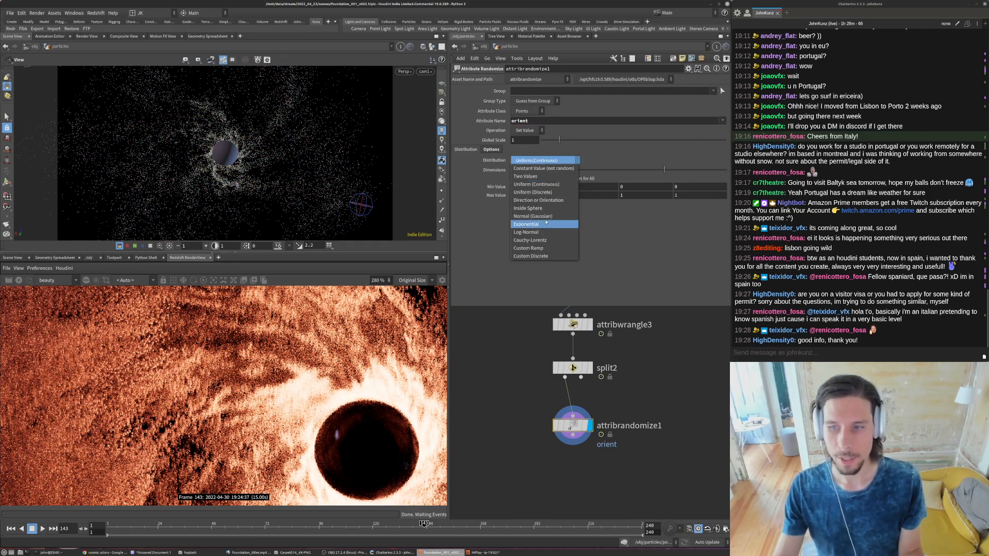
{"action": "left_click", "coordinate": [538, 201]}
{"action": "left_click", "coordinate": [699, 172]}
- Inspect attribrandomize1's node information to check the type of the orient point attribute
{"action": "middle_click_drag", "start_coordinate": [678, 408], "coordinate": [670, 388]}
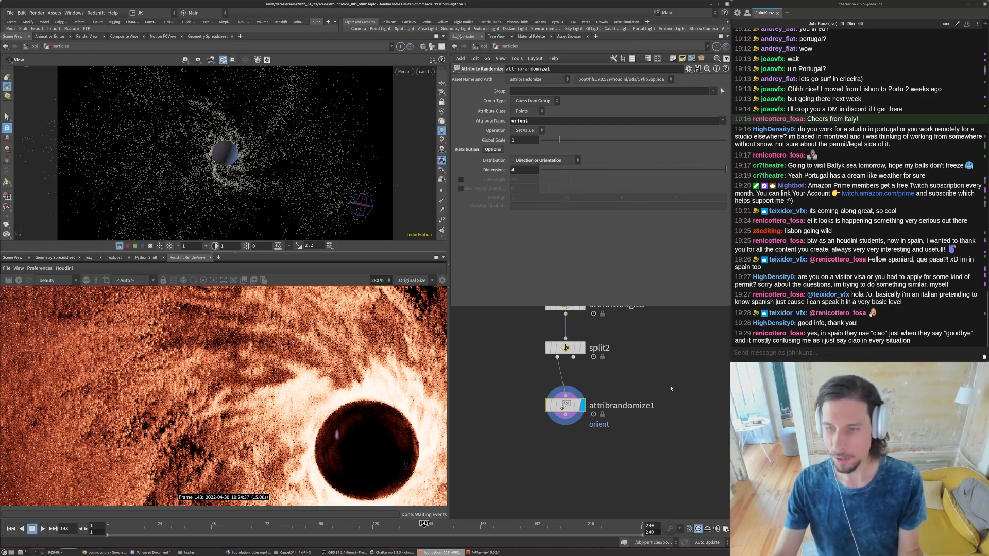
{"action": "middle_click", "coordinate": [572, 404]}
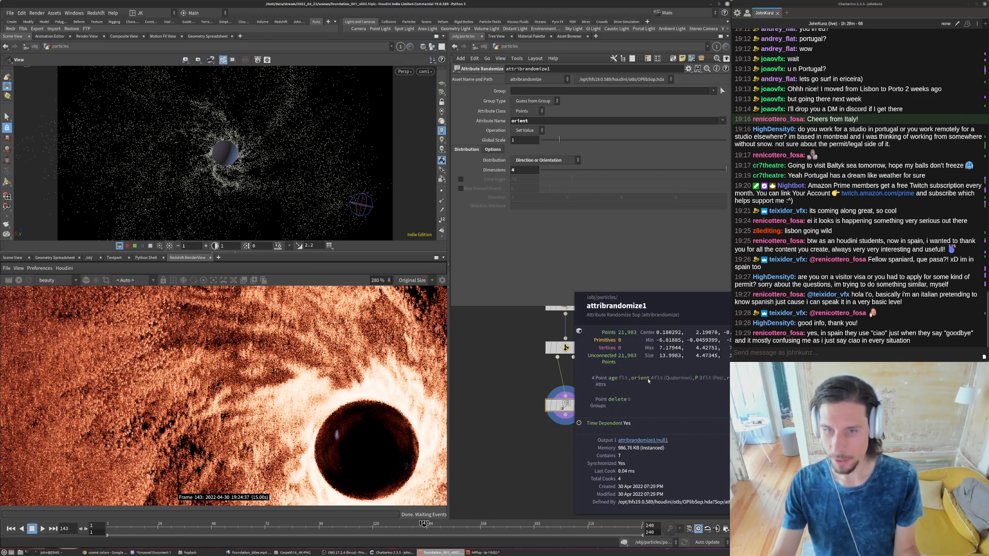
{"action": "left_click", "coordinate": [654, 436]}
{"action": "middle_click_drag", "start_coordinate": [655, 441], "coordinate": [653, 409]}
{"action": "middle_click_drag", "start_coordinate": [608, 434], "coordinate": [612, 410]}
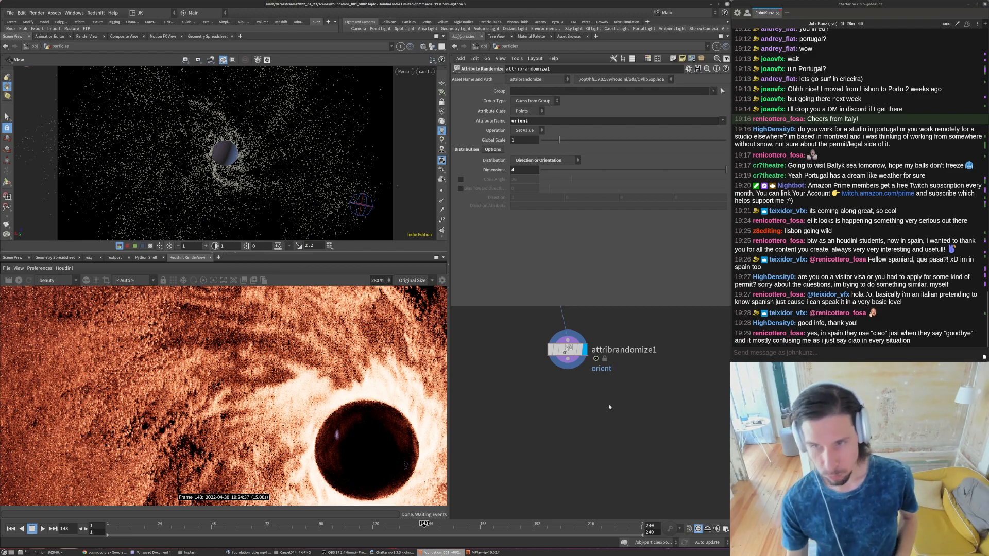
{"action": "scroll", "coordinate": [609, 406], "scroll_direction": "down", "scroll_amount": 3}
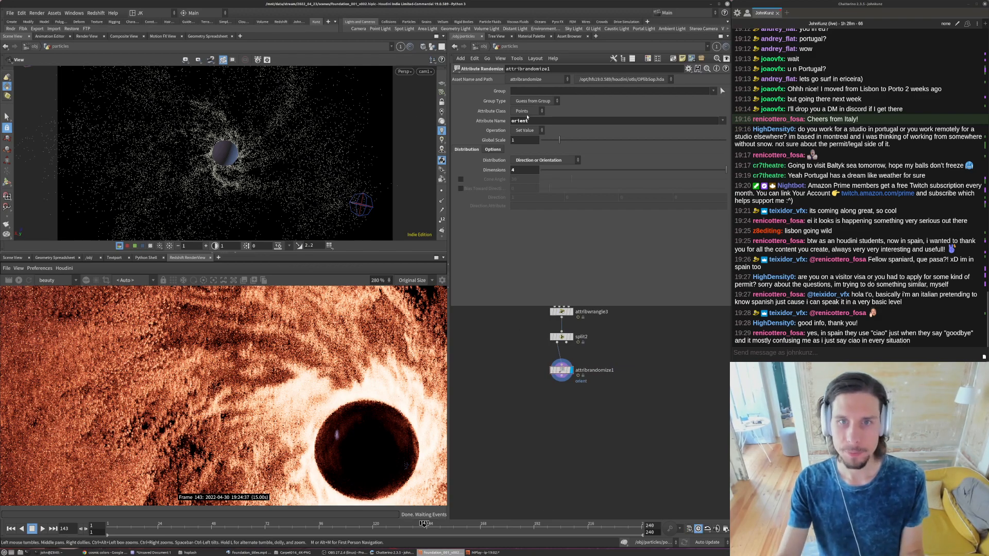
{"action": "scroll", "coordinate": [571, 381], "scroll_direction": "up", "scroll_amount": 3}
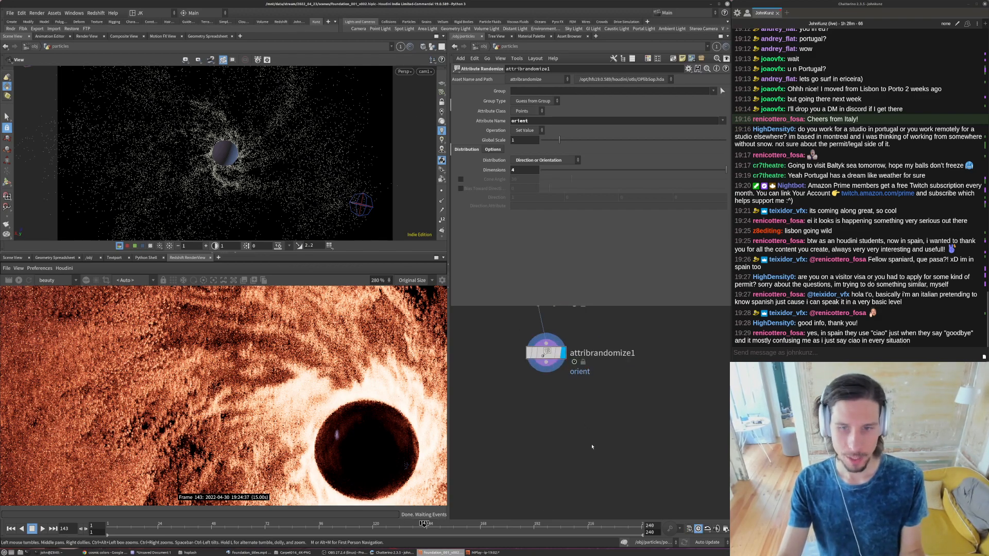
- Add a Copy to Points node below attribrandomize1 and feed the randomized points into its target points input
{"action": "key", "text": "Tab"}
{"action": "type", "text": "copy"}
{"action": "key", "text": "Down"}
{"action": "key", "text": "Down"}
{"action": "key", "text": "Up"}
{"action": "key", "text": "Up"}
{"action": "key", "text": "Up"}
{"action": "key", "text": "Down"}
{"action": "key", "text": "Down"}
{"action": "key", "text": "Down"}
{"action": "key", "text": "Down"}
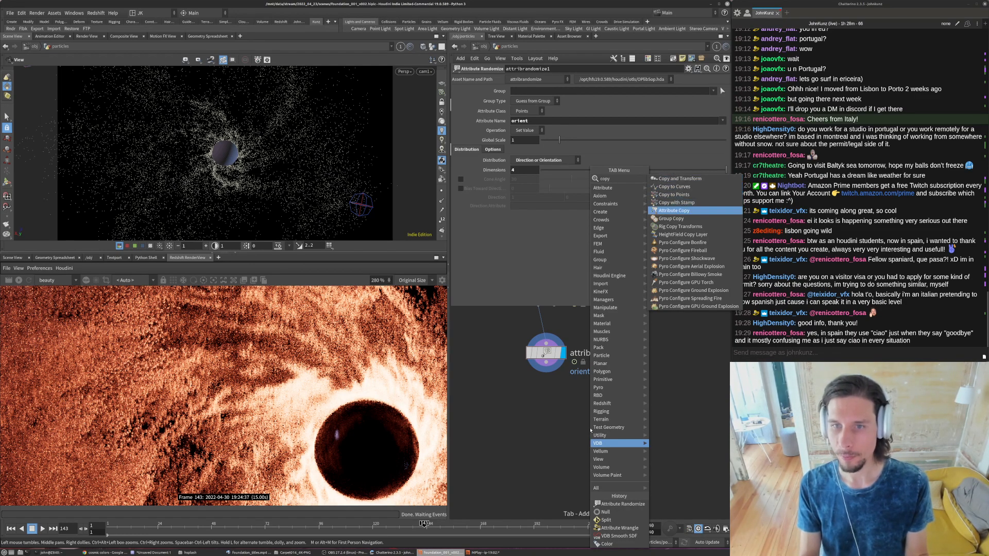
{"action": "left_click", "coordinate": [669, 196]}
{"action": "left_click", "coordinate": [557, 396]}
{"action": "left_click", "coordinate": [555, 396]}
{"action": "left_click_drag", "start_coordinate": [555, 395], "coordinate": [557, 442]}
- Add a File node beside attribrandomize1, display and frame its geometry, and switch the viewport to headlight lighting
{"action": "key", "text": "Tab"}
{"action": "type", "text": "fil"}
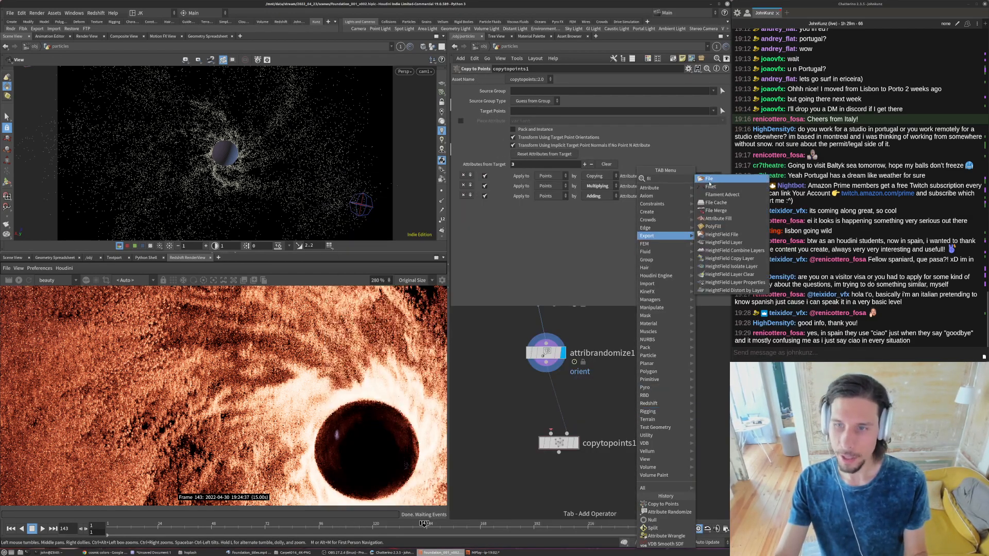
{"action": "left_click", "coordinate": [708, 178]}
{"action": "left_click", "coordinate": [650, 342]}
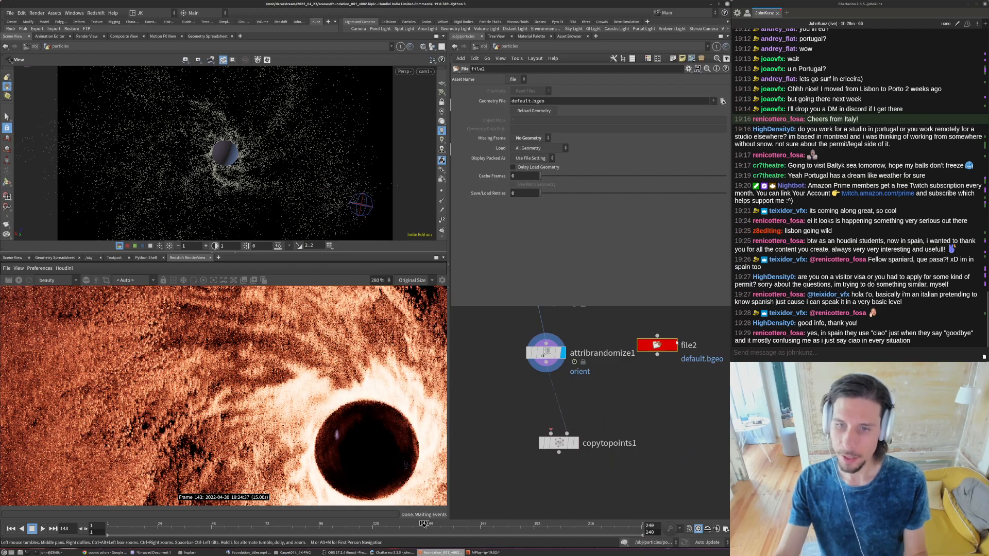
{"action": "key", "text": "space+g"}
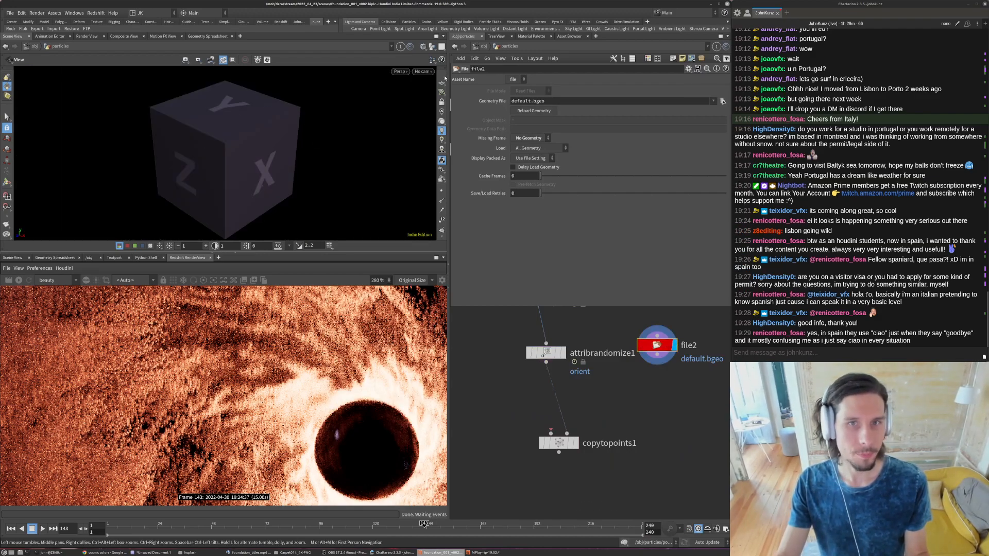
{"action": "left_click", "coordinate": [441, 121]}
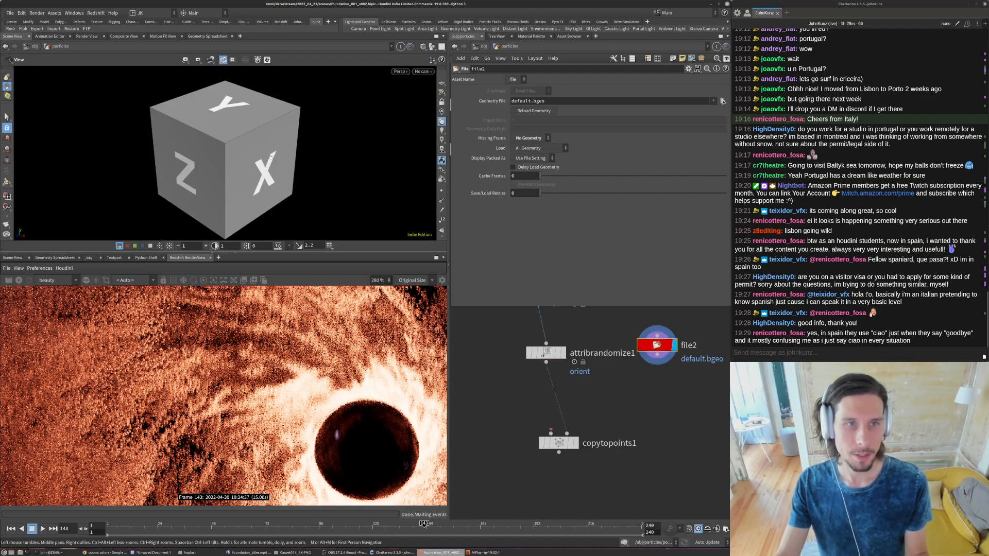
- Set file2's geometry file to defaxes.bgeo
{"action": "left_click", "coordinate": [530, 102]}
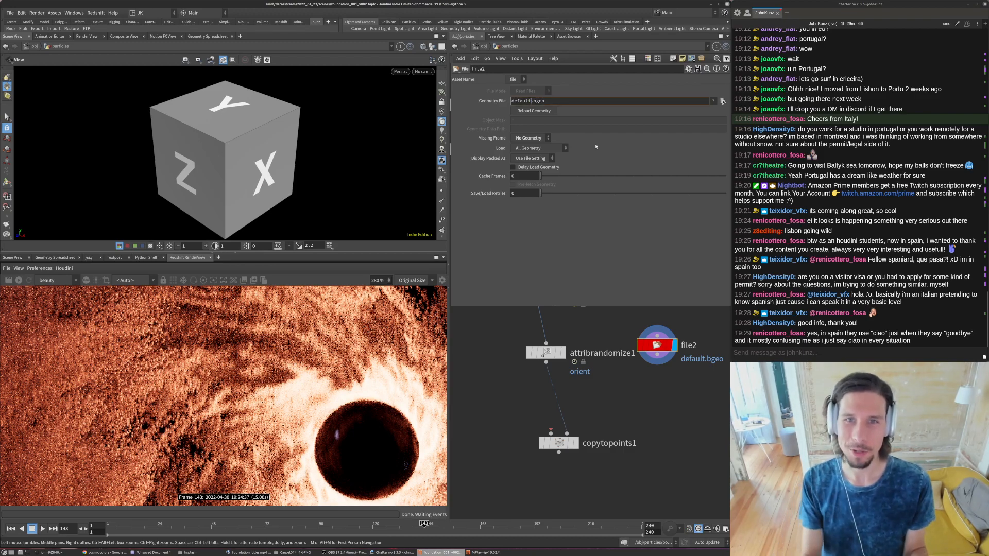
{"action": "key", "text": "BackSpace"}
{"action": "key", "text": "BackSpace"}
{"action": "key", "text": "BackSpace"}
{"action": "key", "text": "BackSpace"}
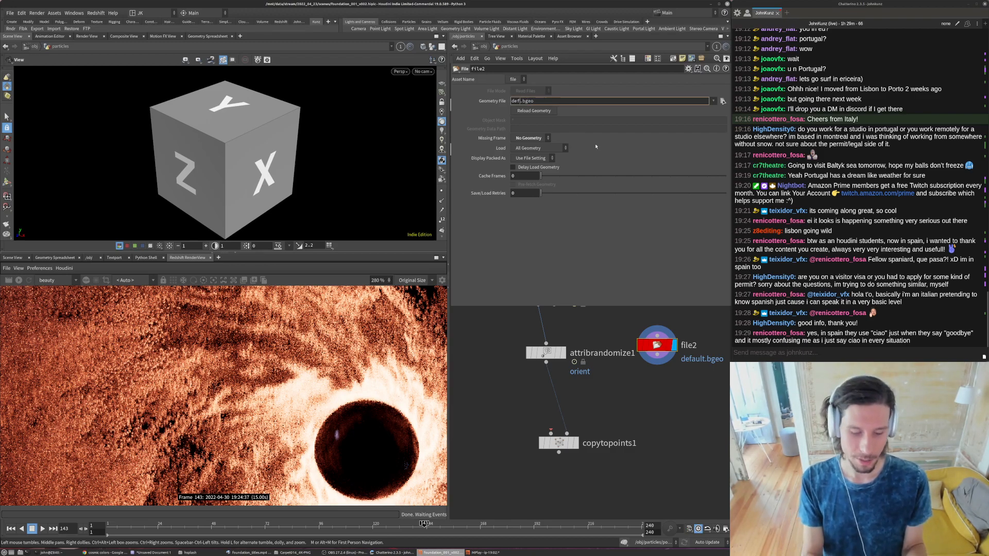
{"action": "type", "text": "axes"}
{"action": "key", "text": "Return"}
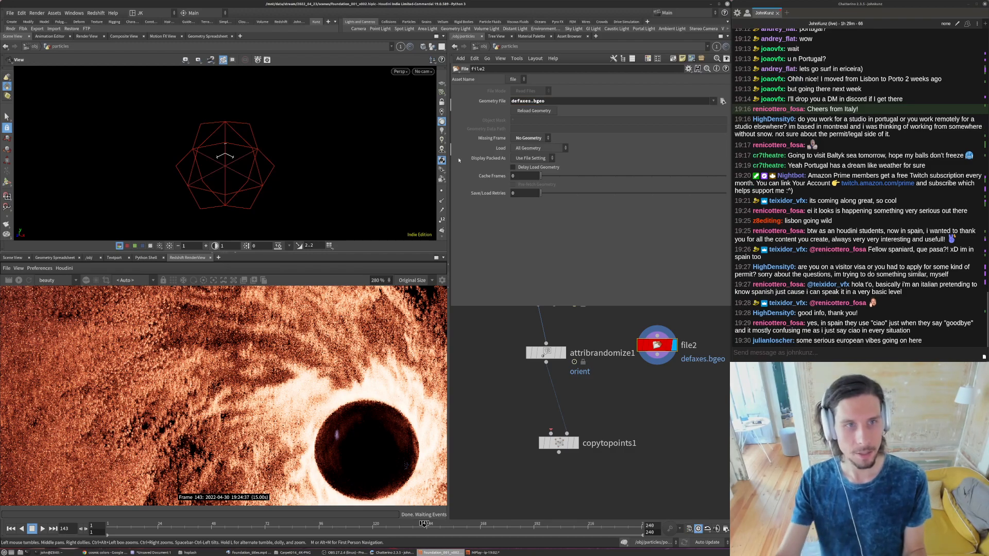
- Frame the axes geometry in the viewport and move file2 down closer to copytopoints1
{"action": "left_click", "coordinate": [432, 47]}
{"action": "left_click", "coordinate": [434, 71]}
{"action": "key", "text": "g"}
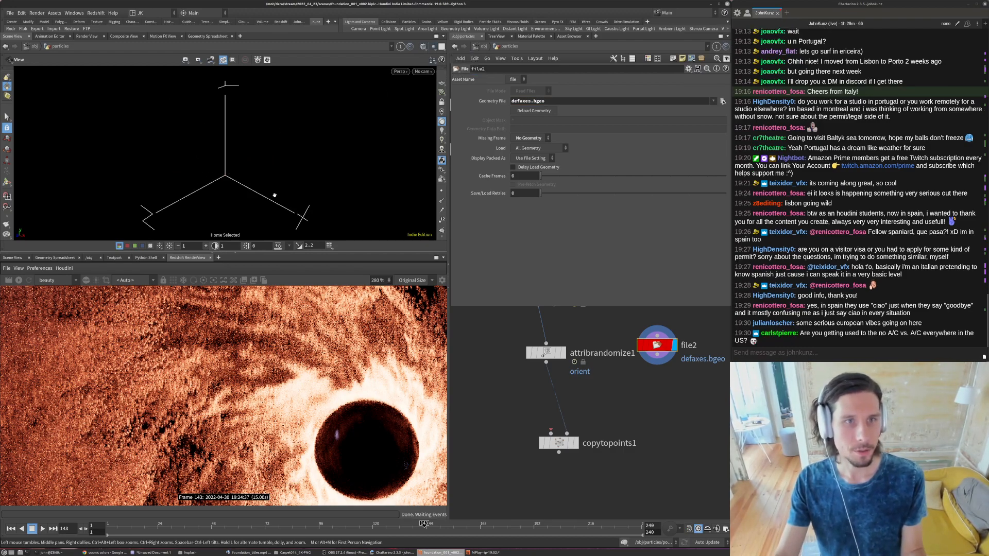
{"action": "scroll", "coordinate": [215, 173], "scroll_direction": "down", "scroll_amount": 3}
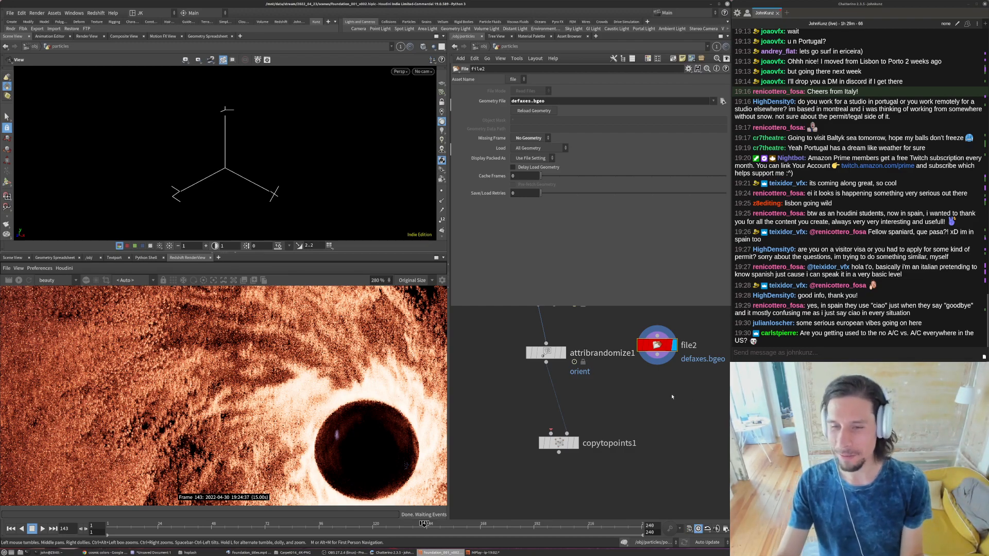
{"action": "left_click_drag", "start_coordinate": [657, 345], "coordinate": [660, 386]}
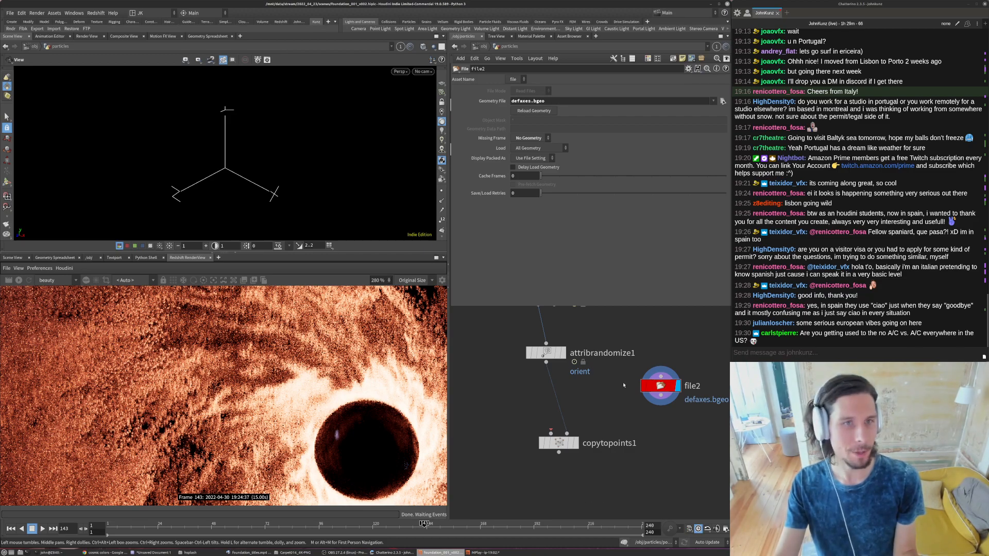
- Space out file2 and copytopoints1, add a Pack node below file2, and feed it into copytopoints1's geometry input
{"action": "left_click_drag", "start_coordinate": [660, 386], "coordinate": [658, 405]}
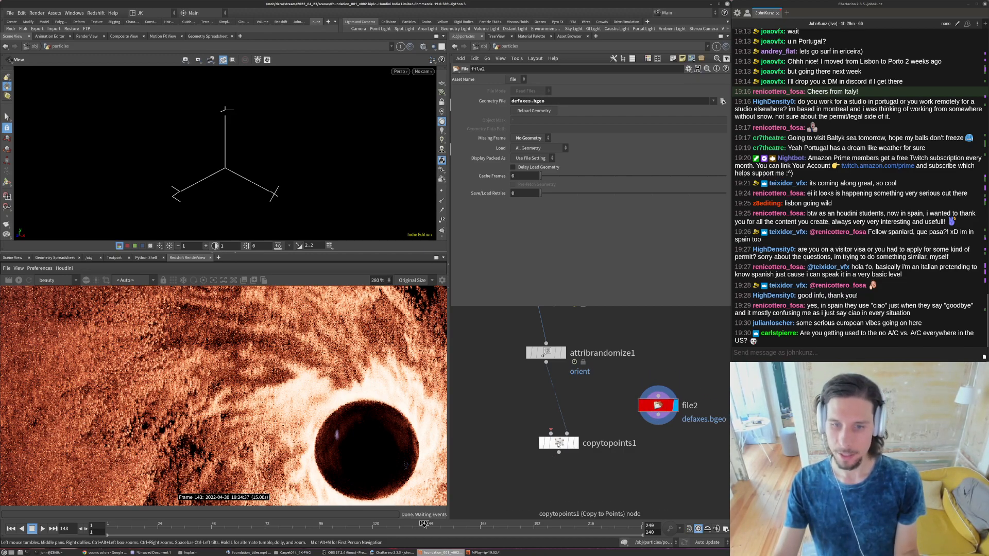
{"action": "left_click_drag", "start_coordinate": [559, 443], "coordinate": [546, 465]}
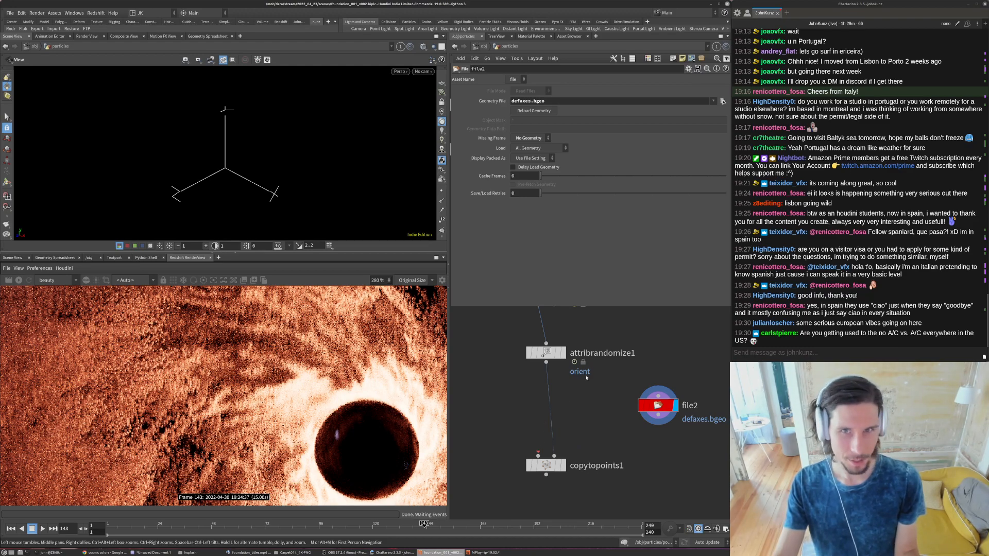
{"action": "key", "text": "Tab"}
{"action": "type", "text": "pack"}
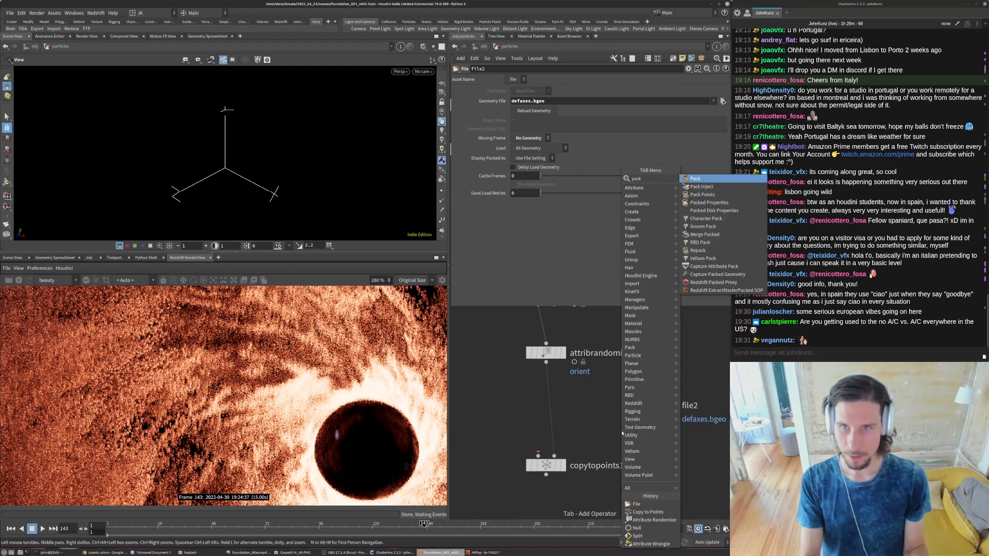
{"action": "key", "text": "Return"}
{"action": "left_click_drag", "start_coordinate": [623, 419], "coordinate": [538, 455]}
{"action": "left_click", "coordinate": [638, 431]}
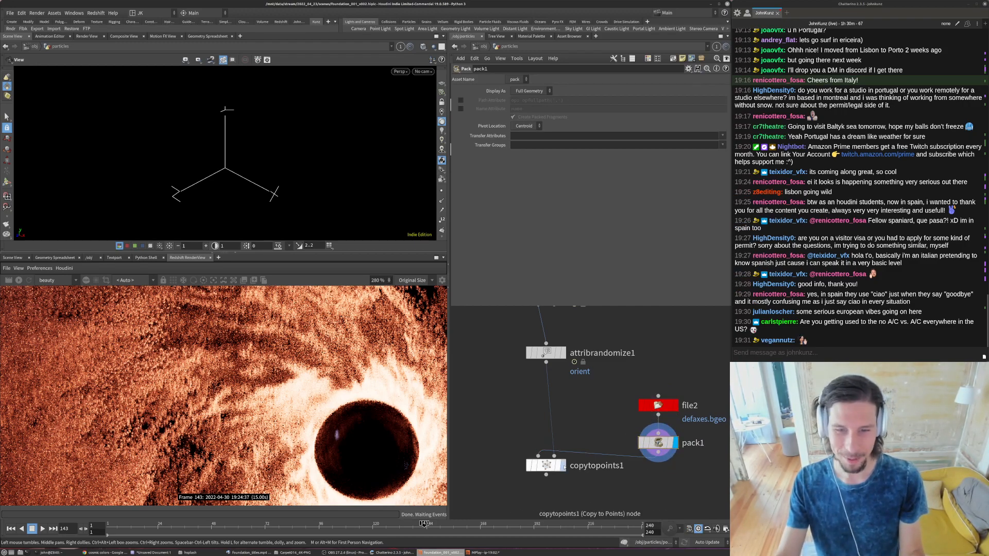
- Display copytopoints1 and frame the result to inspect the orientations of the copied axes around the black hole
{"action": "left_click", "coordinate": [563, 465]}
{"action": "left_click", "coordinate": [547, 466]}
{"action": "key", "text": "space+g"}
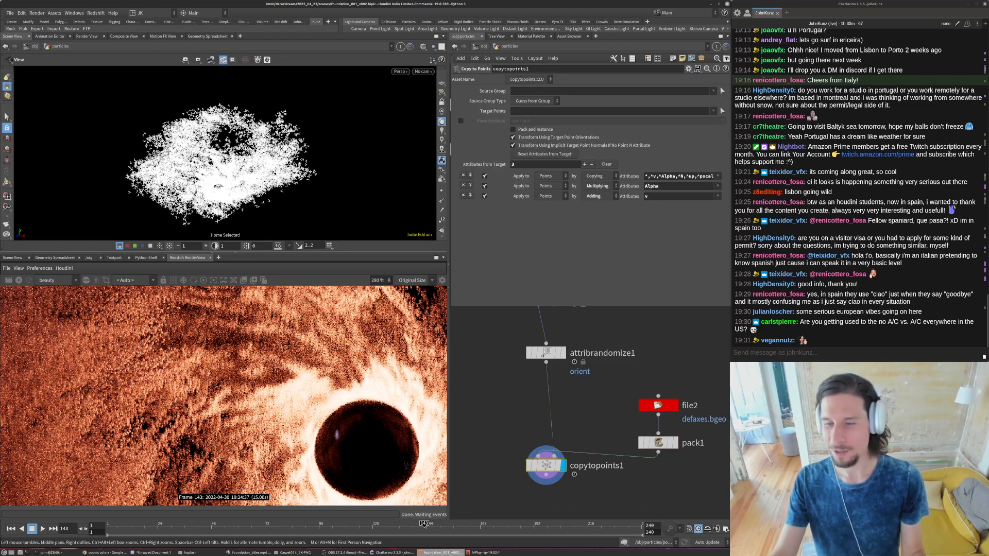
{"action": "middle_click_drag", "start_coordinate": [212, 181], "coordinate": [268, 150]}
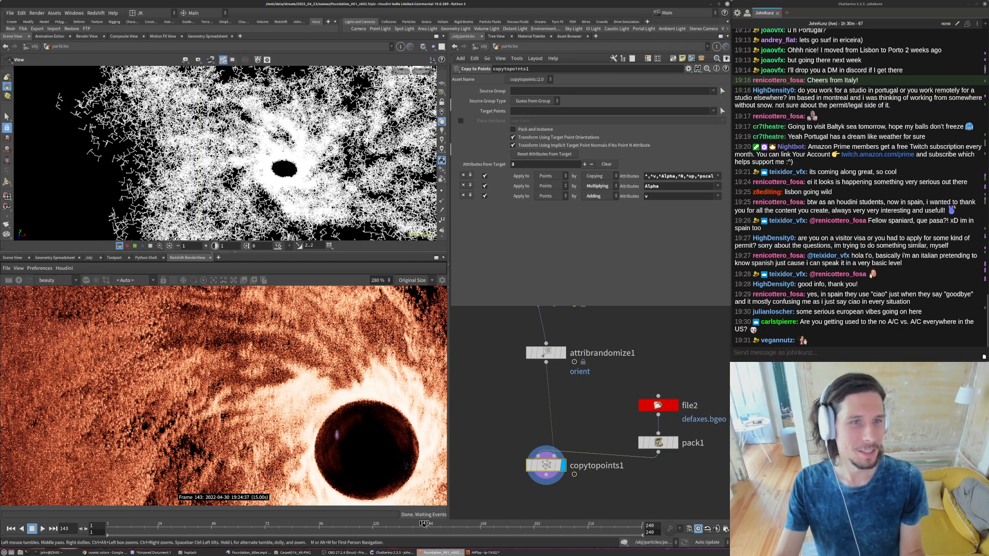
{"action": "right_click_drag", "start_coordinate": [268, 151], "coordinate": [309, 155]}
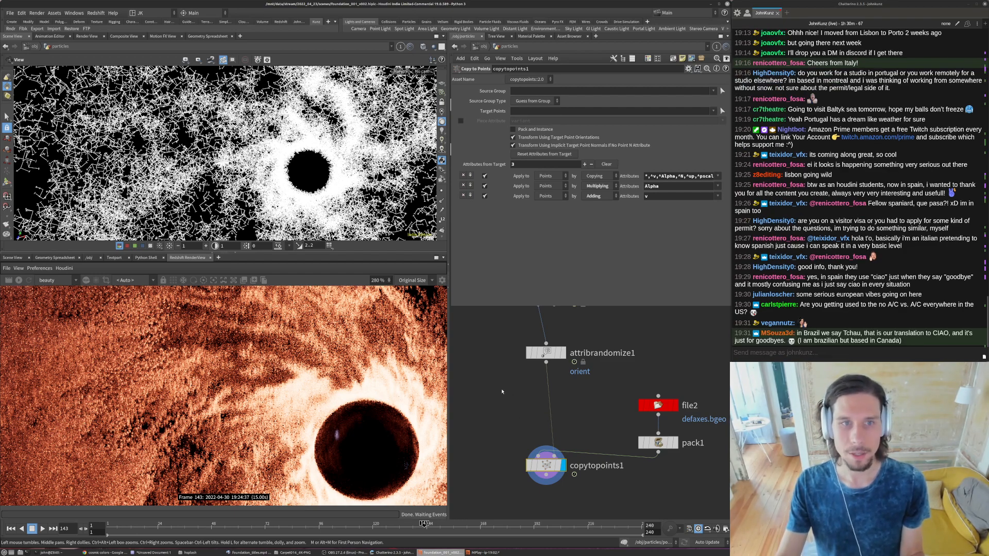
{"action": "scroll", "coordinate": [257, 165], "scroll_direction": "down", "scroll_amount": 3}
{"action": "left_click_drag", "start_coordinate": [226, 157], "coordinate": [265, 166]}
{"action": "scroll", "coordinate": [265, 166], "scroll_direction": "up", "scroll_amount": 4}
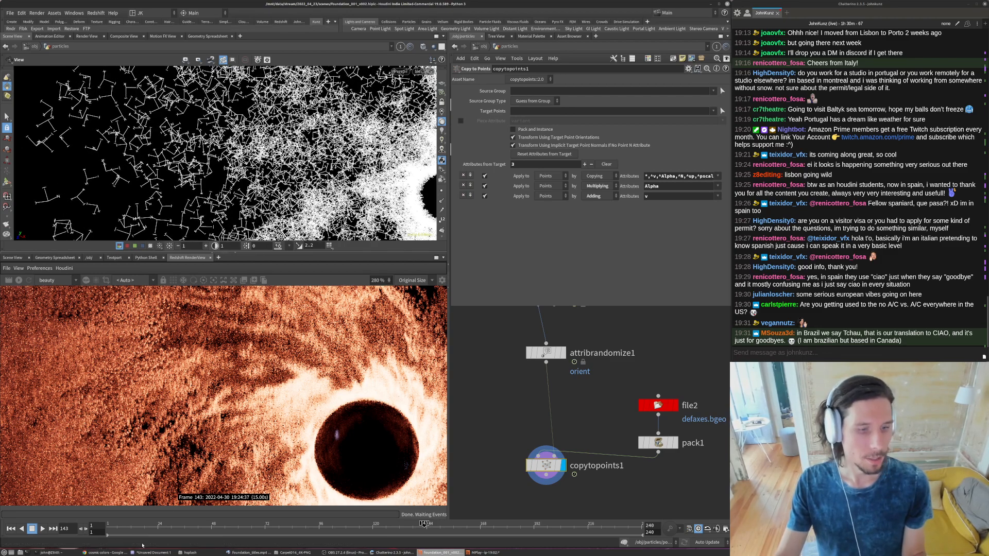
- Switch to Discord in Chrome and look through the wip and finished-work channels for the Vimeo post of The Cliff
{"action": "left_click", "coordinate": [103, 552]}
{"action": "left_click", "coordinate": [55, 86]}
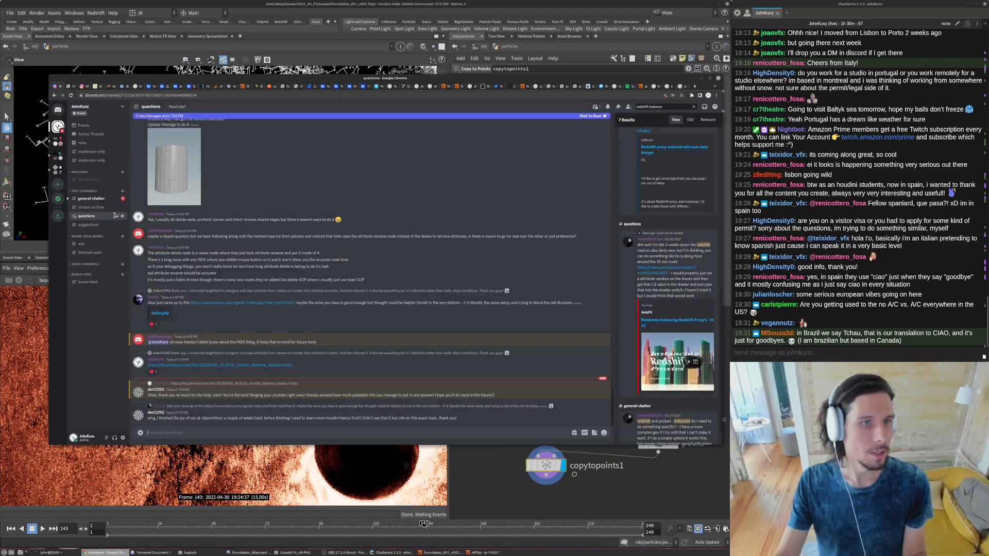
{"action": "left_click", "coordinate": [81, 243]}
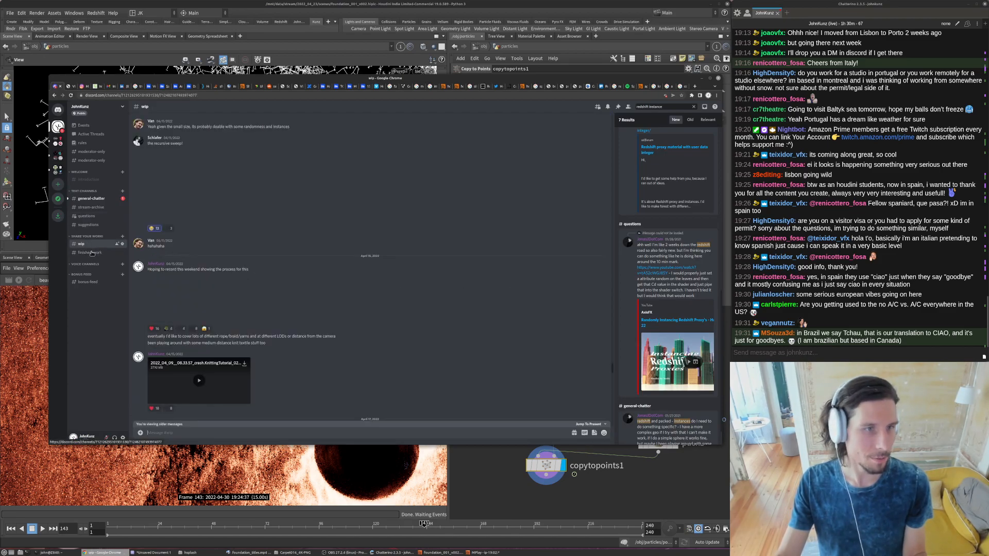
{"action": "left_click", "coordinate": [92, 252]}
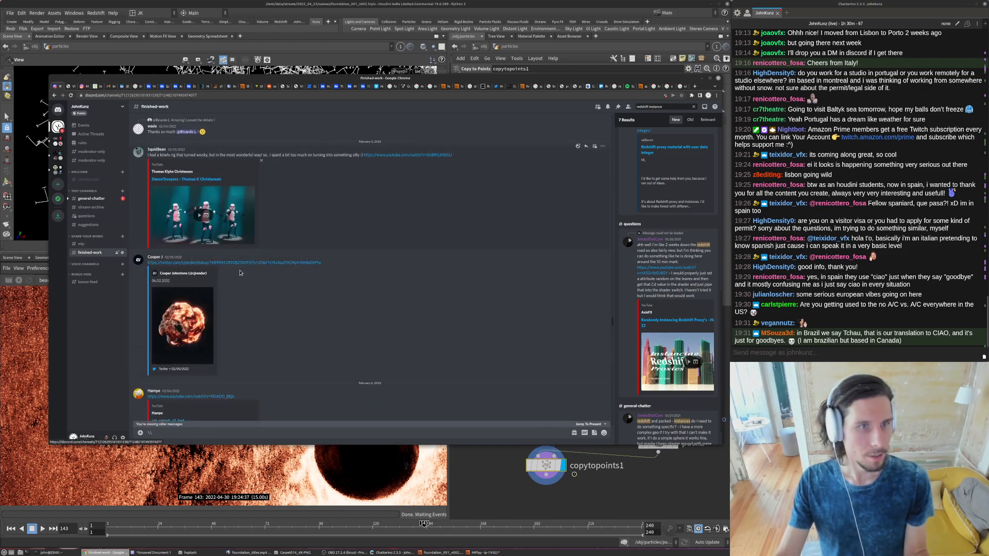
{"action": "scroll", "coordinate": [210, 320], "scroll_direction": "down", "scroll_amount": 5}
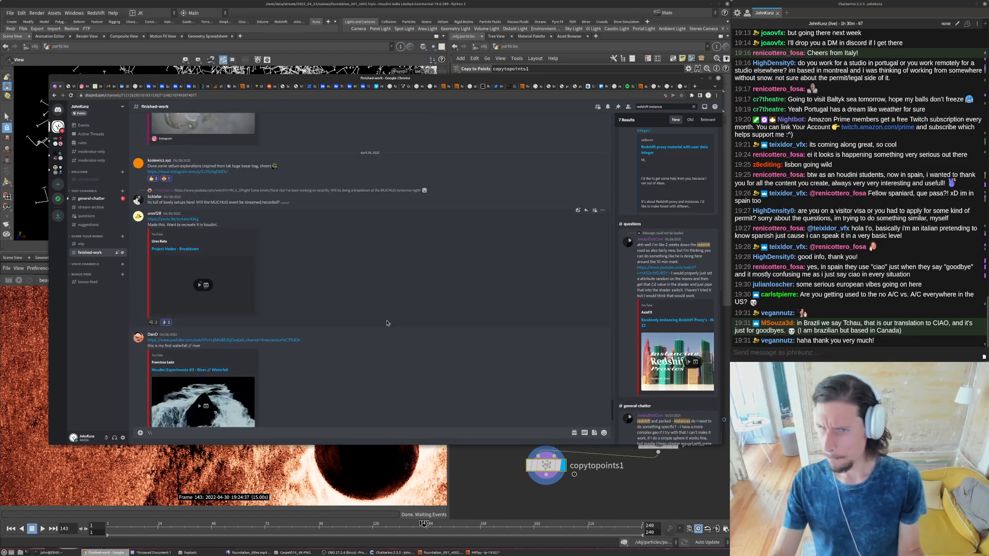
{"action": "scroll", "coordinate": [386, 323], "scroll_direction": "up", "scroll_amount": 3}
{"action": "scroll", "coordinate": [386, 343], "scroll_direction": "up", "scroll_amount": 3}
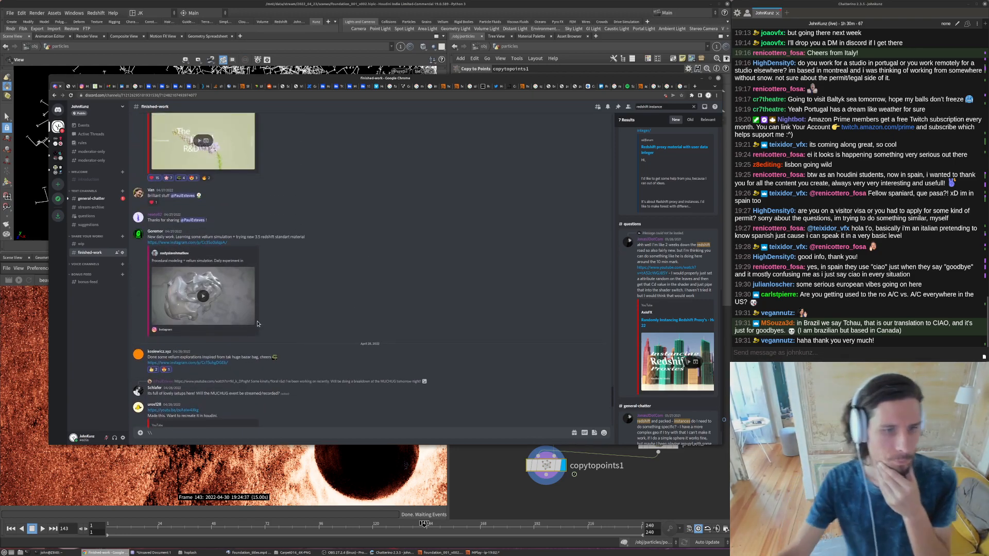
{"action": "scroll", "coordinate": [273, 321], "scroll_direction": "up", "scroll_amount": 10}
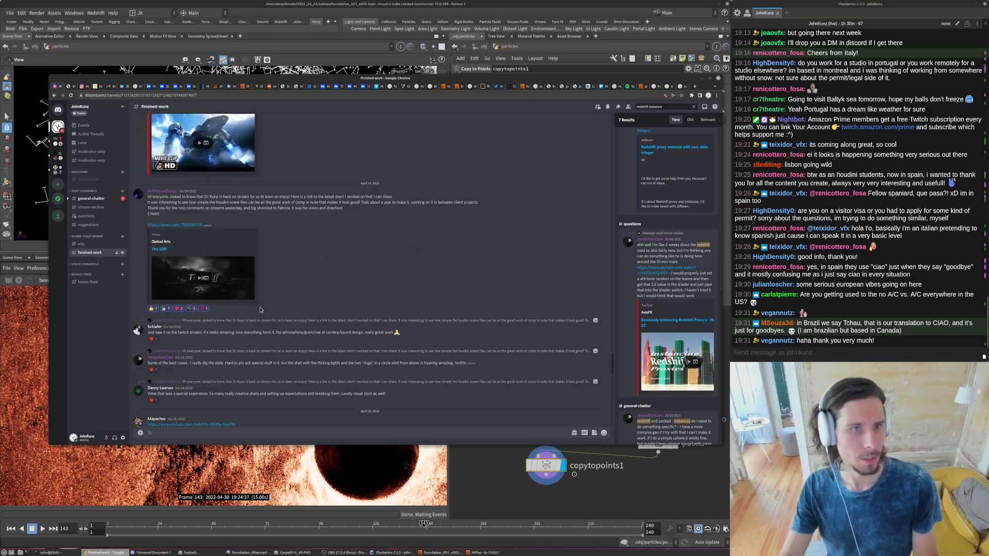
- Copy the Vimeo link of The Cliff, post it in the stream chat, and return to Houdini
{"action": "right_click", "coordinate": [194, 225]}
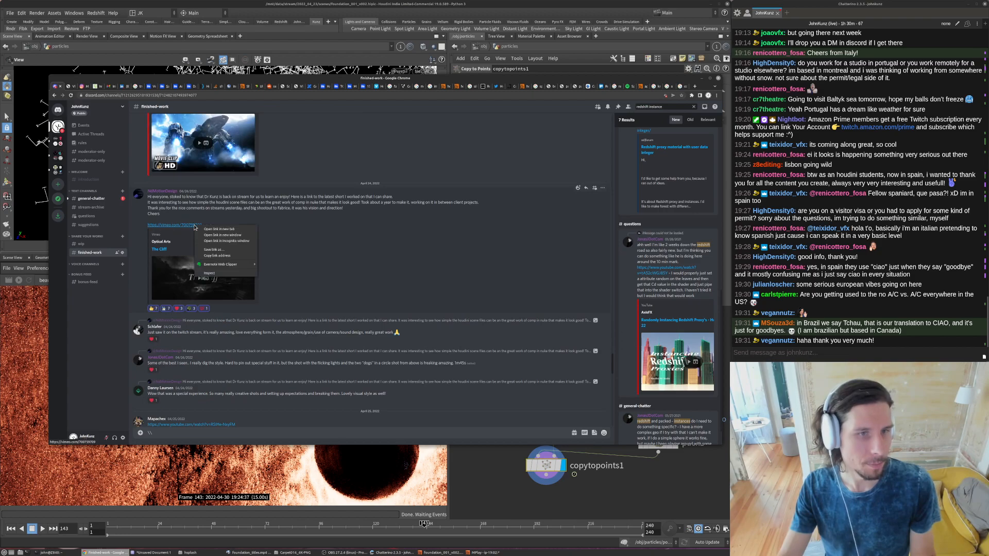
{"action": "left_click", "coordinate": [244, 256]}
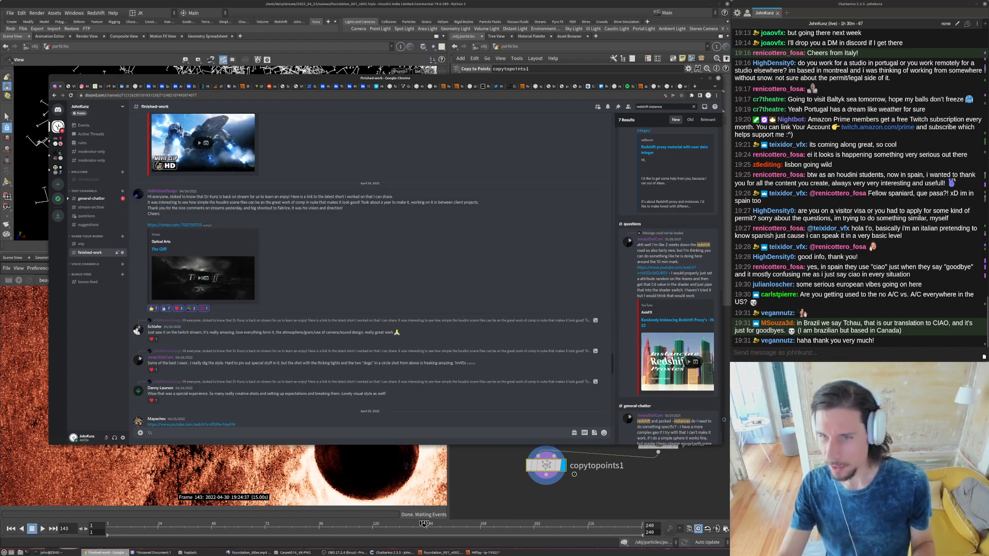
{"action": "key", "text": "ctrl+v"}
{"action": "key", "text": "Return"}
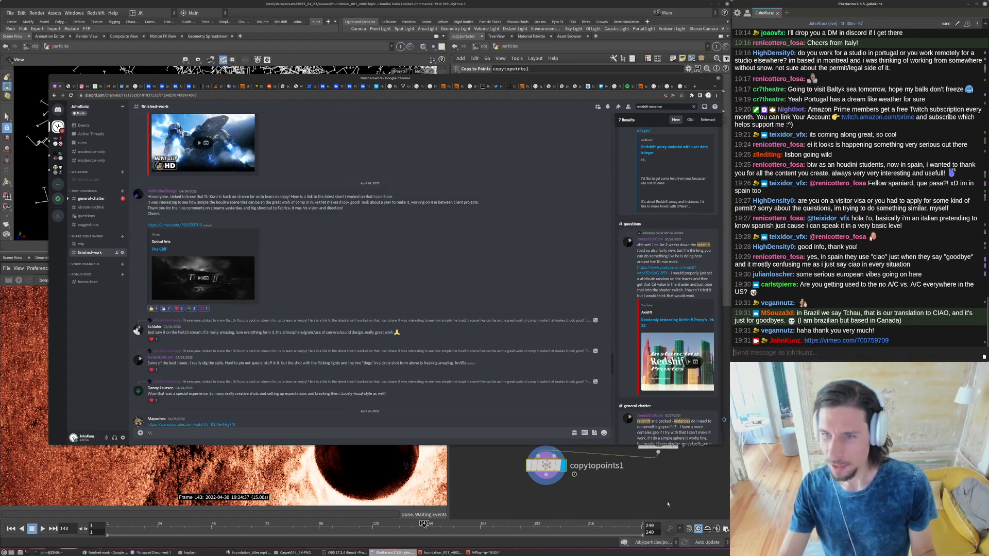
{"action": "key", "text": "alt+Tab"}
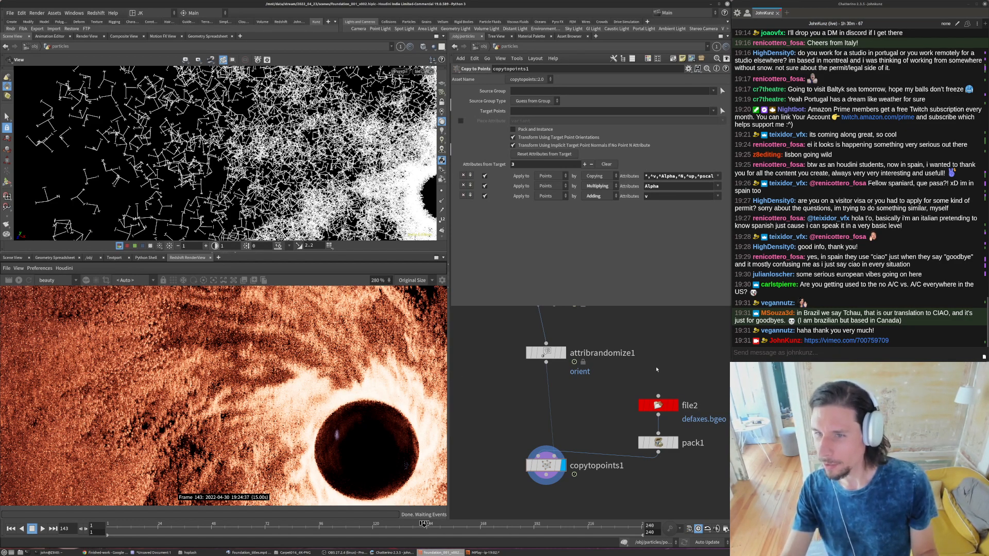
{"action": "middle_click_drag", "start_coordinate": [657, 369], "coordinate": [625, 353]}
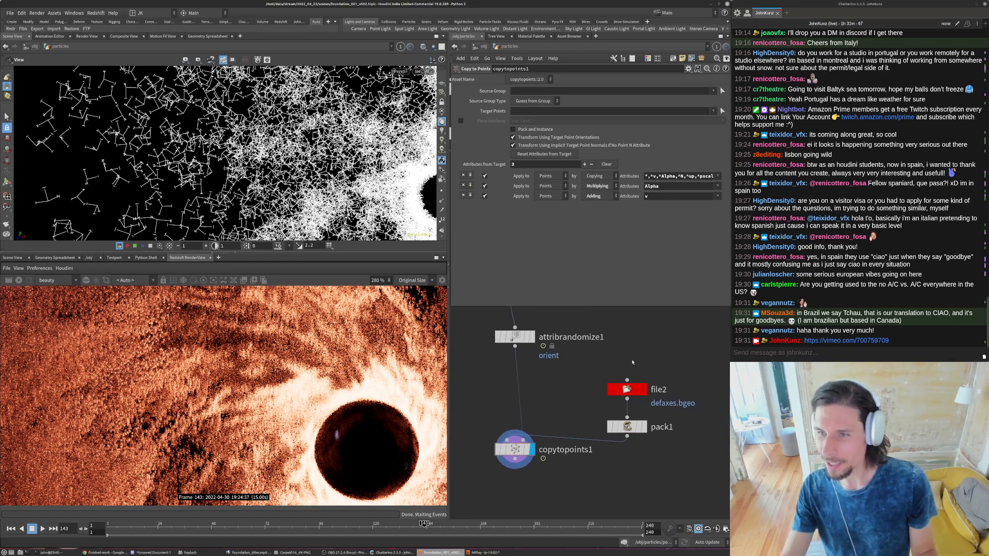
{"action": "left_click", "coordinate": [841, 322]}
{"action": "triple_click", "coordinate": [841, 322]}
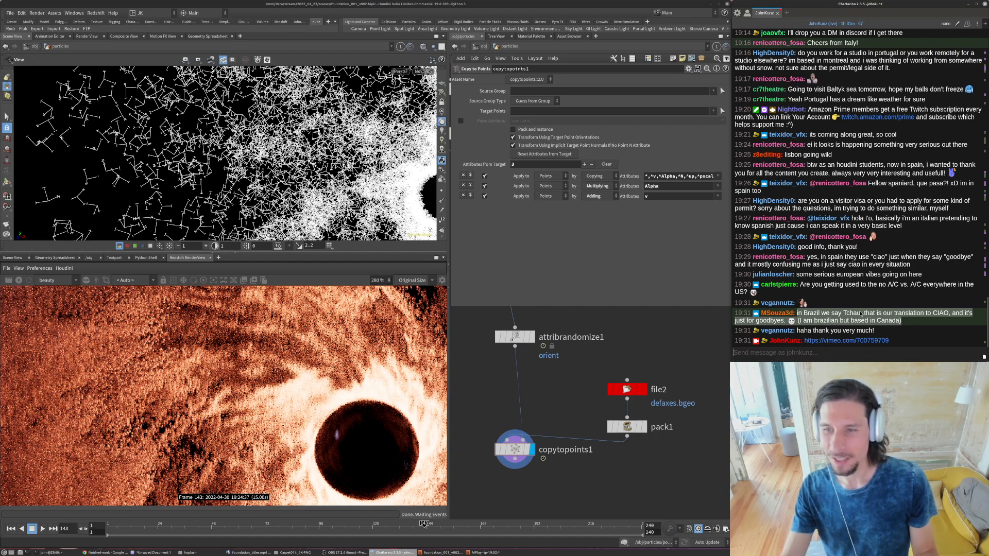
{"action": "left_click", "coordinate": [860, 314]}
{"action": "double_click", "coordinate": [859, 320]}
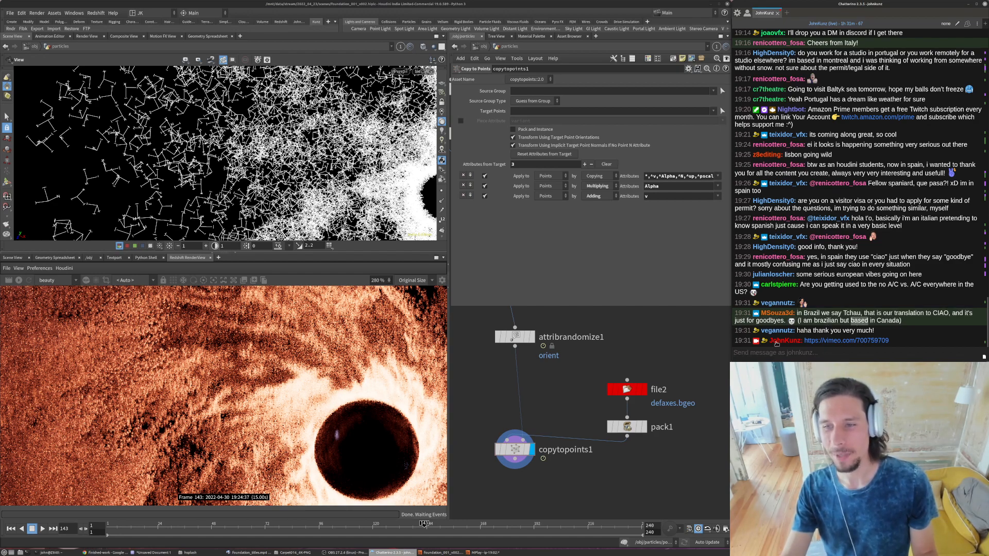
- Play the animation of the copied axes and move the timeline to frame 67
{"action": "scroll", "coordinate": [561, 336], "scroll_direction": "down", "scroll_amount": 5}
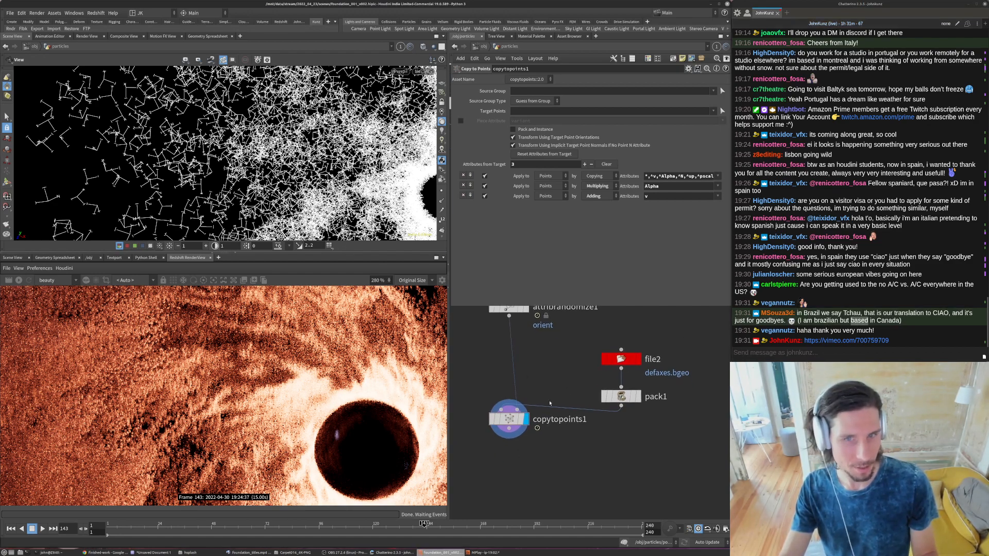
{"action": "scroll", "coordinate": [155, 194], "scroll_direction": "down", "scroll_amount": 5}
{"action": "key", "text": "Up"}
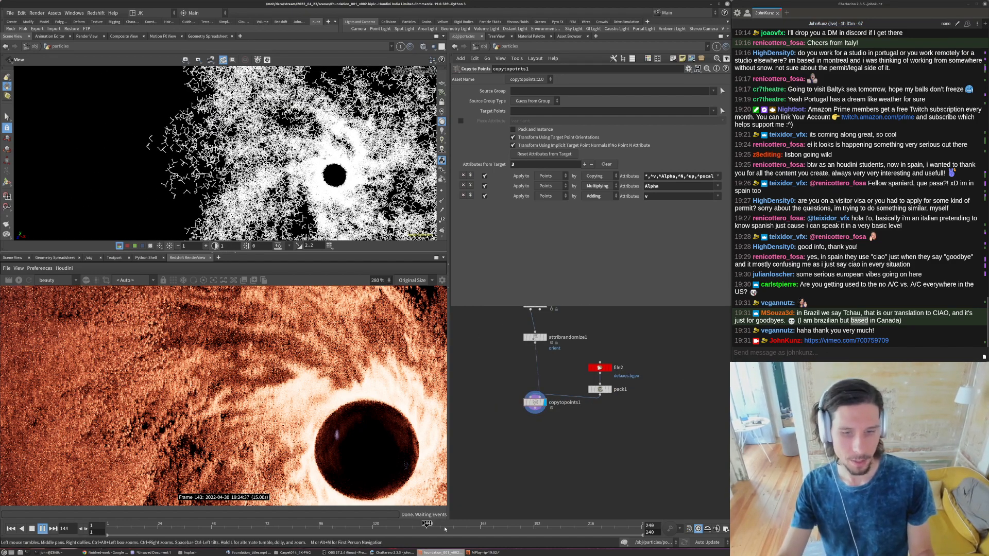
{"action": "mouse_move", "coordinate": [254, 524]}
{"action": "left_mouse_down"}
{"action": "mouse_move", "coordinate": [605, 508]}
{"action": "mouse_move", "coordinate": [254, 523]}
{"action": "left_mouse_up"}
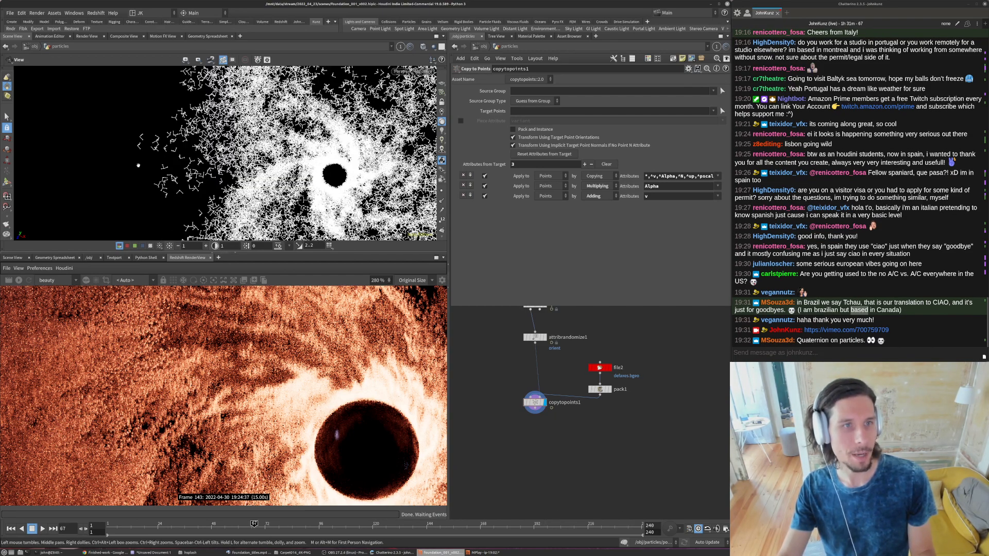
- Insert an Attribute Wrangle between attribrandomize1 and copytopoints1 and set it as the displayed node
{"action": "scroll", "coordinate": [537, 372], "scroll_direction": "up", "scroll_amount": 5}
{"action": "middle_click_drag", "start_coordinate": [519, 381], "coordinate": [553, 393]}
{"action": "scroll", "coordinate": [574, 361], "scroll_direction": "down", "scroll_amount": 3}
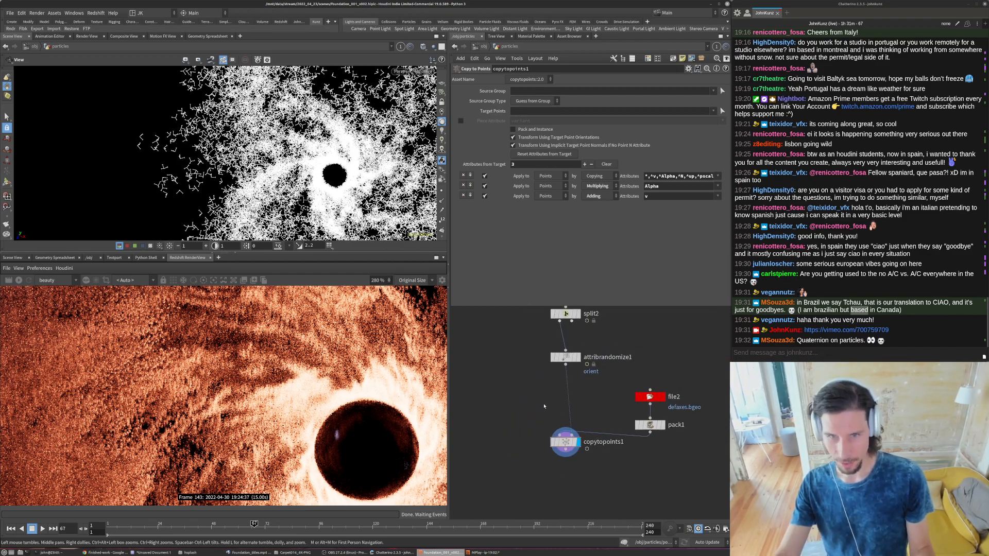
{"action": "right_click", "coordinate": [544, 406]}
{"action": "mouse_move", "coordinate": [573, 252]}
{"action": "left_click", "coordinate": [626, 180]}
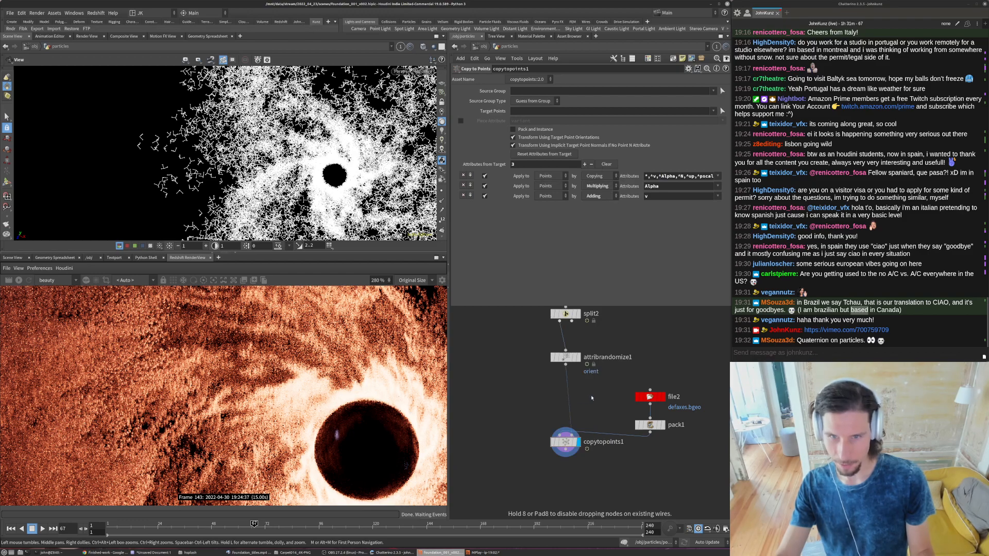
{"action": "left_click", "coordinate": [582, 390]}
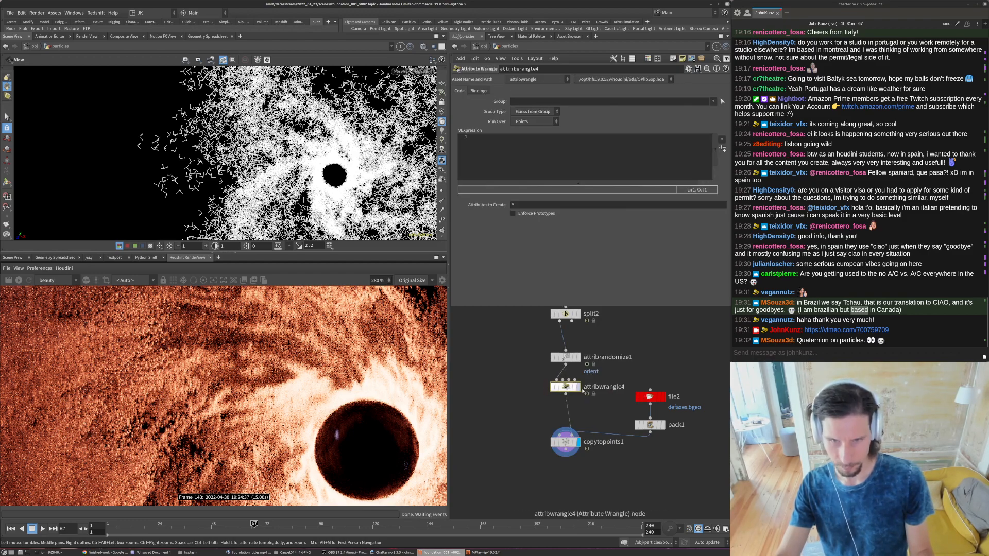
{"action": "left_click", "coordinate": [578, 387]}
- Enter qrotate( in attribwrangle4's VEX expression to view the function's usage, and clear the expression
{"action": "left_click", "coordinate": [520, 158]}
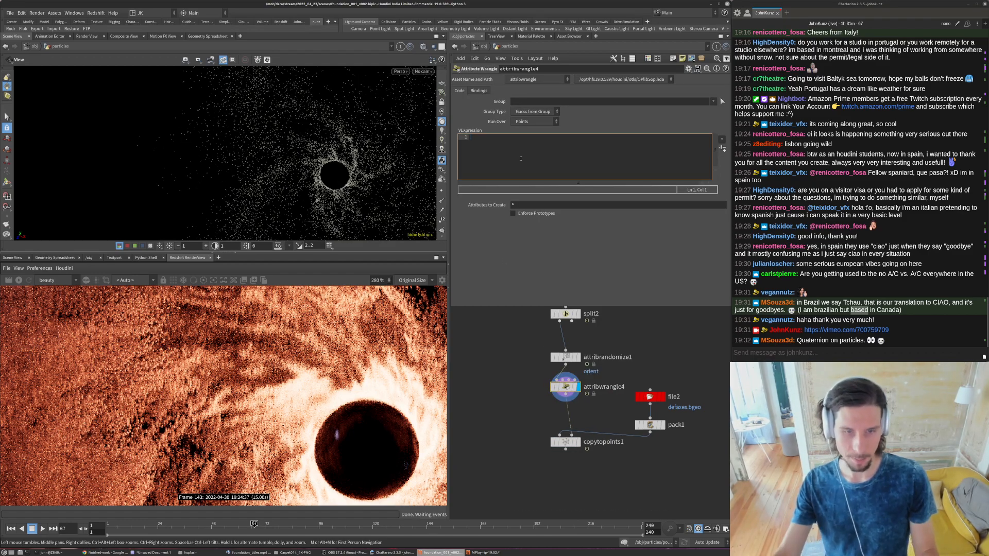
{"action": "type", "text": "qr"}
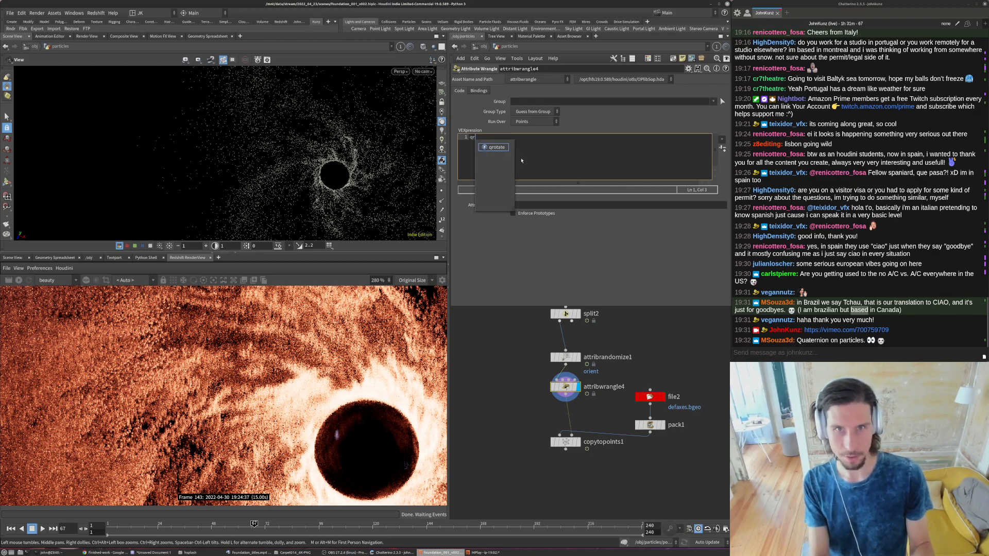
{"action": "type", "text": "ot"}
{"action": "key", "text": "Return"}
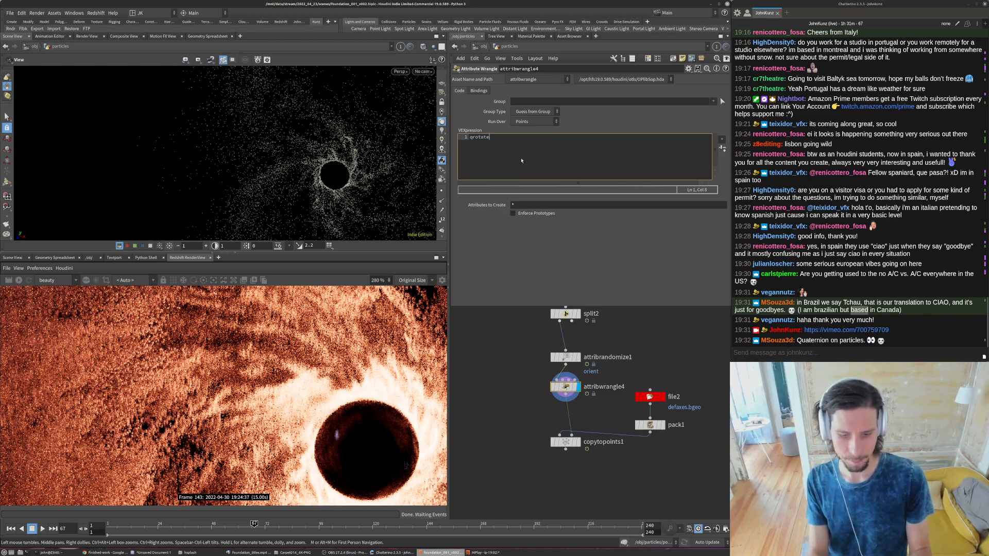
{"action": "key", "text": "BackSpace"}
{"action": "type", "text": "("}
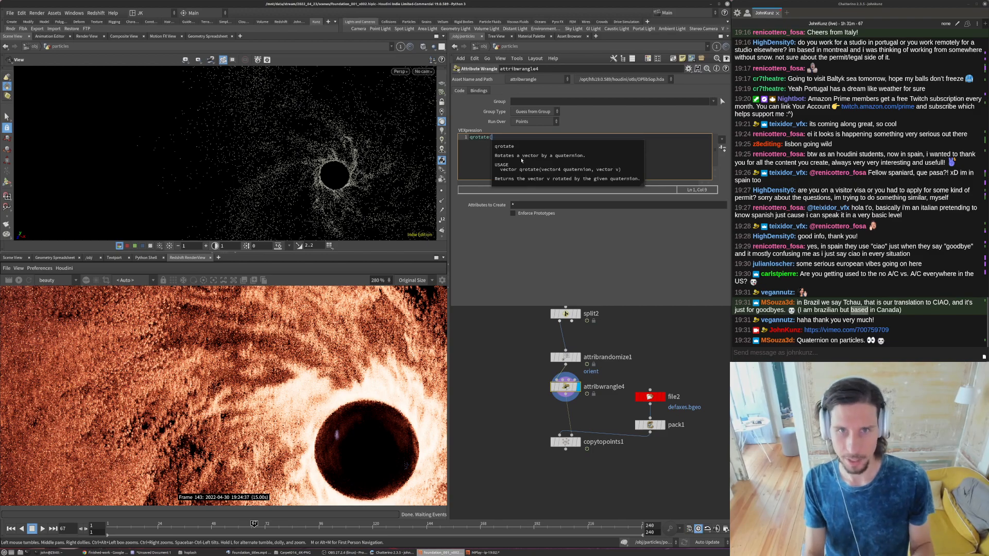
{"action": "scroll", "coordinate": [521, 161], "scroll_direction": "up", "scroll_amount": 4, "text": "ctrl"}
{"action": "key", "text": "BackSpace"}
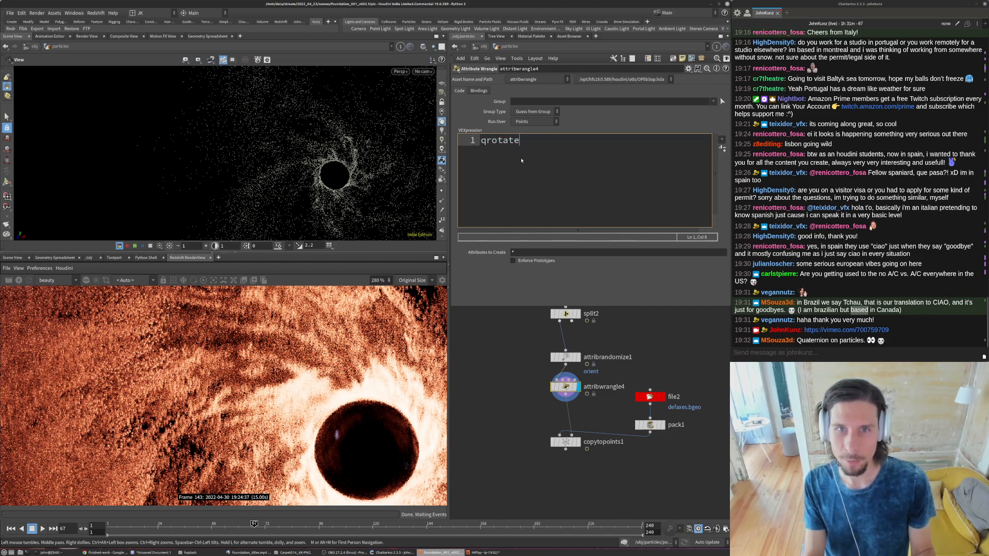
{"action": "type", "text": "("}
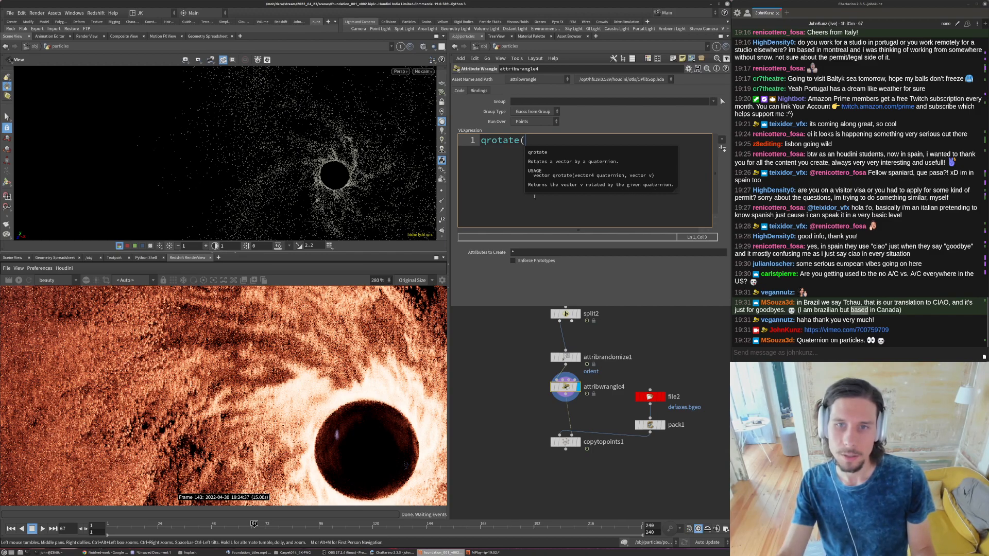
{"action": "left_click_drag", "start_coordinate": [534, 144], "coordinate": [434, 148]}
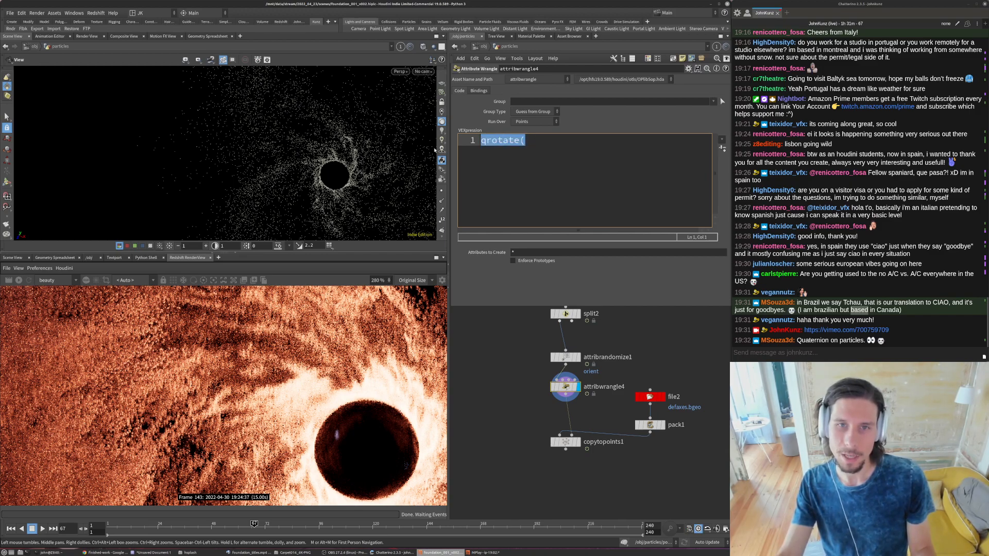
{"action": "key", "text": "BackSpace"}
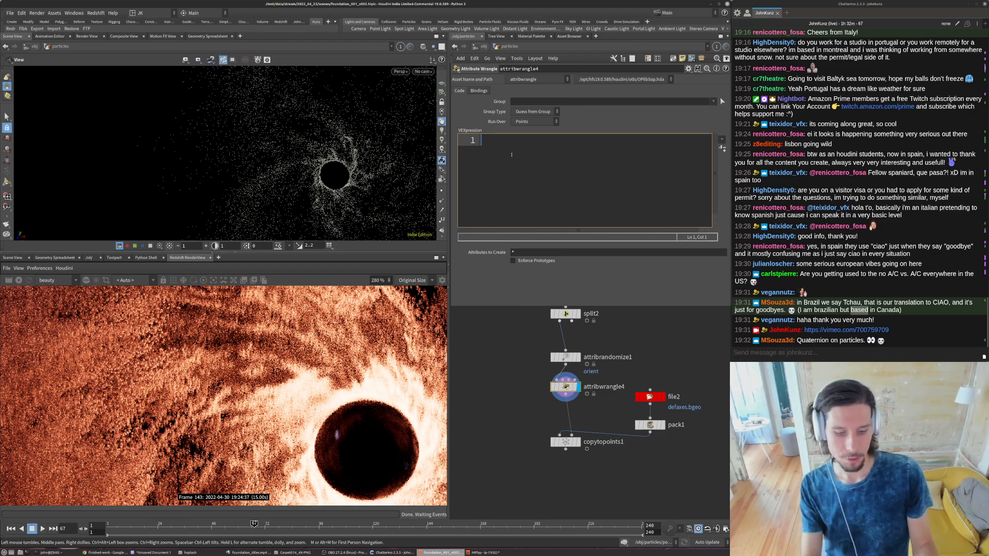
- Declare a rotation matrix in attribwrangle4's VEX expression with matrix3 rot = ident();
{"action": "type", "text": "matrix3"}
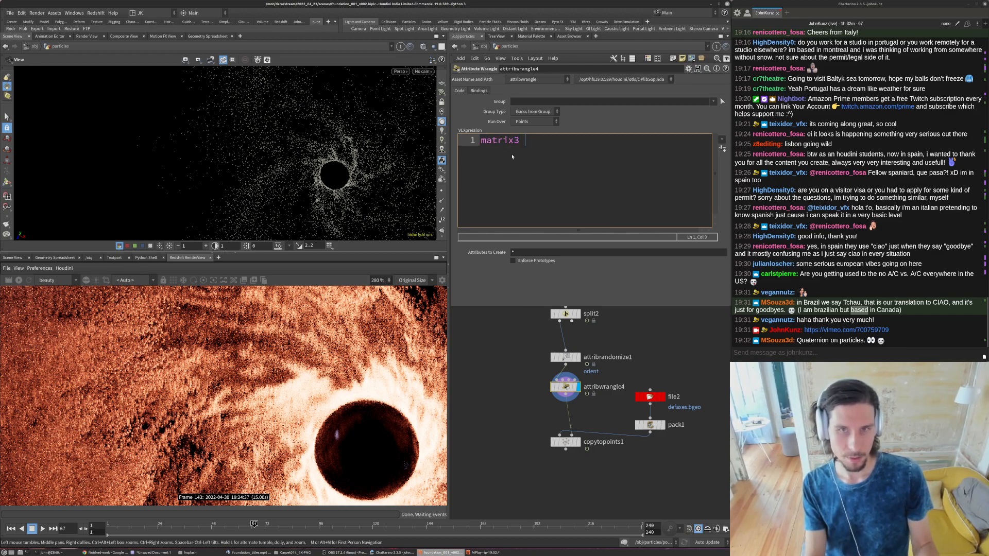
{"action": "type", "text": " = rot"}
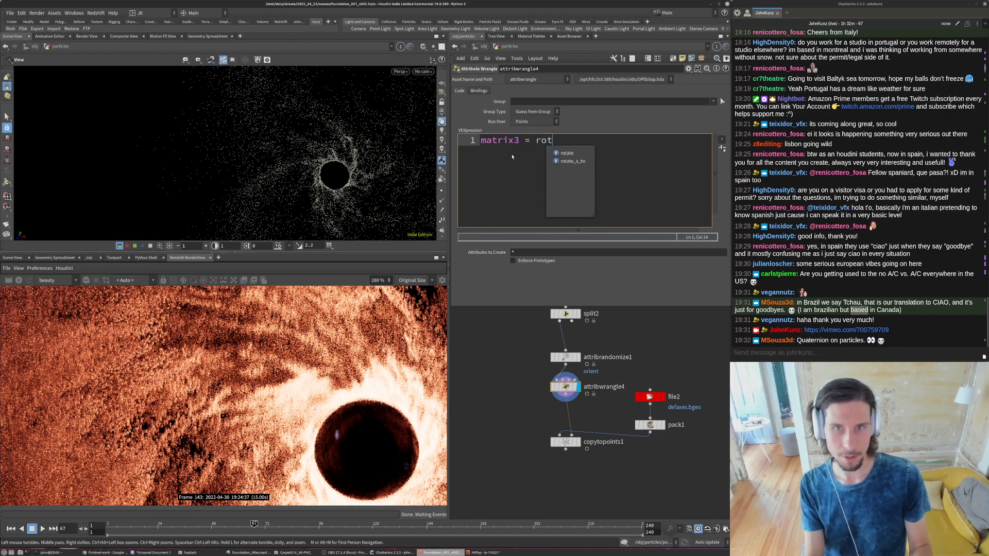
{"action": "key", "text": "BackSpace"}
{"action": "key", "text": "BackSpace"}
{"action": "key", "text": "BackSpace"}
{"action": "key", "text": "BackSpace"}
{"action": "key", "text": "BackSpace"}
{"action": "type", "text": "rot = idne"}
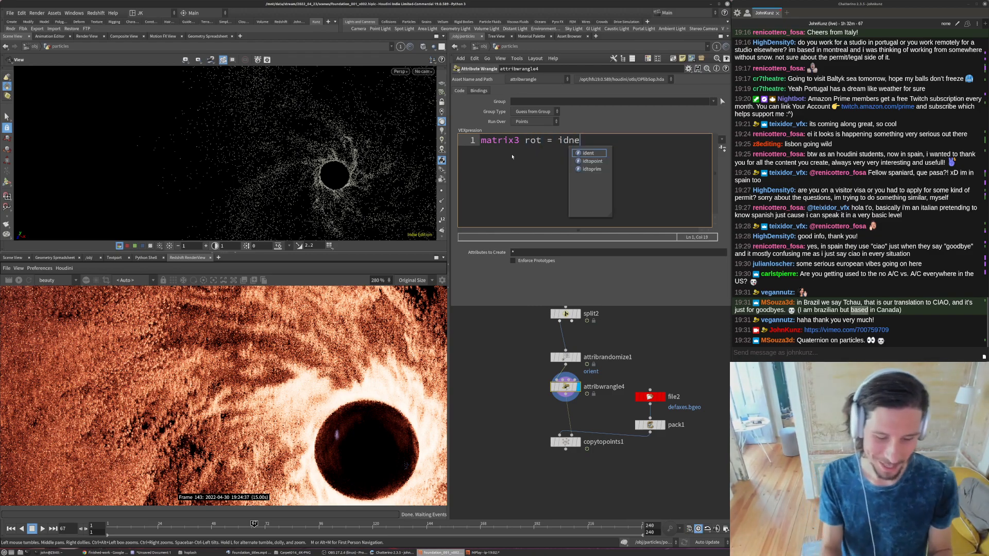
{"action": "type", "text": "t();"}
{"action": "key", "text": "Left"}
{"action": "key", "text": "Left"}
{"action": "key", "text": "Left"}
{"action": "key", "text": "Left"}
{"action": "key", "text": "Left"}
{"action": "key", "text": "BackSpace"}
{"action": "type", "text": "n"}
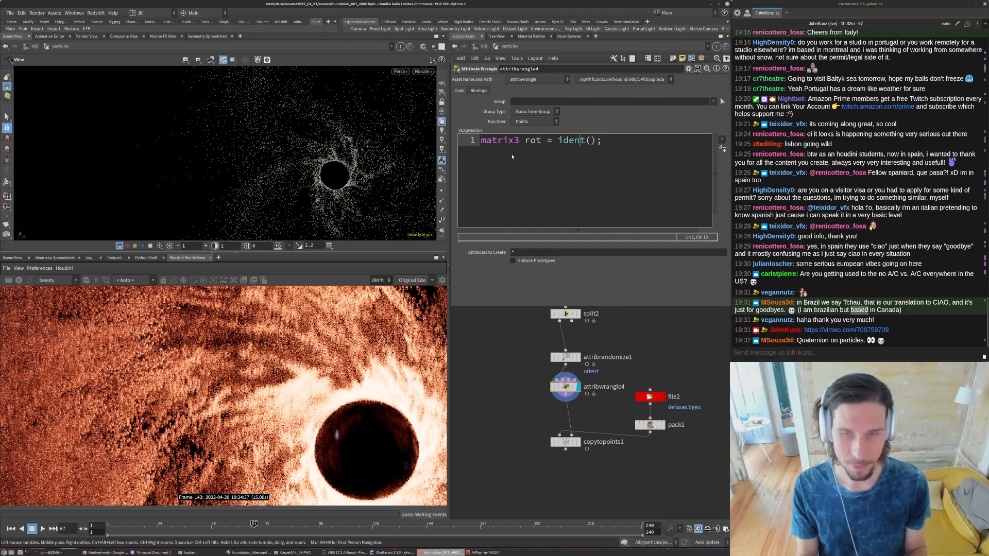
{"action": "key", "text": "Return"}
{"action": "type", "text": "ro"}
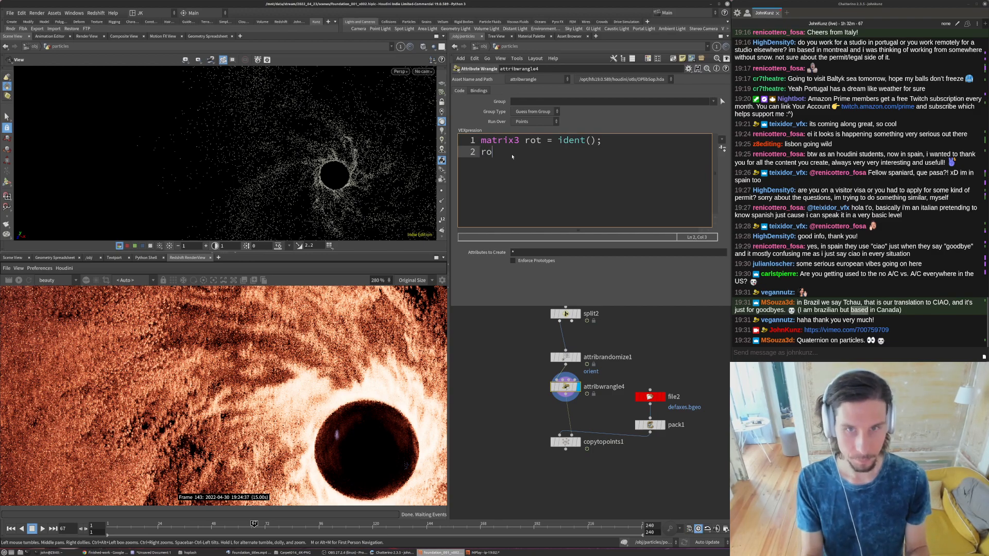
{"action": "type", "text": "tate( rot, "}
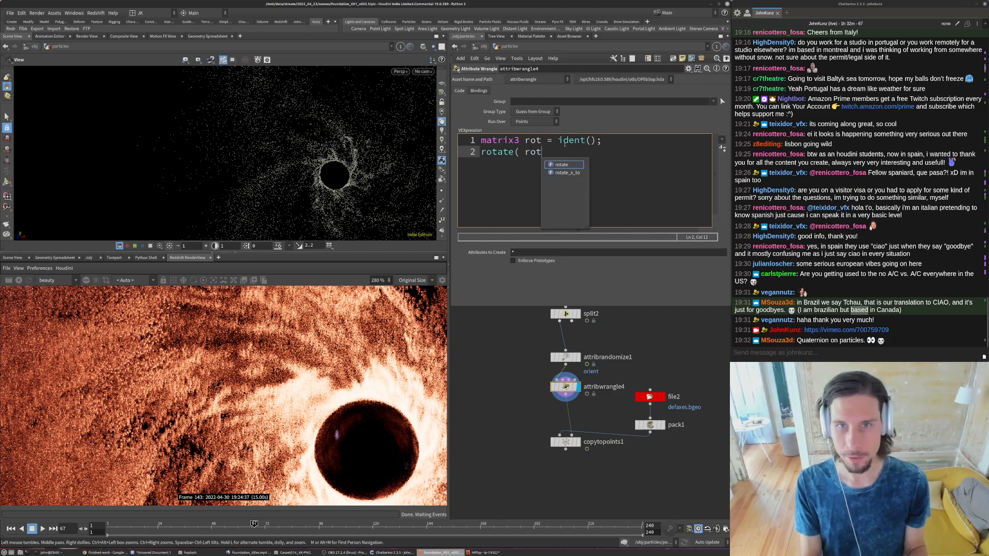
{"action": "type", "text": "PI"}
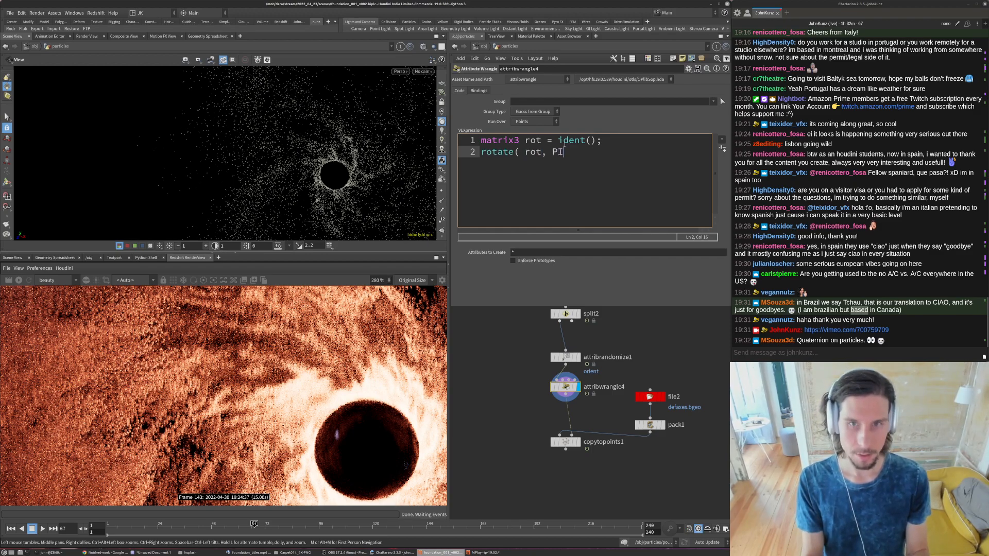
{"action": "type", "text": ", "}
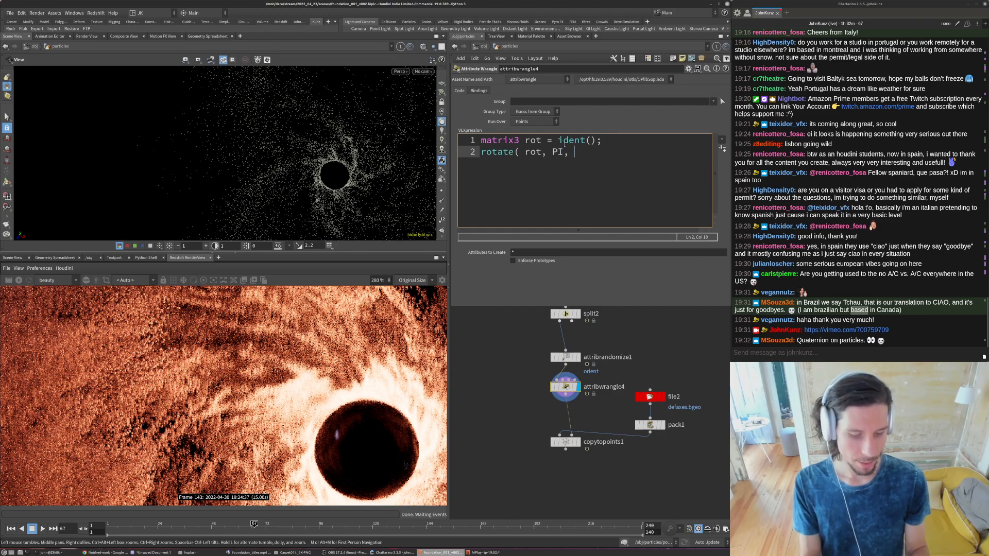
{"action": "type", "text": "rand"}
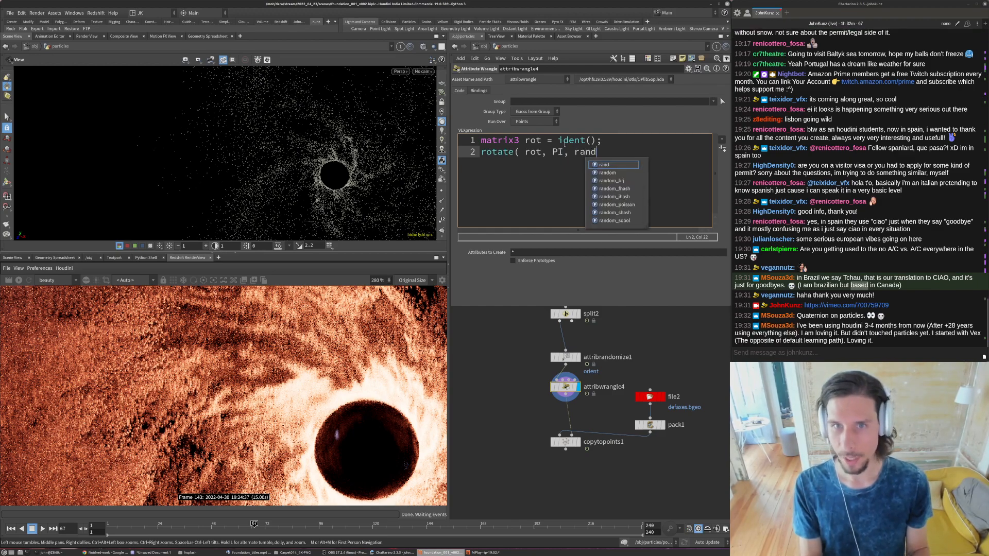
{"action": "type", "text": "("}
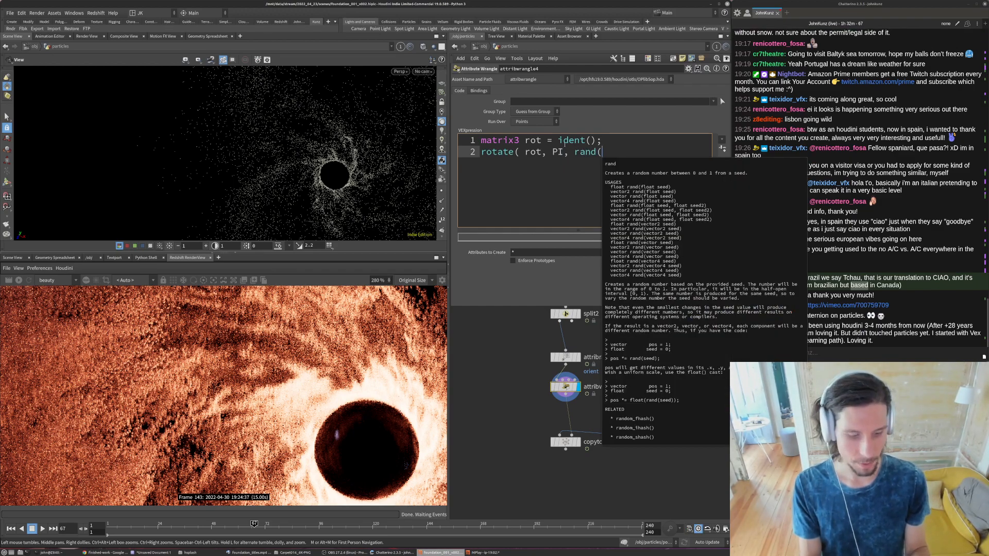
{"action": "type", "text": "@ptnum)"}
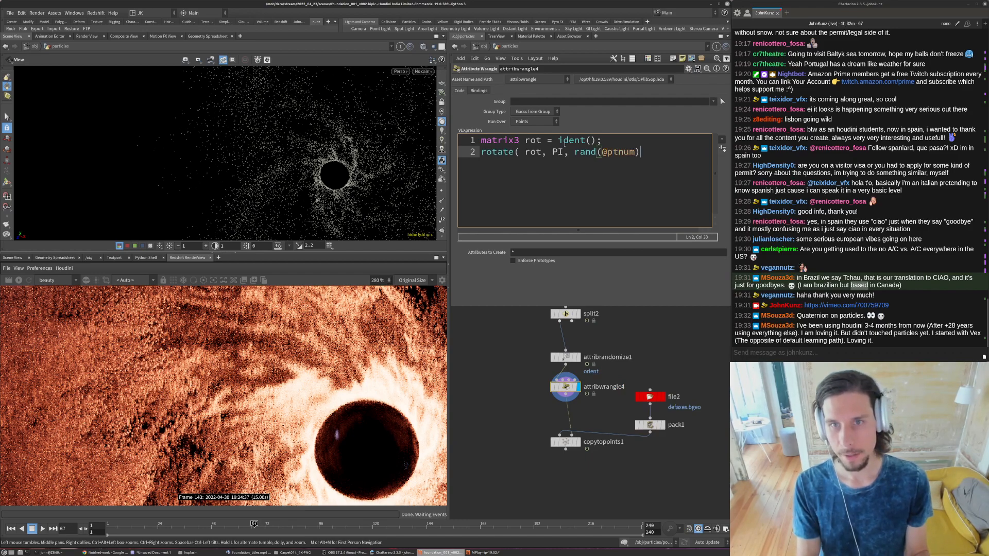
{"action": "key", "text": "BackSpace"}
{"action": "type", "text": "-53)"}
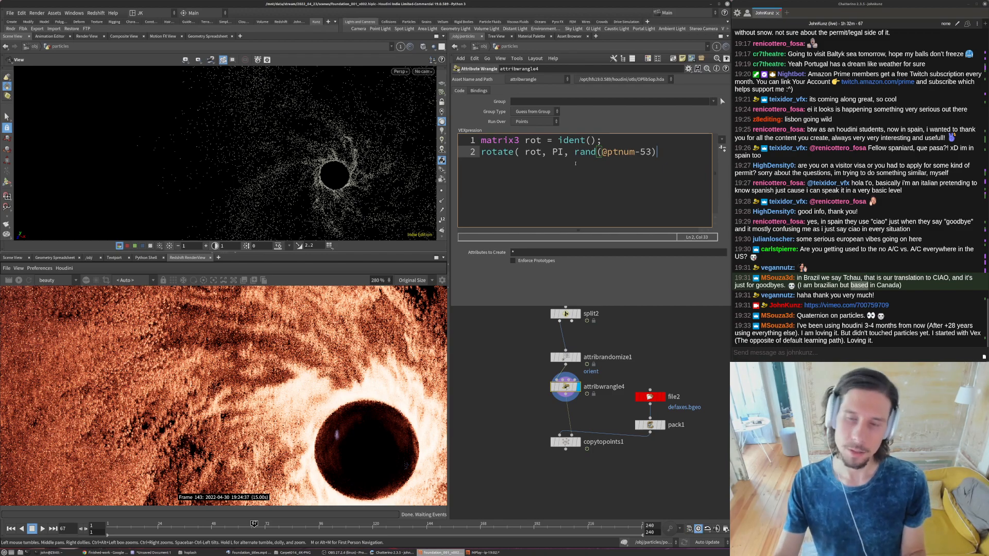
{"action": "left_click", "coordinate": [574, 153]}
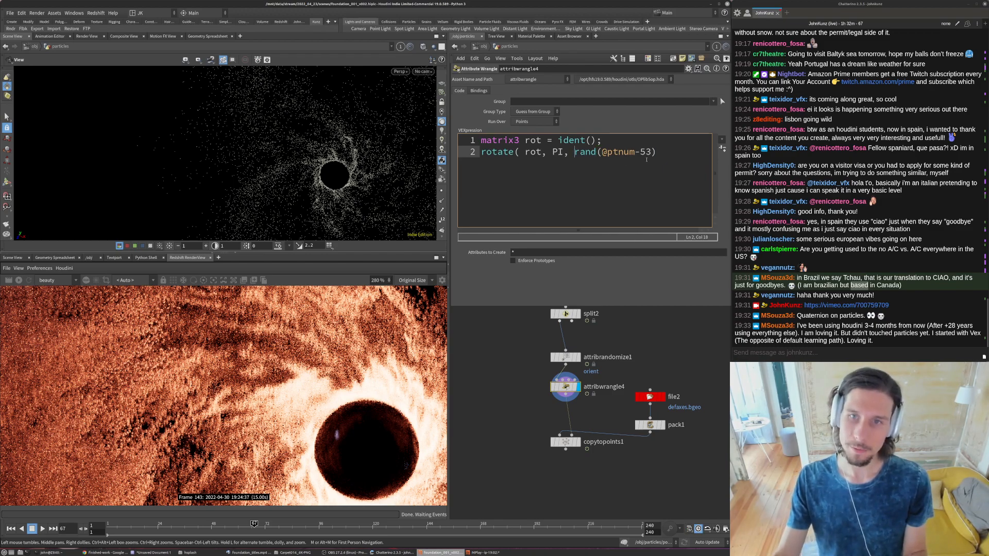
{"action": "type", "text": "sample"}
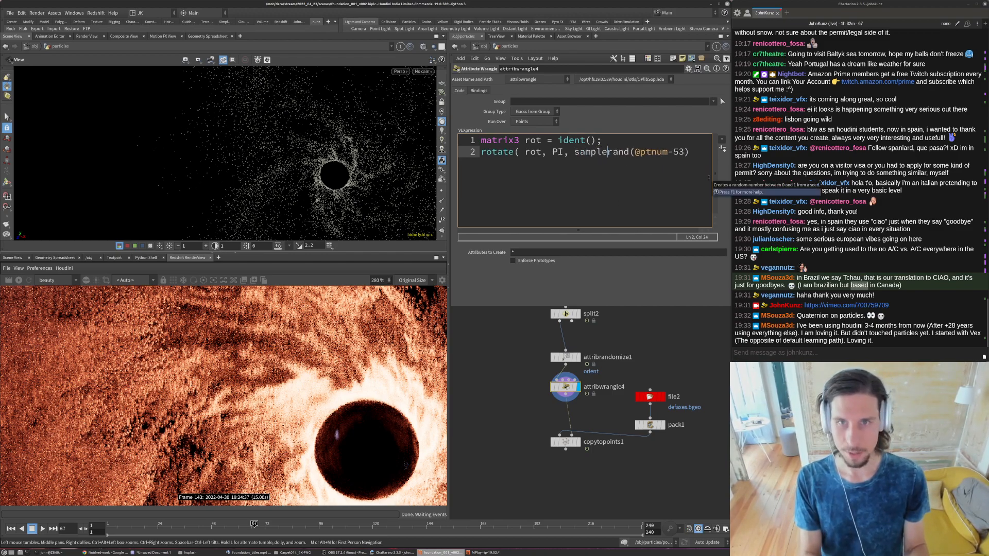
{"action": "type", "text": "_sph"}
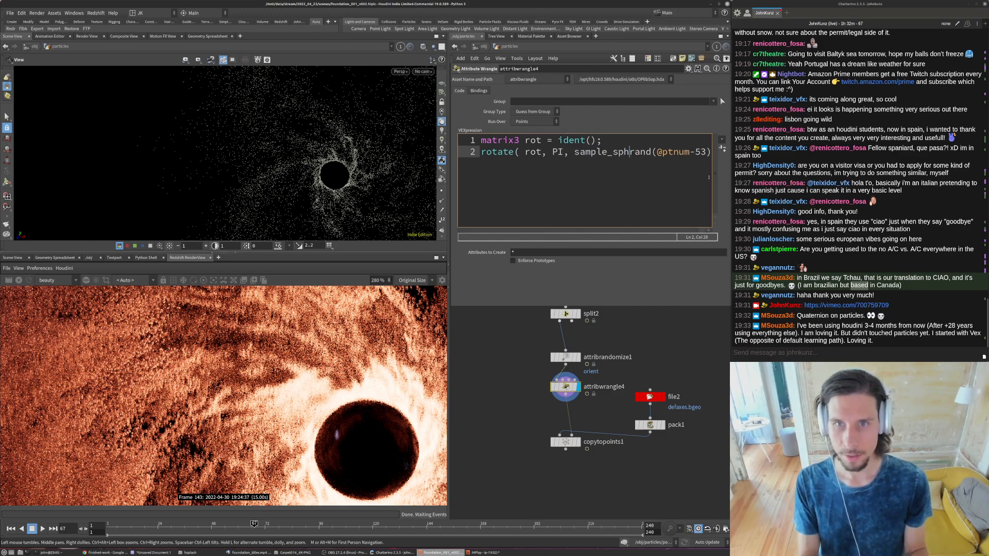
{"action": "type", "text": "e"}
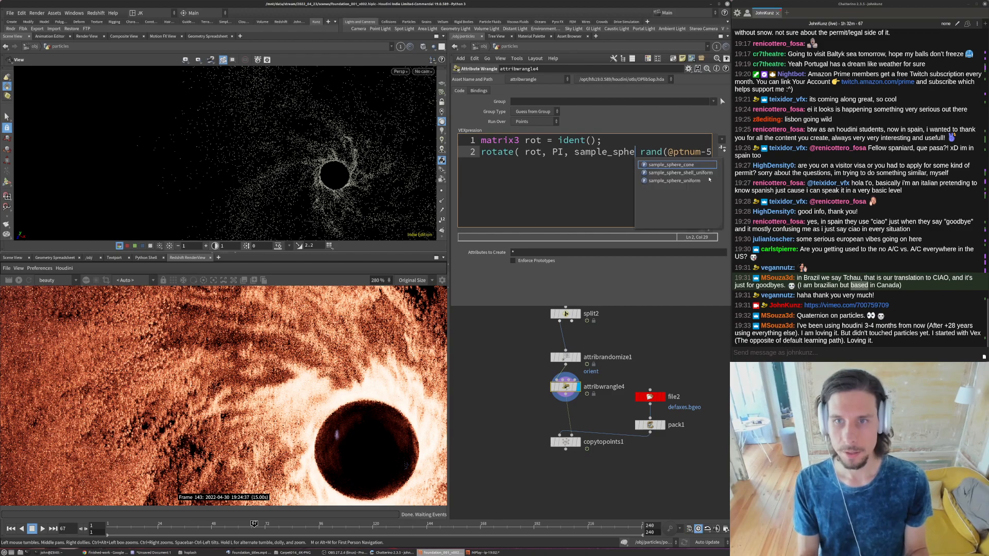
{"action": "key", "text": "Down"}
{"action": "key", "text": "Down"}
{"action": "key", "text": "Return"}
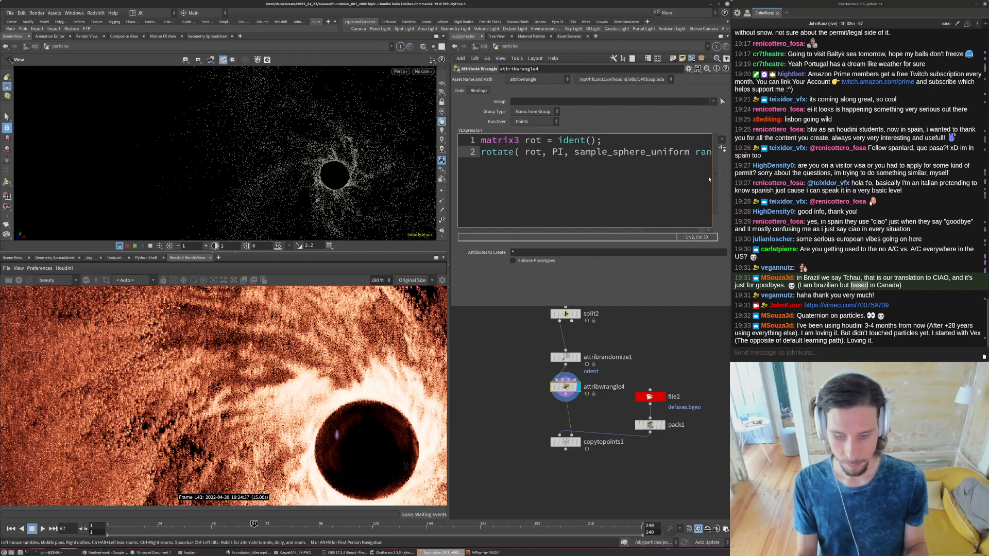
{"action": "scroll", "coordinate": [709, 180], "scroll_direction": "down", "scroll_amount": 5, "text": "ctrl"}
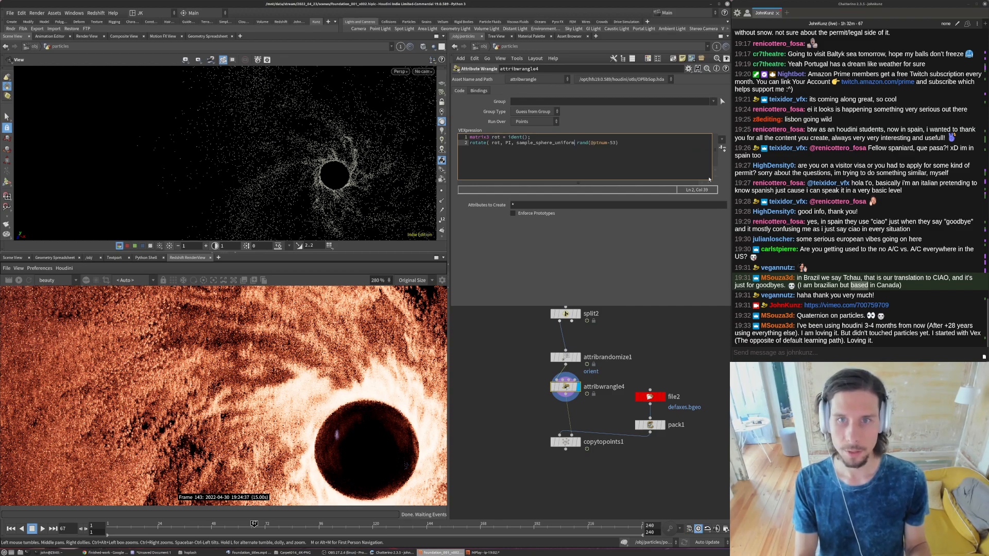
{"action": "type", "text": "("}
{"action": "key", "text": "End"}
{"action": "type", "text": ")"}
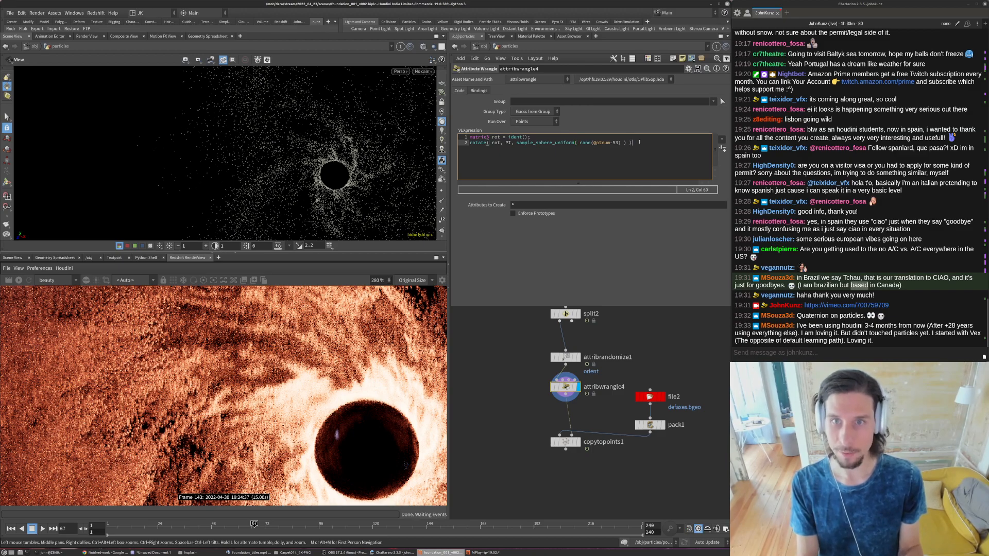
{"action": "type", "text": ");"}
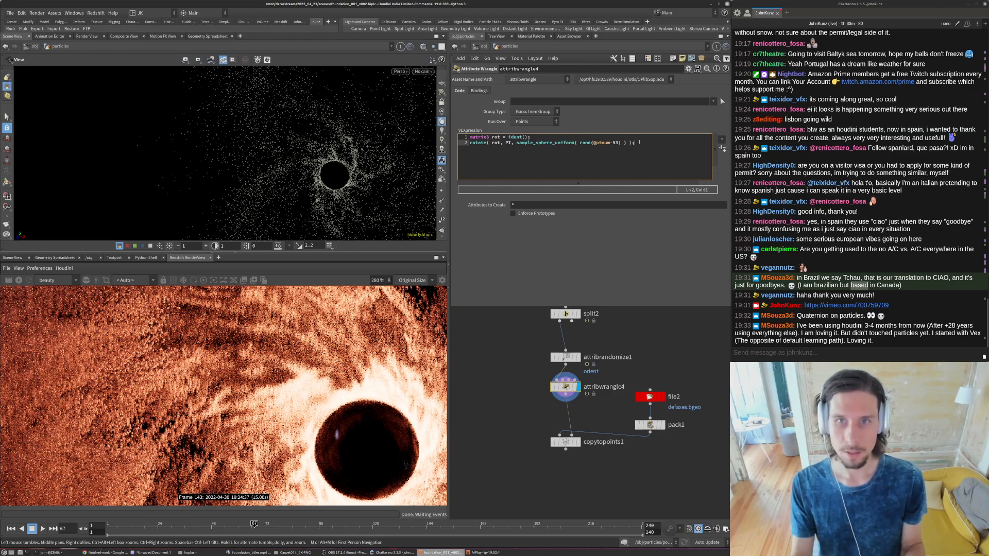
- Add the line p@orient *= rot; below a blank line and display the copytopoints1 node
{"action": "key", "text": "Return"}
{"action": "key", "text": "Return"}
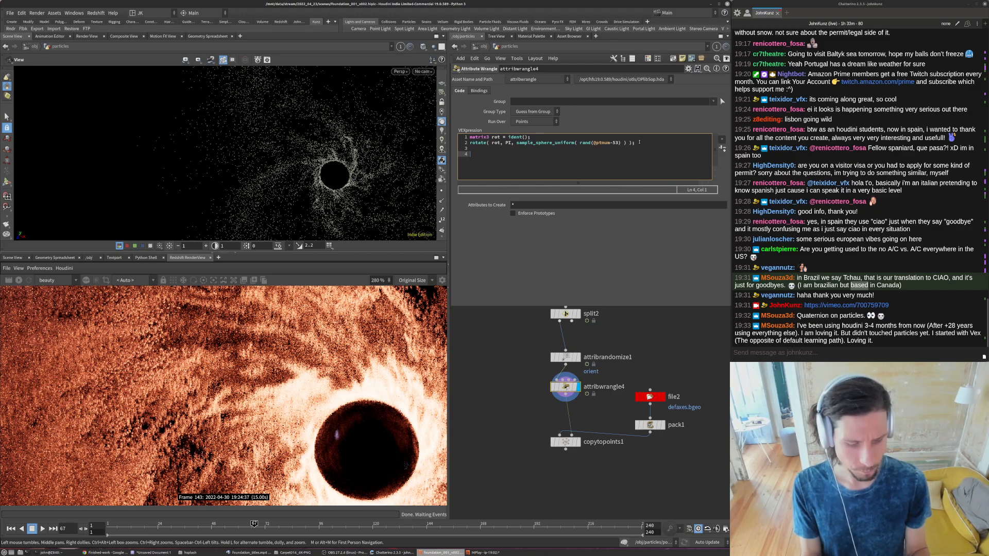
{"action": "type", "text": "p@o"}
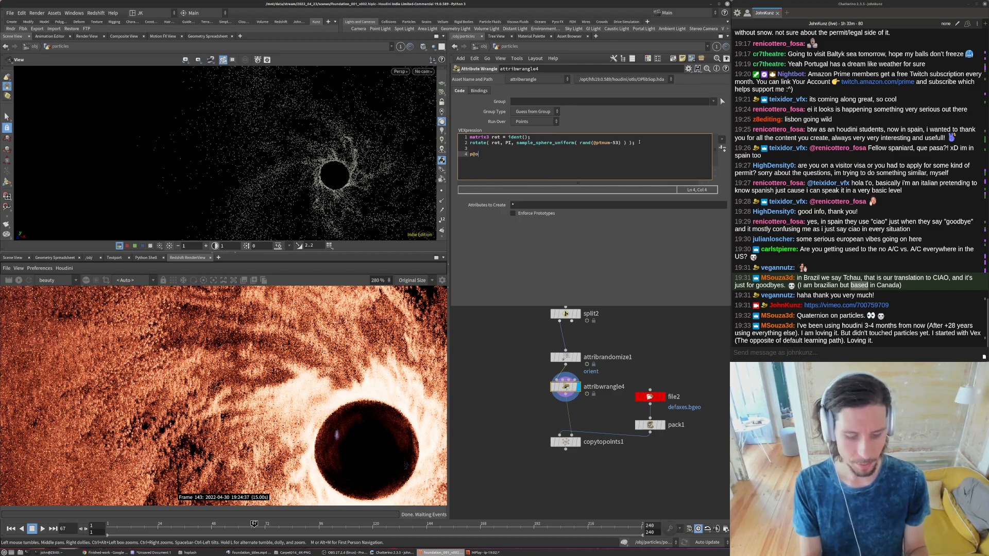
{"action": "type", "text": "rient *="}
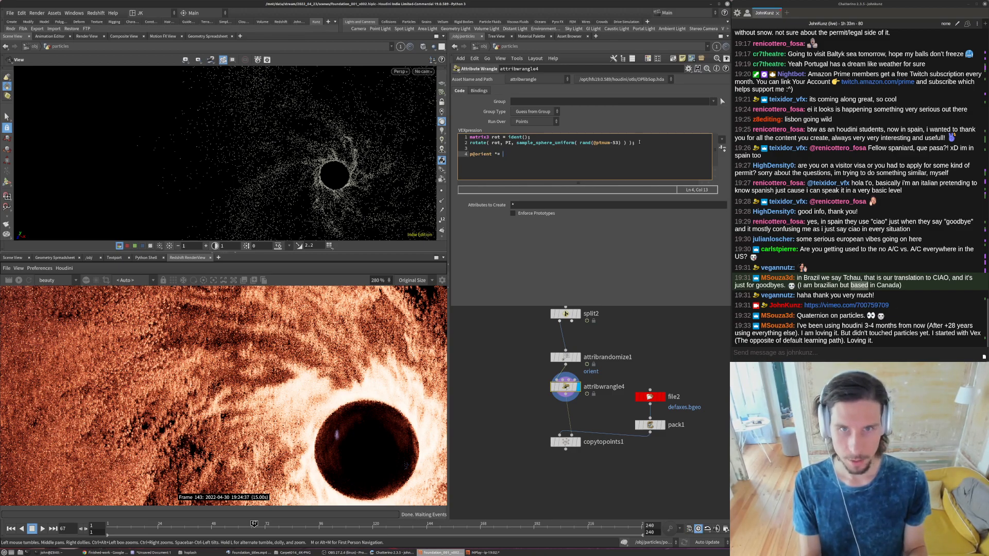
{"action": "type", "text": "rot;"}
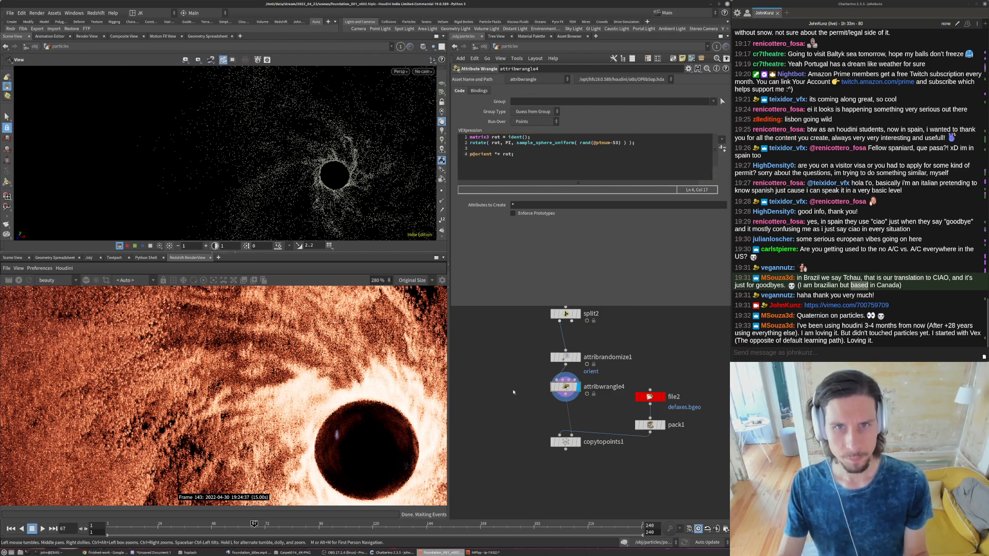
{"action": "left_click", "coordinate": [565, 442]}
{"action": "left_click", "coordinate": [578, 442]}
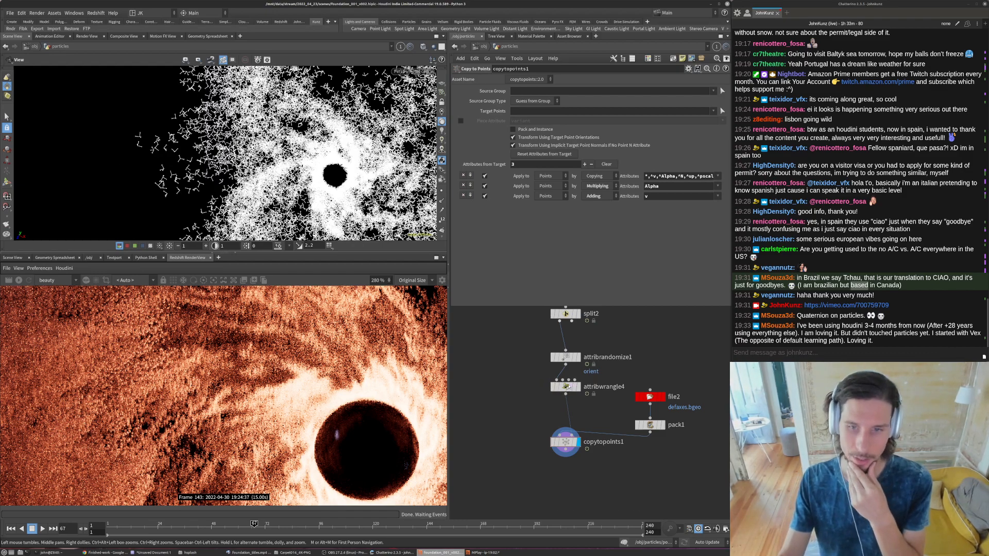
{"action": "left_click", "coordinate": [566, 387]}
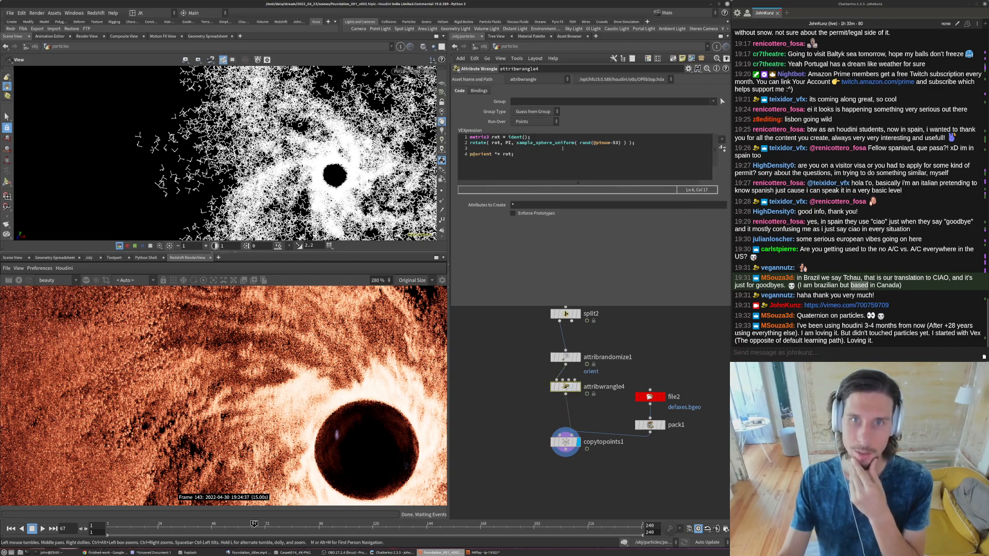
{"action": "left_click", "coordinate": [508, 143]}
{"action": "type", "text": "*@T"}
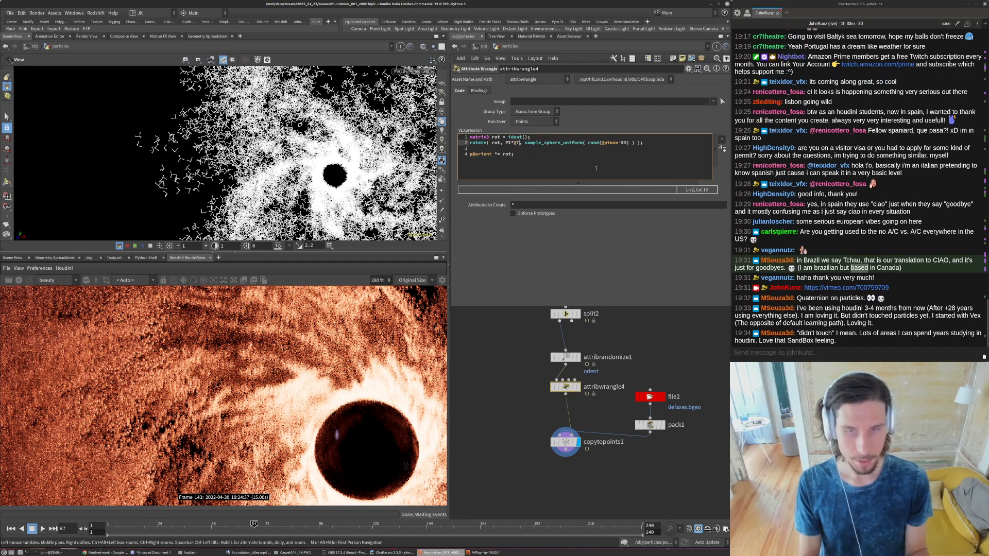
{"action": "type", "text": "ime"}
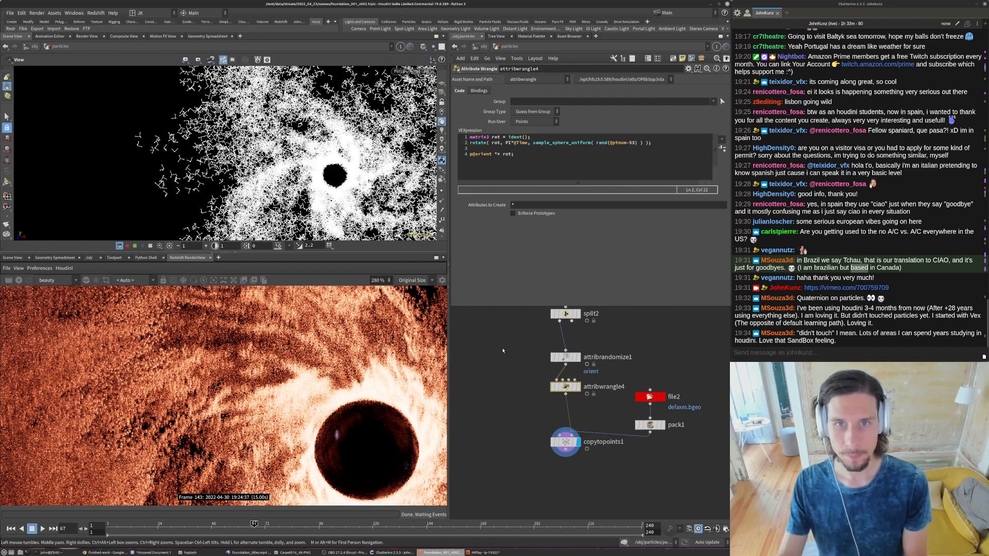
- Play the animation of the rotating copied axes, stop it, and move the timeline to frame 77
{"action": "key", "text": "Up"}
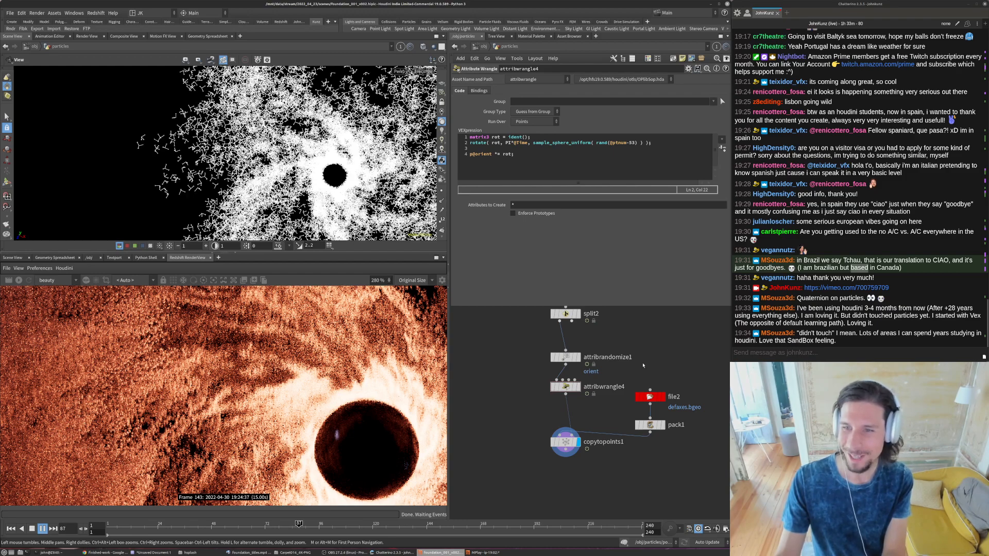
{"action": "key", "text": "Up"}
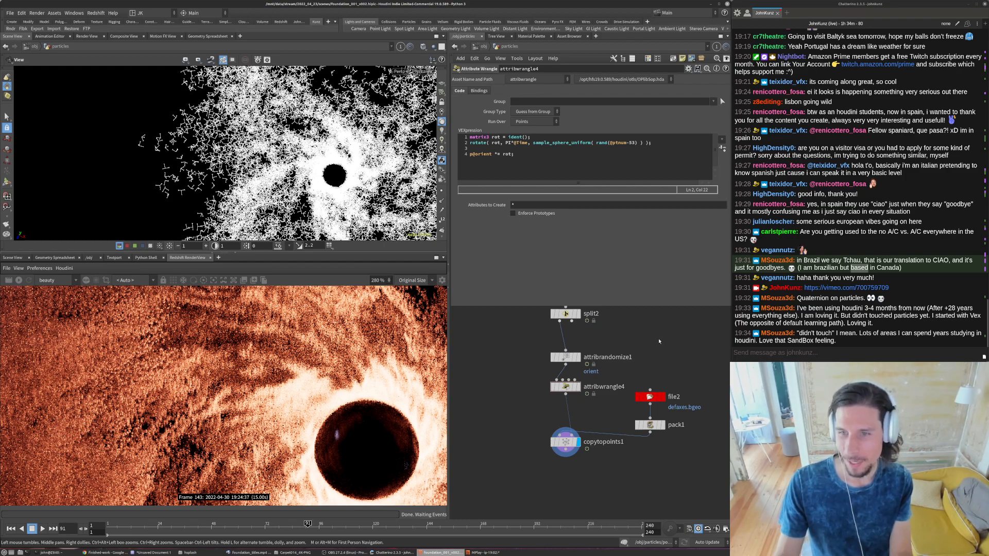
{"action": "middle_click_drag", "start_coordinate": [653, 350], "coordinate": [642, 363]}
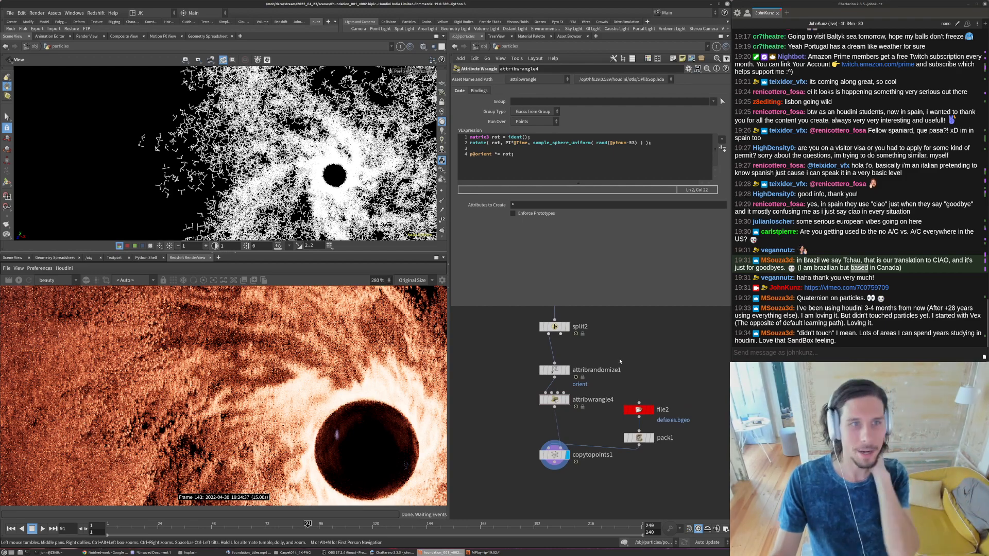
{"action": "left_click", "coordinate": [277, 524]}
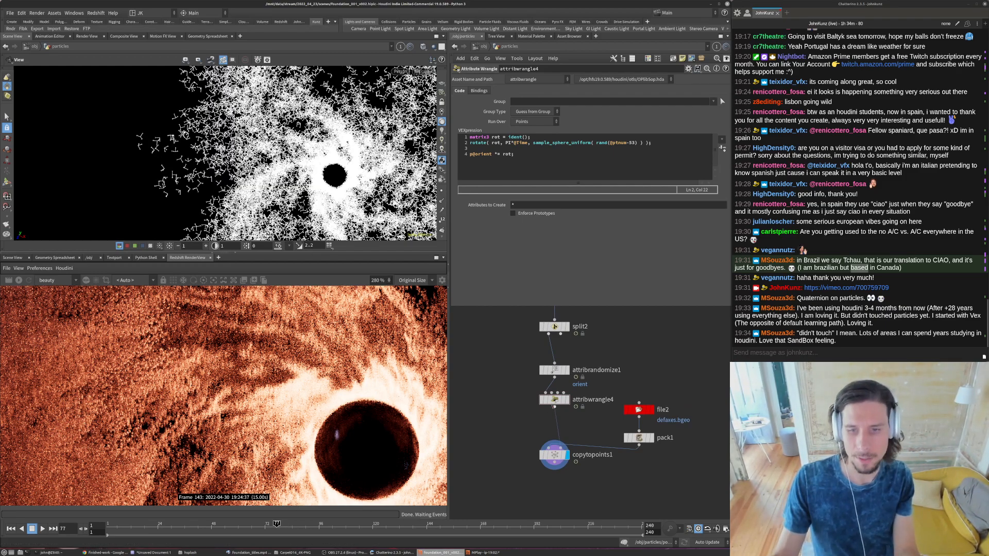
- Add a Grid node beside attribwrangle3 in the particles network
{"action": "left_click_drag", "start_coordinate": [554, 399], "coordinate": [554, 403]}
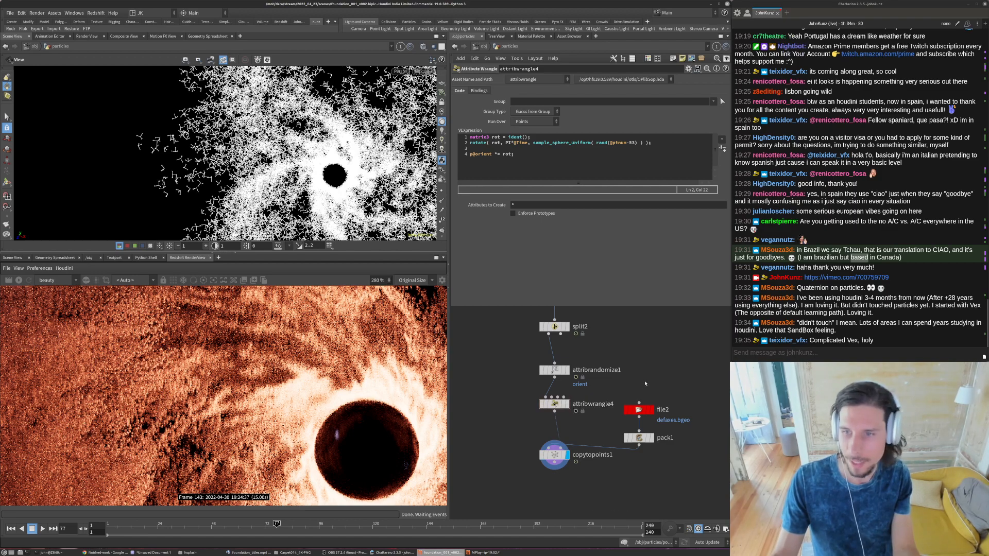
{"action": "middle_click_drag", "start_coordinate": [642, 381], "coordinate": [627, 406]}
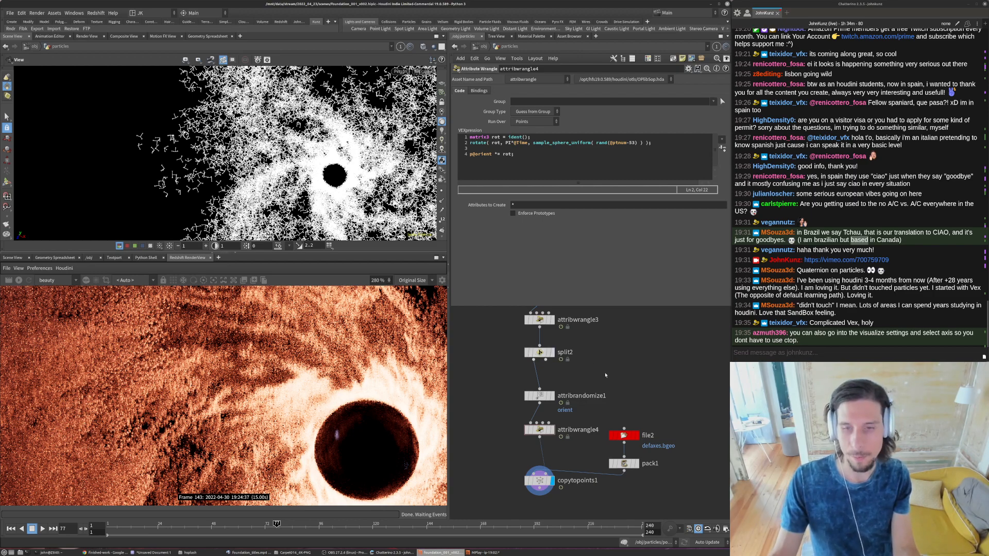
{"action": "key", "text": "Tab"}
{"action": "type", "text": "gr"}
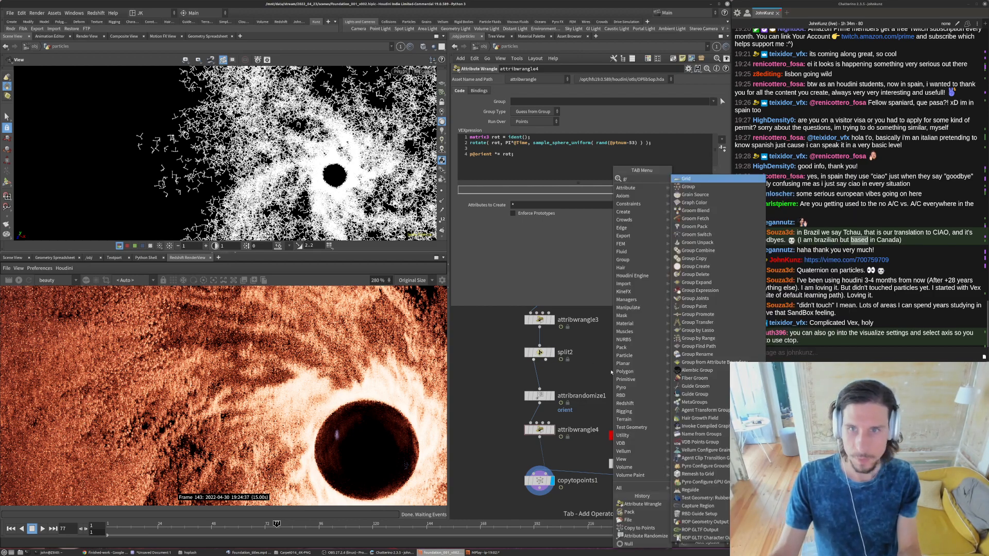
{"action": "key", "text": "Return"}
{"action": "left_click", "coordinate": [643, 320]}
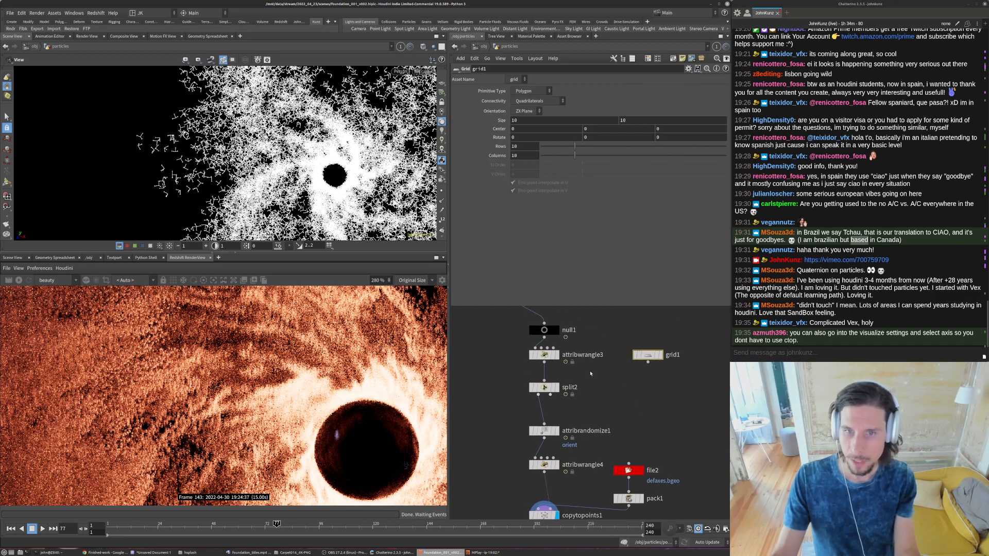
- Connect the grid1 output to attribrandomize1's input in place of split2
{"action": "middle_click_drag", "start_coordinate": [555, 281], "coordinate": [559, 317]}
{"action": "scroll", "coordinate": [558, 349], "scroll_direction": "down", "scroll_amount": 4}
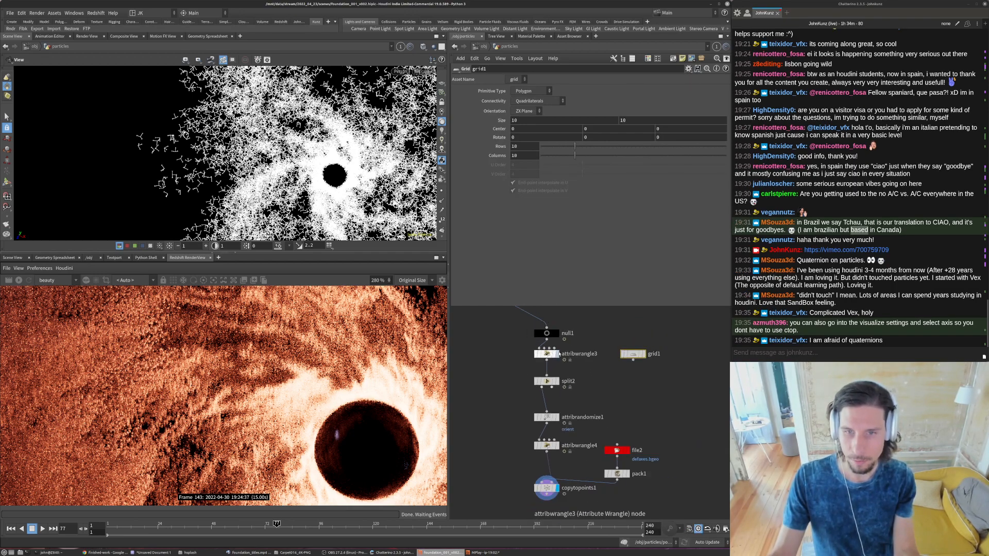
{"action": "scroll", "coordinate": [557, 401], "scroll_direction": "up", "scroll_amount": 3}
{"action": "left_click_drag", "start_coordinate": [546, 388], "coordinate": [650, 325]}
- Play the animation of the axes copied onto the grid, examining their rotation from different angles, and stop at frame 112
{"action": "left_click_drag", "start_coordinate": [320, 192], "coordinate": [257, 202]}
{"action": "key", "text": "Up"}
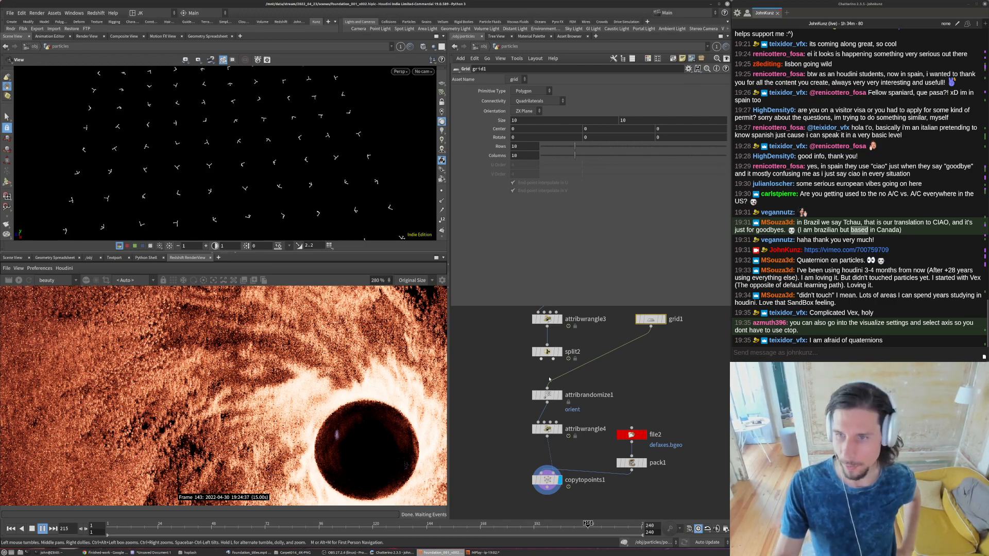
{"action": "left_click", "coordinate": [547, 437]}
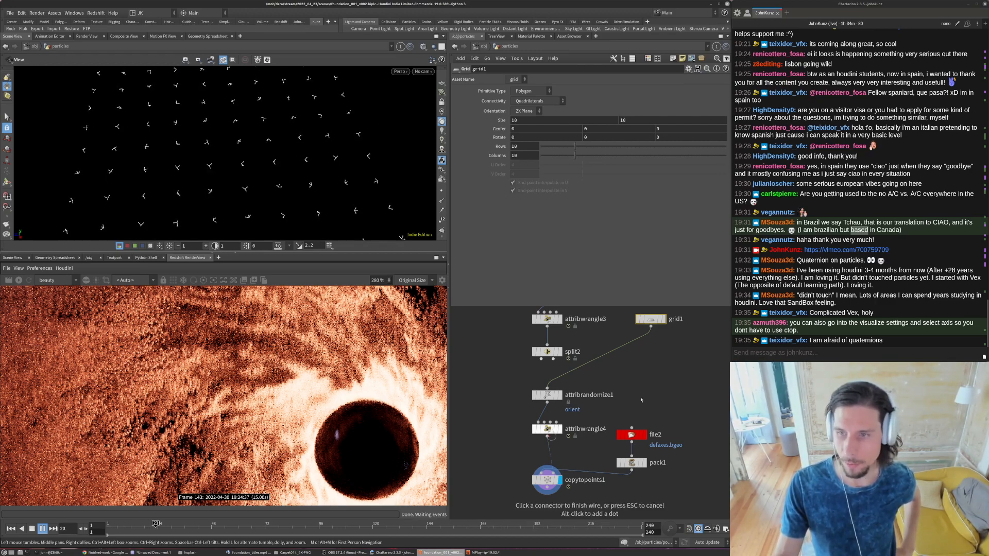
{"action": "key", "text": "Escape"}
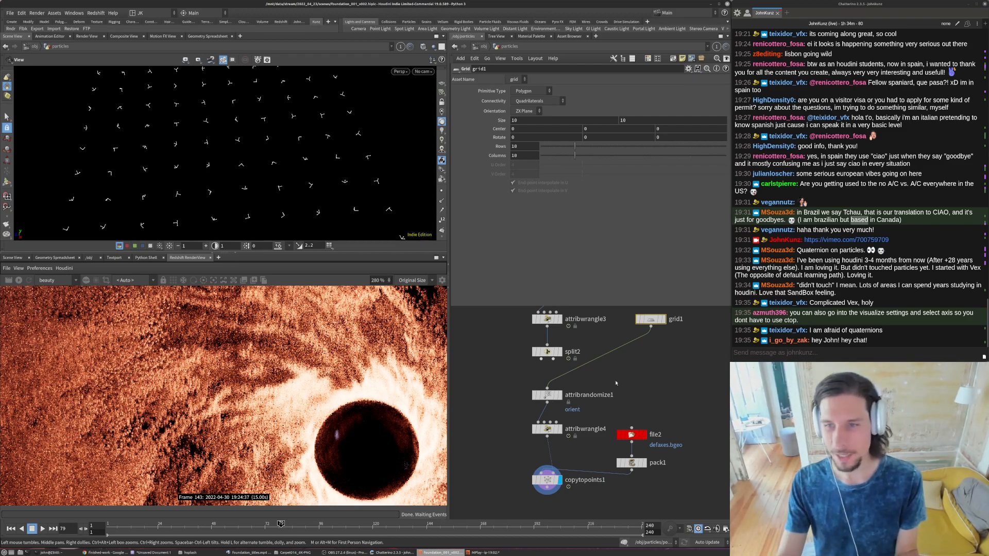
{"action": "left_click_drag", "start_coordinate": [296, 196], "coordinate": [377, 172]}
{"action": "key", "text": "Up"}
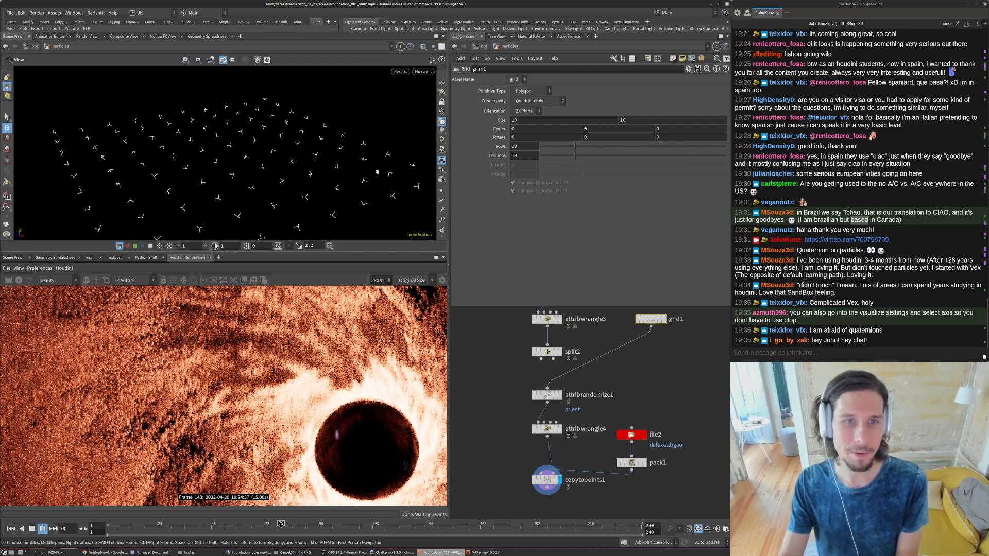
{"action": "key", "text": "Up"}
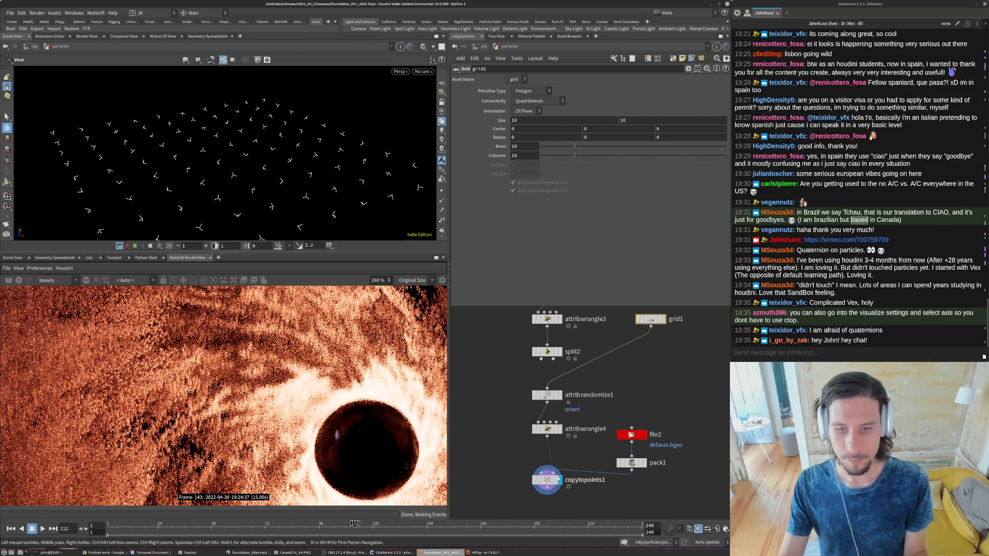
- In attribwrangle4, change the orient line to a plain assignment, p@orient = quaternion(rot);
{"action": "left_click", "coordinate": [548, 429]}
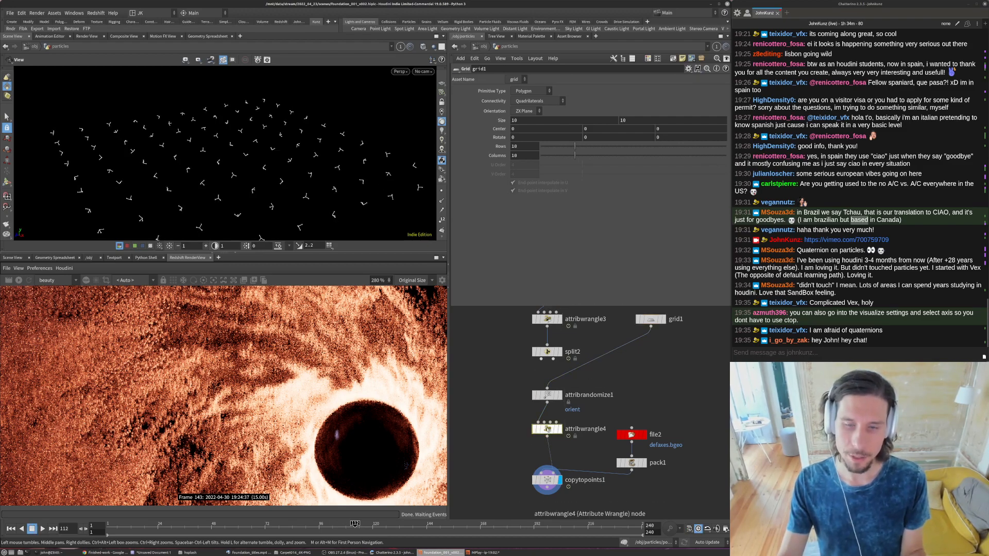
{"action": "left_click", "coordinate": [497, 154]}
{"action": "key", "text": "BackSpace"}
{"action": "left_click", "coordinate": [499, 154]}
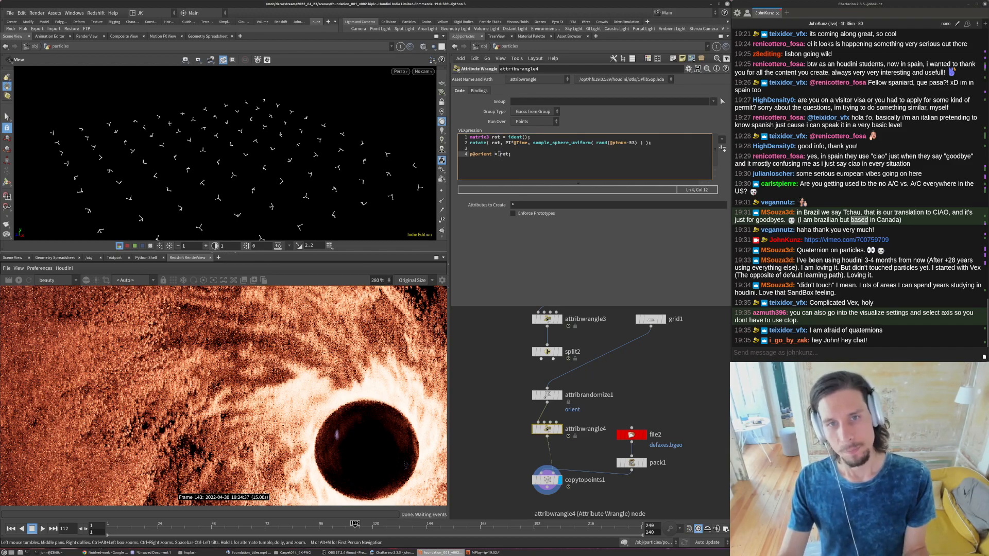
{"action": "type", "text": "qua"}
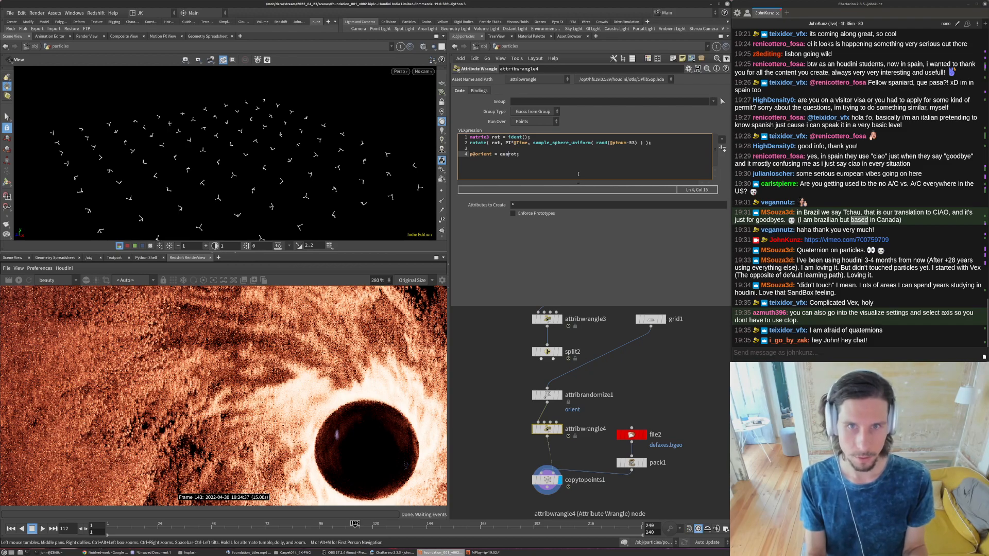
{"action": "type", "text": "ternion("}
{"action": "key", "text": "End"}
{"action": "type", "text": ")"}
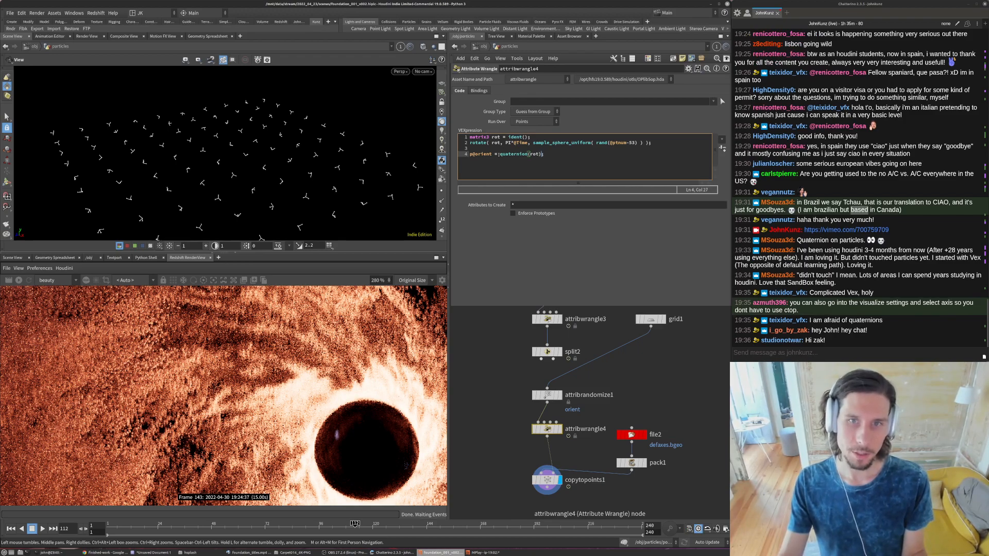
- Extend the assignment to p@orient = p@orient * quaternion(rot); and play the animation to check the rotation
{"action": "left_click_drag", "start_coordinate": [492, 154], "coordinate": [469, 154]}
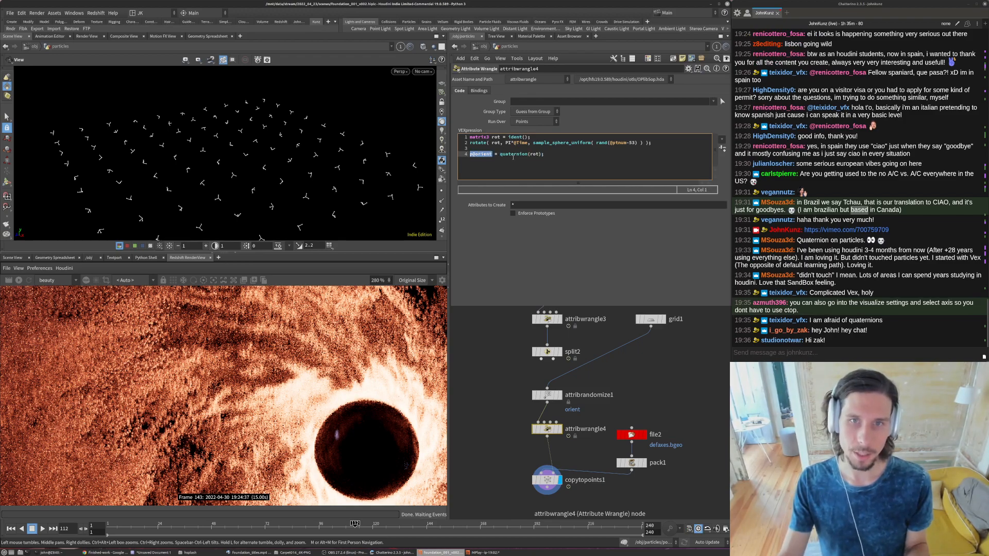
{"action": "key", "text": "ctrl+c"}
{"action": "left_click", "coordinate": [500, 154]}
{"action": "key", "text": "ctrl+v"}
{"action": "type", "text": "*"}
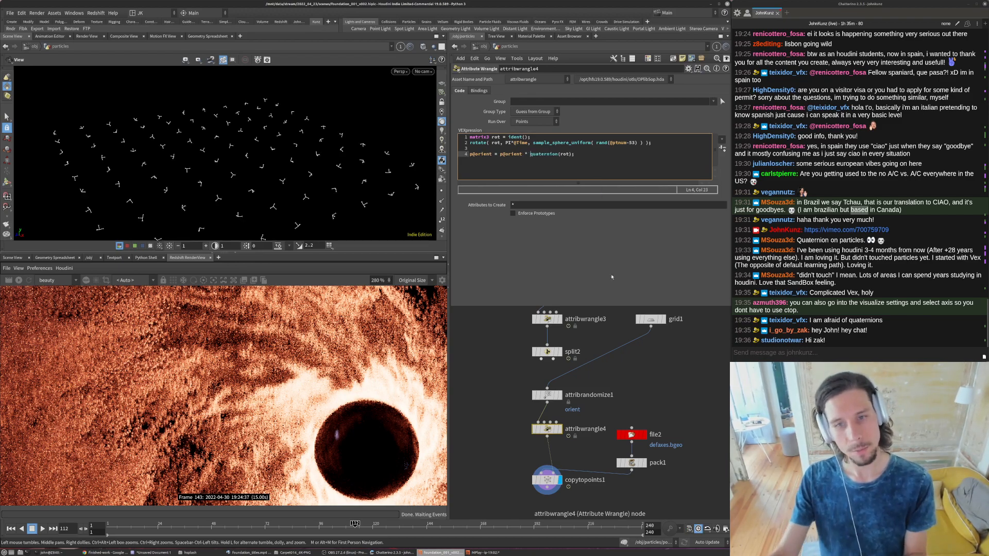
{"action": "key", "text": "Up"}
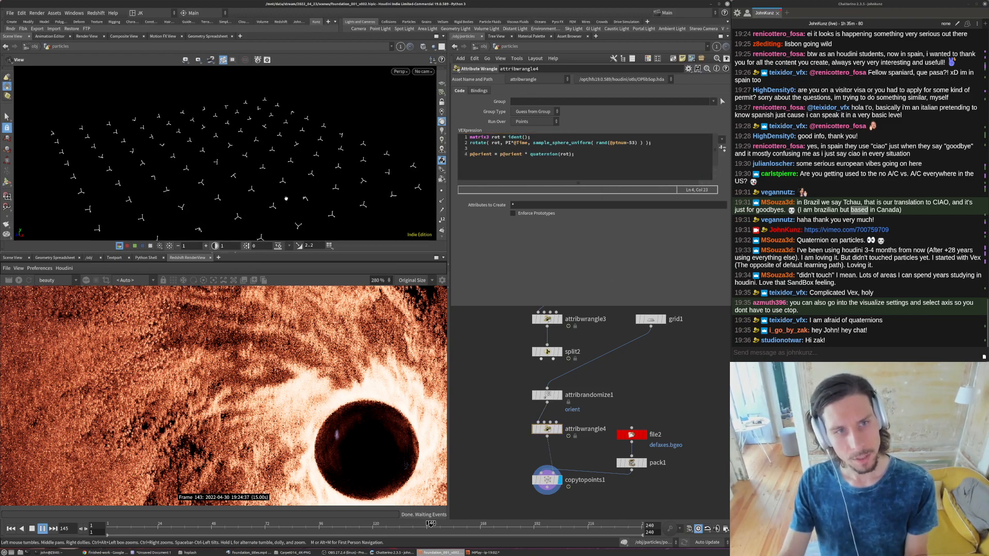
{"action": "key", "text": "Up"}
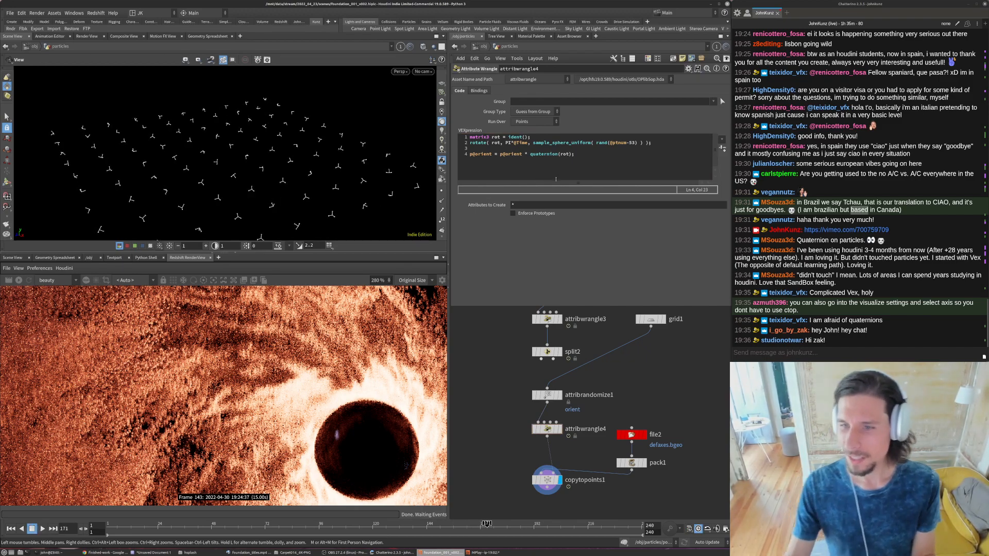
- Replace the multiplication sign before quaternion(rot) with a comma and reduce the rotate call's angle to PI
{"action": "left_click", "coordinate": [529, 154]}
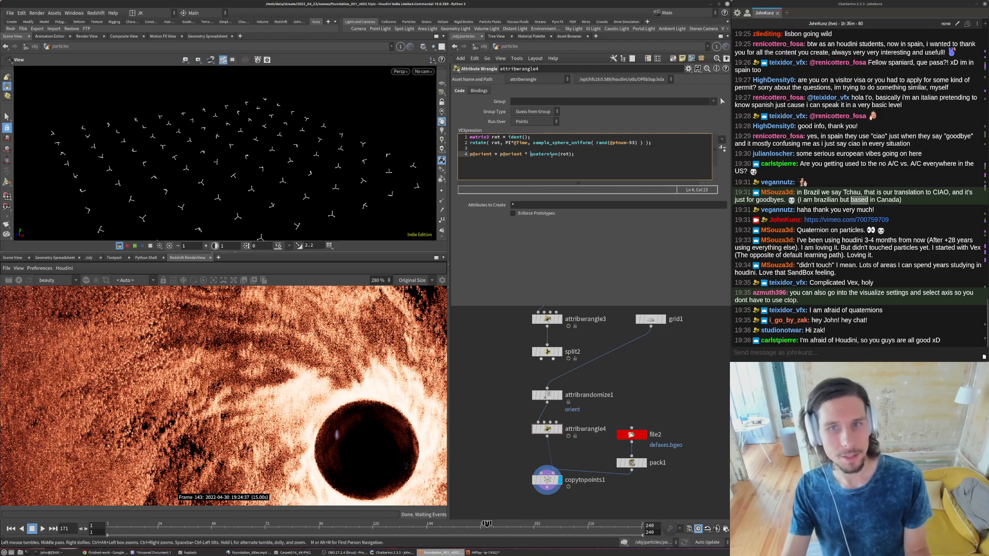
{"action": "key", "text": "BackSpace"}
{"action": "key", "text": "BackSpace"}
{"action": "type", "text": ","}
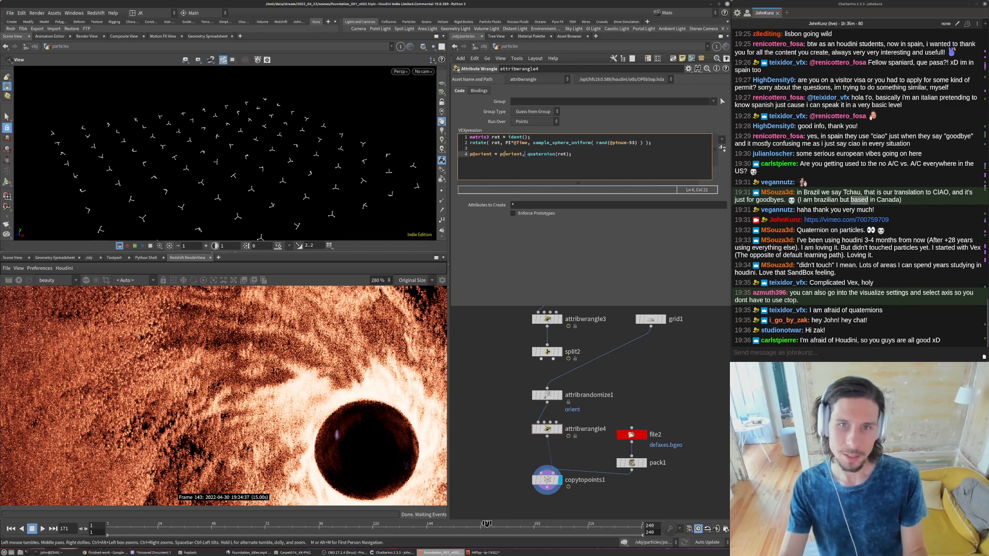
{"action": "left_click", "coordinate": [529, 143]}
{"action": "key", "text": "BackSpace"}
{"action": "key", "text": "BackSpace"}
{"action": "key", "text": "BackSpace"}
{"action": "key", "text": "BackSpace"}
{"action": "key", "text": "BackSpace"}
{"action": "key", "text": "BackSpace"}
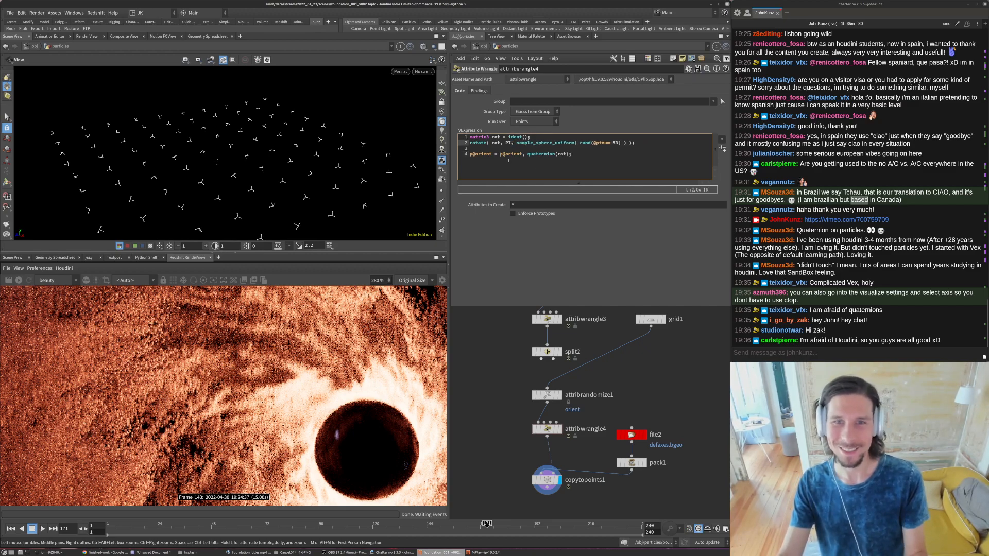
{"action": "left_click", "coordinate": [503, 154]}
{"action": "key", "text": "Right"}
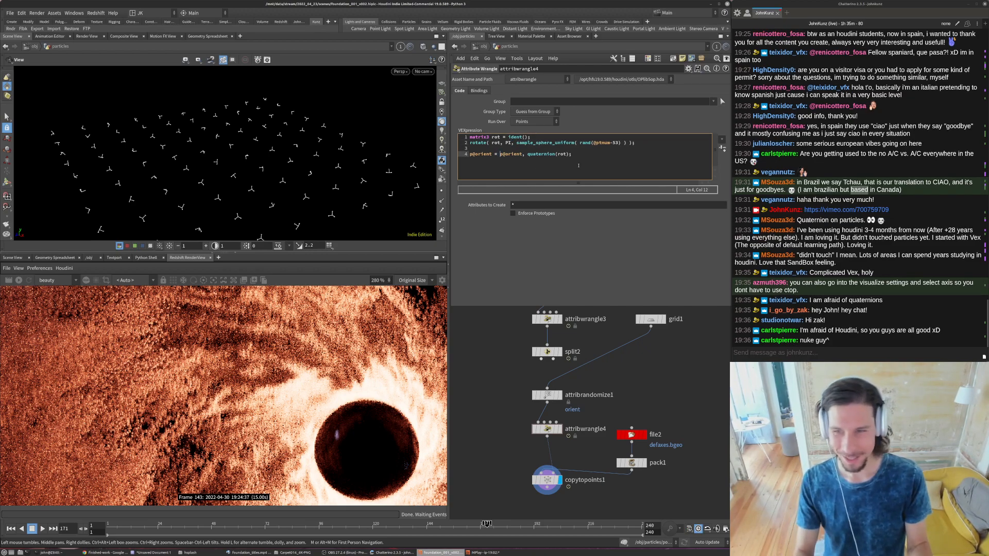
{"action": "type", "text": "slerp("}
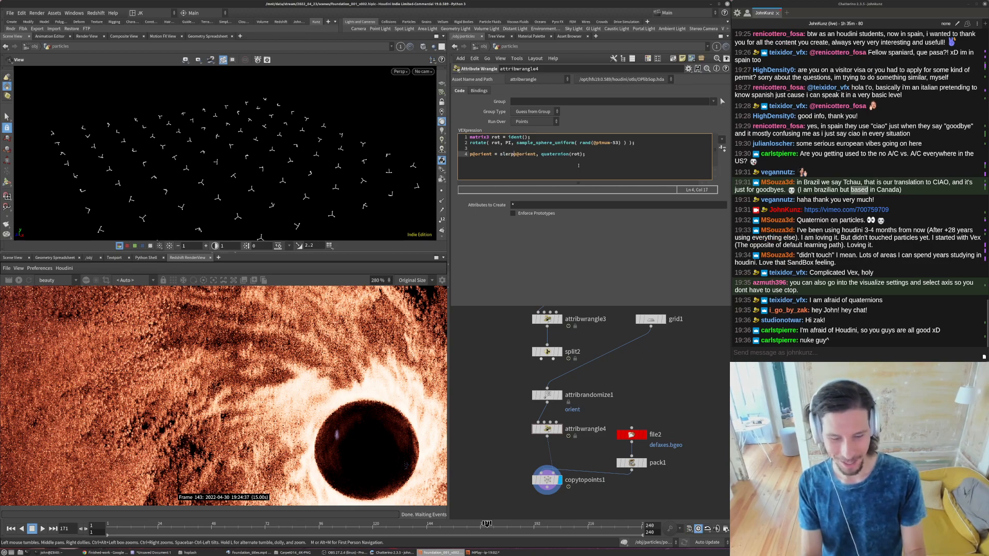
{"action": "key", "text": "End"}
{"action": "key", "text": "Left"}
{"action": "type", "text": ")"}
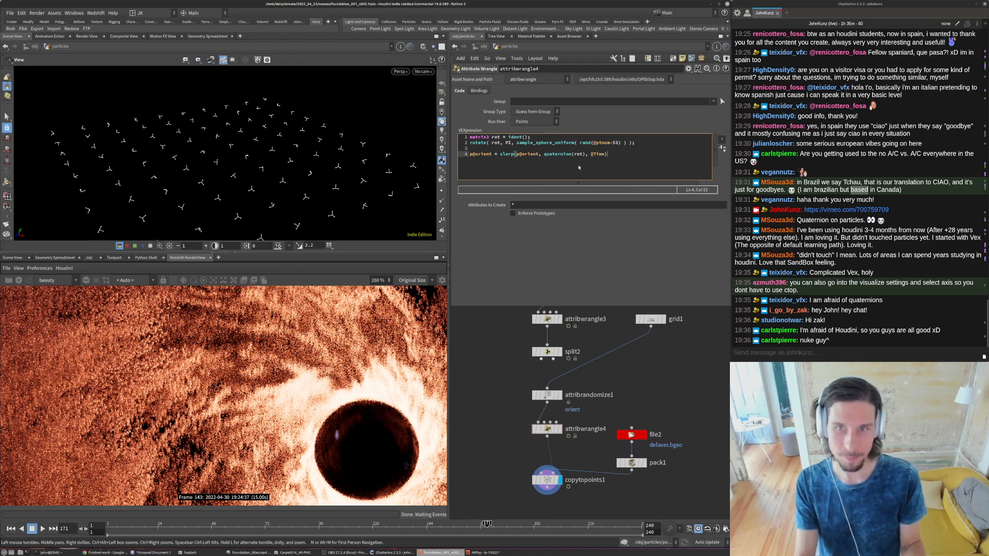
{"action": "left_click", "coordinate": [639, 361]}
{"action": "key", "text": "Up"}
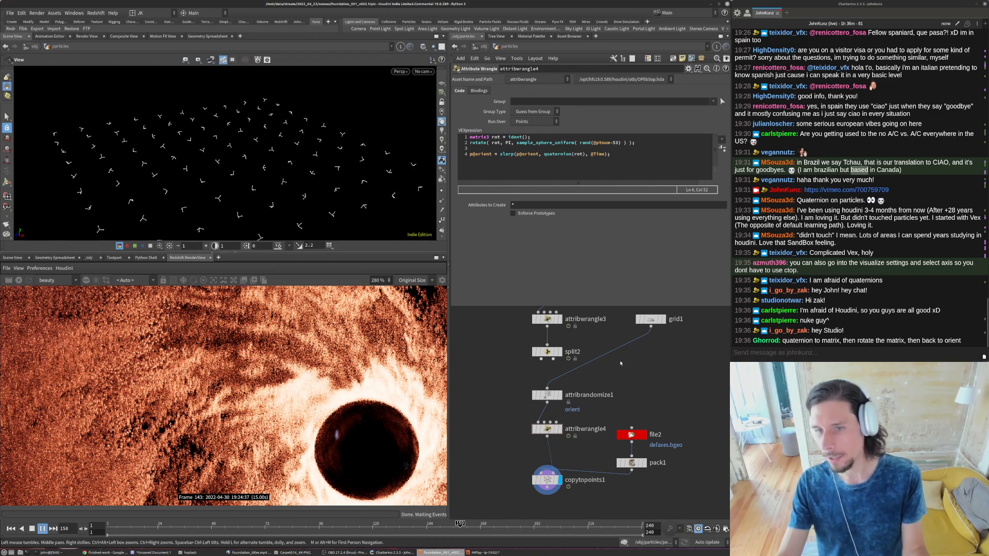
{"action": "key", "text": "Up"}
- Comment out the slerp line with // and paste an active copy of it below a blank line
{"action": "left_click", "coordinate": [623, 151]}
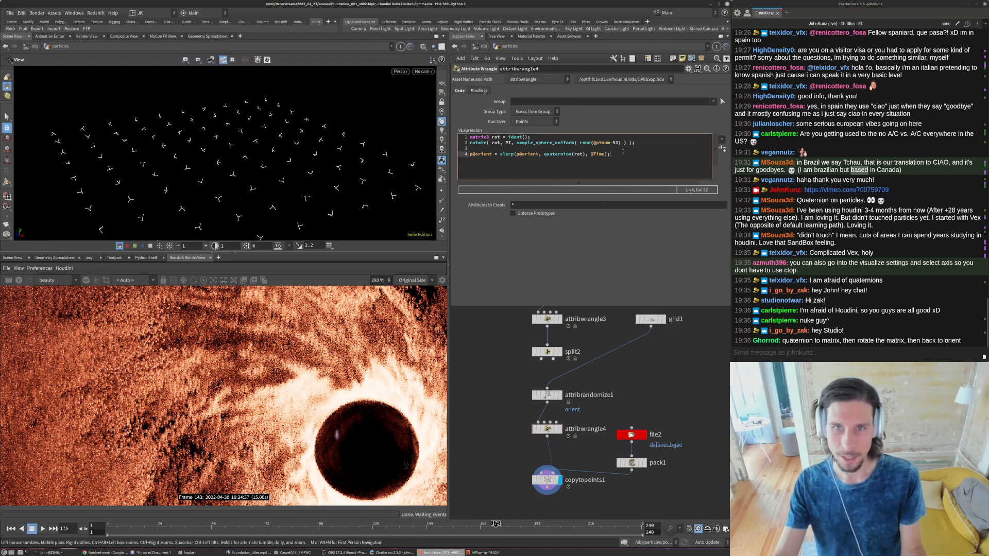
{"action": "left_click_drag", "start_coordinate": [623, 153], "coordinate": [469, 154]}
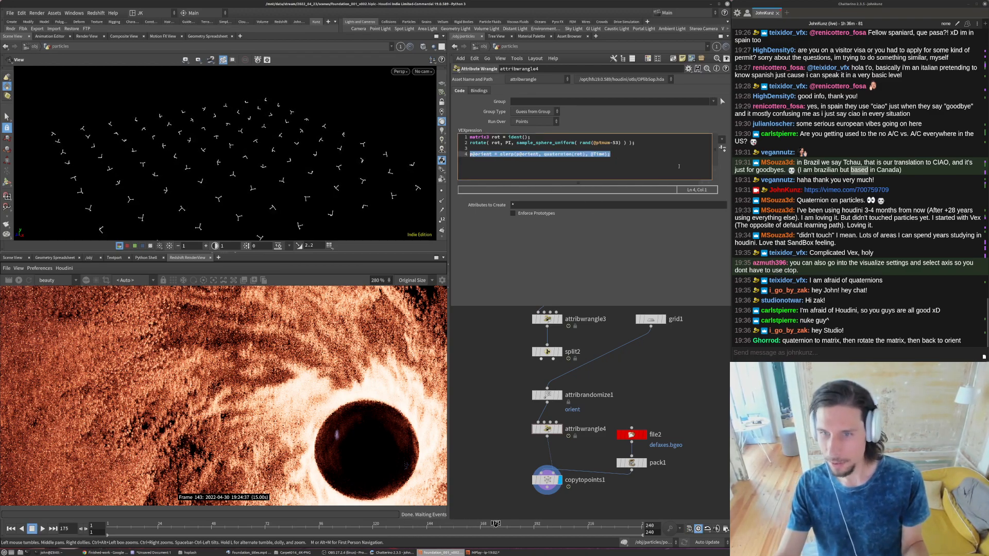
{"action": "left_click", "coordinate": [634, 161]}
{"action": "key", "text": "Home"}
{"action": "type", "text": "/ "}
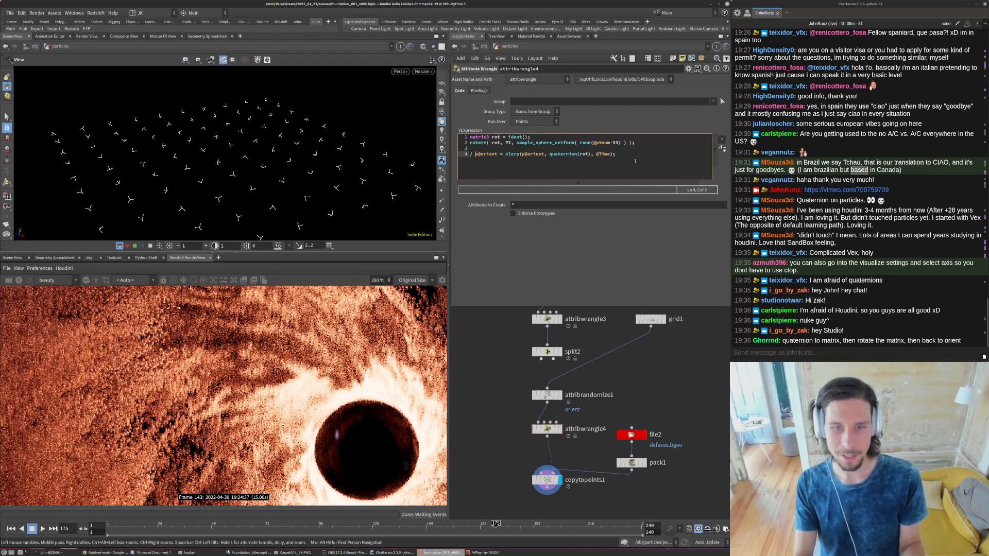
{"action": "type", "text": "/"}
{"action": "key", "text": "End"}
{"action": "key", "text": "Return"}
{"action": "key", "text": "Return"}
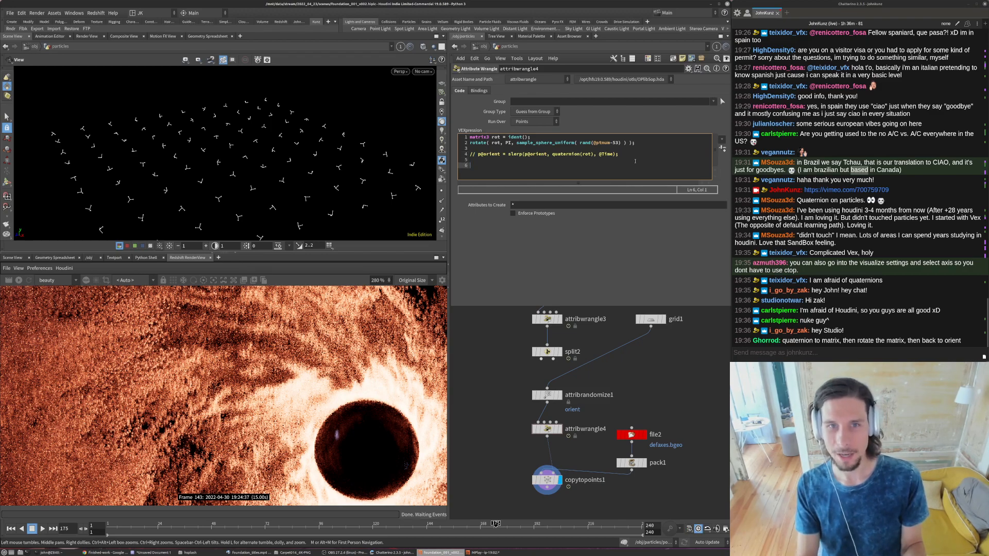
{"action": "key", "text": "ctrl+v"}
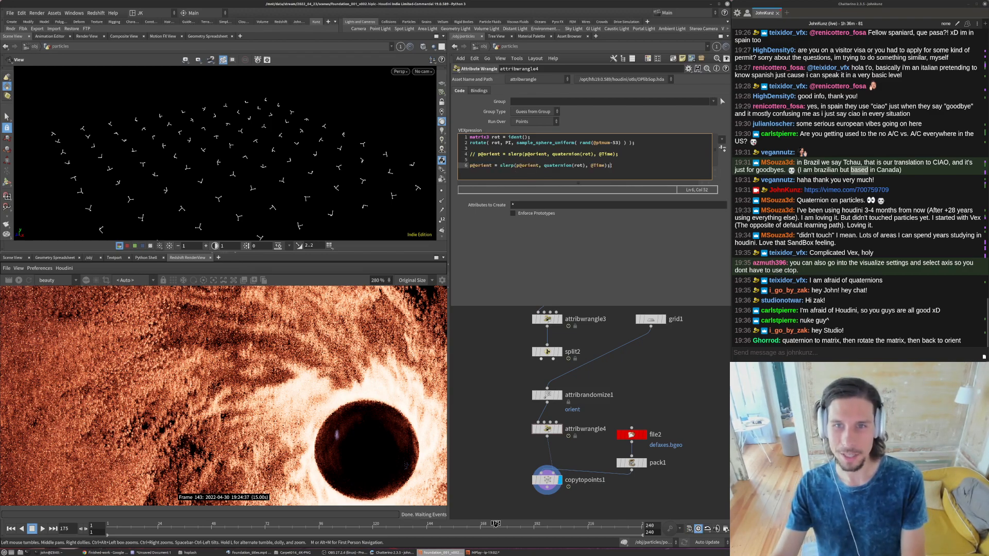
- Replace slerp( with qconvert( in the pasted line
{"action": "left_click_drag", "start_coordinate": [607, 166], "coordinate": [516, 165]}
{"action": "left_click", "coordinate": [500, 166]}
{"action": "key", "text": "BackSpace"}
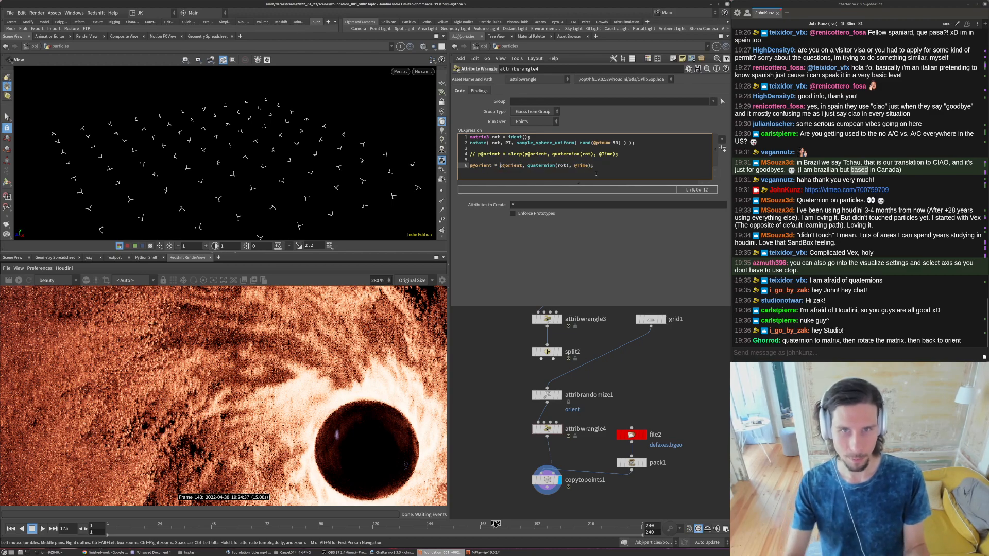
{"action": "type", "text": "qconvert"}
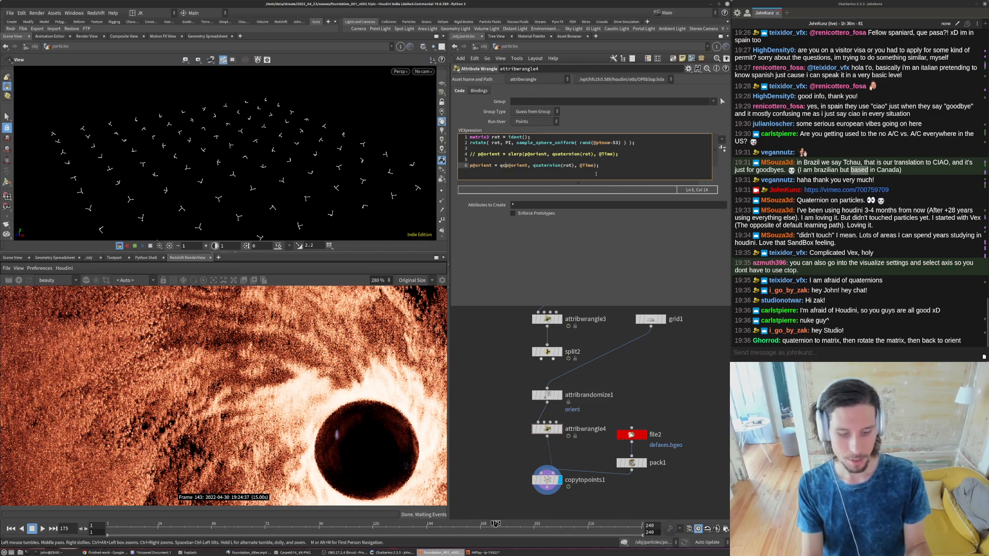
{"action": "type", "text": "("}
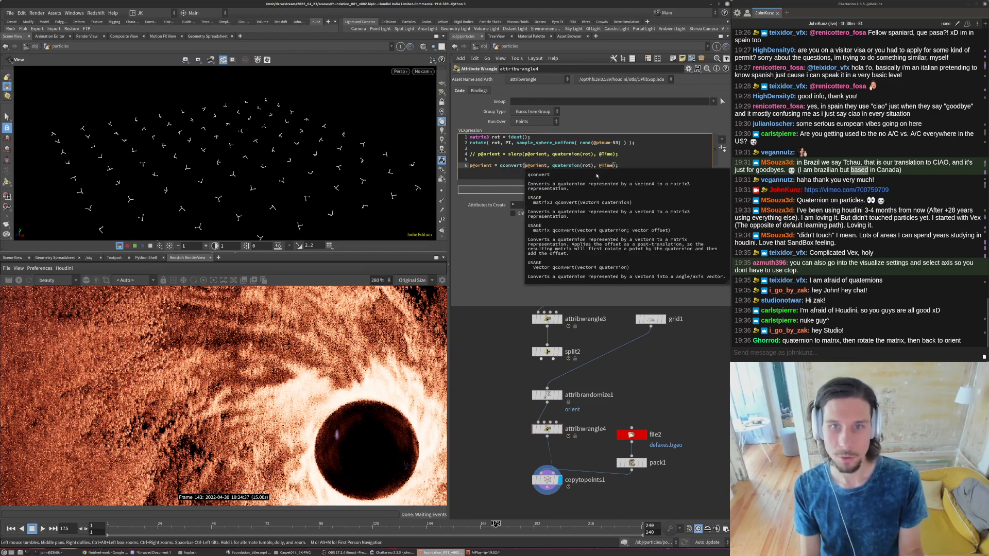
- Rewrite the pasted orient line as p@orient = quaternion(qconvert(p@orient)*rot);
{"action": "key", "text": "Right"}
{"action": "key", "text": "Right"}
{"action": "key", "text": "Right"}
{"action": "key", "text": "Right"}
{"action": "key", "text": "Right"}
{"action": "key", "text": "Right"}
{"action": "key", "text": "Right"}
{"action": "key", "text": "Right"}
{"action": "key", "text": "Right"}
{"action": "key", "text": "BackSpace"}
{"action": "type", "text": ")"}
{"action": "key", "text": "Delete"}
{"action": "key", "text": "Delete"}
{"action": "key", "text": "Delete"}
{"action": "key", "text": "Delete"}
{"action": "key", "text": "Delete"}
{"action": "key", "text": "Delete"}
{"action": "key", "text": "Delete"}
{"action": "key", "text": "Delete"}
{"action": "key", "text": "Delete"}
{"action": "key", "text": "Delete"}
{"action": "key", "text": "Delete"}
{"action": "key", "text": "Delete"}
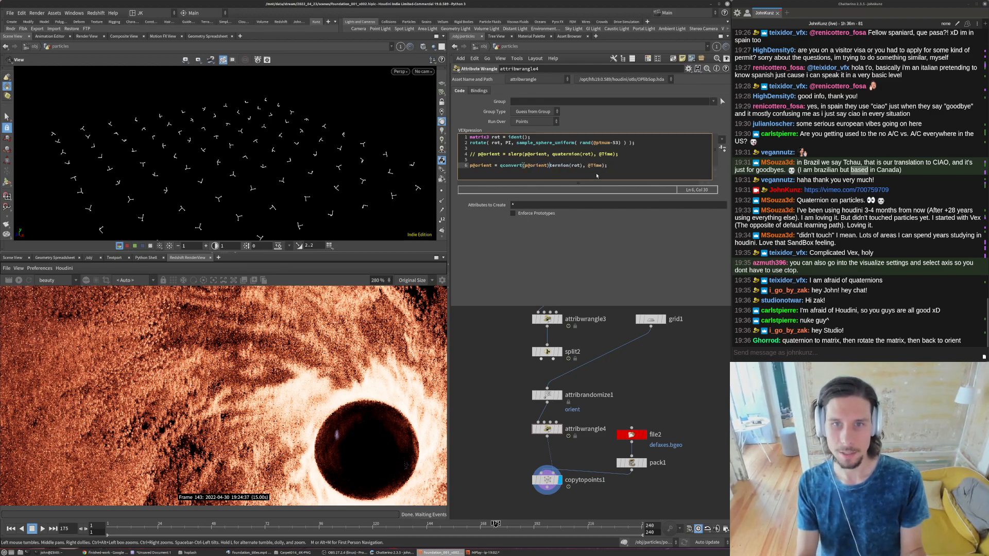
{"action": "type", "text": "*"}
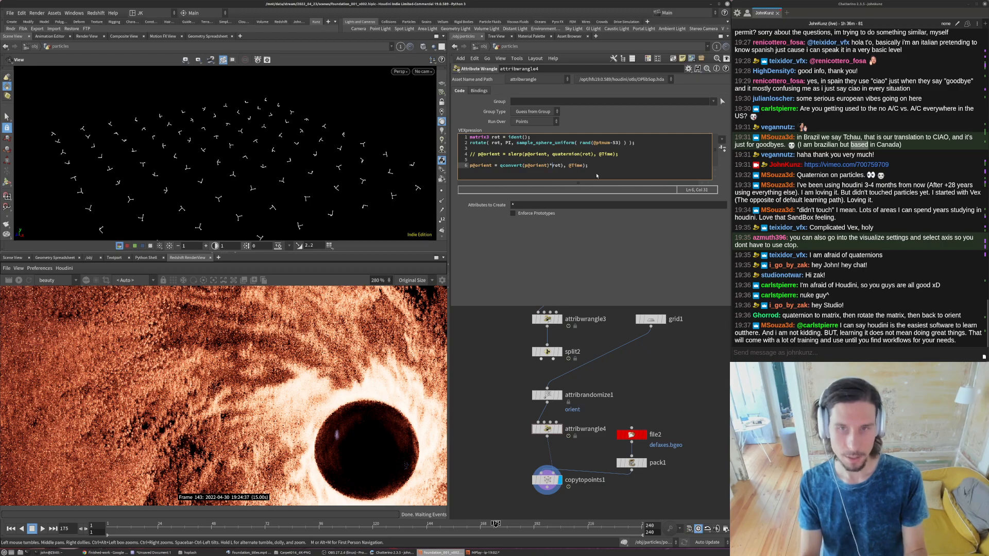
{"action": "key", "text": "BackSpace"}
{"action": "key", "text": "Delete"}
{"action": "key", "text": "Delete"}
{"action": "key", "text": "Delete"}
{"action": "key", "text": "Delete"}
{"action": "key", "text": "Delete"}
{"action": "key", "text": "Delete"}
{"action": "key", "text": "Delete"}
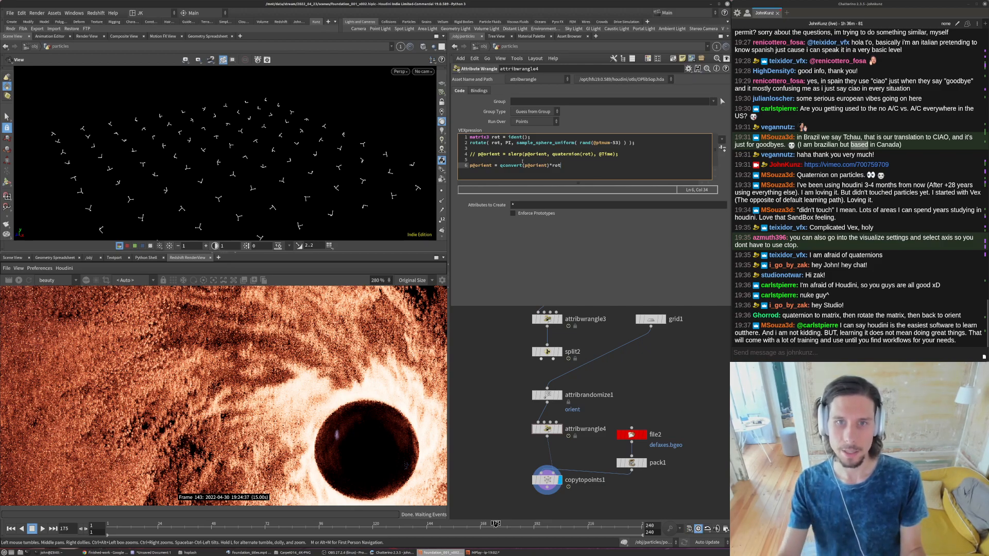
{"action": "type", "text": "quaternion("}
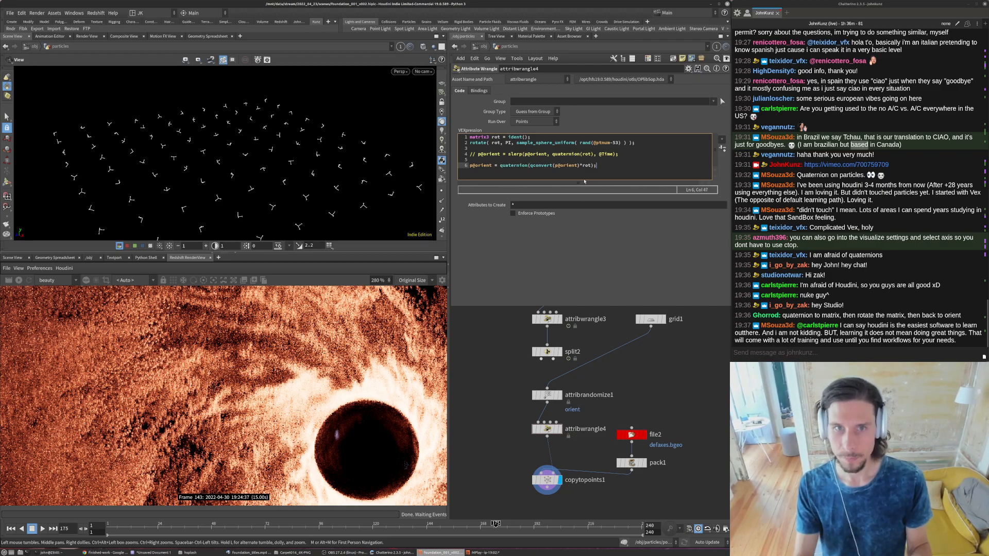
{"action": "left_click", "coordinate": [510, 142]}
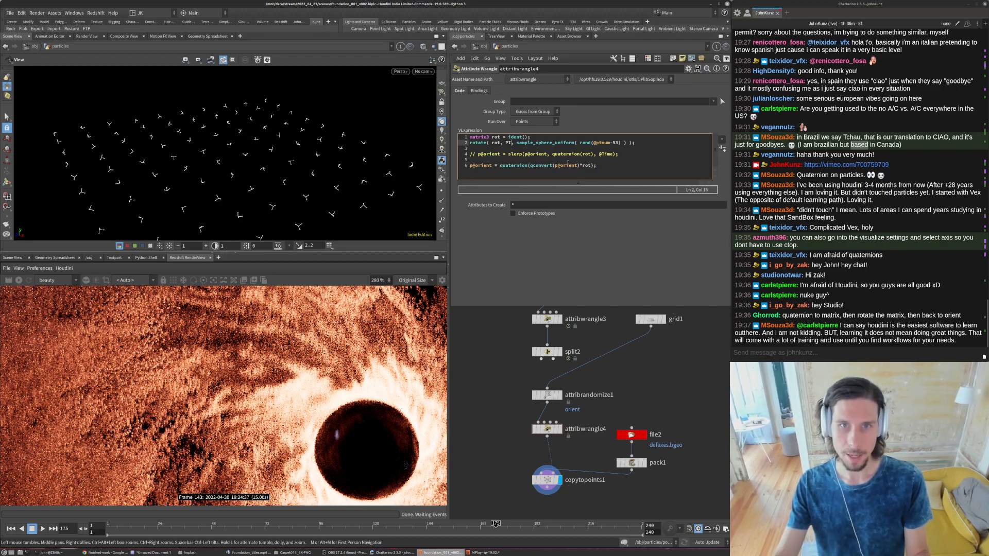
{"action": "type", "text": "*@"}
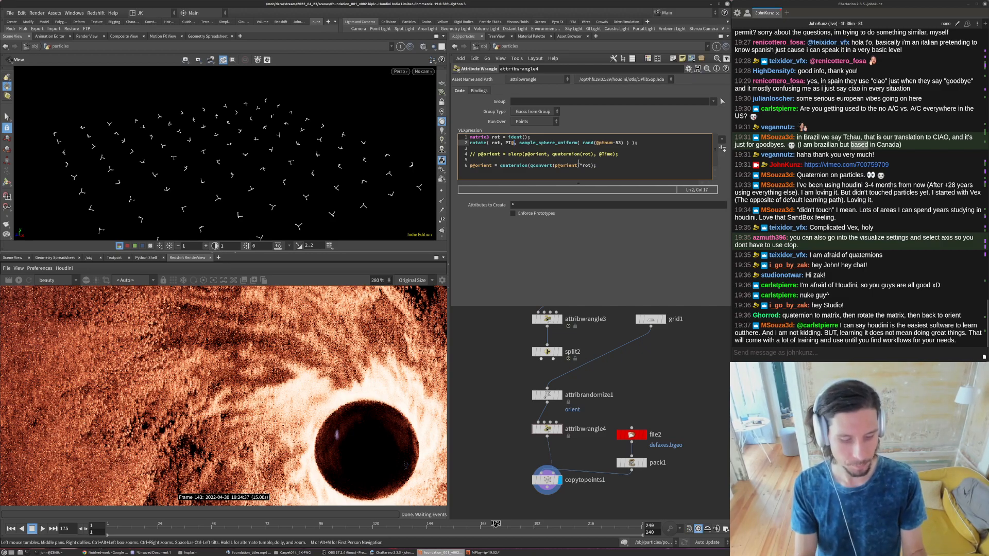
{"action": "type", "text": "Time"}
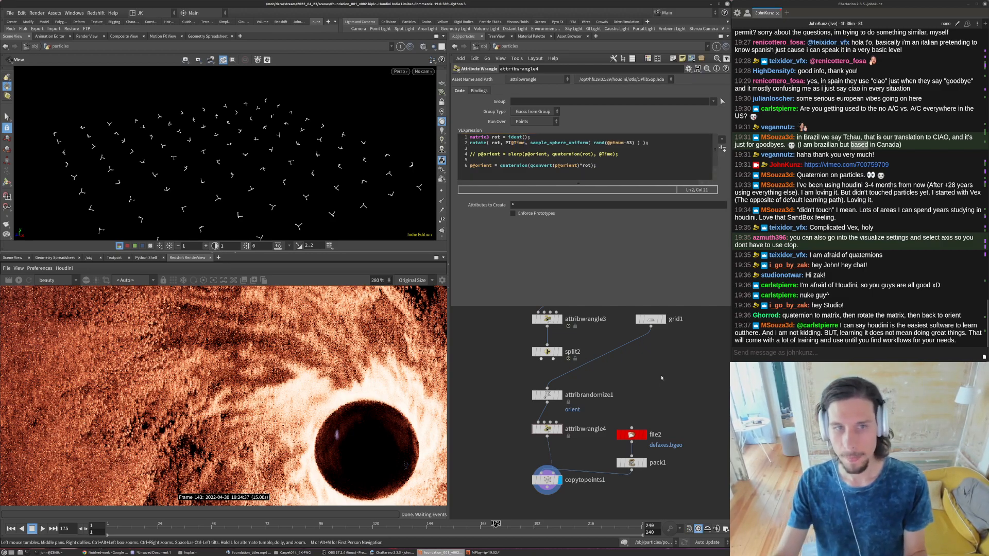
{"action": "left_click", "coordinate": [507, 143]}
{"action": "type", "text": "*"}
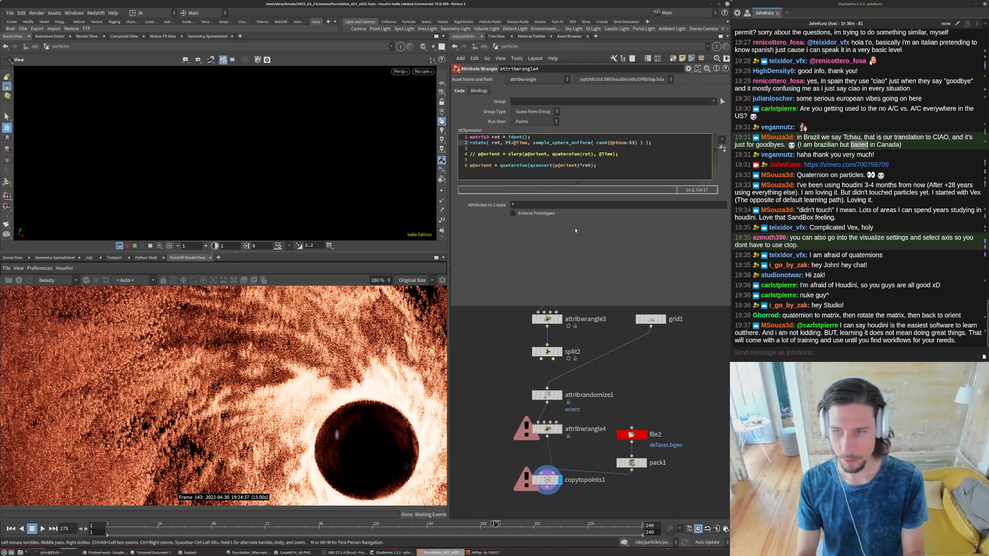
{"action": "key", "text": "Up"}
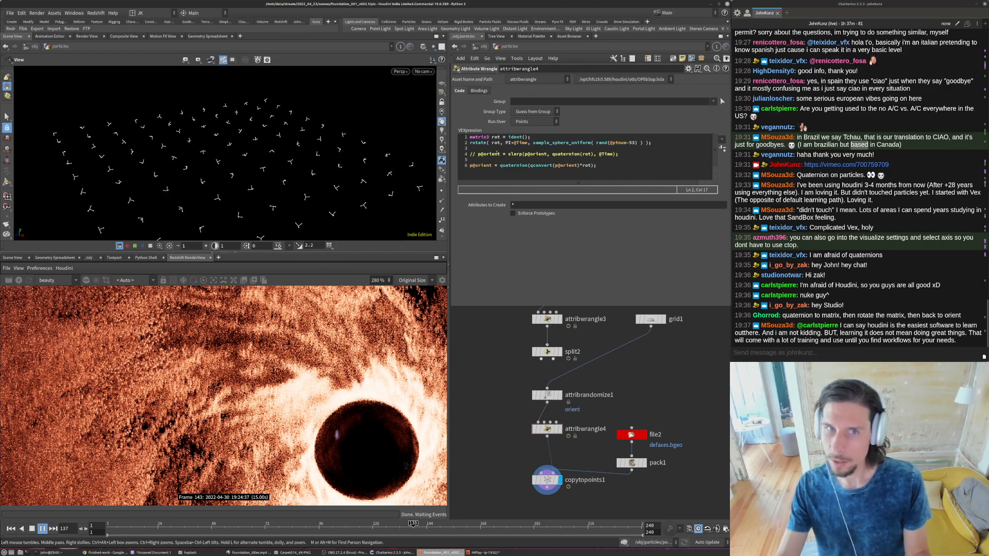
{"action": "key", "text": "Escape"}
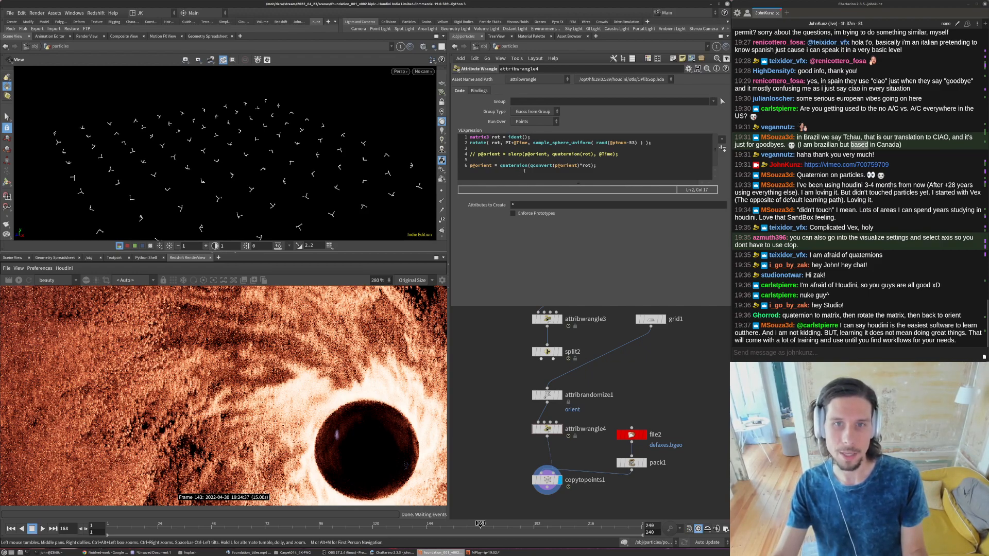
- Add rot = qconvert(p@orient); below the matrix declaration and try removing the qconvert term from the quaternion line
{"action": "left_click", "coordinate": [539, 137]}
{"action": "key", "text": "Return"}
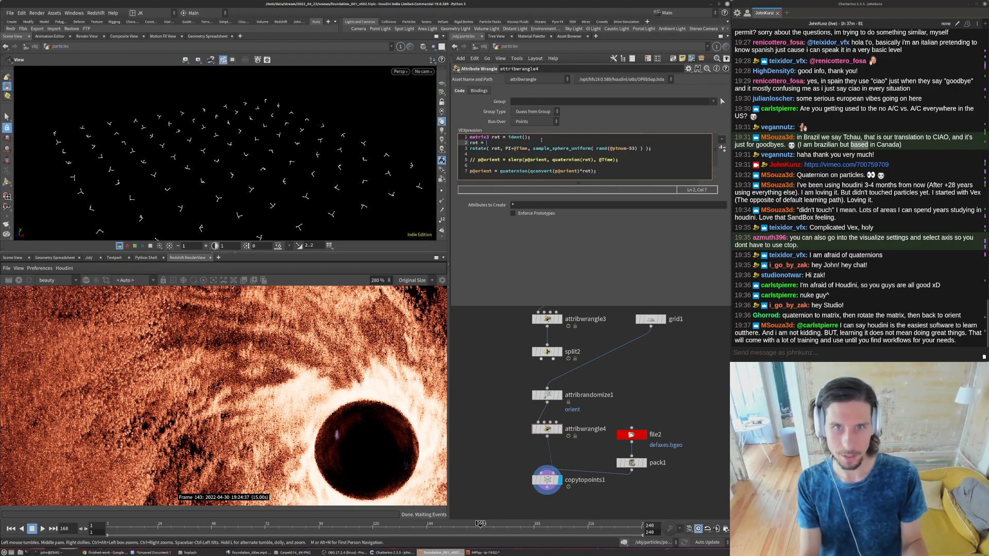
{"action": "type", "text": "rot = q"}
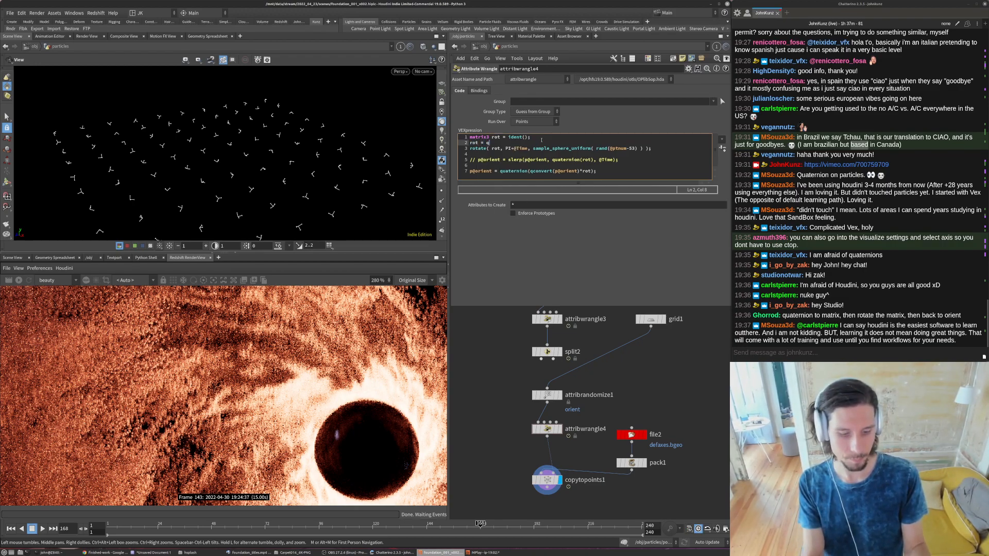
{"action": "type", "text": "convert"}
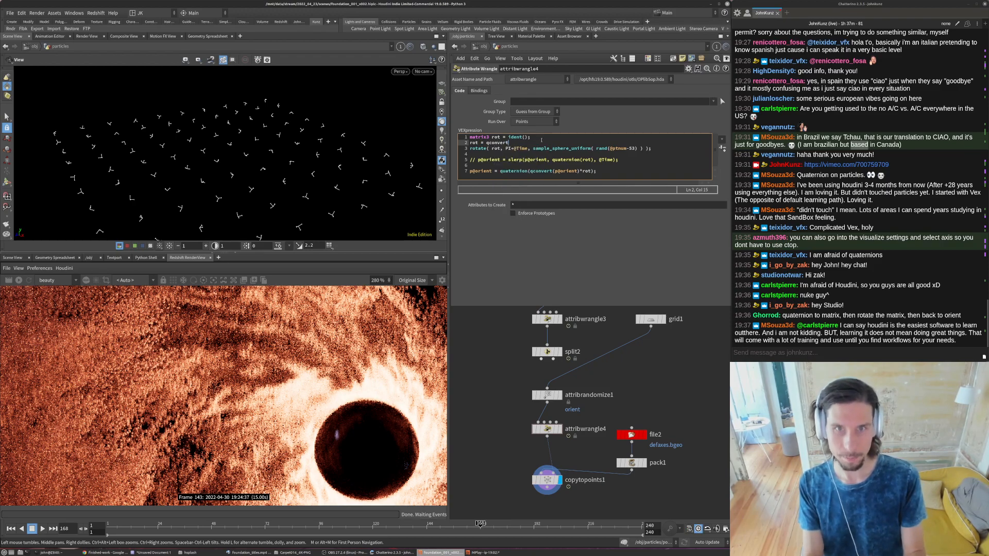
{"action": "type", "text": "("}
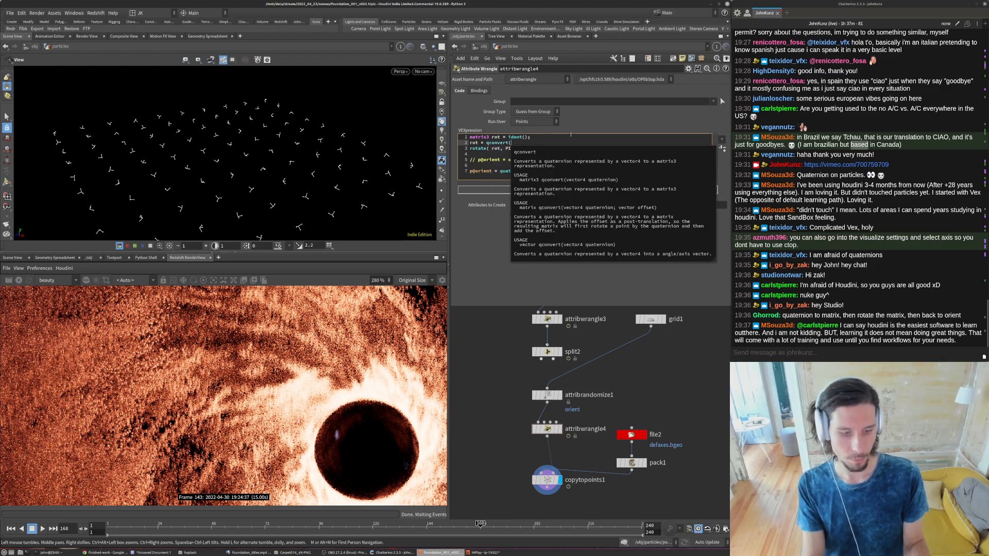
{"action": "type", "text": "o"}
{"action": "type", "text": "@"}
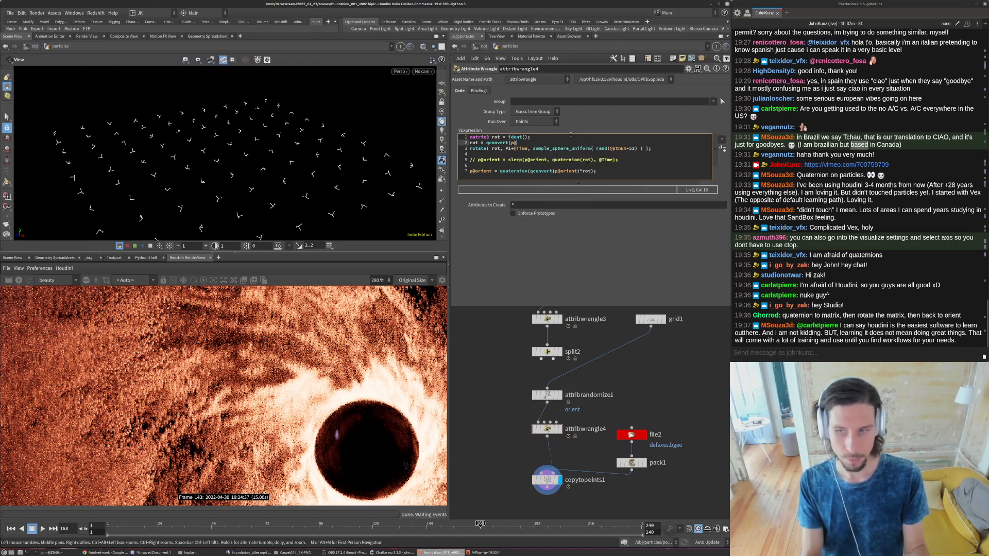
{"action": "type", "text": "orient);"}
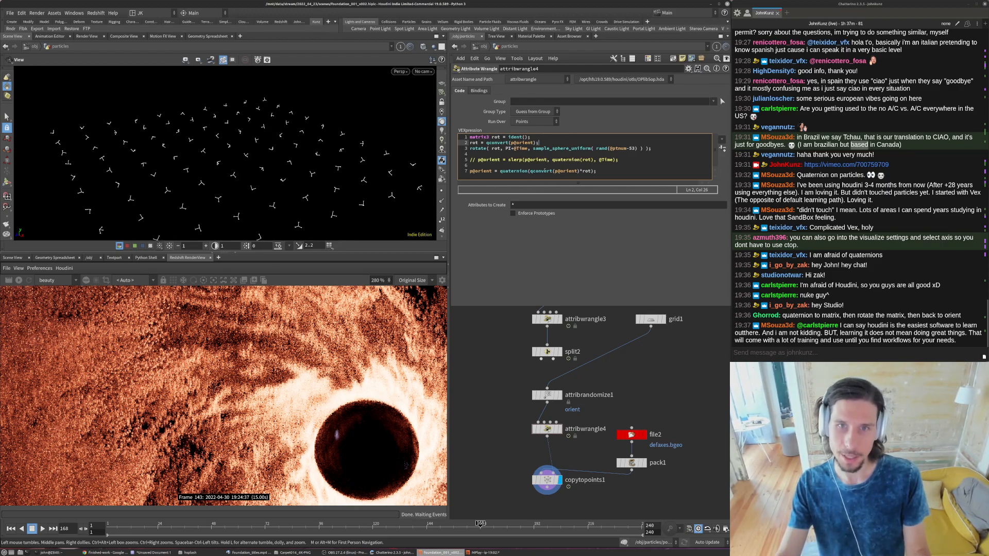
{"action": "left_click_drag", "start_coordinate": [531, 172], "coordinate": [580, 172]}
{"action": "key", "text": "BackSpace"}
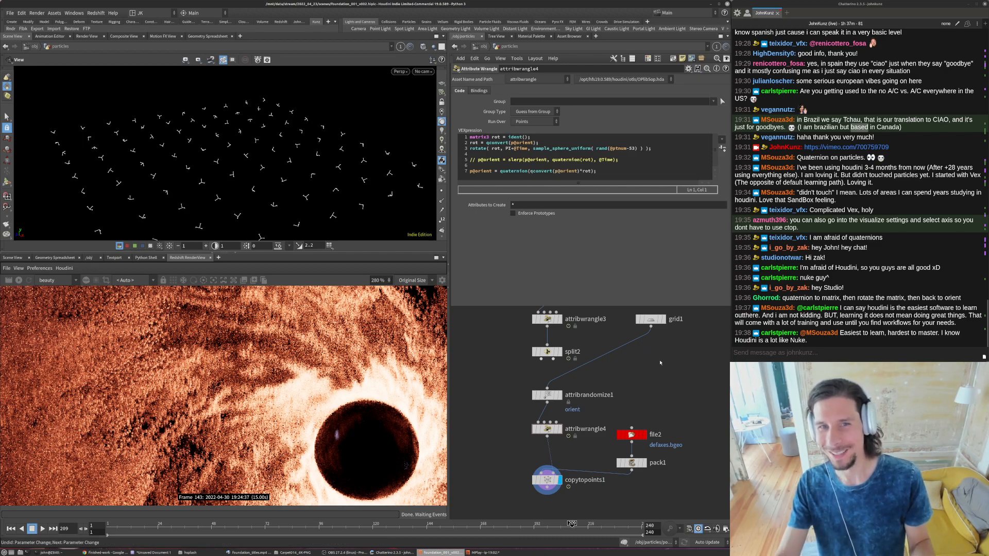
- Undo the qconvert edits back to the single active slerp line and play the animation to check it
{"action": "key", "text": "ctrl+z"}
{"action": "key", "text": "ctrl+z"}
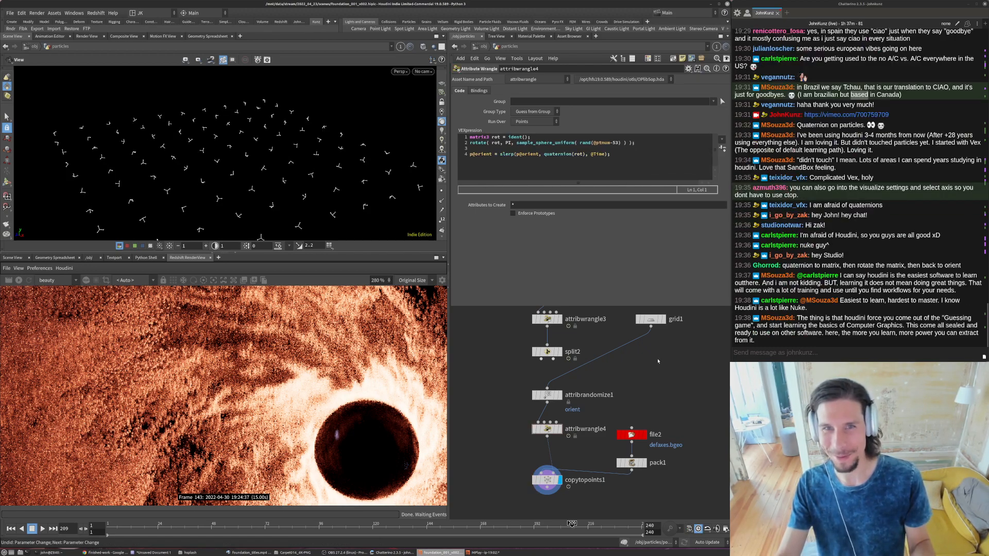
{"action": "key", "text": "ctrl+shift+z"}
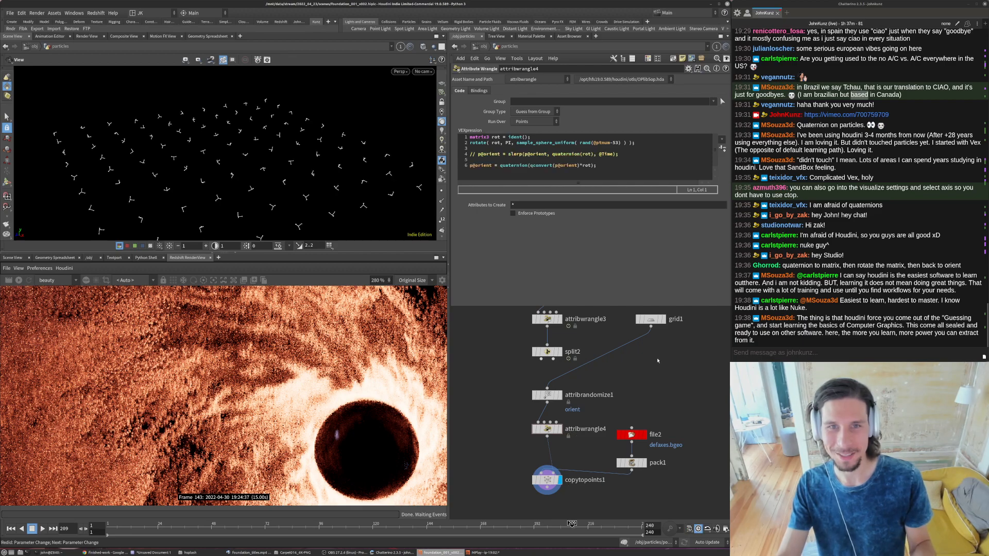
{"action": "key", "text": "ctrl+z"}
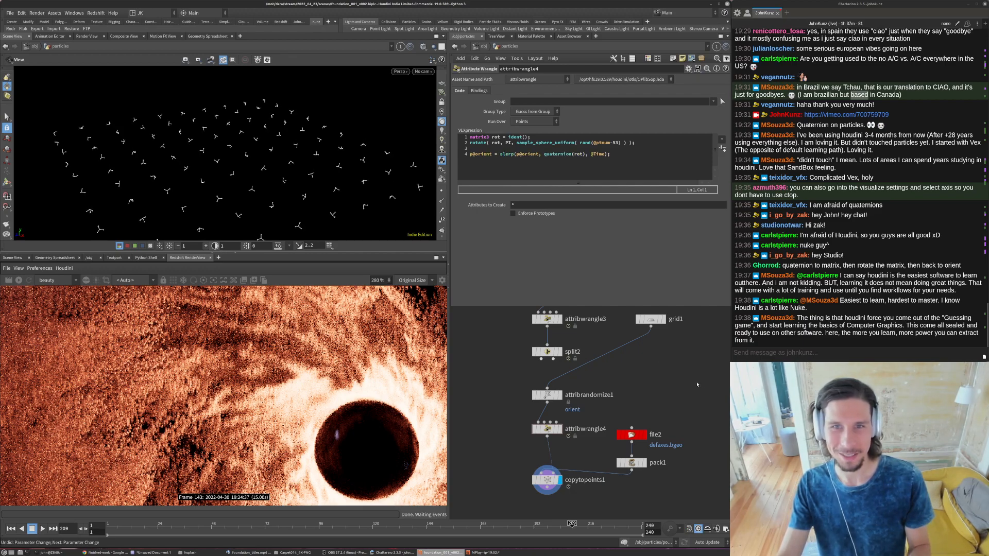
{"action": "key", "text": "Up"}
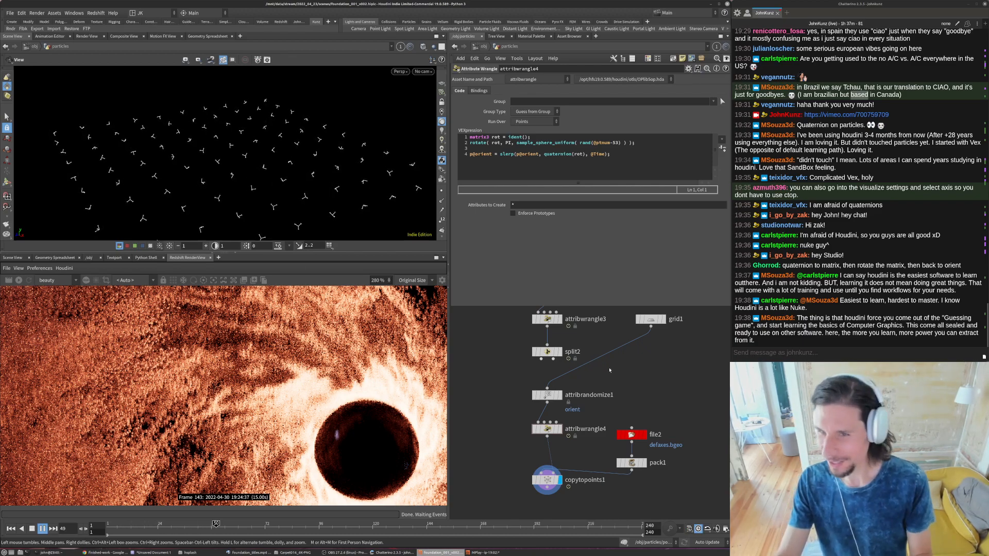
{"action": "key", "text": "Up"}
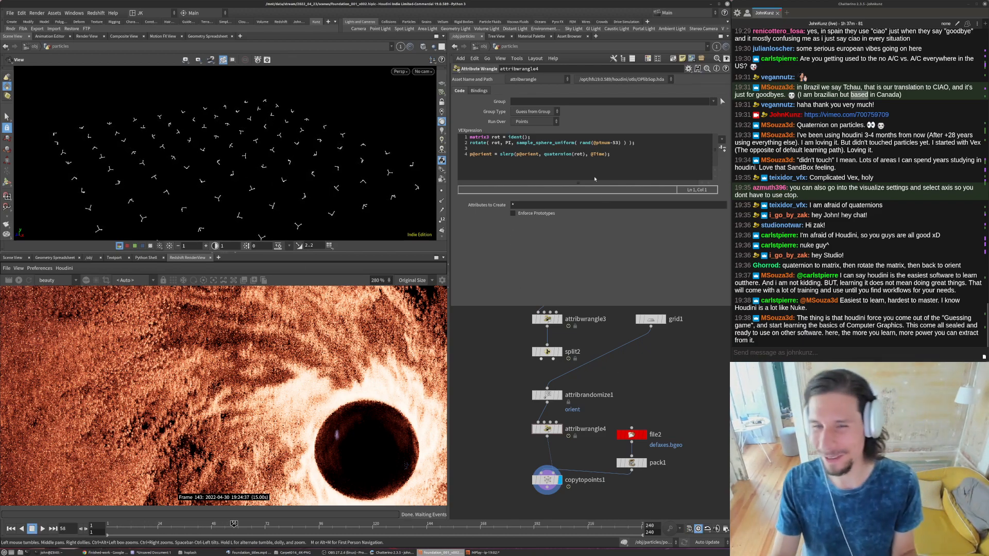
{"action": "left_click", "coordinate": [548, 148]}
{"action": "key", "text": "Delete"}
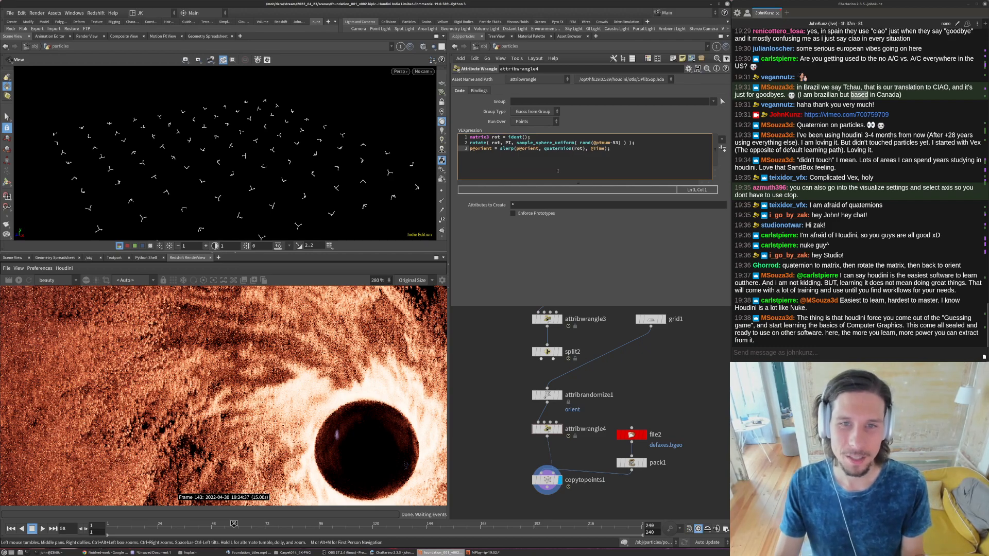
{"action": "left_click", "coordinate": [605, 148]}
{"action": "type", "text": "*"}
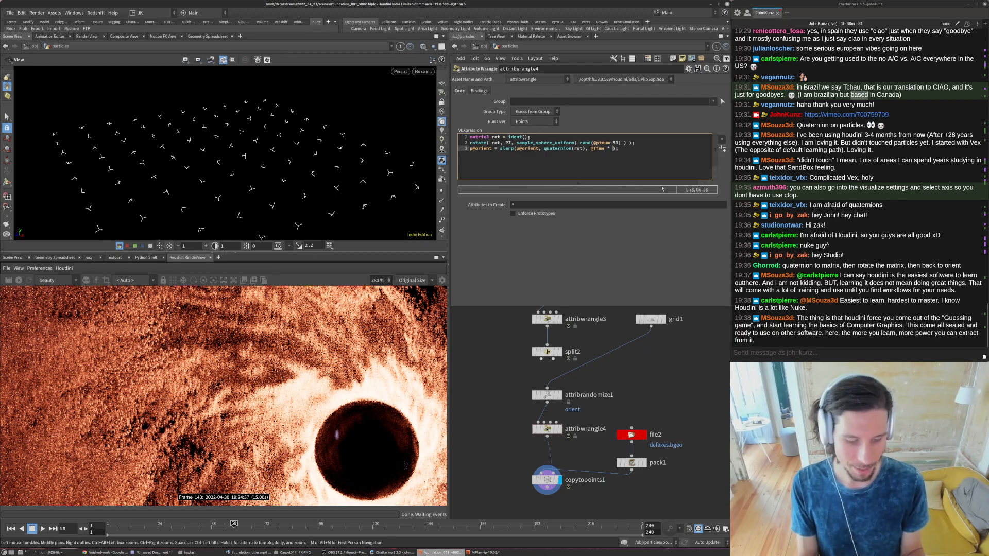
{"action": "type", "text": " fit("}
{"action": "key", "text": "BackSpace"}
{"action": "type", "text": "01("}
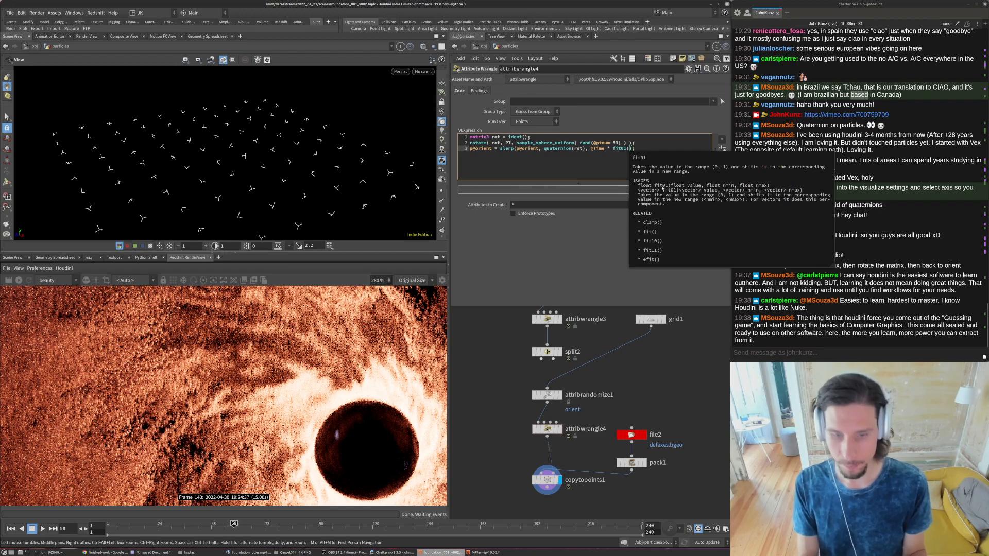
{"action": "type", "text": "rand("}
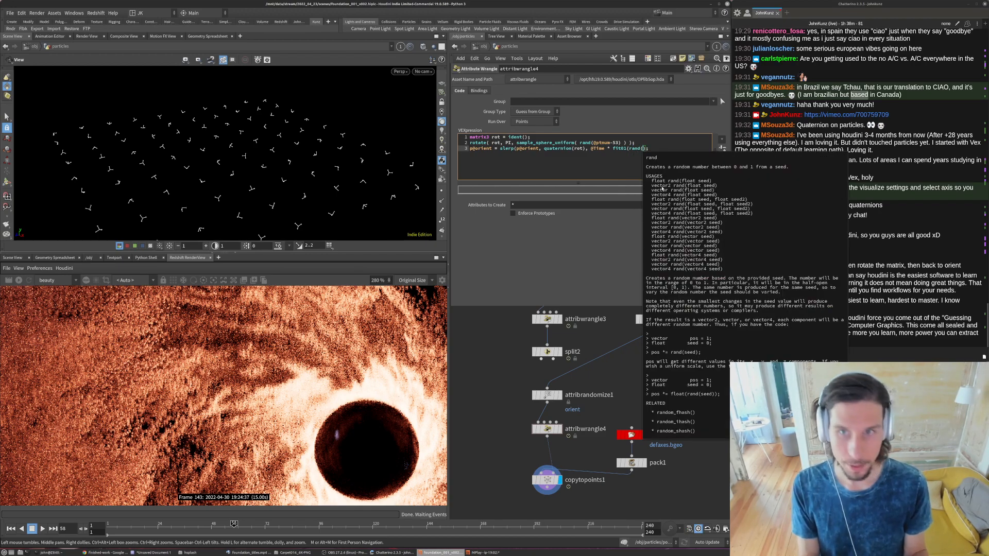
{"action": "type", "text": "@"}
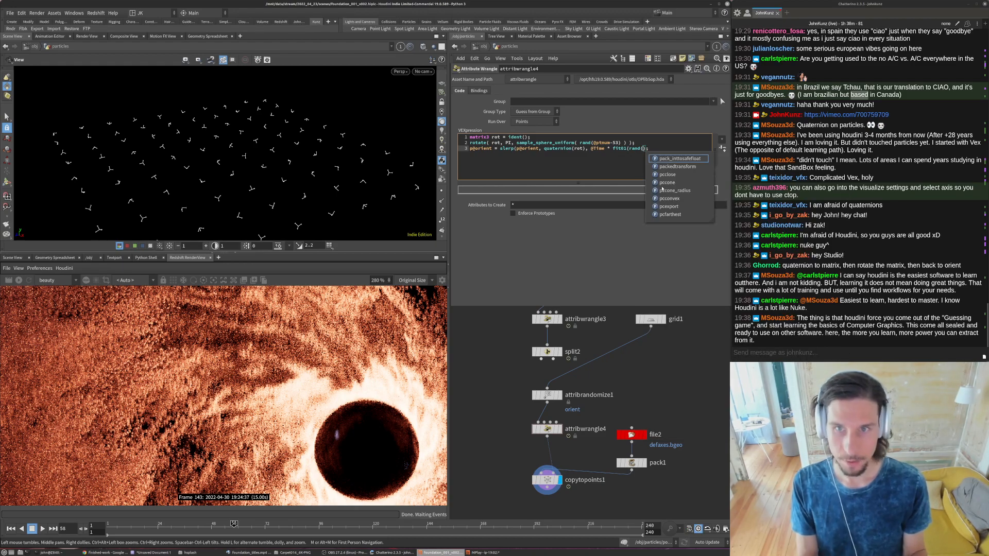
{"action": "type", "text": "ptnum"}
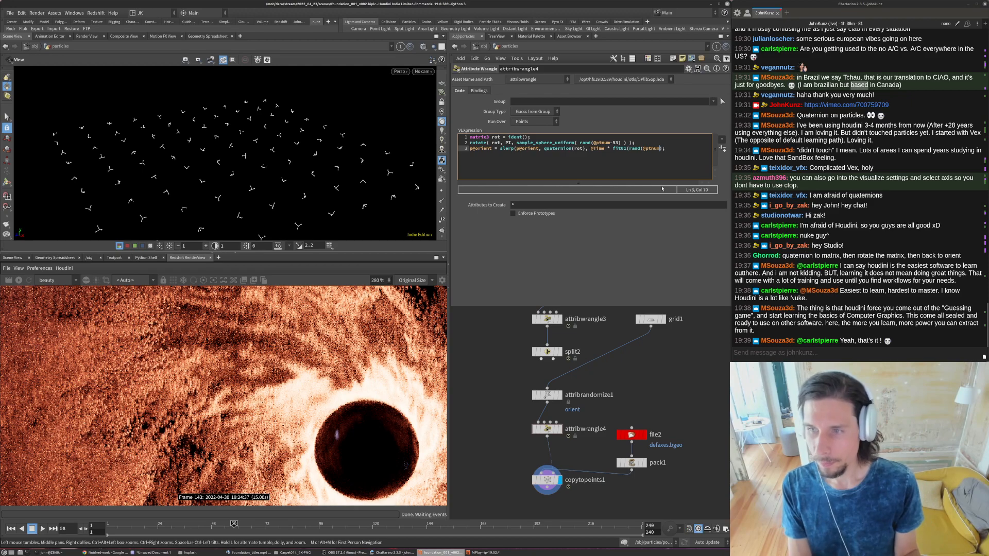
{"action": "type", "text": ") "}
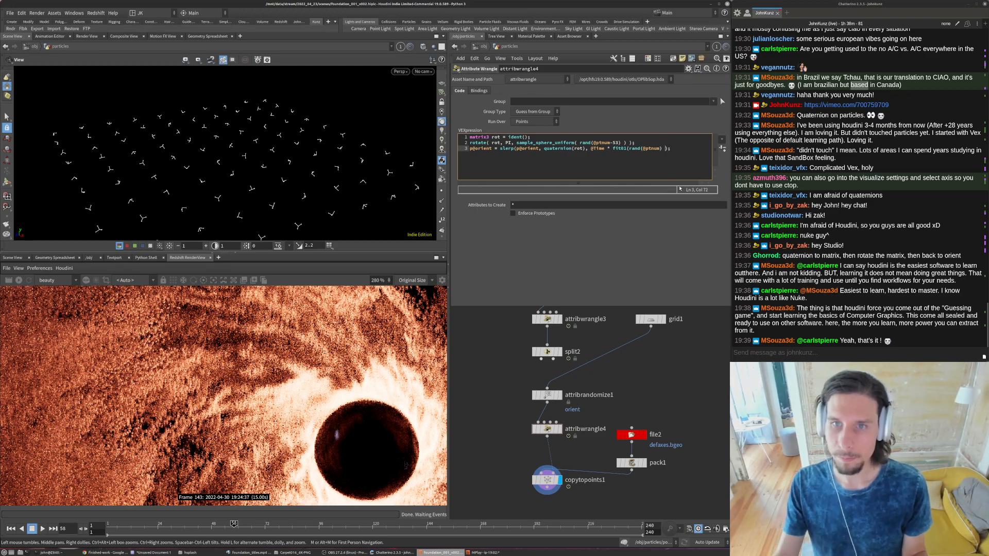
{"action": "type", "text": "-53)"}
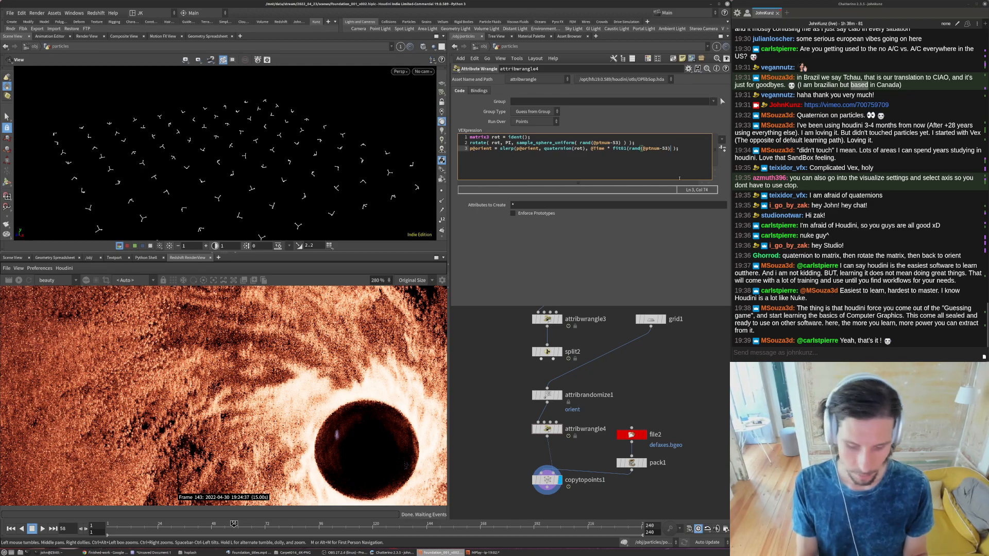
{"action": "key", "text": "Left"}
{"action": "key", "text": "BackSpace"}
{"action": "type", "text": "71)"}
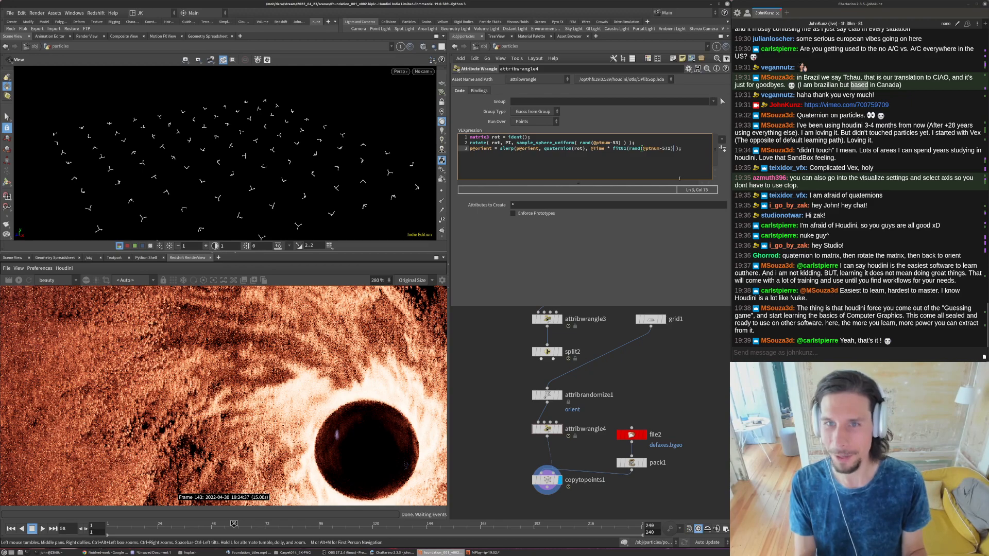
{"action": "type", "text": ",0.35, 1)"}
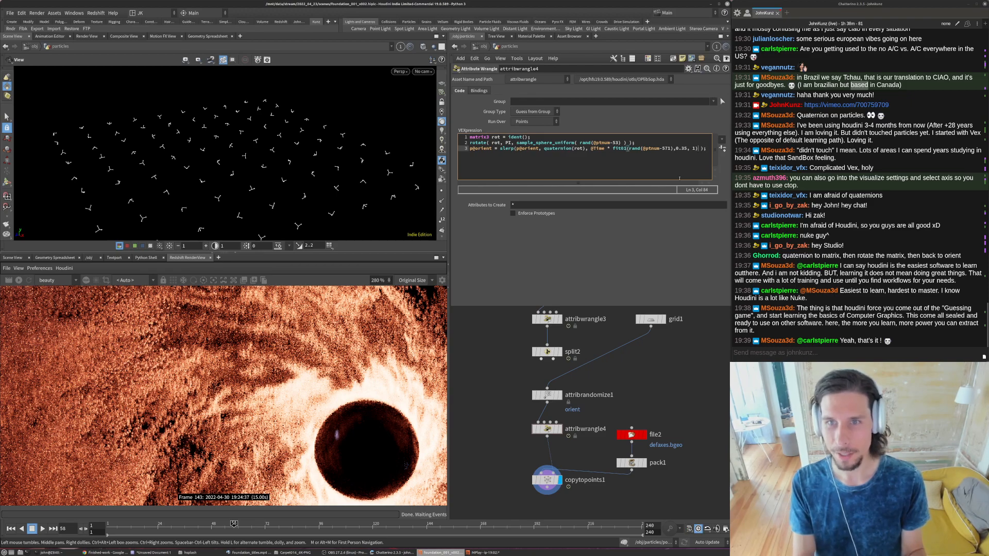
- Complete the fit01 call with the range 0.35 to 1, play the animation and return to the first frame
{"action": "left_click", "coordinate": [673, 378]}
{"action": "key", "text": "Up"}
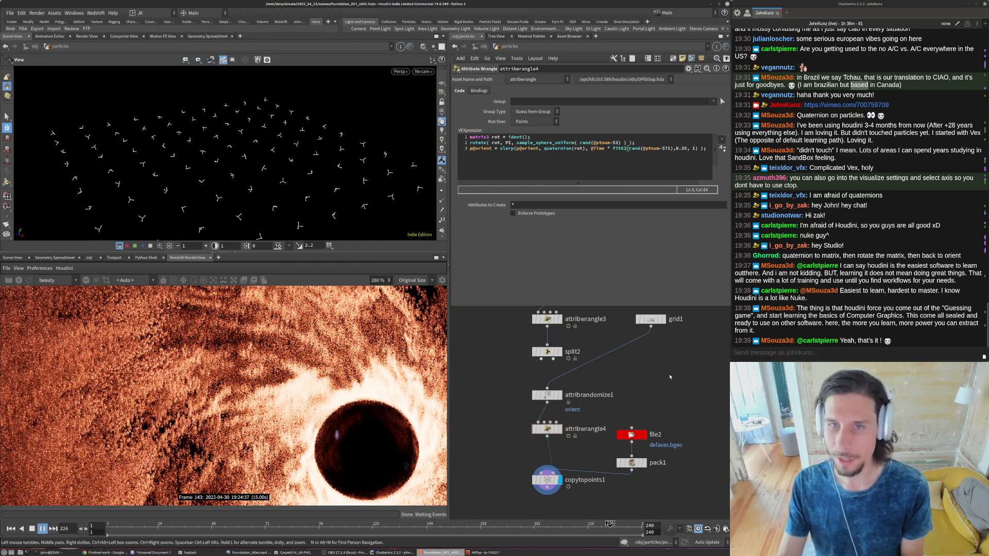
{"action": "key", "text": "ctrl+Up"}
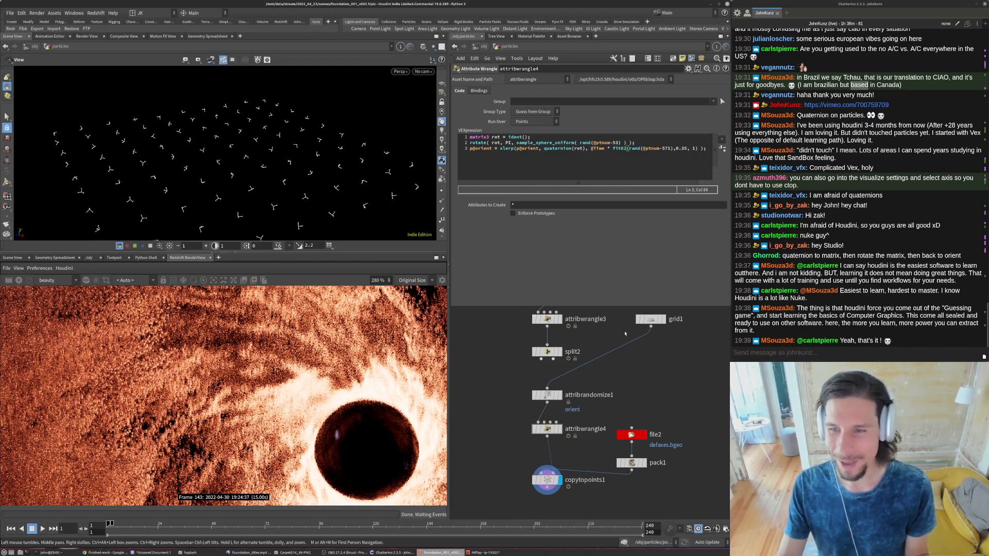
{"action": "scroll", "coordinate": [656, 386], "scroll_direction": "down", "scroll_amount": 5}
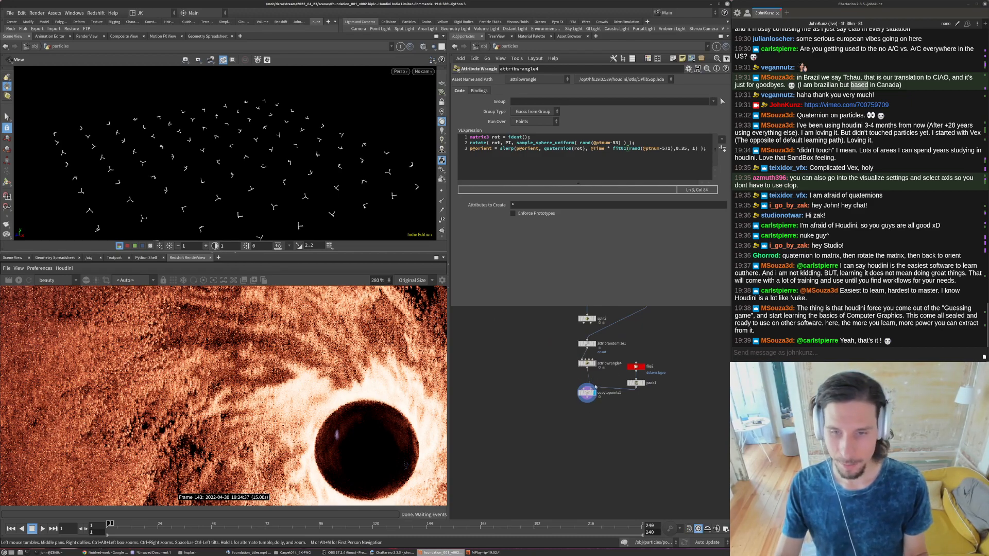
- Add a null after attribwrangle4, feeding copytopoints1, and name it OUT_sparkles
{"action": "key", "text": "Tab"}
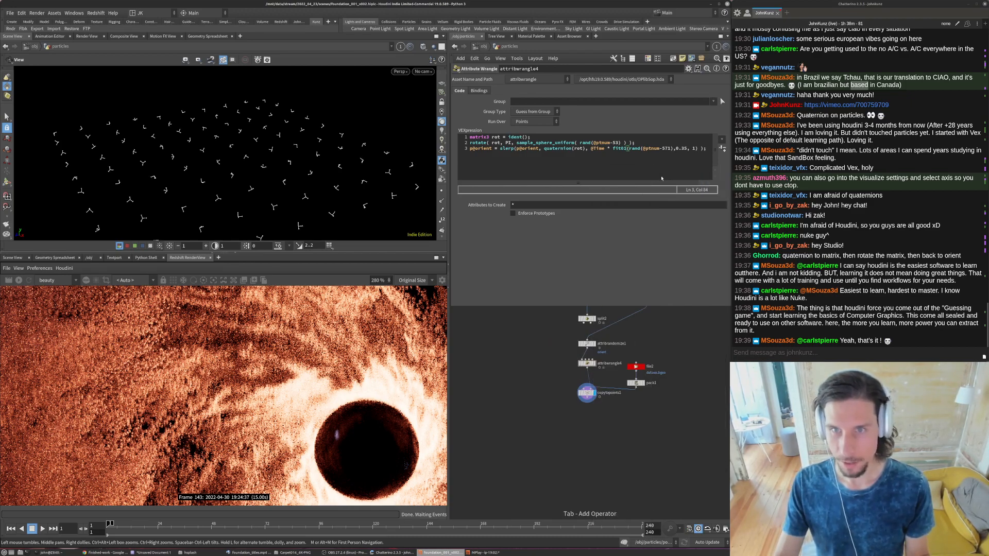
{"action": "left_click", "coordinate": [549, 368]}
{"action": "scroll", "coordinate": [556, 378], "scroll_direction": "up", "scroll_amount": 4}
{"action": "left_click_drag", "start_coordinate": [541, 357], "coordinate": [621, 378]}
{"action": "double_click", "coordinate": [643, 375]}
{"action": "type", "text": "OUT_sparkles"}
{"action": "key", "text": "Return"}
- Add another null beside null1 and wire it to the free output of split1
{"action": "scroll", "coordinate": [627, 391], "scroll_direction": "down", "scroll_amount": 3}
{"action": "left_click_drag", "start_coordinate": [708, 357], "coordinate": [694, 382]}
{"action": "scroll", "coordinate": [681, 401], "scroll_direction": "down", "scroll_amount": 5}
{"action": "middle_click_drag", "start_coordinate": [620, 407], "coordinate": [594, 443]}
{"action": "scroll", "coordinate": [638, 394], "scroll_direction": "up", "scroll_amount": 5}
{"action": "left_click", "coordinate": [547, 414]}
{"action": "key", "text": "Tab"}
{"action": "key", "text": "Return"}
{"action": "left_click", "coordinate": [555, 396]}
{"action": "mouse_move", "coordinate": [553, 390]}
{"action": "left_mouse_down"}
{"action": "mouse_move", "coordinate": [584, 381]}
{"action": "mouse_move", "coordinate": [547, 404]}
{"action": "left_mouse_up"}
{"action": "left_click", "coordinate": [597, 376]}
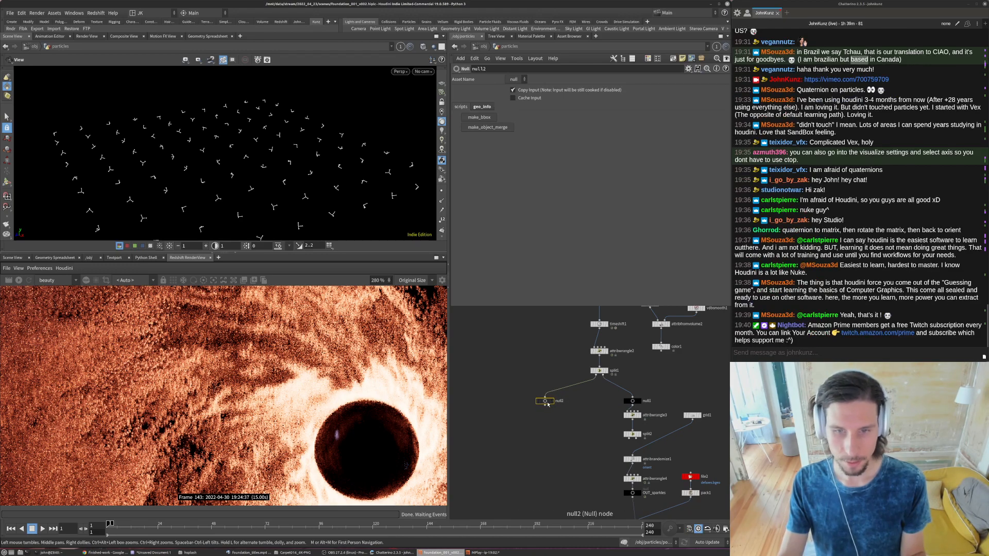
- Set the render flag on the new null, display split1 and restore the previous camera view
{"action": "key", "text": "t"}
{"action": "left_click", "coordinate": [546, 402]}
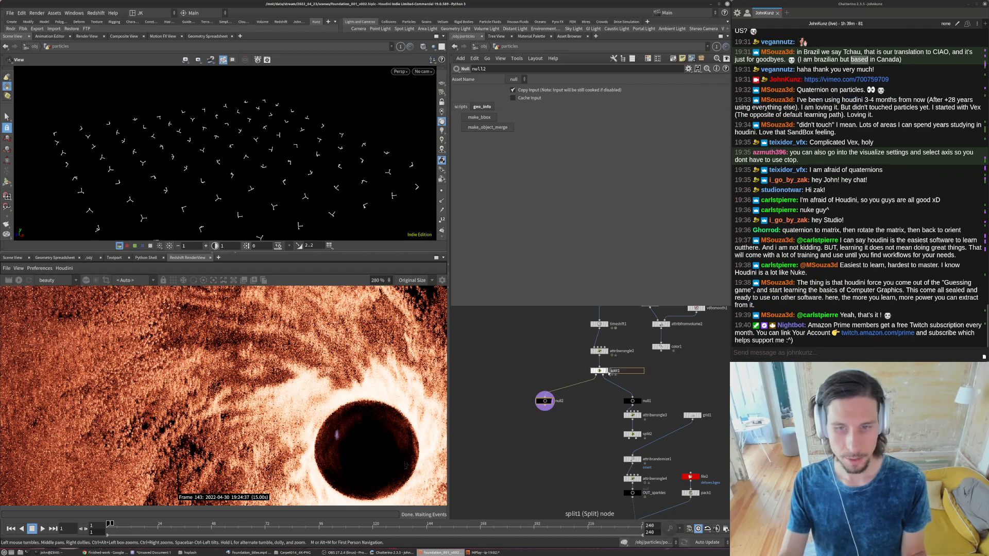
{"action": "left_click", "coordinate": [605, 370]}
{"action": "key", "text": "bracketleft"}
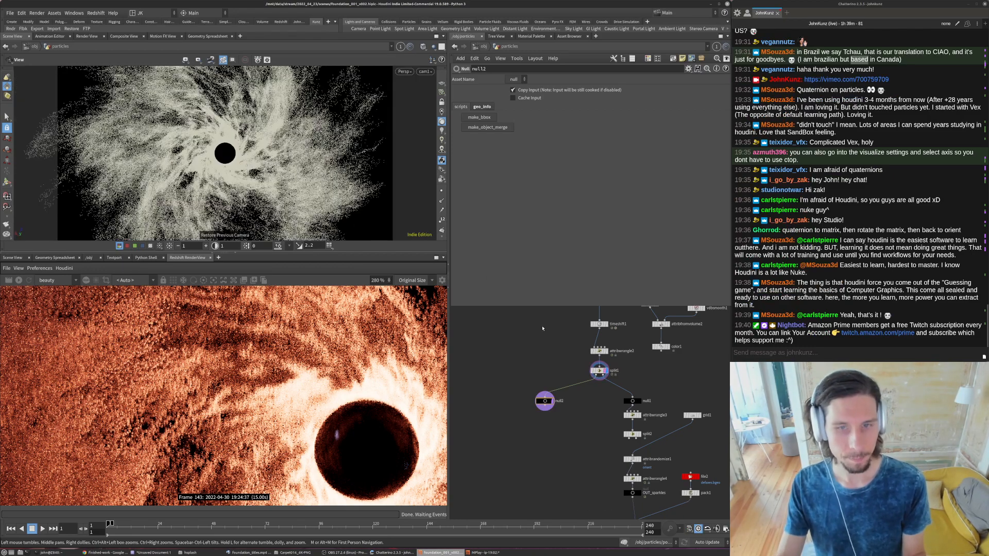
{"action": "left_click", "coordinate": [534, 339]}
{"action": "middle_click_drag", "start_coordinate": [534, 339], "coordinate": [550, 333]}
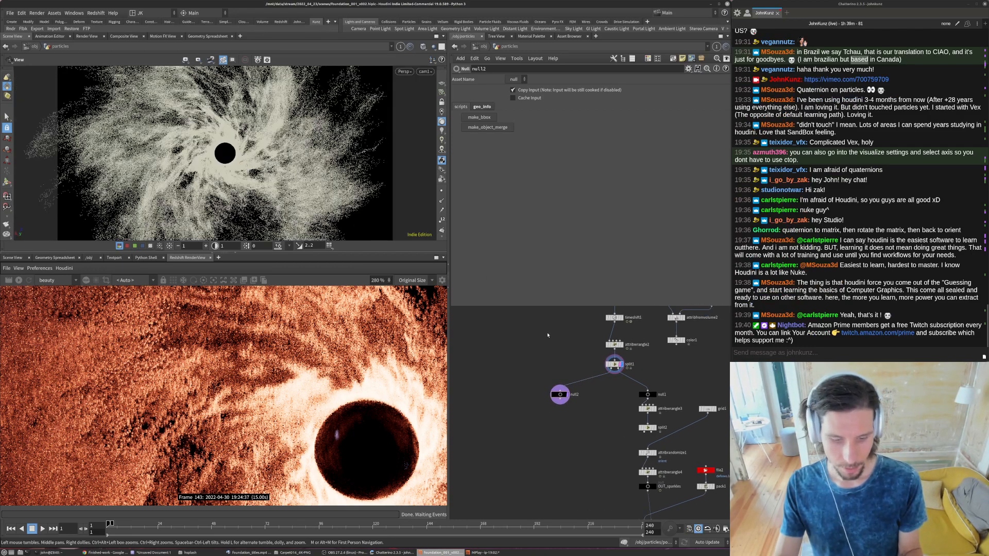
- Go up to the object level, add an Instance object and place it below cam1
{"action": "key", "text": "u"}
{"action": "key", "text": "Tab"}
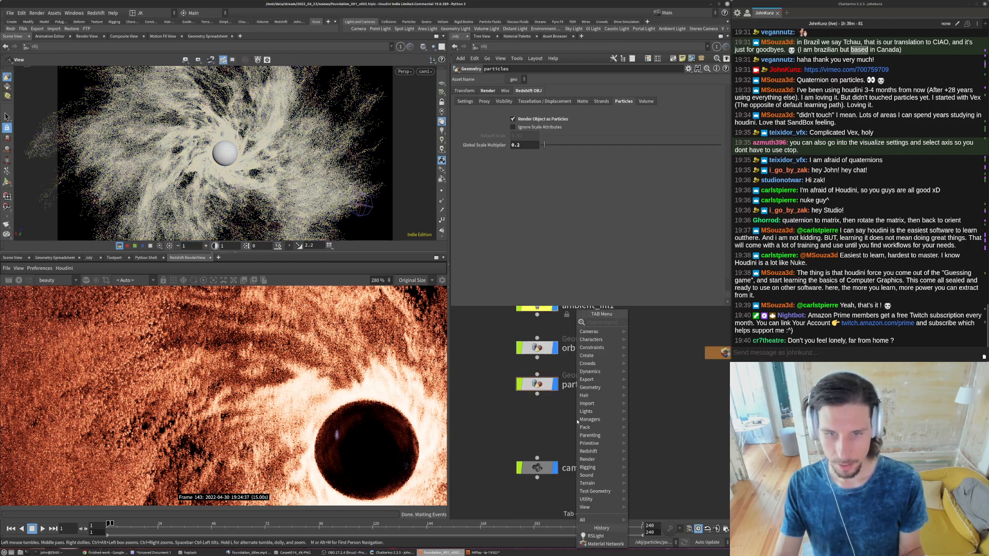
{"action": "type", "text": "ins"}
{"action": "key", "text": "Return"}
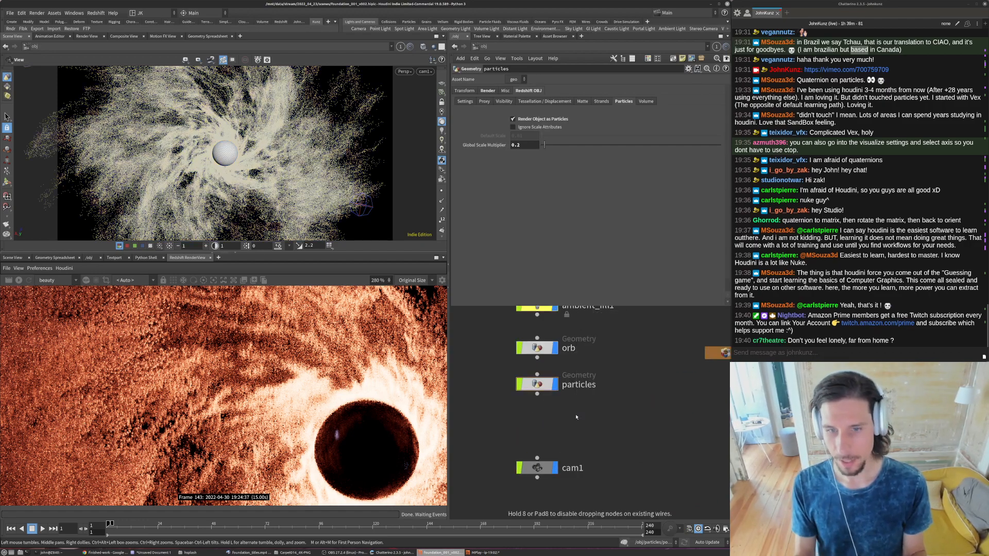
{"action": "left_click", "coordinate": [574, 419]}
{"action": "left_click_drag", "start_coordinate": [575, 417], "coordinate": [631, 469]}
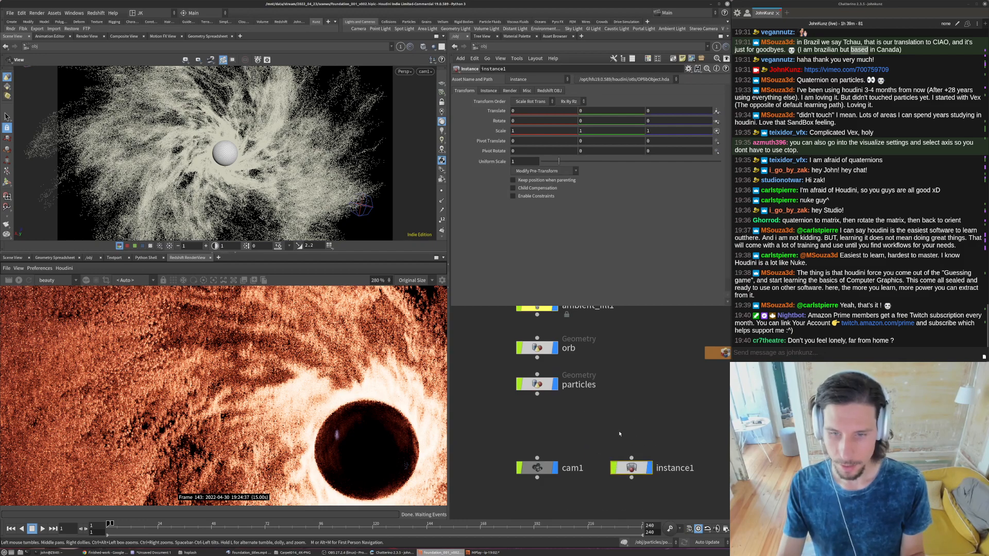
{"action": "middle_click_drag", "start_coordinate": [631, 475], "coordinate": [572, 404]}
{"action": "left_click_drag", "start_coordinate": [572, 397], "coordinate": [568, 426]}
{"action": "middle_click_drag", "start_coordinate": [567, 386], "coordinate": [607, 356]}
{"action": "left_click_drag", "start_coordinate": [607, 396], "coordinate": [518, 419]}
{"action": "left_click", "coordinate": [510, 90]}
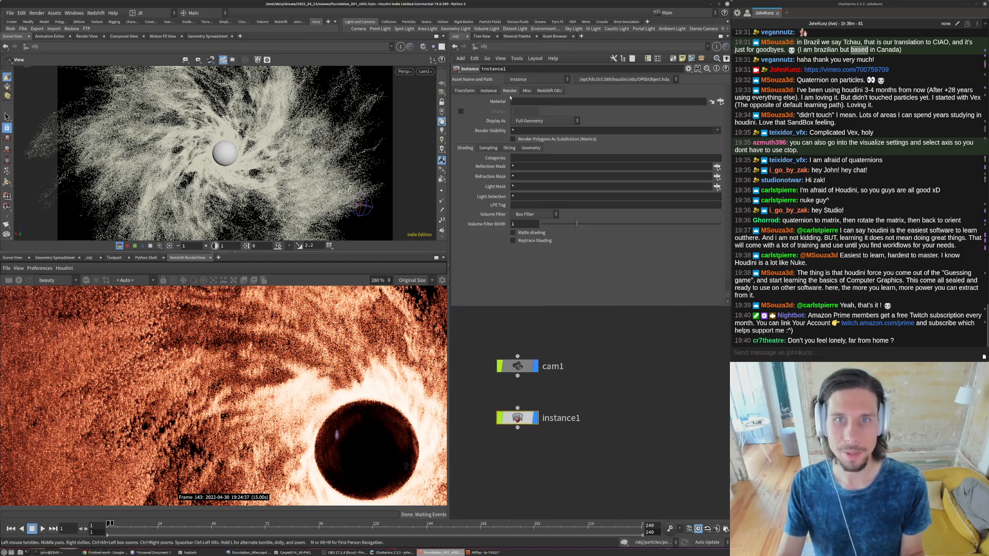
{"action": "left_click", "coordinate": [721, 102]}
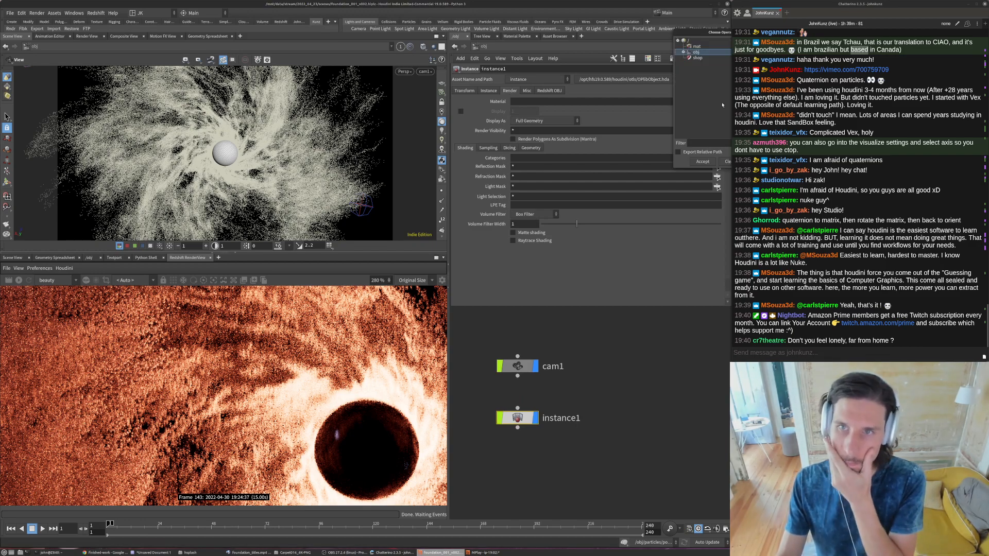
{"action": "left_click_drag", "start_coordinate": [695, 34], "coordinate": [561, 74]}
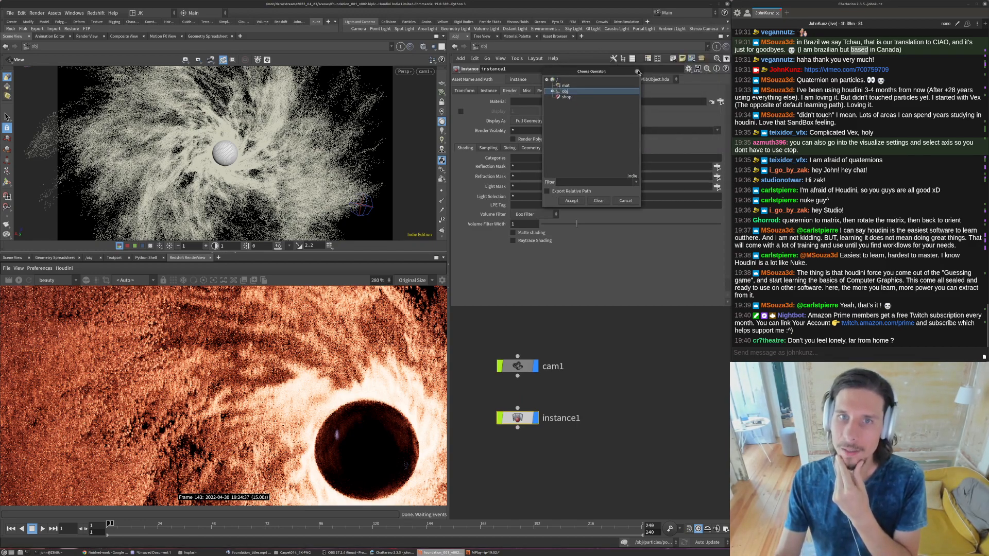
{"action": "left_click", "coordinate": [638, 73]}
{"action": "left_click", "coordinate": [536, 91]}
{"action": "left_click", "coordinate": [489, 91]}
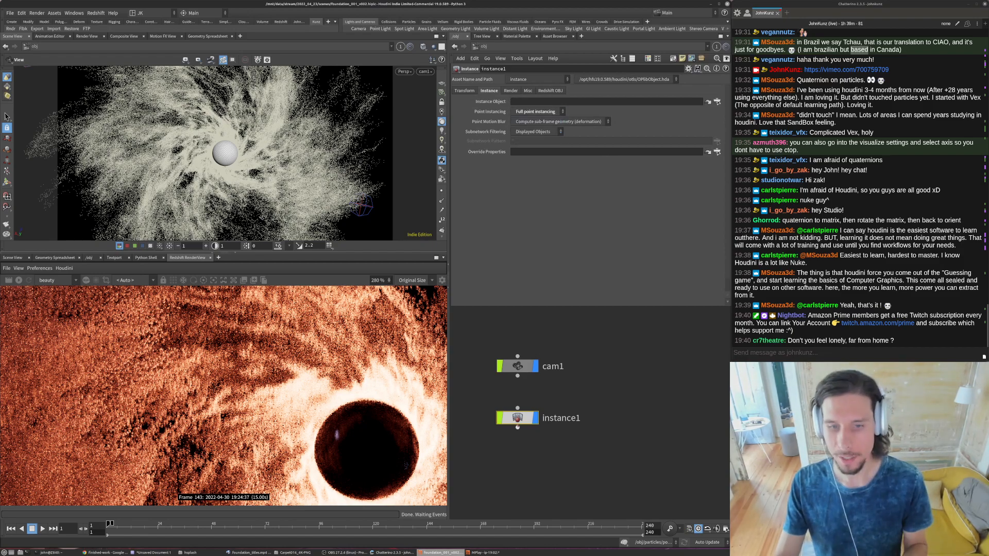
- Go inside instance1 and add an Object Merge node
{"action": "double_click", "coordinate": [518, 418]}
{"action": "key", "text": "Tab"}
{"action": "type", "text": "obj"}
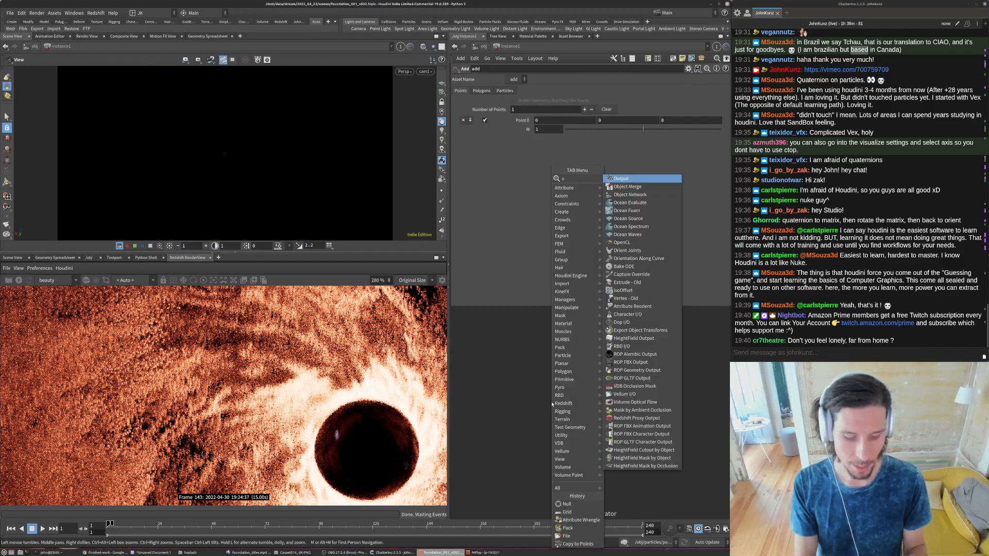
{"action": "key", "text": "Return"}
{"action": "left_click", "coordinate": [552, 404]}
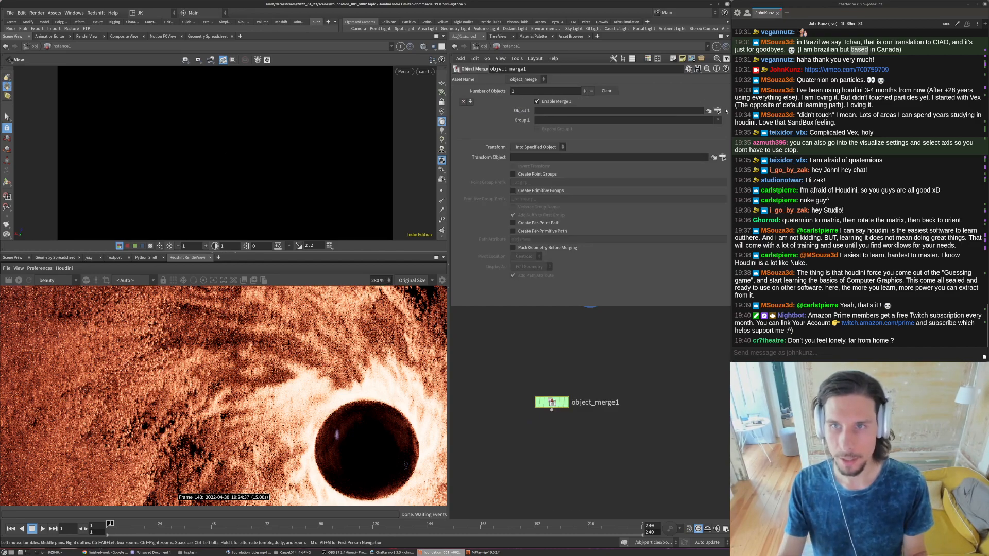
- Set the Object Merge's Object 1 to the relative path ../../particles/OUT_sparkles
{"action": "left_click", "coordinate": [717, 111]}
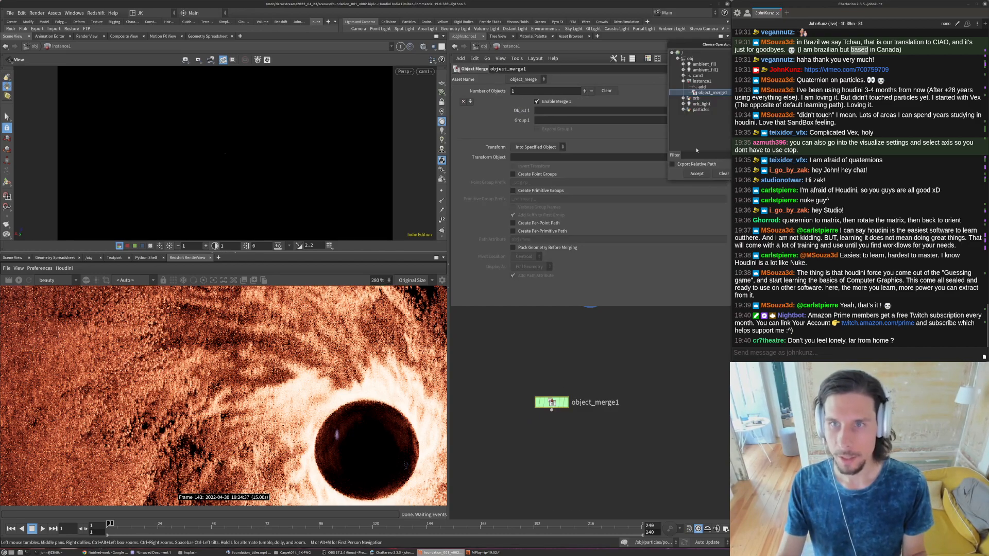
{"action": "left_click", "coordinate": [683, 110]}
{"action": "left_click", "coordinate": [710, 115]}
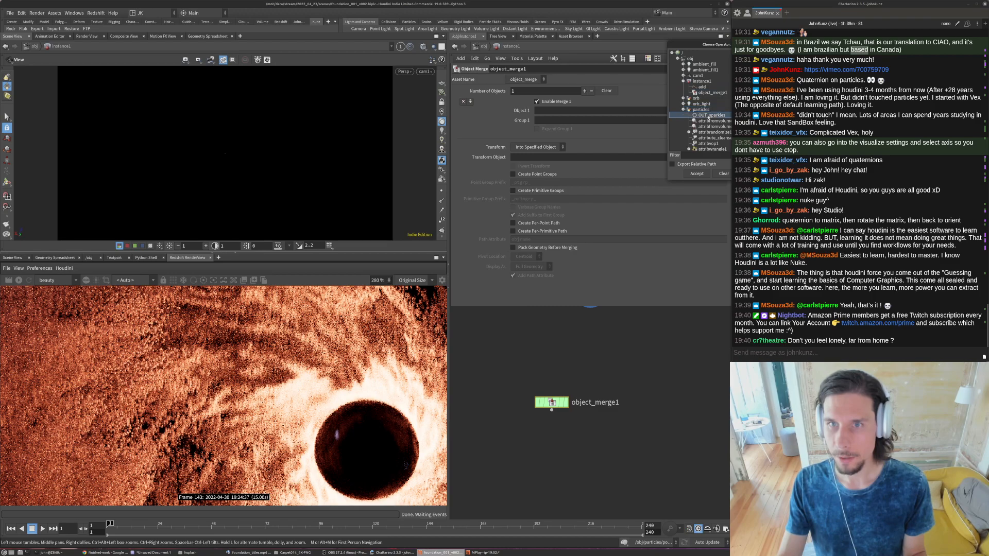
{"action": "left_click", "coordinate": [688, 164]}
{"action": "left_click", "coordinate": [697, 173]}
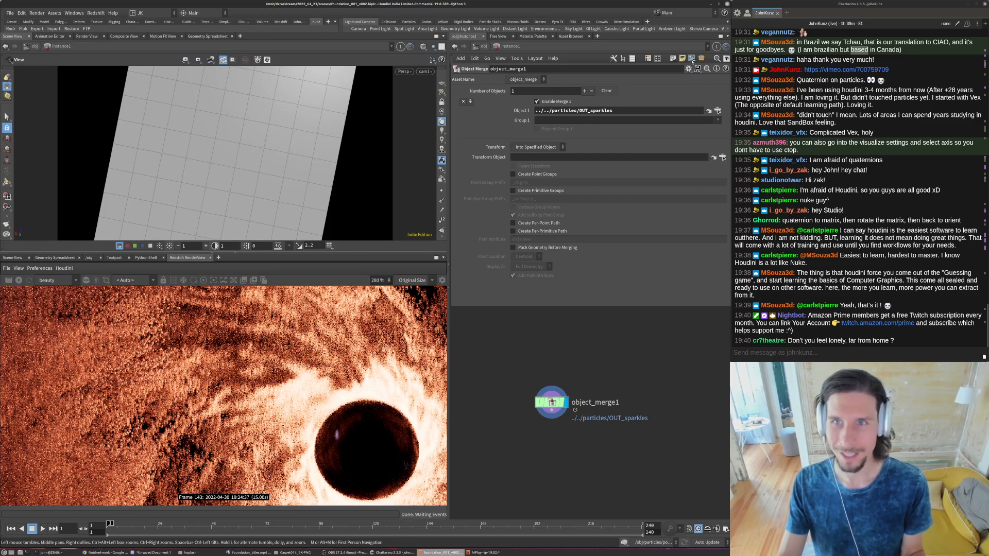
- Jump to the merged source node in the particles network and display split2 and OUT_sparkles in turn to check their points
{"action": "left_click", "coordinate": [708, 111]}
{"action": "middle_click_drag", "start_coordinate": [564, 422], "coordinate": [459, 342]}
{"action": "scroll", "coordinate": [458, 341], "scroll_direction": "up", "scroll_amount": 3}
{"action": "left_click_drag", "start_coordinate": [574, 356], "coordinate": [556, 370]}
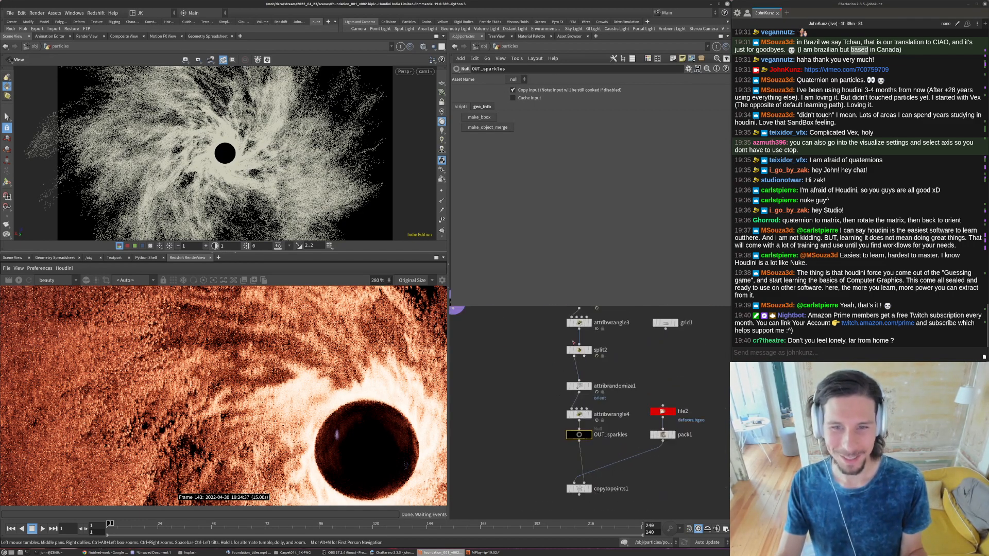
{"action": "scroll", "coordinate": [597, 379], "scroll_direction": "up", "scroll_amount": 2}
{"action": "left_click", "coordinate": [570, 337]}
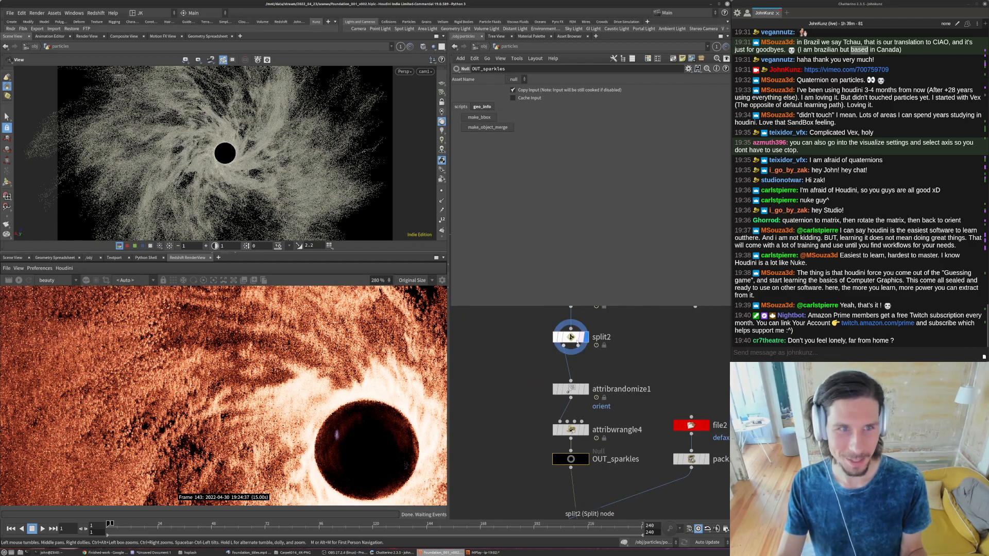
{"action": "middle_click_drag", "start_coordinate": [590, 468], "coordinate": [600, 437]}
{"action": "left_click", "coordinate": [596, 429]}
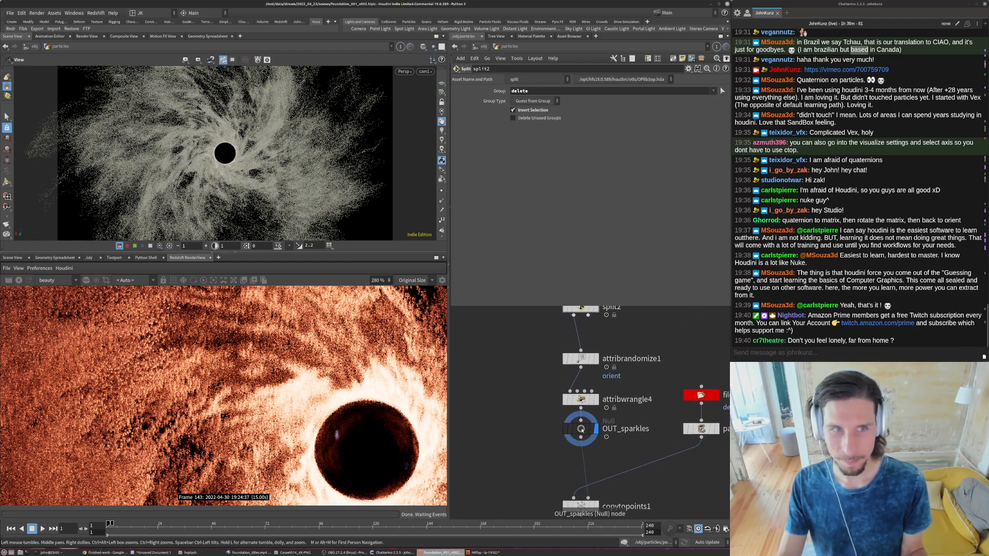
{"action": "scroll", "coordinate": [519, 331], "scroll_direction": "down", "scroll_amount": 2}
{"action": "middle_click_drag", "start_coordinate": [518, 331], "coordinate": [510, 400]}
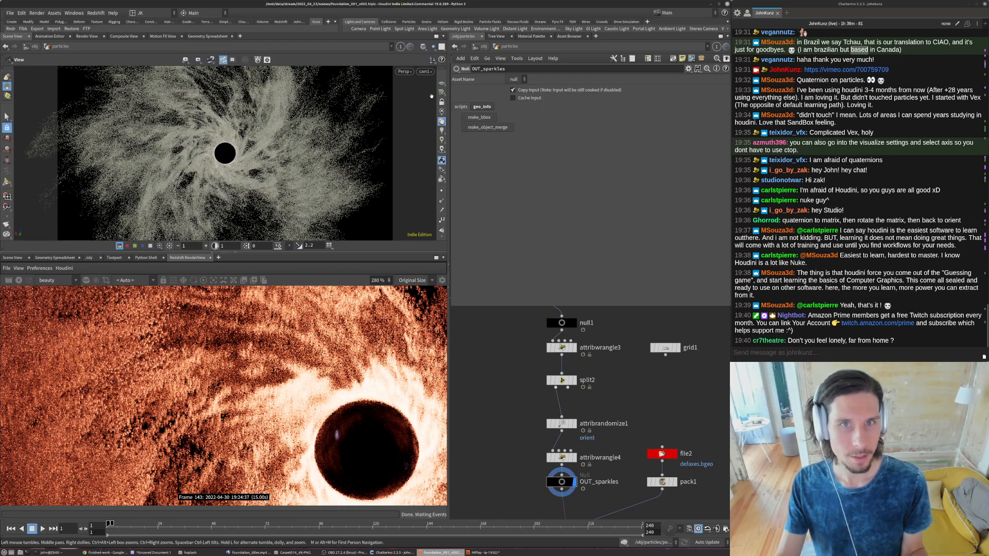
{"action": "left_click", "coordinate": [432, 46]}
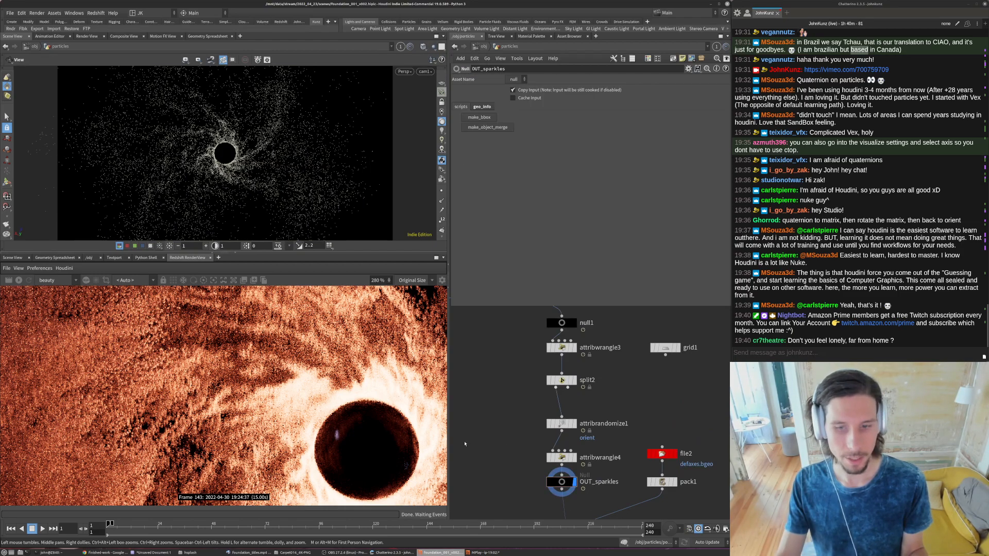
- Display copytopoints1 in the particles network and return to the object level
{"action": "middle_click_drag", "start_coordinate": [466, 443], "coordinate": [475, 350]}
{"action": "left_click", "coordinate": [584, 453]}
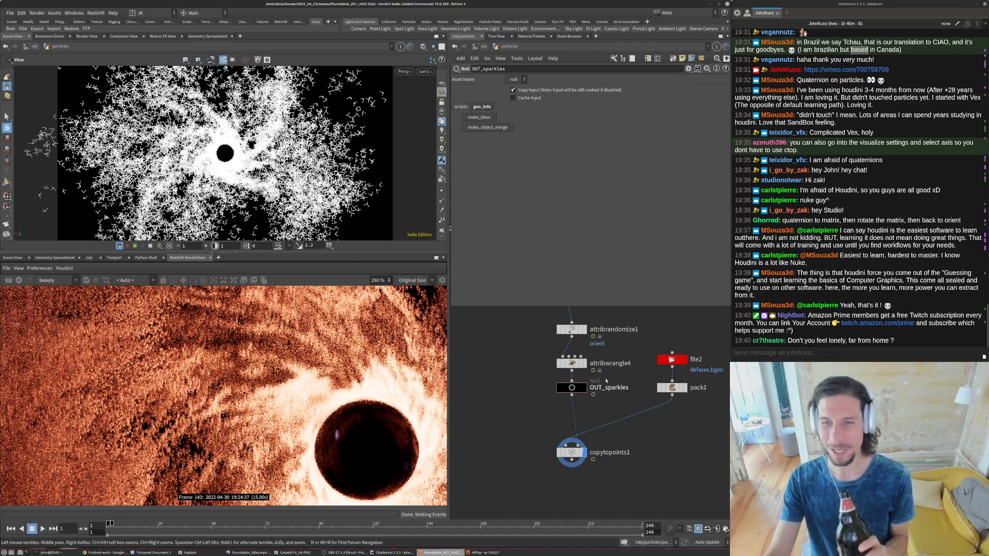
{"action": "middle_click_drag", "start_coordinate": [533, 378], "coordinate": [530, 426]}
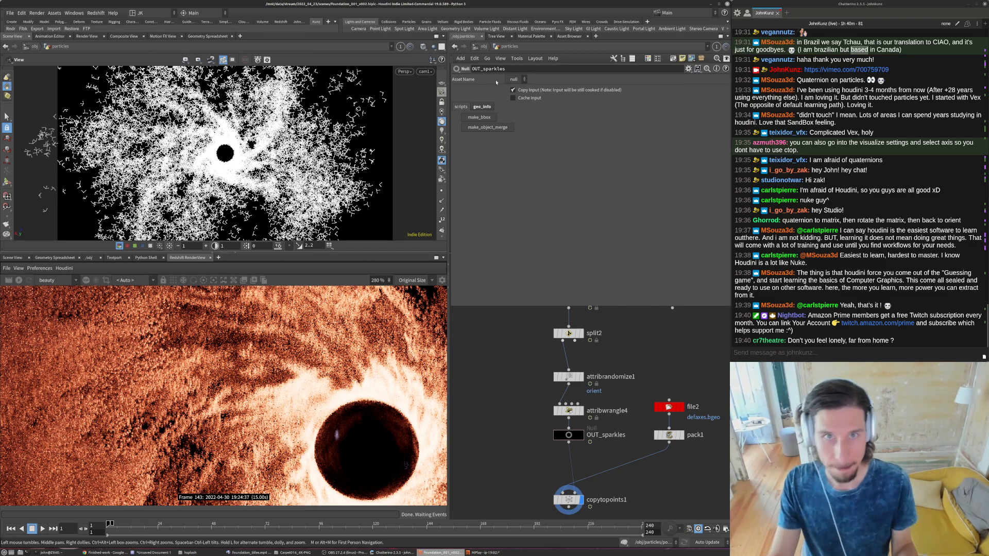
{"action": "left_click", "coordinate": [485, 47]}
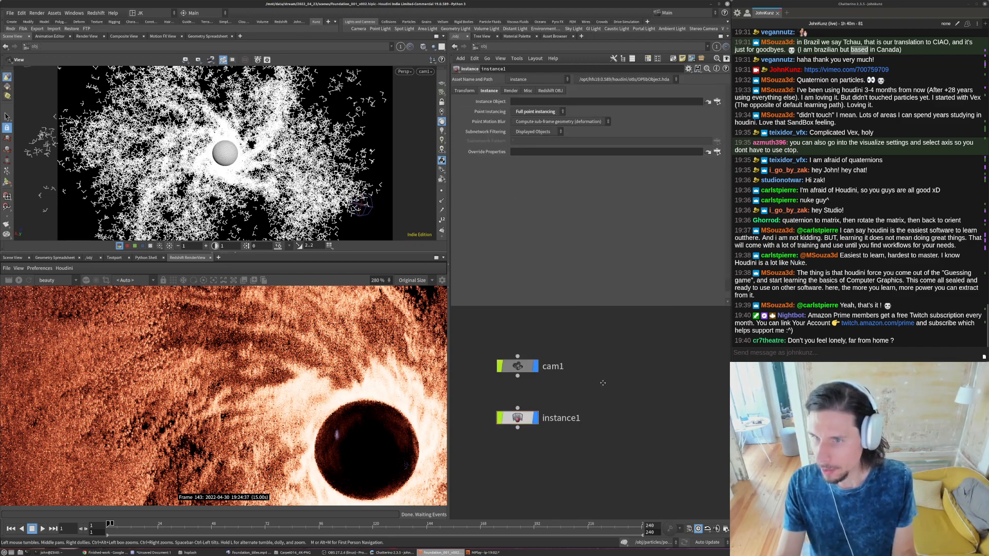
{"action": "middle_click_drag", "start_coordinate": [602, 386], "coordinate": [626, 366]}
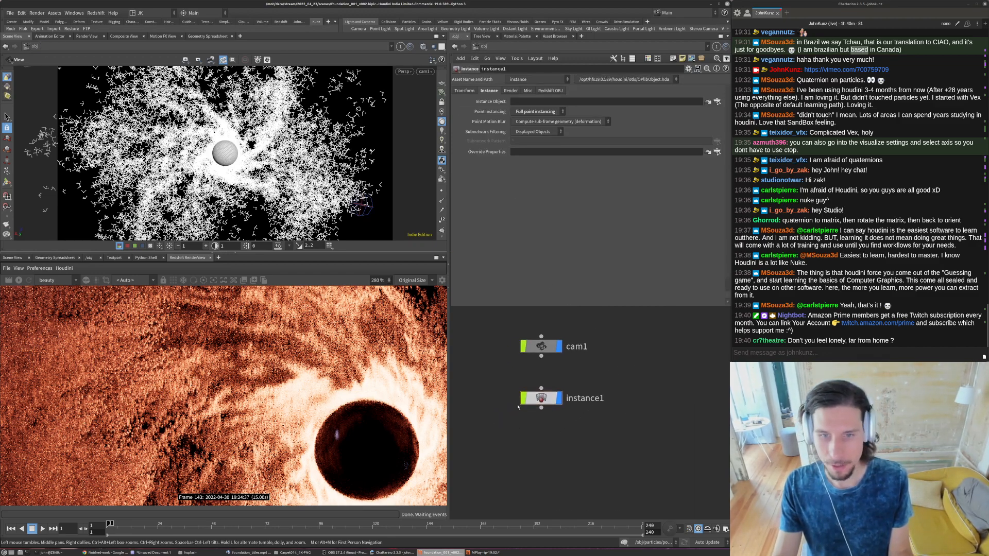
{"action": "double_click", "coordinate": [572, 398]}
{"action": "double_click", "coordinate": [576, 398]}
{"action": "key", "text": "Return"}
{"action": "key", "text": "Tab"}
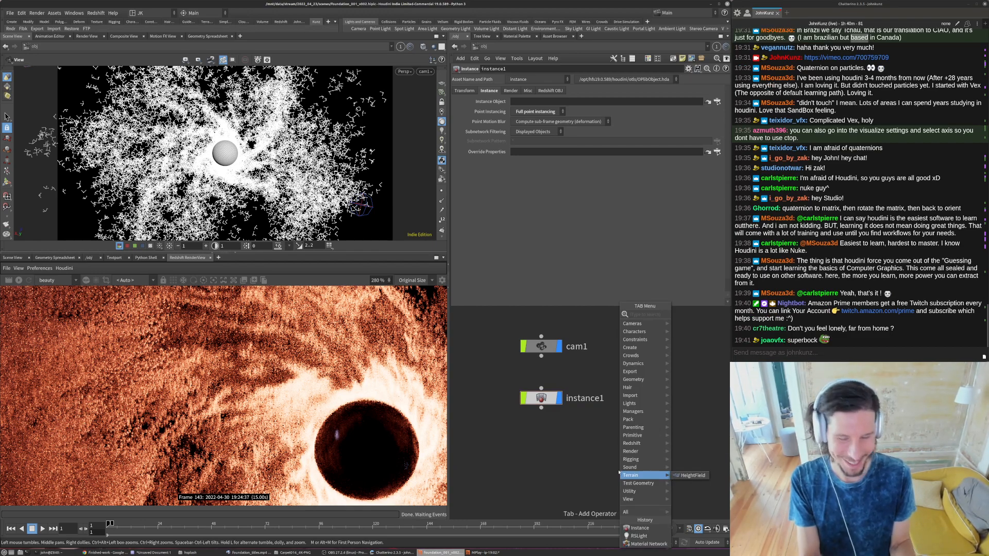
{"action": "key", "text": "Escape"}
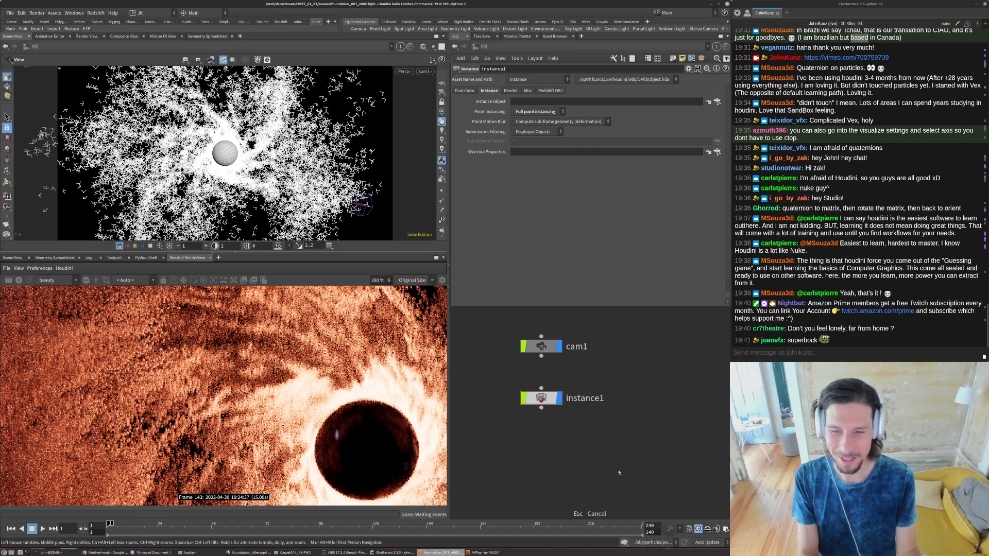
- Add a box geometry object below instance1 and go inside it
{"action": "key", "text": "Tab"}
{"action": "type", "text": "box"}
{"action": "key", "text": "Return"}
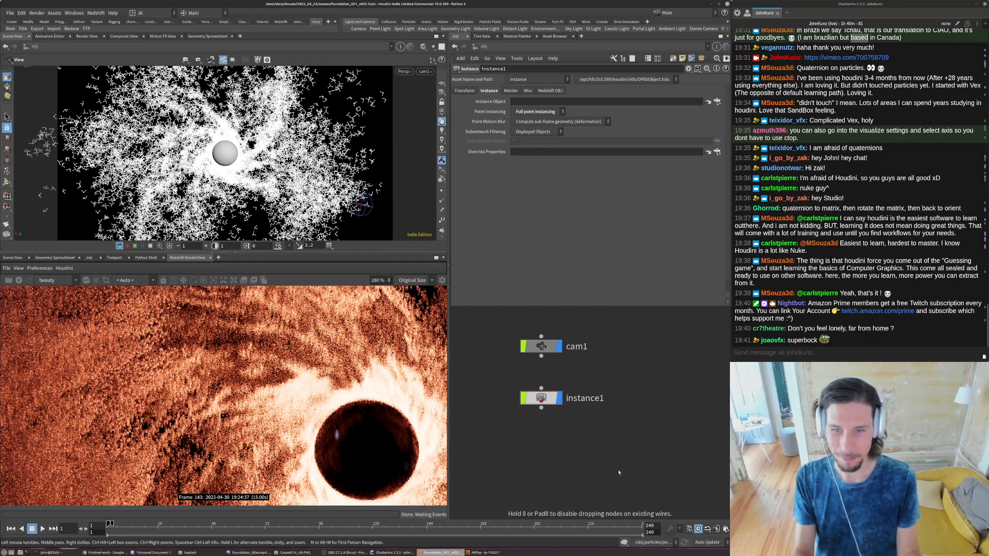
{"action": "left_click", "coordinate": [542, 439]}
{"action": "double_click", "coordinate": [541, 438]}
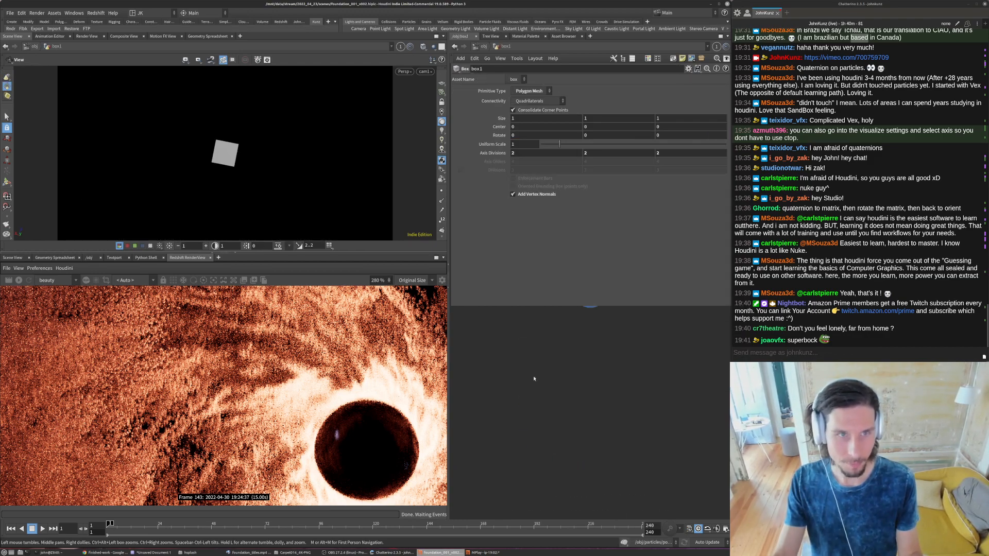
- Set the box's uniform scale to 0.05 and return to the object level
{"action": "key", "text": "g"}
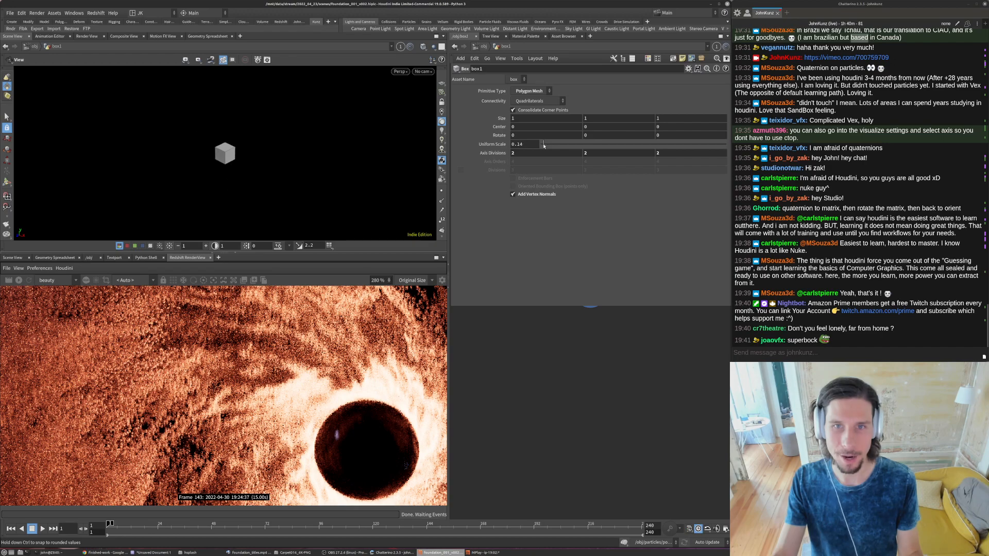
{"action": "left_click", "coordinate": [544, 145]}
{"action": "left_click", "coordinate": [525, 144]}
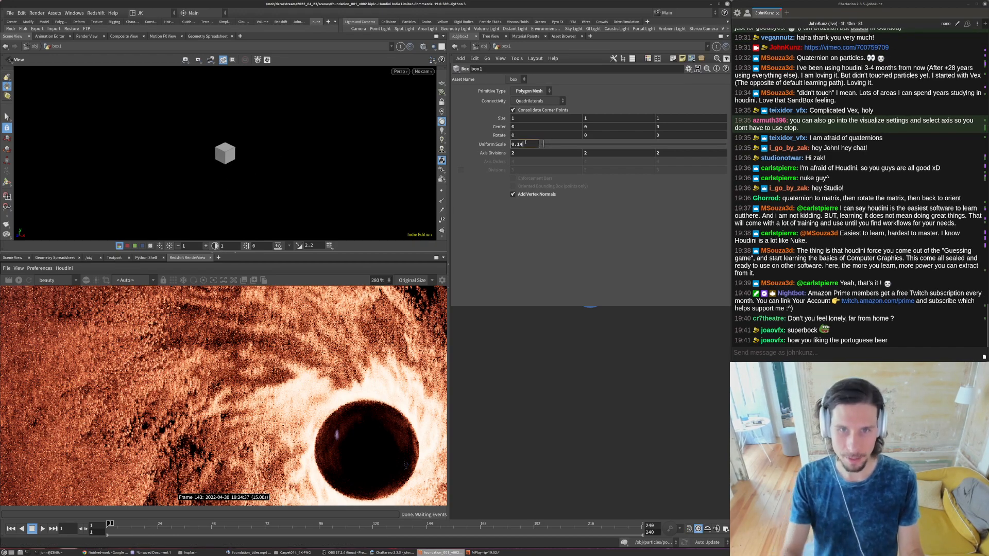
{"action": "key", "text": "BackSpace"}
{"action": "type", "text": "05"}
{"action": "key", "text": "Return"}
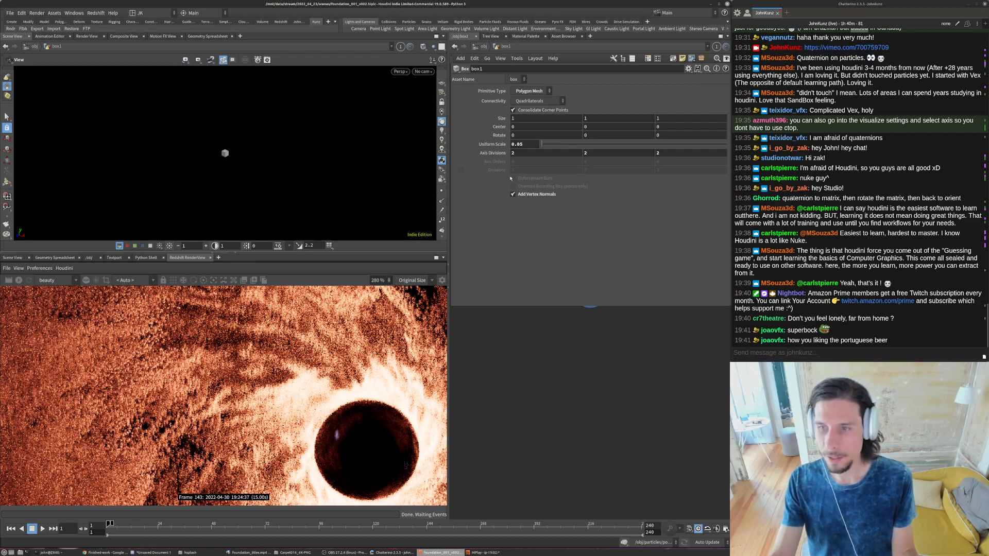
{"action": "key", "text": "u"}
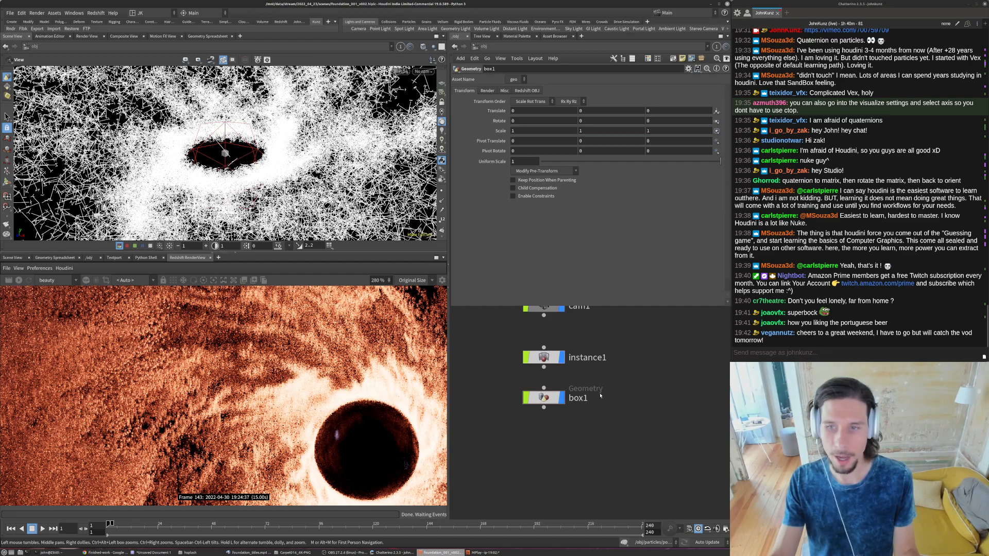
{"action": "scroll", "coordinate": [592, 392], "scroll_direction": "down", "scroll_amount": 2}
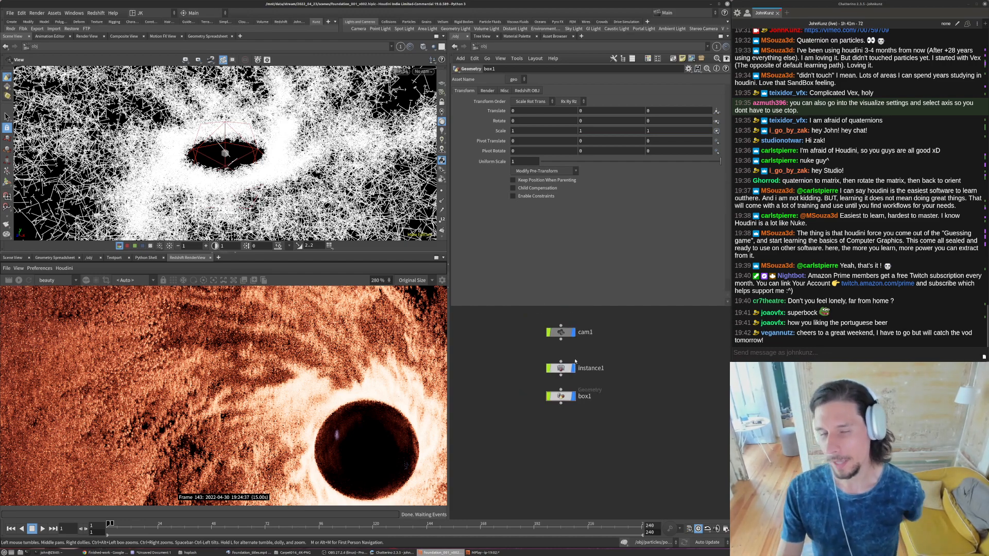
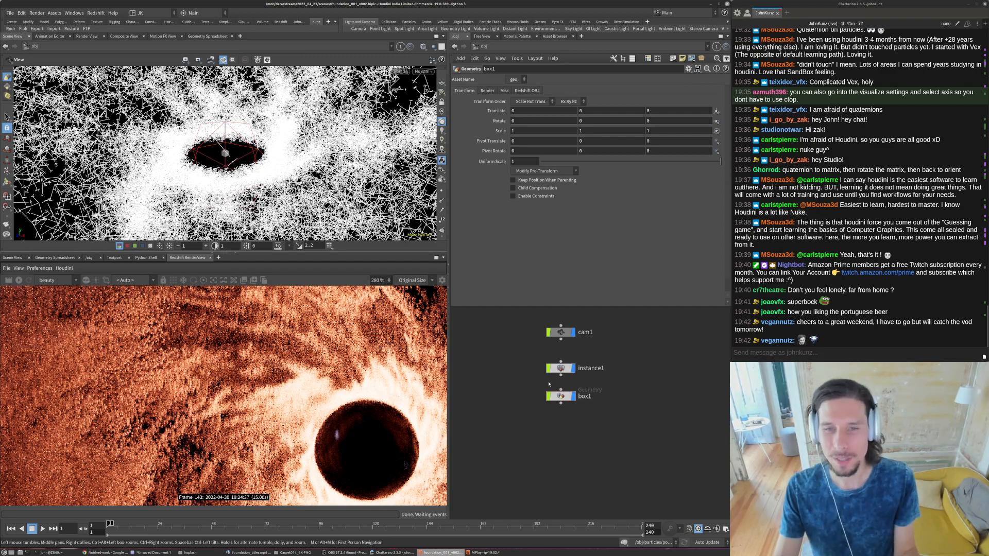
- Assign box1 as the instance object of the instance1 node
{"action": "middle_click_drag", "start_coordinate": [612, 352], "coordinate": [609, 329]}
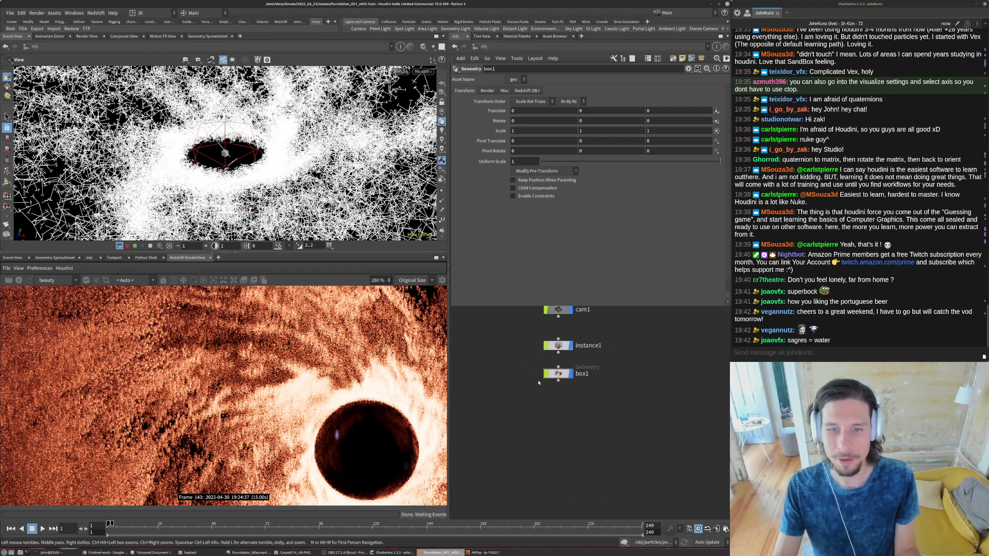
{"action": "left_click_drag", "start_coordinate": [555, 375], "coordinate": [555, 386]}
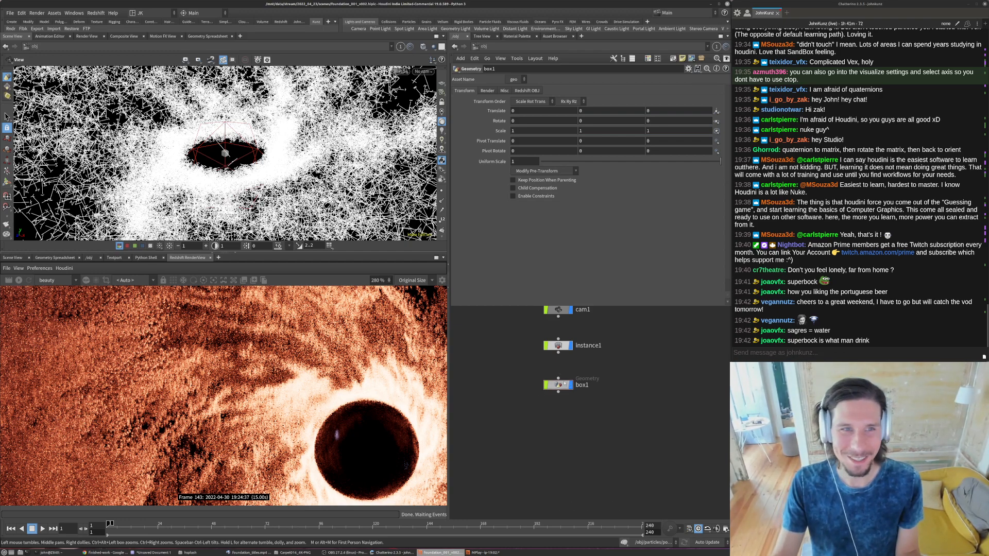
{"action": "left_click", "coordinate": [558, 345]}
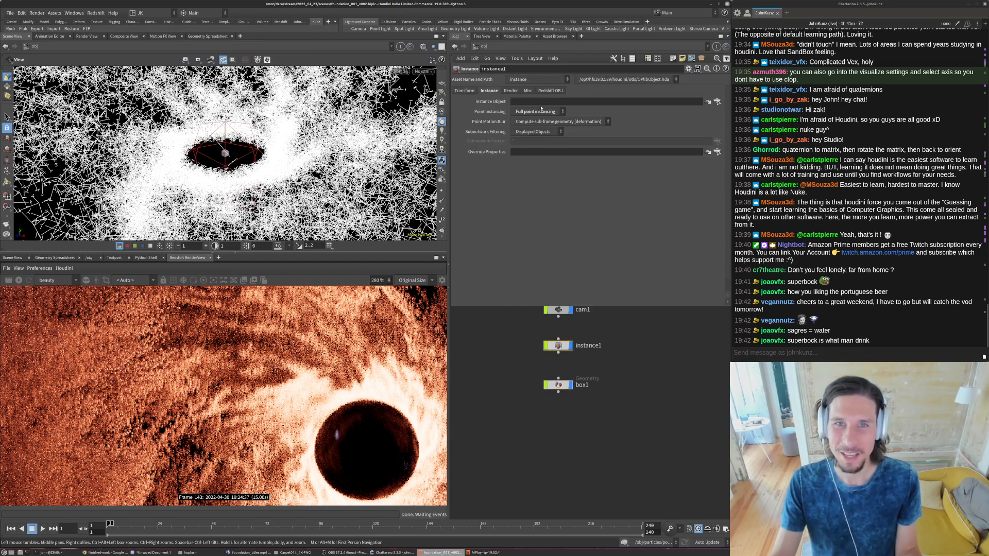
{"action": "left_click_drag", "start_coordinate": [559, 385], "coordinate": [526, 103]}
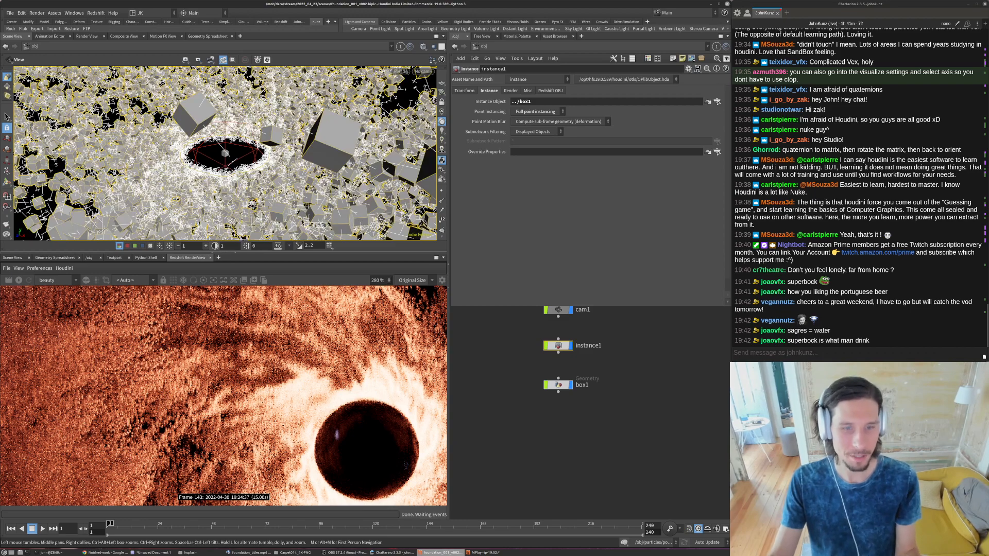
- Return the viewport to the previous camera view and turn off the display of the box1 and particles objects
{"action": "key", "text": "backslash"}
{"action": "left_click", "coordinate": [579, 388]}
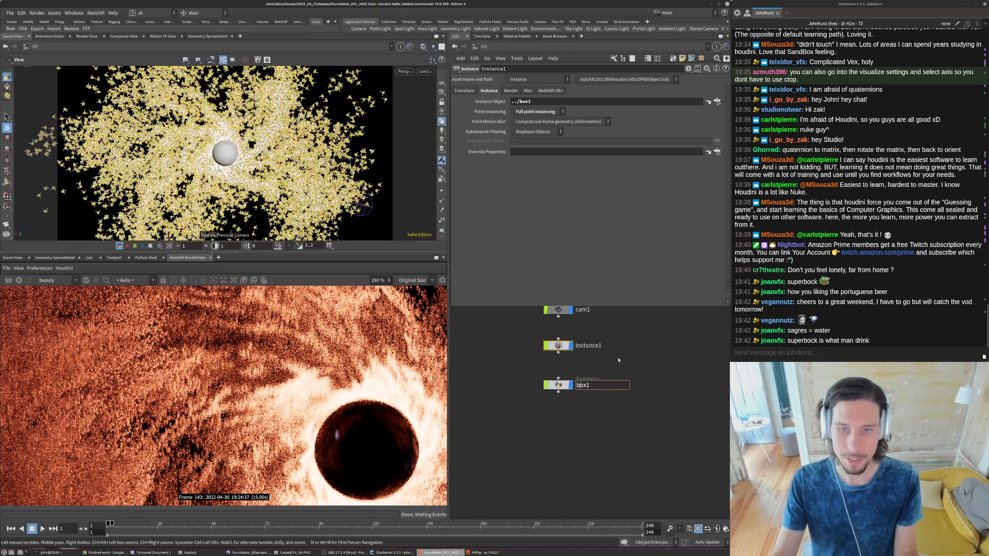
{"action": "left_click", "coordinate": [617, 360]}
{"action": "middle_click_drag", "start_coordinate": [612, 360], "coordinate": [591, 401]}
{"action": "scroll", "coordinate": [572, 381], "scroll_direction": "down", "scroll_amount": 3}
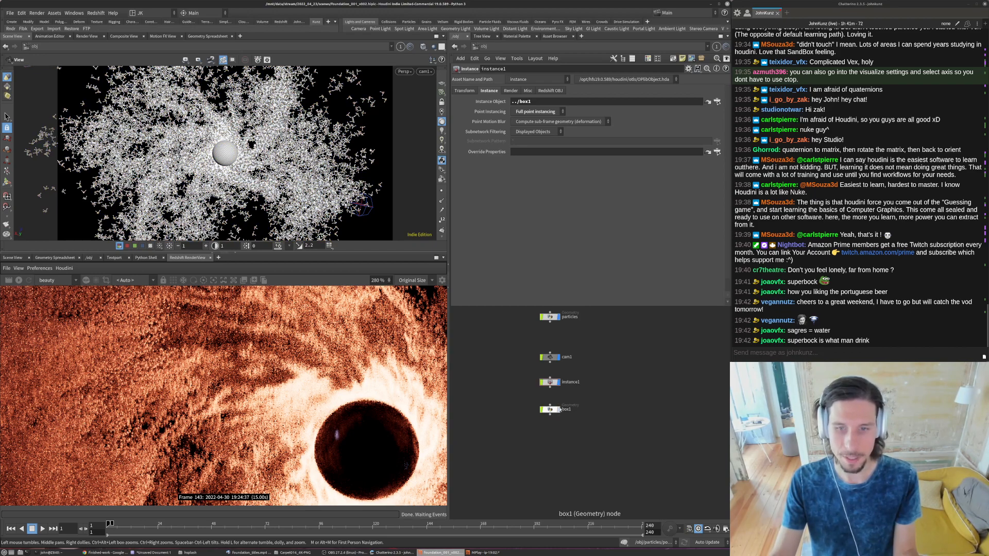
{"action": "key", "text": "h"}
{"action": "scroll", "coordinate": [579, 401], "scroll_direction": "up", "scroll_amount": 2}
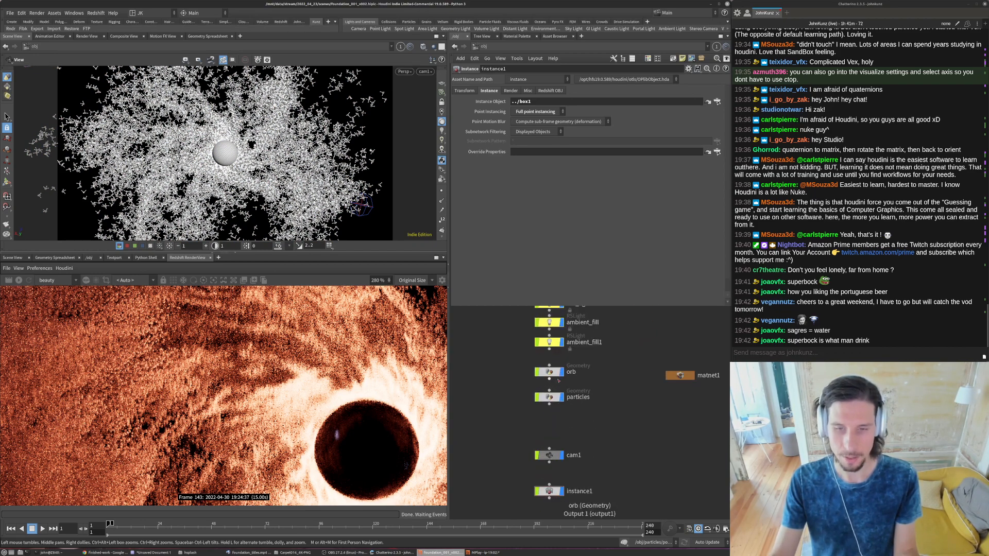
{"action": "left_click", "coordinate": [563, 398]}
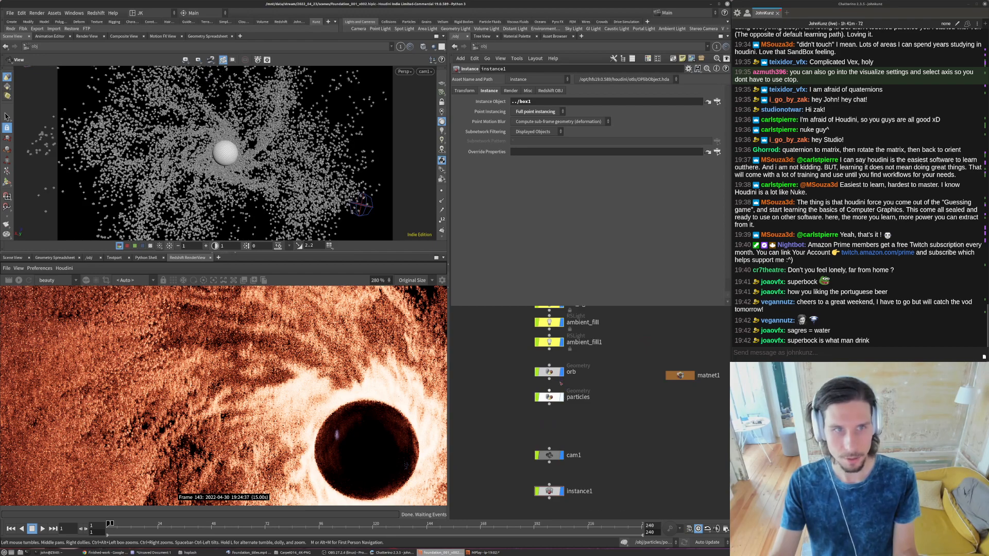
{"action": "middle_click_drag", "start_coordinate": [634, 441], "coordinate": [592, 347]}
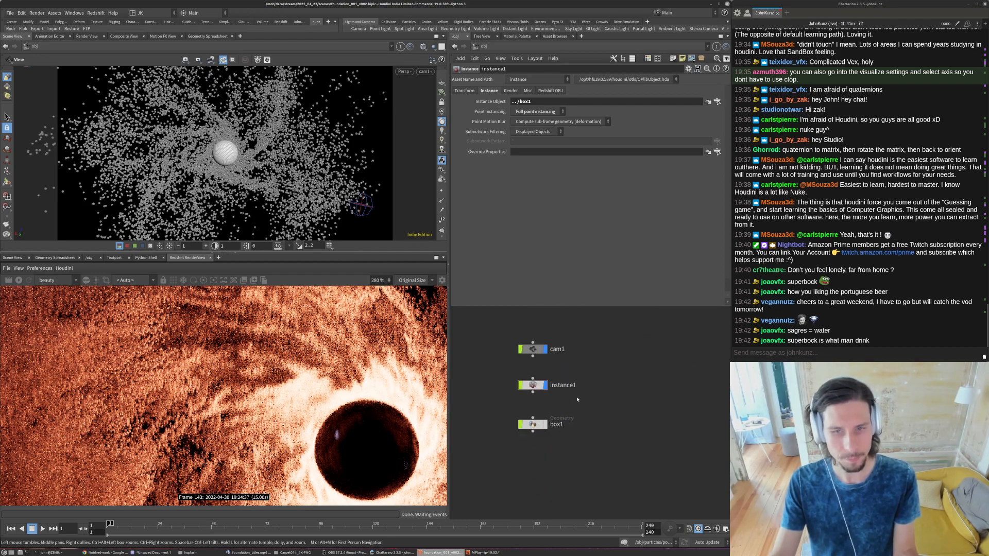
- Pin the enlarged scene viewport at object level and set its shading to smooth without wireframe
{"action": "left_click", "coordinate": [402, 48]}
{"action": "left_click", "coordinate": [423, 47]}
{"action": "left_click", "coordinate": [433, 136]}
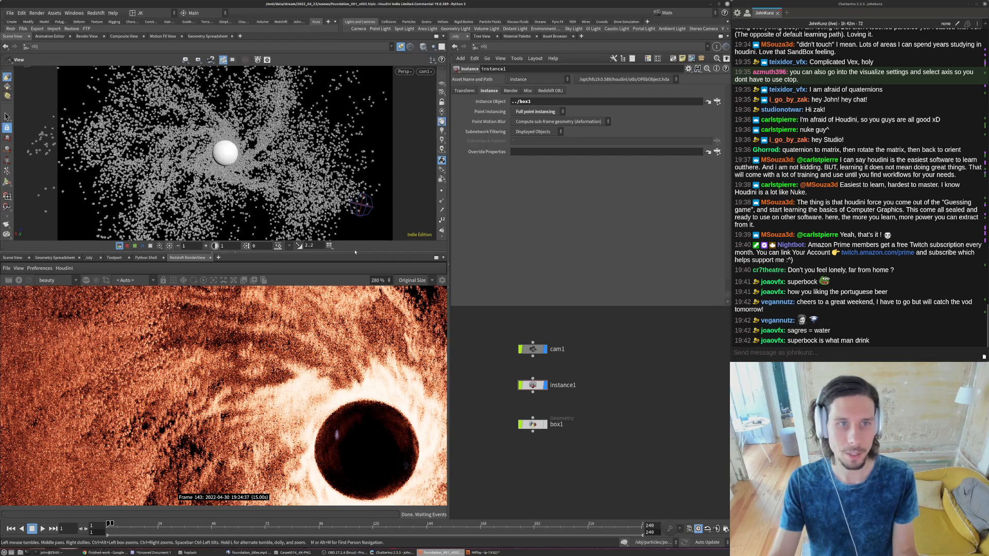
{"action": "left_click_drag", "start_coordinate": [358, 254], "coordinate": [357, 348]}
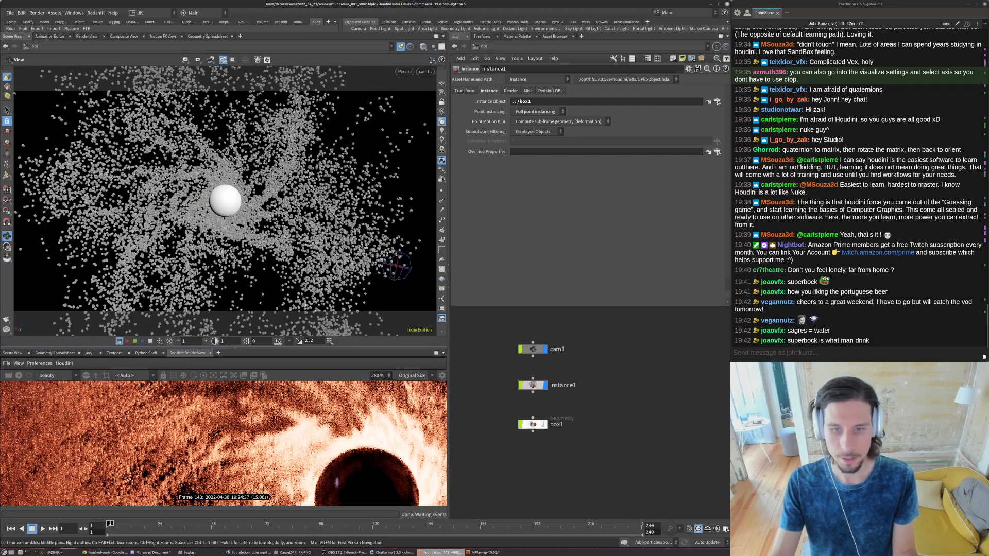
- Inside the box1 object, set the box's Z size to 0.2 and check the flattened instances up close
{"action": "double_click", "coordinate": [533, 424]}
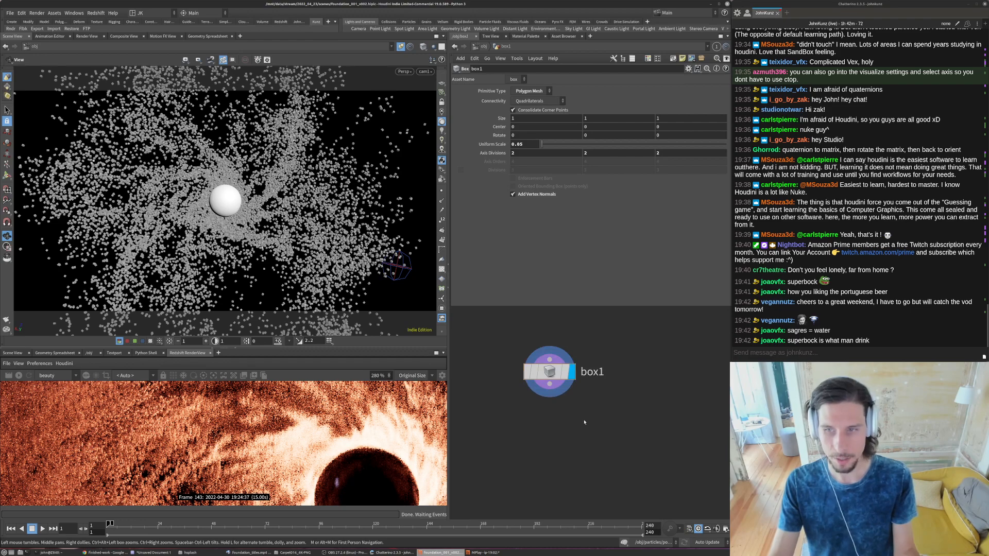
{"action": "left_click", "coordinate": [670, 119]}
{"action": "type", "text": ".2"}
{"action": "key", "text": "Return"}
{"action": "key", "text": "space+g"}
{"action": "left_click_drag", "start_coordinate": [249, 218], "coordinate": [245, 258]}
{"action": "middle_click_drag", "start_coordinate": [245, 259], "coordinate": [270, 178]}
{"action": "scroll", "coordinate": [270, 182], "scroll_direction": "up", "scroll_amount": 15}
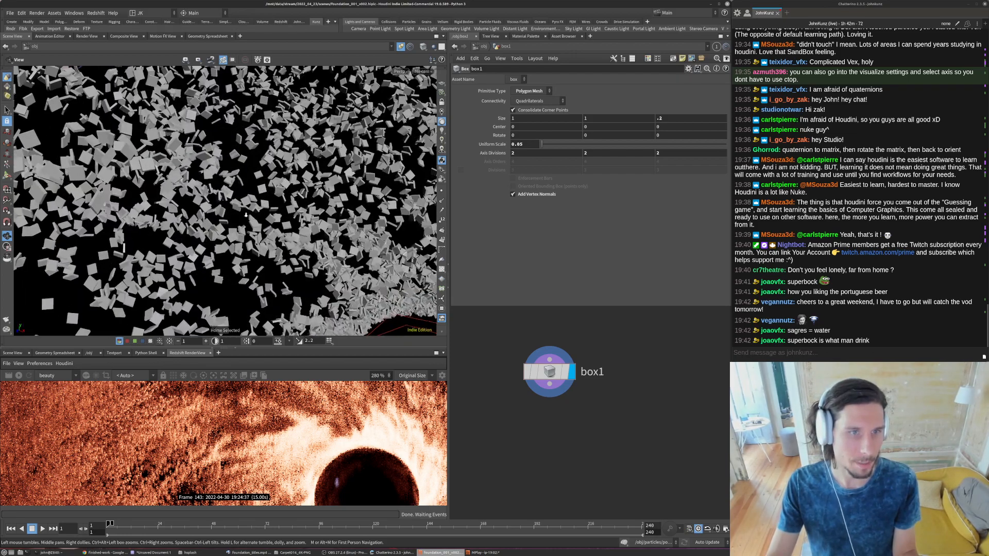
- Move the timeline to frame 72 and check how the instanced boxes are spread around the orb
{"action": "key", "text": "Right"}
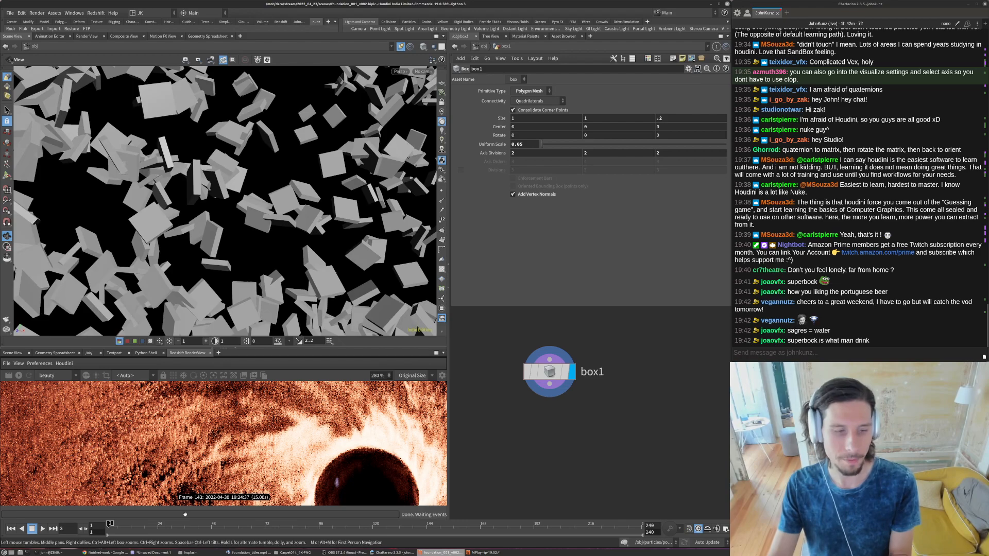
{"action": "left_click", "coordinate": [265, 524]}
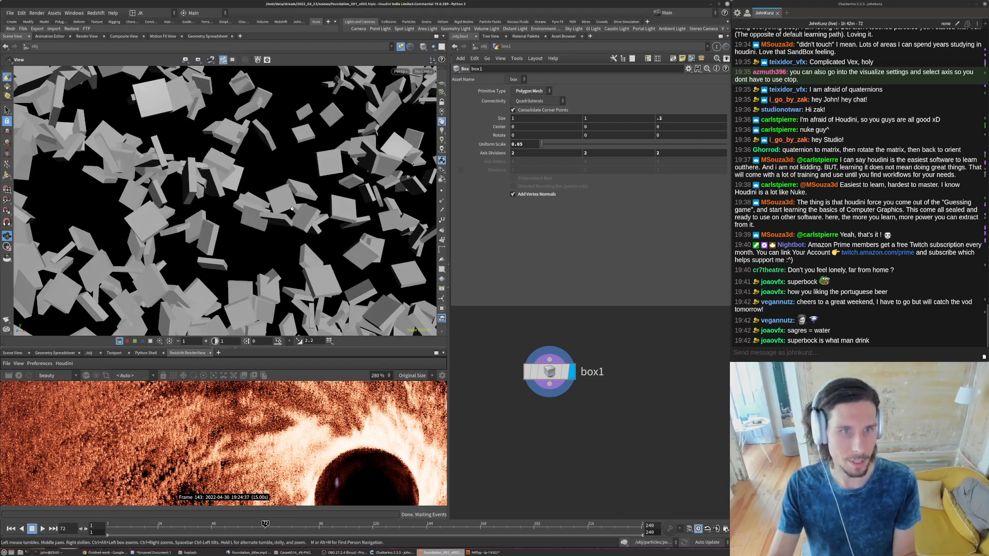
{"action": "scroll", "coordinate": [292, 208], "scroll_direction": "down", "scroll_amount": 10}
{"action": "scroll", "coordinate": [262, 202], "scroll_direction": "down", "scroll_amount": 5}
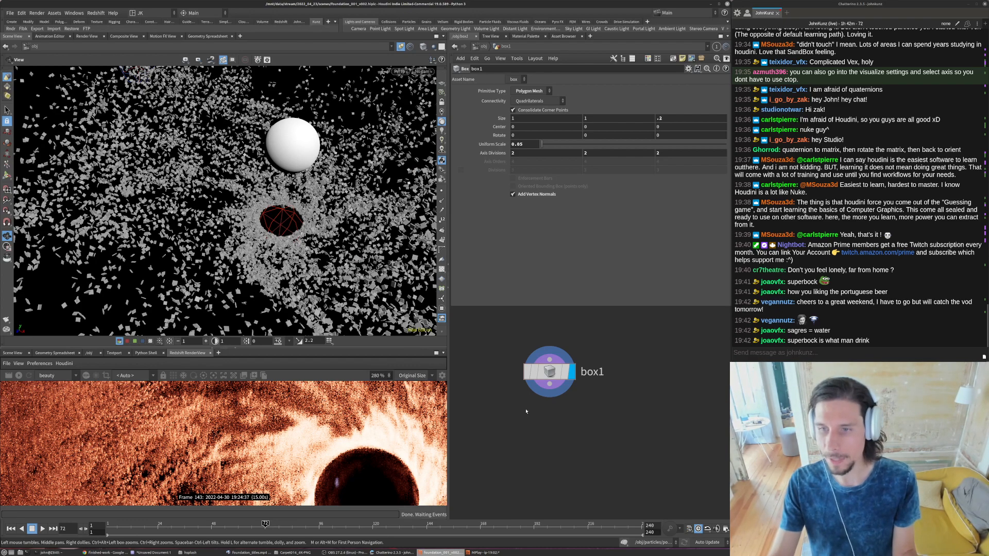
- Unpin the viewport to isolate the box geometry and display it with smooth wire shading
{"action": "middle_click_drag", "start_coordinate": [593, 414], "coordinate": [594, 393]}
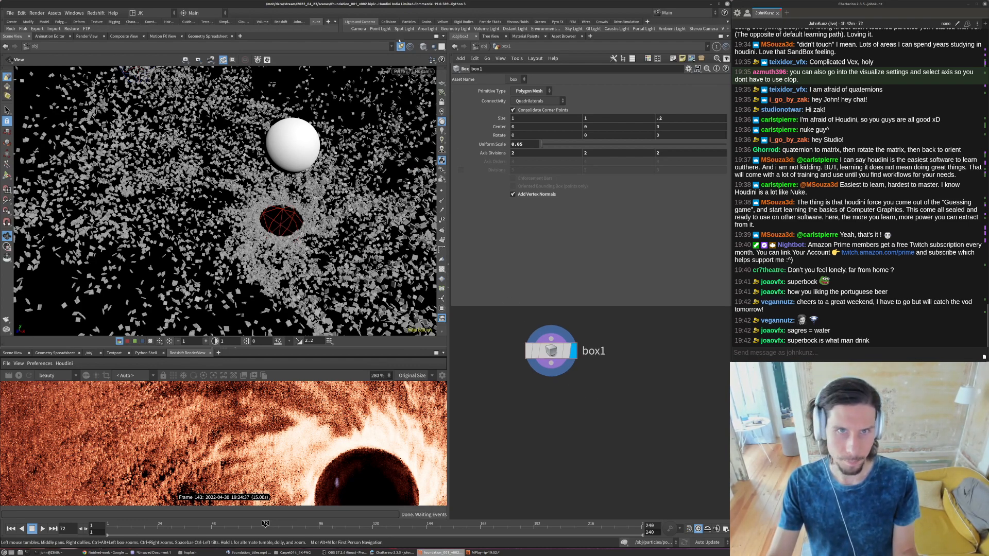
{"action": "left_click", "coordinate": [401, 46]}
{"action": "key", "text": "g"}
{"action": "left_click", "coordinate": [433, 47]}
{"action": "left_click", "coordinate": [382, 120]}
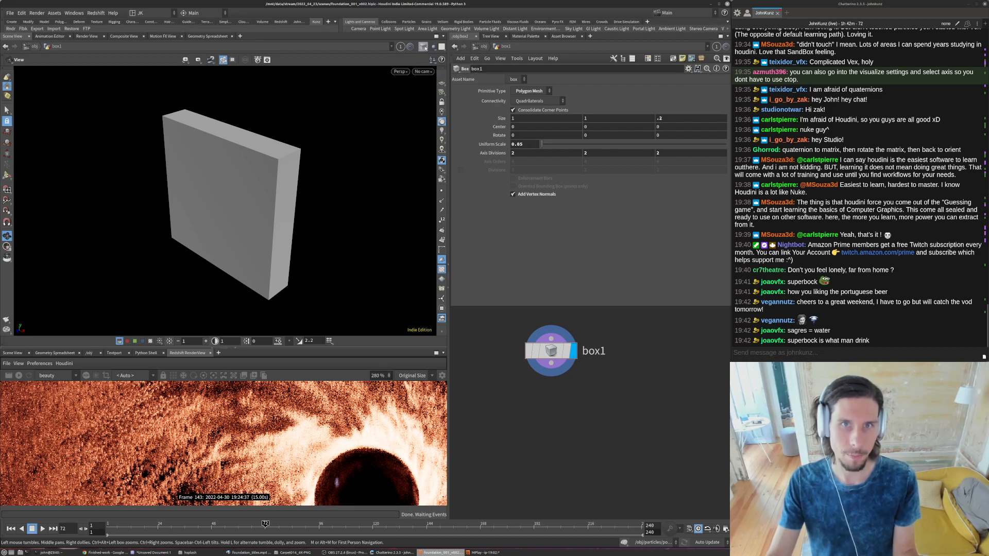
{"action": "left_click", "coordinate": [423, 47]}
{"action": "left_click", "coordinate": [452, 143]}
- Set the box's axis divisions to 4 in X and 4 in Y
{"action": "double_click", "coordinate": [551, 153]}
{"action": "type", "text": "4"}
{"action": "double_click", "coordinate": [628, 153]}
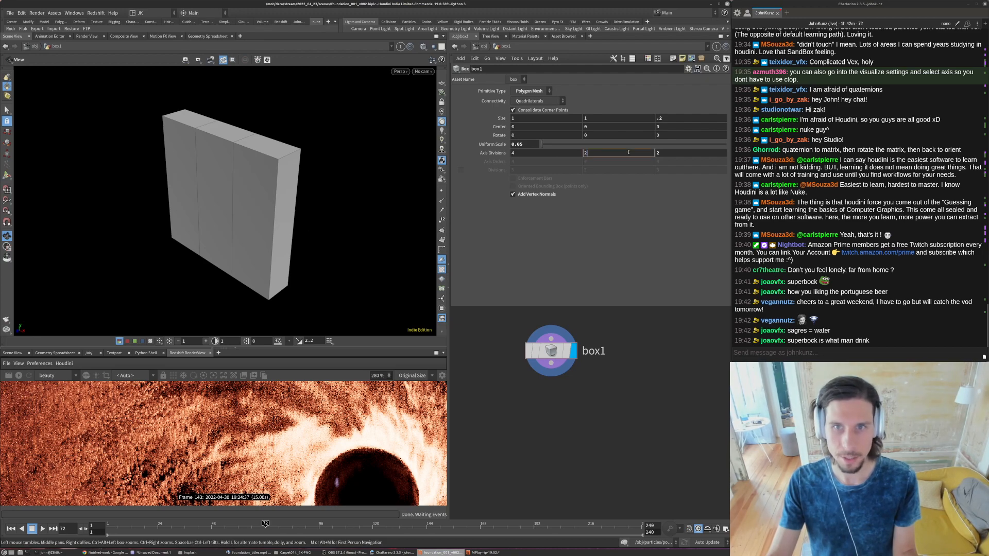
{"action": "type", "text": "4"}
{"action": "key", "text": "Return"}
{"action": "left_click_drag", "start_coordinate": [265, 216], "coordinate": [273, 199]}
- Add a Point Jitter node after box1 and display its result
{"action": "key", "text": "Tab"}
{"action": "type", "text": "ji"}
{"action": "key", "text": "Return"}
{"action": "left_click", "coordinate": [572, 449]}
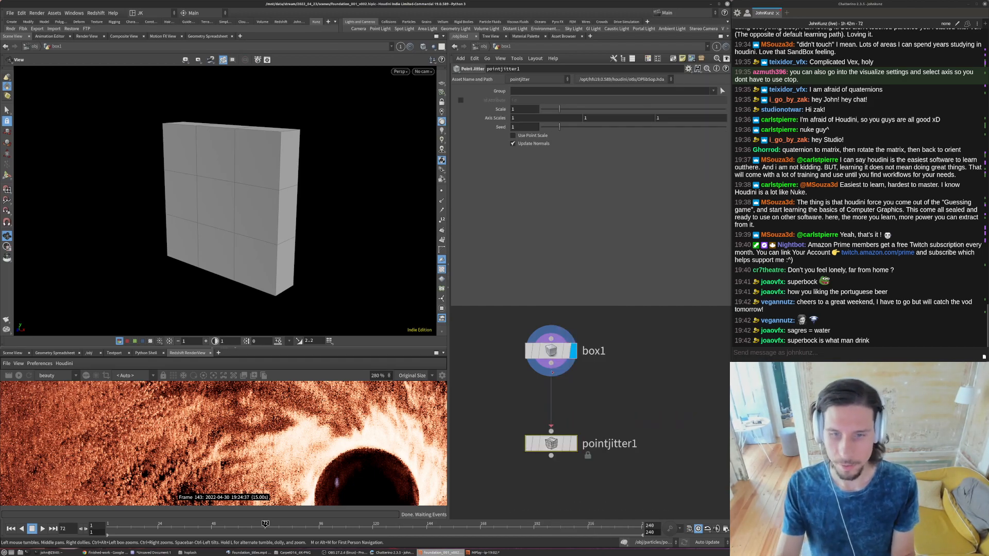
{"action": "left_click", "coordinate": [573, 443]}
{"action": "key", "text": "g"}
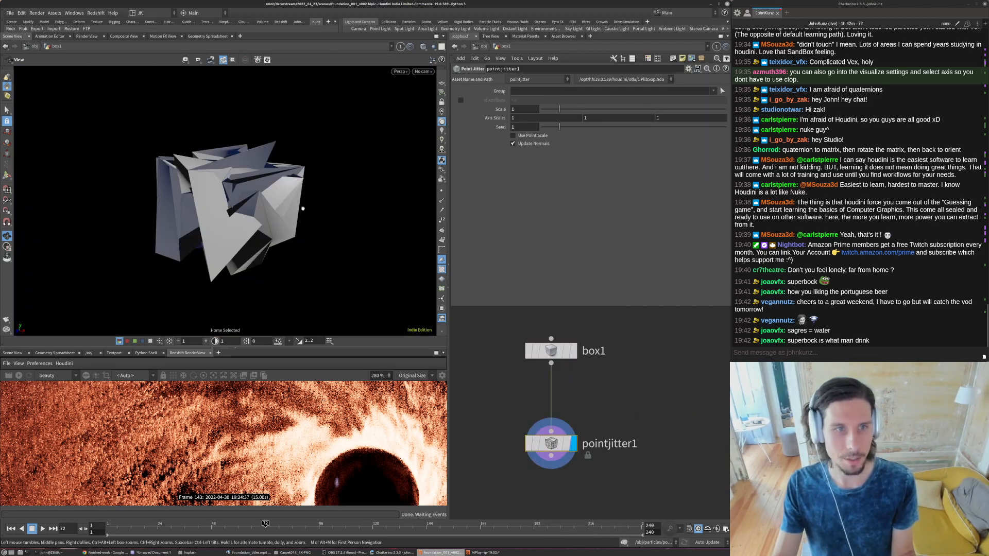
- Set the Point Jitter scale to 0.02
{"action": "left_click_drag", "start_coordinate": [552, 107], "coordinate": [538, 110]}
{"action": "key", "text": "g"}
{"action": "left_click", "coordinate": [530, 109]}
{"action": "key", "text": "BackSpace"}
{"action": "type", "text": "2"}
{"action": "key", "text": "Return"}
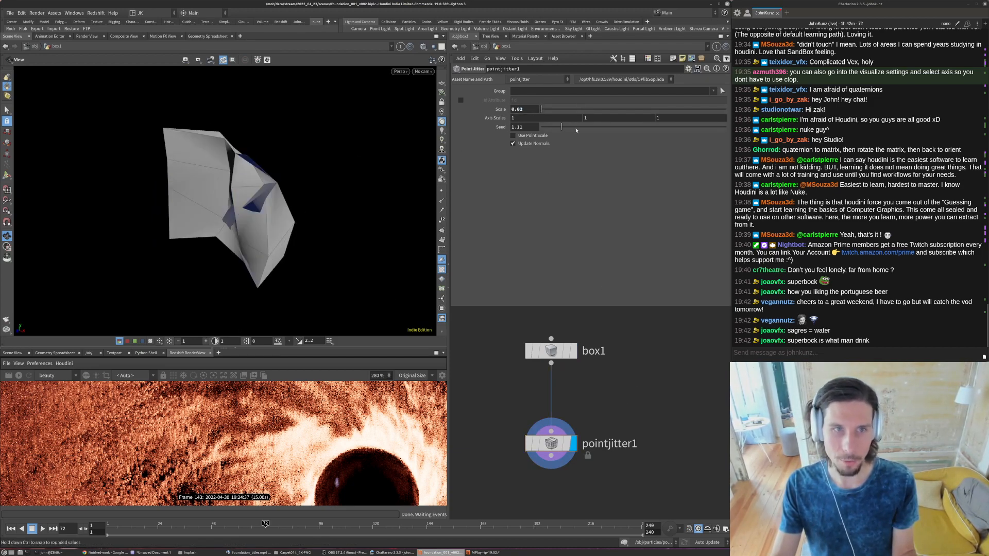
- Set the Point Jitter seed to 2.99 and inspect the distorted box
{"action": "left_click", "coordinate": [596, 127]}
{"action": "key", "text": "g"}
{"action": "left_click_drag", "start_coordinate": [320, 182], "coordinate": [380, 182]}
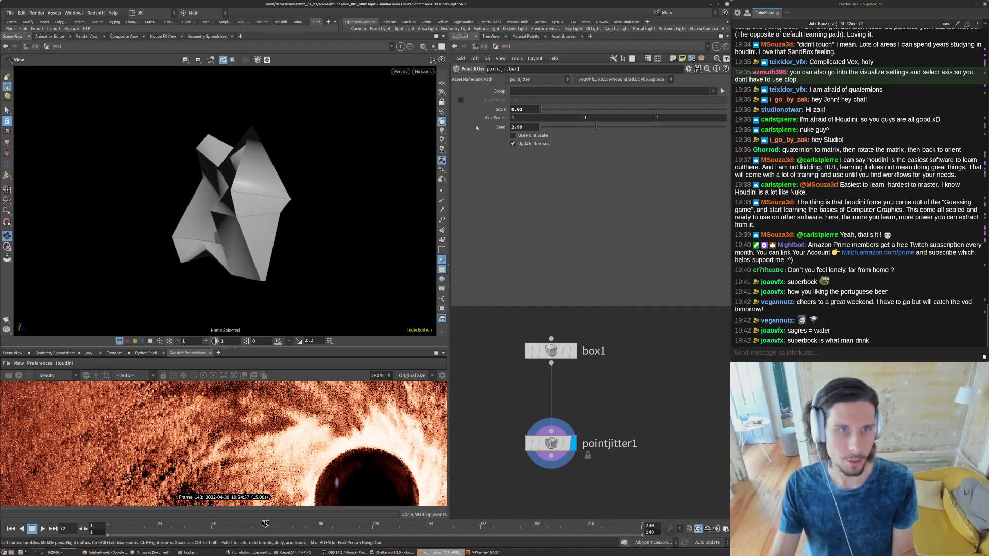
- Set the Point Jitter scale to 0.01 and inspect the chunk from several sides
{"action": "left_click", "coordinate": [531, 109]}
{"action": "key", "text": "BackSpace"}
{"action": "type", "text": "1"}
{"action": "key", "text": "Return"}
{"action": "left_click_drag", "start_coordinate": [298, 209], "coordinate": [246, 204]}
{"action": "key", "text": "g"}
{"action": "right_click_drag", "start_coordinate": [270, 204], "coordinate": [118, 288]}
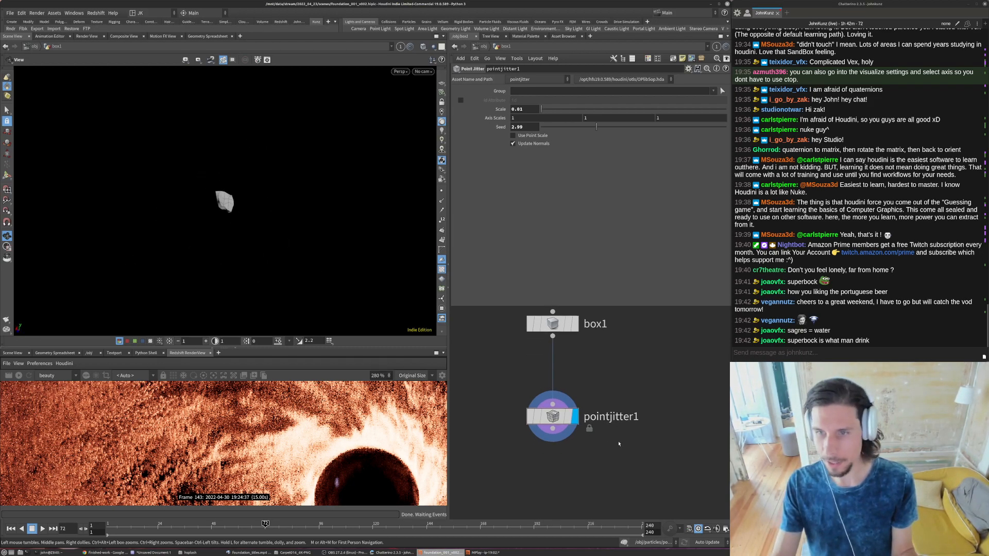
- Add a PolyBevel node after pointjitter1 and display its result
{"action": "key", "text": "Tab"}
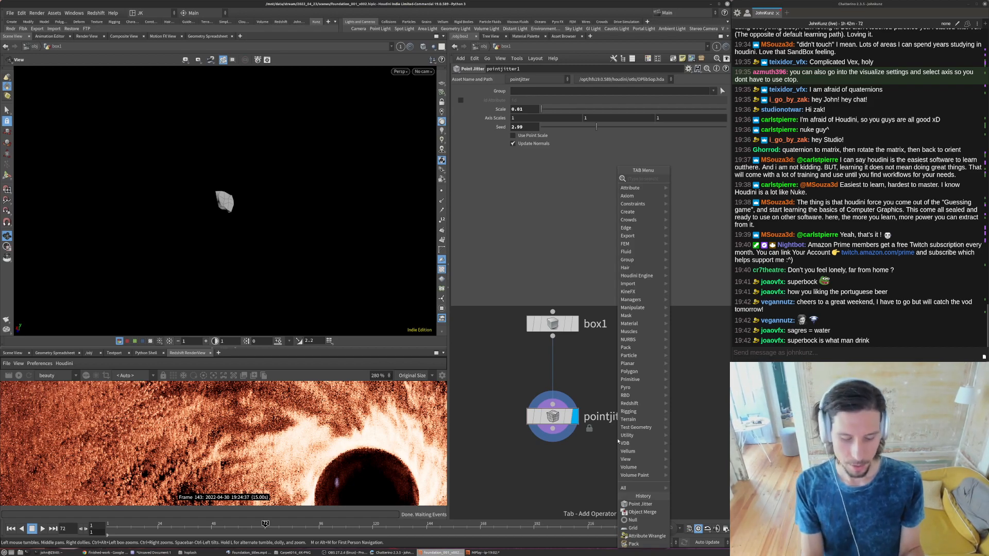
{"action": "type", "text": "bev"}
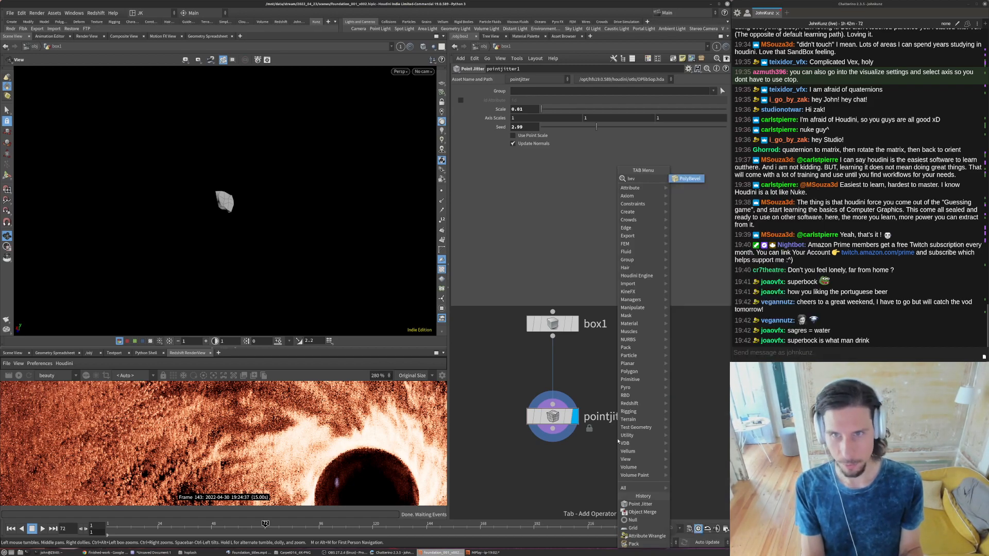
{"action": "key", "text": "Return"}
{"action": "left_click", "coordinate": [618, 441]}
{"action": "left_click_drag", "start_coordinate": [617, 437], "coordinate": [552, 429]}
{"action": "left_click", "coordinate": [608, 467]}
{"action": "key", "text": "h"}
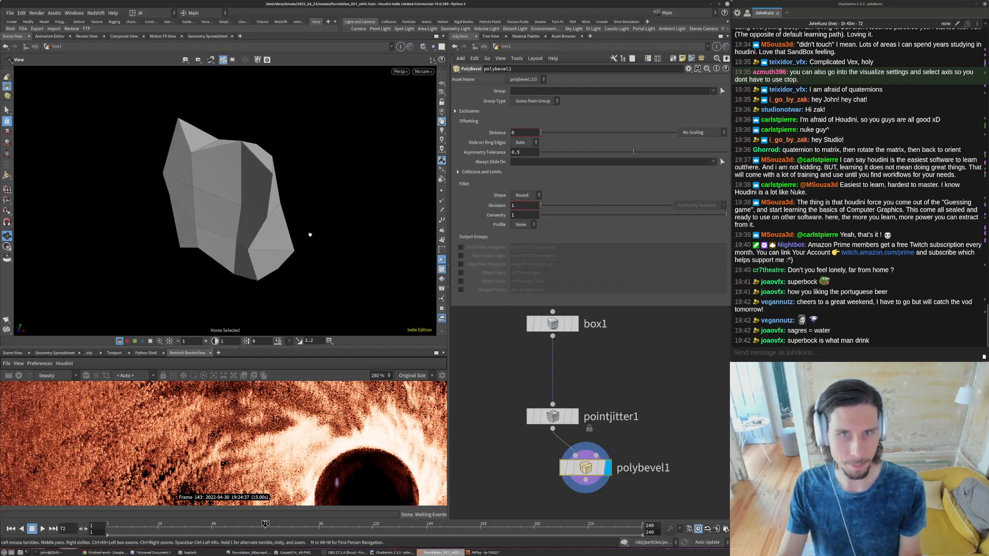
- Set the PolyBevel offset distance to 0.001
{"action": "left_click_drag", "start_coordinate": [540, 133], "coordinate": [541, 132]}
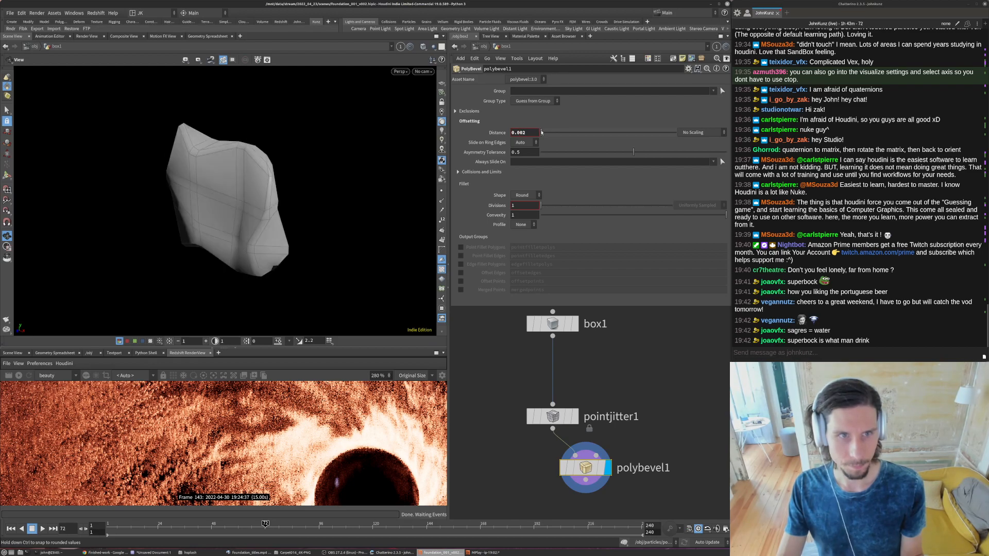
{"action": "left_click", "coordinate": [526, 135]}
{"action": "key", "text": "BackSpace"}
{"action": "type", "text": "1"}
{"action": "key", "text": "Return"}
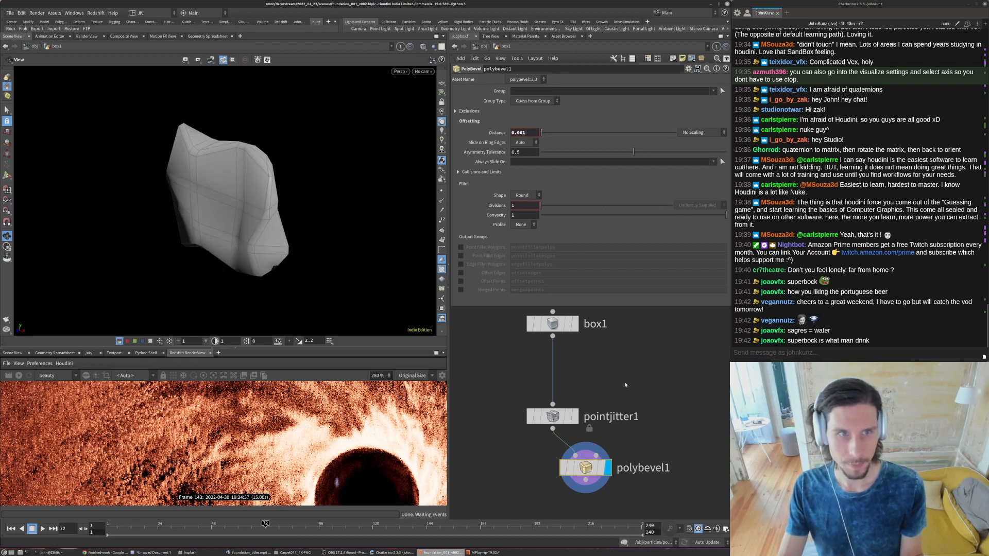
- Add a Subdivide node after polybevel1 and display its result
{"action": "key", "text": "Tab"}
{"action": "type", "text": "su"}
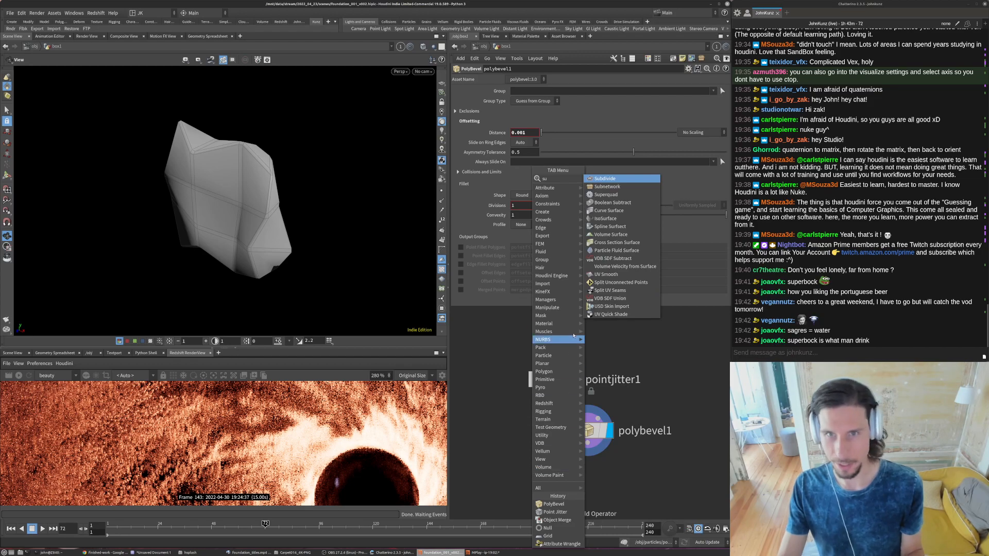
{"action": "left_click", "coordinate": [605, 179]}
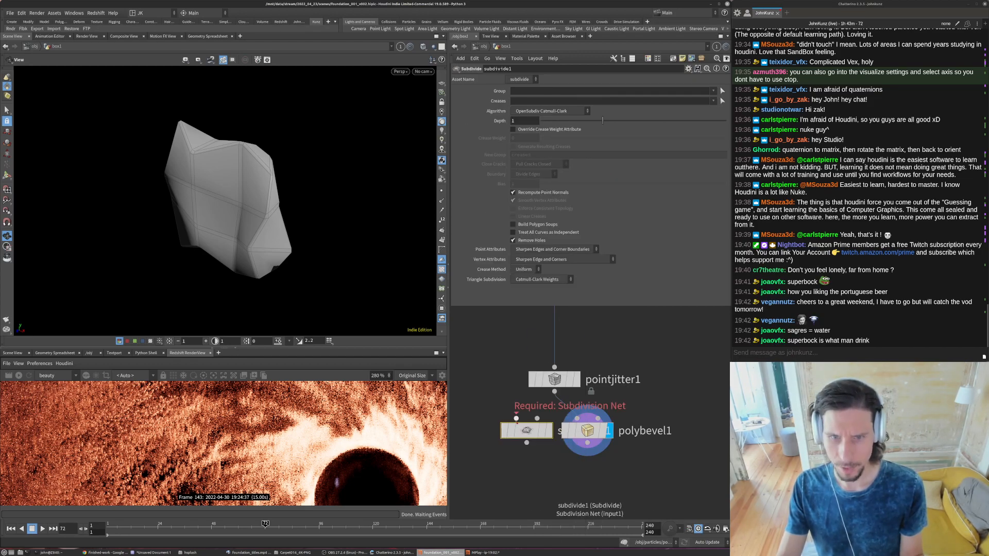
{"action": "left_click", "coordinate": [526, 433]}
- Set the polybevel1 distance to 0.0001 and check the subdivided mesh
{"action": "left_click", "coordinate": [587, 431]}
{"action": "type", "text": "0.0001"}
{"action": "key", "text": "Return"}
{"action": "left_click_drag", "start_coordinate": [196, 175], "coordinate": [260, 168]}
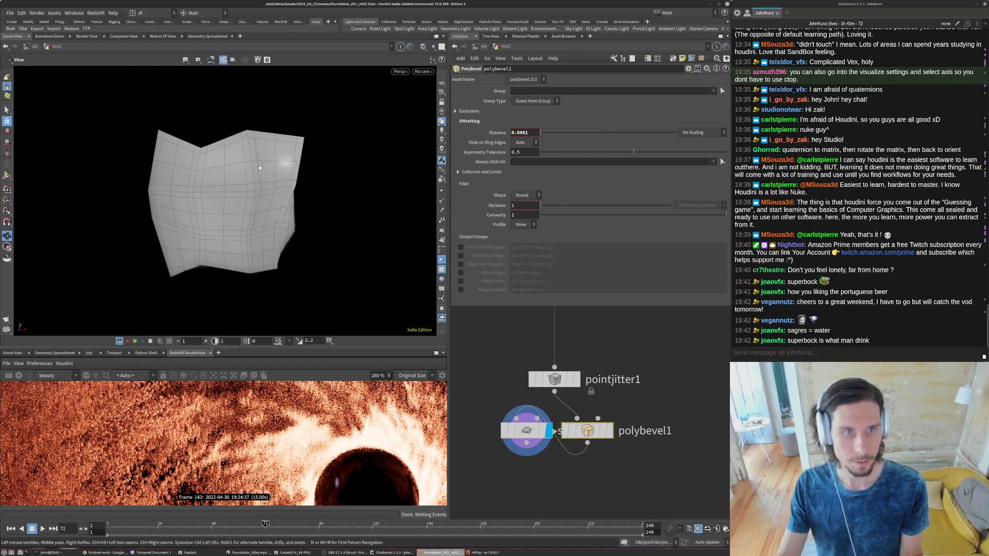
- Switch the viewport to smooth shading without wireframe and view the rock chunk from another angle
{"action": "left_click", "coordinate": [422, 46]}
{"action": "left_click", "coordinate": [439, 136]}
{"action": "left_click_drag", "start_coordinate": [298, 216], "coordinate": [328, 304]}
- Toggle the bypass of the subdivide and bevel nodes together to compare the rock with and without them
{"action": "left_click_drag", "start_coordinate": [614, 476], "coordinate": [515, 411]}
{"action": "left_click", "coordinate": [504, 437]}
{"action": "left_click", "coordinate": [504, 437]}
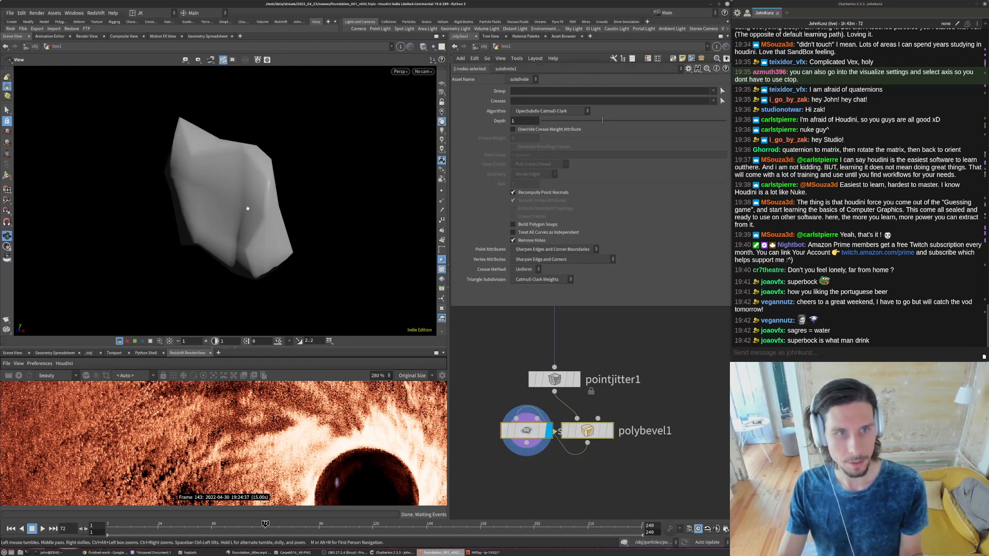
{"action": "left_click", "coordinate": [557, 486]}
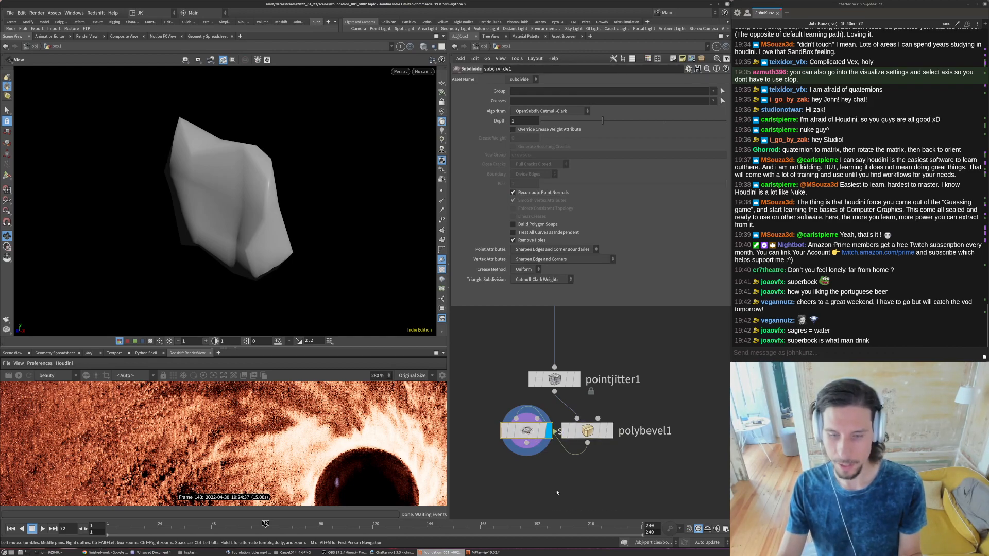
- Add a Normal node after subdivide1 and display its result
{"action": "middle_click_drag", "start_coordinate": [559, 490], "coordinate": [564, 451]}
{"action": "key", "text": "Tab"}
{"action": "type", "text": "norm"}
{"action": "key", "text": "Return"}
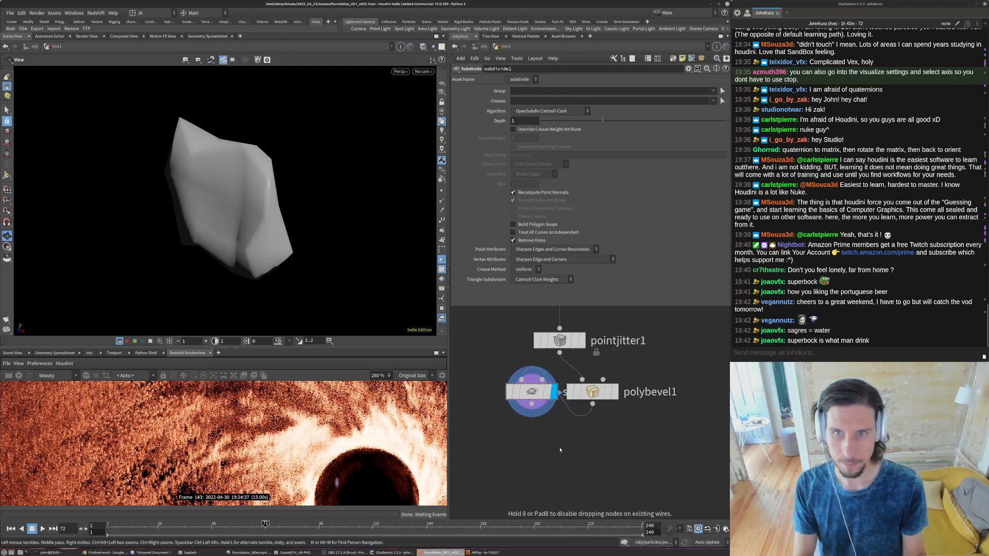
{"action": "left_click", "coordinate": [563, 452]}
{"action": "left_click_drag", "start_coordinate": [532, 404], "coordinate": [559, 435]}
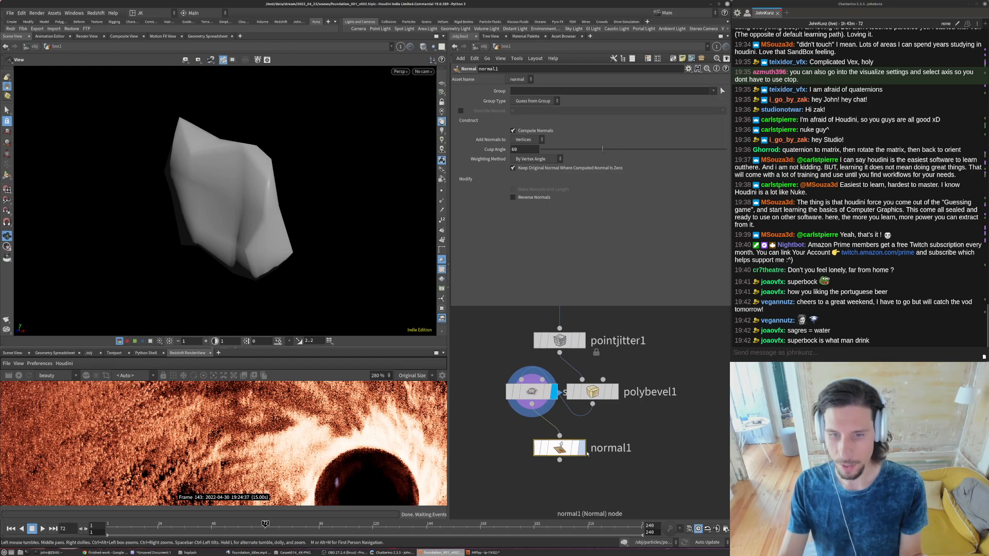
{"action": "left_click", "coordinate": [583, 448]}
- Set the weighting method of normal1 to By Face Area and check the shading from another angle
{"action": "left_click", "coordinate": [533, 142]}
{"action": "left_click", "coordinate": [532, 155]}
{"action": "left_click", "coordinate": [534, 159]}
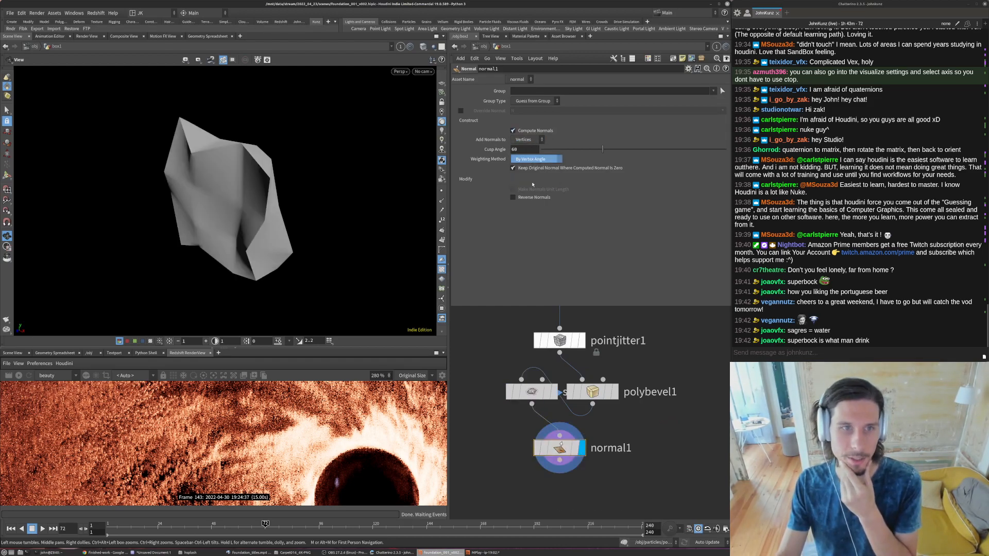
{"action": "left_click", "coordinate": [532, 183]}
{"action": "mouse_move", "coordinate": [233, 219]}
{"action": "left_mouse_down"}
{"action": "mouse_move", "coordinate": [252, 208]}
{"action": "mouse_move", "coordinate": [227, 202]}
{"action": "left_mouse_up"}
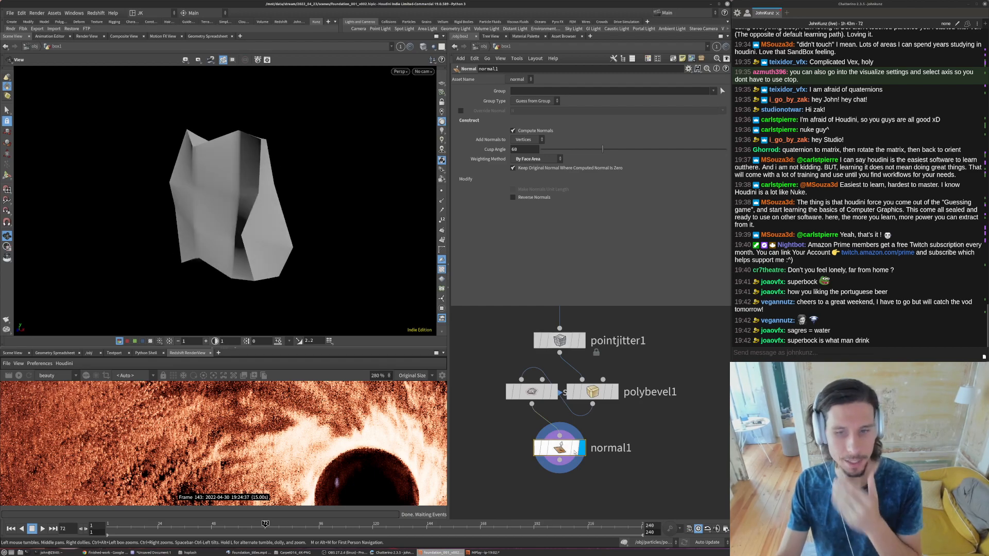
- Place subdivide1 below polybevel1, directly above normal1, and set its depth to 2
{"action": "left_click_drag", "start_coordinate": [531, 392], "coordinate": [559, 423]}
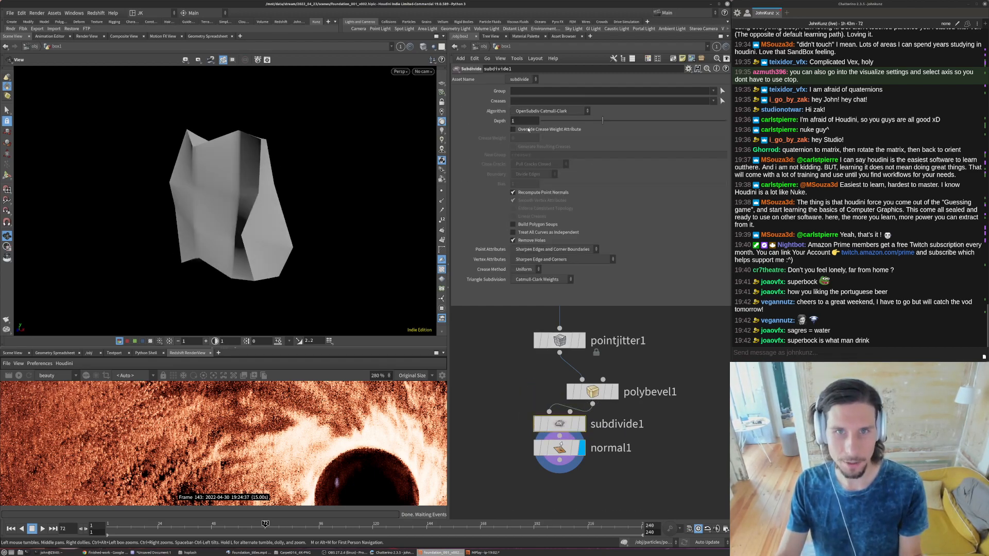
{"action": "type", "text": "2"}
{"action": "key", "text": "Return"}
{"action": "left_click_drag", "start_coordinate": [294, 193], "coordinate": [246, 183]}
{"action": "scroll", "coordinate": [302, 229], "scroll_direction": "down", "scroll_amount": 5}
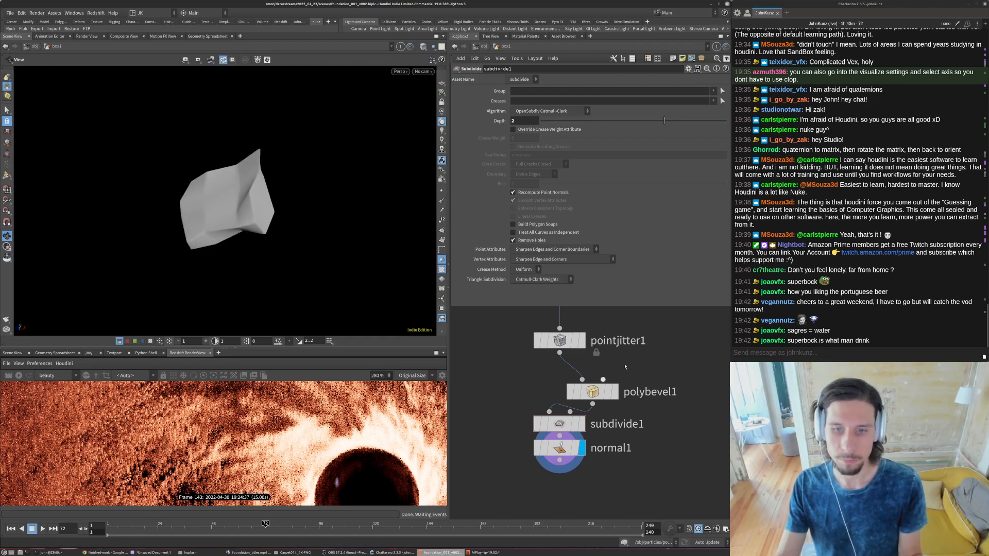
- Return to object level and look at the instanced chunks around the orb through cam1
{"action": "key", "text": "u"}
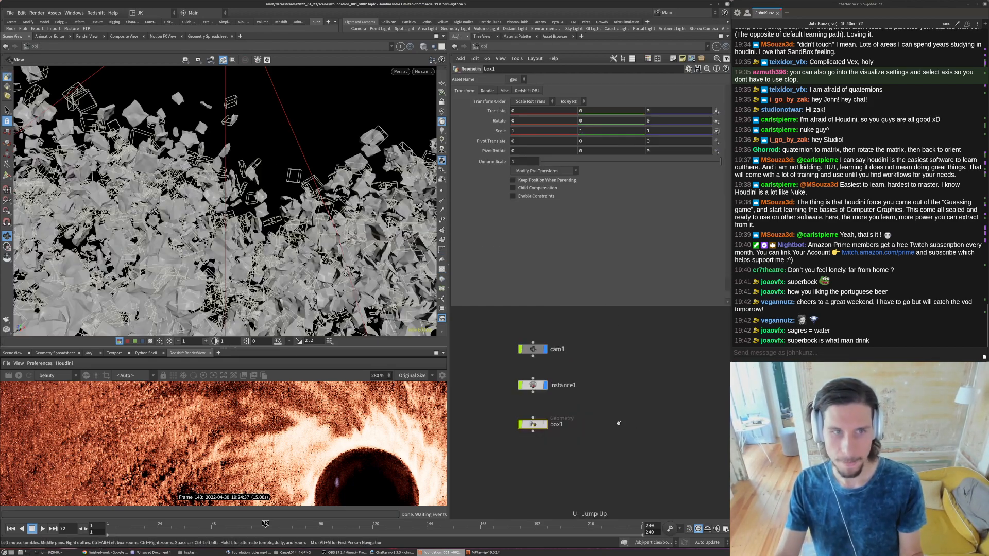
{"action": "left_click_drag", "start_coordinate": [223, 243], "coordinate": [327, 171]}
{"action": "key", "text": "["}
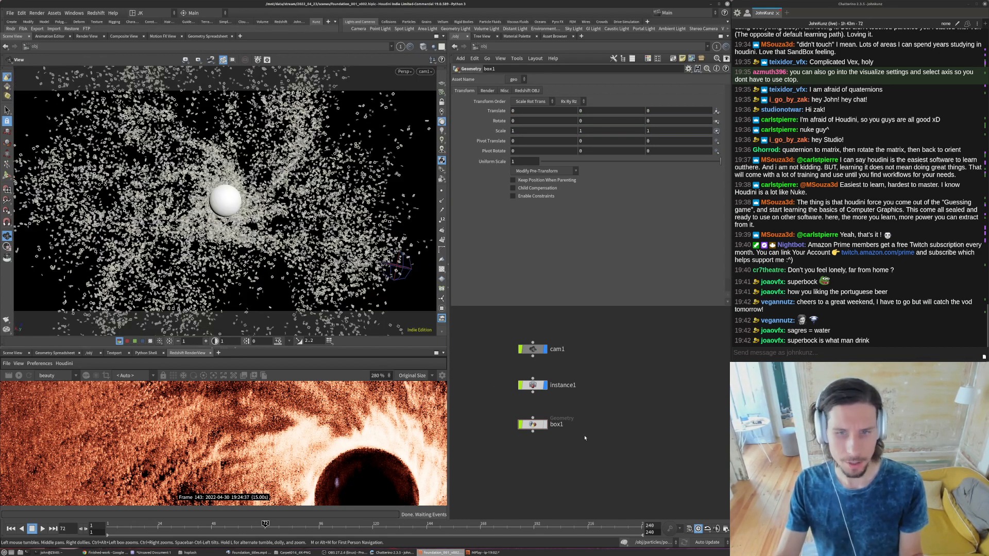
- Rename instance1 as instance_flakes and the box1 object as flake
{"action": "scroll", "coordinate": [584, 437], "scroll_direction": "up", "scroll_amount": 3}
{"action": "double_click", "coordinate": [572, 430]}
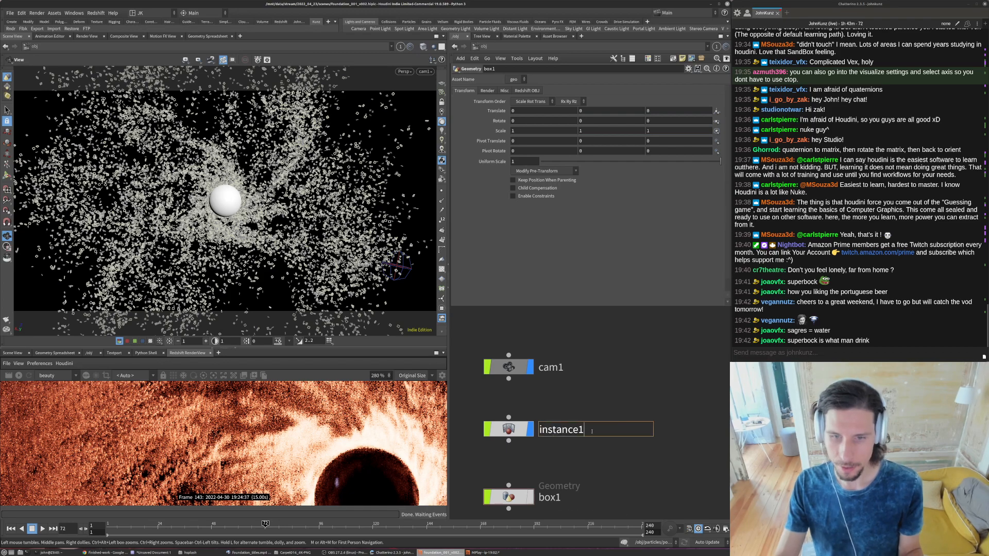
{"action": "type", "text": "_flakes"}
{"action": "key", "text": "Return"}
{"action": "scroll", "coordinate": [581, 436], "scroll_direction": "down", "scroll_amount": 3}
{"action": "double_click", "coordinate": [563, 471]}
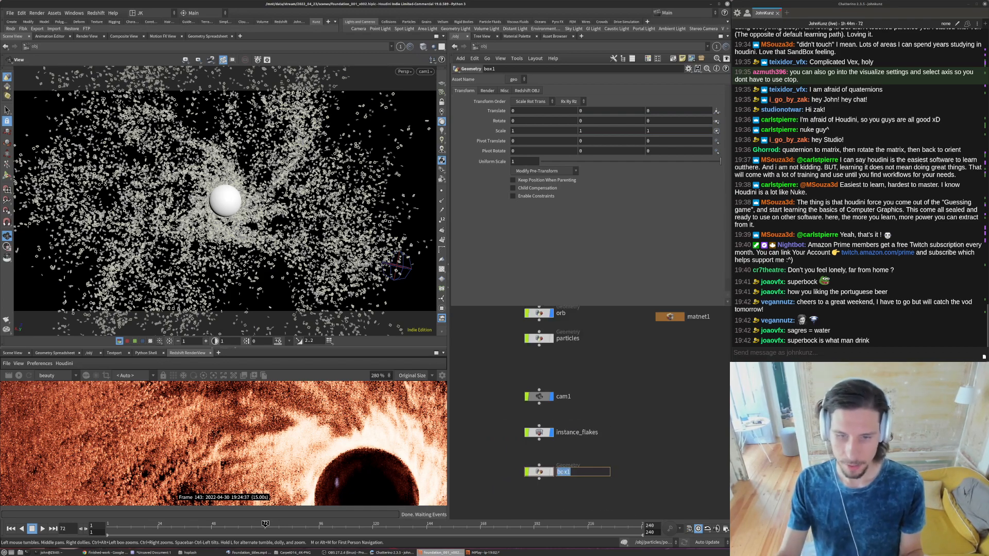
{"action": "type", "text": "flake"}
{"action": "key", "text": "Return"}
- Show the particles object, make split1 its displayed node, and return to object level
{"action": "middle_click_drag", "start_coordinate": [642, 378], "coordinate": [631, 434]}
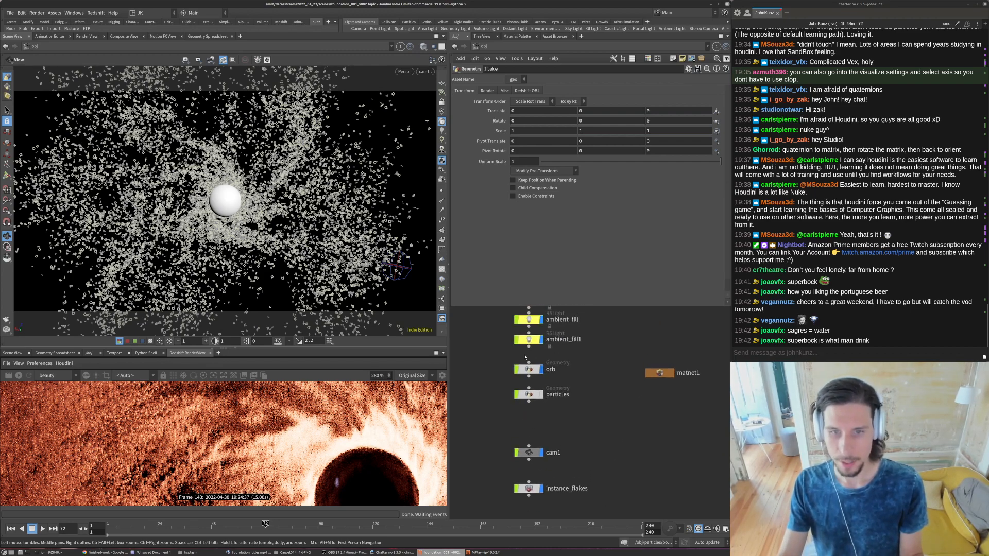
{"action": "double_click", "coordinate": [529, 394]}
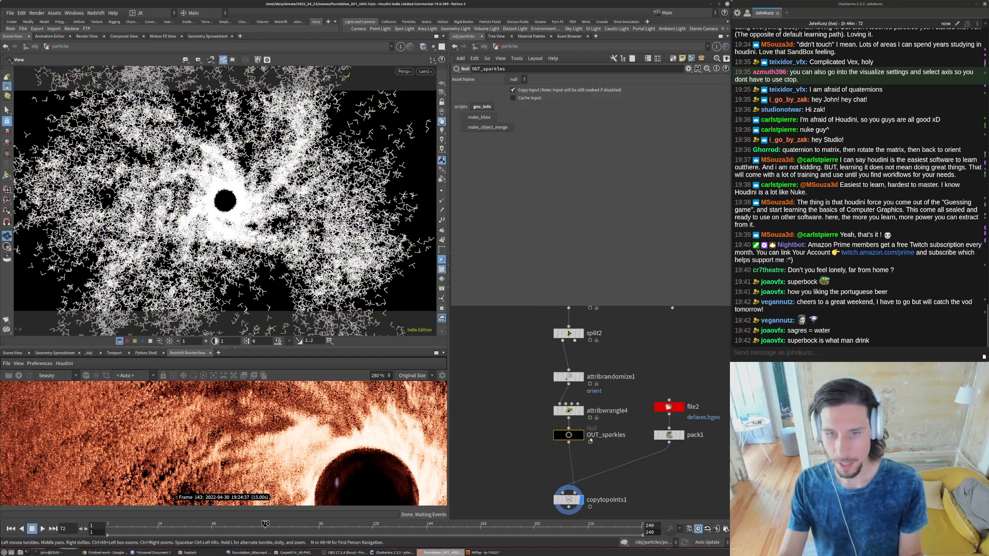
{"action": "scroll", "coordinate": [545, 416], "scroll_direction": "up", "scroll_amount": 3}
{"action": "left_click", "coordinate": [550, 395]}
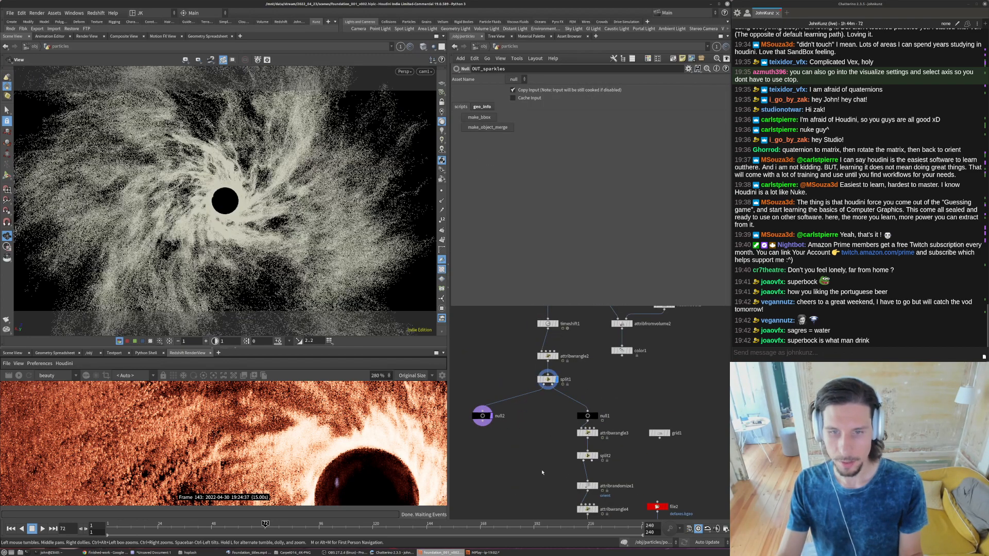
{"action": "left_click", "coordinate": [481, 46]}
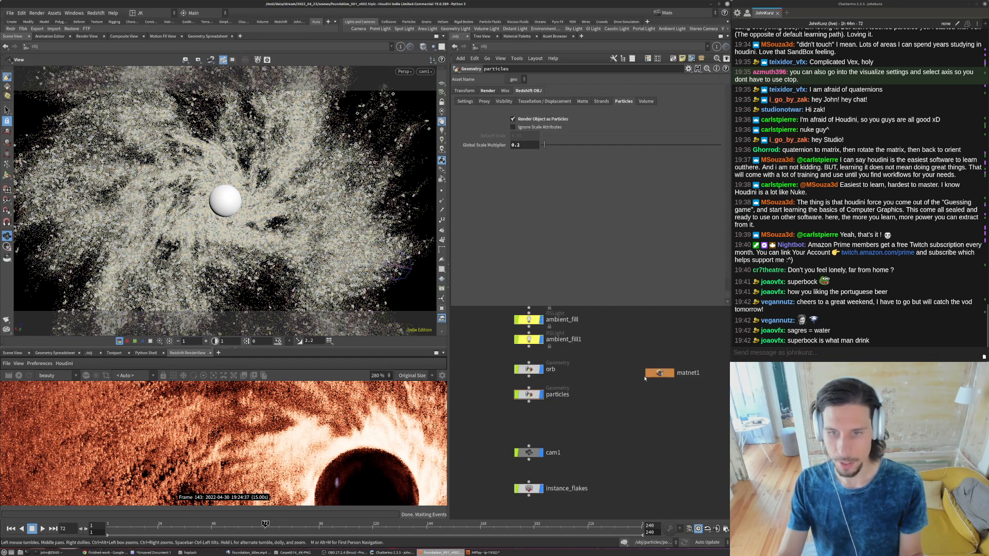
- Duplicate the particles material in matnet1, name the copy flake, and place it below the original
{"action": "double_click", "coordinate": [686, 387]}
{"action": "left_click", "coordinate": [619, 432]}
{"action": "left_click_drag", "start_coordinate": [553, 423], "coordinate": [555, 463], "text": "alt"}
{"action": "double_click", "coordinate": [542, 452]}
{"action": "type", "text": "flake"}
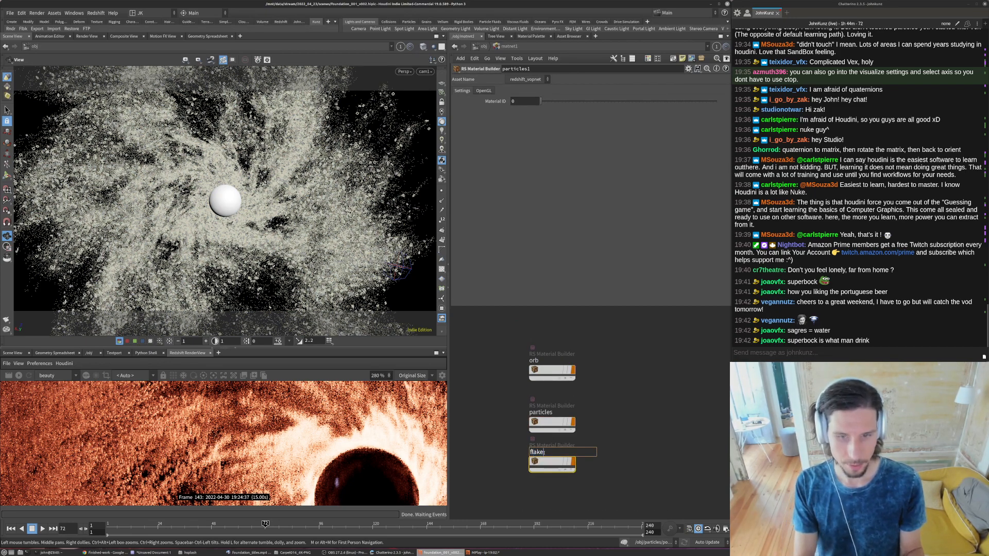
{"action": "key", "text": "Return"}
{"action": "left_click", "coordinate": [625, 444]}
{"action": "middle_click_drag", "start_coordinate": [623, 447], "coordinate": [604, 405]}
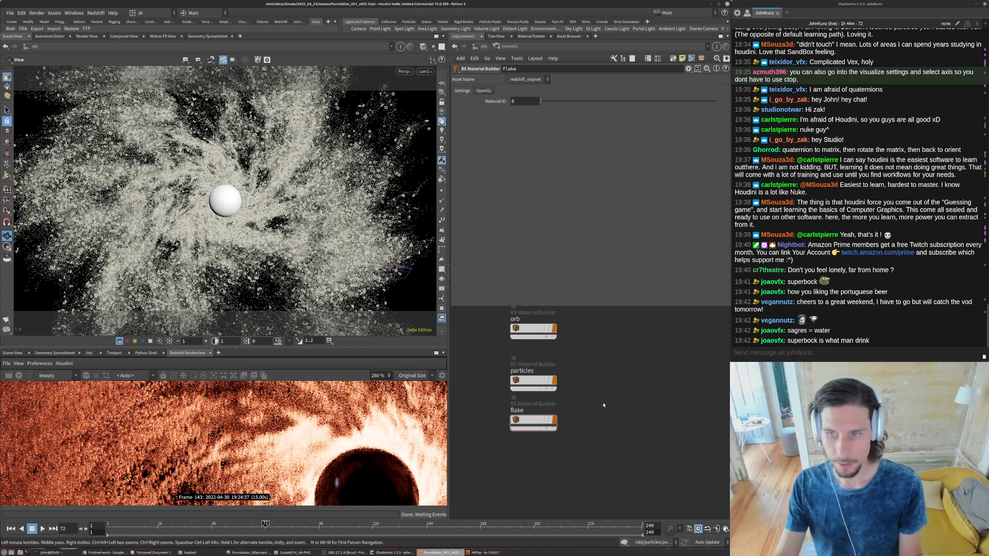
{"action": "left_click_drag", "start_coordinate": [532, 417], "coordinate": [532, 428]}
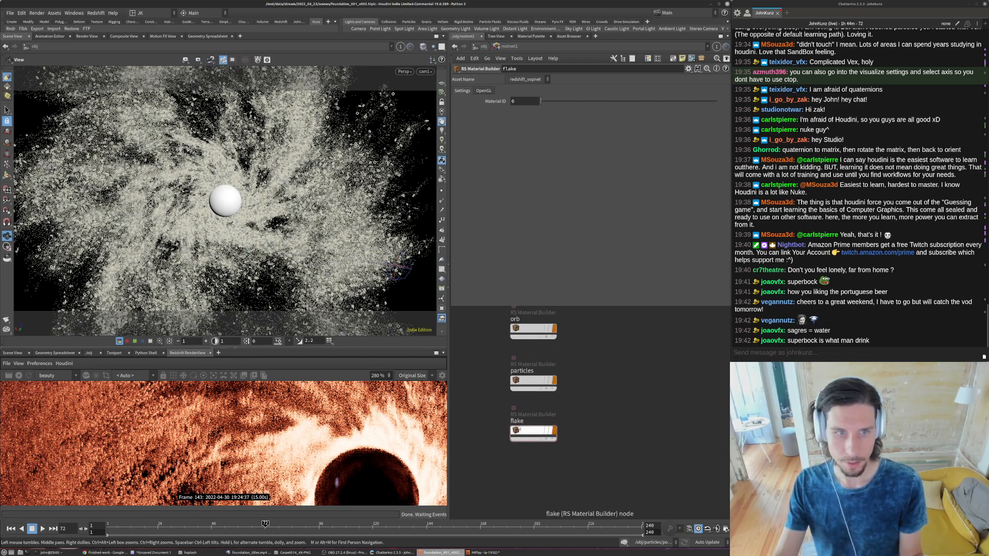
- In the flake material, set the reflection IOR to 4, reflection roughness to 0.2 and diffuse weight to 0.1
{"action": "double_click", "coordinate": [516, 430]}
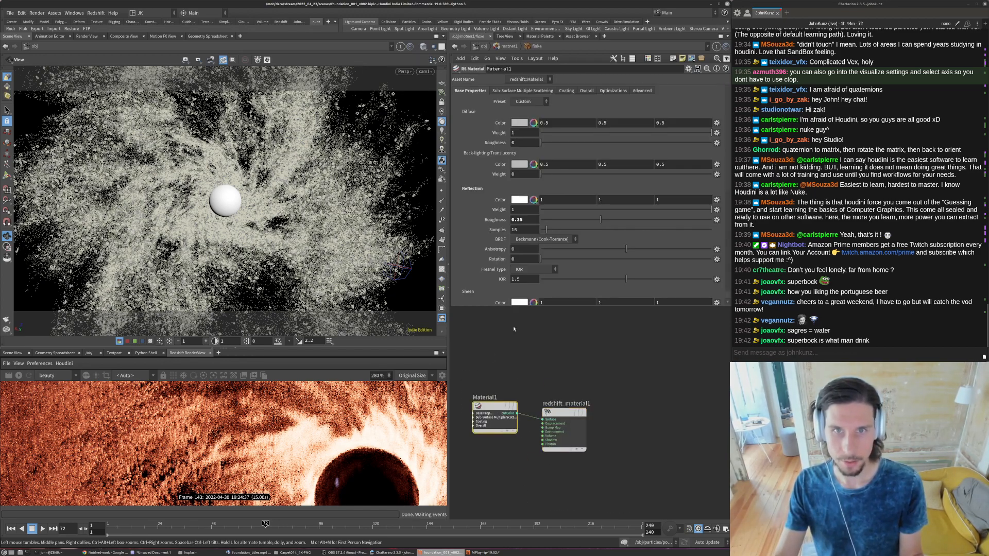
{"action": "left_click", "coordinate": [528, 279]}
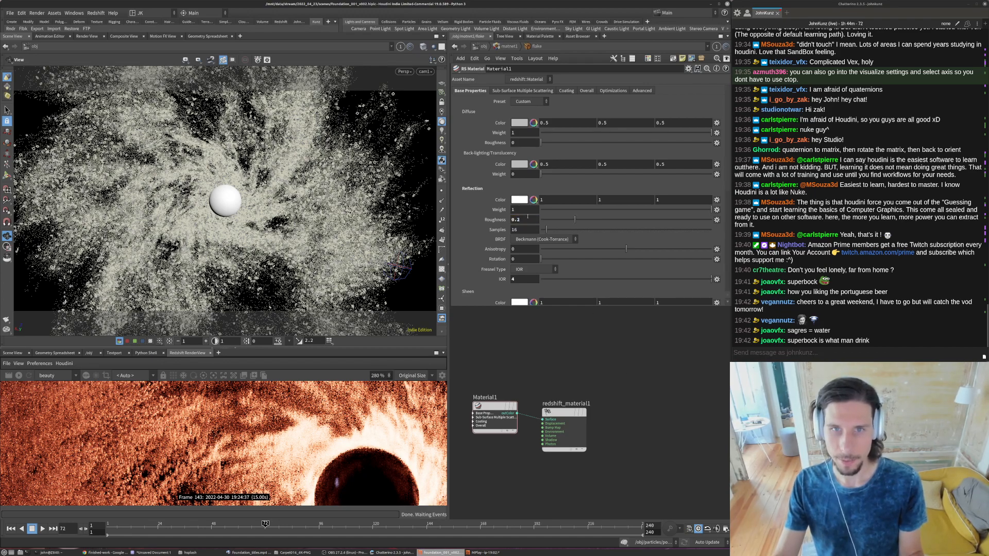
{"action": "left_click_drag", "start_coordinate": [596, 134], "coordinate": [521, 134]}
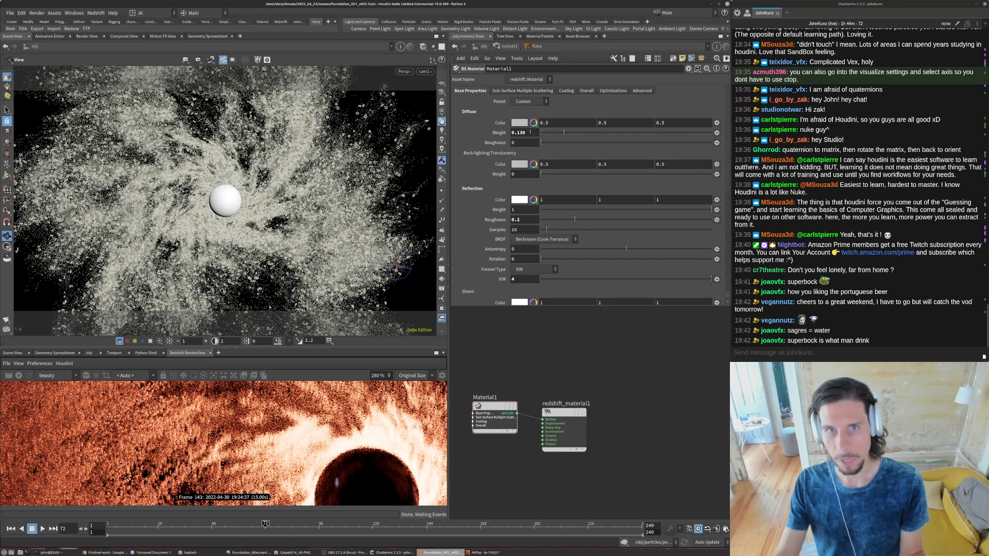
{"action": "type", "text": "1"}
{"action": "key", "text": "Return"}
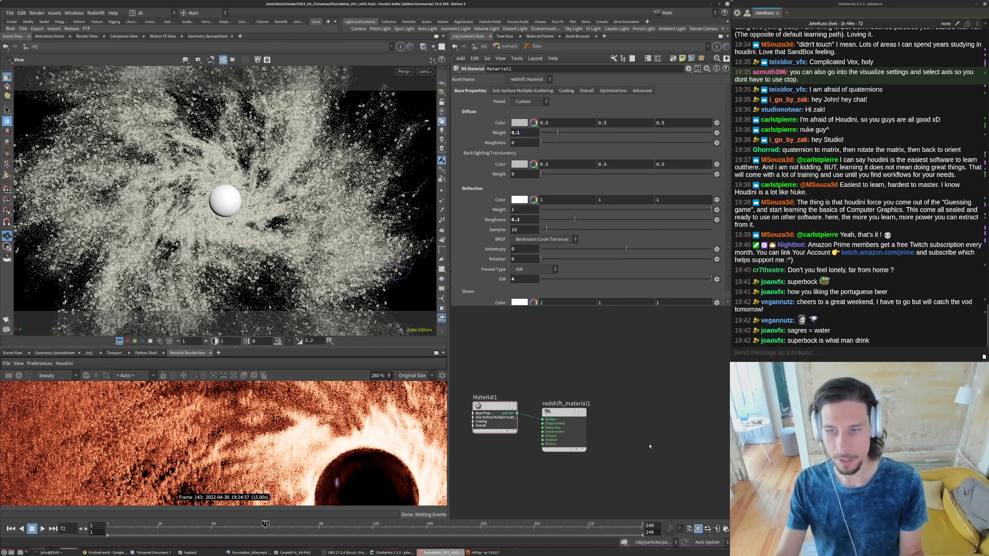
- Assign the flake material from matnet1 to the instance_flakes object
{"action": "left_click", "coordinate": [507, 46]}
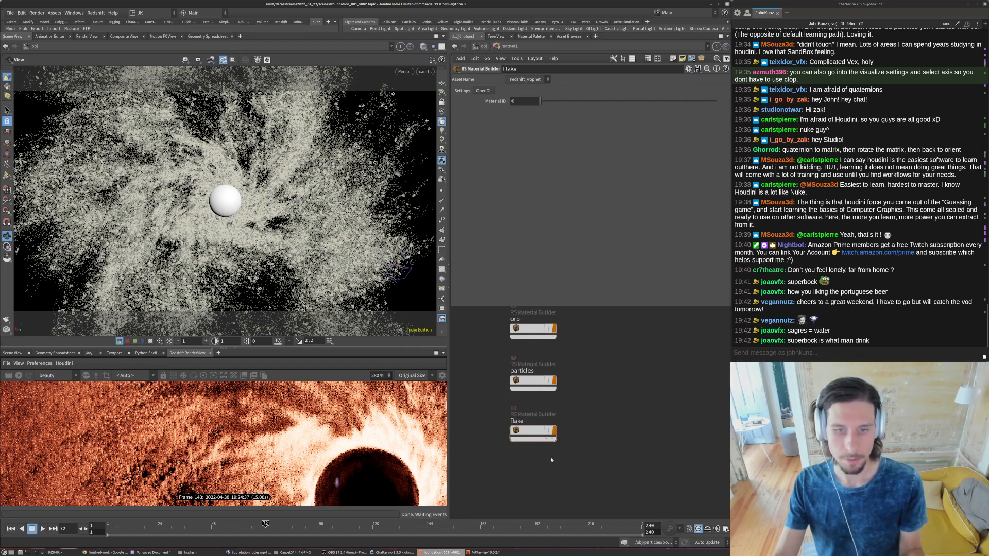
{"action": "key", "text": "u"}
{"action": "left_click", "coordinate": [530, 489]}
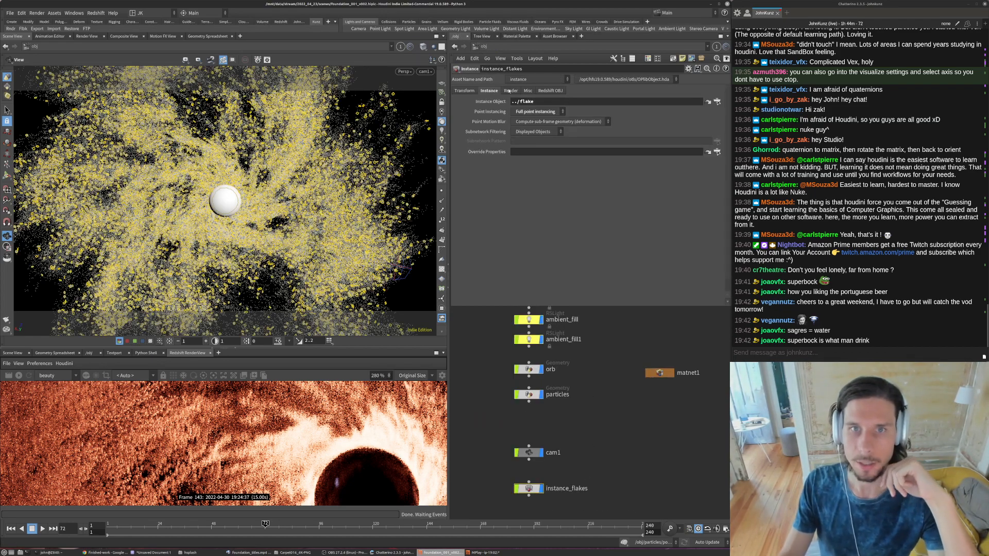
{"action": "left_click", "coordinate": [510, 91]}
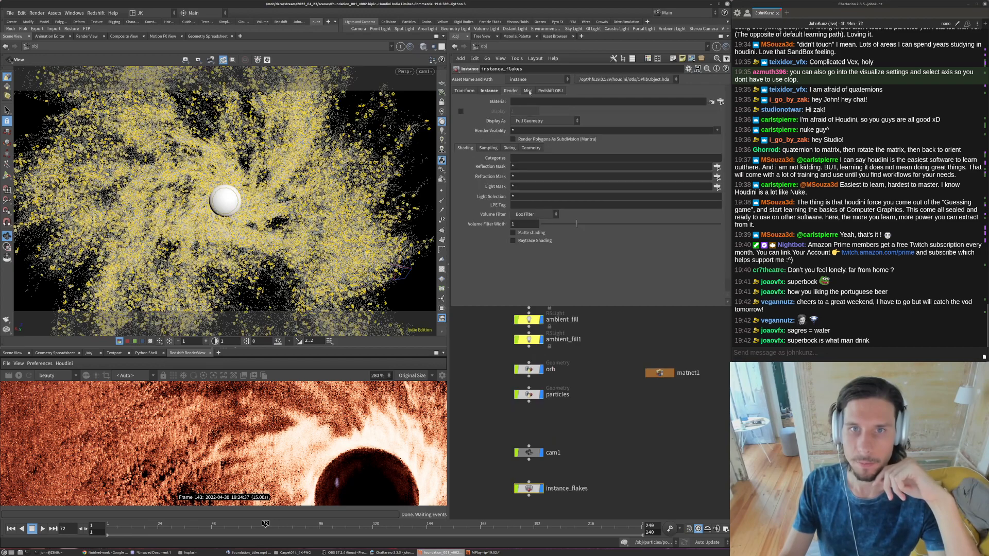
{"action": "left_click", "coordinate": [721, 102]}
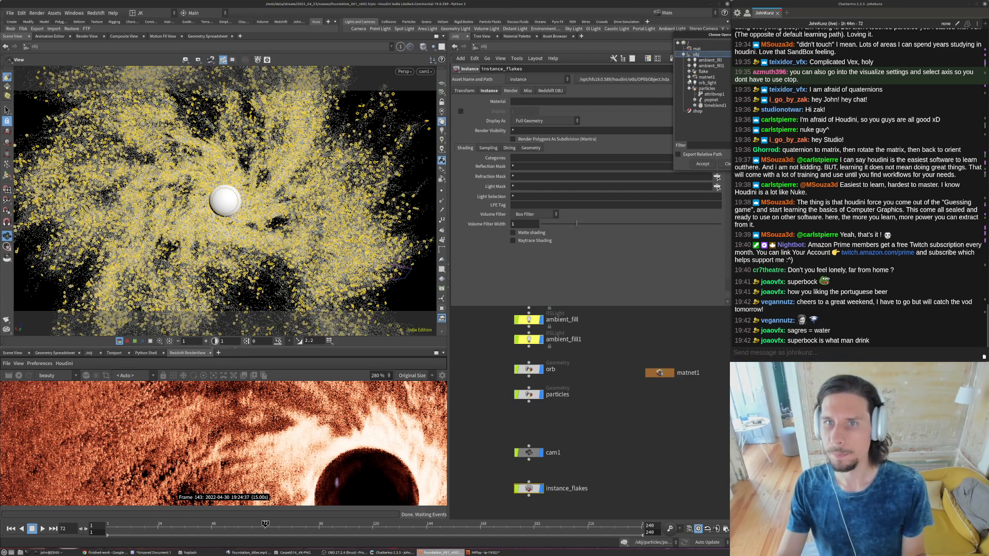
{"action": "left_click", "coordinate": [689, 77]}
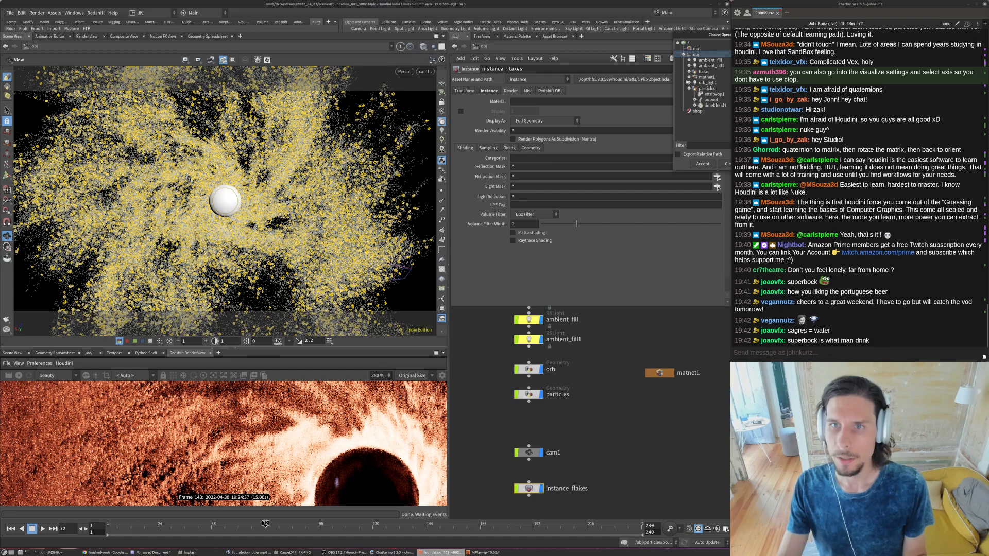
{"action": "left_click", "coordinate": [708, 82]}
{"action": "left_click", "coordinate": [699, 164]}
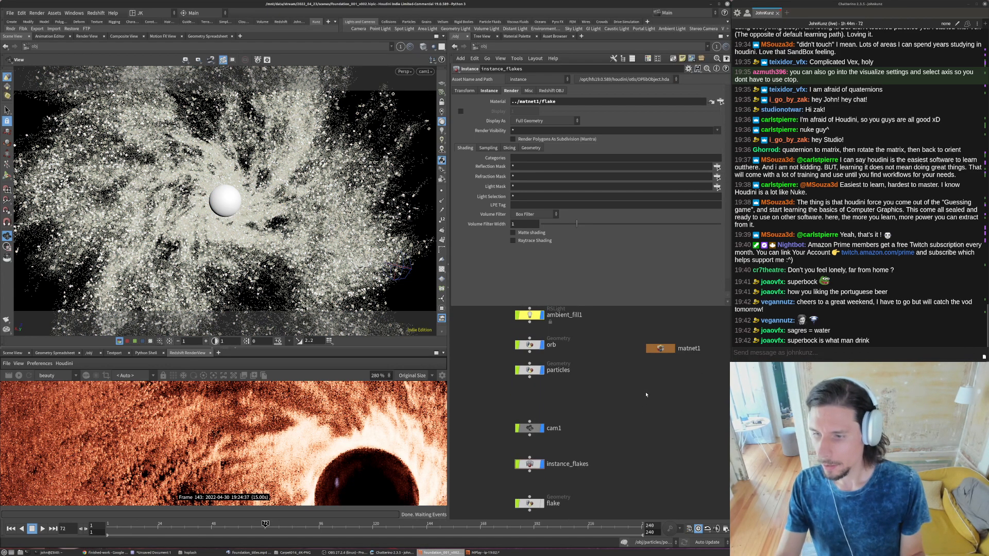
- Hide the particles object, render the scene in Redshift, and inspect the flakes around the black hole
{"action": "middle_click_drag", "start_coordinate": [610, 423], "coordinate": [653, 460]}
{"action": "scroll", "coordinate": [498, 435], "scroll_direction": "down", "scroll_amount": 3}
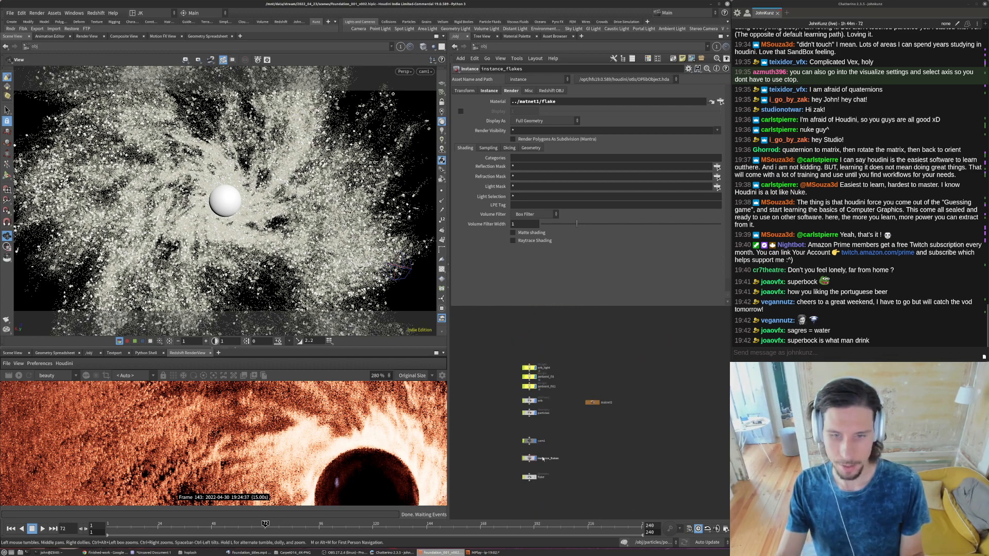
{"action": "scroll", "coordinate": [365, 470], "scroll_direction": "down", "scroll_amount": 8}
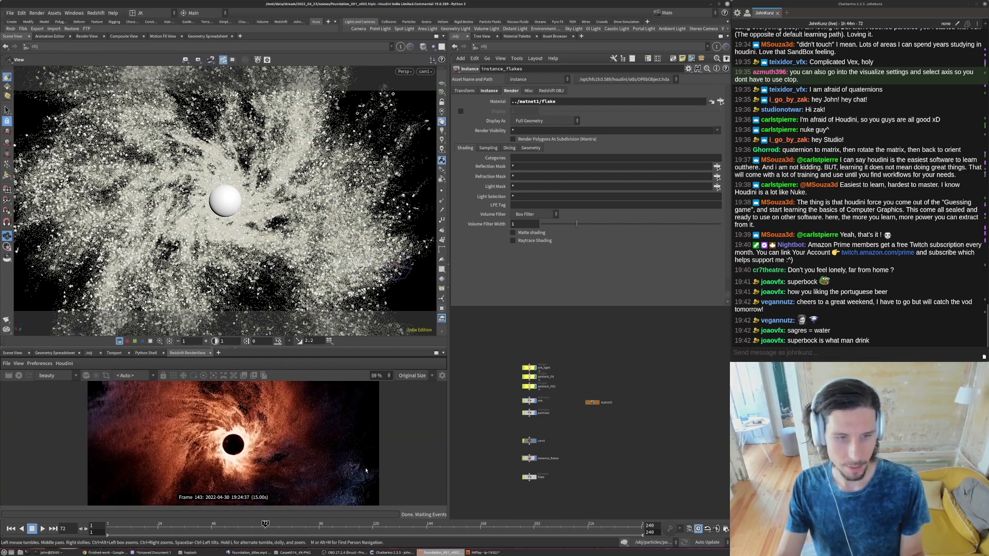
{"action": "scroll", "coordinate": [365, 469], "scroll_direction": "up", "scroll_amount": 1}
{"action": "scroll", "coordinate": [592, 442], "scroll_direction": "up", "scroll_amount": 4}
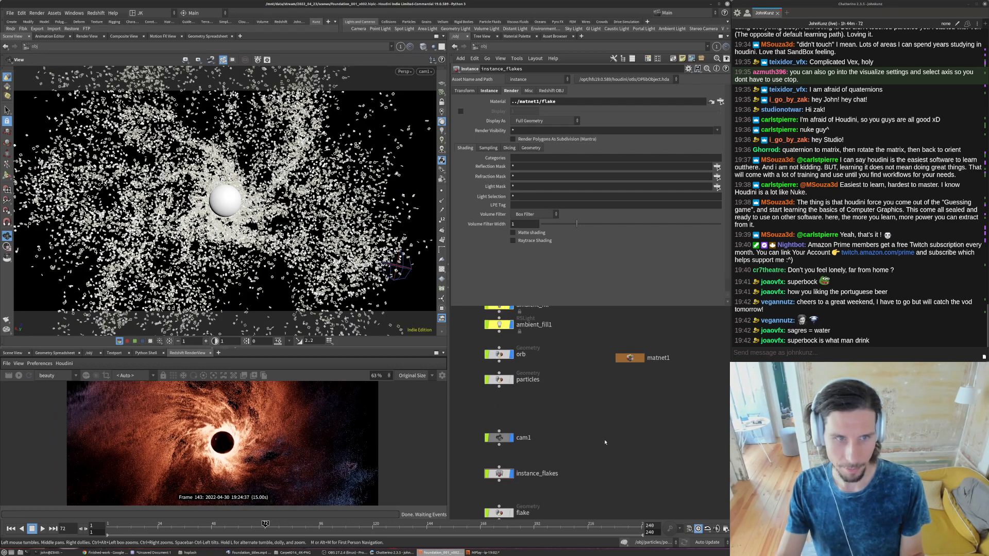
{"action": "left_click", "coordinate": [19, 376]}
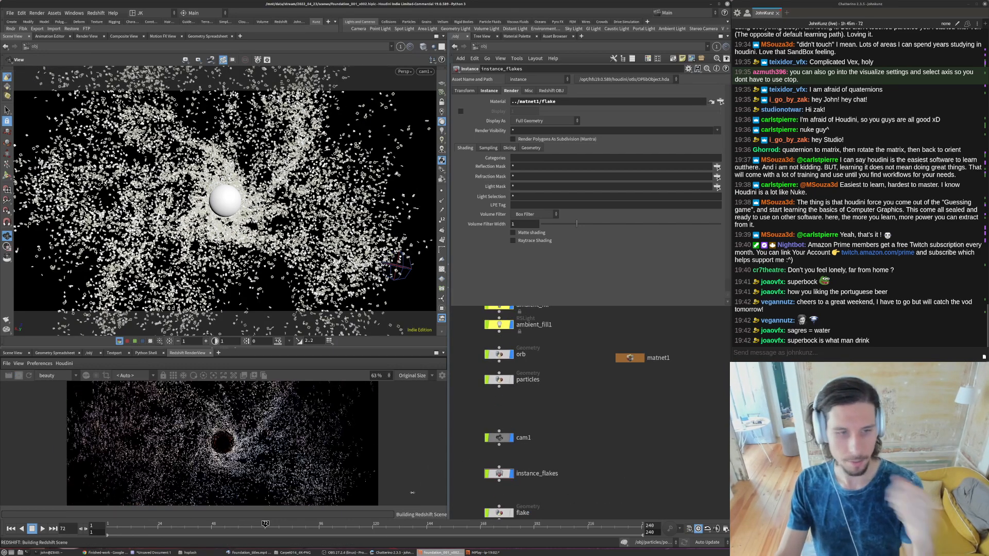
{"action": "scroll", "coordinate": [166, 409], "scroll_direction": "up", "scroll_amount": 8}
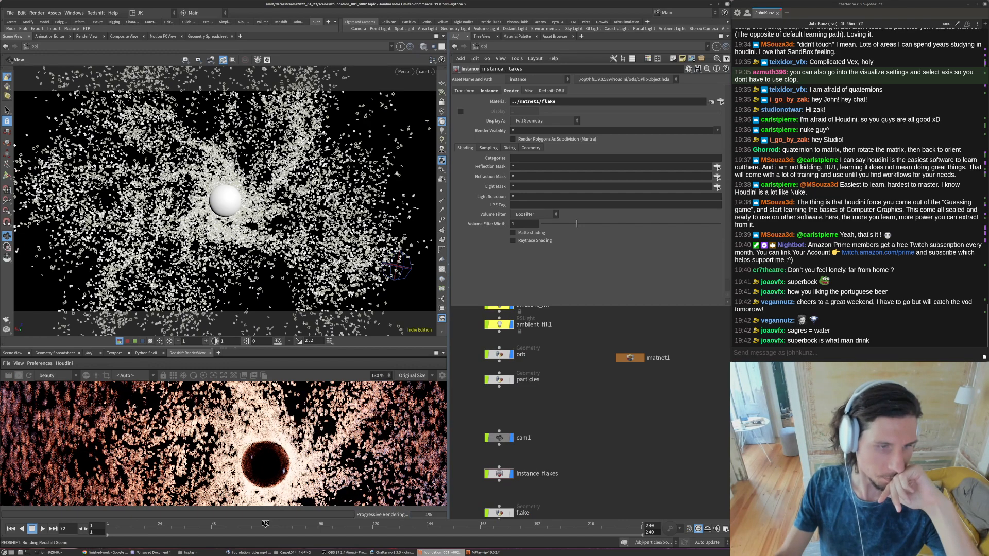
{"action": "scroll", "coordinate": [165, 409], "scroll_direction": "down", "scroll_amount": 7}
- Inside the particles object, insert an Attribute Randomize node between attribwrangle4 and OUT_sparkles
{"action": "middle_click_drag", "start_coordinate": [525, 490], "coordinate": [520, 431]}
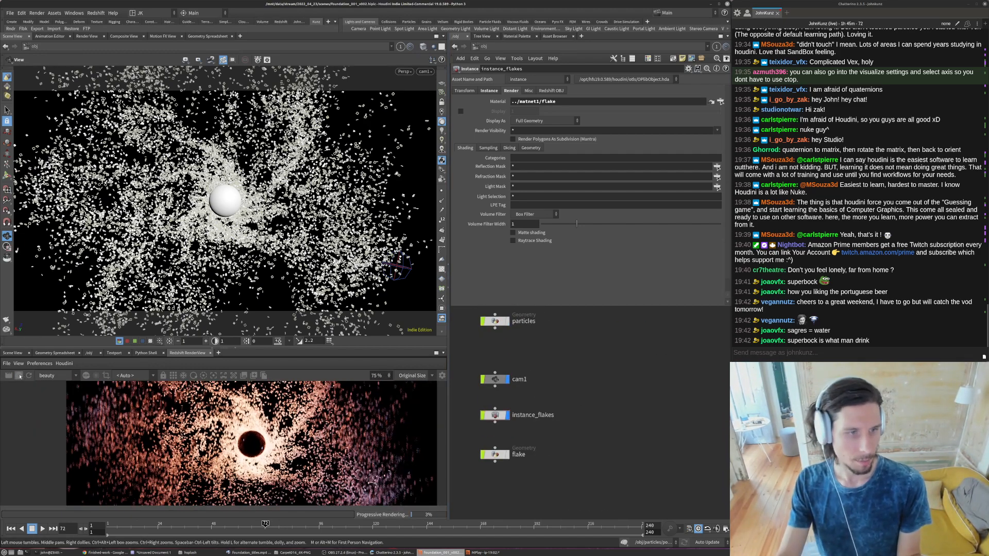
{"action": "middle_click_drag", "start_coordinate": [502, 322], "coordinate": [517, 378]}
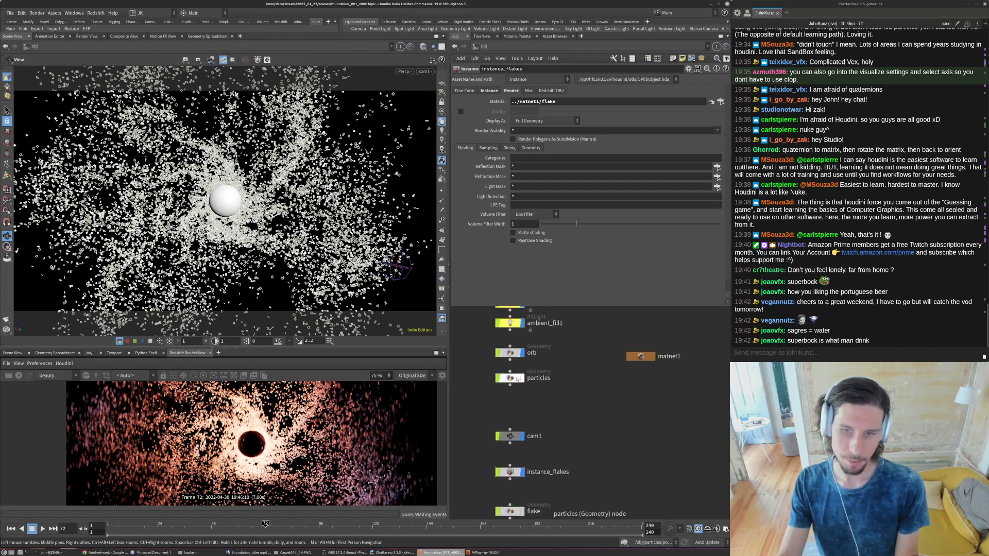
{"action": "double_click", "coordinate": [516, 379]}
{"action": "scroll", "coordinate": [538, 413], "scroll_direction": "up", "scroll_amount": 3}
{"action": "left_click_drag", "start_coordinate": [539, 388], "coordinate": [539, 416]}
{"action": "key", "text": "Tab"}
{"action": "type", "text": "ran"}
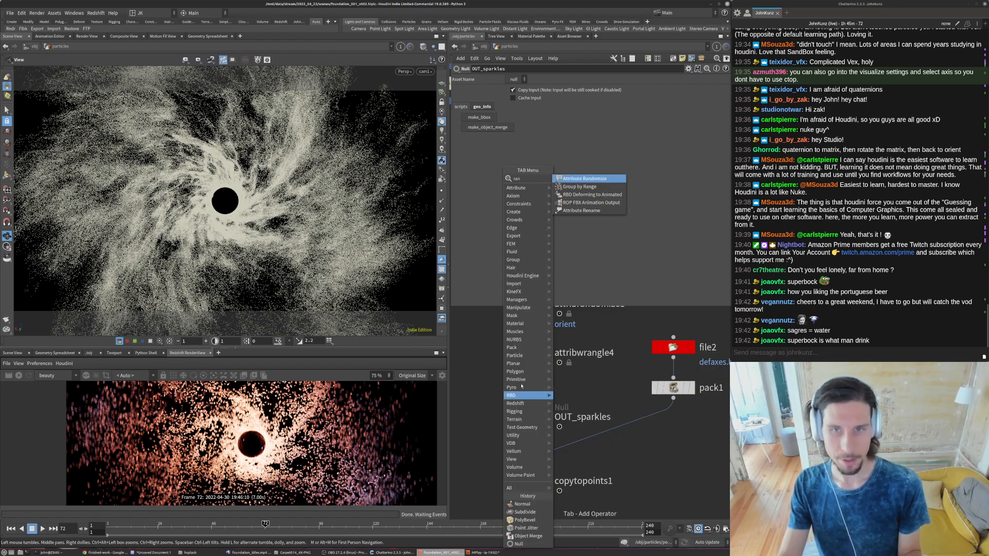
{"action": "key", "text": "Return"}
{"action": "left_click", "coordinate": [490, 390]}
{"action": "left_click_drag", "start_coordinate": [490, 392], "coordinate": [529, 391]}
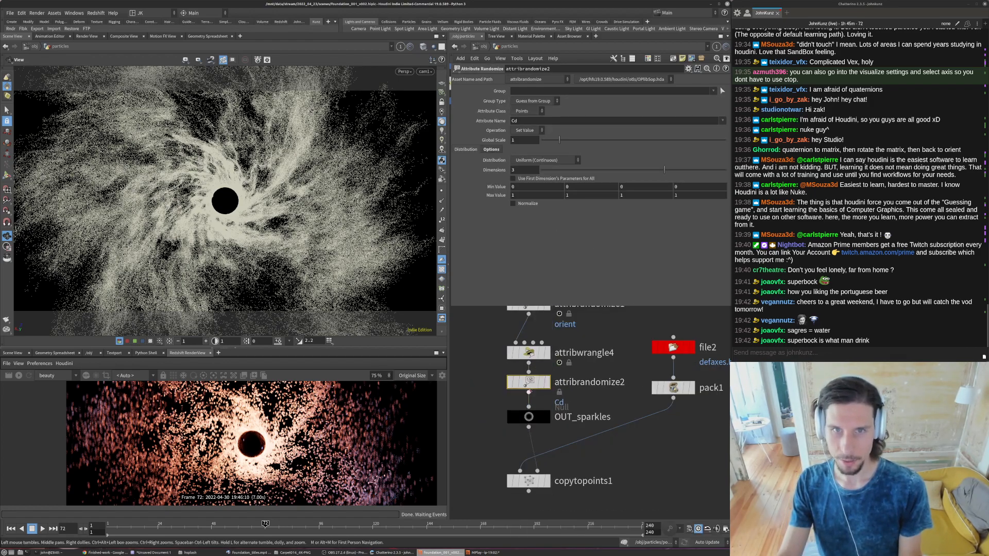
- Set the new randomize node to affect pscale using a one-dimensional Custom Ramp distribution
{"action": "left_click", "coordinate": [523, 121]}
{"action": "type", "text": "pscale"}
{"action": "key", "text": "Return"}
{"action": "left_click", "coordinate": [528, 161]}
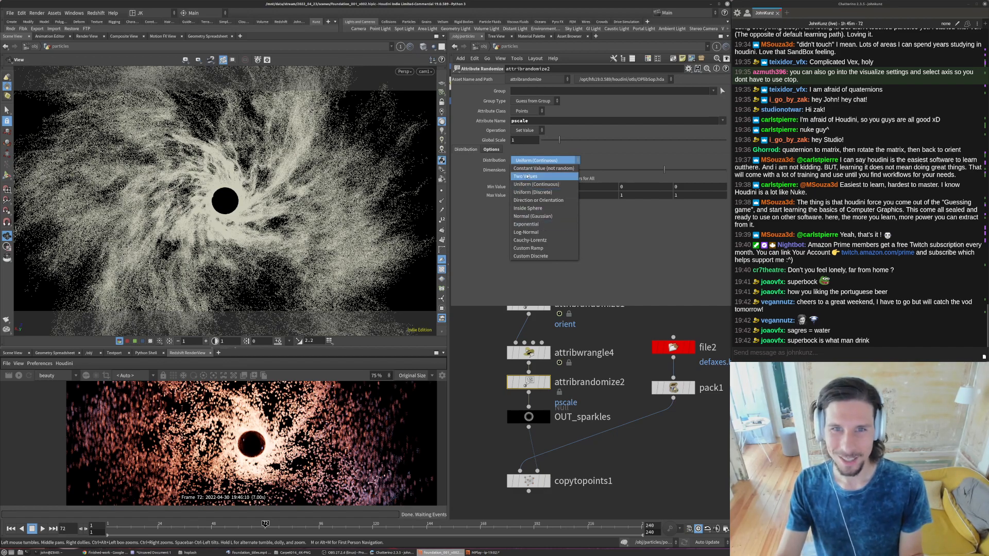
{"action": "left_click", "coordinate": [531, 249]}
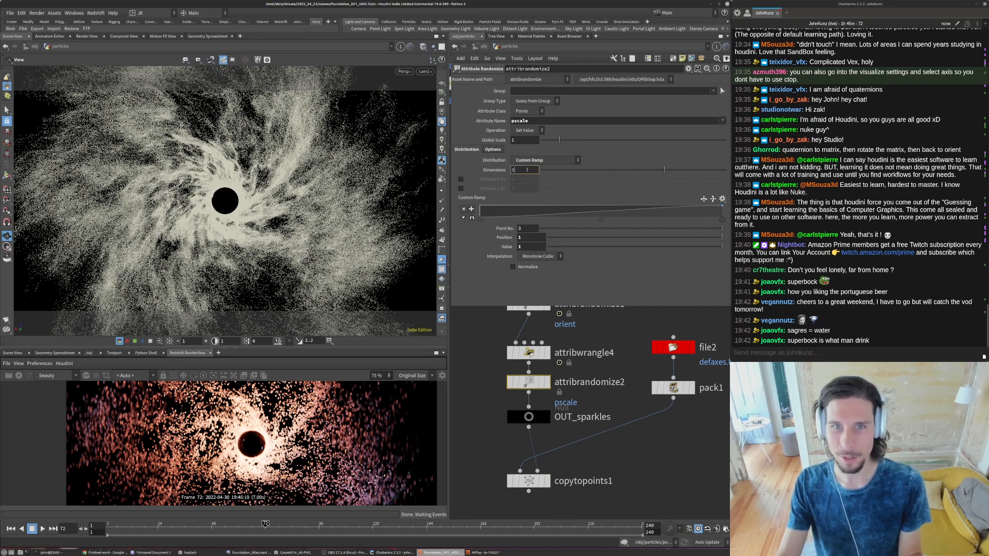
- Move the ramp's middle point to position about 0.835, and enable Fit Value 0 To with a value of .35
{"action": "left_click", "coordinate": [682, 212]}
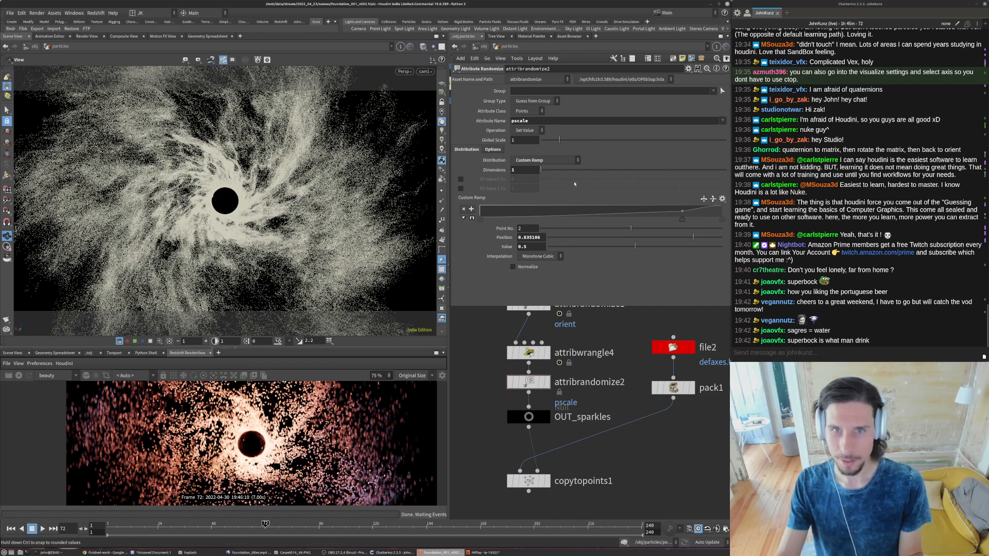
{"action": "left_click", "coordinate": [504, 180]}
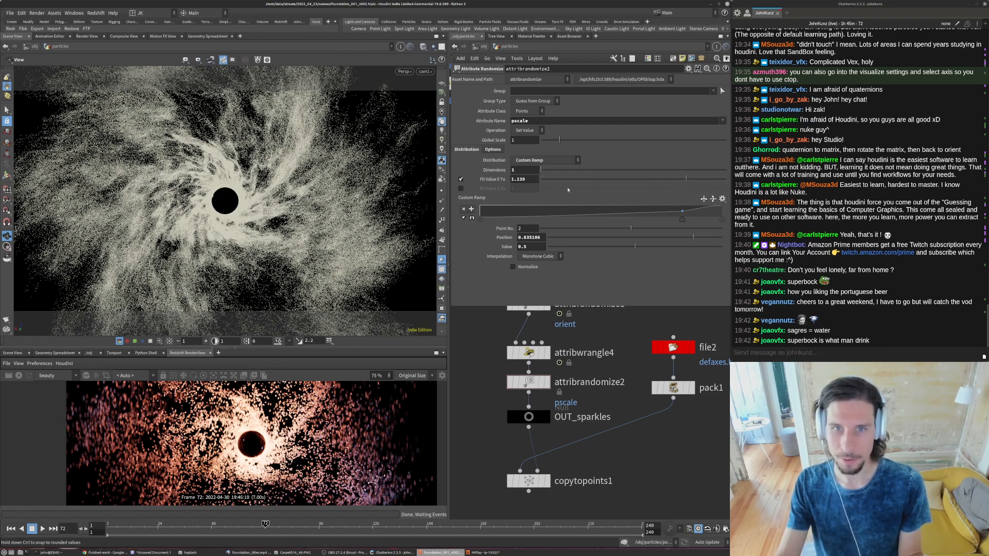
{"action": "double_click", "coordinate": [526, 179]}
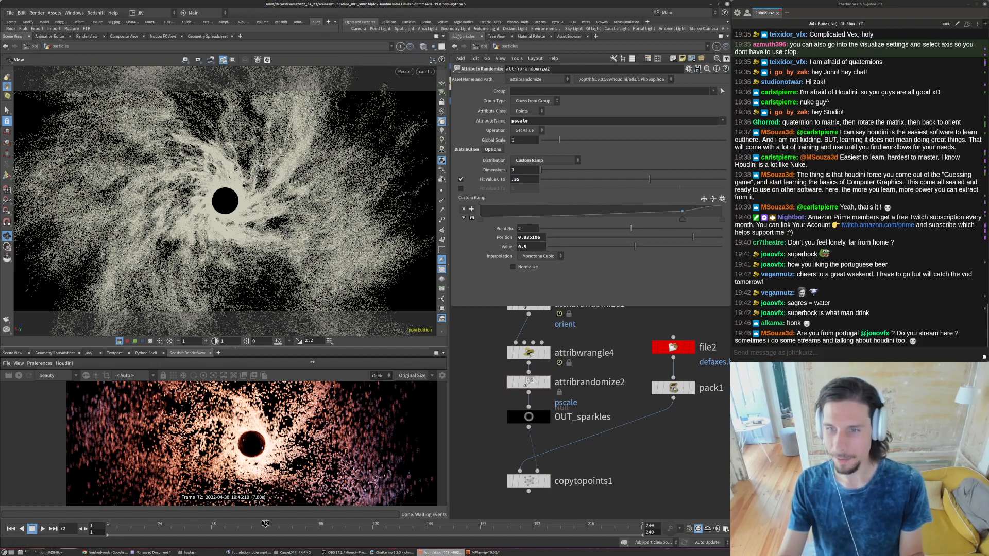
- Examine the updated Redshift render of the randomly scaled flakes around the black hole, up close and at full frame
{"action": "scroll", "coordinate": [539, 479], "scroll_direction": "down", "scroll_amount": 2}
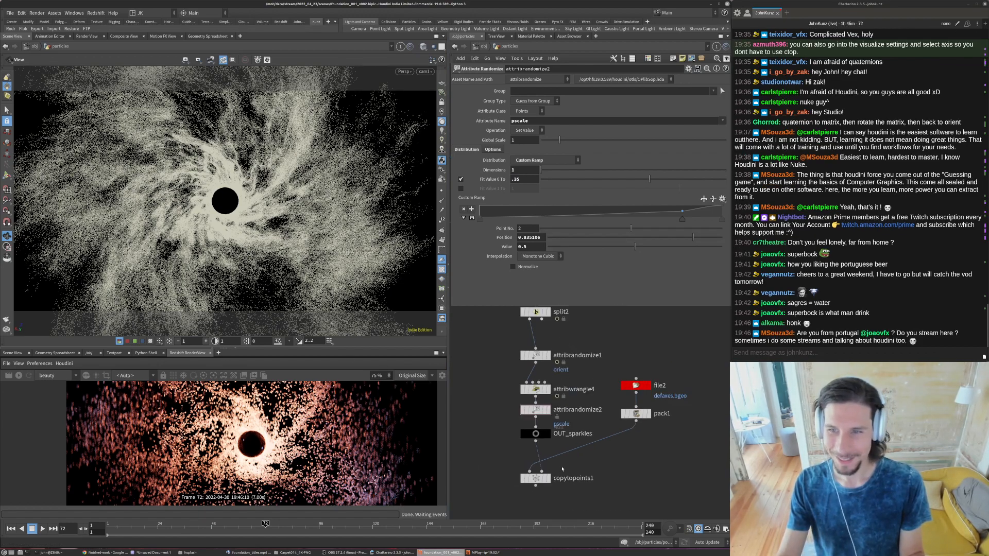
{"action": "middle_click_drag", "start_coordinate": [540, 478], "coordinate": [554, 449]}
{"action": "left_click", "coordinate": [595, 448]}
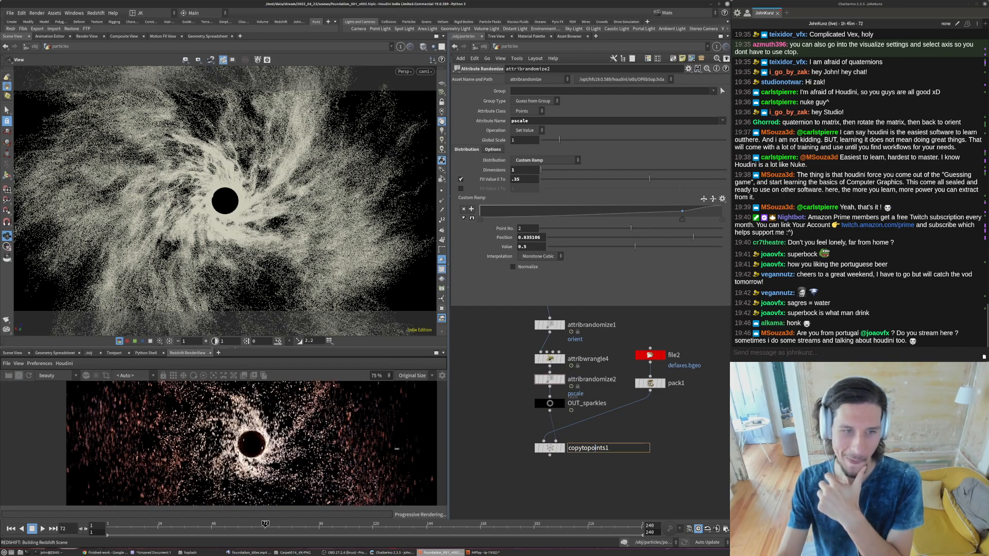
{"action": "scroll", "coordinate": [396, 448], "scroll_direction": "down", "scroll_amount": 1}
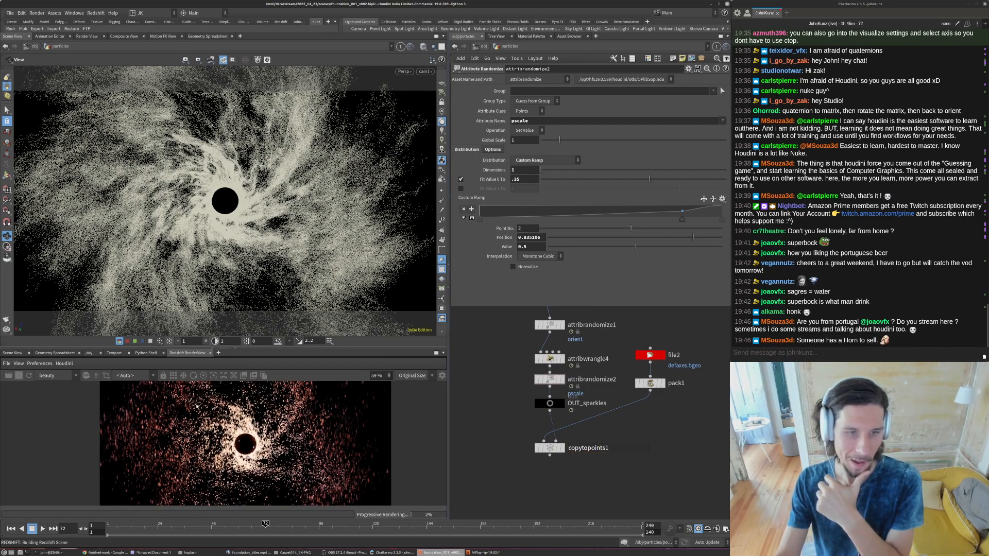
{"action": "scroll", "coordinate": [264, 449], "scroll_direction": "up", "scroll_amount": 6}
{"action": "scroll", "coordinate": [263, 450], "scroll_direction": "down", "scroll_amount": 5}
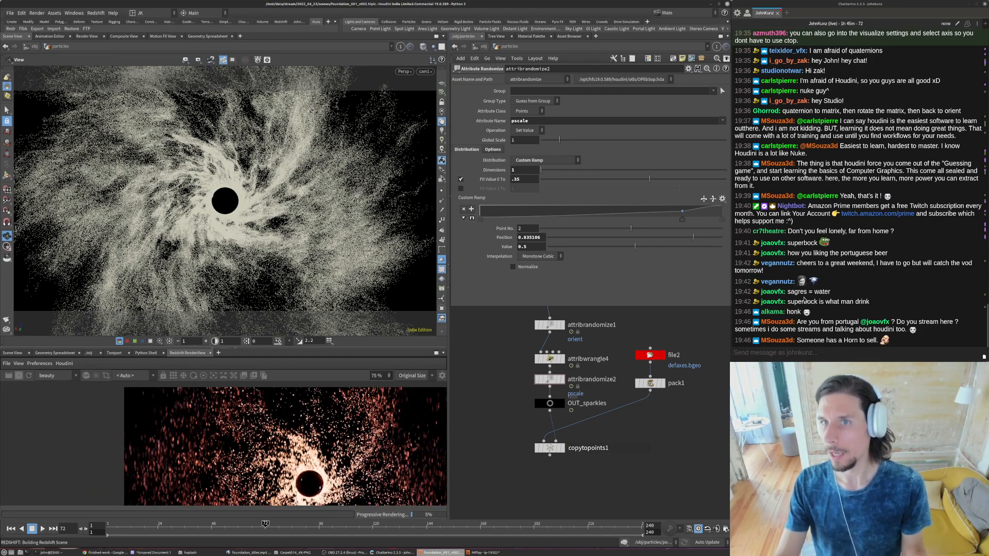
{"action": "scroll", "coordinate": [804, 300], "scroll_direction": "up", "scroll_amount": 5}
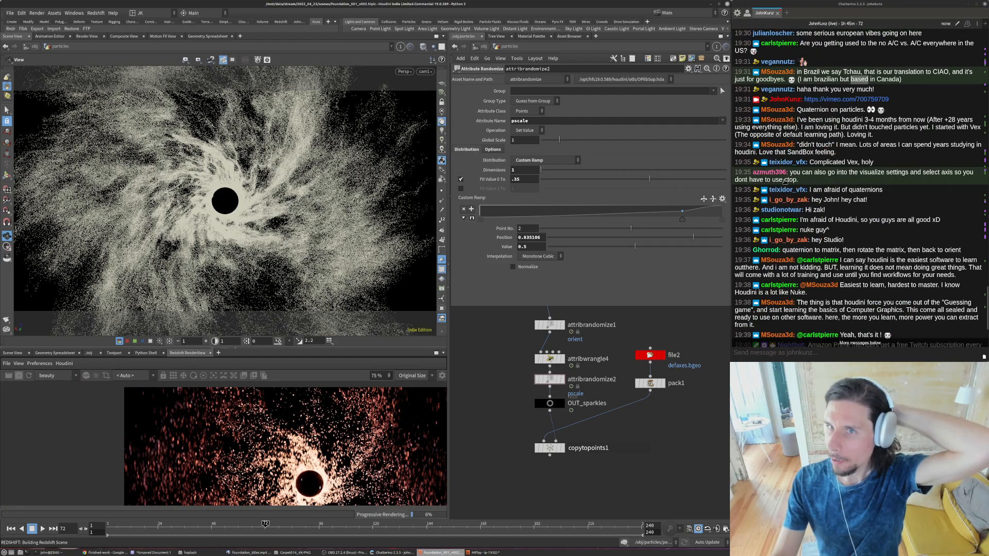
{"action": "scroll", "coordinate": [783, 189], "scroll_direction": "up", "scroll_amount": 4}
{"action": "scroll", "coordinate": [778, 203], "scroll_direction": "up", "scroll_amount": 3}
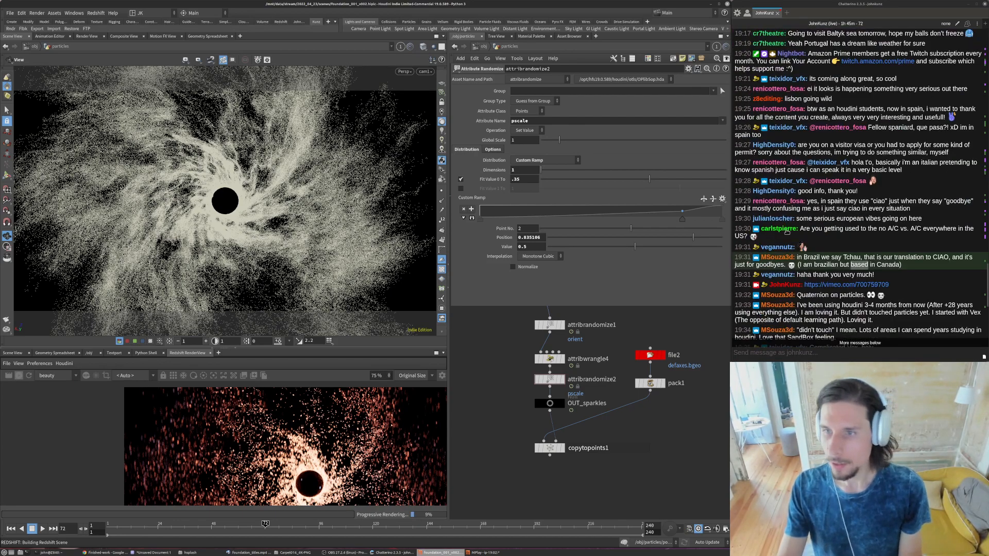
{"action": "scroll", "coordinate": [785, 238], "scroll_direction": "down", "scroll_amount": 10}
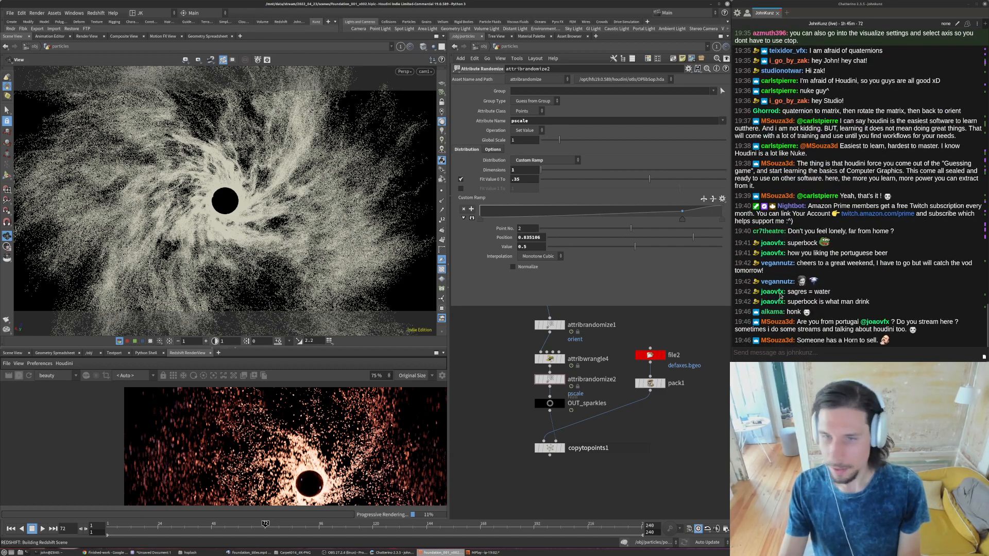
- Set the pscale randomization's Global Scale to .25 and inspect the re-rendered flakes around the black hole
{"action": "middle_click_drag", "start_coordinate": [630, 441], "coordinate": [636, 401]}
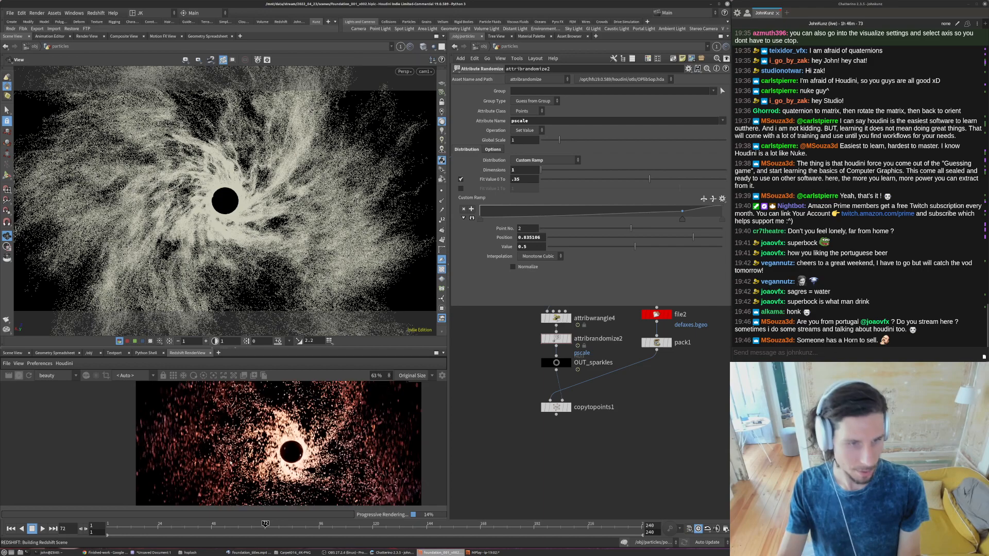
{"action": "scroll", "coordinate": [227, 407], "scroll_direction": "up", "scroll_amount": 4}
{"action": "scroll", "coordinate": [234, 400], "scroll_direction": "down", "scroll_amount": 2}
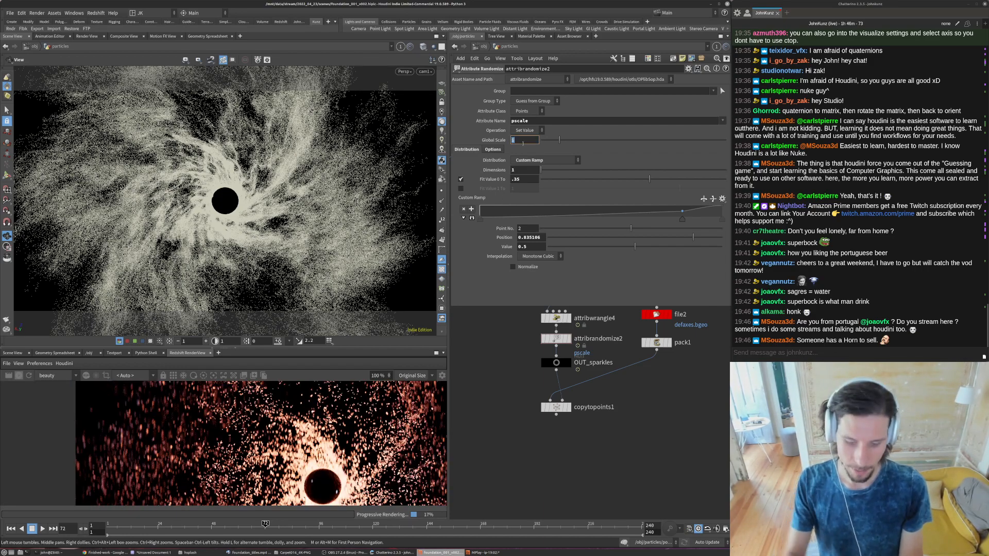
{"action": "key", "text": "Return"}
{"action": "scroll", "coordinate": [217, 441], "scroll_direction": "down", "scroll_amount": 2}
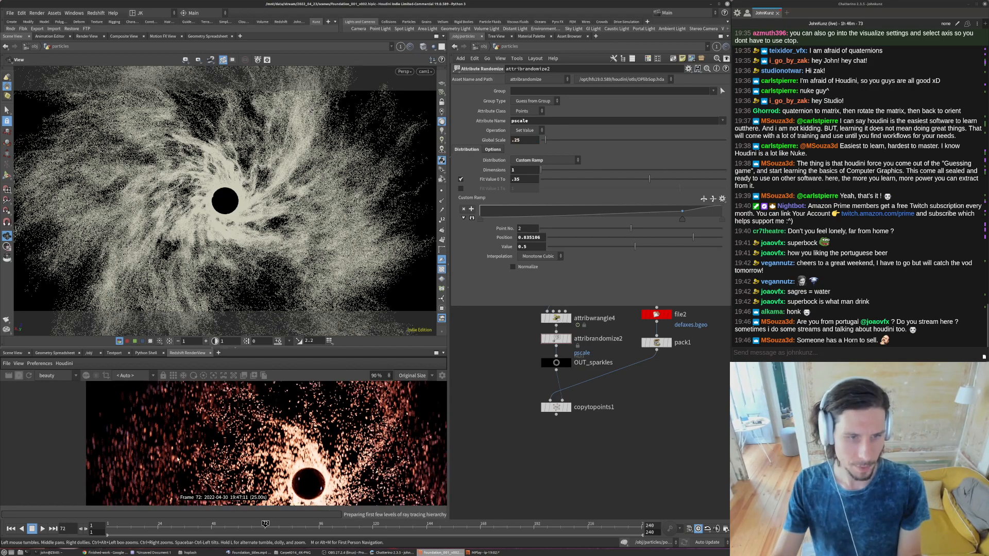
{"action": "scroll", "coordinate": [217, 442], "scroll_direction": "down", "scroll_amount": 3}
{"action": "scroll", "coordinate": [248, 469], "scroll_direction": "up", "scroll_amount": 3}
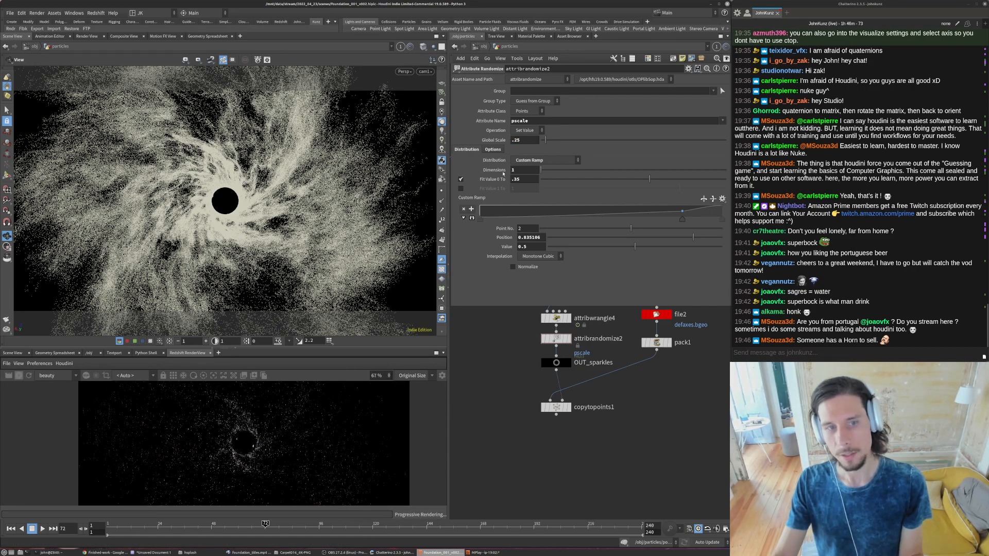
{"action": "scroll", "coordinate": [118, 410], "scroll_direction": "up", "scroll_amount": 6}
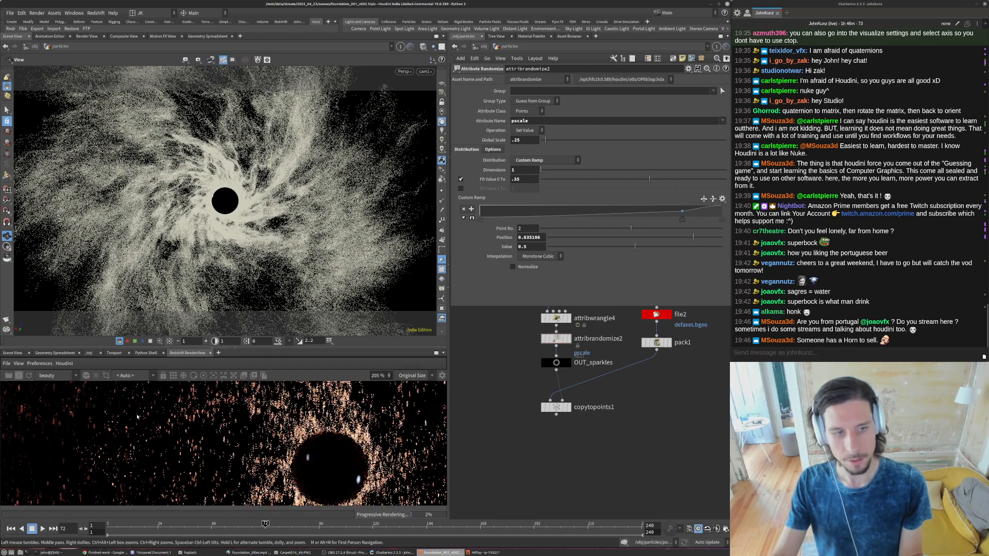
{"action": "scroll", "coordinate": [145, 417], "scroll_direction": "down", "scroll_amount": 7}
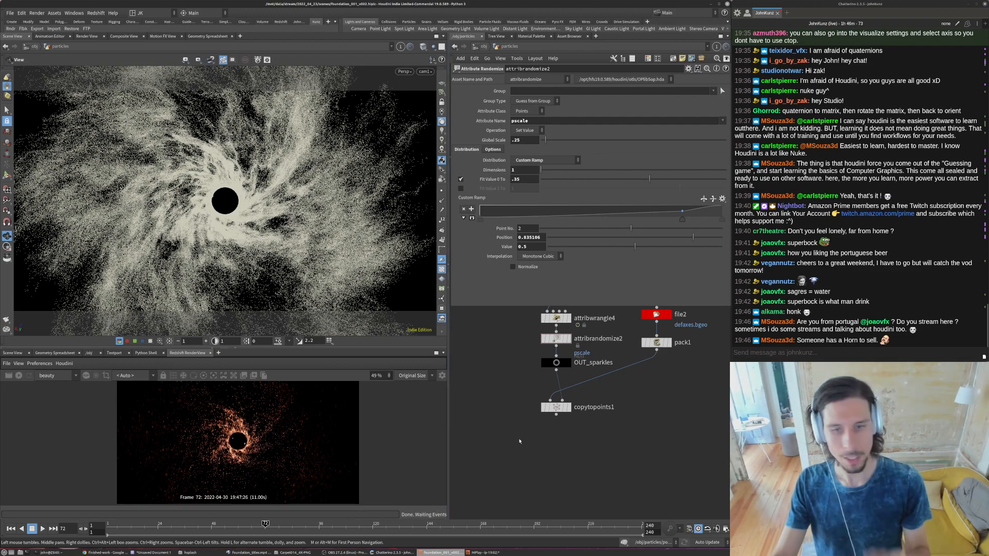
- Return to the object level and add an RSLight next to orb_light
{"action": "left_click", "coordinate": [483, 47]}
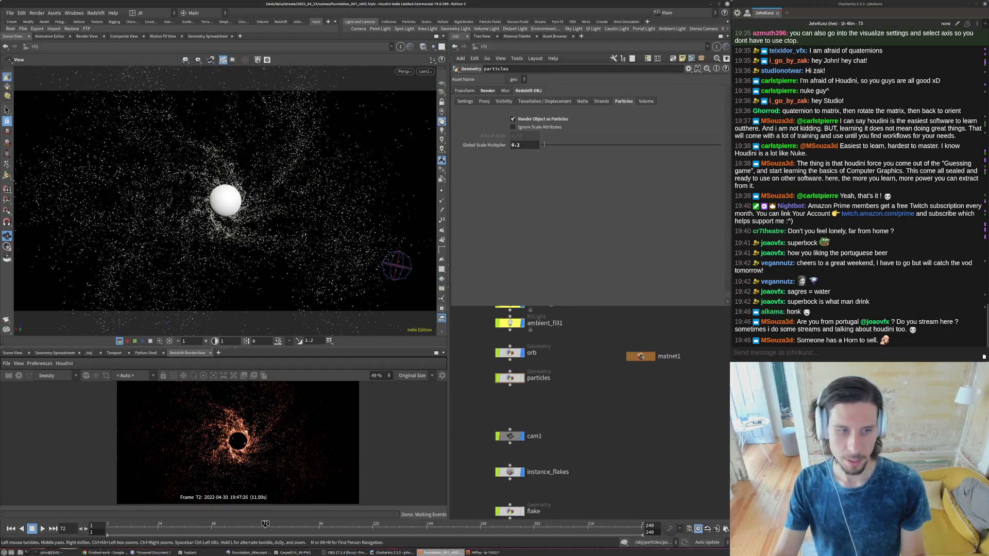
{"action": "scroll", "coordinate": [619, 441], "scroll_direction": "down", "scroll_amount": 4}
{"action": "scroll", "coordinate": [590, 422], "scroll_direction": "up", "scroll_amount": 3}
{"action": "scroll", "coordinate": [525, 403], "scroll_direction": "down", "scroll_amount": 2}
{"action": "scroll", "coordinate": [537, 351], "scroll_direction": "up", "scroll_amount": 3}
{"action": "left_click", "coordinate": [522, 342]}
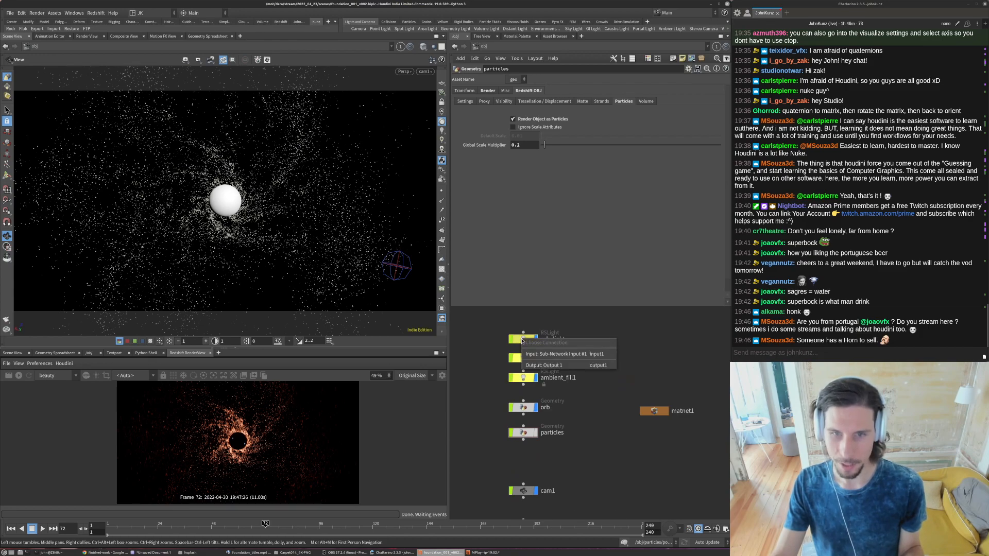
{"action": "key", "text": "Tab"}
{"action": "type", "text": "rs"}
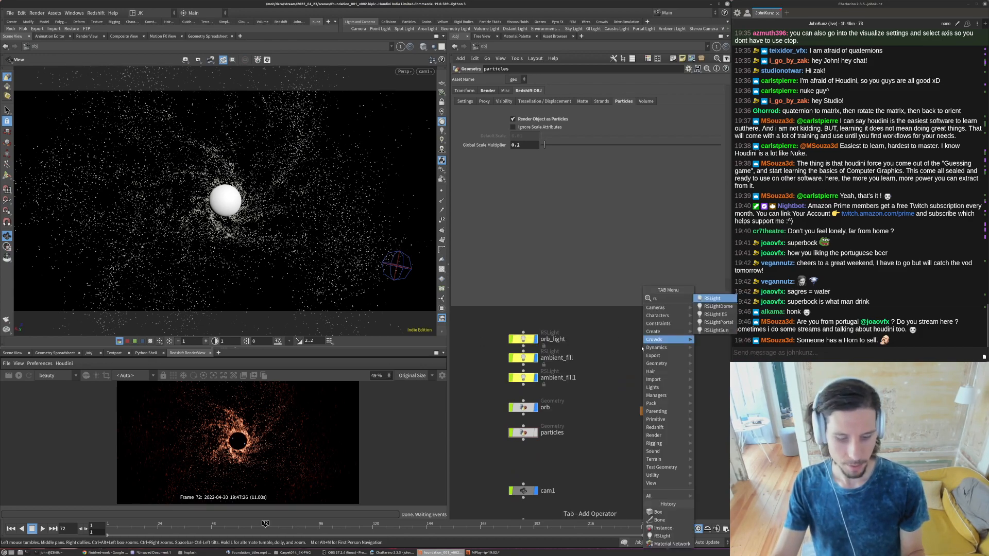
{"action": "key", "text": "Return"}
{"action": "left_click", "coordinate": [623, 339]}
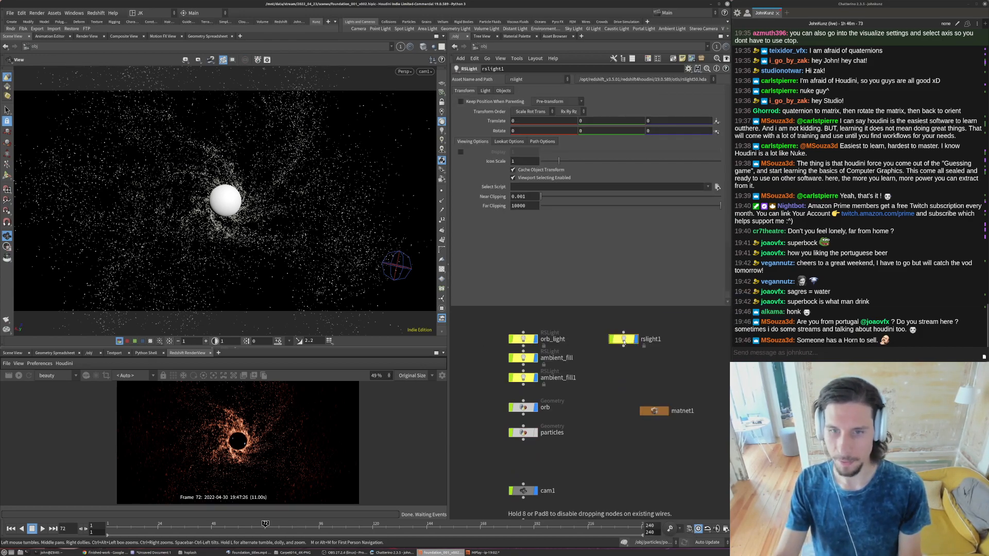
{"action": "left_click", "coordinate": [485, 90]}
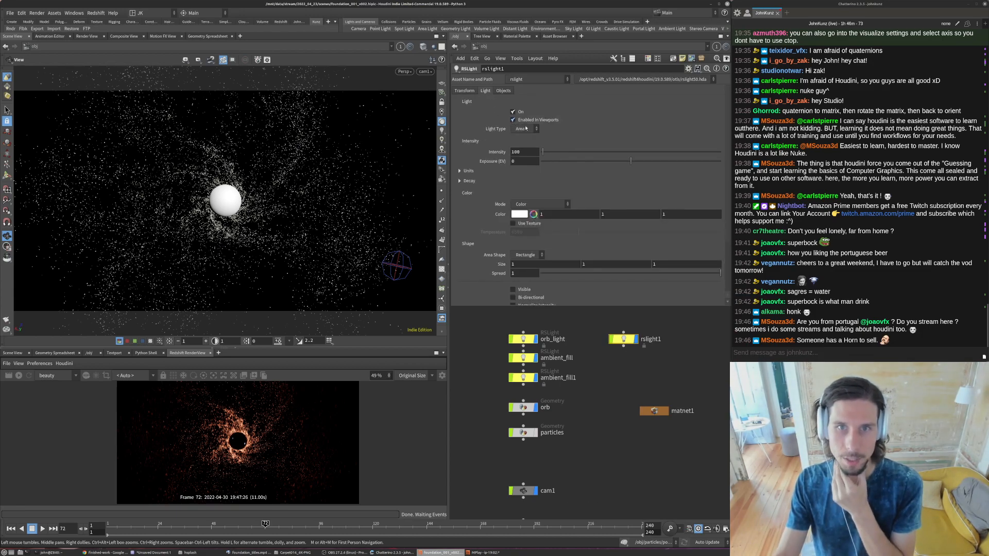
{"action": "left_click", "coordinate": [524, 128]}
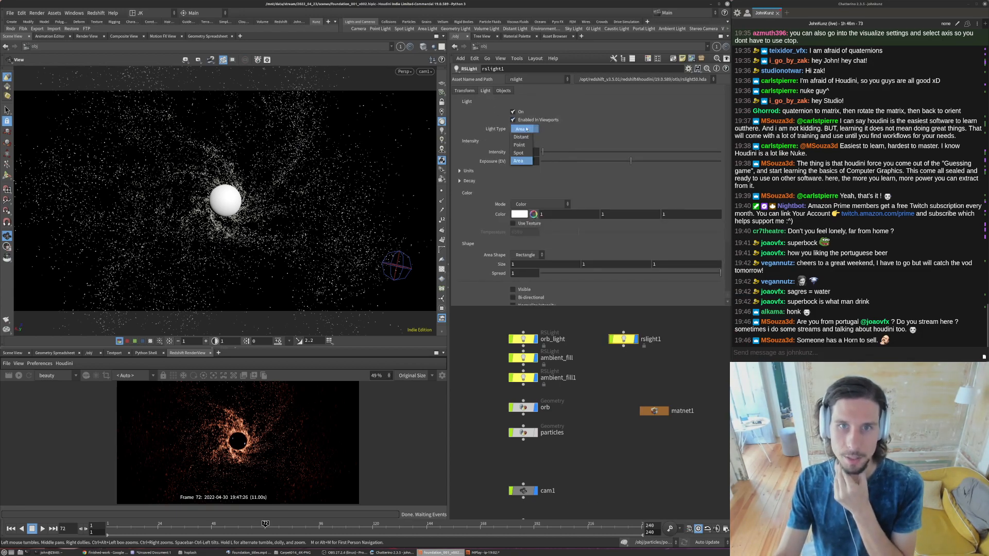
{"action": "left_click", "coordinate": [610, 371]}
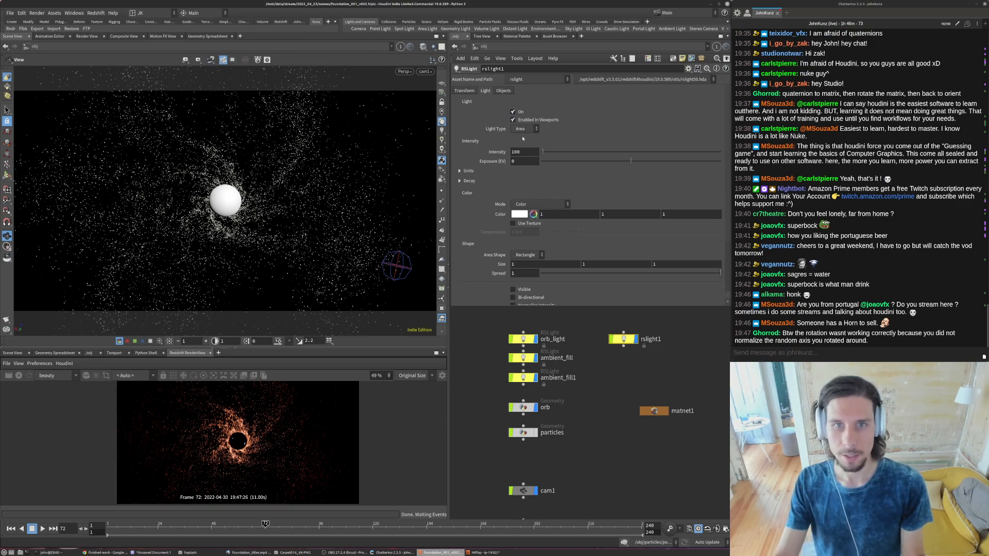
- Clear the new light's Shadows Enabled For object mask
{"action": "left_click", "coordinate": [502, 90]}
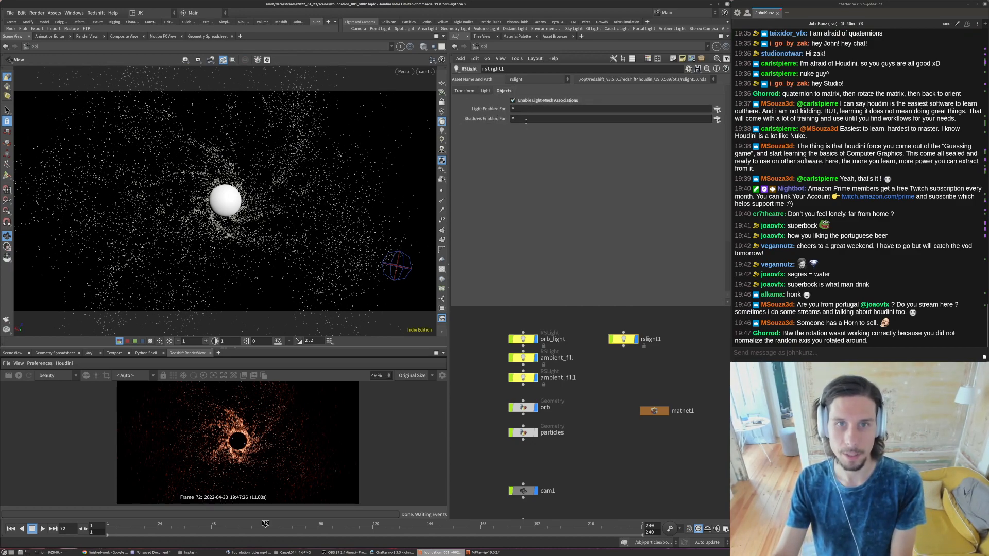
{"action": "left_click", "coordinate": [560, 122]}
{"action": "key", "text": "BackSpace"}
{"action": "key", "text": "Return"}
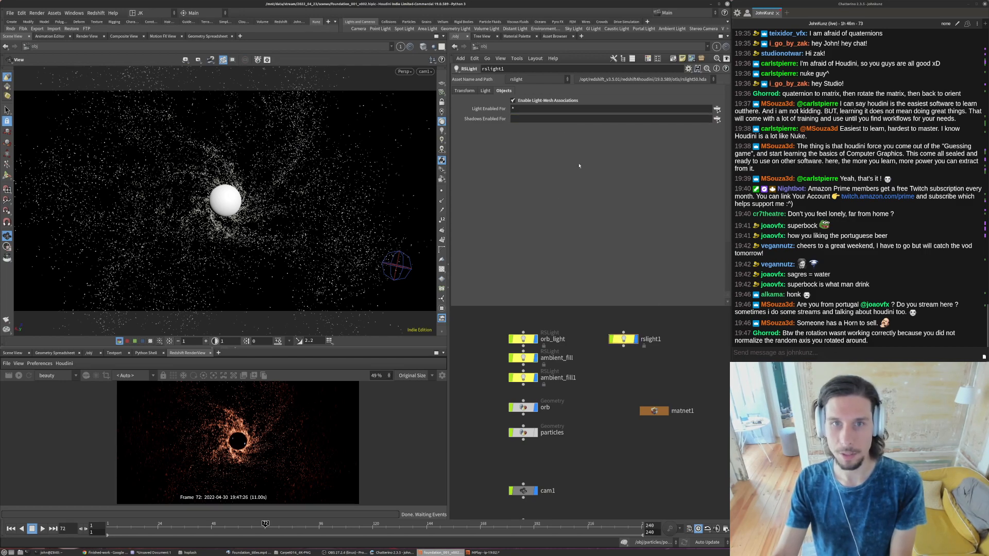
- Restrict the new light's Light Enabled For mask to the /obj/instance_flakes object
{"action": "left_click", "coordinate": [657, 108]}
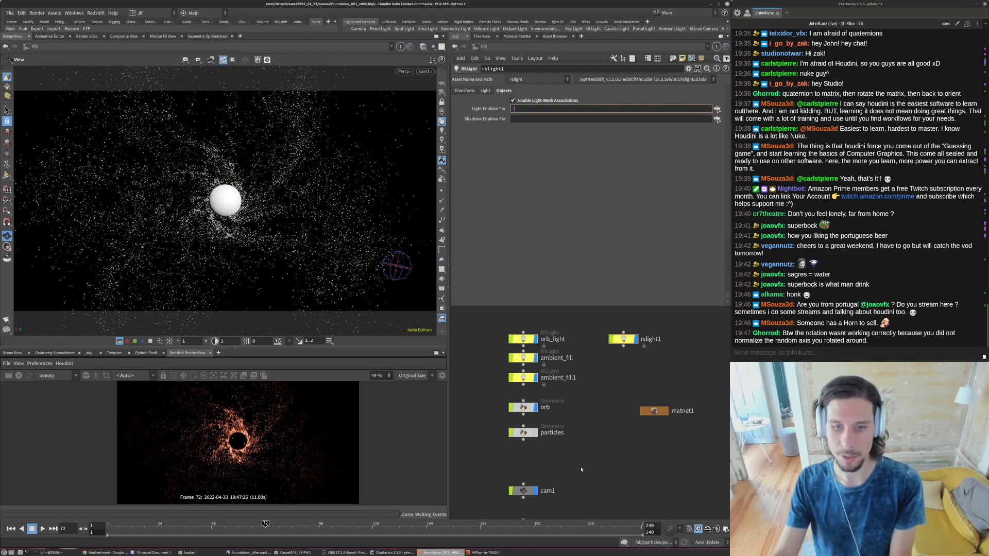
{"action": "middle_click_drag", "start_coordinate": [580, 468], "coordinate": [564, 428]}
{"action": "scroll", "coordinate": [565, 427], "scroll_direction": "down", "scroll_amount": 2}
{"action": "left_click", "coordinate": [526, 496]}
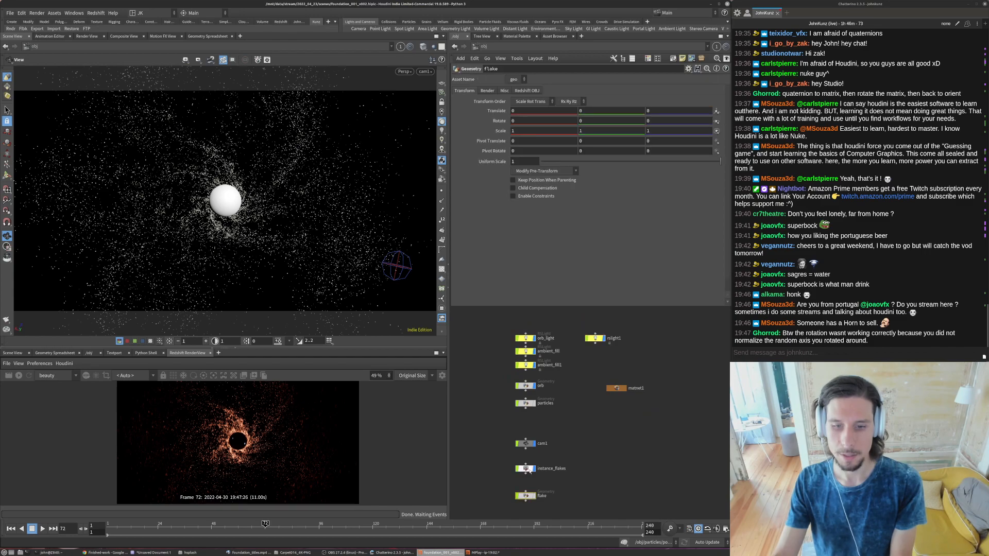
{"action": "left_click", "coordinate": [596, 338]}
{"action": "left_click_drag", "start_coordinate": [527, 469], "coordinate": [531, 421]}
{"action": "left_click_drag", "start_coordinate": [531, 220], "coordinate": [532, 110]}
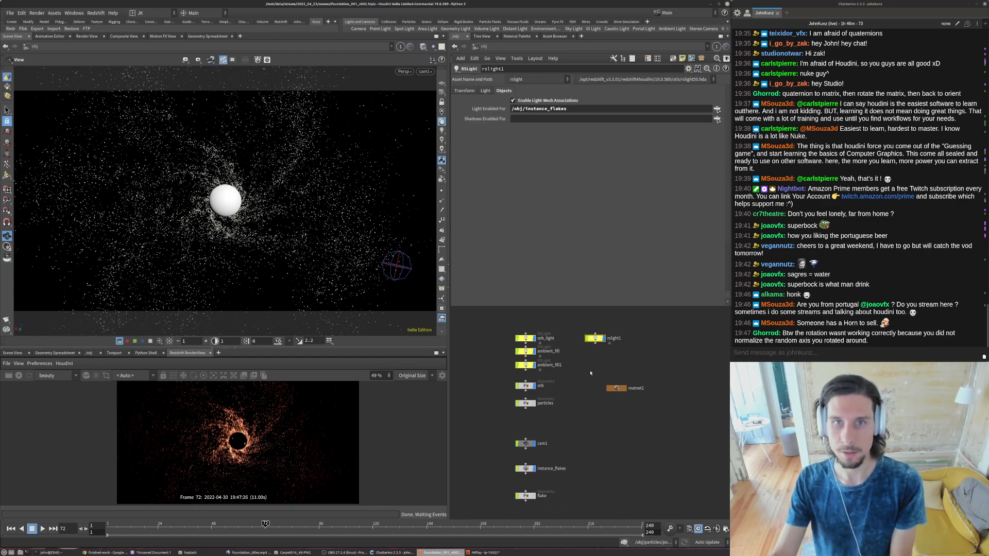
{"action": "scroll", "coordinate": [588, 372], "scroll_direction": "up", "scroll_amount": 3}
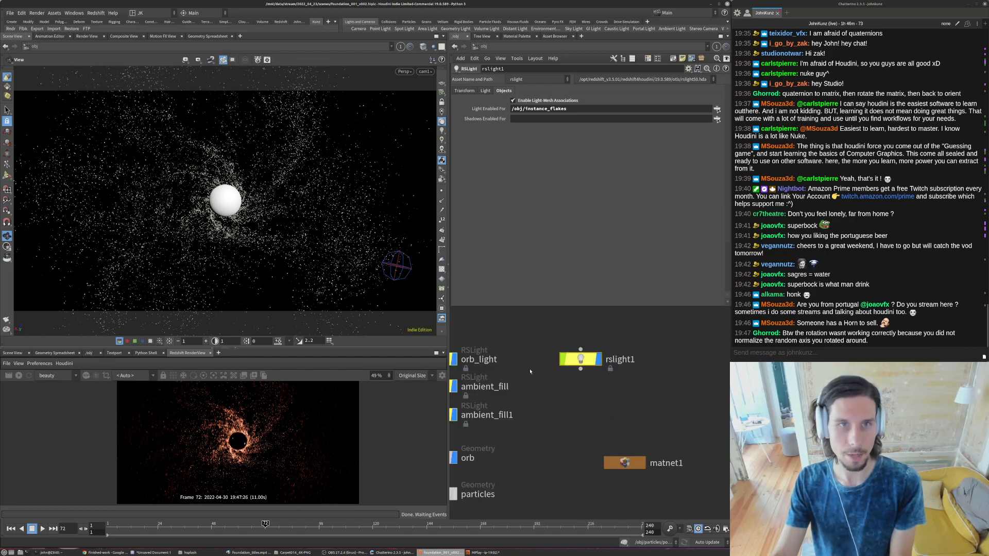
- Look through rslight1 with the view locked to it, pull the light back until it frames the whole particle disk, and unlock the view
{"action": "left_click", "coordinate": [425, 71]}
{"action": "mouse_move", "coordinate": [437, 121]}
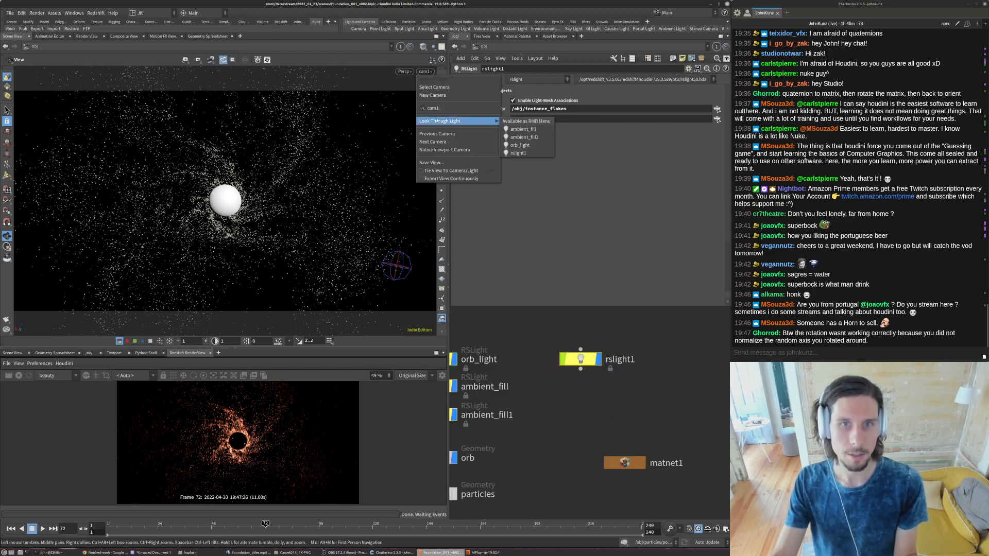
{"action": "left_click", "coordinate": [518, 153]}
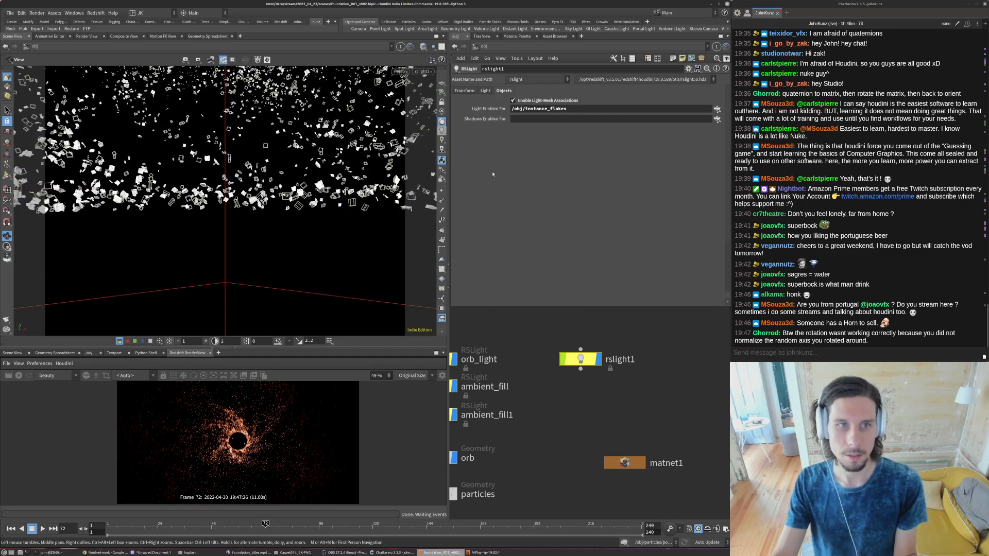
{"action": "left_click", "coordinate": [442, 103]}
{"action": "scroll", "coordinate": [287, 189], "scroll_direction": "down", "scroll_amount": 12}
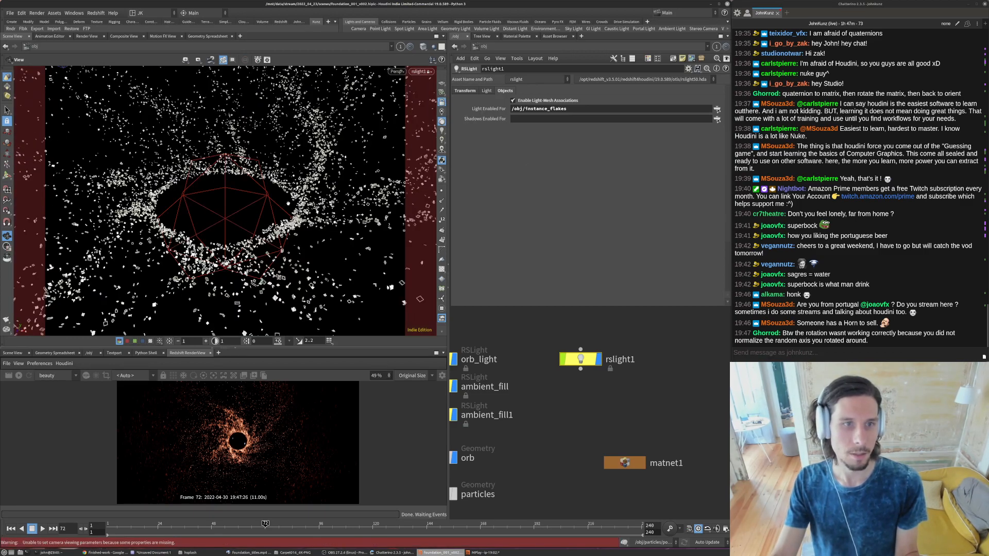
{"action": "scroll", "coordinate": [287, 188], "scroll_direction": "down", "scroll_amount": 5}
{"action": "left_click_drag", "start_coordinate": [287, 189], "coordinate": [256, 182]}
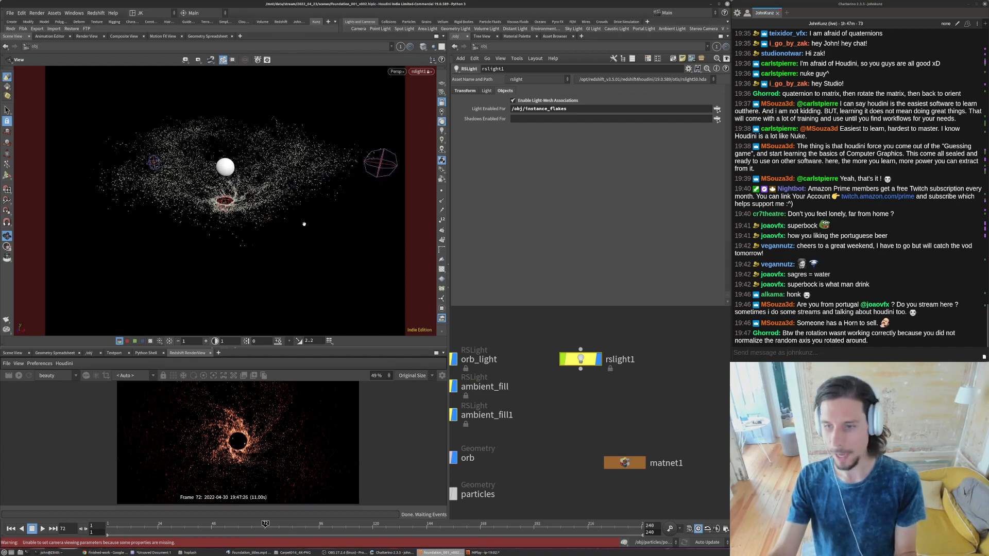
{"action": "left_click", "coordinate": [442, 103]}
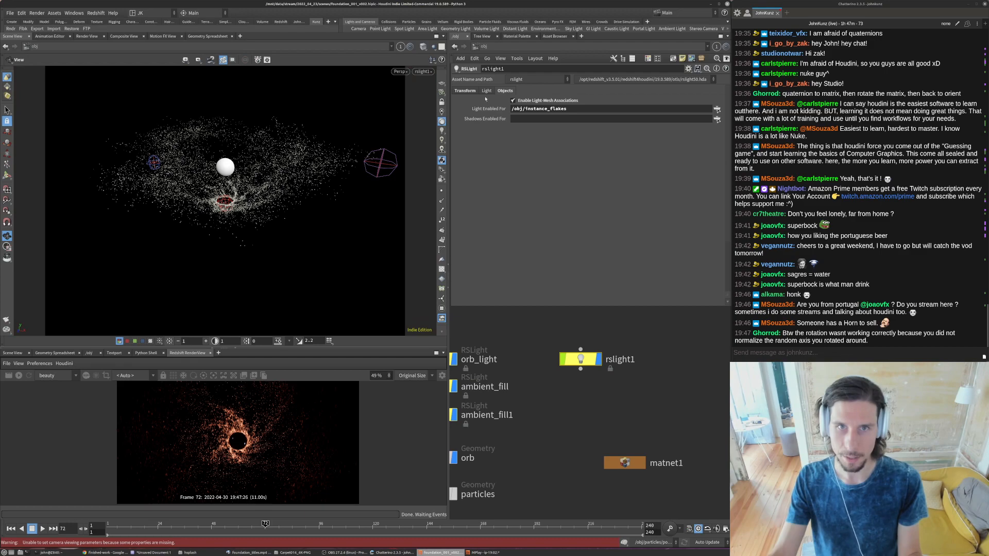
- Restart the Redshift render, show rslight1's light settings, and set the render camera to /obj/cam1 in an enlarged render view
{"action": "left_click", "coordinate": [18, 376]}
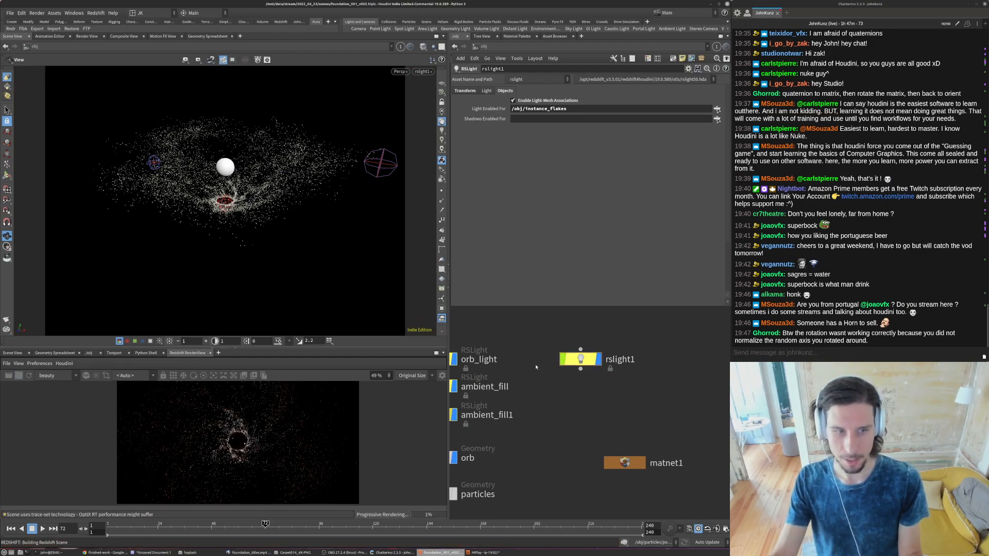
{"action": "left_click", "coordinate": [579, 359]}
{"action": "scroll", "coordinate": [627, 384], "scroll_direction": "down", "scroll_amount": 3}
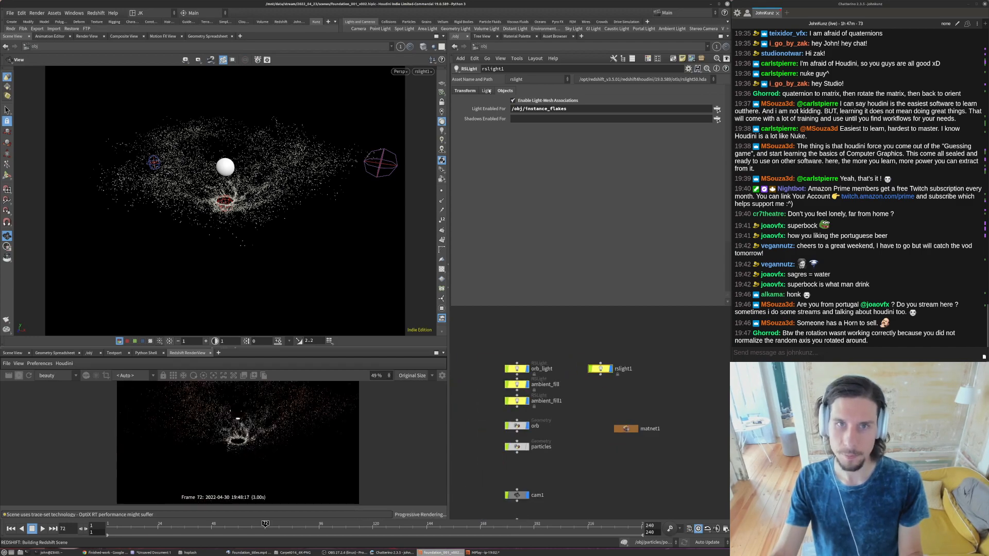
{"action": "left_click", "coordinate": [488, 91]}
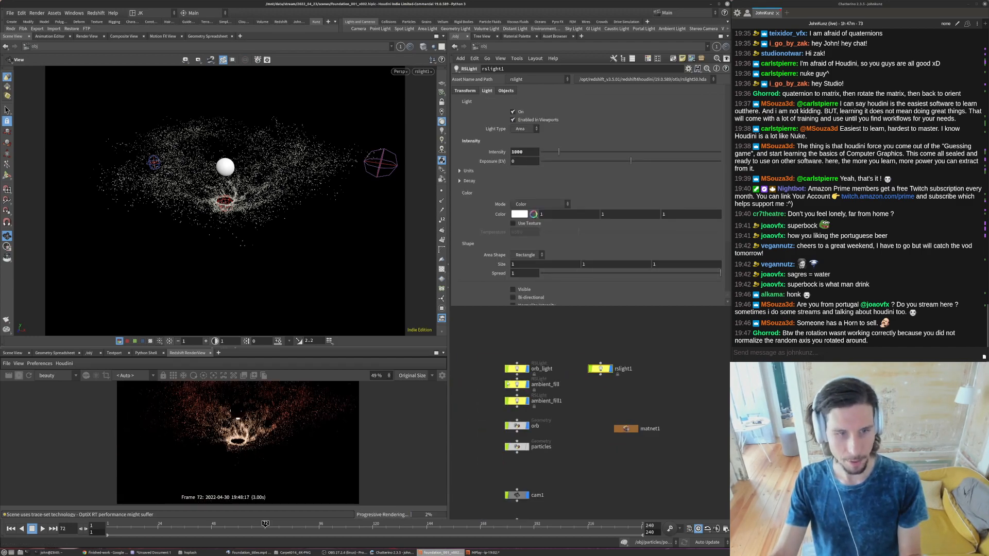
{"action": "left_click", "coordinate": [134, 376]}
{"action": "left_click", "coordinate": [133, 387]}
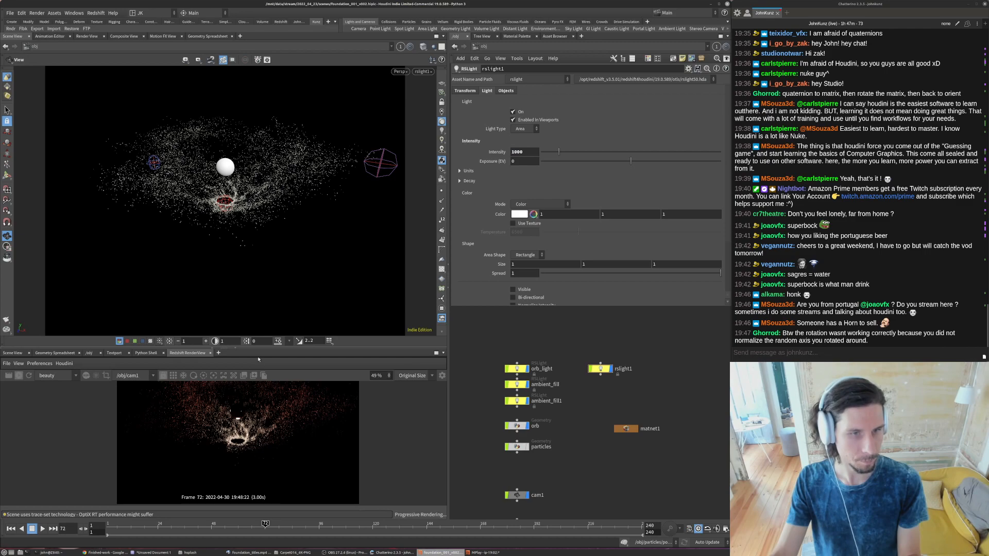
{"action": "left_click_drag", "start_coordinate": [258, 349], "coordinate": [257, 277]}
{"action": "scroll", "coordinate": [215, 411], "scroll_direction": "up", "scroll_amount": 2}
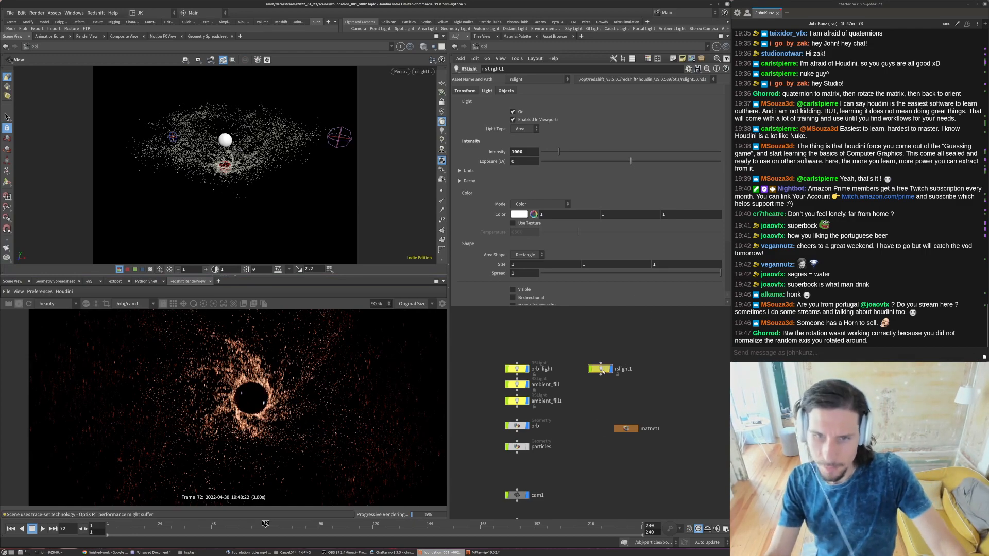
- Check rslight1's light-mesh associations and bring up the shared settings of orb_light, ambient_fill and ambient_fill1
{"action": "left_click", "coordinate": [505, 91]}
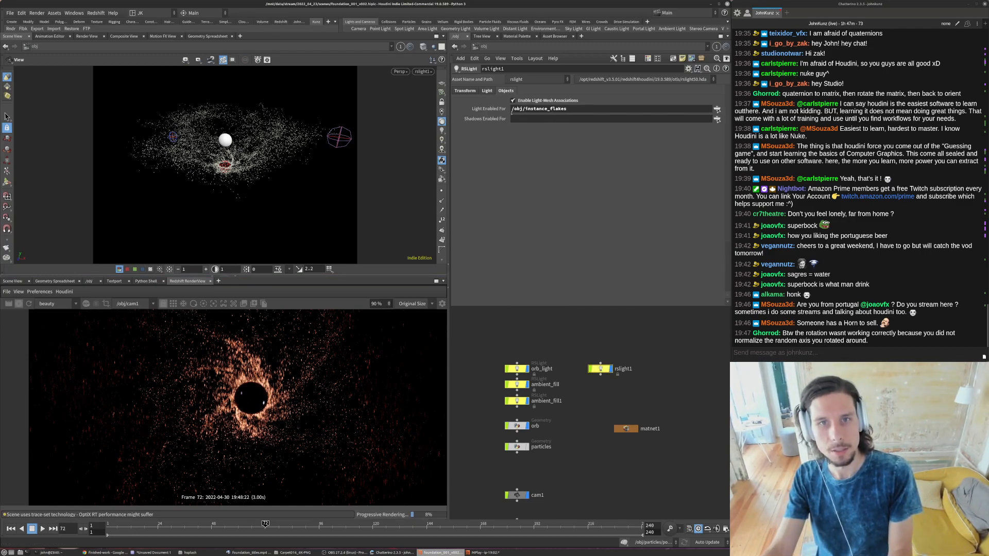
{"action": "scroll", "coordinate": [554, 444], "scroll_direction": "down", "scroll_amount": 3}
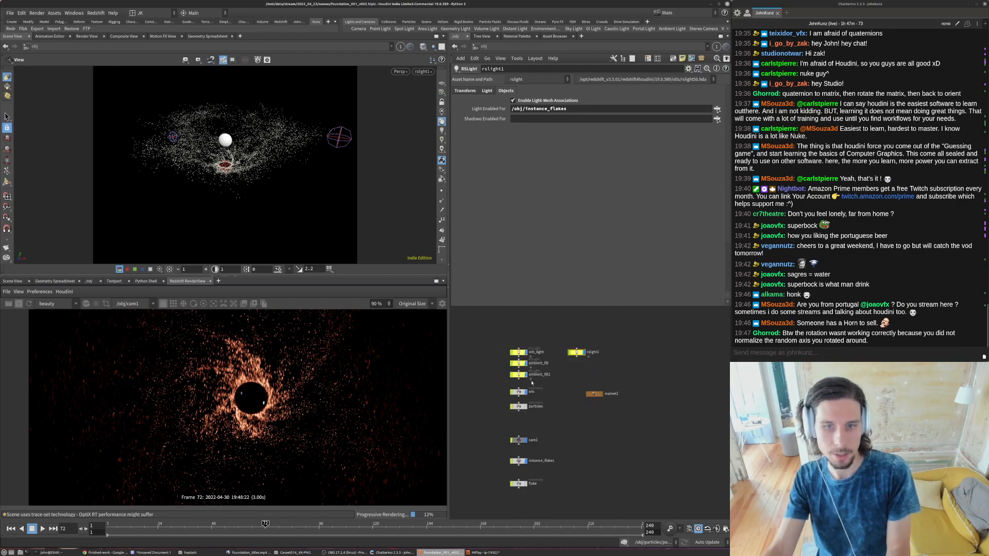
{"action": "scroll", "coordinate": [532, 382], "scroll_direction": "up", "scroll_amount": 2}
{"action": "left_click_drag", "start_coordinate": [510, 328], "coordinate": [538, 378]}
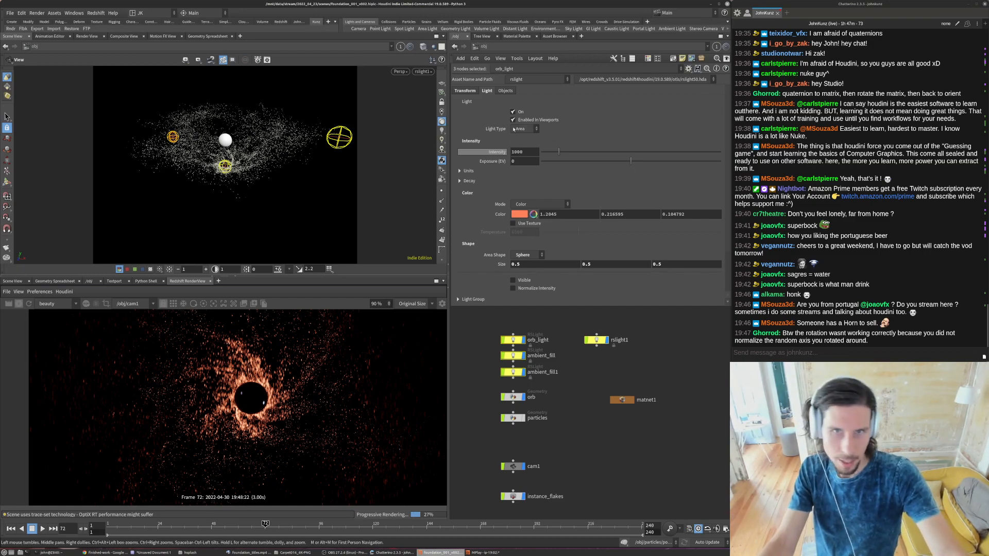
- Review the sample_sphere_uniform rotation code in attribwrangle4 inside the particles object
{"action": "double_click", "coordinate": [518, 421]}
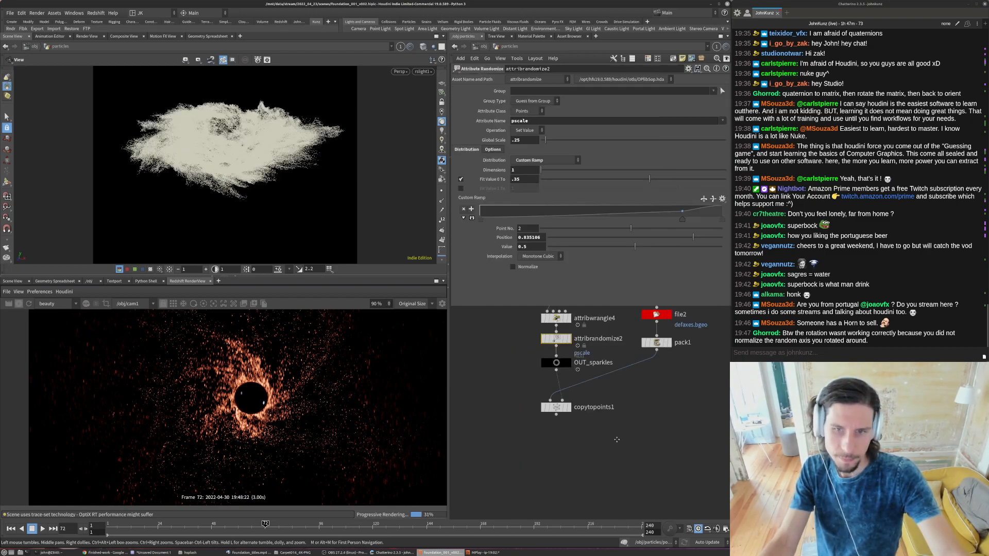
{"action": "middle_click_drag", "start_coordinate": [616, 439], "coordinate": [587, 509]}
{"action": "left_click", "coordinate": [526, 388]}
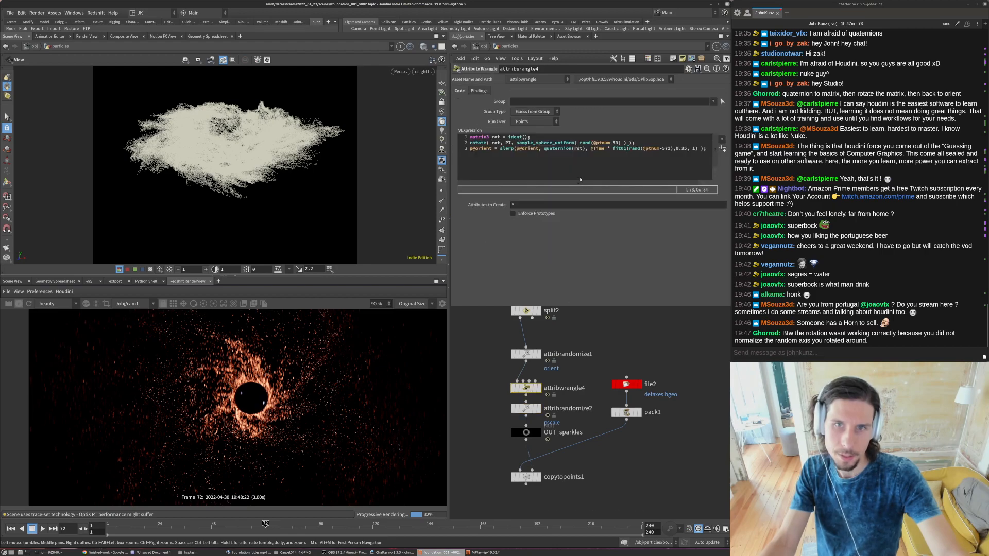
{"action": "mouse_move", "coordinate": [515, 142]}
{"action": "left_mouse_down"}
{"action": "mouse_move", "coordinate": [574, 142]}
{"action": "mouse_move", "coordinate": [500, 143]}
{"action": "left_mouse_up"}
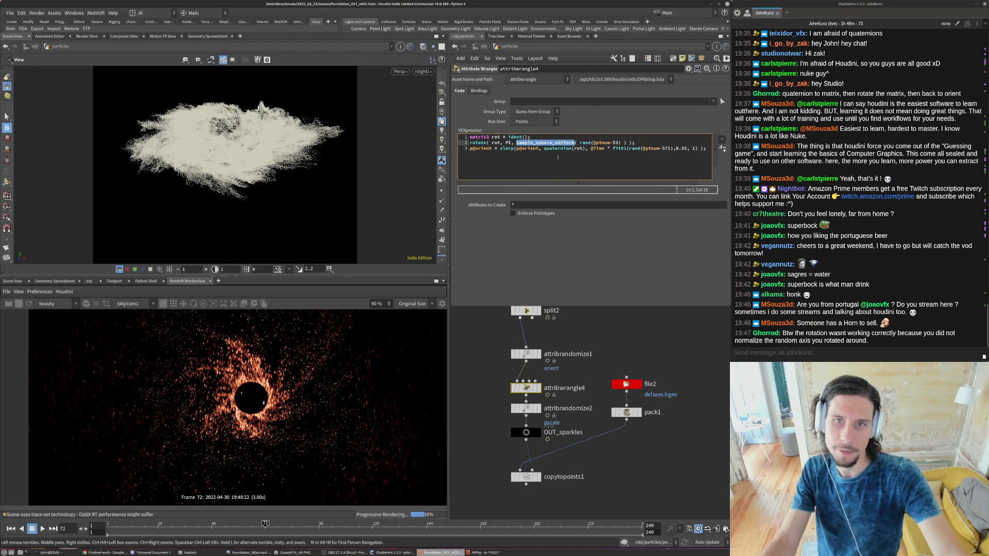
{"action": "left_click", "coordinate": [558, 149]}
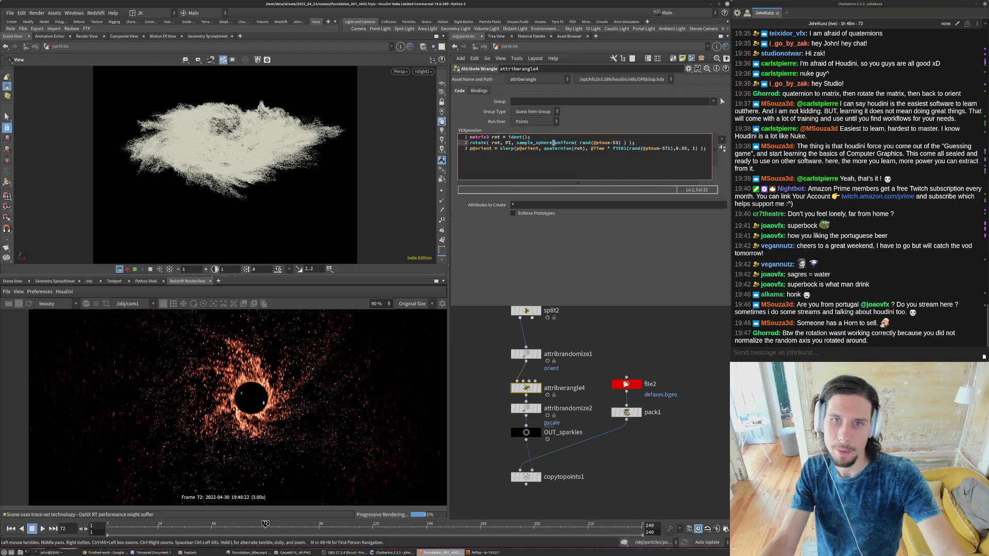
{"action": "type", "text": "_s"}
{"action": "key", "text": "BackSpace"}
{"action": "key", "text": "BackSpace"}
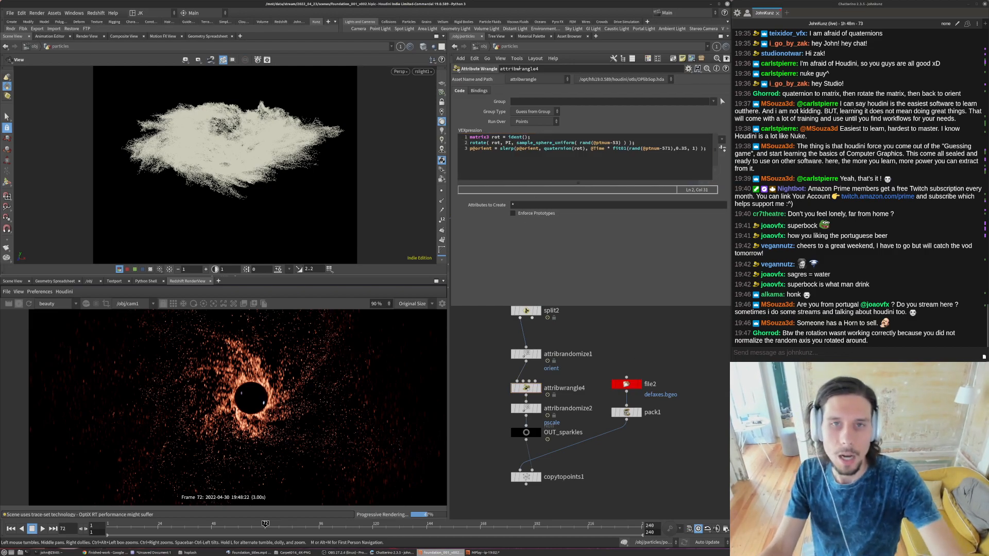
- Return to the object level, select rslight1 and restart the render through /obj/cam1
{"action": "left_click", "coordinate": [484, 46]}
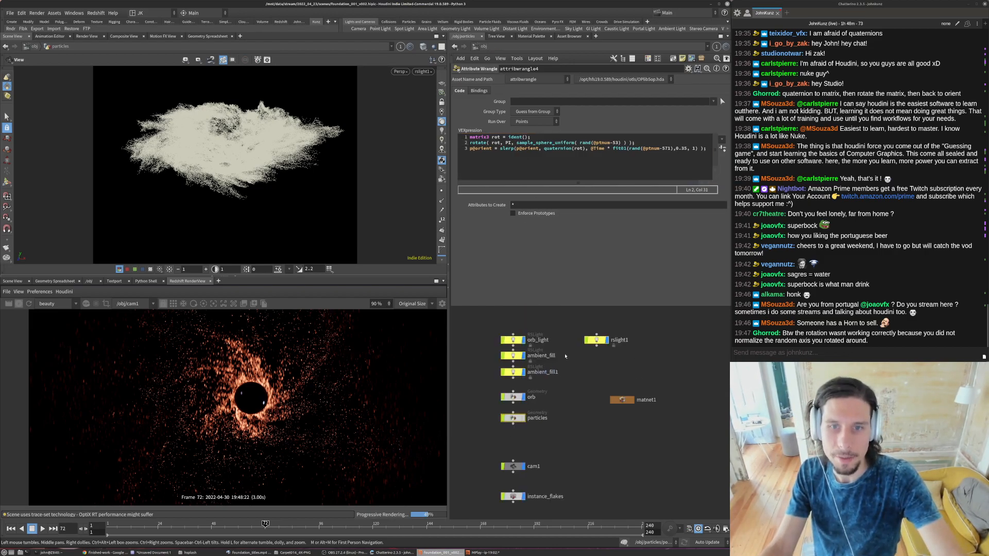
{"action": "scroll", "coordinate": [581, 348], "scroll_direction": "down", "scroll_amount": 5}
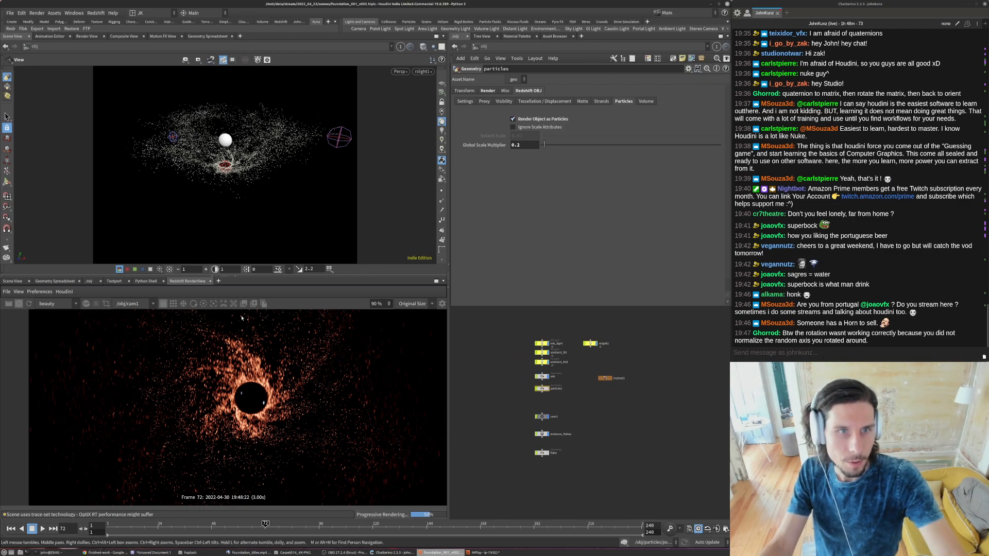
{"action": "scroll", "coordinate": [583, 349], "scroll_direction": "up", "scroll_amount": 3}
{"action": "left_click", "coordinate": [593, 339]}
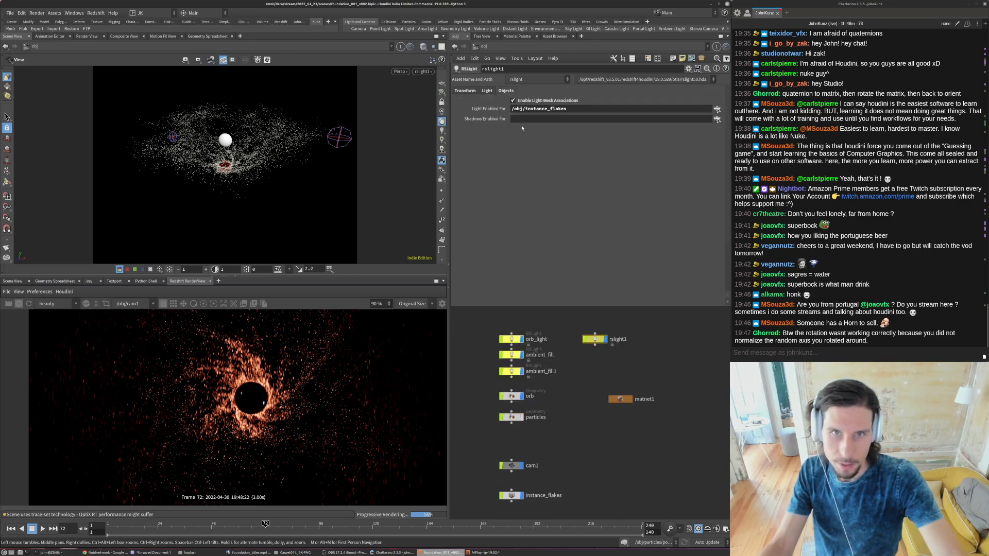
{"action": "left_click", "coordinate": [129, 306]}
{"action": "left_click", "coordinate": [128, 305]}
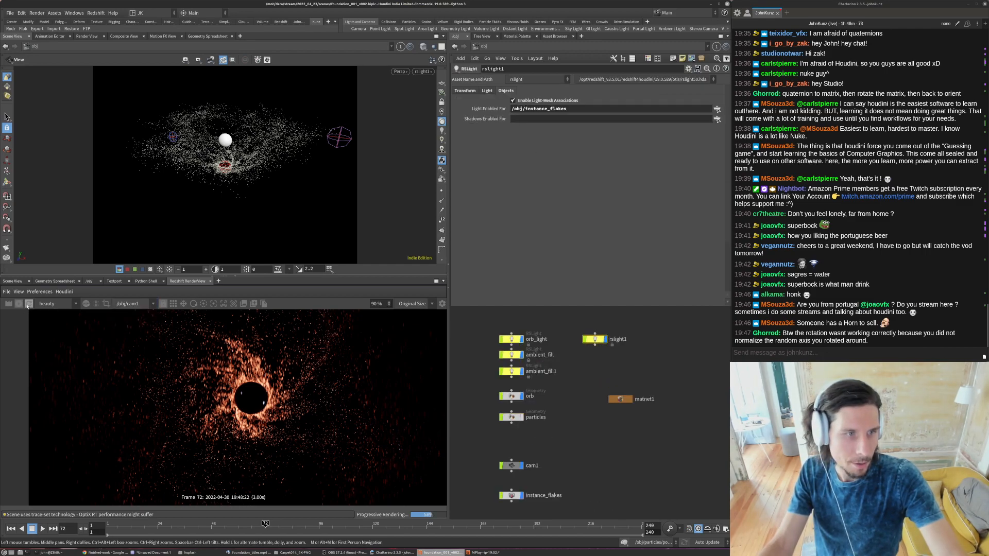
{"action": "left_click", "coordinate": [29, 304]}
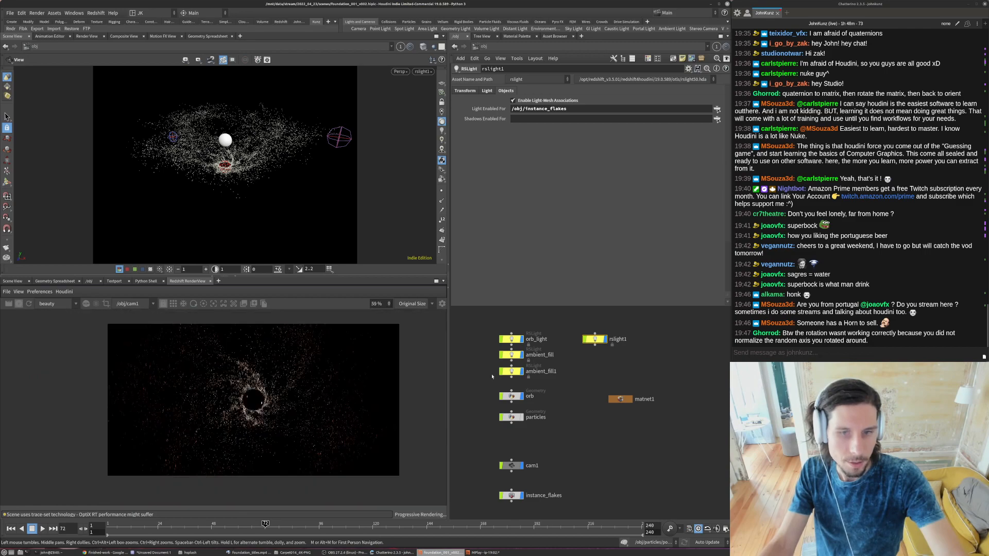
- Turn off orb_light, ambient_fill and ambient_fill1 to isolate the new light in the render
{"action": "left_click", "coordinate": [510, 338]}
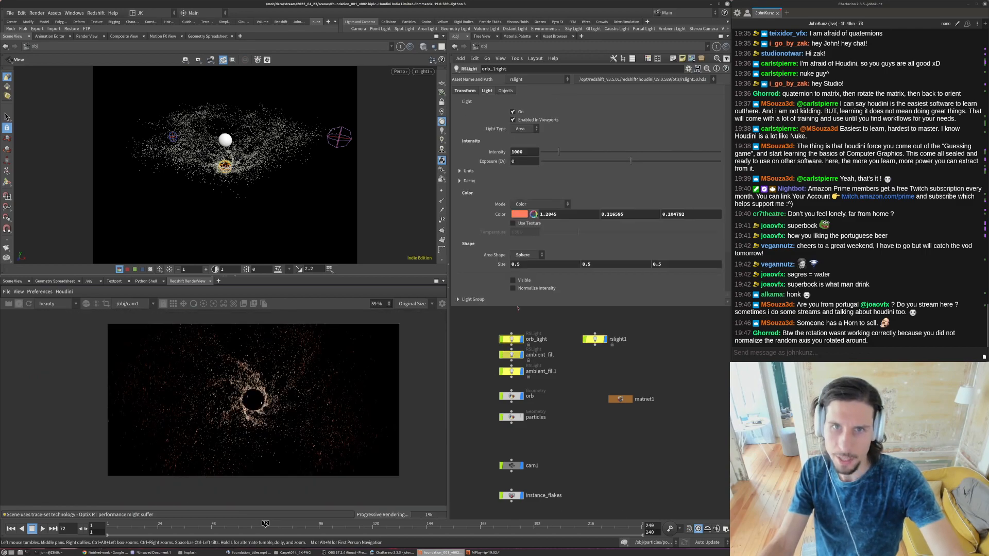
{"action": "left_click", "coordinate": [519, 113]}
{"action": "left_click", "coordinate": [512, 355]}
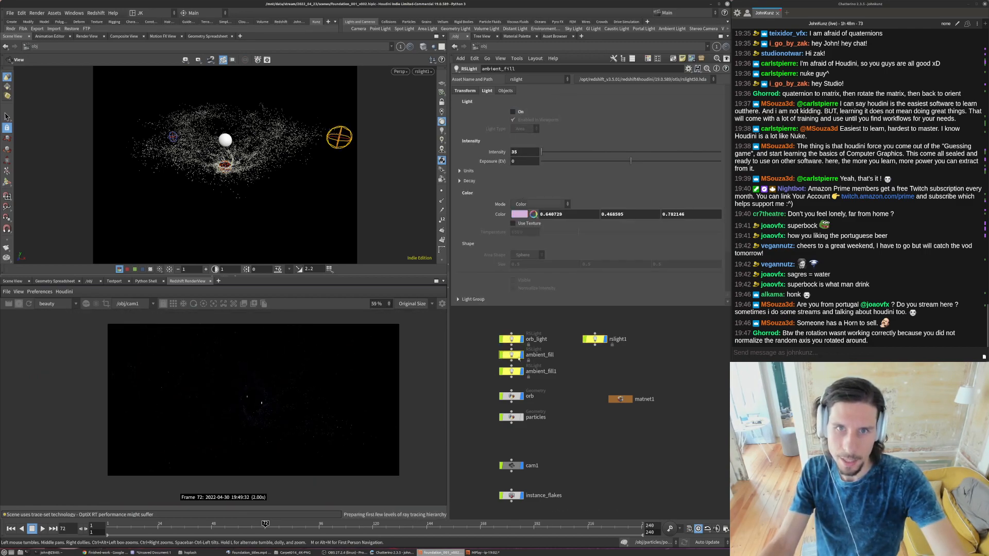
{"action": "left_click", "coordinate": [511, 371]}
{"action": "left_click", "coordinate": [512, 112]}
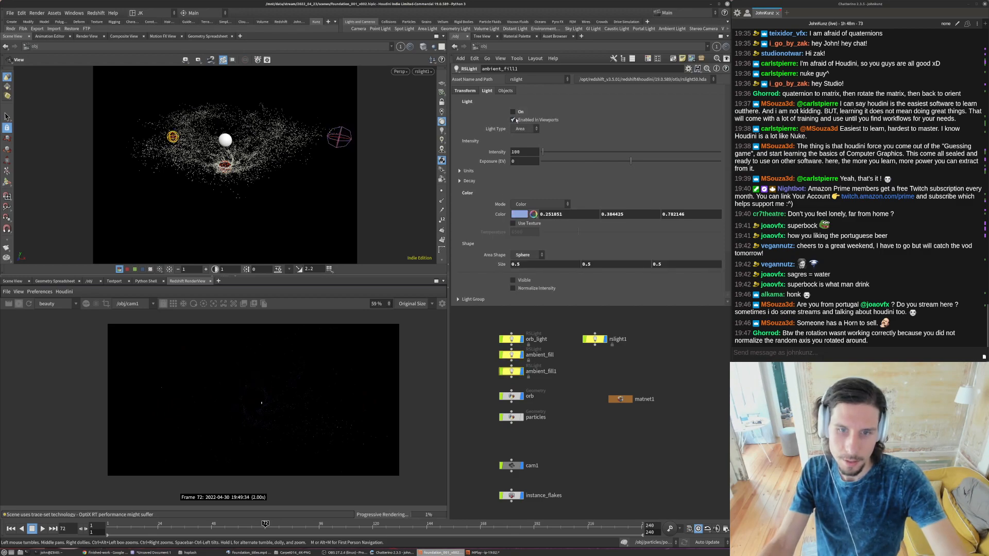
- Disable Light-Mesh Associations on rslight1 and rename the light flake_light
{"action": "left_click", "coordinate": [593, 340]}
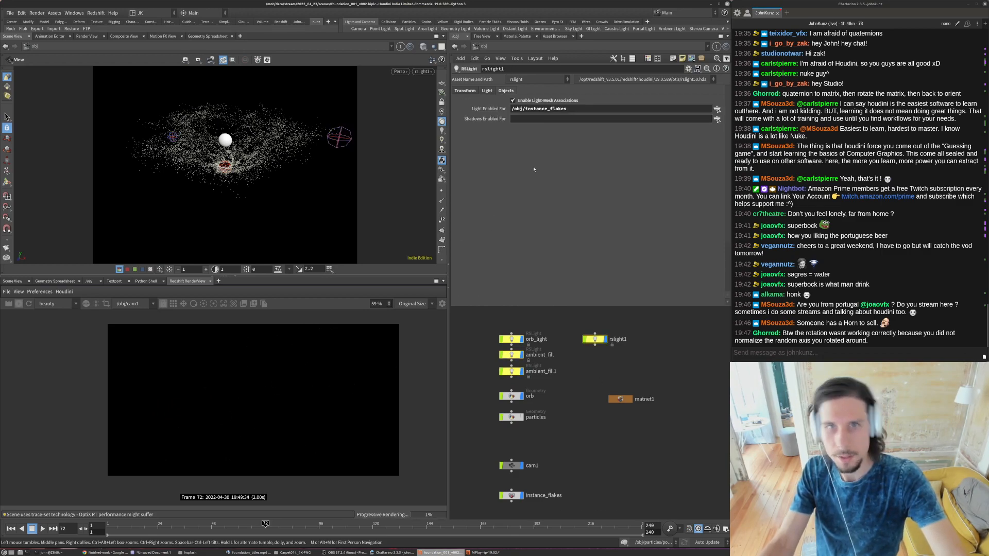
{"action": "left_click", "coordinate": [521, 102]}
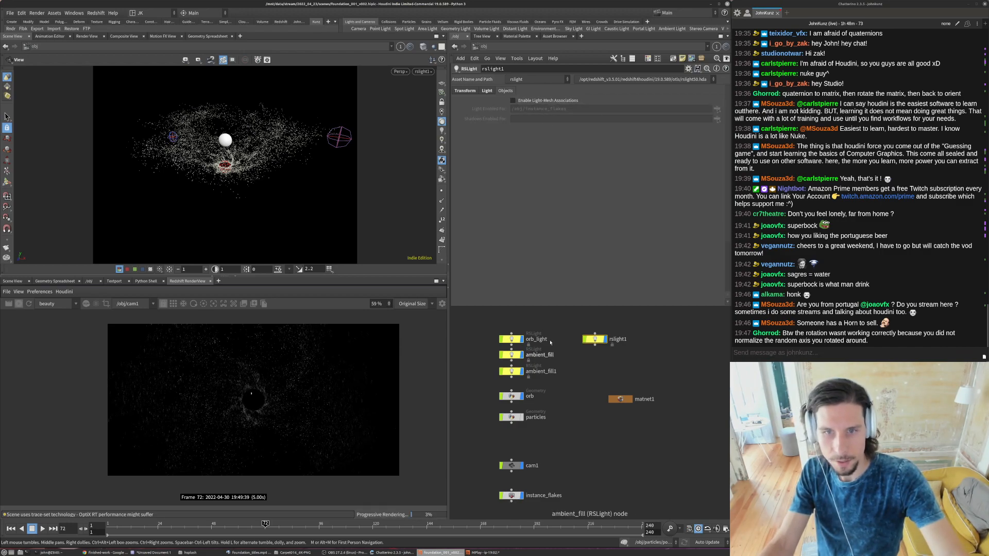
{"action": "double_click", "coordinate": [618, 339]}
{"action": "type", "text": "flake_light"}
{"action": "key", "text": "Return"}
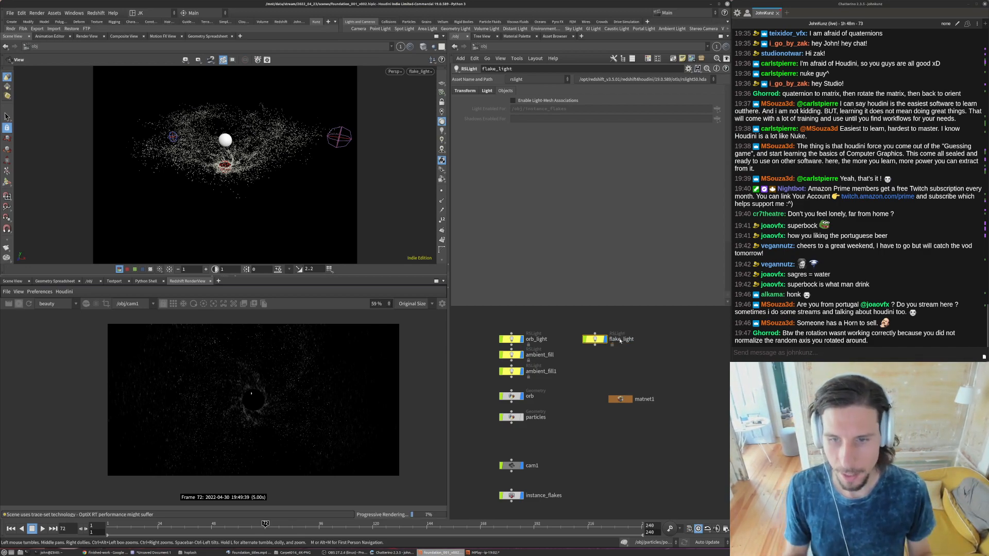
- Enable Light-Mesh Associations on flake_light again and shorten its Light Enabled For mask to instance_flakes
{"action": "left_click", "coordinate": [542, 101]}
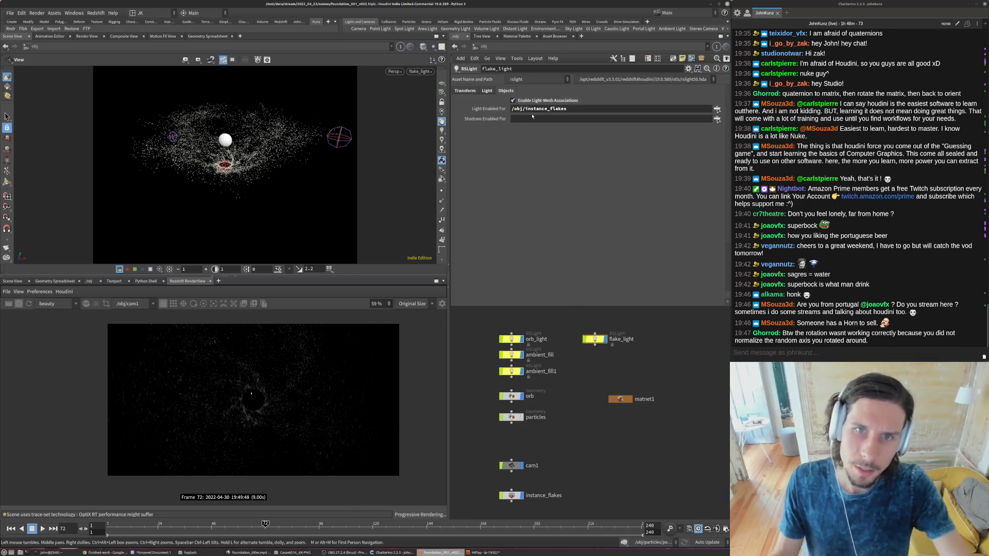
{"action": "left_click_drag", "start_coordinate": [524, 109], "coordinate": [493, 119]}
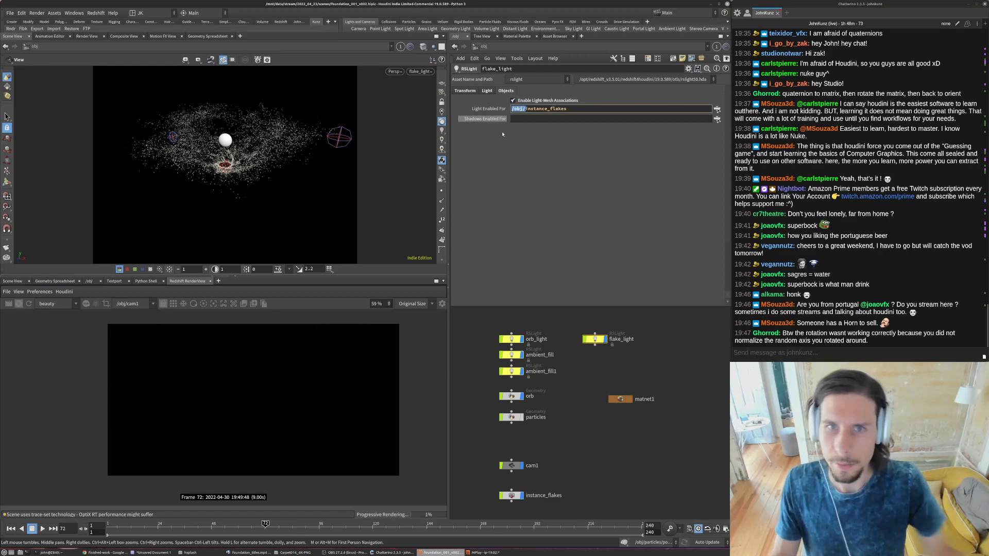
{"action": "key", "text": "BackSpace"}
{"action": "key", "text": "Return"}
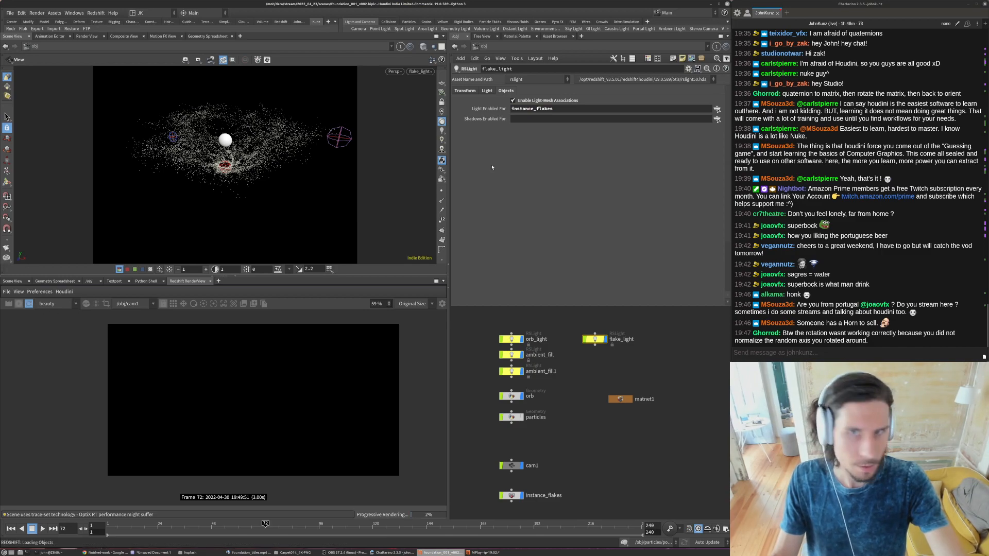
- Replace flake_light's Light Enabled For mask with the /obj/flake object and inspect the re-rendered flakes up close
{"action": "middle_click_drag", "start_coordinate": [561, 405], "coordinate": [565, 375]}
{"action": "scroll", "coordinate": [553, 439], "scroll_direction": "down", "scroll_amount": 3}
{"action": "scroll", "coordinate": [579, 390], "scroll_direction": "up", "scroll_amount": 2}
{"action": "left_click_drag", "start_coordinate": [512, 513], "coordinate": [558, 110]}
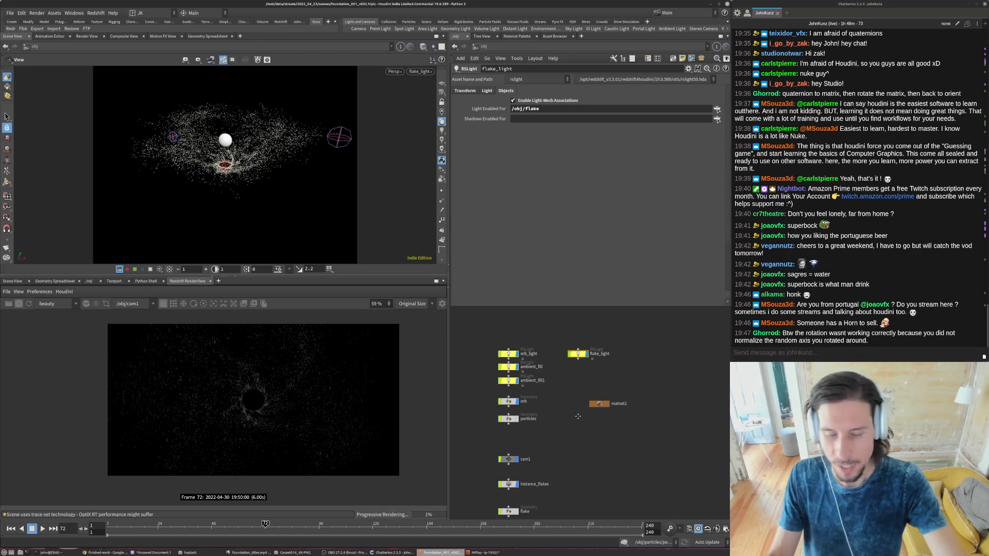
{"action": "middle_click_drag", "start_coordinate": [577, 423], "coordinate": [582, 397]}
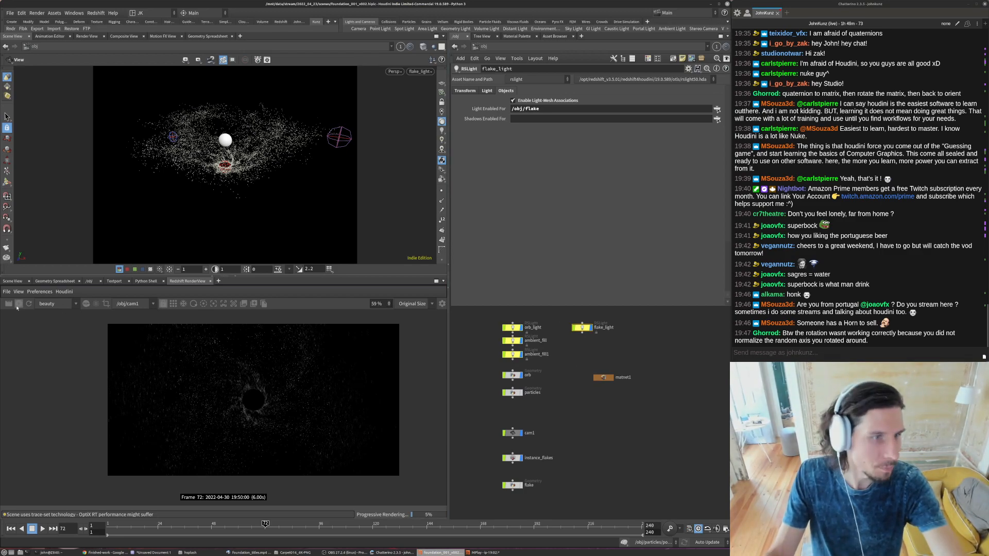
{"action": "scroll", "coordinate": [216, 369], "scroll_direction": "up", "scroll_amount": 5}
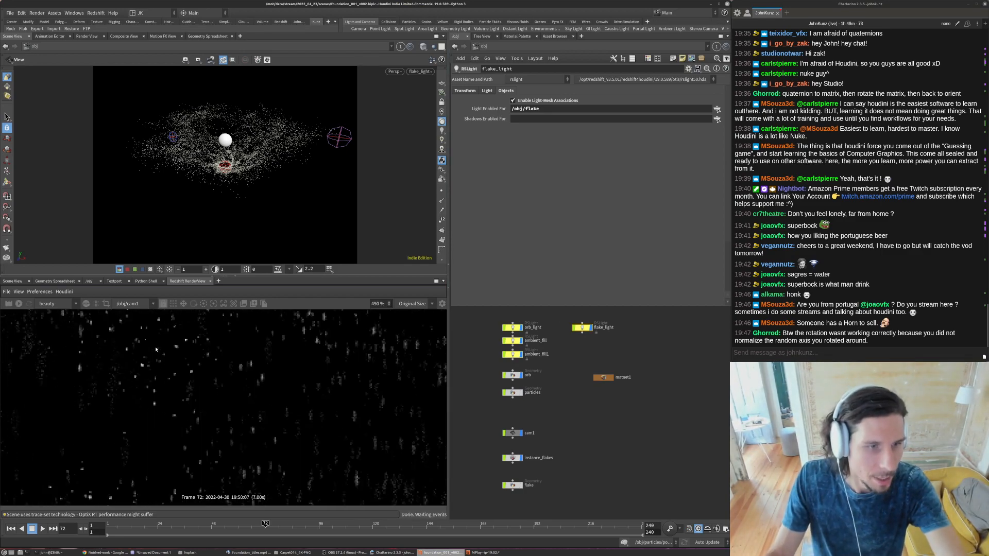
- Restart the render and narrow flake_light's Spread to 0.168
{"action": "scroll", "coordinate": [166, 381], "scroll_direction": "down", "scroll_amount": 4}
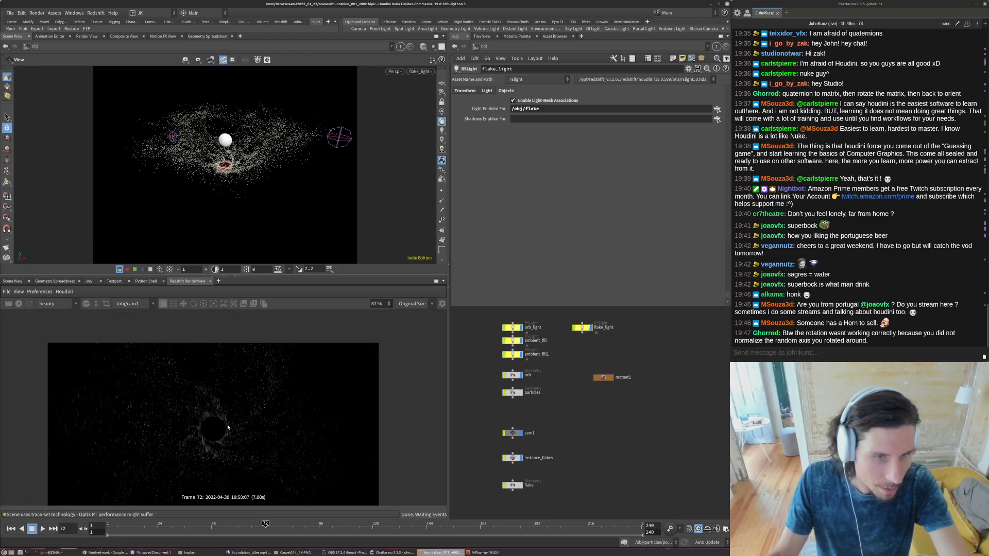
{"action": "left_click", "coordinate": [18, 304]}
{"action": "scroll", "coordinate": [214, 412], "scroll_direction": "down", "scroll_amount": 1}
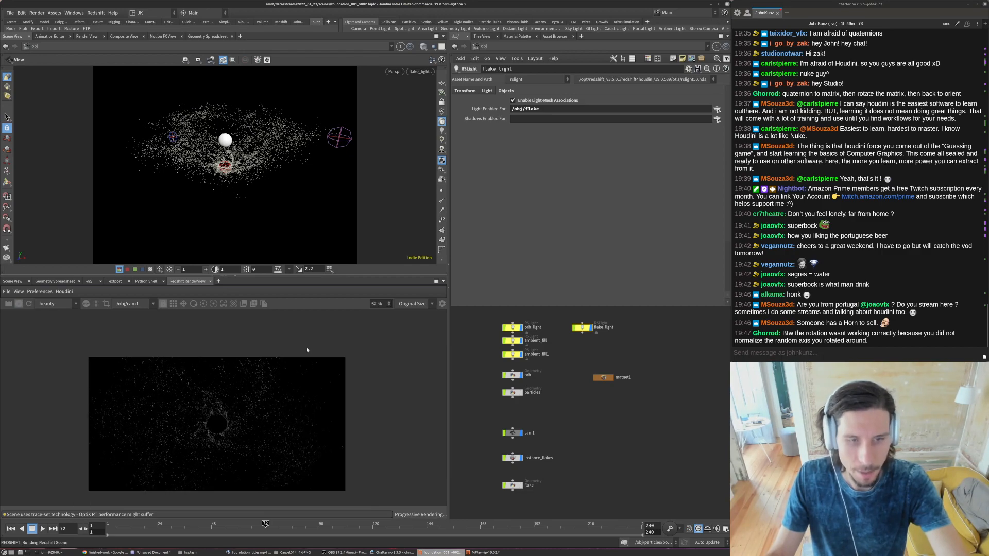
{"action": "left_click", "coordinate": [486, 91]}
{"action": "scroll", "coordinate": [512, 283], "scroll_direction": "down", "scroll_amount": 2}
{"action": "left_click", "coordinate": [556, 225]}
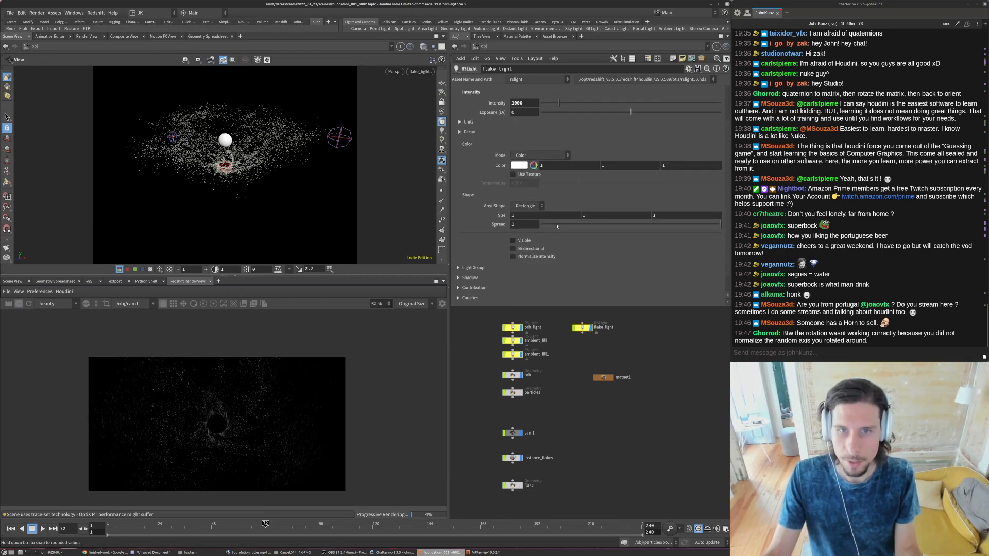
{"action": "left_click", "coordinate": [587, 224]}
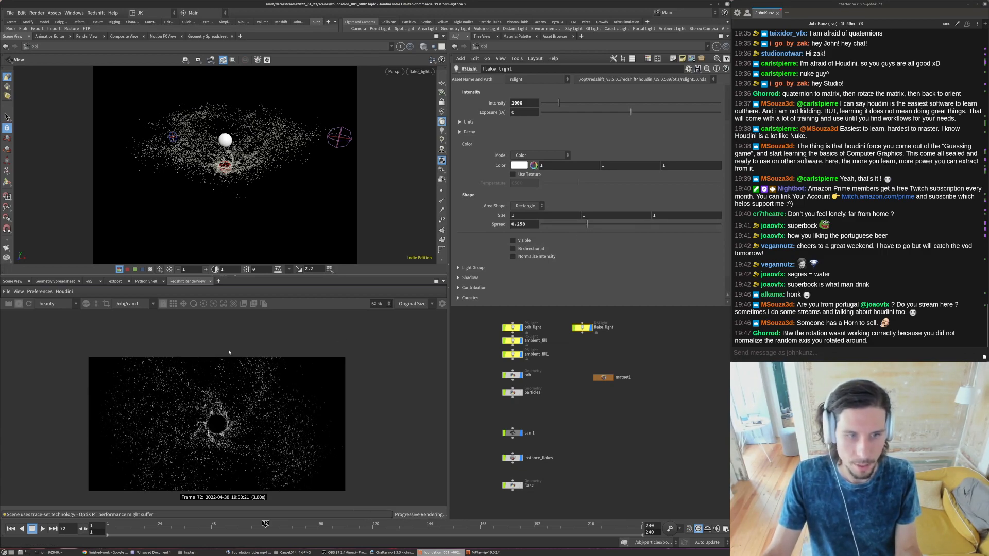
{"action": "left_click", "coordinate": [571, 225]}
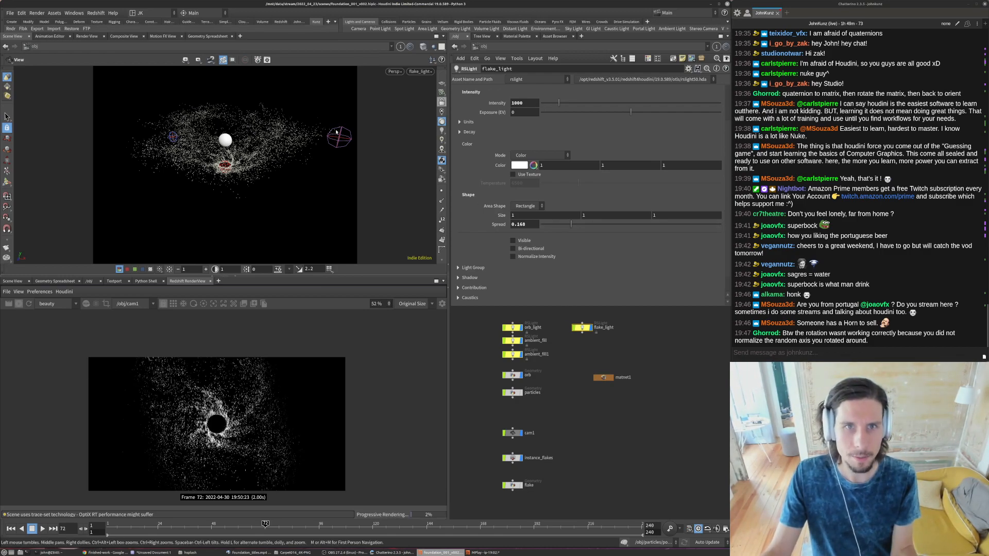
- Set flake_light's first two Size values to 0.5 and 0.1, and fine-tune its Spread to 0.159
{"action": "left_click_drag", "start_coordinate": [211, 131], "coordinate": [278, 136]}
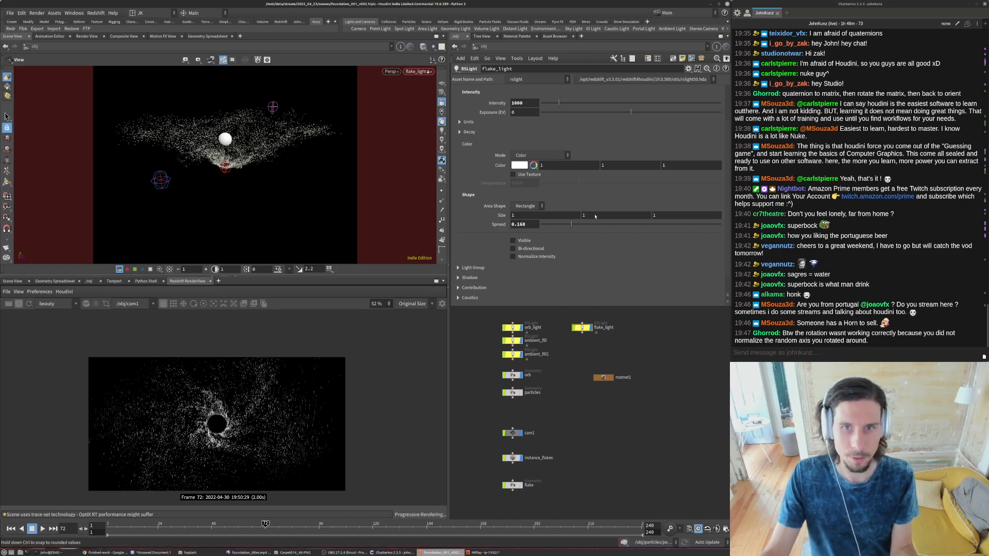
{"action": "left_click", "coordinate": [571, 216]}
{"action": "type", "text": ".5"}
{"action": "key", "text": "Return"}
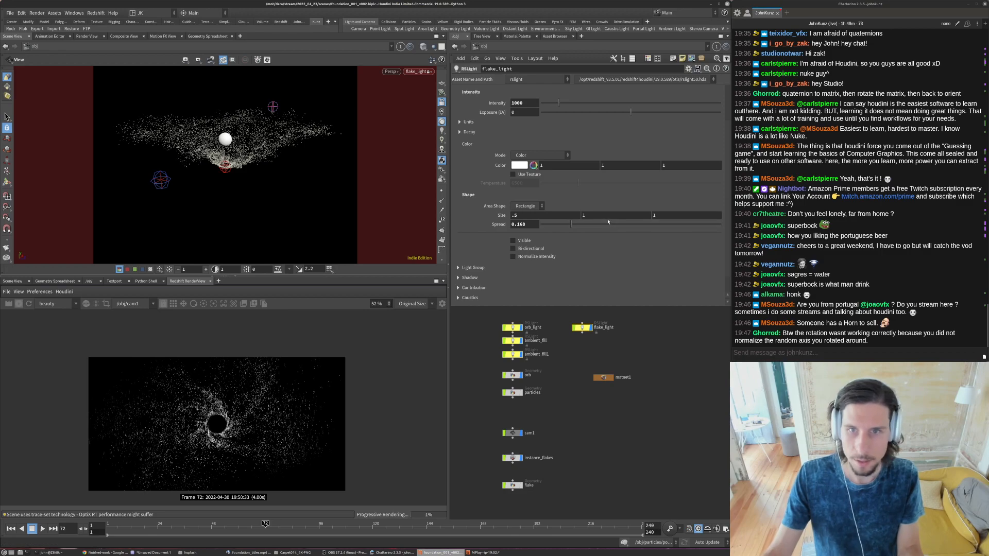
{"action": "left_click", "coordinate": [608, 218]}
{"action": "type", "text": ".1"}
{"action": "key", "text": "Return"}
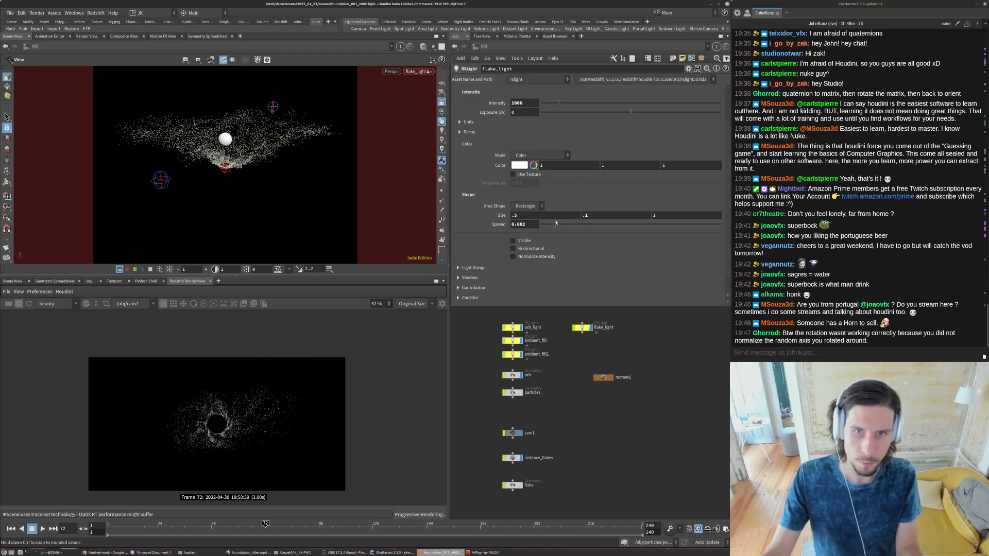
{"action": "left_click_drag", "start_coordinate": [555, 224], "coordinate": [566, 225]}
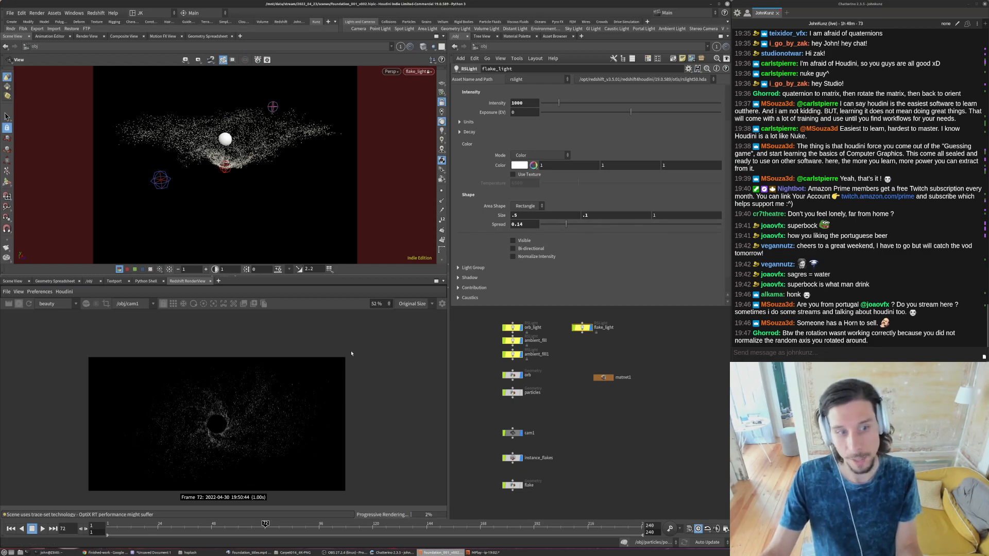
{"action": "left_click_drag", "start_coordinate": [566, 225], "coordinate": [575, 225]}
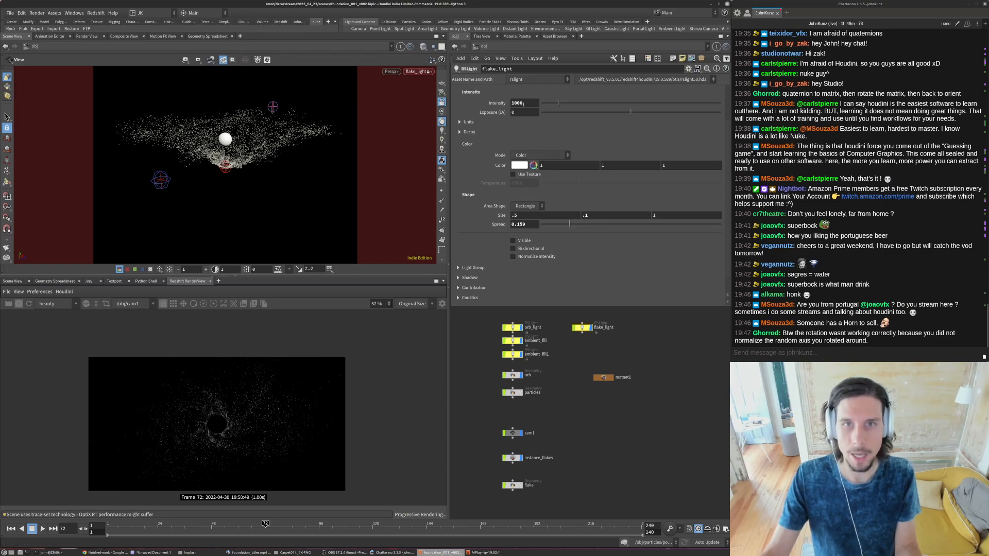
- Raise flake_light's Intensity to 5000, inspect the flakes around the orb in the render, and stop the render
{"action": "left_click_drag", "start_coordinate": [515, 103], "coordinate": [510, 103]}
{"action": "type", "text": "5"}
{"action": "key", "text": "Return"}
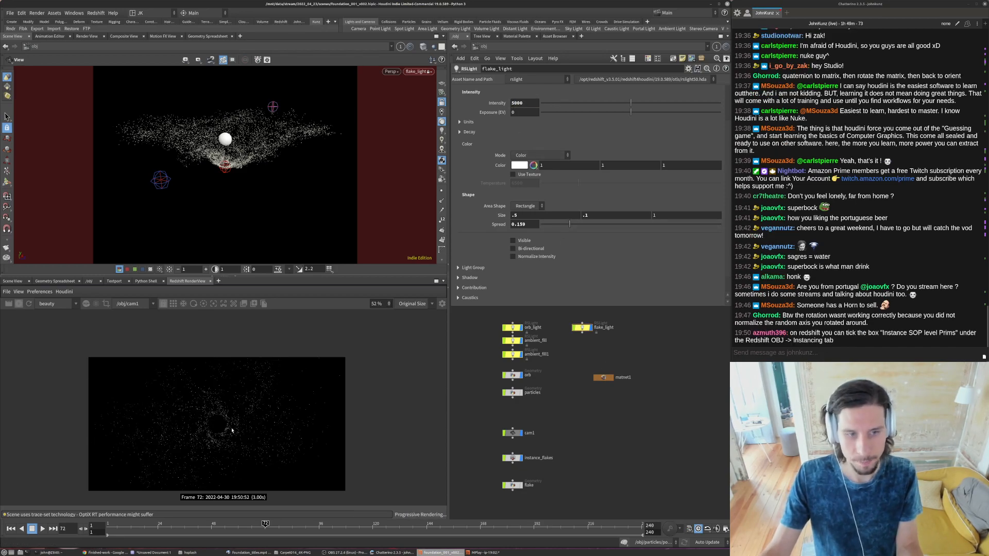
{"action": "scroll", "coordinate": [209, 426], "scroll_direction": "up", "scroll_amount": 2}
{"action": "scroll", "coordinate": [210, 426], "scroll_direction": "up", "scroll_amount": 2}
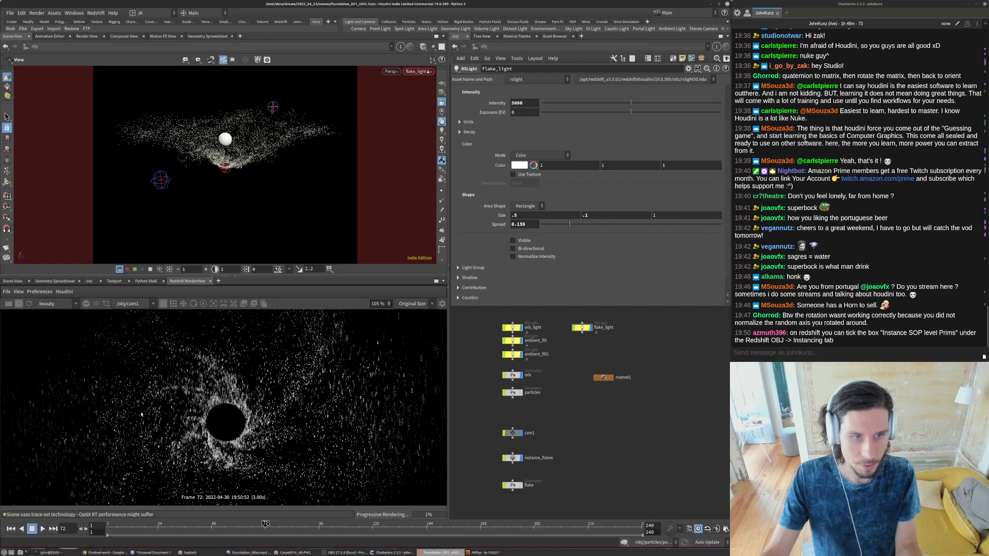
{"action": "scroll", "coordinate": [127, 438], "scroll_direction": "down", "scroll_amount": 3}
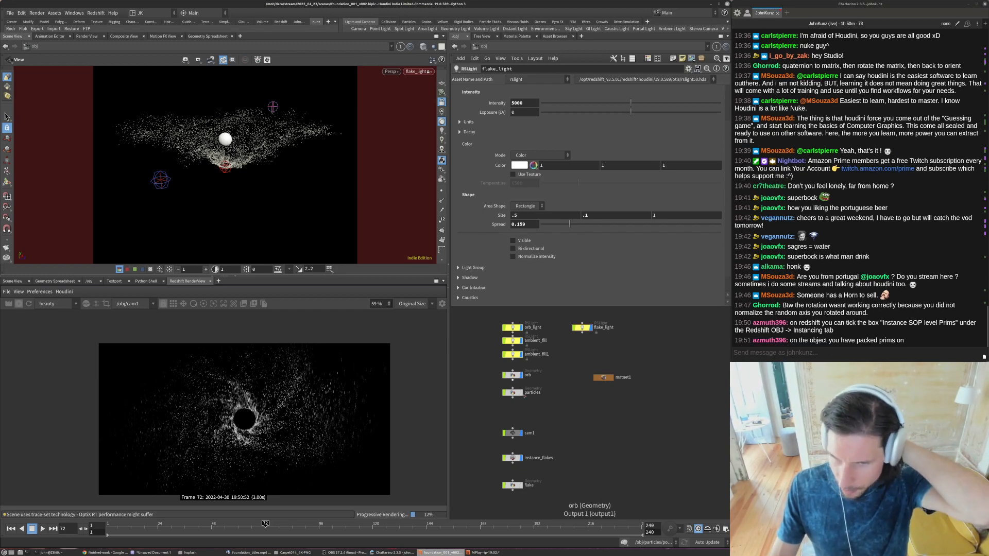
{"action": "left_click", "coordinate": [19, 304]}
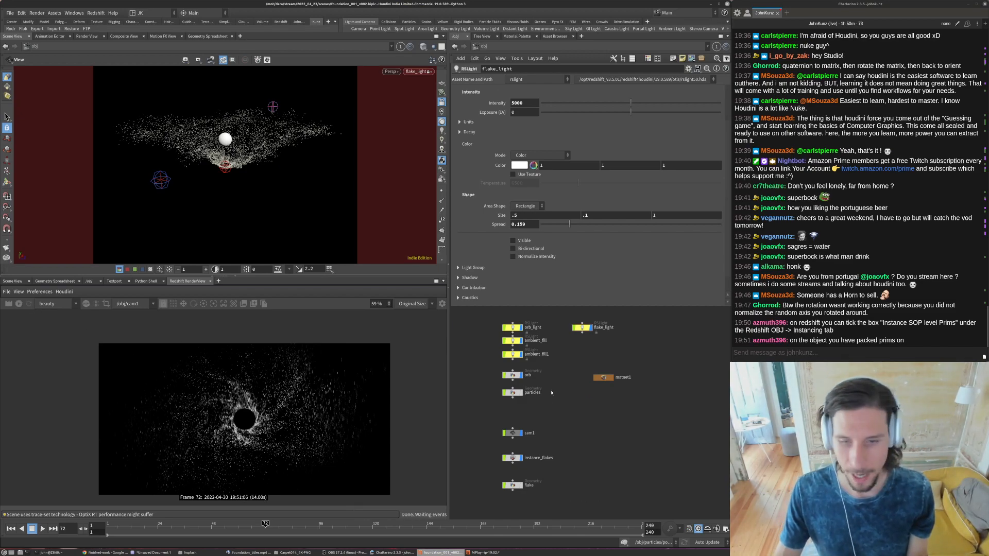
- Tidy the object network by moving instance_flakes closer to flake and aligning matnet1 beneath flake_light
{"action": "scroll", "coordinate": [530, 490], "scroll_direction": "up", "scroll_amount": 3}
{"action": "left_click", "coordinate": [547, 432]}
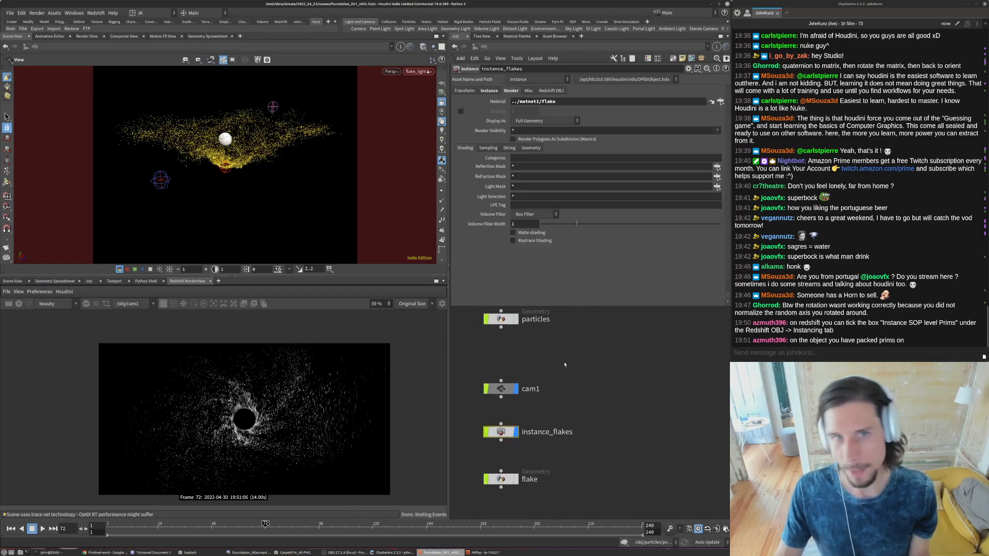
{"action": "scroll", "coordinate": [510, 434], "scroll_direction": "down", "scroll_amount": 2}
{"action": "left_click_drag", "start_coordinate": [510, 434], "coordinate": [510, 442]}
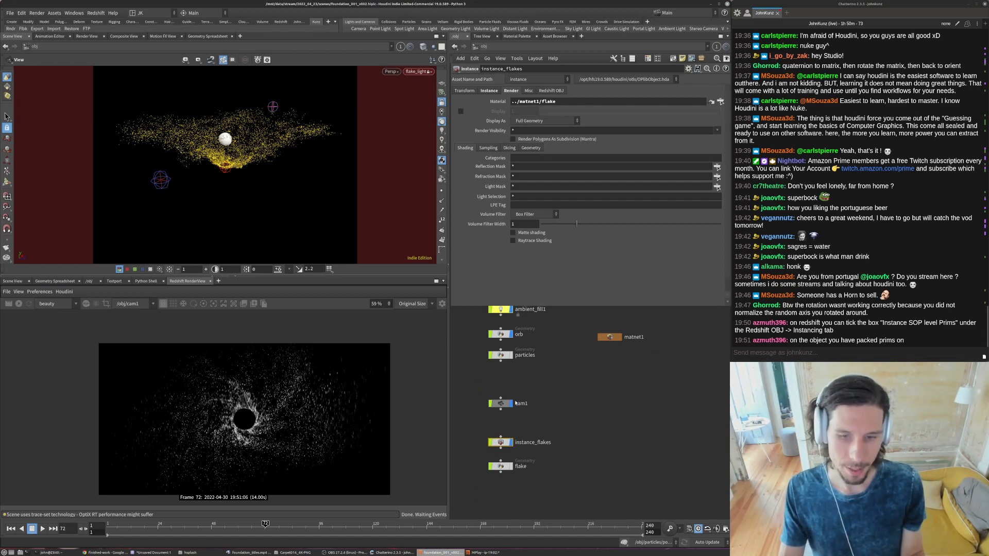
{"action": "scroll", "coordinate": [529, 407], "scroll_direction": "down", "scroll_amount": 3}
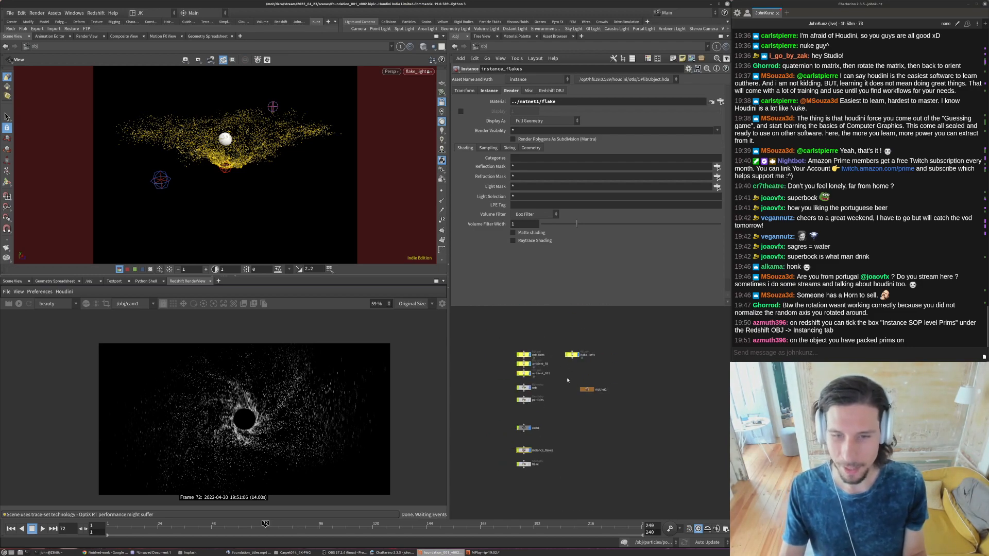
{"action": "left_click_drag", "start_coordinate": [587, 393], "coordinate": [574, 389]}
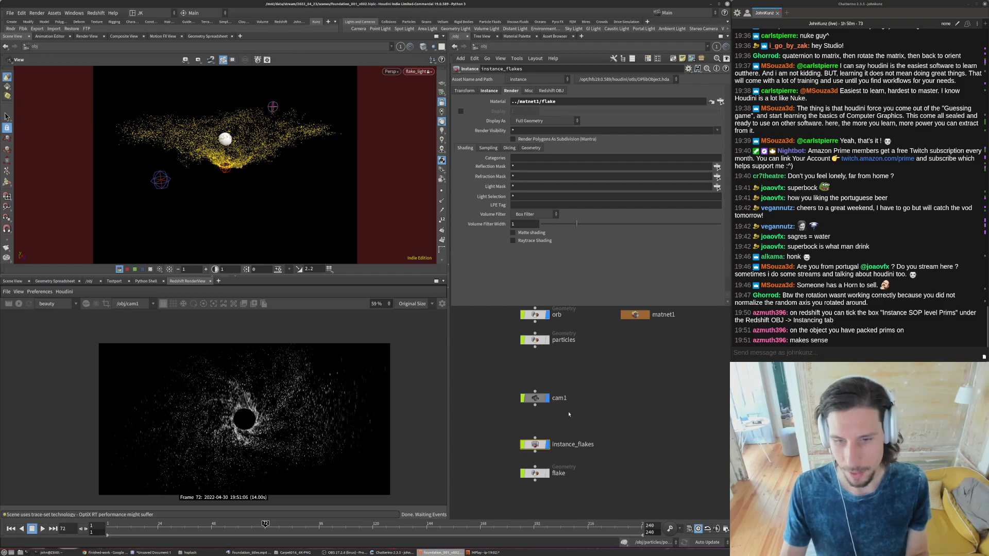
{"action": "middle_click_drag", "start_coordinate": [555, 426], "coordinate": [572, 438]}
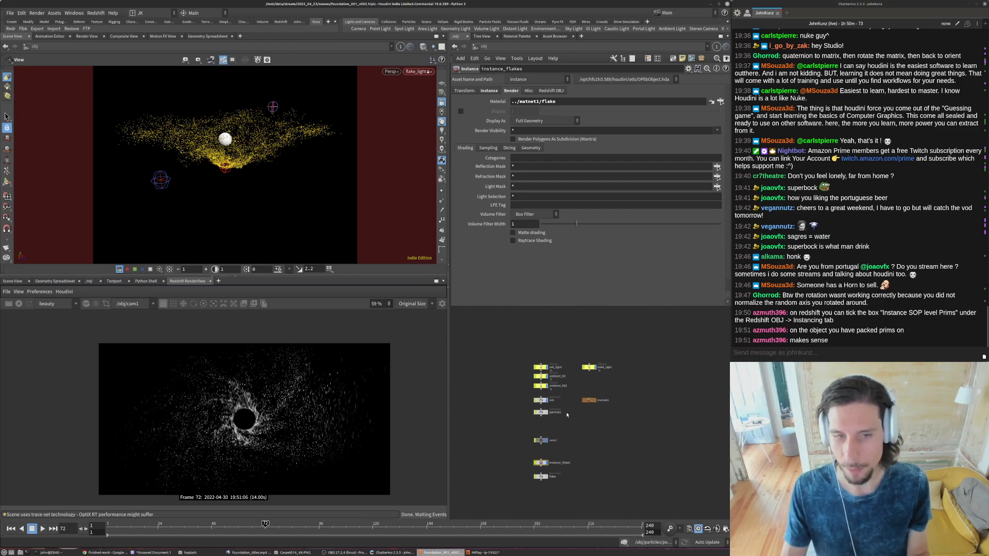
- Turn orb_light, ambient_fill and ambient_fill1 back on and check the settings of orb_light and ambient_fill1
{"action": "scroll", "coordinate": [229, 418], "scroll_direction": "up", "scroll_amount": 5}
{"action": "scroll", "coordinate": [228, 418], "scroll_direction": "down", "scroll_amount": 3}
{"action": "scroll", "coordinate": [546, 380], "scroll_direction": "up", "scroll_amount": 3}
{"action": "left_click_drag", "start_coordinate": [496, 333], "coordinate": [540, 401]}
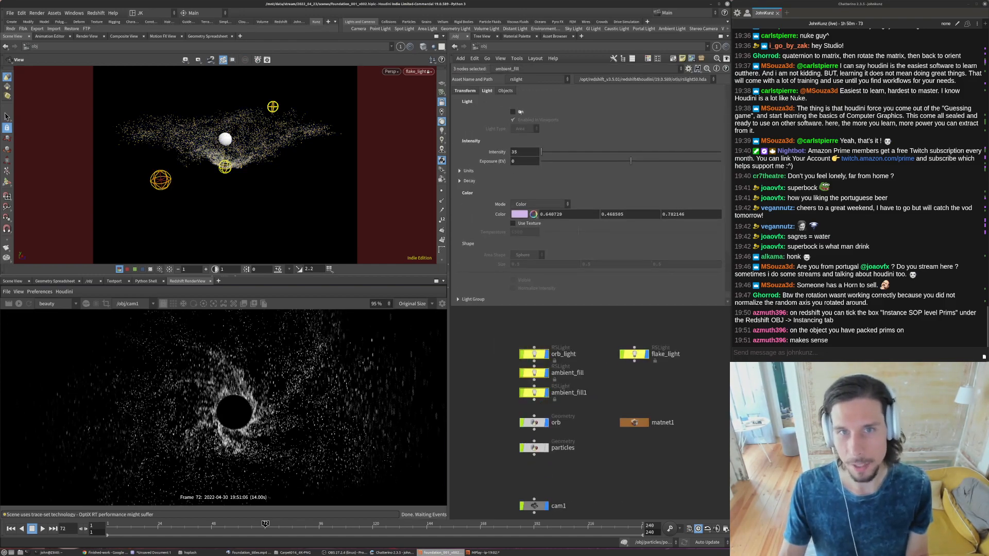
{"action": "left_click", "coordinate": [534, 354]}
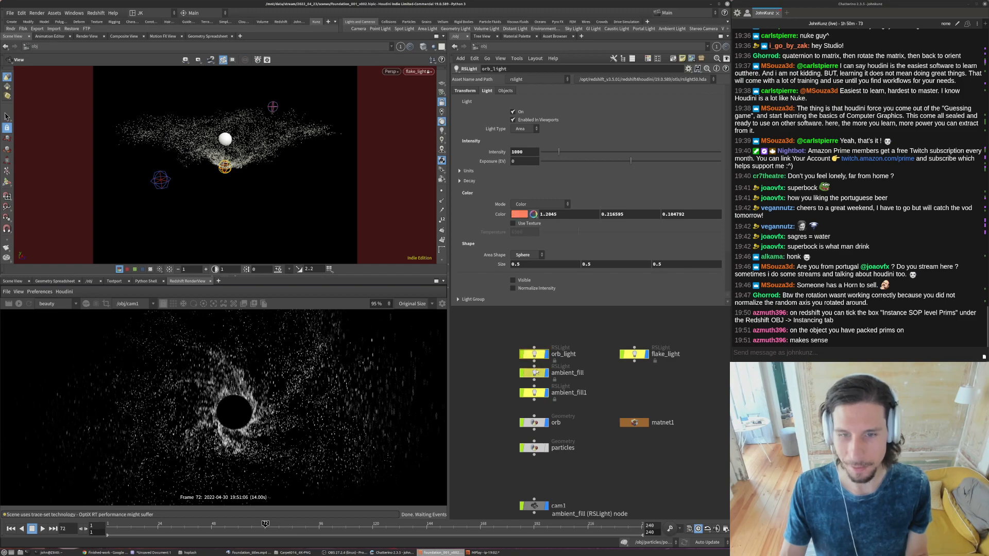
{"action": "left_click", "coordinate": [534, 393]}
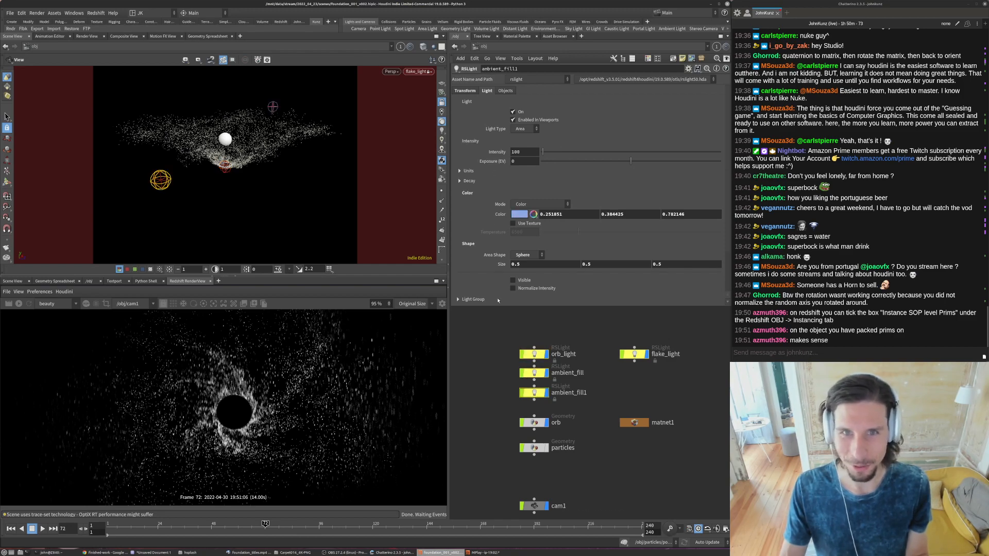
- Display the particles object again and inspect the combined particle and flake render around the orb
{"action": "middle_click_drag", "start_coordinate": [564, 464], "coordinate": [570, 432]}
{"action": "left_click", "coordinate": [570, 432]}
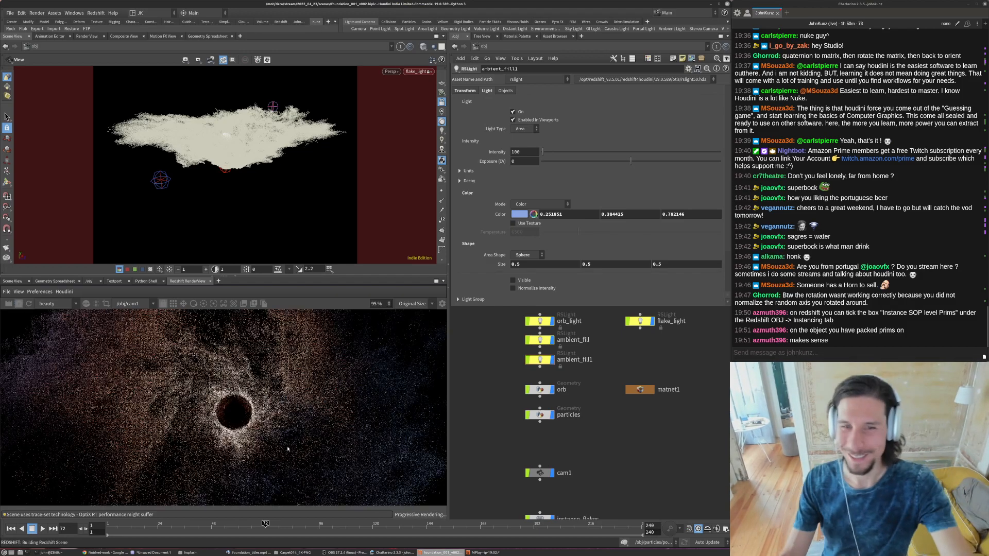
{"action": "scroll", "coordinate": [218, 413], "scroll_direction": "down", "scroll_amount": 3}
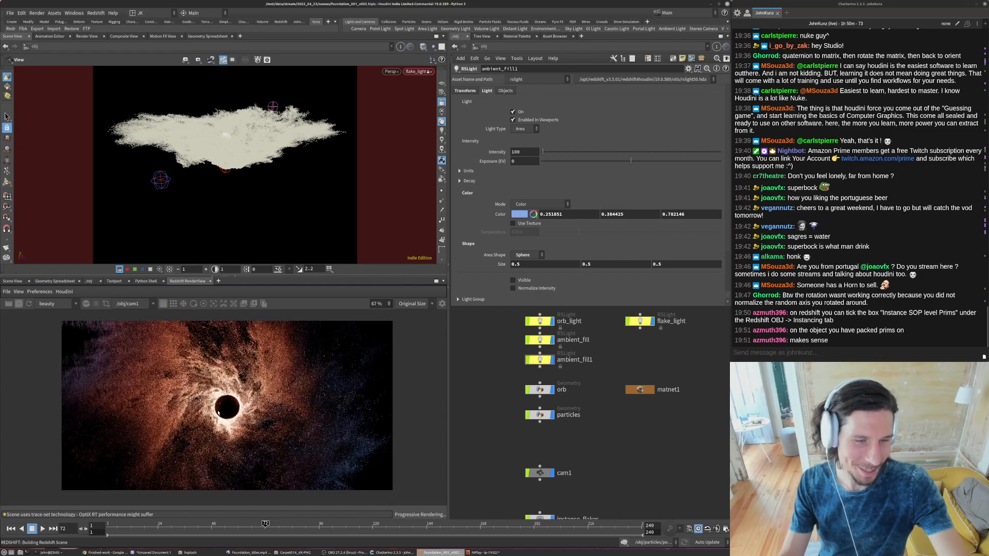
{"action": "scroll", "coordinate": [219, 413], "scroll_direction": "up", "scroll_amount": 10}
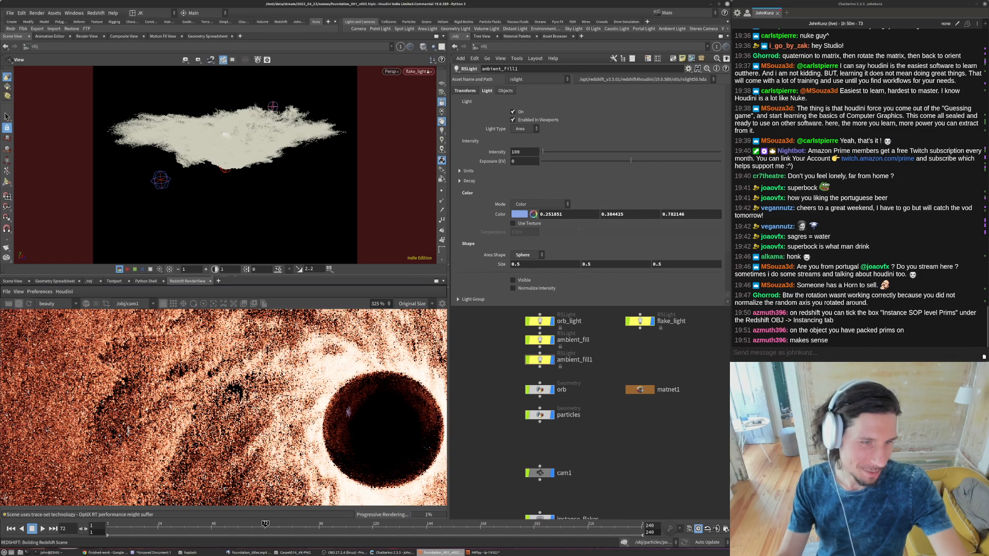
{"action": "scroll", "coordinate": [139, 395], "scroll_direction": "down", "scroll_amount": 8}
{"action": "scroll", "coordinate": [262, 399], "scroll_direction": "down", "scroll_amount": 2}
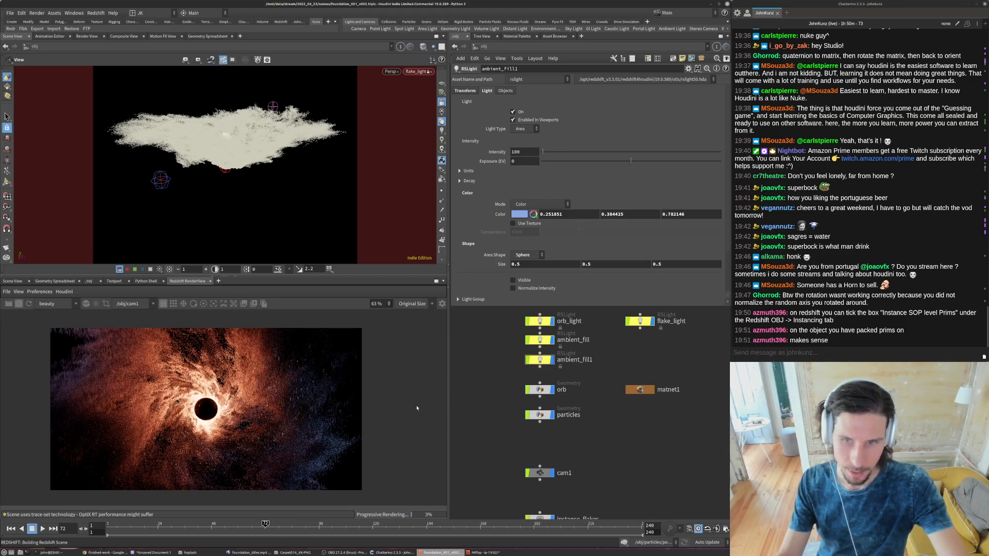
- Enable Photographic Exposure and Bloom in the render view's post effects and expand the Bloom settings
{"action": "left_click", "coordinate": [442, 303]}
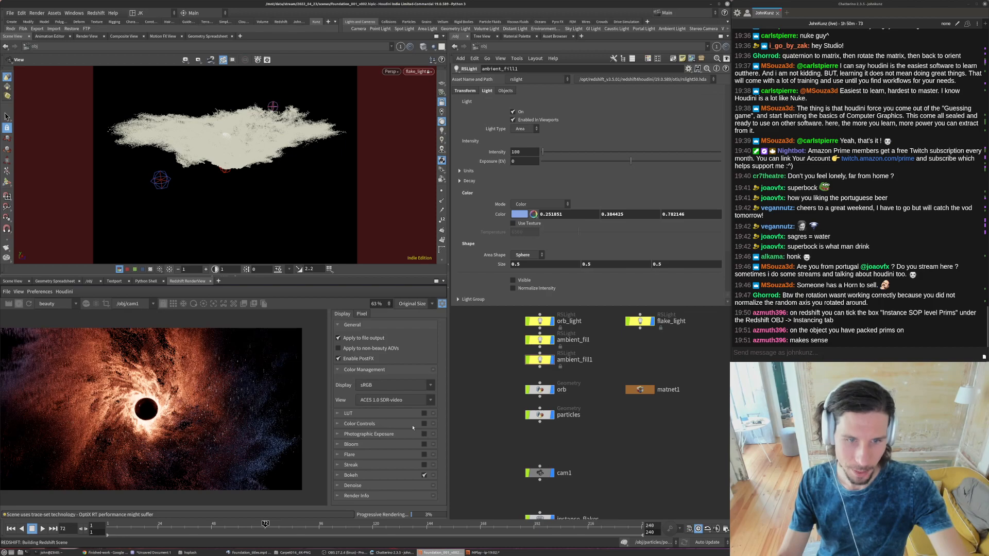
{"action": "scroll", "coordinate": [196, 407], "scroll_direction": "down", "scroll_amount": 2}
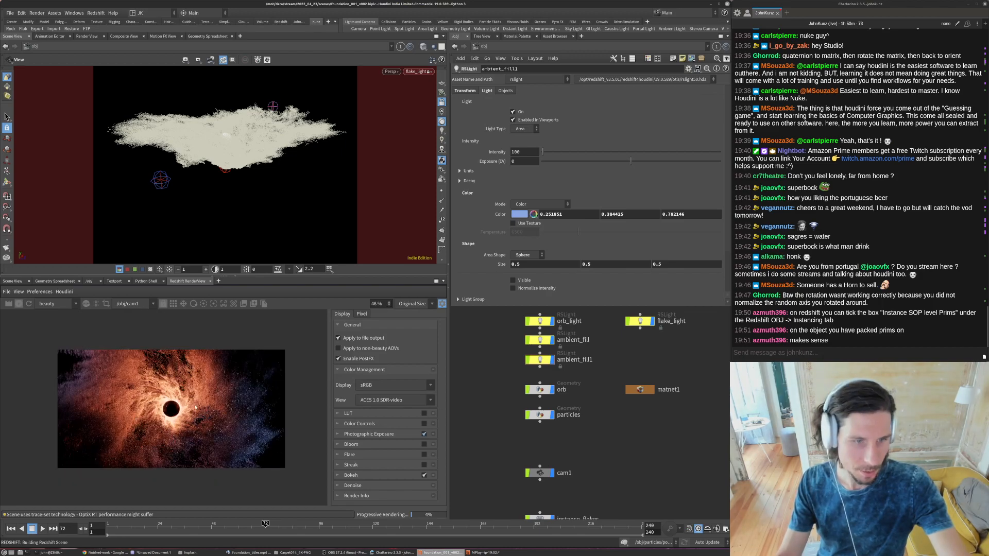
{"action": "left_click", "coordinate": [424, 444]}
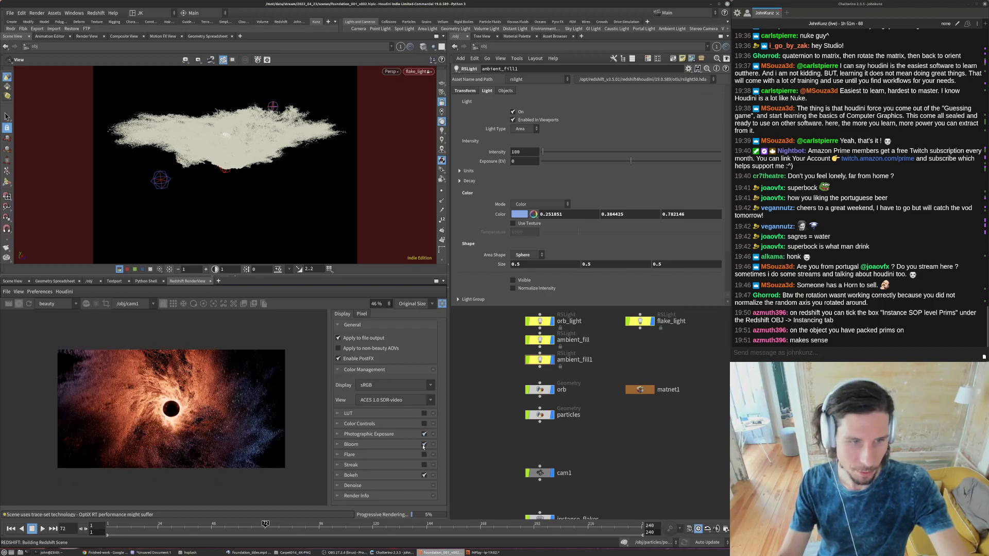
{"action": "left_click", "coordinate": [383, 444]}
{"action": "scroll", "coordinate": [371, 453], "scroll_direction": "down", "scroll_amount": 2}
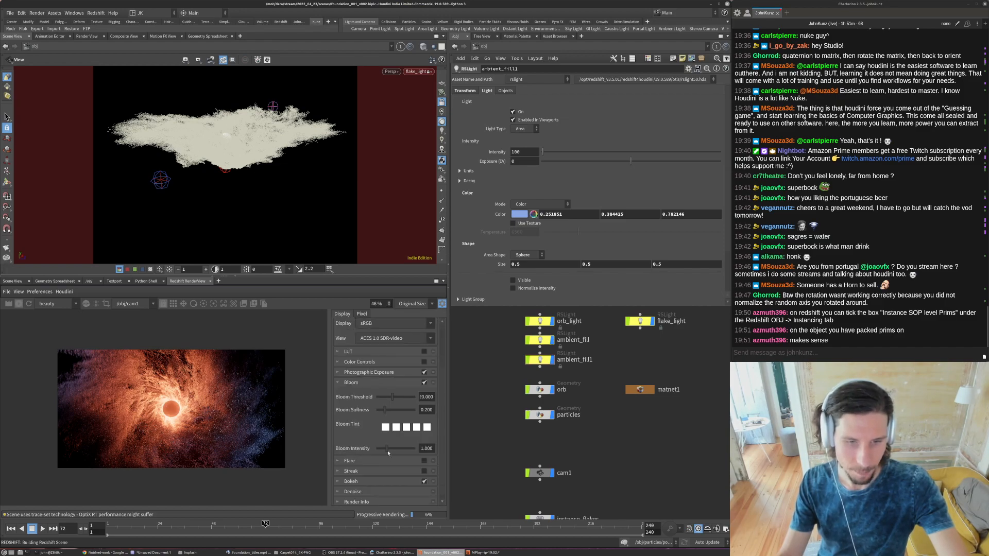
- Set Bloom Softness to 0.211 and Bloom Intensity to 2.211, and raise the Bloom Threshold slightly
{"action": "left_click", "coordinate": [400, 410]}
{"action": "left_click", "coordinate": [386, 410]}
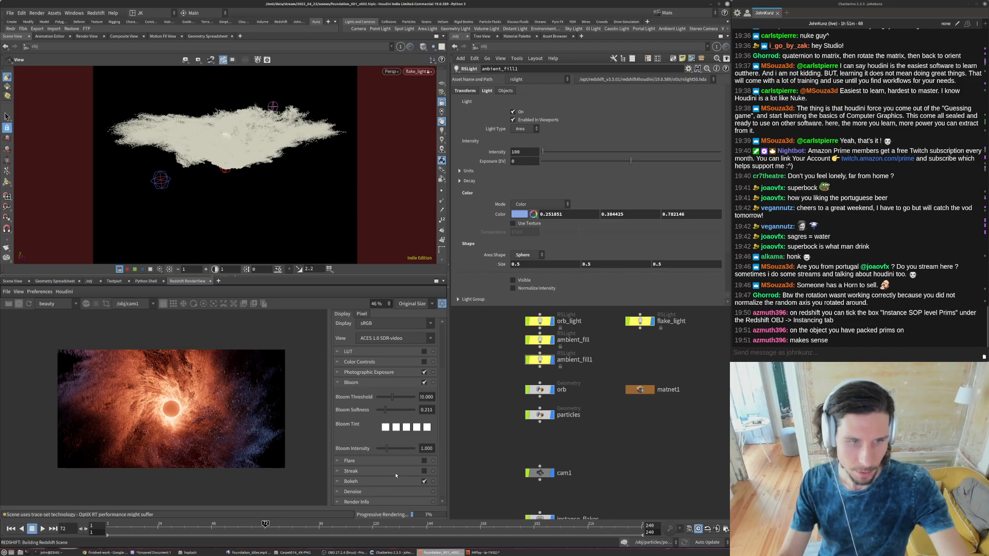
{"action": "left_click", "coordinate": [398, 449]}
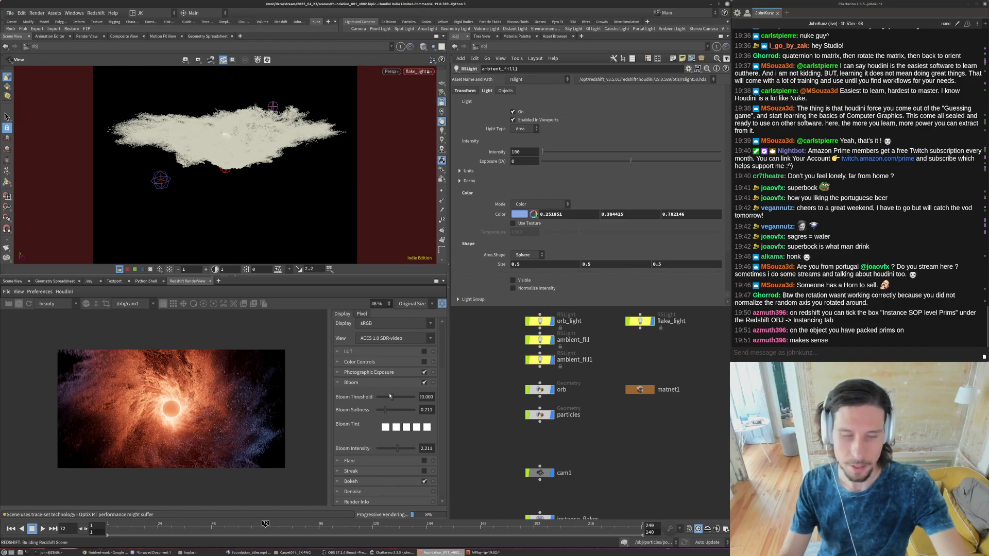
{"action": "left_click_drag", "start_coordinate": [391, 397], "coordinate": [396, 397]}
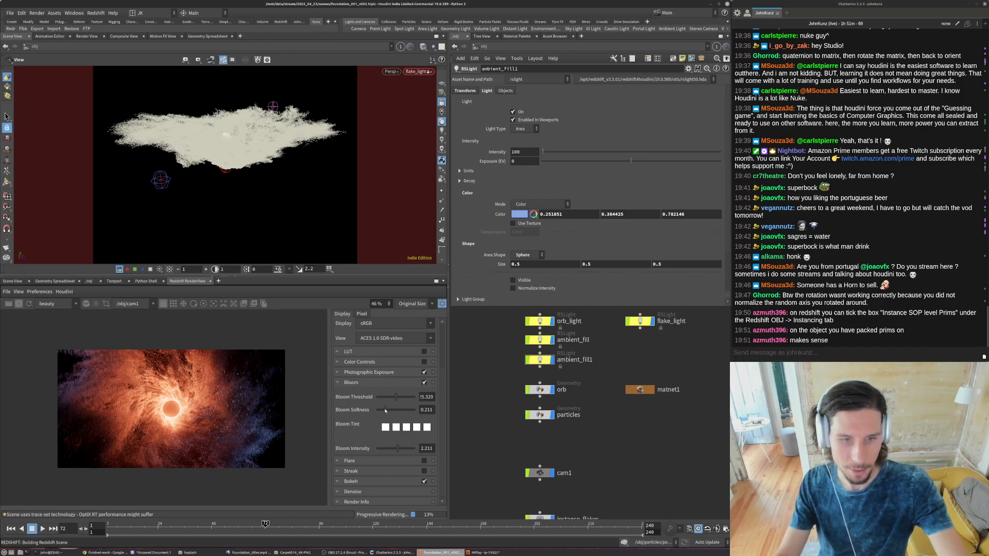
- Reduce Bloom Intensity to 0.895, compare the render with Bloom off and on, and adjust Bloom Threshold to about 27.3
{"action": "left_click", "coordinate": [382, 398]}
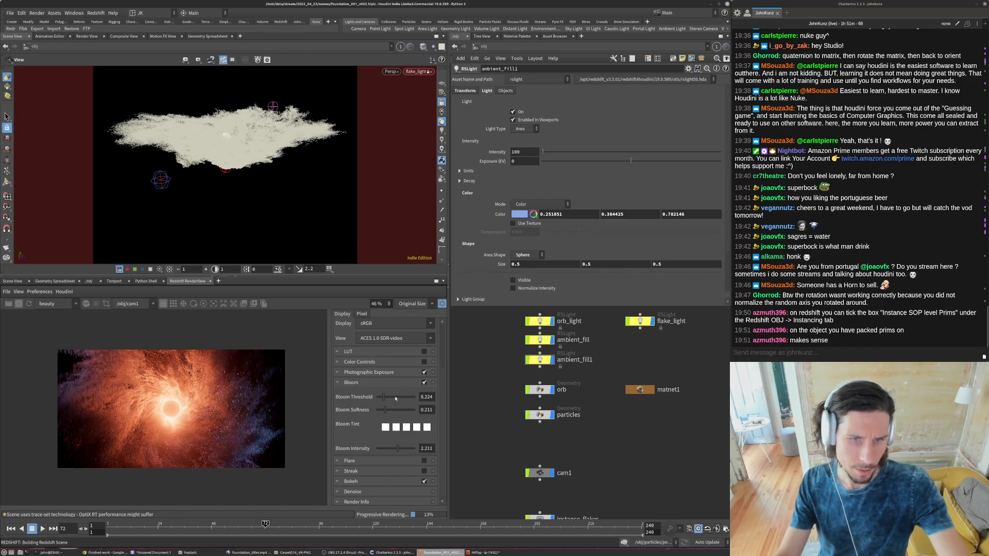
{"action": "left_click", "coordinate": [396, 398]}
{"action": "left_click_drag", "start_coordinate": [407, 399], "coordinate": [392, 413]}
{"action": "left_click", "coordinate": [385, 448]}
{"action": "left_click", "coordinate": [423, 383]}
{"action": "left_click", "coordinate": [424, 383]}
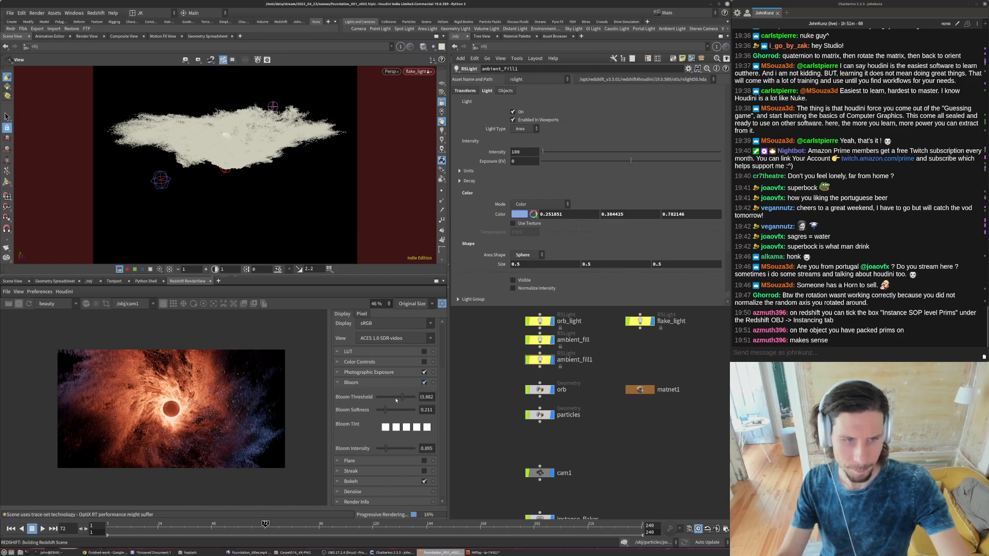
{"action": "left_click", "coordinate": [398, 400]}
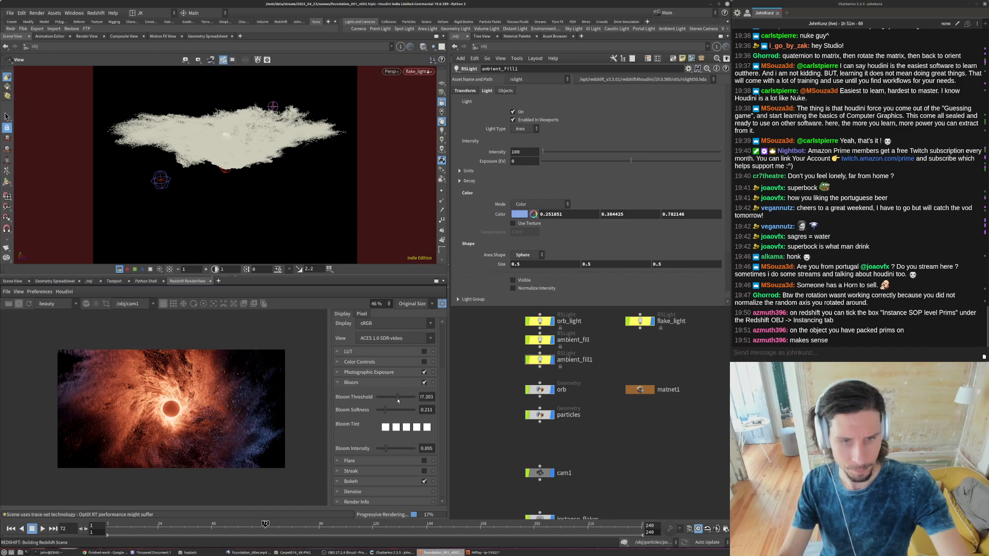
- Try the Flare post effect, expanding its settings and setting Flare Chromatic to 8.282, Flare Size to 0.227 and Flare Halo to 0.933
{"action": "left_click", "coordinate": [424, 461]}
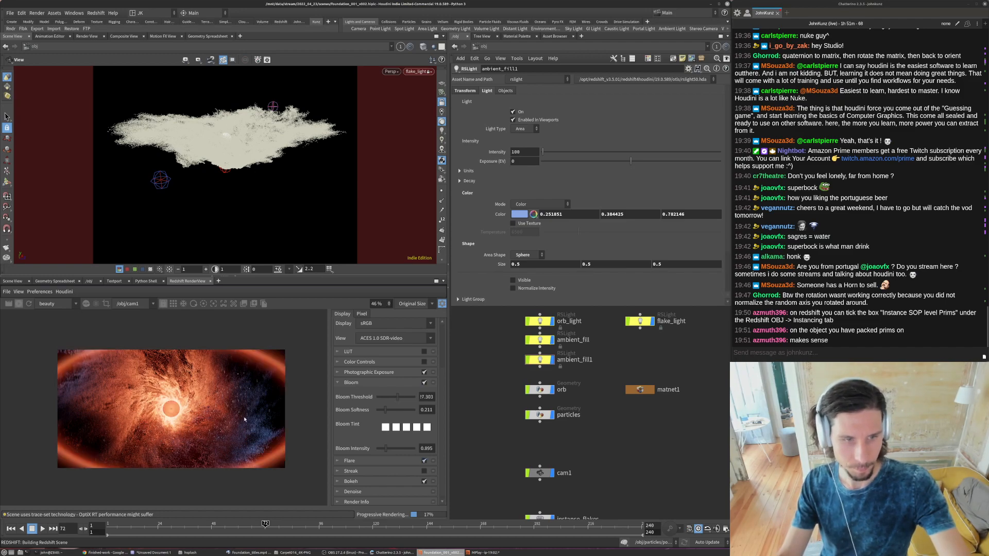
{"action": "scroll", "coordinate": [350, 451], "scroll_direction": "down", "scroll_amount": 1}
{"action": "left_click", "coordinate": [338, 458]}
{"action": "scroll", "coordinate": [391, 443], "scroll_direction": "down", "scroll_amount": 3}
{"action": "left_click", "coordinate": [409, 421]}
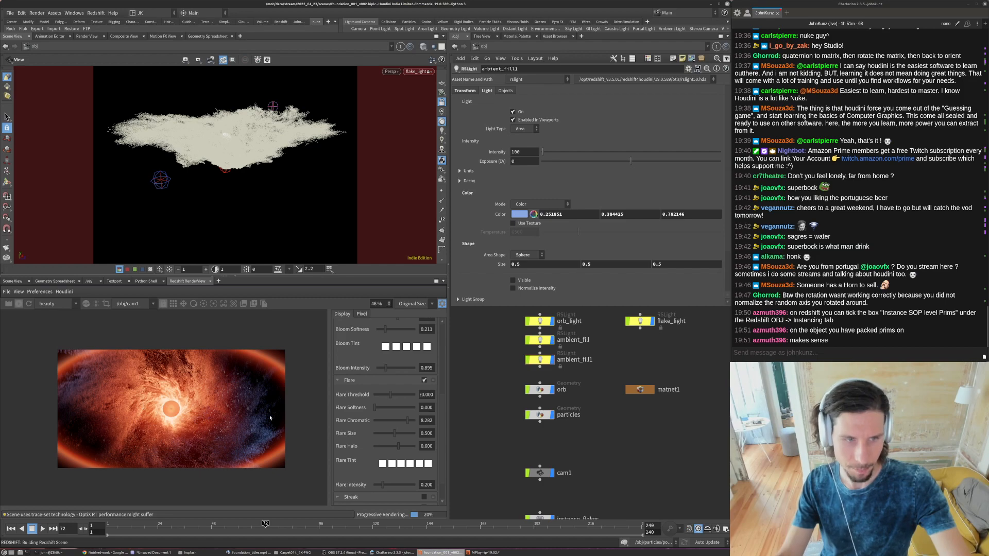
{"action": "left_click", "coordinate": [383, 435]}
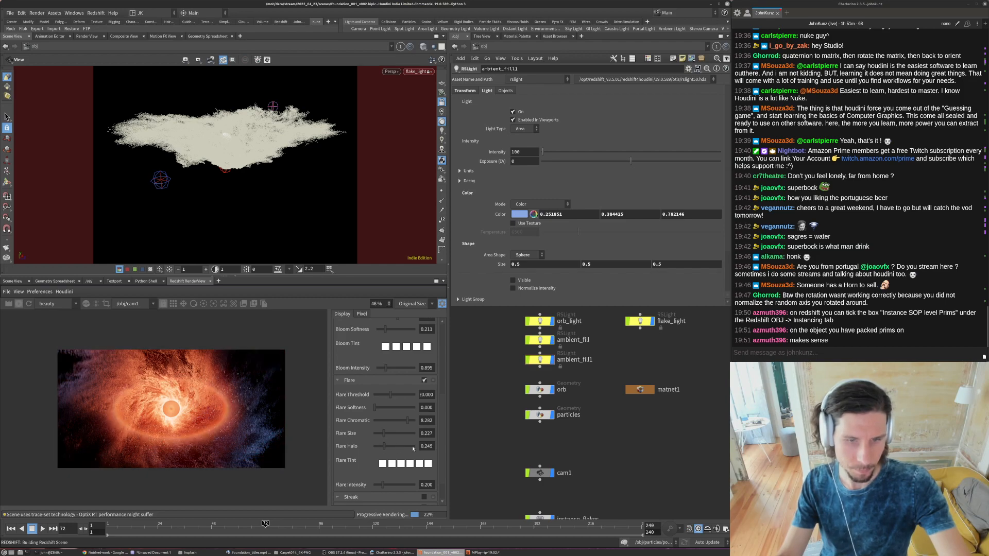
{"action": "left_click", "coordinate": [413, 446]}
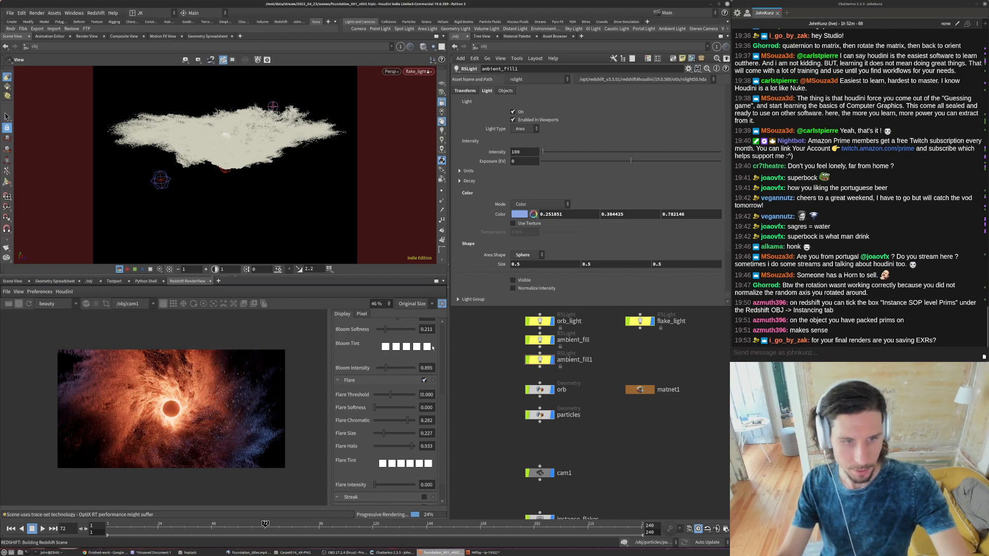
- Compare the render with Flare off and on, setting Flare Intensity to 0.080 and Flare Chromatic to 8.712
{"action": "left_click", "coordinate": [424, 380]}
{"action": "left_click", "coordinate": [376, 485]}
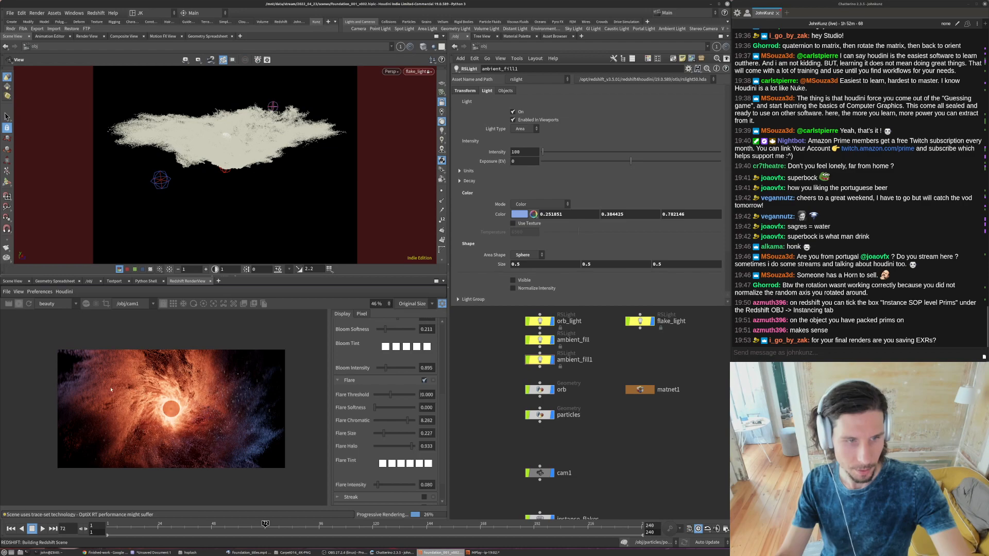
{"action": "left_click", "coordinate": [410, 421]}
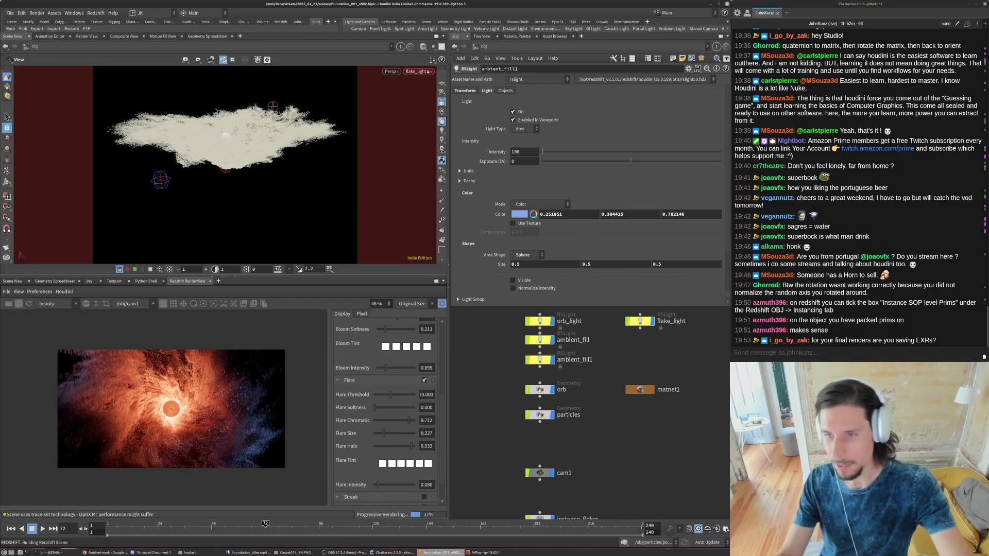
{"action": "left_click", "coordinate": [944, 341]}
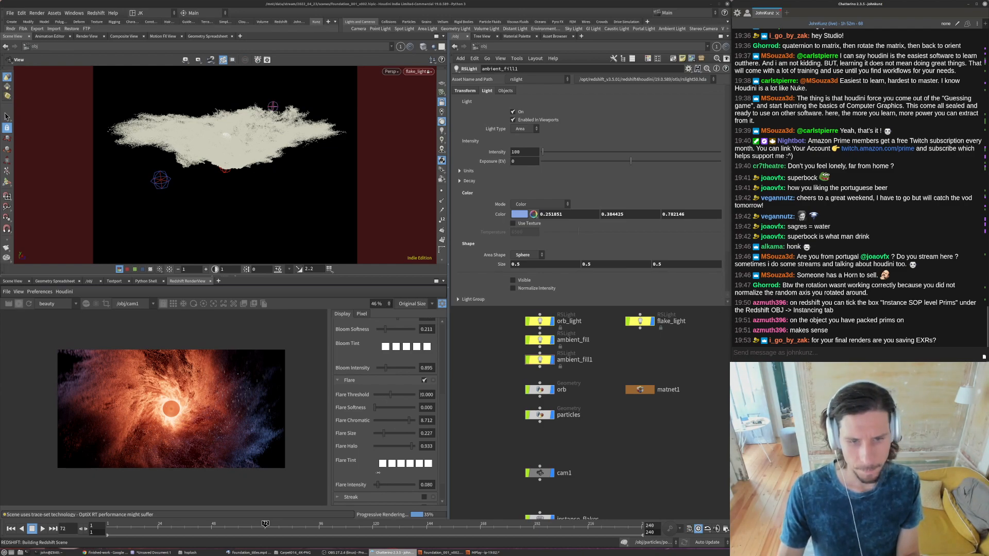
- Try Flare Size 0.528, a higher Flare Threshold and several Flare Halo values ending at 0.804, and disable Flare
{"action": "left_click", "coordinate": [395, 446]}
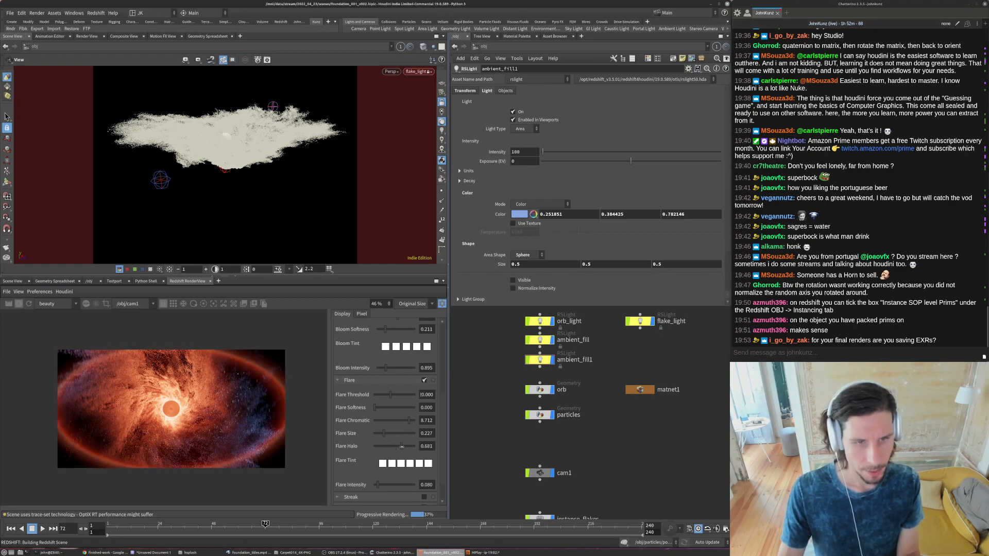
{"action": "left_click", "coordinate": [404, 447]}
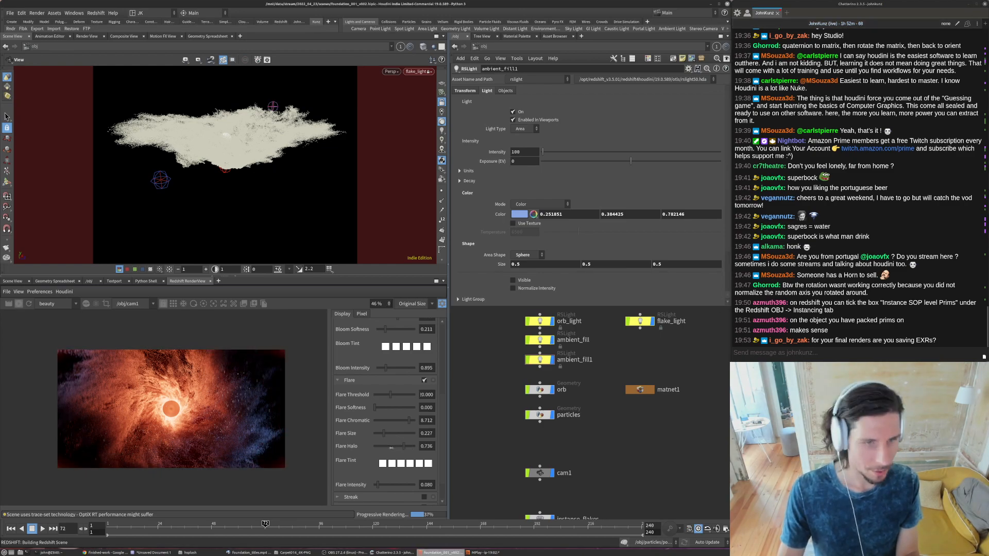
{"action": "left_click", "coordinate": [406, 446]}
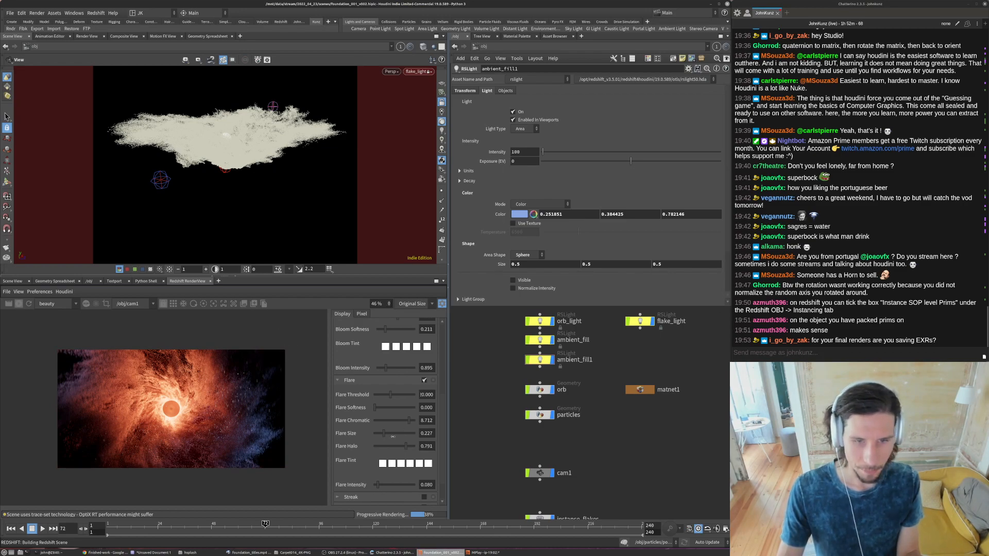
{"action": "left_click", "coordinate": [396, 436]}
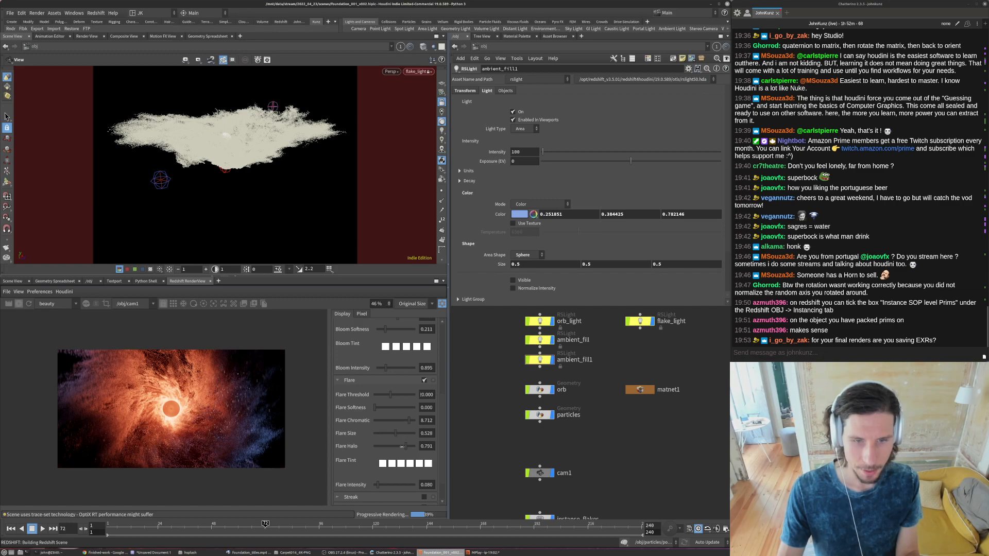
{"action": "left_click", "coordinate": [397, 446]}
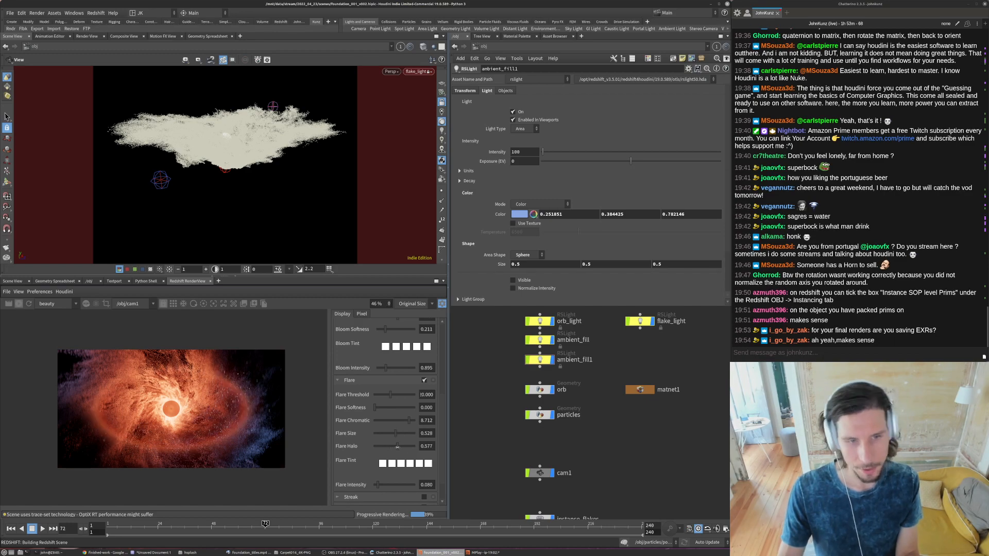
{"action": "left_click", "coordinate": [389, 446]}
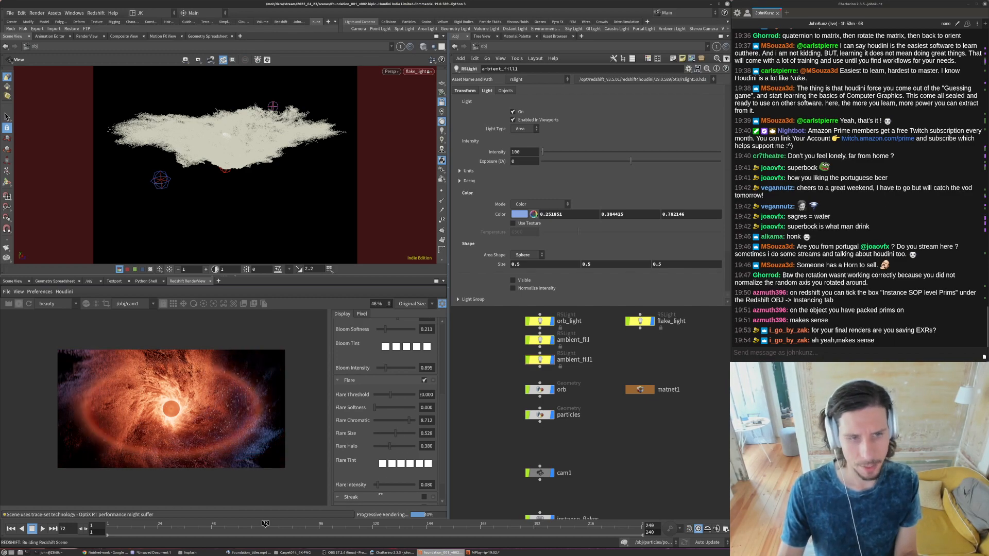
{"action": "left_click", "coordinate": [383, 395]}
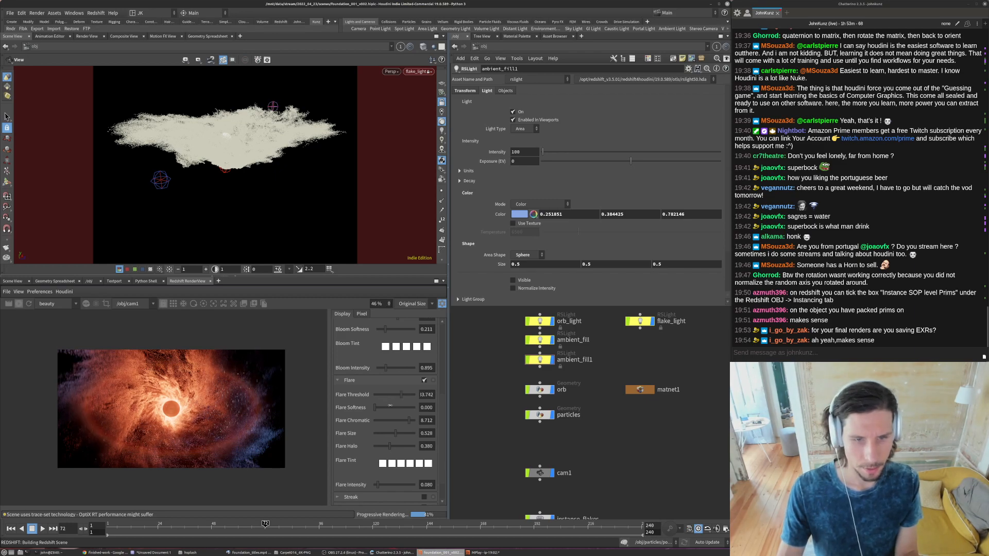
{"action": "left_click", "coordinate": [401, 446]}
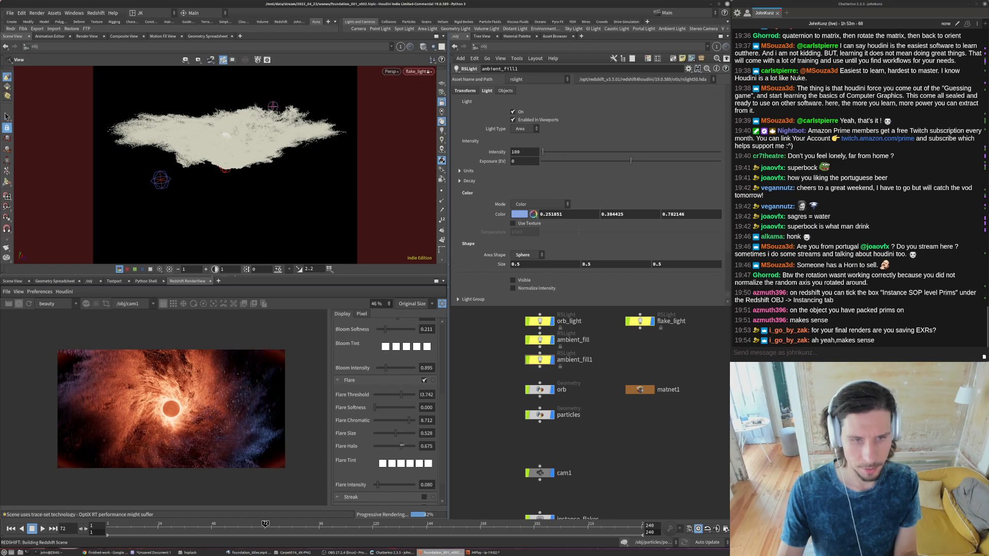
{"action": "left_click", "coordinate": [424, 380]}
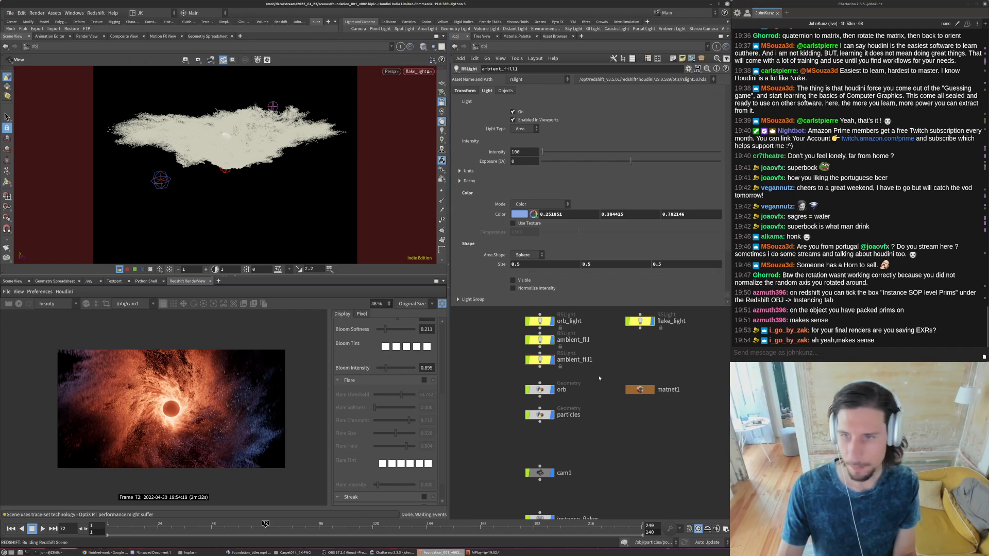
- Select cam1 and check its focus distance and F-Stop in the sampling settings
{"action": "scroll", "coordinate": [579, 470], "scroll_direction": "down", "scroll_amount": 3}
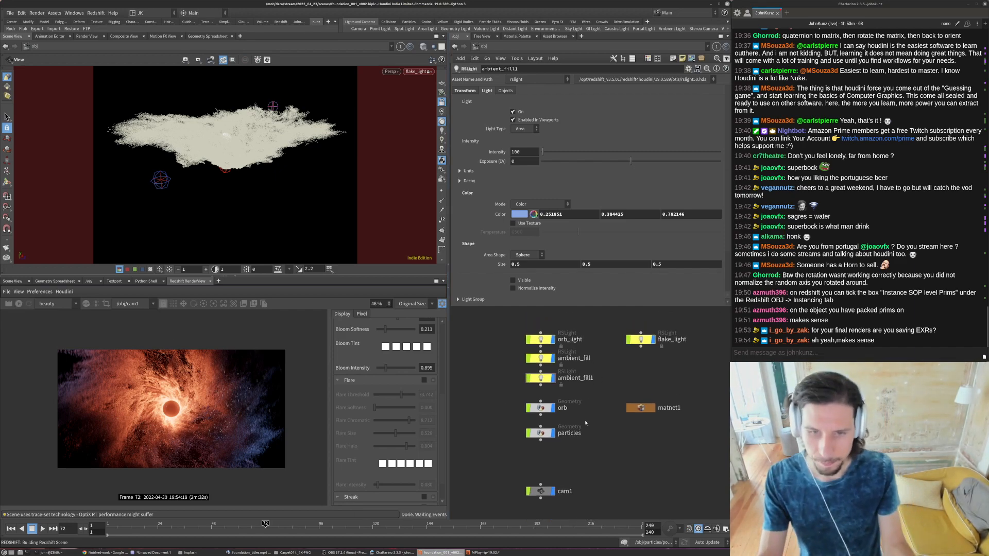
{"action": "left_click", "coordinate": [552, 472]}
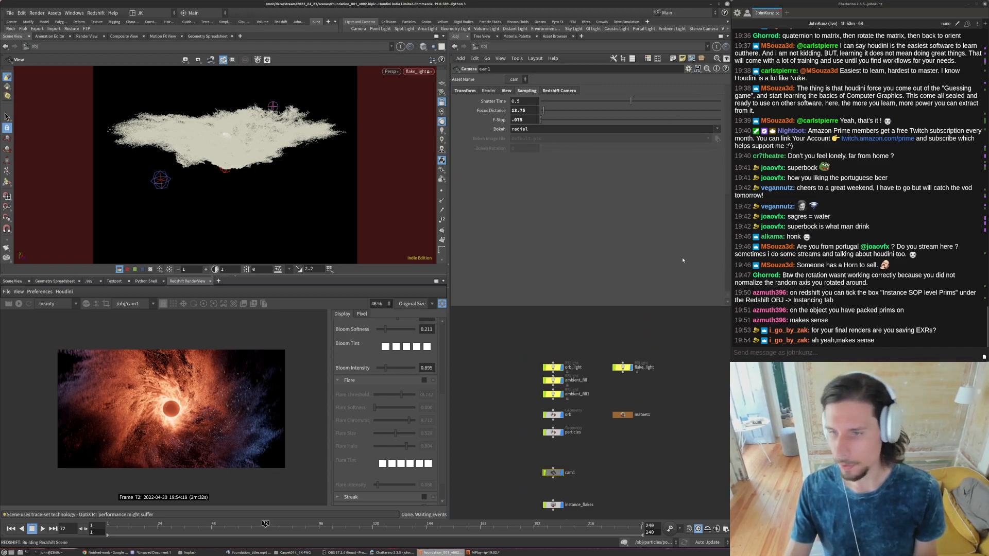
{"action": "left_click", "coordinate": [518, 120]}
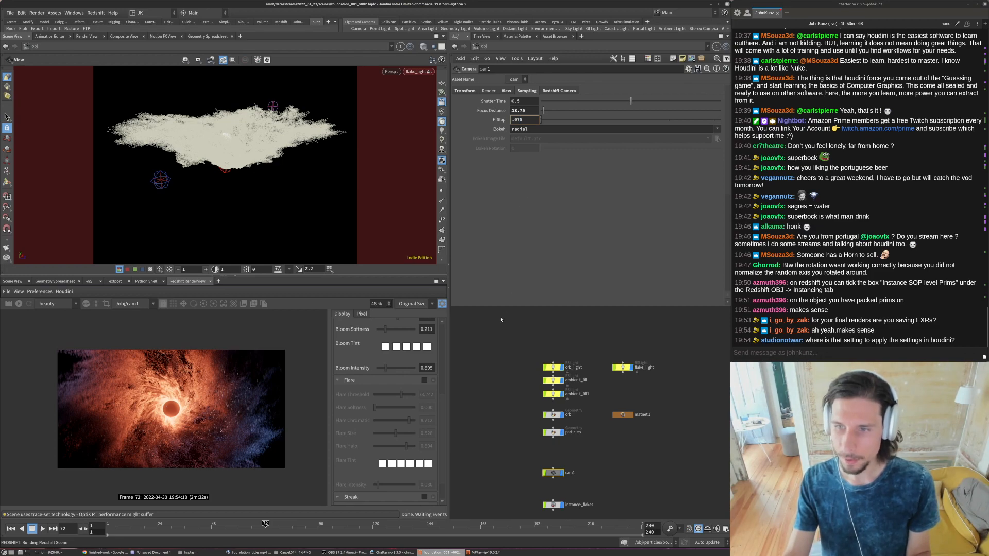
{"action": "left_click", "coordinate": [505, 351]}
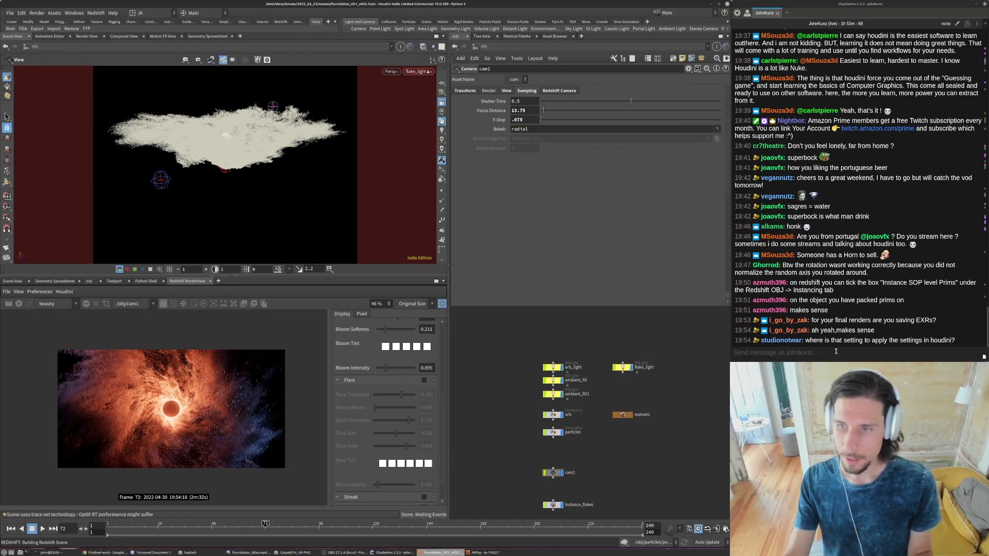
{"action": "left_click", "coordinate": [930, 344]}
{"action": "left_click", "coordinate": [524, 352]}
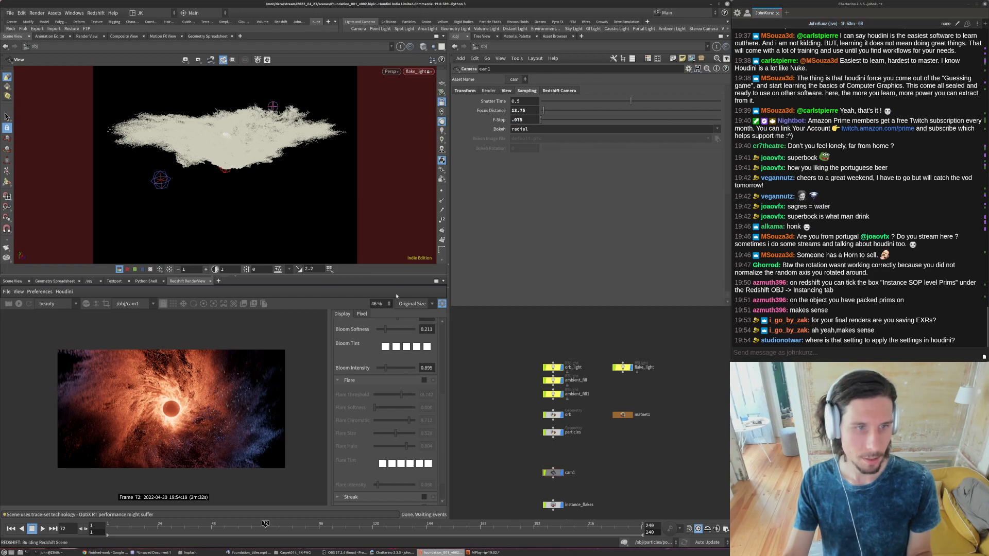
{"action": "left_click", "coordinate": [18, 292]}
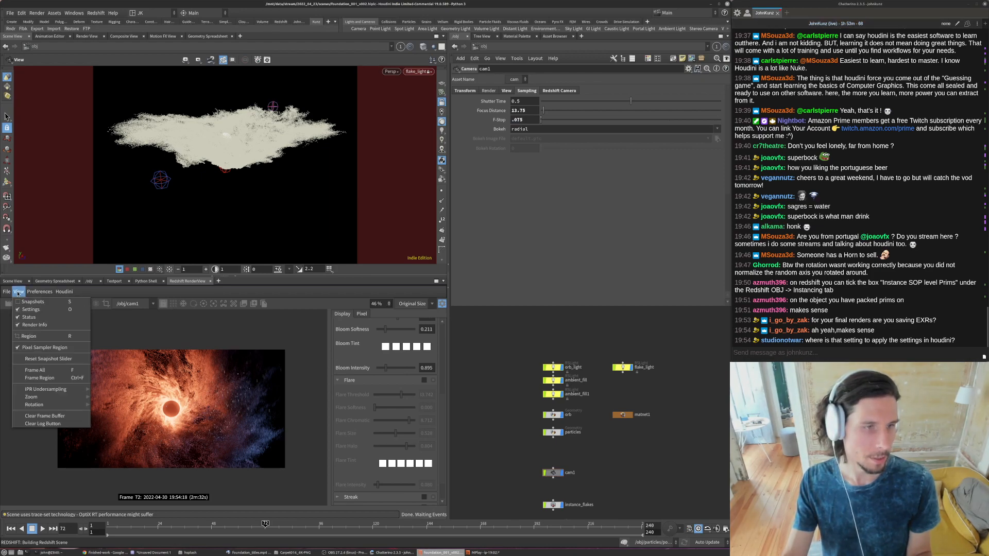
{"action": "mouse_move", "coordinate": [4, 291]}
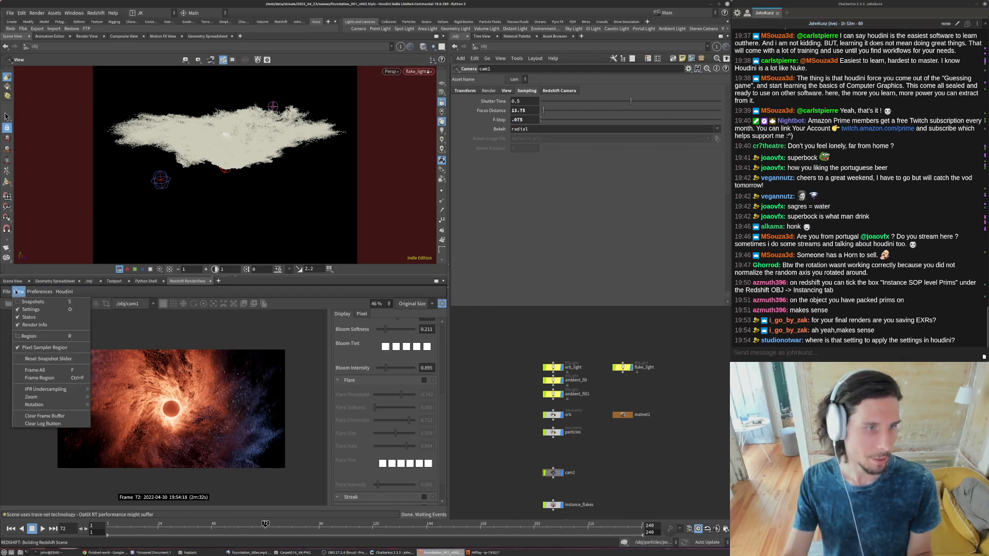
{"action": "left_click", "coordinate": [19, 293]}
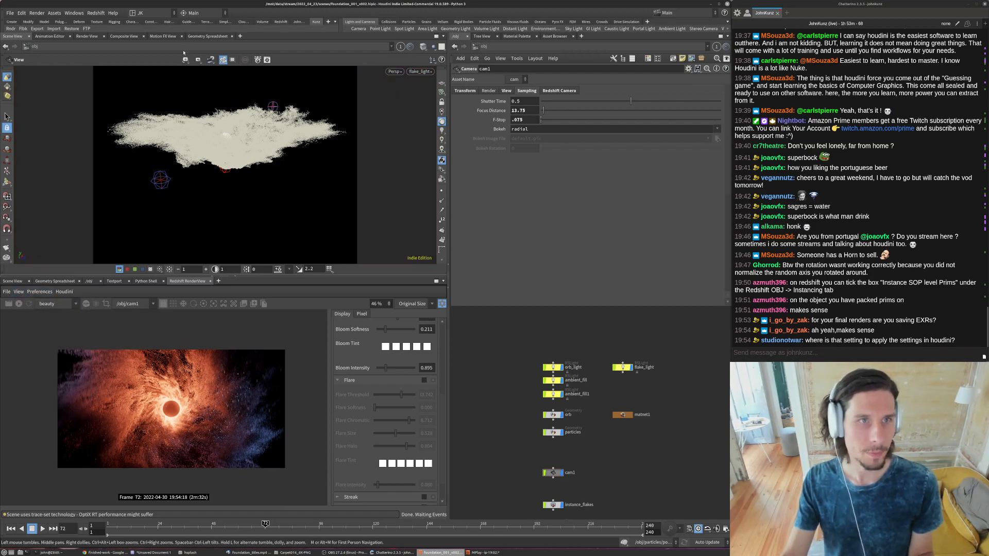
- Add a Network View pane tab alongside the Geometry Spreadsheet, change its pane link, and show the out network in it
{"action": "left_click", "coordinate": [208, 36]}
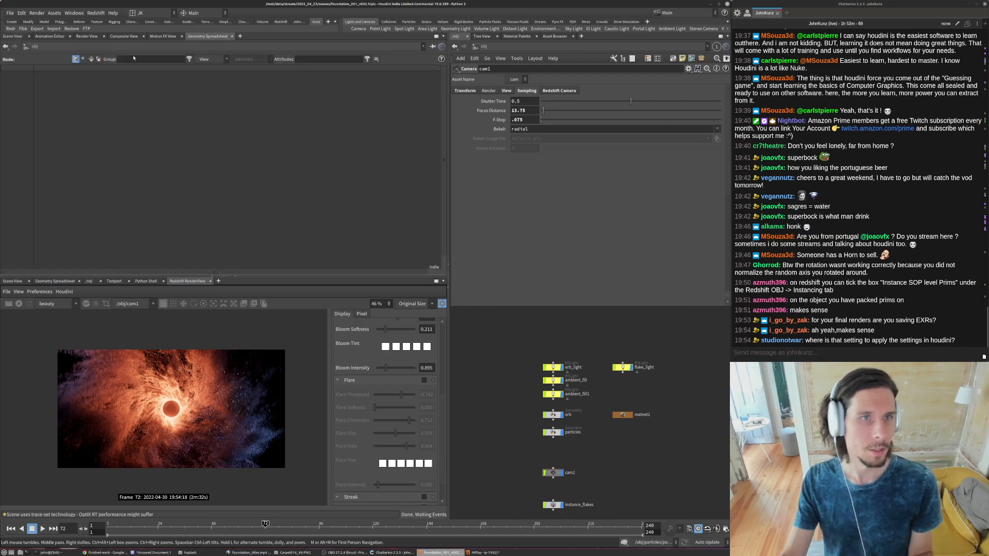
{"action": "left_click", "coordinate": [239, 36]}
{"action": "mouse_move", "coordinate": [268, 51]}
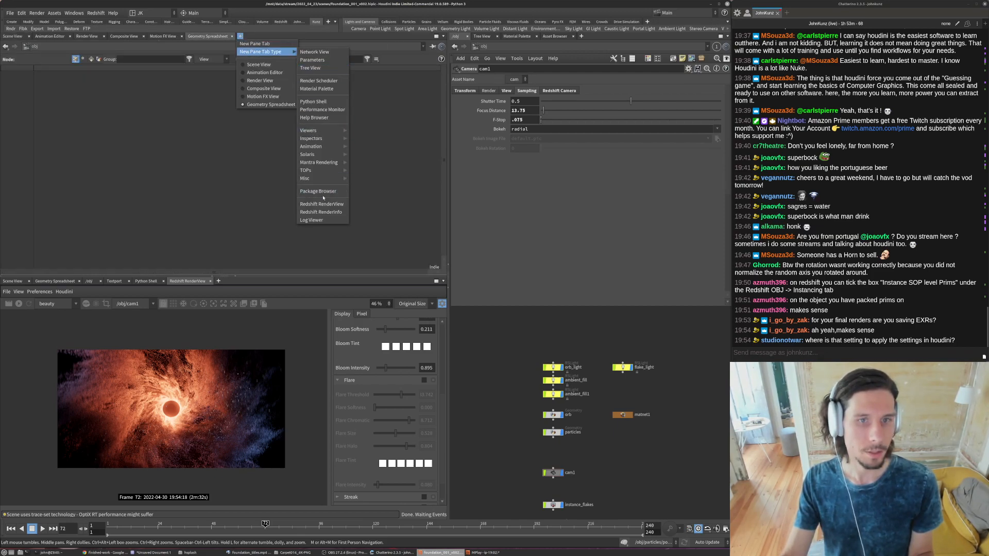
{"action": "left_click", "coordinate": [315, 51]}
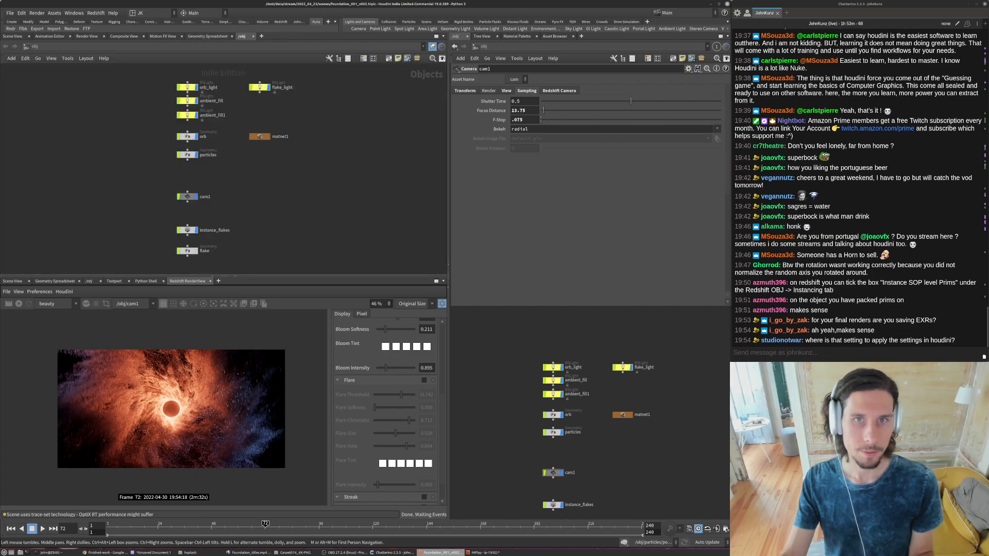
{"action": "left_click", "coordinate": [433, 47]}
{"action": "left_click", "coordinate": [444, 141]}
{"action": "middle_click_drag", "start_coordinate": [289, 181], "coordinate": [259, 204]}
{"action": "scroll", "coordinate": [259, 204], "scroll_direction": "down", "scroll_amount": 1}
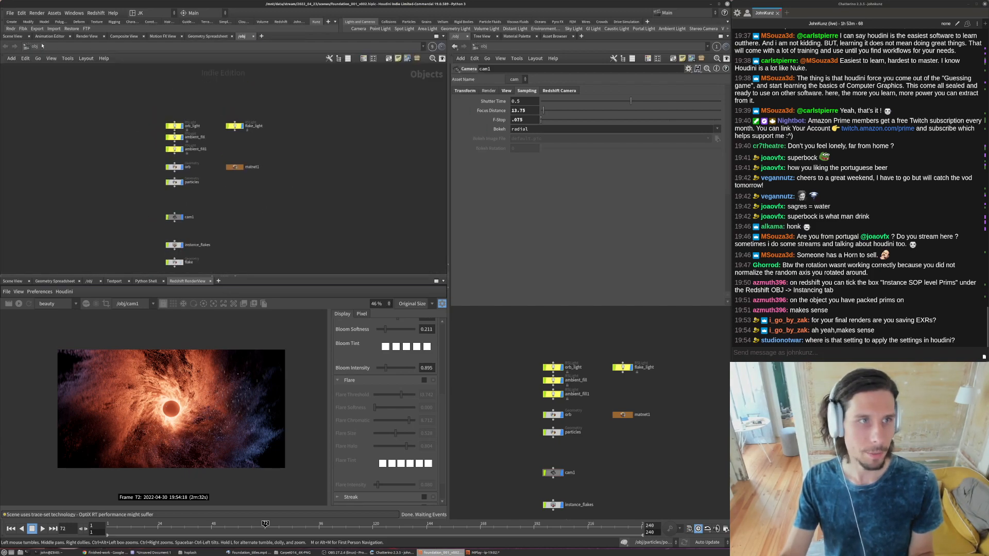
{"action": "left_click", "coordinate": [43, 46]}
{"action": "left_click", "coordinate": [49, 95]}
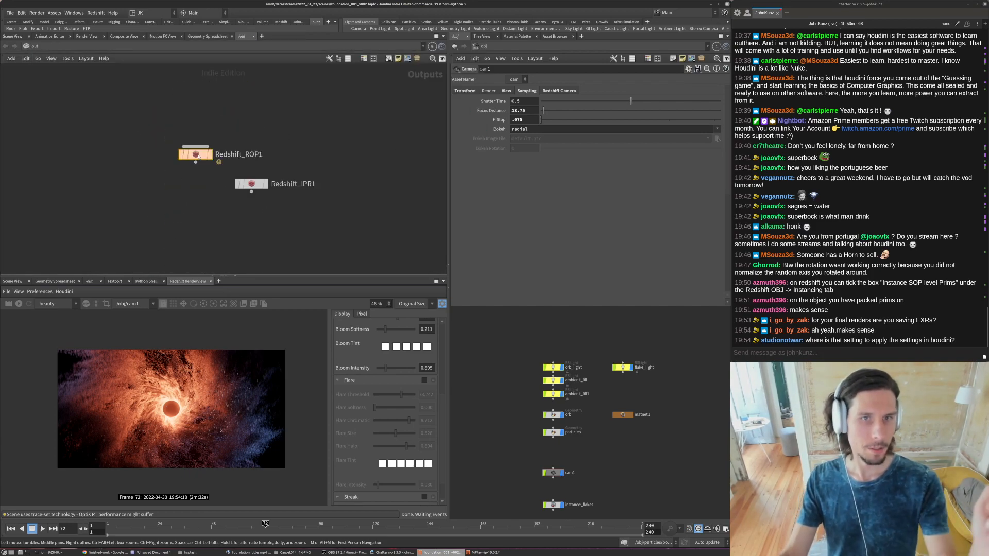
- Display the Redshift_ROP1 parameters and examine the Post Effects options of its output settings
{"action": "key", "text": "p"}
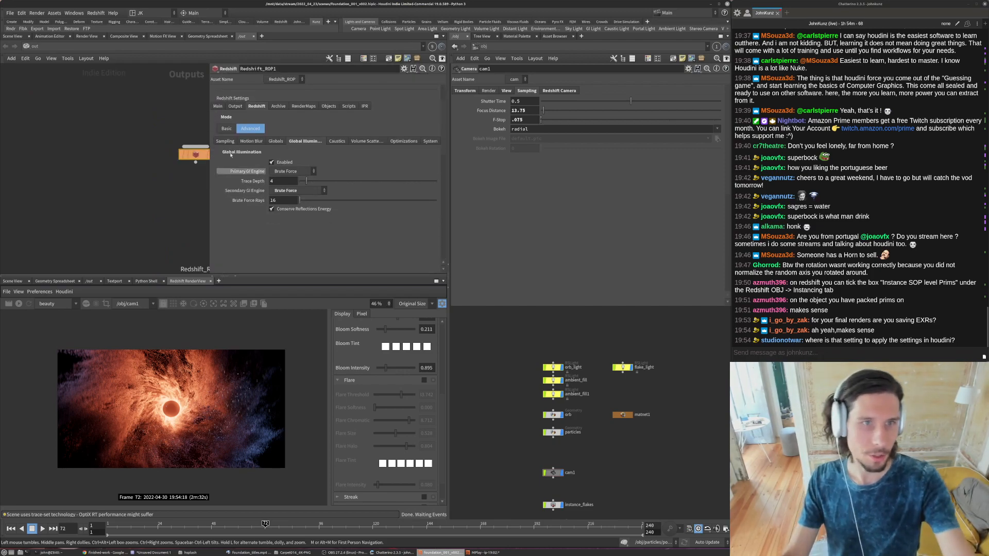
{"action": "left_click", "coordinate": [218, 106]}
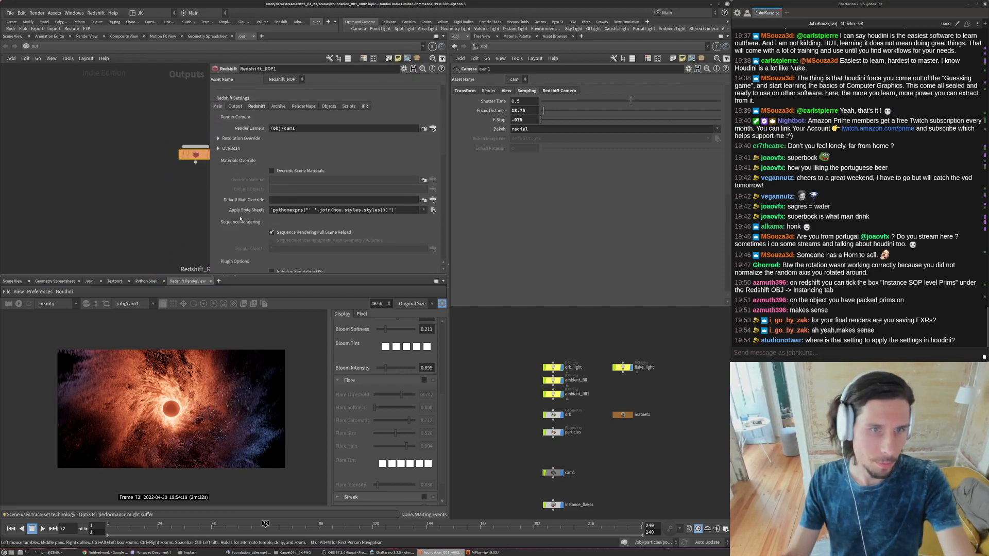
{"action": "left_click", "coordinate": [235, 106]}
{"action": "scroll", "coordinate": [279, 108], "scroll_direction": "down", "scroll_amount": 1}
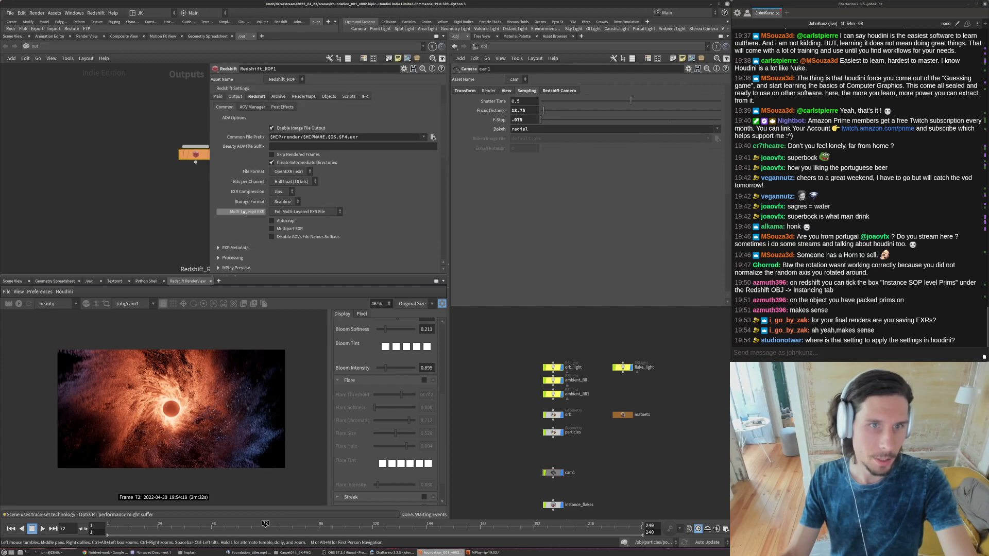
{"action": "left_click", "coordinate": [282, 107]}
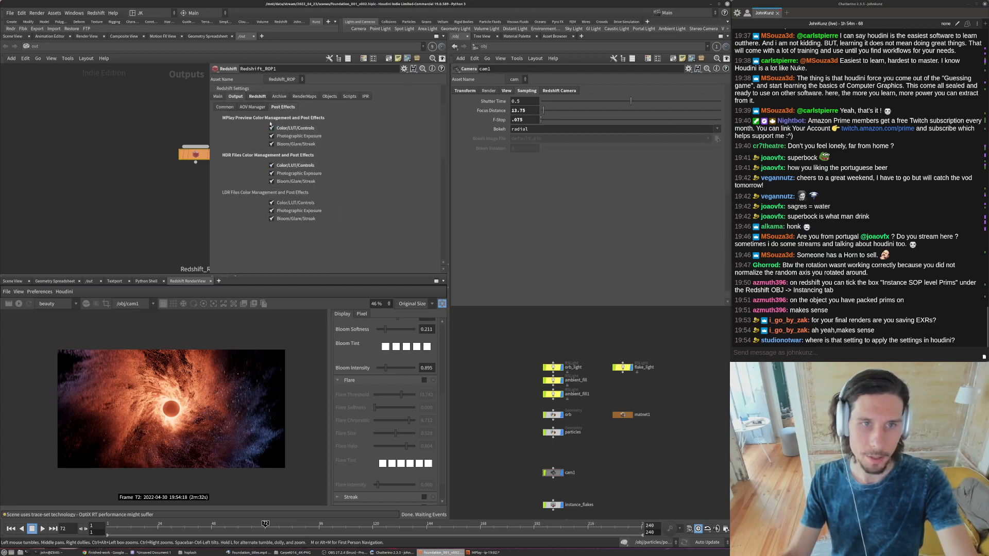
- Expand the MPlay Preview settings in Redshift_ROP1's common output options and set MPlay Display Gamma to 1
{"action": "left_click", "coordinate": [224, 107]}
{"action": "scroll", "coordinate": [240, 227], "scroll_direction": "down", "scroll_amount": 3}
{"action": "left_click", "coordinate": [219, 229]}
{"action": "scroll", "coordinate": [252, 231], "scroll_direction": "down", "scroll_amount": 3}
{"action": "double_click", "coordinate": [281, 232]}
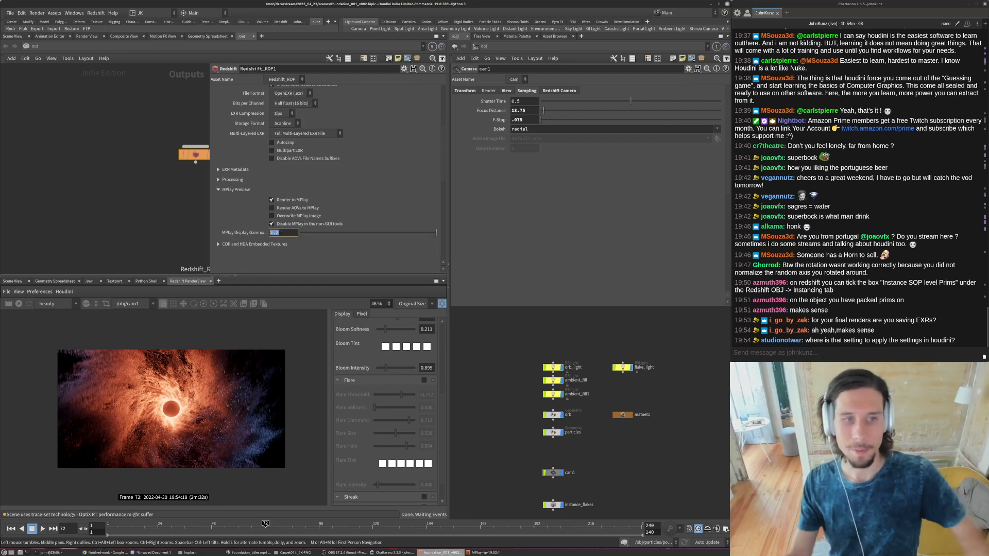
{"action": "type", "text": "1"}
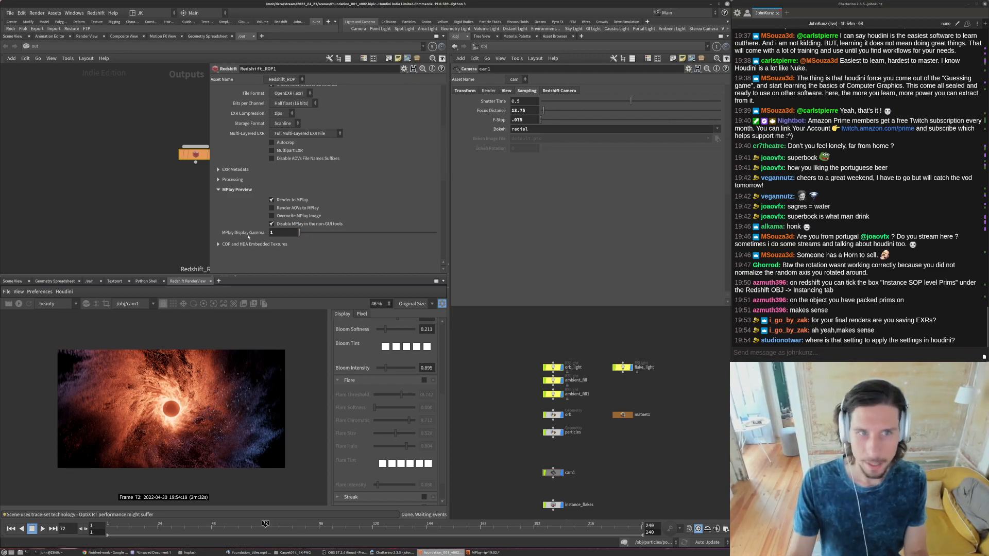
- Set Redshift_ROP1's output file format to JPG with a JPG Compression of 100, and check its Post Effects options
{"action": "scroll", "coordinate": [252, 212], "scroll_direction": "up", "scroll_amount": 5}
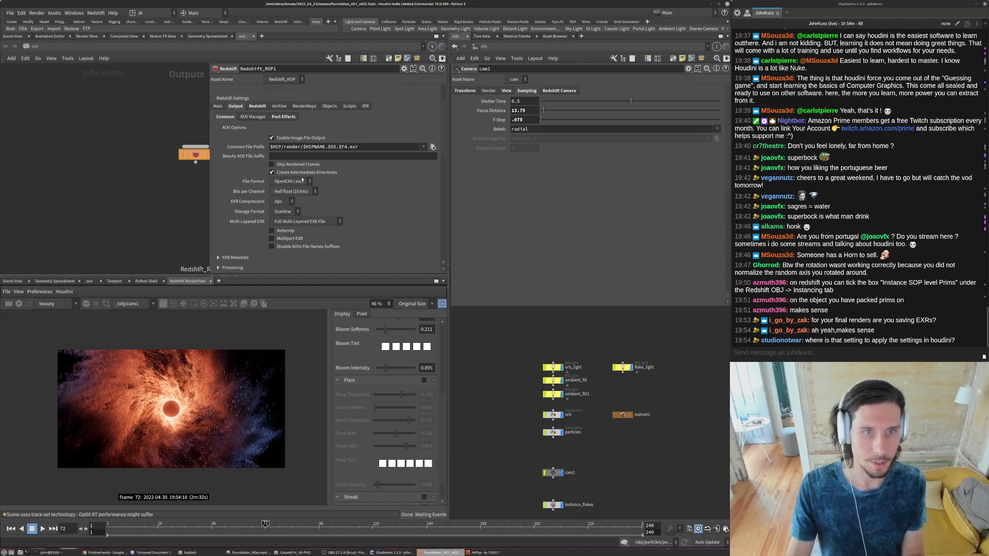
{"action": "left_click", "coordinate": [289, 182]}
{"action": "left_click", "coordinate": [288, 215]}
{"action": "left_click", "coordinate": [278, 193]}
{"action": "type", "text": "100"}
{"action": "key", "text": "Return"}
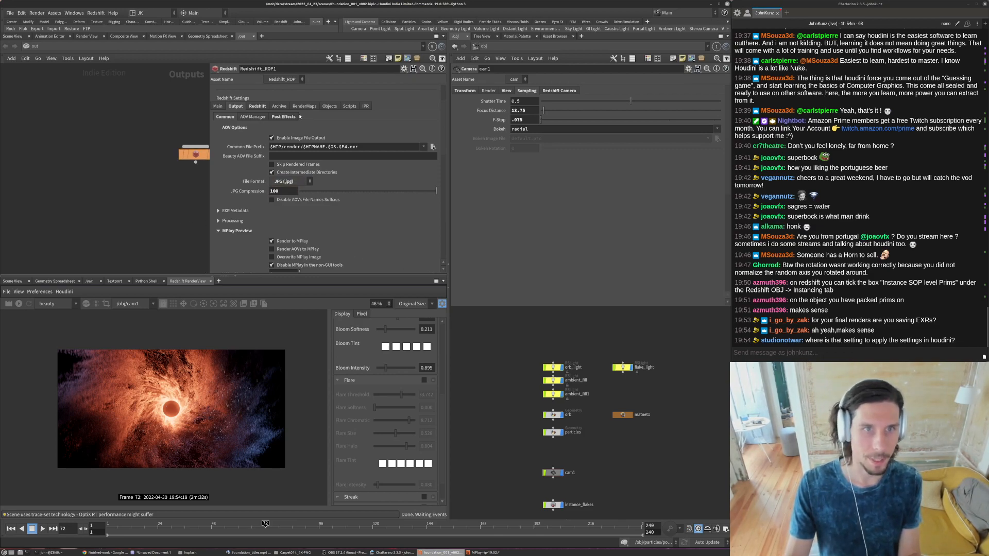
{"action": "left_click", "coordinate": [284, 116]}
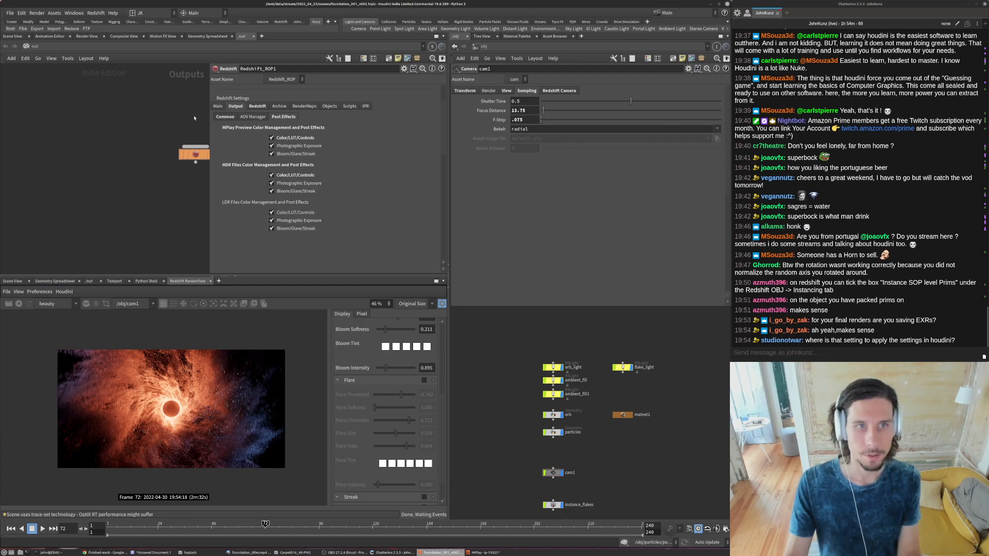
{"action": "left_click", "coordinate": [224, 117]}
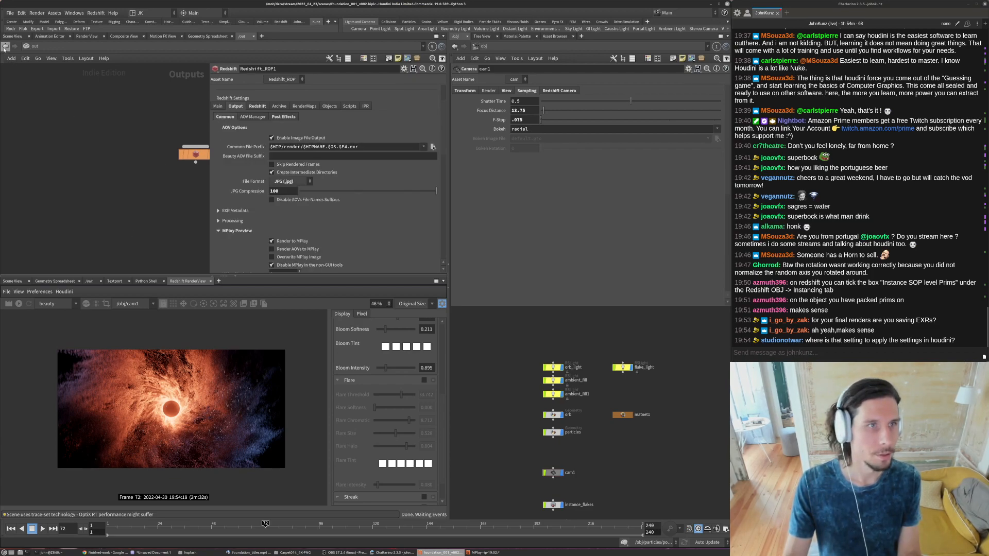
- Return to the 3D scene viewport, frame the object network, and look through cam1
{"action": "left_click", "coordinate": [11, 36]}
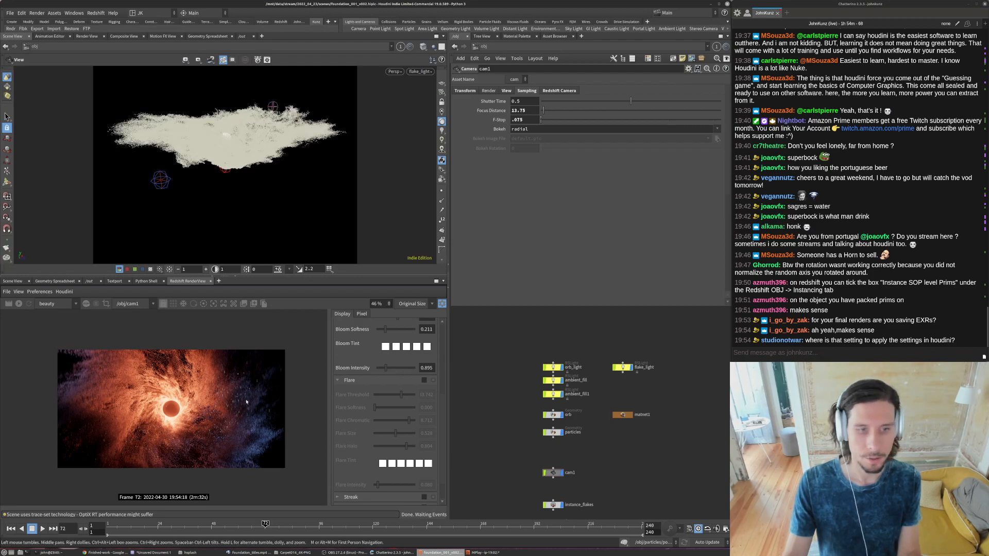
{"action": "scroll", "coordinate": [619, 435], "scroll_direction": "up", "scroll_amount": 4}
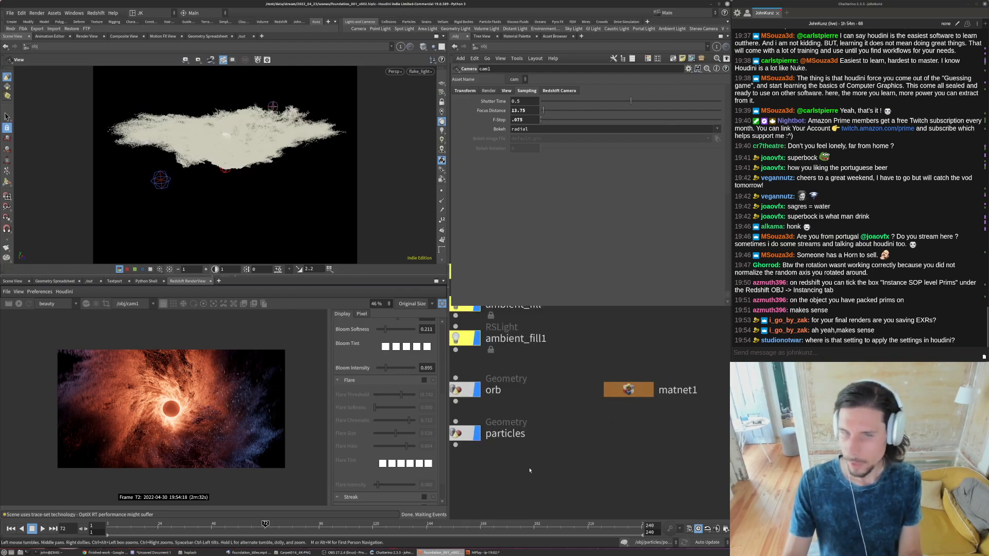
{"action": "key", "text": "h"}
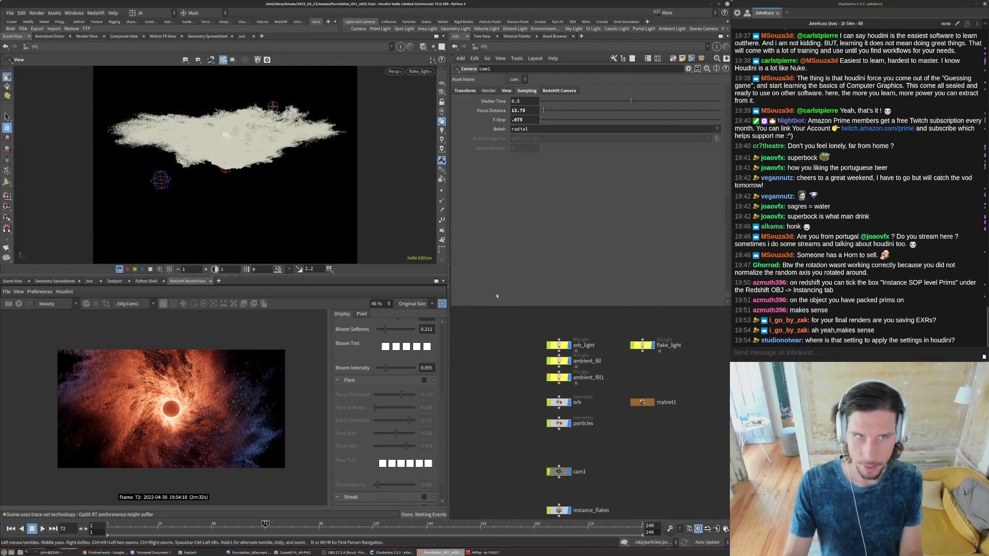
{"action": "left_click", "coordinate": [420, 71]}
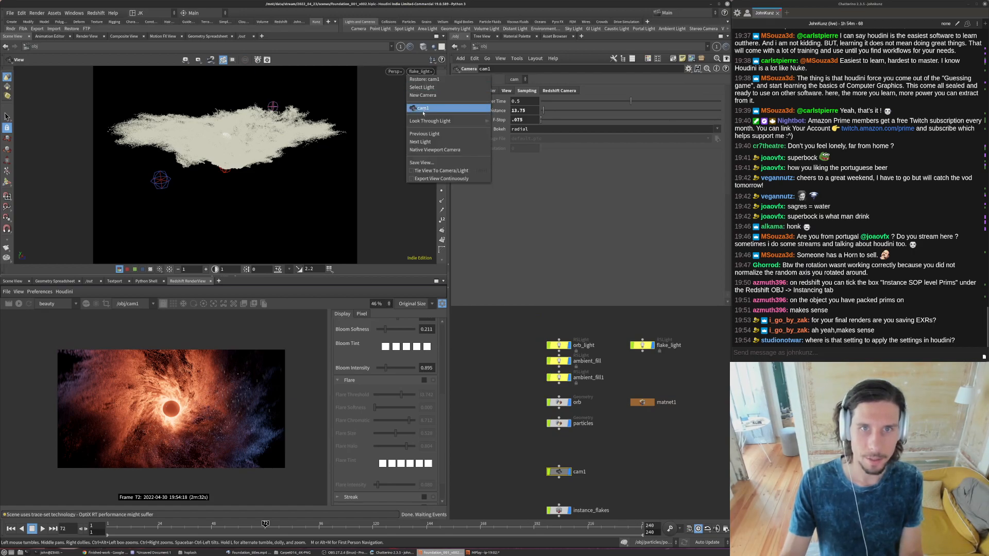
{"action": "left_click", "coordinate": [432, 108]}
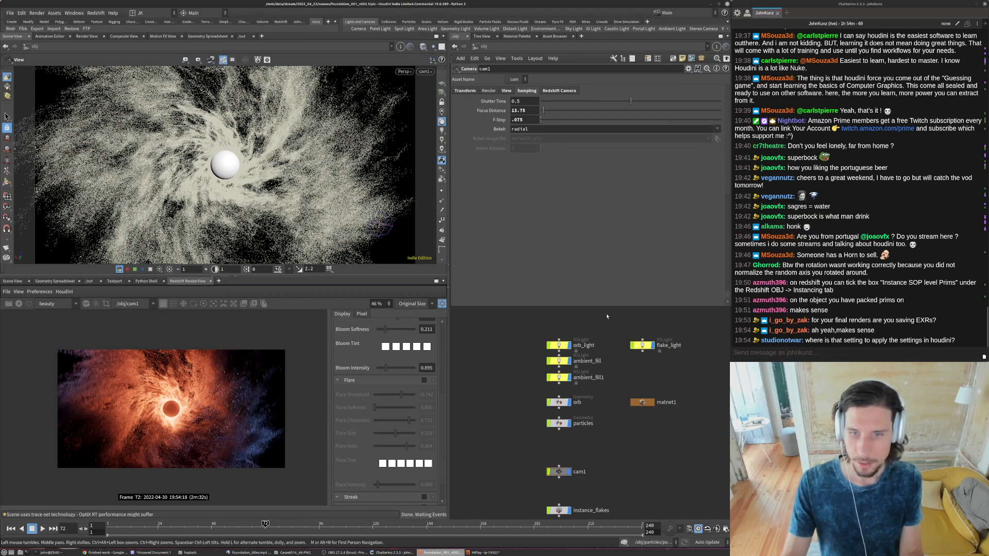
- Set cam1's Focal Length to 65 and refresh the Redshift render preview
{"action": "left_click", "coordinate": [508, 92]}
{"action": "double_click", "coordinate": [523, 150]}
{"action": "type", "text": "65"}
{"action": "key", "text": "Return"}
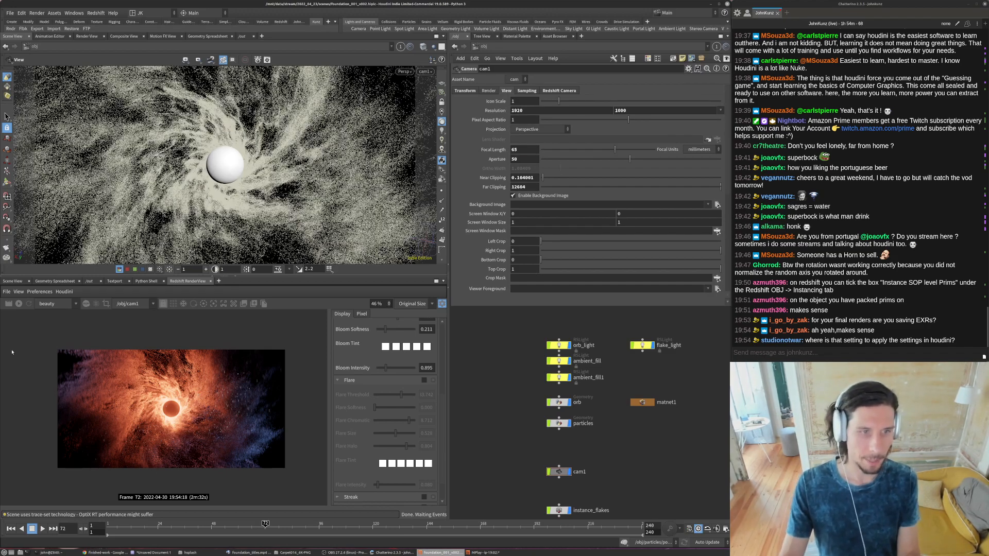
{"action": "left_click", "coordinate": [18, 303]}
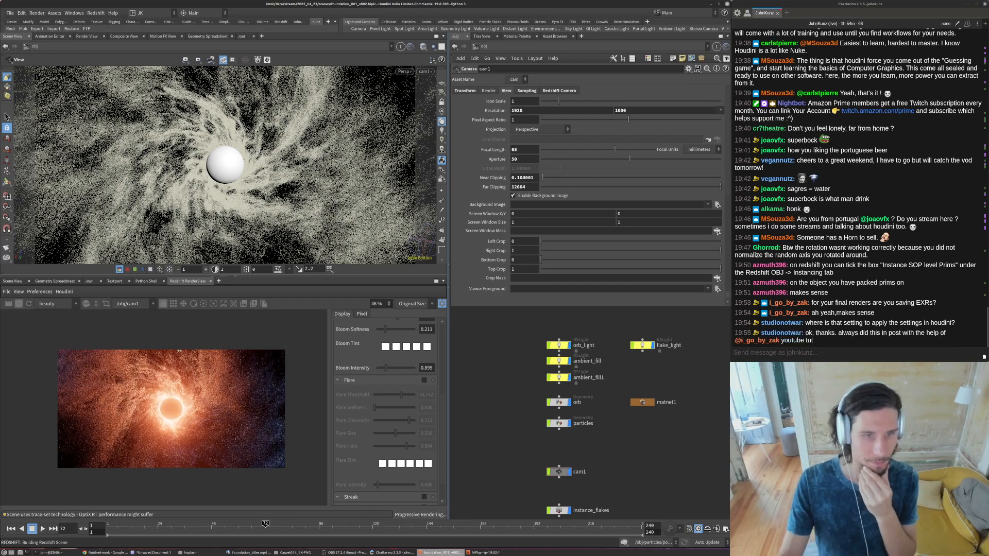
- Inside the particles object, set the Delete value of attribwrangle2 to 0.95
{"action": "scroll", "coordinate": [567, 400], "scroll_direction": "up", "scroll_amount": 2}
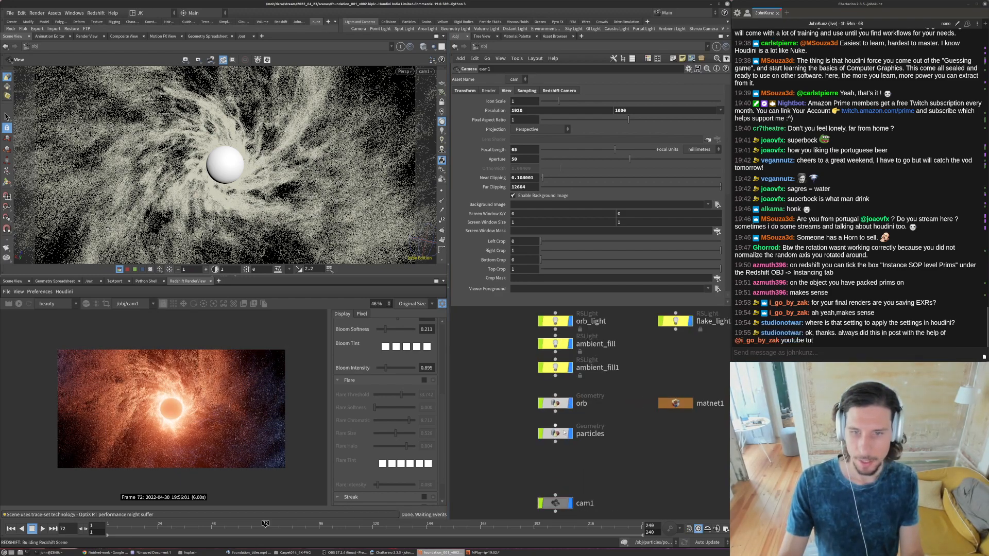
{"action": "left_click", "coordinate": [562, 431]}
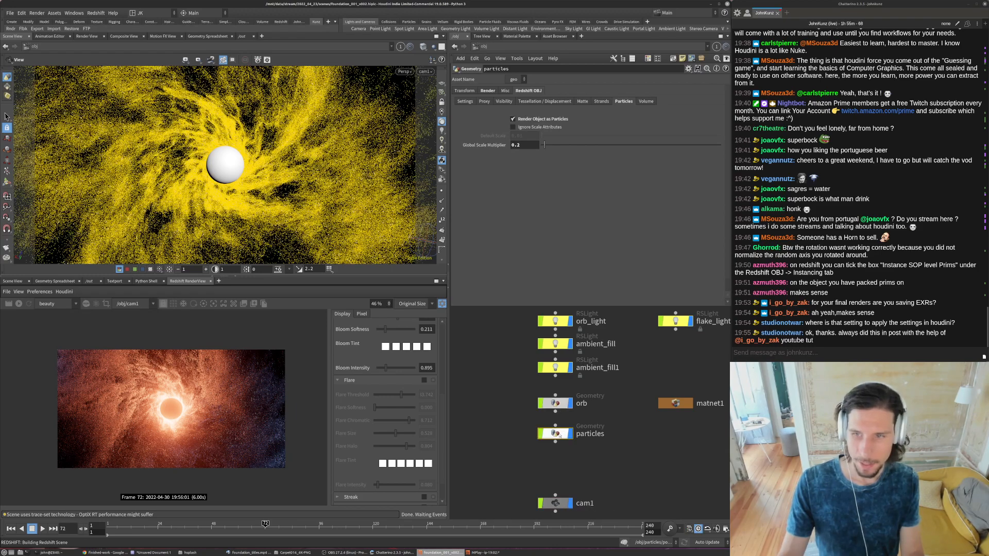
{"action": "double_click", "coordinate": [559, 434]}
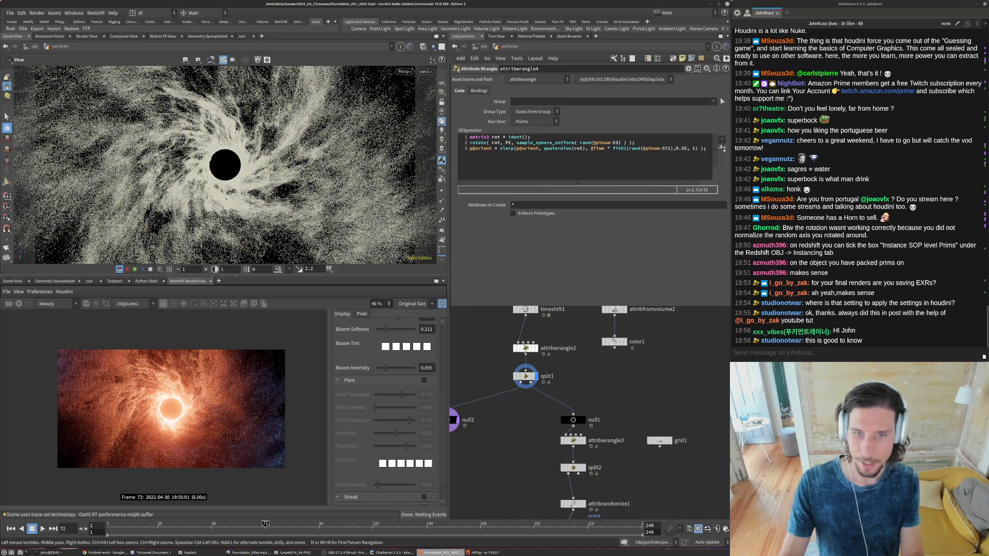
{"action": "left_click", "coordinate": [525, 348]}
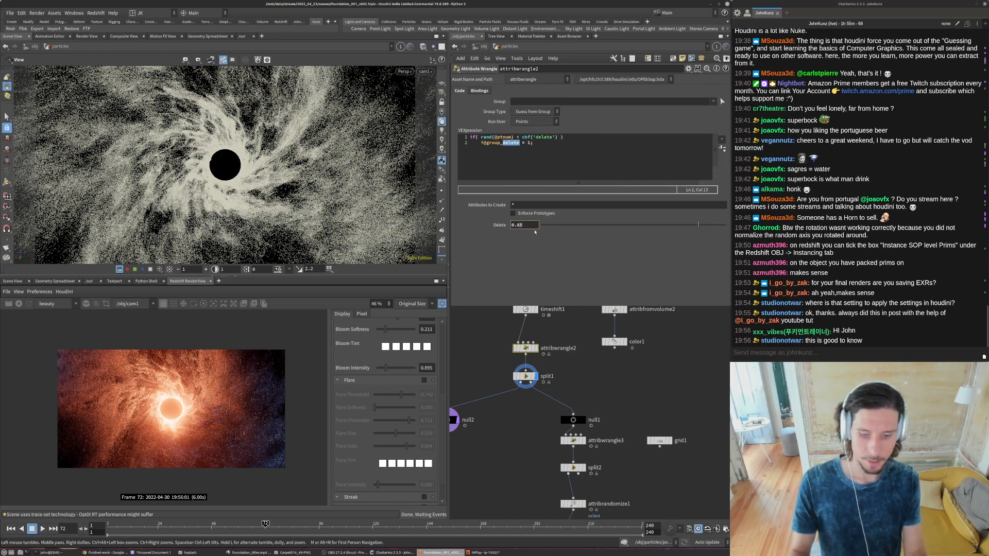
{"action": "key", "text": "Return"}
- Set the Delete value of attribwrangle3, above split2, to 0.925
{"action": "scroll", "coordinate": [536, 402], "scroll_direction": "down", "scroll_amount": 3}
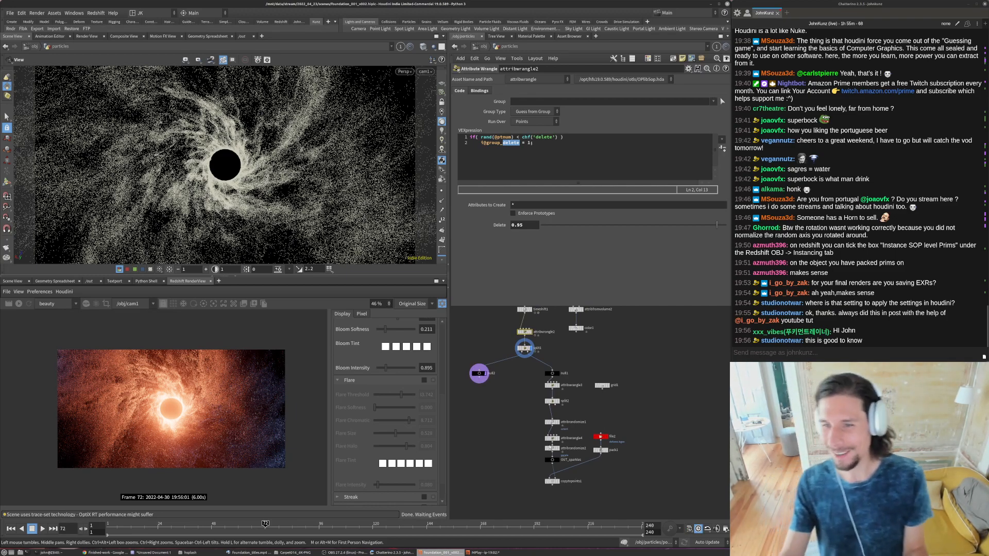
{"action": "scroll", "coordinate": [561, 447], "scroll_direction": "up", "scroll_amount": 4}
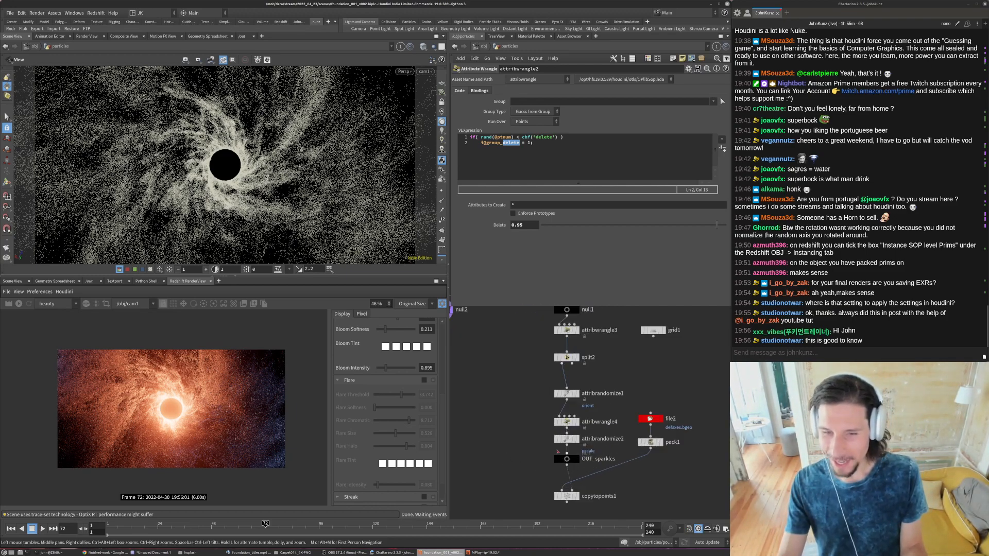
{"action": "middle_click_drag", "start_coordinate": [525, 348], "coordinate": [521, 370]}
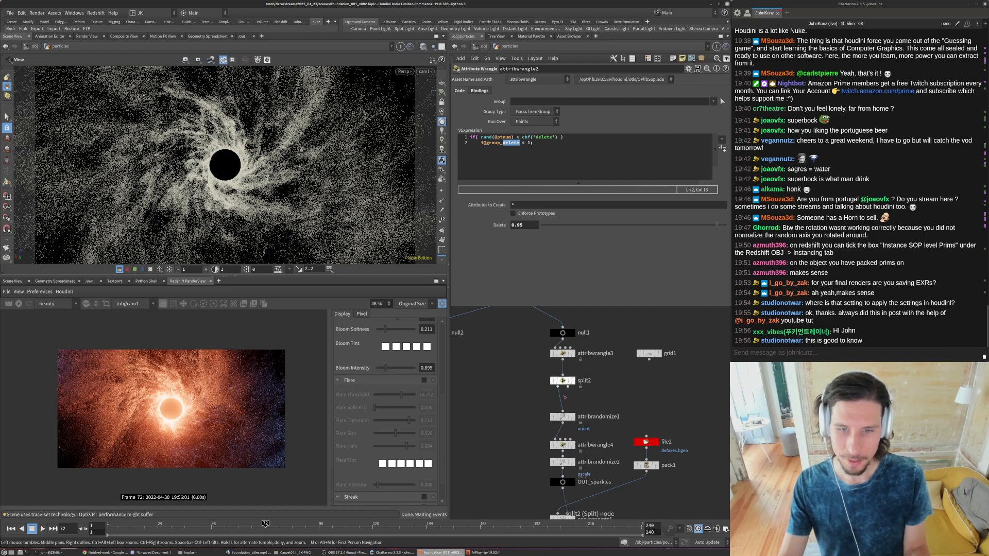
{"action": "middle_click", "coordinate": [563, 421]}
{"action": "left_click", "coordinate": [562, 353]}
{"action": "double_click", "coordinate": [521, 225]}
{"action": "type", "text": "0.925"}
{"action": "key", "text": "Return"}
{"action": "middle_click_drag", "start_coordinate": [514, 362], "coordinate": [522, 342]}
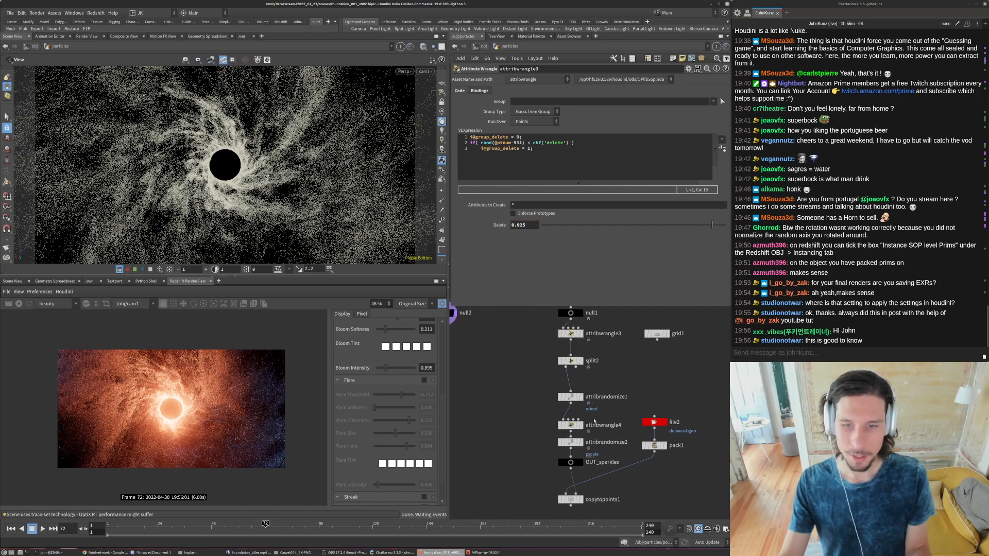
- Inspect the node info of attribwrangle4 and refresh the render preview to judge the particle density up close
{"action": "middle_click", "coordinate": [570, 425]}
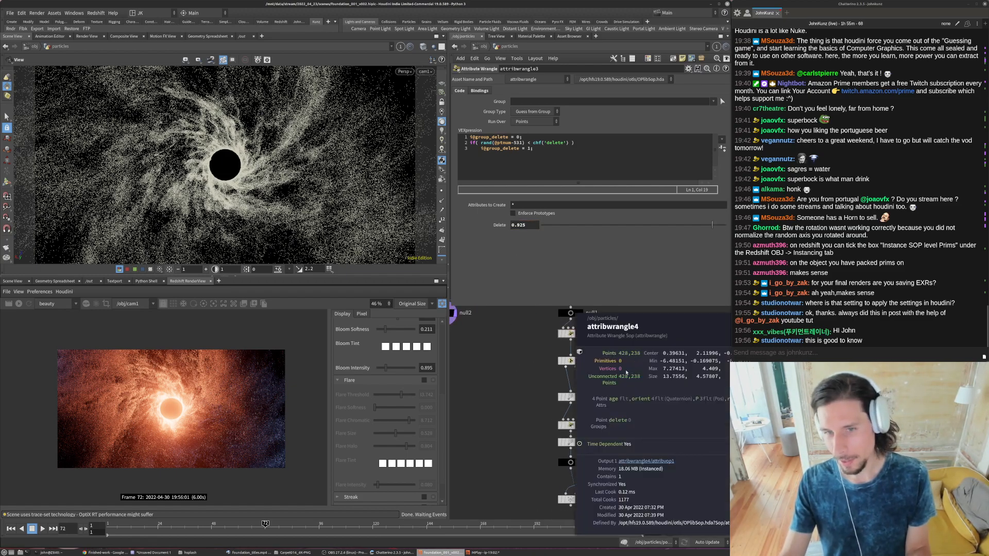
{"action": "left_click", "coordinate": [20, 304]}
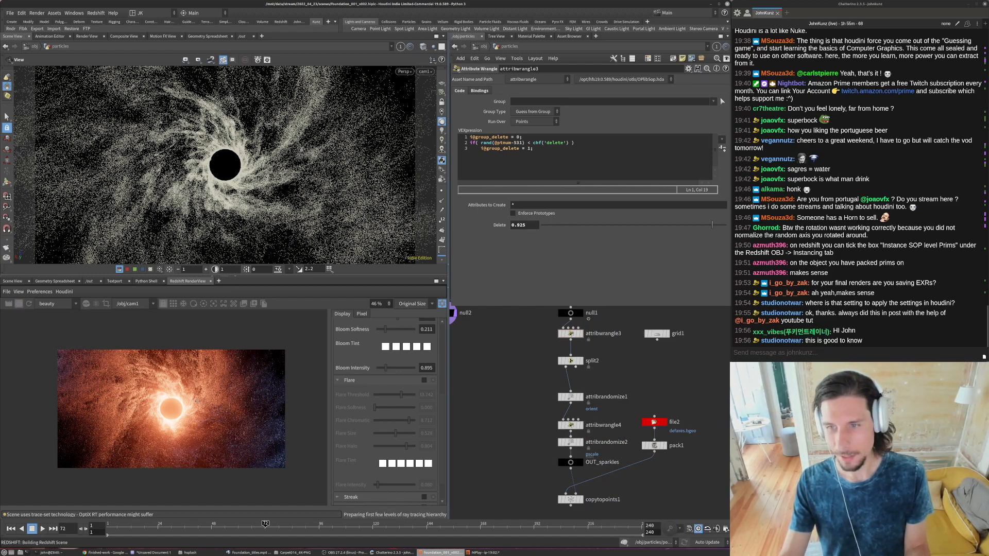
{"action": "scroll", "coordinate": [168, 403], "scroll_direction": "up", "scroll_amount": 2}
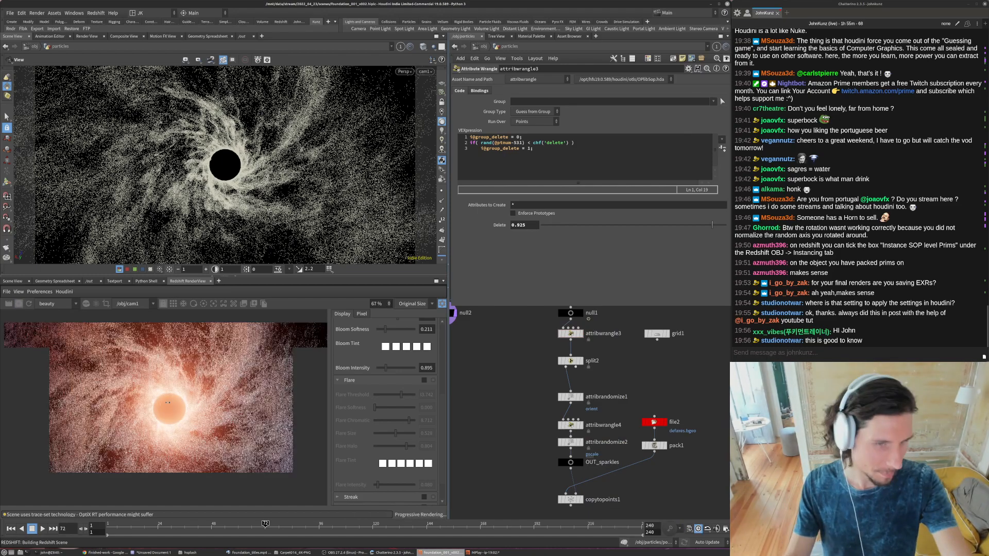
{"action": "scroll", "coordinate": [168, 403], "scroll_direction": "down", "scroll_amount": 1}
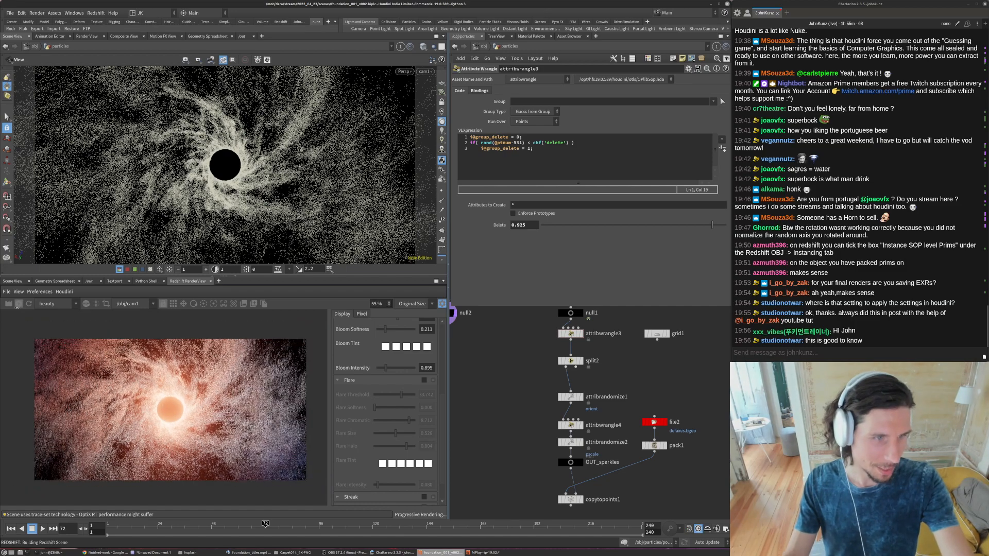
- Set the Delete value of attribwrangle3 to 0.98 and refresh the render preview
{"action": "left_click_drag", "start_coordinate": [533, 225], "coordinate": [508, 227]}
{"action": "type", "text": "0.98"}
{"action": "key", "text": "Return"}
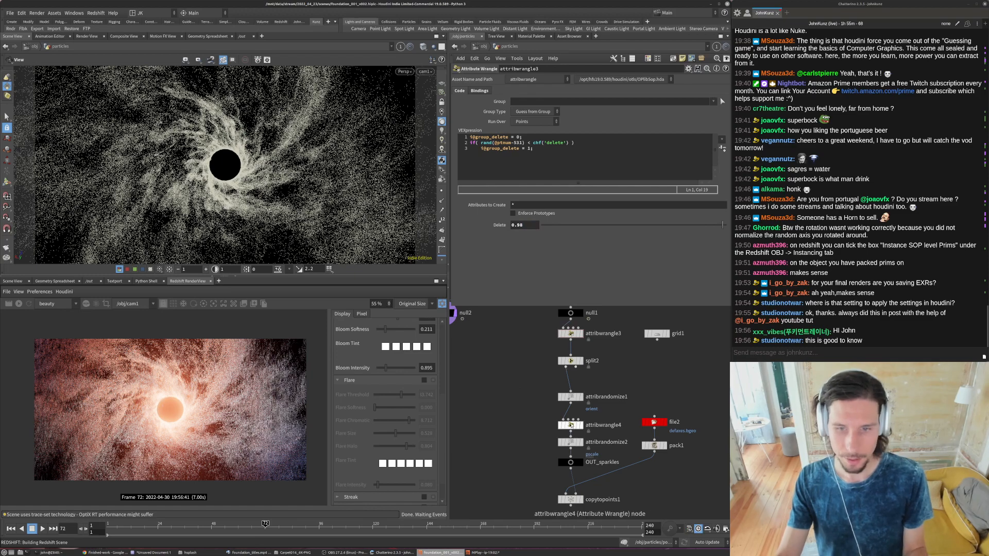
{"action": "left_click", "coordinate": [19, 303]}
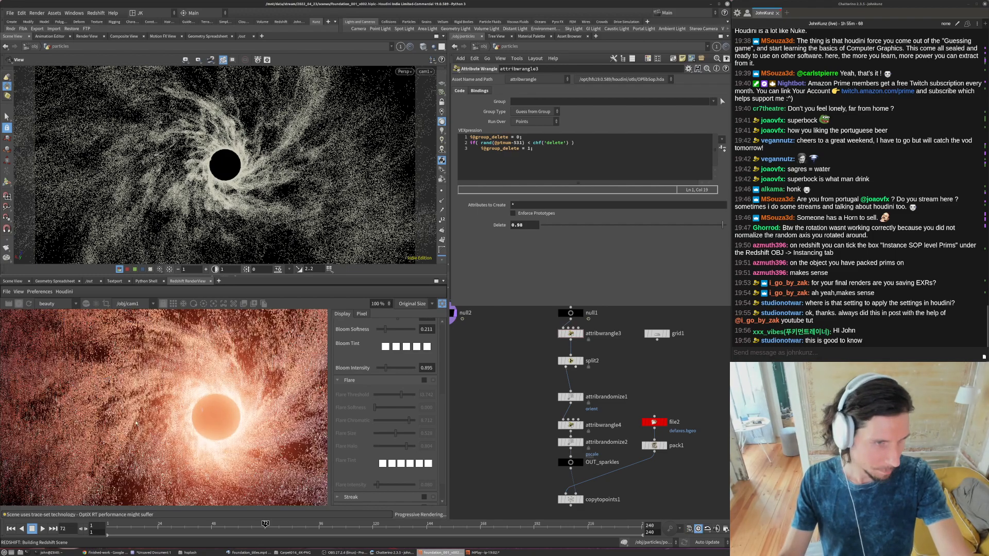
- Expand the Photographic Exposure settings of the render view and raise the F-Stop to about 12.17
{"action": "scroll", "coordinate": [271, 394], "scroll_direction": "down", "scroll_amount": 2}
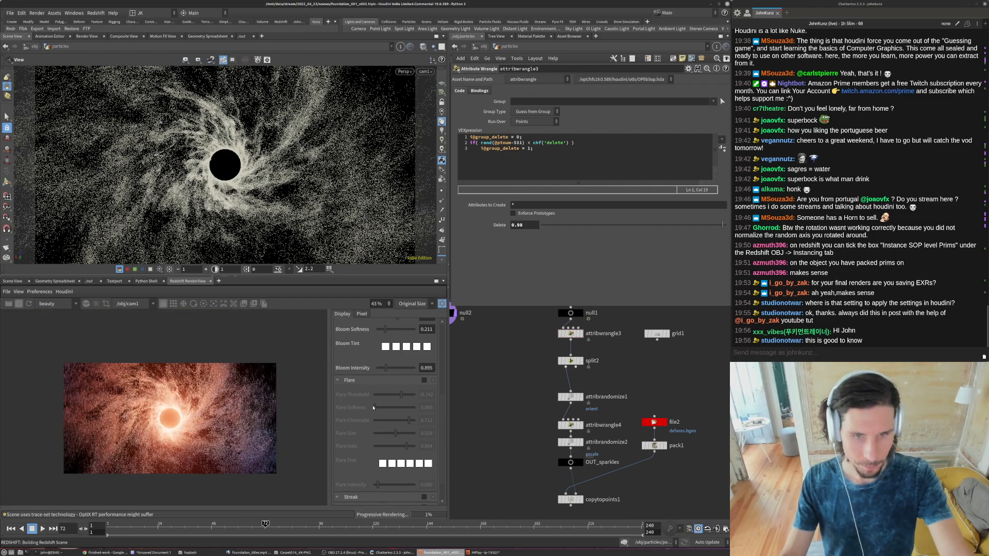
{"action": "scroll", "coordinate": [412, 399], "scroll_direction": "up", "scroll_amount": 5}
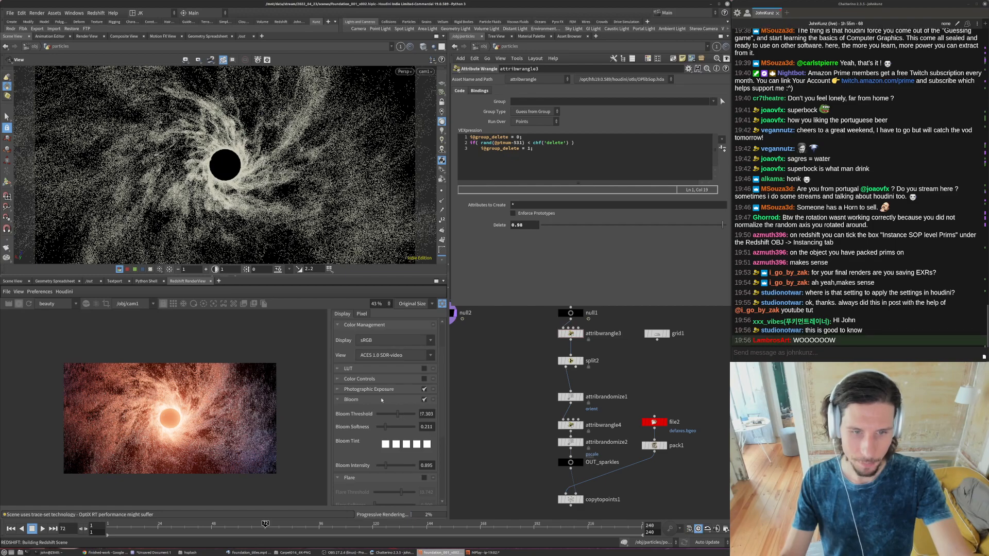
{"action": "left_click", "coordinate": [336, 389]}
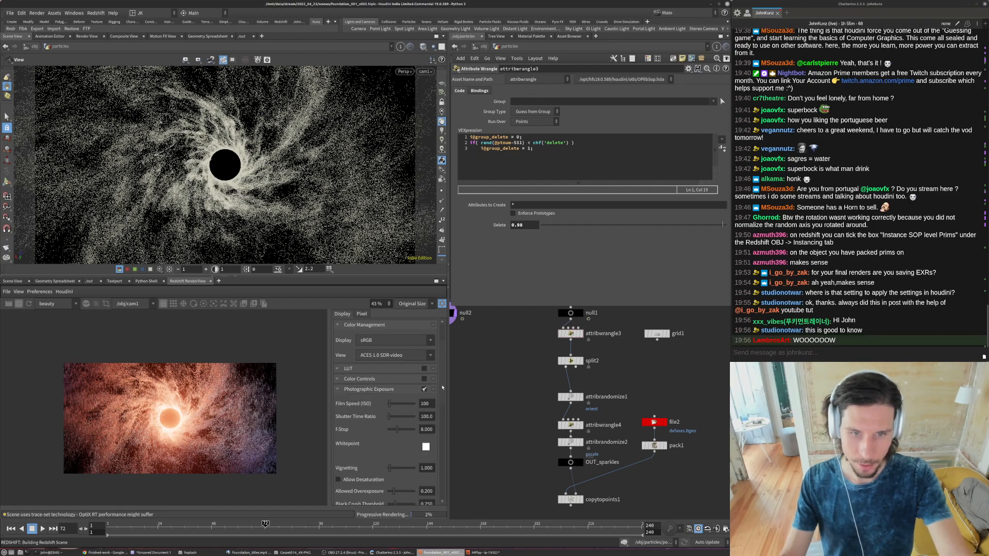
{"action": "scroll", "coordinate": [403, 356], "scroll_direction": "down", "scroll_amount": 3}
{"action": "left_click_drag", "start_coordinate": [402, 354], "coordinate": [401, 352]}
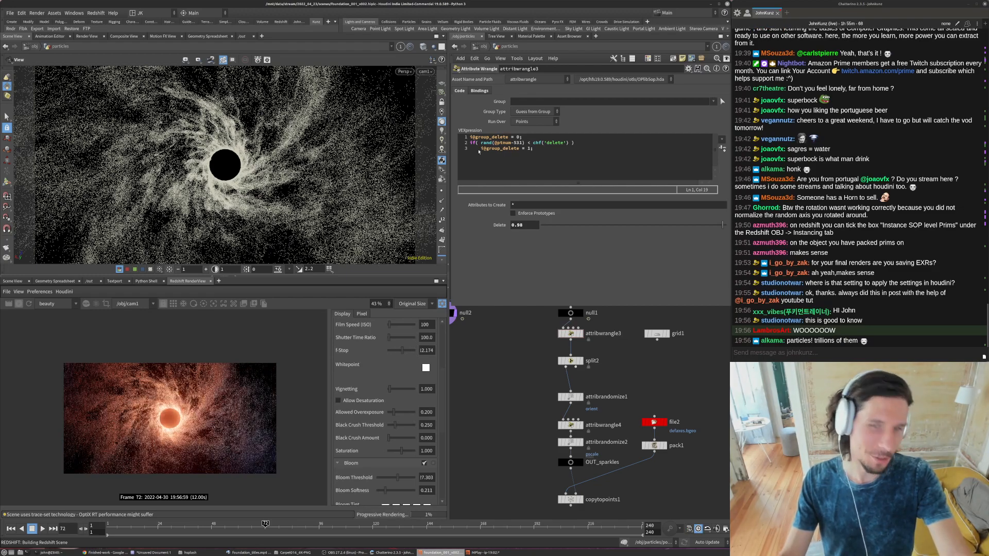
- Go back to the object level and set the Y translation of orb_light to -0.75
{"action": "left_click", "coordinate": [475, 49]}
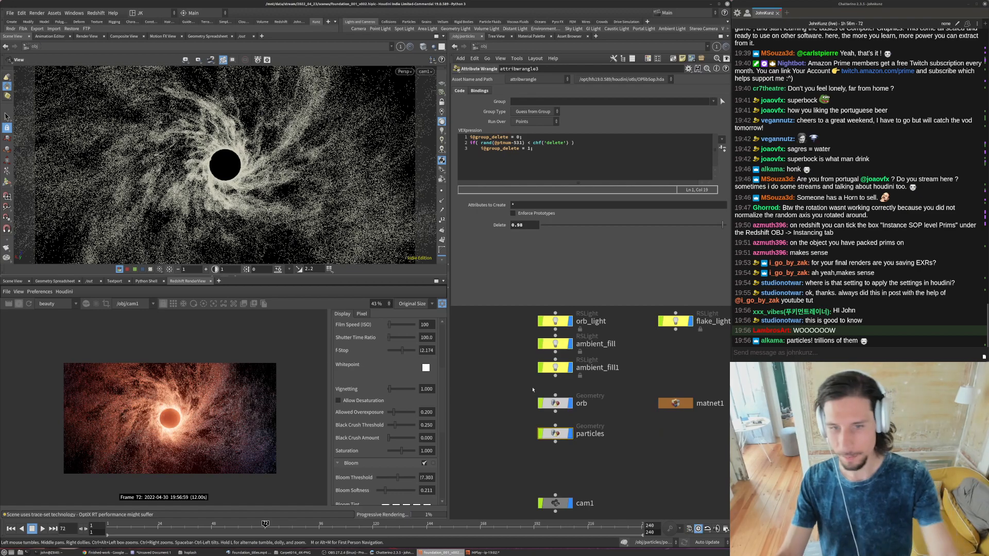
{"action": "left_click", "coordinate": [554, 321]}
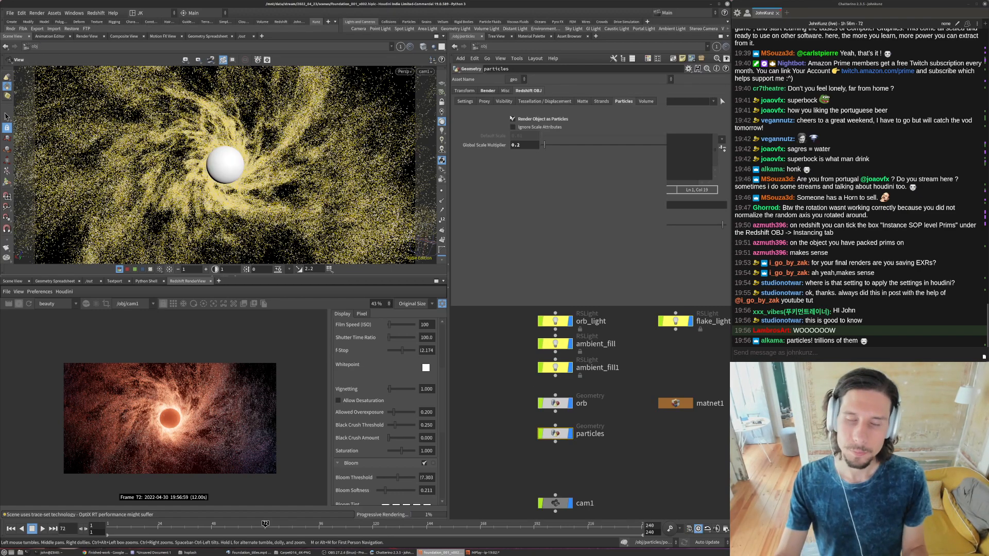
{"action": "left_click", "coordinate": [467, 91]}
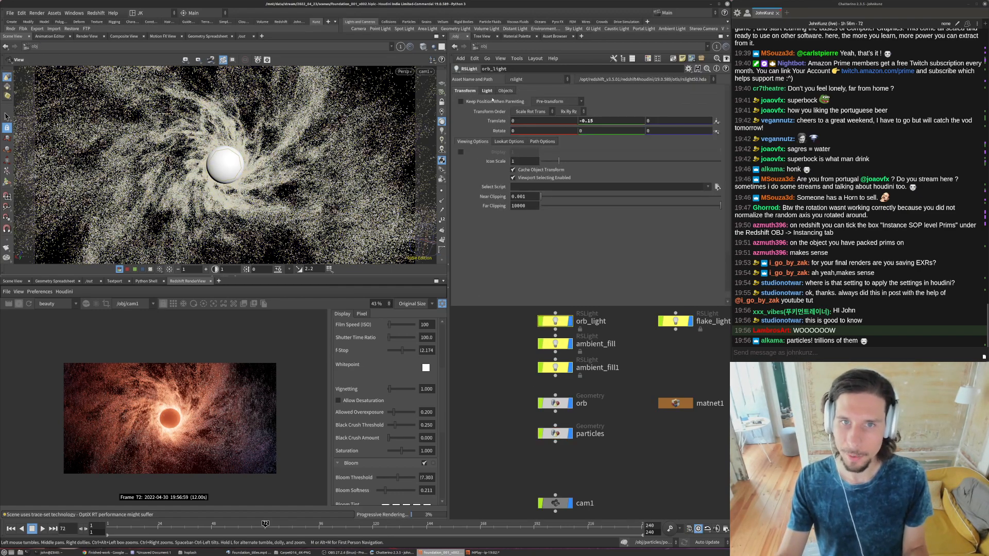
{"action": "left_click", "coordinate": [614, 121]}
{"action": "key", "text": "BackSpace"}
{"action": "key", "text": "BackSpace"}
{"action": "type", "text": "75"}
{"action": "key", "text": "Return"}
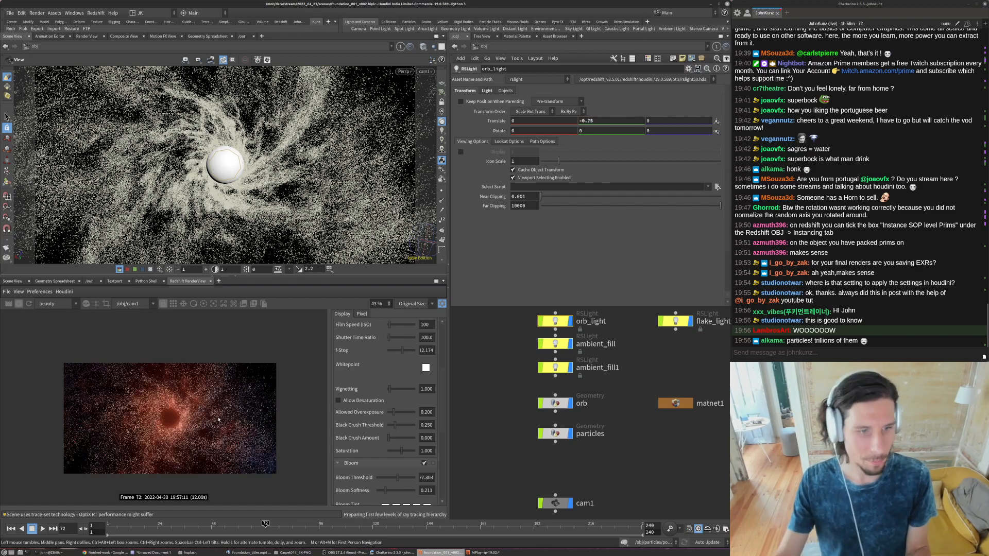
- Lower the Photographic Exposure F-Stop of the render view to about 9.28
{"action": "scroll", "coordinate": [178, 423], "scroll_direction": "up", "scroll_amount": 2}
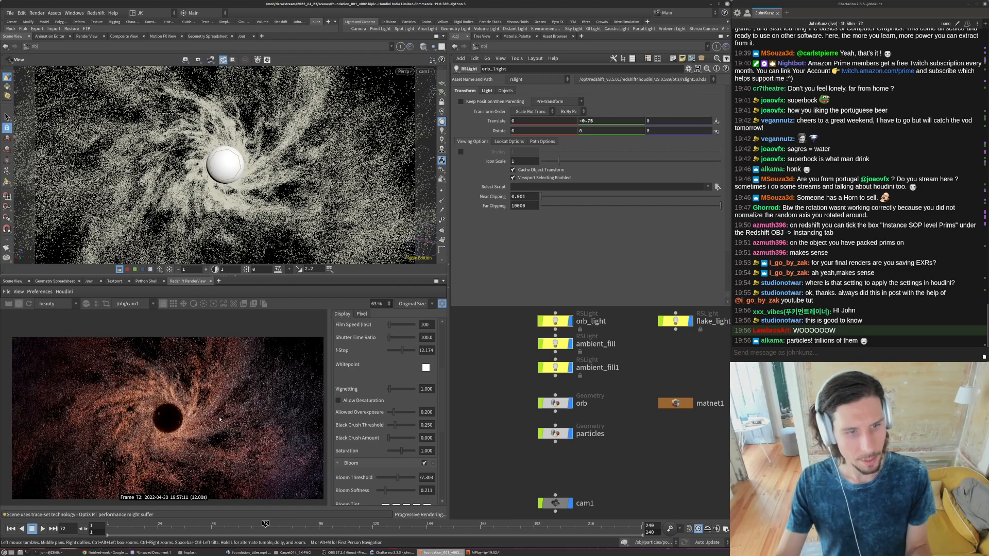
{"action": "left_click_drag", "start_coordinate": [398, 353], "coordinate": [398, 354]}
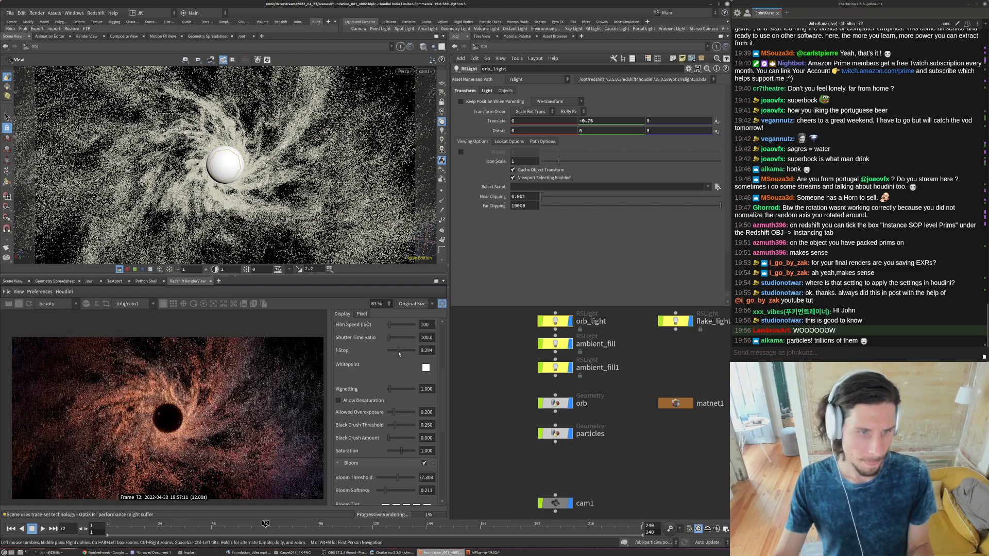
- Set the area size of flake_light to 0.25 by 0.11
{"action": "scroll", "coordinate": [185, 413], "scroll_direction": "down", "scroll_amount": 2}
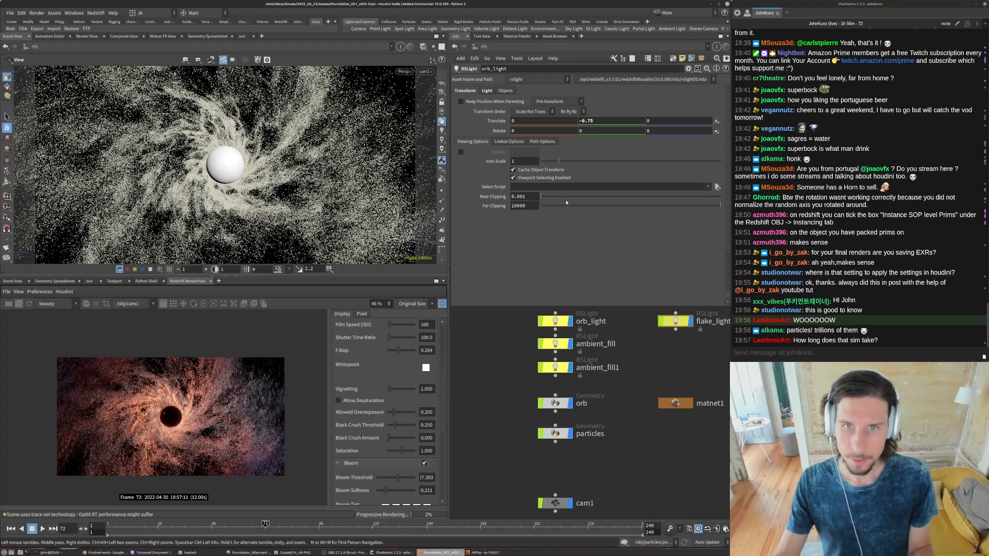
{"action": "left_click", "coordinate": [664, 321]}
{"action": "left_click", "coordinate": [513, 264]}
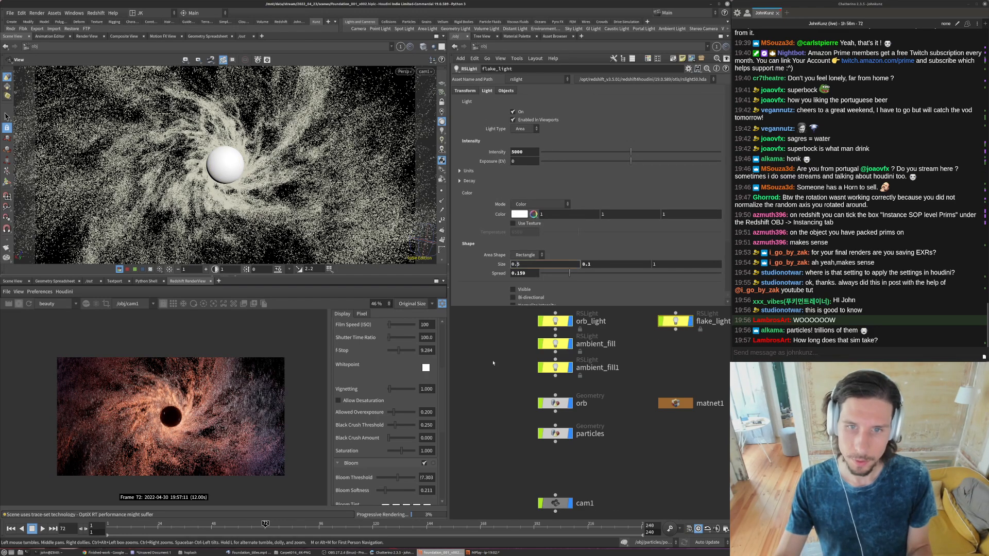
{"action": "key", "text": "Tab"}
{"action": "type", "text": "0.11"}
{"action": "key", "text": "Return"}
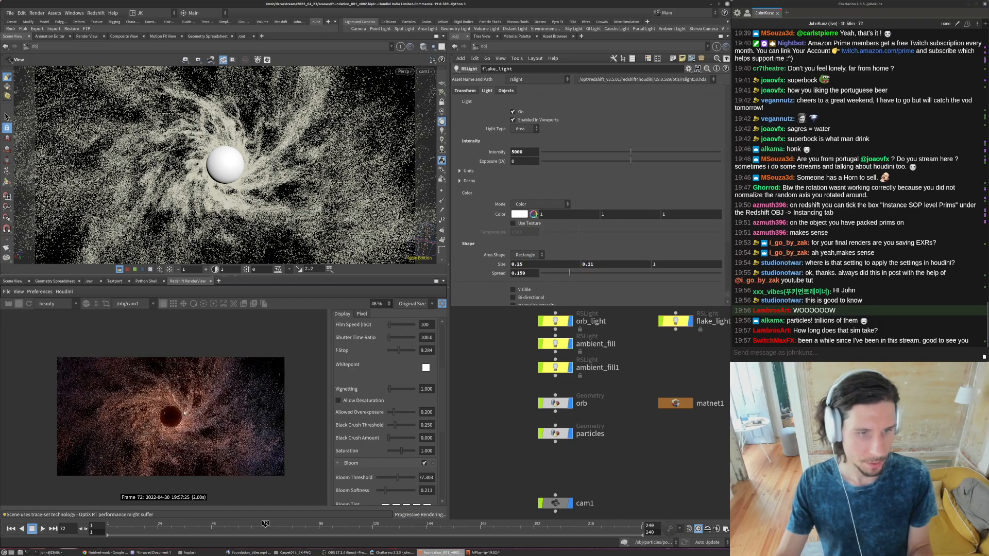
- Adjust the intensity of ambient_fill1, set the intensity of ambient_fill to 35 and restart the render preview
{"action": "left_click", "coordinate": [554, 368]}
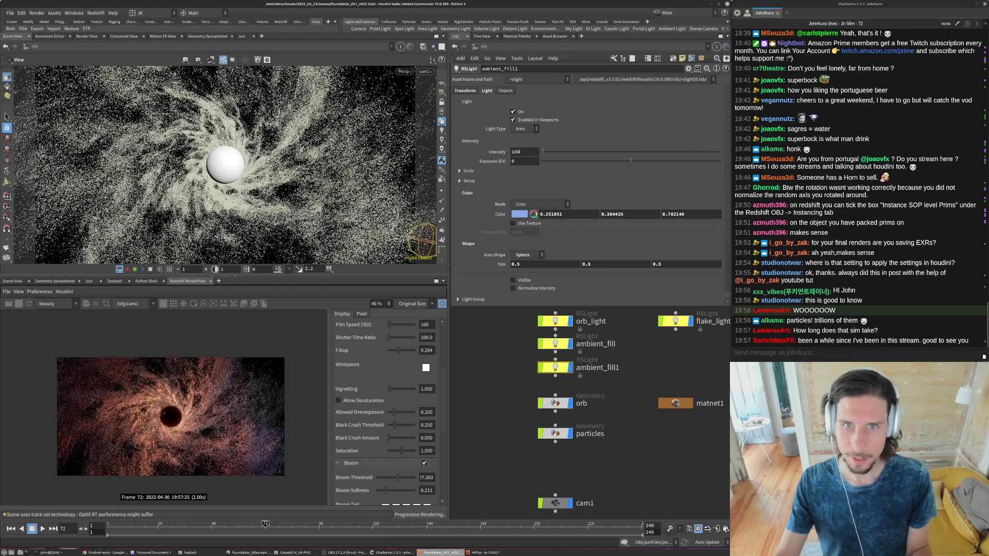
{"action": "left_click", "coordinate": [554, 343]}
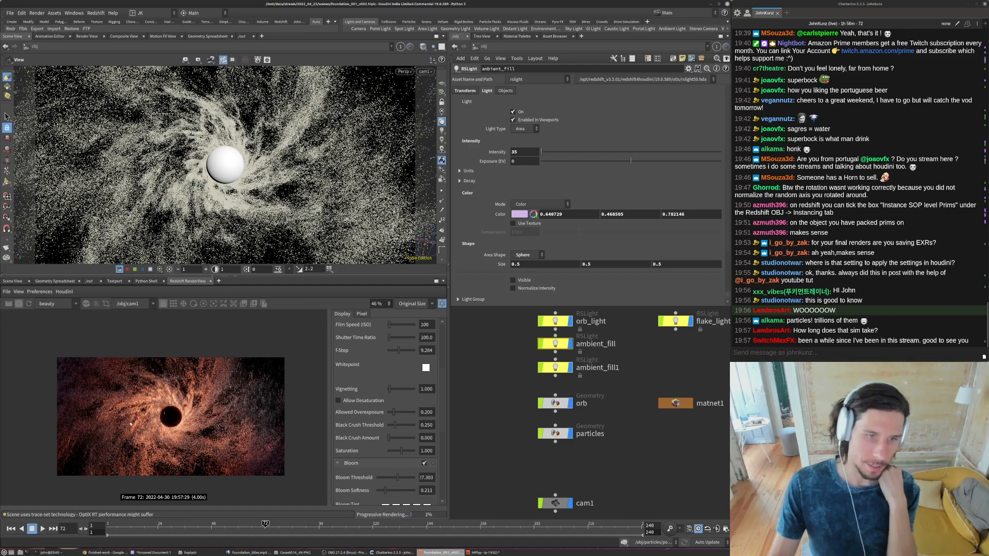
{"action": "left_click", "coordinate": [19, 304]}
- Add a Render Scheduler pane tab beside the render preview and return to the Redshift RenderView
{"action": "left_click", "coordinate": [218, 280]}
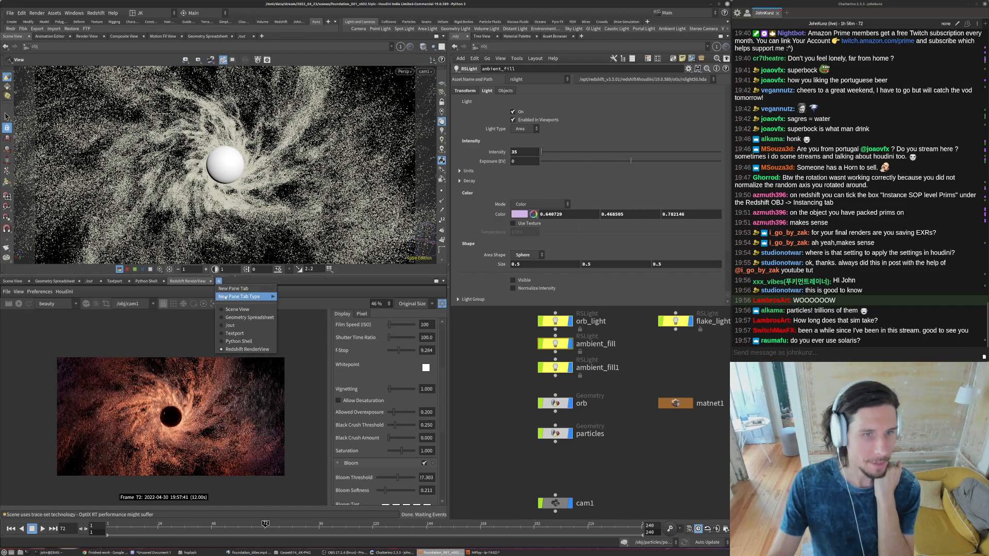
{"action": "mouse_move", "coordinate": [242, 297]}
{"action": "left_click", "coordinate": [318, 325]}
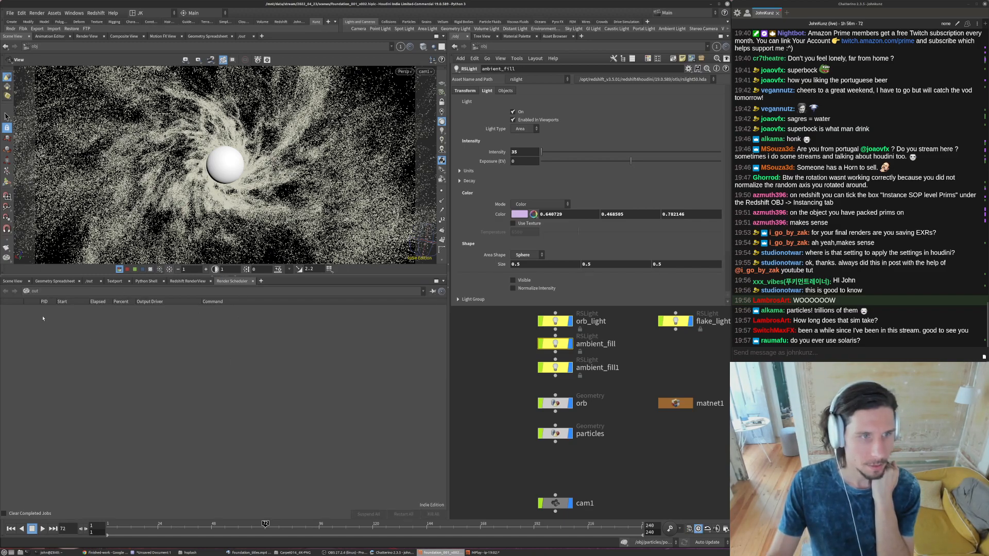
{"action": "left_click", "coordinate": [186, 281]}
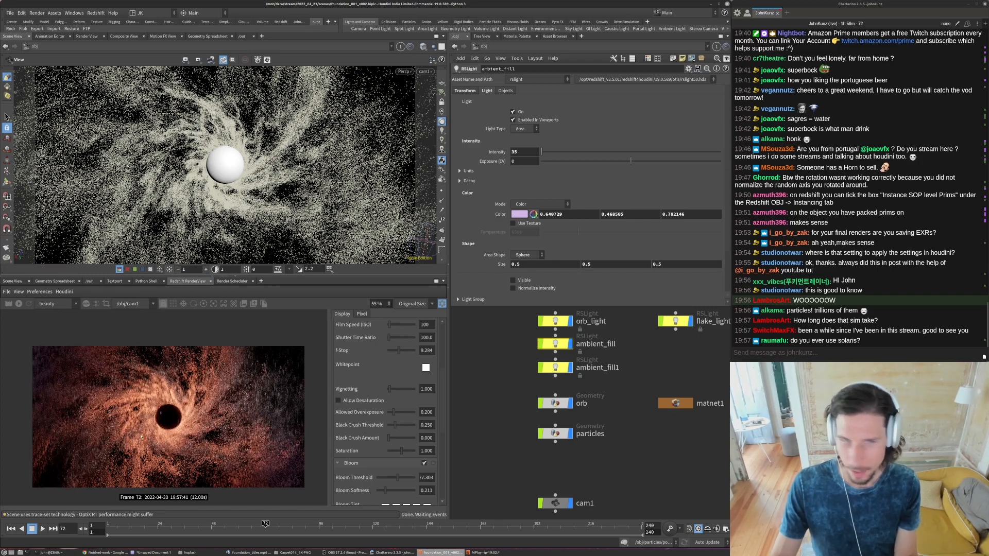
- Examine the relit particle swirl around the orb in the render preview, both close up and at full frame
{"action": "scroll", "coordinate": [184, 412], "scroll_direction": "up", "scroll_amount": 2}
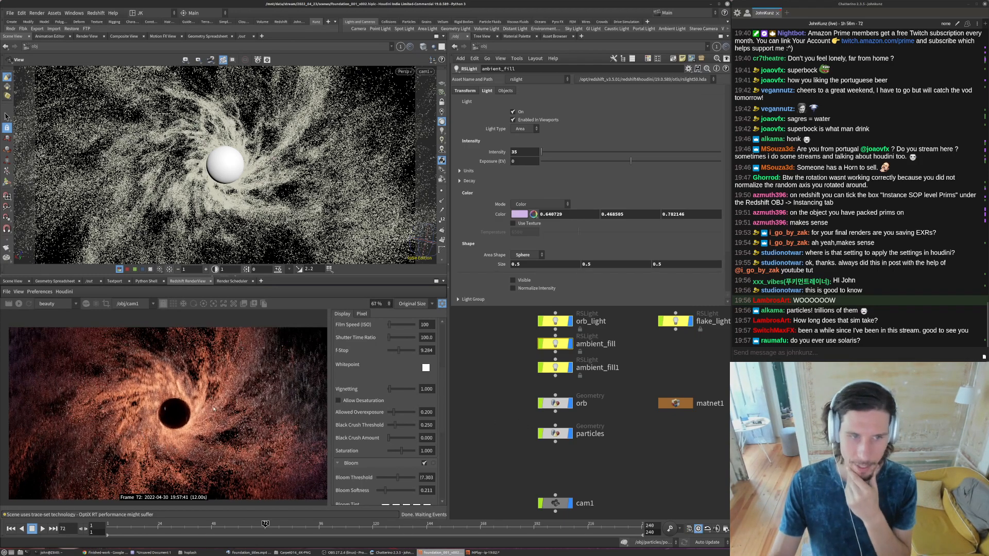
{"action": "scroll", "coordinate": [213, 409], "scroll_direction": "down", "scroll_amount": 1}
{"action": "scroll", "coordinate": [191, 353], "scroll_direction": "up", "scroll_amount": 8}
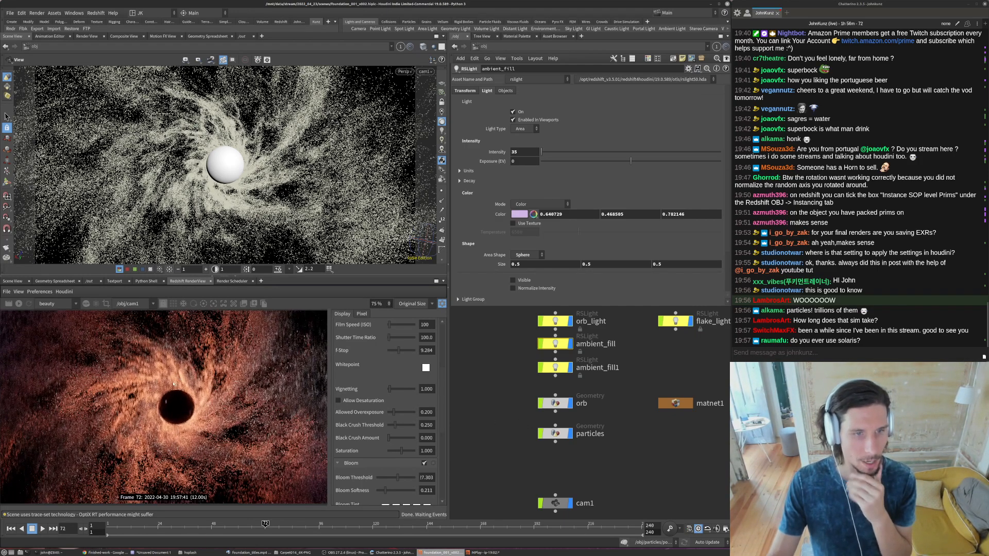
{"action": "scroll", "coordinate": [181, 365], "scroll_direction": "down", "scroll_amount": 7}
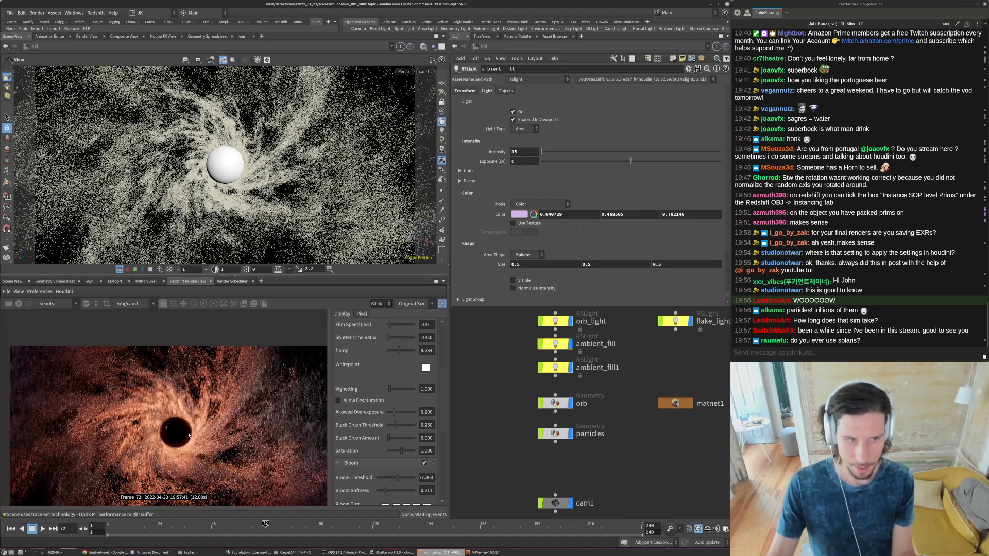
{"action": "scroll", "coordinate": [202, 460], "scroll_direction": "down", "scroll_amount": 3}
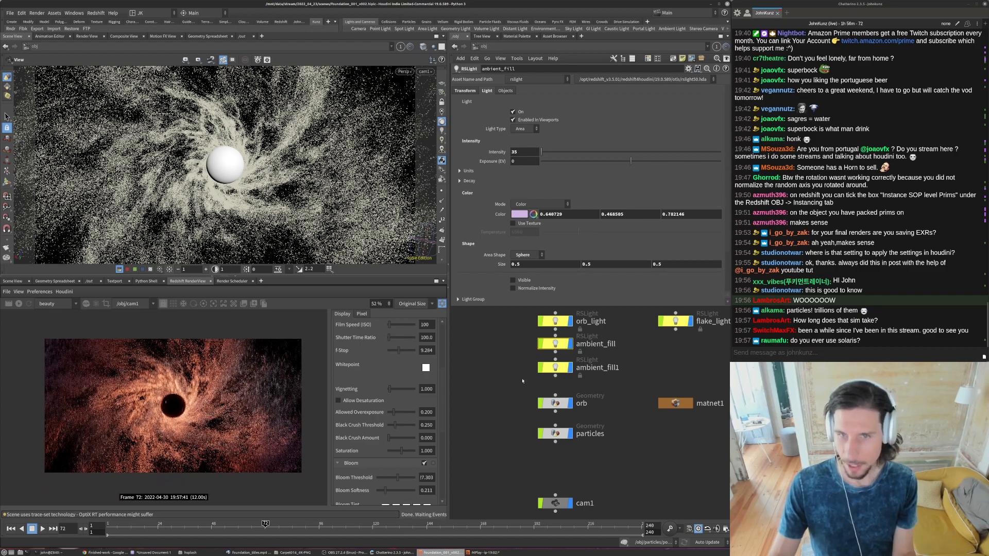
{"action": "middle_click_drag", "start_coordinate": [675, 344], "coordinate": [671, 362]}
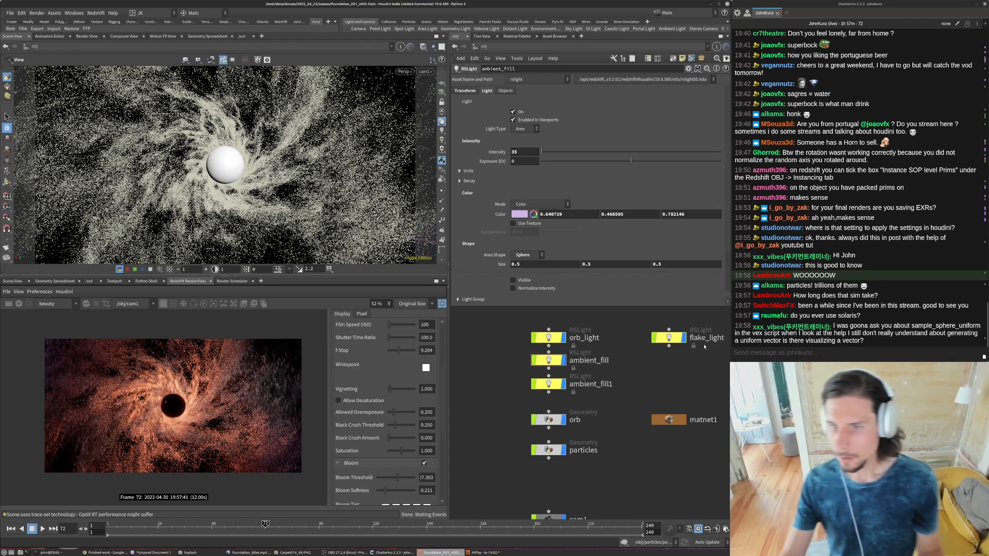
- Highlight and read the Chatterino chat question about sample_sphere_uniform and visualizing a uniform vector
{"action": "left_click_drag", "start_coordinate": [784, 341], "coordinate": [879, 345]}
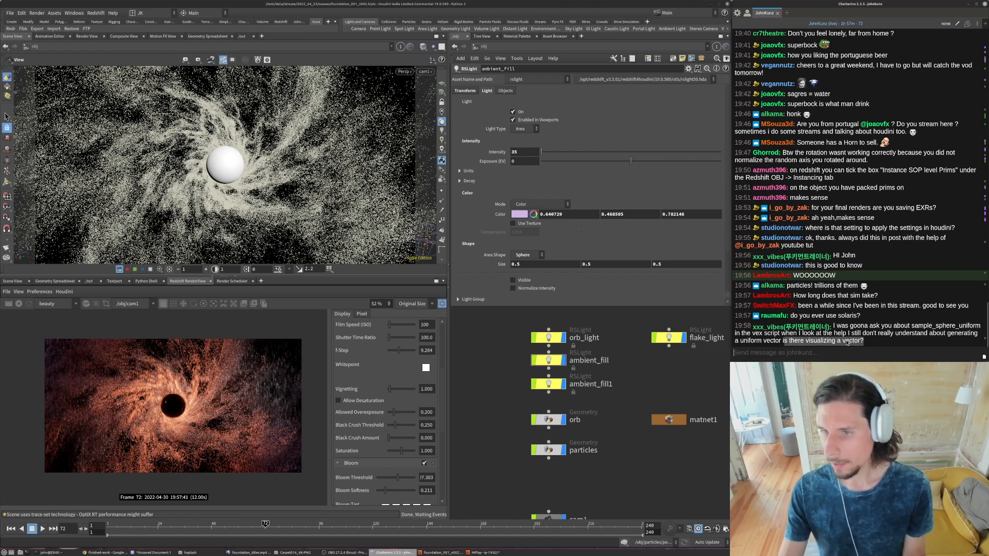
{"action": "triple_click", "coordinate": [817, 328]}
{"action": "left_click", "coordinate": [817, 328]}
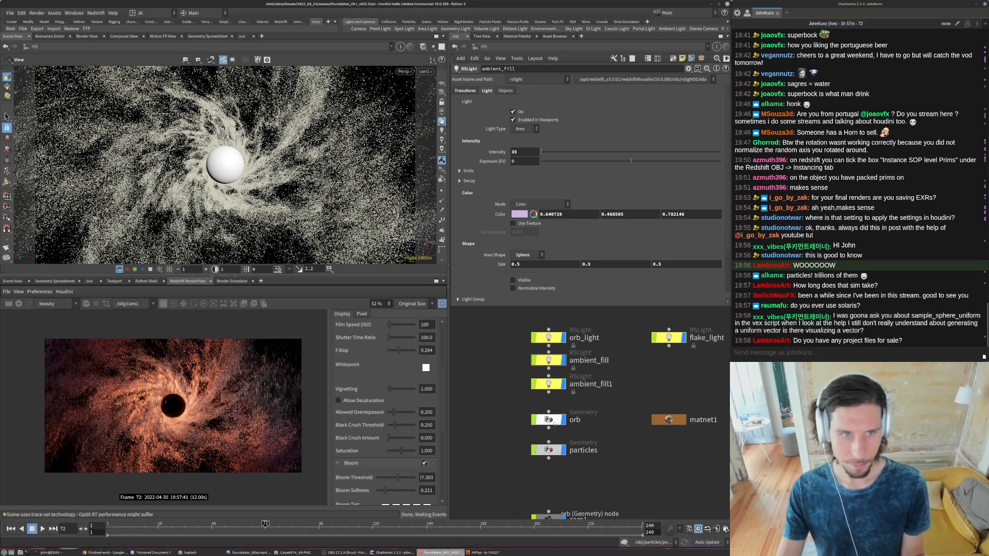
- Inside the particles geometry, duplicate attribwrangle4 into an empty area of the network and cut the duplicate's input connection
{"action": "double_click", "coordinate": [553, 453]}
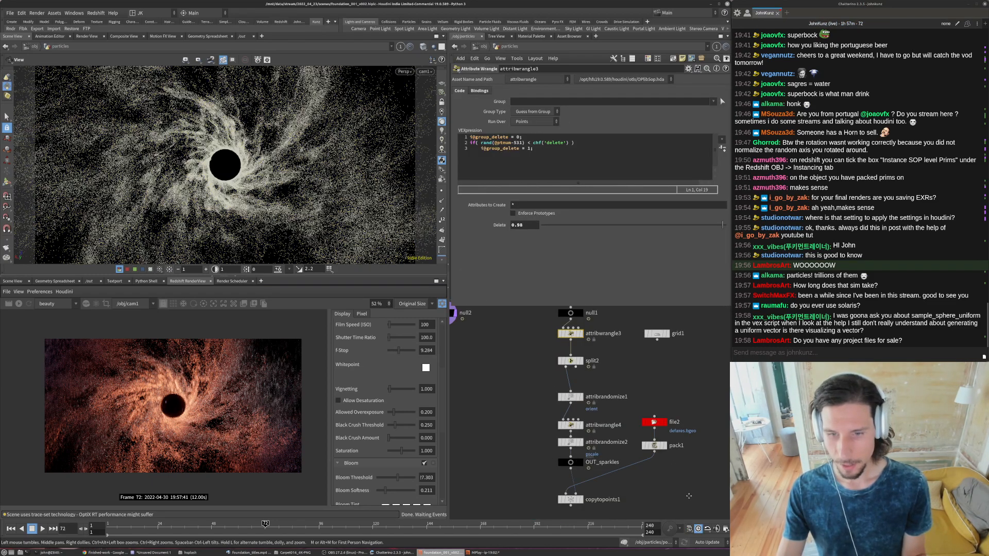
{"action": "middle_click_drag", "start_coordinate": [555, 456], "coordinate": [536, 417]}
{"action": "left_click", "coordinate": [551, 386]}
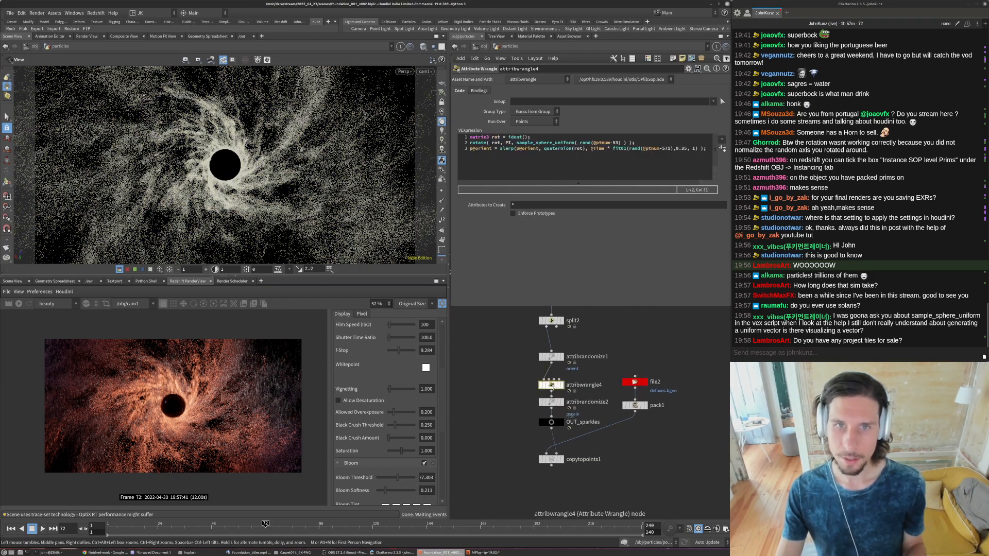
{"action": "left_click_drag", "start_coordinate": [551, 386], "coordinate": [682, 499], "text": "alt"}
{"action": "middle_click_drag", "start_coordinate": [684, 451], "coordinate": [678, 420]}
{"action": "scroll", "coordinate": [692, 463], "scroll_direction": "up", "scroll_amount": 4}
{"action": "left_click", "coordinate": [660, 449]}
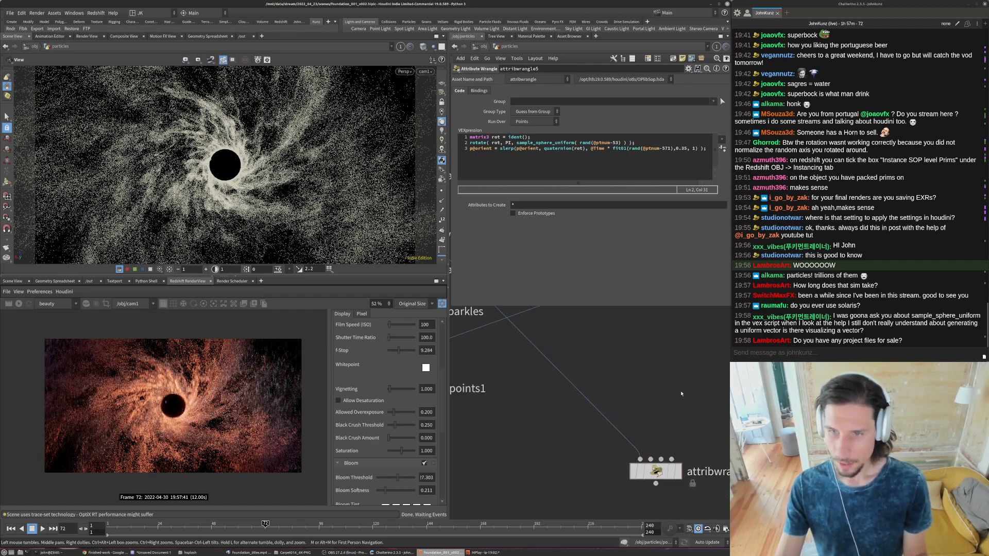
{"action": "key", "text": "y"}
{"action": "left_click_drag", "start_coordinate": [632, 406], "coordinate": [554, 437]}
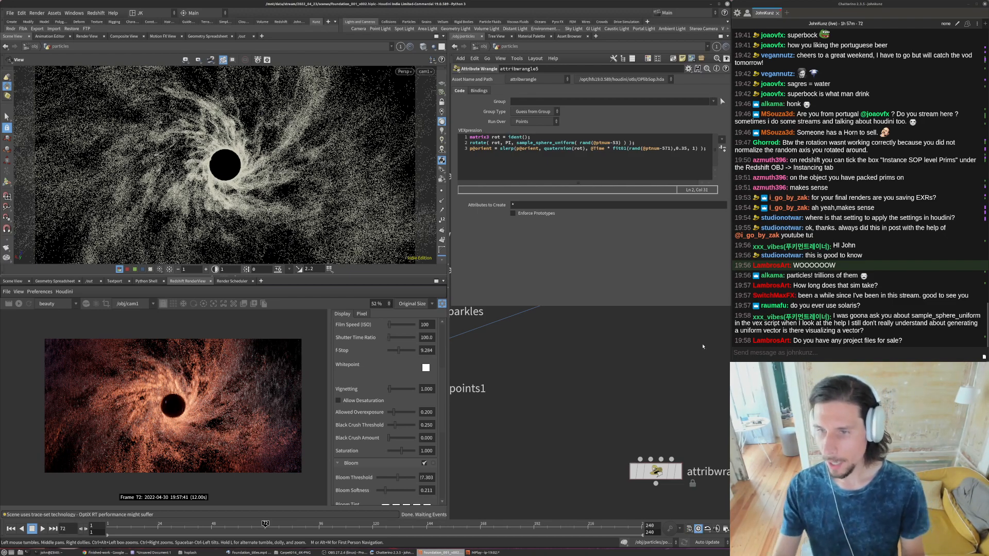
{"action": "left_click", "coordinate": [752, 354]}
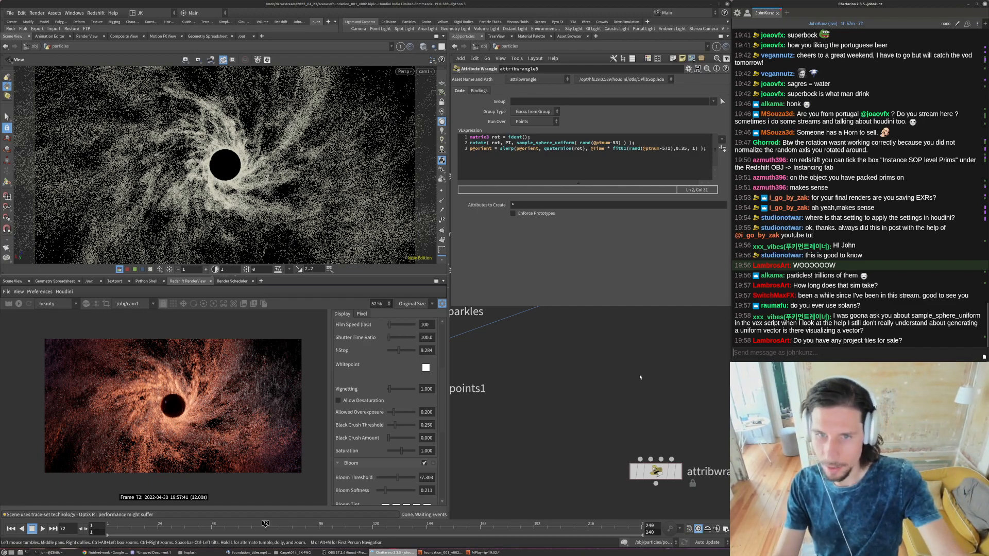
{"action": "left_click", "coordinate": [656, 392]}
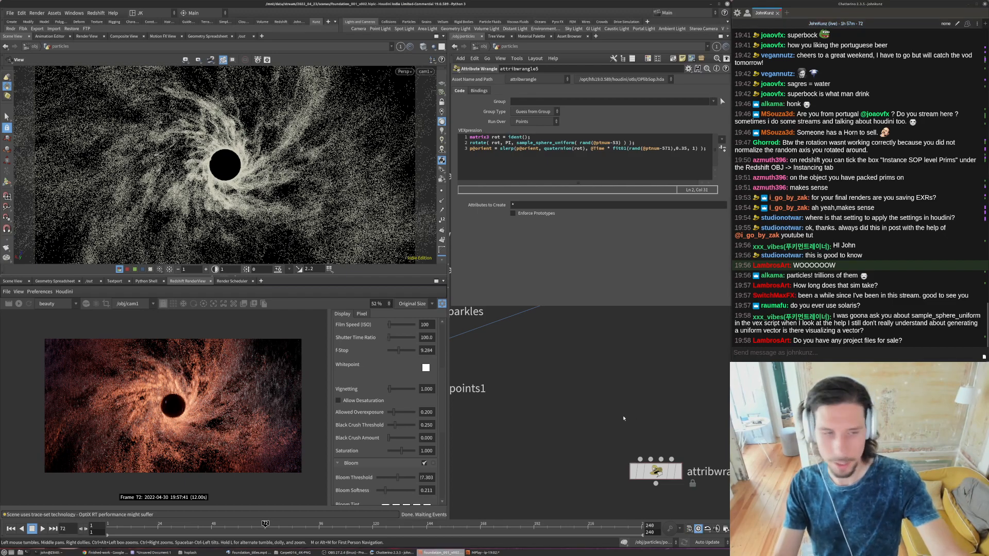
{"action": "middle_click_drag", "start_coordinate": [633, 404], "coordinate": [638, 389]}
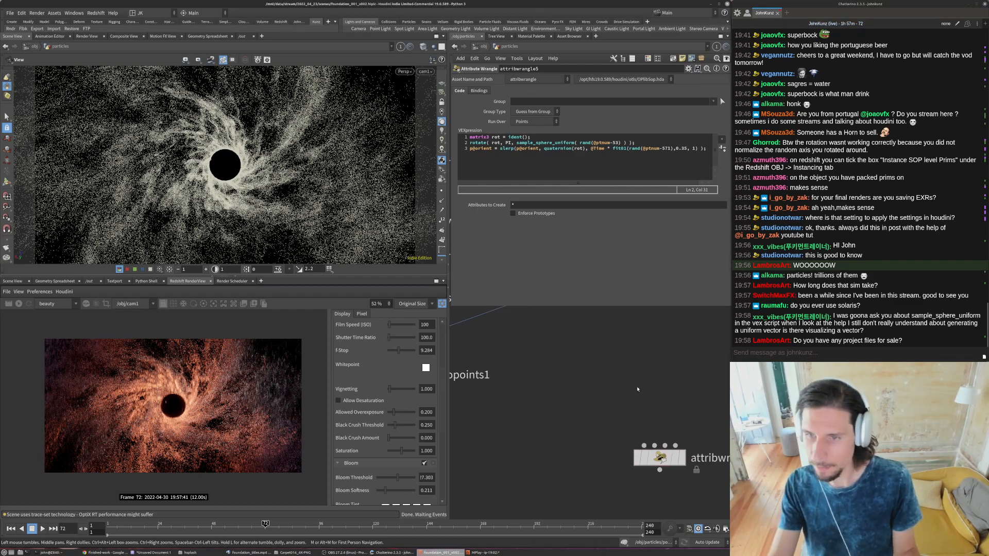
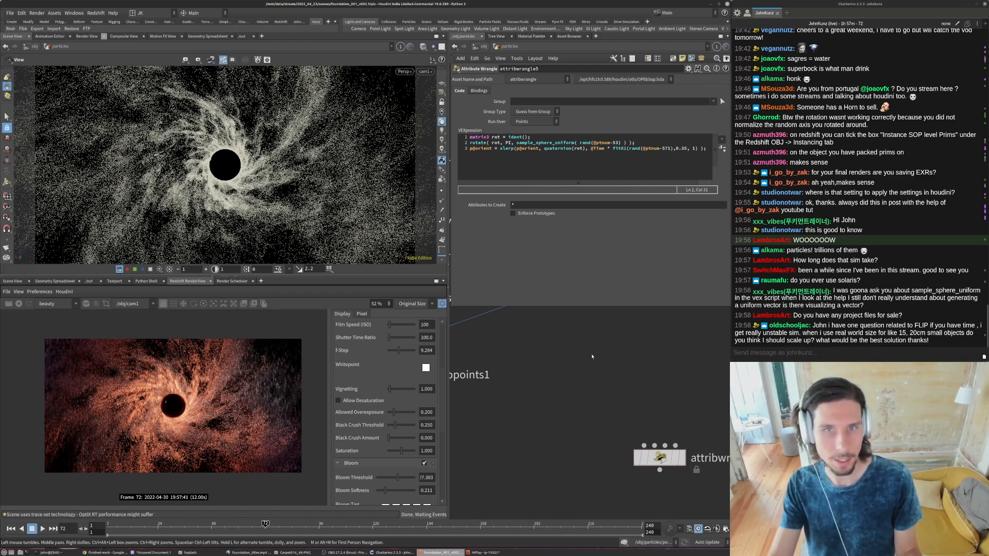
- Switch to the Chrome window showing the bonus-feed channel of the Discord server
{"action": "key", "text": "l"}
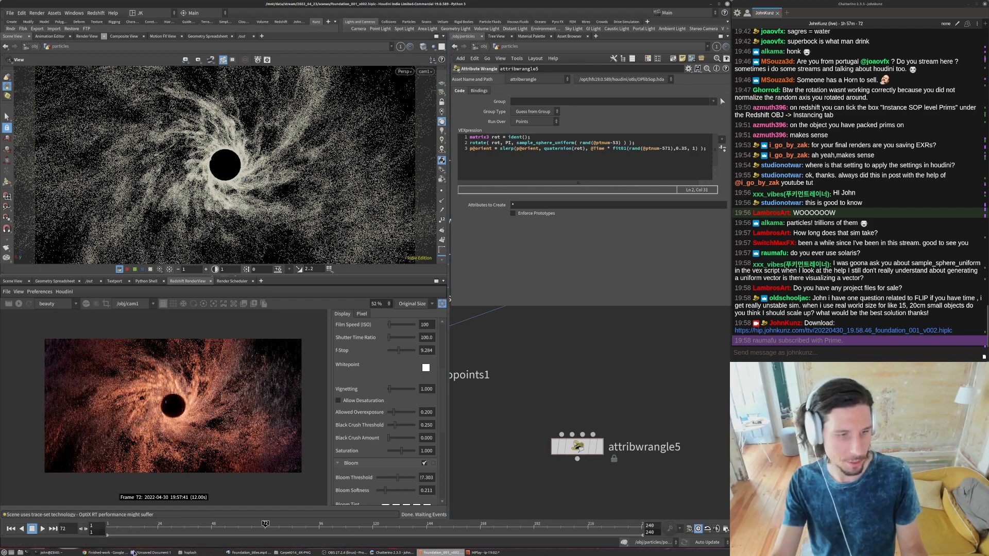
{"action": "left_click", "coordinate": [114, 552]}
{"action": "left_click", "coordinate": [86, 282]}
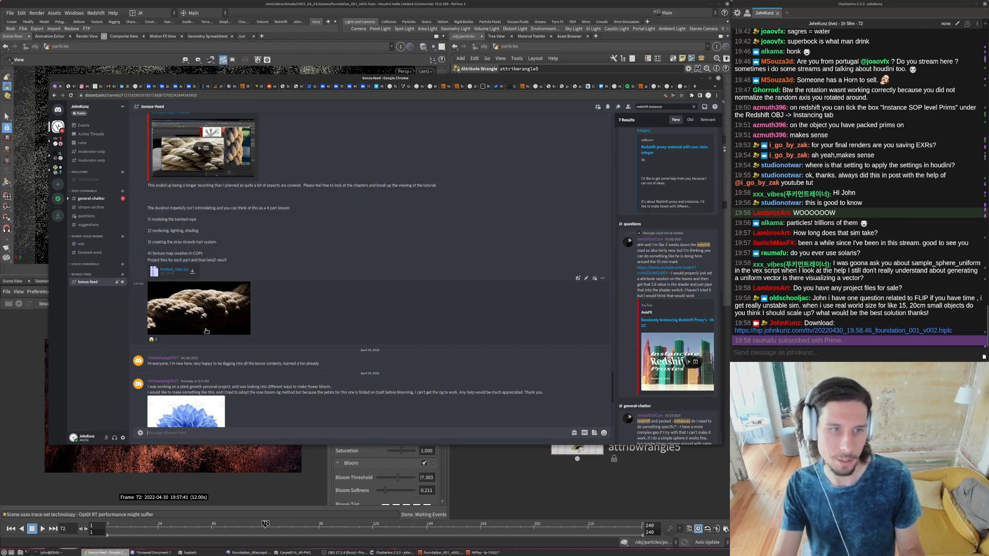
- Browse the older tutorial and scripting posts in the bonus-feed channel, and return to Houdini
{"action": "left_click", "coordinate": [199, 314]}
{"action": "left_click", "coordinate": [348, 128]}
{"action": "scroll", "coordinate": [216, 290], "scroll_direction": "up", "scroll_amount": 8}
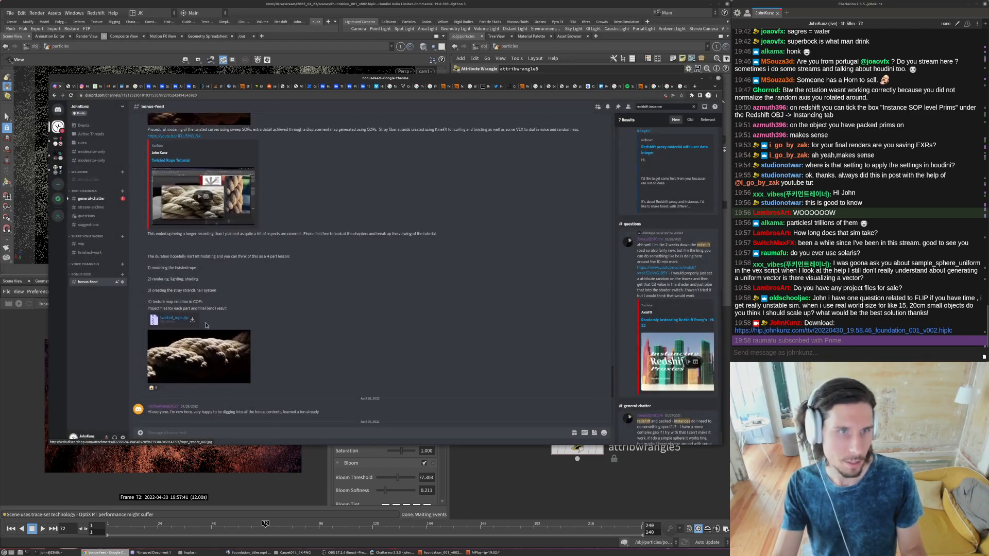
{"action": "left_click_drag", "start_coordinate": [613, 345], "coordinate": [611, 235]}
{"action": "scroll", "coordinate": [530, 318], "scroll_direction": "up", "scroll_amount": 5}
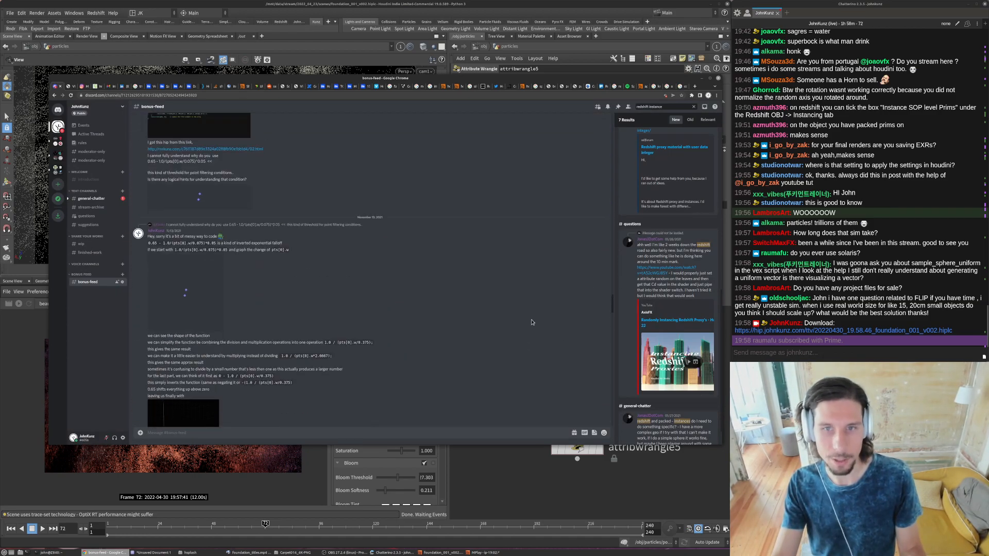
{"action": "scroll", "coordinate": [193, 302], "scroll_direction": "up", "scroll_amount": 2}
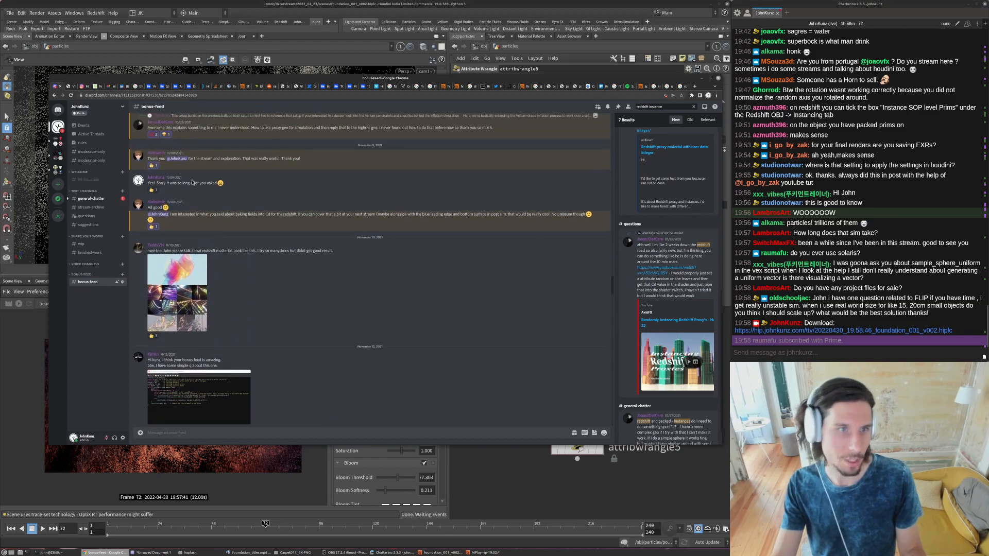
{"action": "scroll", "coordinate": [222, 385], "scroll_direction": "down", "scroll_amount": 3}
{"action": "scroll", "coordinate": [222, 385], "scroll_direction": "down", "scroll_amount": 10}
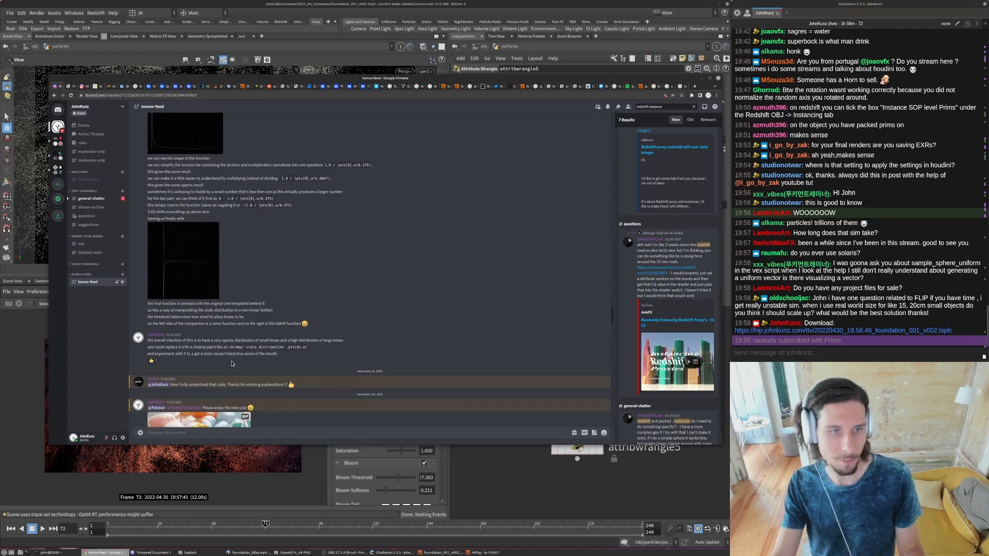
{"action": "left_click", "coordinate": [545, 484]}
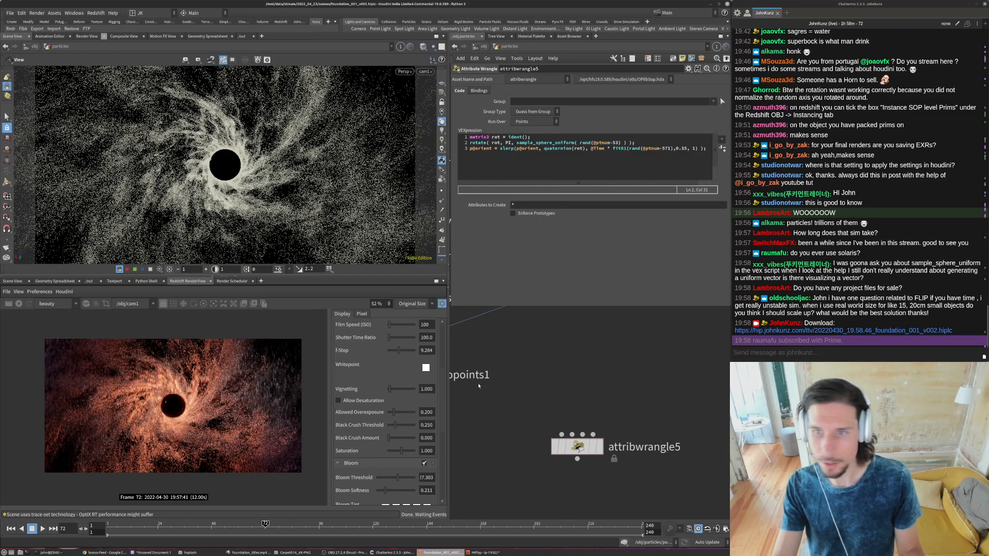
{"action": "scroll", "coordinate": [180, 368], "scroll_direction": "up", "scroll_amount": 1}
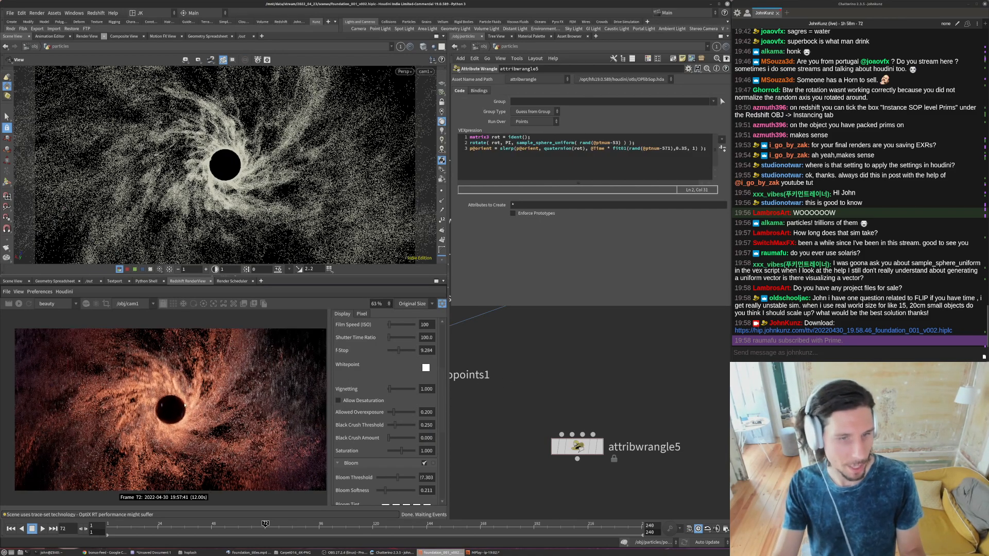
{"action": "scroll", "coordinate": [600, 352], "scroll_direction": "up", "scroll_amount": 1}
{"action": "key", "text": "Tab"}
{"action": "type", "text": "add"}
{"action": "key", "text": "Return"}
{"action": "key", "text": "Return"}
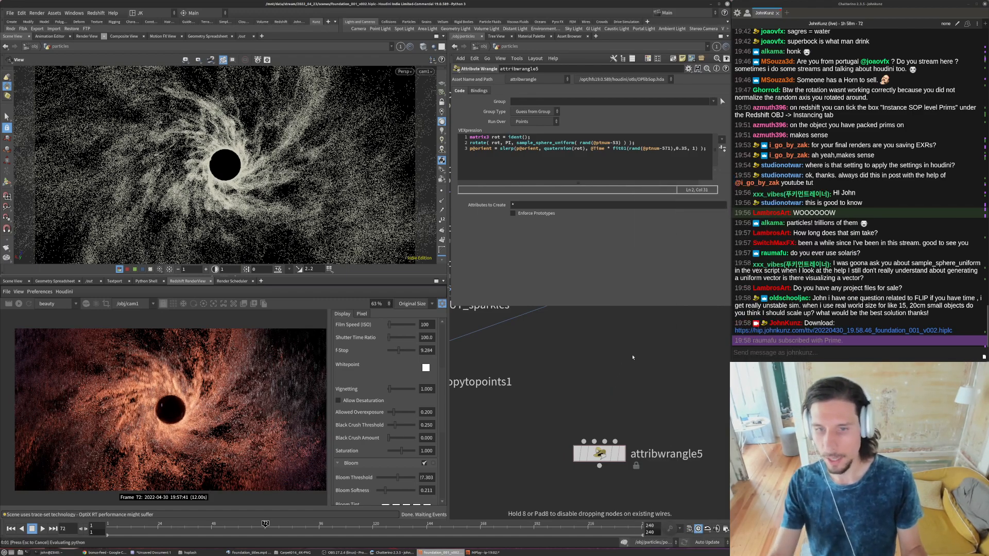
{"action": "key", "text": "Delete"}
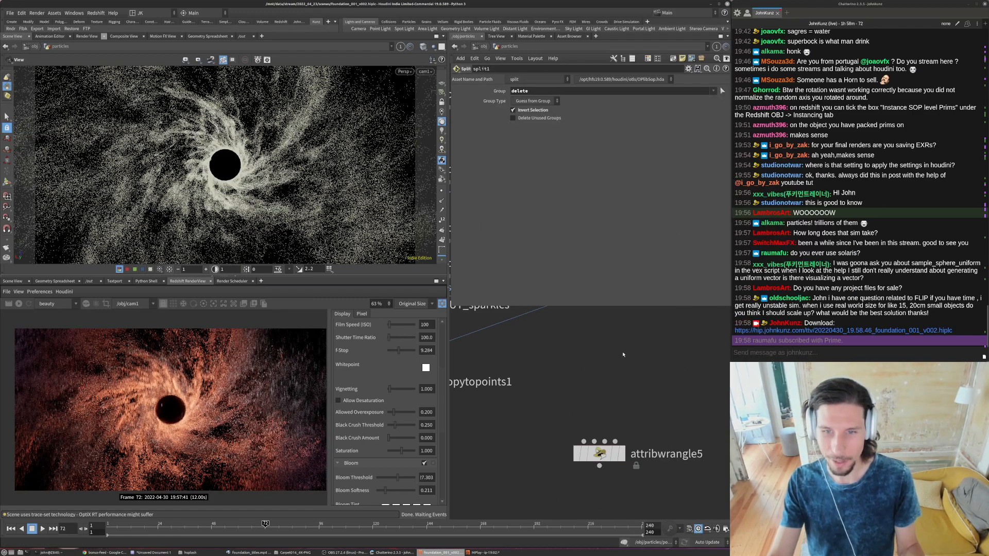
- Add a Point Generate node above attribwrangle5, wire it into the wrangle's first input and display the wrangle
{"action": "key", "text": "Tab"}
{"action": "type", "text": "gen"}
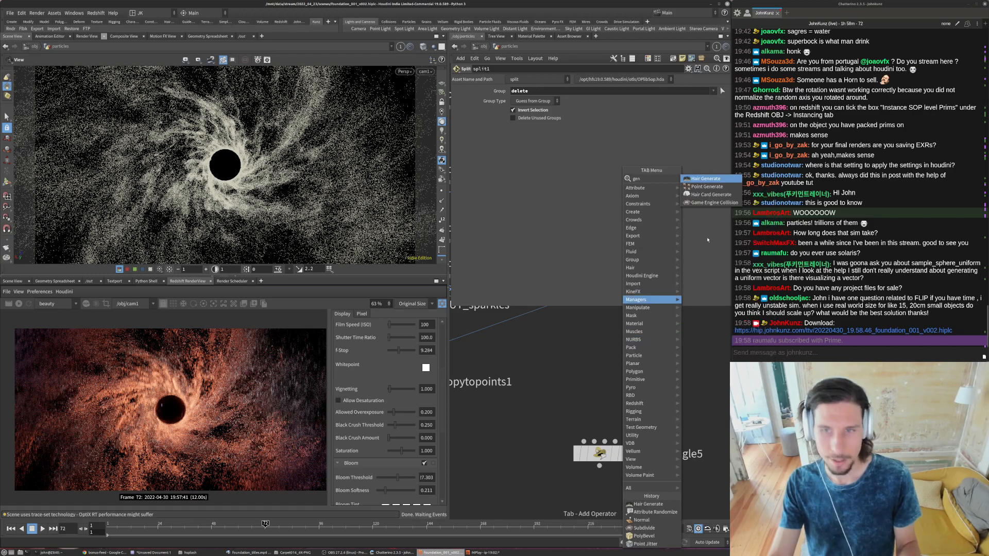
{"action": "left_click", "coordinate": [696, 188]}
{"action": "left_click", "coordinate": [612, 363]}
{"action": "left_click_drag", "start_coordinate": [612, 375], "coordinate": [613, 408]}
{"action": "left_click", "coordinate": [621, 454]}
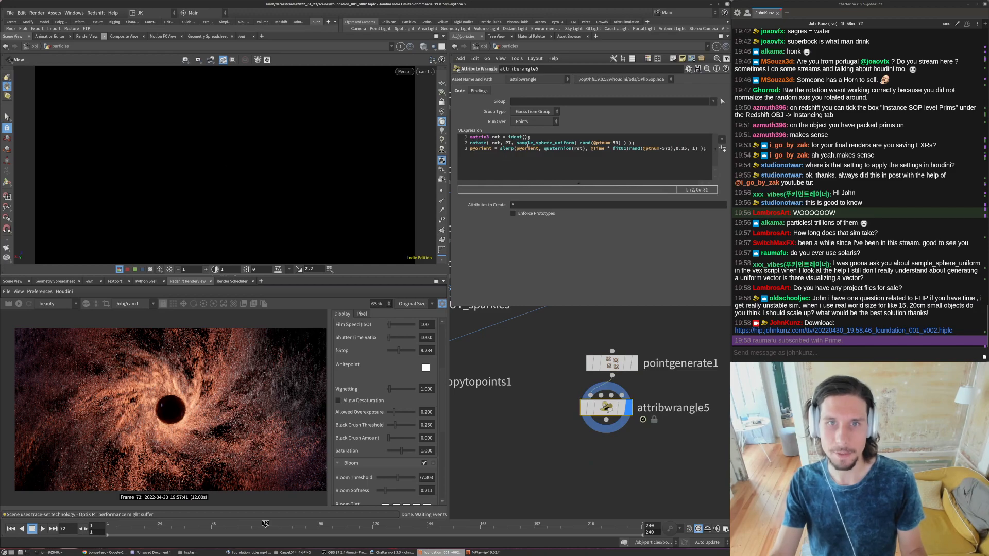
{"action": "left_click_drag", "start_coordinate": [516, 143], "coordinate": [445, 135]}
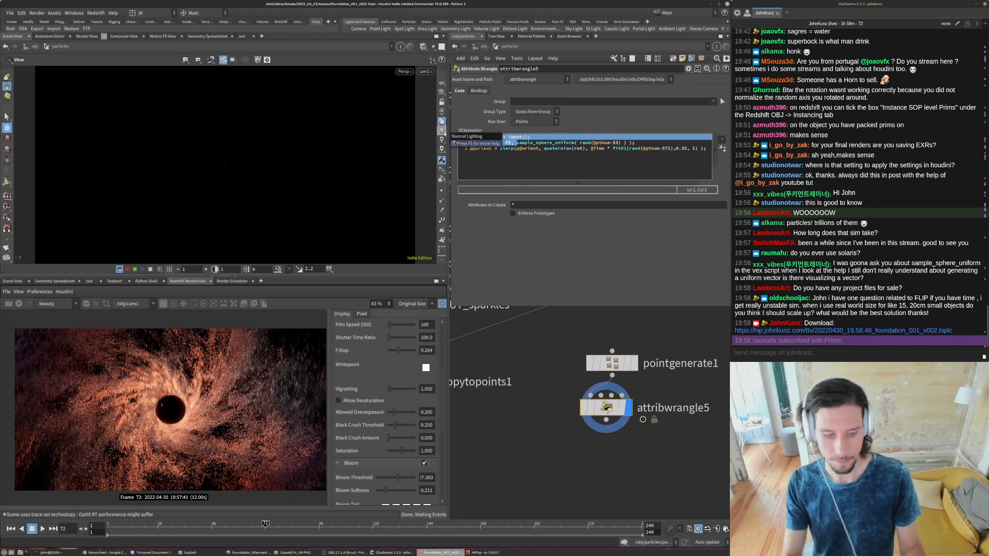
{"action": "key", "text": "BackSpace"}
{"action": "type", "text": "@P ="}
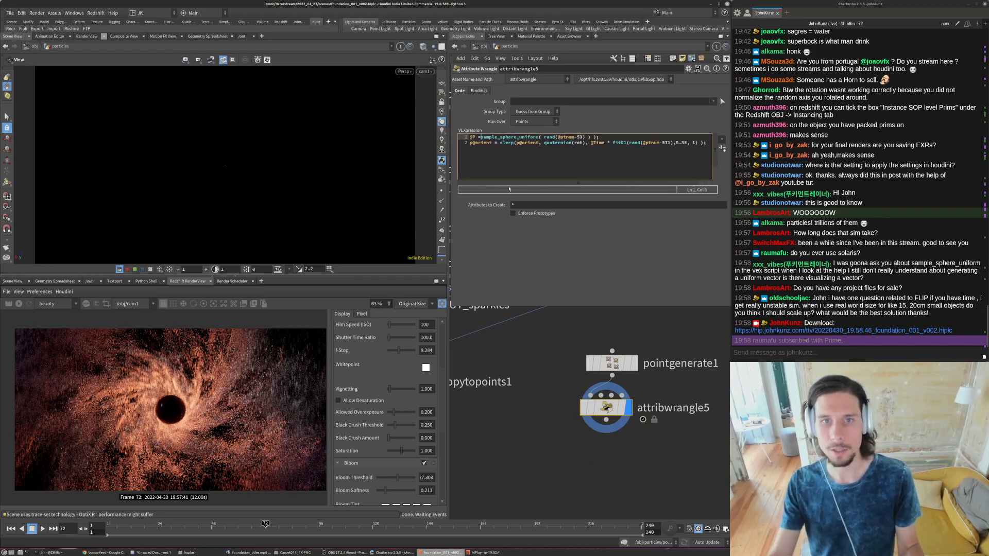
{"action": "left_click_drag", "start_coordinate": [601, 137], "coordinate": [590, 137]}
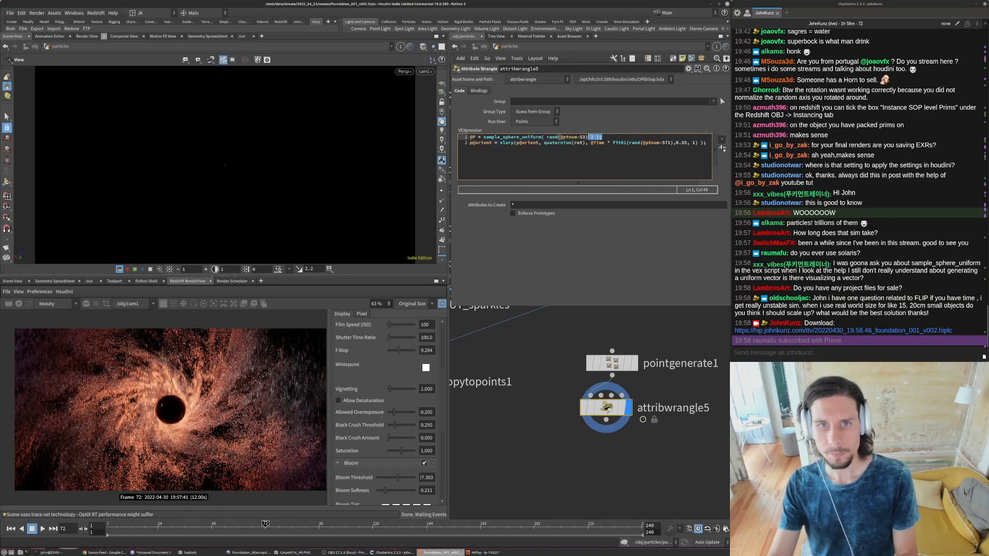
{"action": "type", "text": ";"}
{"action": "left_click_drag", "start_coordinate": [466, 143], "coordinate": [706, 143]}
{"action": "key", "text": "BackSpace"}
- Leave the camera view and examine the generated point sphere from several angles and distances
{"action": "left_click_drag", "start_coordinate": [257, 168], "coordinate": [281, 155]}
{"action": "key", "text": "space+g"}
{"action": "right_click_drag", "start_coordinate": [281, 155], "coordinate": [232, 150]}
{"action": "left_click_drag", "start_coordinate": [232, 149], "coordinate": [199, 143]}
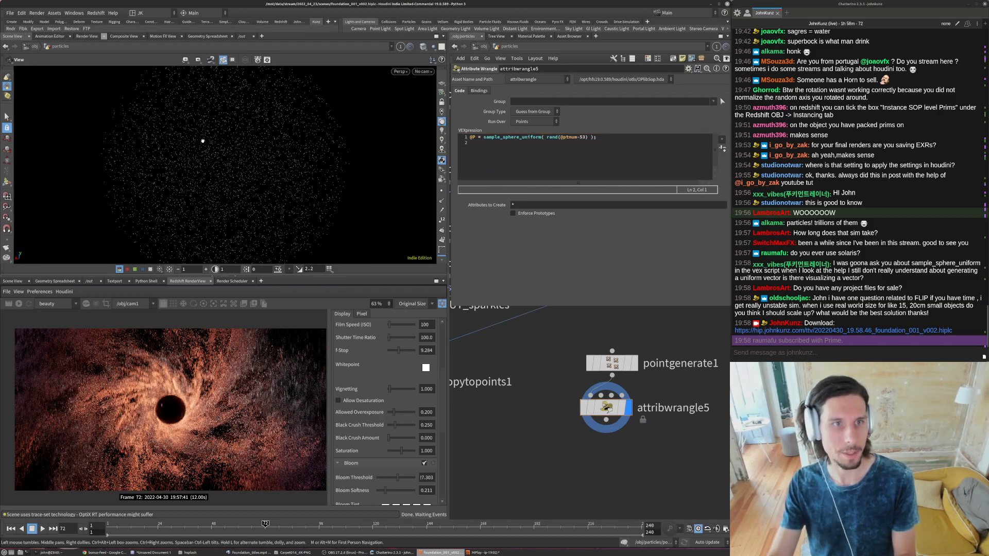
{"action": "left_click_drag", "start_coordinate": [278, 144], "coordinate": [261, 161]}
{"action": "right_click_drag", "start_coordinate": [260, 161], "coordinate": [246, 119]}
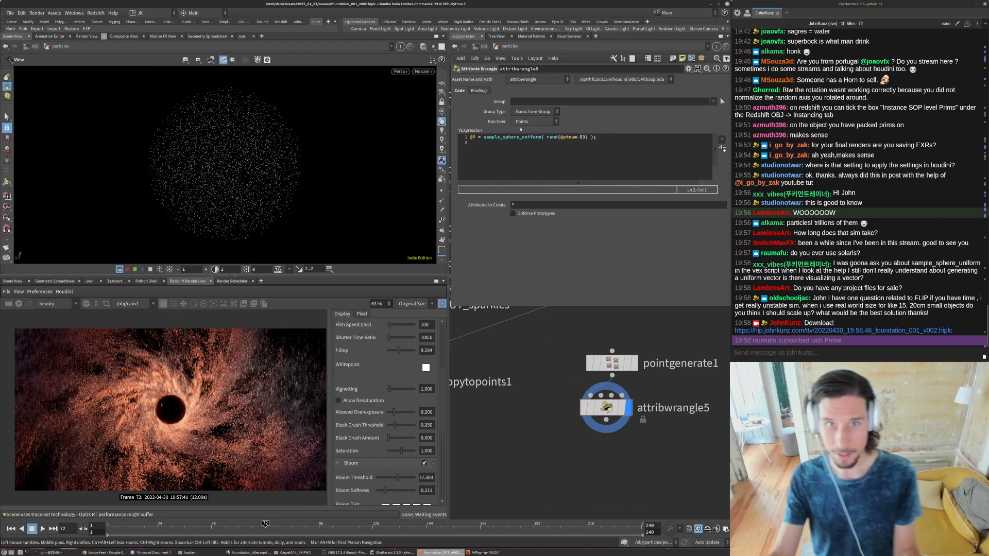
- Replace the sampling call in attribwrangle5 with the autocompleted function sample_sphere_shell_uniform and read its usage help
{"action": "mouse_move", "coordinate": [520, 137]}
{"action": "left_mouse_down"}
{"action": "mouse_move", "coordinate": [503, 137]}
{"action": "mouse_move", "coordinate": [603, 137]}
{"action": "mouse_move", "coordinate": [503, 137]}
{"action": "left_mouse_up"}
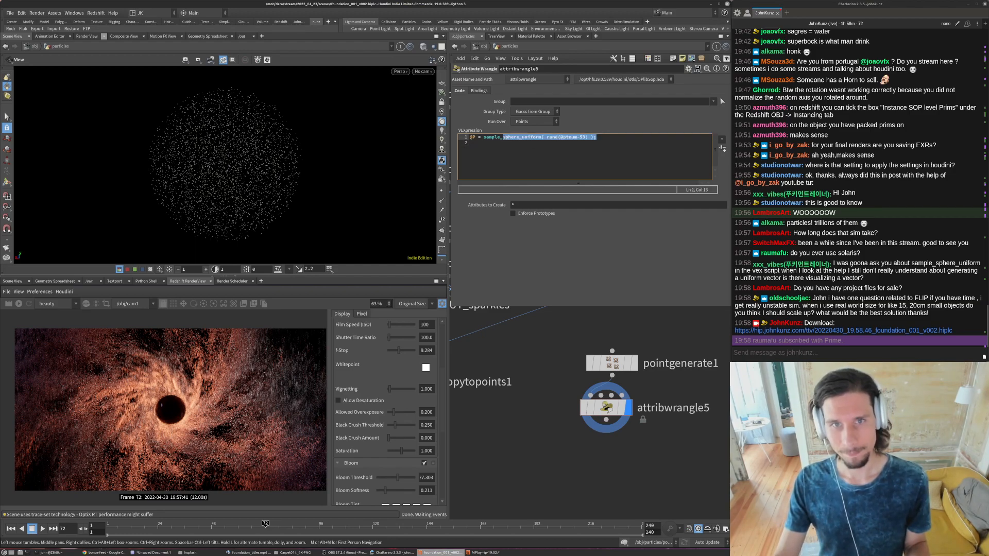
{"action": "key", "text": "BackSpace"}
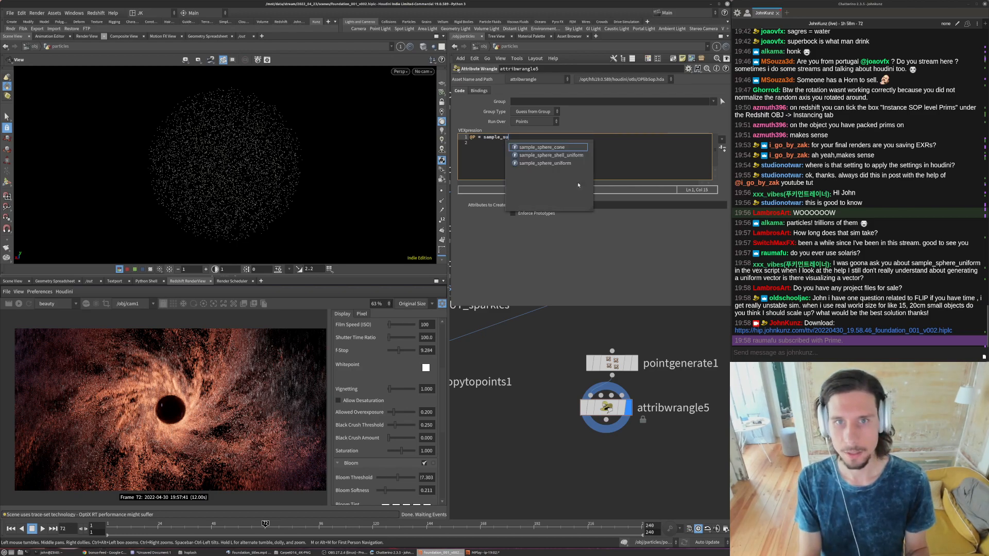
{"action": "type", "text": "s"}
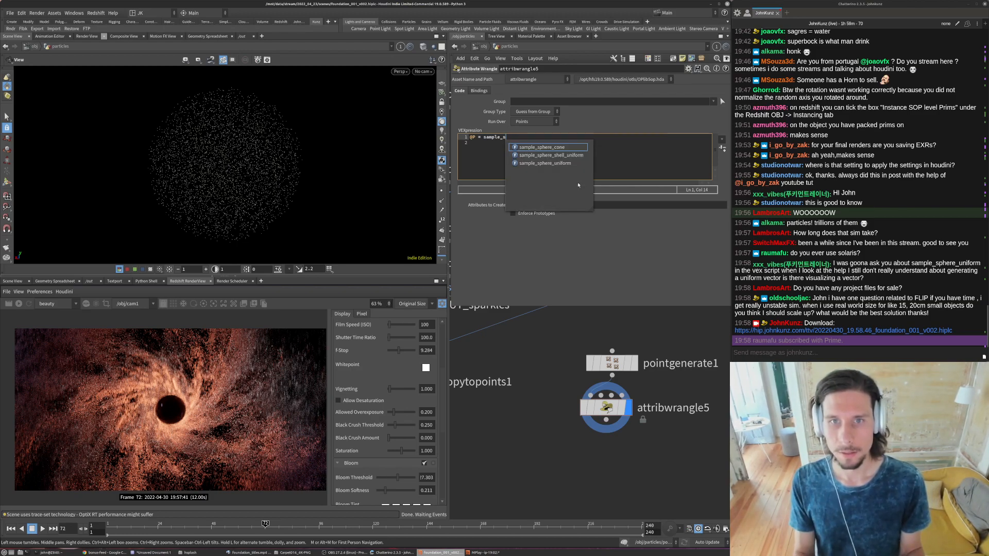
{"action": "key", "text": "Down"}
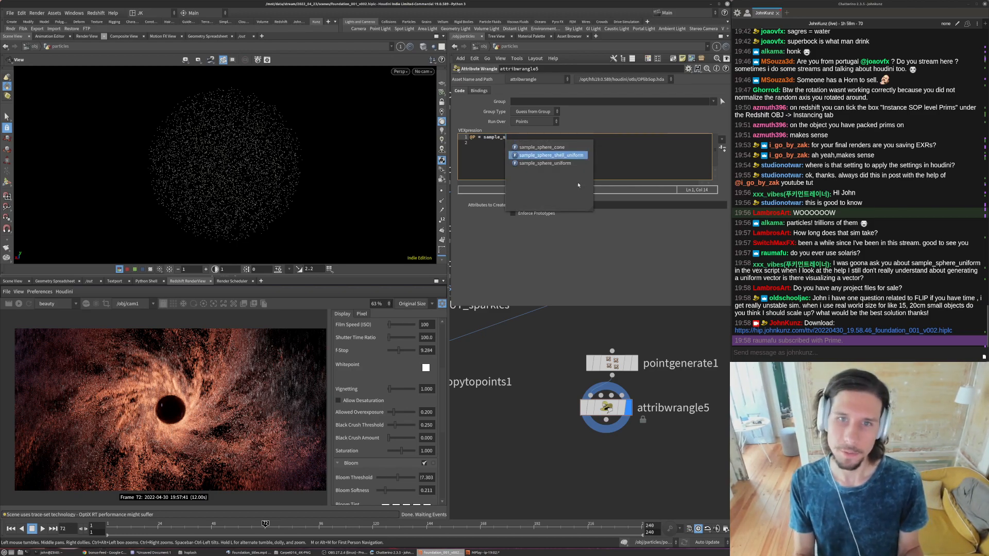
{"action": "key", "text": "Return"}
{"action": "type", "text": "("}
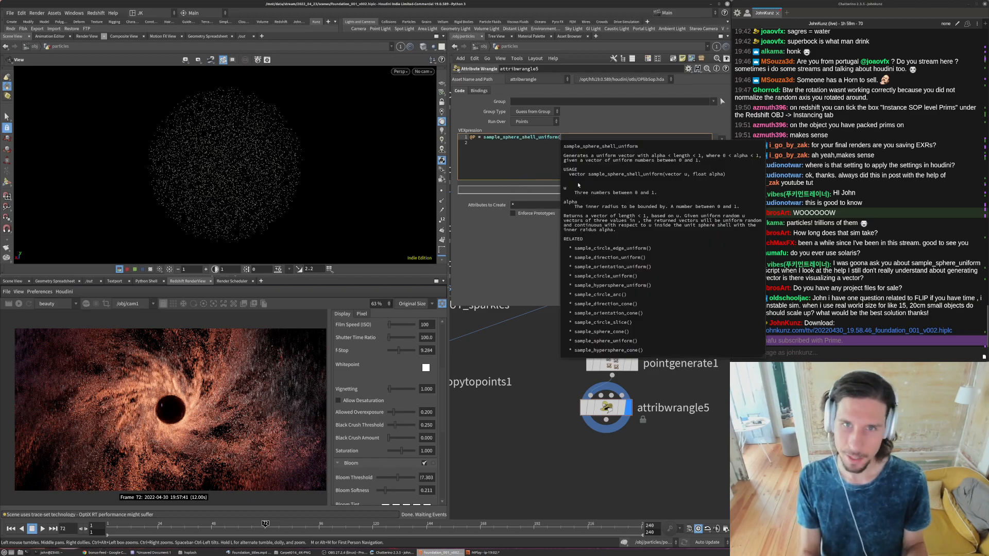
{"action": "key", "text": "Escape"}
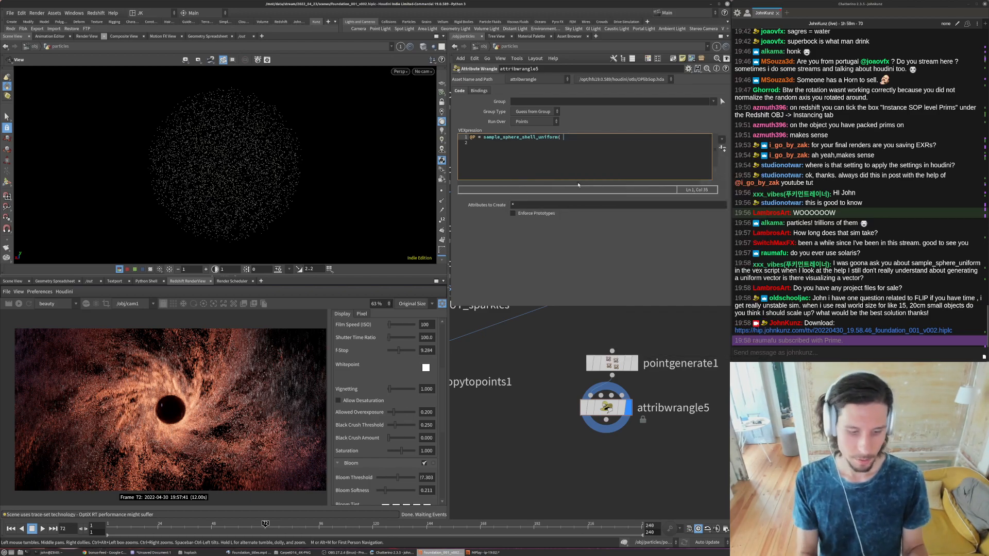
{"action": "type", "text": "rand(@"}
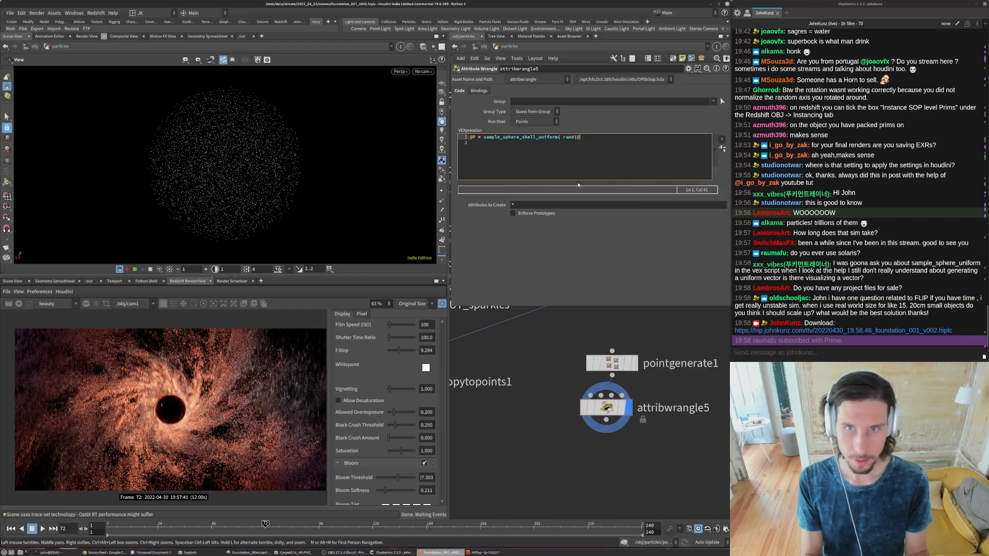
{"action": "type", "text": "p"}
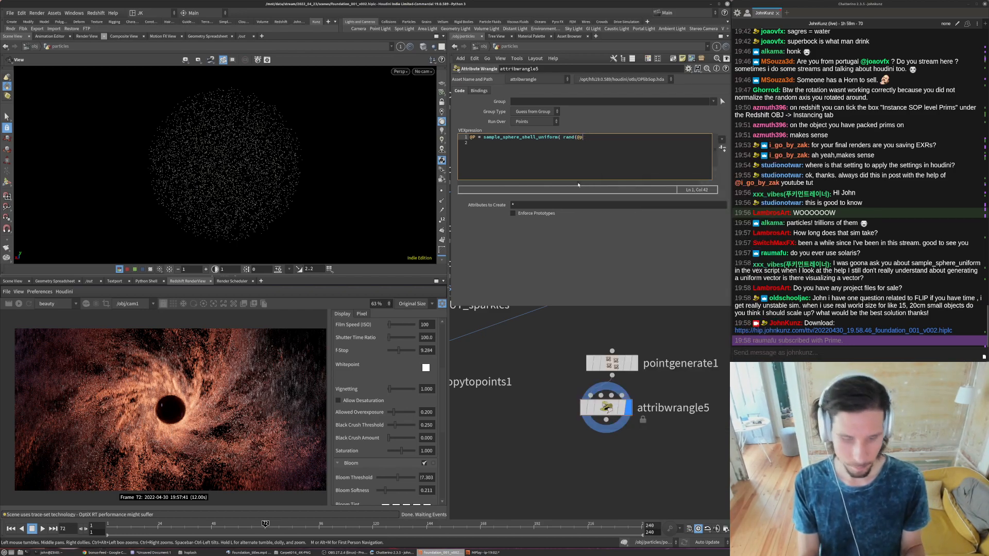
{"action": "type", "text": "thum) );"}
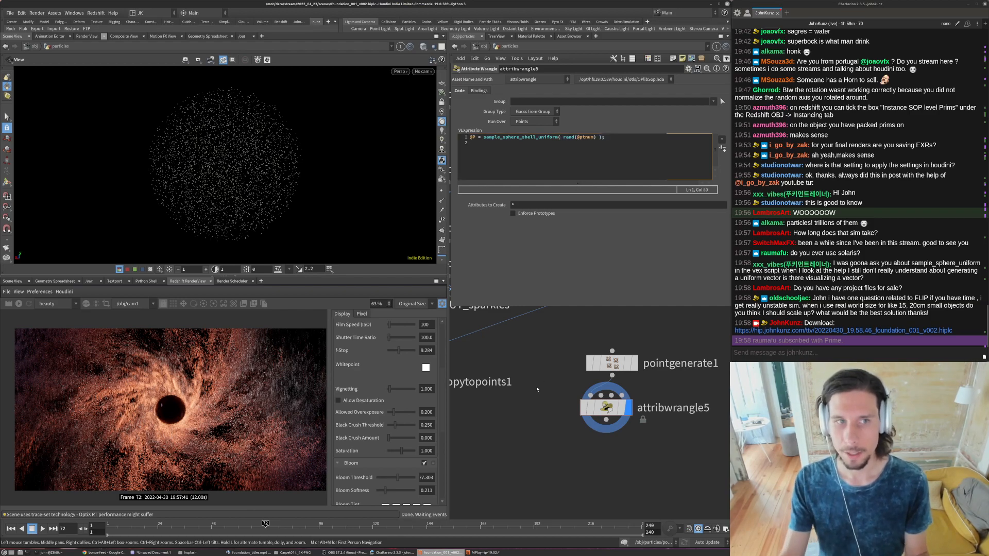
{"action": "left_click", "coordinate": [537, 389]}
{"action": "left_click", "coordinate": [594, 137]}
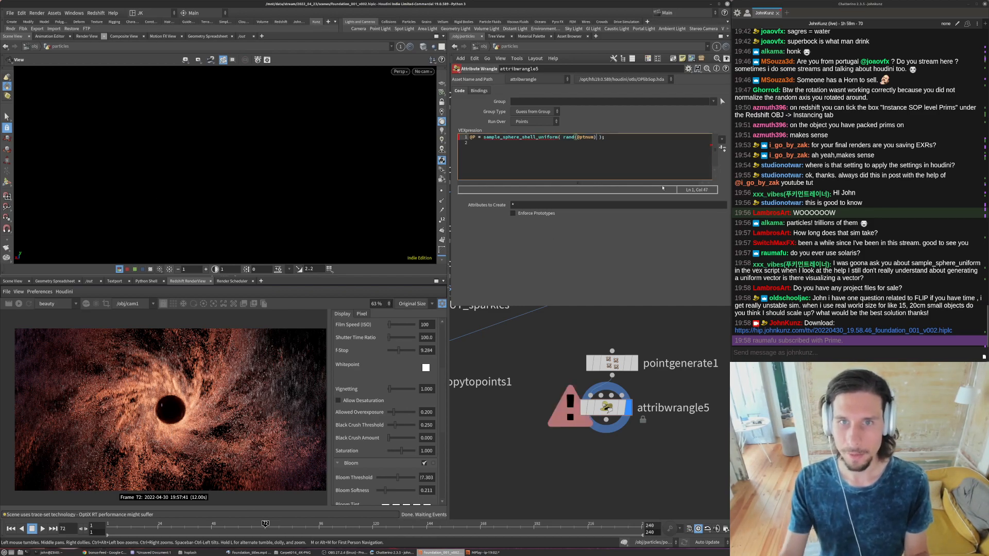
{"action": "type", "text": "-351"}
{"action": "left_click", "coordinate": [534, 347]}
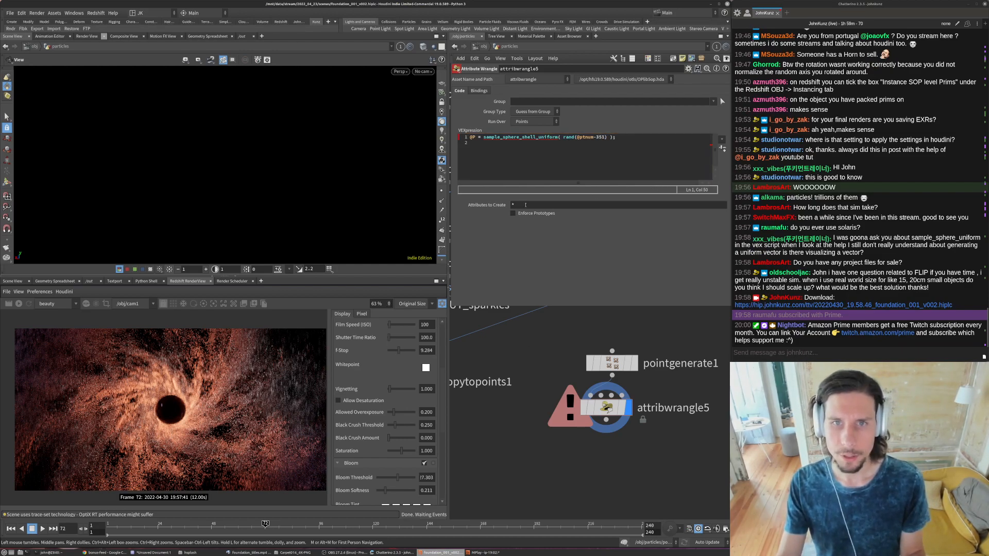
{"action": "middle_click", "coordinate": [608, 408]}
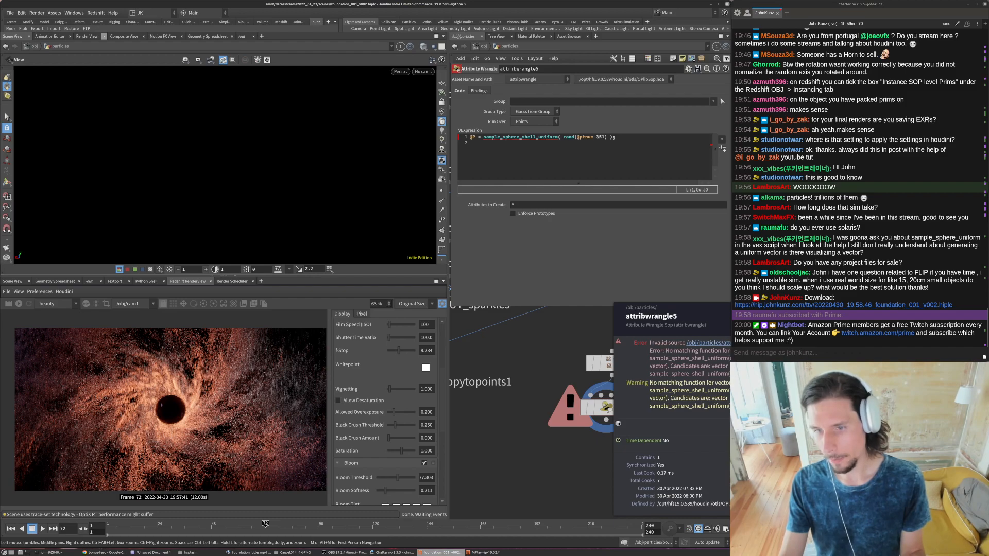
{"action": "middle_click_drag", "start_coordinate": [666, 327], "coordinate": [637, 370]}
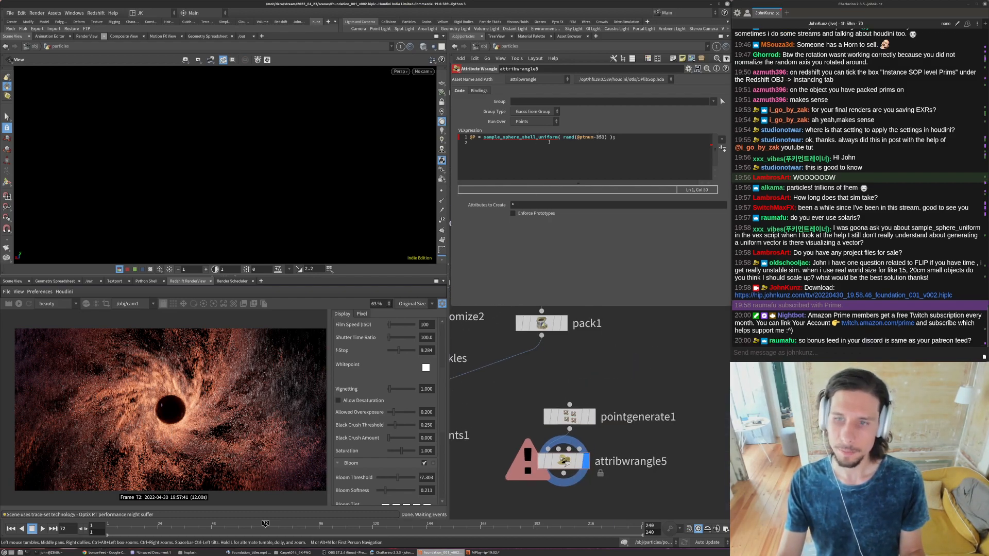
{"action": "left_click_drag", "start_coordinate": [536, 136], "coordinate": [503, 139]}
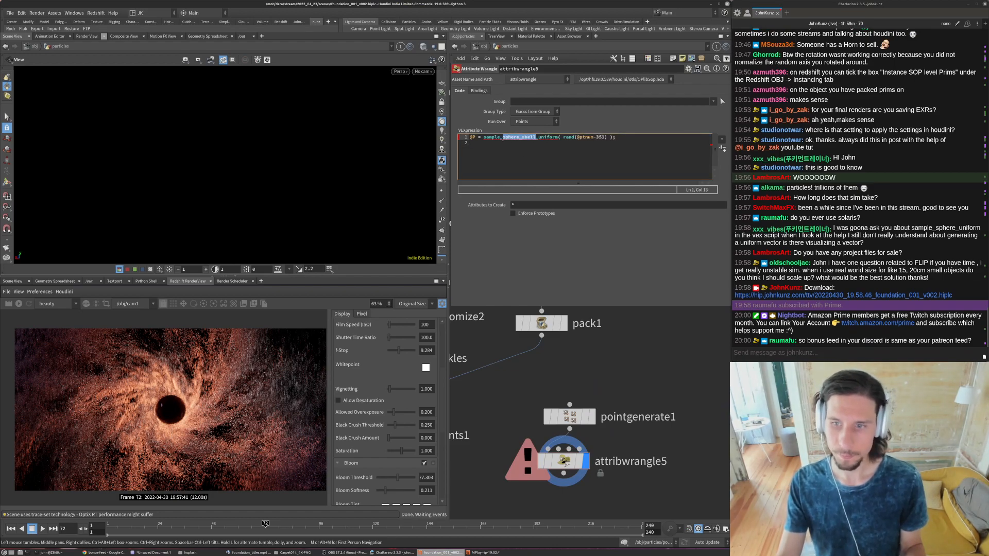
{"action": "type", "text": "discrod"}
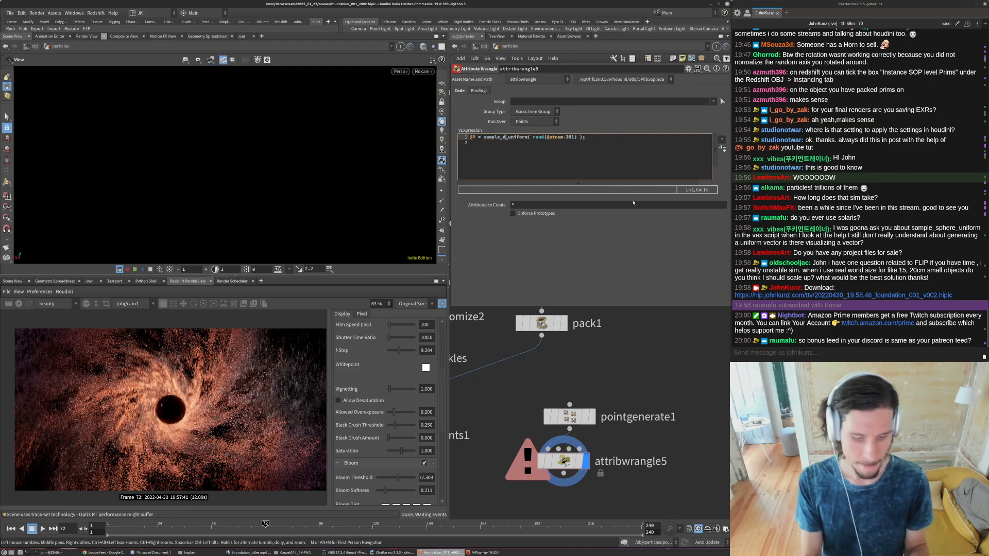
{"action": "key", "text": "Return"}
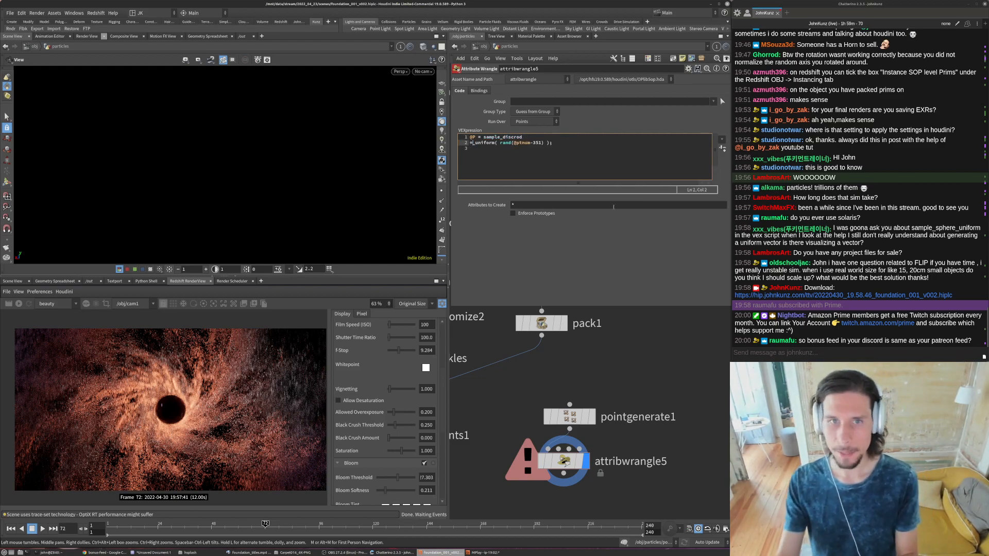
{"action": "key", "text": "BackSpace"}
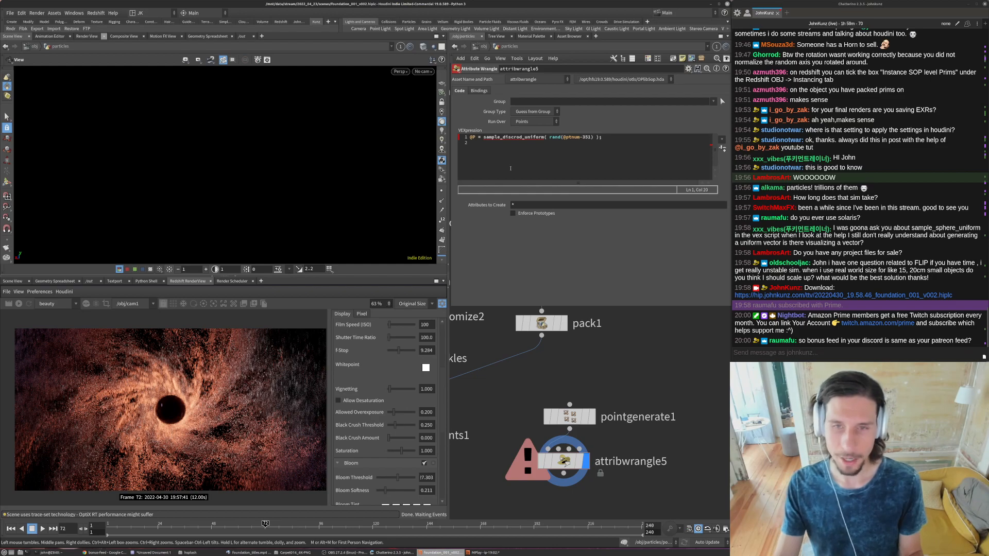
- Change attribwrangle5's sampling call to sample_direction_uniform, apply it and orbit around the resulting points
{"action": "key", "text": "BackSpace"}
{"action": "key", "text": "BackSpace"}
{"action": "key", "text": "BackSpace"}
{"action": "key", "text": "BackSpace"}
{"action": "key", "text": "BackSpace"}
{"action": "key", "text": "BackSpace"}
{"action": "key", "text": "BackSpace"}
{"action": "key", "text": "BackSpace"}
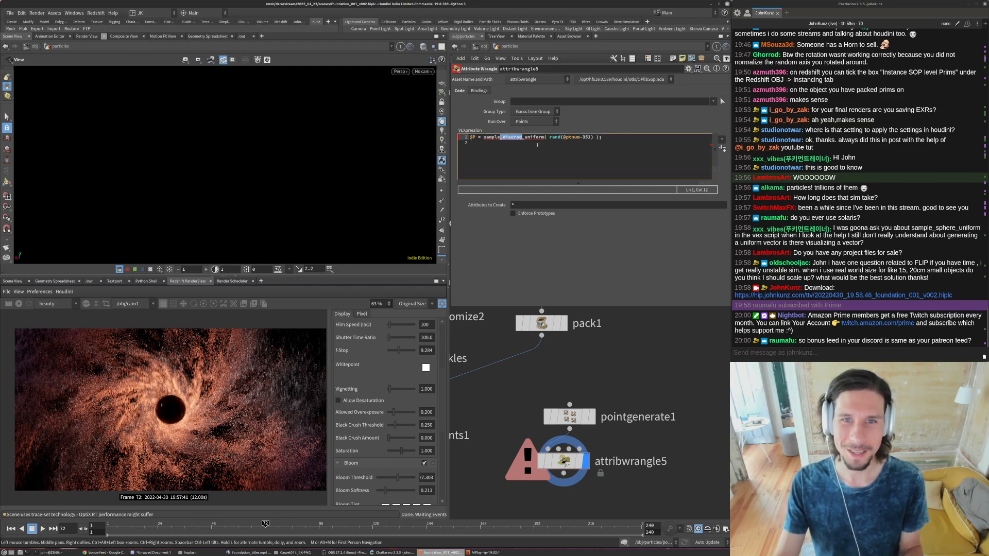
{"action": "type", "text": "_"}
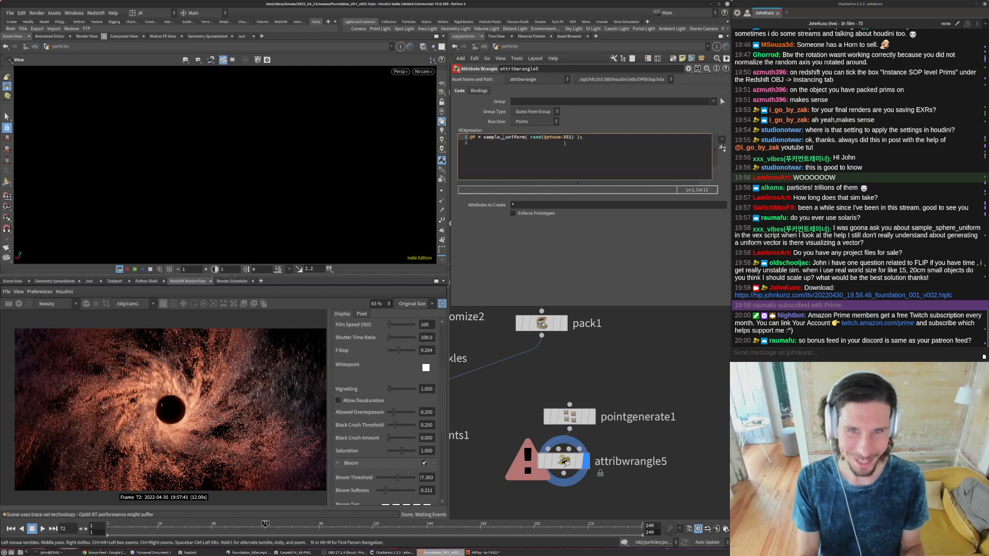
{"action": "type", "text": "direction"}
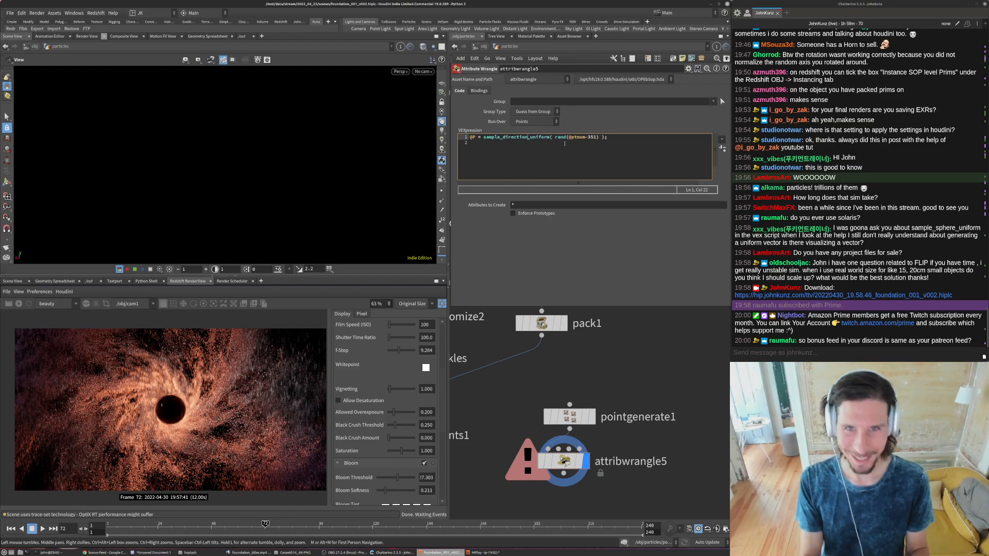
{"action": "left_click", "coordinate": [632, 371]}
{"action": "left_click_drag", "start_coordinate": [289, 149], "coordinate": [381, 121]}
{"action": "left_click_drag", "start_coordinate": [214, 132], "coordinate": [225, 147]}
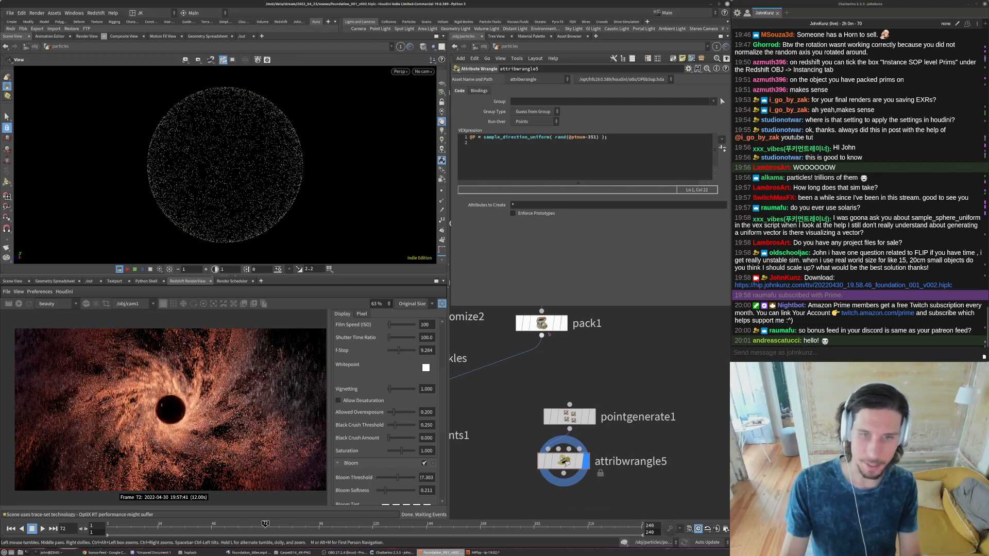
{"action": "scroll", "coordinate": [576, 355], "scroll_direction": "down", "scroll_amount": 2}
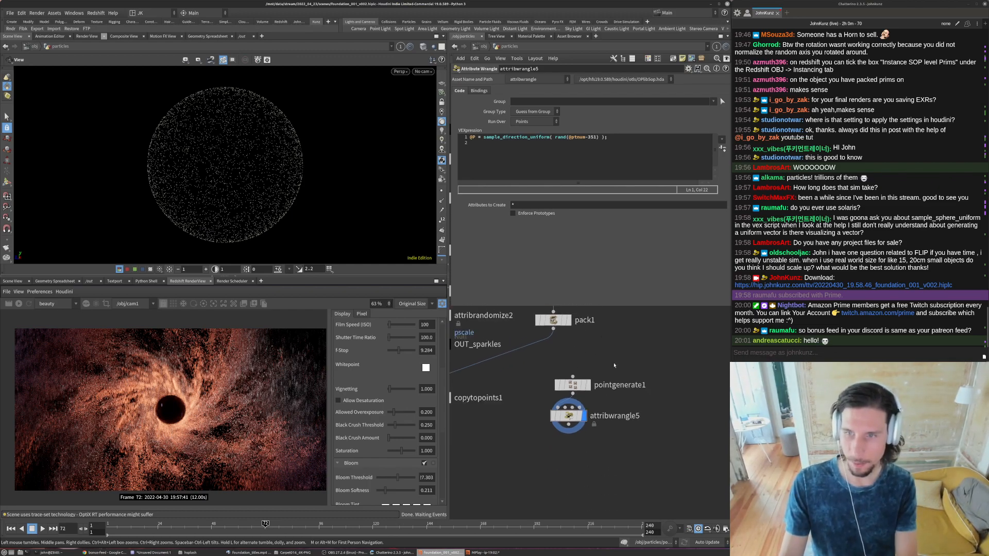
{"action": "left_click_drag", "start_coordinate": [602, 442], "coordinate": [548, 377]}
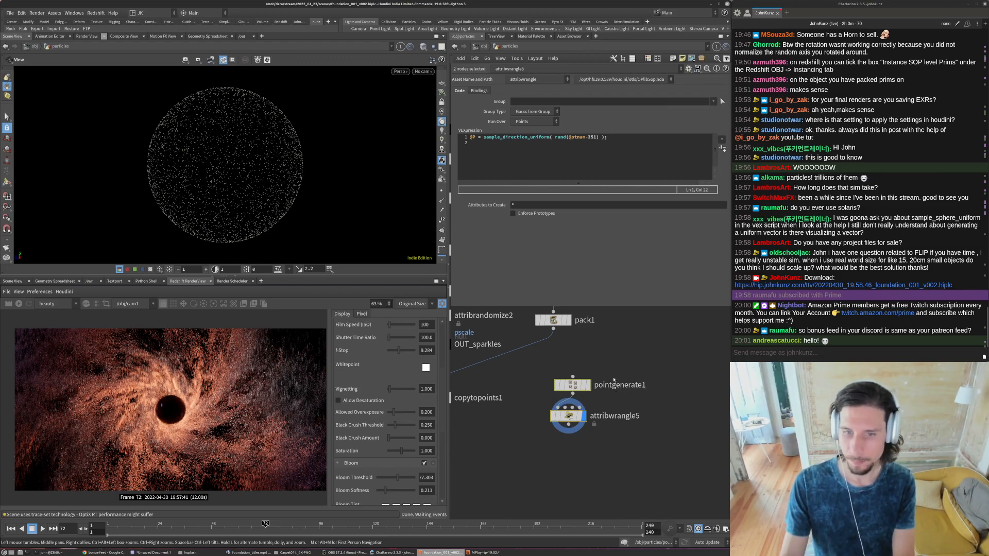
{"action": "key", "text": "h"}
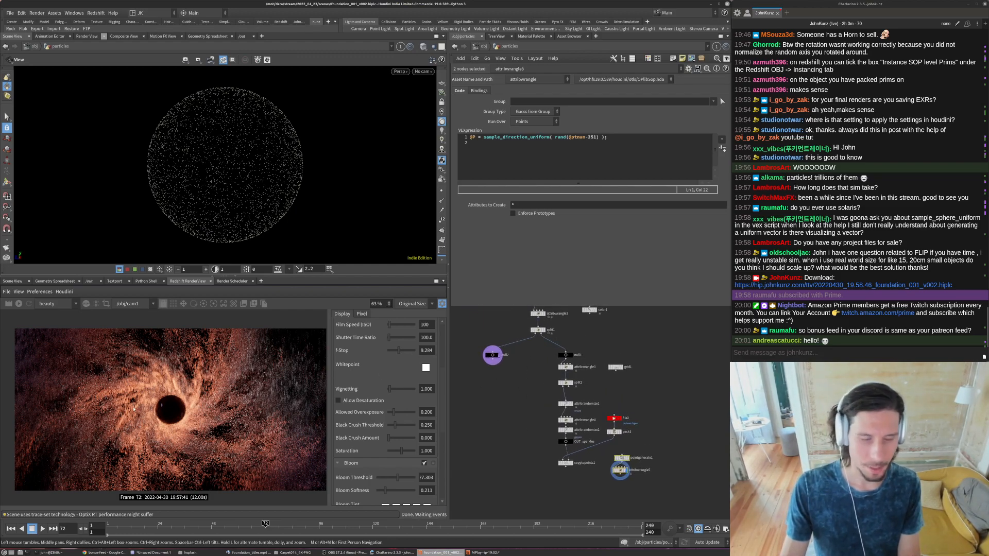
{"action": "scroll", "coordinate": [123, 409], "scroll_direction": "down", "scroll_amount": 1}
{"action": "scroll", "coordinate": [123, 410], "scroll_direction": "down", "scroll_amount": 3}
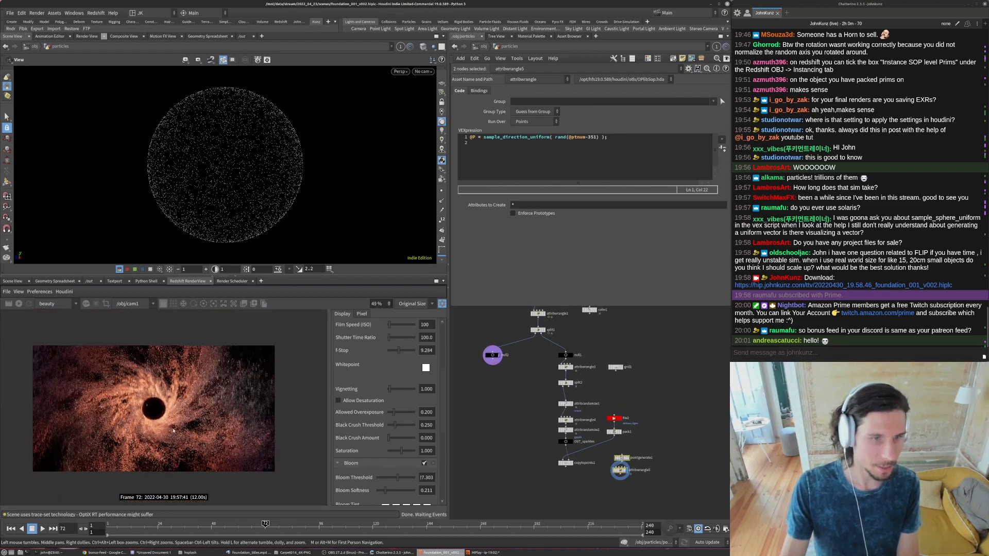
{"action": "scroll", "coordinate": [132, 413], "scroll_direction": "up", "scroll_amount": 6}
{"action": "scroll", "coordinate": [139, 417], "scroll_direction": "down", "scroll_amount": 6}
{"action": "scroll", "coordinate": [109, 421], "scroll_direction": "up", "scroll_amount": 3}
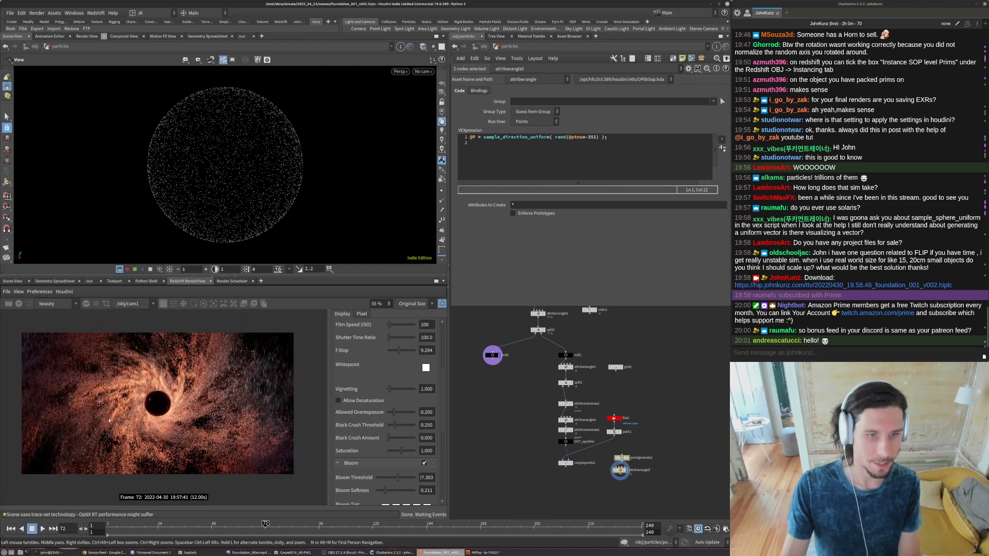
{"action": "left_click", "coordinate": [516, 410]}
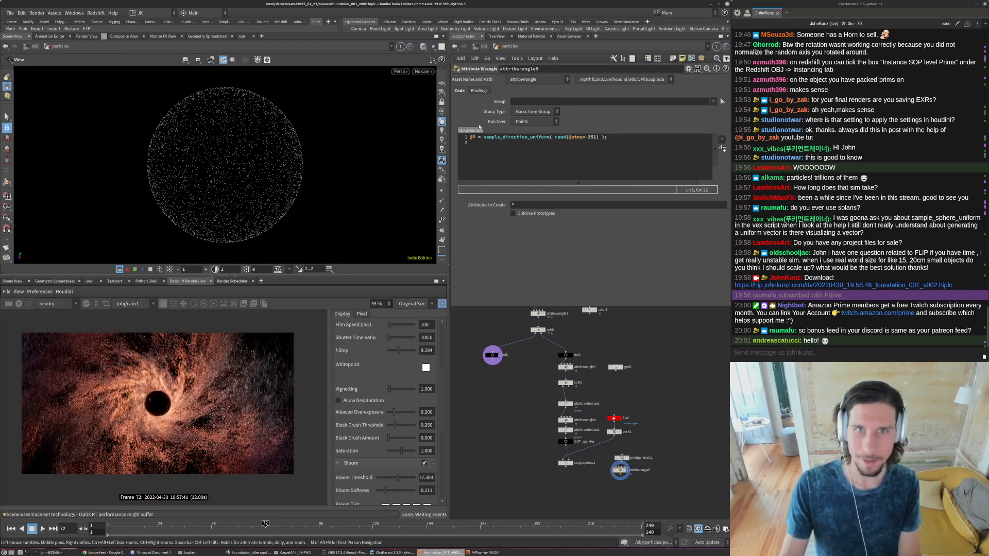
- Return to the object level and look through cam1 in the viewport
{"action": "left_click", "coordinate": [483, 47]}
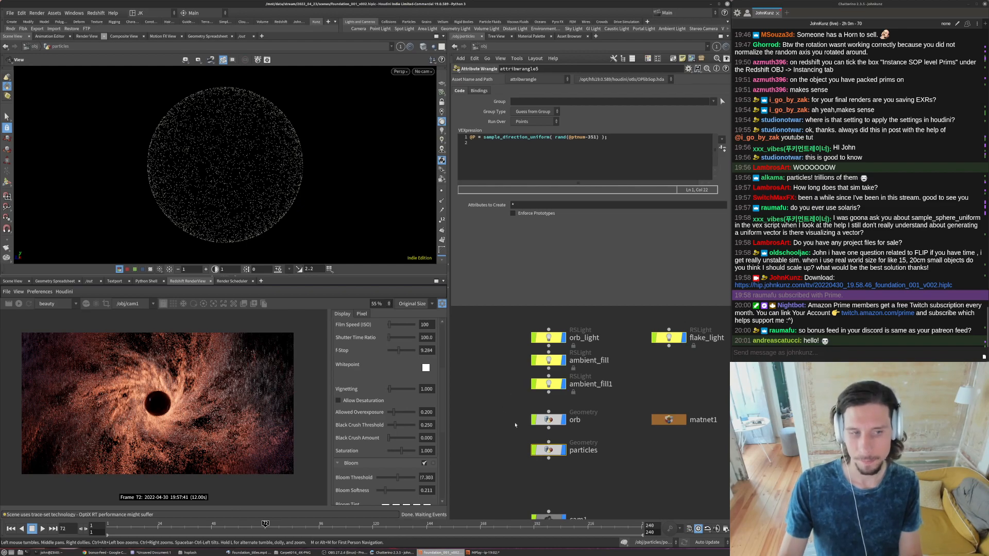
{"action": "middle_click_drag", "start_coordinate": [606, 477], "coordinate": [591, 463]}
{"action": "scroll", "coordinate": [600, 454], "scroll_direction": "down", "scroll_amount": 3}
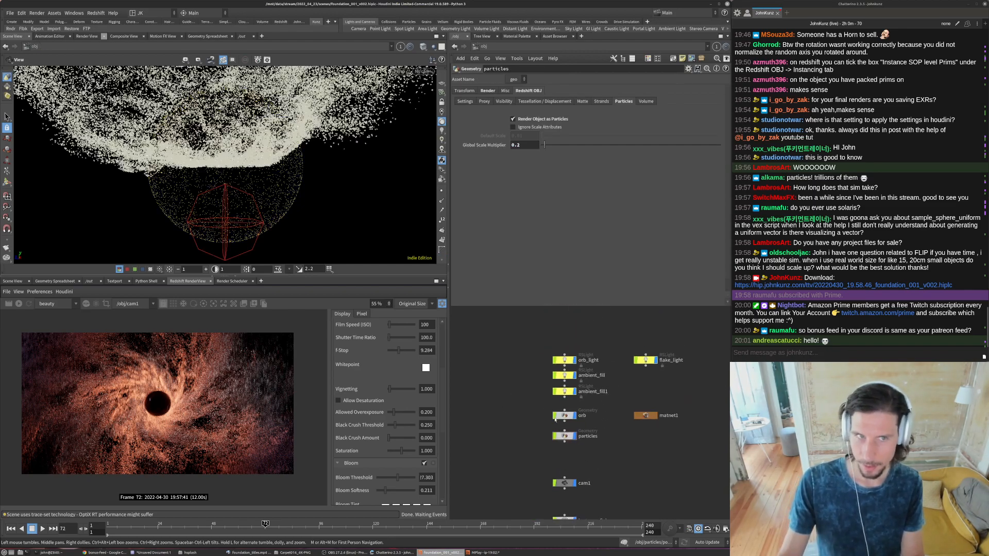
{"action": "left_click", "coordinate": [421, 71]}
{"action": "left_click", "coordinate": [454, 108]}
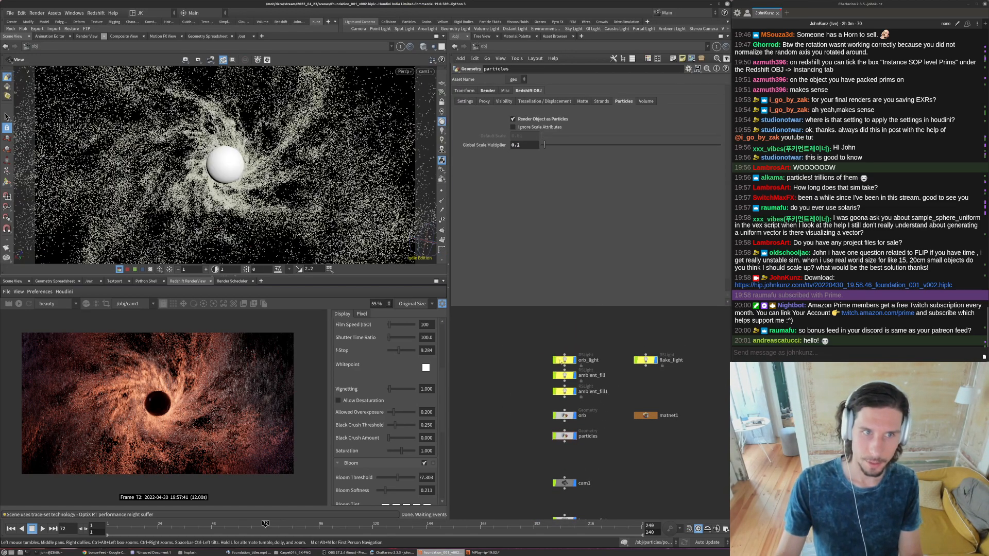
- Display the split1 node inside the particles network again, and restart the Redshift render from the object level
{"action": "middle_click_drag", "start_coordinate": [612, 495], "coordinate": [593, 435]}
{"action": "left_click", "coordinate": [561, 428]}
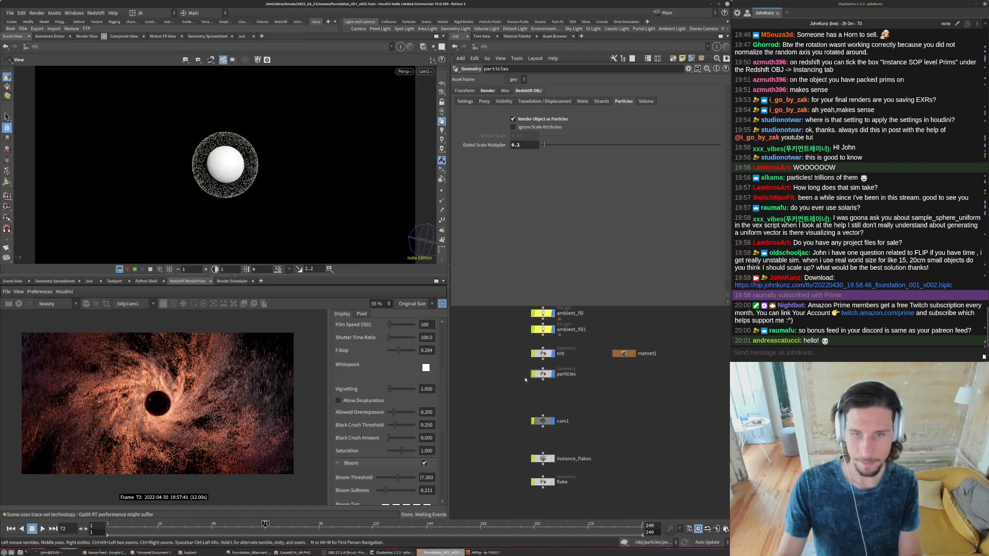
{"action": "double_click", "coordinate": [545, 374]}
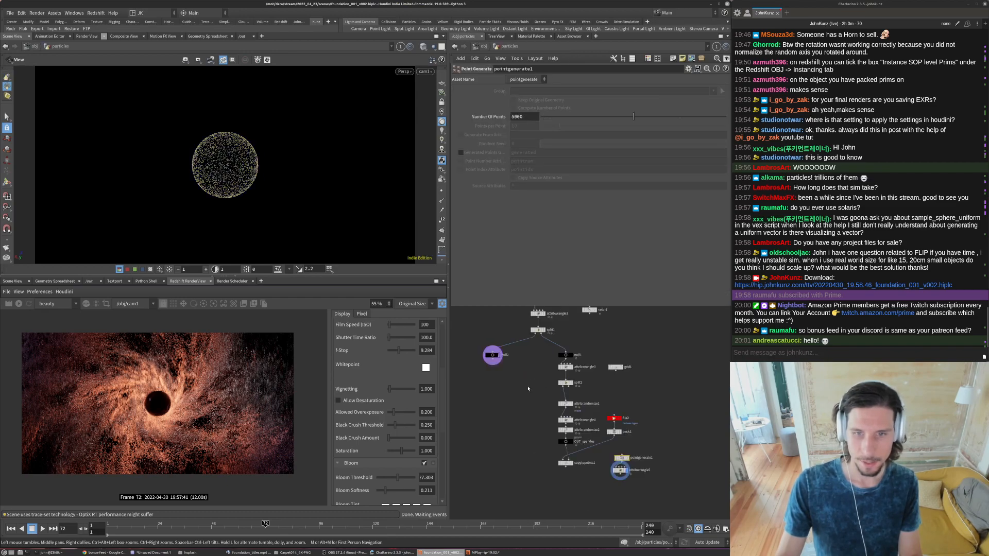
{"action": "left_click", "coordinate": [544, 332]}
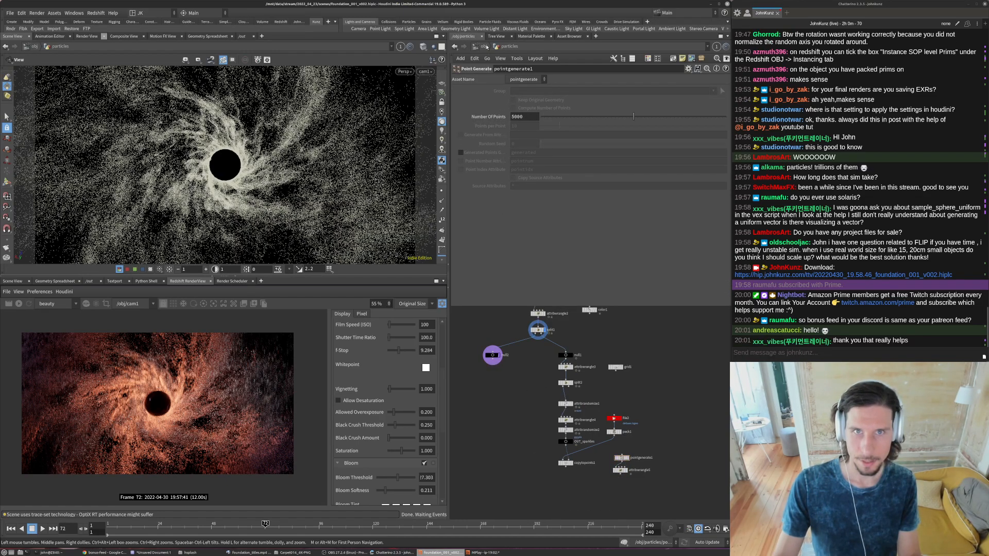
{"action": "key", "text": "u"}
{"action": "left_click", "coordinate": [19, 303]}
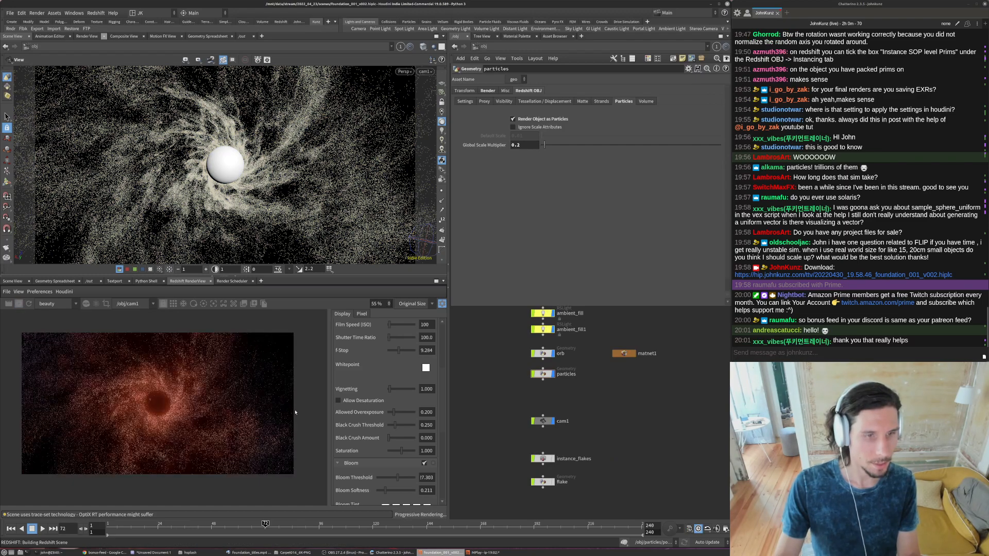
- Set the area size of orb_light to 0.2 on all three axes
{"action": "middle_click_drag", "start_coordinate": [512, 400], "coordinate": [511, 448]}
{"action": "left_click", "coordinate": [542, 346]}
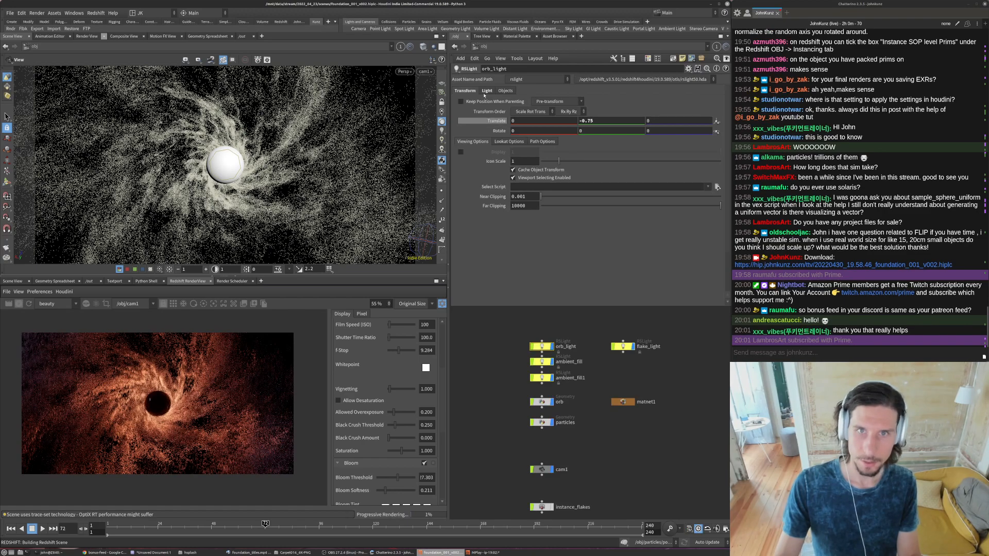
{"action": "left_click", "coordinate": [486, 91]}
{"action": "left_click", "coordinate": [542, 264]}
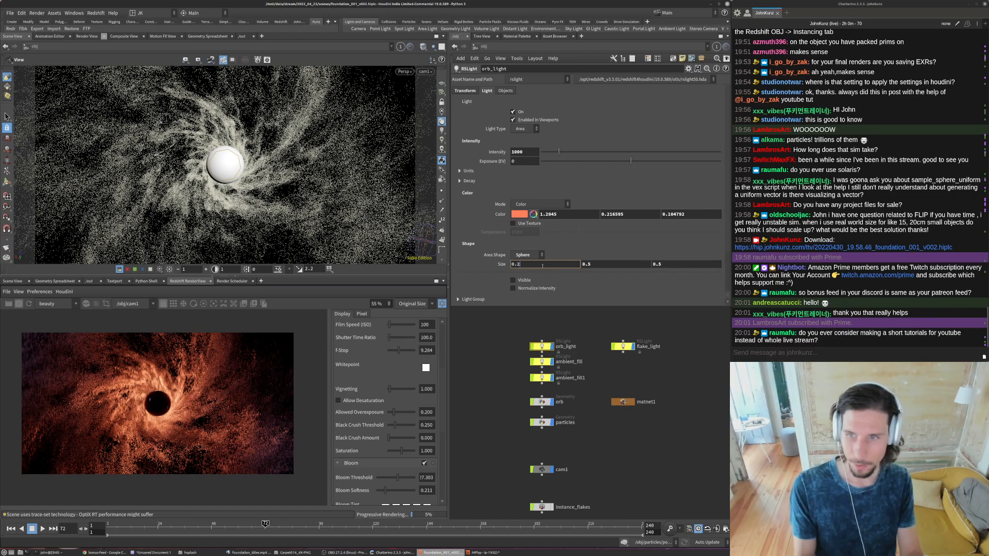
{"action": "key", "text": "Tab"}
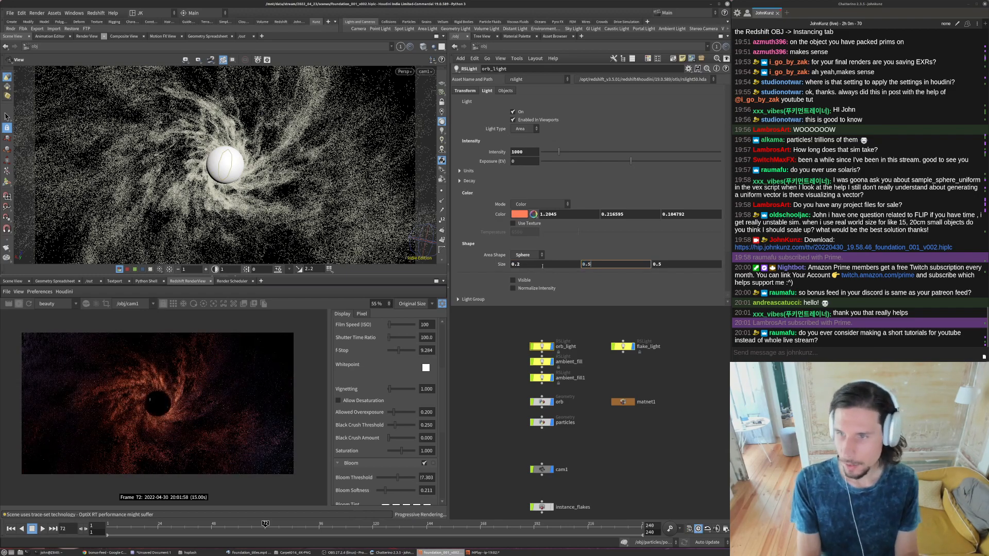
{"action": "key", "text": "BackSpace"}
{"action": "key", "text": "Tab"}
{"action": "type", "text": "0.2"}
{"action": "key", "text": "Return"}
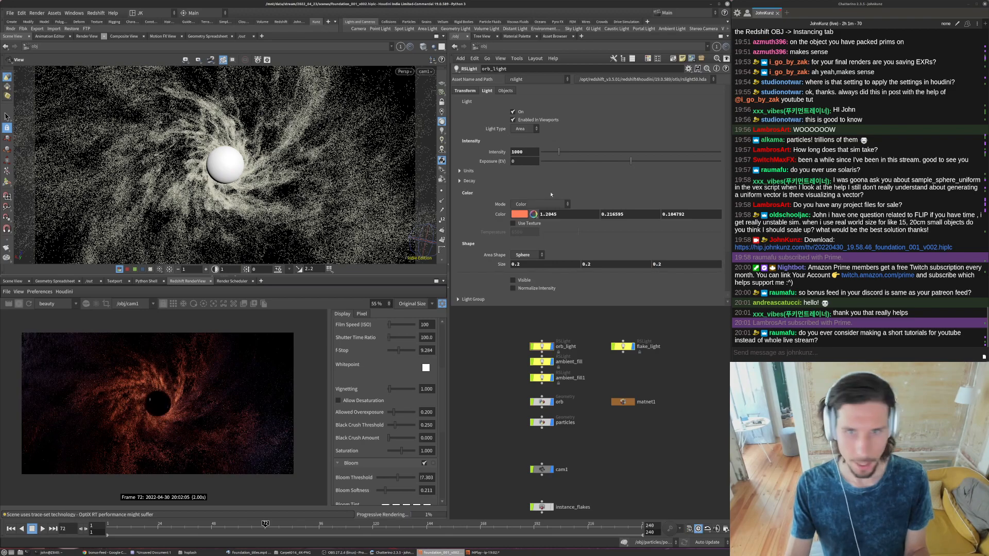
- Lower the saturation of orb_light's color to 0.7
{"action": "left_click", "coordinate": [519, 215]}
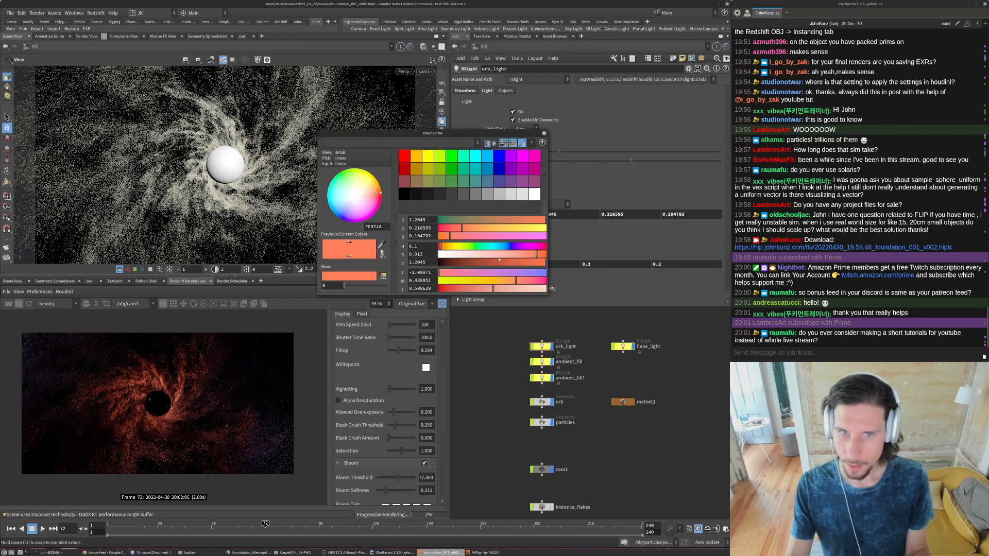
{"action": "left_click_drag", "start_coordinate": [513, 254], "coordinate": [511, 254]}
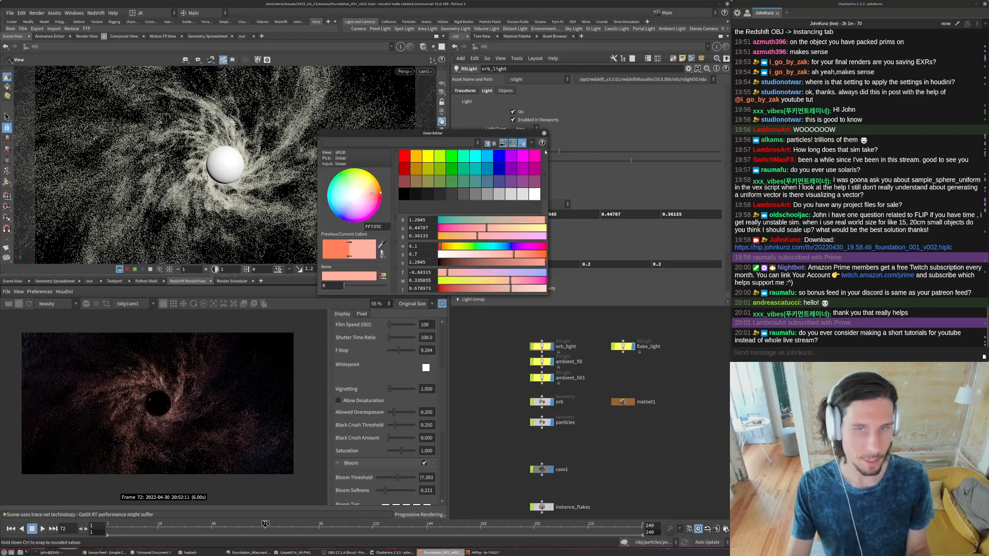
{"action": "left_click", "coordinate": [544, 133]}
- Switch to the Chatterino stream chat and send the command !youtube
{"action": "left_click", "coordinate": [795, 351]}
{"action": "type", "text": "!youtube"}
{"action": "key", "text": "Return"}
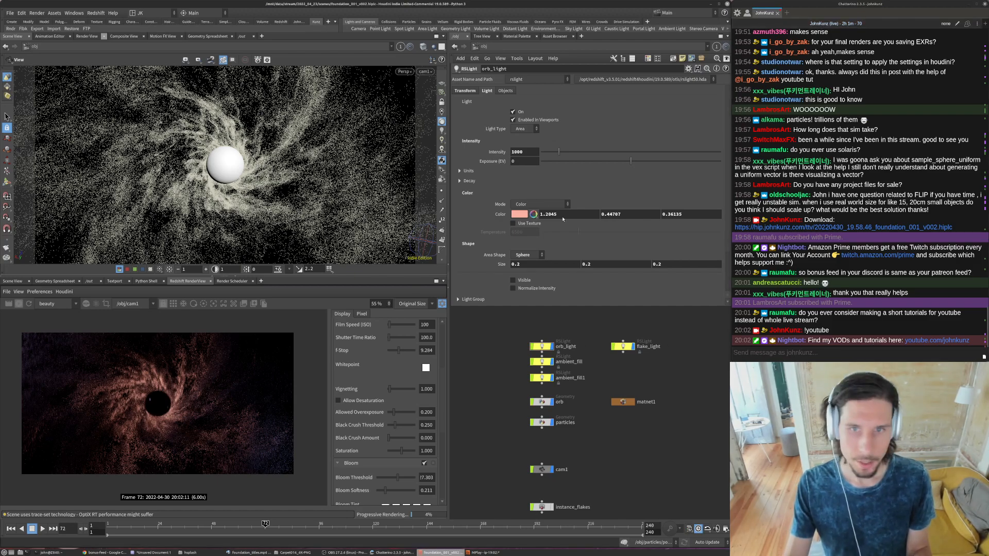
- Raise the saturation of orb_light's color to about 0.911
{"action": "left_click", "coordinate": [516, 216]}
{"action": "left_click_drag", "start_coordinate": [514, 255], "coordinate": [536, 255]}
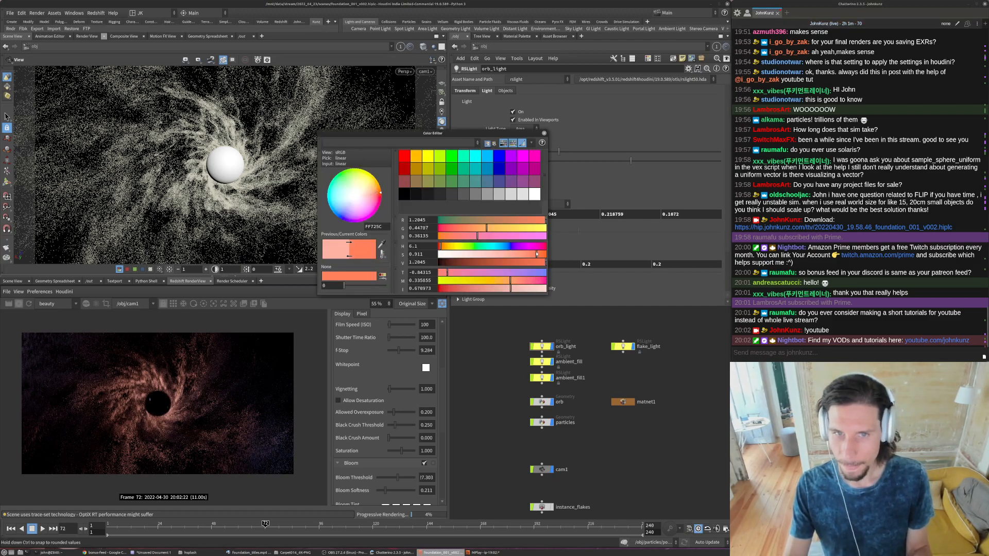
{"action": "left_click", "coordinate": [544, 134]}
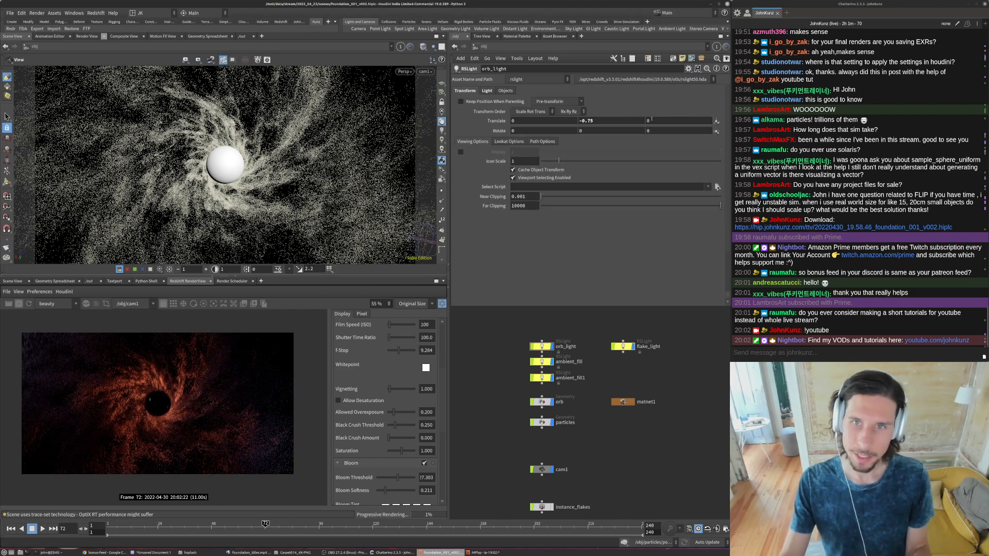
- Reduce orb_light's Y translation to an offset of .2 from the origin
{"action": "left_click", "coordinate": [615, 120]}
{"action": "key", "text": "BackSpace"}
{"action": "key", "text": "BackSpace"}
{"action": "key", "text": "BackSpace"}
{"action": "type", "text": ".2"}
{"action": "key", "text": "Return"}
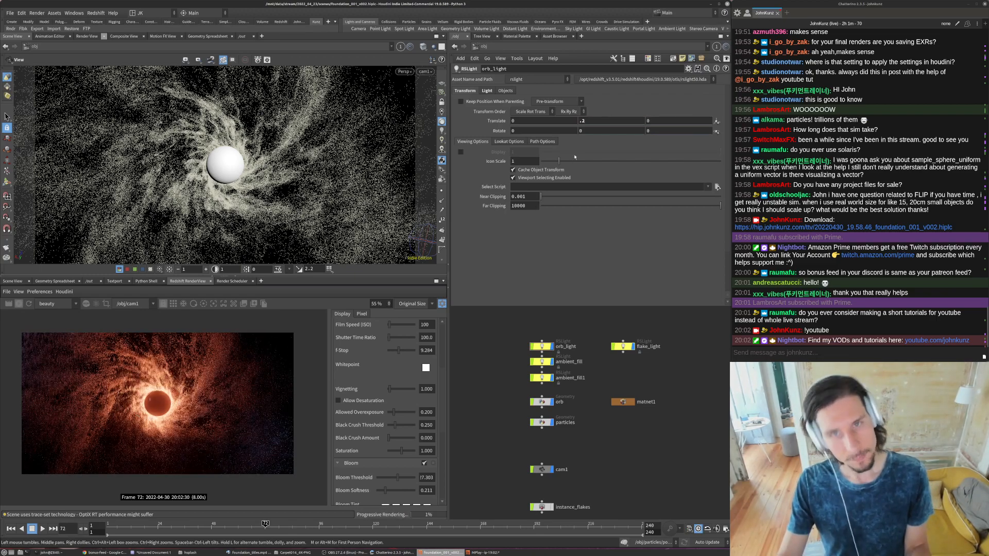
- Change orb_light's Y translation to an offset of .6 from the origin and inspect the orb in the render
{"action": "left_click", "coordinate": [587, 121]}
{"action": "key", "text": "BackSpace"}
{"action": "type", "text": "6"}
{"action": "key", "text": "Return"}
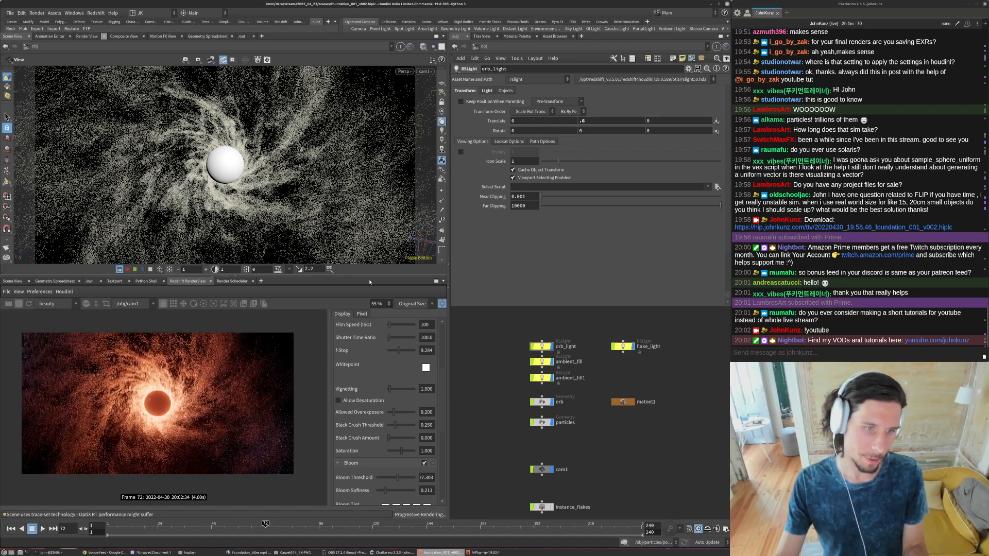
{"action": "scroll", "coordinate": [170, 401], "scroll_direction": "up", "scroll_amount": 2}
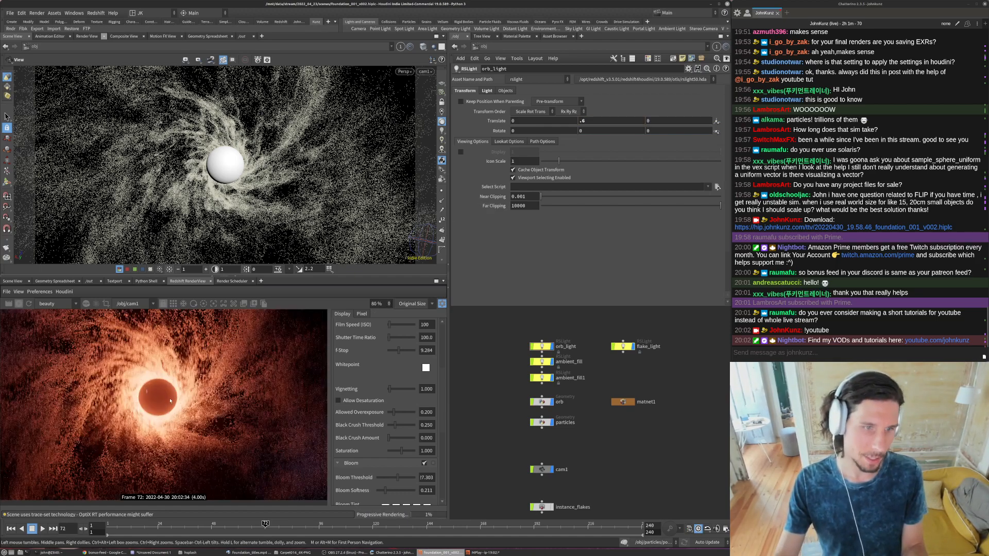
{"action": "scroll", "coordinate": [149, 412], "scroll_direction": "down", "scroll_amount": 2}
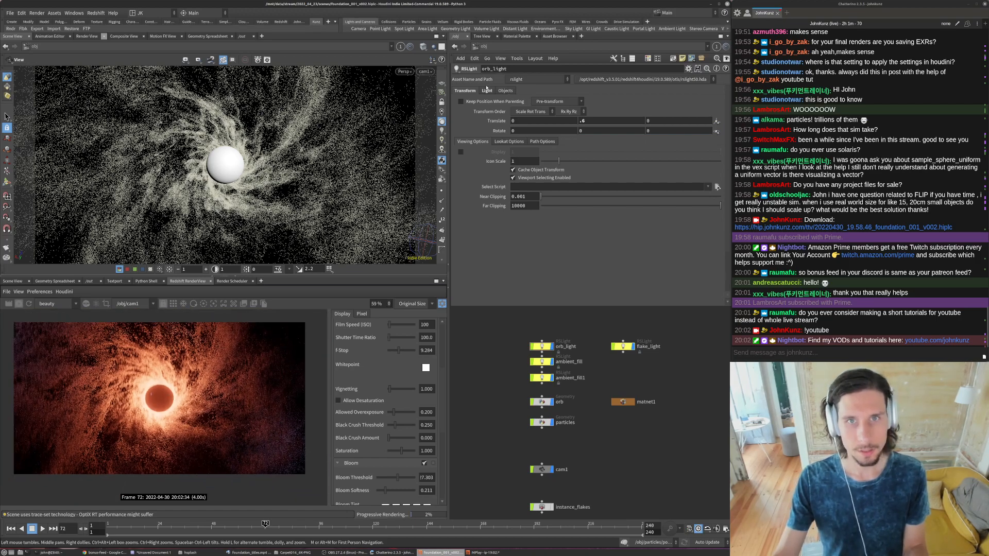
- Set the intensity of orb_light to 100
{"action": "left_click", "coordinate": [484, 91]}
{"action": "left_click", "coordinate": [523, 153]}
{"action": "key", "text": "BackSpace"}
{"action": "key", "text": "Return"}
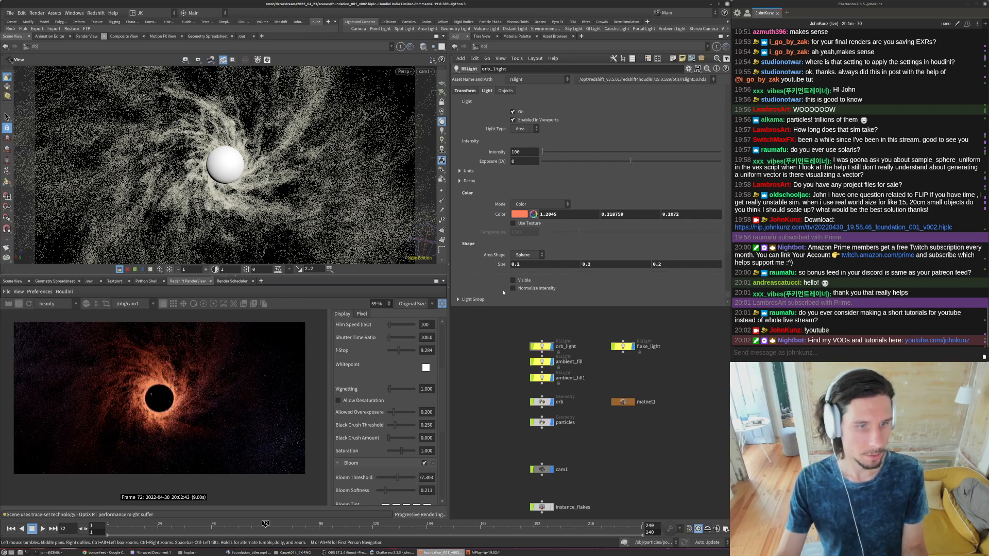
- Set the reflection IOR of Material1 in matnet1's particles material to 1.35
{"action": "double_click", "coordinate": [623, 401]}
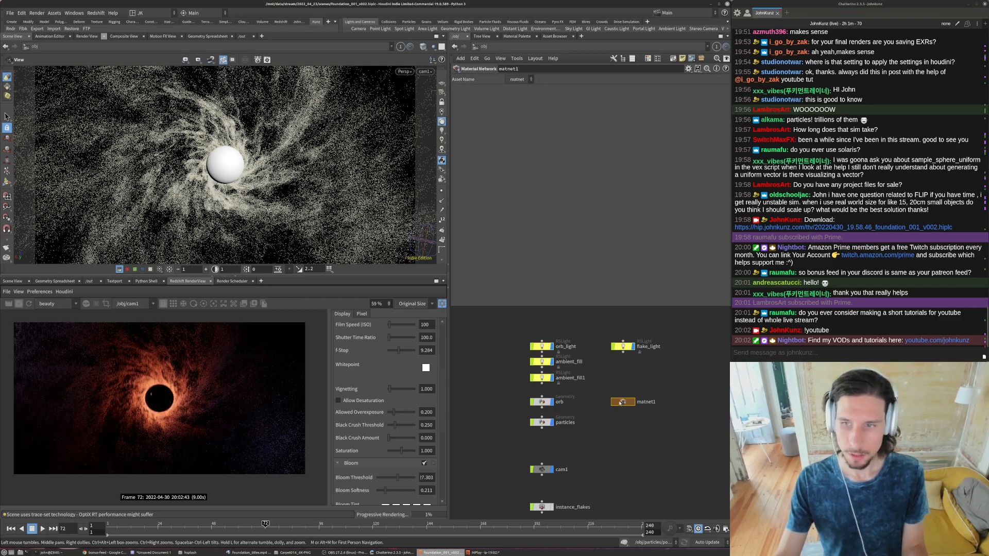
{"action": "double_click", "coordinate": [530, 377]}
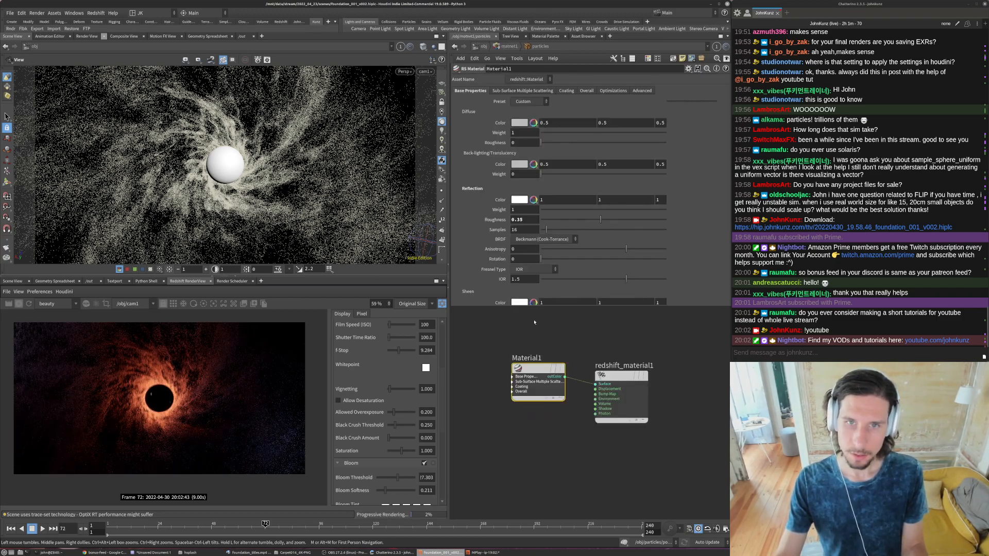
{"action": "left_click", "coordinate": [520, 279]}
{"action": "type", "text": "3"}
{"action": "key", "text": "Return"}
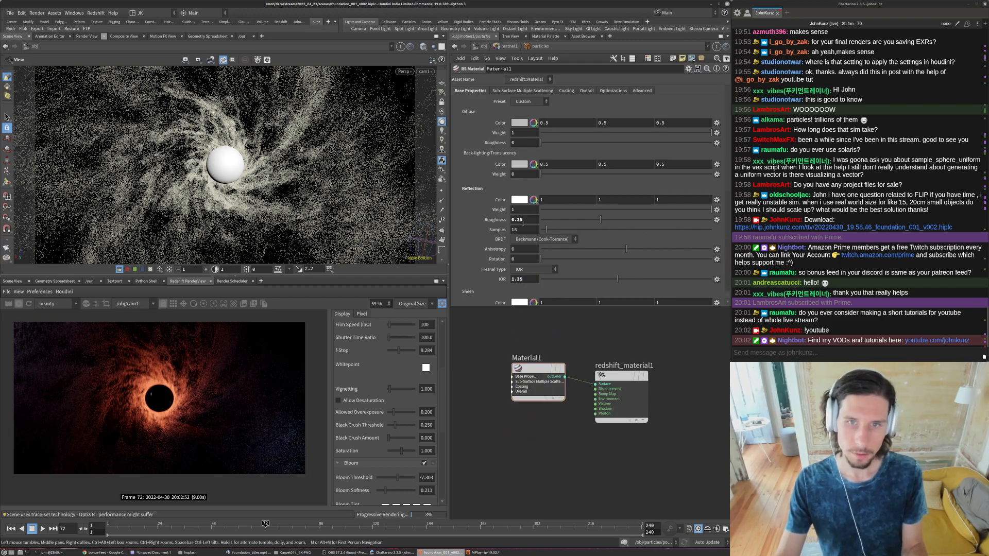
- Try a reflection roughness of 0.2 on Material1 and inspect the orb in the render
{"action": "double_click", "coordinate": [518, 220]}
{"action": "type", "text": "2"}
{"action": "key", "text": "Return"}
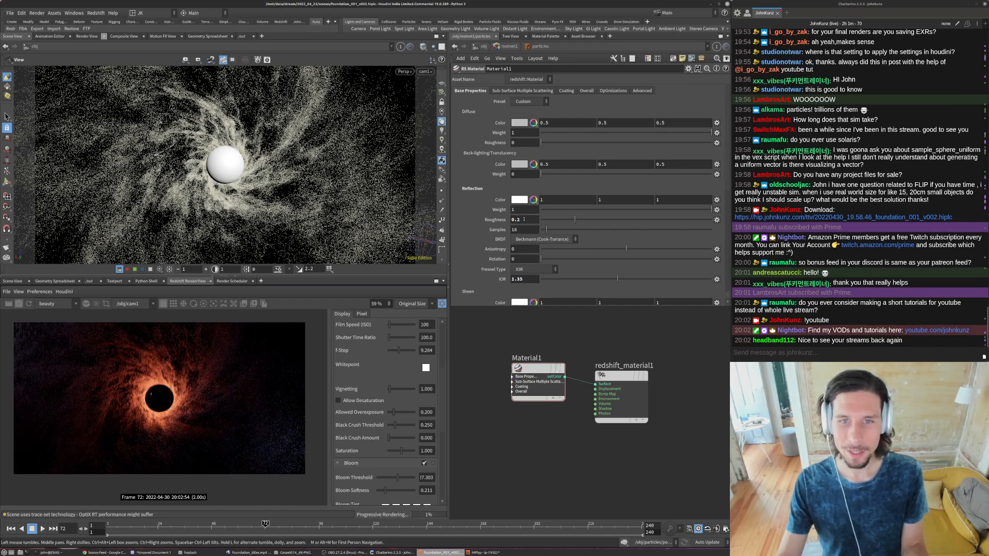
{"action": "scroll", "coordinate": [114, 401], "scroll_direction": "up", "scroll_amount": 4}
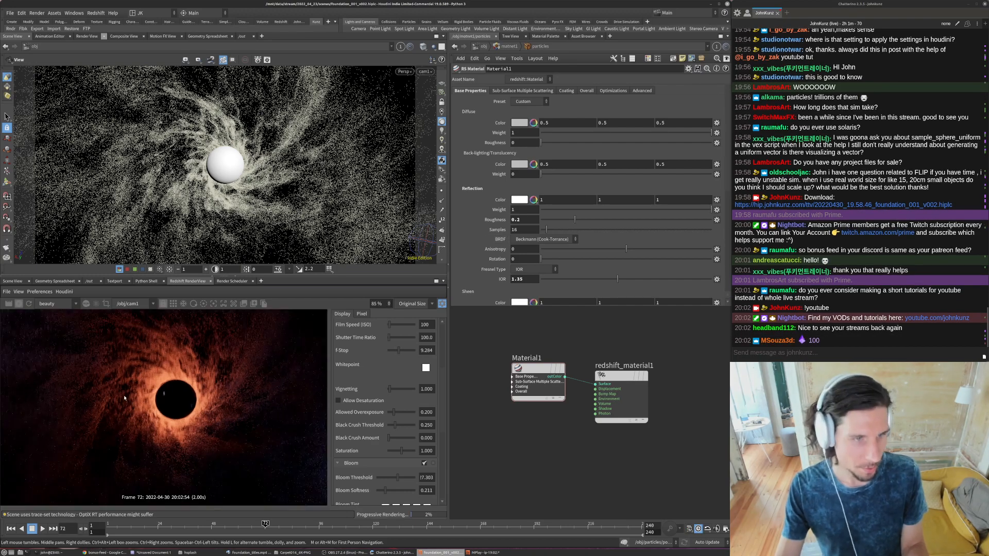
- Try a reflection roughness of 0.45 on Material1 and inspect the orb's edge closely in the render
{"action": "double_click", "coordinate": [522, 221]}
{"action": "type", "text": "0.45"}
{"action": "key", "text": "Return"}
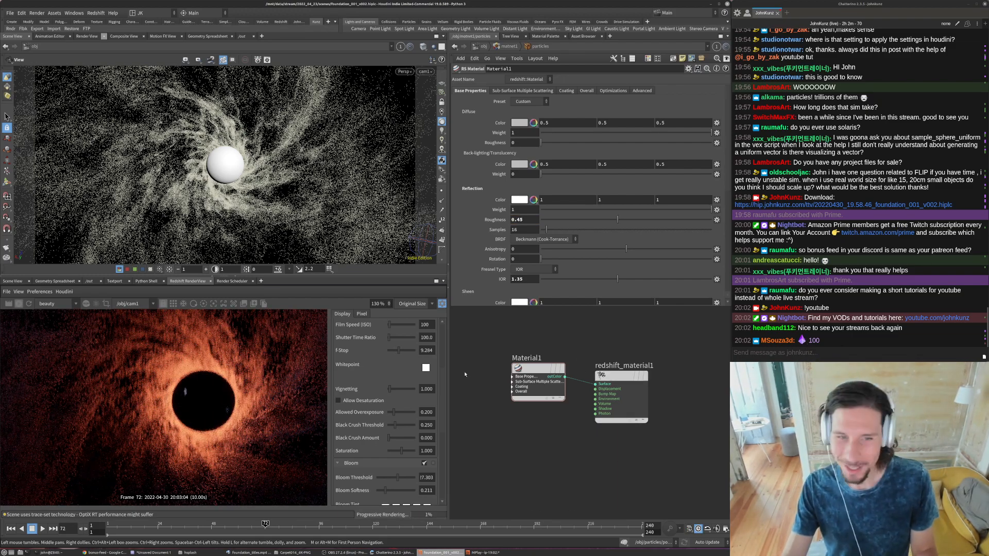
{"action": "scroll", "coordinate": [141, 407], "scroll_direction": "up", "scroll_amount": 4}
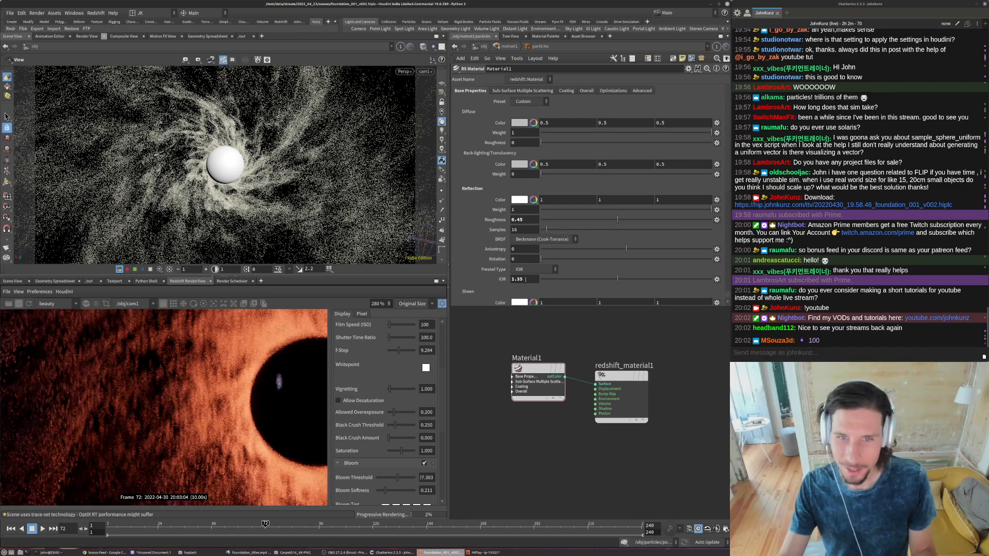
- Set the reflection roughness of Material1 to 0.35 and check the whole frame in the render
{"action": "double_click", "coordinate": [515, 219]}
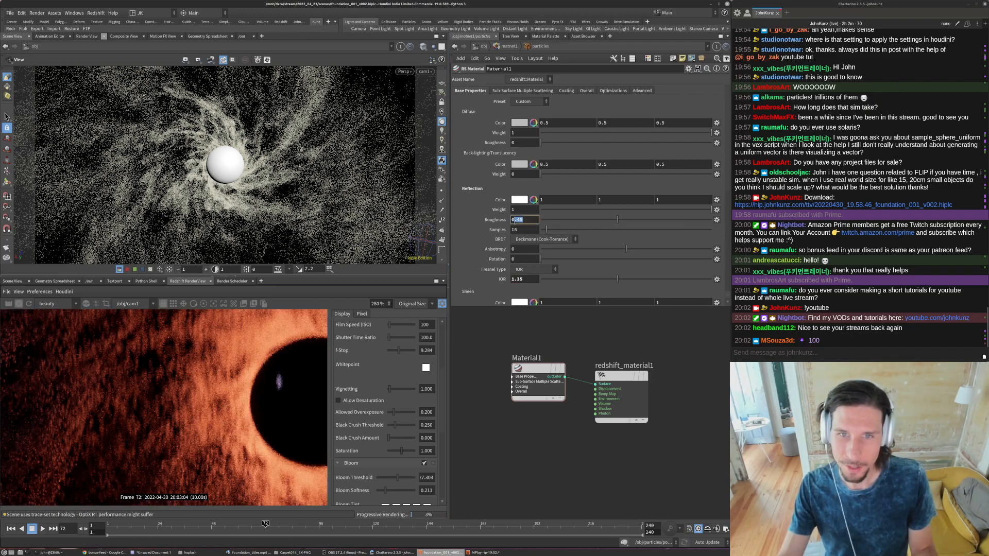
{"action": "type", "text": "35"}
{"action": "key", "text": "Return"}
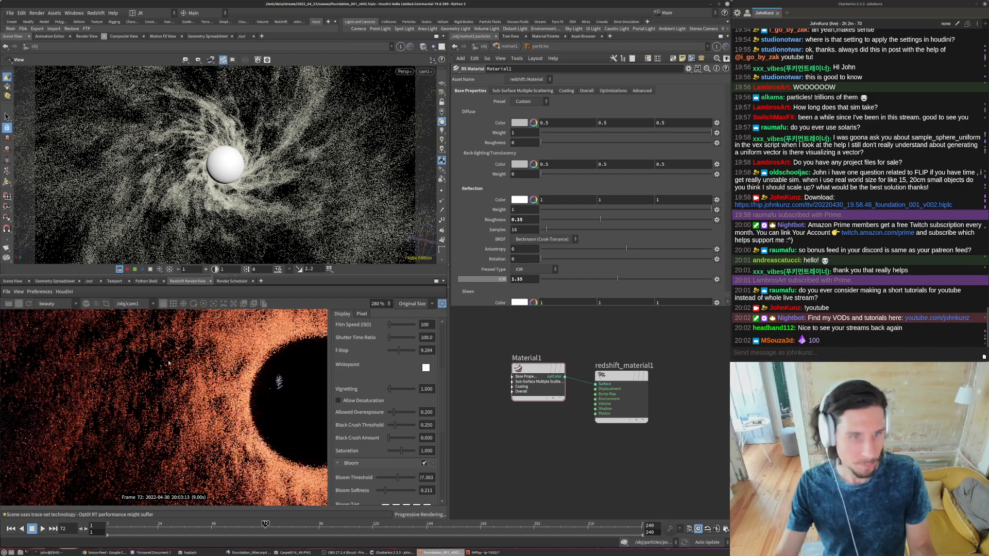
{"action": "scroll", "coordinate": [131, 380], "scroll_direction": "down", "scroll_amount": 7}
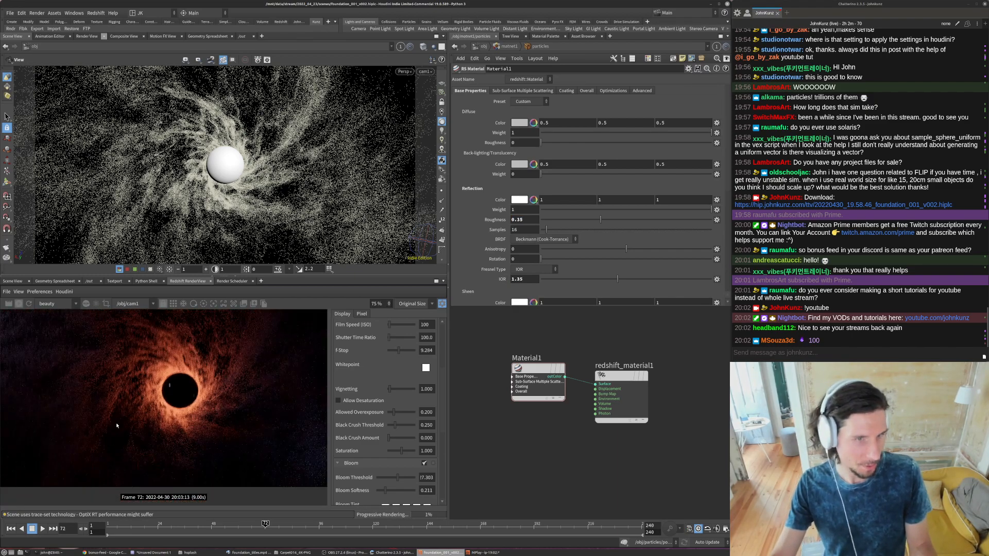
{"action": "scroll", "coordinate": [125, 376], "scroll_direction": "down", "scroll_amount": 2}
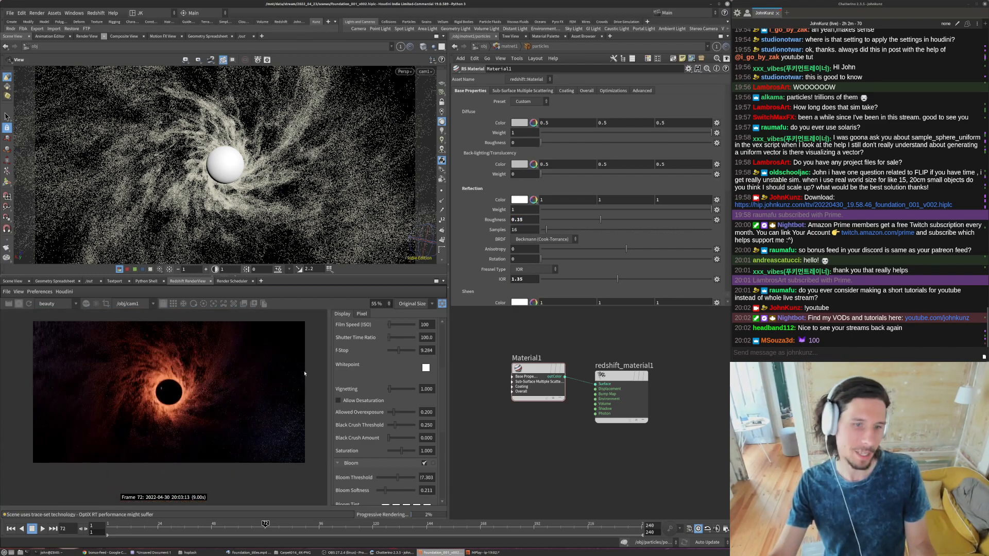
- Set the Delete value of attribwrangle2 inside the particles object to 0.9 and restart the Redshift render
{"action": "left_click", "coordinate": [481, 47]}
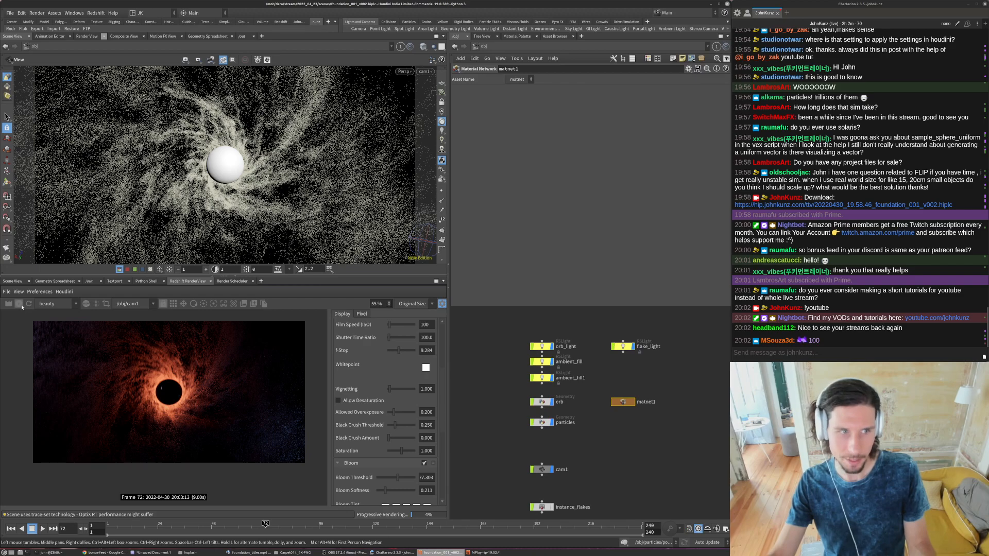
{"action": "left_click", "coordinate": [541, 422]}
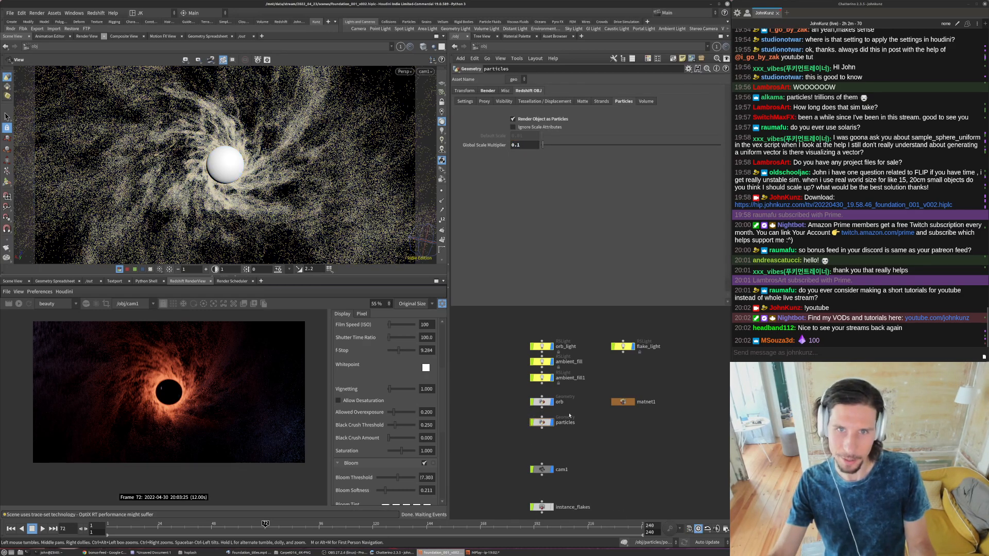
{"action": "double_click", "coordinate": [543, 424]}
{"action": "scroll", "coordinate": [507, 330], "scroll_direction": "up", "scroll_amount": 2}
{"action": "middle_click_drag", "start_coordinate": [507, 331], "coordinate": [510, 408]}
{"action": "scroll", "coordinate": [550, 384], "scroll_direction": "up", "scroll_amount": 2}
{"action": "left_click", "coordinate": [549, 384]}
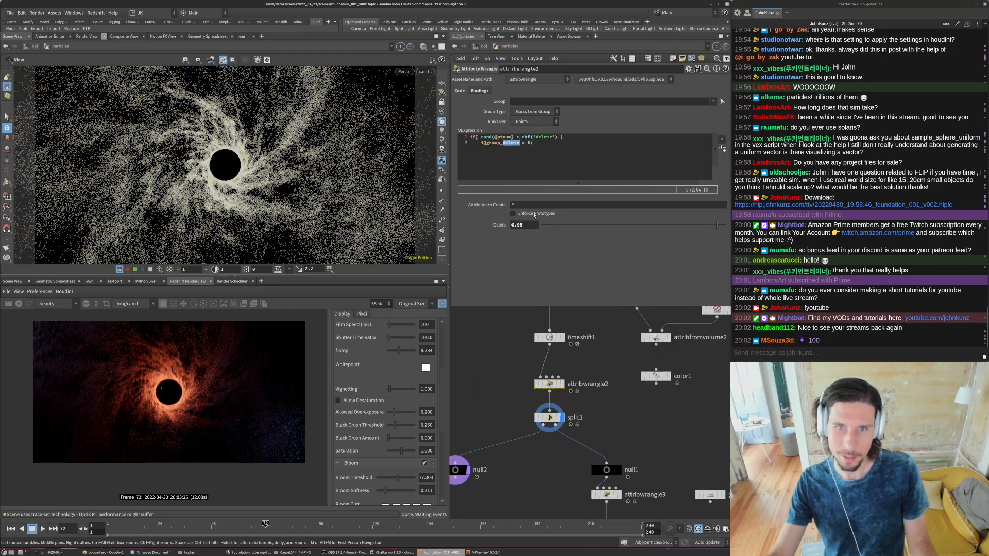
{"action": "key", "text": "BackSpace"}
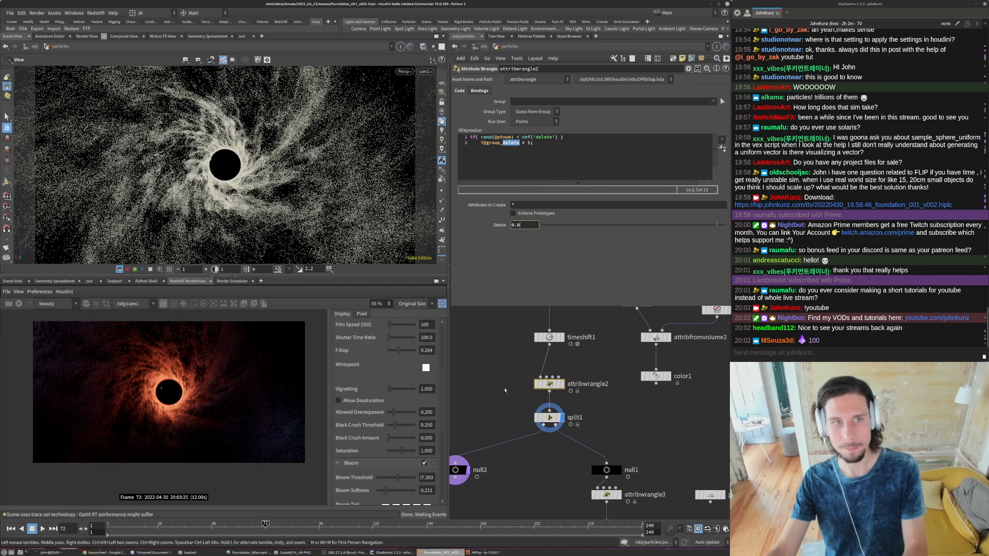
{"action": "key", "text": "Return"}
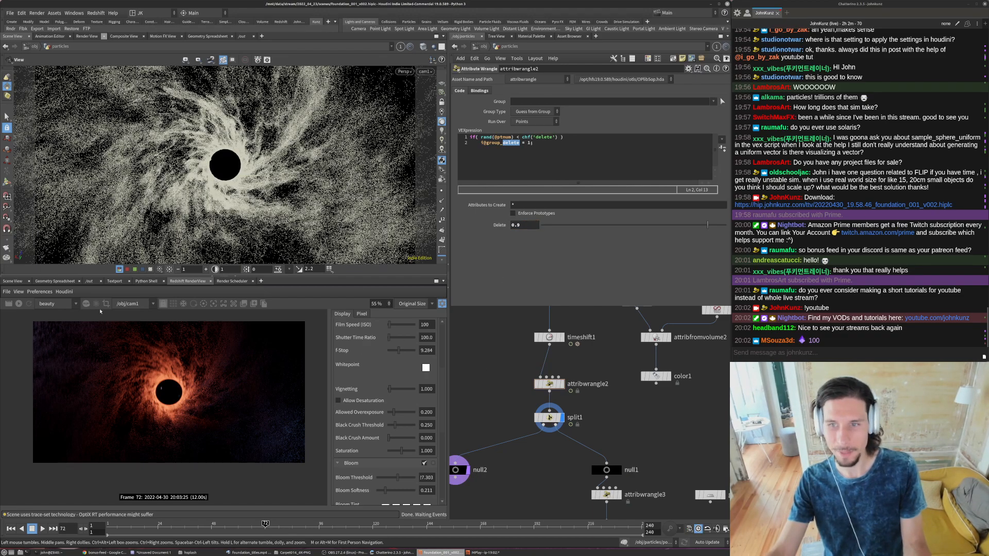
{"action": "left_click", "coordinate": [18, 303]}
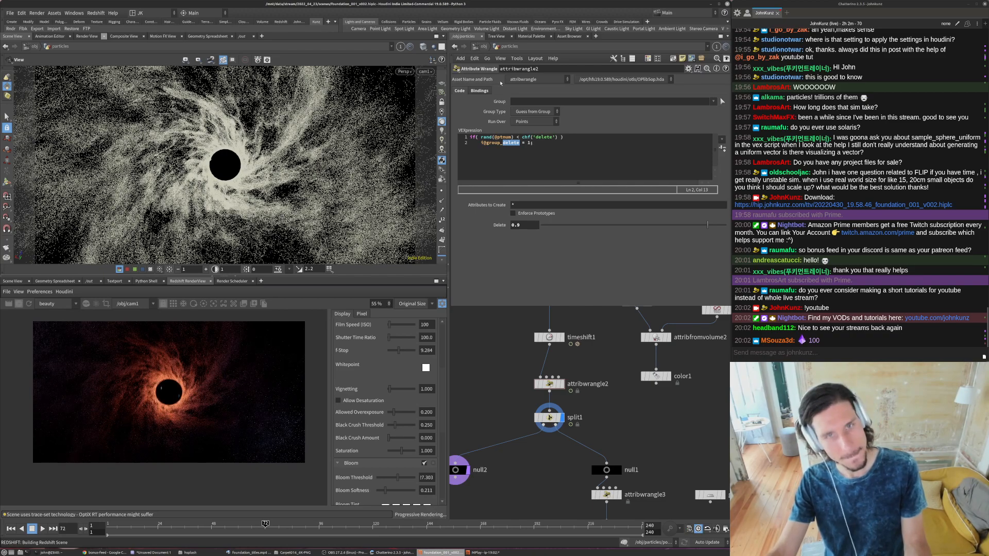
- Set the Y translation of the ambient_fill light to 8
{"action": "key", "text": "u"}
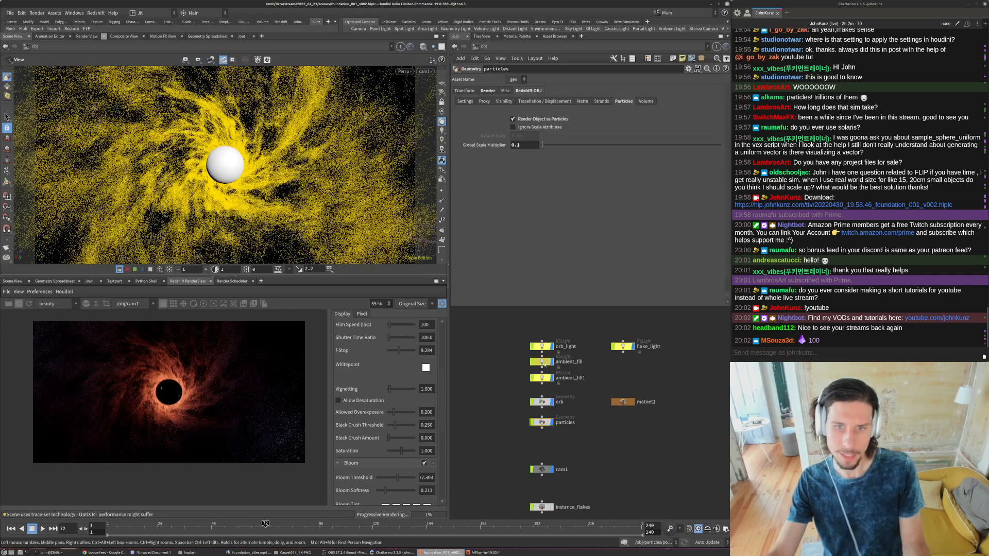
{"action": "left_click", "coordinate": [542, 362]}
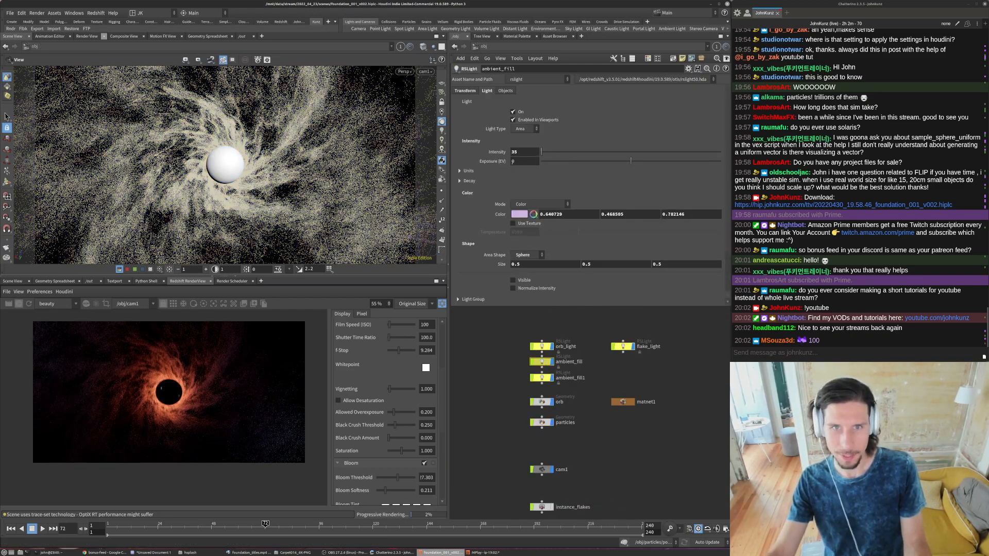
{"action": "left_click", "coordinate": [466, 90]}
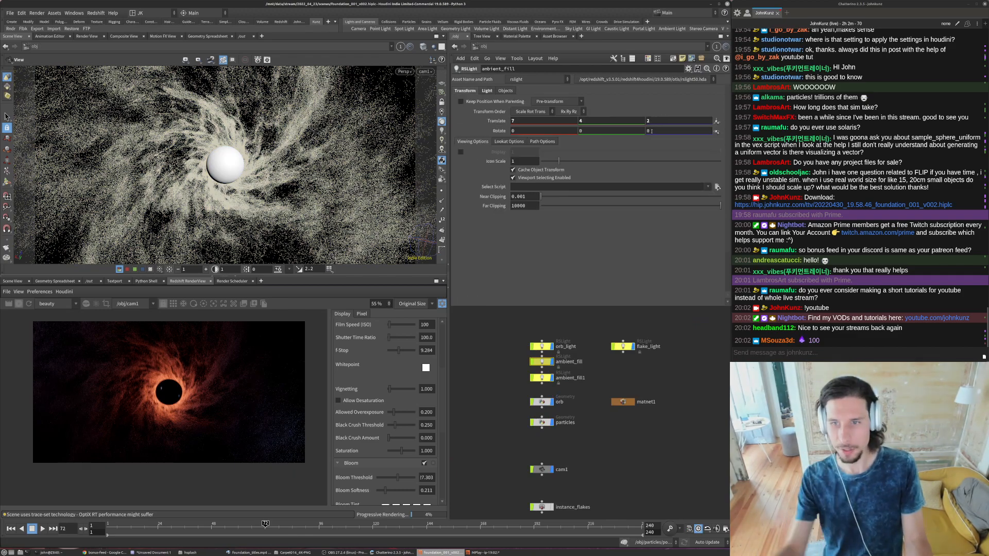
{"action": "left_click", "coordinate": [611, 120]}
{"action": "type", "text": "8"}
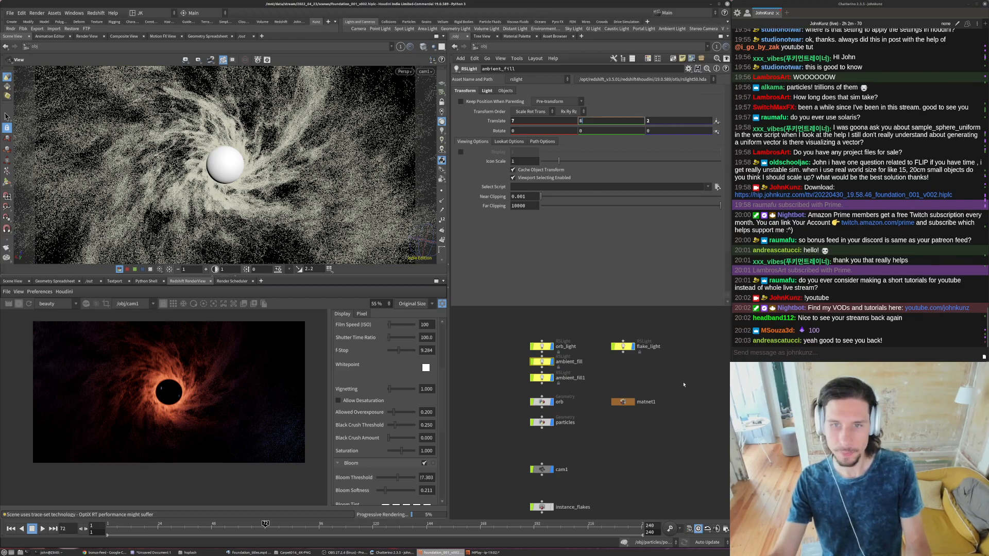
{"action": "key", "text": "Return"}
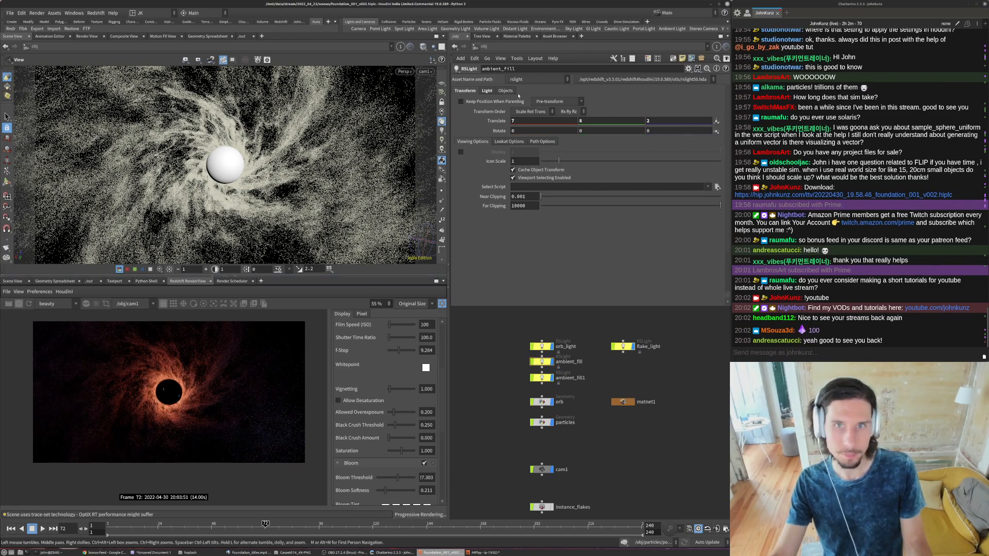
- Raise ambient_fill's intensity to 75 and check the light and transform settings of ambient_fill1
{"action": "left_click", "coordinate": [486, 92]}
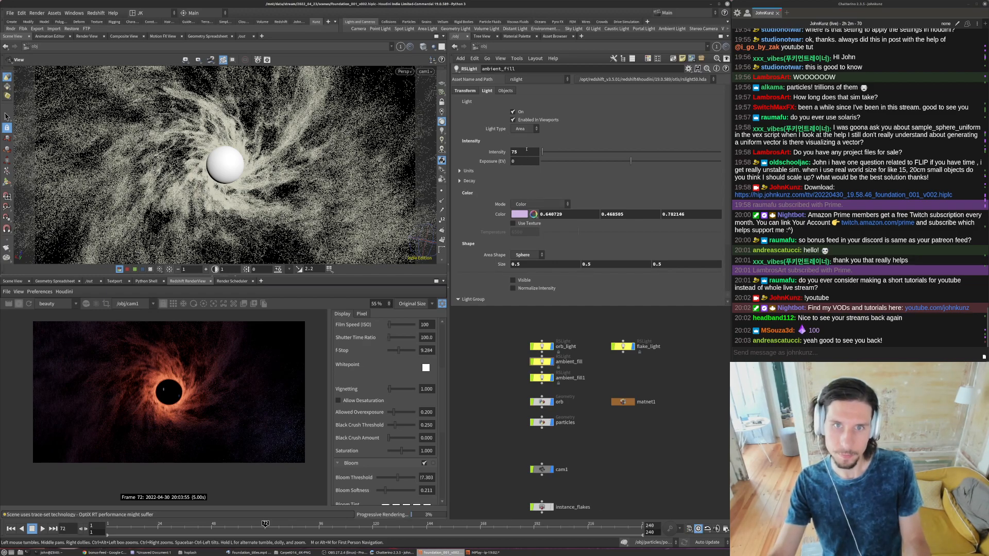
{"action": "left_click", "coordinate": [466, 90]}
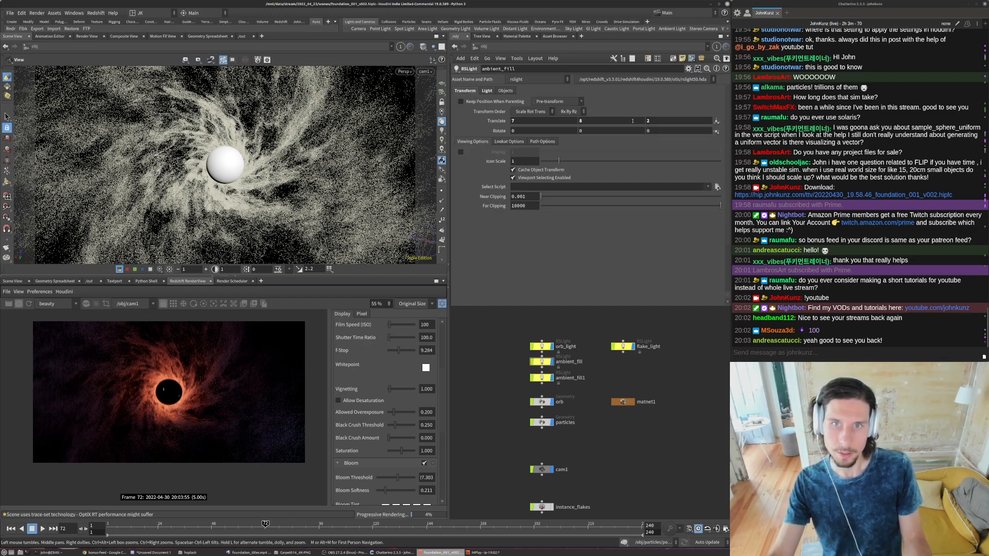
{"action": "left_click", "coordinate": [486, 90]}
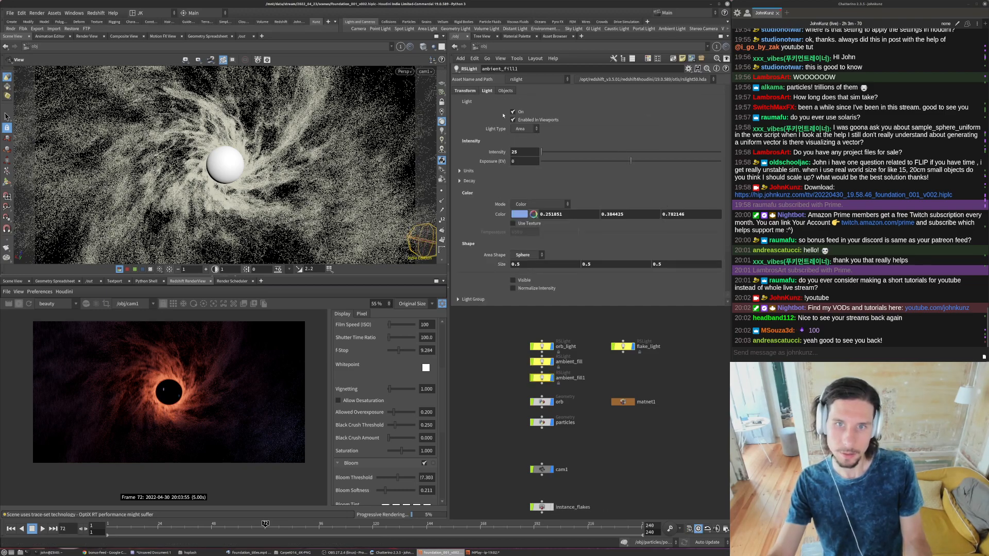
{"action": "left_click", "coordinate": [470, 92]}
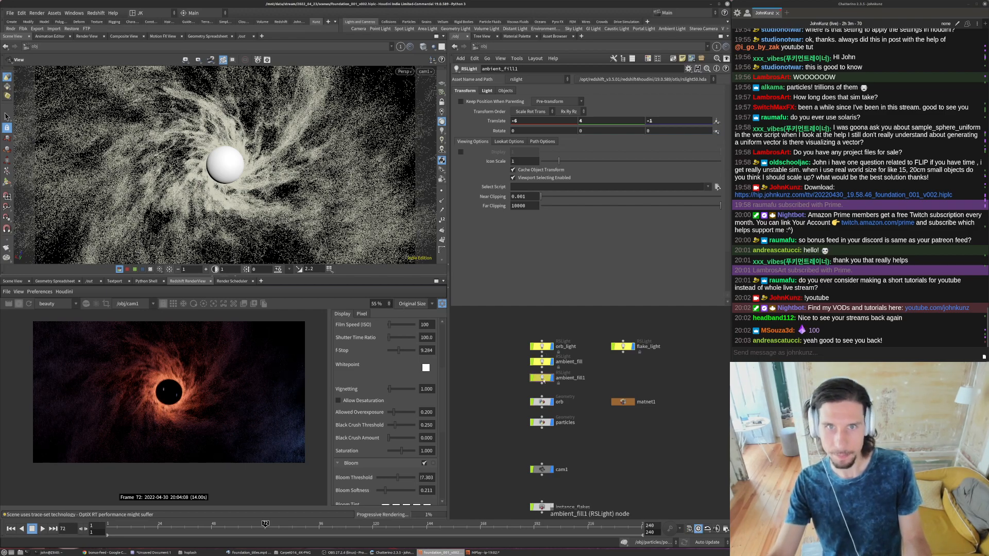
- Try X translations of 4 and 3 for the ambient_fill light
{"action": "left_click", "coordinate": [541, 361]}
{"action": "left_click", "coordinate": [515, 121]}
{"action": "type", "text": "4"}
{"action": "key", "text": "Return"}
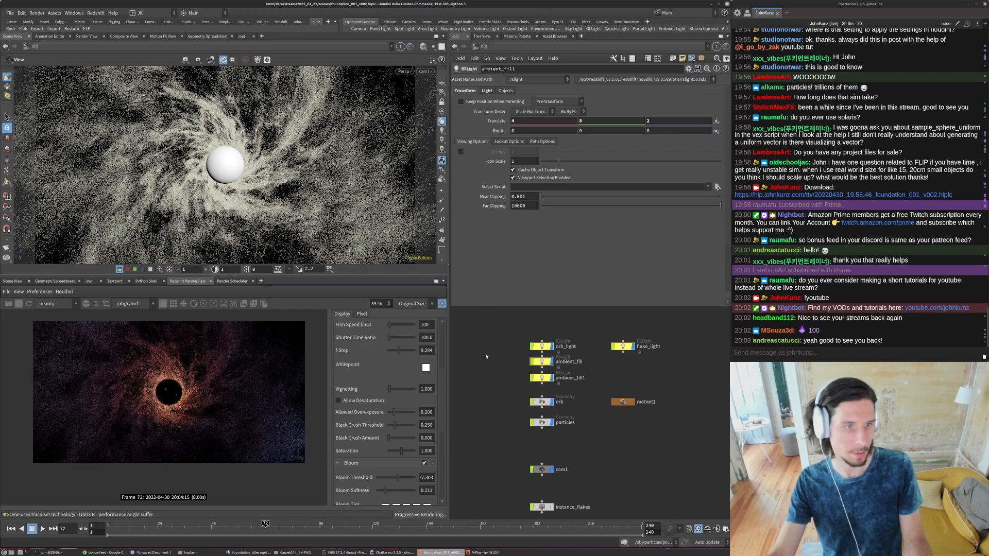
{"action": "left_click", "coordinate": [515, 121]}
{"action": "type", "text": "3"}
{"action": "key", "text": "Return"}
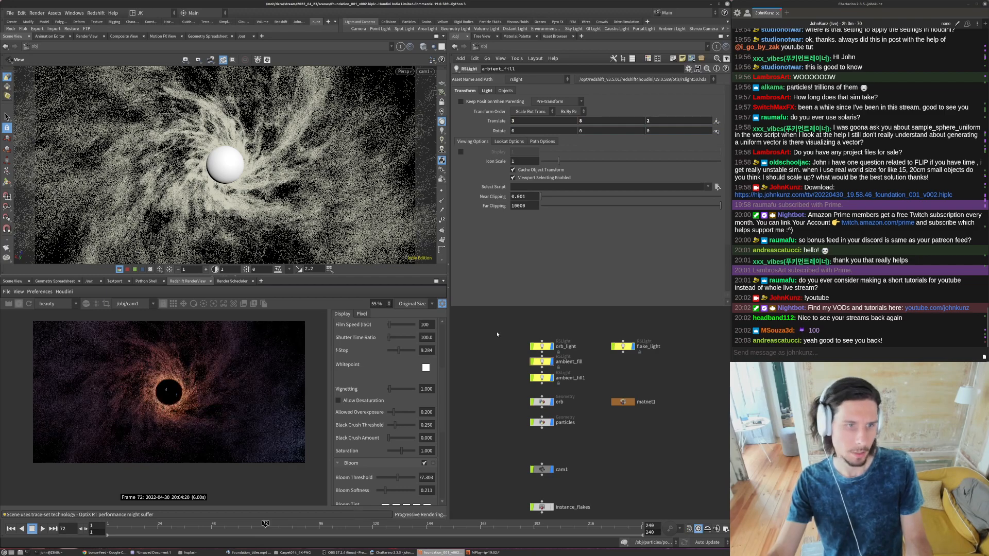
- Set ambient_fill's Y translation to 3 and X translation to 5, with an intensity of 25
{"action": "left_click", "coordinate": [592, 121]}
{"action": "type", "text": "3"}
{"action": "key", "text": "Return"}
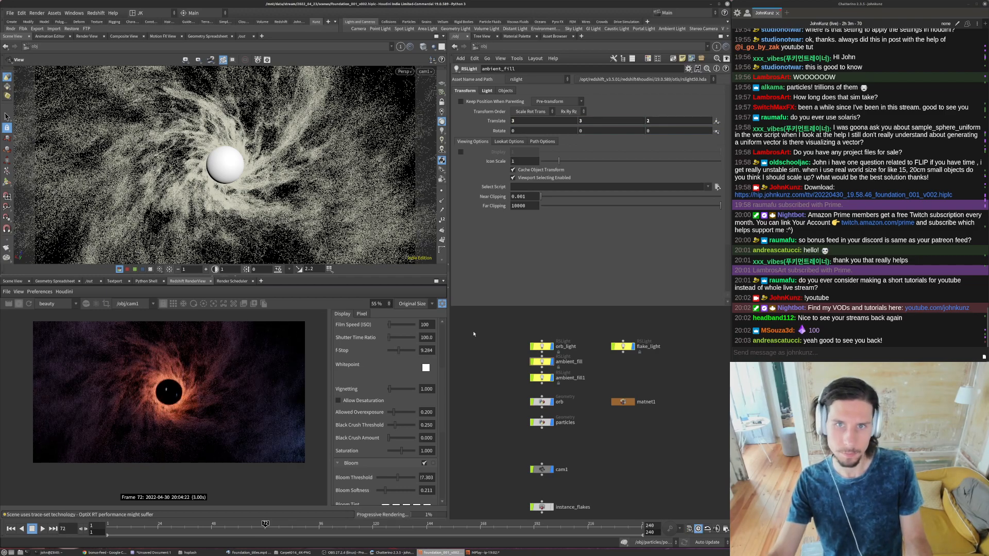
{"action": "type", "text": "5"}
{"action": "key", "text": "Return"}
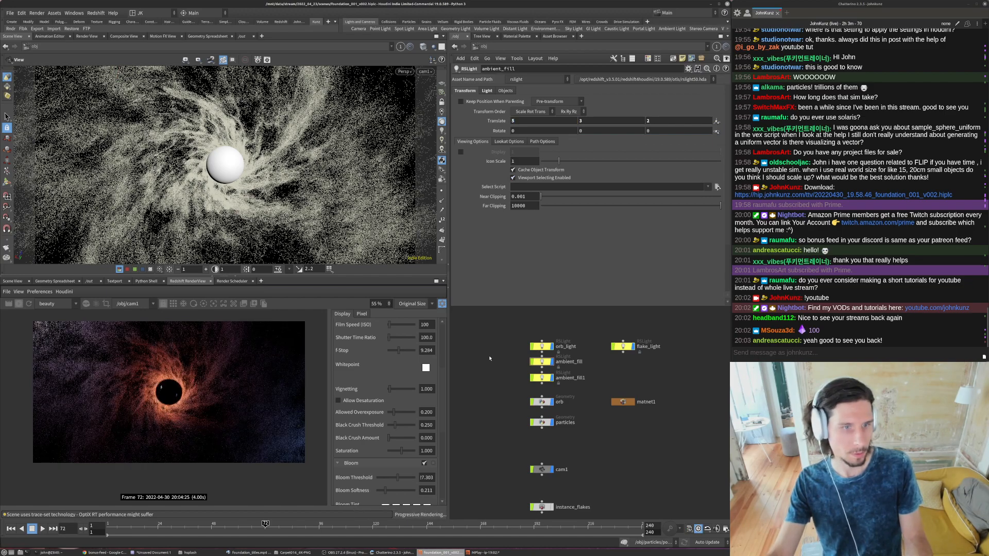
{"action": "left_click", "coordinate": [486, 90]}
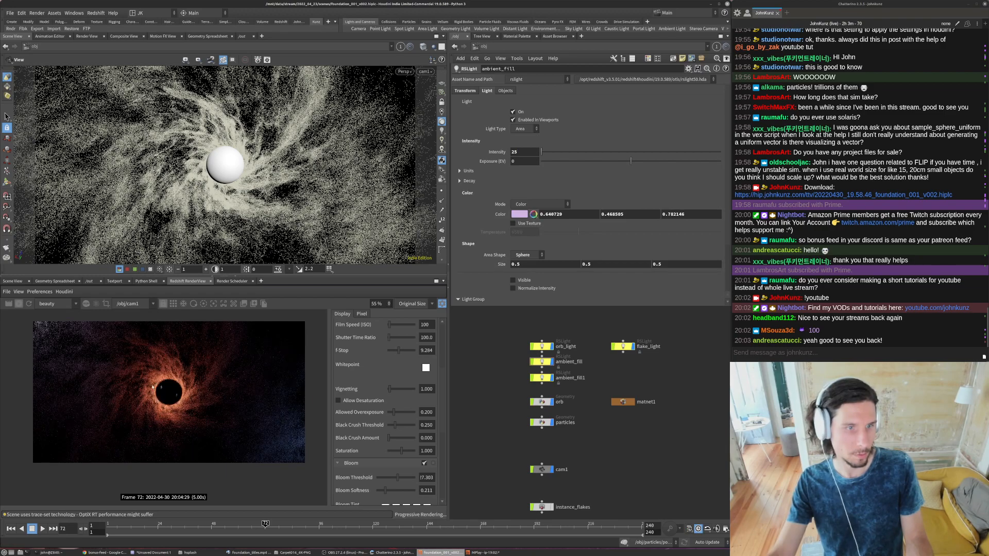
- Set ambient_fill's X translation to 6 and Z translation to 1, and inspect its reflection on the orb in the render
{"action": "left_click", "coordinate": [476, 91]}
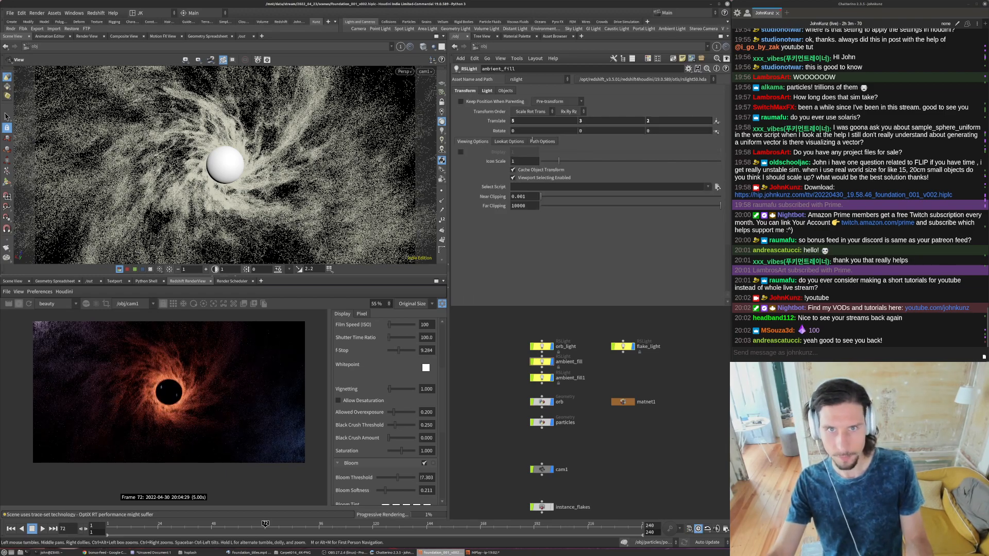
{"action": "double_click", "coordinate": [526, 123]}
{"action": "type", "text": "6"}
{"action": "key", "text": "Return"}
{"action": "key", "text": "Tab"}
{"action": "key", "text": "Tab"}
{"action": "type", "text": "1"}
{"action": "key", "text": "Return"}
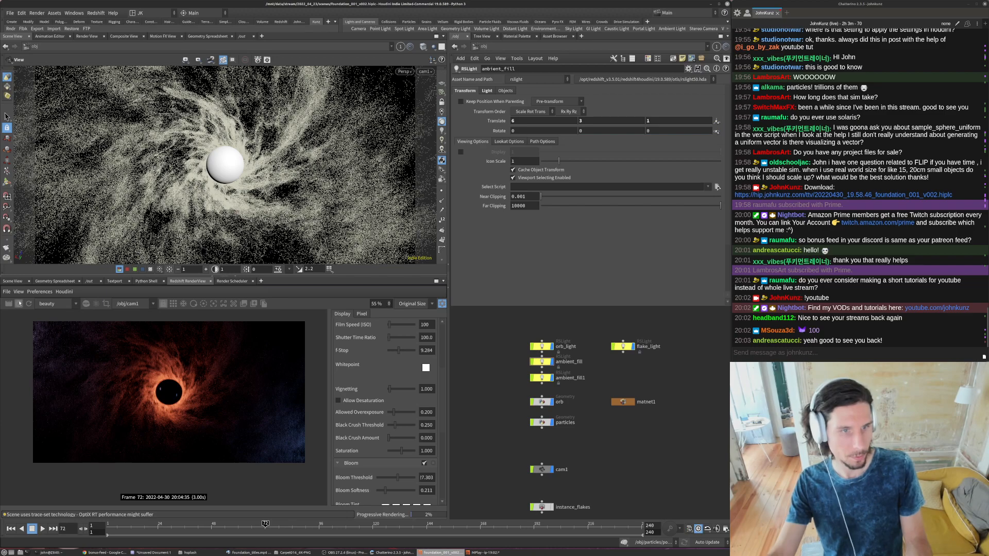
{"action": "scroll", "coordinate": [186, 397], "scroll_direction": "up", "scroll_amount": 5}
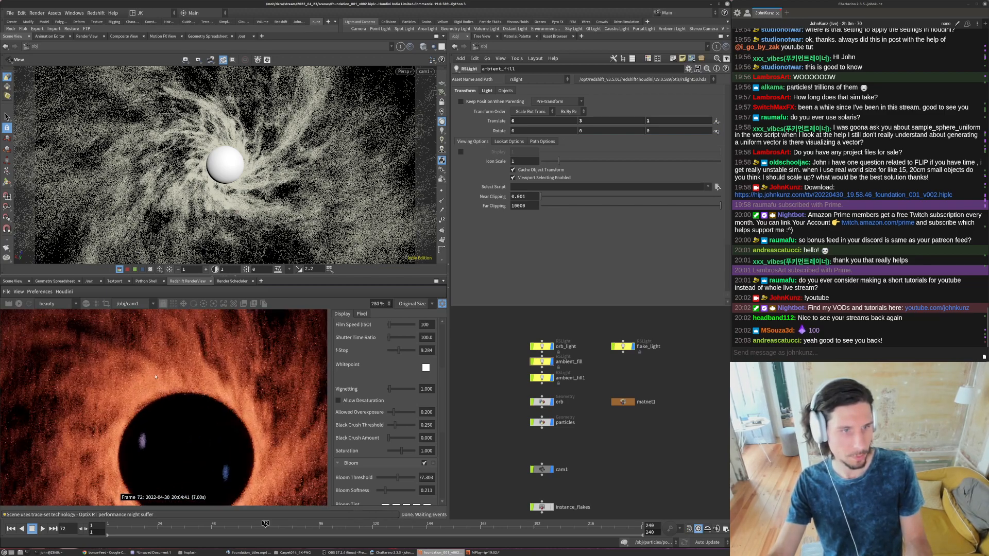
{"action": "scroll", "coordinate": [72, 399], "scroll_direction": "up", "scroll_amount": 6}
{"action": "scroll", "coordinate": [121, 393], "scroll_direction": "down", "scroll_amount": 9}
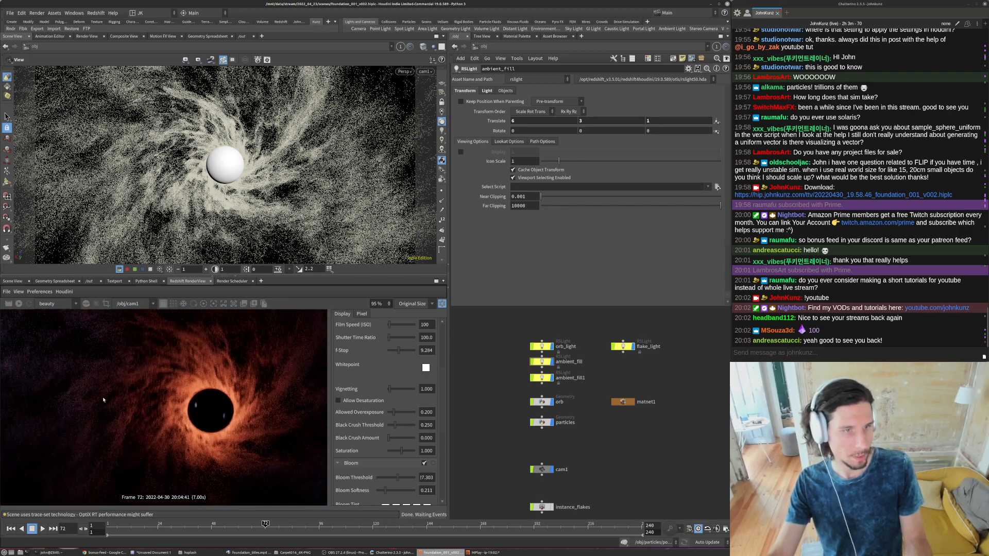
- Set the flake material's reflection IOR to 1.6 and its reflection roughness to 0.075
{"action": "scroll", "coordinate": [130, 400], "scroll_direction": "down", "scroll_amount": 2}
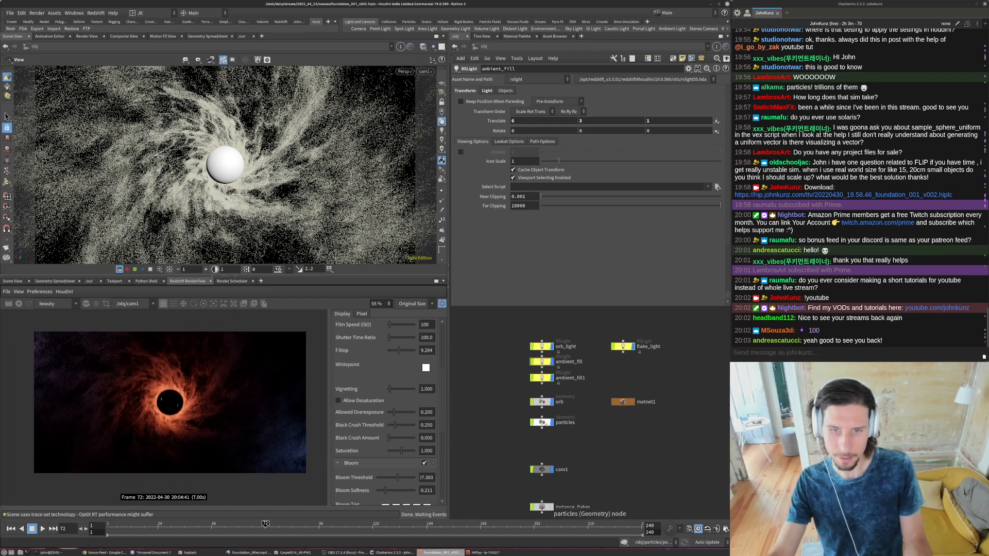
{"action": "middle_click_drag", "start_coordinate": [554, 509], "coordinate": [560, 462]}
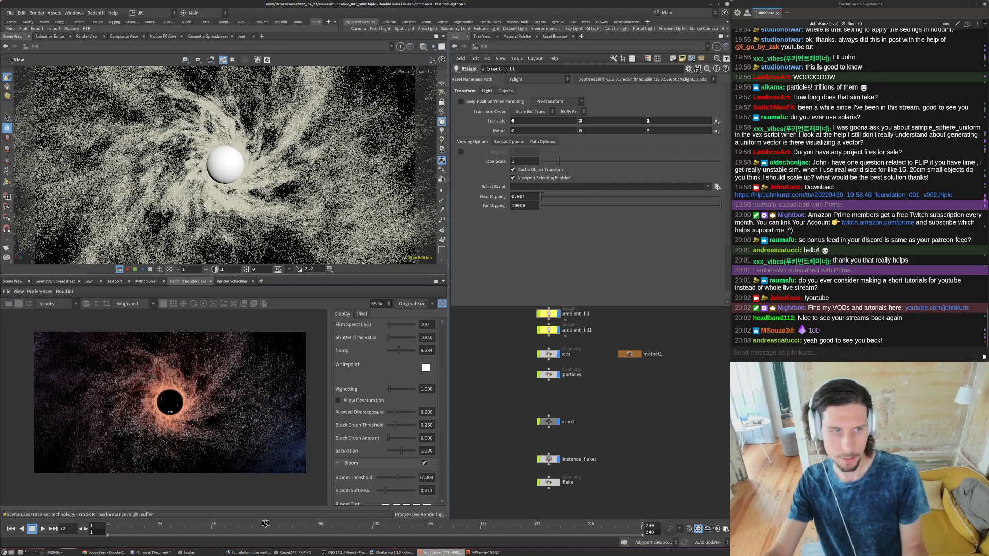
{"action": "scroll", "coordinate": [153, 407], "scroll_direction": "up", "scroll_amount": 4}
{"action": "scroll", "coordinate": [153, 407], "scroll_direction": "down", "scroll_amount": 1}
{"action": "middle_click_drag", "start_coordinate": [153, 407], "coordinate": [131, 413]}
{"action": "scroll", "coordinate": [131, 414], "scroll_direction": "down", "scroll_amount": 5}
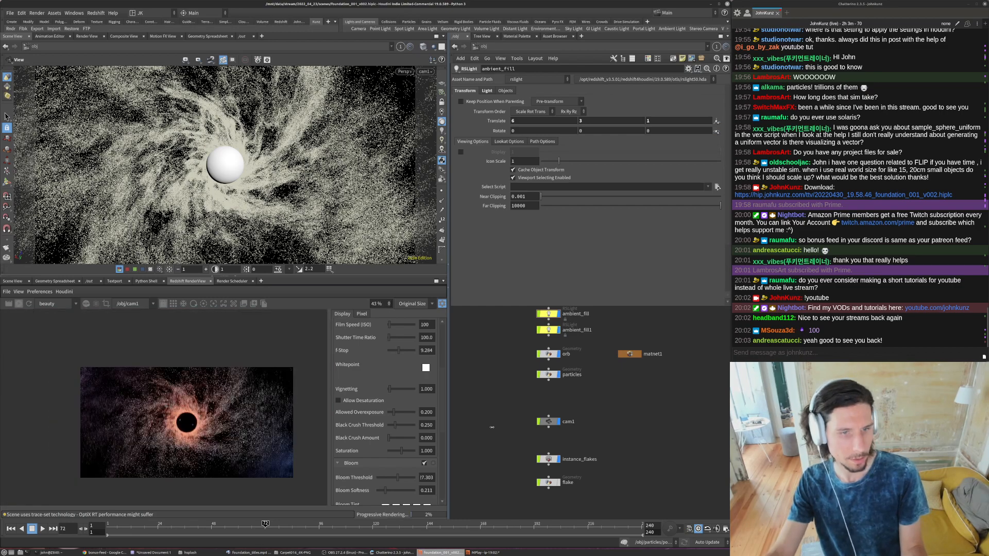
{"action": "double_click", "coordinate": [629, 354]}
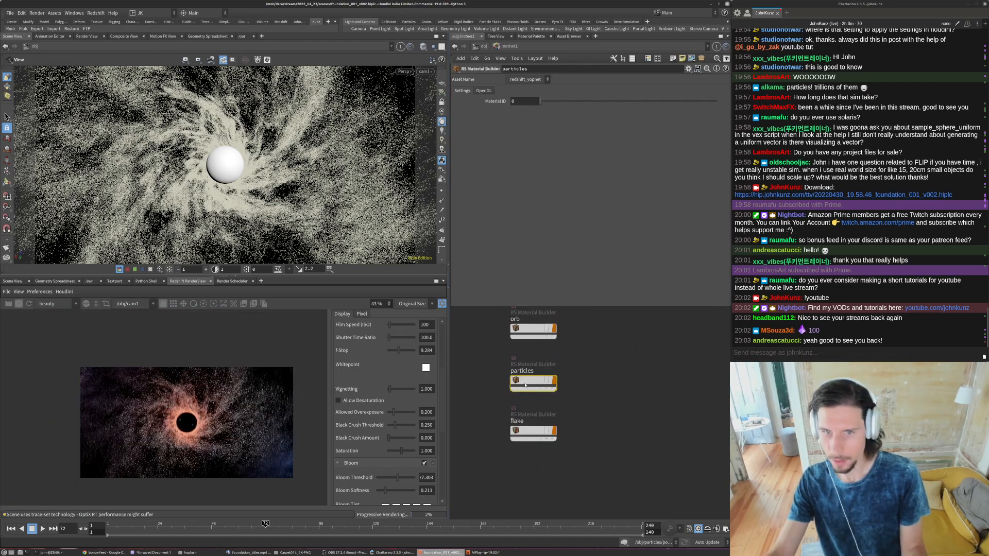
{"action": "double_click", "coordinate": [528, 433]}
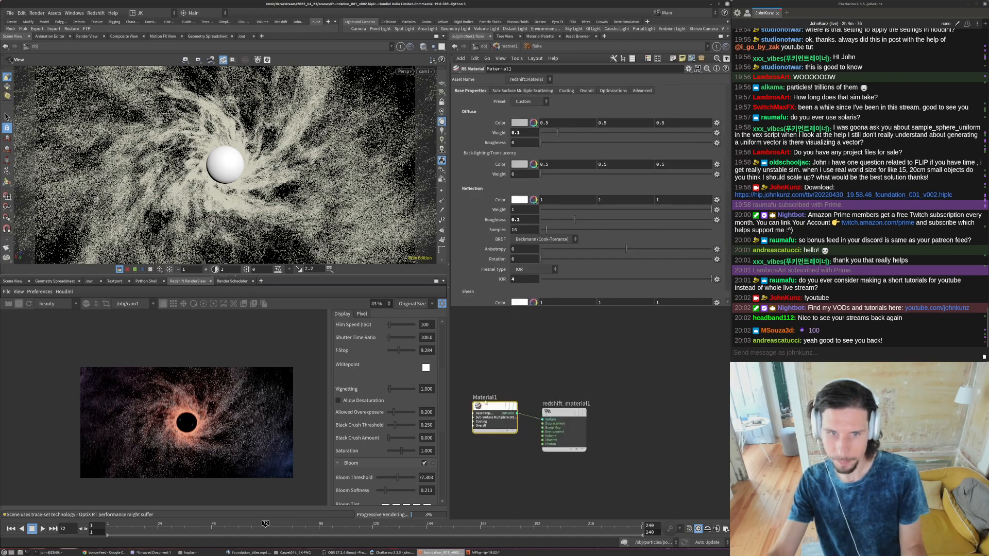
{"action": "left_click", "coordinate": [524, 278]}
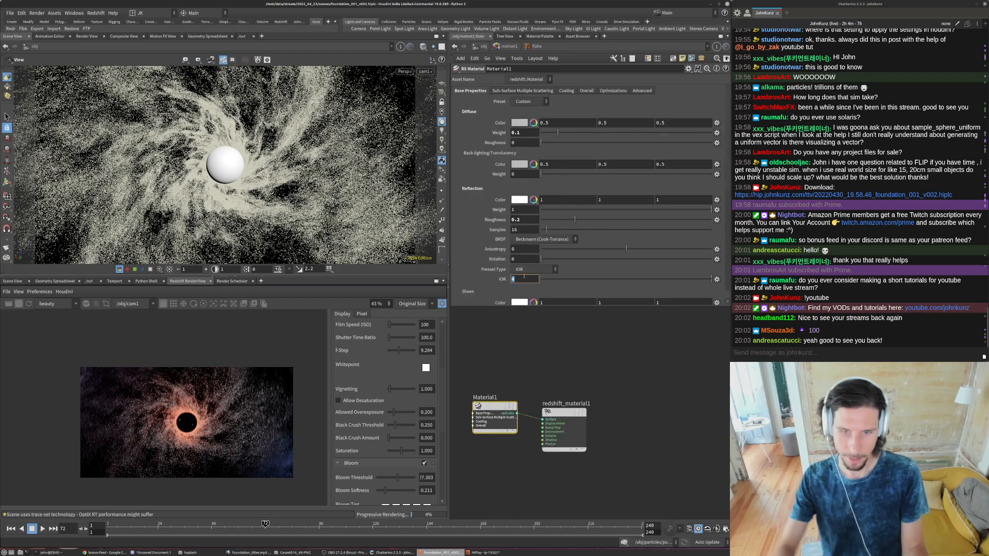
{"action": "key", "text": "Return"}
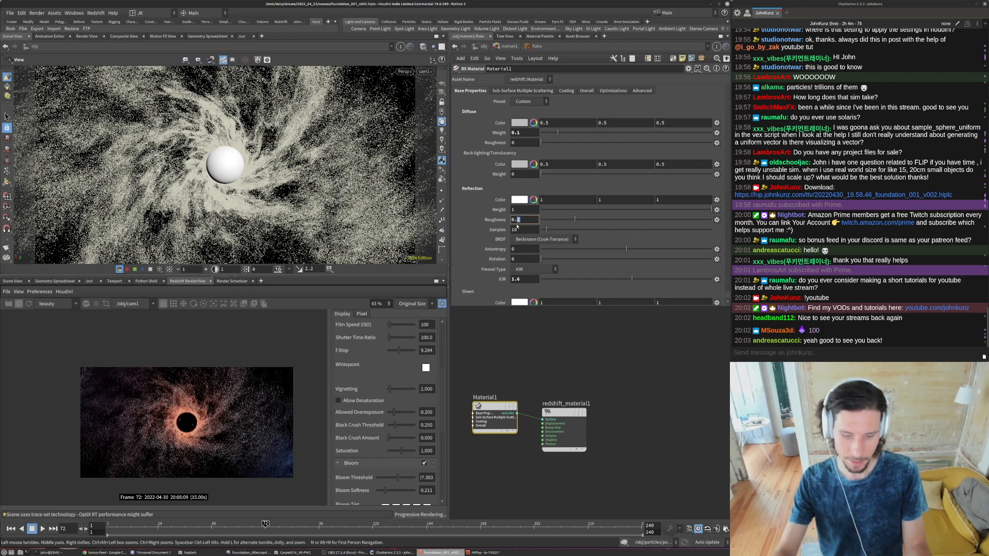
{"action": "type", "text": "075"}
{"action": "key", "text": "Return"}
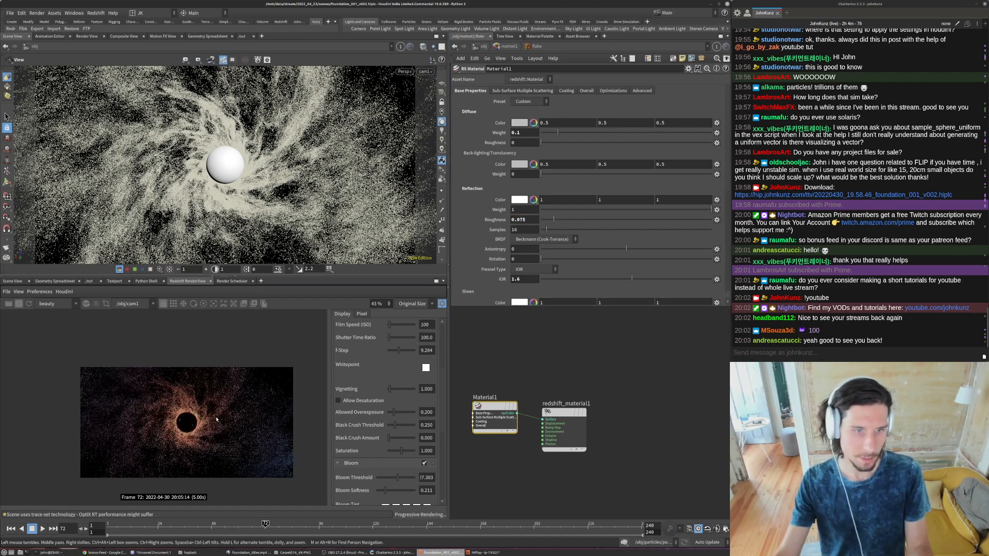
- Set the flake material's reflection IOR to 1.5 and check the flakes around the orb in the render
{"action": "scroll", "coordinate": [153, 425], "scroll_direction": "up", "scroll_amount": 2}
{"action": "scroll", "coordinate": [153, 425], "scroll_direction": "up", "scroll_amount": 1}
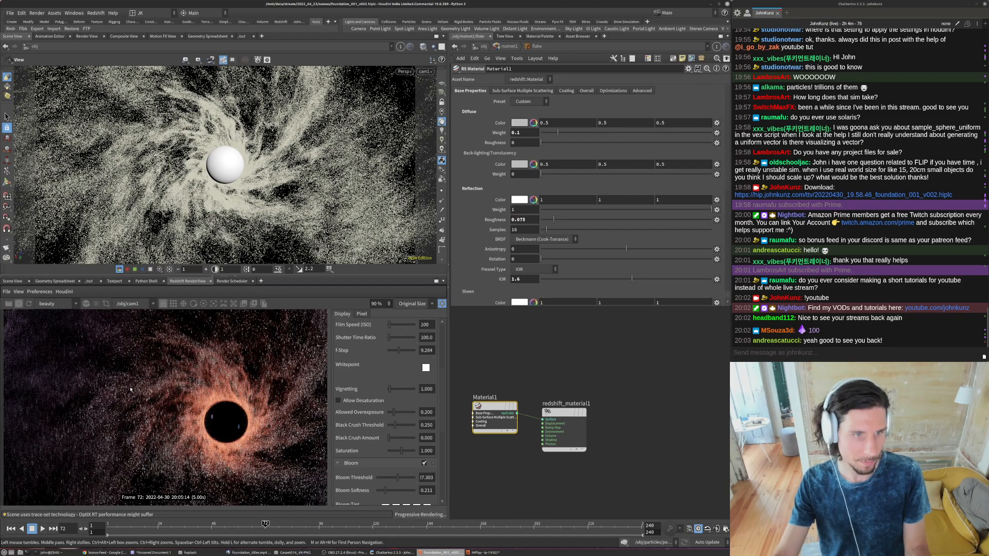
{"action": "scroll", "coordinate": [130, 389], "scroll_direction": "up", "scroll_amount": 3}
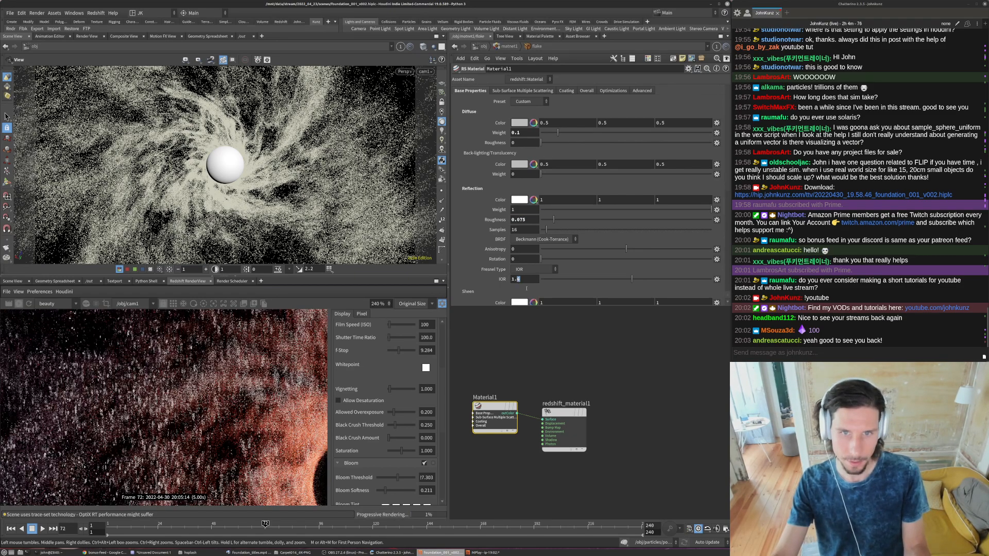
{"action": "key", "text": "Return"}
{"action": "scroll", "coordinate": [245, 398], "scroll_direction": "down", "scroll_amount": 4}
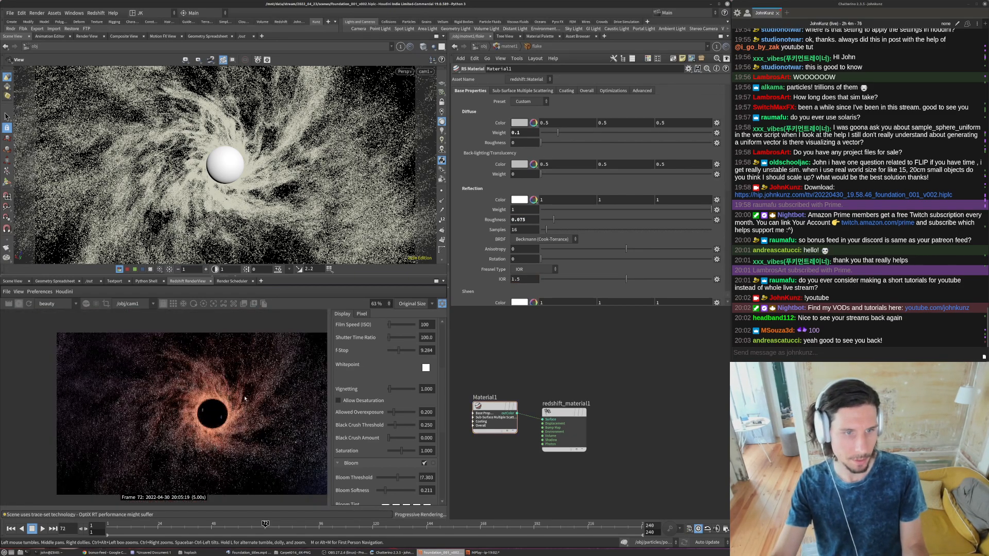
{"action": "scroll", "coordinate": [288, 416], "scroll_direction": "up", "scroll_amount": 1}
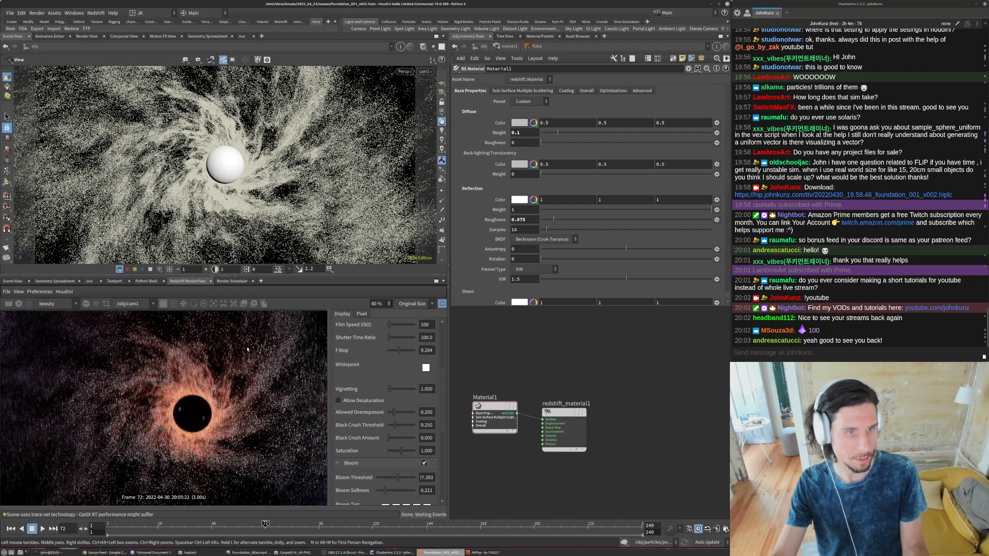
- Set the Global Scale of attribrandomize2 in the particles network to .1 and check the sparkles in a restarted render
{"action": "left_click", "coordinate": [507, 46]}
{"action": "left_click", "coordinate": [483, 46]}
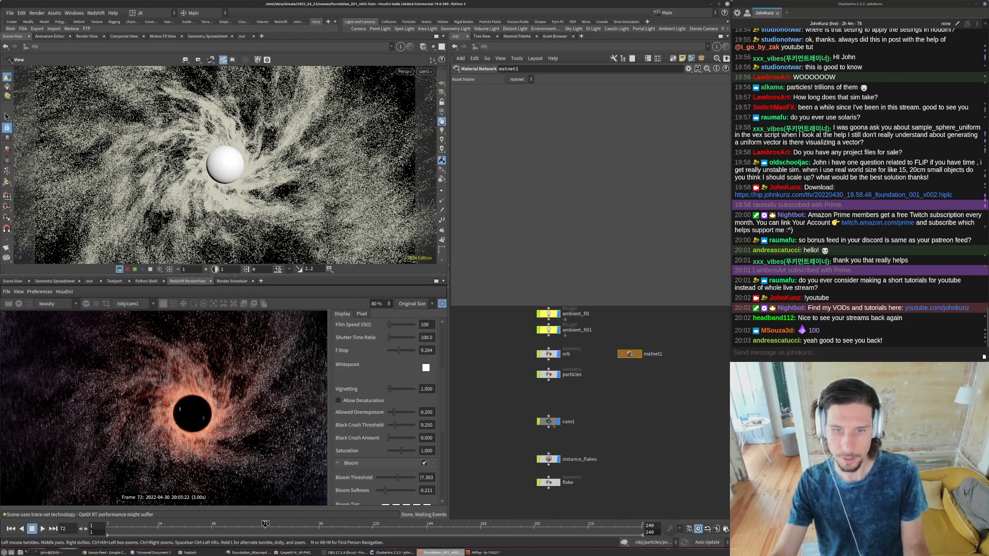
{"action": "double_click", "coordinate": [549, 374]}
{"action": "right_click_drag", "start_coordinate": [557, 411], "coordinate": [555, 468]}
{"action": "middle_click_drag", "start_coordinate": [555, 468], "coordinate": [552, 422]}
{"action": "scroll", "coordinate": [553, 427], "scroll_direction": "up", "scroll_amount": 5}
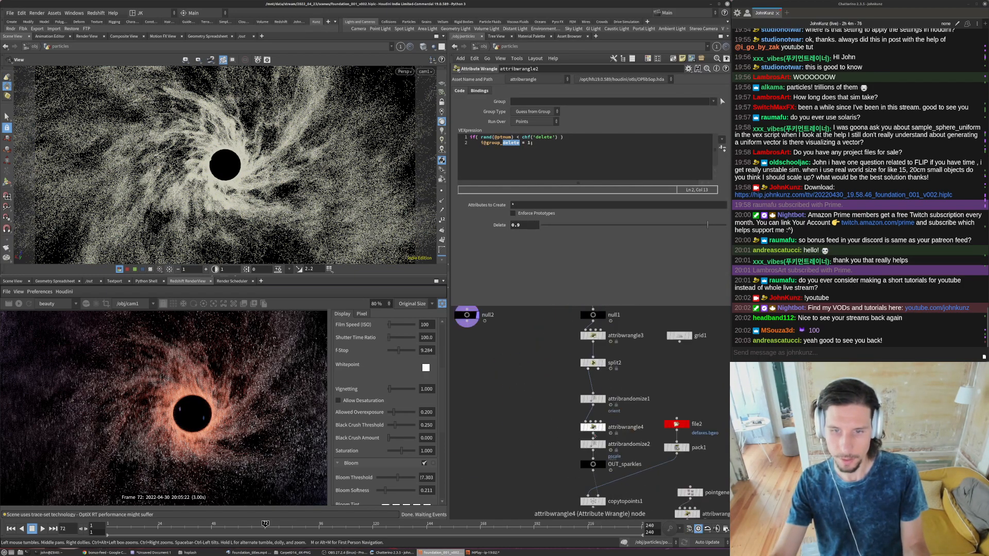
{"action": "left_click", "coordinate": [592, 444]}
{"action": "left_click", "coordinate": [522, 143]}
{"action": "middle_click_drag", "start_coordinate": [529, 378], "coordinate": [530, 367]}
{"action": "left_click", "coordinate": [19, 304]}
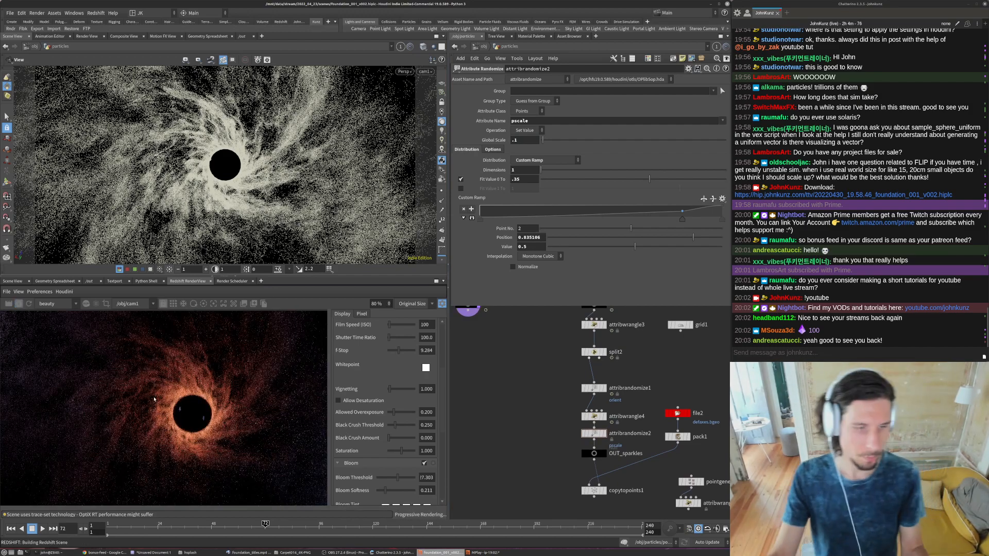
{"action": "scroll", "coordinate": [107, 367], "scroll_direction": "up", "scroll_amount": 5}
{"action": "scroll", "coordinate": [109, 376], "scroll_direction": "down", "scroll_amount": 5}
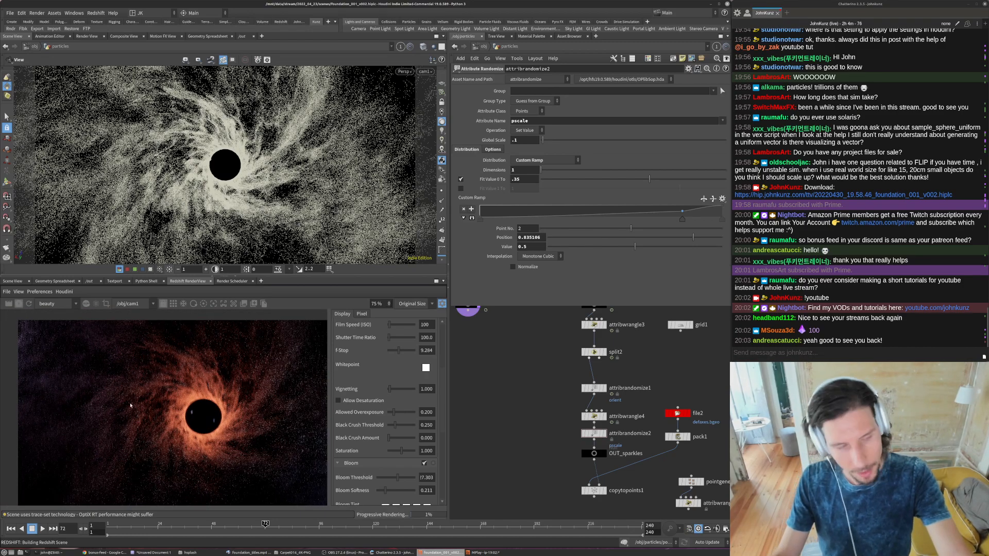
{"action": "scroll", "coordinate": [231, 427], "scroll_direction": "up", "scroll_amount": 1}
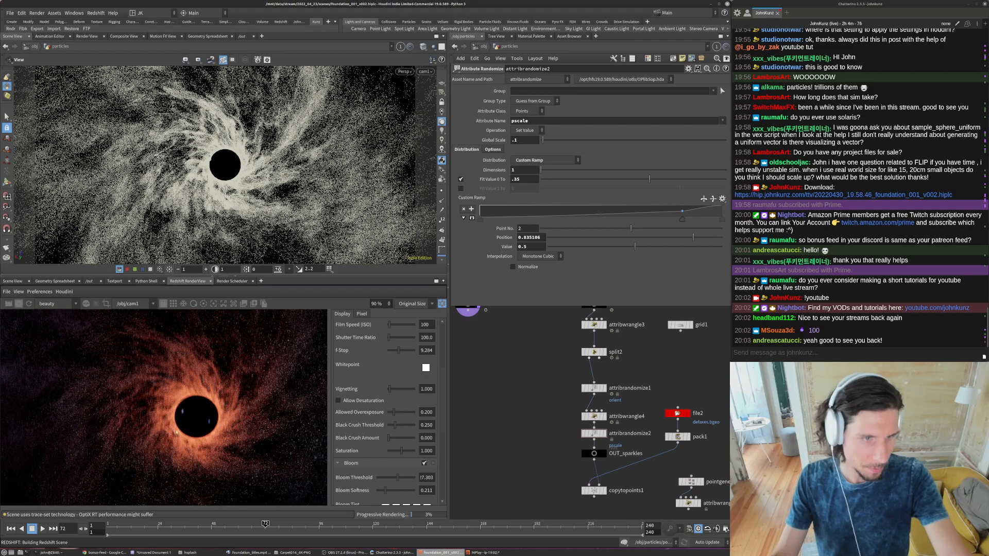
{"action": "scroll", "coordinate": [173, 430], "scroll_direction": "down", "scroll_amount": 1}
- Return to the object level and set orb_light's Y translation to -1
{"action": "key", "text": "u"}
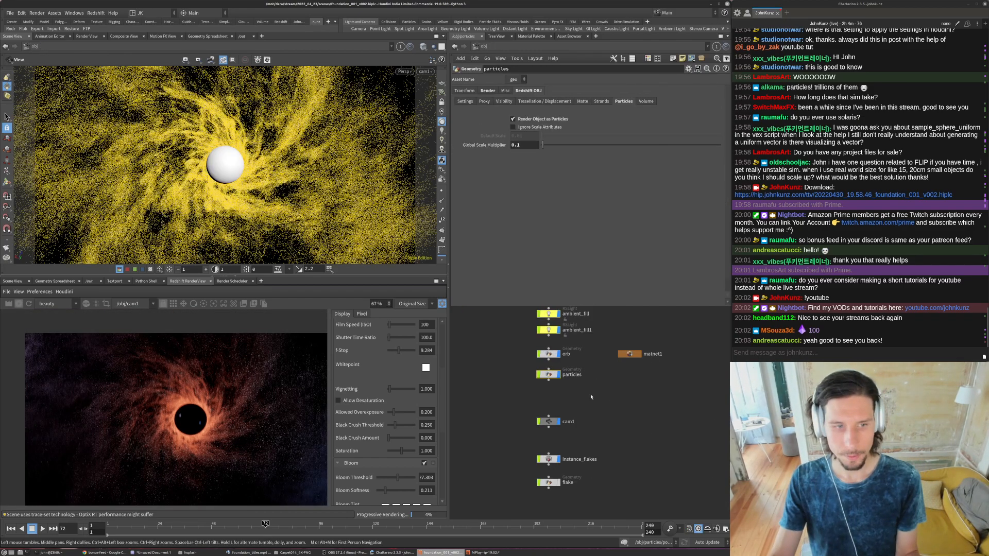
{"action": "middle_click_drag", "start_coordinate": [602, 379], "coordinate": [606, 431]}
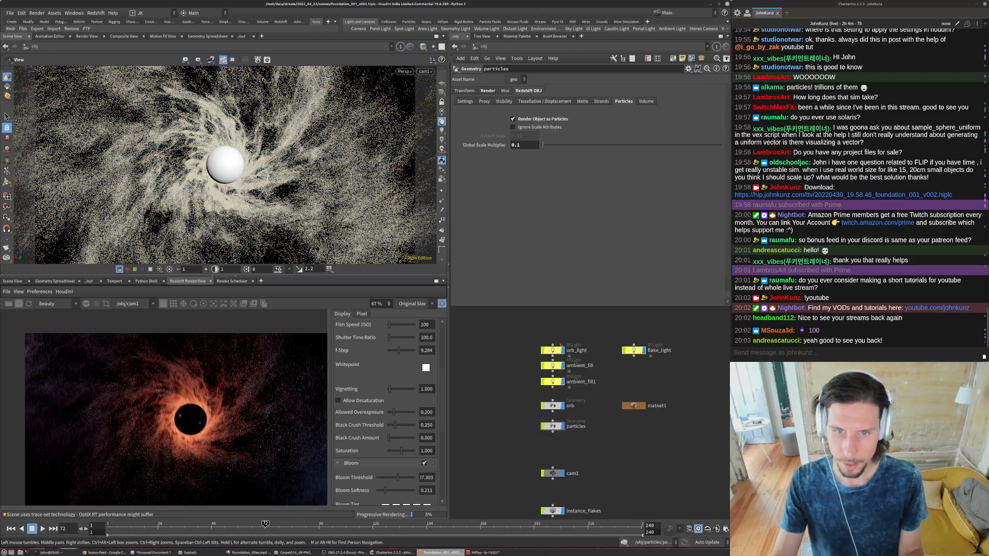
{"action": "left_click", "coordinate": [553, 350]}
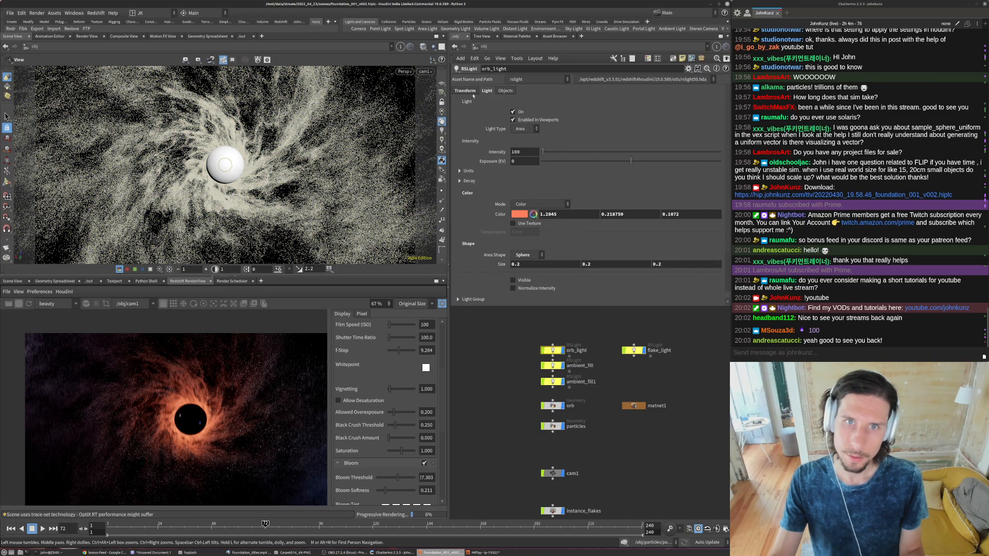
{"action": "left_click", "coordinate": [604, 120]}
{"action": "type", "text": "-1"}
{"action": "key", "text": "Return"}
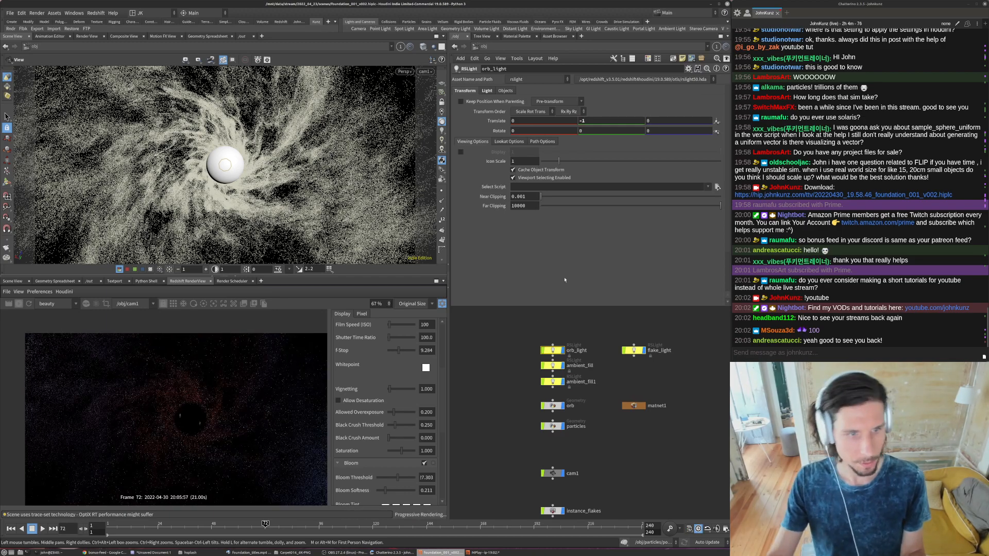
- Try an intensity of 1000 for orb_light, raise it to 5000 and check the lighting around the orb
{"action": "left_click", "coordinate": [531, 152]}
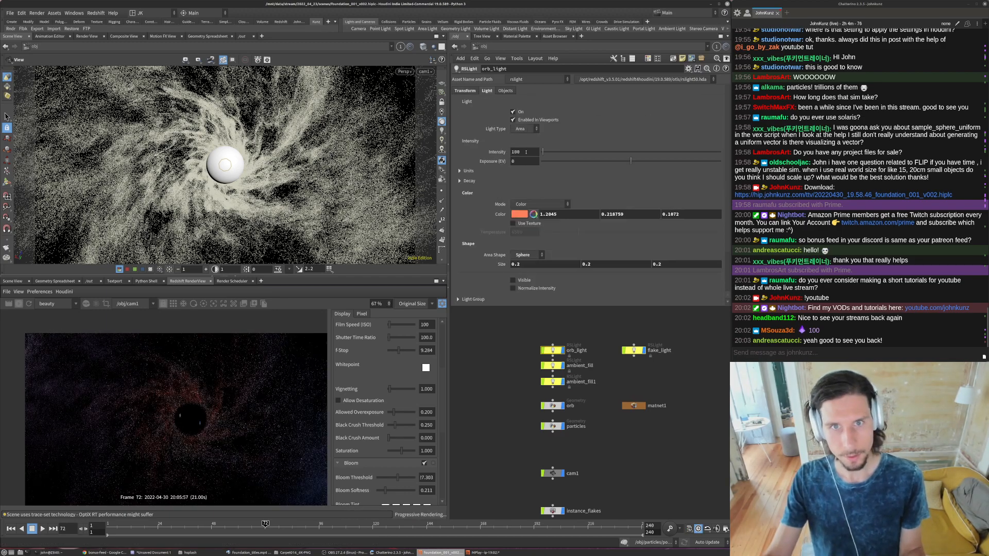
{"action": "type", "text": "0"}
{"action": "key", "text": "Return"}
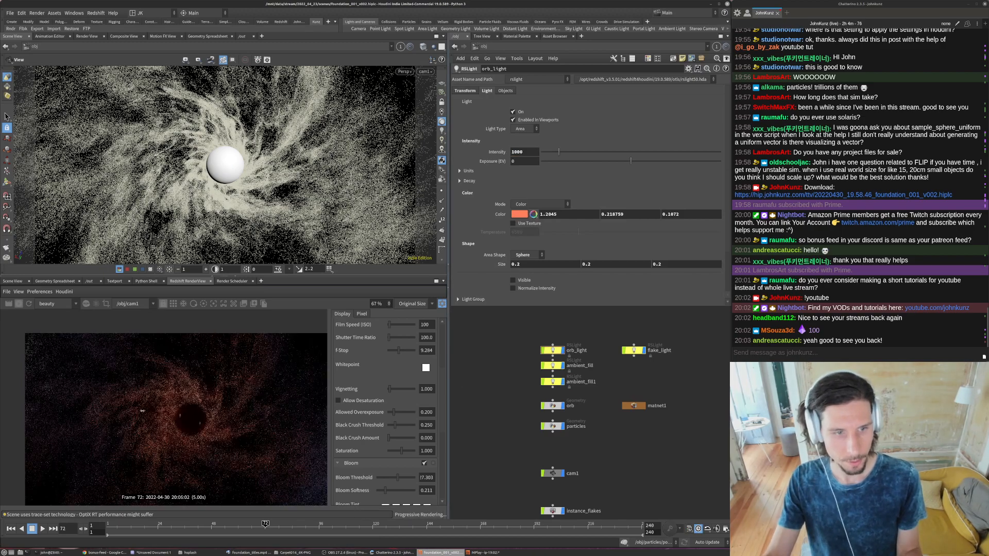
{"action": "scroll", "coordinate": [188, 431], "scroll_direction": "down", "scroll_amount": 2}
{"action": "scroll", "coordinate": [187, 430], "scroll_direction": "up", "scroll_amount": 2}
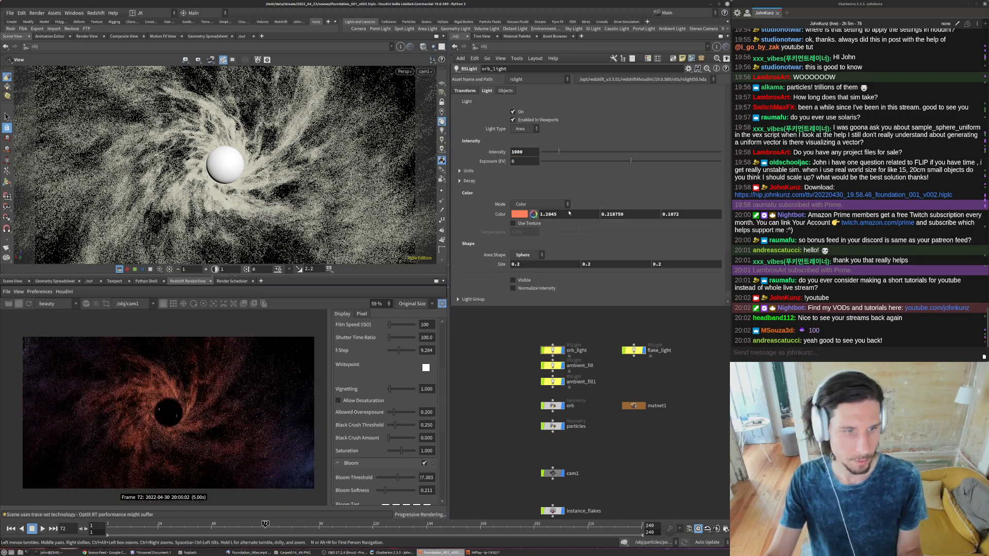
{"action": "left_click_drag", "start_coordinate": [514, 152], "coordinate": [503, 153]}
{"action": "type", "text": "5"}
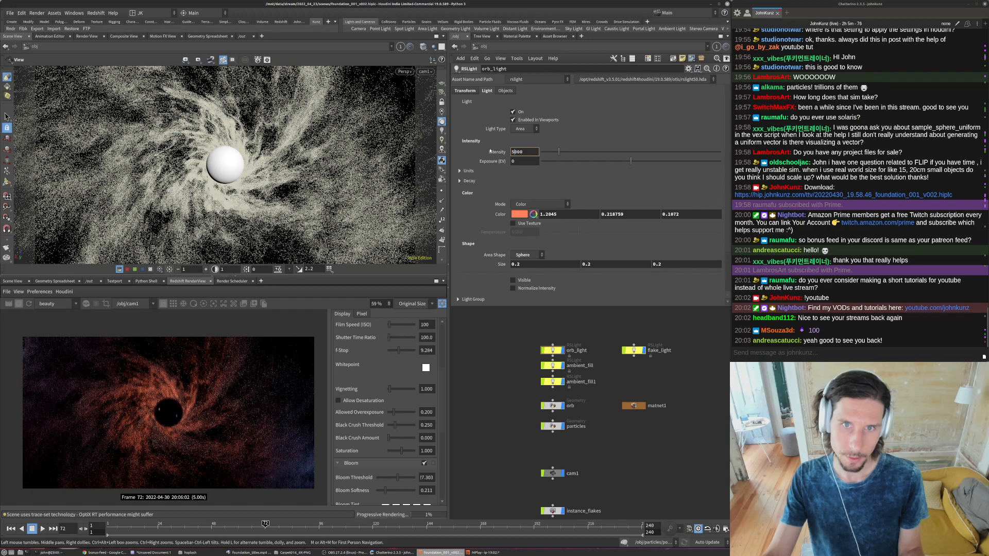
{"action": "key", "text": "Return"}
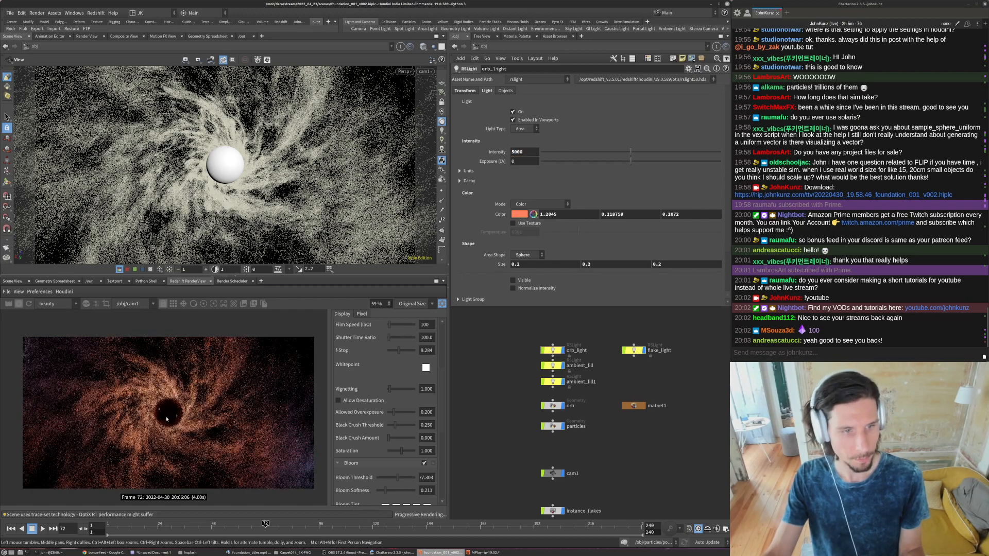
{"action": "scroll", "coordinate": [168, 417], "scroll_direction": "up", "scroll_amount": 4}
{"action": "scroll", "coordinate": [167, 415], "scroll_direction": "down", "scroll_amount": 2}
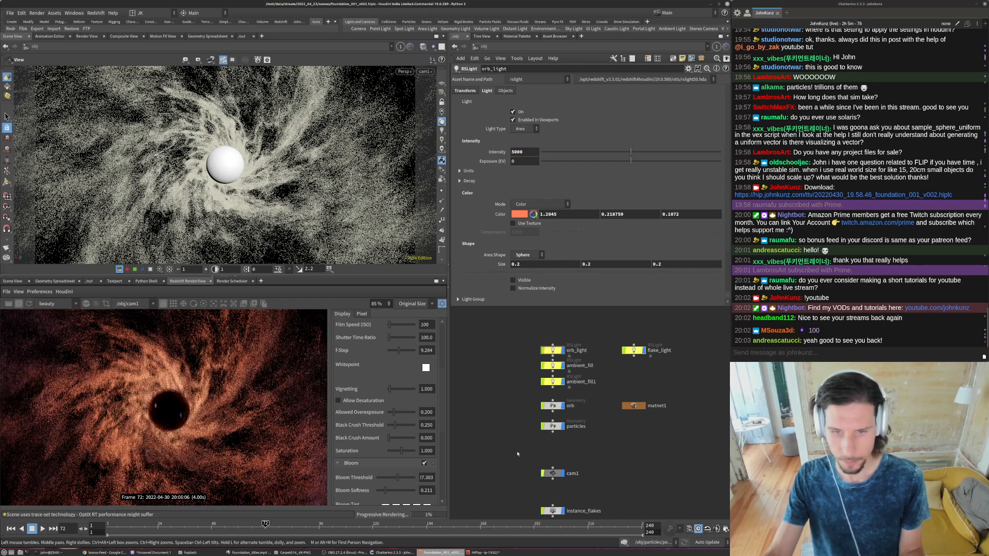
- Set cam1's Focus Distance to 14.75 in its sampling settings
{"action": "middle_click_drag", "start_coordinate": [552, 483], "coordinate": [555, 463]}
{"action": "left_click", "coordinate": [555, 453]}
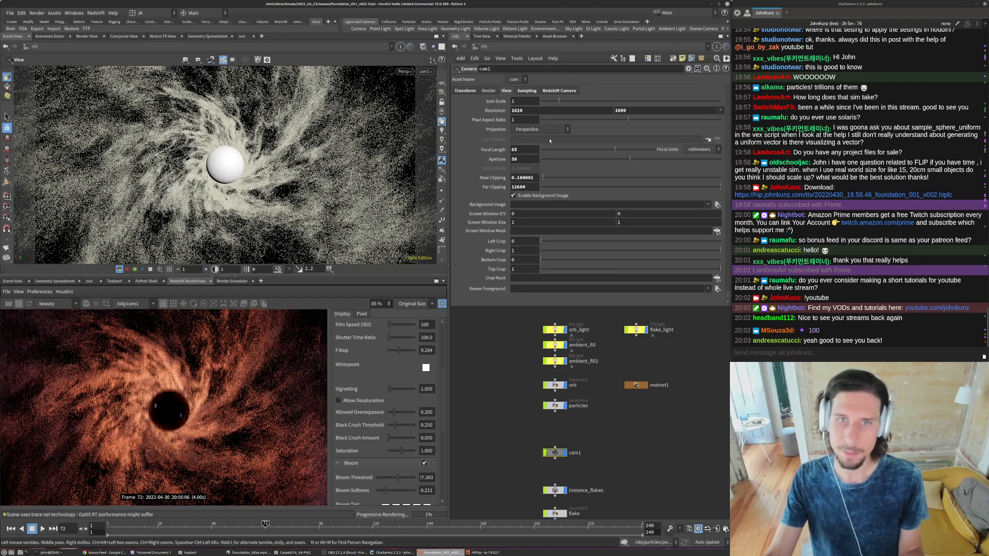
{"action": "left_click", "coordinate": [527, 91]}
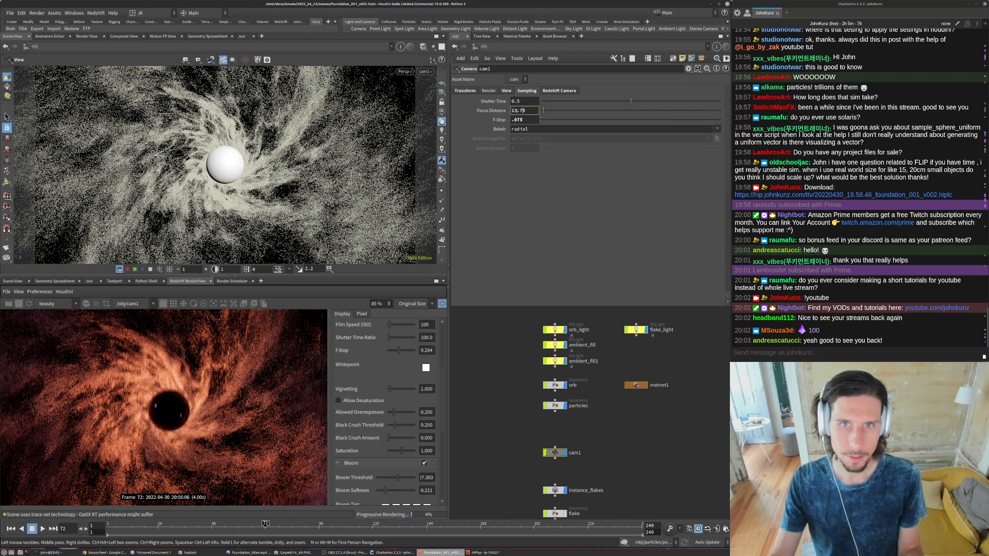
{"action": "key", "text": "BackSpace"}
{"action": "type", "text": "4"}
{"action": "key", "text": "Return"}
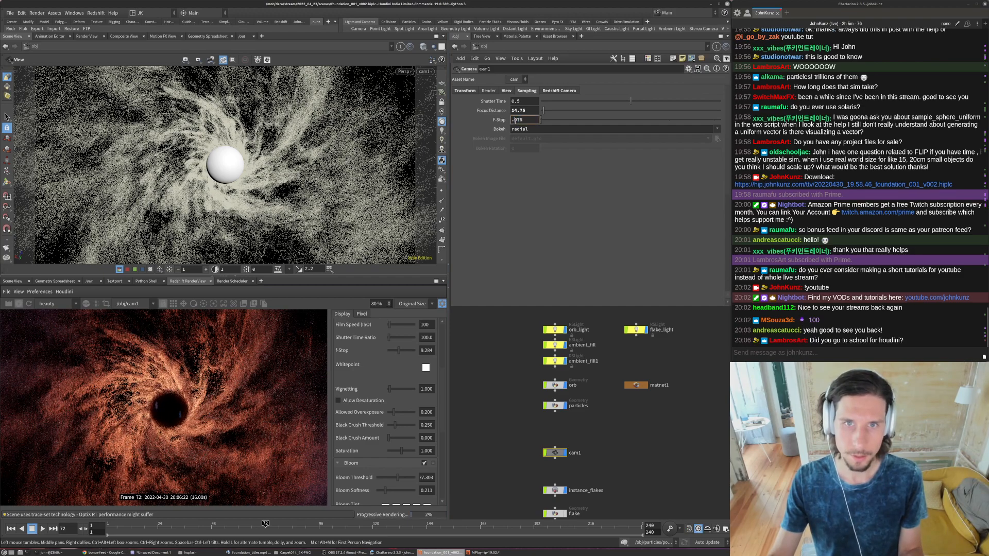
- Set cam1's F-Stop to .175 and inspect the depth of field around the orb in the render
{"action": "key", "text": "Return"}
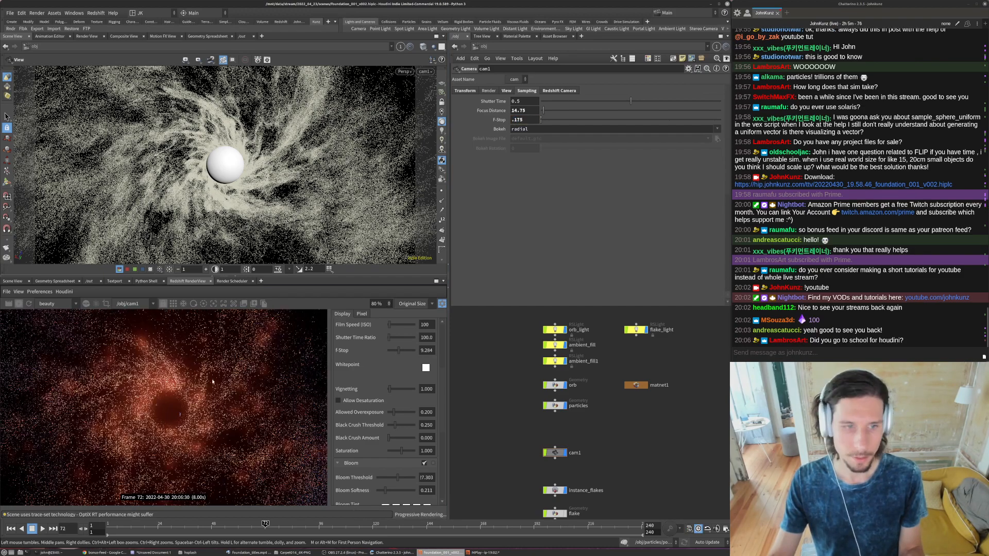
{"action": "scroll", "coordinate": [173, 412], "scroll_direction": "down", "scroll_amount": 2}
{"action": "scroll", "coordinate": [144, 403], "scroll_direction": "down", "scroll_amount": 1}
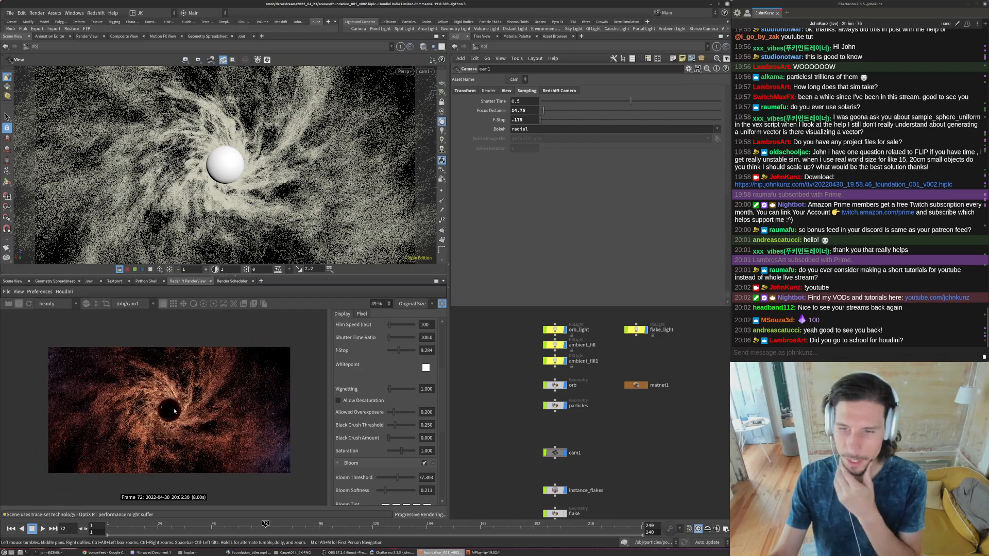
{"action": "scroll", "coordinate": [144, 402], "scroll_direction": "up", "scroll_amount": 8}
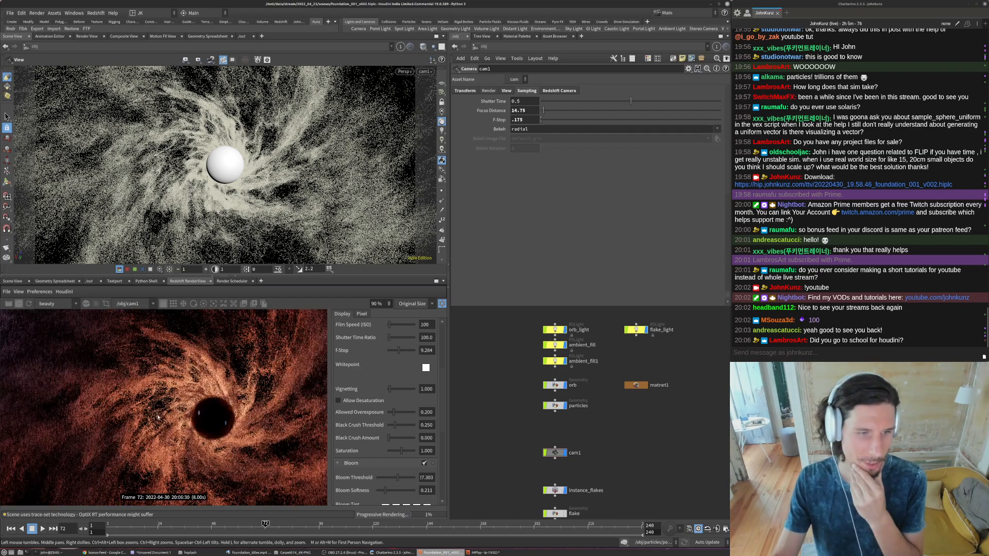
{"action": "scroll", "coordinate": [157, 411], "scroll_direction": "down", "scroll_amount": 5}
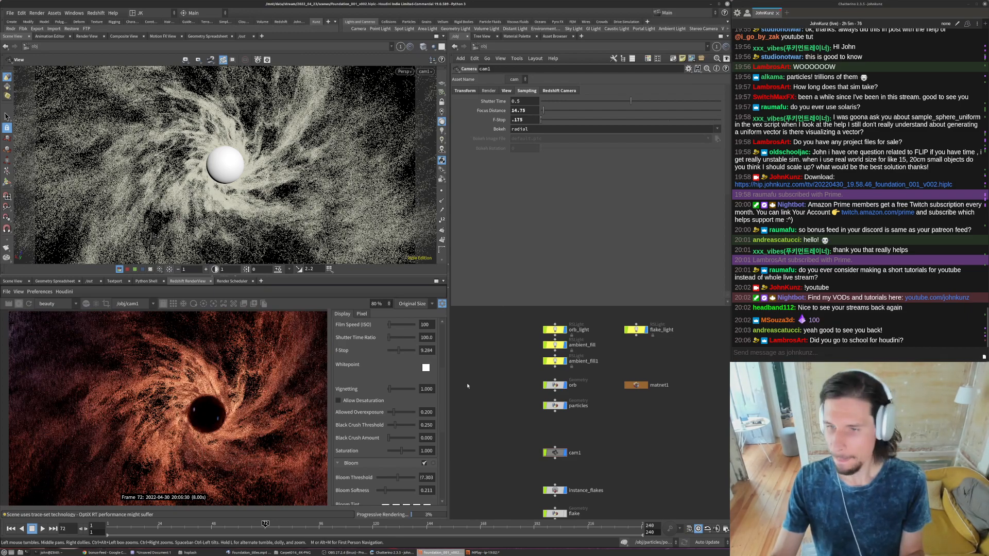
- Set cam1's F-Stop to .135 and check the depth of field across the render
{"action": "left_click", "coordinate": [527, 119]}
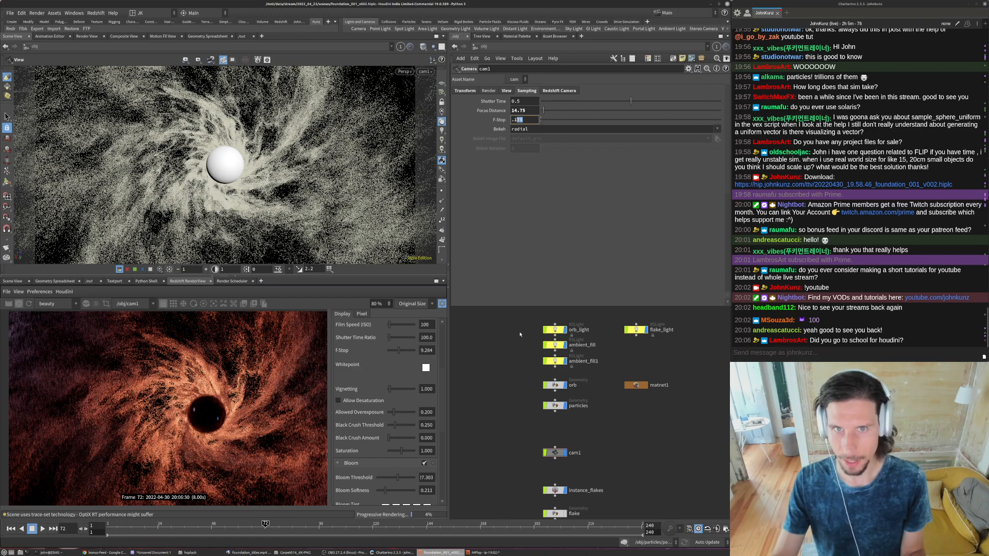
{"action": "key", "text": "Return"}
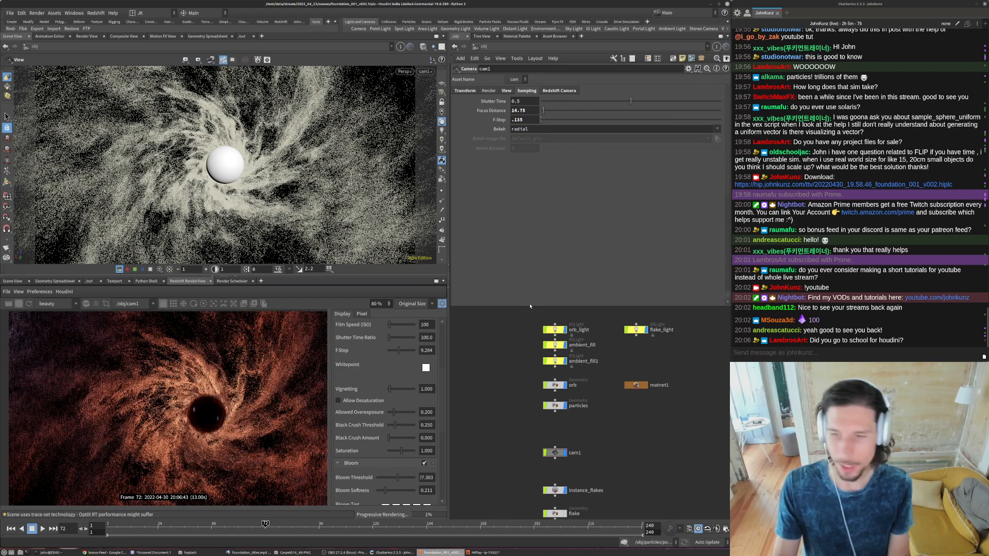
{"action": "scroll", "coordinate": [168, 412], "scroll_direction": "down", "scroll_amount": 3}
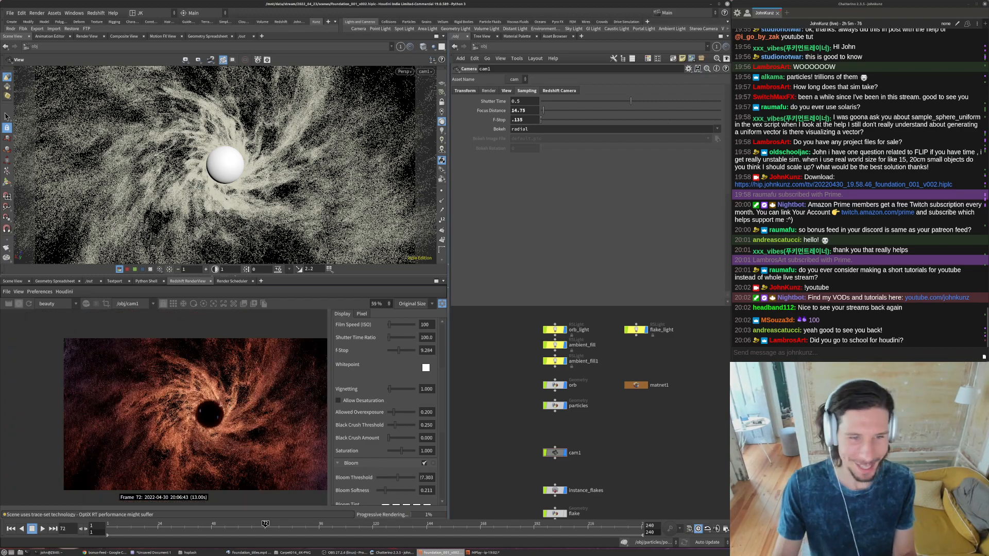
{"action": "scroll", "coordinate": [236, 406], "scroll_direction": "up", "scroll_amount": 2}
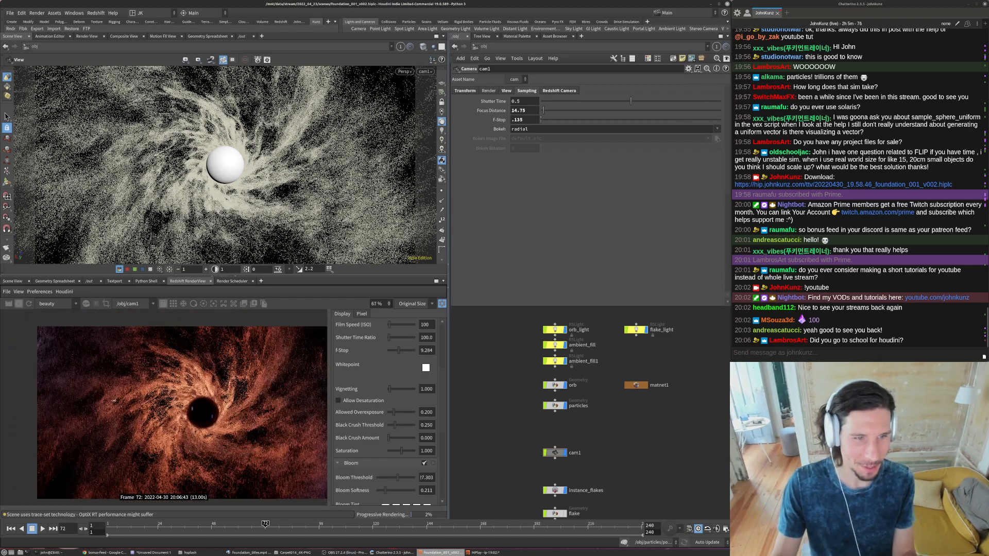
{"action": "scroll", "coordinate": [113, 401], "scroll_direction": "down", "scroll_amount": 2}
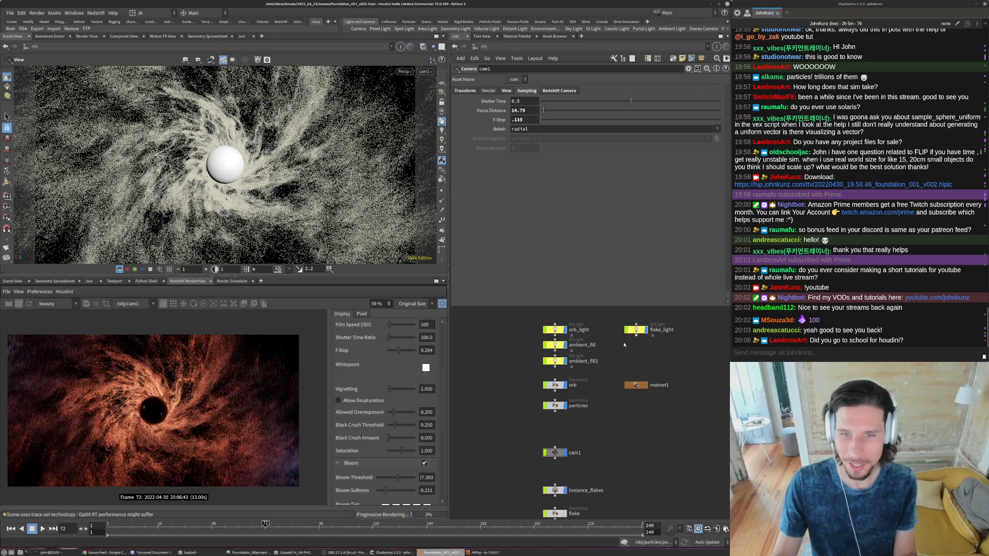
- Desaturate orb_light's color to a pale salmon with a saturation of 0.671
{"action": "middle_click_drag", "start_coordinate": [648, 341], "coordinate": [648, 353]}
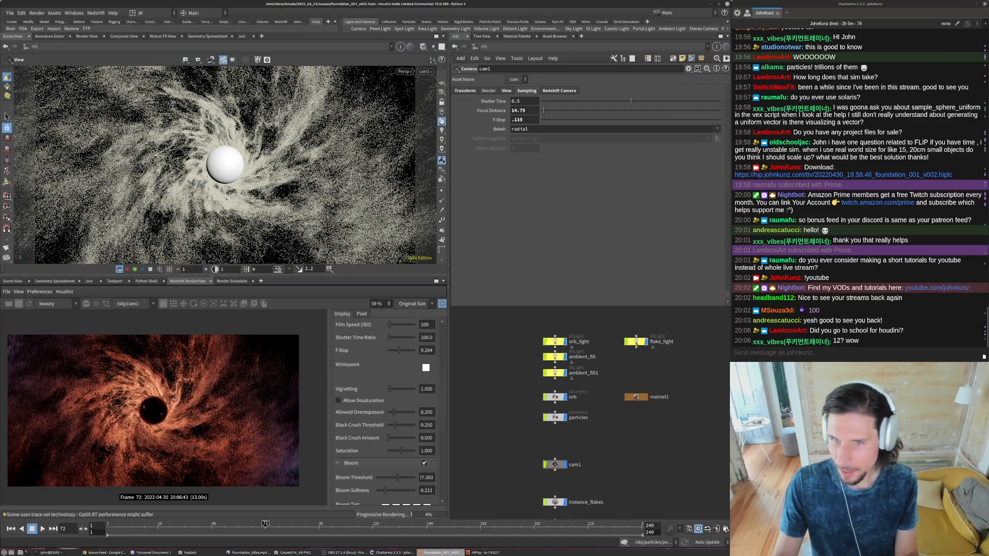
{"action": "left_click", "coordinate": [635, 342]}
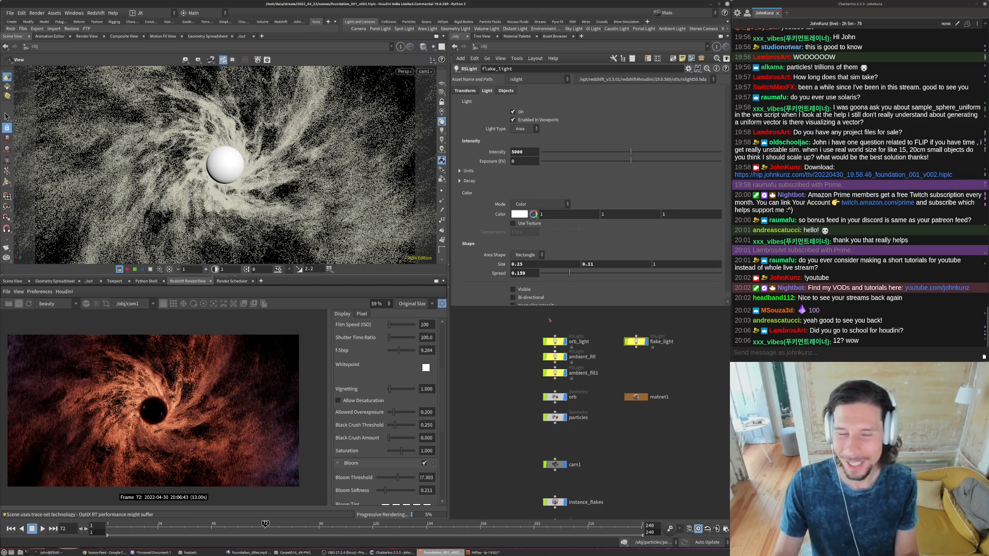
{"action": "left_click", "coordinate": [565, 343]}
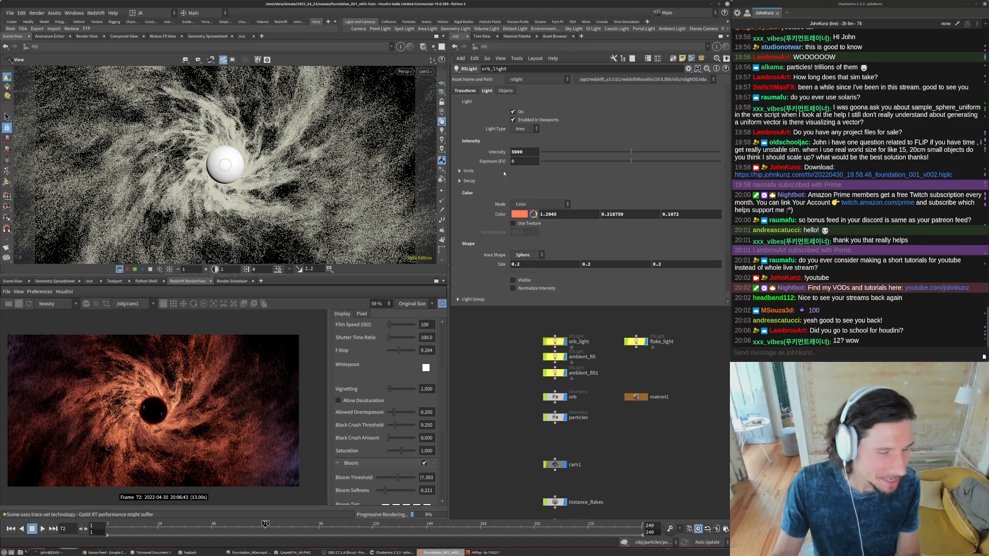
{"action": "left_click", "coordinate": [518, 216]}
{"action": "left_click_drag", "start_coordinate": [491, 256], "coordinate": [518, 262]}
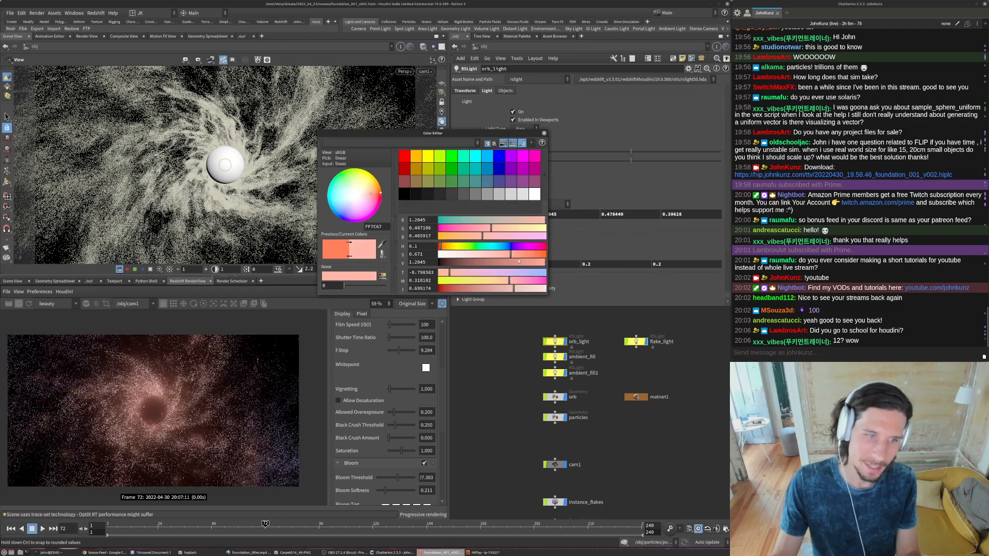
{"action": "left_click", "coordinate": [543, 133]}
- Try Z translations of 2 and .5 for orb_light, and a Y translation of -.25
{"action": "left_click", "coordinate": [465, 91]}
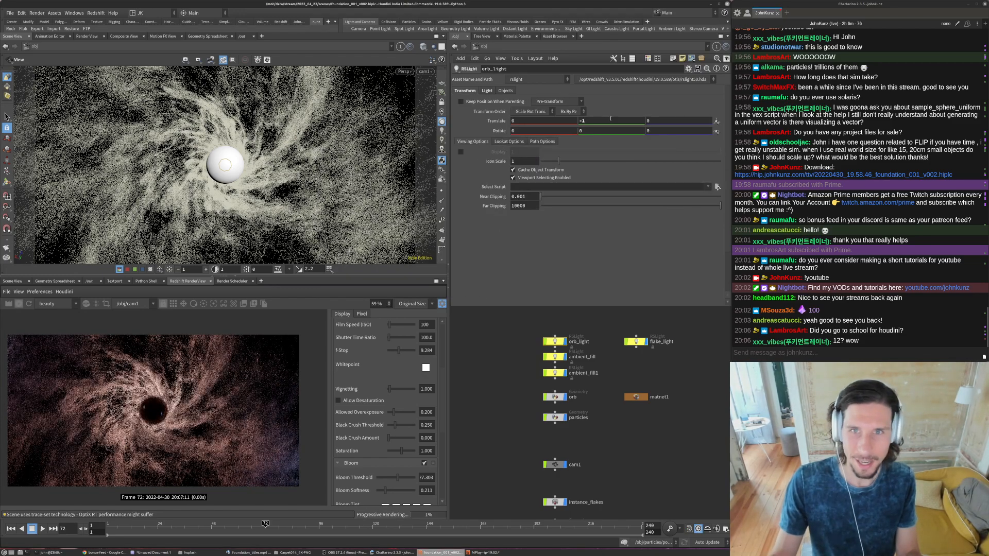
{"action": "type", "text": "2"}
{"action": "key", "text": "Return"}
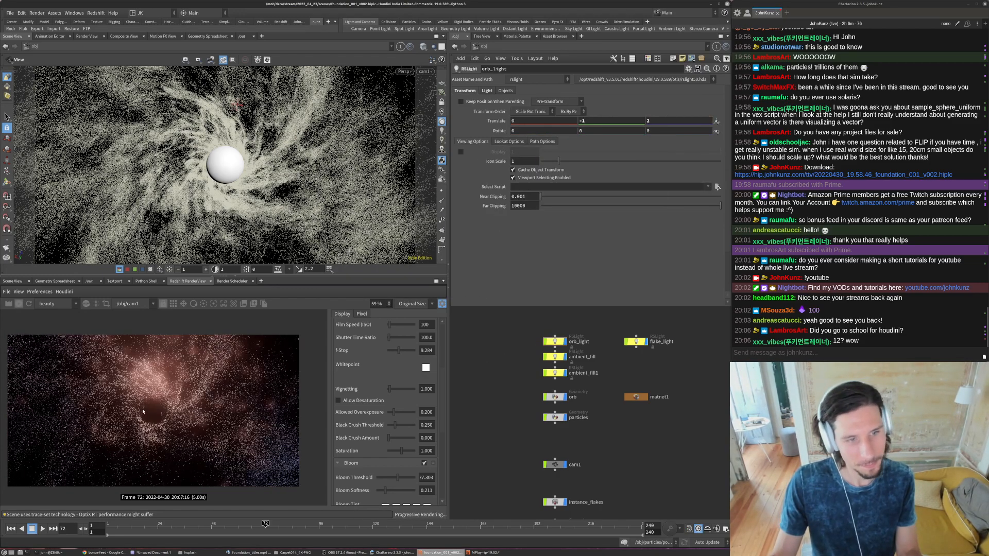
{"action": "scroll", "coordinate": [151, 399], "scroll_direction": "down", "scroll_amount": 2}
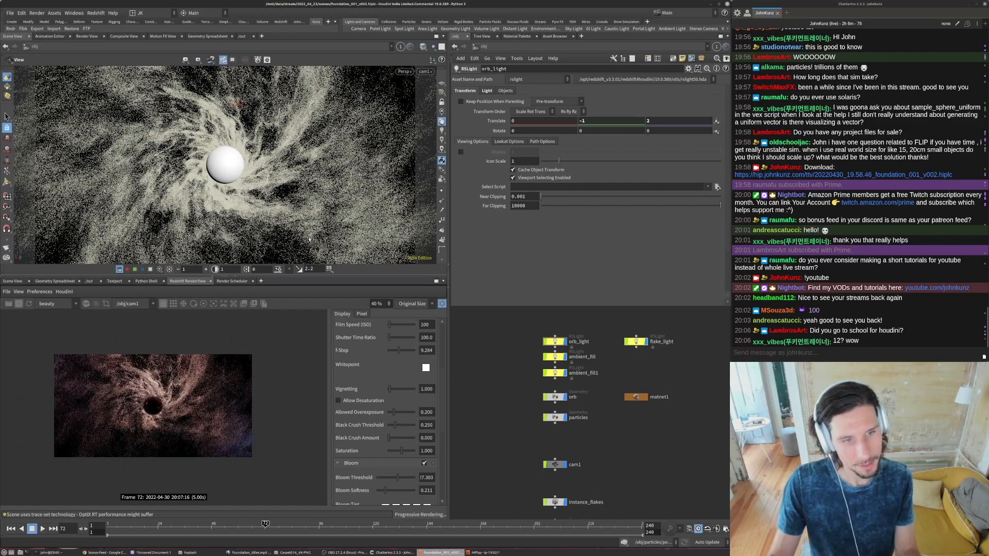
{"action": "type", "text": ".5"}
{"action": "key", "text": "Return"}
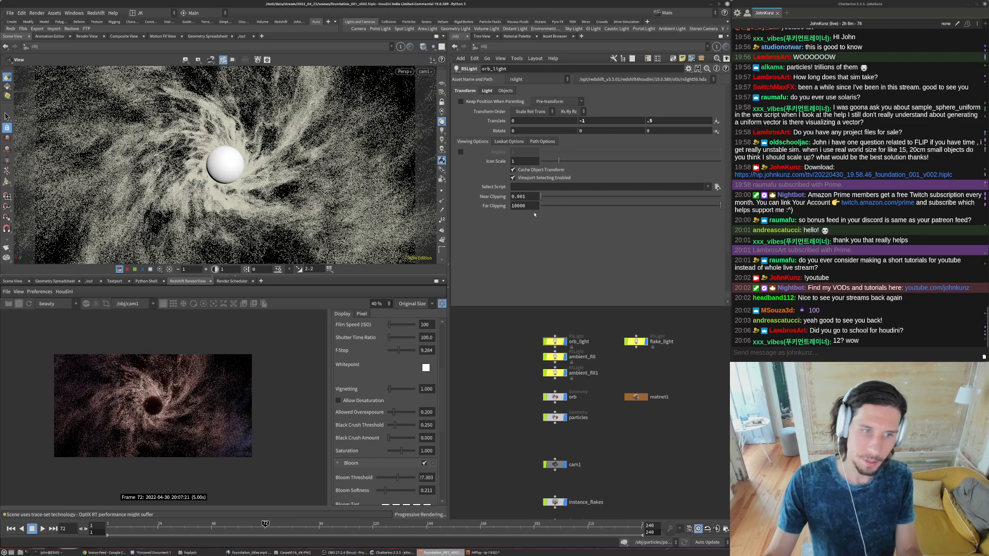
{"action": "type", "text": "-.25"}
{"action": "key", "text": "Return"}
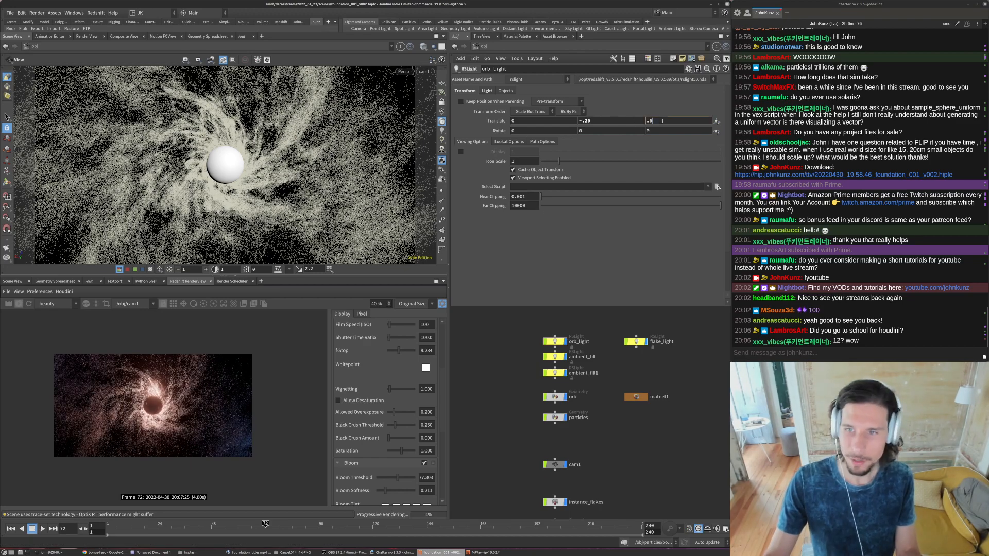
- Set orb_light's Z translation to .15 and its Y translation to -.75, and check the glow around the orb
{"action": "key", "text": "BackSpace"}
{"action": "type", "text": "15"}
{"action": "key", "text": "Return"}
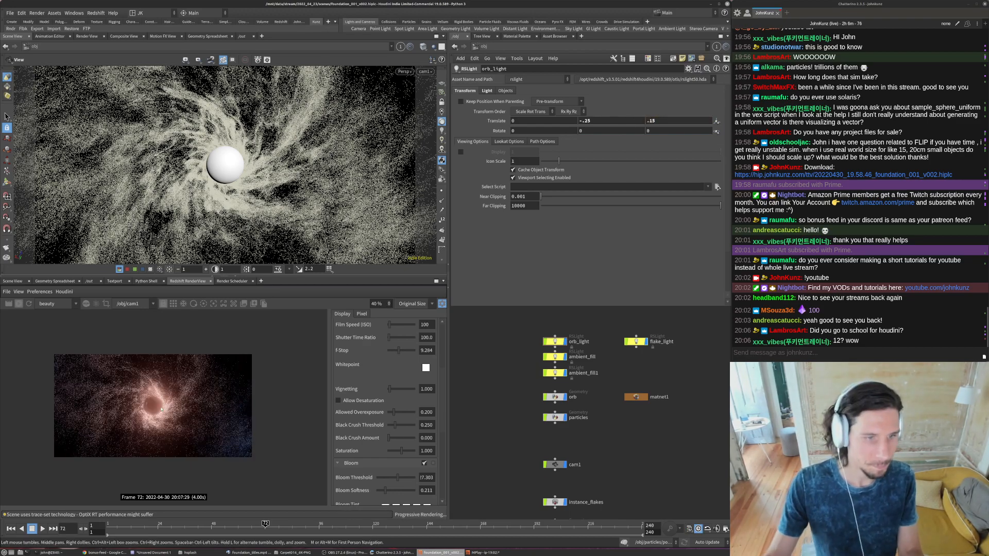
{"action": "left_click", "coordinate": [587, 121]}
{"action": "type", "text": "75"}
{"action": "key", "text": "Return"}
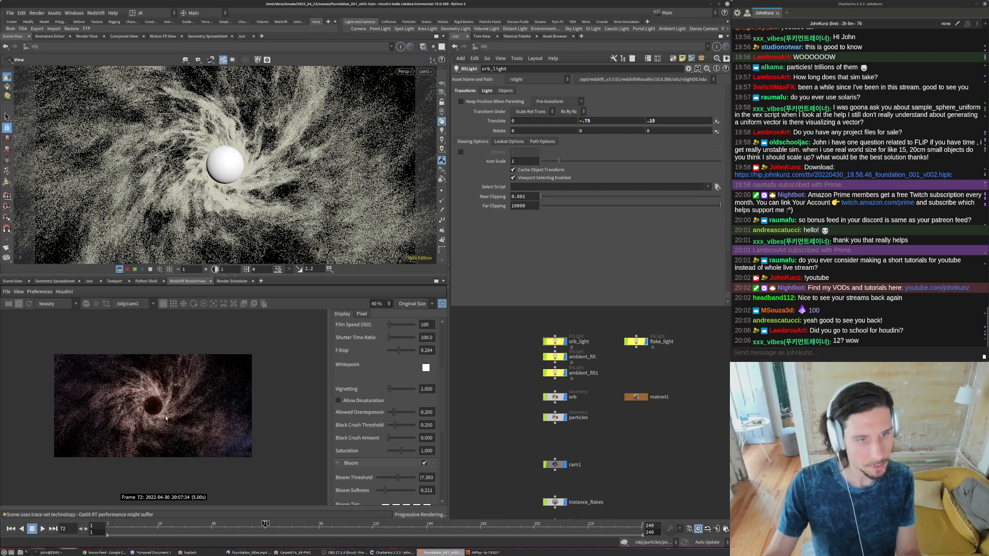
{"action": "scroll", "coordinate": [166, 418], "scroll_direction": "up", "scroll_amount": 3}
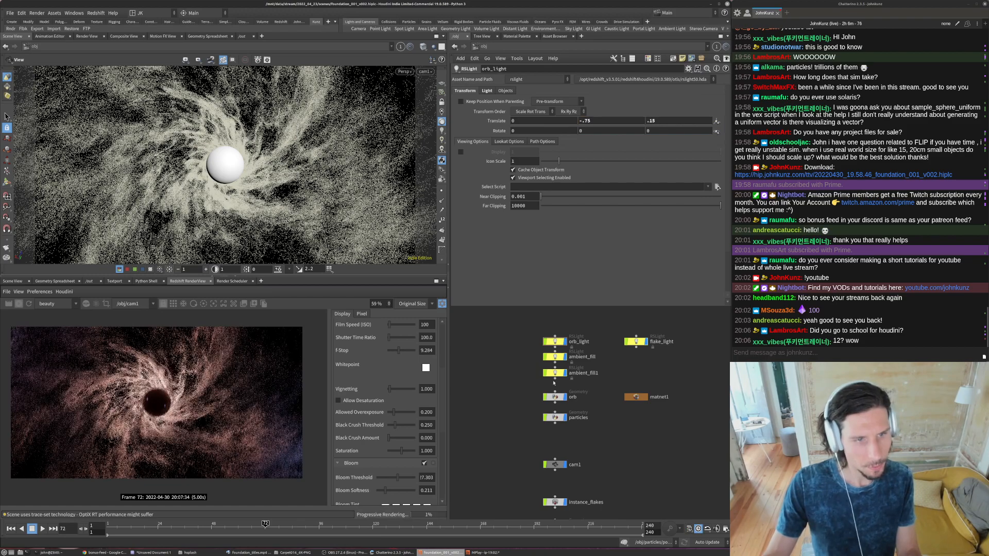
- Raise the saturation of orb_light's color to about 0.93 for a stronger orange and check the whole render
{"action": "left_click", "coordinate": [487, 91]}
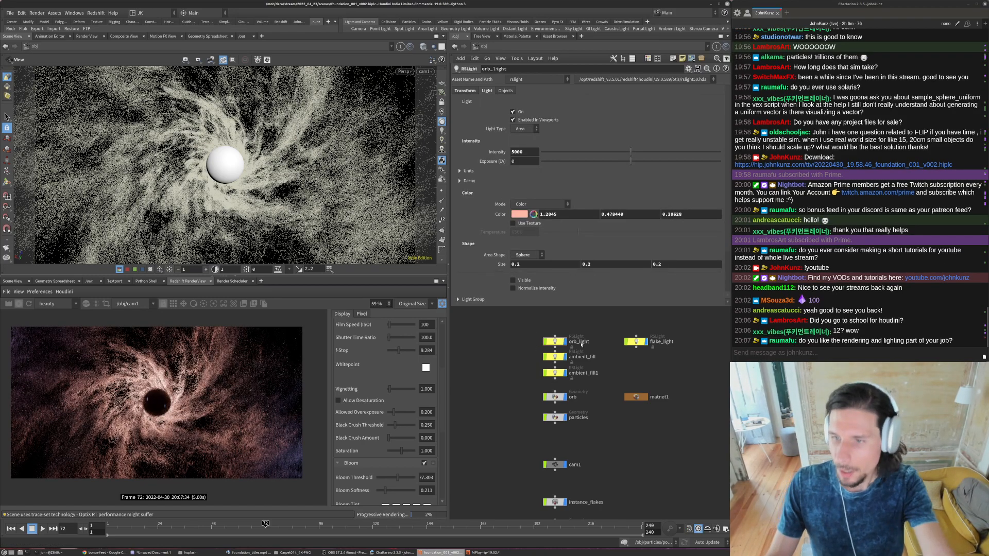
{"action": "left_click", "coordinate": [519, 214]}
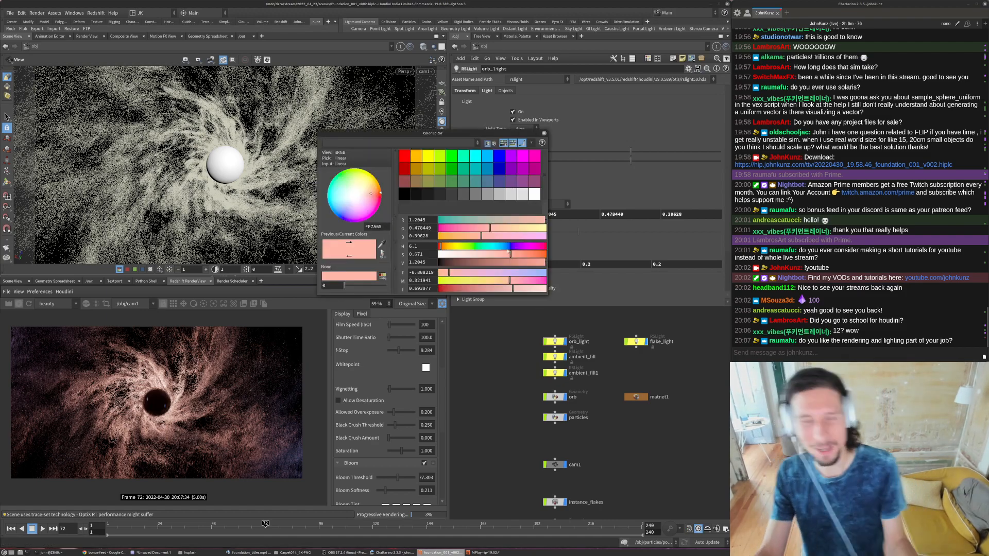
{"action": "left_click", "coordinate": [530, 254]}
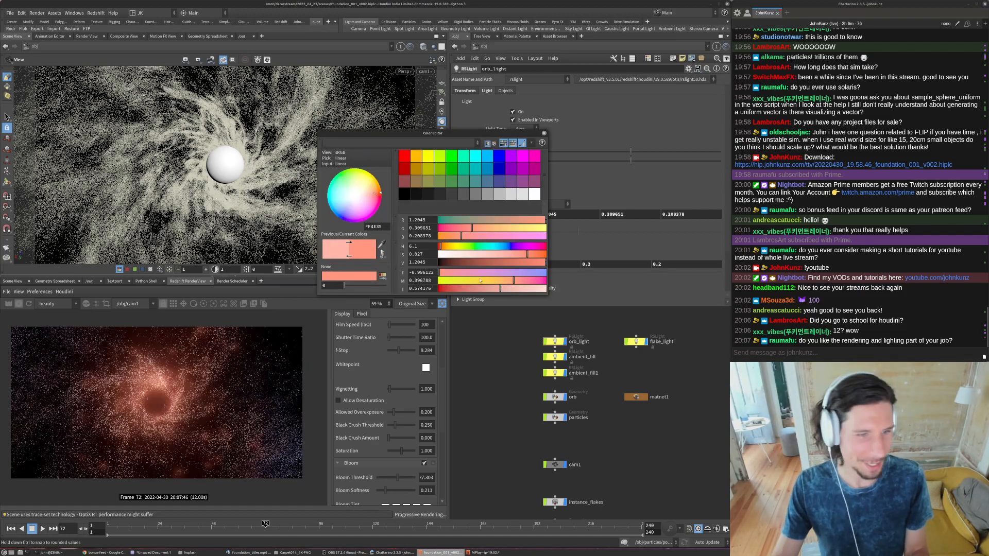
{"action": "left_click", "coordinate": [538, 255]}
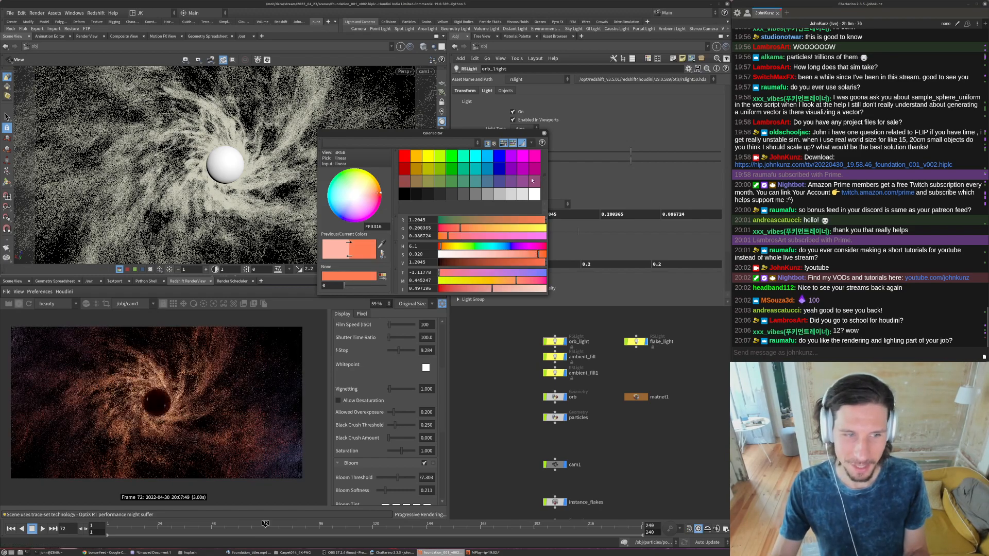
{"action": "left_click", "coordinate": [544, 134]}
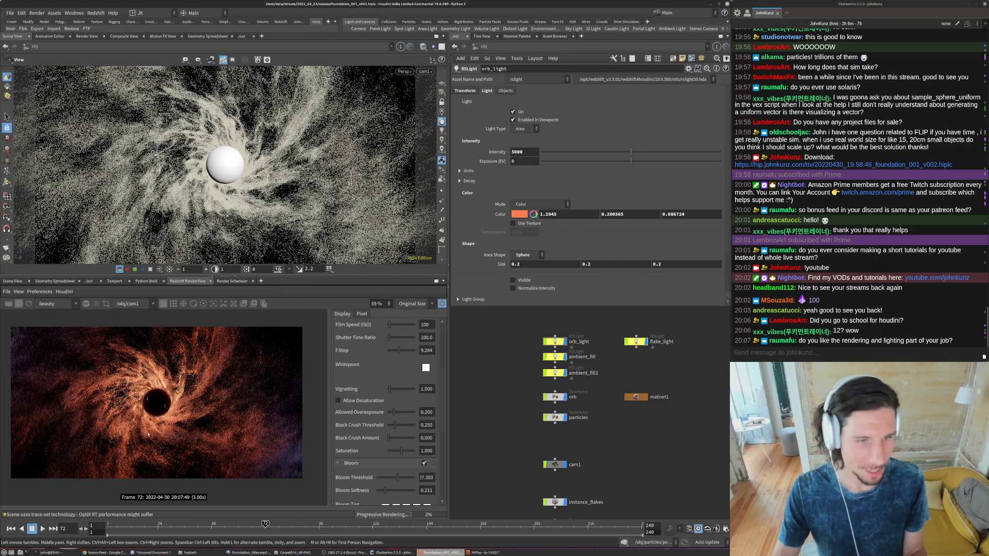
{"action": "scroll", "coordinate": [150, 433], "scroll_direction": "down", "scroll_amount": 1}
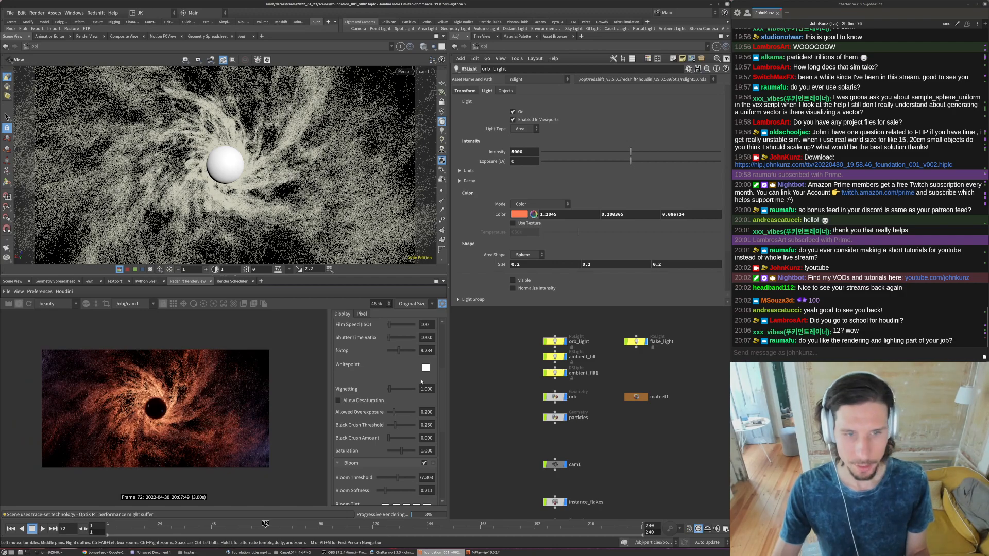
- Try an intensity of 500 for orb_light, then raise it to 2500
{"action": "left_click", "coordinate": [529, 151]}
{"action": "key", "text": "BackSpace"}
{"action": "key", "text": "Return"}
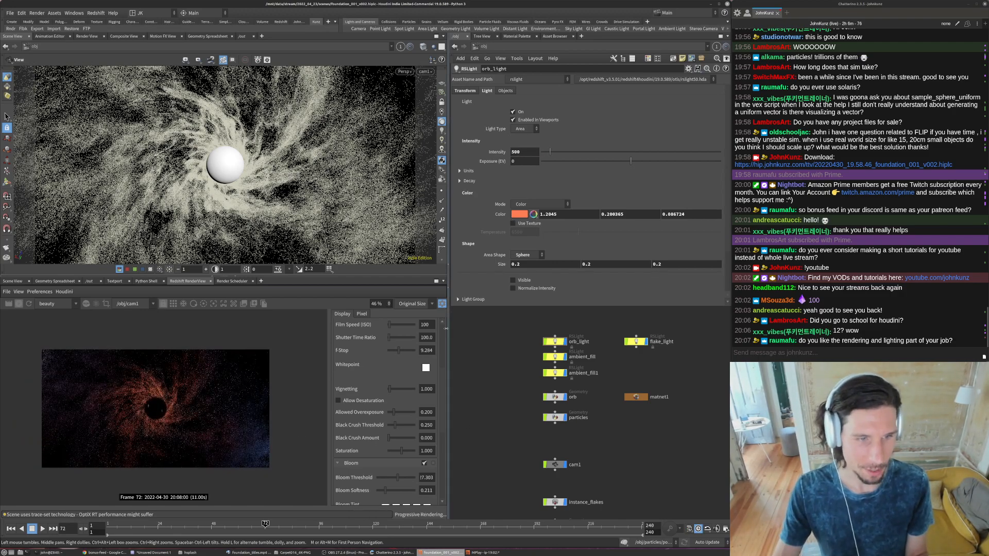
{"action": "left_click", "coordinate": [512, 151]}
{"action": "type", "text": "2"}
{"action": "key", "text": "Return"}
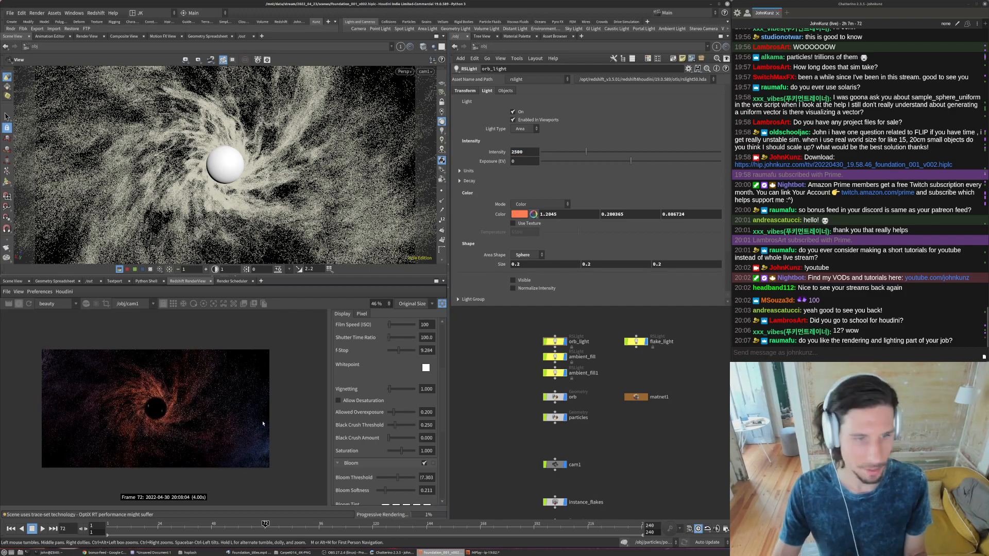
- Lower the render view's photographic exposure F-Stop to 6.972 and enable the Flare effect
{"action": "left_click", "coordinate": [395, 352]}
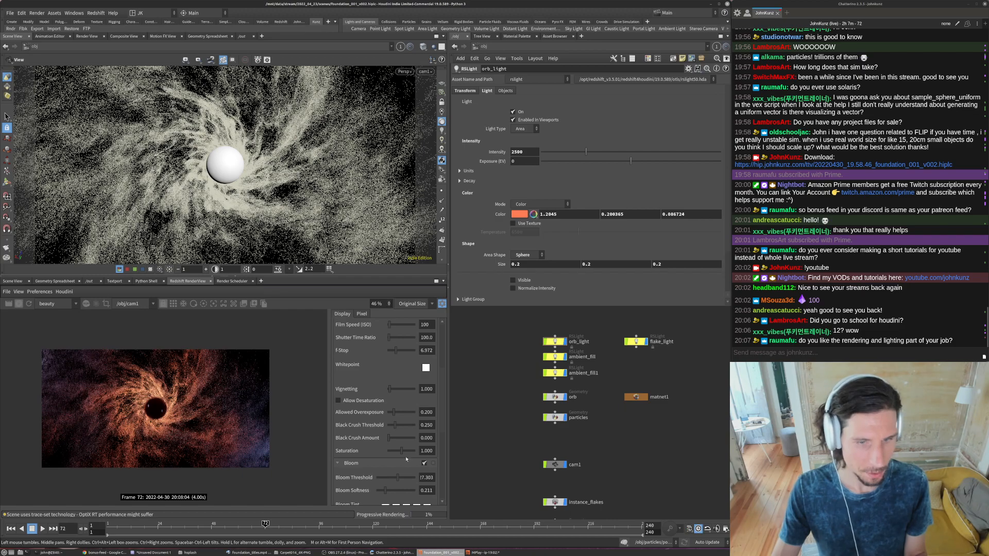
{"action": "scroll", "coordinate": [399, 463], "scroll_direction": "down", "scroll_amount": 3}
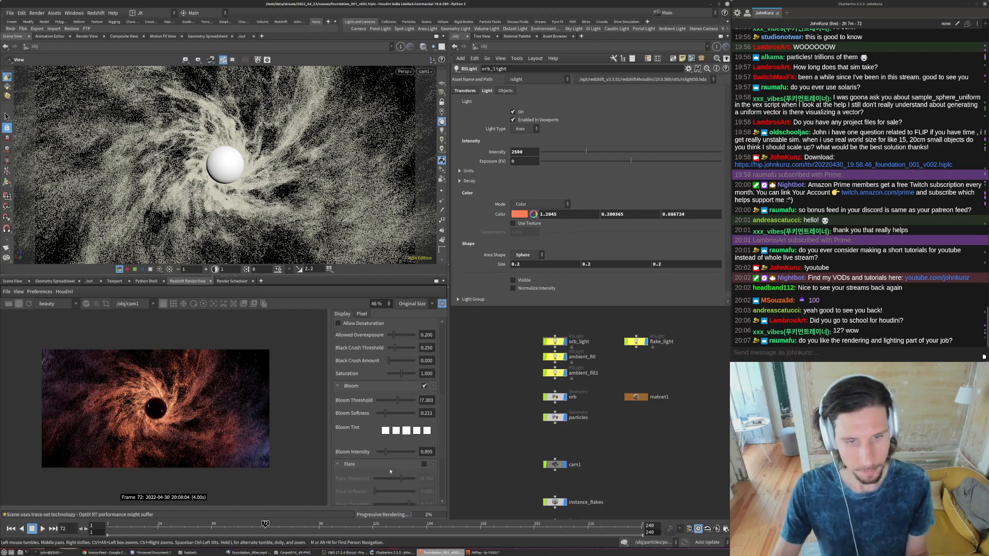
{"action": "scroll", "coordinate": [368, 445], "scroll_direction": "down", "scroll_amount": 2}
{"action": "left_click", "coordinate": [424, 402]}
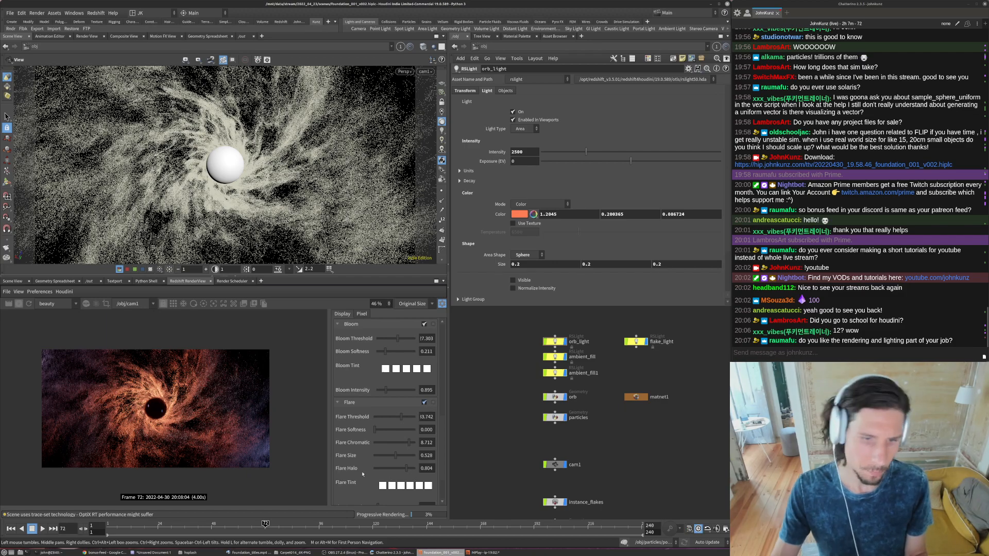
- Lower the Flare Threshold to 7.975 and inspect the flare over the orb up close and in the full frame
{"action": "scroll", "coordinate": [399, 466], "scroll_direction": "down", "scroll_amount": 2}
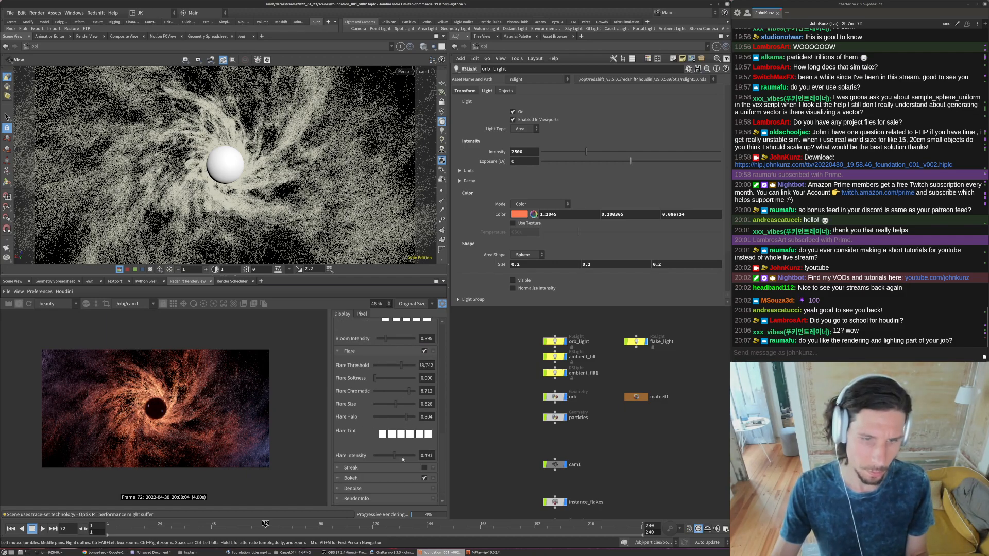
{"action": "left_click_drag", "start_coordinate": [388, 367], "coordinate": [385, 367]}
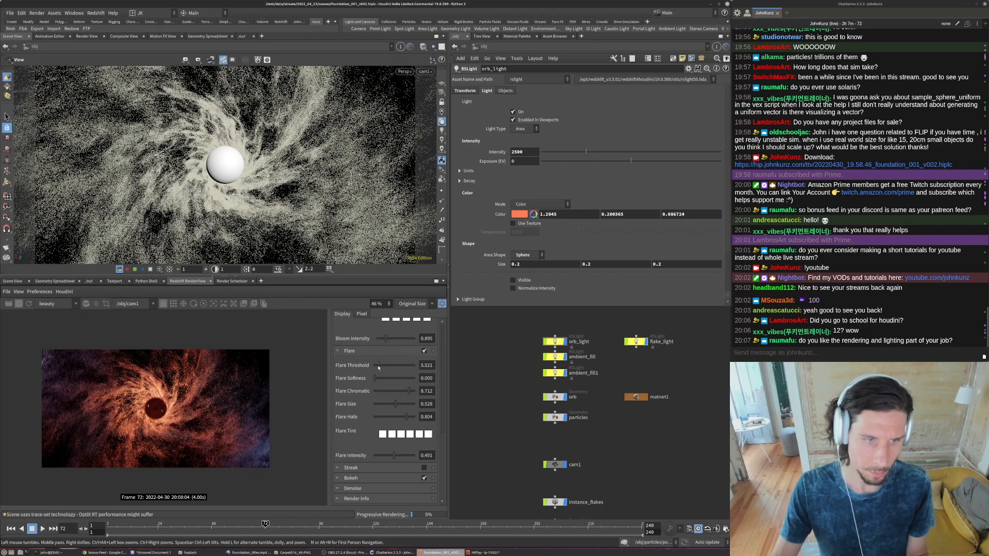
{"action": "left_click", "coordinate": [379, 368]}
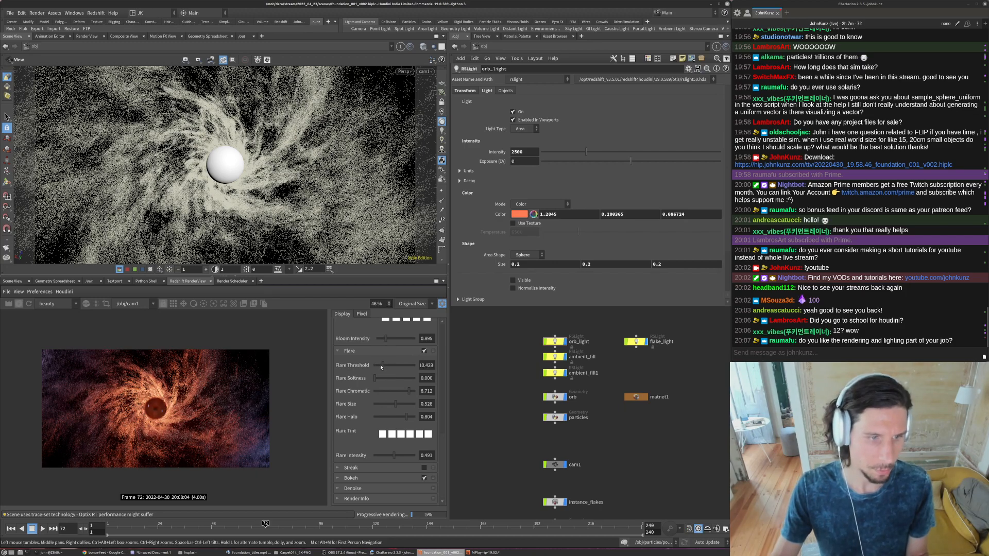
{"action": "left_click_drag", "start_coordinate": [381, 367], "coordinate": [381, 367]}
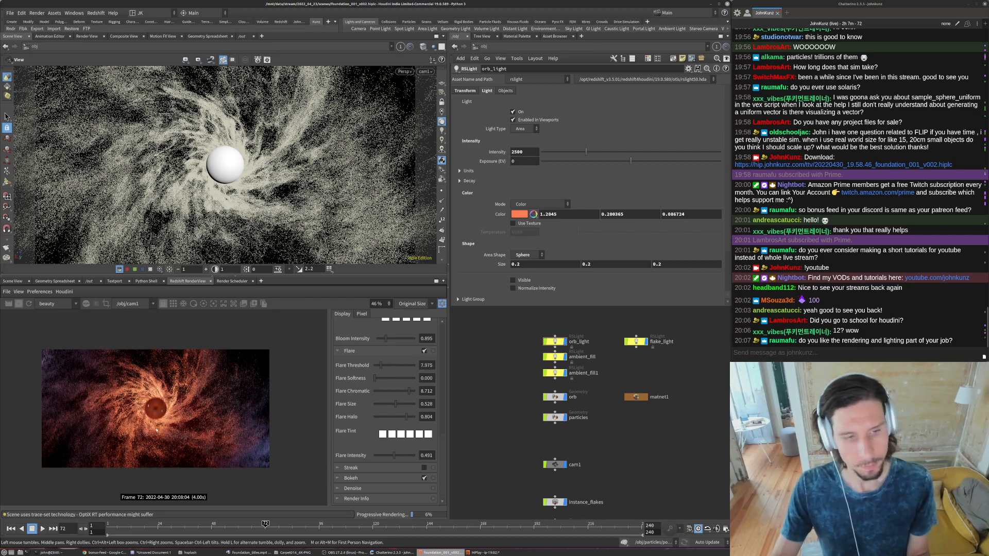
{"action": "scroll", "coordinate": [156, 430], "scroll_direction": "up", "scroll_amount": 2}
{"action": "scroll", "coordinate": [154, 401], "scroll_direction": "up", "scroll_amount": 2}
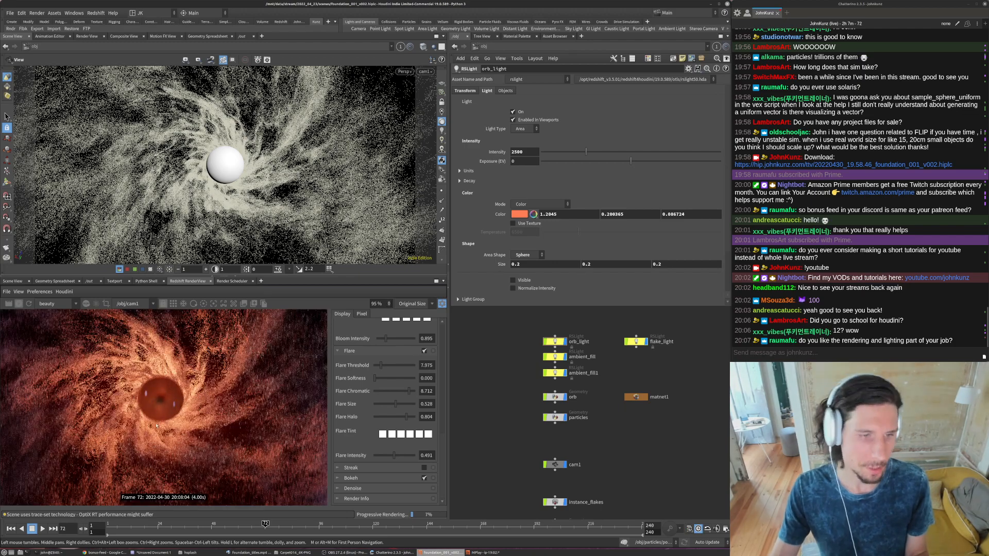
{"action": "scroll", "coordinate": [156, 427], "scroll_direction": "down", "scroll_amount": 1}
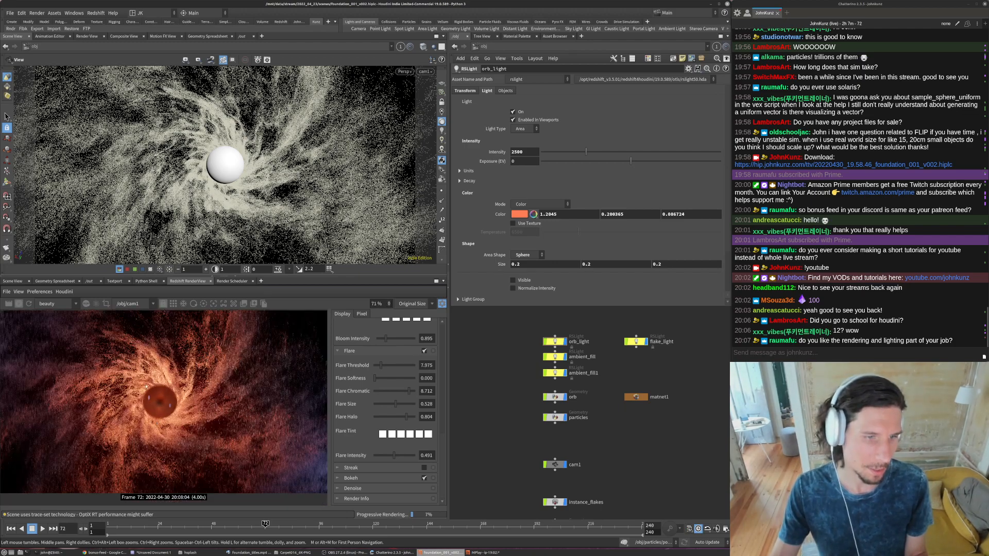
{"action": "scroll", "coordinate": [150, 400], "scroll_direction": "down", "scroll_amount": 2}
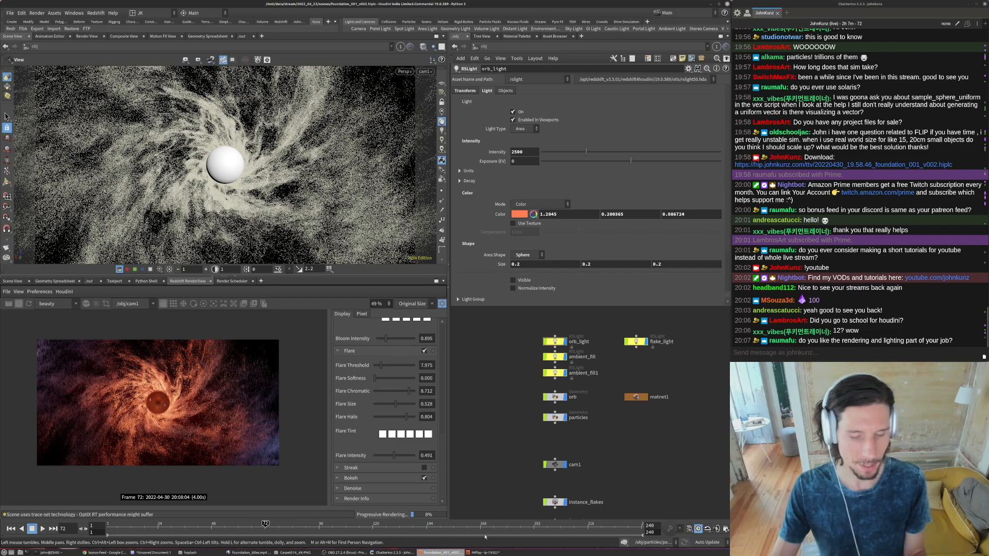
- Check the foundation_titles reference video, and try an intensity of 5 for the ambient_fill light
{"action": "left_click", "coordinate": [249, 552]}
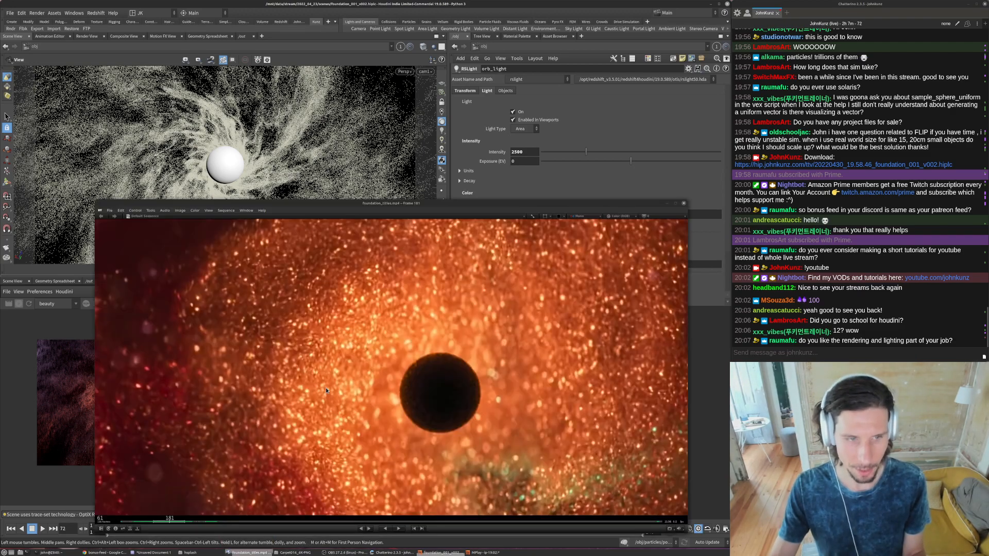
{"action": "left_click", "coordinate": [708, 391]}
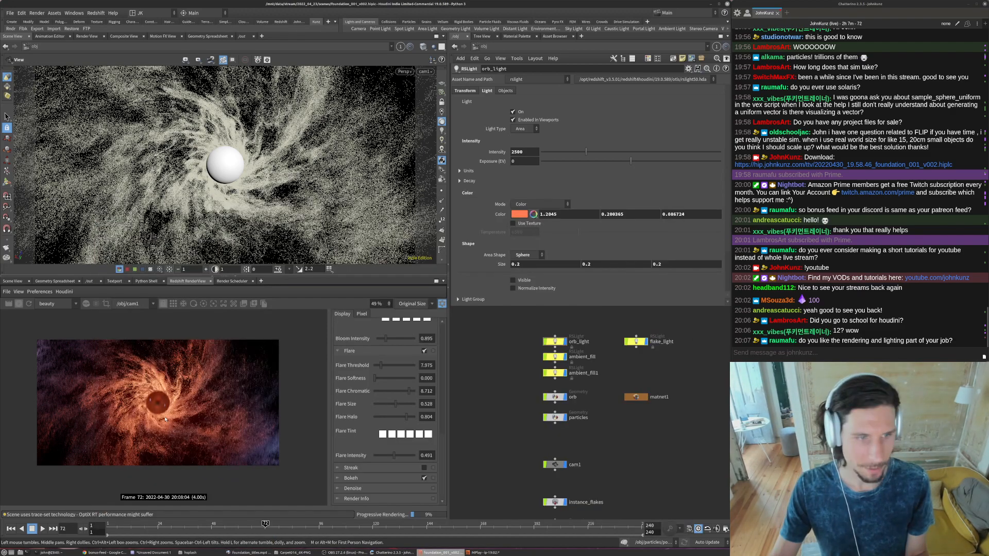
{"action": "scroll", "coordinate": [583, 378], "scroll_direction": "up", "scroll_amount": 1}
{"action": "left_click", "coordinate": [549, 352]}
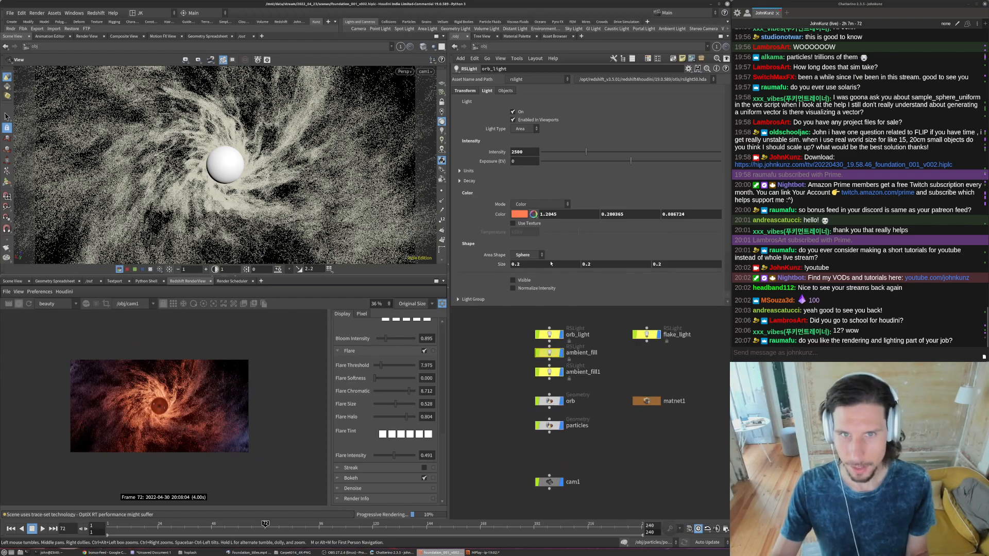
{"action": "left_click", "coordinate": [487, 90]}
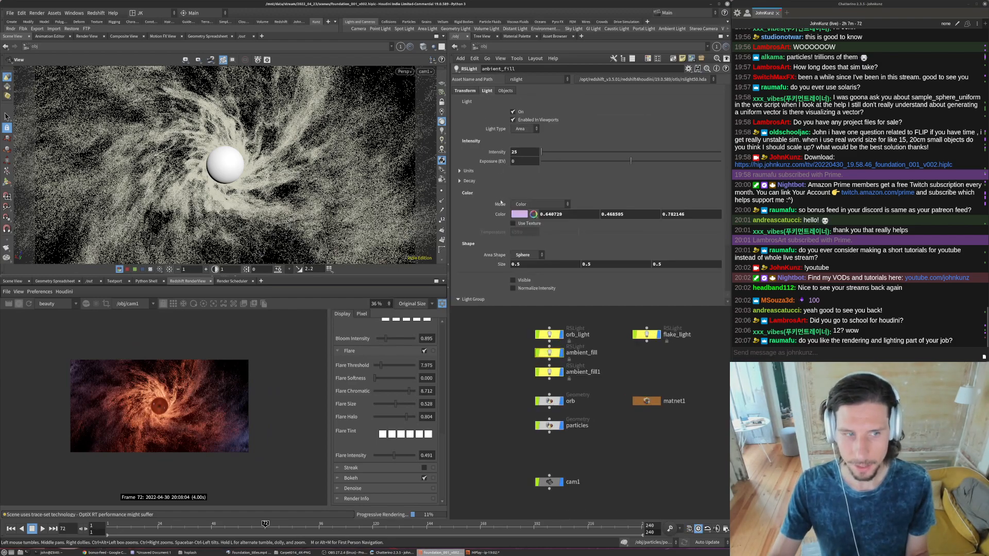
{"action": "left_click", "coordinate": [519, 151]}
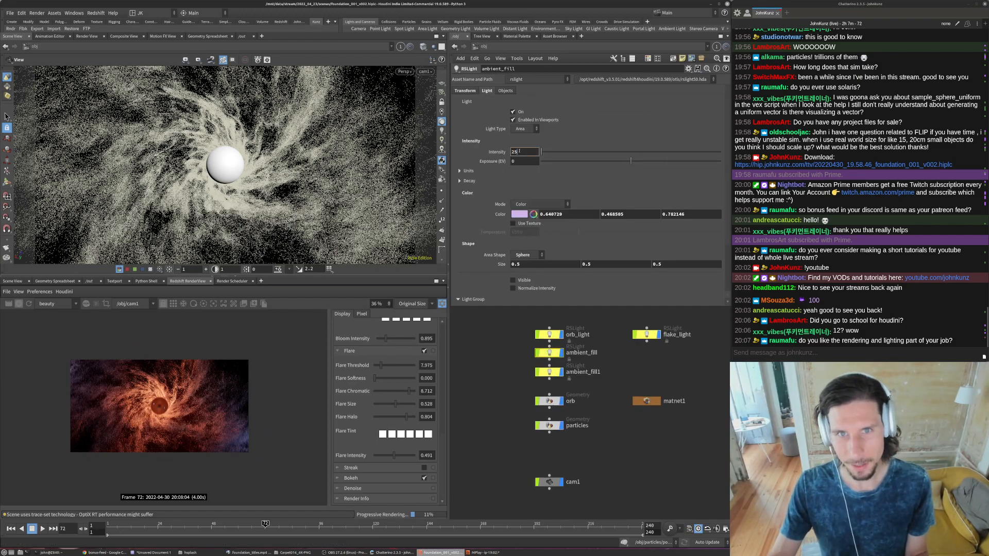
- Set the intensity of both the ambient_fill1 and ambient_fill lights to 12
{"action": "left_click", "coordinate": [549, 372]}
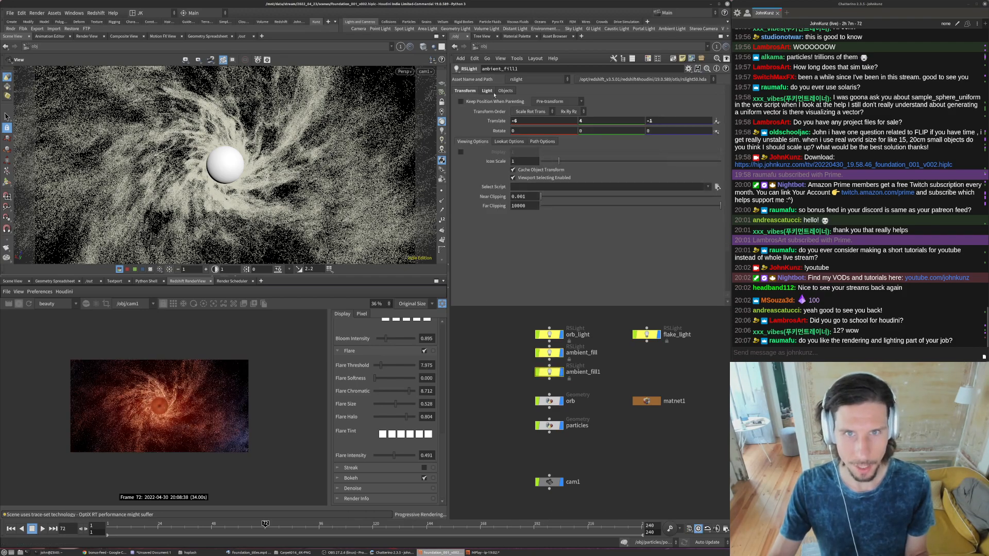
{"action": "double_click", "coordinate": [523, 154]}
{"action": "type", "text": "12"}
{"action": "key", "text": "Return"}
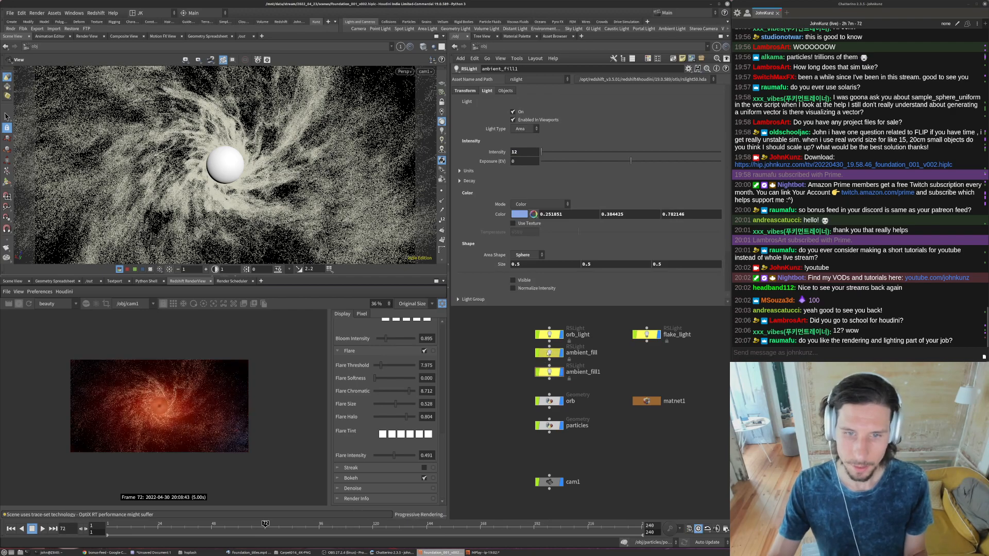
{"action": "left_click", "coordinate": [549, 353]}
{"action": "double_click", "coordinate": [525, 152]}
{"action": "type", "text": "12"}
{"action": "key", "text": "Return"}
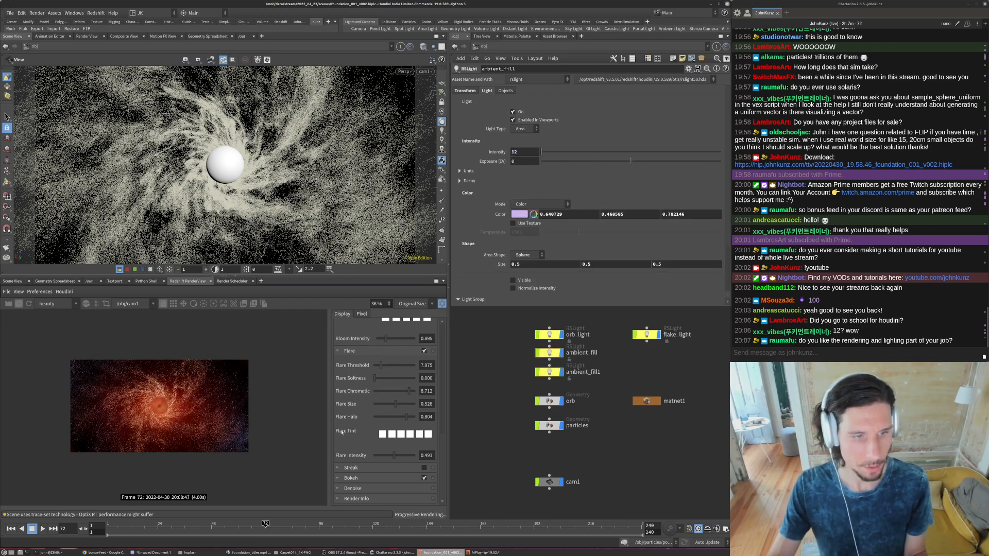
- Lower the render view's Flare Intensity to 0.178 and inspect the orb and surrounding particles up close
{"action": "left_click", "coordinate": [384, 458]}
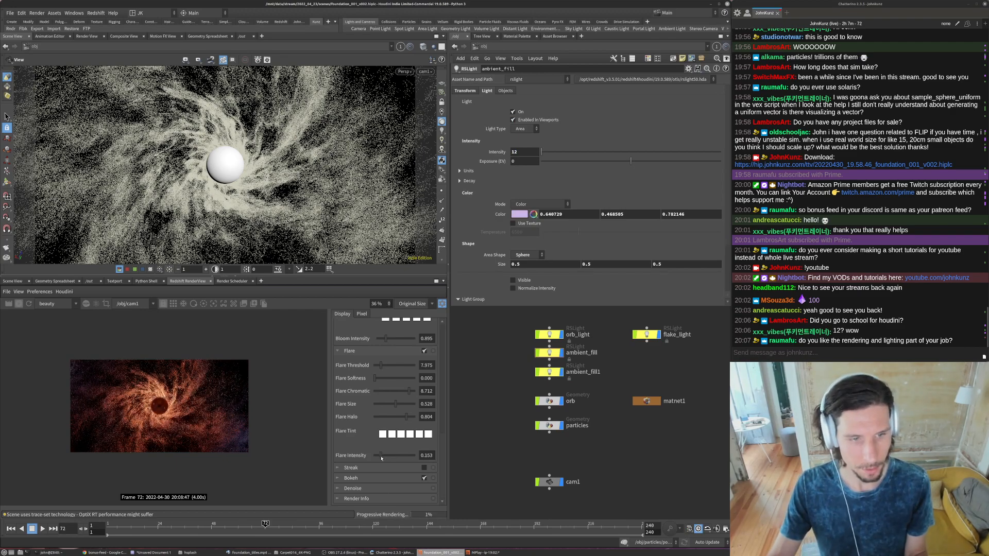
{"action": "scroll", "coordinate": [155, 406], "scroll_direction": "up", "scroll_amount": 5}
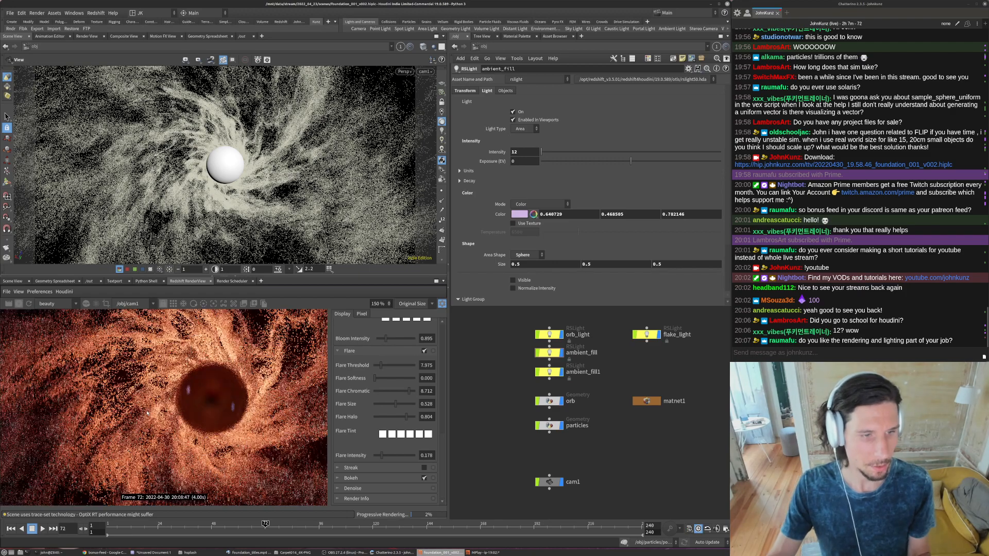
{"action": "scroll", "coordinate": [146, 403], "scroll_direction": "down", "scroll_amount": 2}
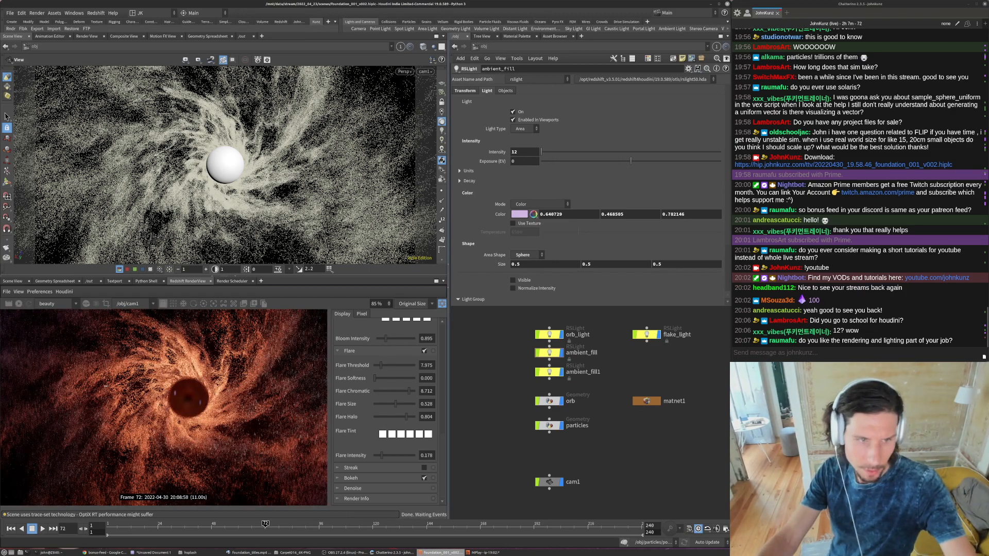
{"action": "scroll", "coordinate": [122, 387], "scroll_direction": "up", "scroll_amount": 4}
{"action": "scroll", "coordinate": [141, 396], "scroll_direction": "down", "scroll_amount": 2}
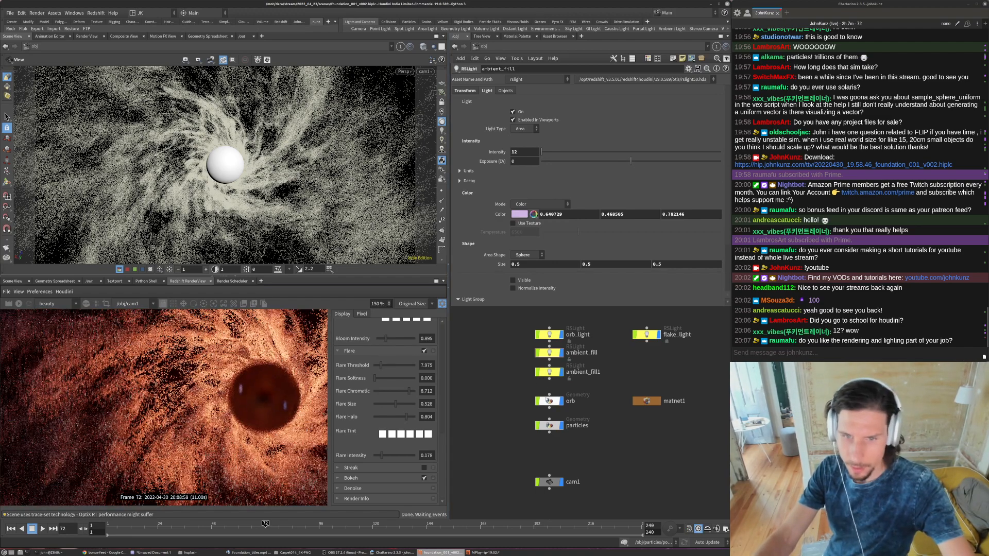
- Set the Redshift Global Scale Multiplier of the particles object to 0.175
{"action": "left_click", "coordinate": [549, 425]}
{"action": "left_click", "coordinate": [524, 144]}
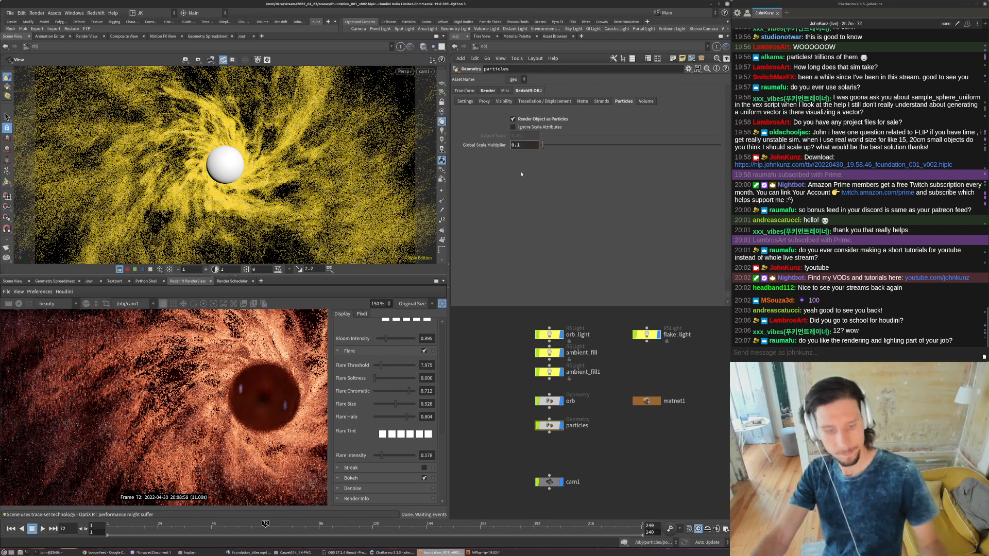
{"action": "type", "text": "75"}
{"action": "key", "text": "Return"}
{"action": "scroll", "coordinate": [122, 420], "scroll_direction": "down", "scroll_amount": 4}
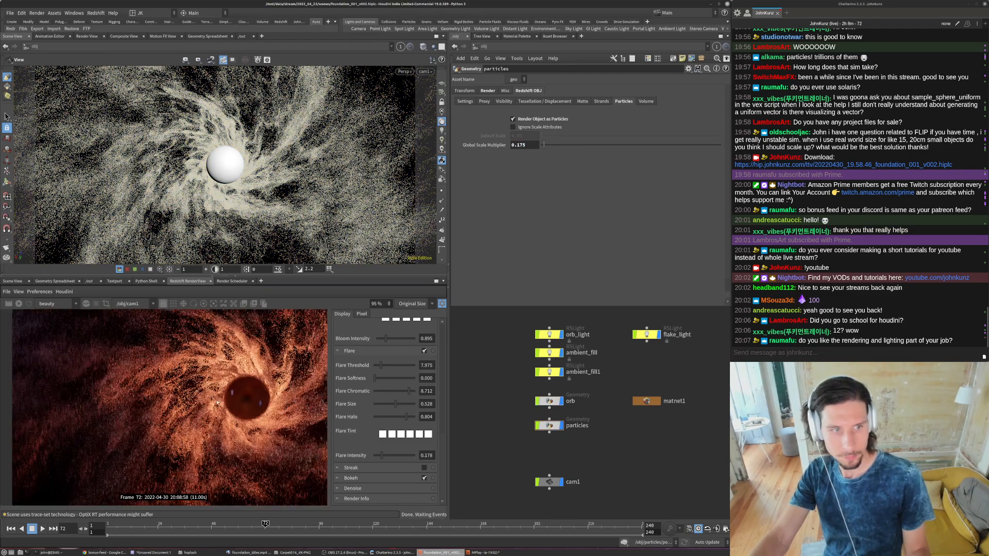
{"action": "scroll", "coordinate": [122, 421], "scroll_direction": "down", "scroll_amount": 2}
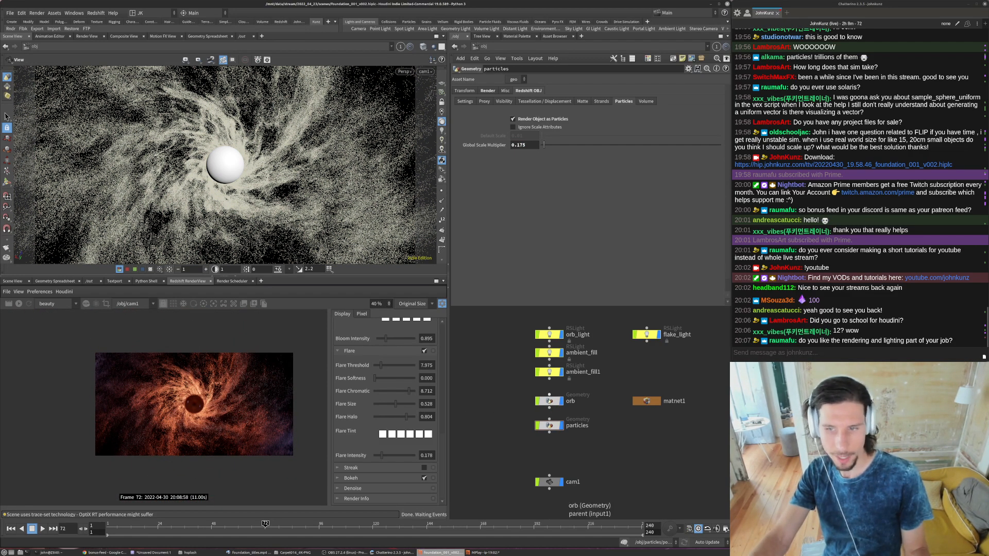
- Enter the particles network and turn on the template flag of copytopoints1
{"action": "left_click", "coordinate": [549, 426]}
{"action": "double_click", "coordinate": [548, 427]}
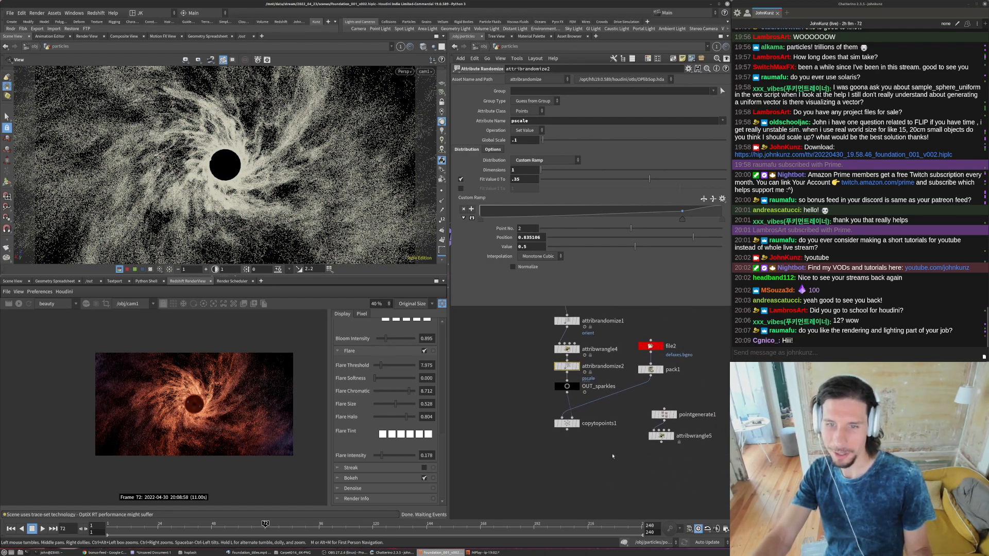
{"action": "scroll", "coordinate": [562, 427], "scroll_direction": "up", "scroll_amount": 3}
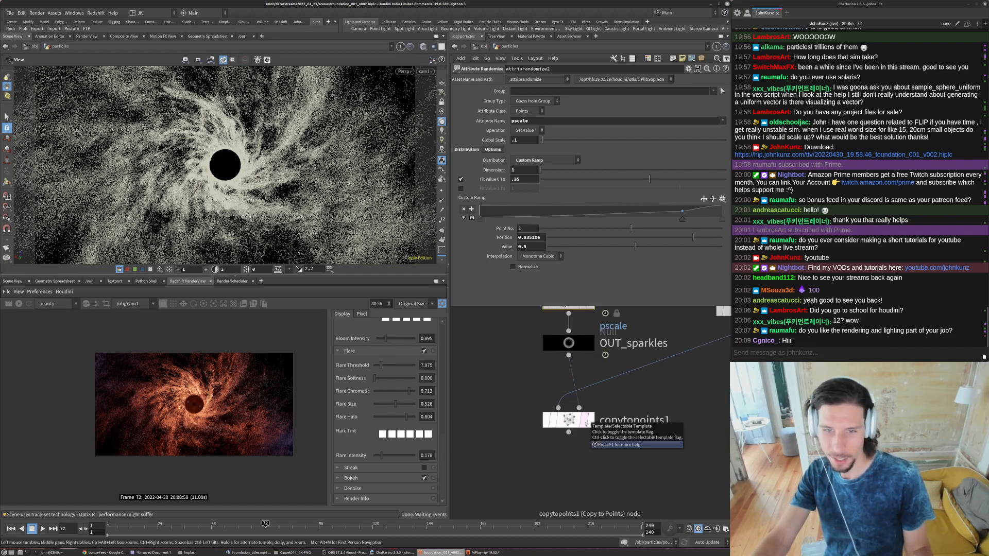
{"action": "scroll", "coordinate": [585, 423], "scroll_direction": "down", "scroll_amount": 5}
{"action": "left_click", "coordinate": [584, 425]}
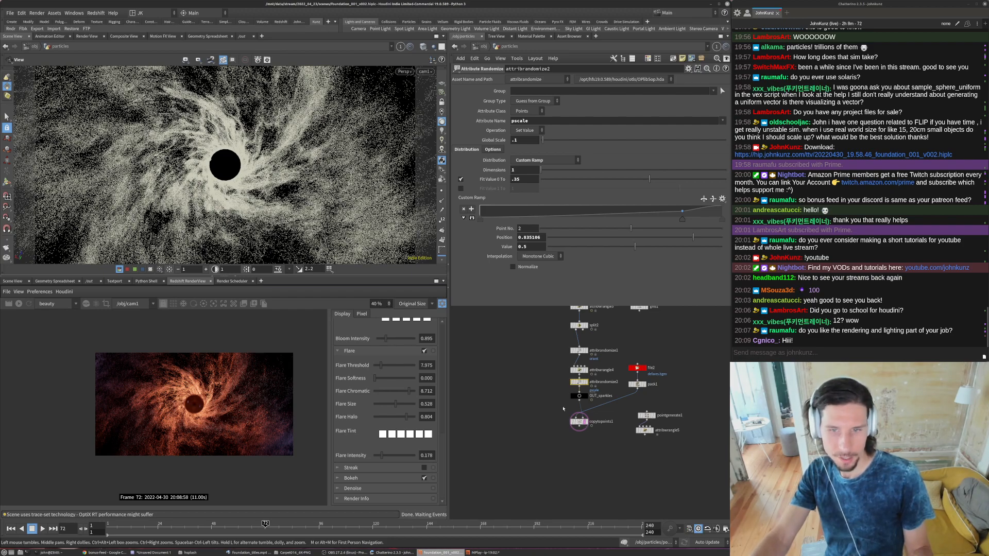
- Set the Delete value of attribwrangle2 to 0.5 so fewer particles are sent to the delete group
{"action": "middle_click_drag", "start_coordinate": [563, 409], "coordinate": [572, 460]}
{"action": "middle_click_drag", "start_coordinate": [528, 393], "coordinate": [518, 460]}
{"action": "scroll", "coordinate": [554, 365], "scroll_direction": "up", "scroll_amount": 4}
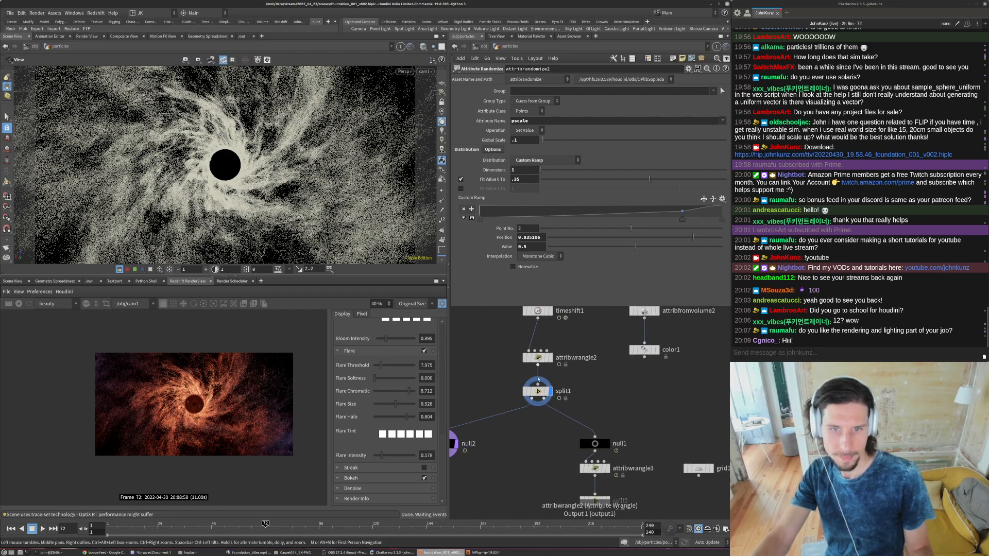
{"action": "left_click", "coordinate": [538, 357]}
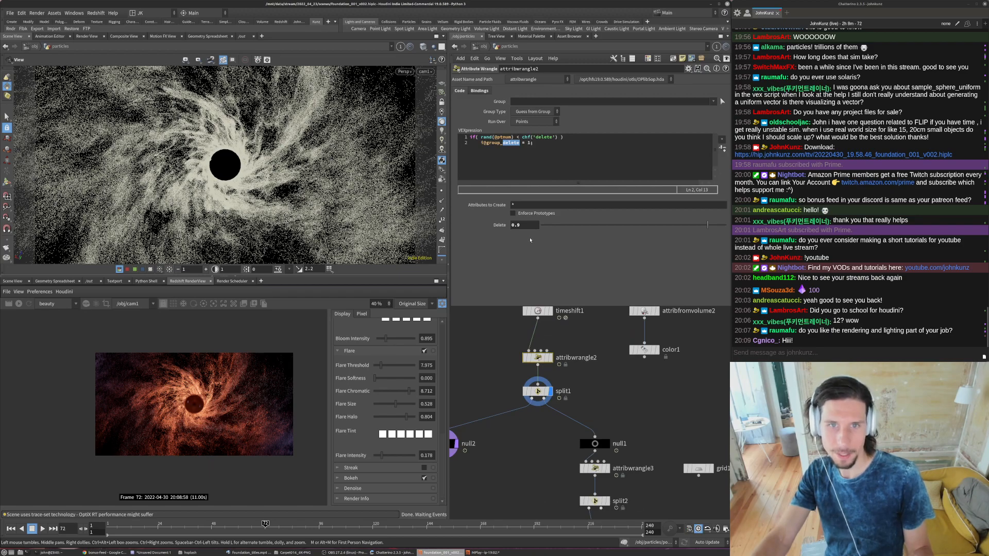
{"action": "left_click", "coordinate": [514, 226]}
{"action": "type", "text": "5"}
{"action": "key", "text": "Return"}
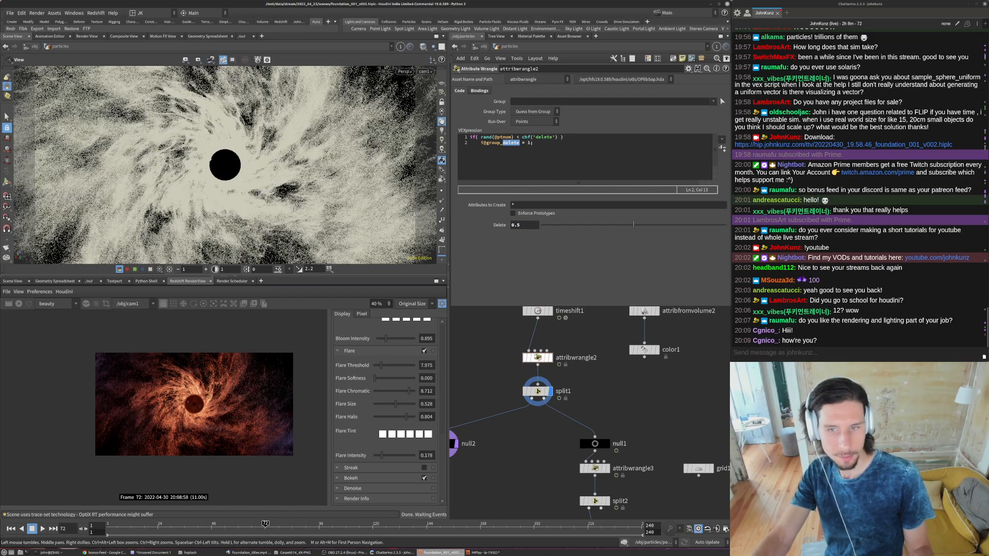
{"action": "key", "text": "h"}
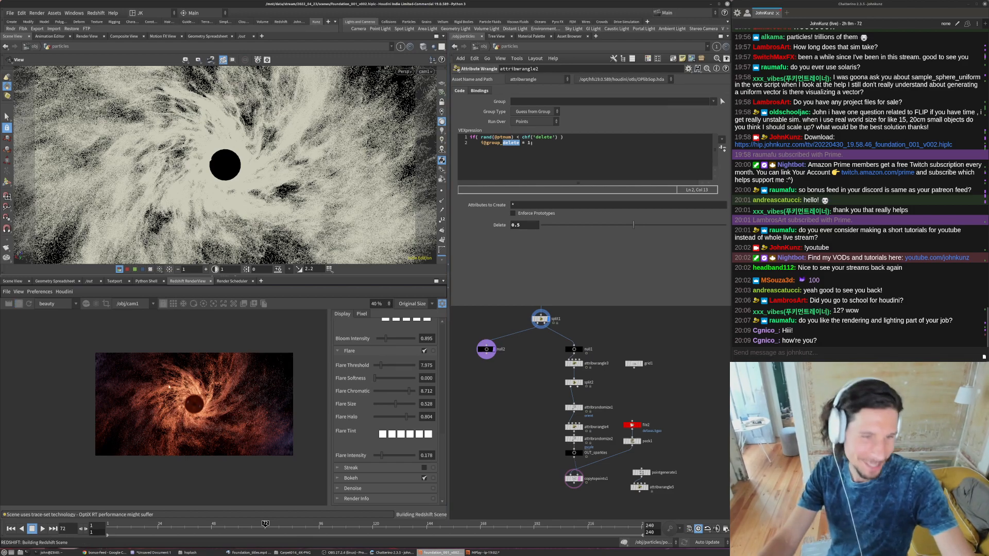
- Compare the updated particle render with the foundation_titles reference video
{"action": "left_click", "coordinate": [249, 553]}
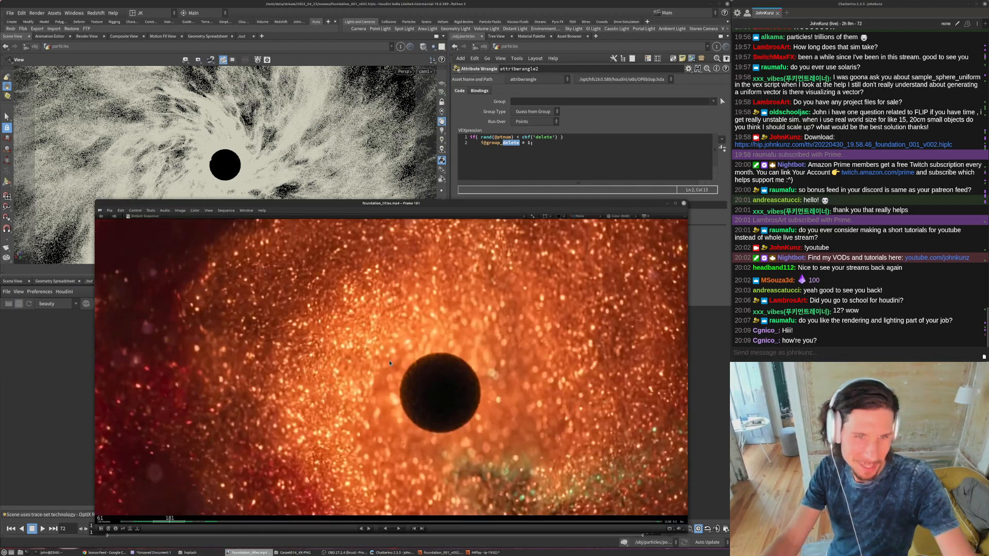
{"action": "left_click_drag", "start_coordinate": [312, 203], "coordinate": [461, 131]}
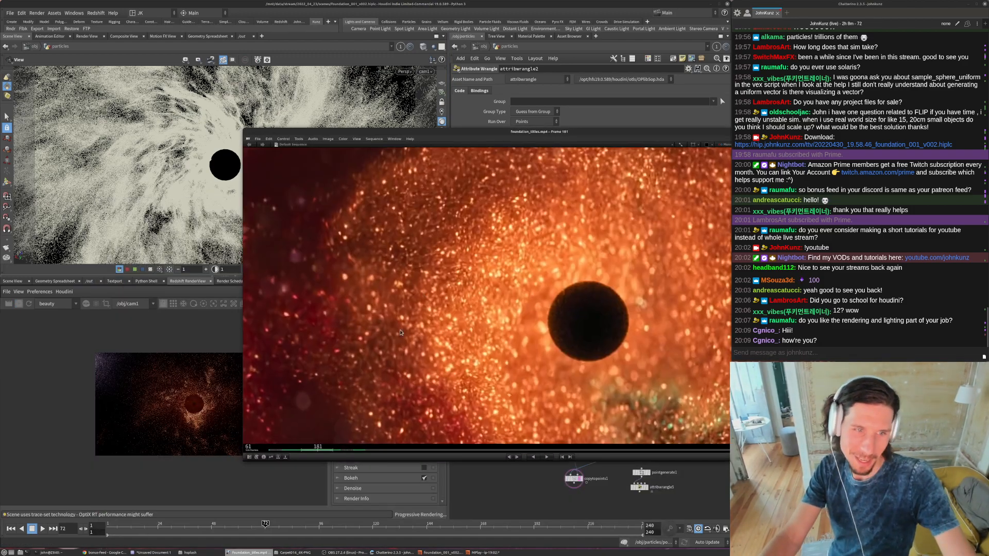
{"action": "left_click", "coordinate": [183, 409]}
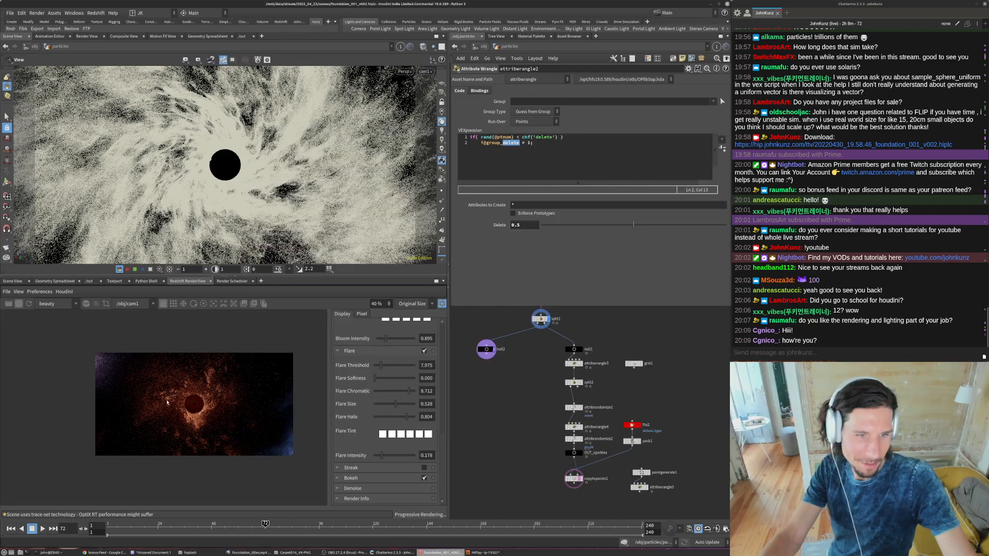
{"action": "scroll", "coordinate": [168, 402], "scroll_direction": "up", "scroll_amount": 2}
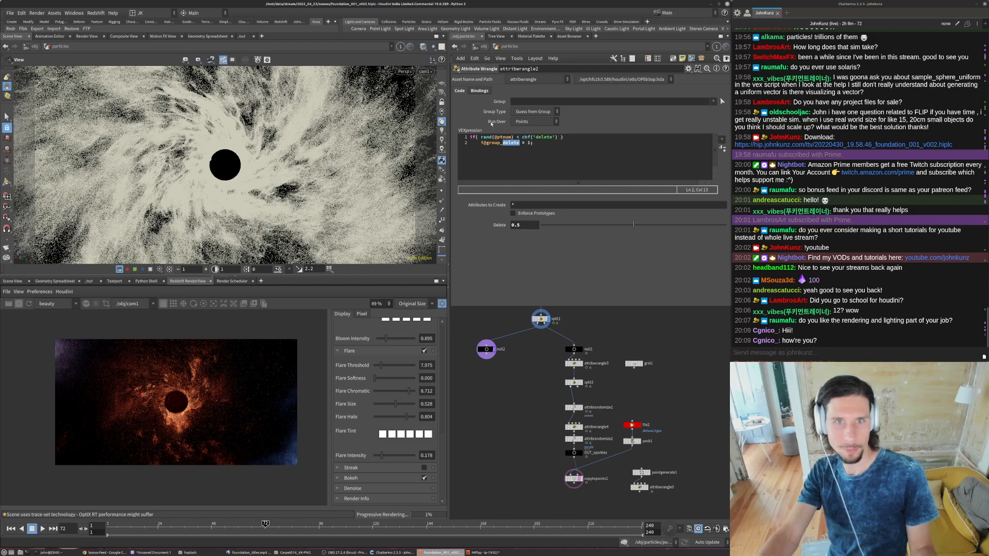
- Review the object-level nodes, and return to the particles network to inspect copytopoints1's node information
{"action": "key", "text": "u"}
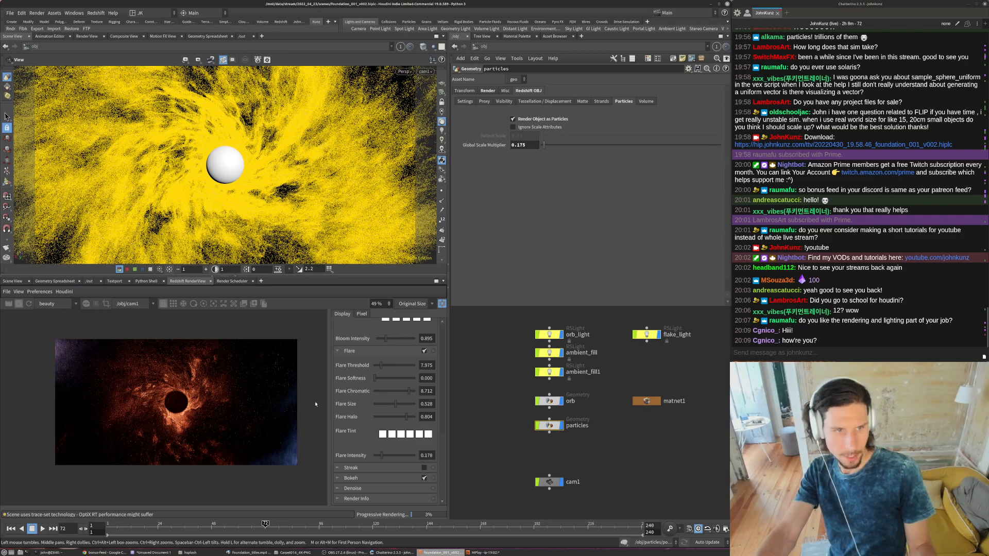
{"action": "middle_click_drag", "start_coordinate": [588, 461], "coordinate": [584, 425]}
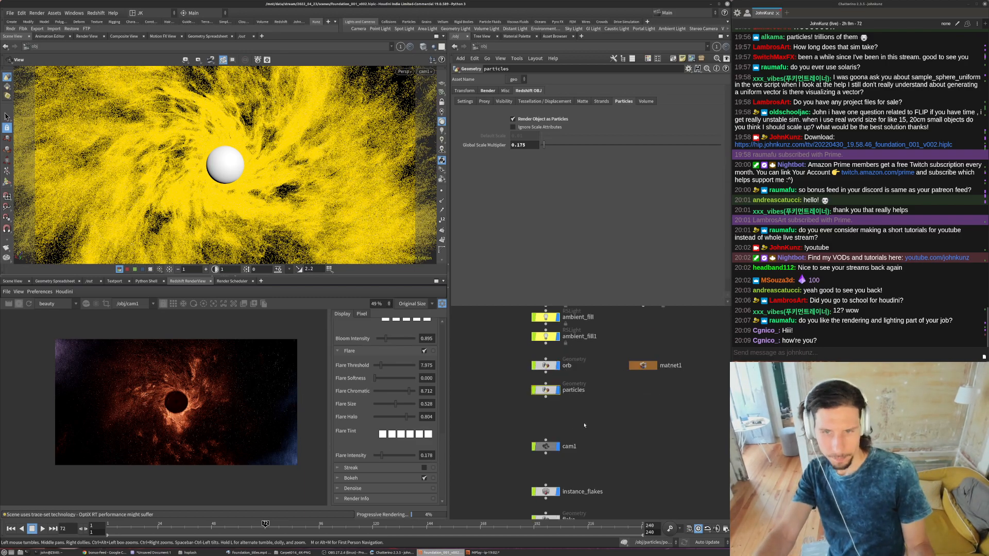
{"action": "scroll", "coordinate": [584, 426], "scroll_direction": "down", "scroll_amount": 2}
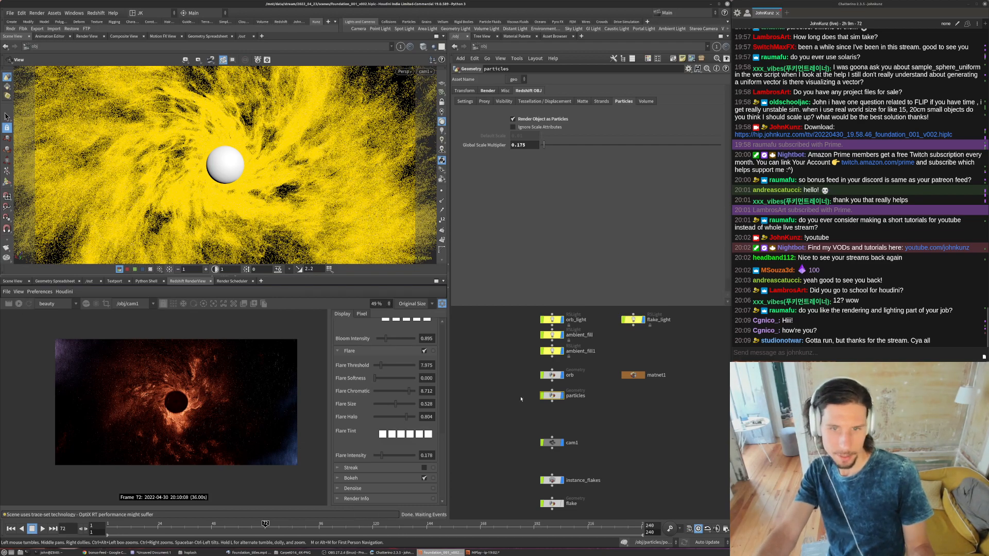
{"action": "type", "text": "2"}
{"action": "left_click", "coordinate": [489, 358]}
{"action": "middle_click_drag", "start_coordinate": [552, 379], "coordinate": [554, 362]}
{"action": "double_click", "coordinate": [553, 379]}
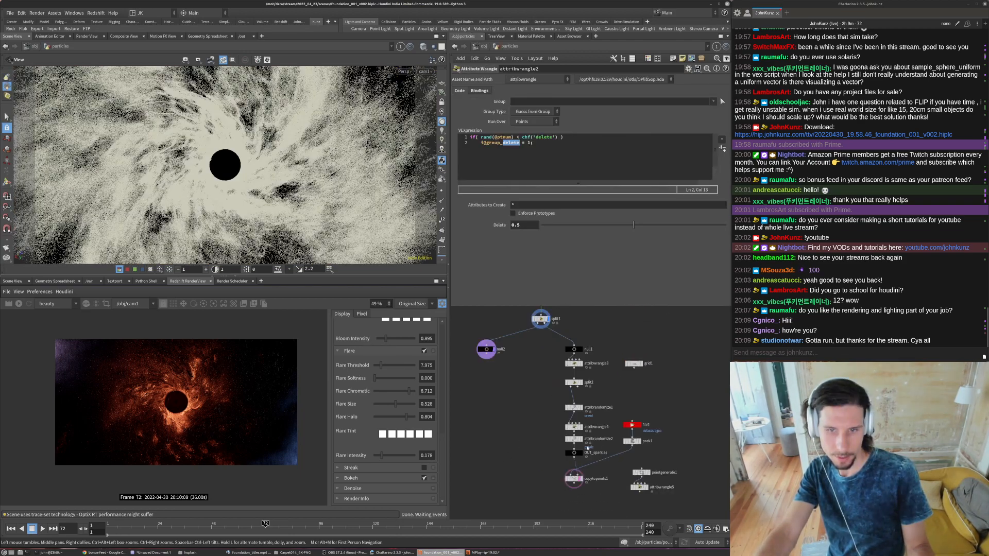
{"action": "middle_click", "coordinate": [572, 479]}
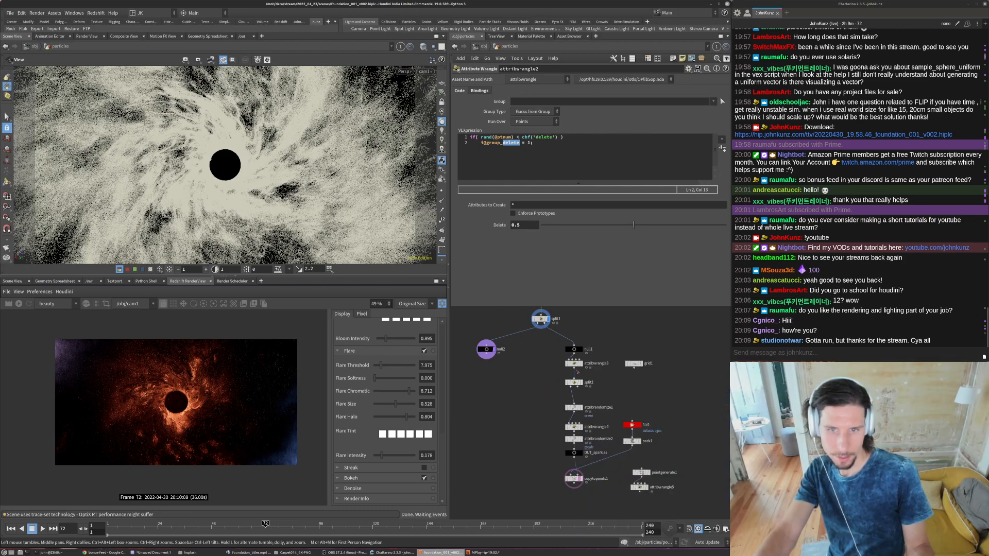
- Set the Global Scale of the pscale randomization in attribrandomize2 to .15 and check the new render
{"action": "left_click", "coordinate": [572, 363]}
{"action": "left_click", "coordinate": [522, 225]}
{"action": "key", "text": "BackSpace"}
{"action": "type", "text": "5"}
{"action": "key", "text": "Return"}
{"action": "scroll", "coordinate": [579, 434], "scroll_direction": "up", "scroll_amount": 3}
{"action": "left_click", "coordinate": [575, 446]}
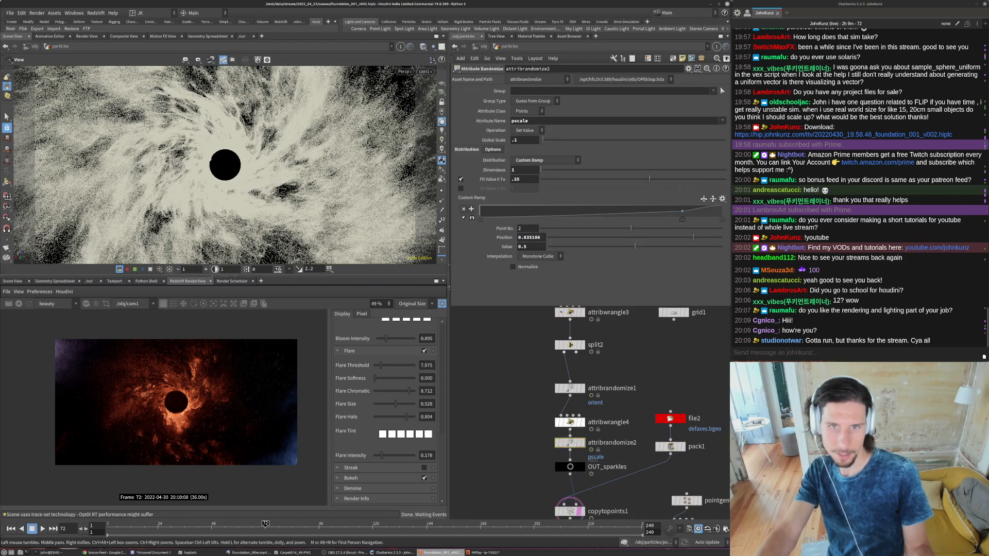
{"action": "type", "text": "5"}
{"action": "key", "text": "Return"}
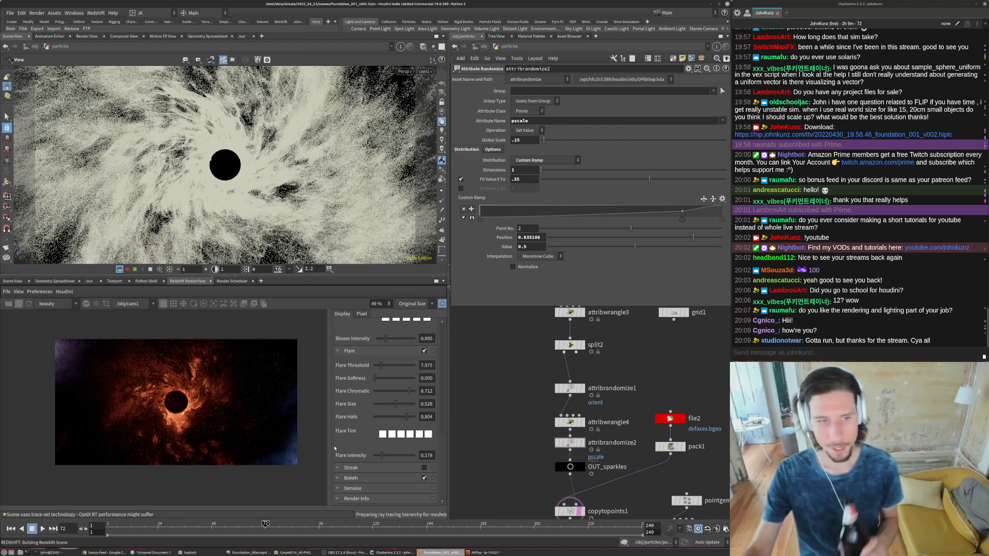
{"action": "scroll", "coordinate": [170, 409], "scroll_direction": "up", "scroll_amount": 3}
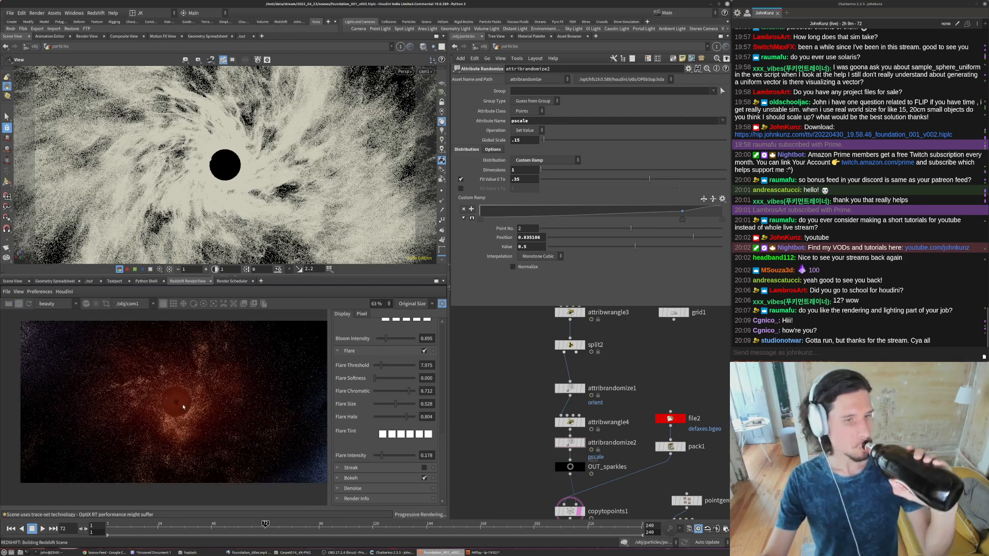
{"action": "scroll", "coordinate": [112, 416], "scroll_direction": "down", "scroll_amount": 3}
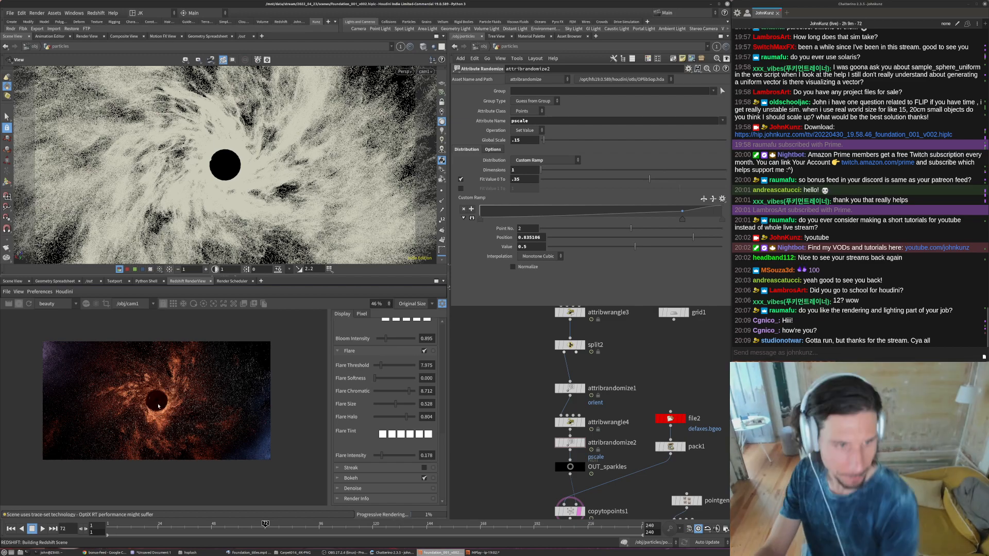
- Return to the object level and set the X size of orb_light's sphere area shape to 0.7
{"action": "scroll", "coordinate": [160, 402], "scroll_direction": "up", "scroll_amount": 2}
{"action": "scroll", "coordinate": [162, 401], "scroll_direction": "down", "scroll_amount": 2}
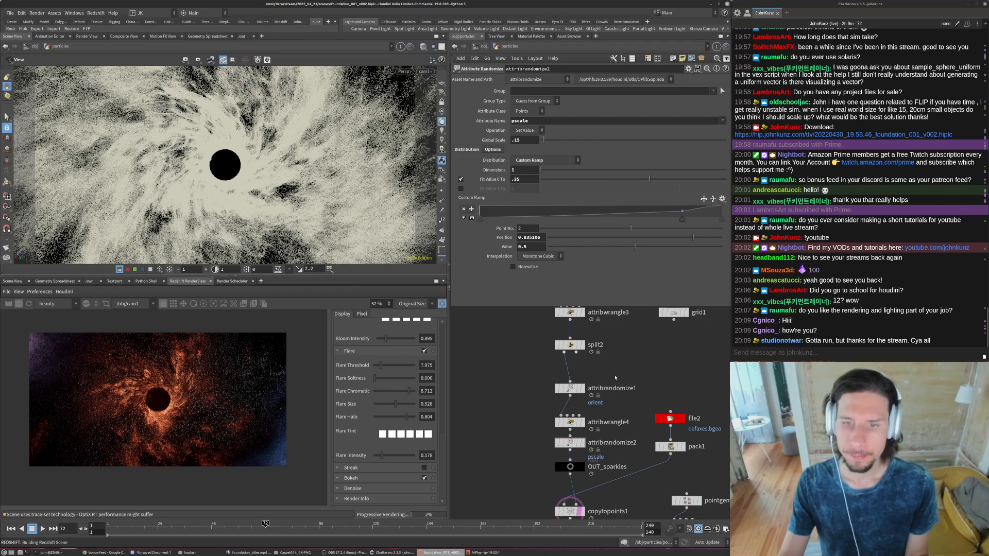
{"action": "key", "text": "u"}
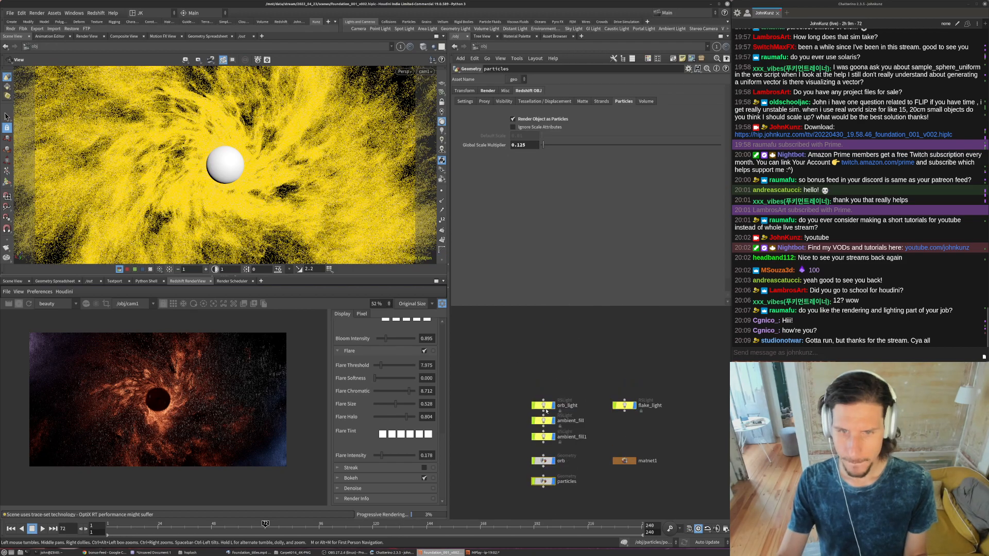
{"action": "scroll", "coordinate": [542, 402], "scroll_direction": "up", "scroll_amount": 3}
{"action": "left_click", "coordinate": [540, 403]}
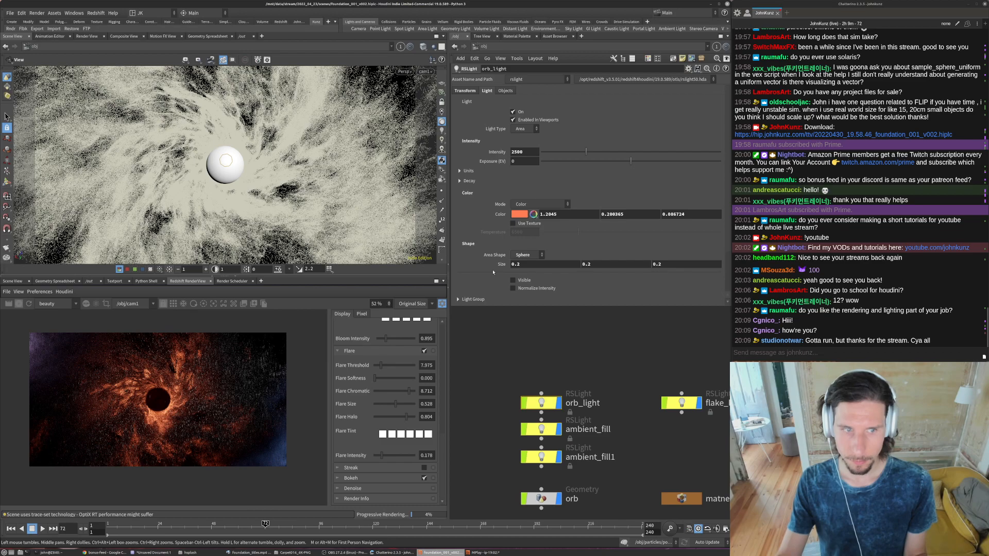
{"action": "left_click_drag", "start_coordinate": [511, 267], "coordinate": [523, 268]}
{"action": "type", "text": "0.7"}
{"action": "key", "text": "Return"}
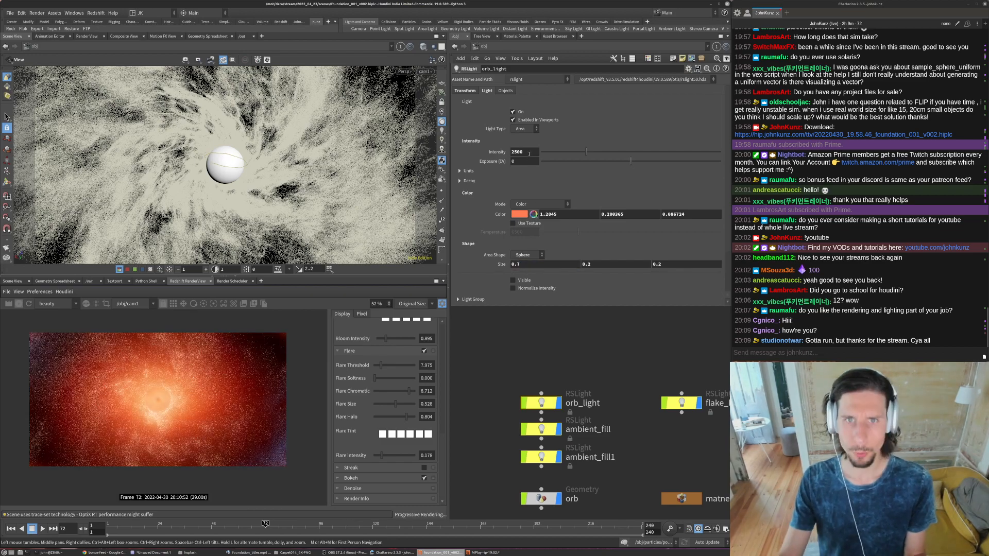
- Set orb_light's intensity to 250 and turn off the Flare effect for the render
{"action": "key", "text": "BackSpace"}
{"action": "key", "text": "Return"}
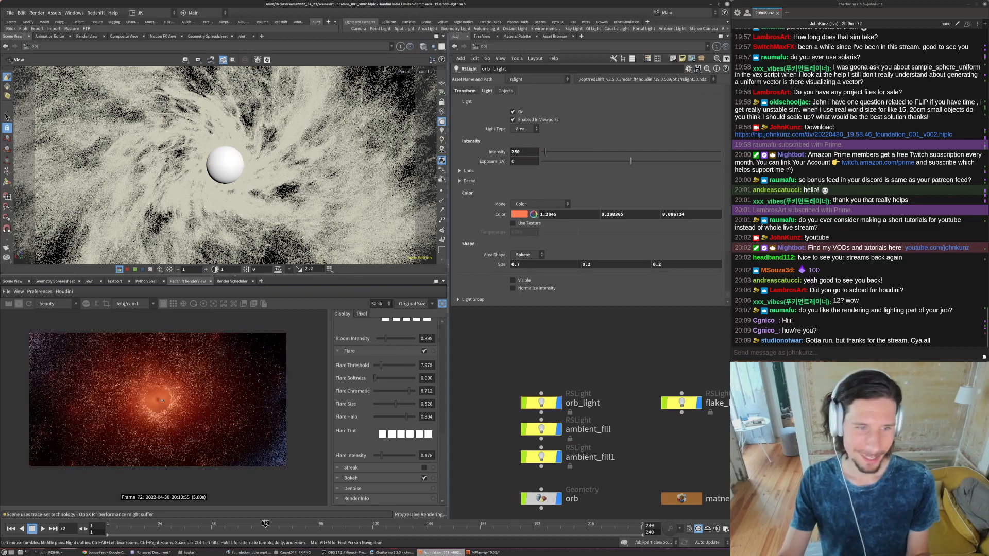
{"action": "scroll", "coordinate": [157, 401], "scroll_direction": "up", "scroll_amount": 1}
{"action": "scroll", "coordinate": [158, 401], "scroll_direction": "up", "scroll_amount": 2}
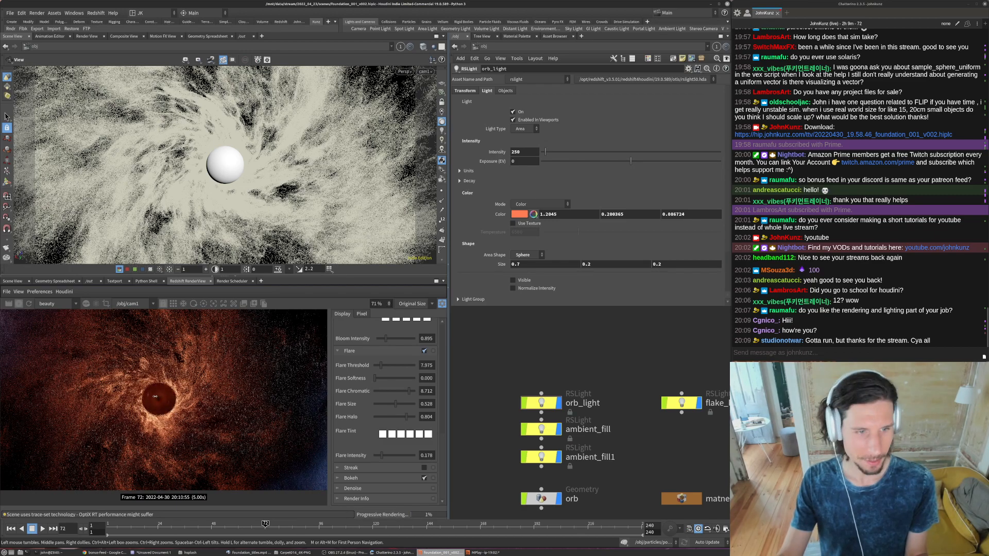
{"action": "scroll", "coordinate": [162, 403], "scroll_direction": "down", "scroll_amount": 1}
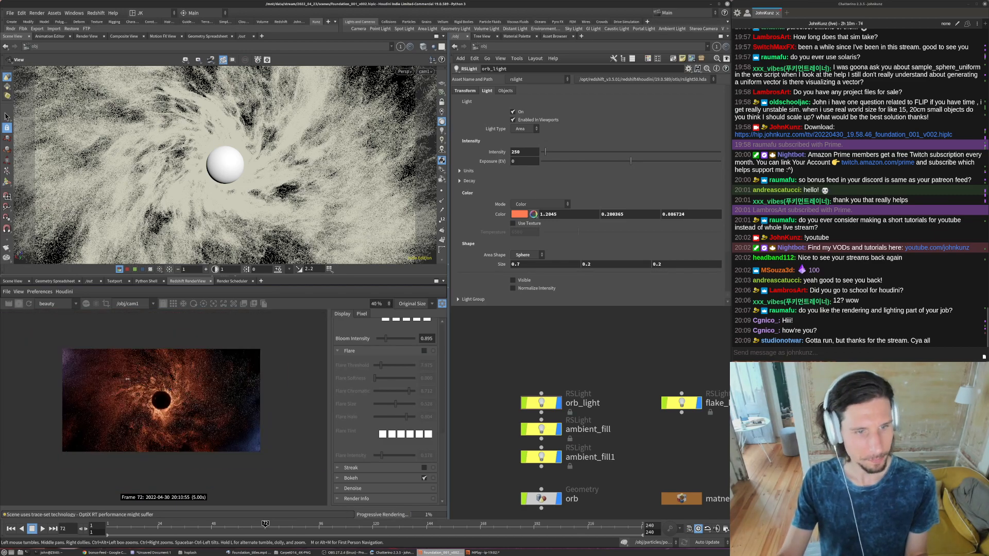
{"action": "scroll", "coordinate": [164, 388], "scroll_direction": "up", "scroll_amount": 1}
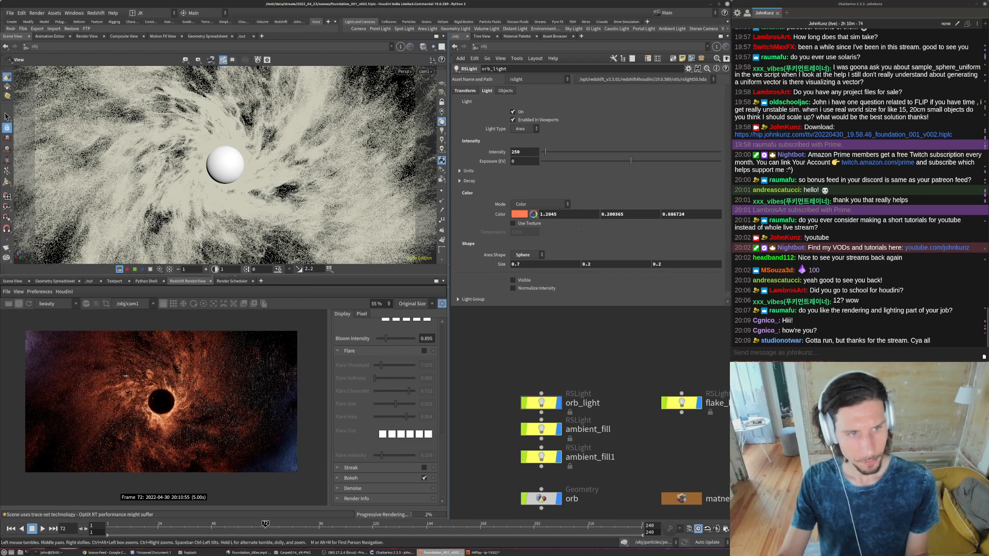
- Turn off the light-mesh associations on flake_light to test its effect on the render, and turn them on again
{"action": "middle_click_drag", "start_coordinate": [683, 404], "coordinate": [606, 393]}
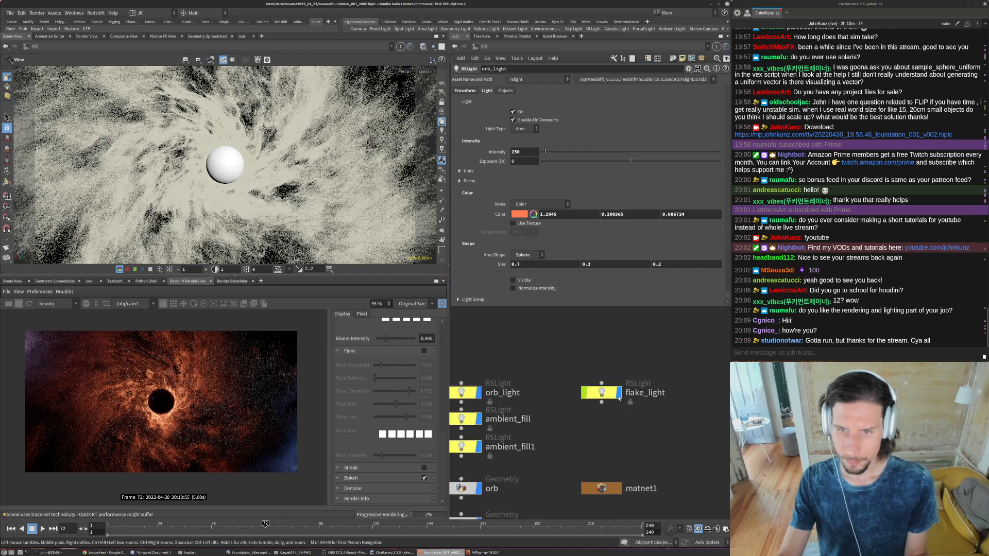
{"action": "left_click", "coordinate": [604, 393]}
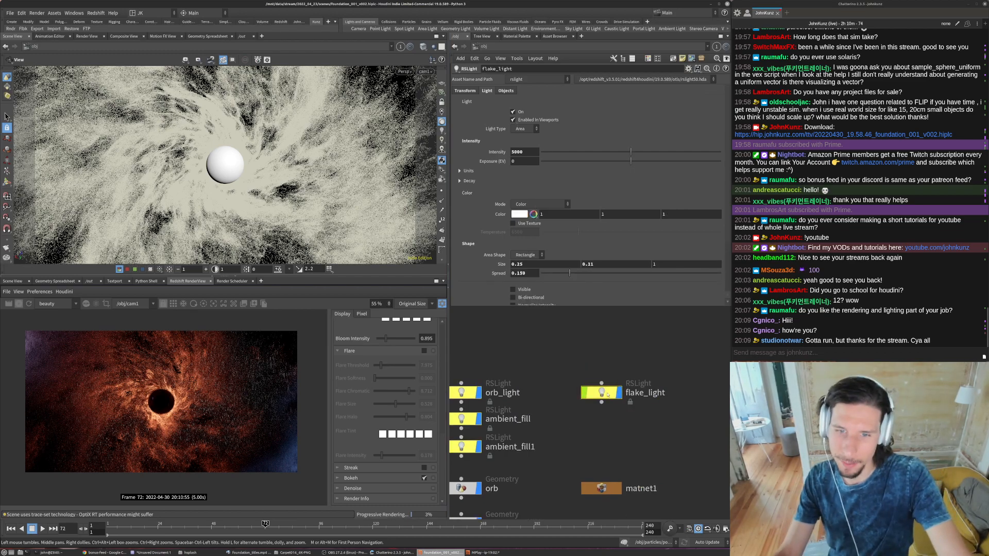
{"action": "left_click", "coordinate": [505, 91]}
{"action": "left_click", "coordinate": [512, 100]}
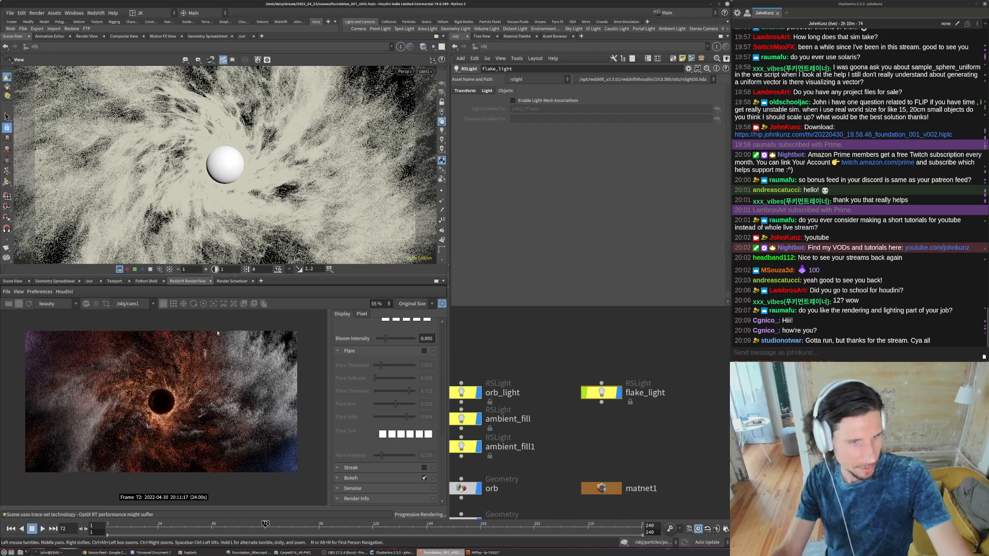
{"action": "scroll", "coordinate": [206, 400], "scroll_direction": "down", "scroll_amount": 2}
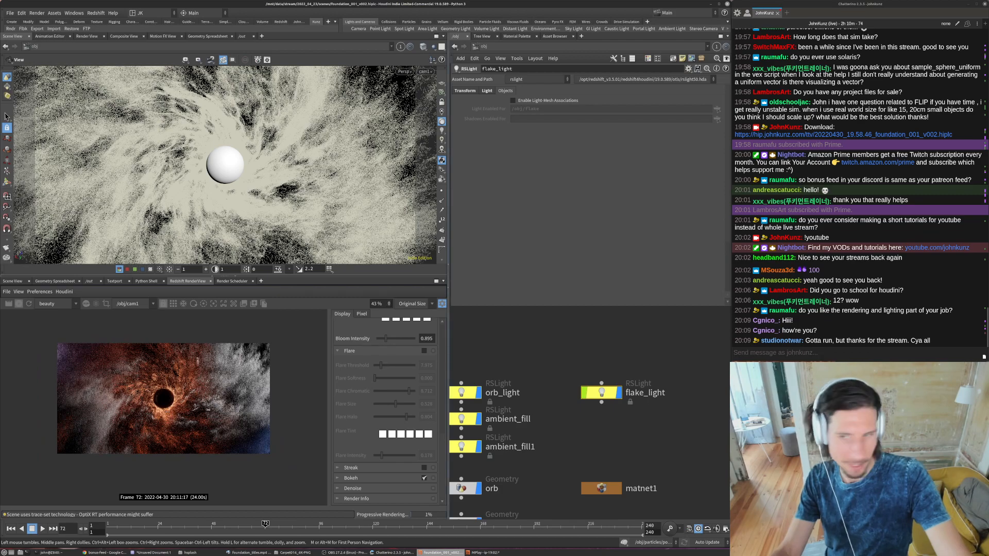
{"action": "left_click", "coordinate": [512, 100]}
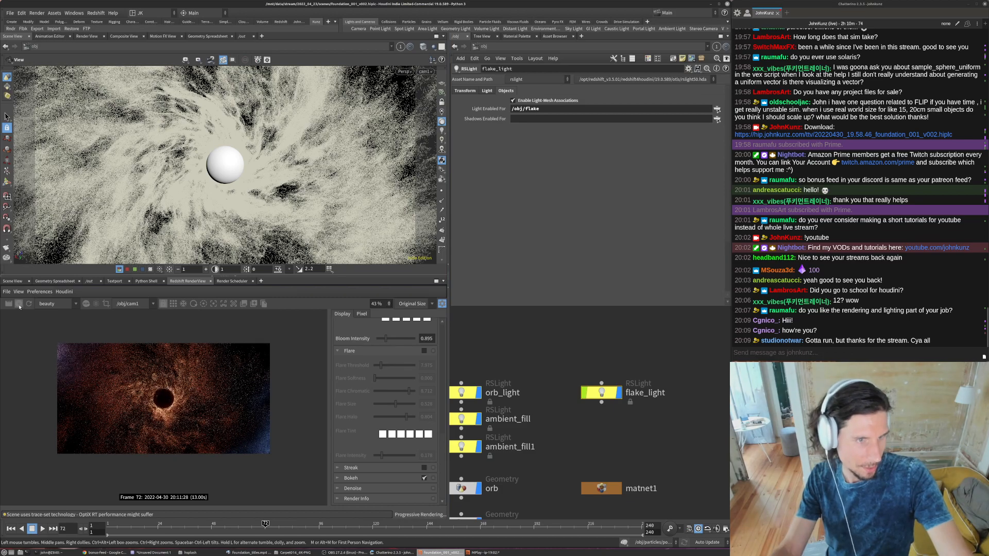
- Examine the refreshed render around the dark orb, both close up and as a whole frame
{"action": "scroll", "coordinate": [169, 408], "scroll_direction": "up", "scroll_amount": 4}
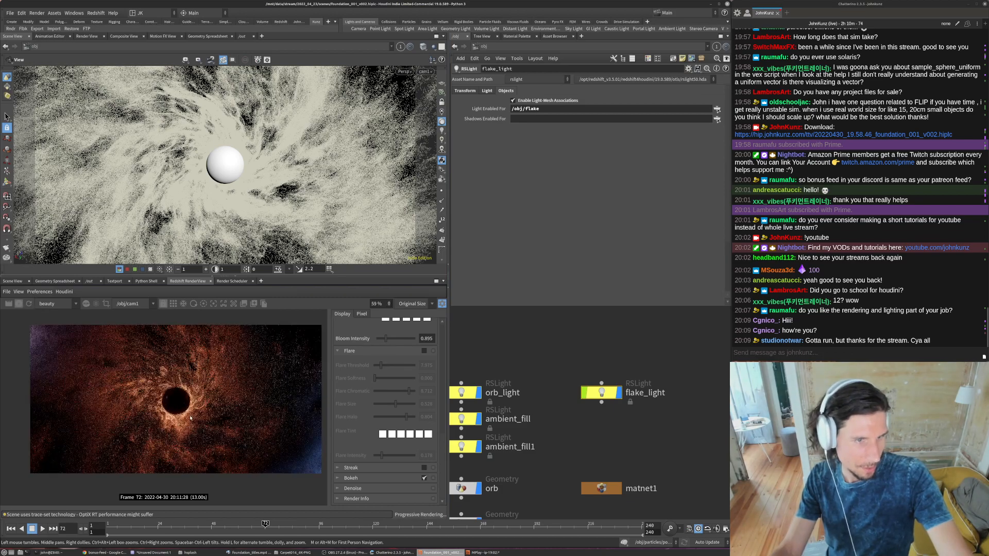
{"action": "scroll", "coordinate": [175, 407], "scroll_direction": "up", "scroll_amount": 2}
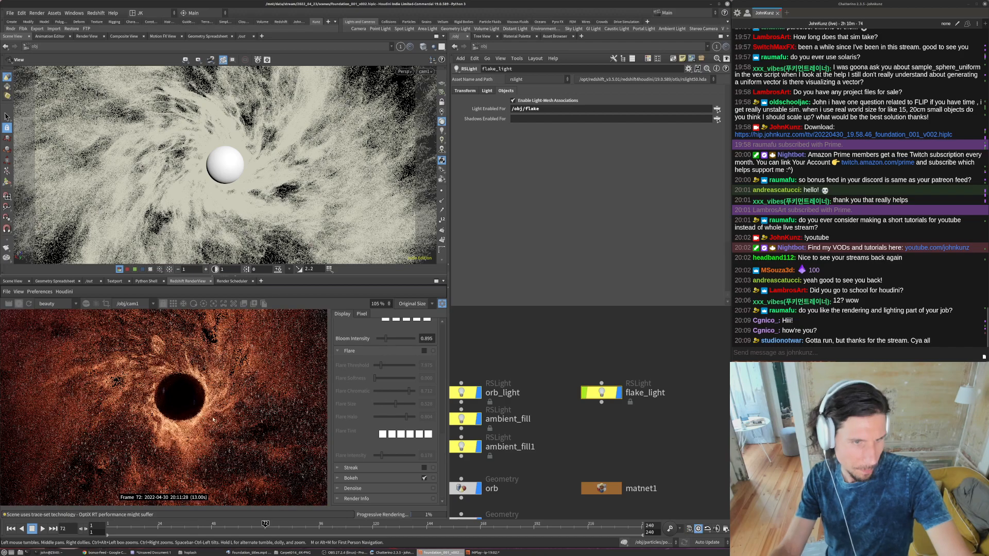
{"action": "scroll", "coordinate": [156, 409], "scroll_direction": "down", "scroll_amount": 3}
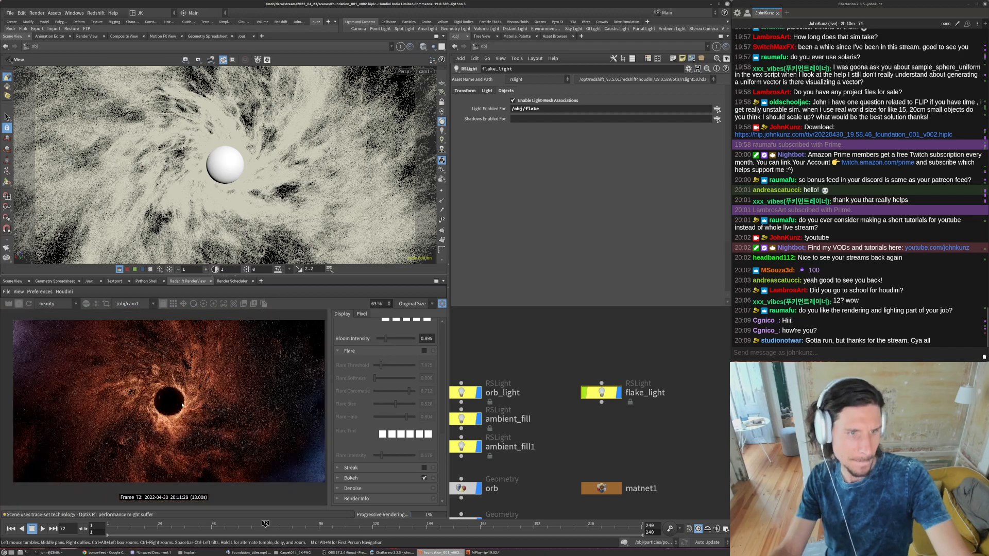
{"action": "key", "text": "h"}
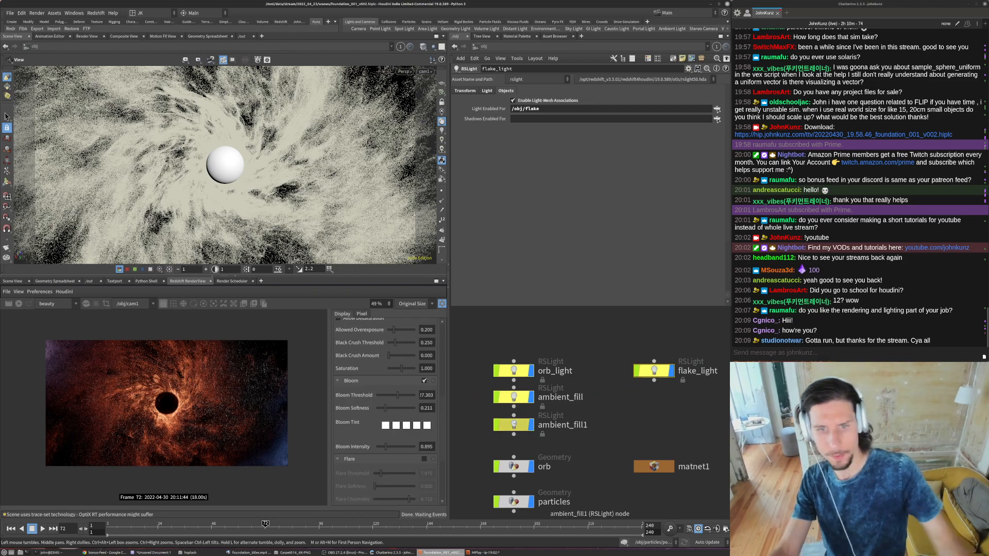
- Review the object-level nodes and the transform parameters of the orb geometry
{"action": "middle_click_drag", "start_coordinate": [533, 443], "coordinate": [536, 412]}
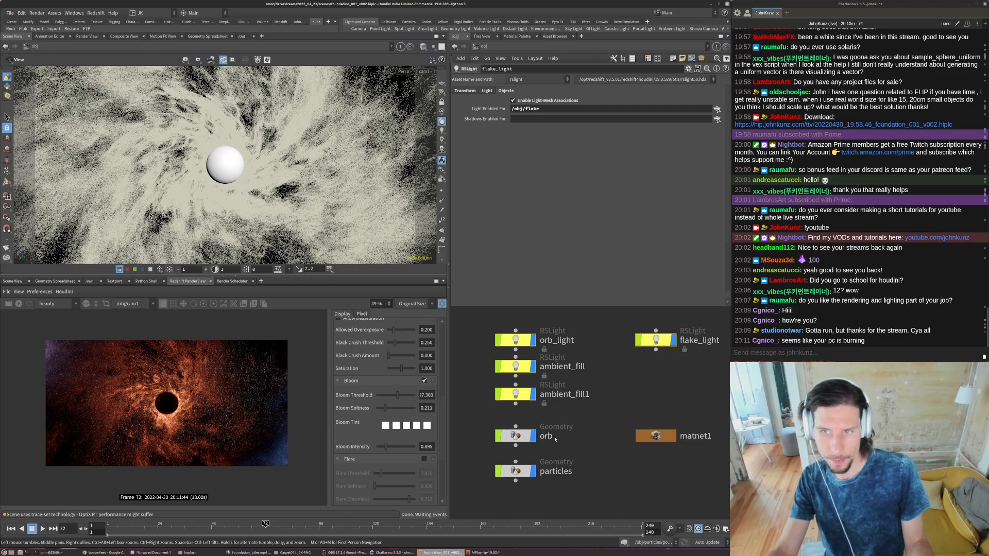
{"action": "middle_click_drag", "start_coordinate": [559, 443], "coordinate": [573, 419]}
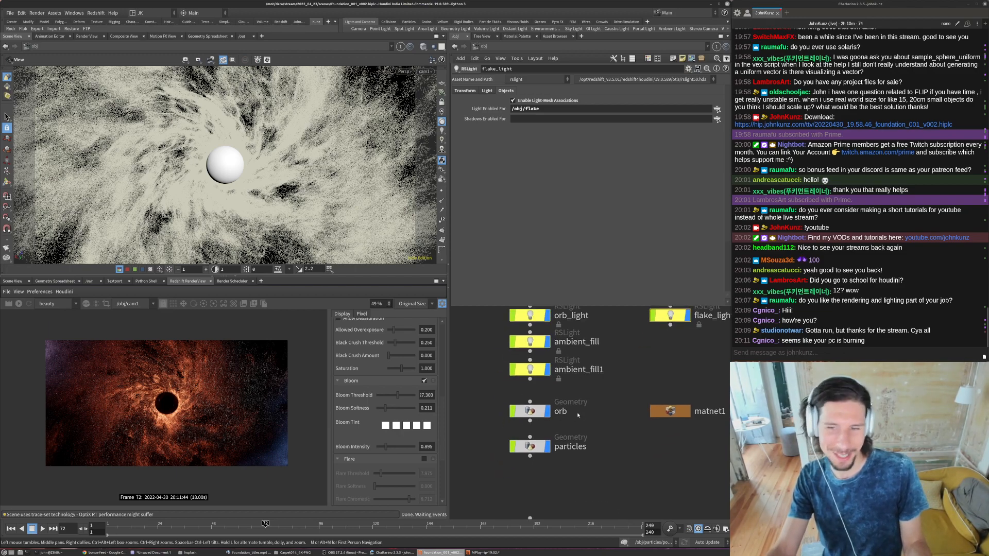
{"action": "middle_click_drag", "start_coordinate": [606, 454], "coordinate": [592, 484]}
{"action": "middle_click_drag", "start_coordinate": [541, 442], "coordinate": [587, 411]}
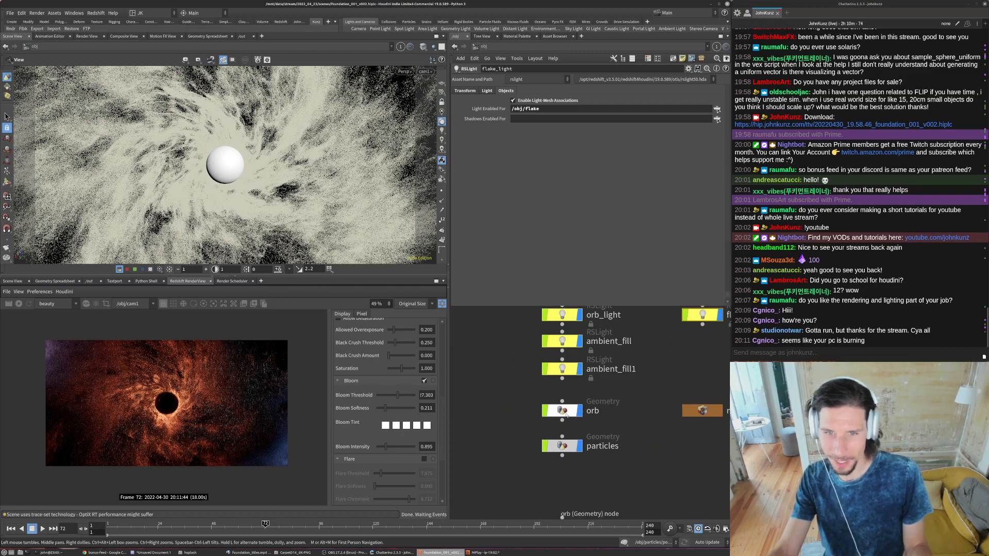
{"action": "left_click", "coordinate": [565, 414]}
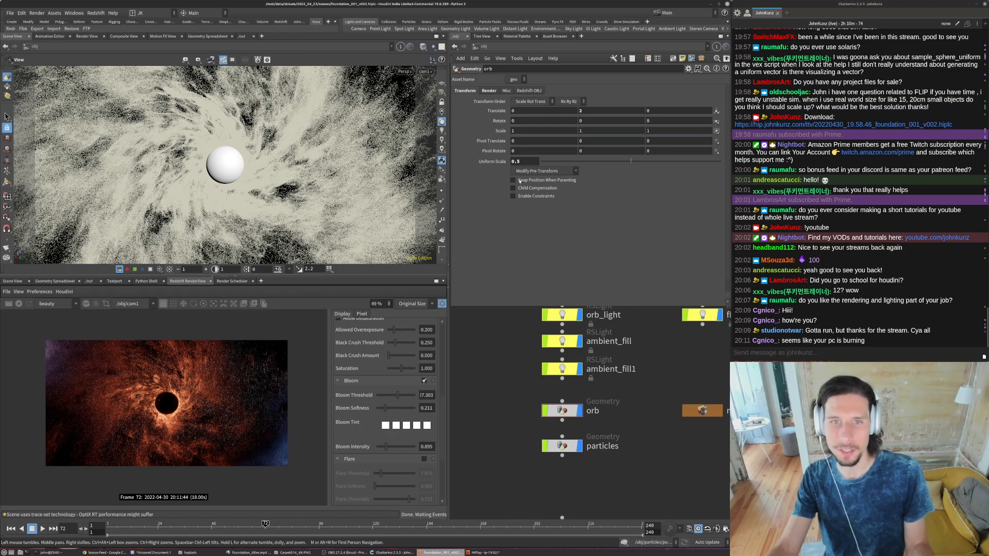
{"action": "middle_click_drag", "start_coordinate": [511, 406], "coordinate": [519, 386]}
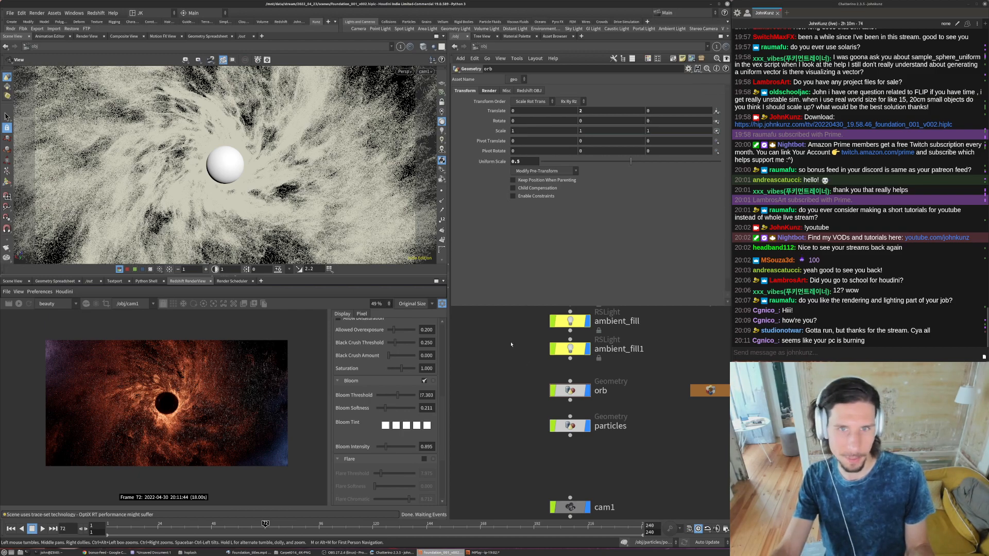
- Review the global preferences and debug options in the Redshift plugin options, and close the dialog
{"action": "left_click", "coordinate": [95, 13]}
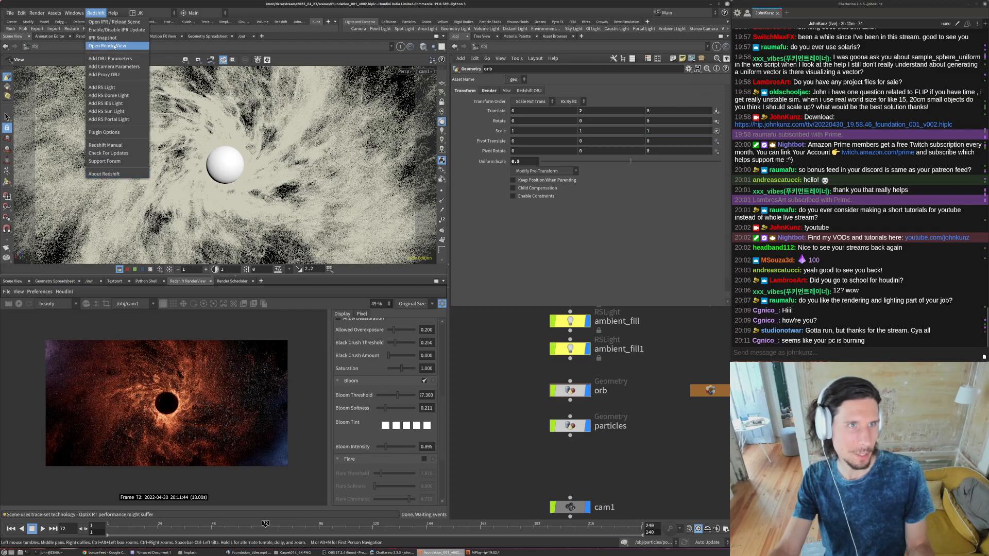
{"action": "left_click", "coordinate": [113, 132]}
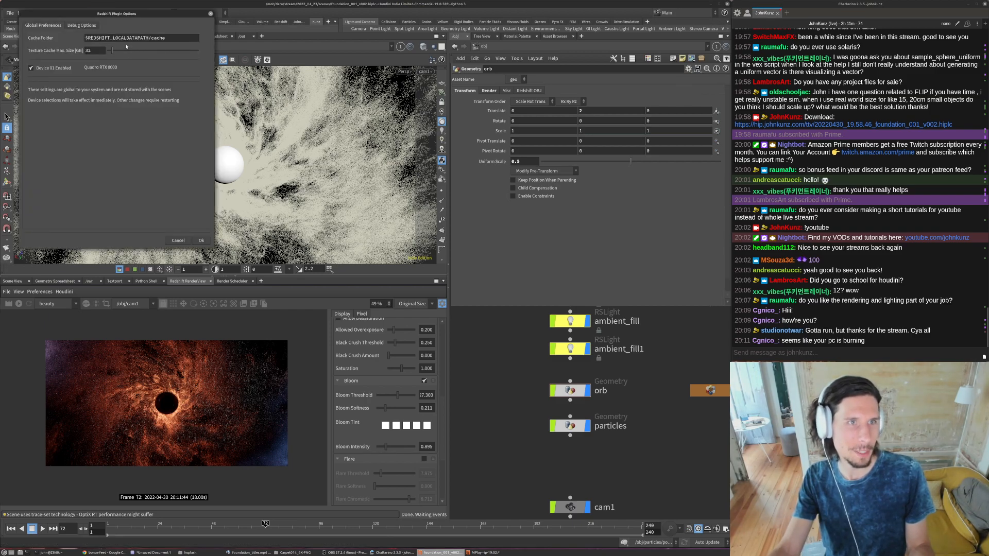
{"action": "left_click", "coordinate": [83, 25]}
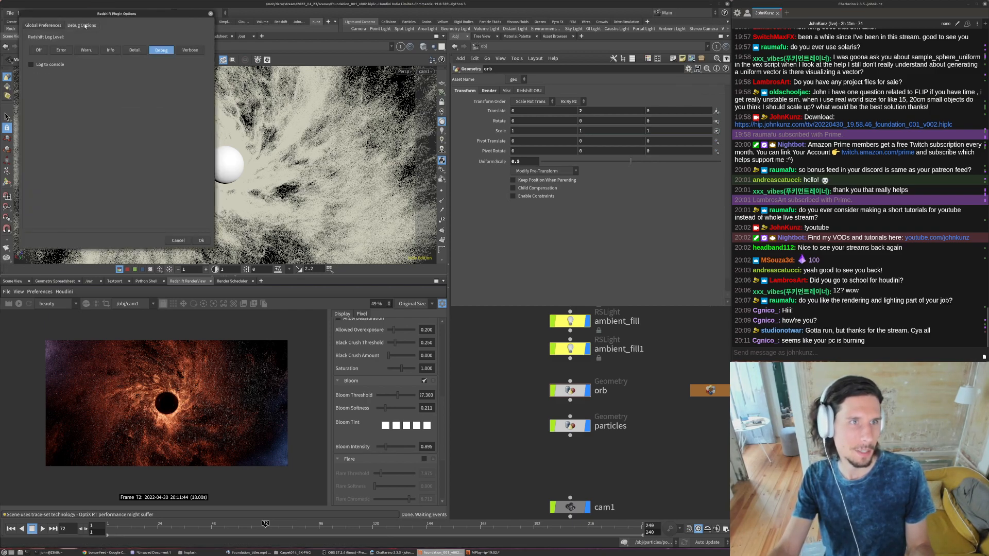
{"action": "left_click", "coordinate": [44, 26]}
{"action": "left_click", "coordinate": [44, 69]}
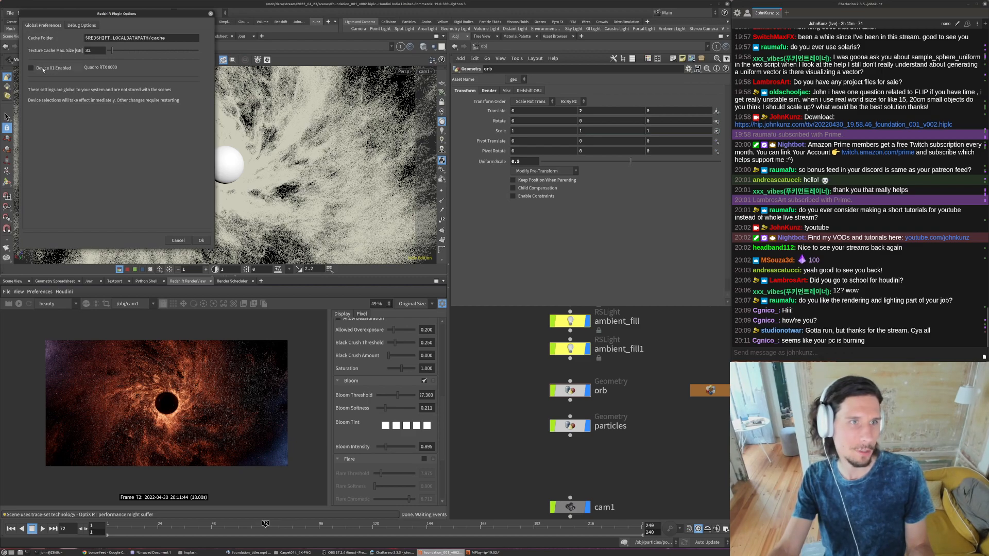
{"action": "left_click", "coordinate": [210, 13]}
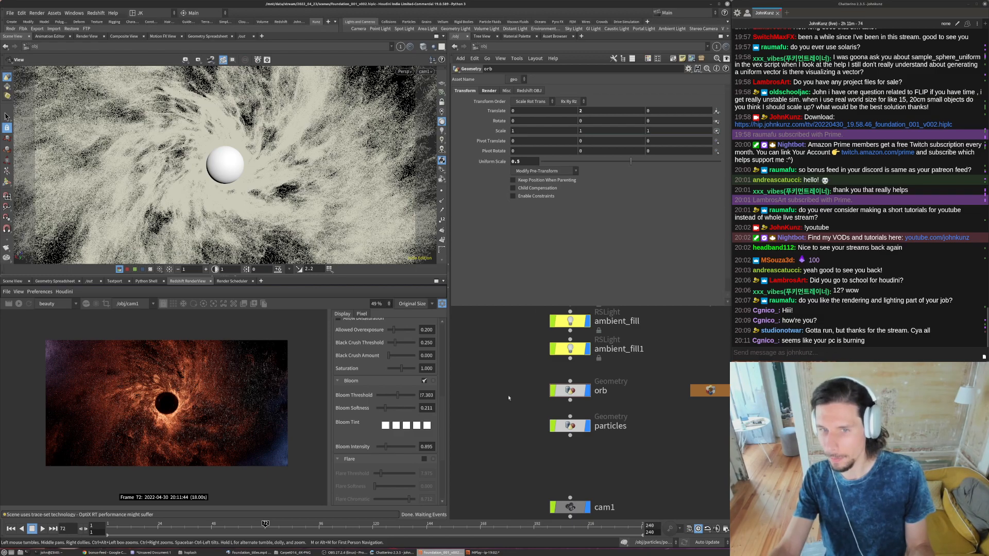
- Set the Global Scale Multiplier in the Redshift particle settings of the particles object to 0.085
{"action": "middle_click_drag", "start_coordinate": [510, 399], "coordinate": [518, 357]}
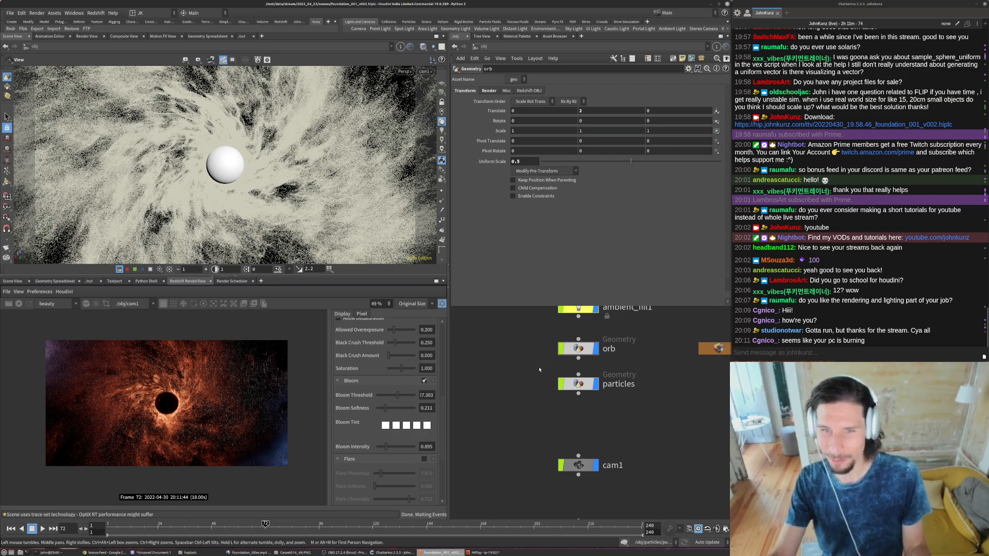
{"action": "middle_click_drag", "start_coordinate": [539, 356], "coordinate": [540, 401]}
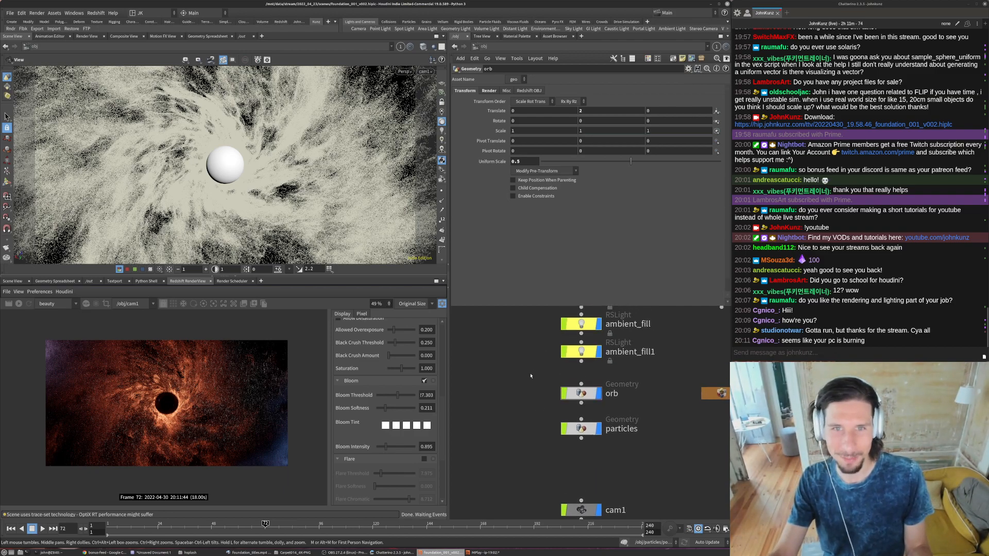
{"action": "middle_click_drag", "start_coordinate": [533, 385], "coordinate": [513, 353]}
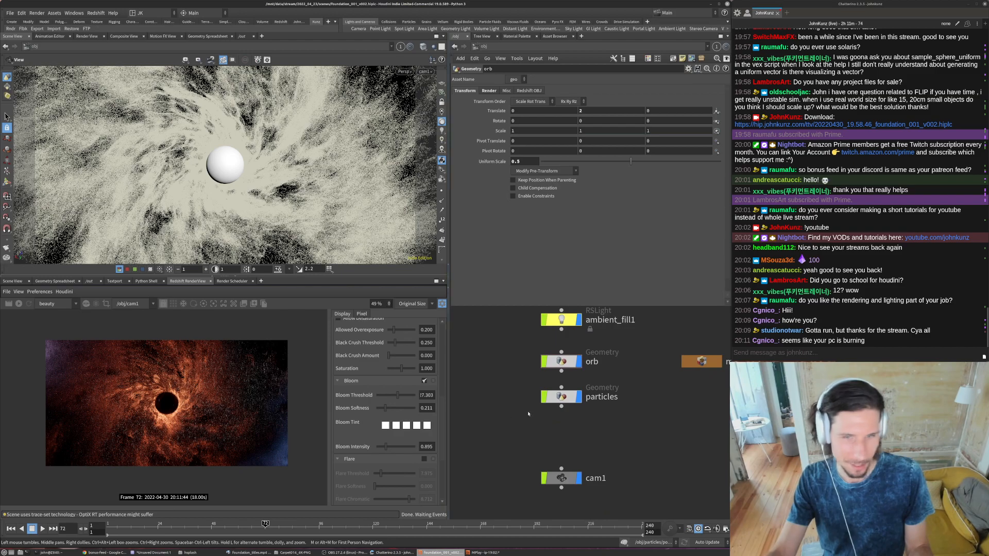
{"action": "left_click", "coordinate": [561, 396]}
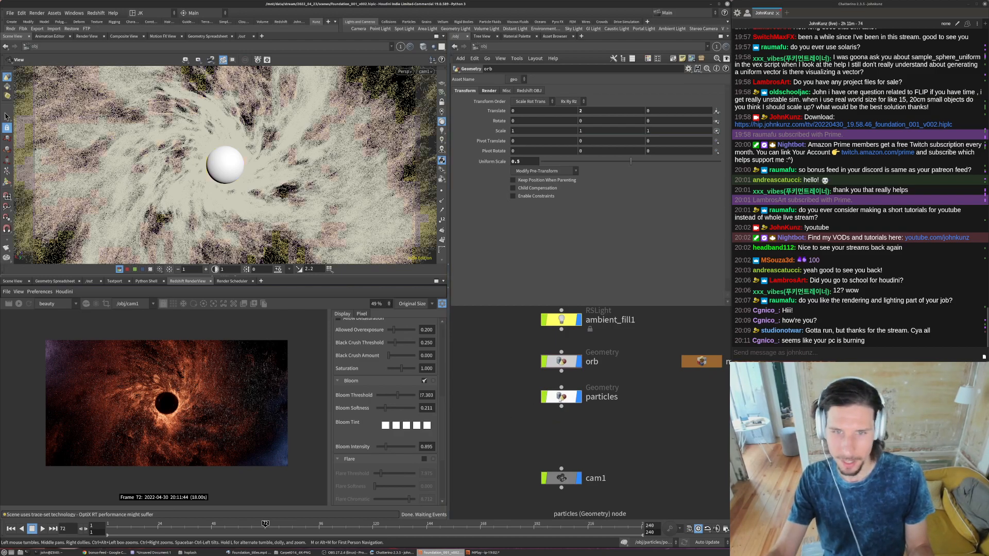
{"action": "double_click", "coordinate": [521, 145]}
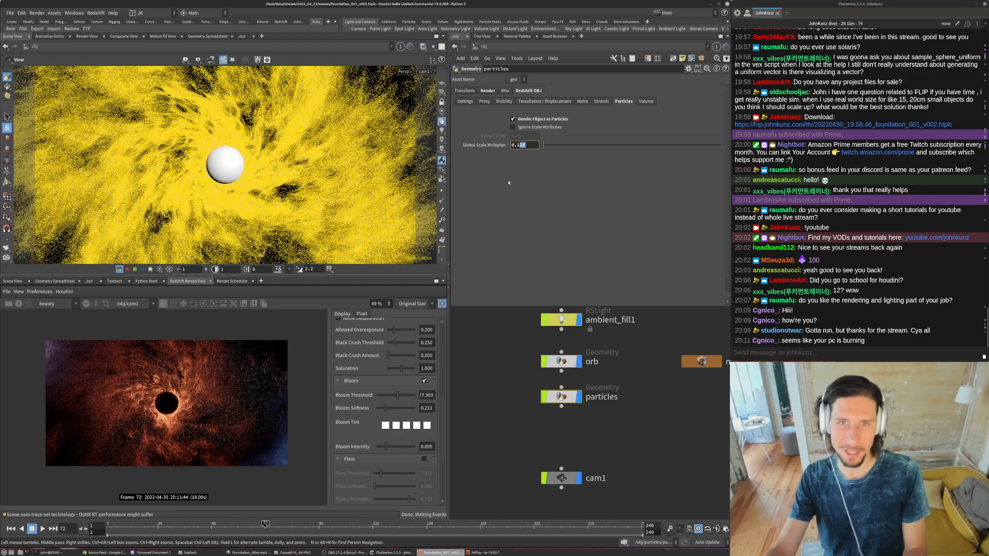
{"action": "type", "text": "1"}
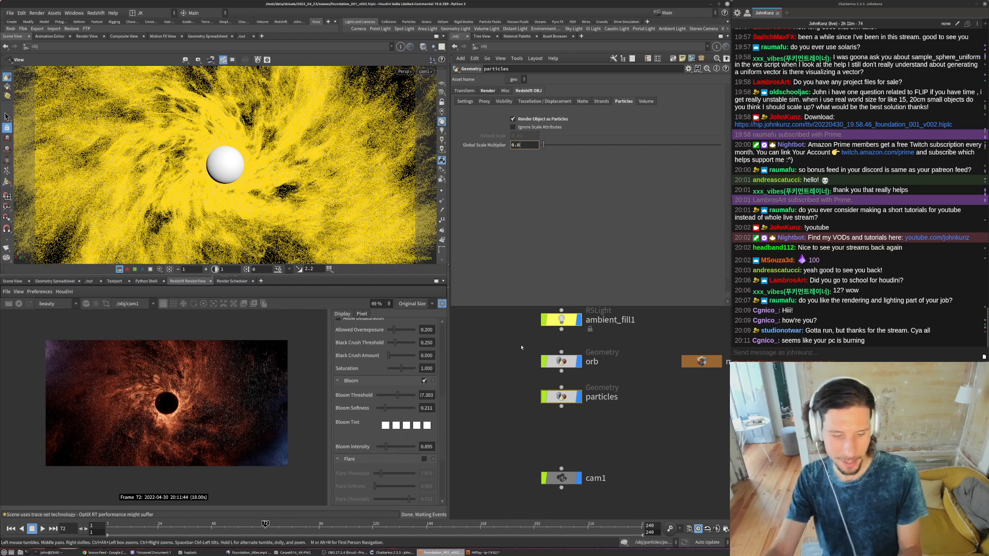
{"action": "left_click", "coordinate": [504, 425]}
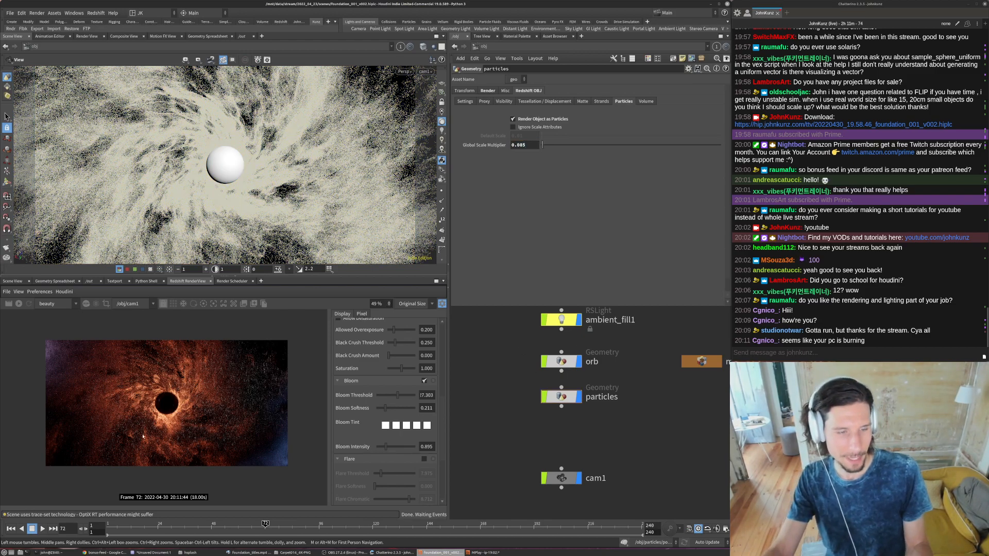
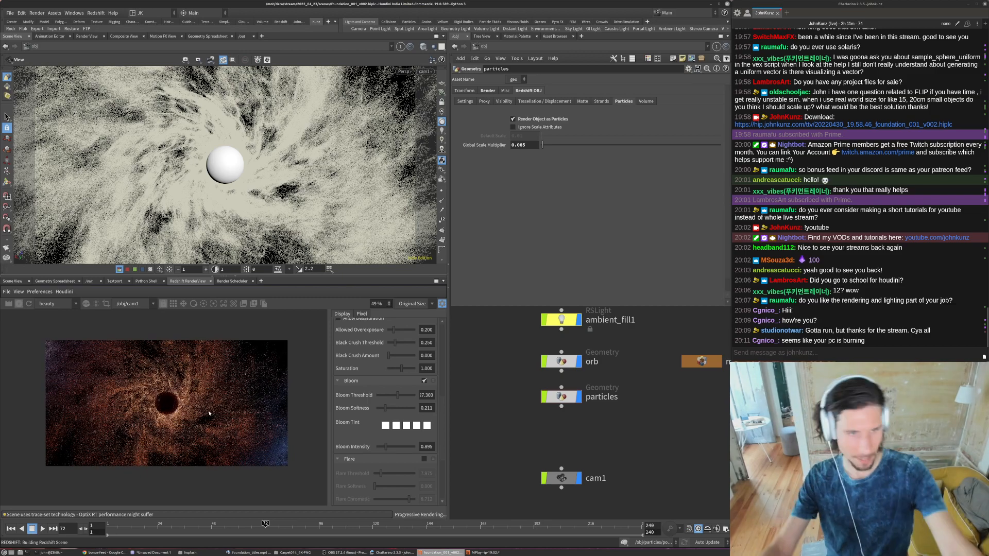
- Set the render view's Bloom Threshold to 2.632 and Bloom Intensity to 2.132
{"action": "scroll", "coordinate": [168, 407], "scroll_direction": "up", "scroll_amount": 2}
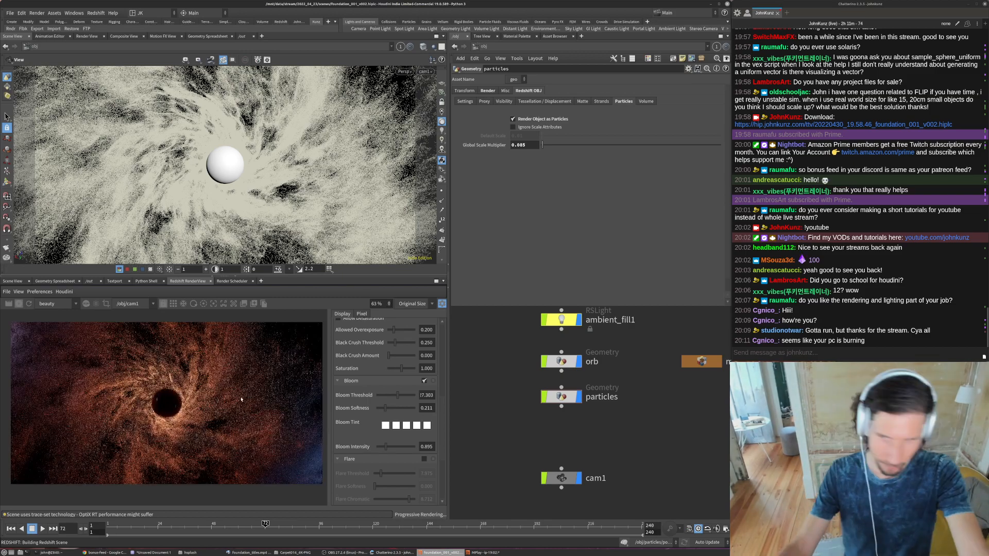
{"action": "scroll", "coordinate": [217, 420], "scroll_direction": "up", "scroll_amount": 1}
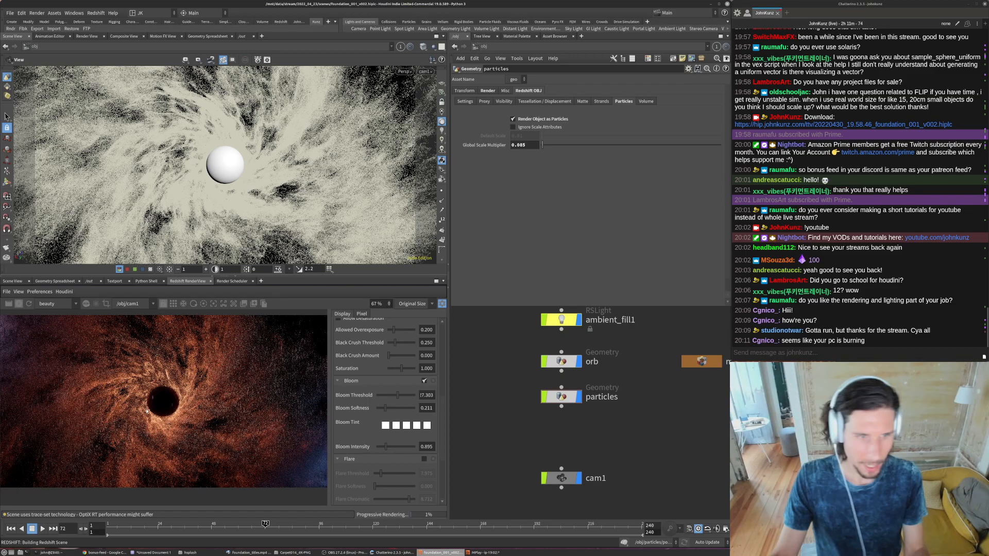
{"action": "scroll", "coordinate": [149, 401], "scroll_direction": "down", "scroll_amount": 4}
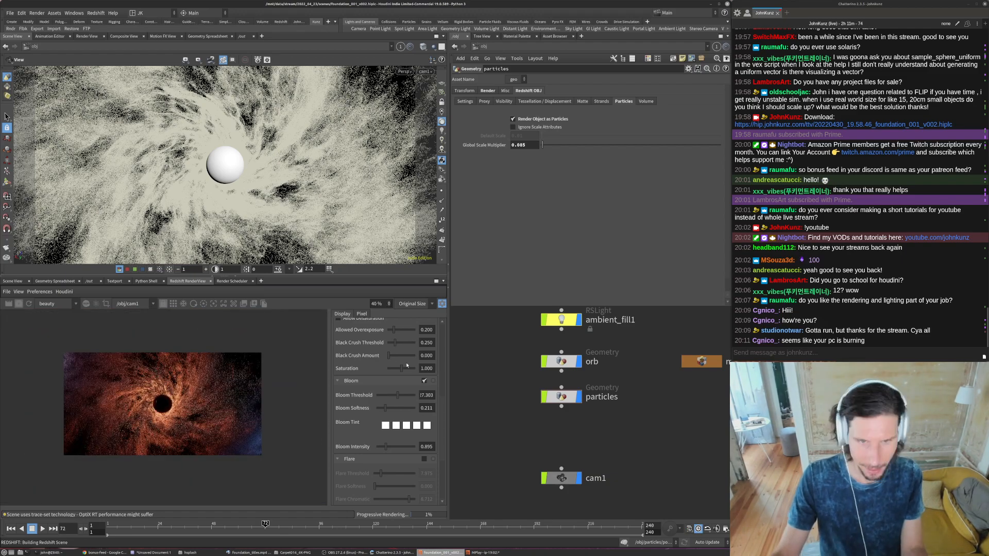
{"action": "scroll", "coordinate": [444, 405], "scroll_direction": "up", "scroll_amount": 2}
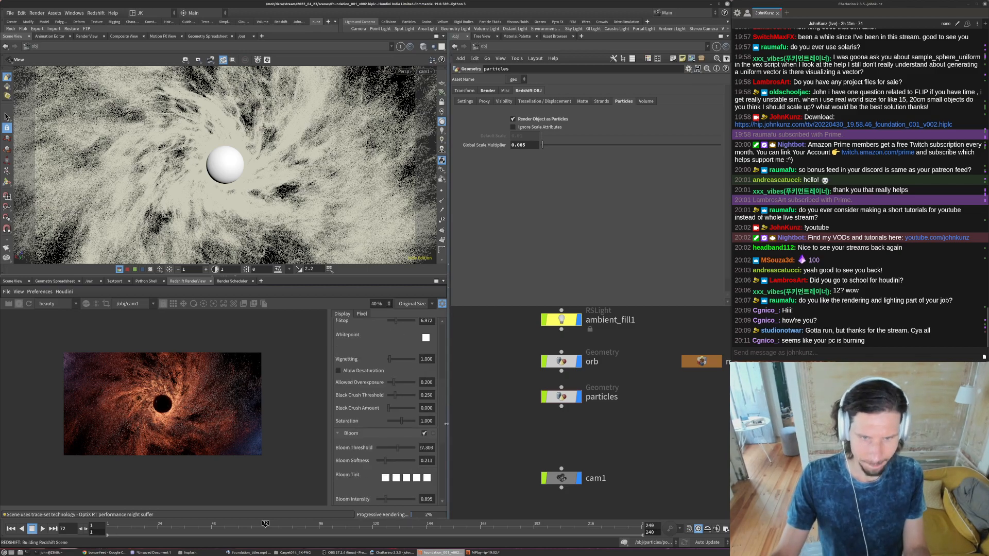
{"action": "scroll", "coordinate": [426, 466], "scroll_direction": "down", "scroll_amount": 2}
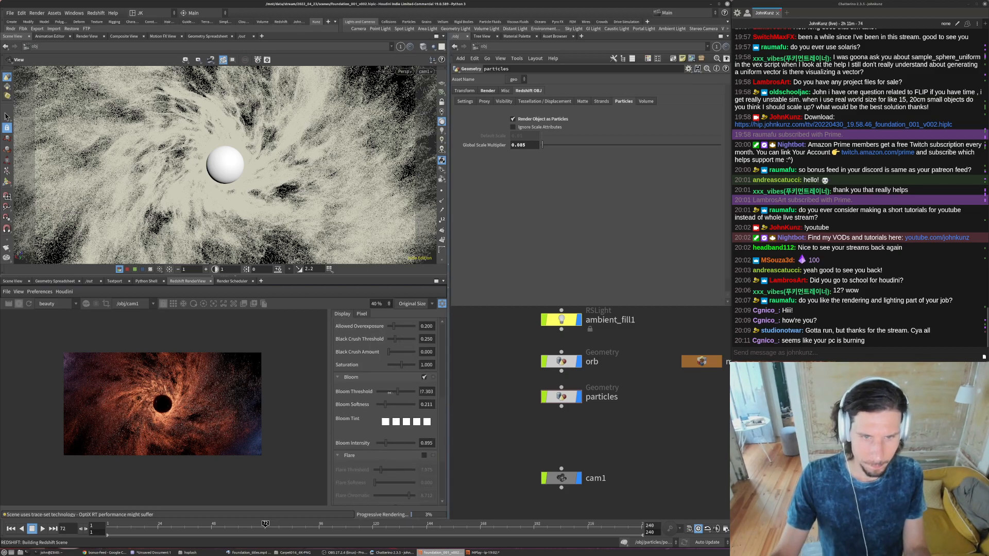
{"action": "left_click_drag", "start_coordinate": [383, 391], "coordinate": [379, 393]}
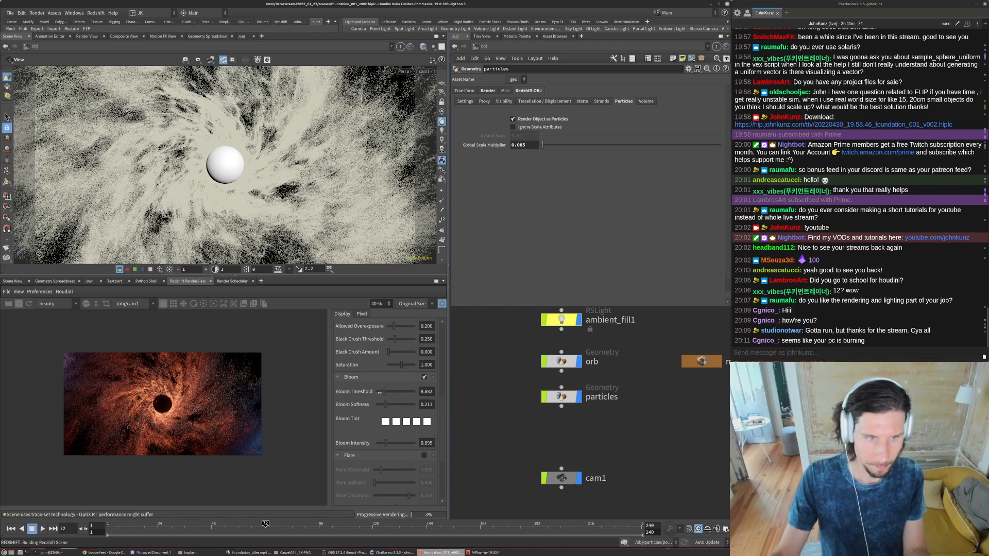
{"action": "left_click", "coordinate": [399, 444]}
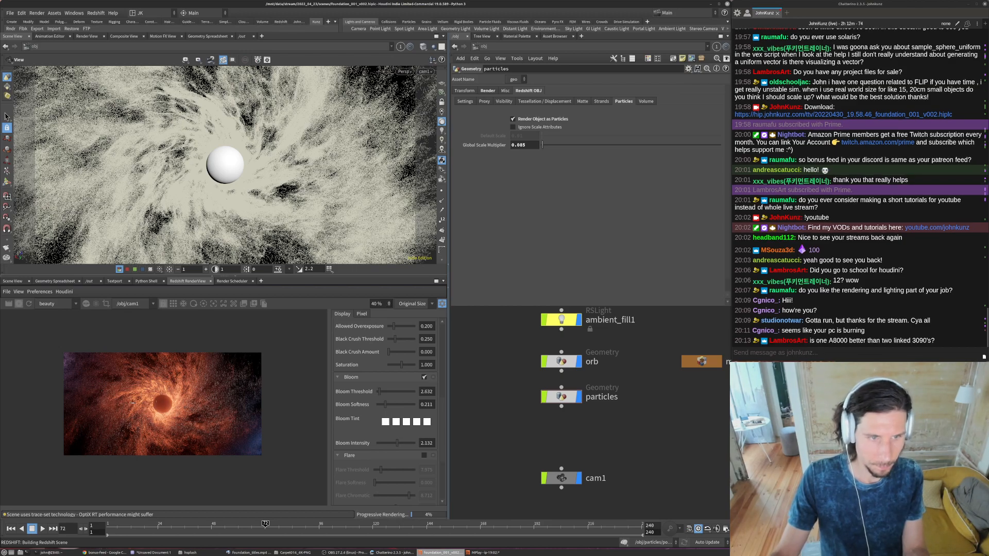
- Examine the bloomed render, both close up around the orb and as a whole frame
{"action": "scroll", "coordinate": [160, 411], "scroll_direction": "up", "scroll_amount": 2}
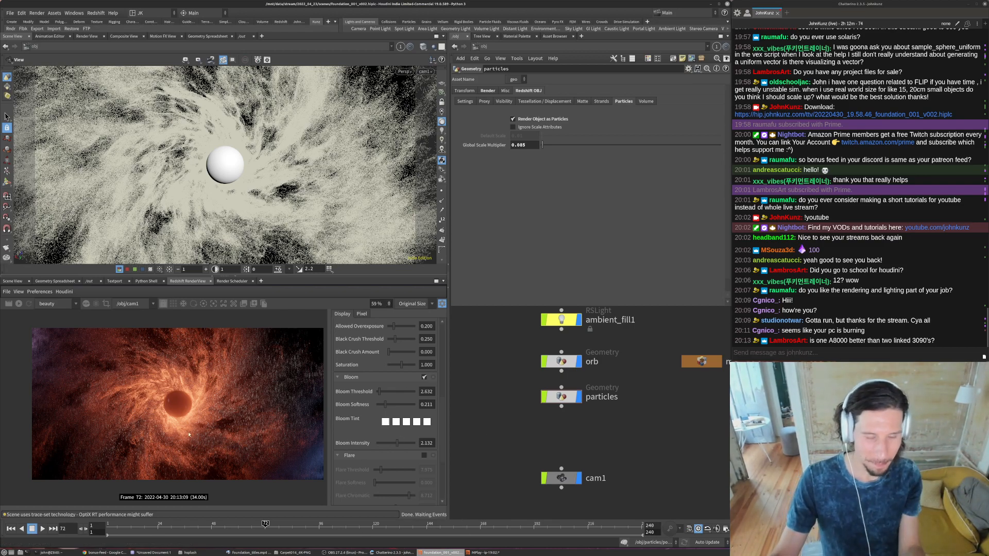
{"action": "scroll", "coordinate": [189, 435], "scroll_direction": "up", "scroll_amount": 2}
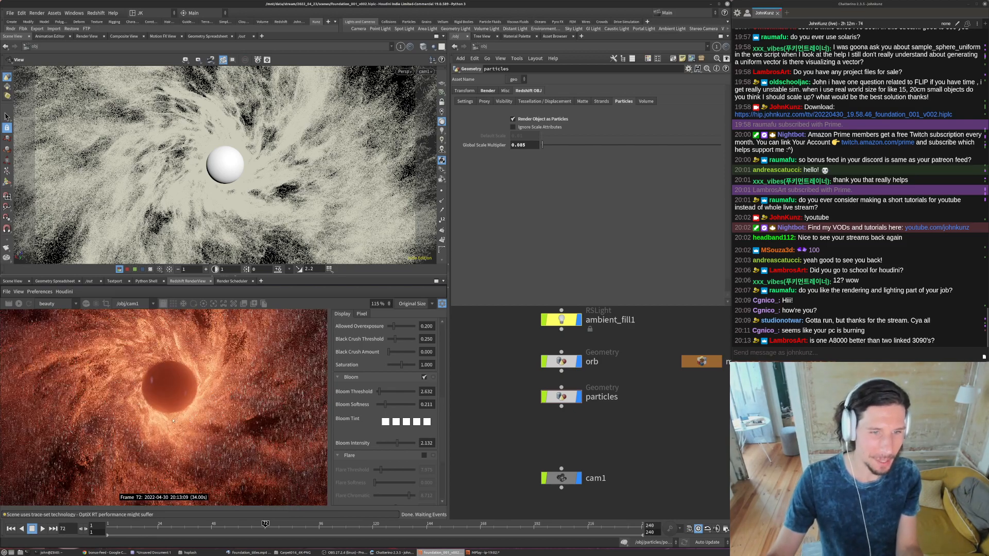
{"action": "scroll", "coordinate": [206, 415], "scroll_direction": "down", "scroll_amount": 2}
{"action": "scroll", "coordinate": [201, 410], "scroll_direction": "up", "scroll_amount": 2}
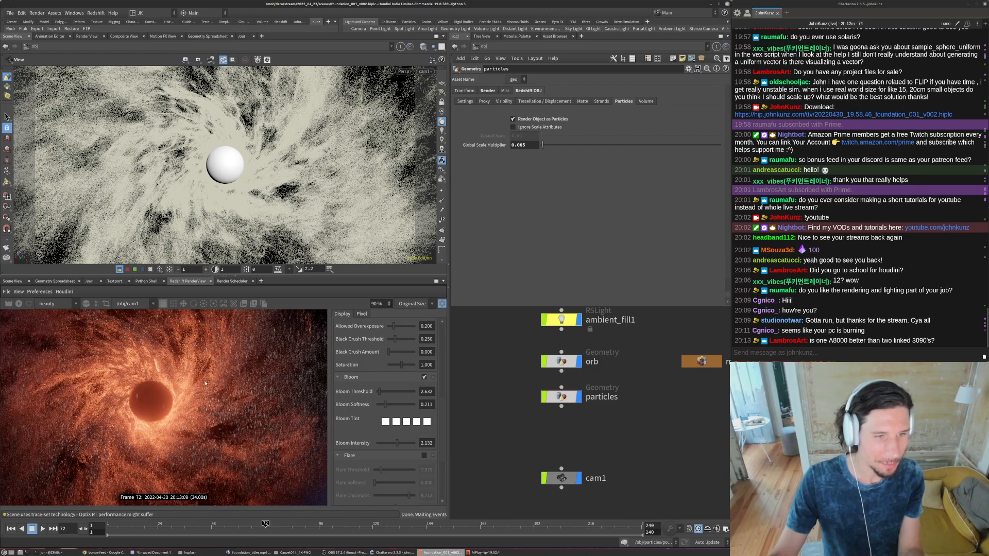
{"action": "scroll", "coordinate": [315, 388], "scroll_direction": "down", "scroll_amount": 1}
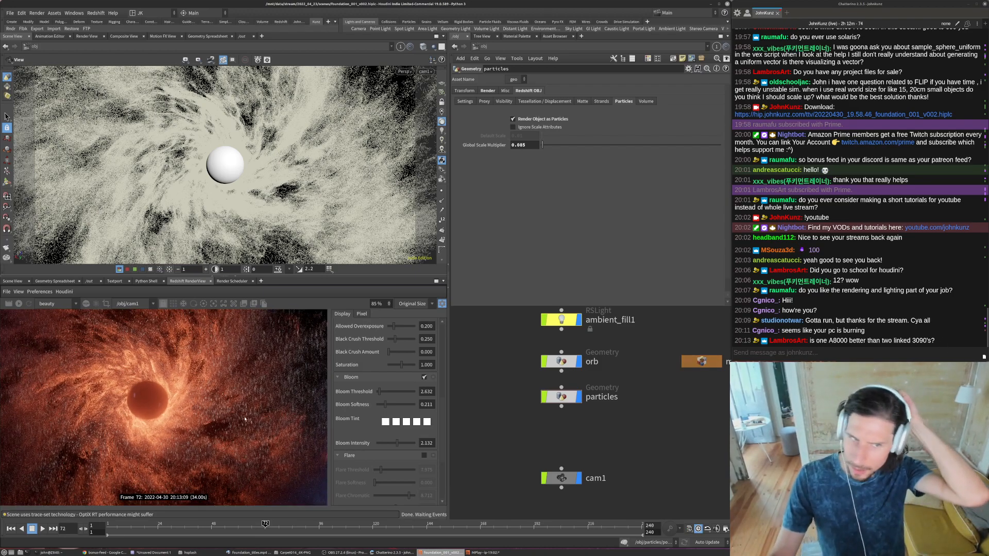
{"action": "scroll", "coordinate": [270, 402], "scroll_direction": "down", "scroll_amount": 2}
{"action": "scroll", "coordinate": [269, 402], "scroll_direction": "up", "scroll_amount": 1}
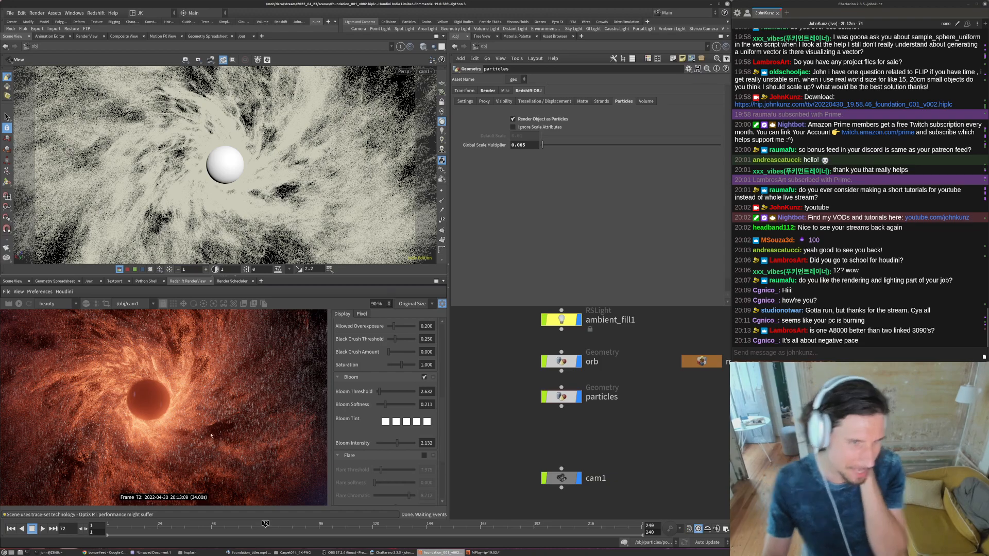
{"action": "scroll", "coordinate": [64, 376], "scroll_direction": "up", "scroll_amount": 5}
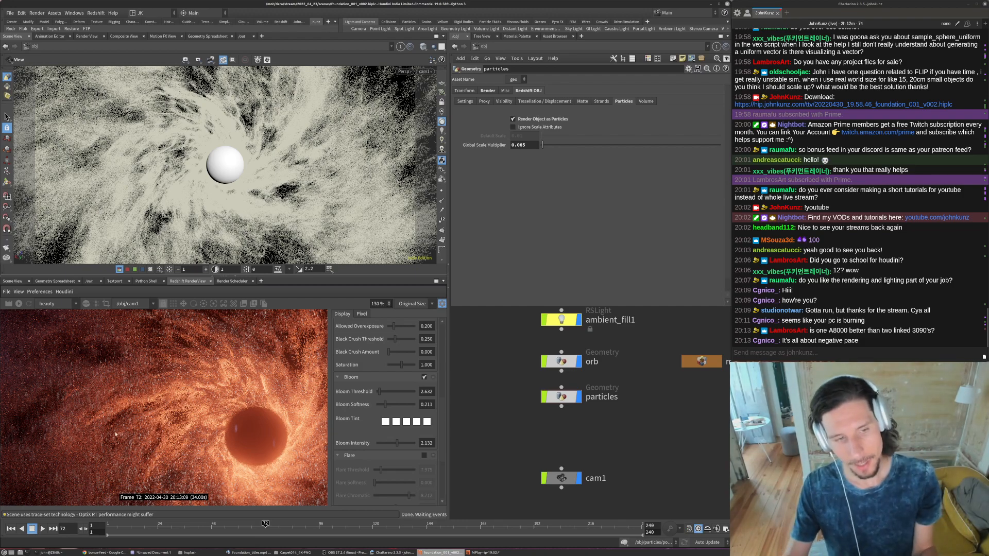
{"action": "scroll", "coordinate": [116, 432], "scroll_direction": "down", "scroll_amount": 5}
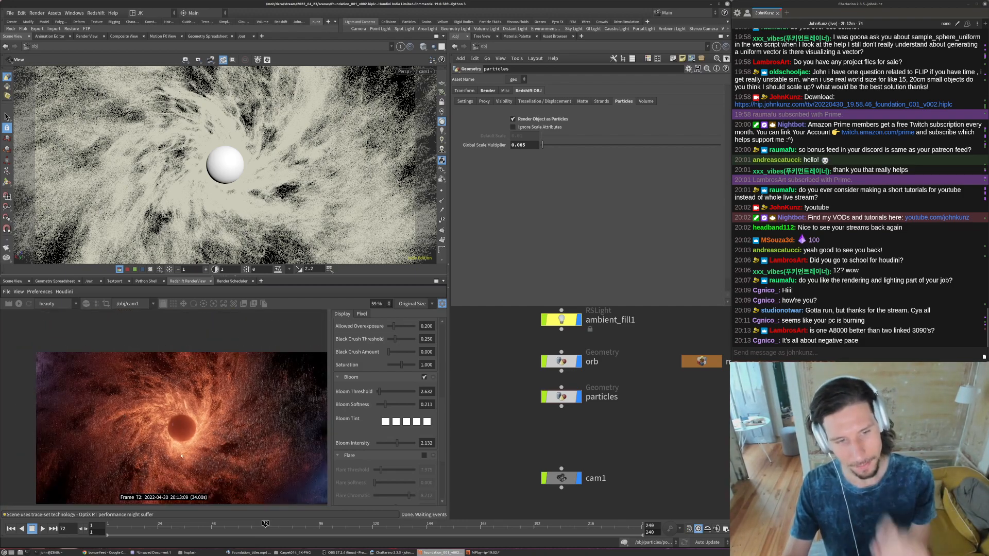
{"action": "scroll", "coordinate": [185, 427], "scroll_direction": "up", "scroll_amount": 2}
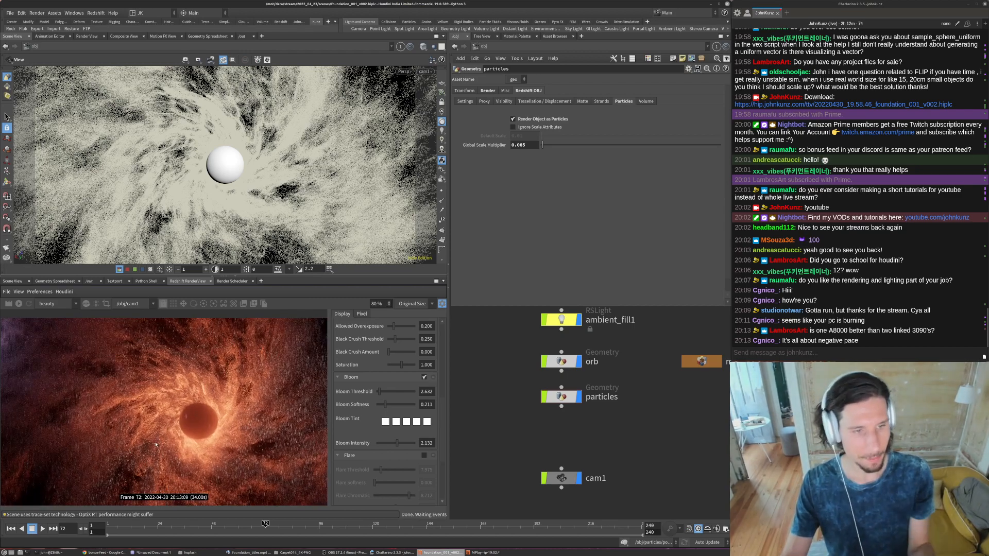
{"action": "scroll", "coordinate": [155, 444], "scroll_direction": "down", "scroll_amount": 2}
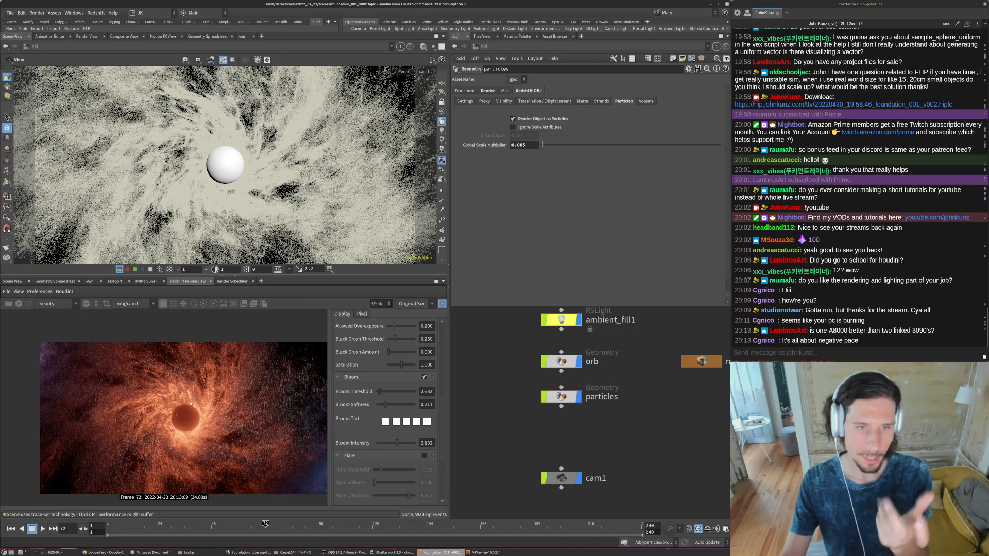
{"action": "scroll", "coordinate": [568, 419], "scroll_direction": "down", "scroll_amount": 5}
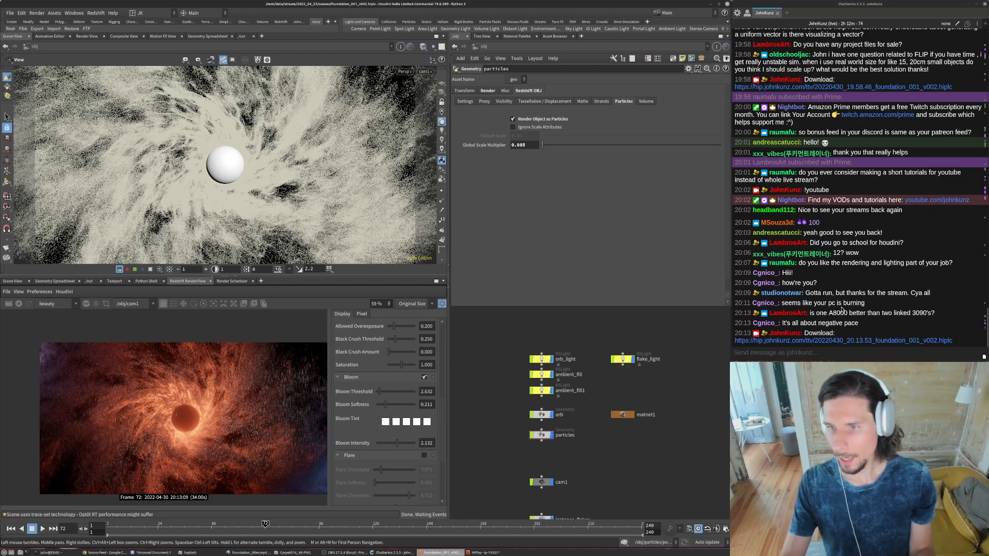
- Switch to Chrome and search the web in a new tab for "redshift render benchmark"
{"action": "left_click", "coordinate": [103, 553]}
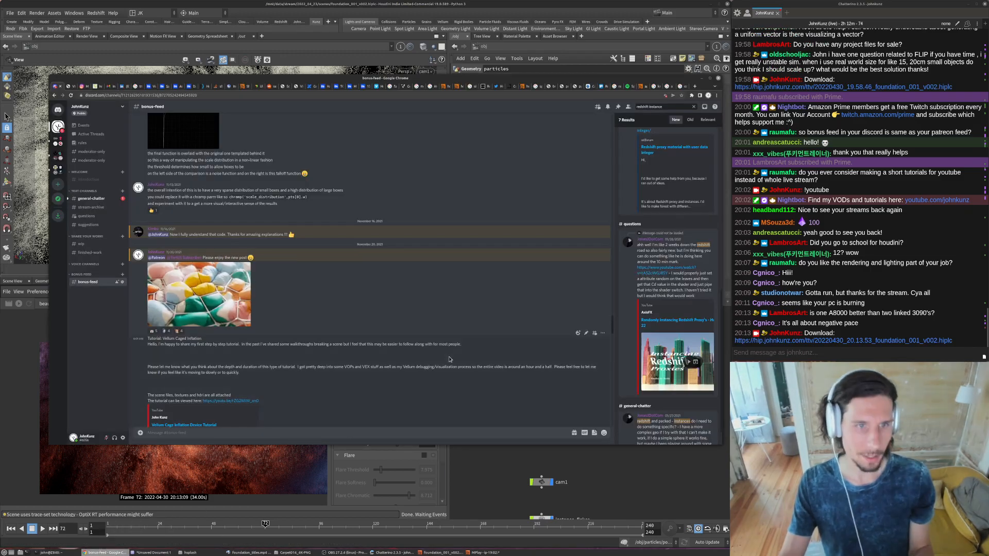
{"action": "key", "text": "ctrl+t"}
{"action": "type", "text": "redshift"}
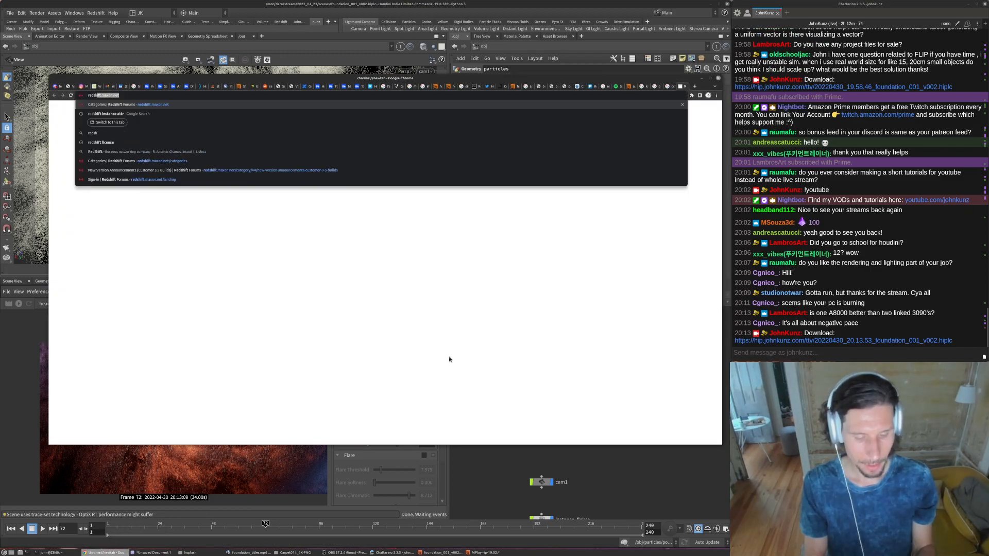
{"action": "type", "text": " rend"}
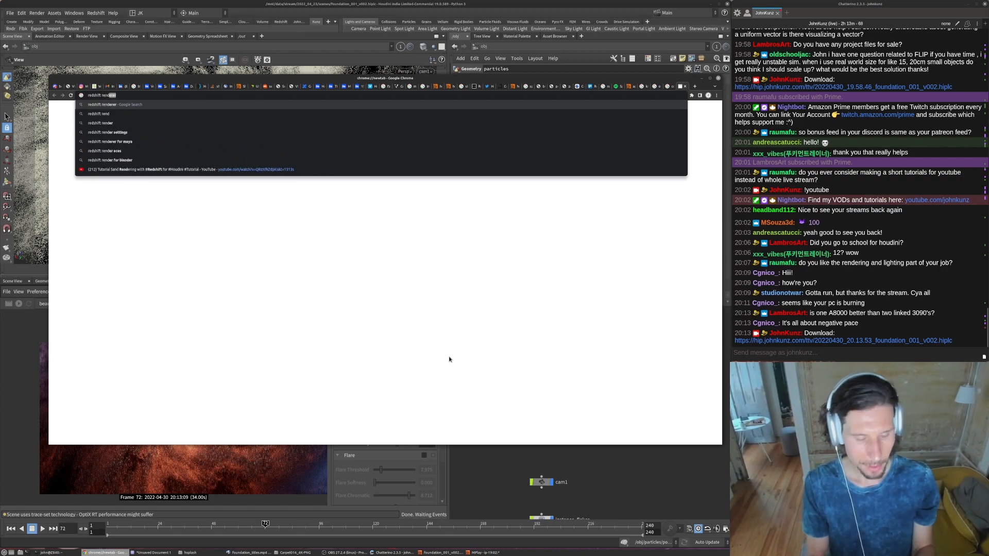
{"action": "type", "text": "er benchmark"}
{"action": "key", "text": "Return"}
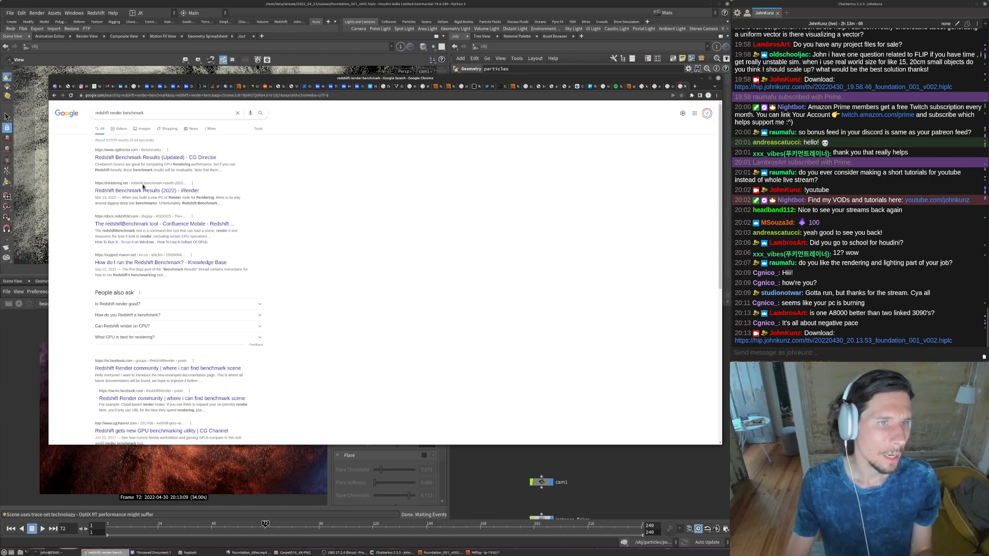
- Refine the web search to "redshift render benchmark A8000"
{"action": "left_click", "coordinate": [163, 115]}
{"action": "type", "text": "A8000"}
{"action": "key", "text": "Return"}
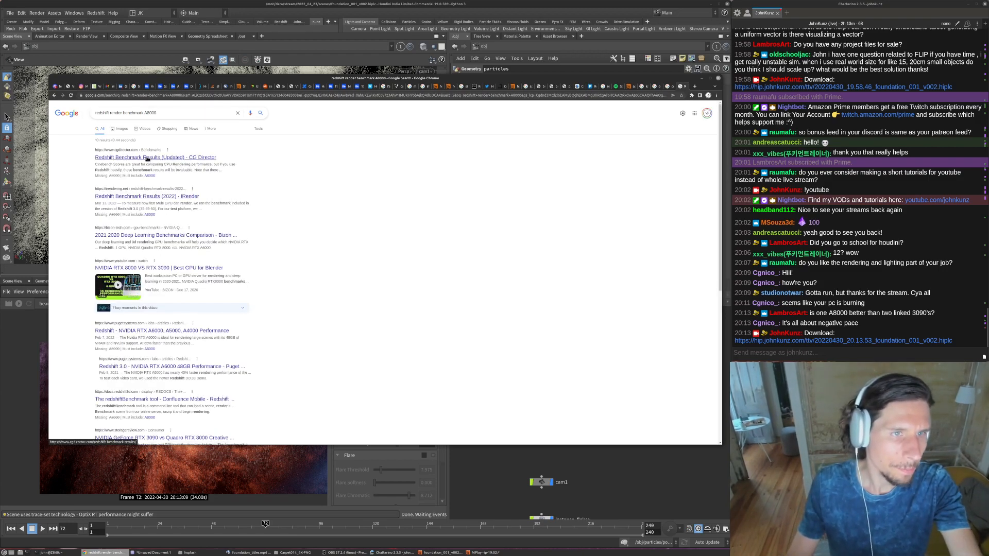
- Open the CG Director article on Redshift benchmark results and accept all its privacy options
{"action": "left_click", "coordinate": [148, 158]}
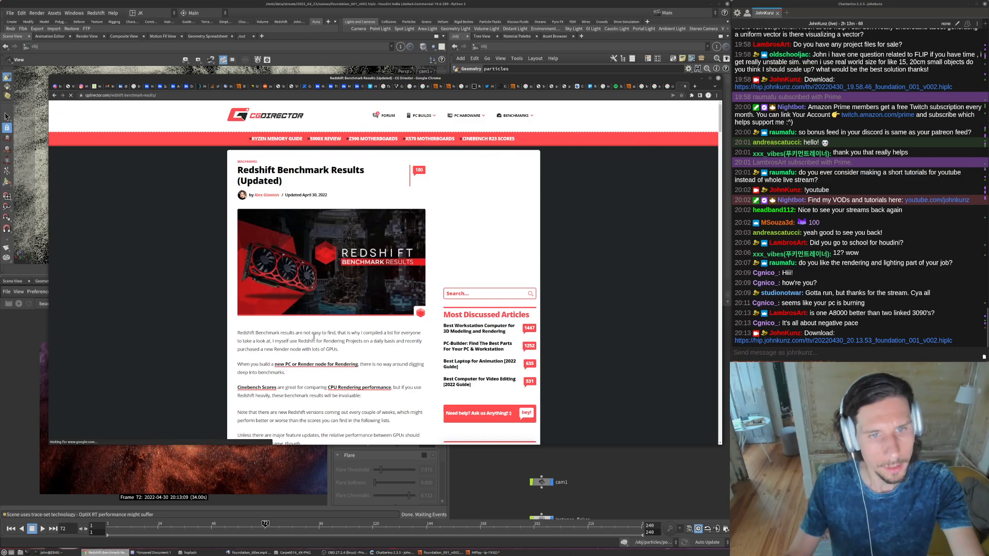
{"action": "scroll", "coordinate": [352, 315], "scroll_direction": "down", "scroll_amount": 2}
{"action": "scroll", "coordinate": [353, 315], "scroll_direction": "down", "scroll_amount": 2}
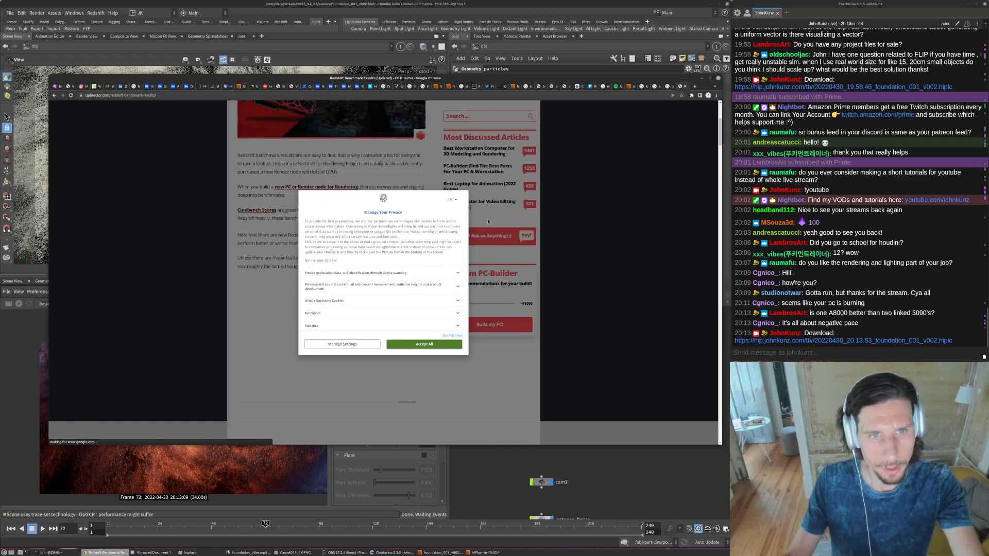
{"action": "left_click", "coordinate": [435, 345]}
- Review the Redshift 3.0.45 benchmark table for Nvidia GPUs with RTX on, comparing render times
{"action": "scroll", "coordinate": [327, 254], "scroll_direction": "down", "scroll_amount": 5}
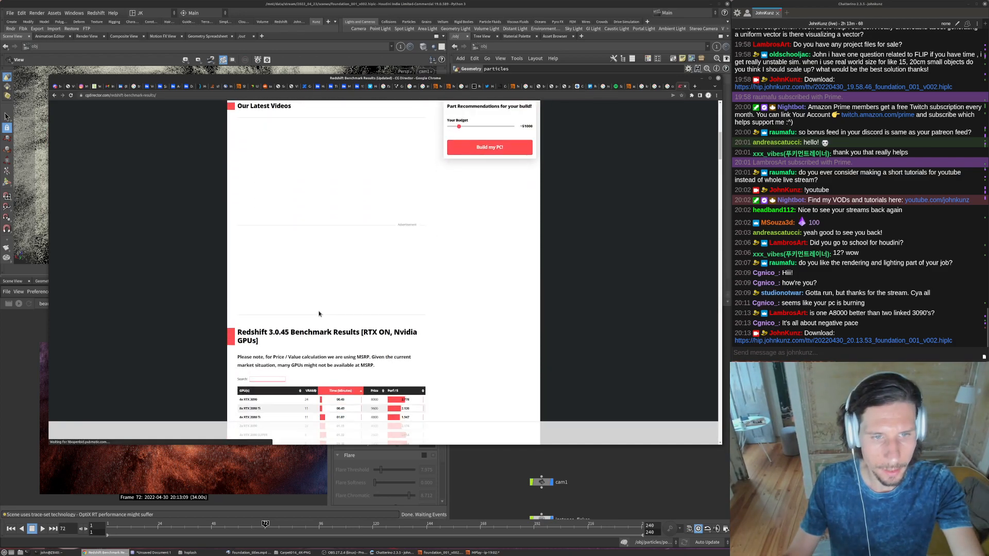
{"action": "scroll", "coordinate": [350, 334], "scroll_direction": "down", "scroll_amount": 2}
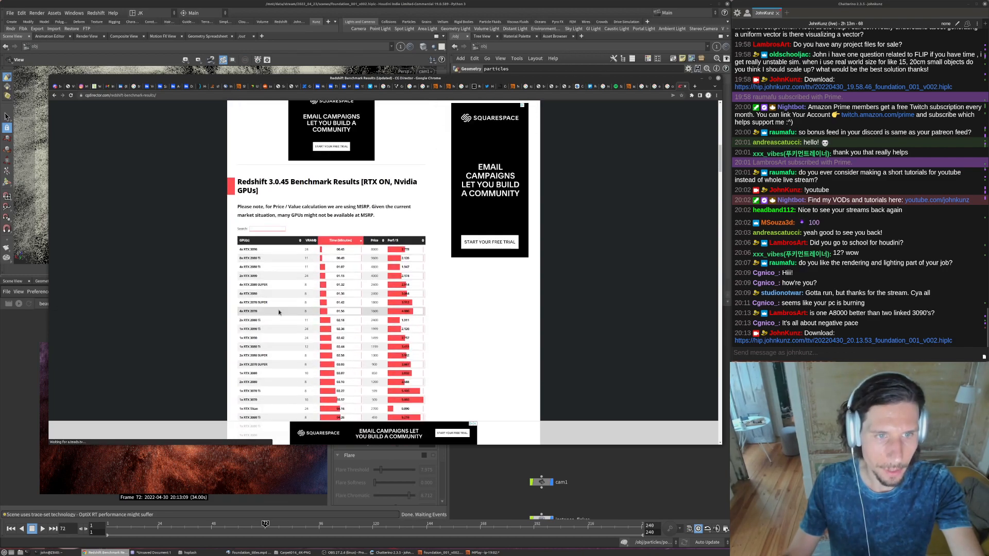
{"action": "scroll", "coordinate": [301, 259], "scroll_direction": "down", "scroll_amount": 3}
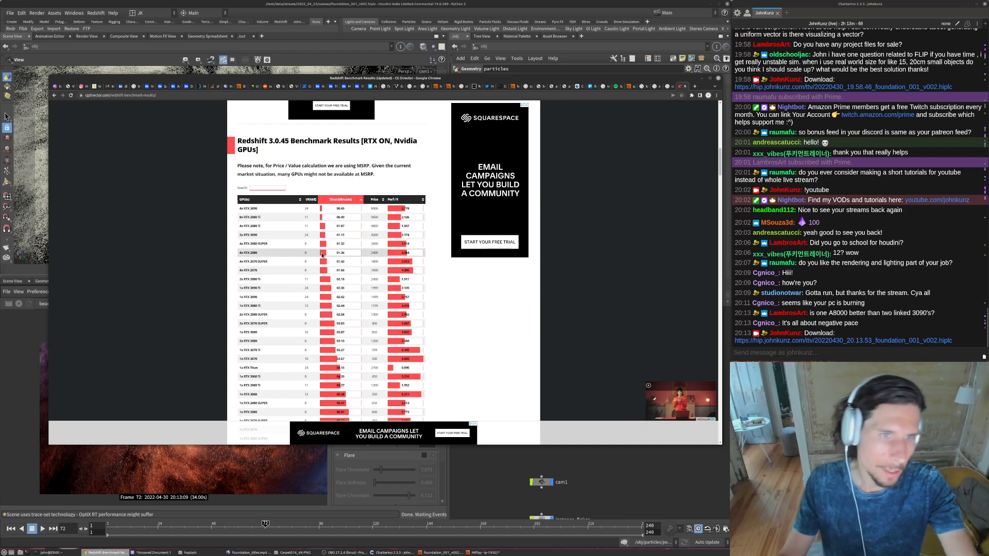
{"action": "scroll", "coordinate": [284, 355], "scroll_direction": "down", "scroll_amount": 3}
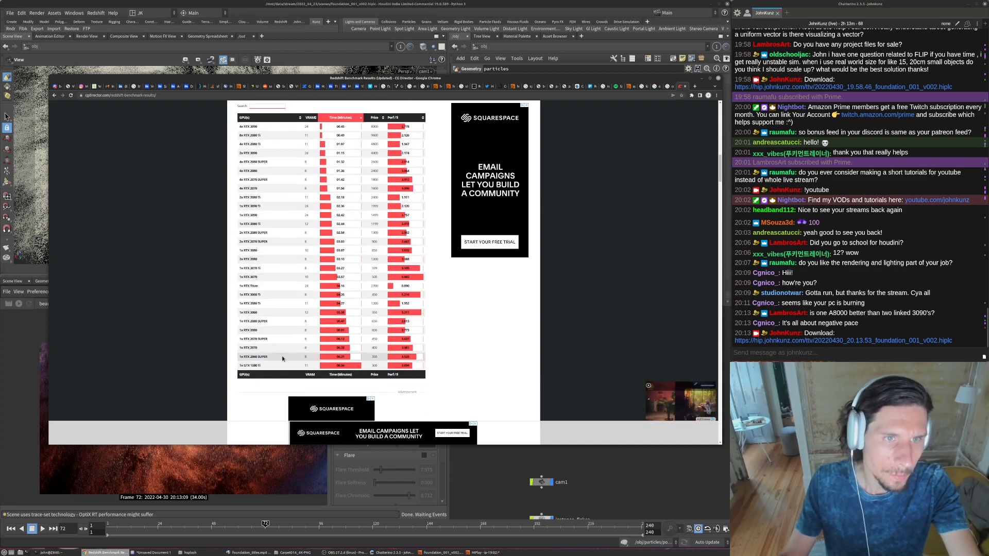
{"action": "scroll", "coordinate": [284, 368], "scroll_direction": "up", "scroll_amount": 4}
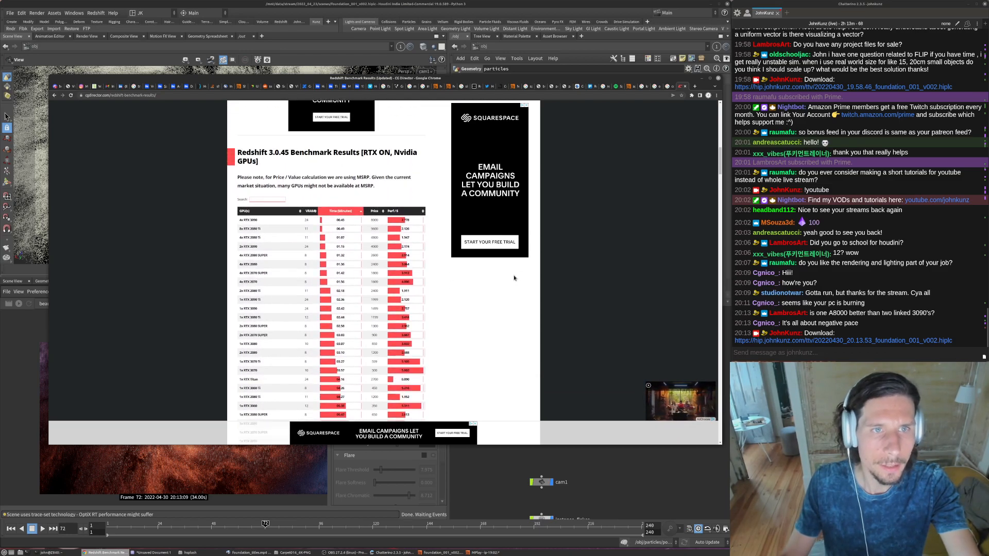
- Look further down the benchmark article and search the page for 1800
{"action": "left_click_drag", "start_coordinate": [720, 162], "coordinate": [717, 207]}
{"action": "key", "text": "ctrl+f"}
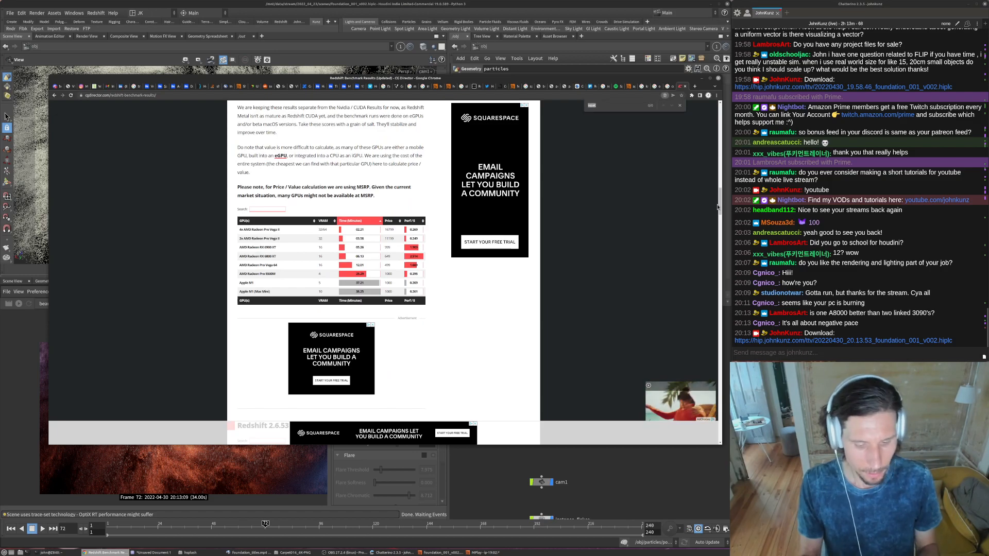
{"action": "type", "text": "18000"}
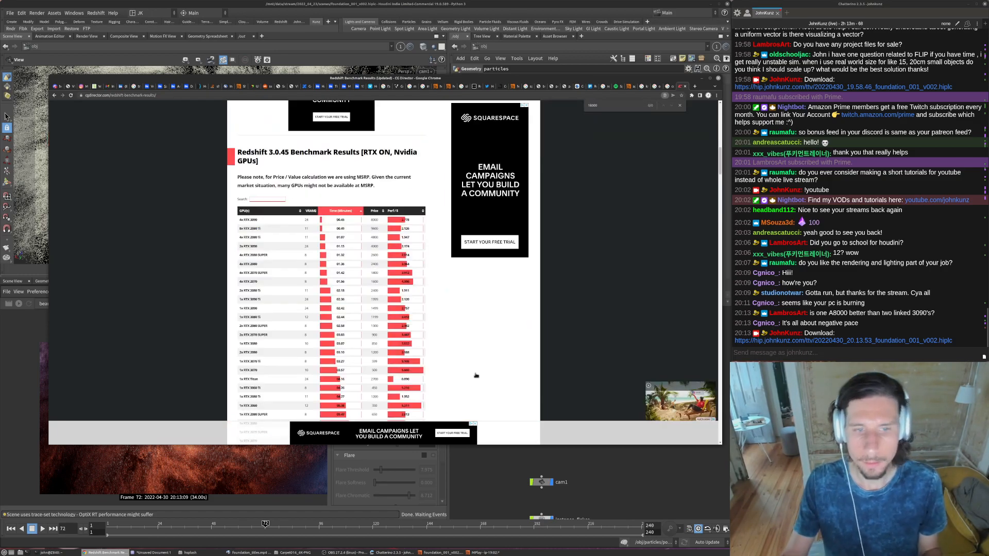
{"action": "scroll", "coordinate": [329, 231], "scroll_direction": "down", "scroll_amount": 2}
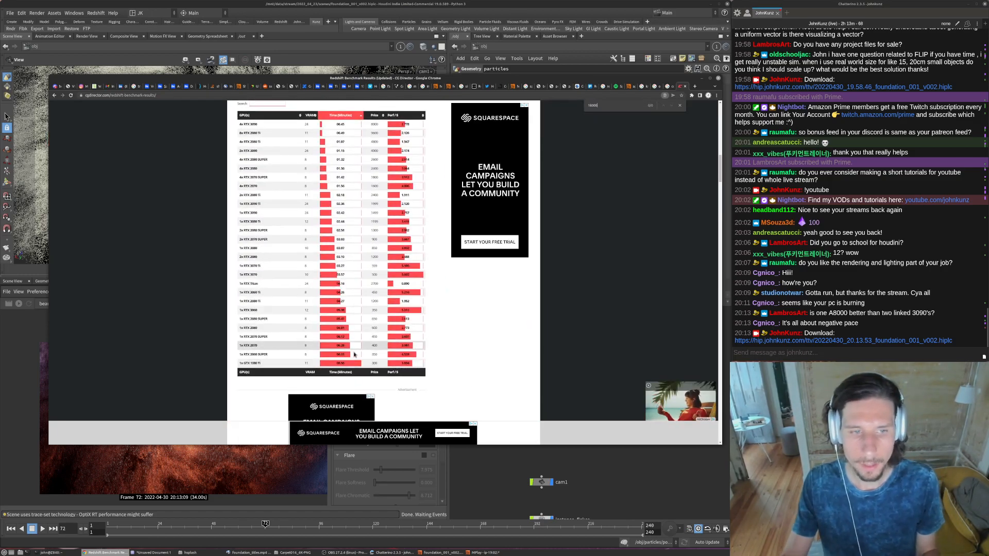
- Return to the search results, open the Puget Systems article on RTX A6000, A5000 and A4000 Redshift performance, and review its GPU specification table
{"action": "left_click", "coordinate": [54, 96]}
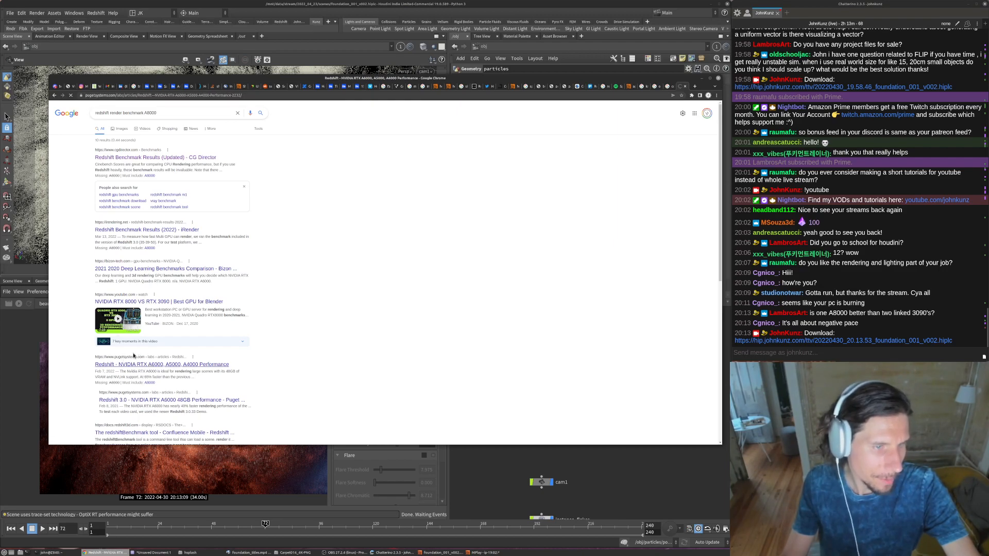
{"action": "scroll", "coordinate": [310, 287], "scroll_direction": "down", "scroll_amount": 1}
{"action": "scroll", "coordinate": [367, 311], "scroll_direction": "down", "scroll_amount": 3}
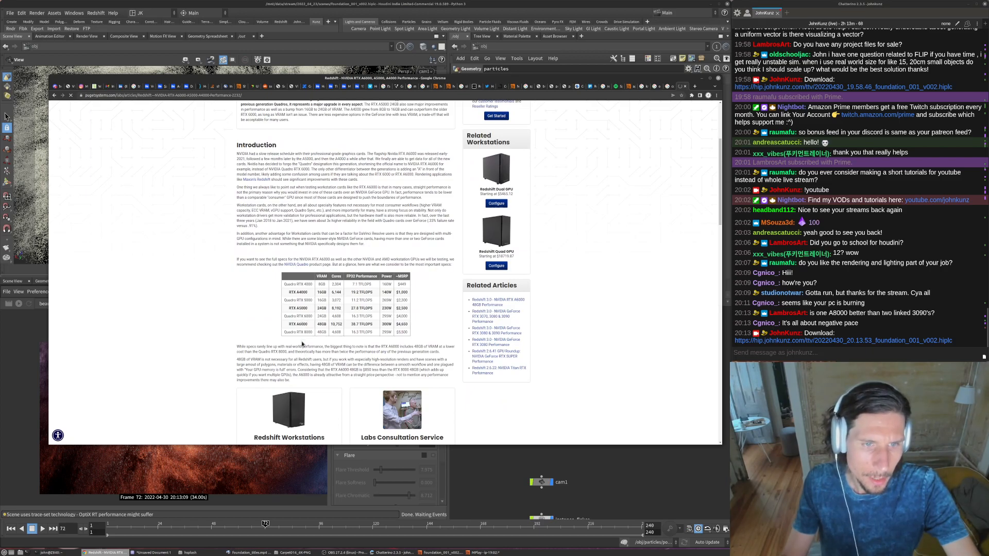
{"action": "scroll", "coordinate": [307, 344], "scroll_direction": "down", "scroll_amount": 1}
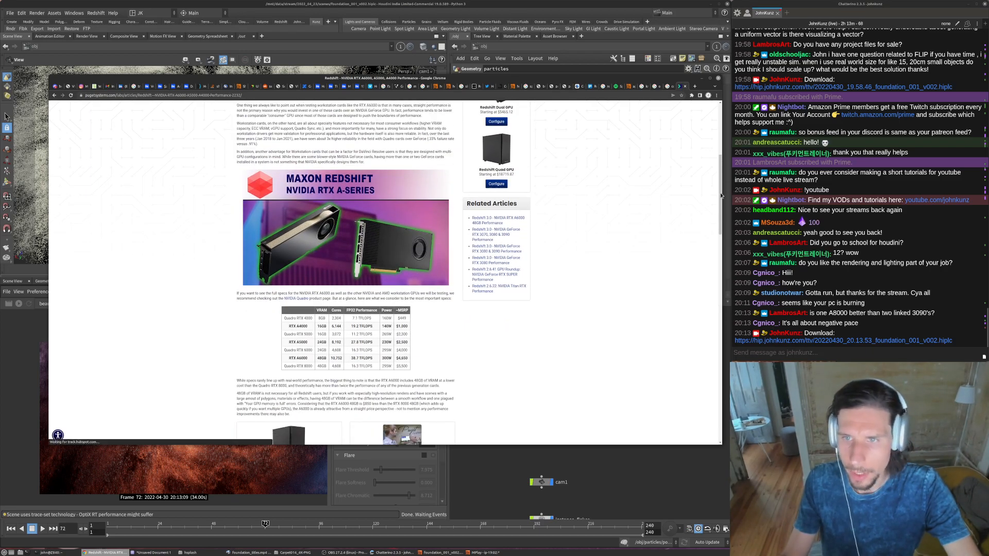
- Review the Puget Systems article's Redshift 3.0.33 Vulture scene rendering time chart and its performance analysis
{"action": "scroll", "coordinate": [696, 314], "scroll_direction": "down", "scroll_amount": 8}
{"action": "scroll", "coordinate": [693, 316], "scroll_direction": "down", "scroll_amount": 8}
{"action": "scroll", "coordinate": [685, 317], "scroll_direction": "up", "scroll_amount": 5}
{"action": "scroll", "coordinate": [684, 320], "scroll_direction": "down", "scroll_amount": 1}
{"action": "scroll", "coordinate": [684, 320], "scroll_direction": "down", "scroll_amount": 1}
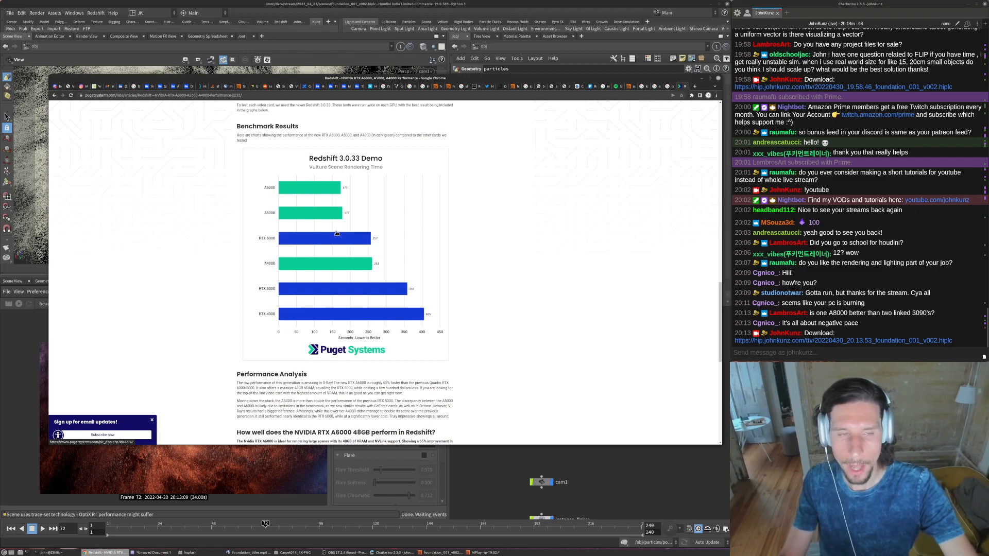
{"action": "scroll", "coordinate": [340, 298], "scroll_direction": "down", "scroll_amount": 3}
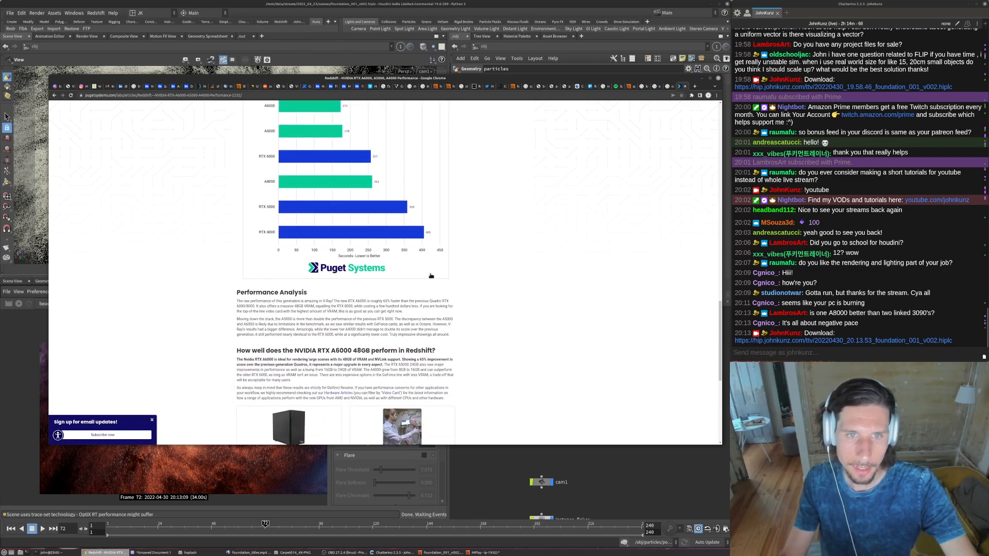
- Switch back to Houdini, fit the render in the Redshift view and open the particles object's network
{"action": "left_click", "coordinate": [627, 470]}
{"action": "scroll", "coordinate": [128, 404], "scroll_direction": "up", "scroll_amount": 3}
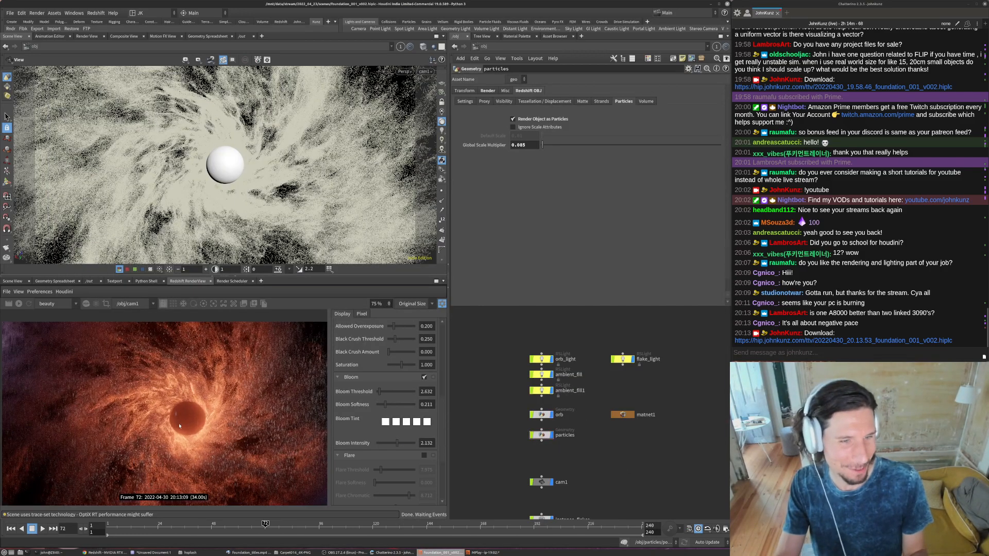
{"action": "key", "text": "f"}
{"action": "middle_click_drag", "start_coordinate": [587, 451], "coordinate": [572, 404]}
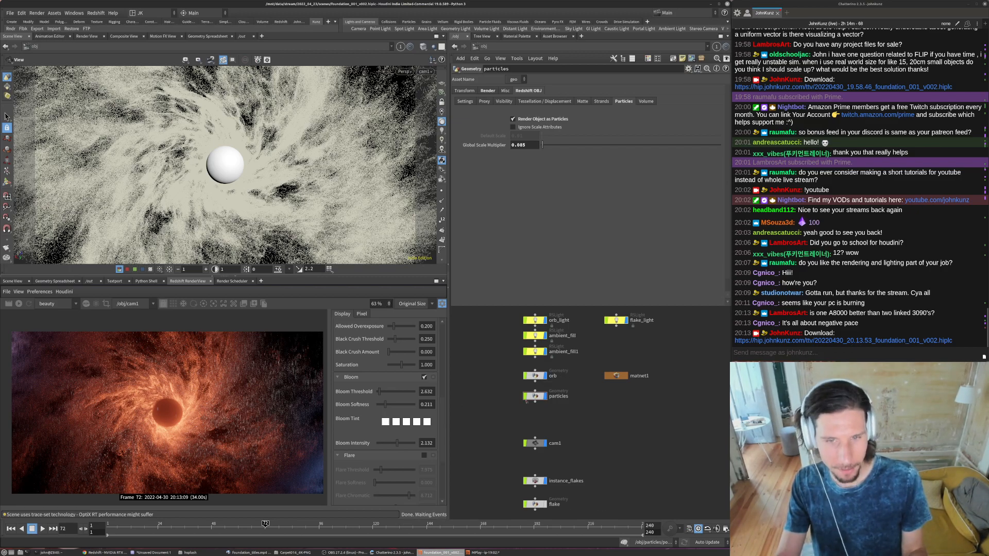
{"action": "scroll", "coordinate": [582, 398], "scroll_direction": "up", "scroll_amount": 4}
{"action": "middle_click_drag", "start_coordinate": [587, 400], "coordinate": [635, 393]}
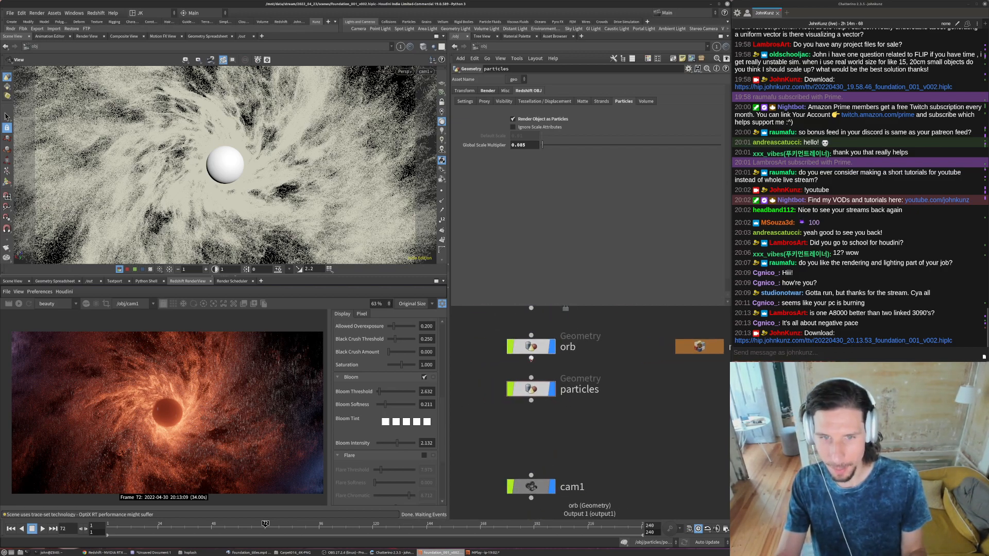
{"action": "scroll", "coordinate": [554, 376], "scroll_direction": "down", "scroll_amount": 2}
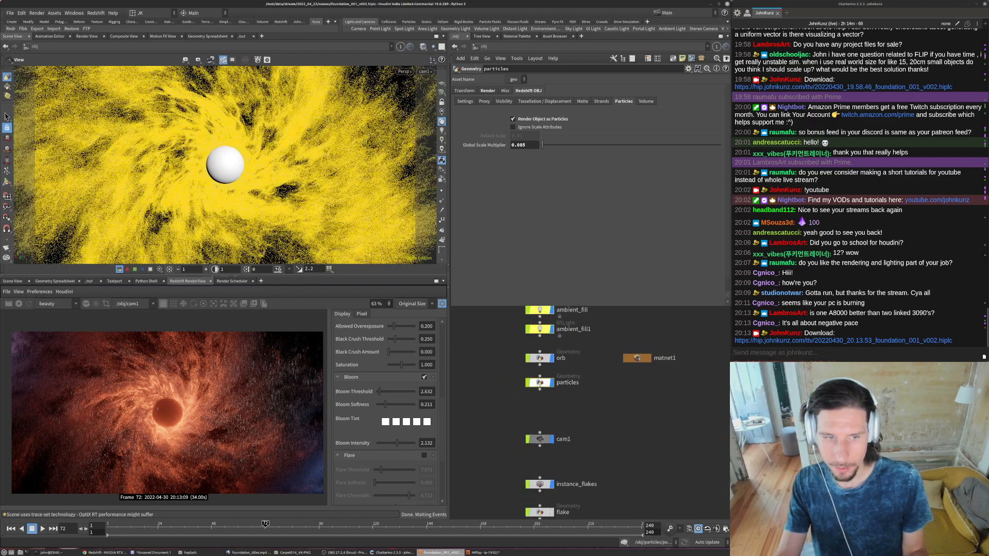
{"action": "double_click", "coordinate": [539, 383]}
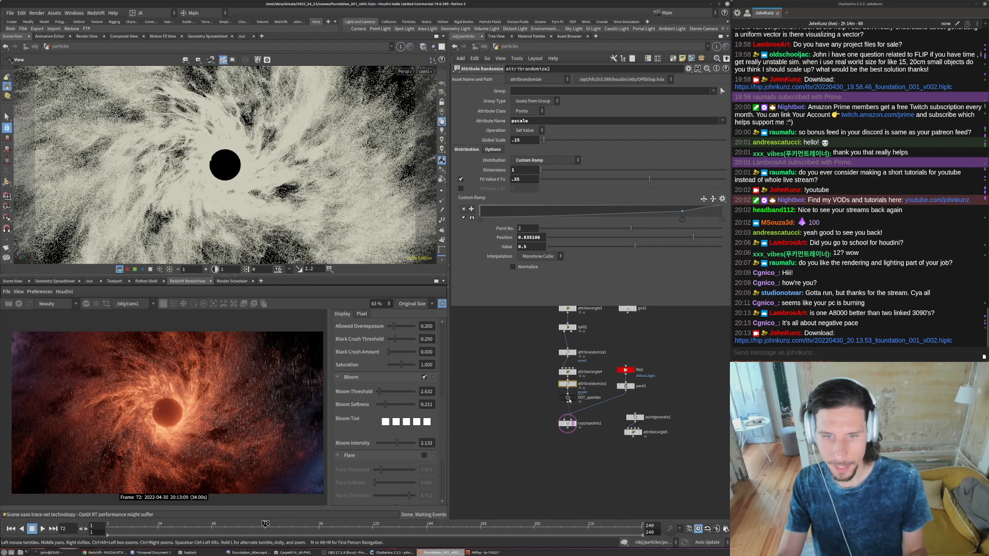
- Examine the particles node network from the cached file nodes through the split to the sparkles branch
{"action": "middle_click", "coordinate": [568, 400]}
{"action": "middle_click_drag", "start_coordinate": [538, 338], "coordinate": [536, 429]}
{"action": "middle_click_drag", "start_coordinate": [563, 330], "coordinate": [563, 364]}
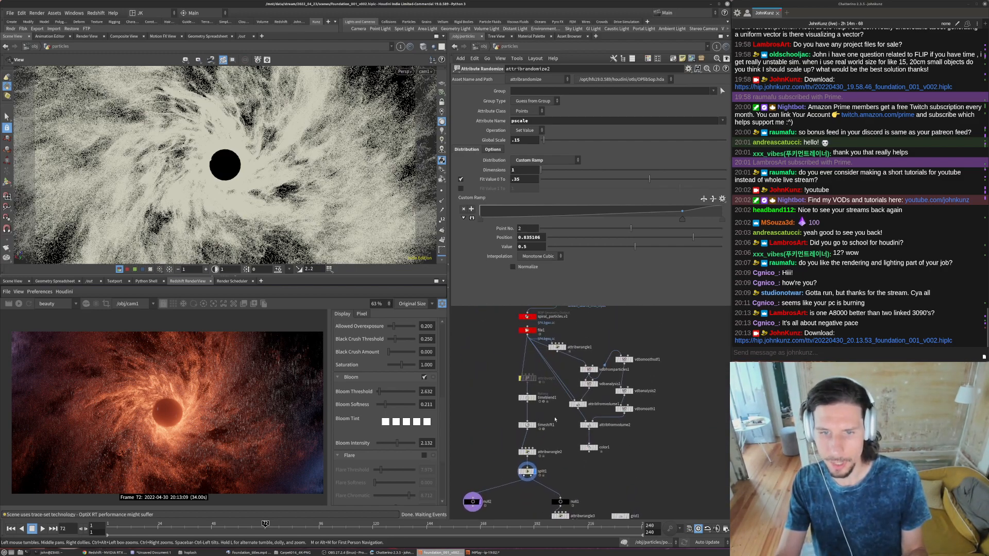
{"action": "middle_click_drag", "start_coordinate": [561, 408], "coordinate": [560, 388]}
{"action": "left_click_drag", "start_coordinate": [526, 359], "coordinate": [551, 373]}
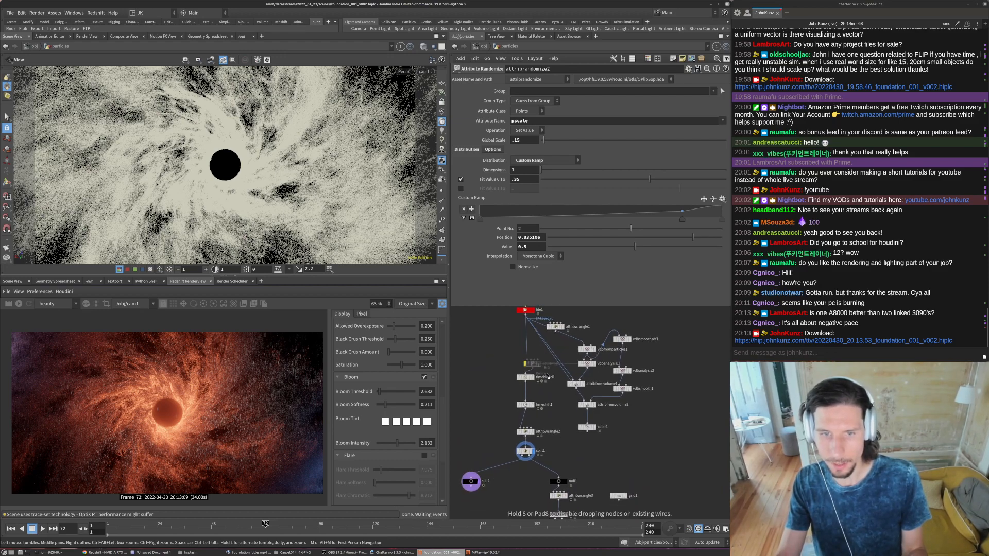
{"action": "mouse_move", "coordinate": [582, 466]}
{"action": "left_mouse_down"}
{"action": "mouse_move", "coordinate": [617, 454]}
{"action": "mouse_move", "coordinate": [601, 460]}
{"action": "left_mouse_up"}
{"action": "middle_click_drag", "start_coordinate": [585, 482], "coordinate": [558, 418]}
- Switch to the reference title video, toggle its horizontal and vertical flips, and scrub through the orb shot
{"action": "key", "text": "alt+Tab"}
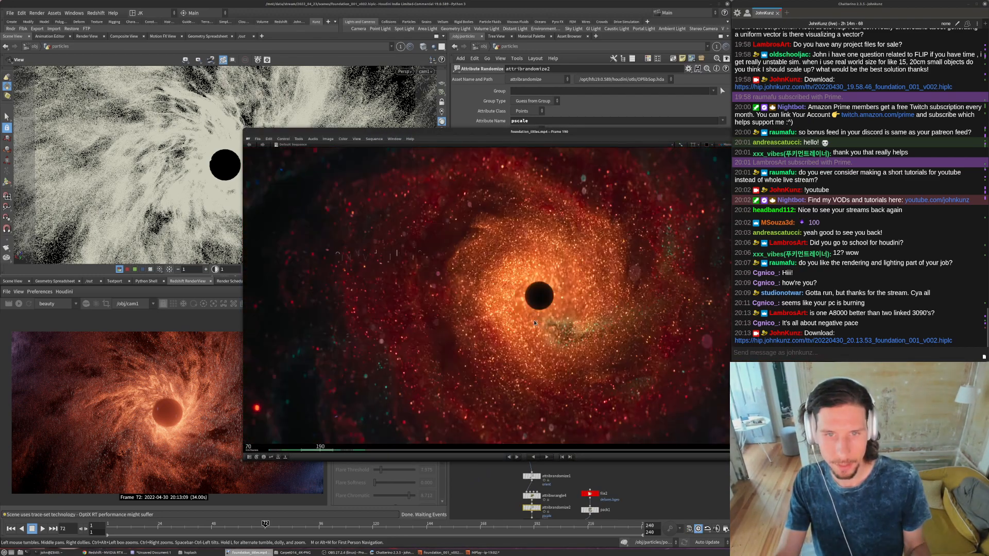
{"action": "key", "text": "shift+x"}
{"action": "left_click_drag", "start_coordinate": [576, 328], "coordinate": [519, 324]}
{"action": "key", "text": "shift+y"}
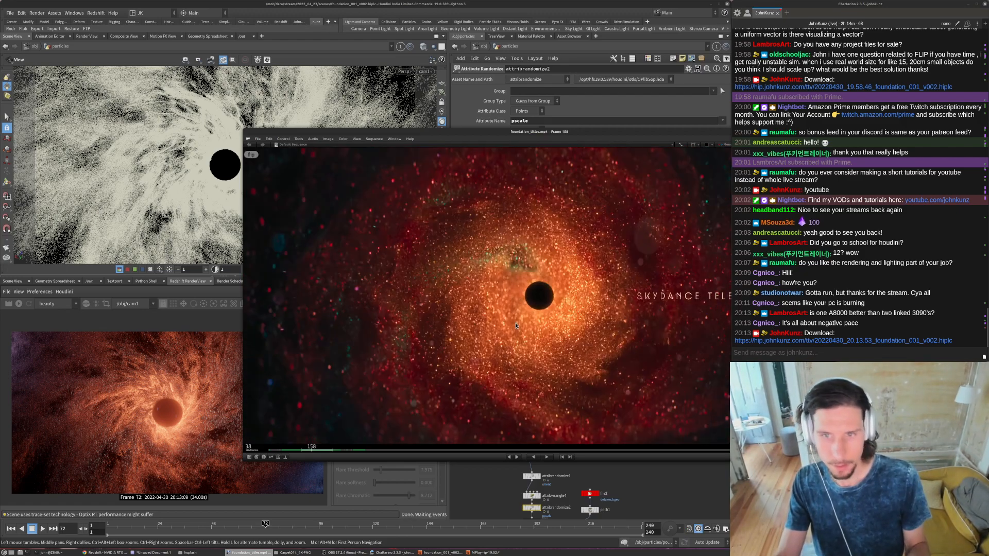
{"action": "left_click_drag", "start_coordinate": [576, 346], "coordinate": [560, 342]}
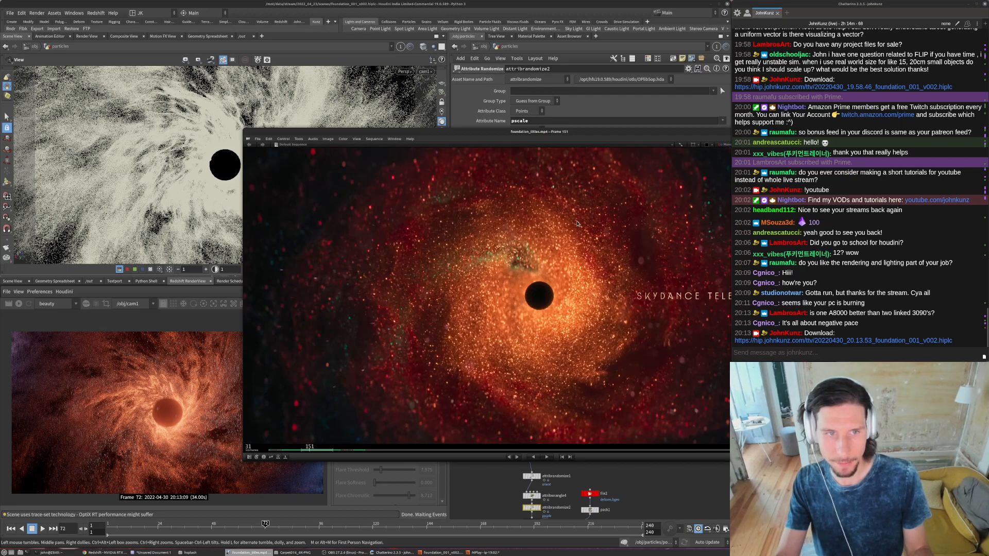
- Return to Houdini's particles network and display the output of the attribvop1 node in the viewport
{"action": "left_click", "coordinate": [670, 476]}
{"action": "middle_click_drag", "start_coordinate": [670, 477], "coordinate": [668, 430]}
{"action": "left_click_drag", "start_coordinate": [570, 355], "coordinate": [514, 419]}
{"action": "scroll", "coordinate": [530, 418], "scroll_direction": "up", "scroll_amount": 5}
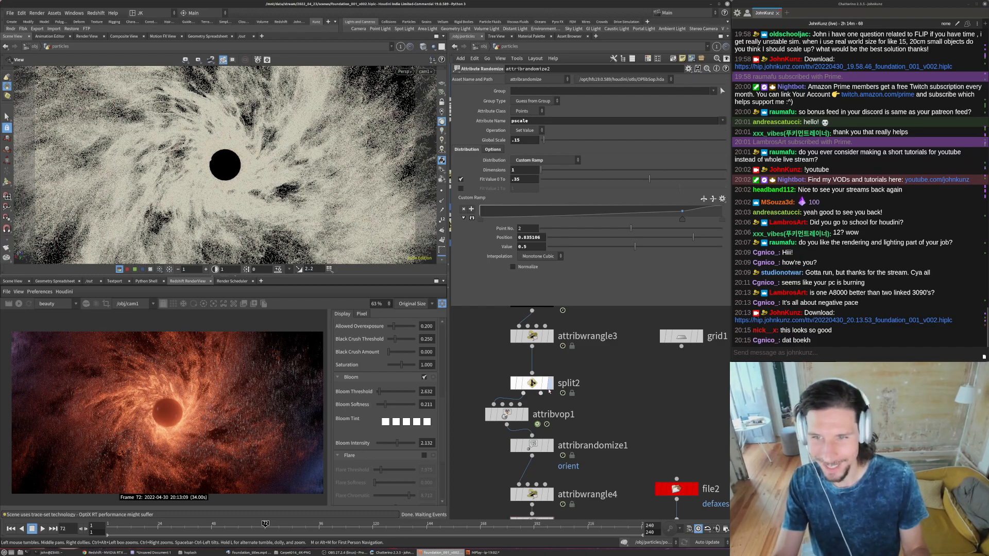
{"action": "scroll", "coordinate": [493, 404], "scroll_direction": "up", "scroll_amount": 2}
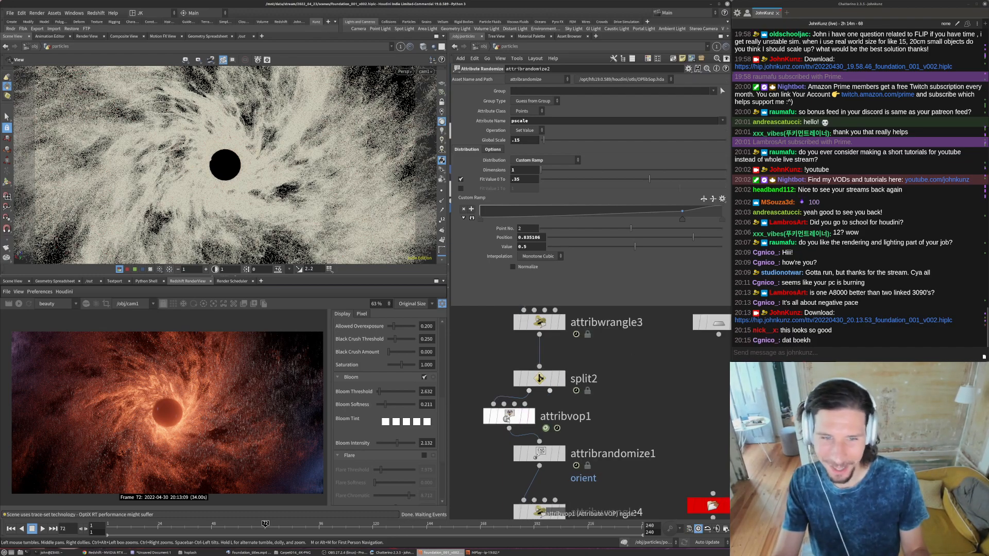
{"action": "key", "text": "r"}
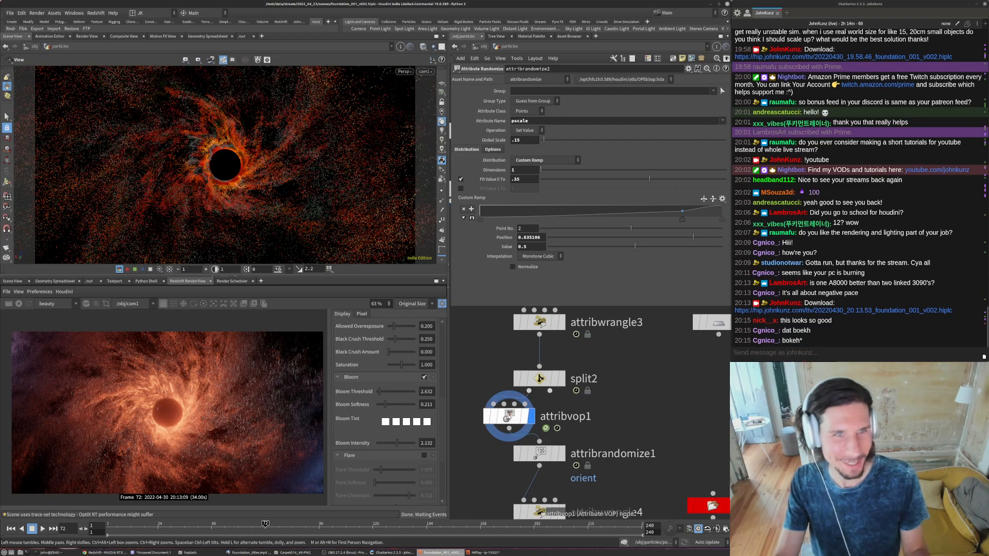
- Inspect attribvop1's internal noise network, then select the dark grey point of its colour ramp
{"action": "left_click", "coordinate": [507, 417]}
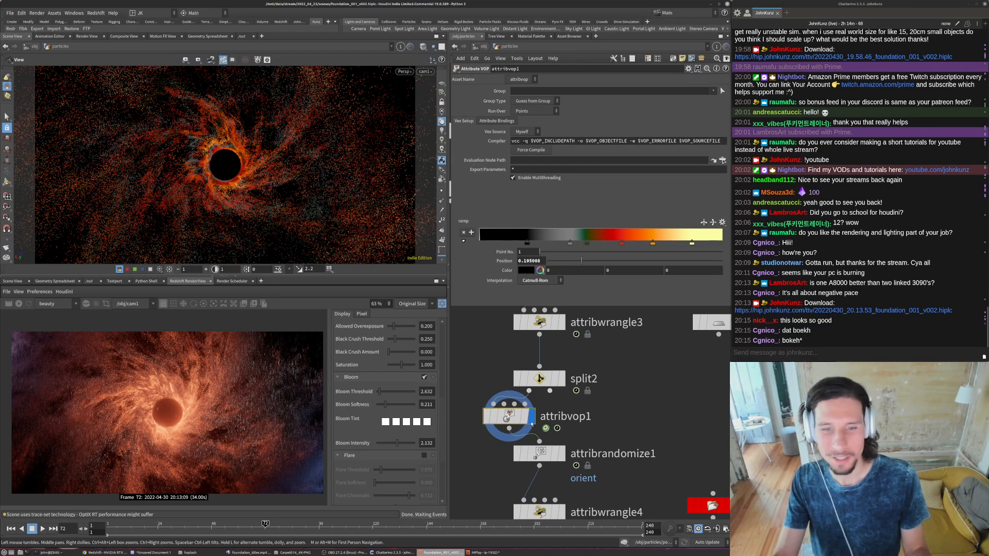
{"action": "double_click", "coordinate": [532, 424]}
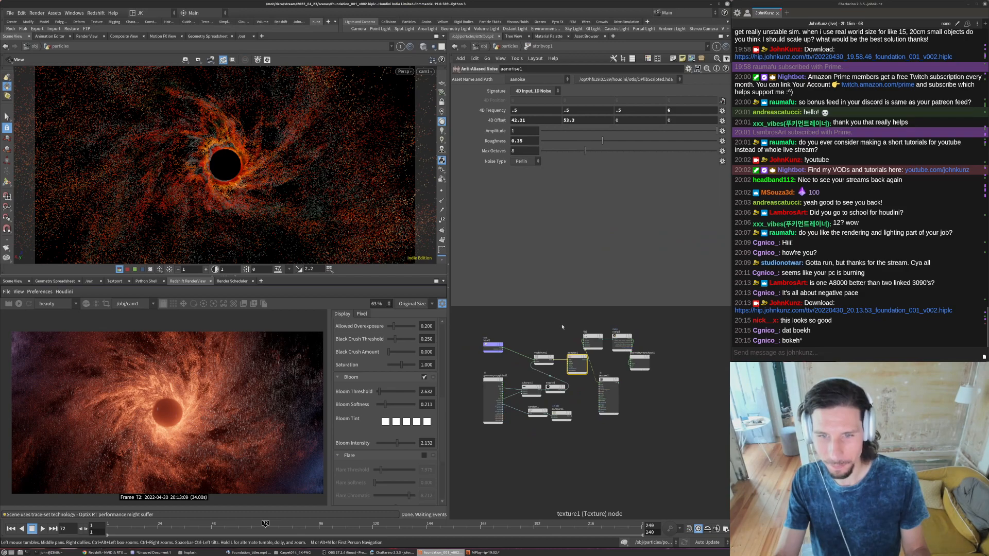
{"action": "left_click", "coordinate": [509, 47]}
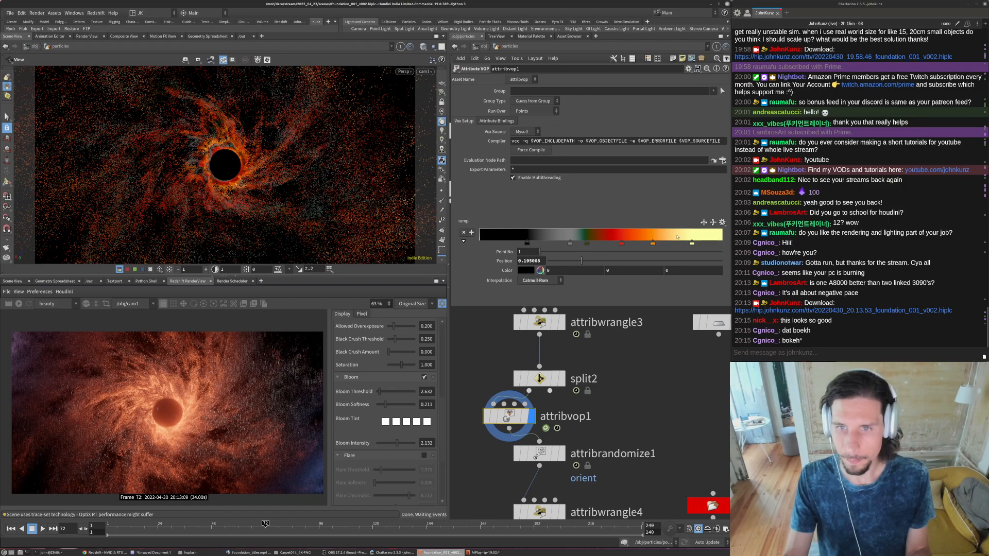
{"action": "left_click", "coordinate": [559, 242]}
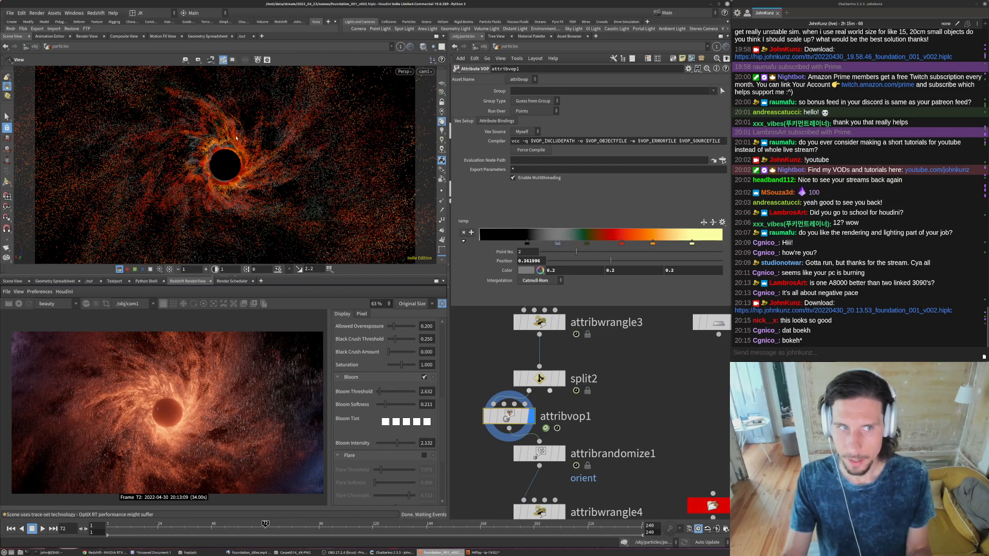
- Set the OUT_sparkles null as the displayed node and return to the object level
{"action": "scroll", "coordinate": [542, 423], "scroll_direction": "down", "scroll_amount": 5}
{"action": "left_click", "coordinate": [534, 416]}
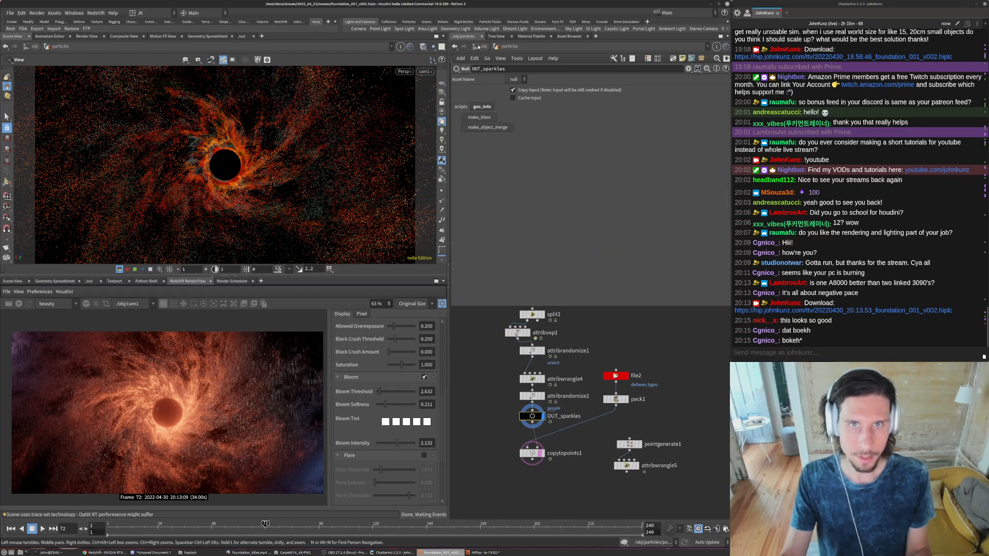
{"action": "left_click", "coordinate": [480, 46]}
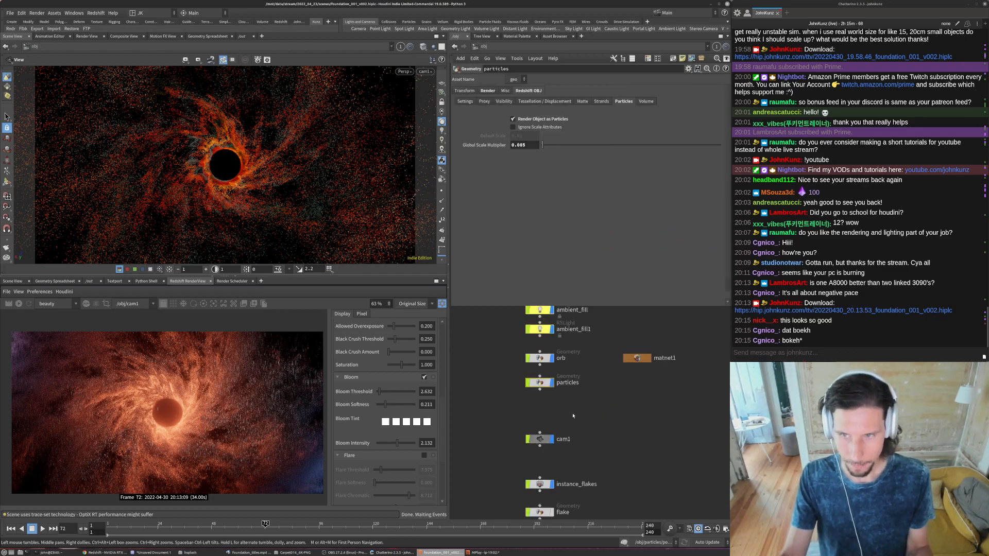
- Open the flake material inside matnet1 and add an RS Point Attribute node beside Material1
{"action": "middle_click_drag", "start_coordinate": [572, 416], "coordinate": [560, 391]}
{"action": "scroll", "coordinate": [547, 370], "scroll_direction": "down", "scroll_amount": 2}
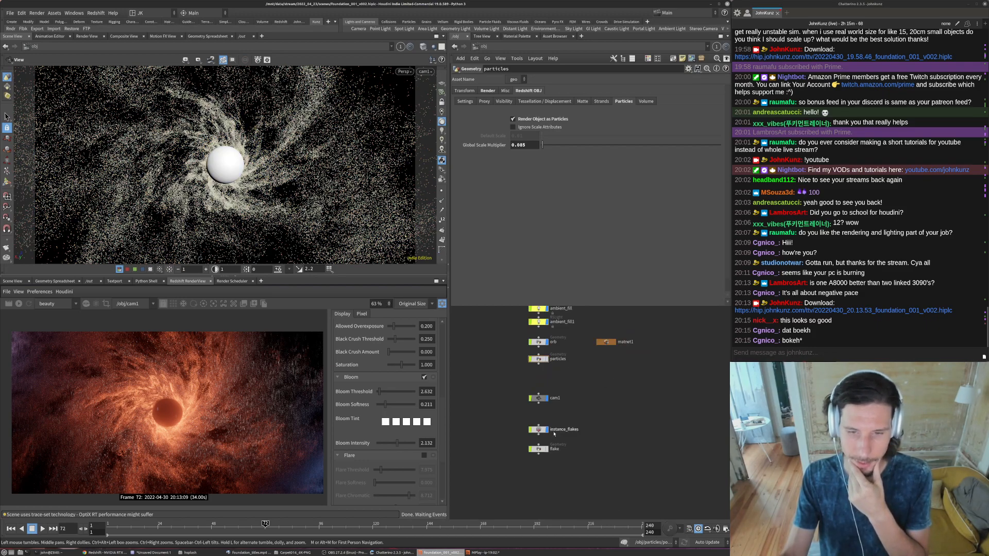
{"action": "double_click", "coordinate": [605, 342]}
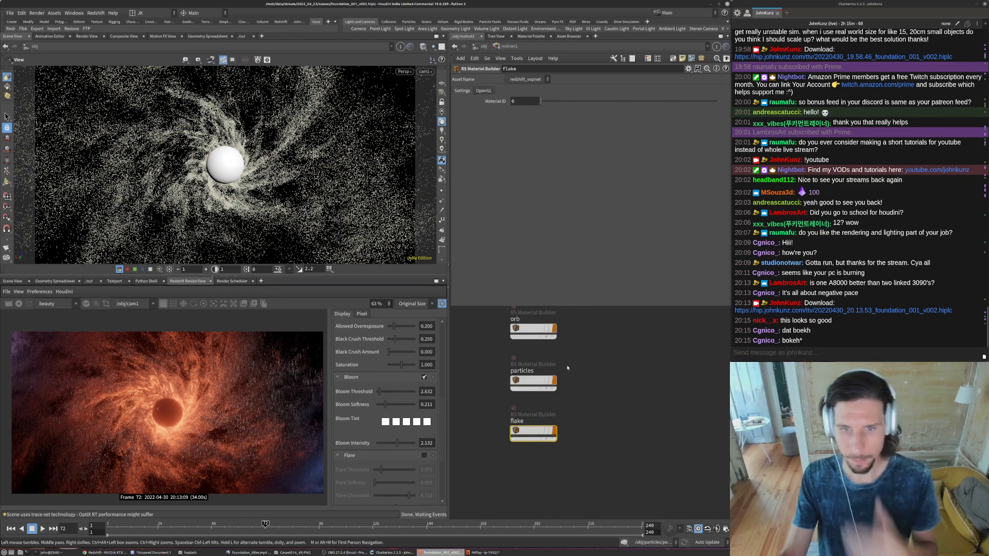
{"action": "double_click", "coordinate": [543, 430]}
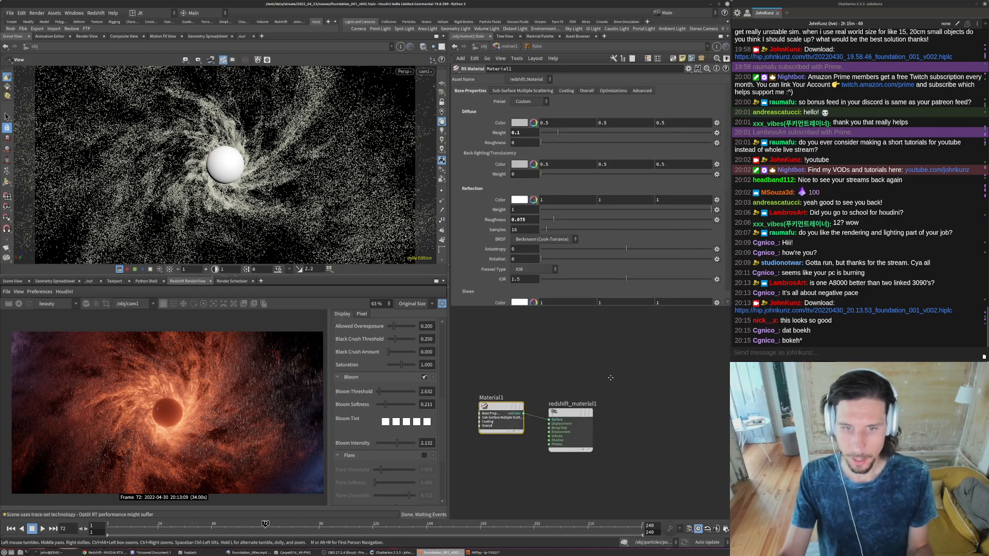
{"action": "key", "text": "Tab"}
{"action": "type", "text": "maxon"}
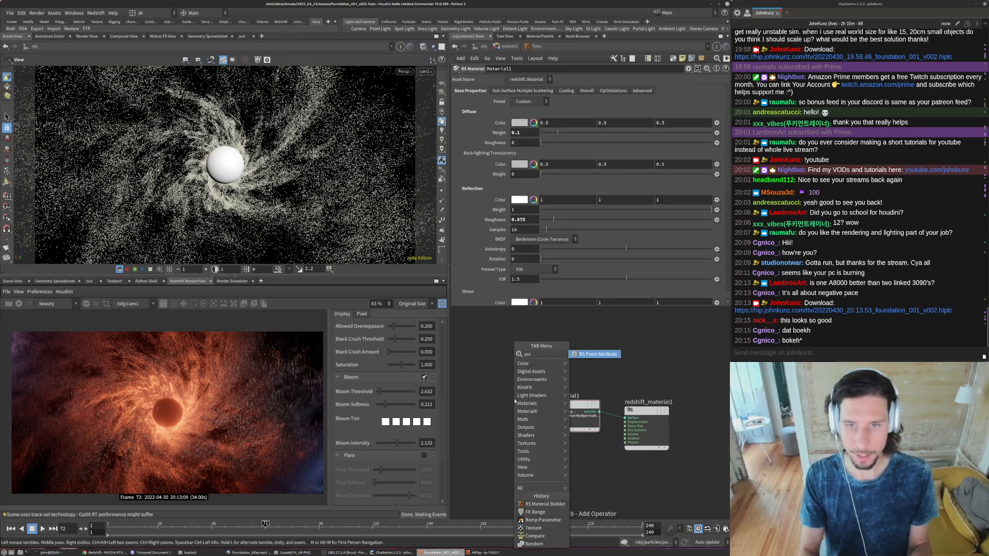
{"action": "key", "text": "Return"}
{"action": "key", "text": "Escape"}
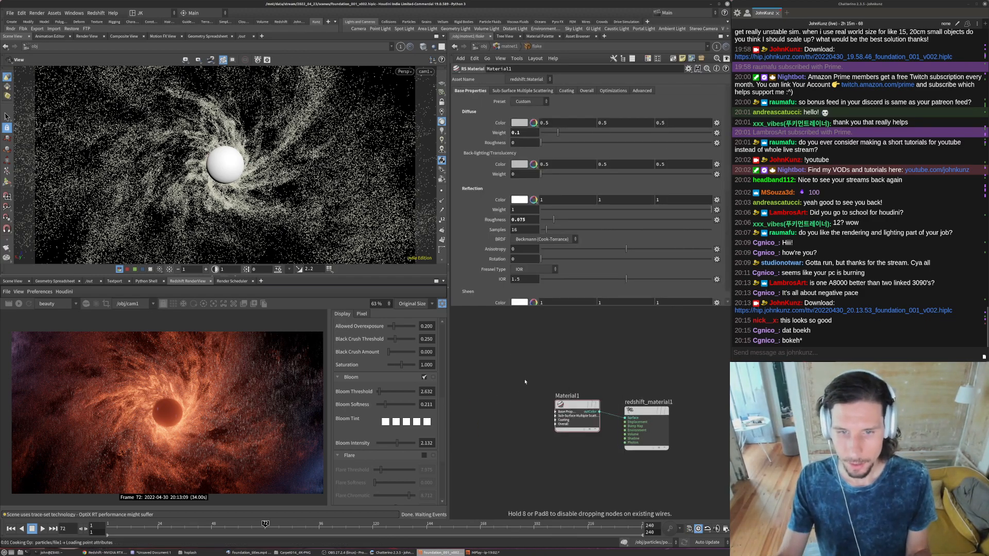
{"action": "left_click", "coordinate": [538, 396]}
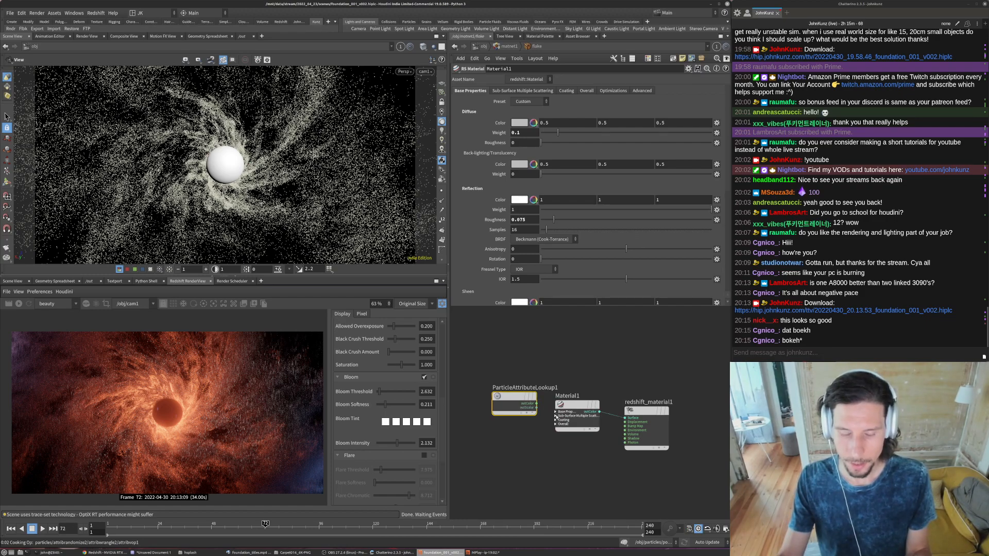
- Connect the Cd point attribute's colour output to Material1's reflection colour and re-render the scene
{"action": "middle_click_drag", "start_coordinate": [523, 456], "coordinate": [542, 443]}
{"action": "left_click", "coordinate": [574, 398]}
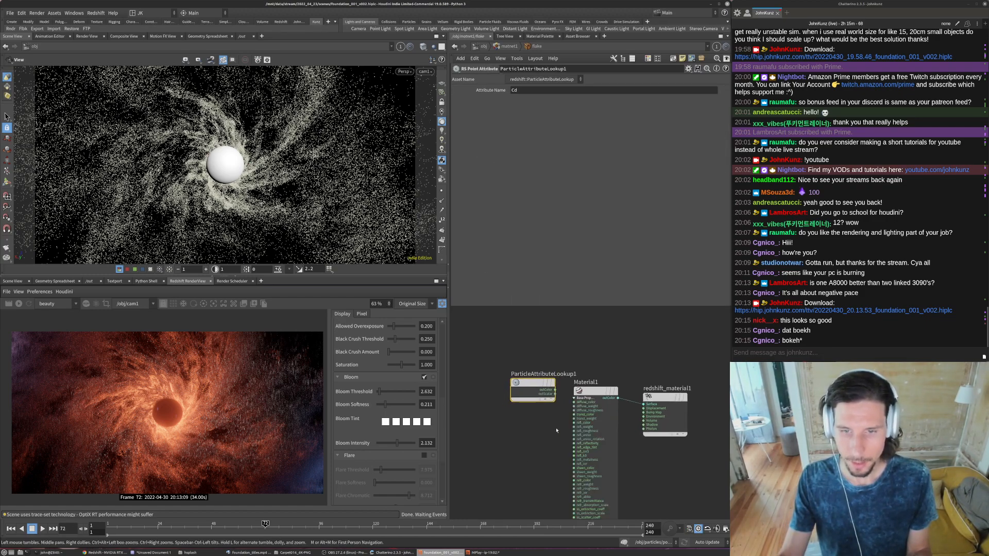
{"action": "left_click_drag", "start_coordinate": [542, 390], "coordinate": [573, 423]}
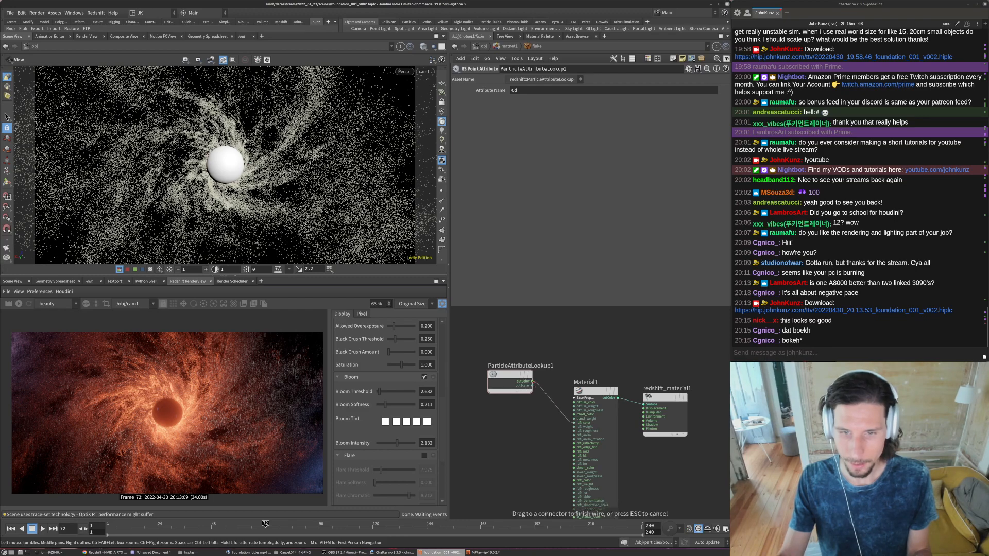
{"action": "left_click", "coordinate": [18, 304]}
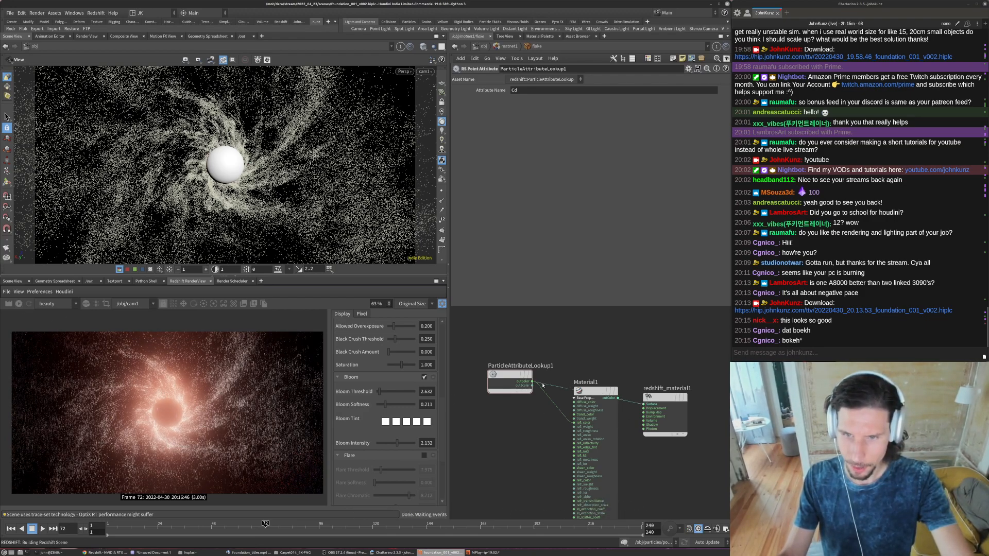
- Wire the Cd point attribute's colour directly into redshift_material1's surface in place of Material1, and check the render
{"action": "left_click_drag", "start_coordinate": [593, 391], "coordinate": [590, 426]}
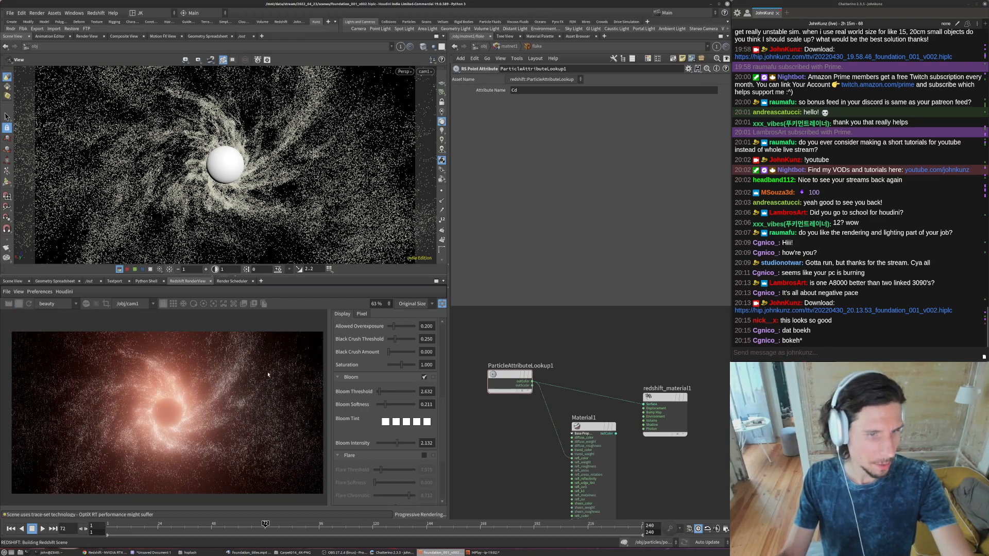
{"action": "scroll", "coordinate": [119, 411], "scroll_direction": "up", "scroll_amount": 7}
{"action": "scroll", "coordinate": [127, 407], "scroll_direction": "down", "scroll_amount": 8}
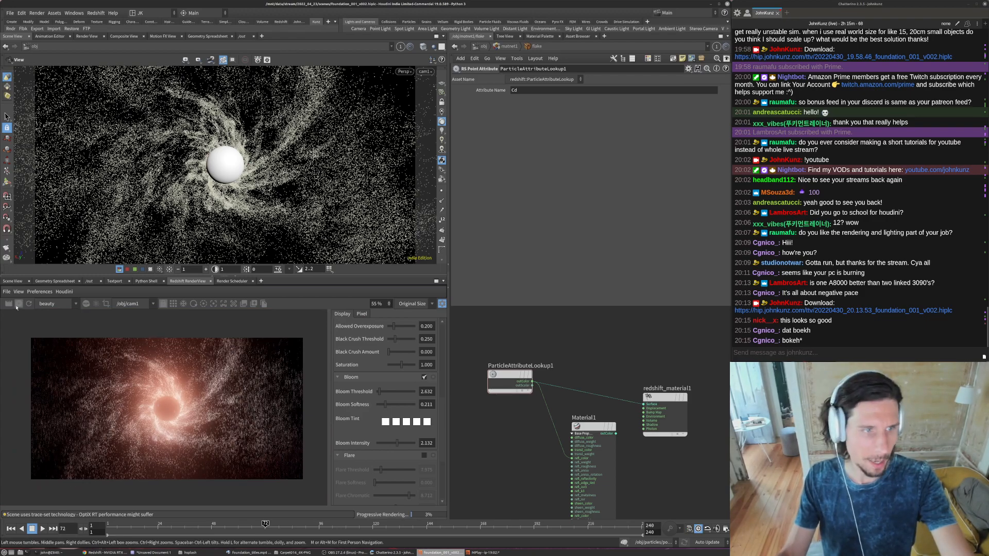
- Return to the object level and clear the render material assigned to instance_flakes
{"action": "key", "text": "u"}
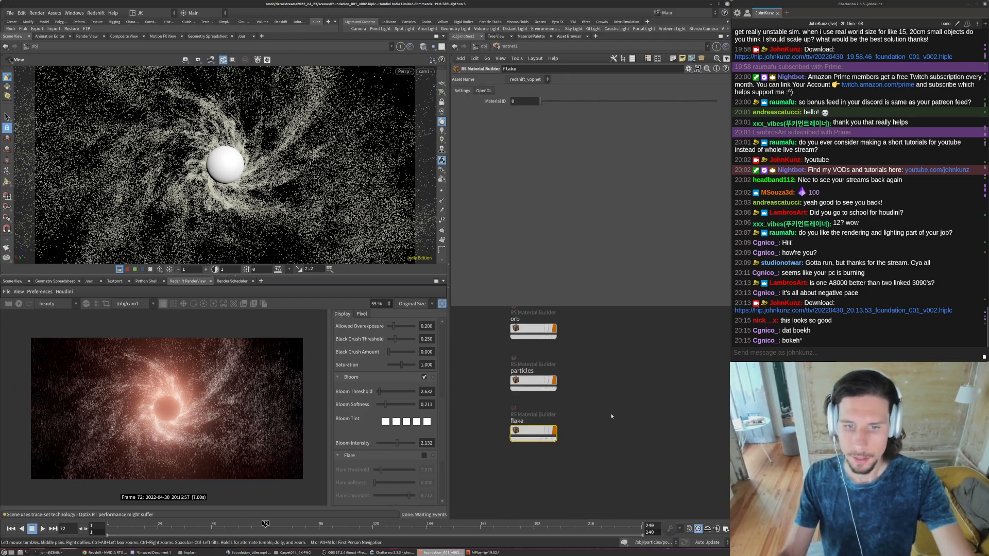
{"action": "left_click", "coordinate": [483, 46]}
{"action": "left_click", "coordinate": [605, 267]}
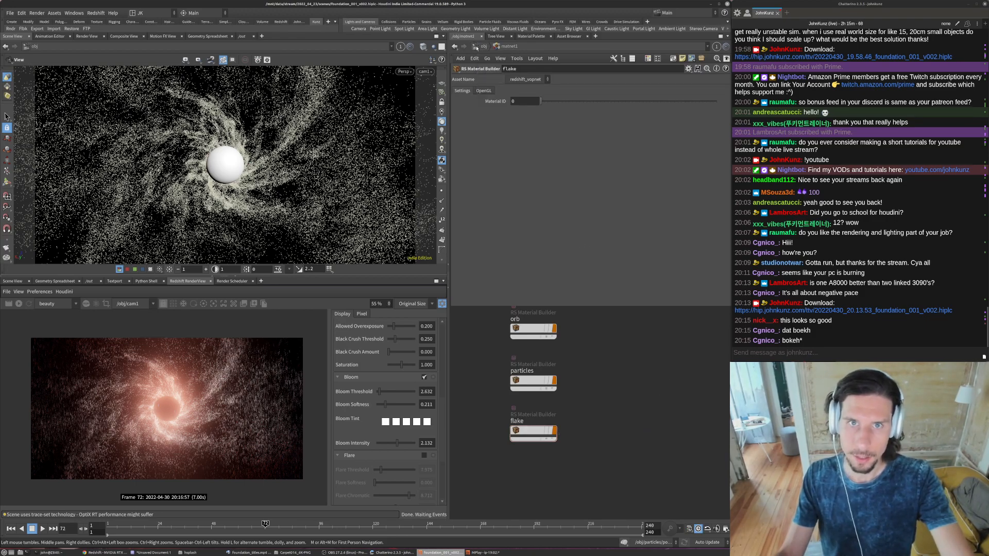
{"action": "left_click", "coordinate": [476, 47]}
{"action": "left_click", "coordinate": [560, 102]}
{"action": "key", "text": "ctrl+a"}
{"action": "key", "text": "BackSpace"}
{"action": "left_click", "coordinate": [644, 413]}
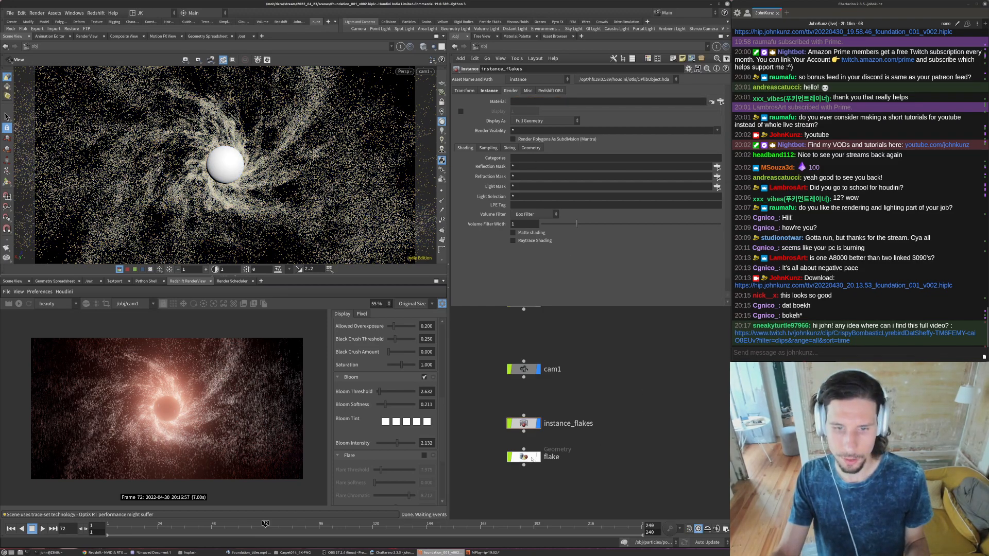
- Check the render material assigned to the flake object and inspect the flakes in the Redshift render
{"action": "left_click", "coordinate": [534, 459]}
{"action": "left_click", "coordinate": [486, 91]}
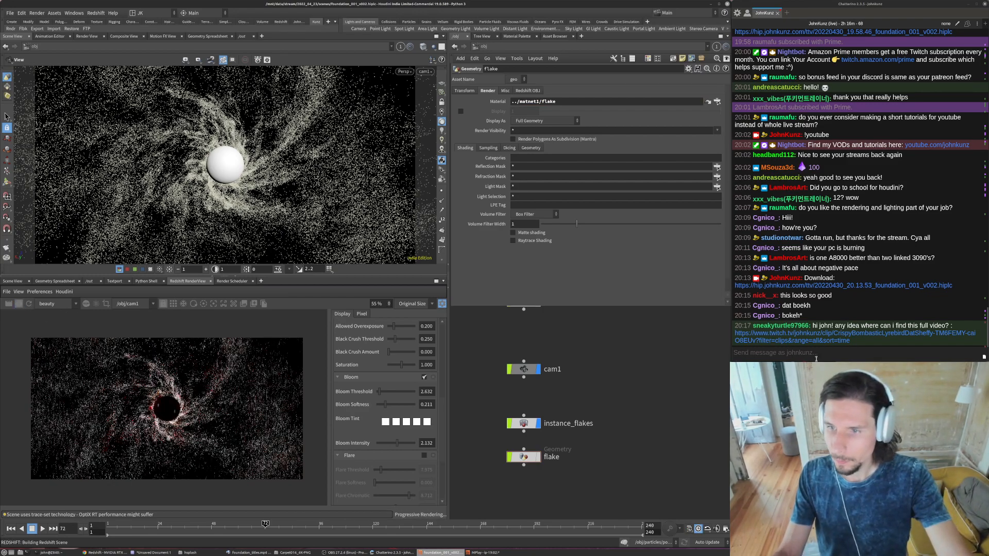
{"action": "scroll", "coordinate": [163, 409], "scroll_direction": "up", "scroll_amount": 4}
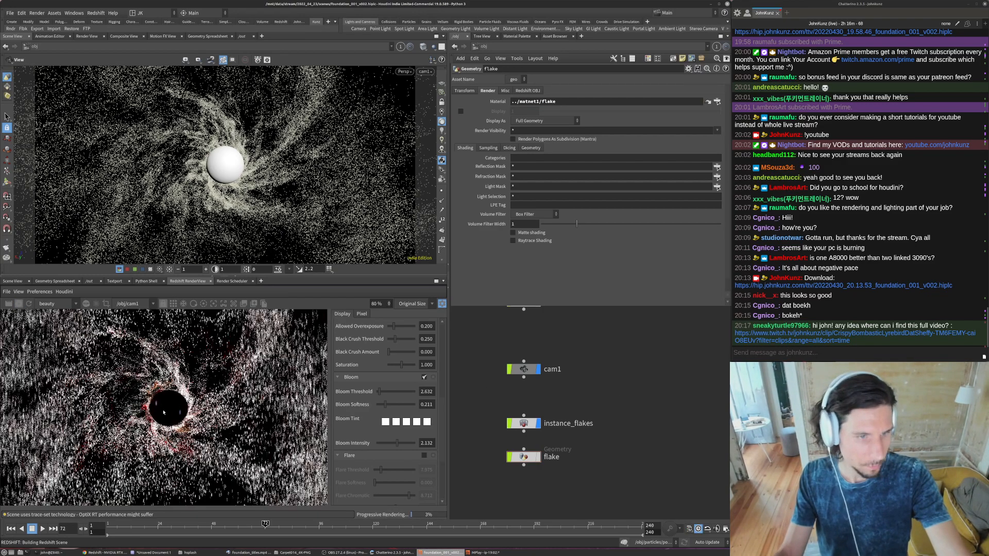
{"action": "scroll", "coordinate": [163, 408], "scroll_direction": "down", "scroll_amount": 4}
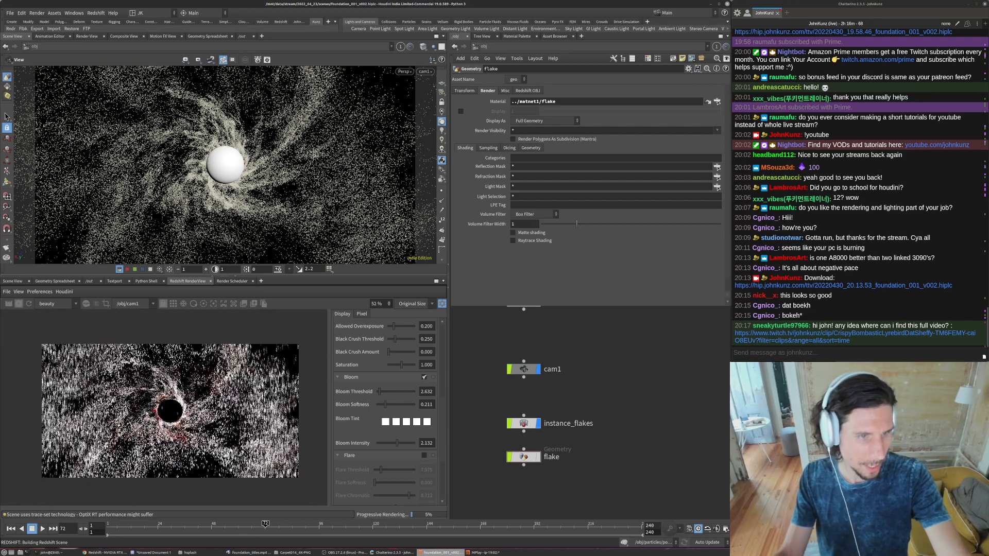
{"action": "scroll", "coordinate": [445, 415], "scroll_direction": "up", "scroll_amount": 4}
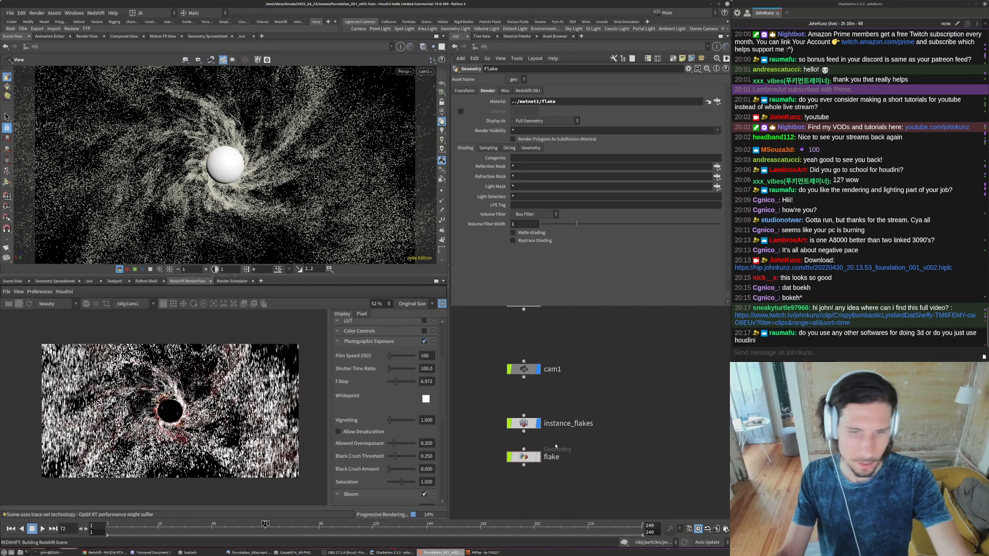
- Switch to Firefox to view the Twitch clip linked in the chat, and close the browser window when done
{"action": "left_click", "coordinate": [790, 318]}
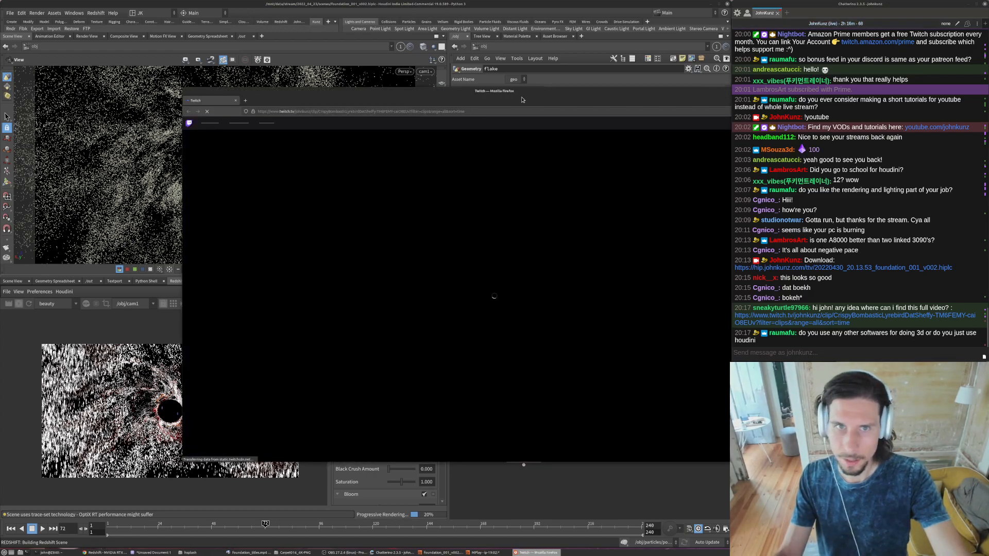
{"action": "left_click_drag", "start_coordinate": [521, 100], "coordinate": [702, 374]}
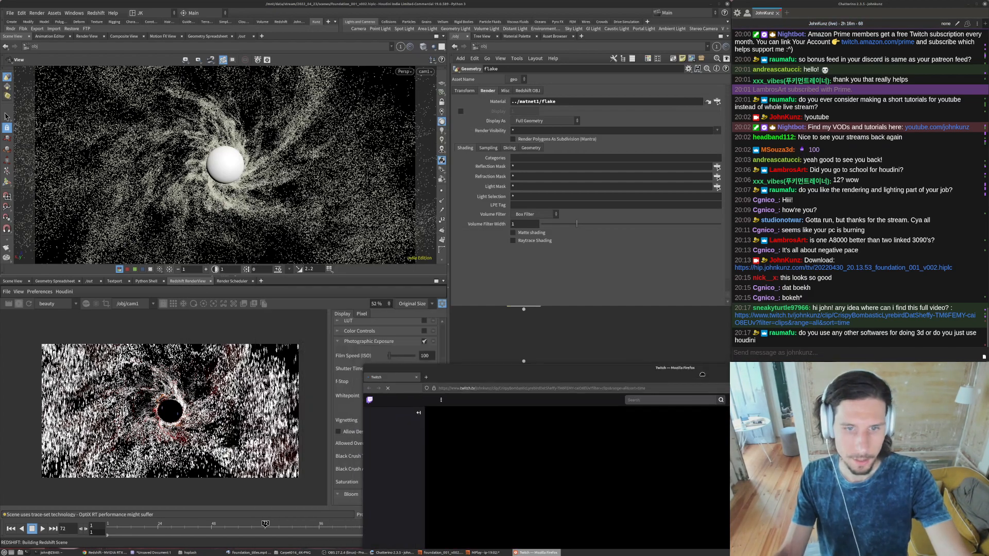
{"action": "left_click_drag", "start_coordinate": [638, 369], "coordinate": [412, 196]}
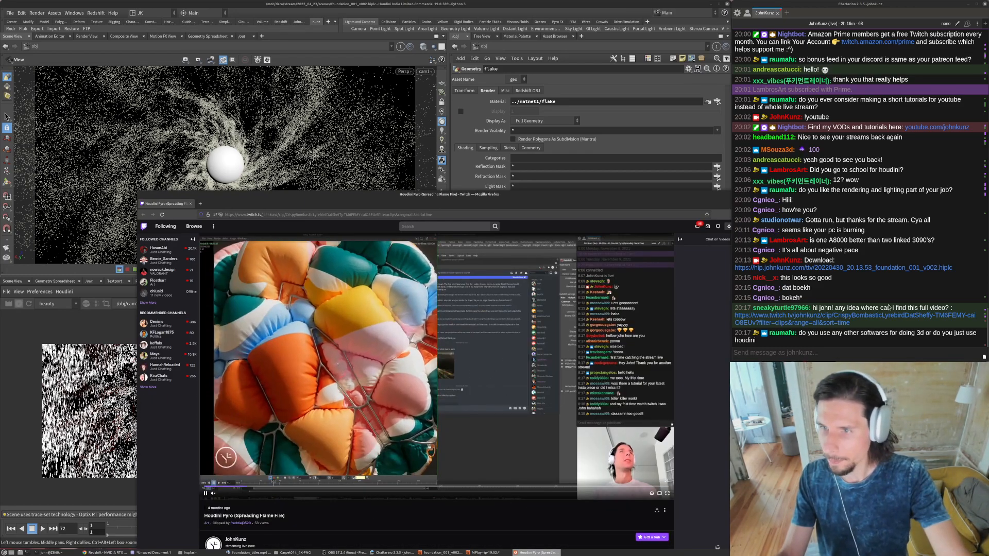
{"action": "left_click", "coordinate": [871, 319]}
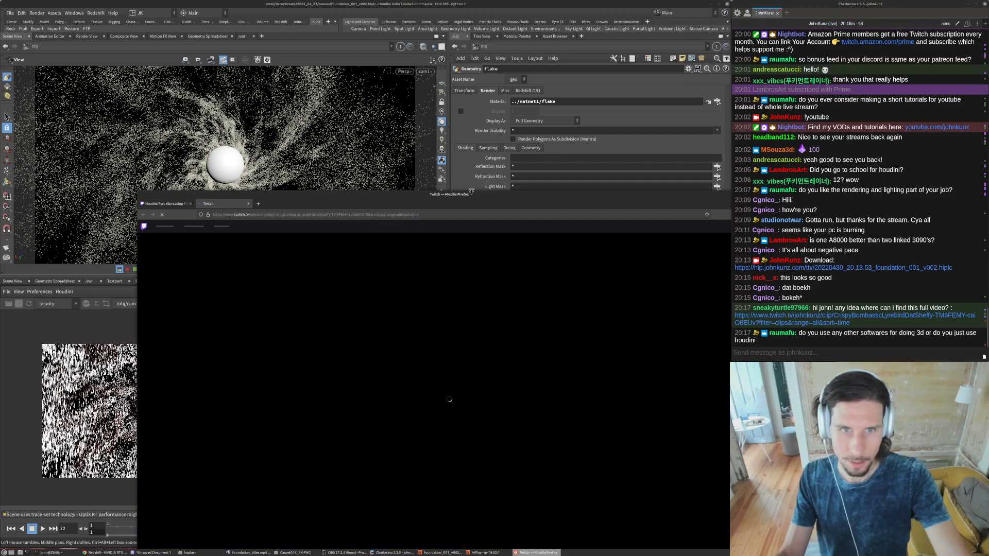
{"action": "left_click_drag", "start_coordinate": [473, 196], "coordinate": [308, 165]}
{"action": "left_click", "coordinate": [592, 164]}
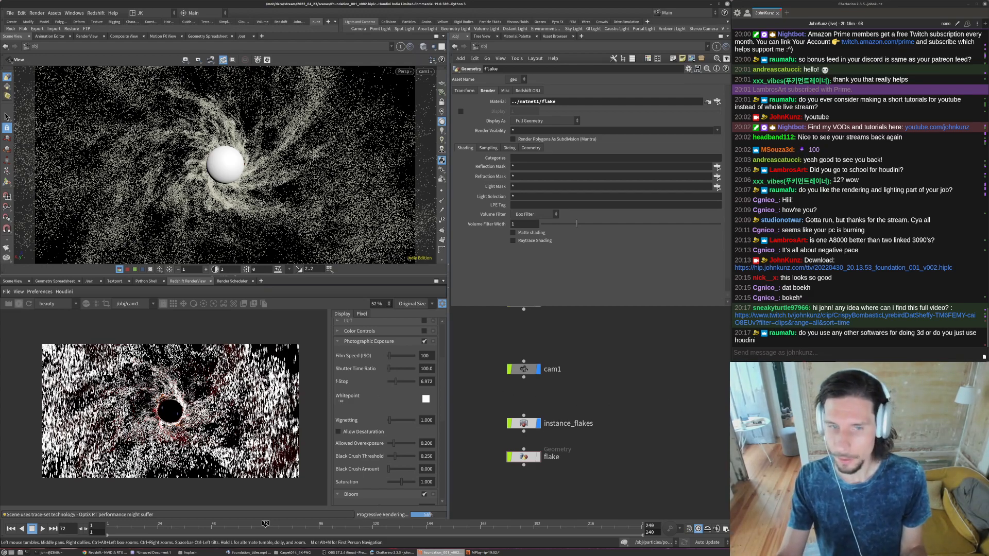
- Wire Material1's output back into redshift_material1's surface in the flake material, and select Material1 to show its properties
{"action": "scroll", "coordinate": [141, 414], "scroll_direction": "up", "scroll_amount": 2}
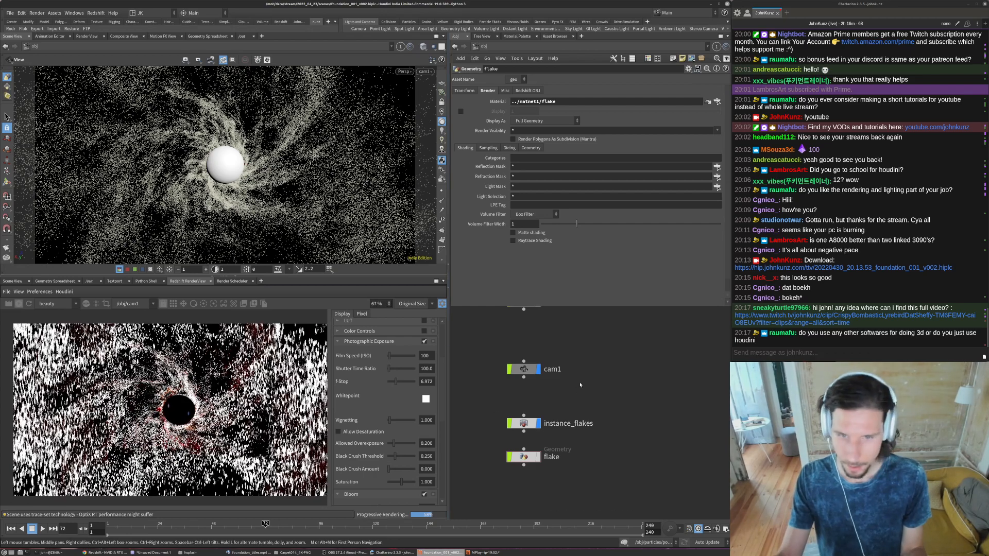
{"action": "scroll", "coordinate": [573, 361], "scroll_direction": "down", "scroll_amount": 4}
{"action": "double_click", "coordinate": [609, 329]}
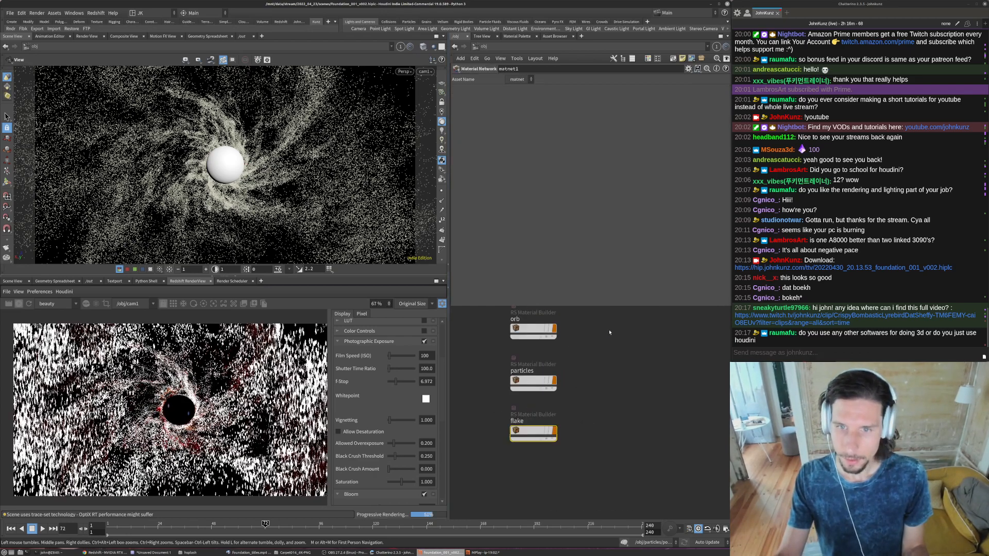
{"action": "double_click", "coordinate": [526, 432]}
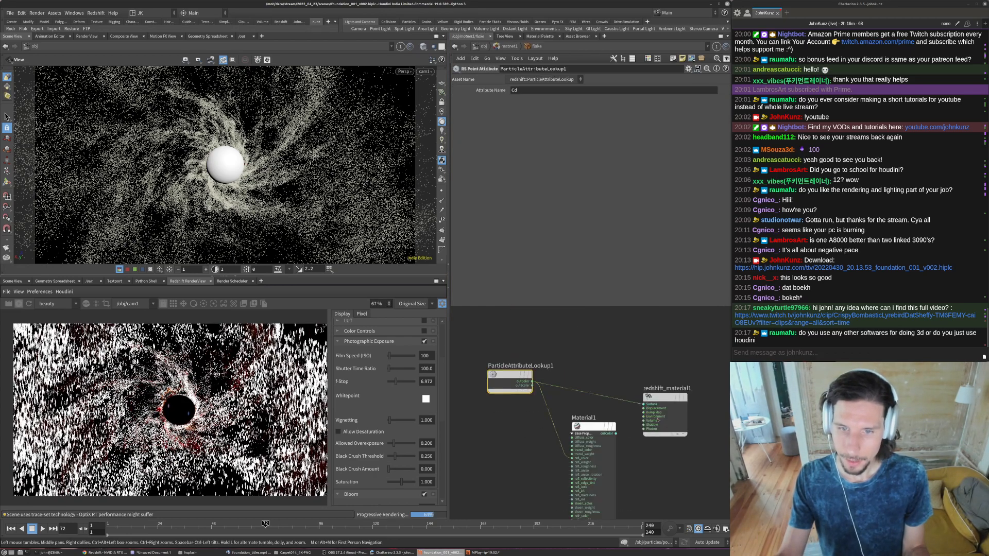
{"action": "left_click_drag", "start_coordinate": [533, 382], "coordinate": [615, 434]}
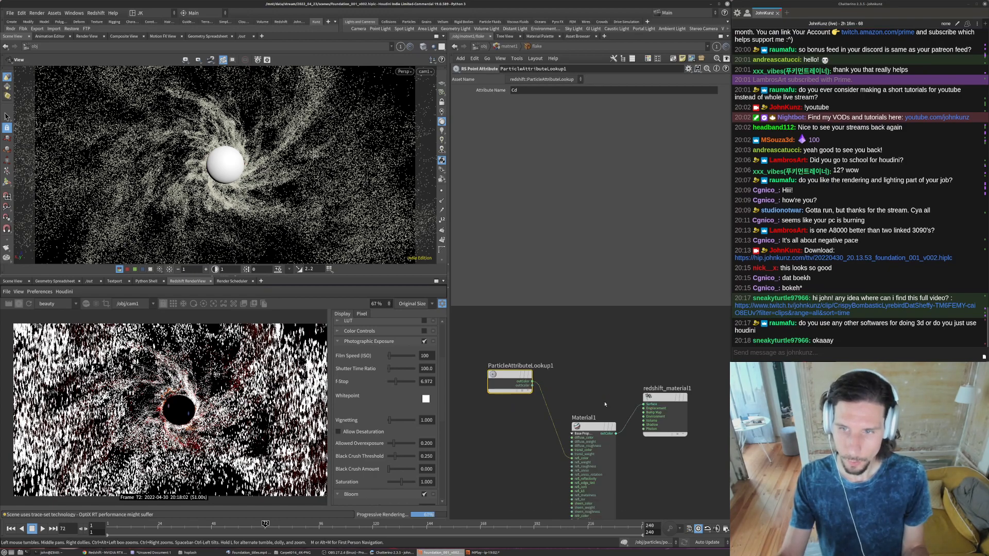
{"action": "scroll", "coordinate": [148, 412], "scroll_direction": "up", "scroll_amount": 3}
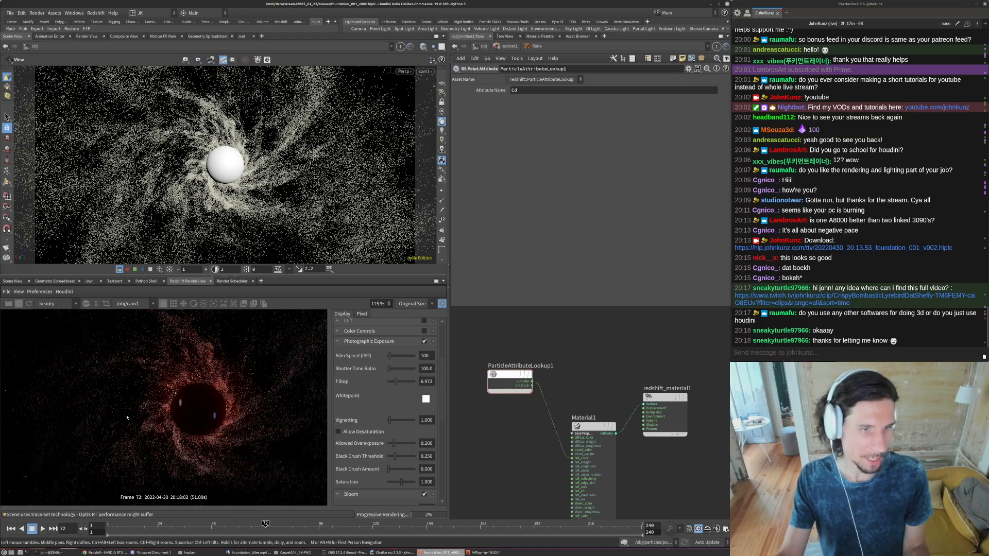
{"action": "scroll", "coordinate": [200, 393], "scroll_direction": "down", "scroll_amount": 4}
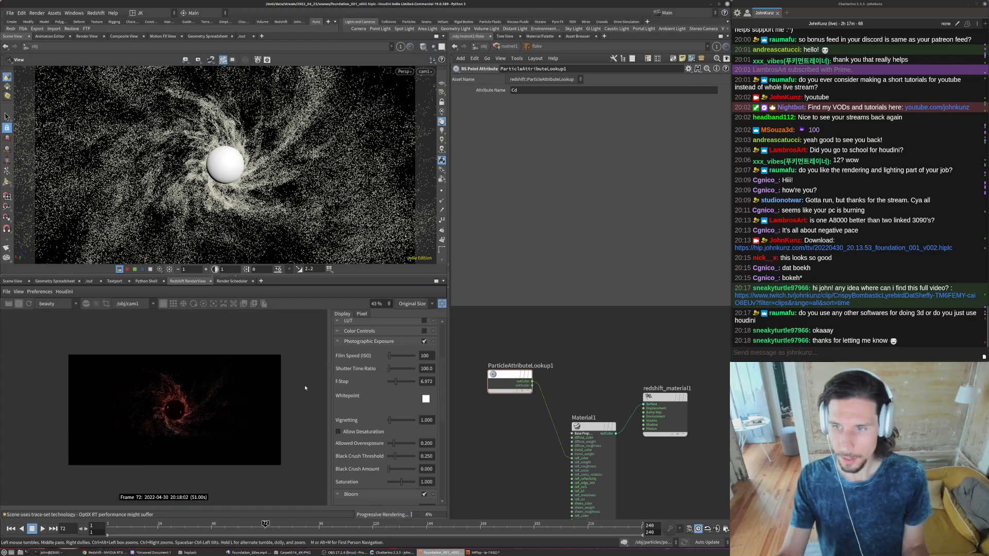
{"action": "scroll", "coordinate": [172, 421], "scroll_direction": "up", "scroll_amount": 2}
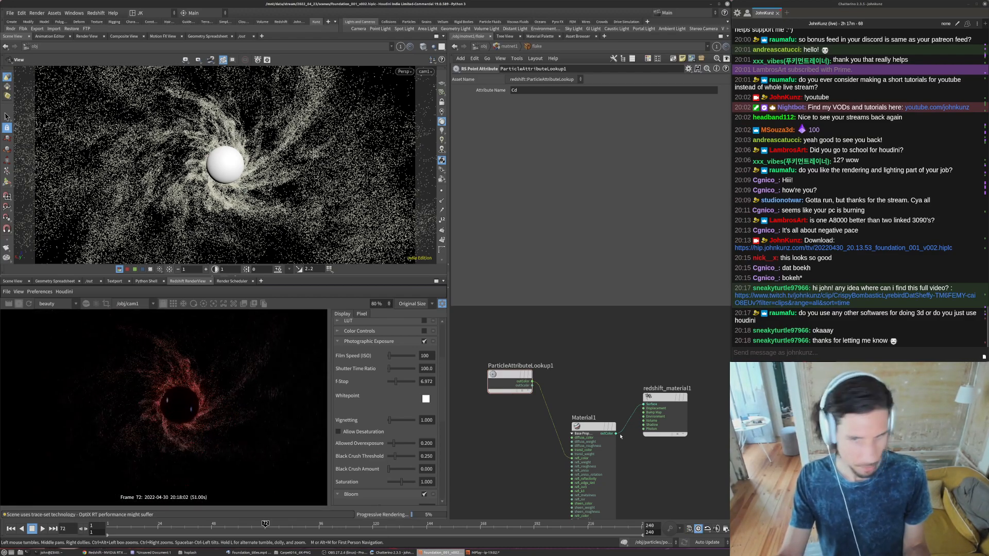
{"action": "left_click_drag", "start_coordinate": [597, 431], "coordinate": [588, 414]}
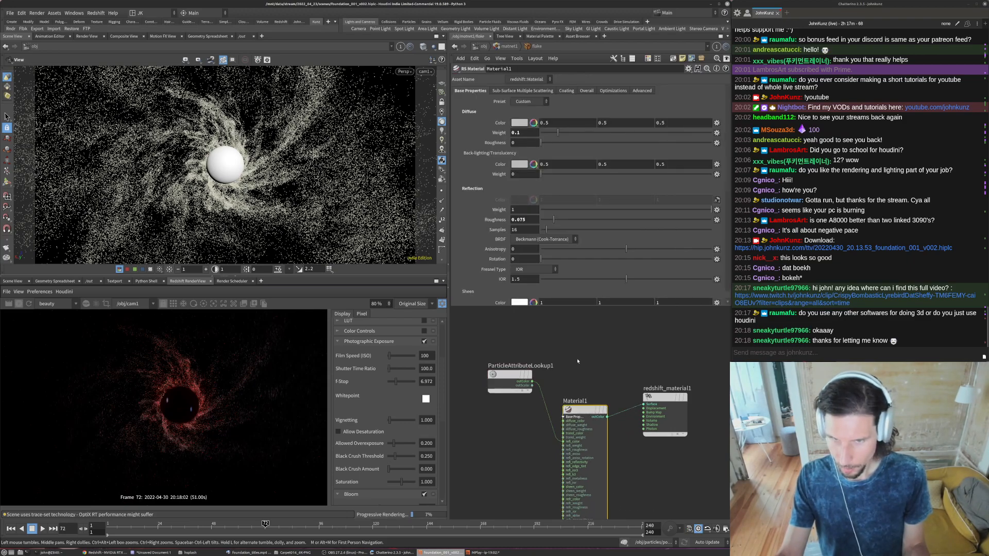
{"action": "scroll", "coordinate": [135, 402], "scroll_direction": "up", "scroll_amount": 5}
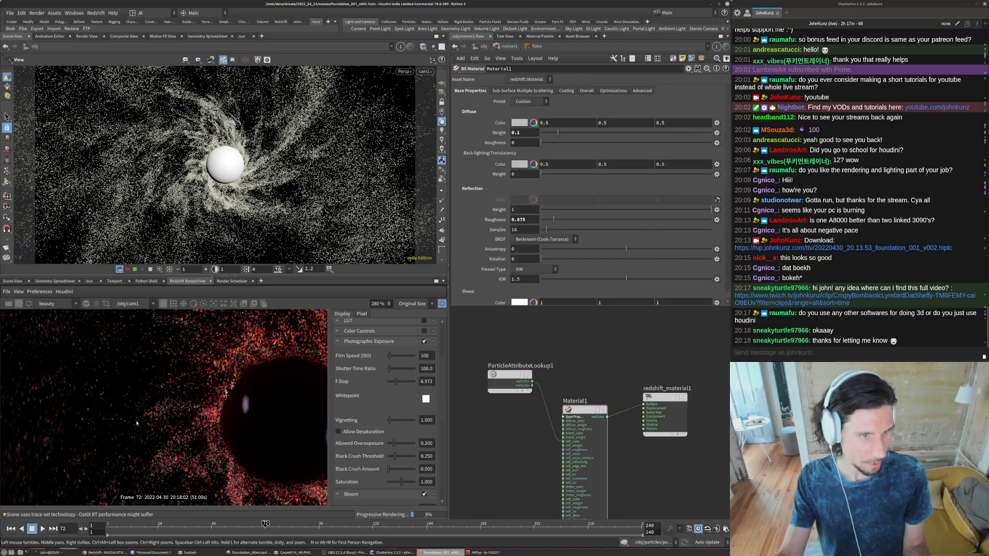
{"action": "scroll", "coordinate": [137, 423], "scroll_direction": "down", "scroll_amount": 5}
- Set Material1's reflection roughness to 0.2 and check the render
{"action": "double_click", "coordinate": [520, 220]}
{"action": "type", "text": "2"}
{"action": "key", "text": "Return"}
{"action": "scroll", "coordinate": [134, 374], "scroll_direction": "down", "scroll_amount": 1}
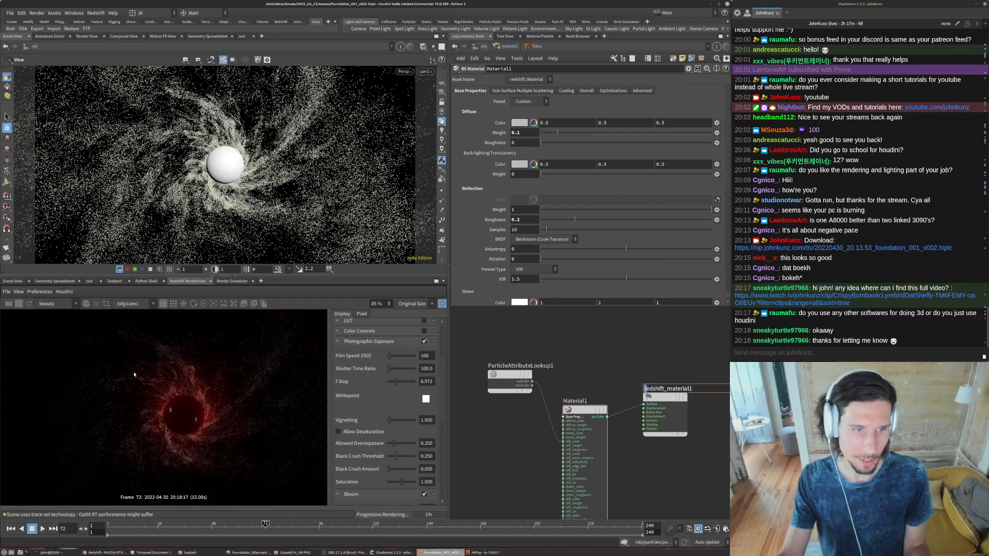
{"action": "scroll", "coordinate": [134, 374], "scroll_direction": "down", "scroll_amount": 1}
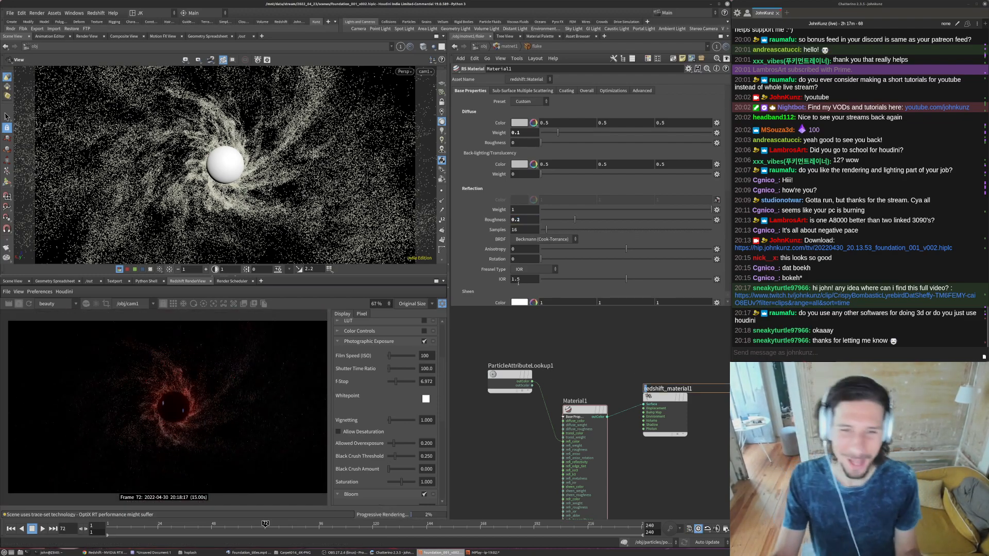
- Set Material1's reflection IOR to 2.5 and compare the flakes in the render
{"action": "double_click", "coordinate": [513, 279]}
{"action": "type", "text": "2"}
{"action": "key", "text": "Return"}
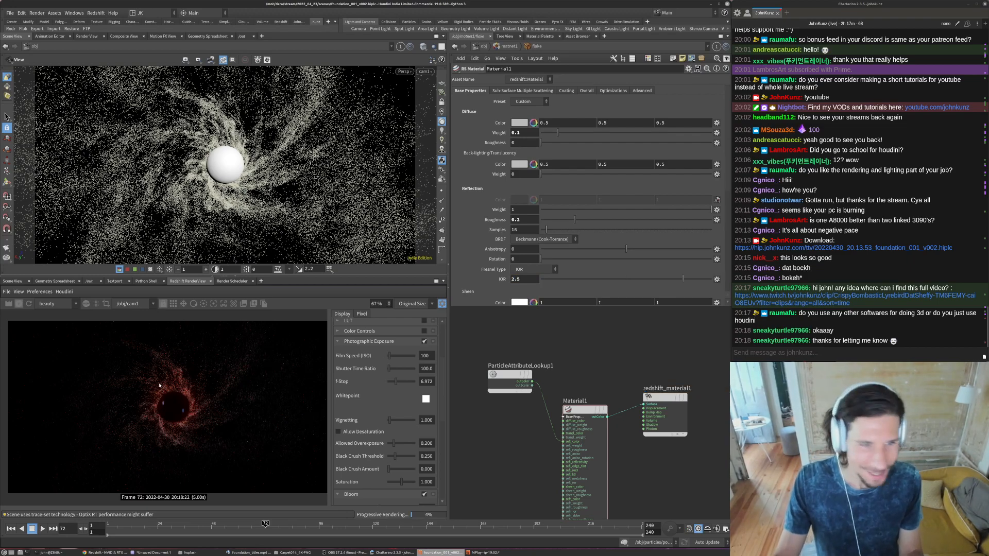
{"action": "scroll", "coordinate": [123, 401], "scroll_direction": "up", "scroll_amount": 7}
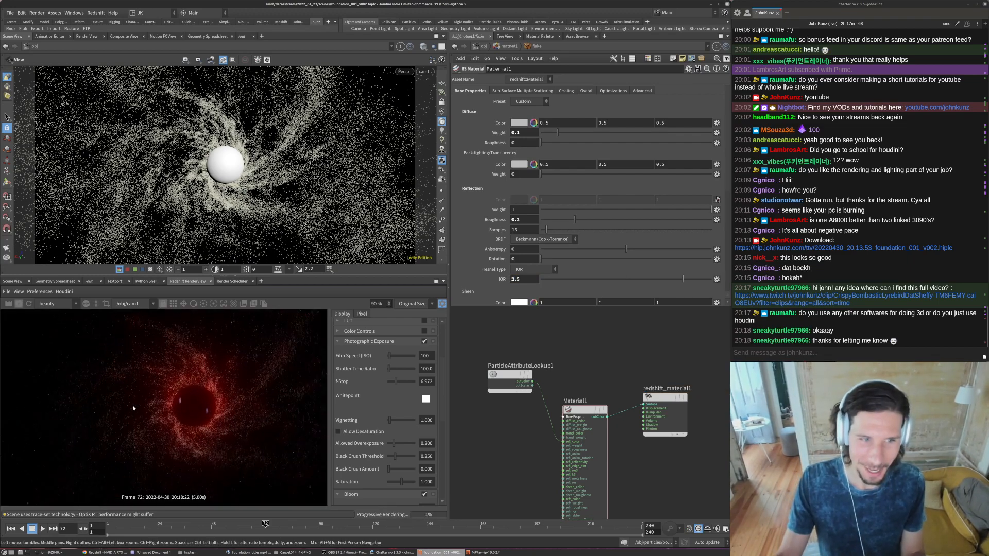
{"action": "scroll", "coordinate": [120, 398], "scroll_direction": "down", "scroll_amount": 3}
- Raise Material1's reflection IOR to 4 and check the flakes' brightness in the render
{"action": "double_click", "coordinate": [530, 278]}
{"action": "type", "text": "4"}
{"action": "key", "text": "Return"}
{"action": "scroll", "coordinate": [110, 420], "scroll_direction": "down", "scroll_amount": 4}
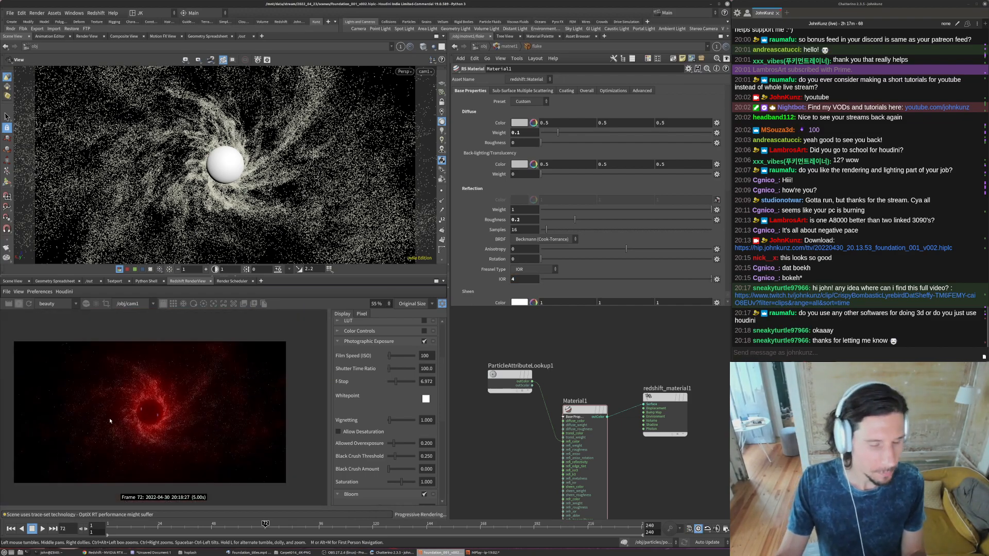
{"action": "scroll", "coordinate": [206, 407], "scroll_direction": "up", "scroll_amount": 1}
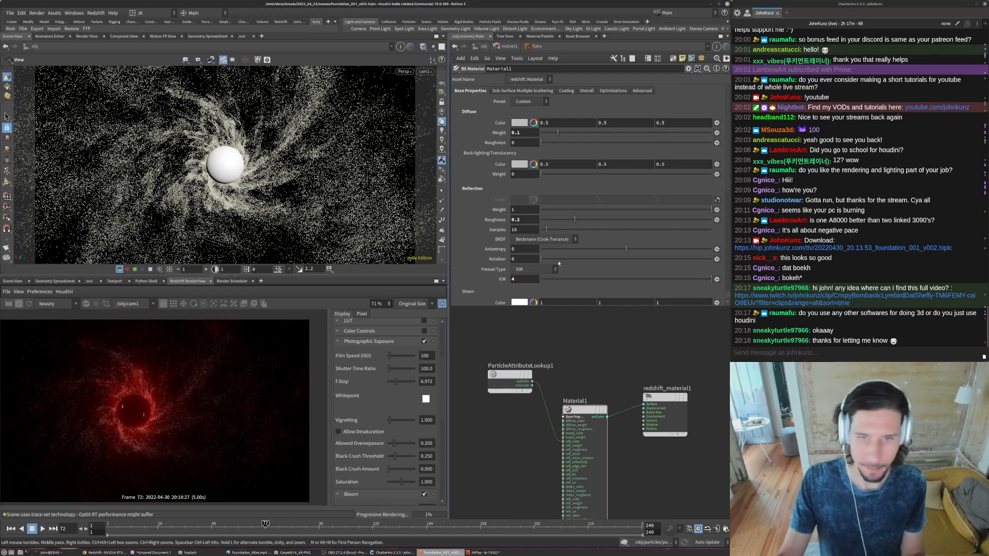
- Check the render material settings of instance_flakes and flake at the object level, and return to the flake material network
{"action": "left_click", "coordinate": [499, 47]}
{"action": "left_click", "coordinate": [483, 46]}
{"action": "left_click", "coordinate": [552, 402]}
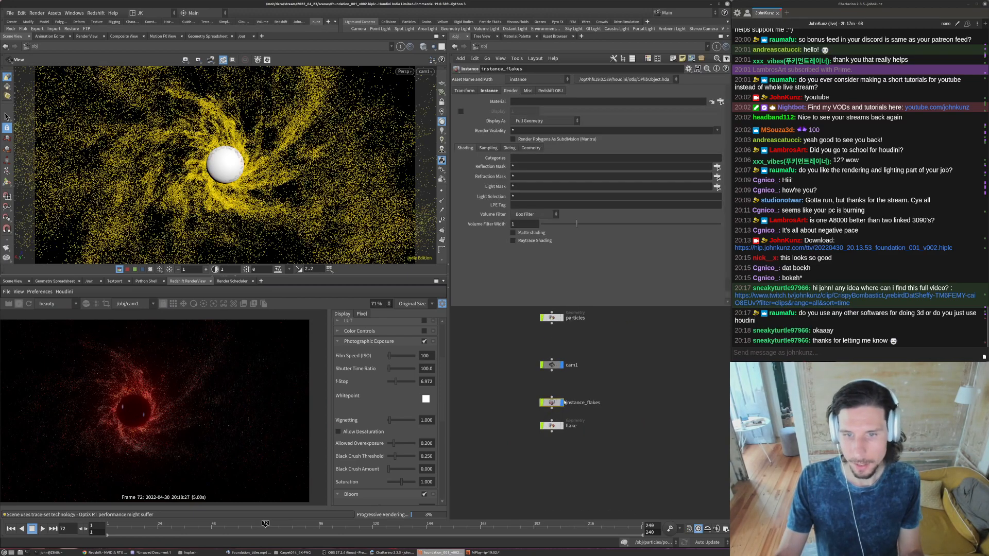
{"action": "left_click", "coordinate": [552, 426]}
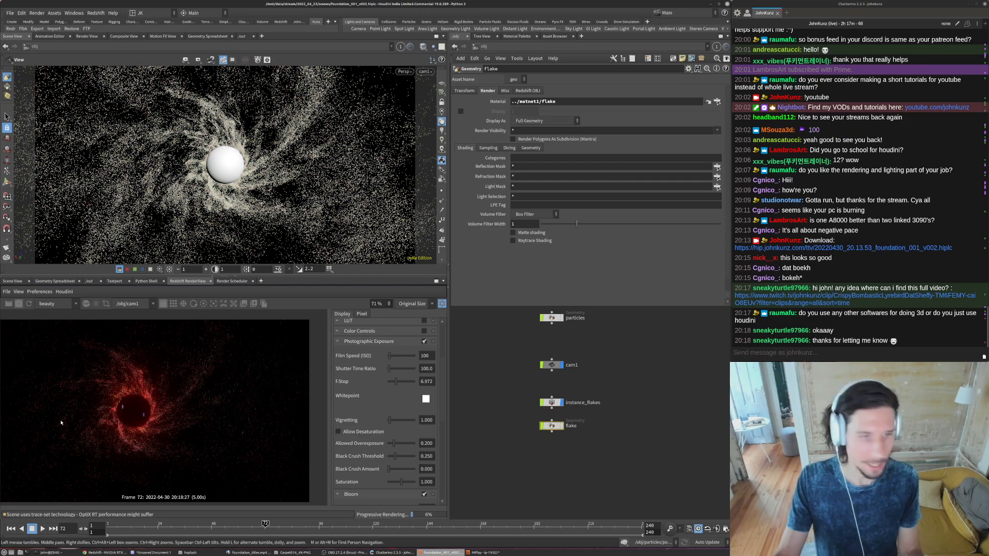
{"action": "scroll", "coordinate": [75, 409], "scroll_direction": "up", "scroll_amount": 5}
{"action": "scroll", "coordinate": [71, 409], "scroll_direction": "up", "scroll_amount": 4}
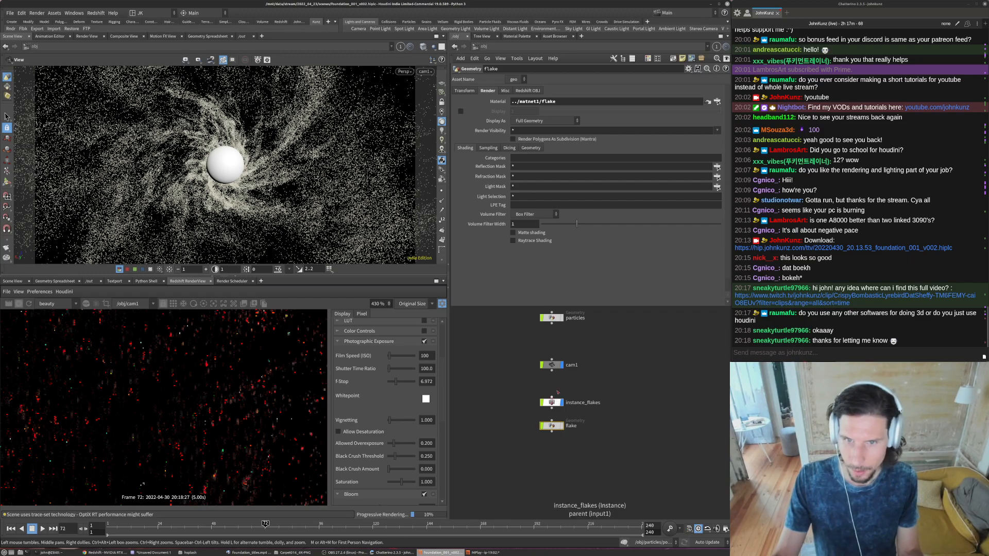
{"action": "middle_click_drag", "start_coordinate": [557, 392], "coordinate": [541, 460]}
{"action": "left_click", "coordinate": [623, 367]}
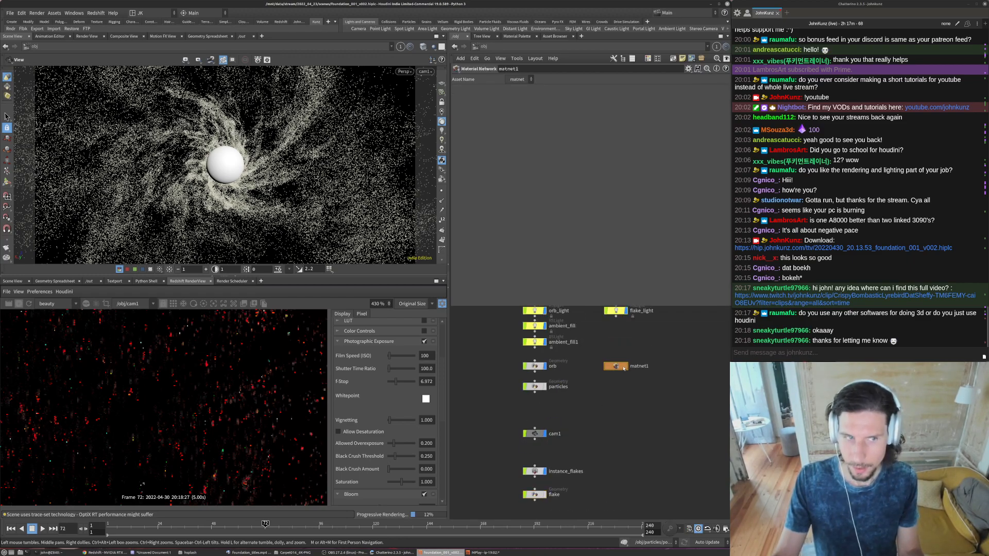
{"action": "double_click", "coordinate": [623, 368]}
{"action": "double_click", "coordinate": [536, 430]}
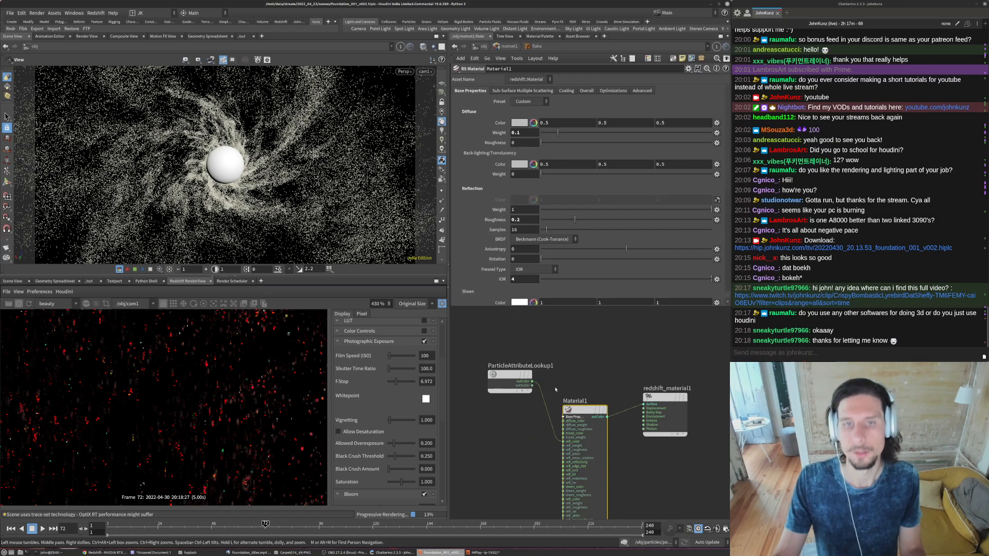
- Set Material1's reflection roughness to 0.4 and review the whole render
{"action": "double_click", "coordinate": [517, 220]}
{"action": "type", "text": "0.4"}
{"action": "key", "text": "Return"}
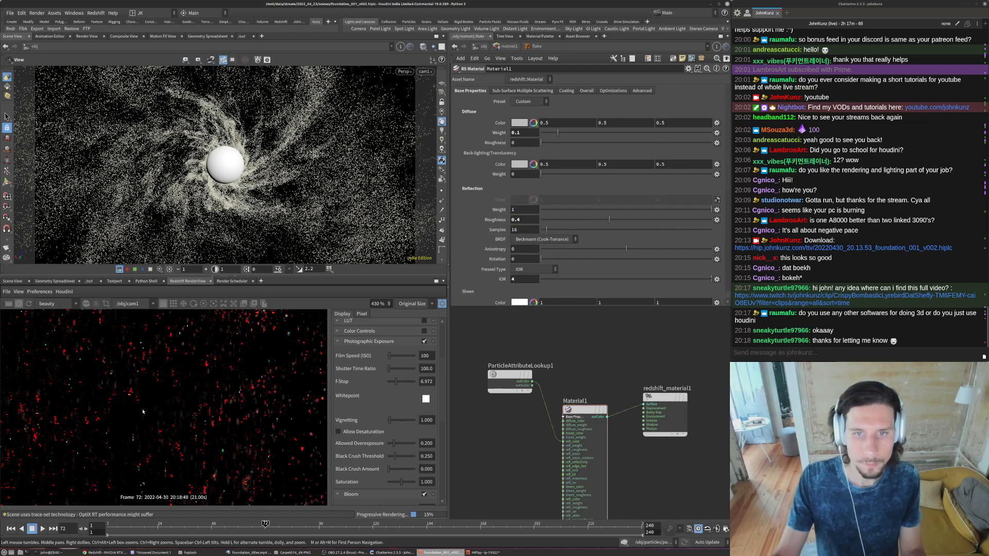
{"action": "scroll", "coordinate": [143, 412], "scroll_direction": "down", "scroll_amount": 8}
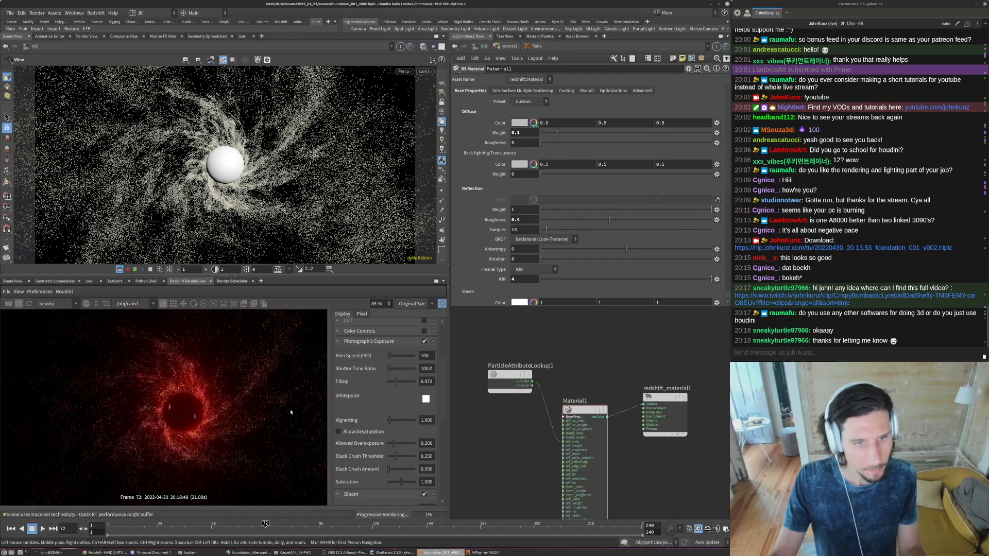
{"action": "scroll", "coordinate": [178, 404], "scroll_direction": "down", "scroll_amount": 2}
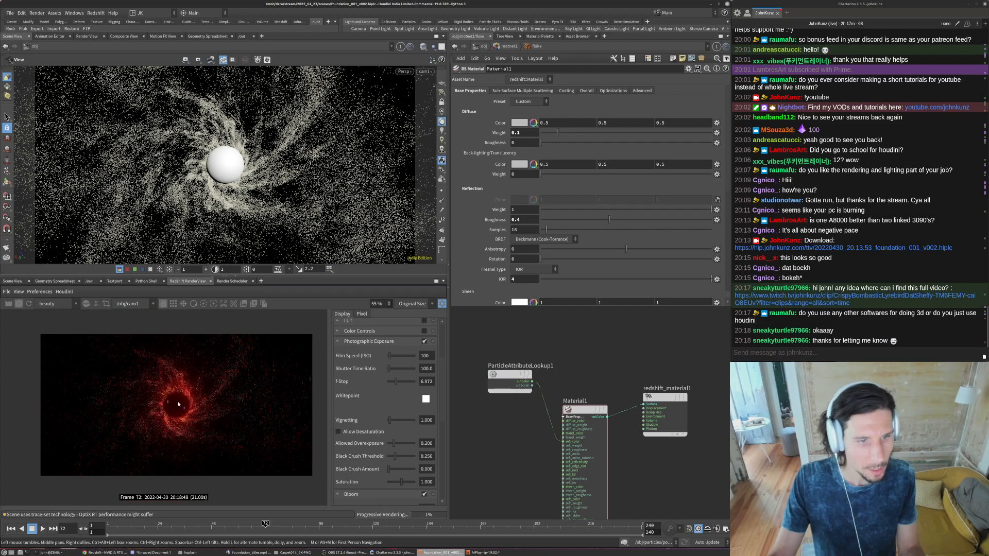
- Set Material1's reflection roughness to 0.3
{"action": "double_click", "coordinate": [518, 220]}
{"action": "type", "text": "0.3"}
{"action": "key", "text": "Return"}
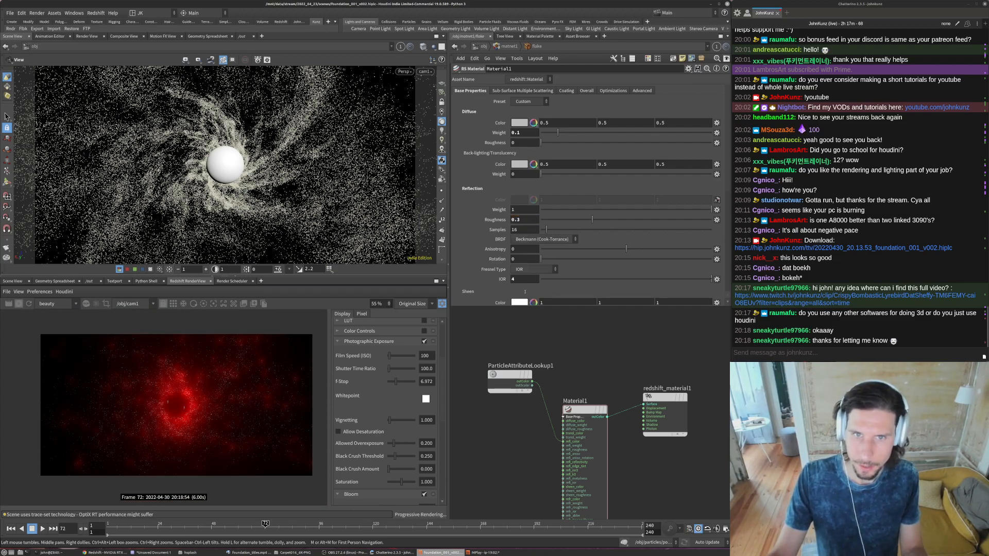
- Set Material1's diffuse weight to 0 and connect the Cd point attribute's colour output to its diffuse colour
{"action": "left_click", "coordinate": [538, 134]}
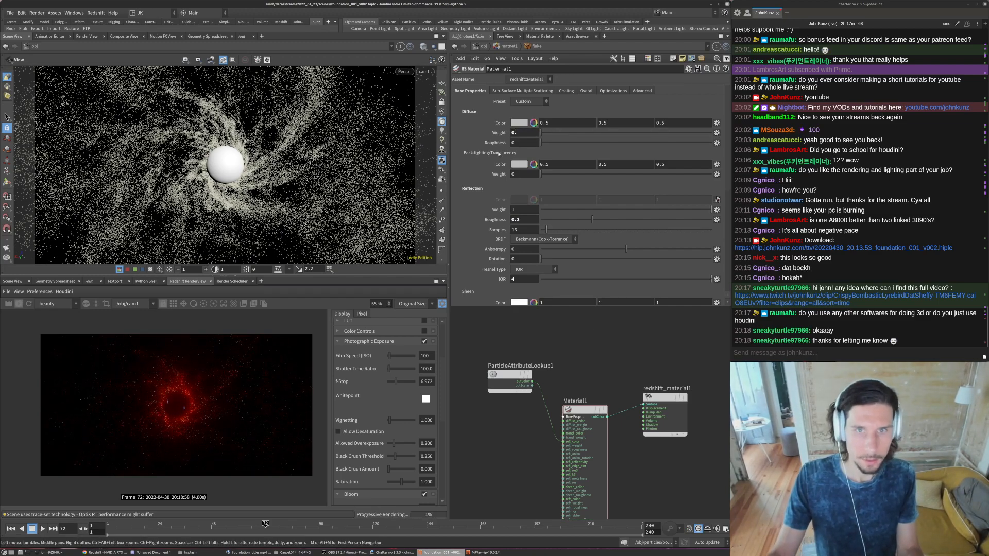
{"action": "left_click_drag", "start_coordinate": [564, 421], "coordinate": [533, 381]}
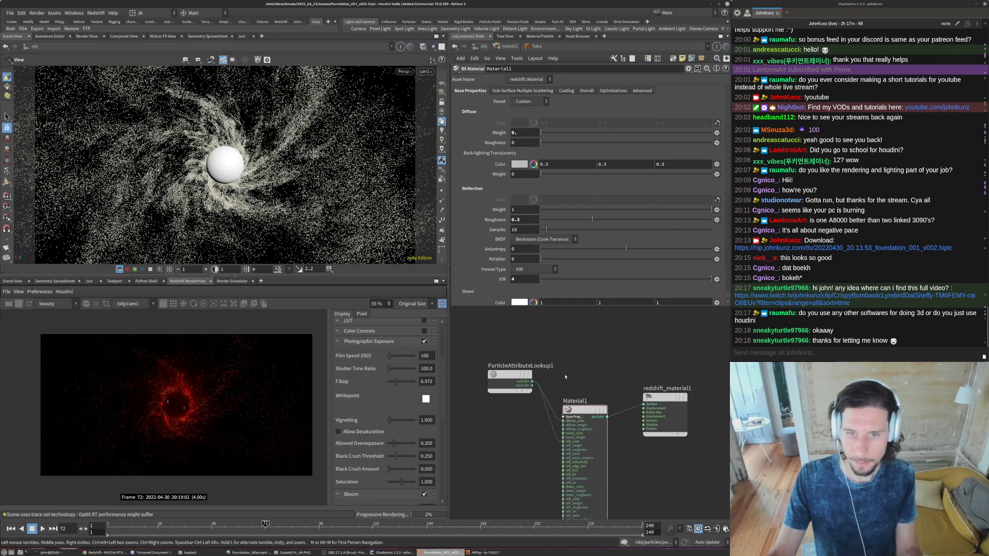
- Set Material1's diffuse weight to 0.75 and review the whole render
{"action": "type", "text": "465"}
{"action": "key", "text": "Return"}
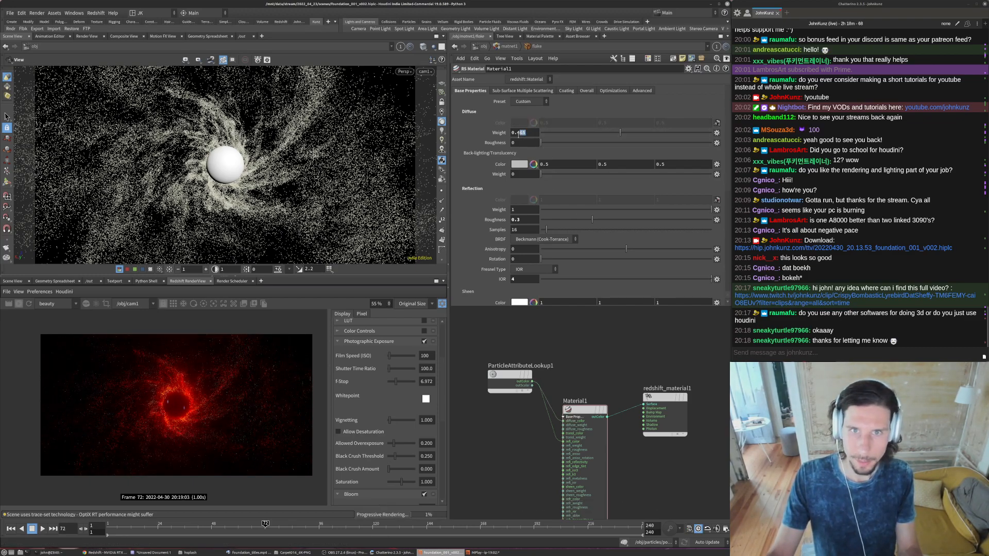
{"action": "type", "text": "75"}
{"action": "key", "text": "Return"}
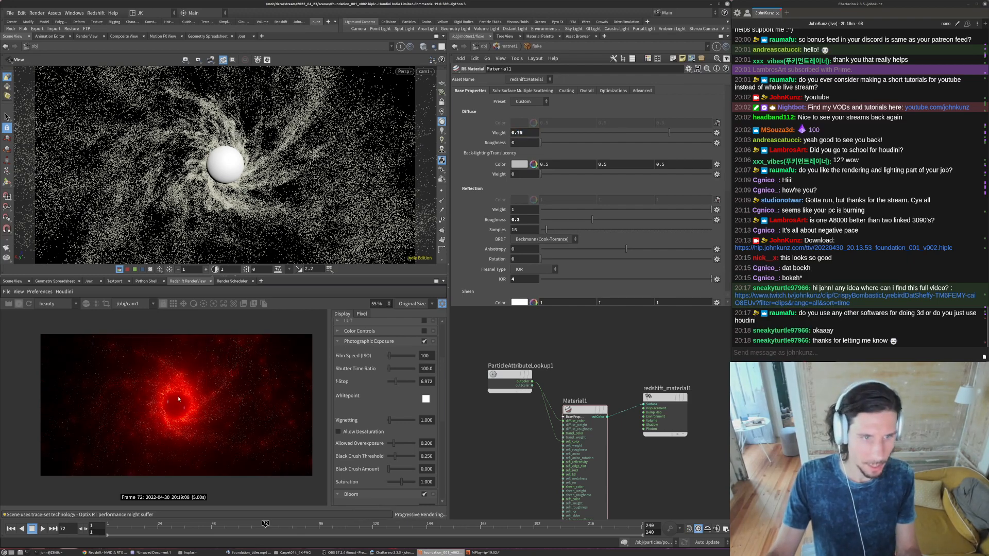
{"action": "scroll", "coordinate": [166, 401], "scroll_direction": "up", "scroll_amount": 2}
{"action": "scroll", "coordinate": [133, 393], "scroll_direction": "down", "scroll_amount": 3}
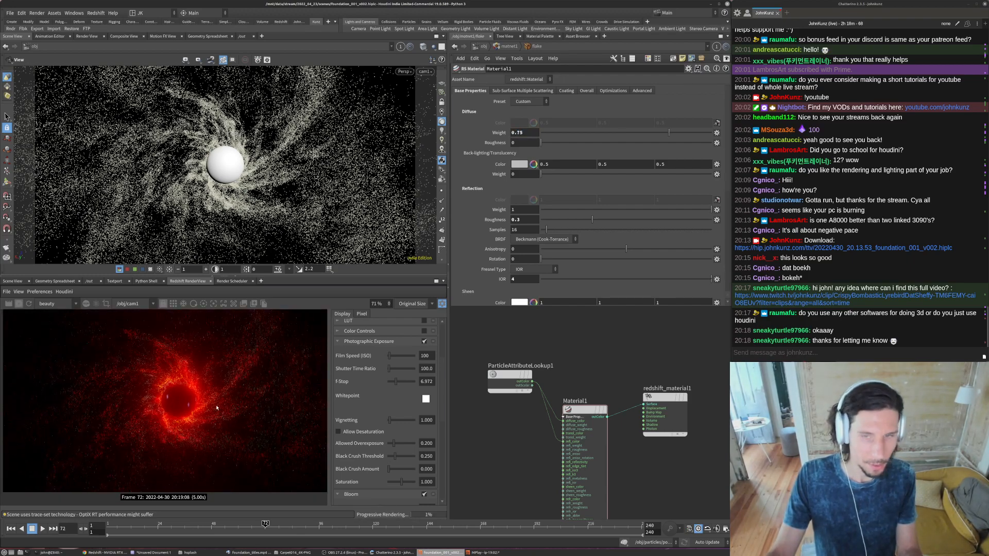
- Check the flake object's Redshift object settings, including its visibility and trace set options
{"action": "left_click", "coordinate": [480, 47]}
{"action": "left_click", "coordinate": [534, 495]}
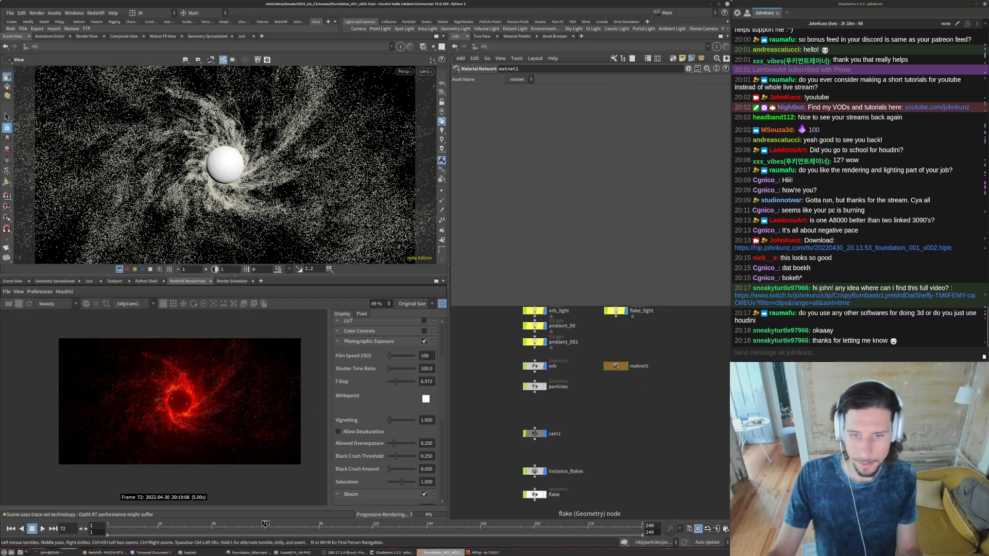
{"action": "left_click", "coordinate": [533, 92]}
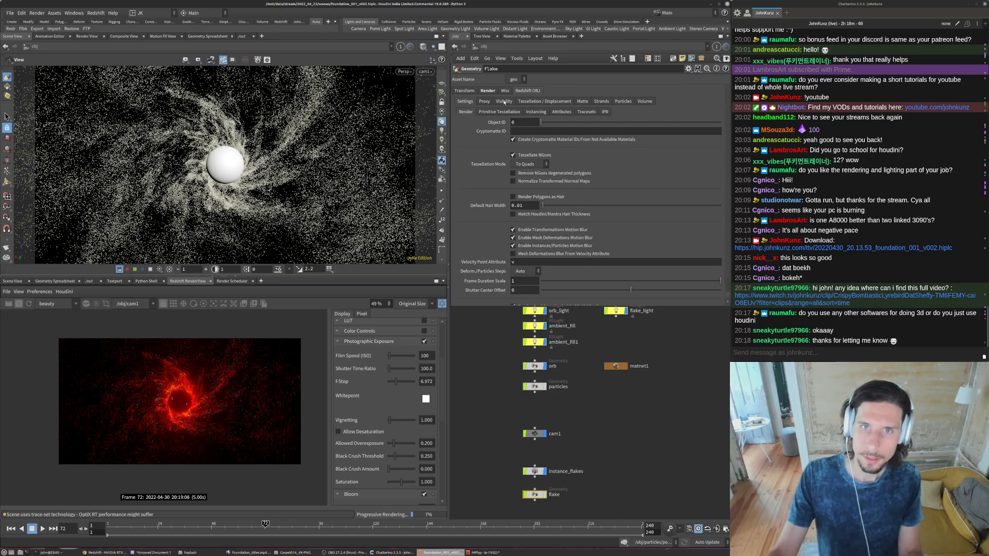
{"action": "left_click", "coordinate": [504, 102]}
{"action": "left_click", "coordinate": [465, 102]}
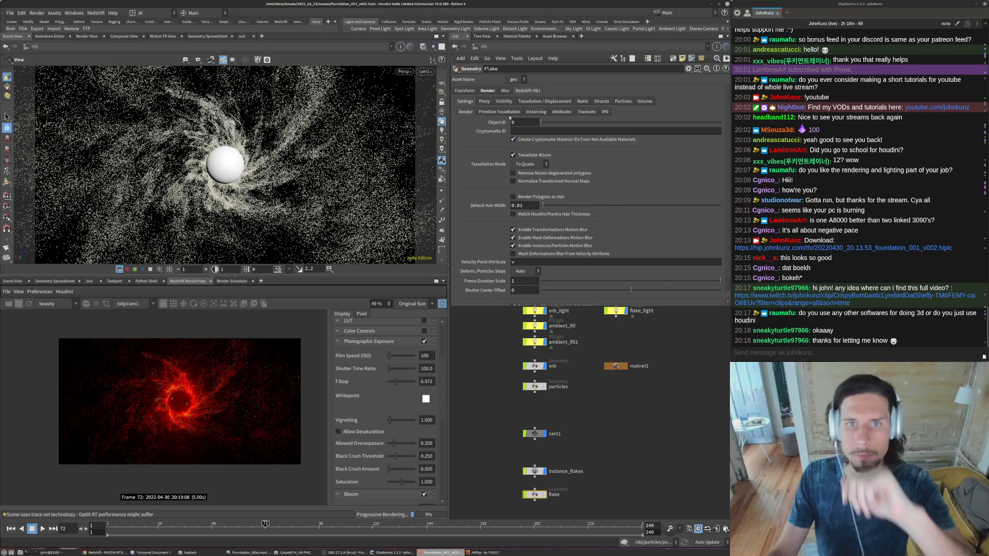
{"action": "left_click", "coordinate": [585, 112]}
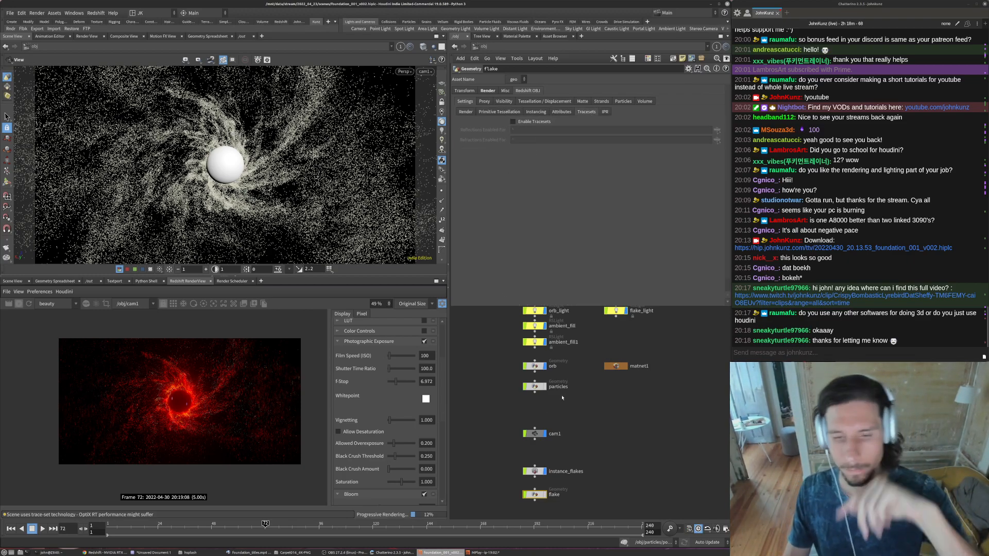
- Enable light-mesh associations on orb_light, set its lit objects to "* ^flake", and inspect the render around the orb
{"action": "middle_click_drag", "start_coordinate": [528, 318], "coordinate": [532, 340]}
{"action": "scroll", "coordinate": [535, 339], "scroll_direction": "down", "scroll_amount": 3}
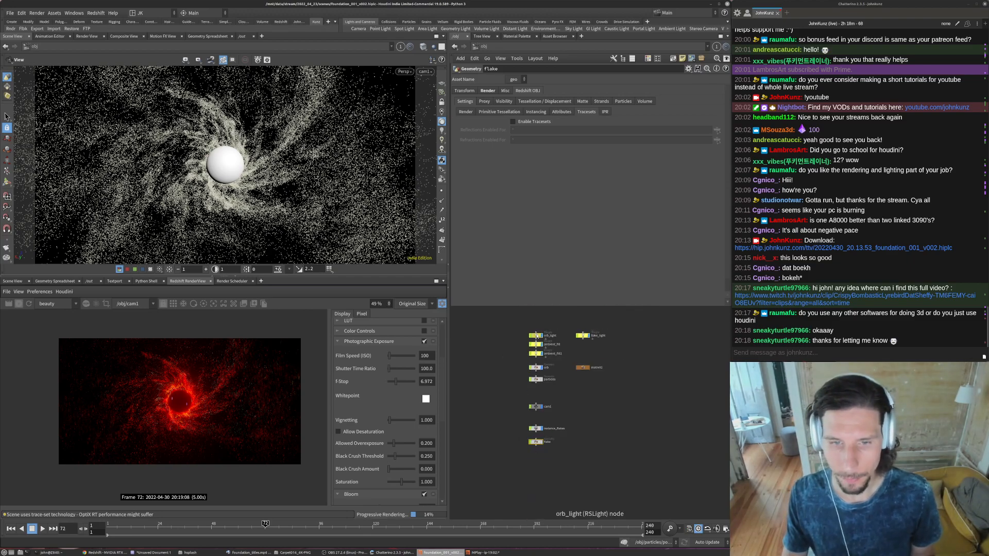
{"action": "left_click", "coordinate": [536, 336]}
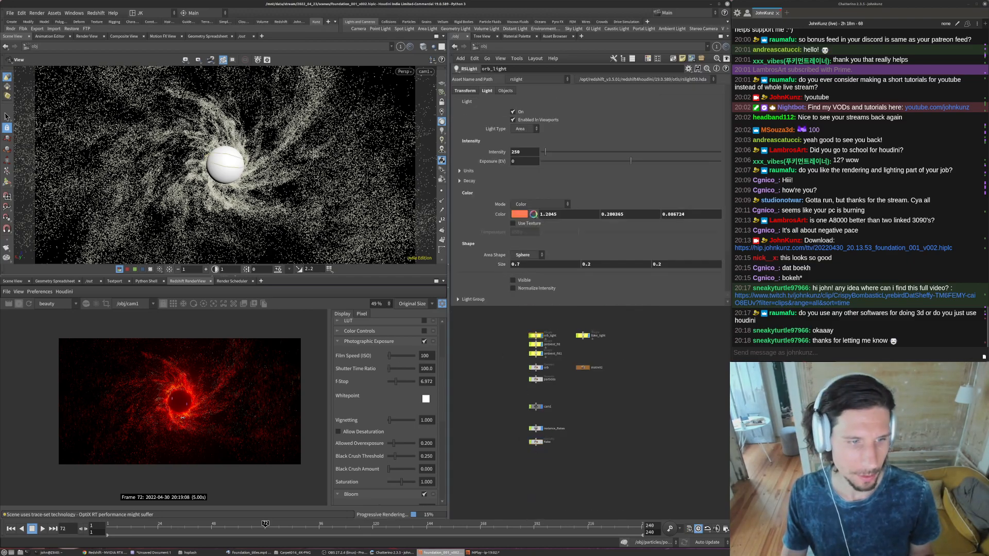
{"action": "left_click", "coordinate": [505, 91]}
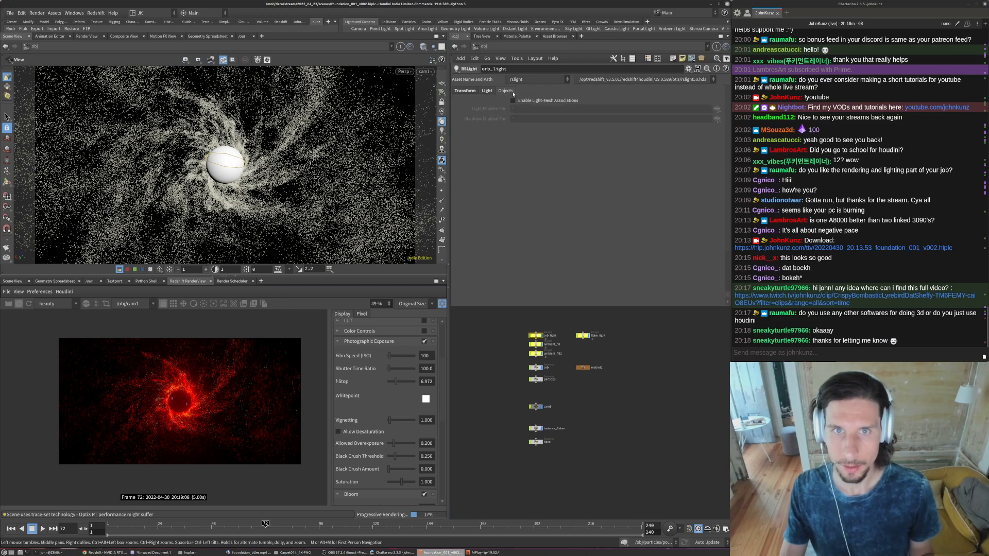
{"action": "left_click", "coordinate": [521, 109]}
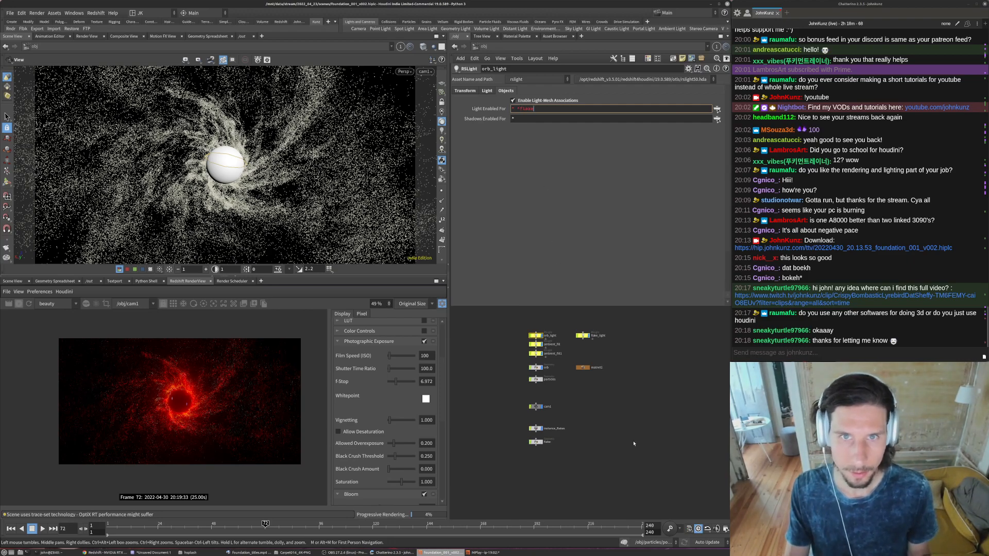
{"action": "key", "text": "Return"}
{"action": "scroll", "coordinate": [323, 328], "scroll_direction": "up", "scroll_amount": 1}
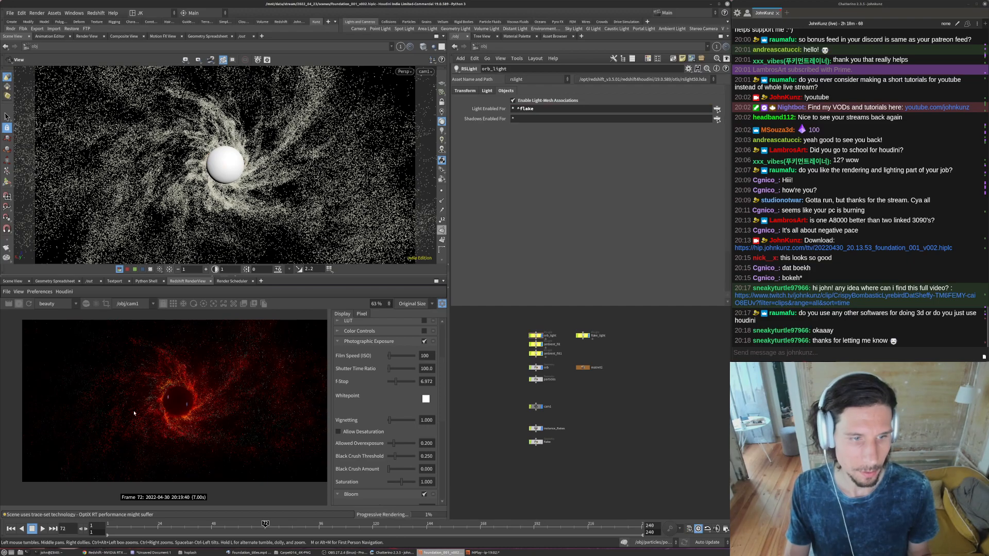
{"action": "scroll", "coordinate": [201, 394], "scroll_direction": "up", "scroll_amount": 3}
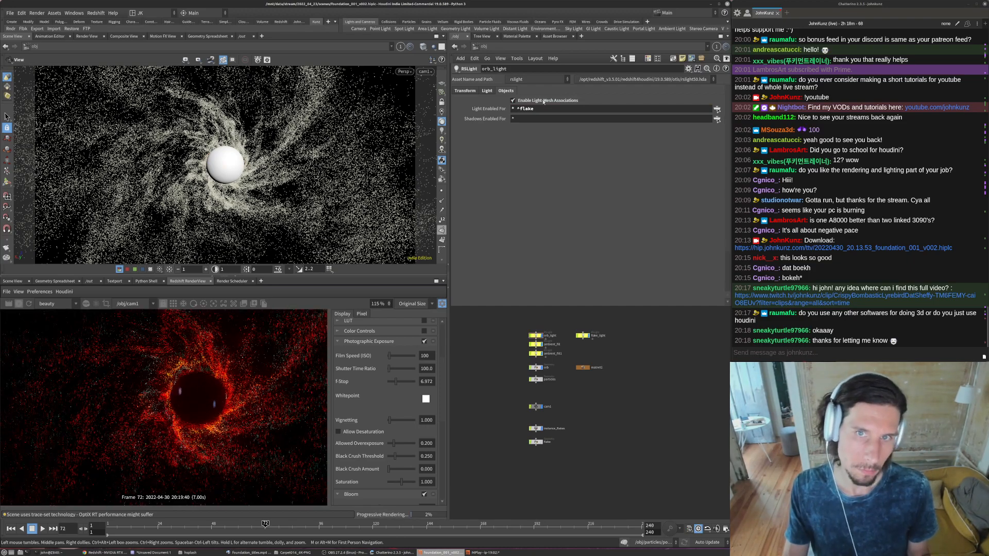
{"action": "scroll", "coordinate": [197, 394], "scroll_direction": "down", "scroll_amount": 2}
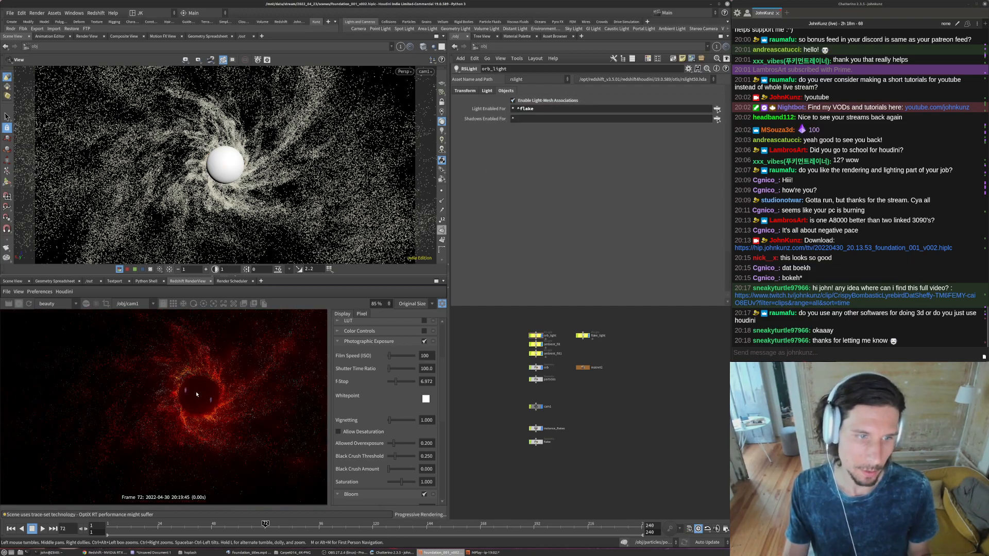
{"action": "scroll", "coordinate": [196, 394], "scroll_direction": "down", "scroll_amount": 1}
{"action": "scroll", "coordinate": [536, 403], "scroll_direction": "up", "scroll_amount": 3}
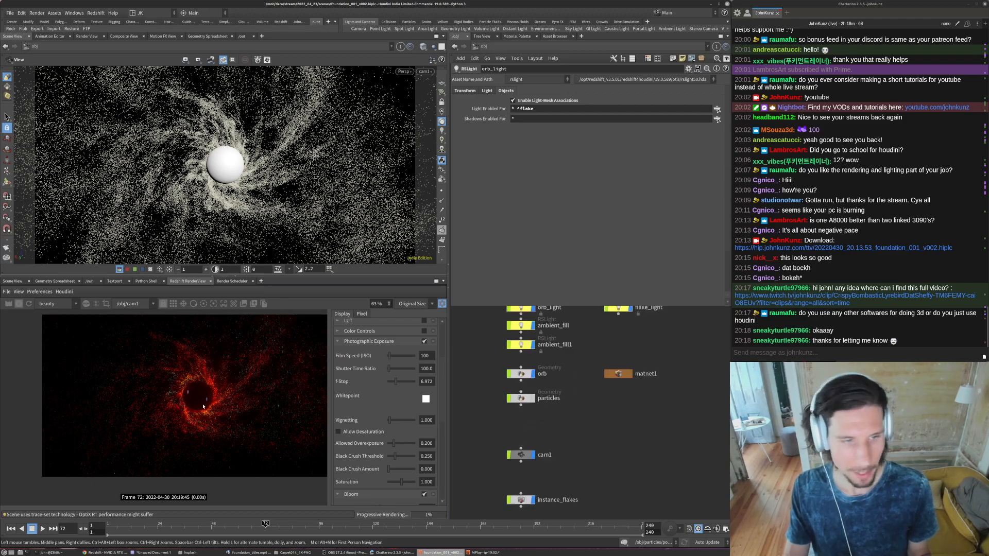
{"action": "scroll", "coordinate": [217, 409], "scroll_direction": "up", "scroll_amount": 1}
- Stop the live render and open attribvop1's parameters inside the particles network
{"action": "left_click", "coordinate": [20, 304]}
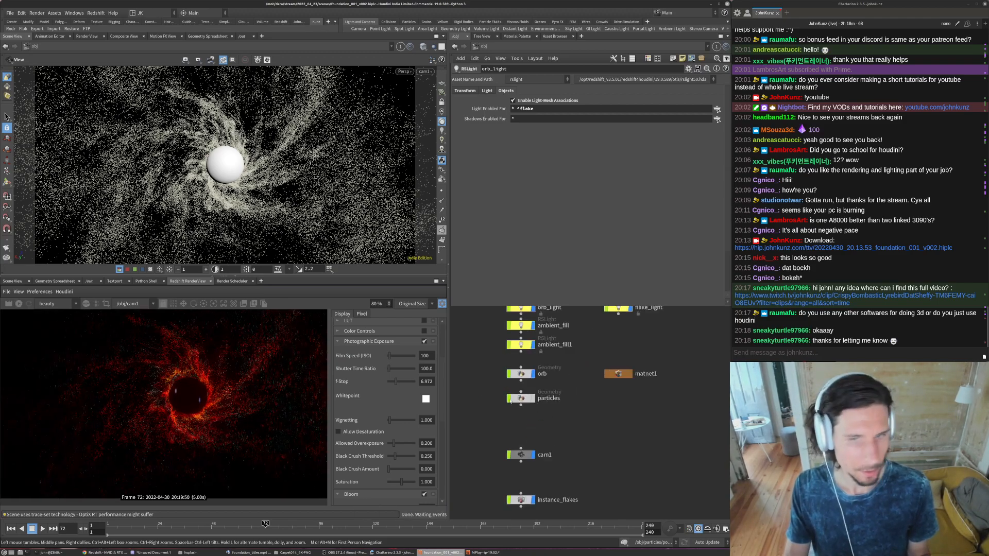
{"action": "double_click", "coordinate": [520, 373]}
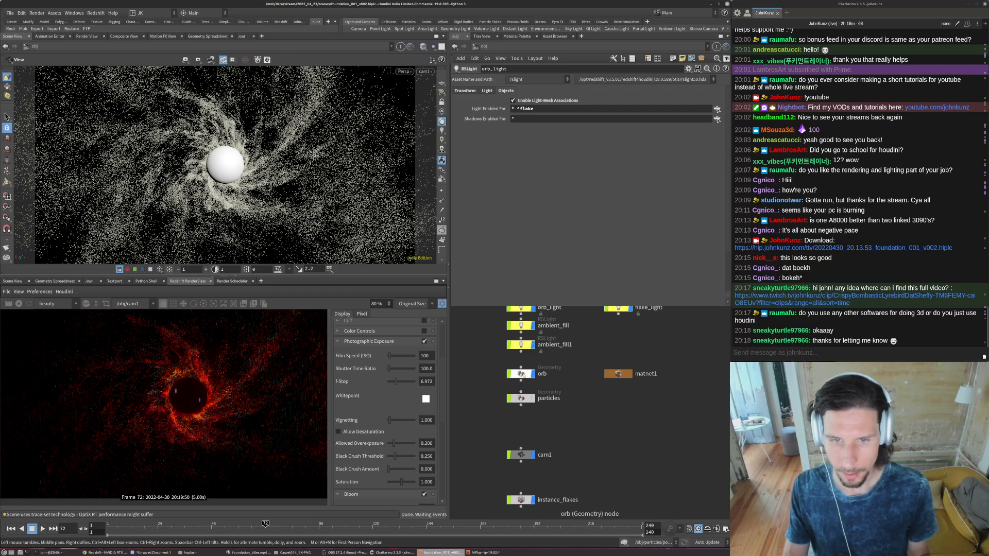
{"action": "key", "text": "u"}
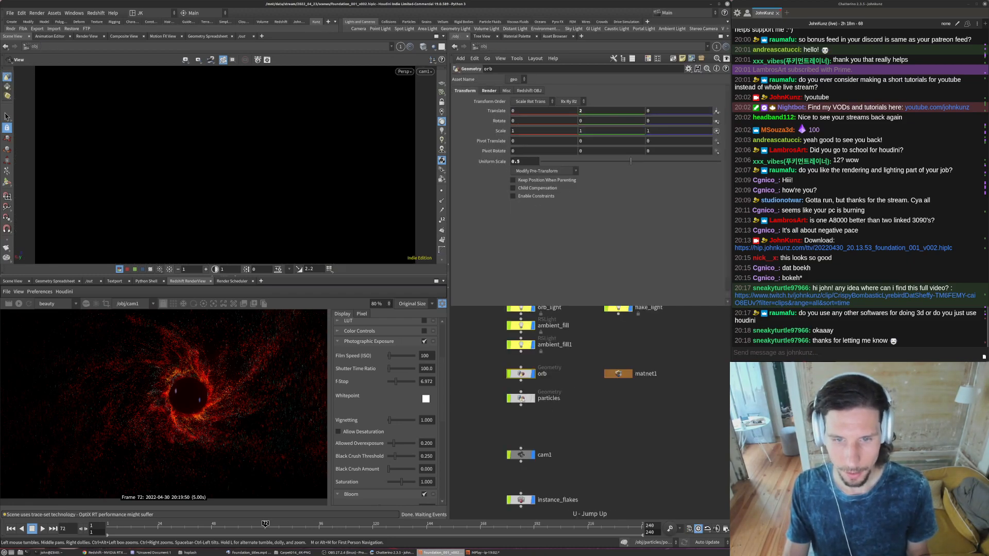
{"action": "double_click", "coordinate": [522, 398]}
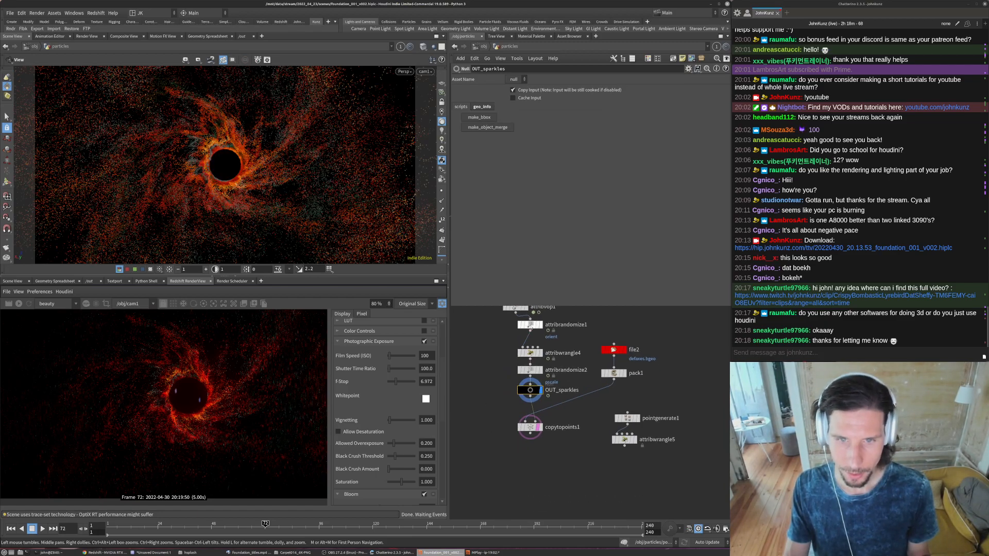
{"action": "left_click", "coordinate": [515, 308]}
{"action": "scroll", "coordinate": [517, 328], "scroll_direction": "down", "scroll_amount": 2}
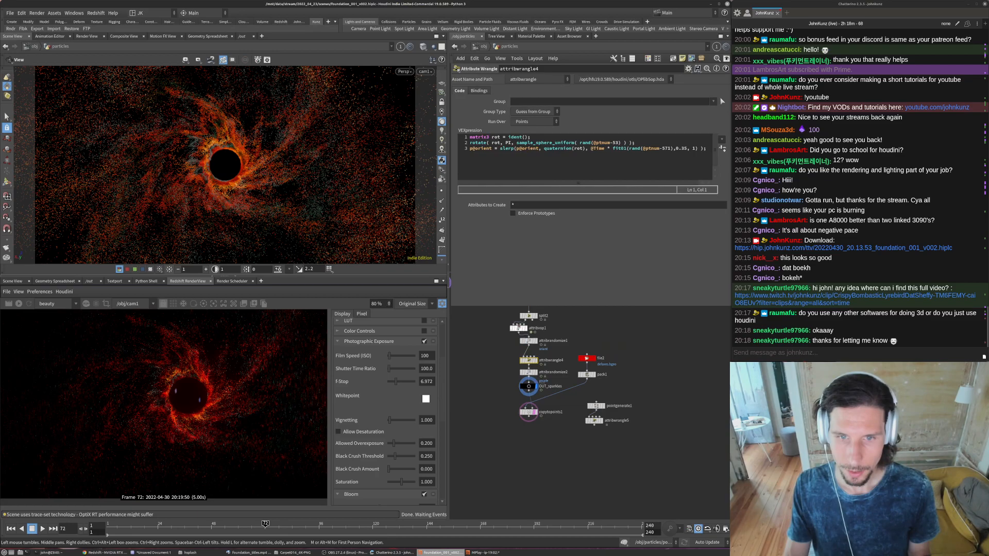
- Rearrange attribvop1's colour ramp with dark green at about 0.523, followed by orange, red, and pale yellow near the end
{"action": "left_click", "coordinate": [620, 243]}
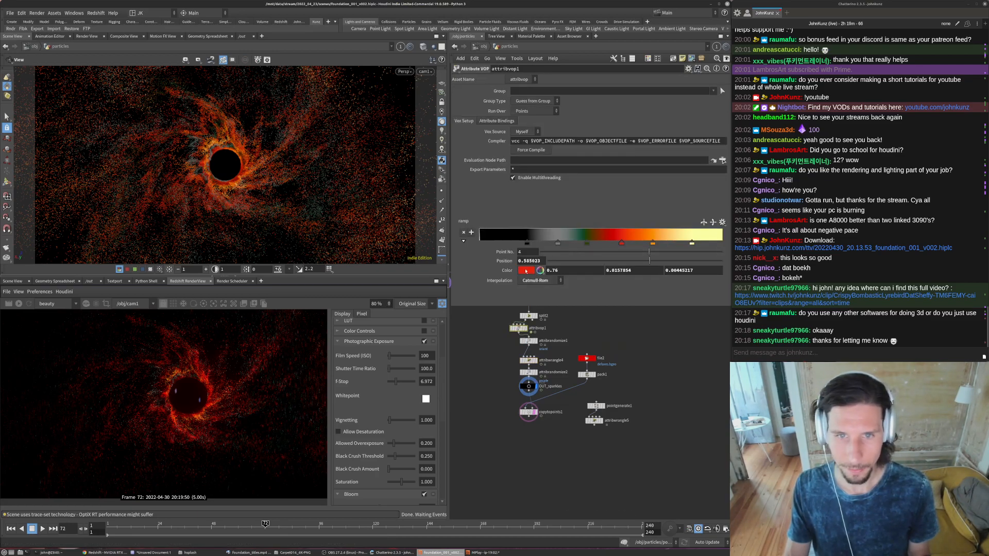
{"action": "left_click", "coordinate": [526, 270]}
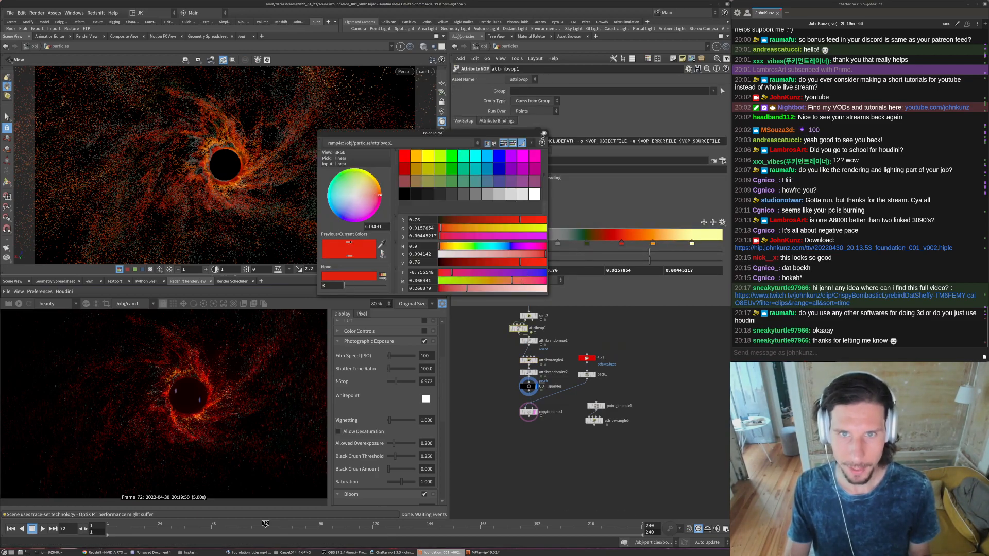
{"action": "left_click", "coordinate": [543, 134]}
{"action": "left_click_drag", "start_coordinate": [622, 242], "coordinate": [708, 243]}
{"action": "left_click_drag", "start_coordinate": [587, 243], "coordinate": [606, 243]}
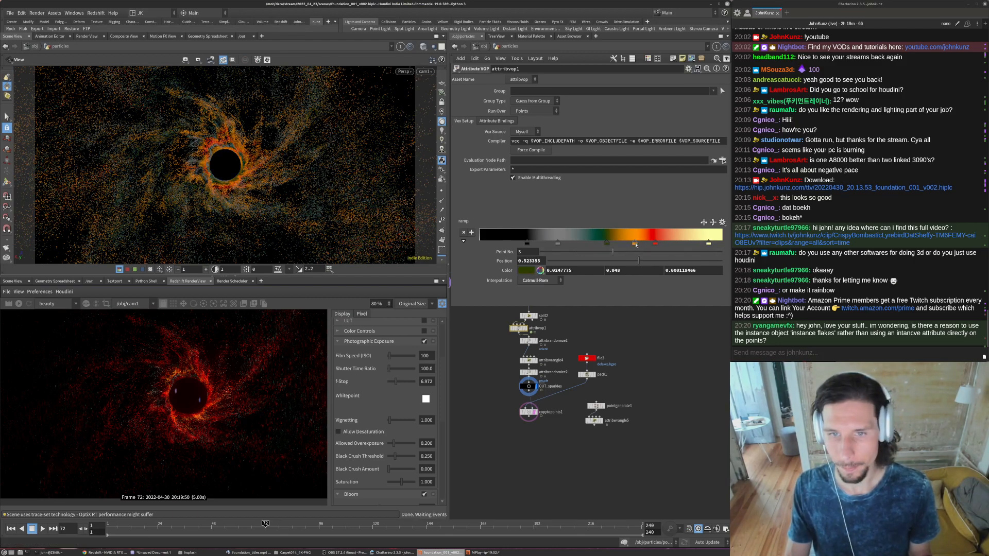
- Enter the attribvop1 network and set the first 4D offset component of aanoise1 to 3.532
{"action": "double_click", "coordinate": [519, 329]}
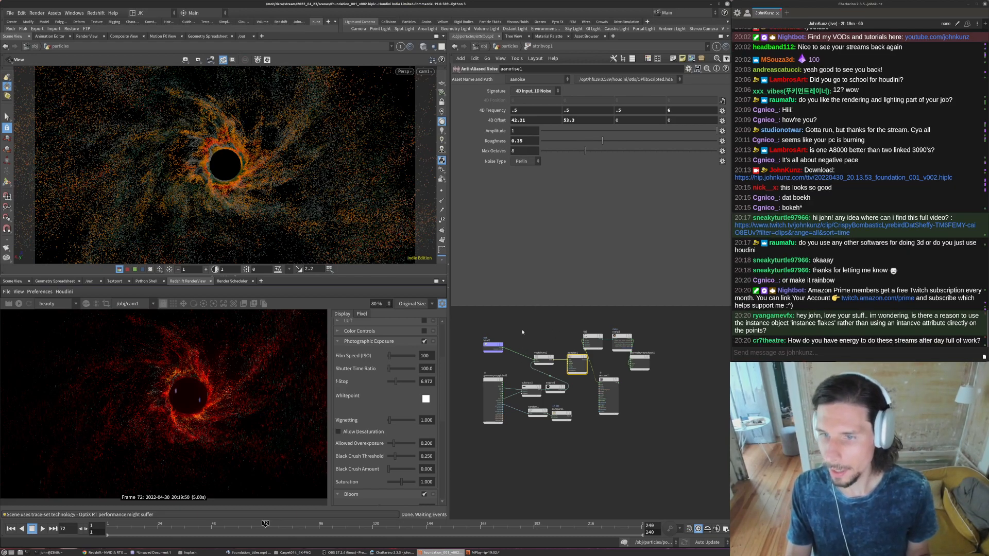
{"action": "scroll", "coordinate": [526, 346], "scroll_direction": "up", "scroll_amount": 4}
{"action": "middle_click_drag", "start_coordinate": [515, 322], "coordinate": [564, 324]}
{"action": "scroll", "coordinate": [563, 326], "scroll_direction": "down", "scroll_amount": 3}
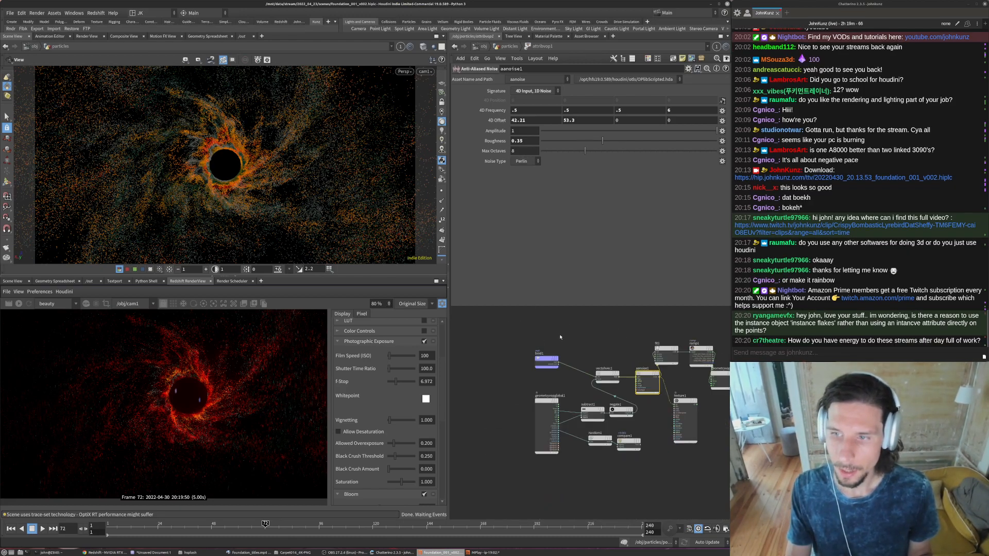
{"action": "left_click_drag", "start_coordinate": [787, 332], "coordinate": [733, 316]}
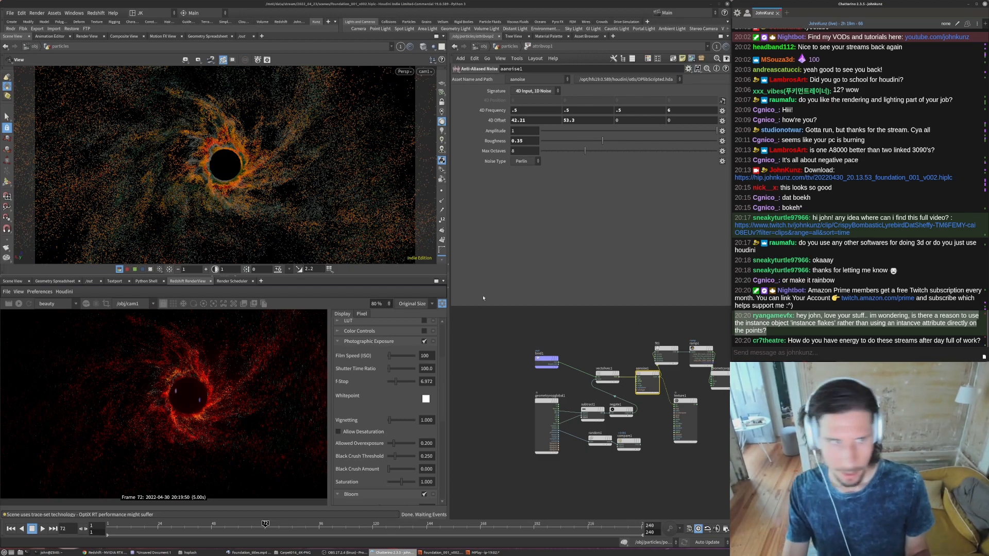
{"action": "left_click", "coordinate": [545, 314]}
{"action": "left_click", "coordinate": [532, 120]}
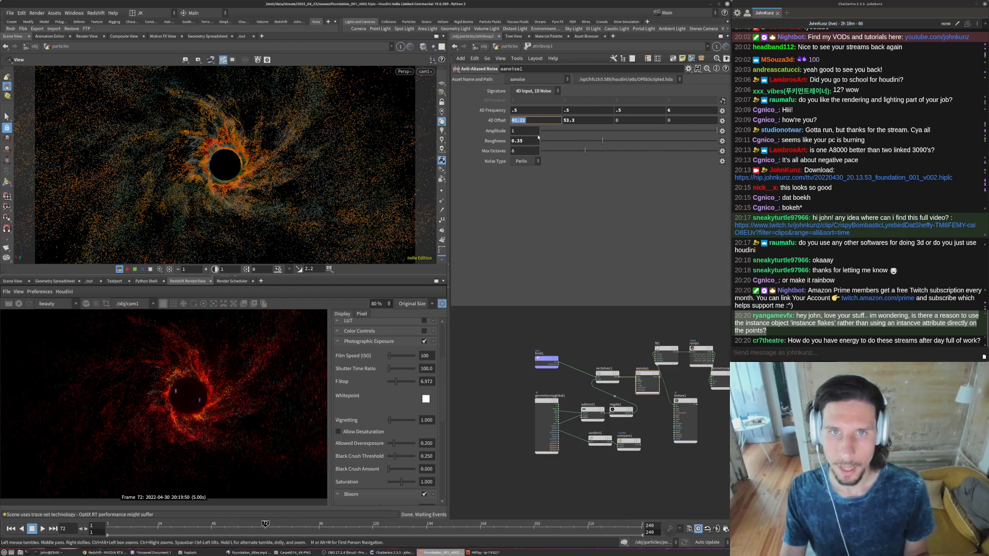
{"action": "type", "text": "3.532"}
{"action": "key", "text": "Return"}
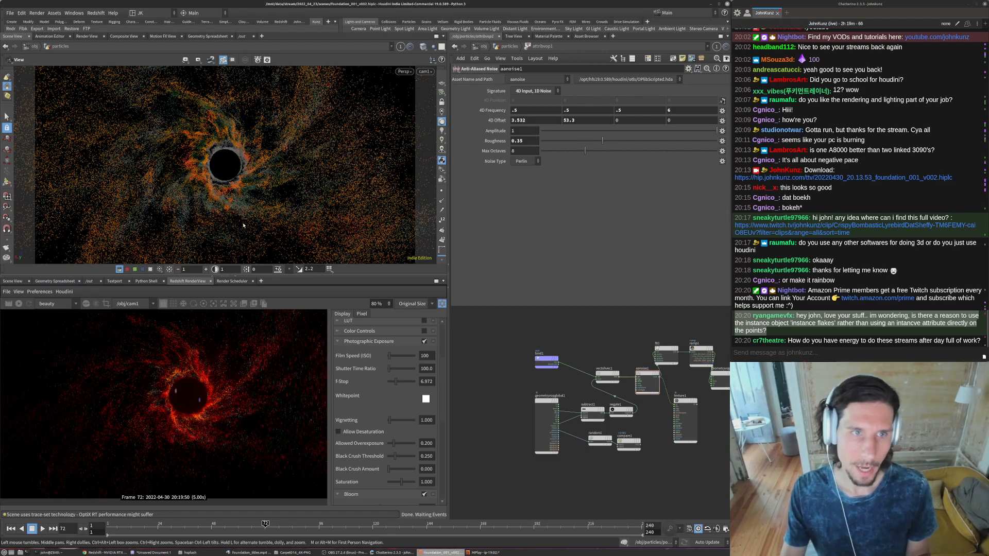
- Set the second and third 4D offset components of aanoise1 to 5.3 and 35.532
{"action": "left_click", "coordinate": [570, 120]}
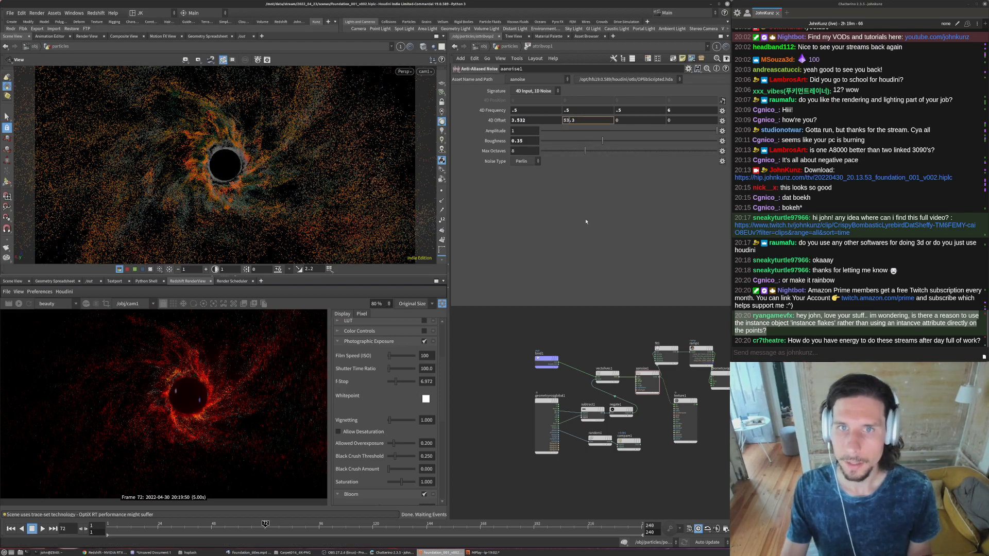
{"action": "key", "text": "BackSpace"}
{"action": "key", "text": "Return"}
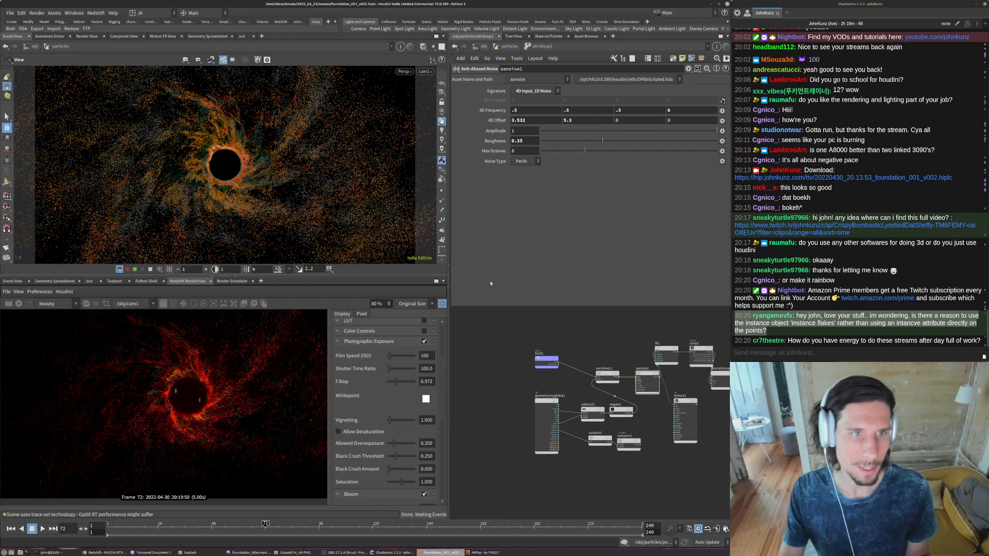
{"action": "double_click", "coordinate": [625, 121]}
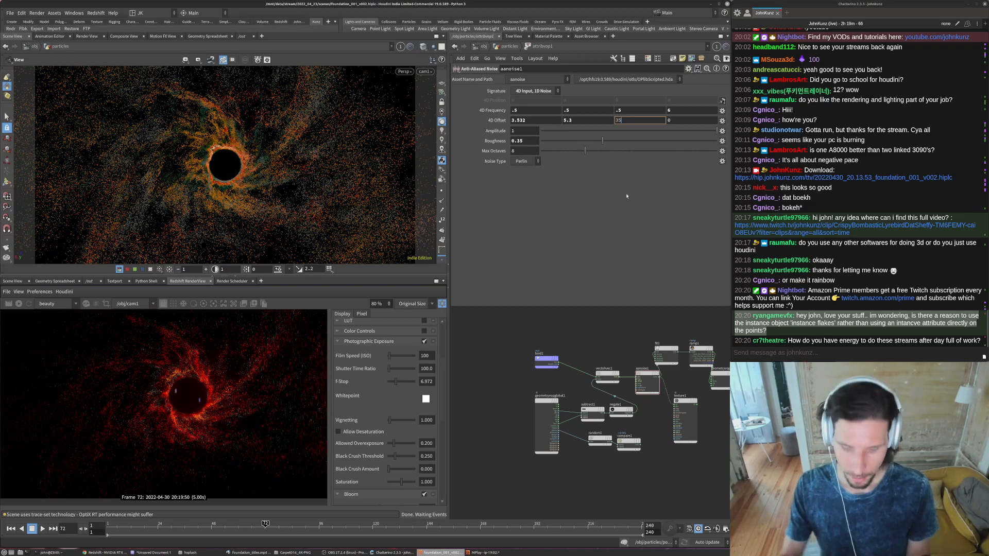
{"action": "type", "text": "35.532"}
{"action": "key", "text": "Return"}
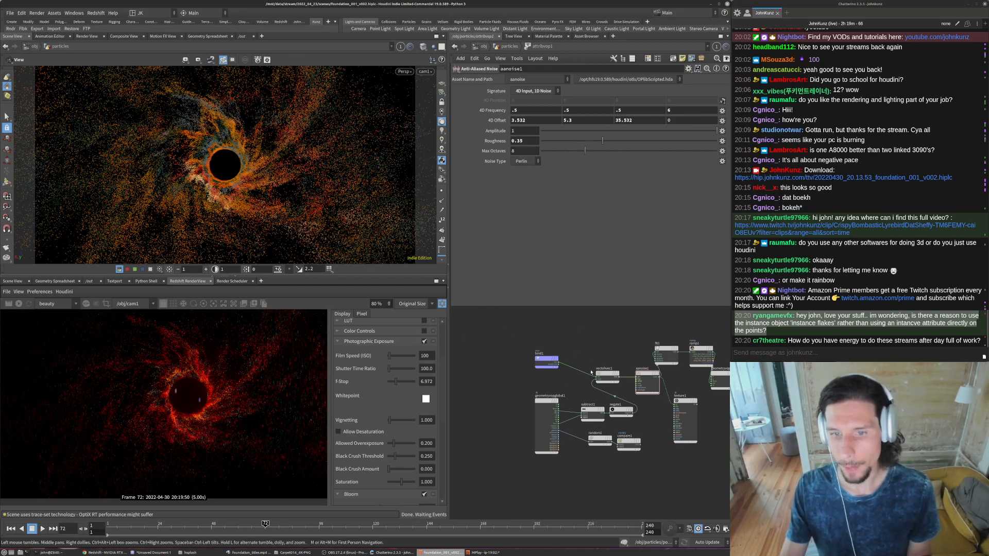
- Restart the live render to review the new colours and return to the object level
{"action": "left_click", "coordinate": [20, 306]}
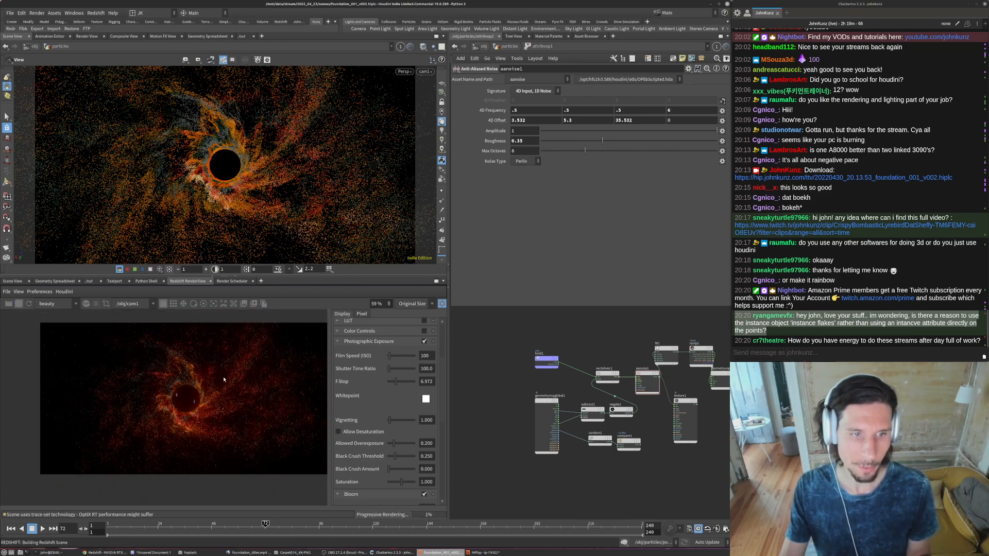
{"action": "left_click", "coordinate": [502, 46]}
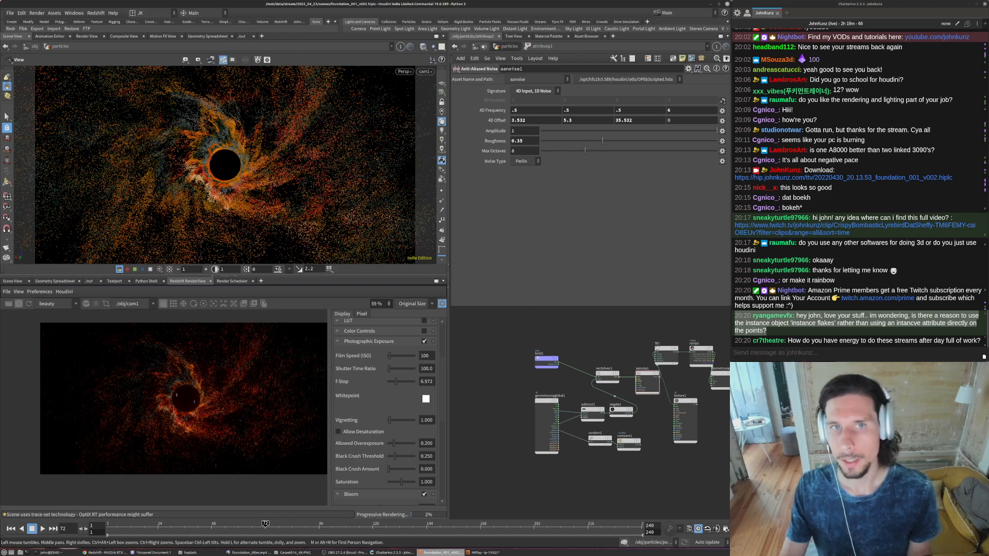
{"action": "left_click", "coordinate": [483, 46]}
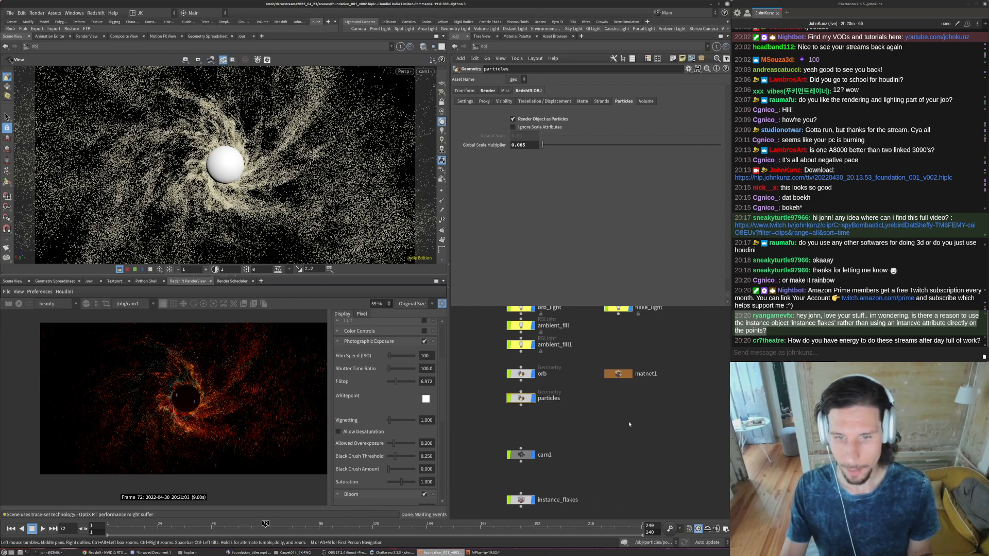
- Restart the live render and check the version details of the Redshift plugin
{"action": "left_click", "coordinate": [18, 303]}
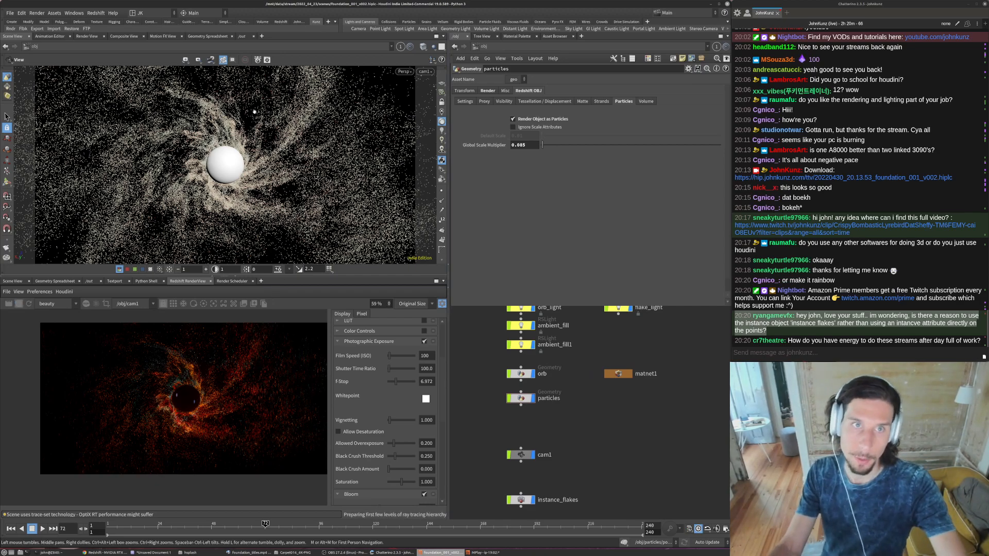
{"action": "left_click", "coordinate": [112, 13]}
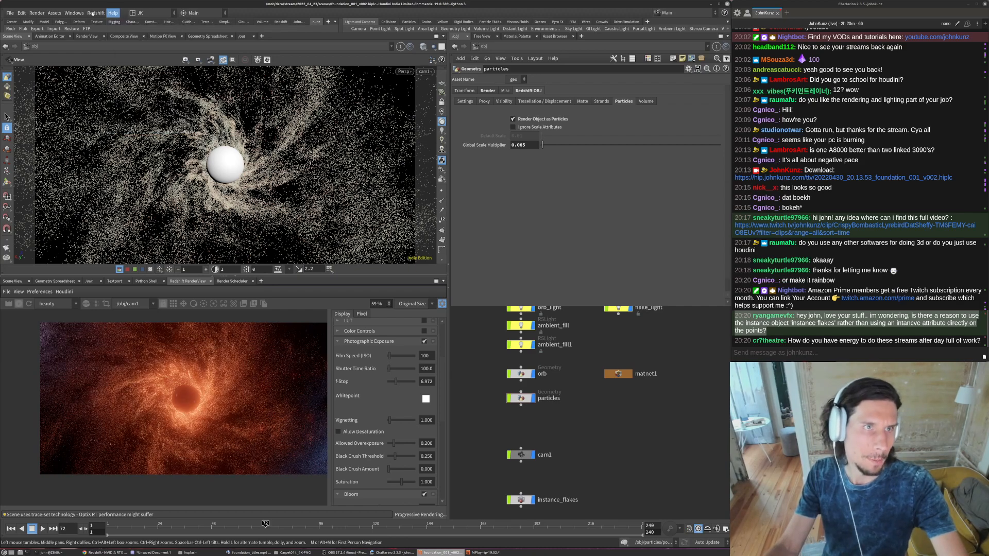
{"action": "left_click", "coordinate": [95, 13]}
{"action": "left_click", "coordinate": [95, 175]}
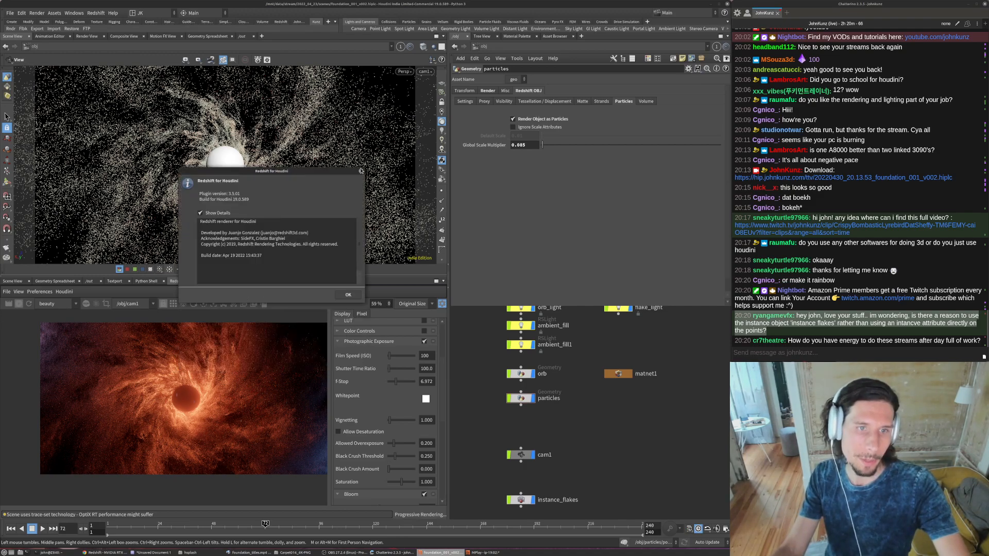
{"action": "key", "text": "Escape"}
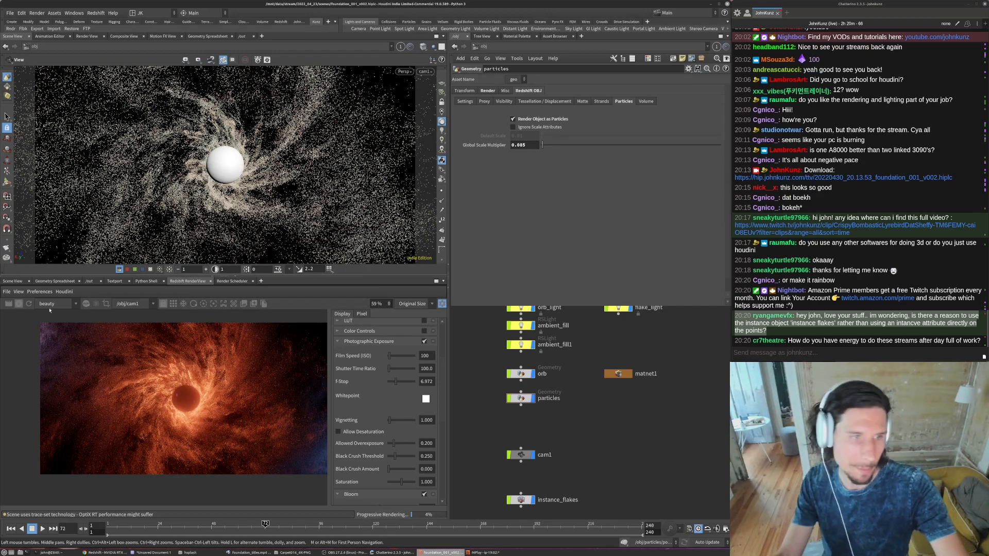
- Examine the orb and its surrounding particles in the render, both close up and as a whole frame
{"action": "scroll", "coordinate": [206, 398], "scroll_direction": "up", "scroll_amount": 5}
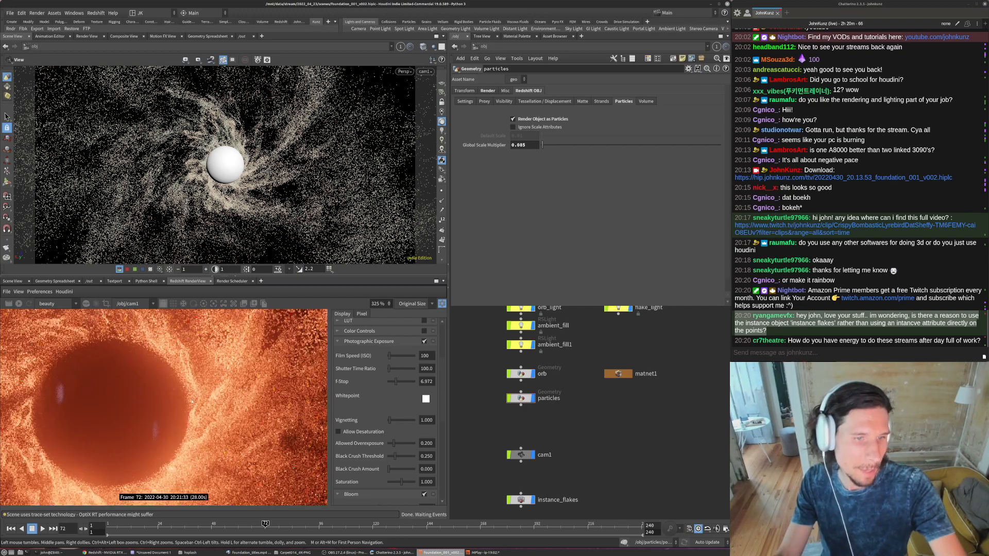
{"action": "scroll", "coordinate": [155, 412], "scroll_direction": "down", "scroll_amount": 3}
{"action": "scroll", "coordinate": [78, 453], "scroll_direction": "up", "scroll_amount": 6}
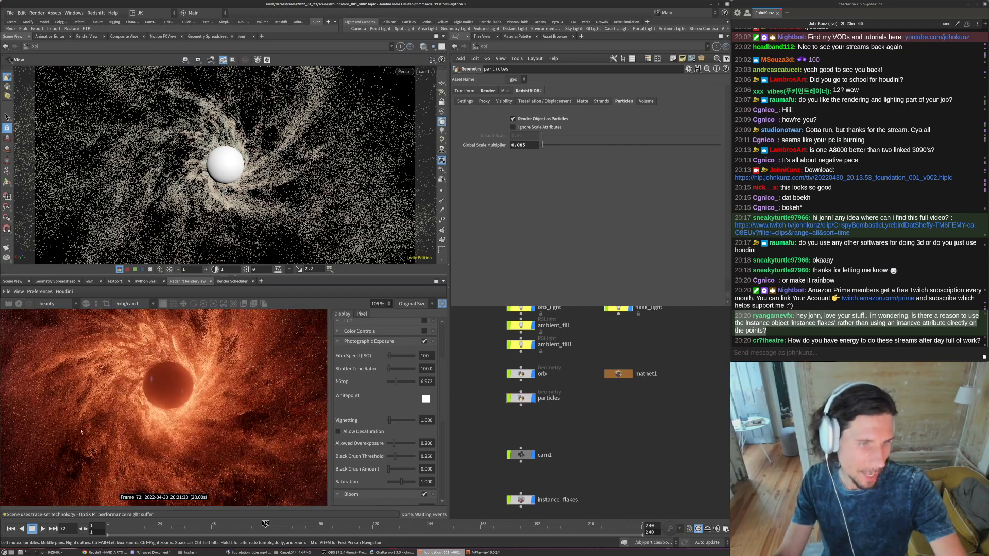
{"action": "scroll", "coordinate": [145, 461], "scroll_direction": "down", "scroll_amount": 7}
{"action": "scroll", "coordinate": [145, 462], "scroll_direction": "down", "scroll_amount": 4}
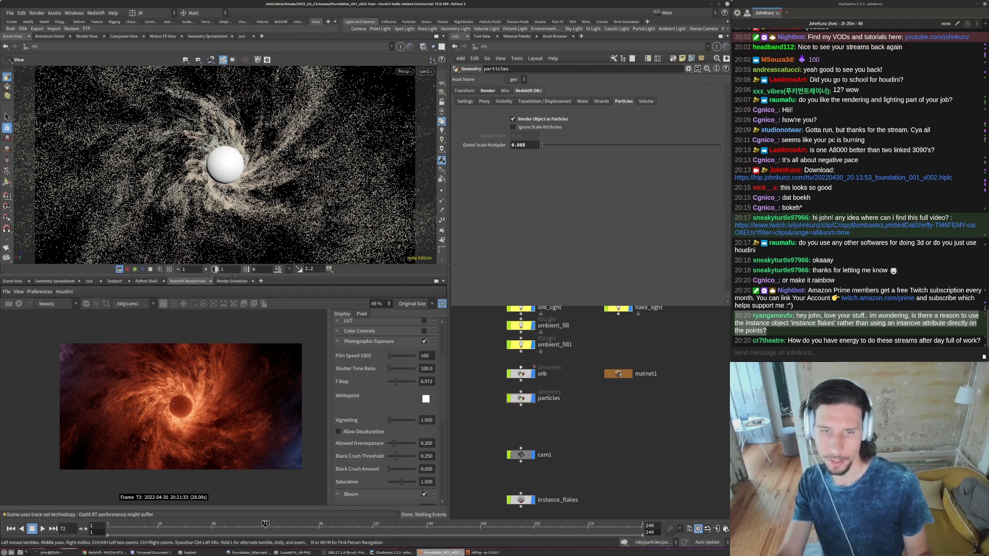
- Inside the particles object, set the global scale of attribrandomize2, which randomizes pscale, to 0.45
{"action": "double_click", "coordinate": [525, 399]}
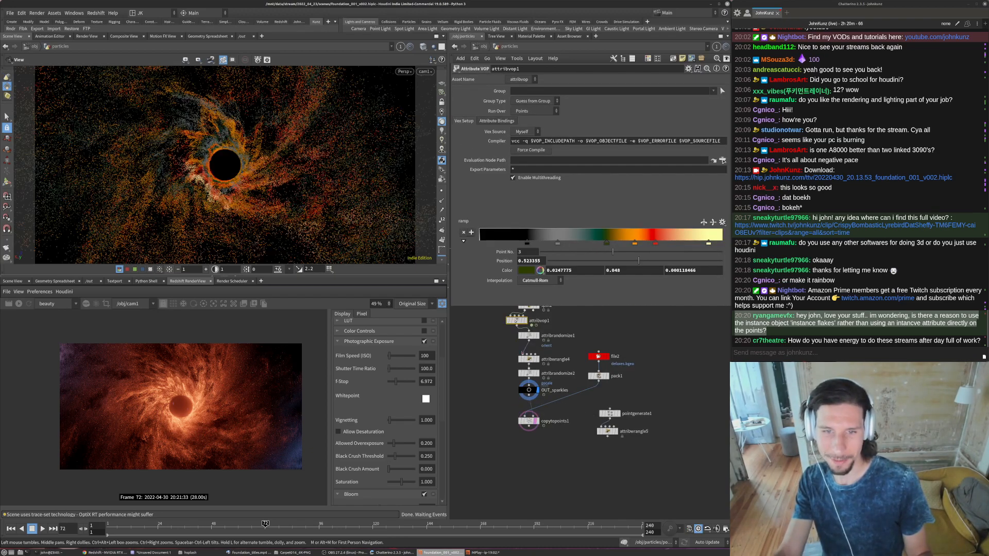
{"action": "scroll", "coordinate": [527, 336], "scroll_direction": "up", "scroll_amount": 2}
{"action": "left_click", "coordinate": [535, 336]}
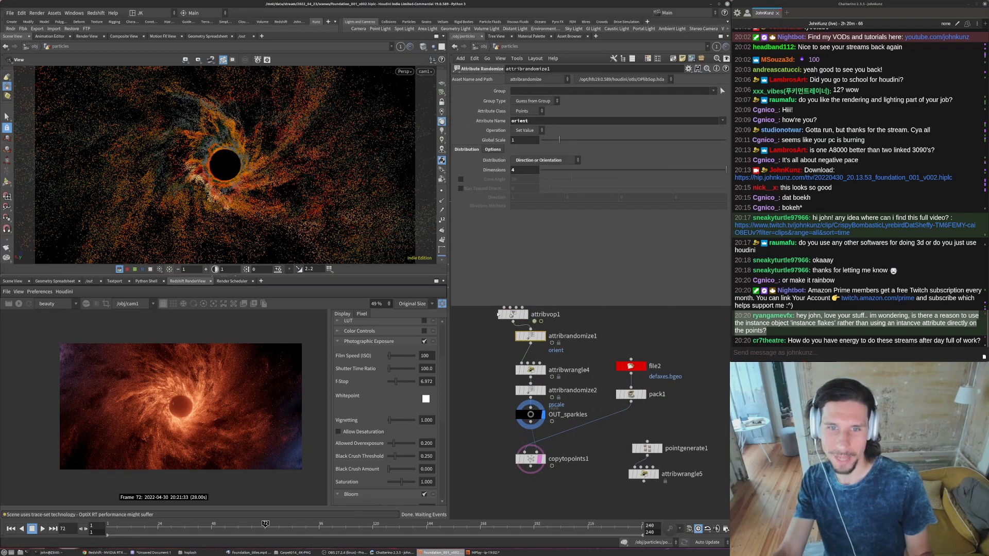
{"action": "middle_click_drag", "start_coordinate": [476, 337], "coordinate": [490, 393]}
{"action": "left_click", "coordinate": [544, 446]}
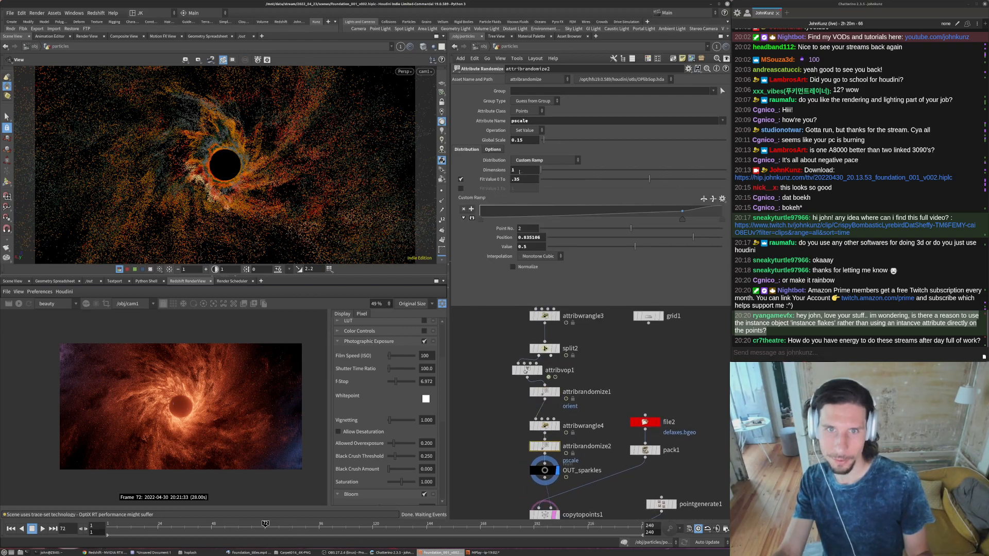
{"action": "double_click", "coordinate": [518, 141]}
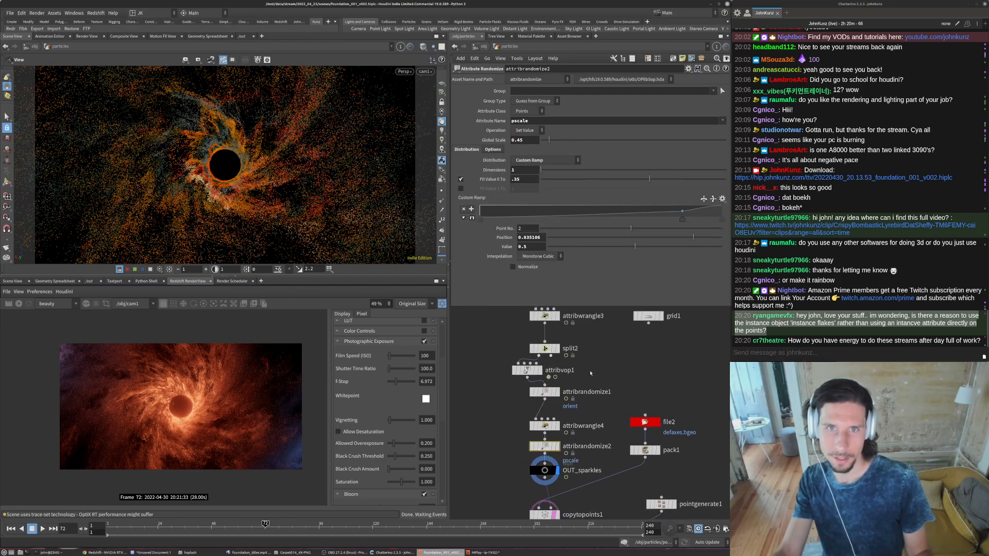
{"action": "type", "text": "45"}
{"action": "key", "text": "Return"}
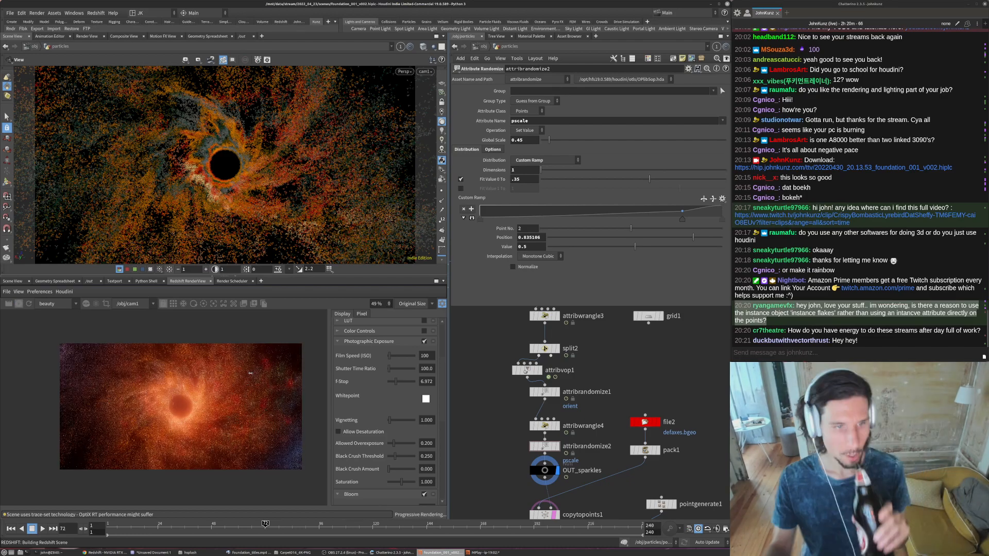
- Inspect the rescaled particles around the orb in the updated render
{"action": "scroll", "coordinate": [164, 394], "scroll_direction": "up", "scroll_amount": 3}
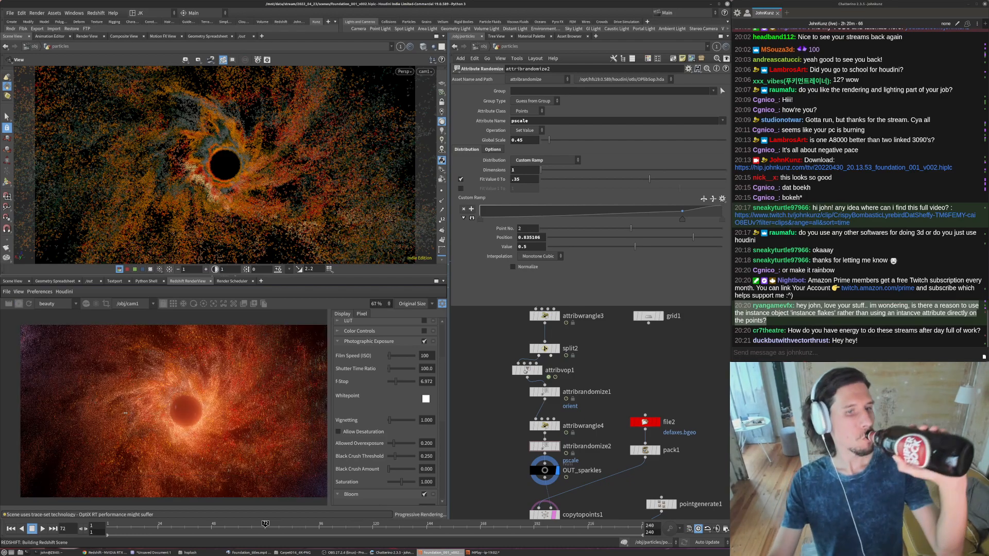
{"action": "scroll", "coordinate": [145, 356], "scroll_direction": "up", "scroll_amount": 2}
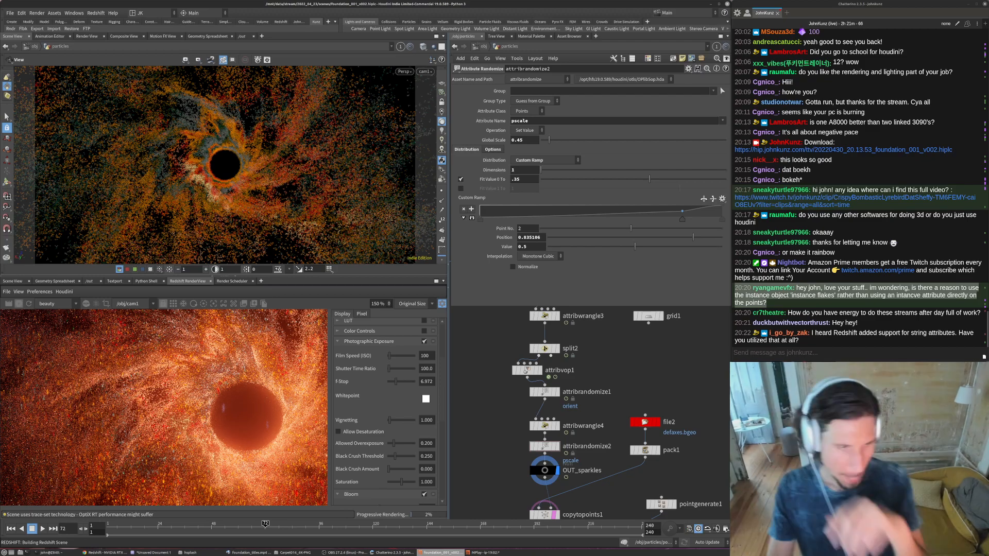
{"action": "scroll", "coordinate": [127, 404], "scroll_direction": "down", "scroll_amount": 7}
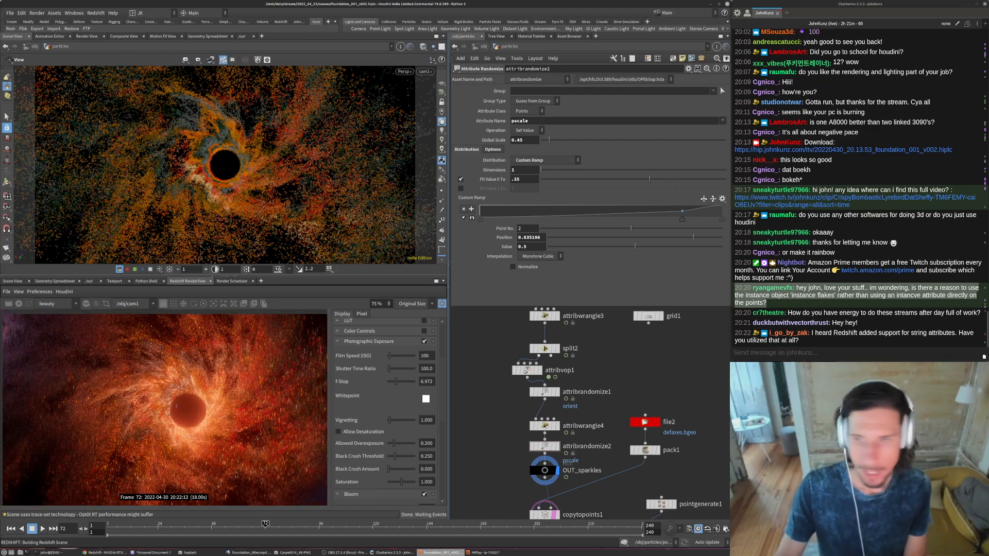
{"action": "scroll", "coordinate": [183, 406], "scroll_direction": "down", "scroll_amount": 3}
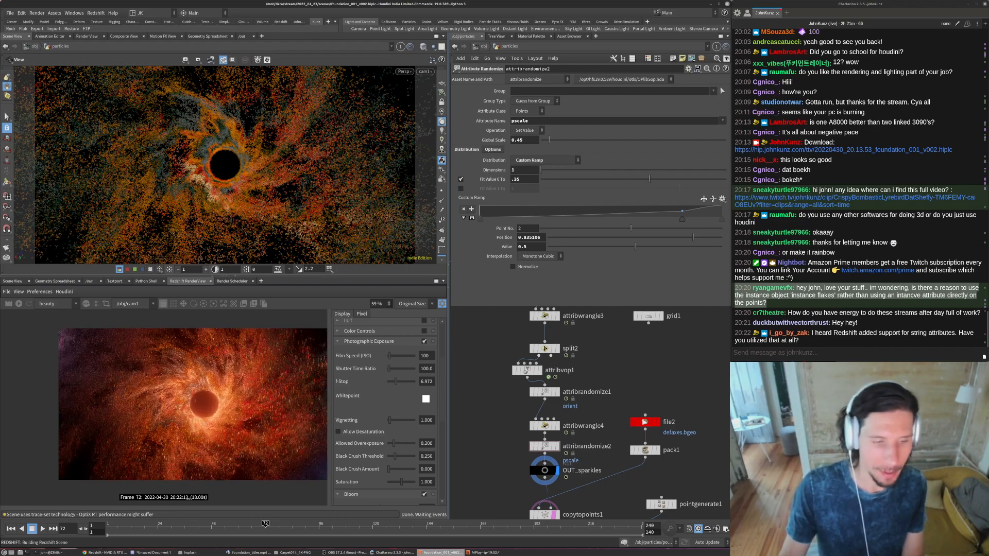
- Switch to the file manager, browse the data drive to the vellum_inflate_by_attr folder, and open its v3 video
{"action": "left_click", "coordinate": [195, 554]}
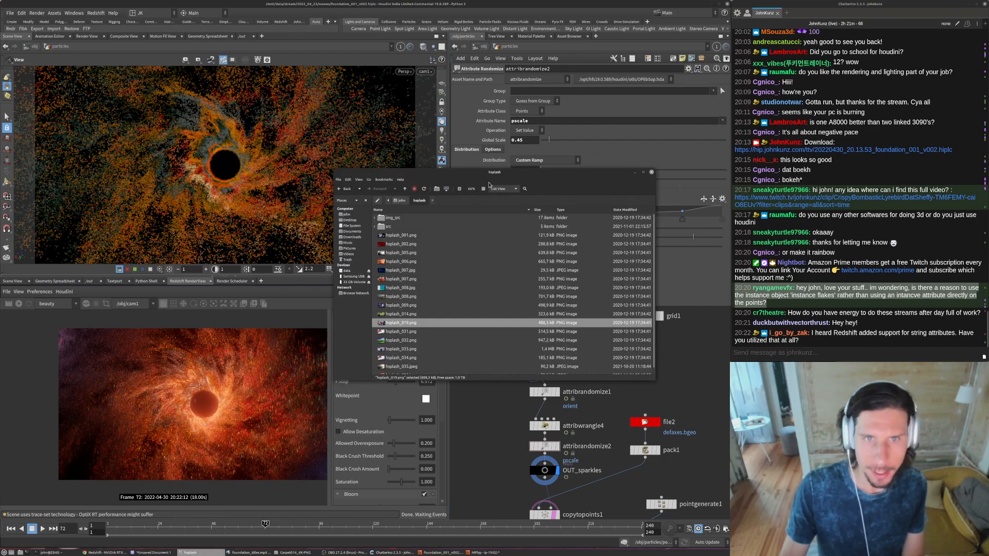
{"action": "left_click_drag", "start_coordinate": [485, 172], "coordinate": [779, 343]}
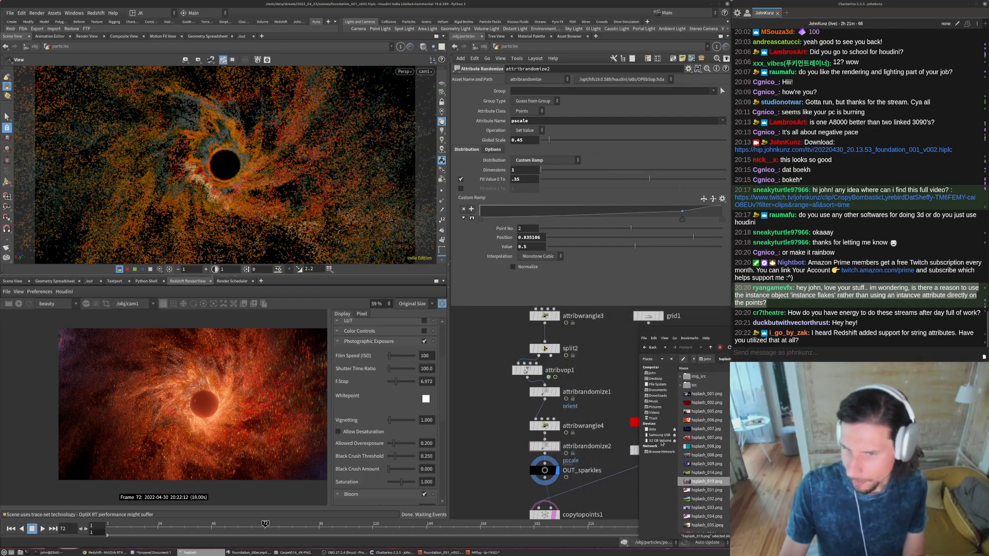
{"action": "left_click_drag", "start_coordinate": [643, 329], "coordinate": [675, 330]}
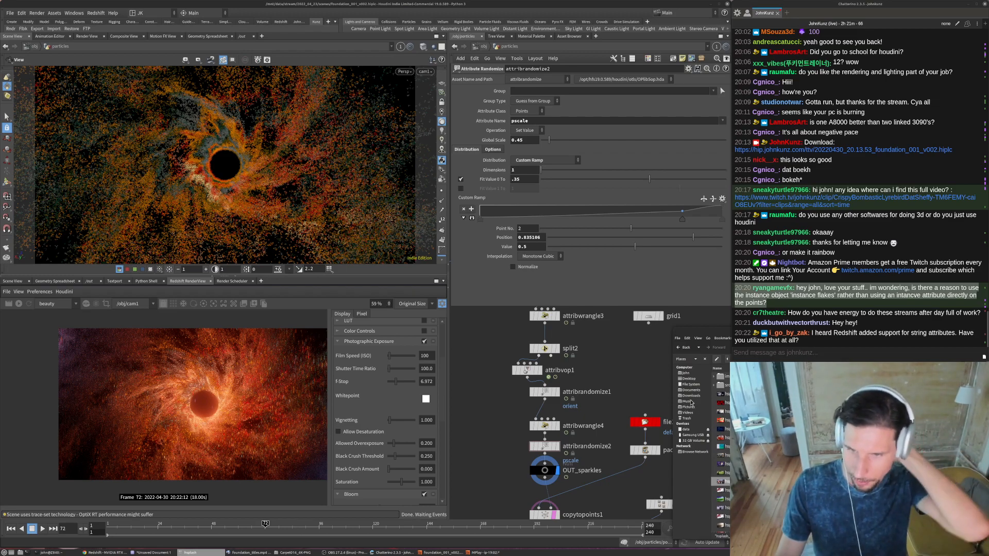
{"action": "left_click", "coordinate": [693, 429]}
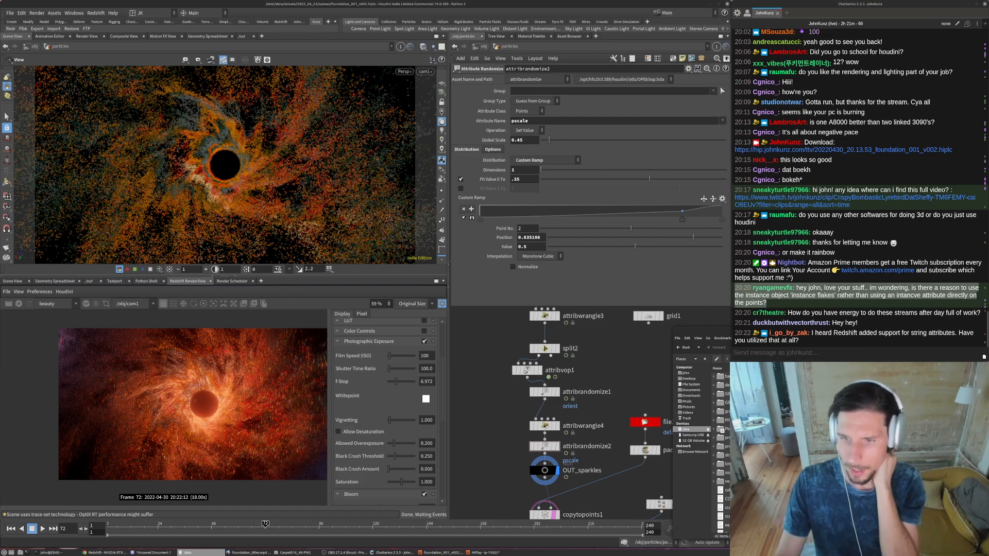
{"action": "double_click", "coordinate": [721, 437]}
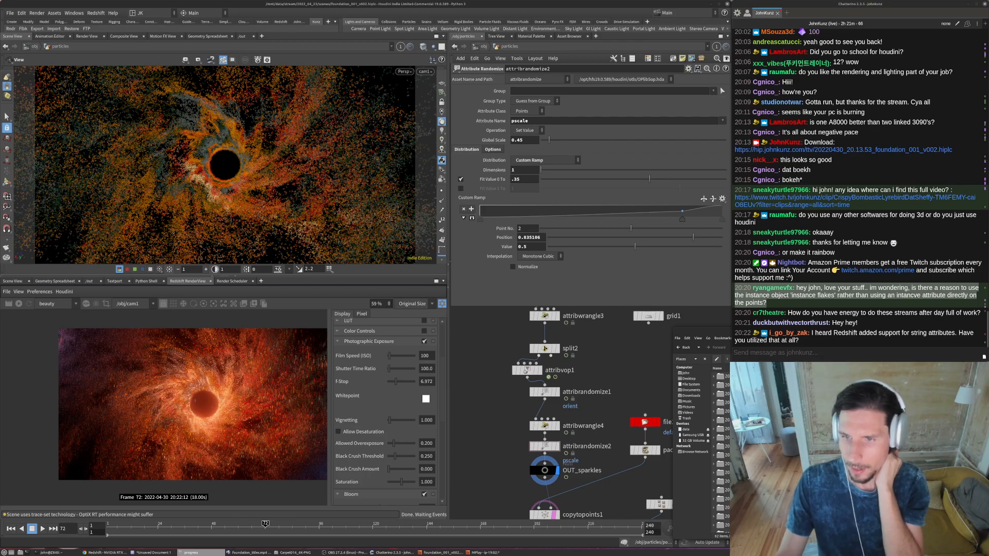
{"action": "double_click", "coordinate": [722, 403]}
{"action": "double_click", "coordinate": [722, 377]}
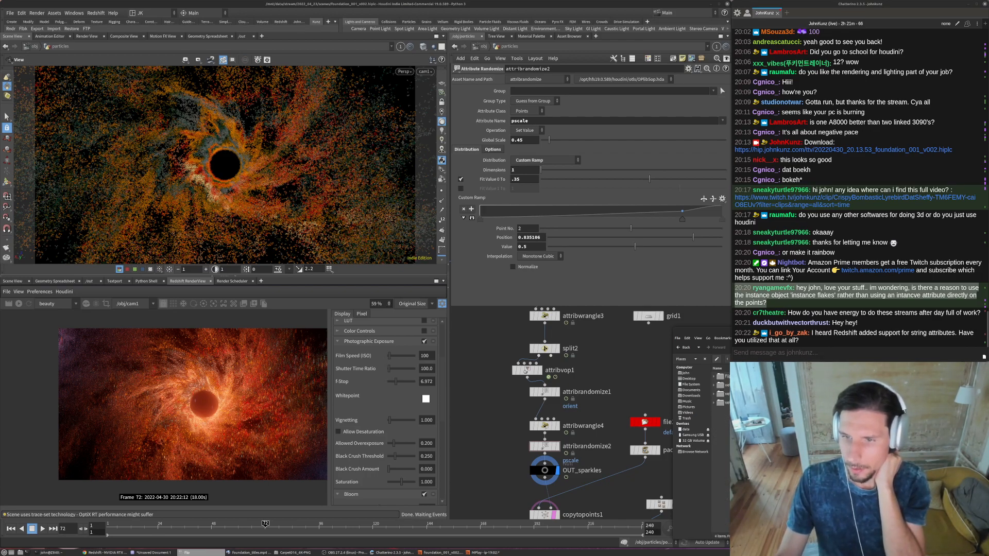
{"action": "double_click", "coordinate": [721, 402]}
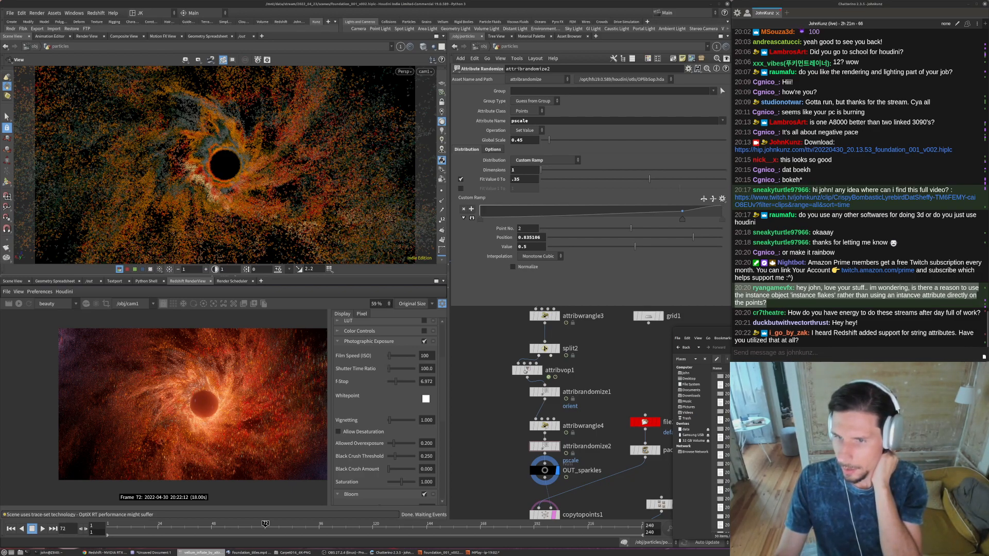
{"action": "left_click", "coordinate": [721, 377]}
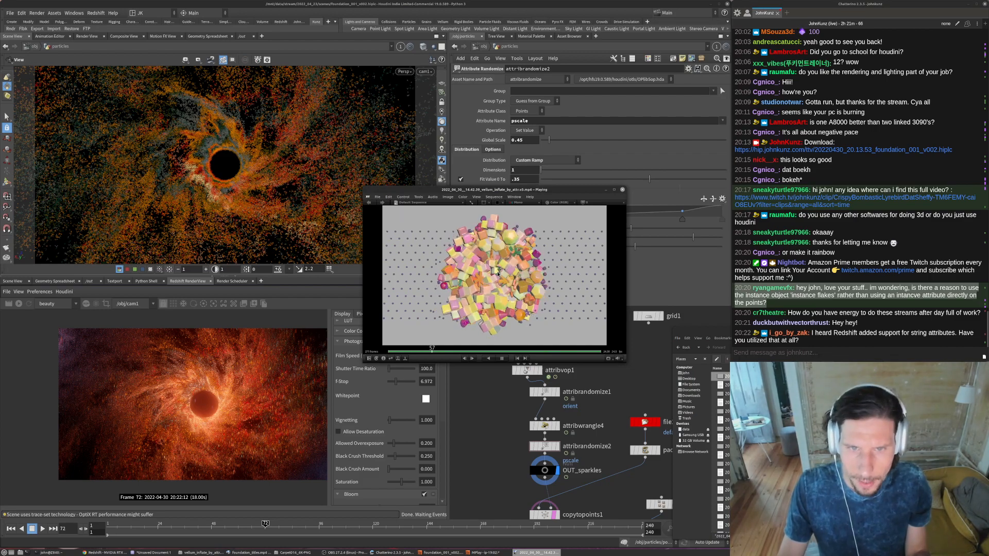
- View the vellum inflate clip full screen, playing and scrubbing through the shapes as they separate
{"action": "left_click_drag", "start_coordinate": [474, 252], "coordinate": [479, 252]}
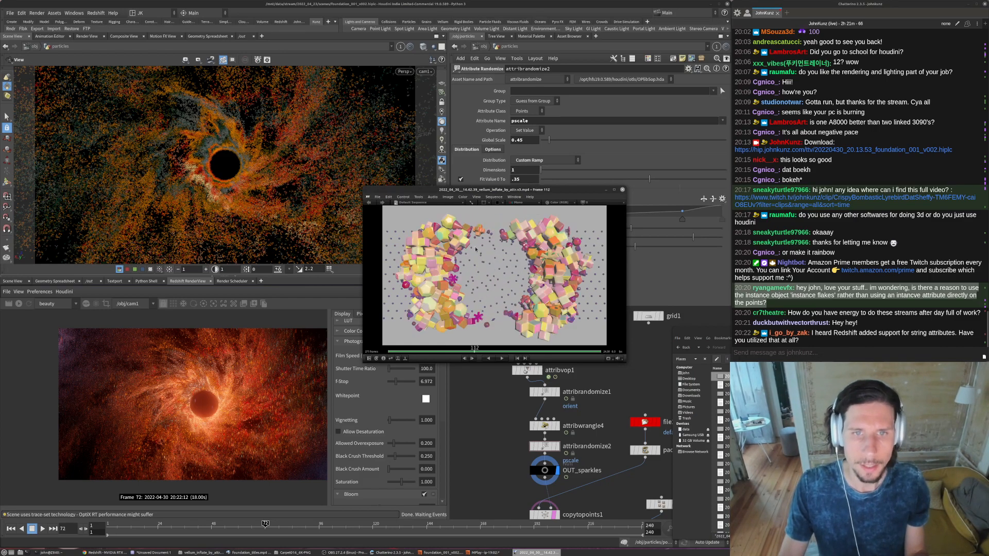
{"action": "key", "text": "grave"}
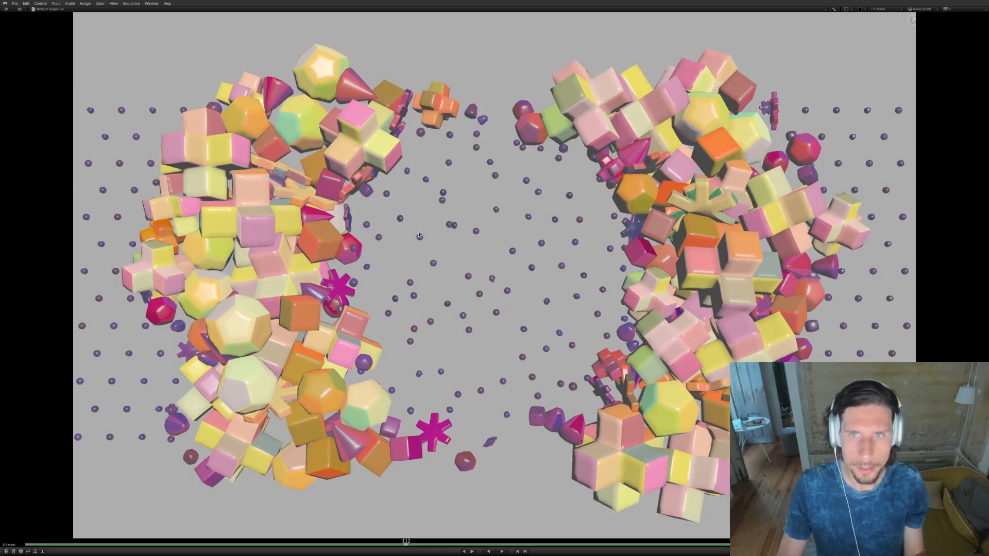
{"action": "key", "text": "space"}
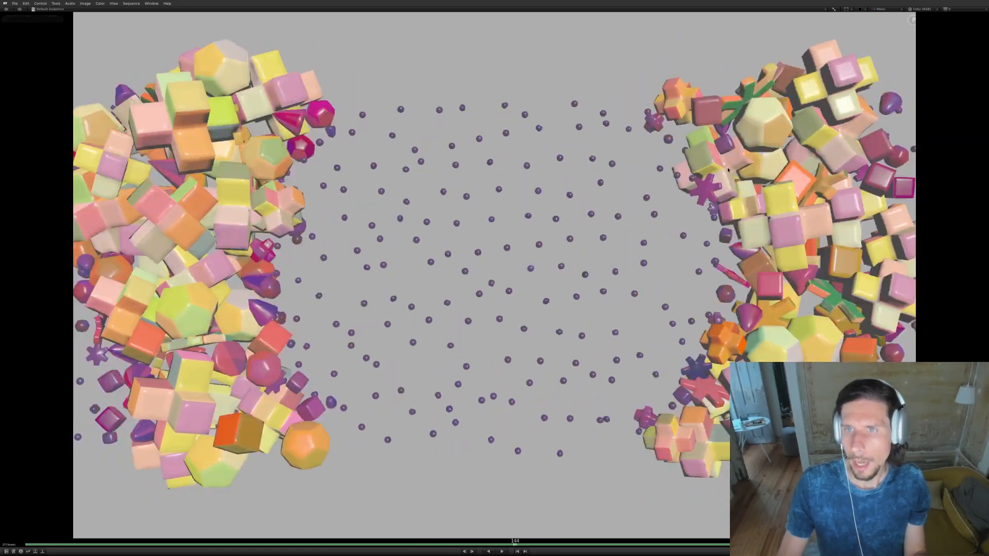
{"action": "left_click_drag", "start_coordinate": [796, 172], "coordinate": [670, 175]}
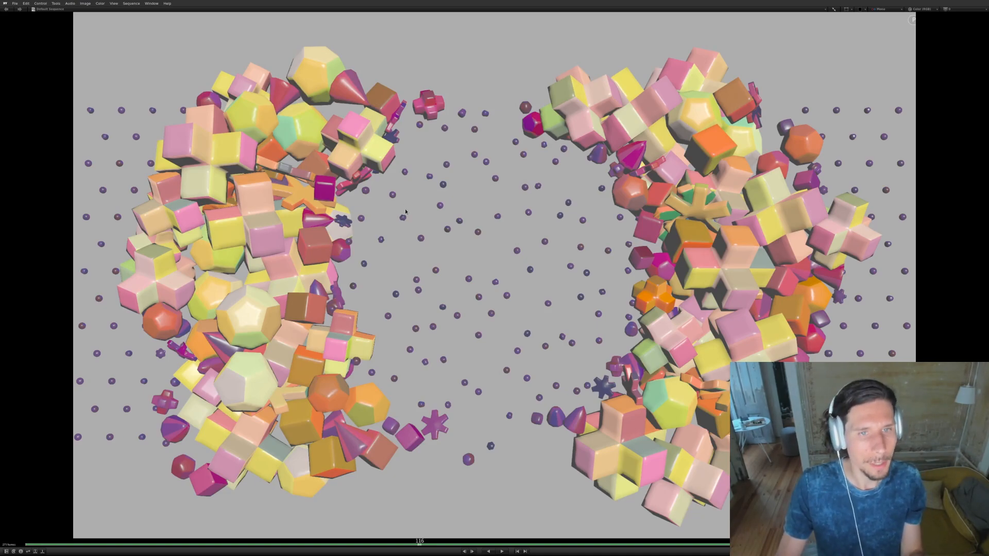
{"action": "key", "text": "space"}
- Examine the clip's red channel and a darkened version in full colour, and close the player
{"action": "key", "text": "r"}
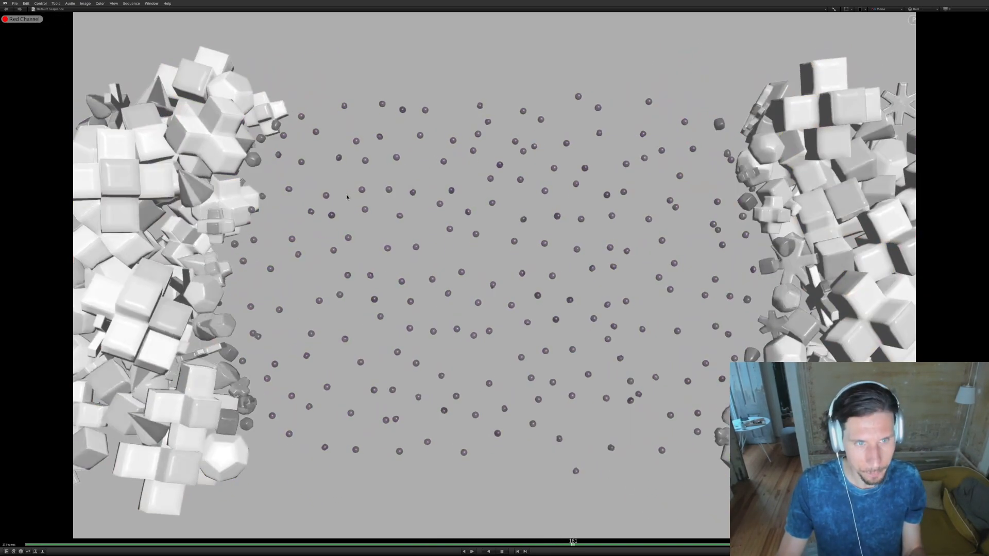
{"action": "left_click_drag", "start_coordinate": [536, 219], "coordinate": [399, 216]}
{"action": "key", "text": "y"}
{"action": "left_click_drag", "start_coordinate": [596, 223], "coordinate": [481, 254]}
{"action": "key", "text": "y"}
{"action": "key", "text": "shift+Home"}
{"action": "key", "text": "space"}
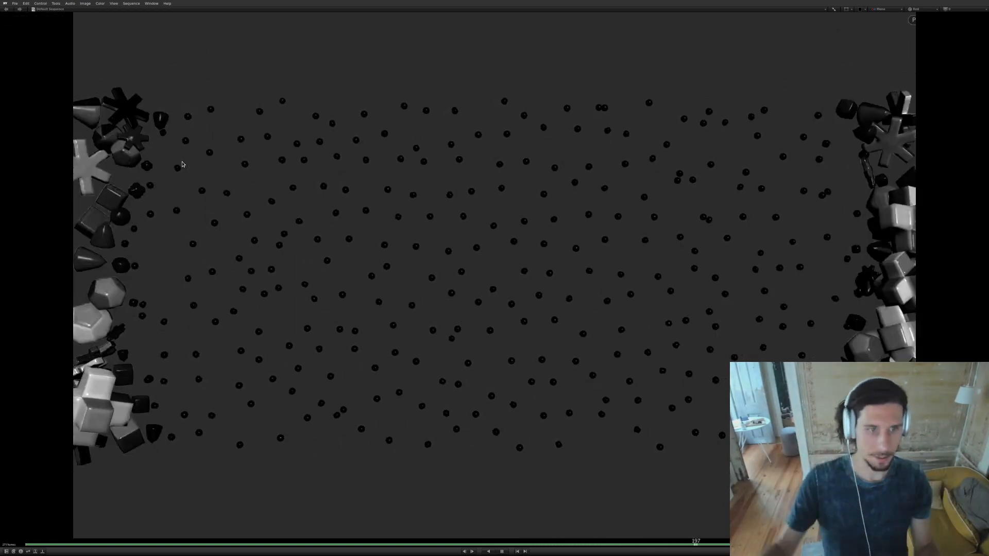
{"action": "key", "text": "c"}
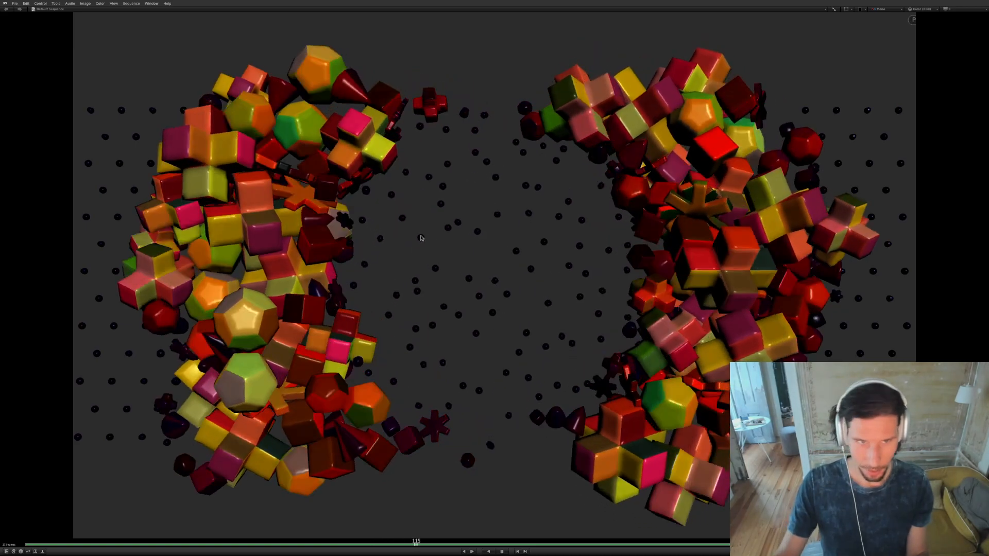
{"action": "key", "text": "grave"}
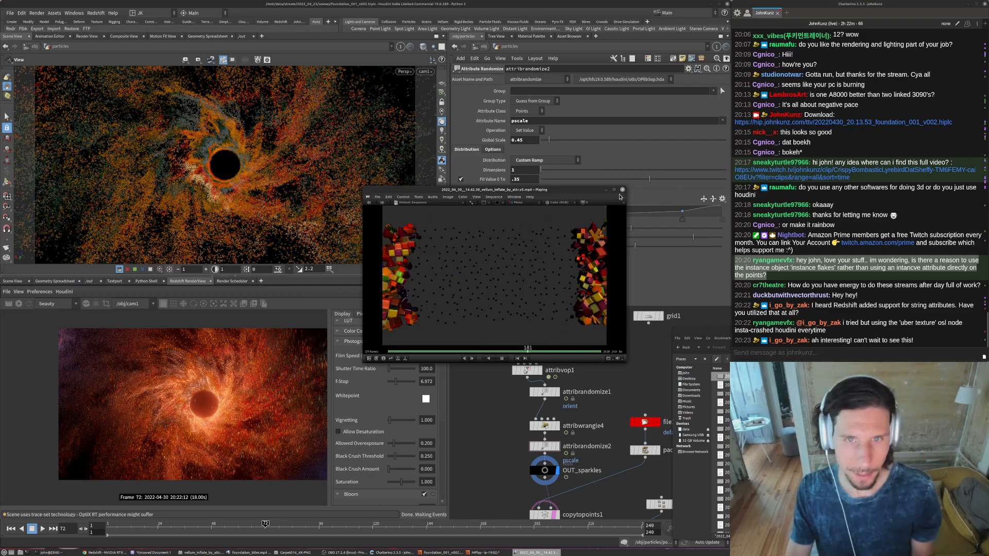
{"action": "key", "text": "ctrl+q"}
- Return to Houdini and review the full orb render alongside the particles network
{"action": "left_click", "coordinate": [300, 426]}
{"action": "scroll", "coordinate": [300, 427], "scroll_direction": "up", "scroll_amount": 5}
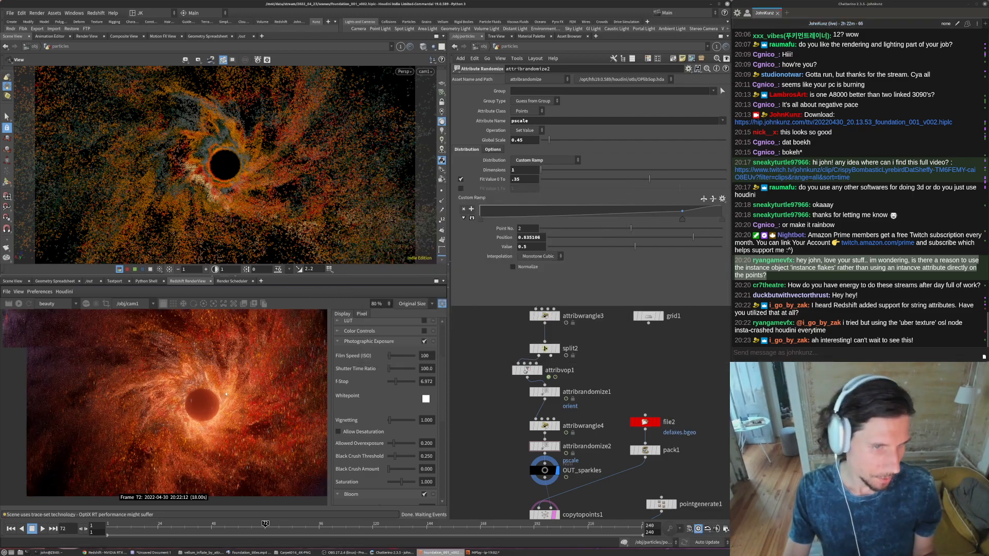
{"action": "scroll", "coordinate": [214, 425], "scroll_direction": "down", "scroll_amount": 4}
{"action": "scroll", "coordinate": [170, 401], "scroll_direction": "down", "scroll_amount": 1}
{"action": "scroll", "coordinate": [168, 389], "scroll_direction": "down", "scroll_amount": 1}
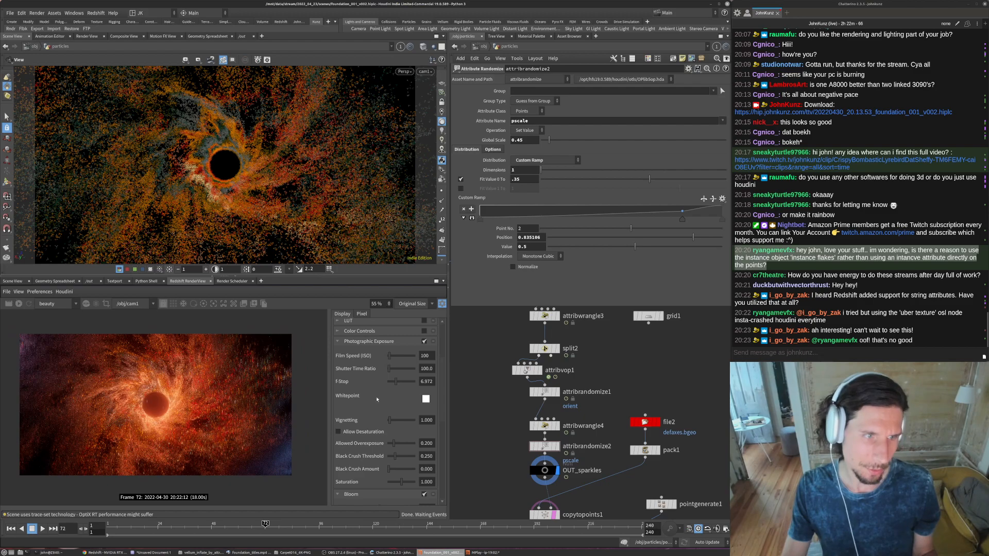
{"action": "middle_click_drag", "start_coordinate": [656, 375], "coordinate": [671, 342]}
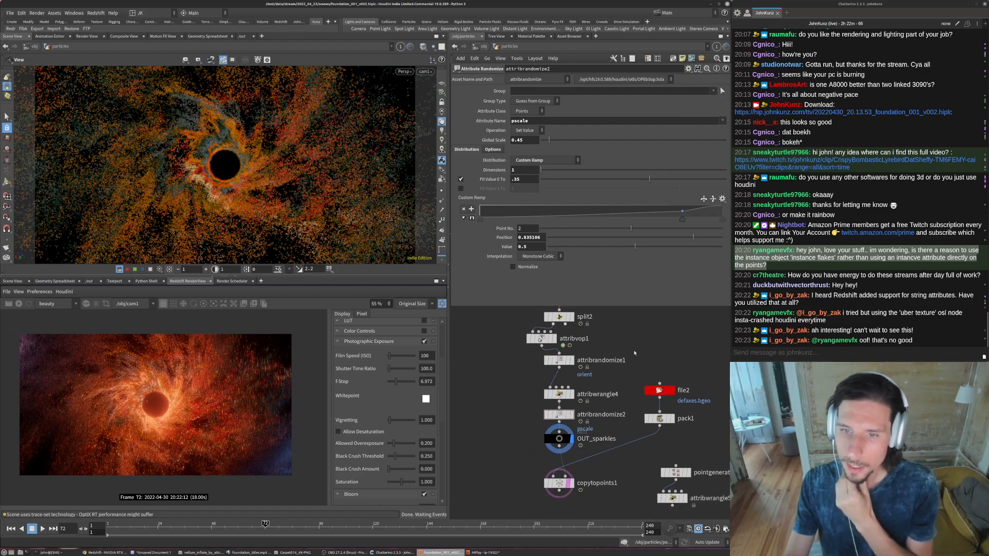
- Replace the colour ramp on attribvop1 with the Infra-Red preset
{"action": "scroll", "coordinate": [633, 351], "scroll_direction": "up", "scroll_amount": 3}
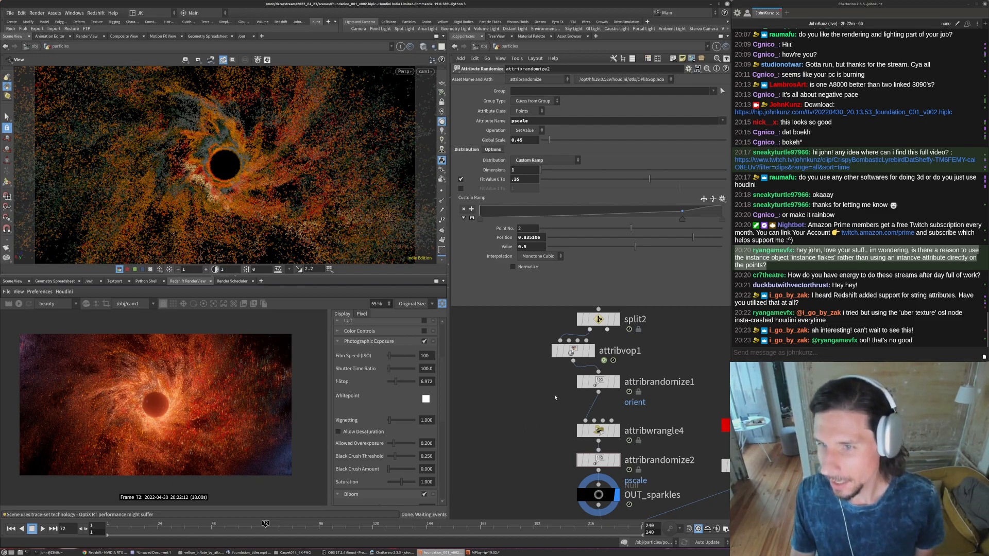
{"action": "scroll", "coordinate": [524, 401], "scroll_direction": "down", "scroll_amount": 3}
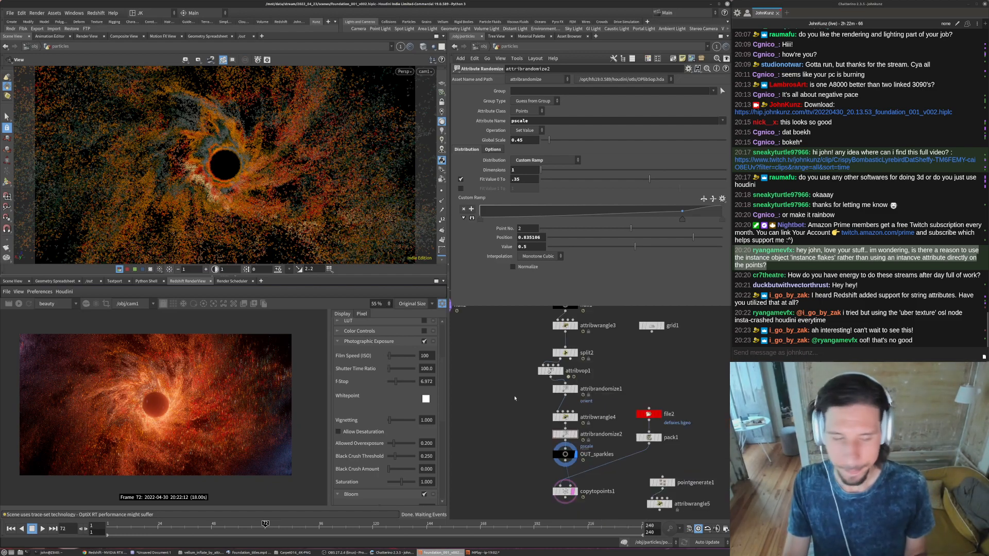
{"action": "scroll", "coordinate": [549, 371], "scroll_direction": "up", "scroll_amount": 3}
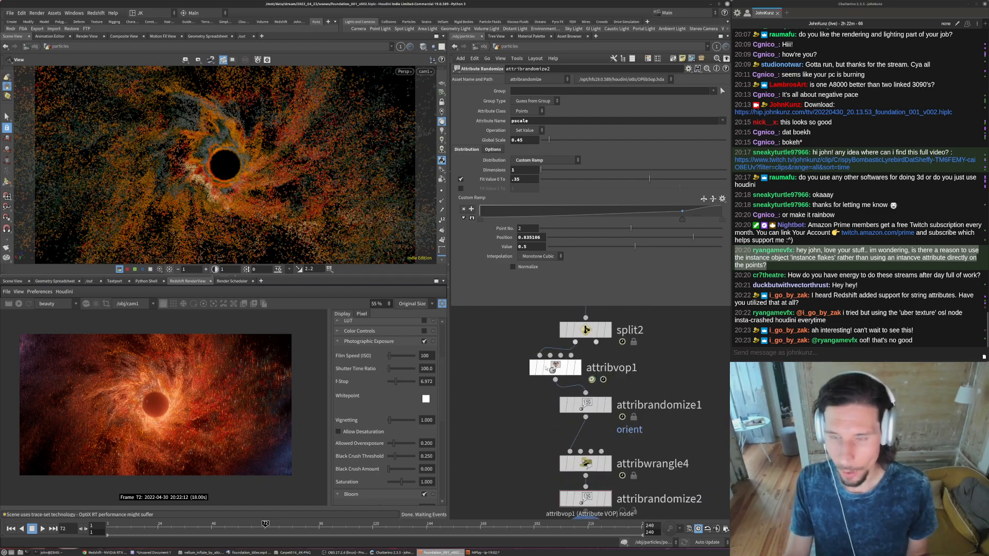
{"action": "left_click", "coordinate": [553, 371]}
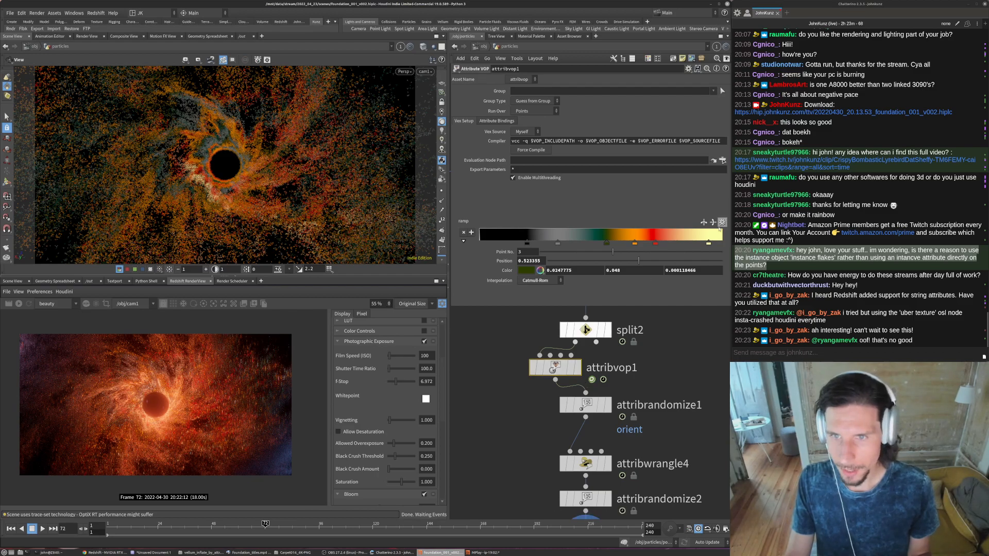
{"action": "left_click", "coordinate": [722, 222]}
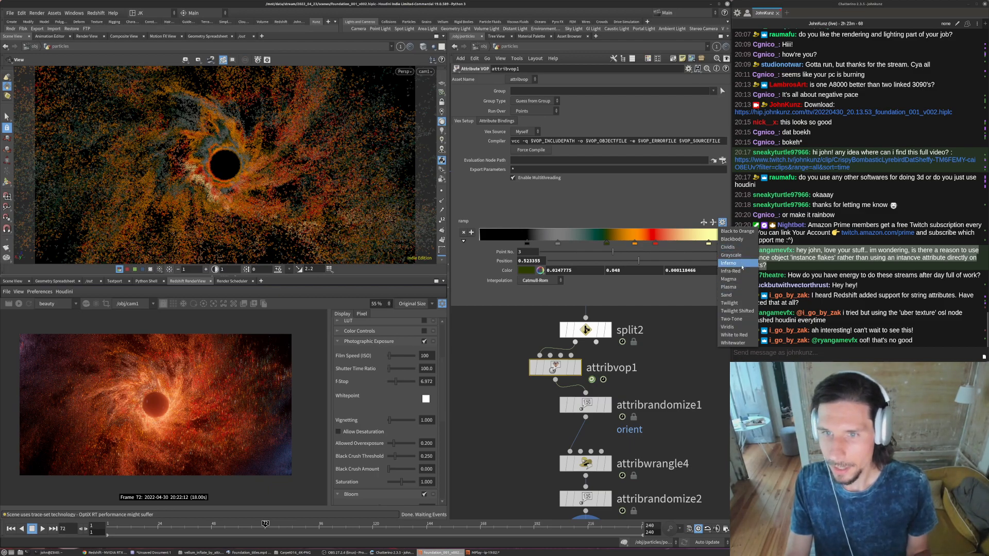
{"action": "left_click", "coordinate": [740, 270]}
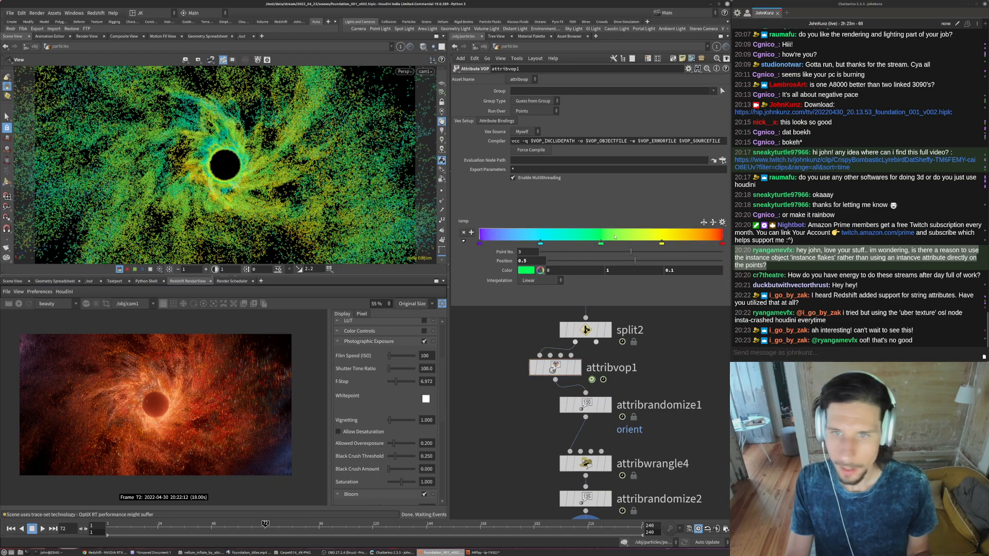
- Lighten the ramp's first point to pale violet and soften its last point to a red of 1, 0.123, 0.123
{"action": "left_click", "coordinate": [479, 242]}
{"action": "left_click", "coordinate": [526, 270]}
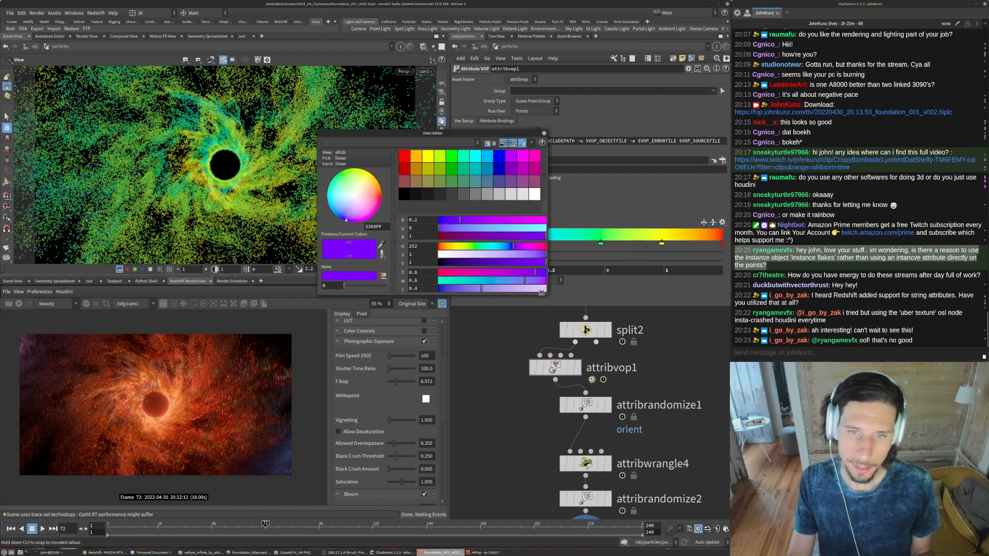
{"action": "left_click", "coordinate": [515, 289]}
{"action": "left_click", "coordinate": [544, 133]}
{"action": "left_click", "coordinate": [722, 242]}
{"action": "left_click", "coordinate": [522, 272]}
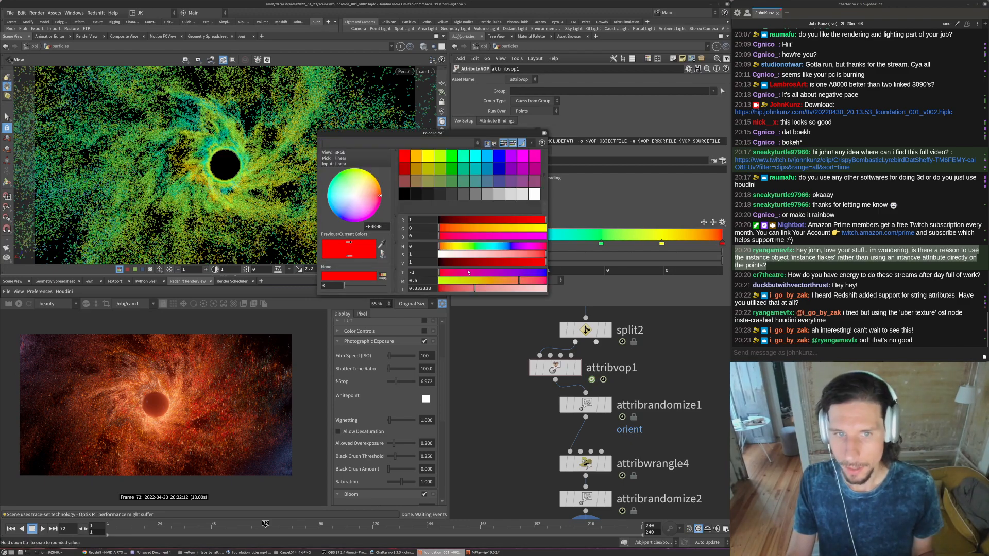
{"action": "left_click", "coordinate": [544, 134]}
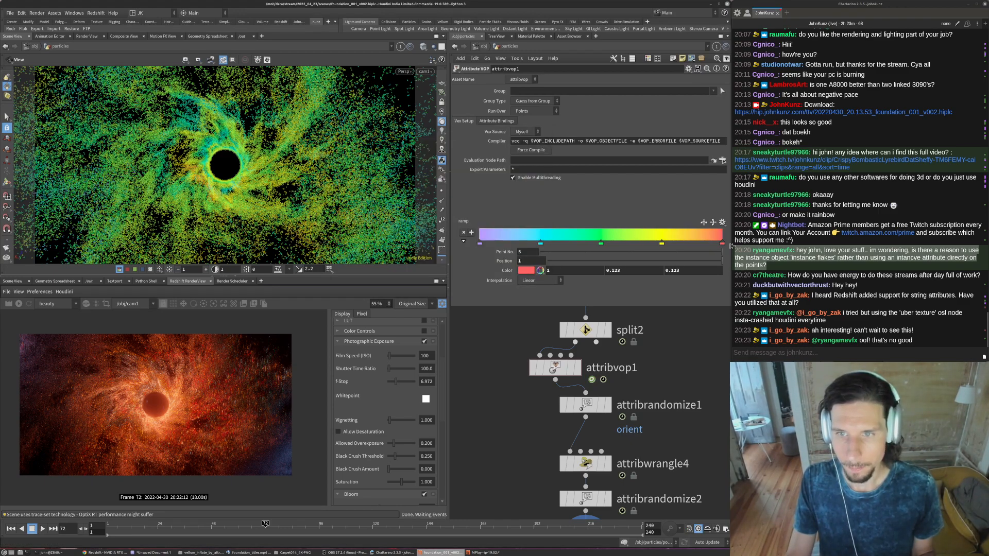
- Swap the ramp's red and yellow points, placing yellow at position 1, and recolour that end point to salmon 1, 0.356, 0.315
{"action": "left_click_drag", "start_coordinate": [721, 243], "coordinate": [650, 242]}
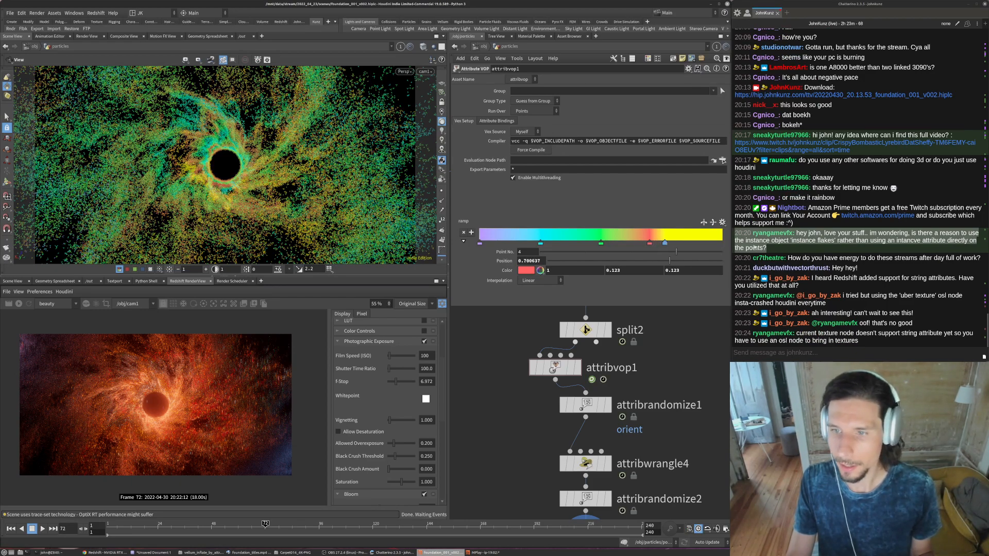
{"action": "left_click_drag", "start_coordinate": [663, 244], "coordinate": [722, 243]}
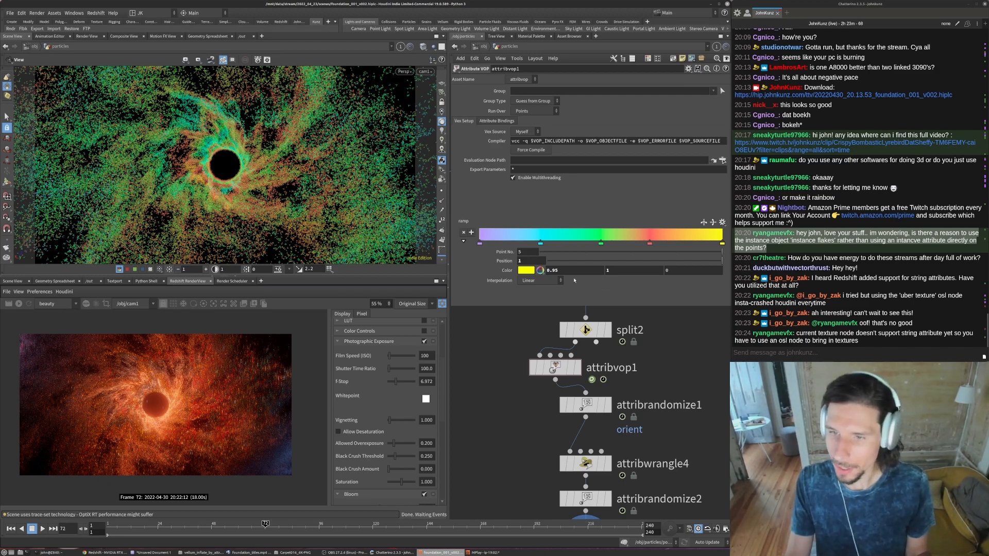
{"action": "left_click", "coordinate": [510, 270]}
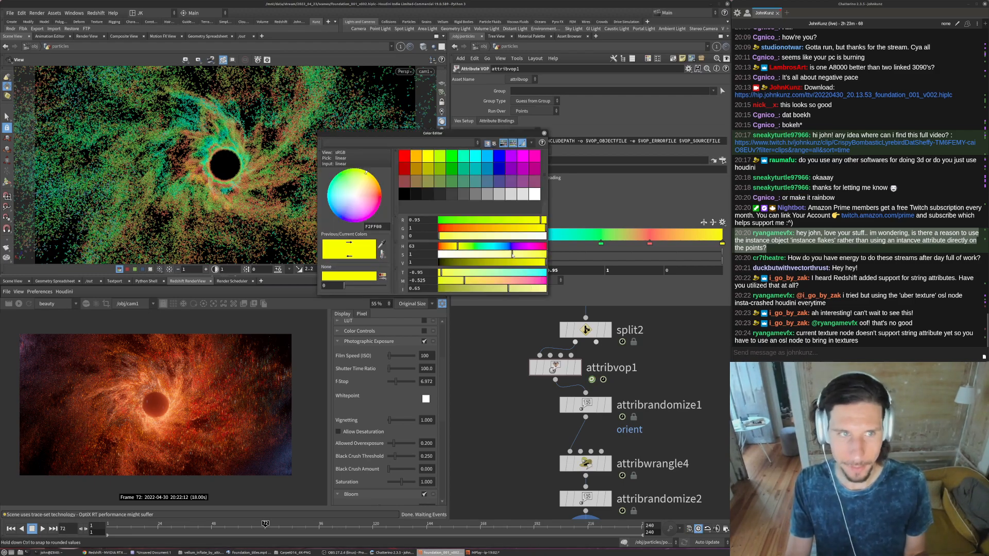
{"action": "left_click", "coordinate": [513, 255]}
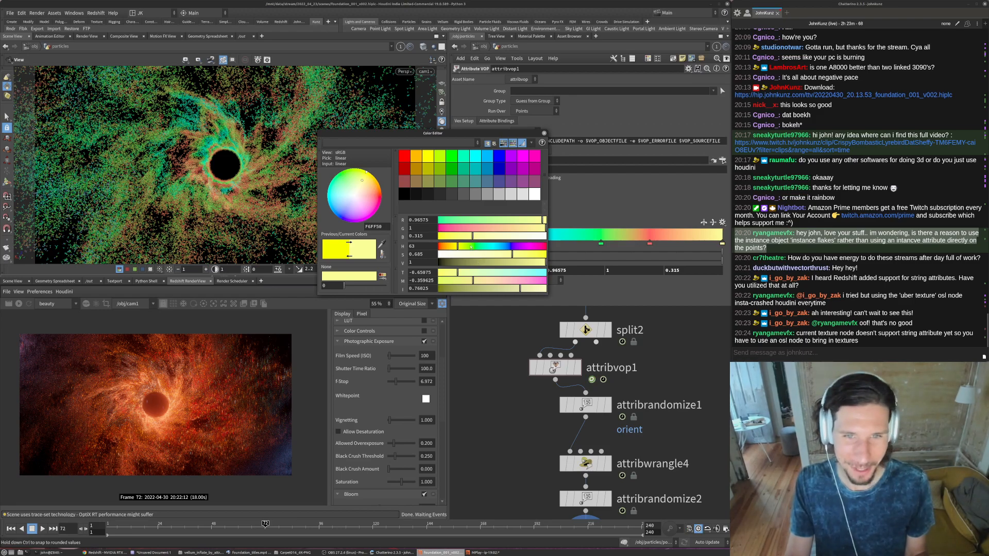
{"action": "left_click_drag", "start_coordinate": [449, 246], "coordinate": [448, 246]}
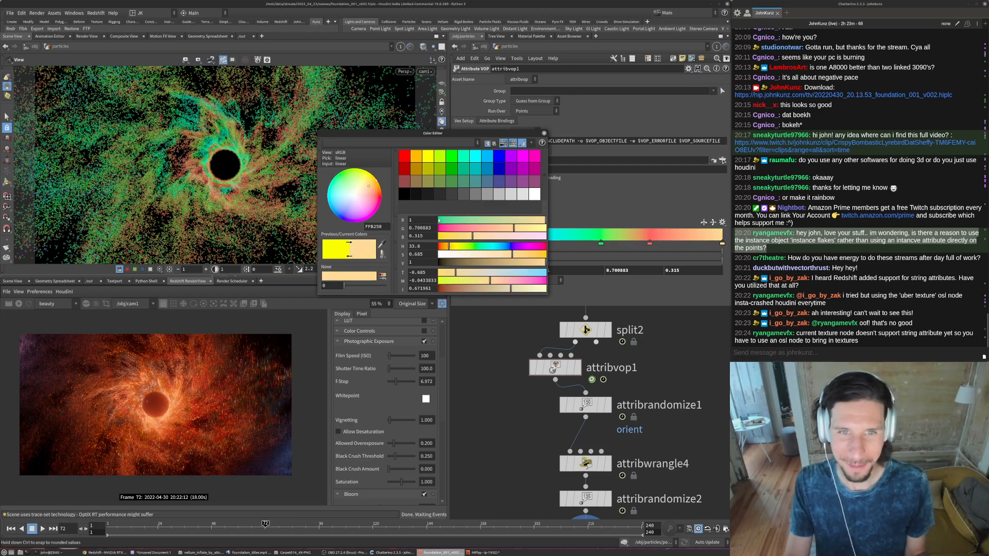
{"action": "left_click", "coordinate": [477, 228]}
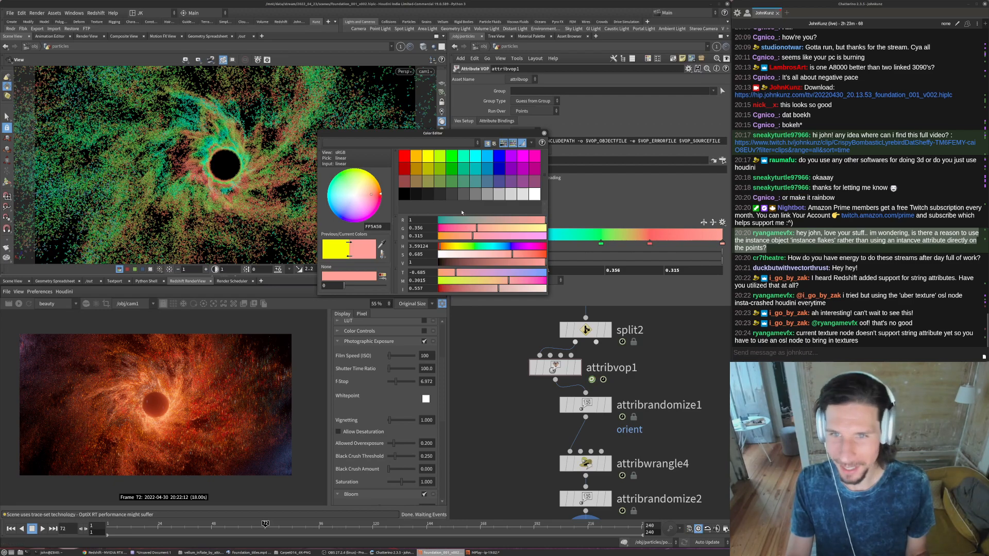
{"action": "left_click", "coordinate": [544, 132]}
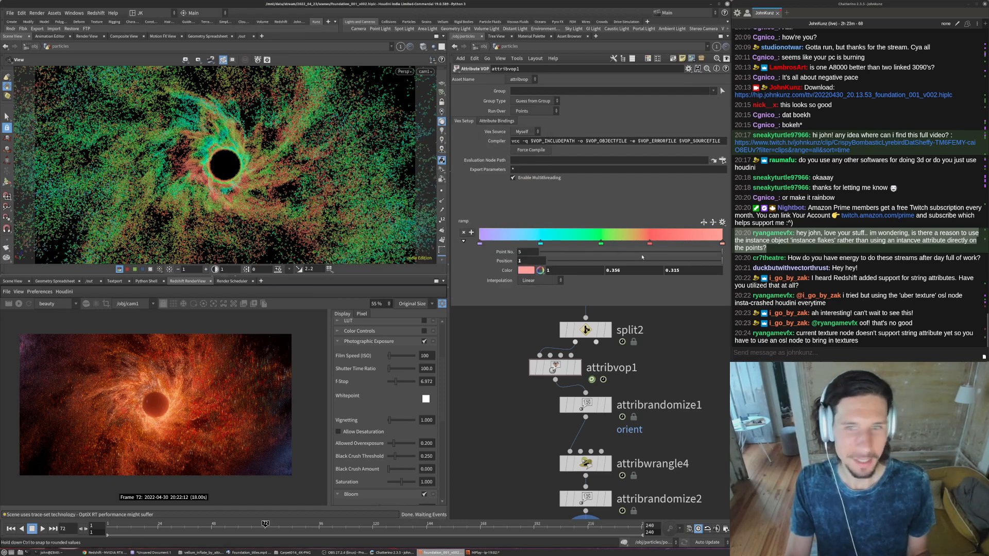
- Swap the ramp's cyan and green points, with cyan at about 0.499 and green at about 0.316, and recolour cyan to orange 1, 0.545747, 0.132
{"action": "mouse_move", "coordinate": [600, 243]}
{"action": "left_mouse_down"}
{"action": "mouse_move", "coordinate": [556, 242]}
{"action": "mouse_move", "coordinate": [600, 241]}
{"action": "left_mouse_up"}
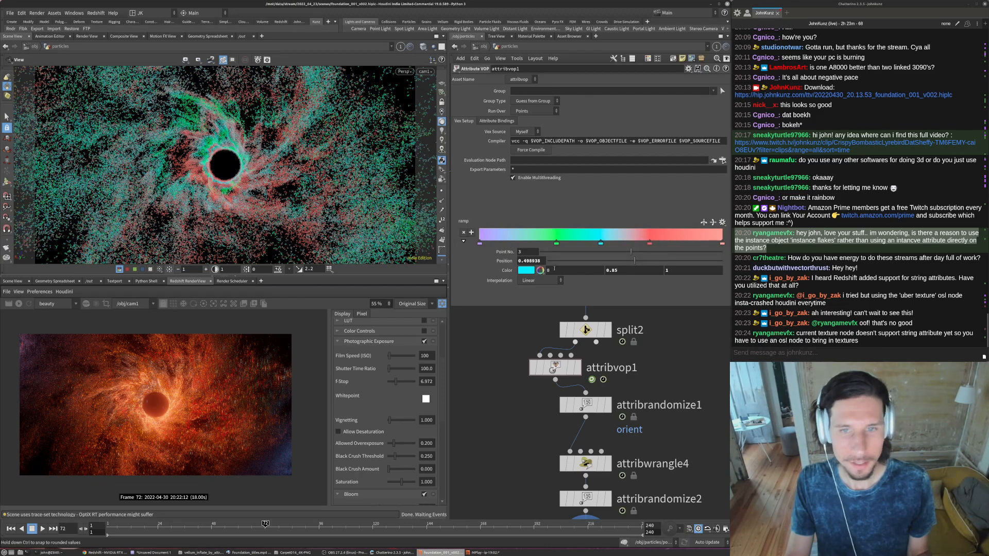
{"action": "left_click", "coordinate": [526, 270]}
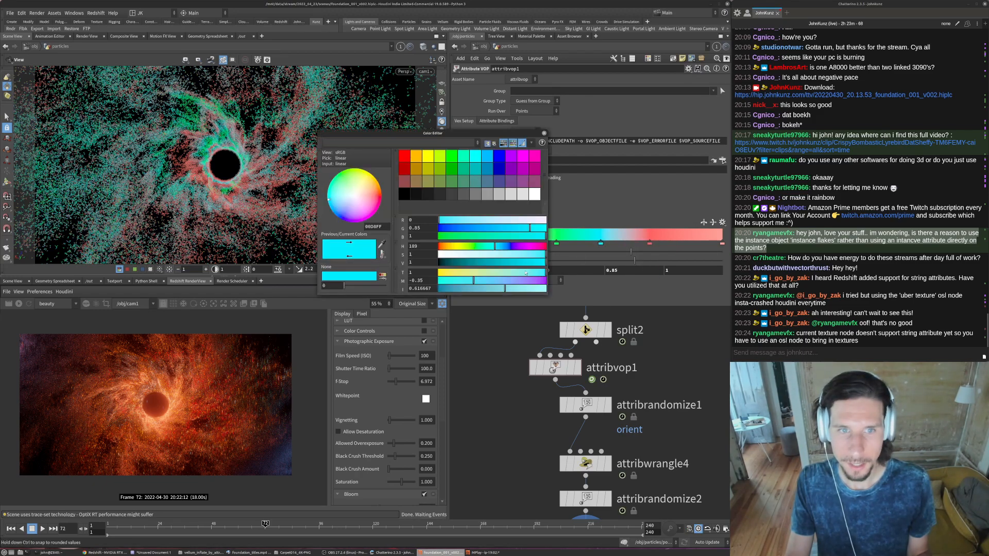
{"action": "left_click", "coordinate": [442, 247]}
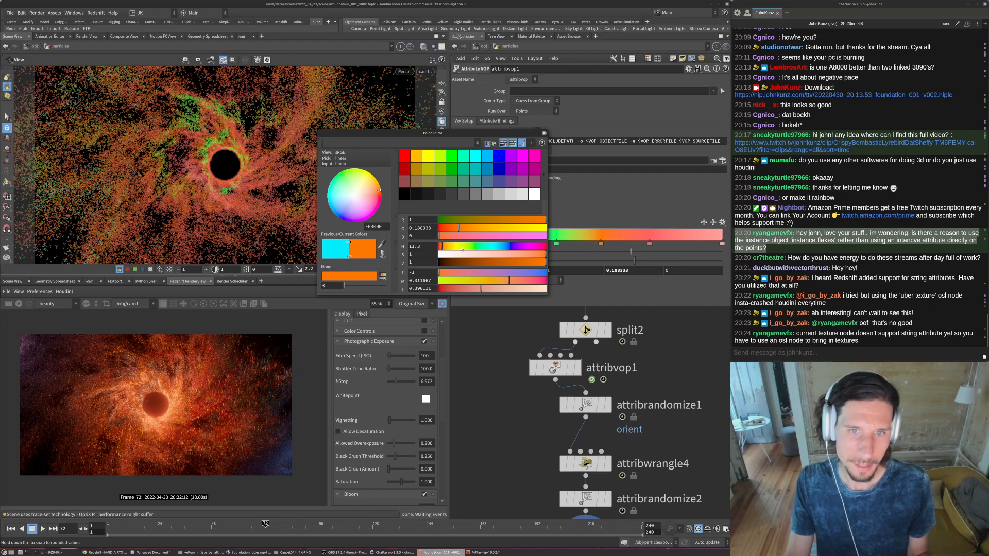
{"action": "left_click", "coordinate": [453, 247]}
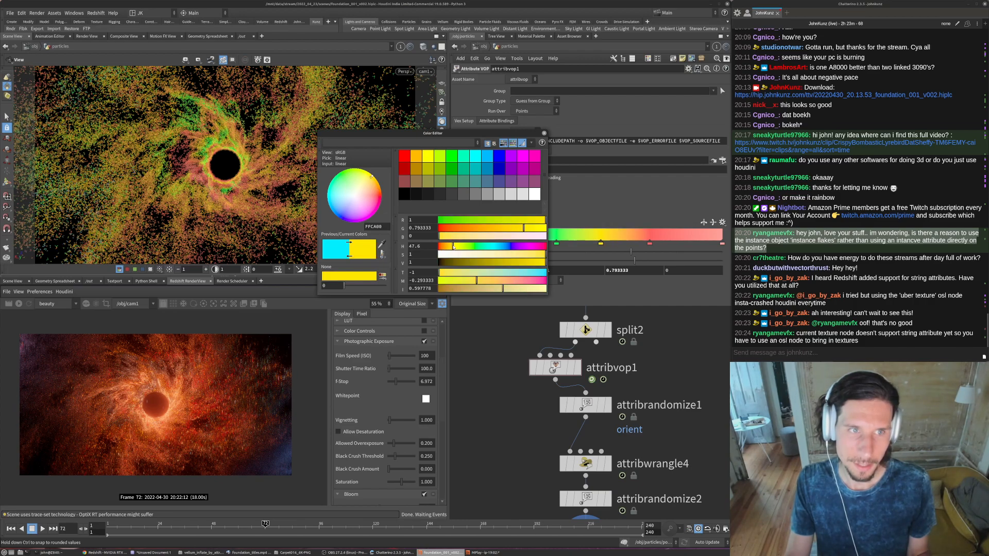
{"action": "left_click", "coordinate": [447, 247]}
{"action": "left_click", "coordinate": [531, 255]}
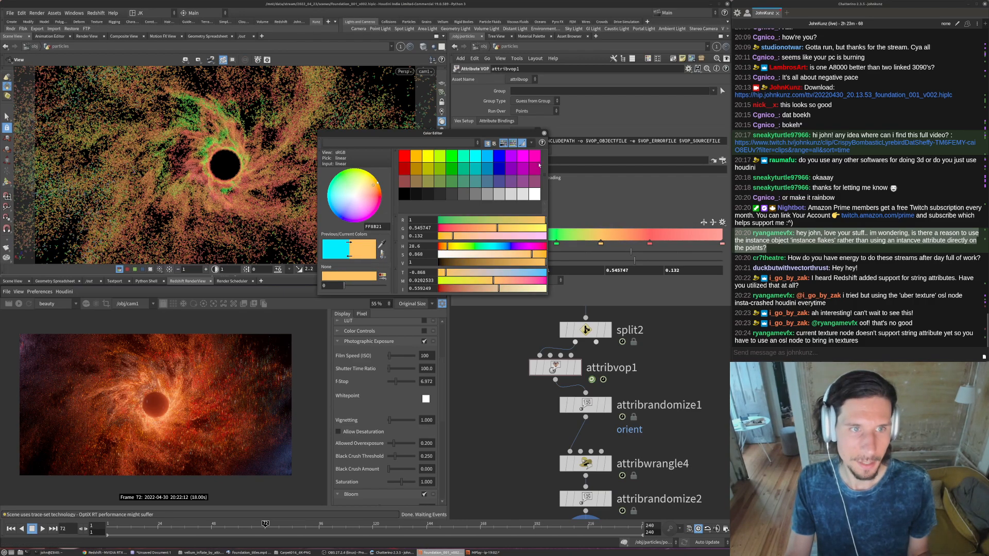
{"action": "left_click", "coordinate": [544, 134]}
{"action": "left_click", "coordinate": [556, 242]}
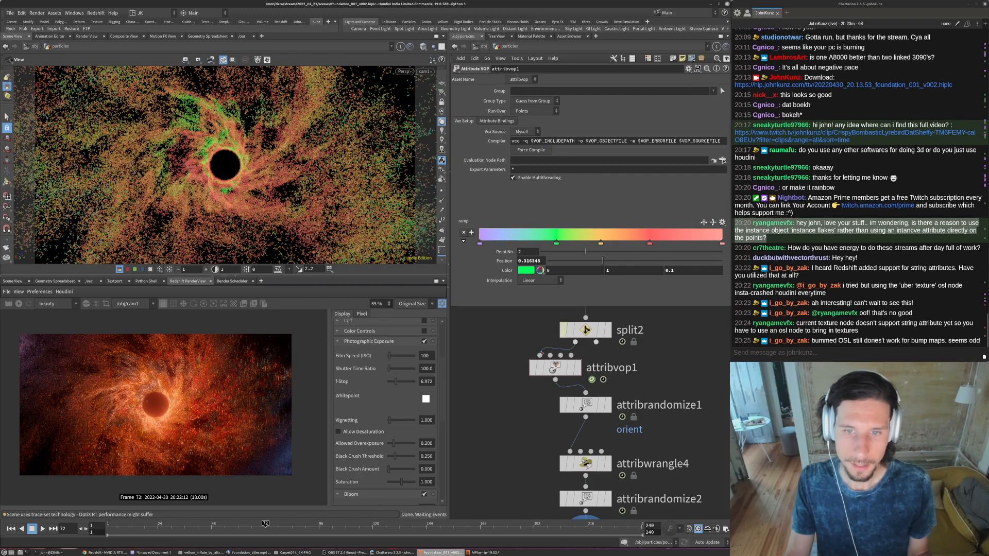
- Go inside attribvop1 and shift the aanoise1 4D offset to 55.3 in the second component and 4.512 in the third
{"action": "left_click", "coordinate": [549, 366]}
{"action": "double_click", "coordinate": [553, 367]}
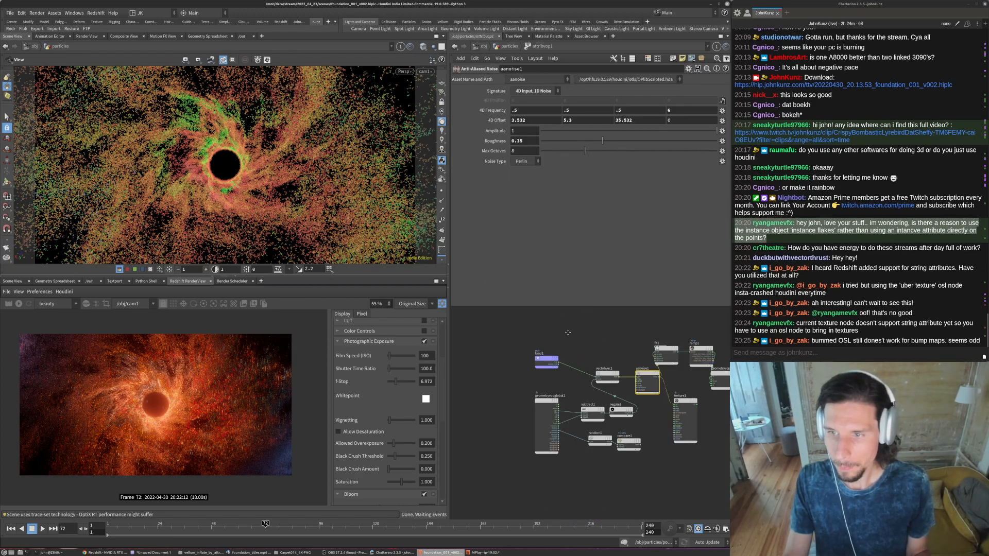
{"action": "scroll", "coordinate": [654, 432], "scroll_direction": "down", "scroll_amount": 3}
{"action": "scroll", "coordinate": [656, 401], "scroll_direction": "up", "scroll_amount": 3}
{"action": "scroll", "coordinate": [659, 381], "scroll_direction": "down", "scroll_amount": 3}
{"action": "scroll", "coordinate": [660, 365], "scroll_direction": "up", "scroll_amount": 3}
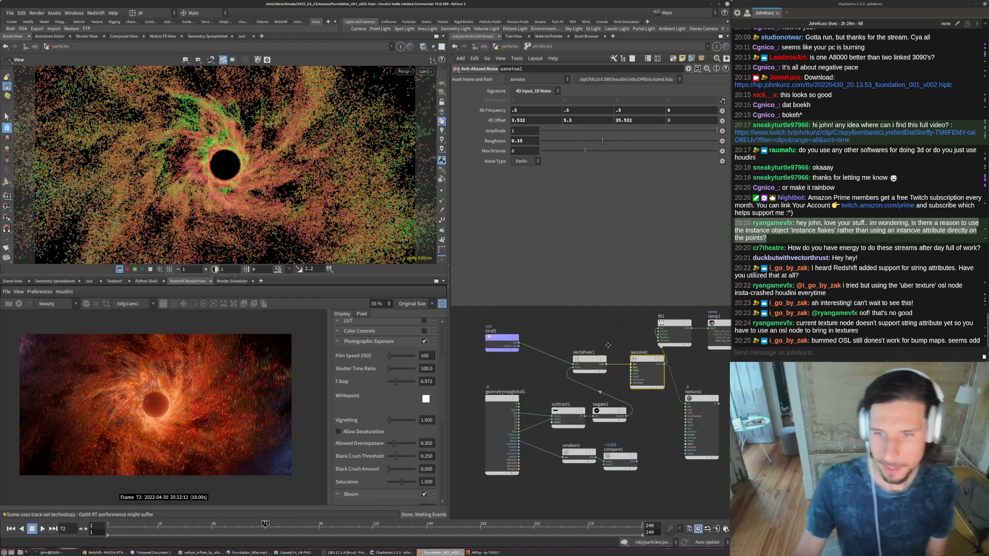
{"action": "scroll", "coordinate": [599, 344], "scroll_direction": "down", "scroll_amount": 3}
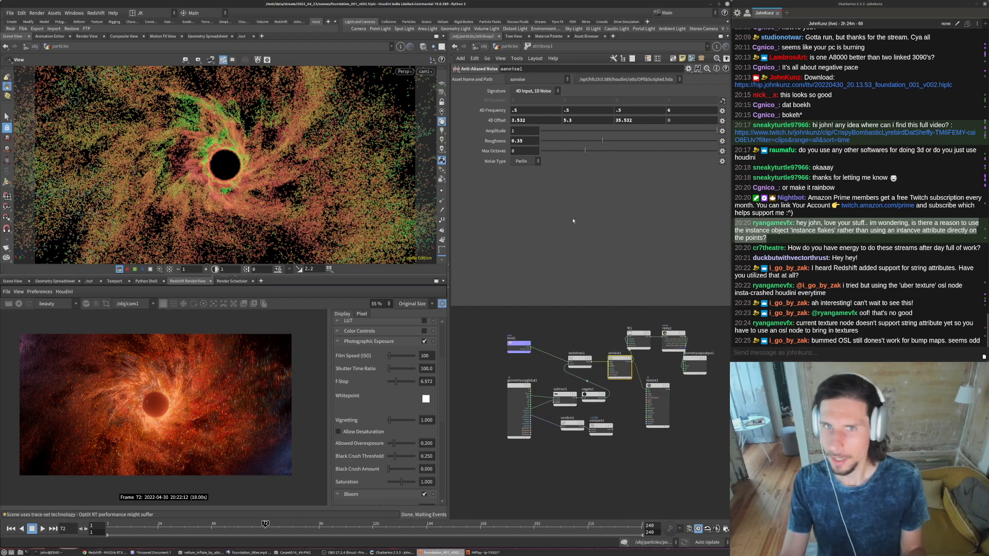
{"action": "middle_click_drag", "start_coordinate": [566, 120], "coordinate": [627, 123]}
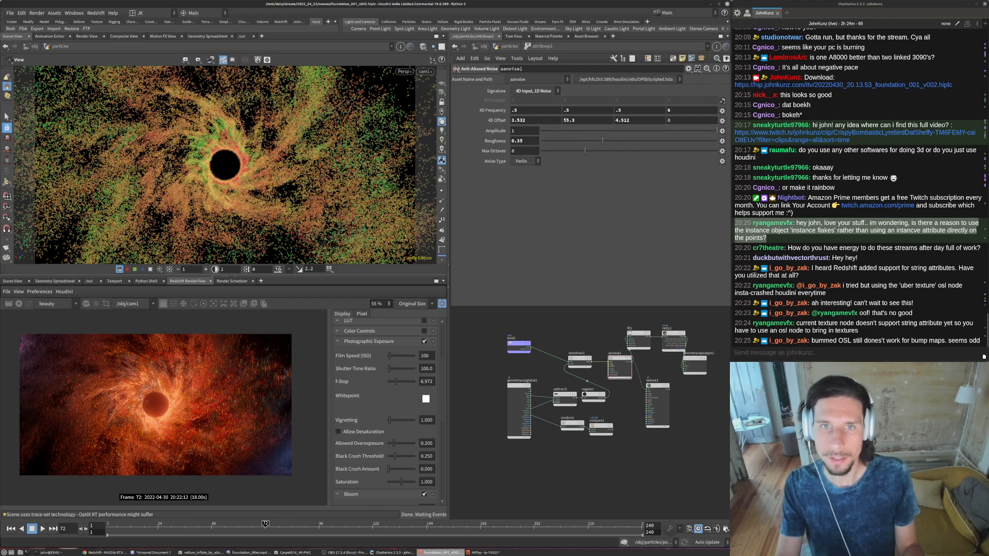
- Try 2 and .5 for the fourth component of the noise's 4D frequency, and settle on 3
{"action": "left_click", "coordinate": [675, 109]}
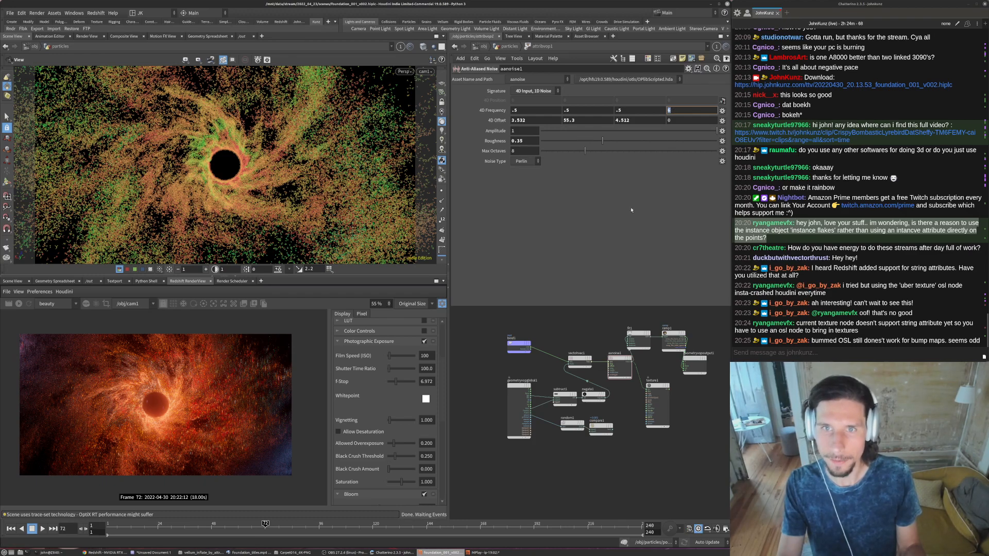
{"action": "type", "text": "2"}
{"action": "key", "text": "Return"}
{"action": "left_click", "coordinate": [683, 109]}
{"action": "type", "text": ".5"}
{"action": "key", "text": "Return"}
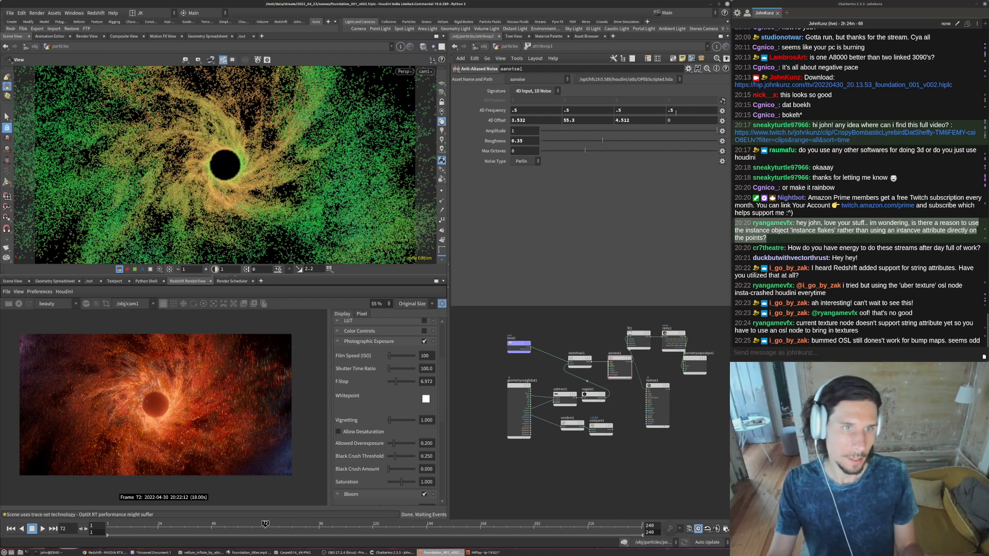
{"action": "left_click", "coordinate": [678, 109]}
{"action": "type", "text": "3"}
{"action": "key", "text": "Return"}
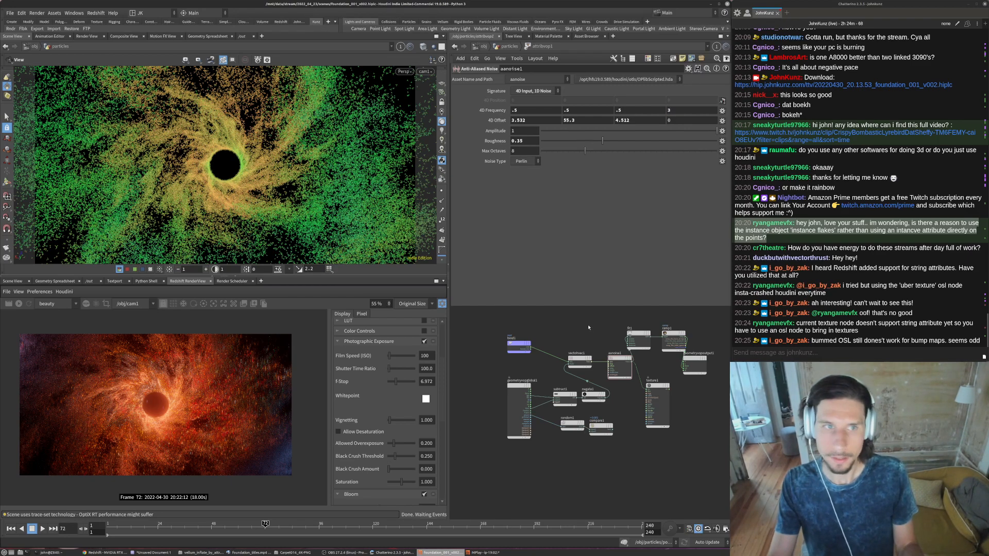
- Set the first component of the noise's 4D offset to 5.532
{"action": "left_click", "coordinate": [550, 121]}
{"action": "type", "text": "5"}
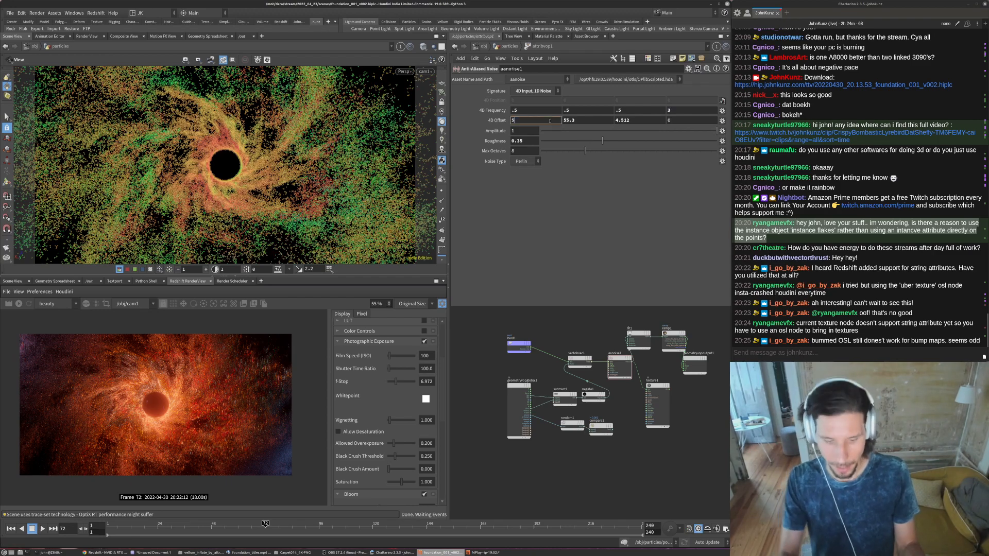
{"action": "type", "text": ".532"}
{"action": "key", "text": "Return"}
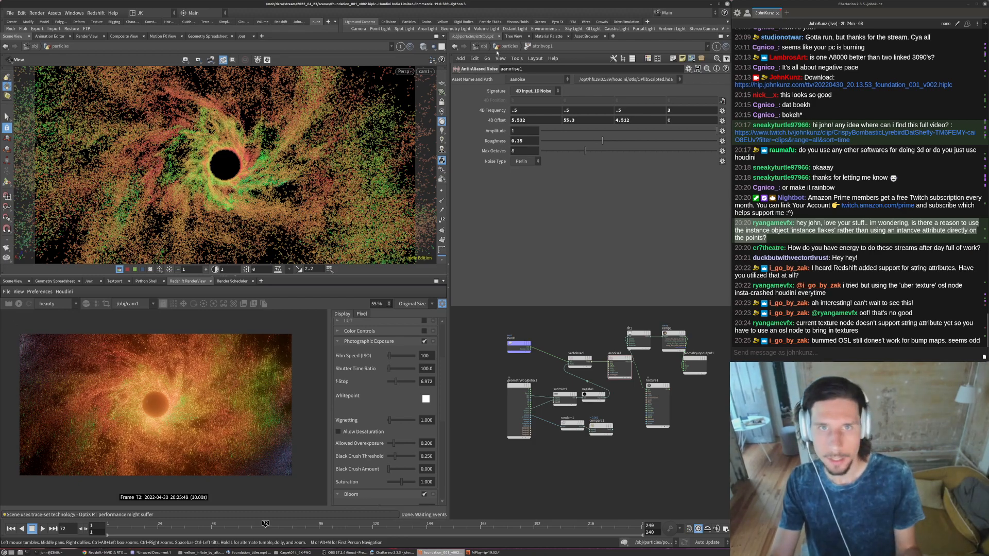
- Add a Color Correction node and wire it between ramp1's ramp output and the Cd input of geometryvopoutput1
{"action": "scroll", "coordinate": [673, 369], "scroll_direction": "up", "scroll_amount": 5}
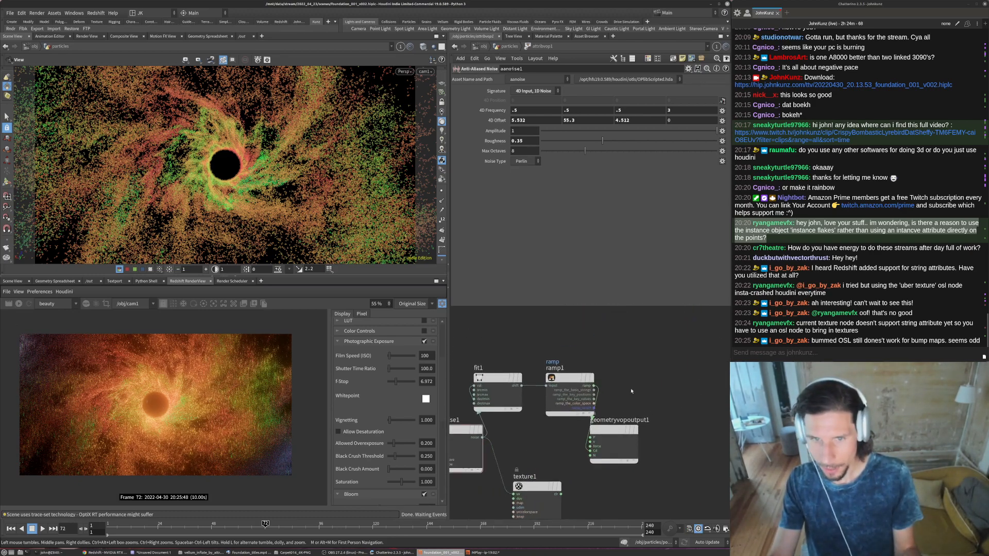
{"action": "key", "text": "Tab"}
{"action": "type", "text": "cor"}
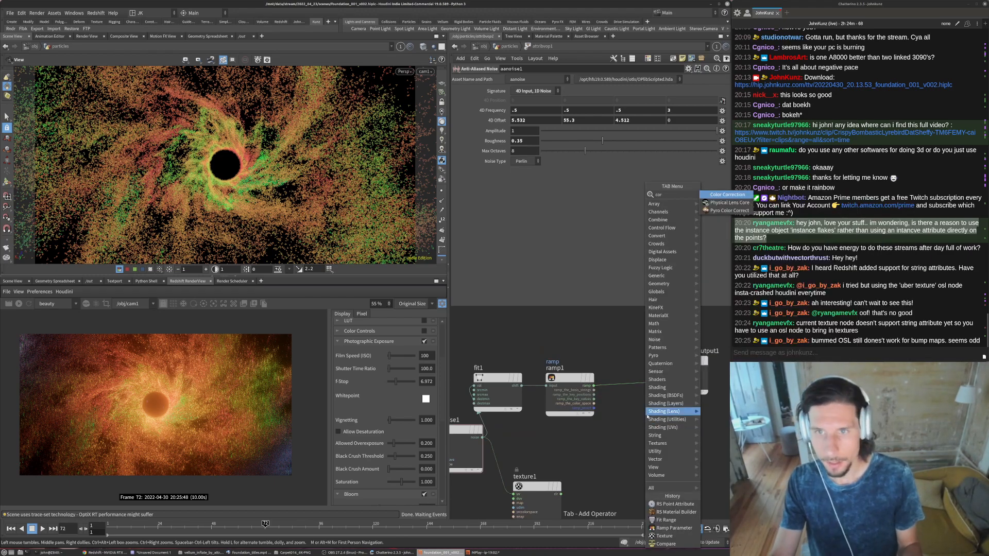
{"action": "key", "text": "BackSpace"}
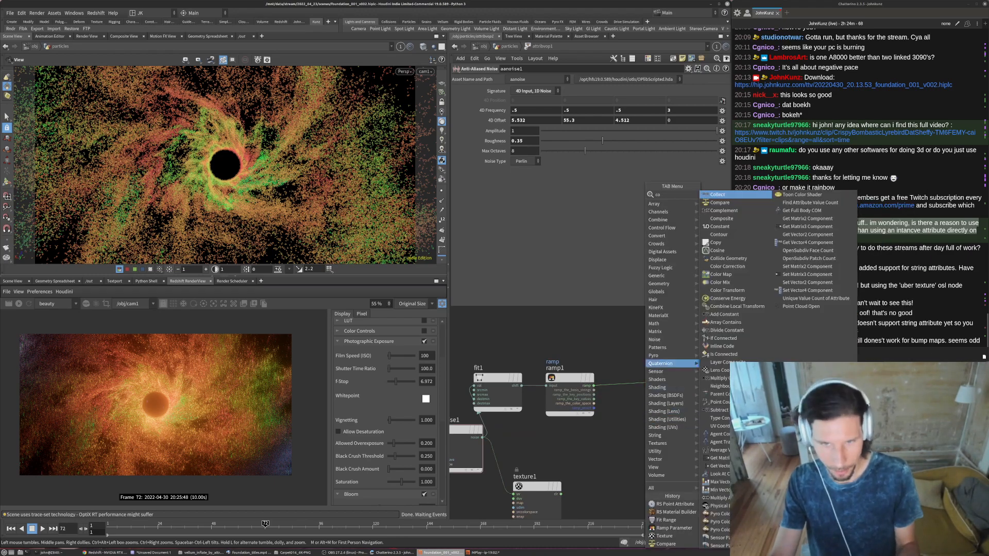
{"action": "type", "text": "r"}
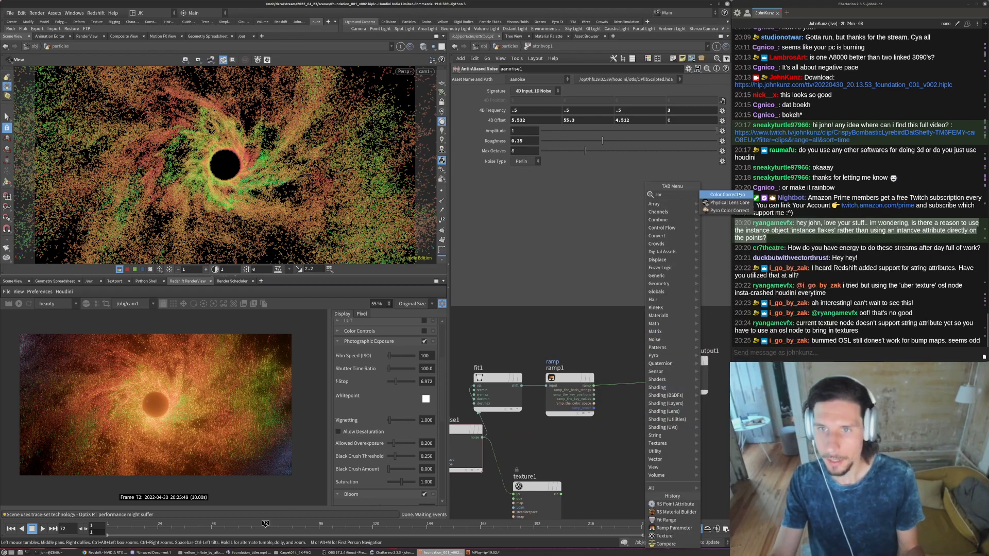
{"action": "key", "text": "Return"}
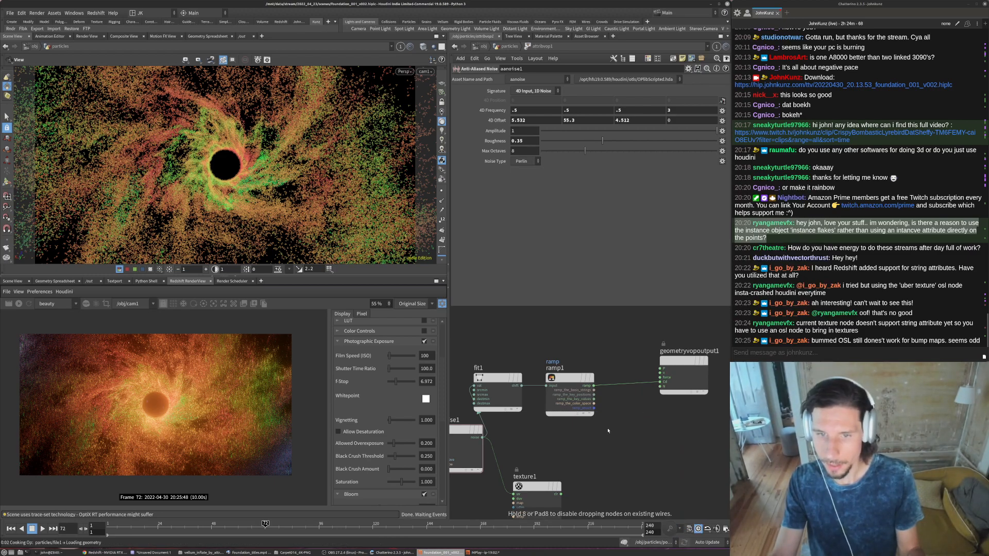
{"action": "left_click", "coordinate": [614, 397]}
{"action": "scroll", "coordinate": [613, 397], "scroll_direction": "up", "scroll_amount": 3}
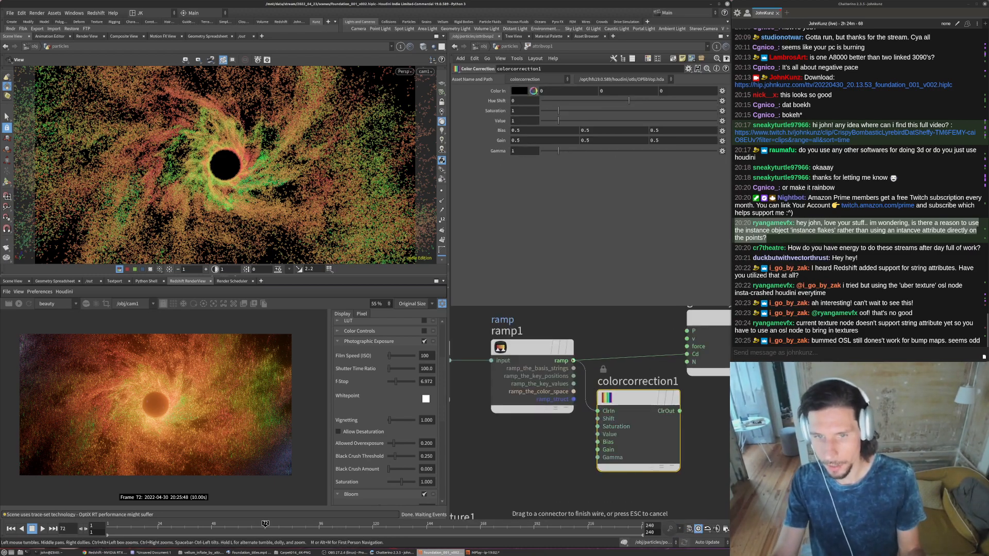
{"action": "left_click_drag", "start_coordinate": [680, 411], "coordinate": [687, 354]}
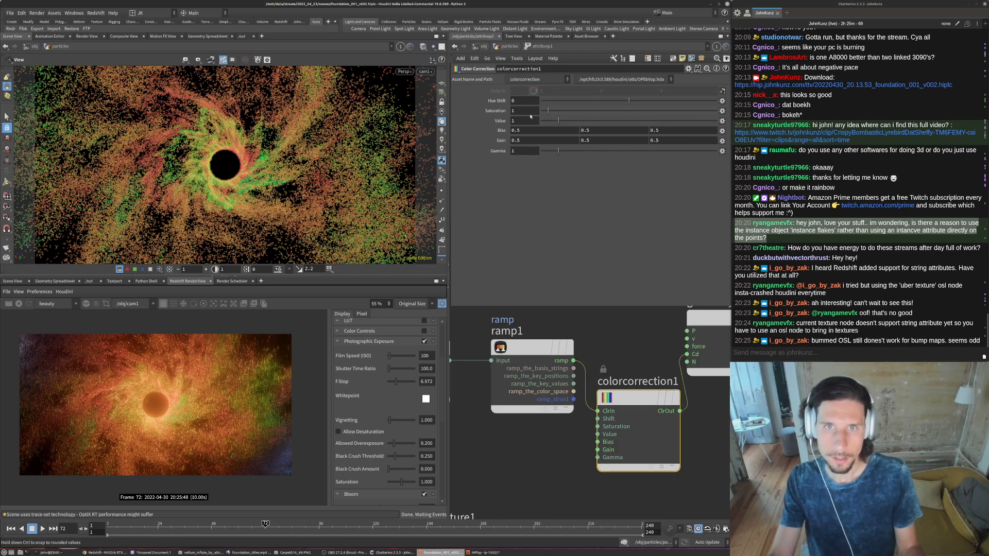
- Try a saturation of 0.41 on colorcorrection1, restart the render and examine the particles around the orb up close
{"action": "left_click", "coordinate": [549, 451]}
{"action": "left_click", "coordinate": [19, 305]}
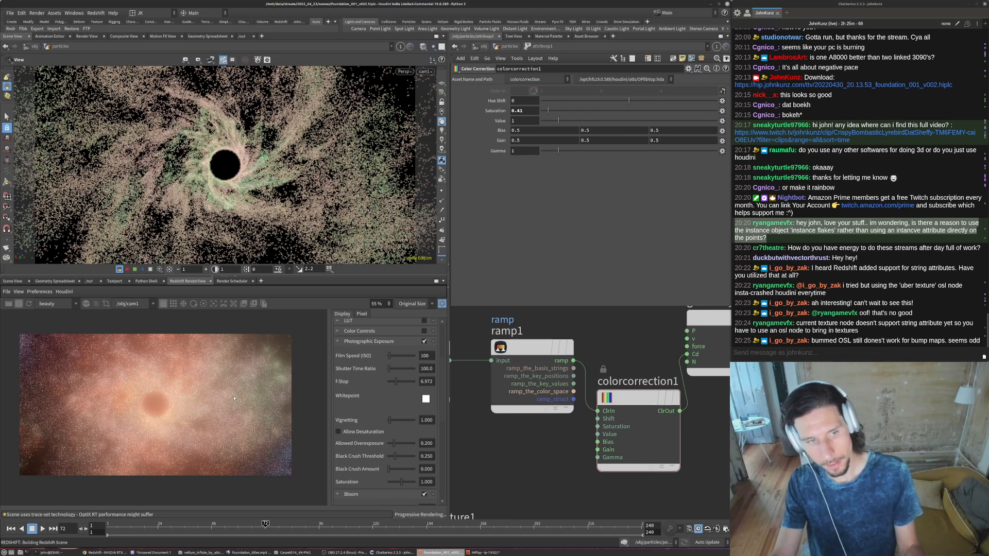
{"action": "scroll", "coordinate": [230, 404], "scroll_direction": "down", "scroll_amount": 2}
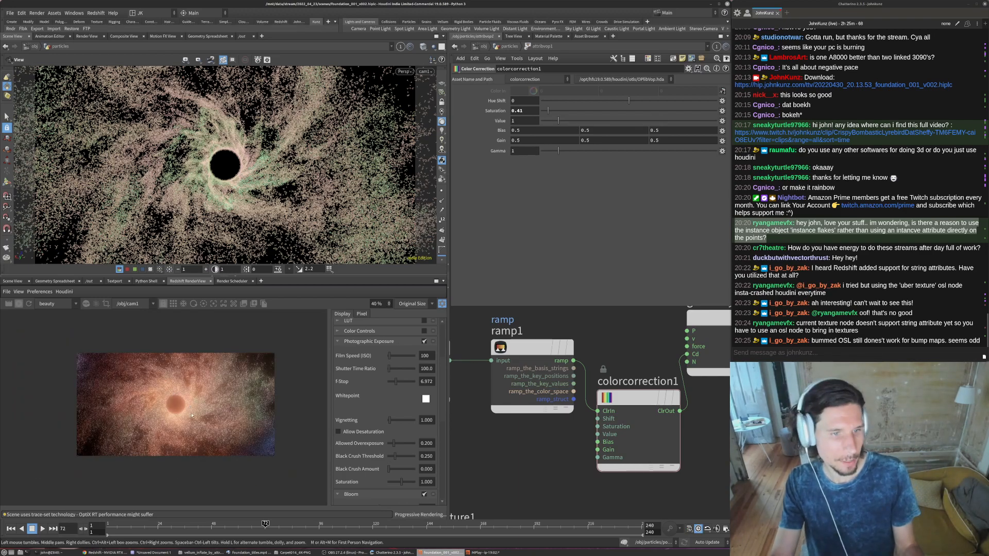
{"action": "scroll", "coordinate": [191, 415], "scroll_direction": "up", "scroll_amount": 3}
{"action": "scroll", "coordinate": [220, 407], "scroll_direction": "up", "scroll_amount": 1}
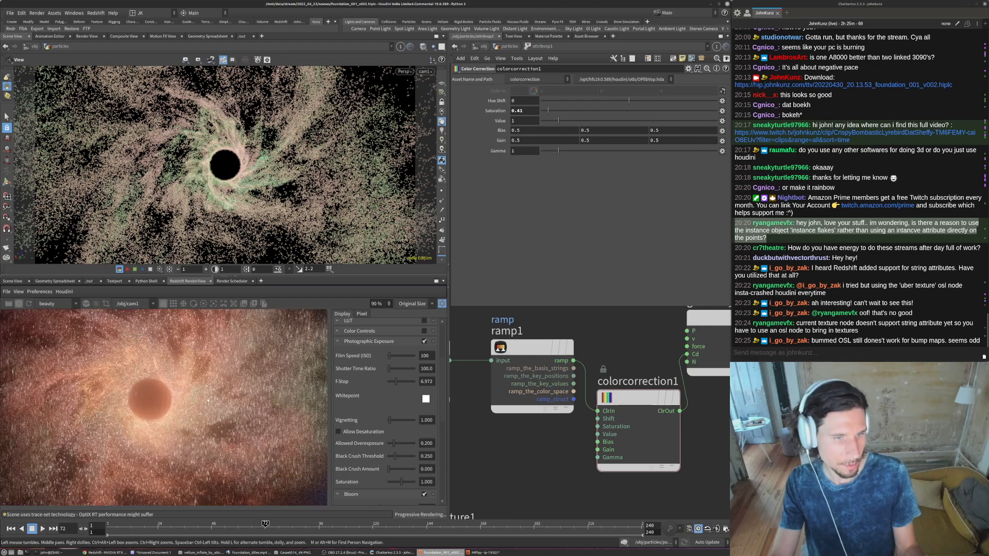
{"action": "scroll", "coordinate": [216, 399], "scroll_direction": "up", "scroll_amount": 3}
{"action": "scroll", "coordinate": [214, 394], "scroll_direction": "down", "scroll_amount": 3}
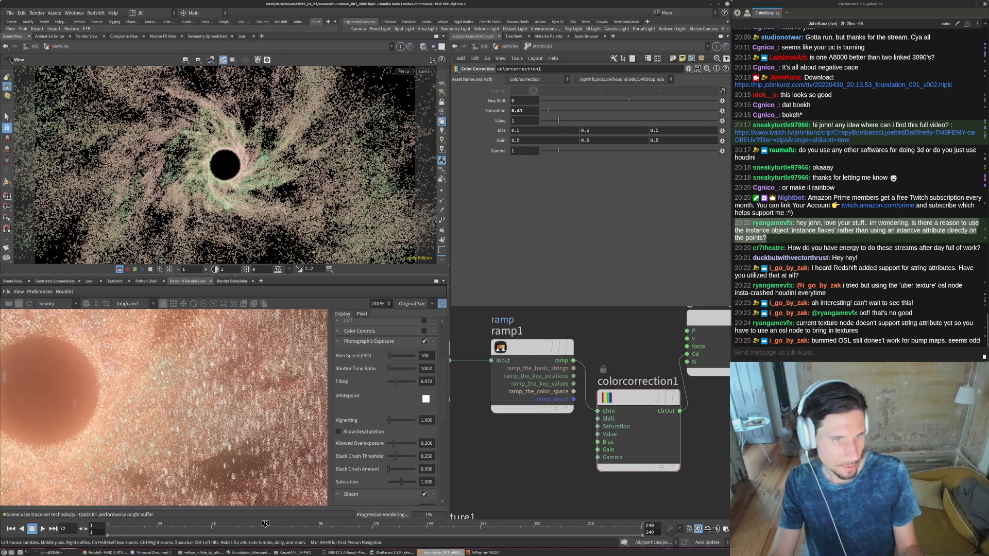
{"action": "scroll", "coordinate": [162, 425], "scroll_direction": "down", "scroll_amount": 3}
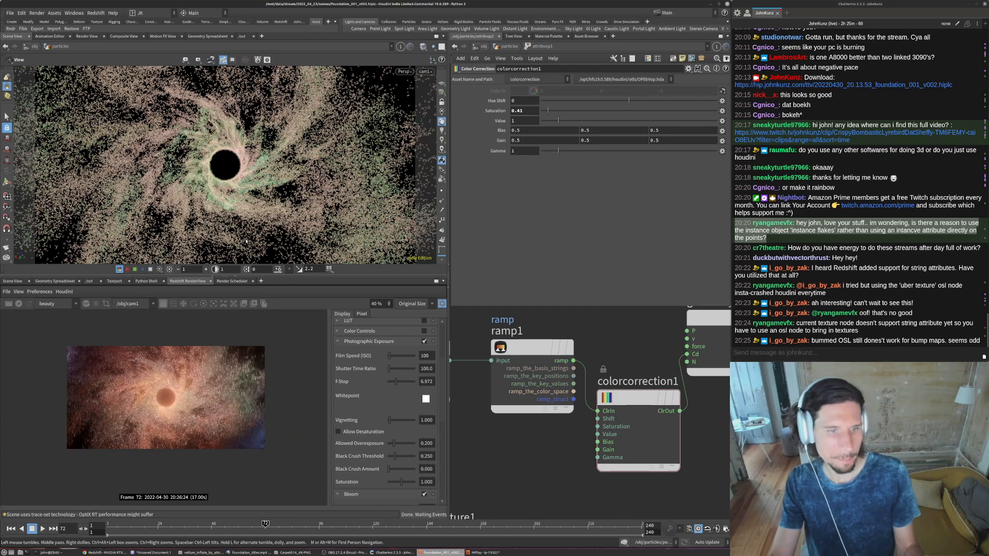
- Set colorcorrection1's saturation to 0.75, return to the object level and restart the Redshift render
{"action": "double_click", "coordinate": [519, 110]}
{"action": "type", "text": "75"}
{"action": "key", "text": "Return"}
{"action": "left_click", "coordinate": [509, 46]}
{"action": "key", "text": "u"}
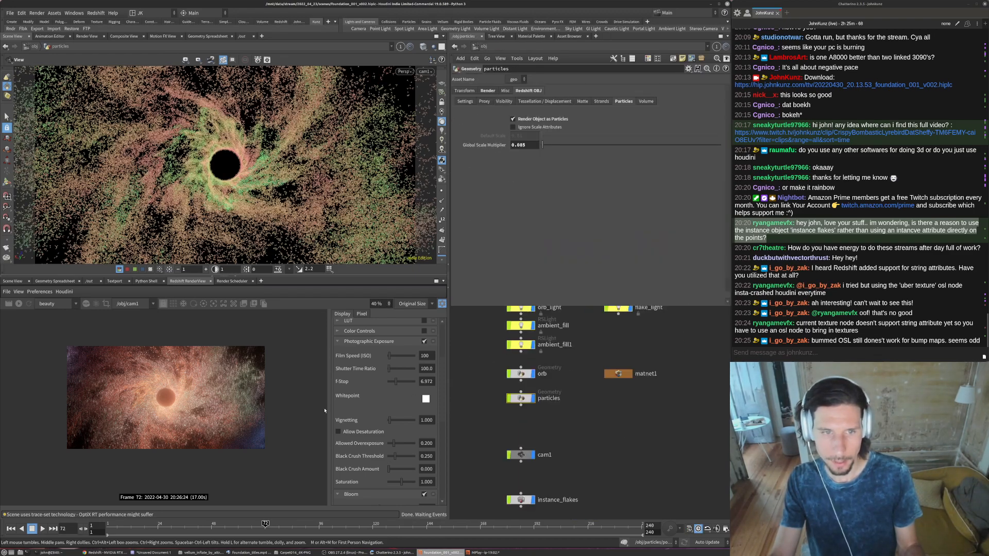
{"action": "scroll", "coordinate": [200, 386], "scroll_direction": "up", "scroll_amount": 2}
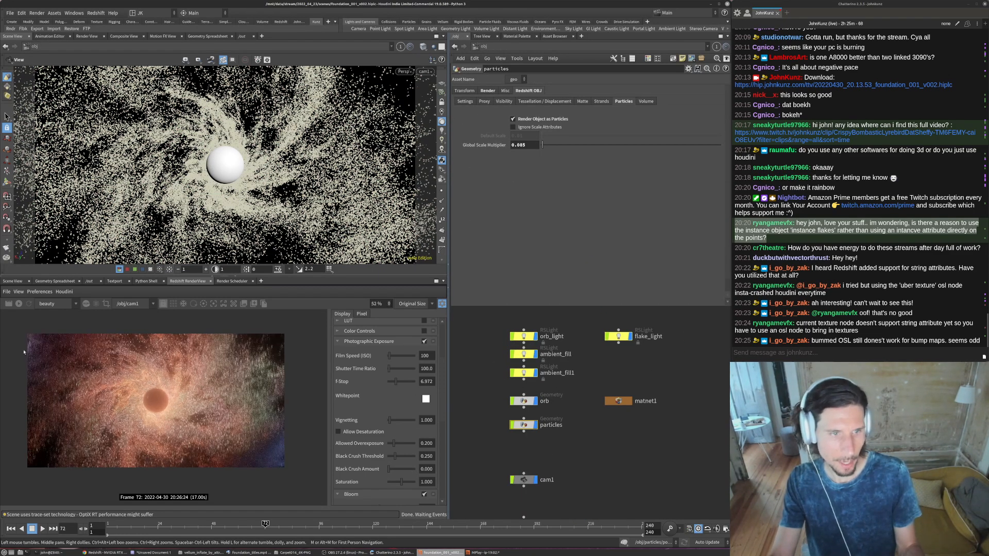
{"action": "left_click", "coordinate": [19, 303]}
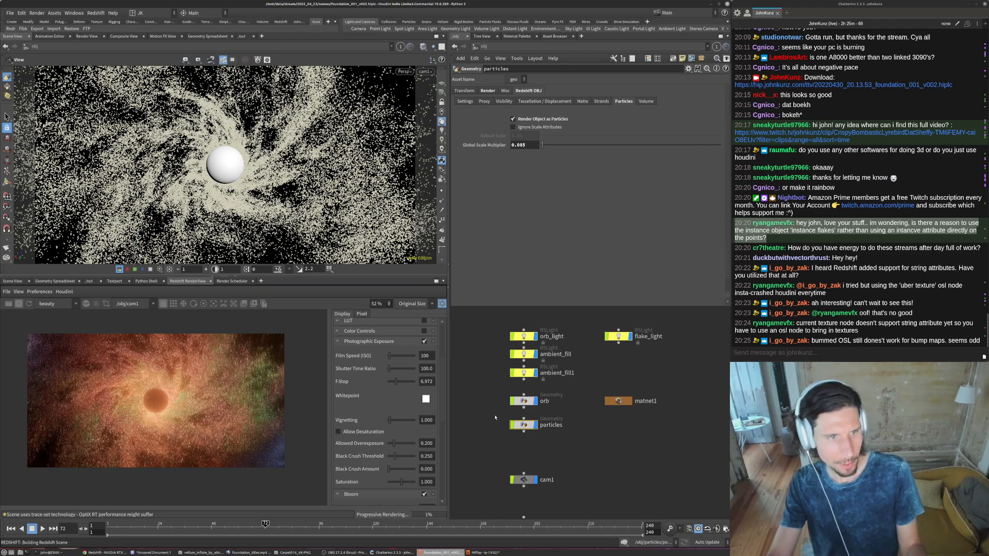
- Switch the ambient_fill1 light off and back on to compare its contribution to the render
{"action": "left_click", "coordinate": [534, 373]}
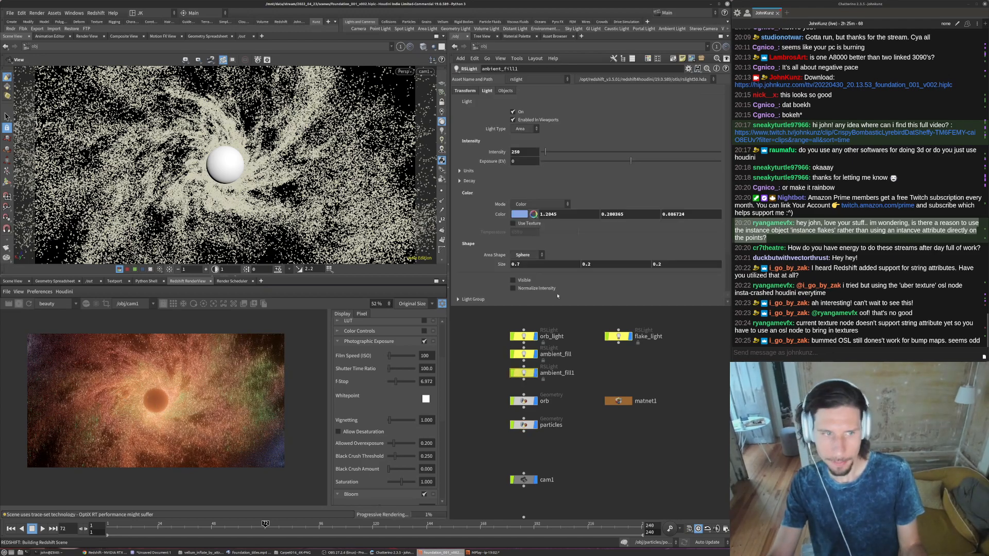
{"action": "left_click", "coordinate": [521, 151]}
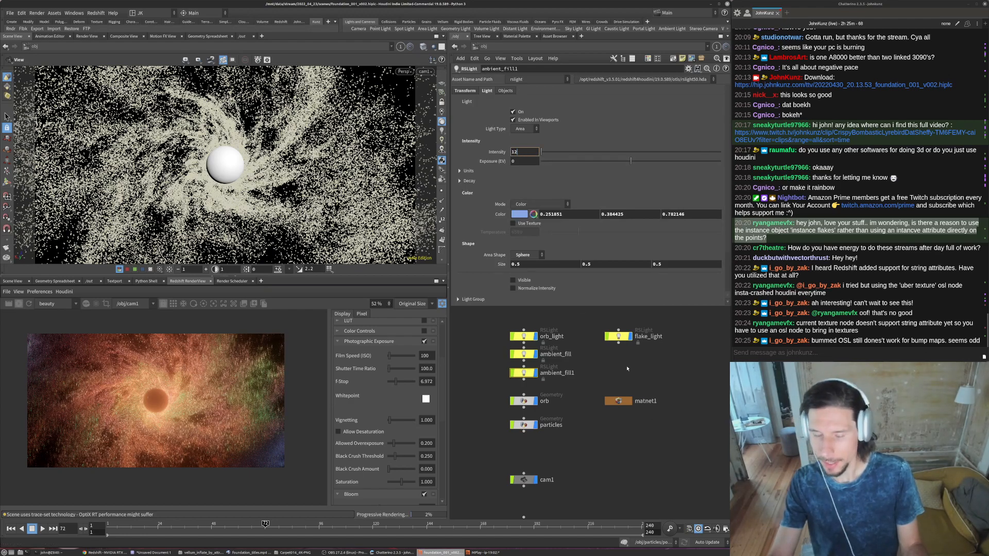
{"action": "left_click", "coordinate": [525, 374]}
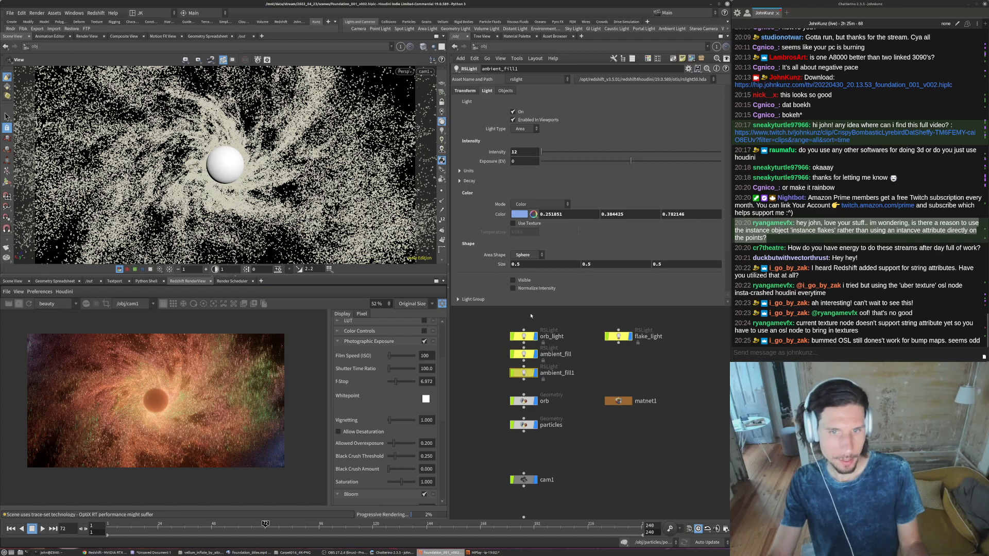
{"action": "left_click", "coordinate": [513, 112]}
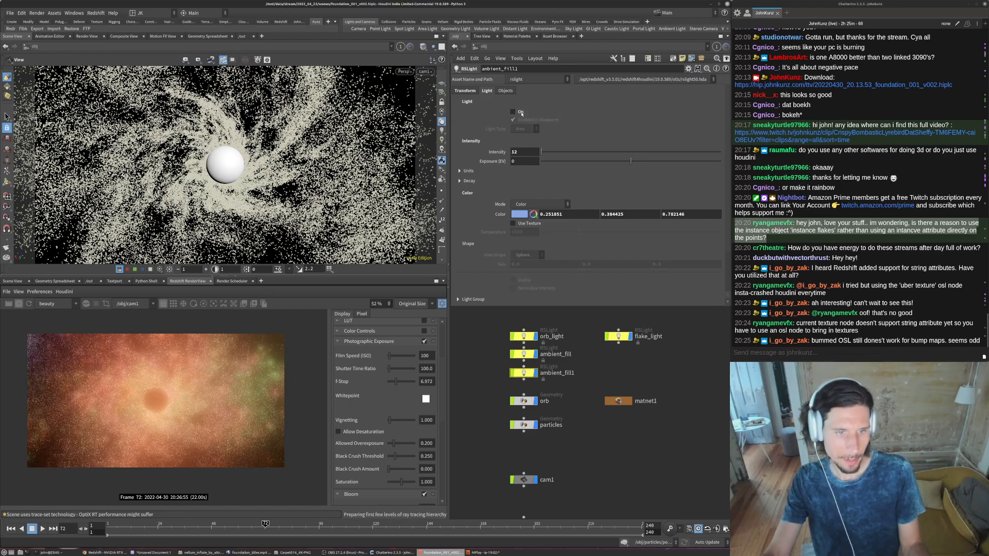
{"action": "left_click", "coordinate": [513, 112]}
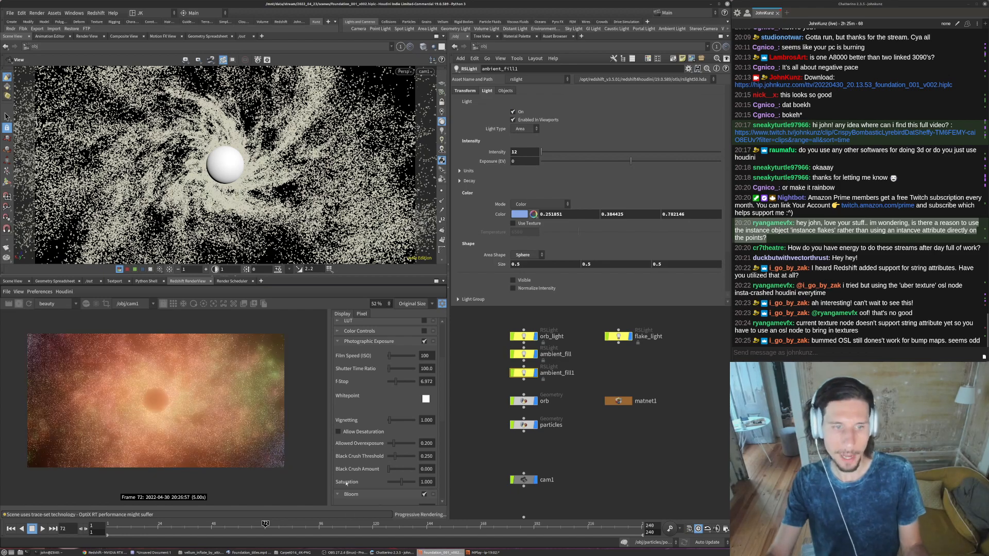
- Try 8 for the Y translation of ambient_fill1 and settle on 7
{"action": "left_click", "coordinate": [454, 90]}
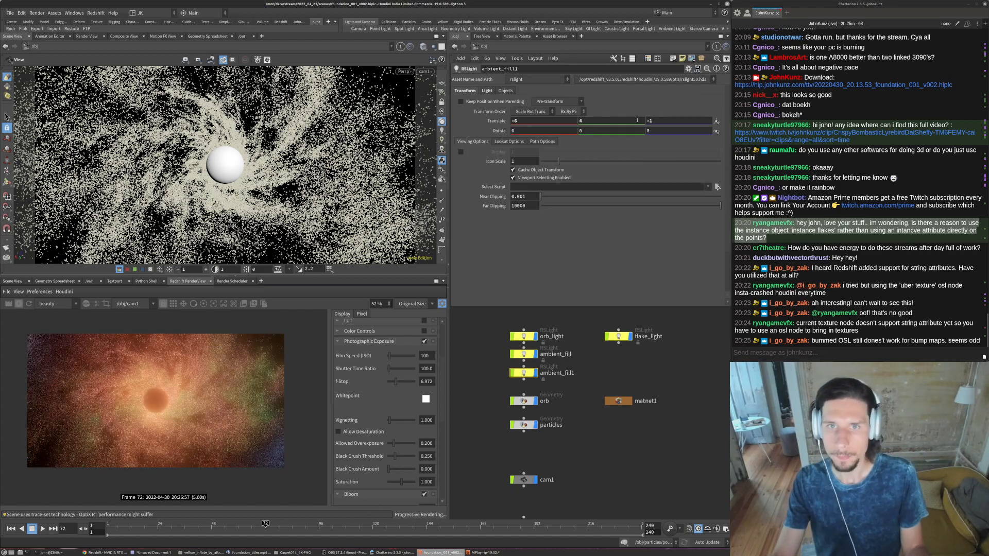
{"action": "double_click", "coordinate": [608, 121]}
{"action": "type", "text": "8"}
{"action": "key", "text": "Return"}
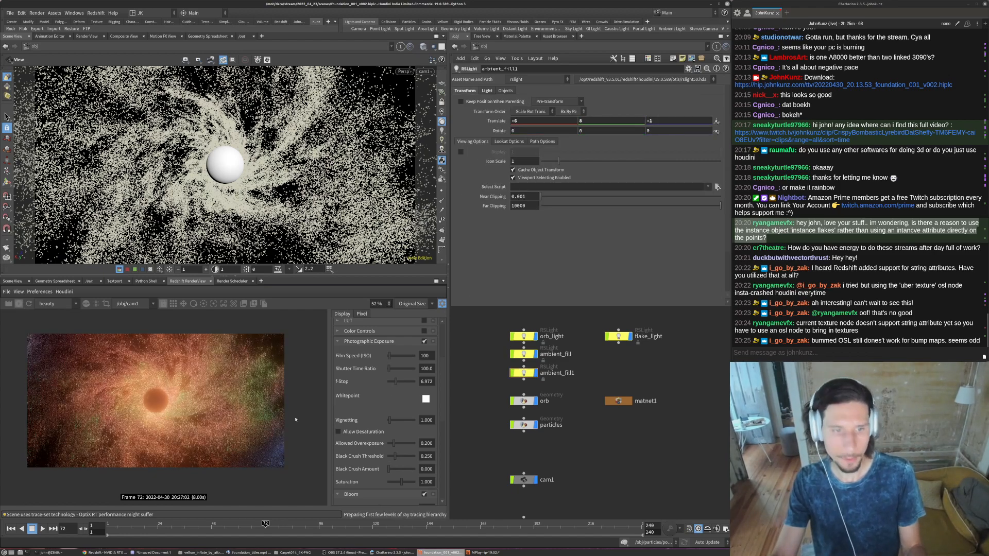
{"action": "double_click", "coordinate": [607, 121]}
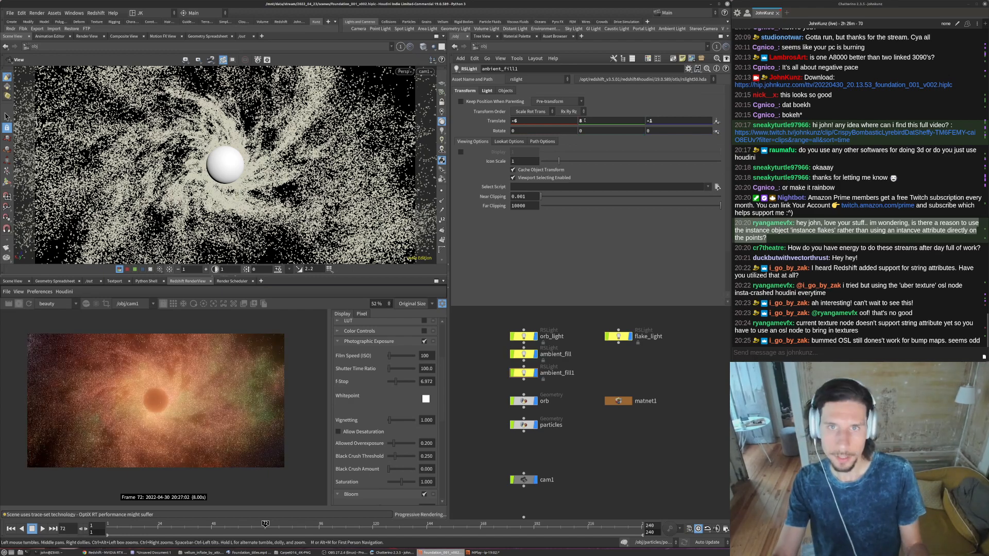
{"action": "key", "text": "Return"}
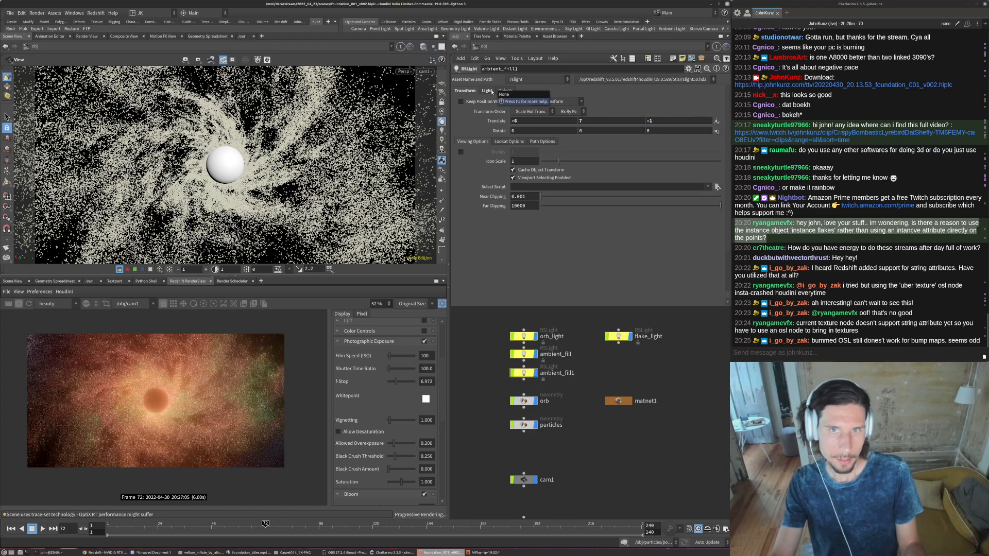
- Try an intensity of 45 on the ambient_fill1 light
{"action": "left_click", "coordinate": [487, 91]}
{"action": "double_click", "coordinate": [522, 152]}
{"action": "type", "text": "45"}
{"action": "key", "text": "Return"}
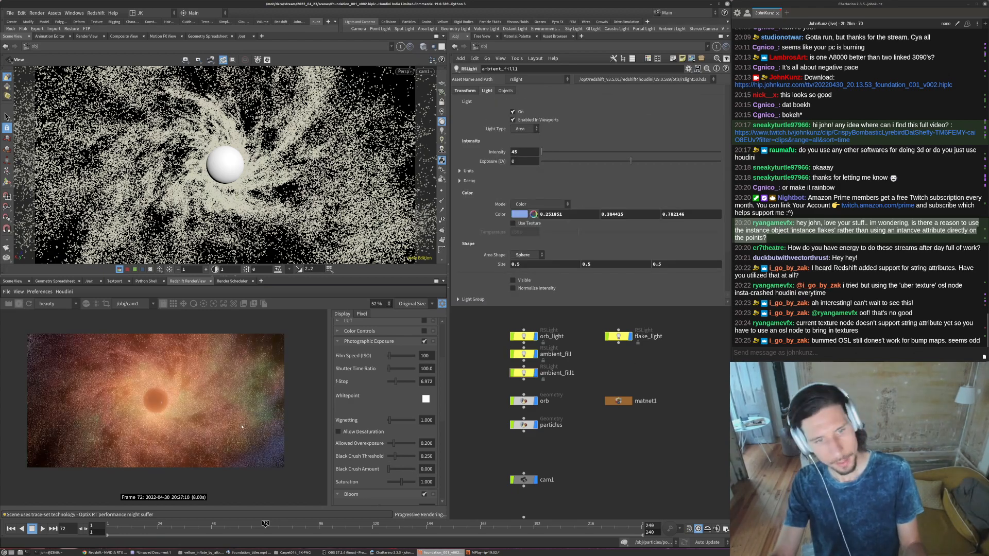
- Desaturate ambient_fill1's light colour to pale blue 0.605381, 0.649572, 0.782146 and set its intensity to 25
{"action": "left_click", "coordinate": [514, 215]}
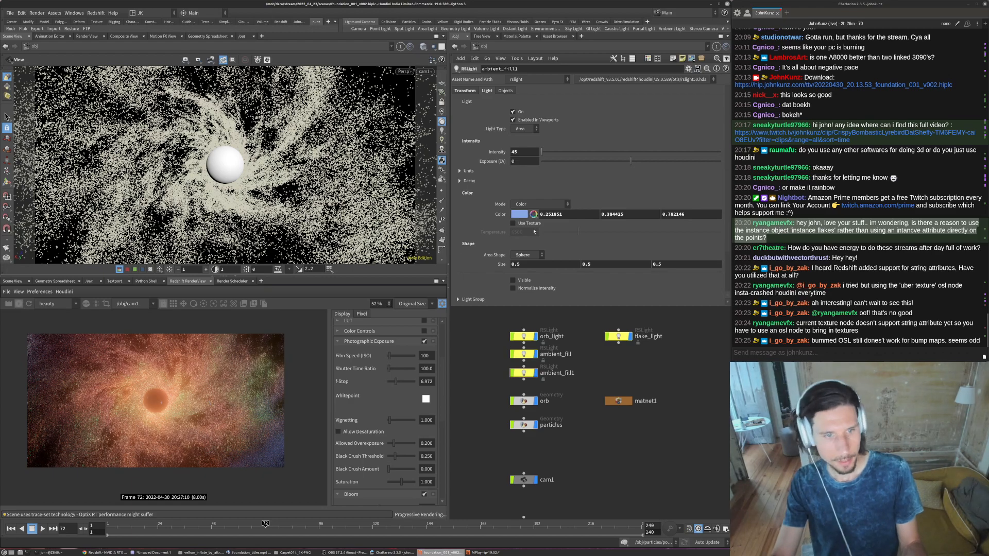
{"action": "left_click", "coordinate": [482, 255]}
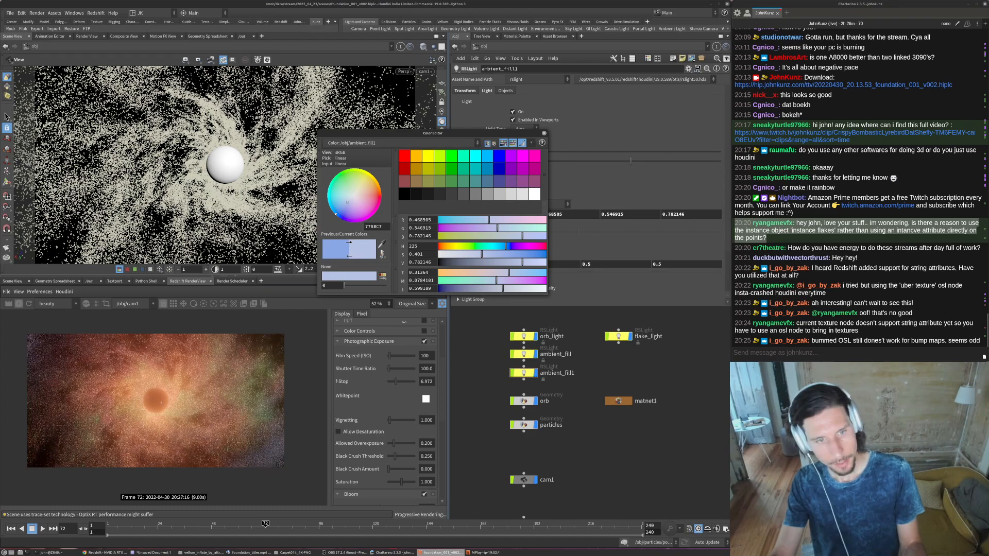
{"action": "left_click", "coordinate": [462, 254]}
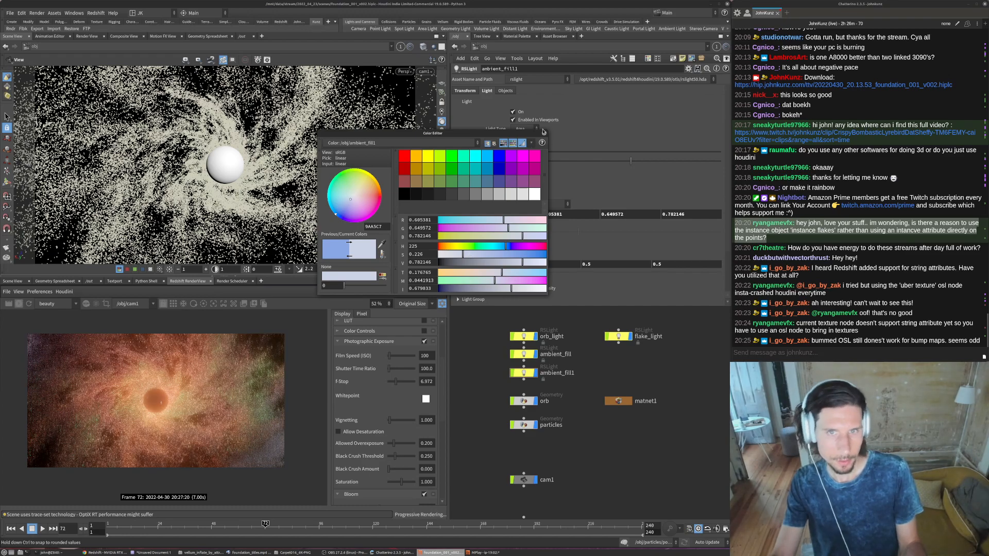
{"action": "left_click", "coordinate": [544, 133]}
{"action": "type", "text": "25"}
{"action": "key", "text": "Return"}
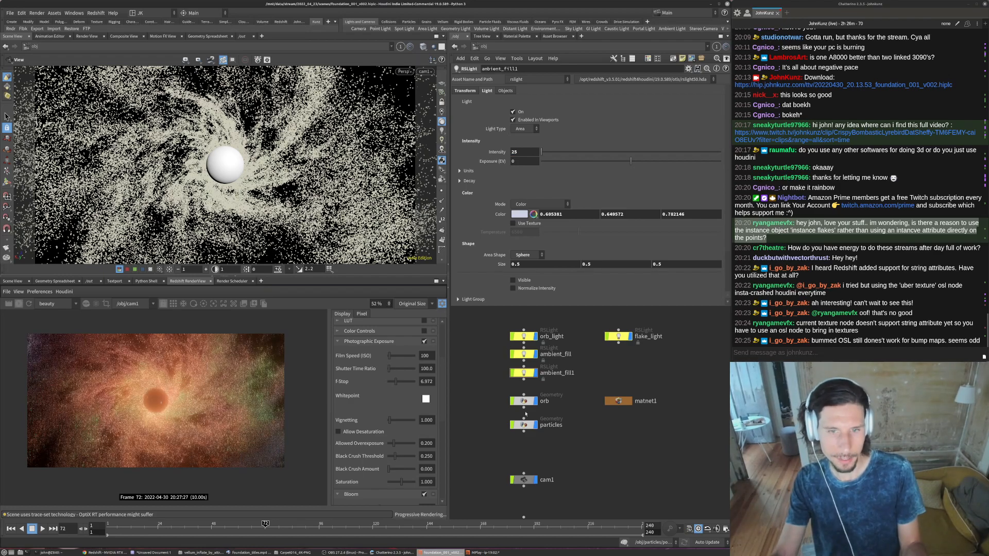
- Select the ambient_fill light, turn off Bloom in the render view's post effects and collapse the effect sections
{"action": "left_click", "coordinate": [524, 355]}
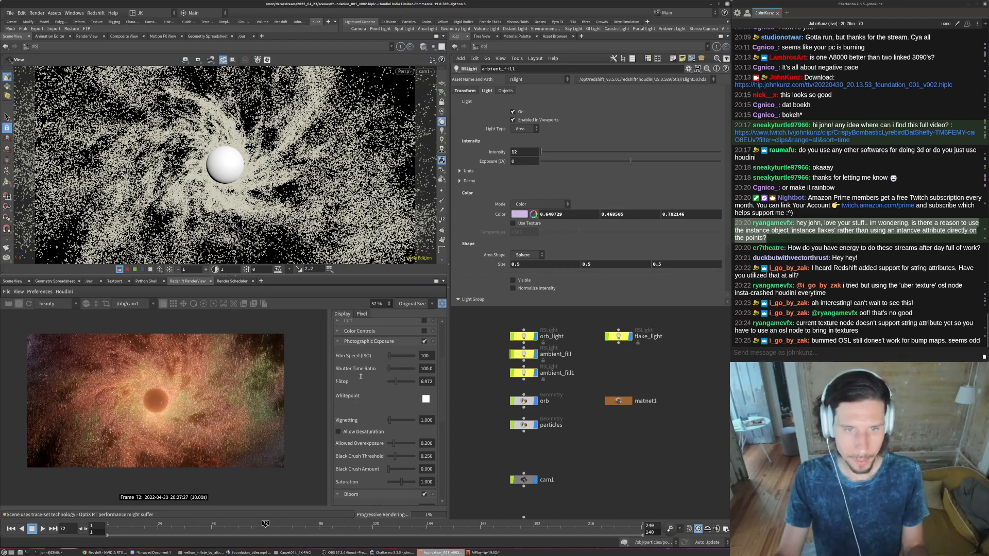
{"action": "scroll", "coordinate": [401, 438], "scroll_direction": "down", "scroll_amount": 3}
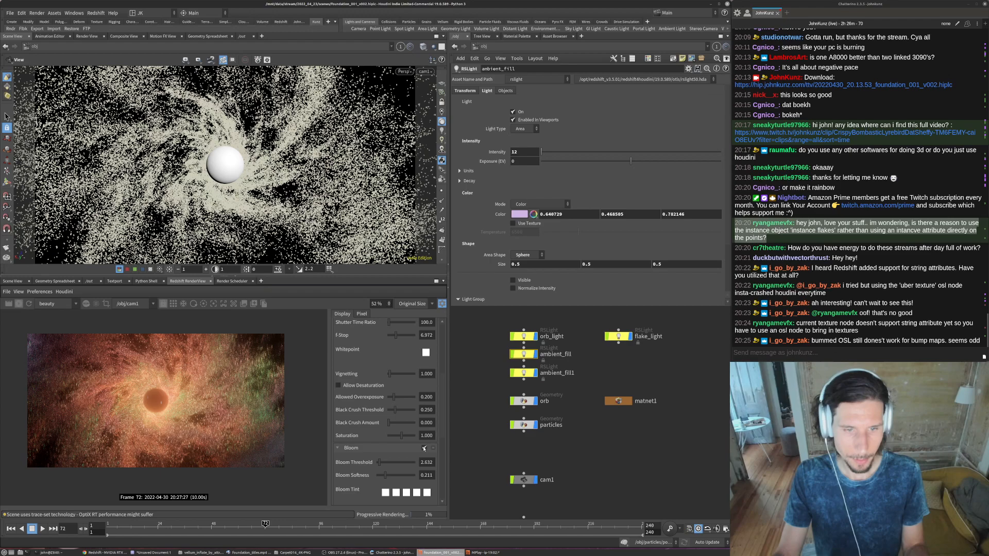
{"action": "left_click", "coordinate": [424, 448]}
{"action": "left_click", "coordinate": [338, 449]}
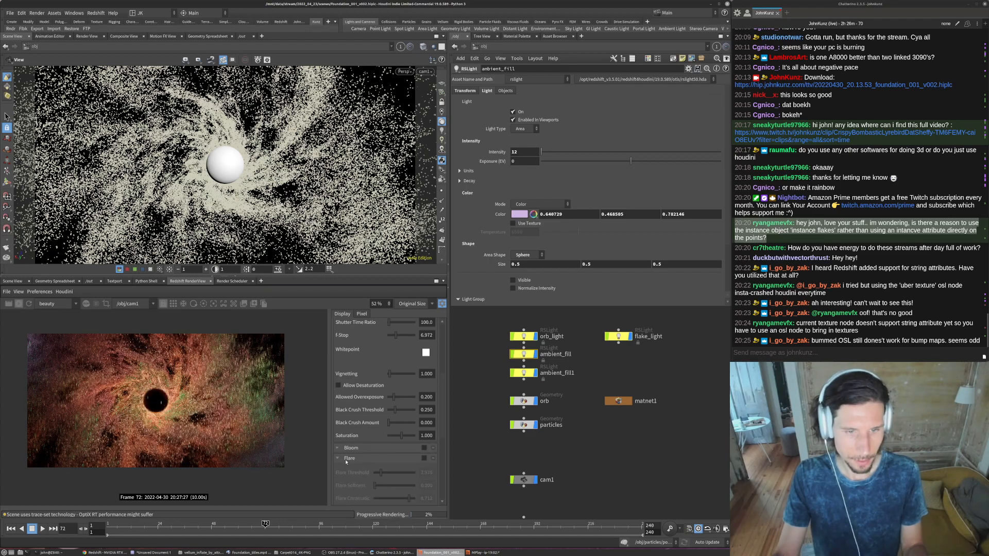
{"action": "scroll", "coordinate": [339, 459], "scroll_direction": "down", "scroll_amount": 1}
{"action": "left_click", "coordinate": [338, 443]}
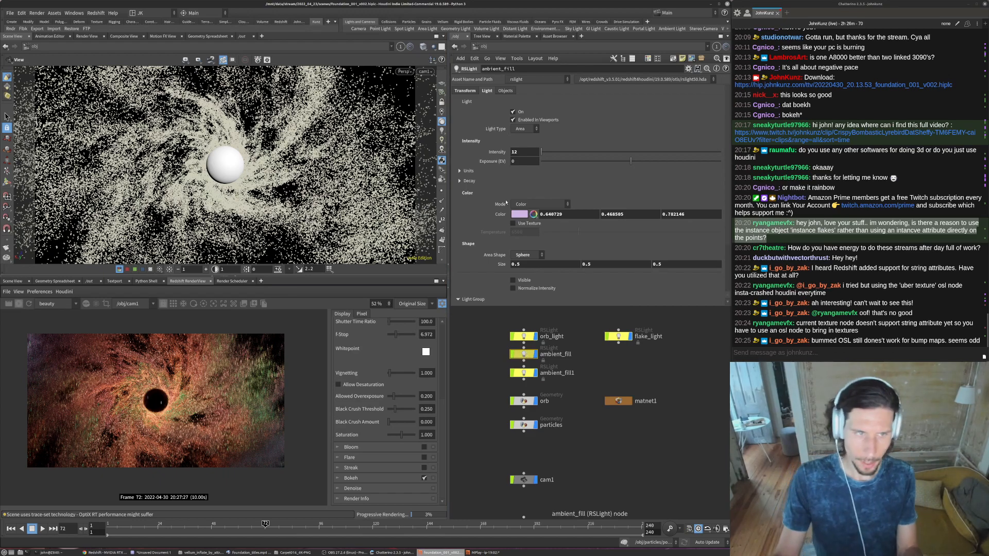
- Set the Z translation of the ambient_fill light to 3
{"action": "left_click", "coordinate": [465, 91]}
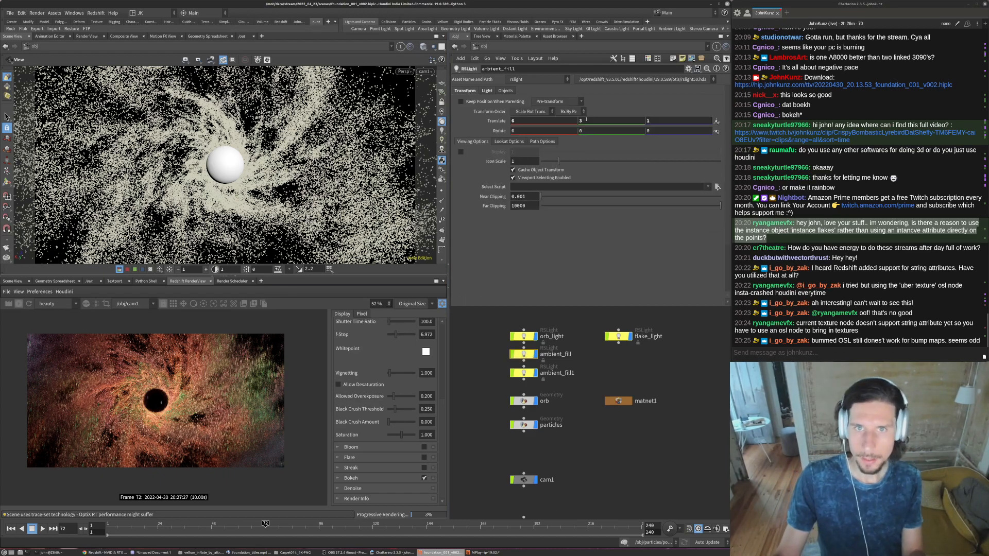
{"action": "left_click", "coordinate": [674, 124]}
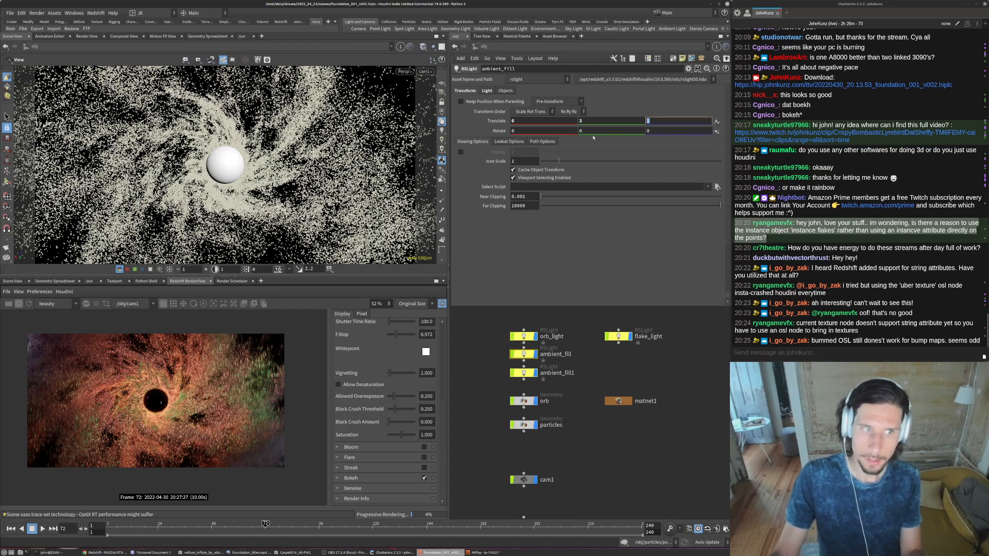
{"action": "type", "text": "3"}
{"action": "key", "text": "Return"}
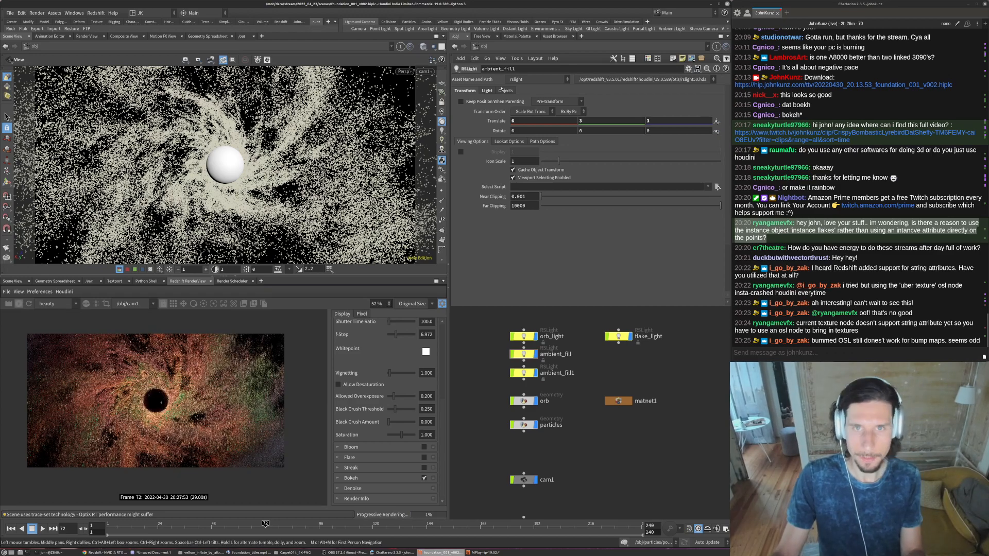
- Set the intensity of the ambient_fill light to 25
{"action": "left_click", "coordinate": [489, 91]}
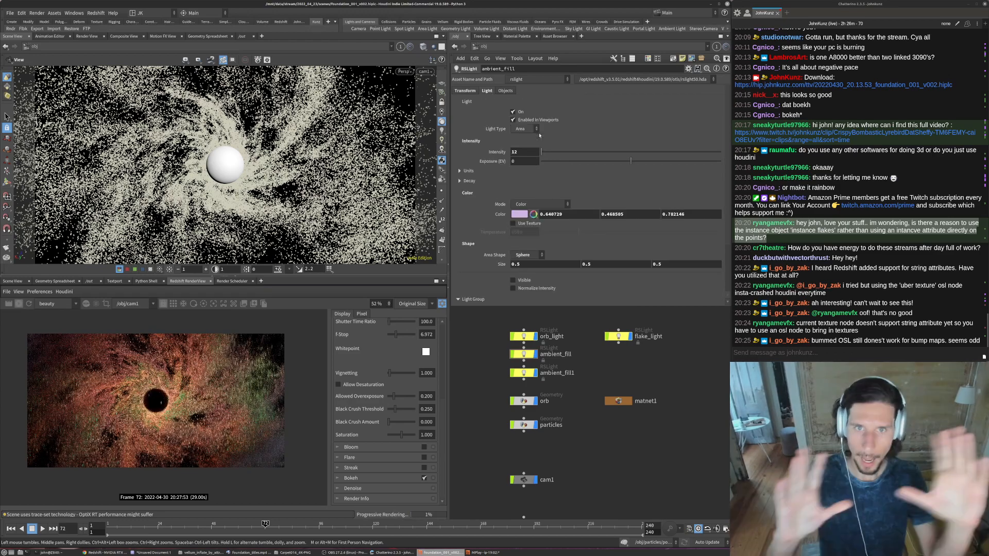
{"action": "double_click", "coordinate": [519, 153]}
{"action": "type", "text": "25"}
{"action": "key", "text": "Return"}
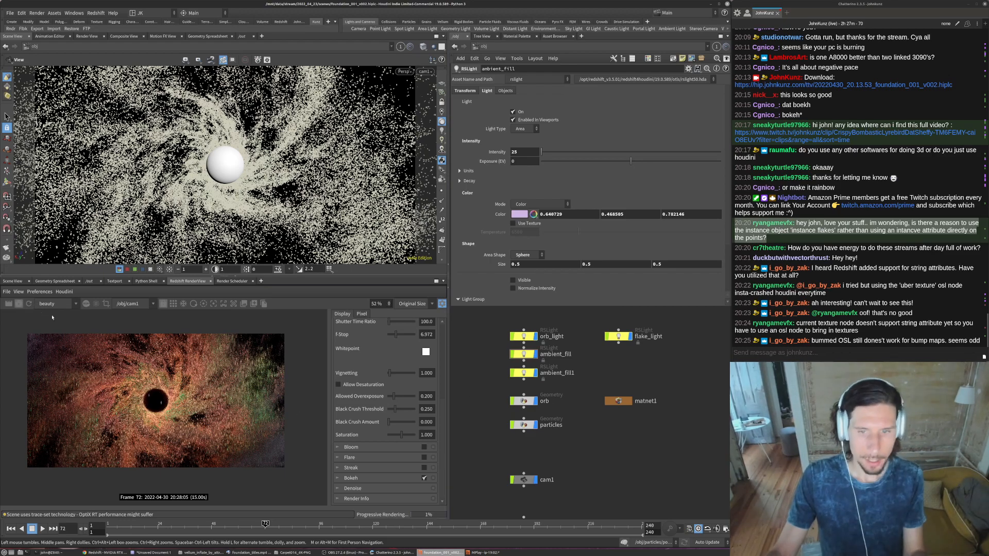
- Inside the particles network, set the global scale of the pscale randomize node attribrandomize2 to 0.25
{"action": "middle_click_drag", "start_coordinate": [578, 435], "coordinate": [576, 410]}
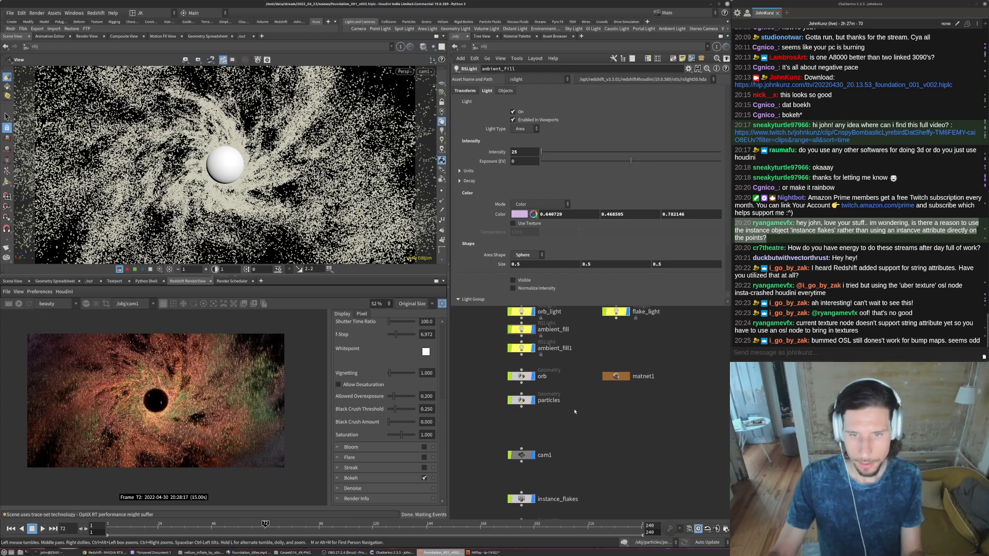
{"action": "double_click", "coordinate": [524, 400]}
{"action": "scroll", "coordinate": [530, 370], "scroll_direction": "down", "scroll_amount": 4}
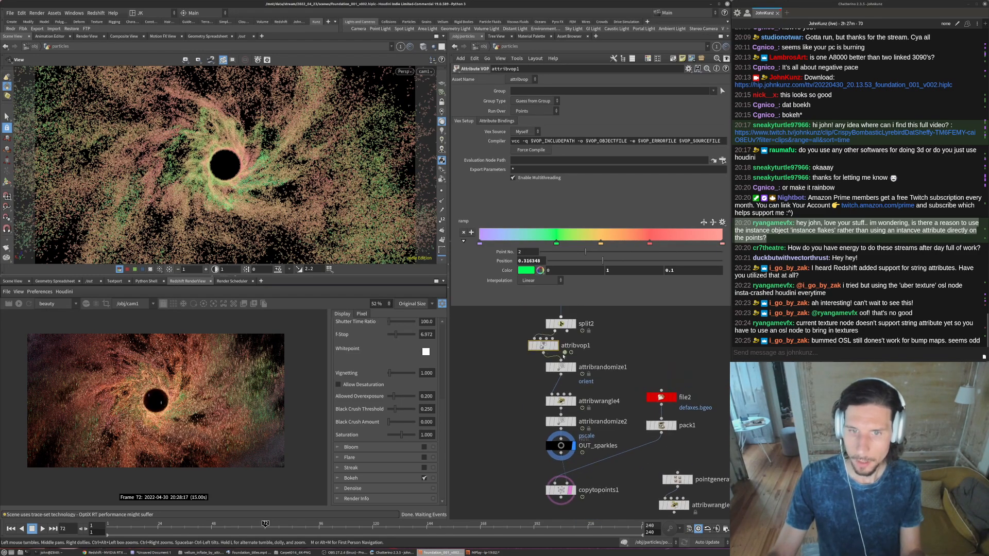
{"action": "left_click", "coordinate": [560, 421]}
{"action": "double_click", "coordinate": [526, 141]}
{"action": "type", "text": "0.2"}
{"action": "key", "text": "Return"}
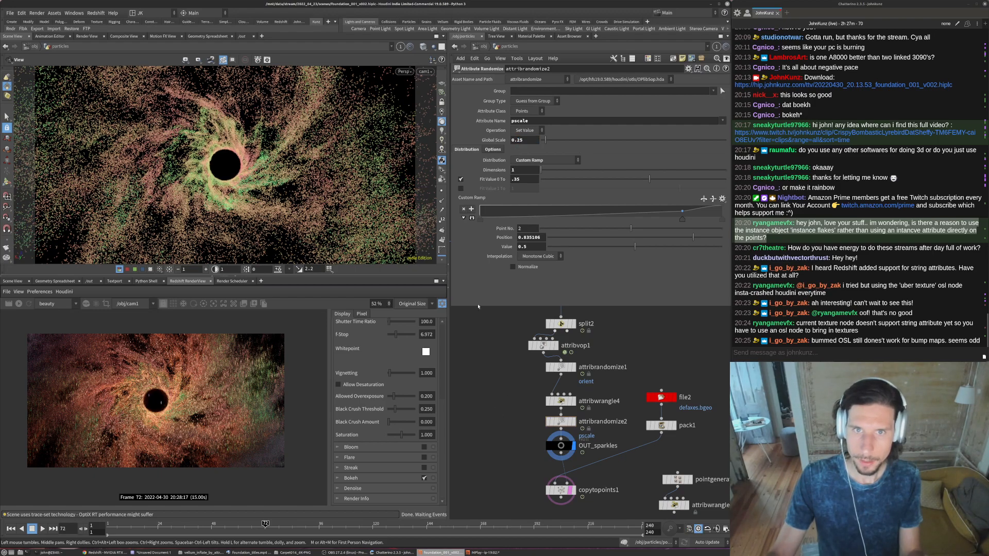
- Try a Delete value of 0.985 in attribwrangle3 and check the particle density in the render
{"action": "scroll", "coordinate": [505, 383], "scroll_direction": "down", "scroll_amount": 2}
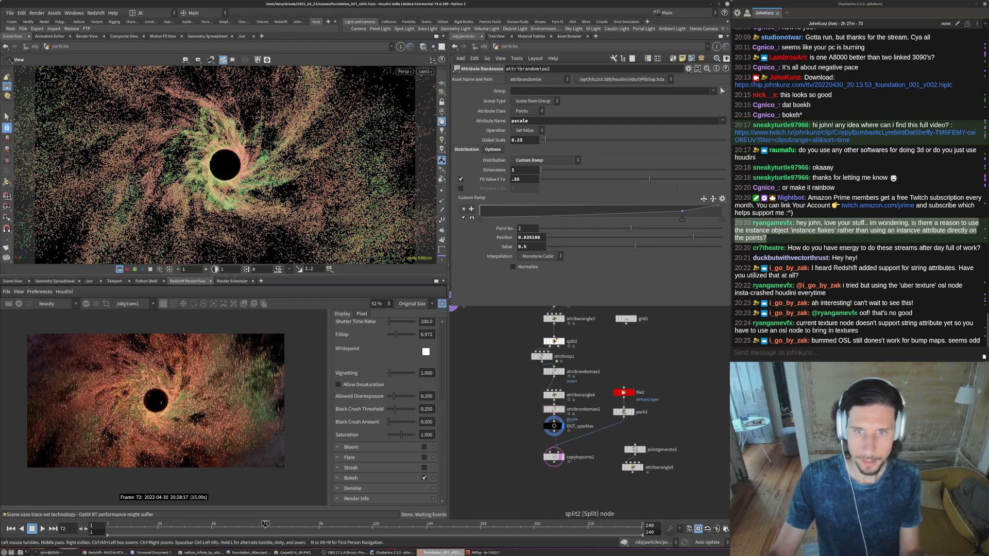
{"action": "left_click", "coordinate": [553, 319]}
{"action": "double_click", "coordinate": [525, 225]}
{"action": "type", "text": "0.985"}
{"action": "key", "text": "Return"}
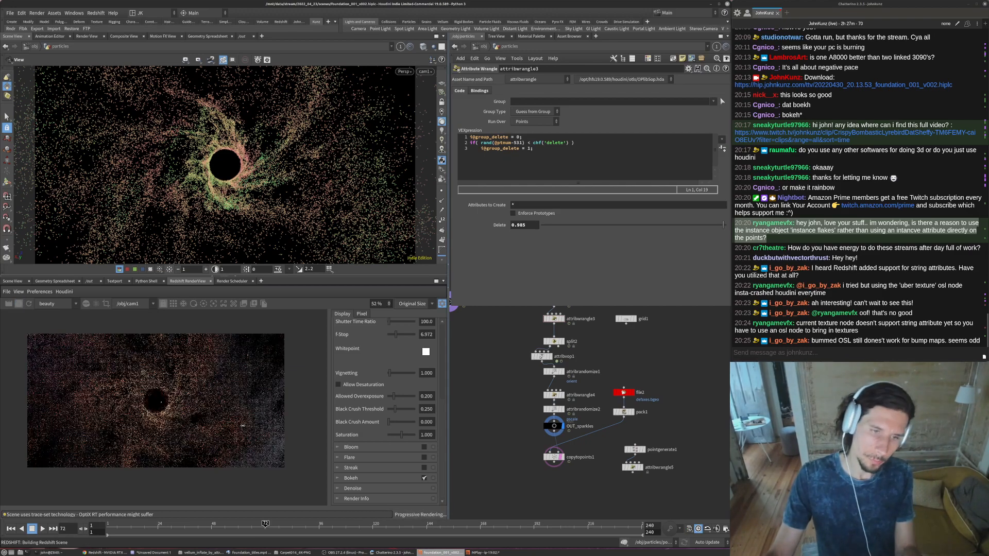
{"action": "scroll", "coordinate": [105, 416], "scroll_direction": "up", "scroll_amount": 2}
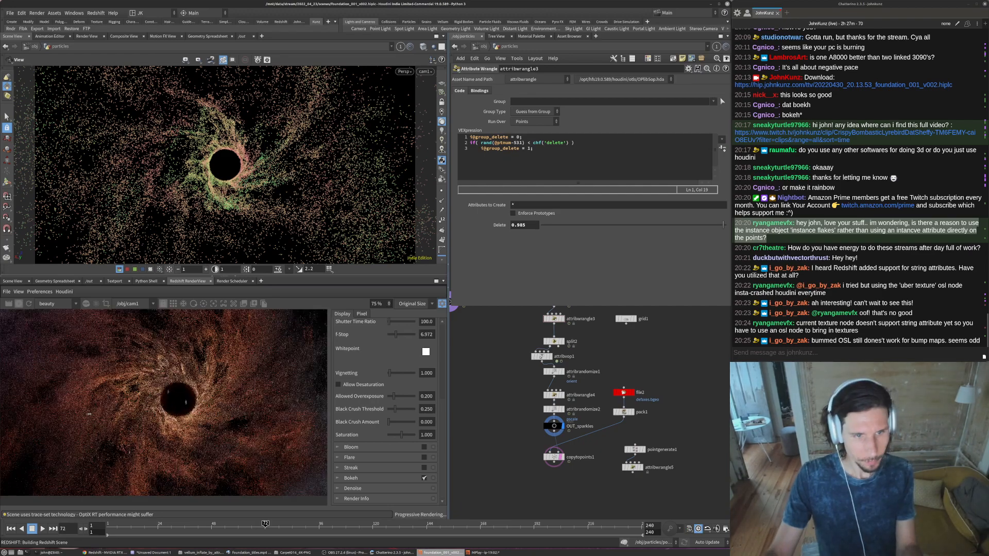
{"action": "scroll", "coordinate": [296, 376], "scroll_direction": "up", "scroll_amount": 1}
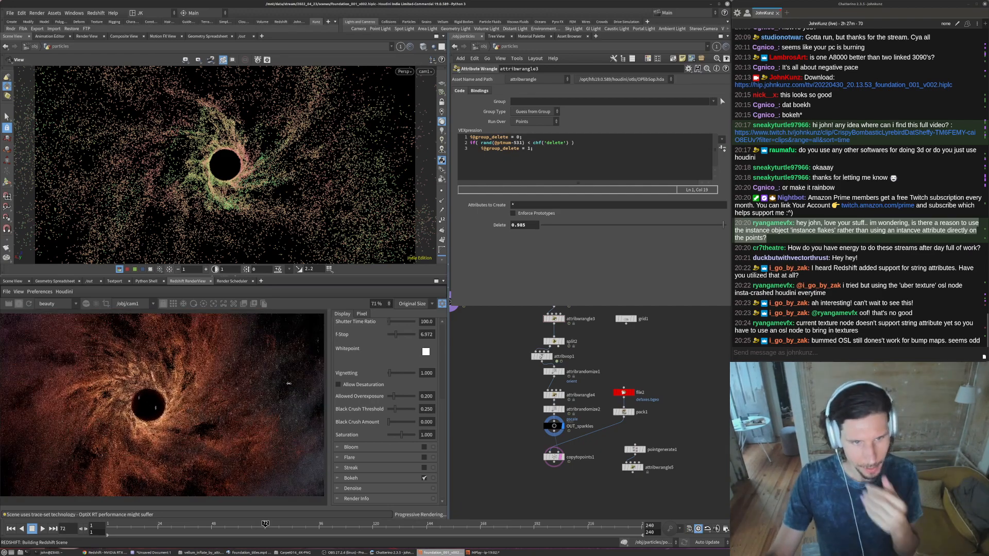
{"action": "scroll", "coordinate": [293, 379], "scroll_direction": "down", "scroll_amount": 1}
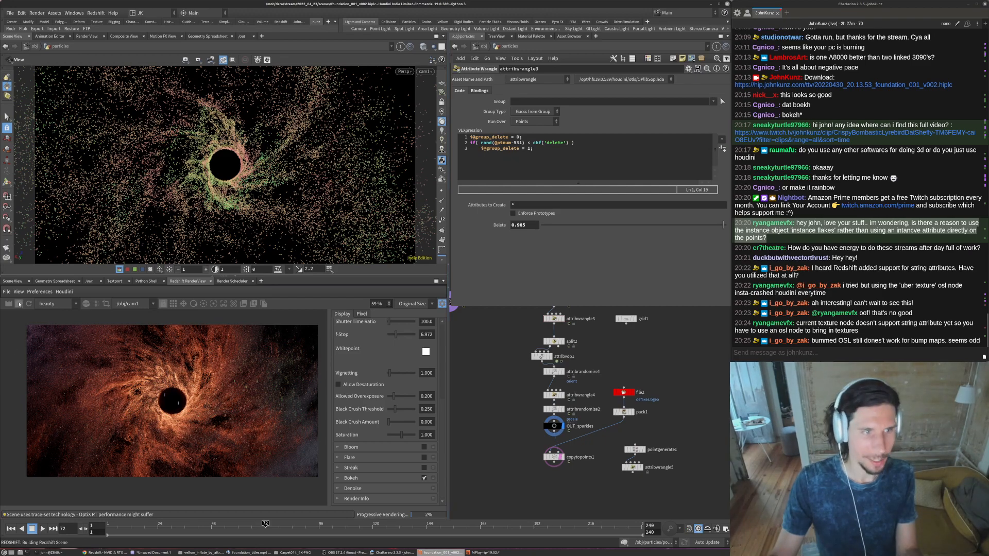
- Set the Delete value of attribwrangle3 to 0.96
{"action": "left_click", "coordinate": [17, 305]}
{"action": "scroll", "coordinate": [217, 407], "scroll_direction": "up", "scroll_amount": 1}
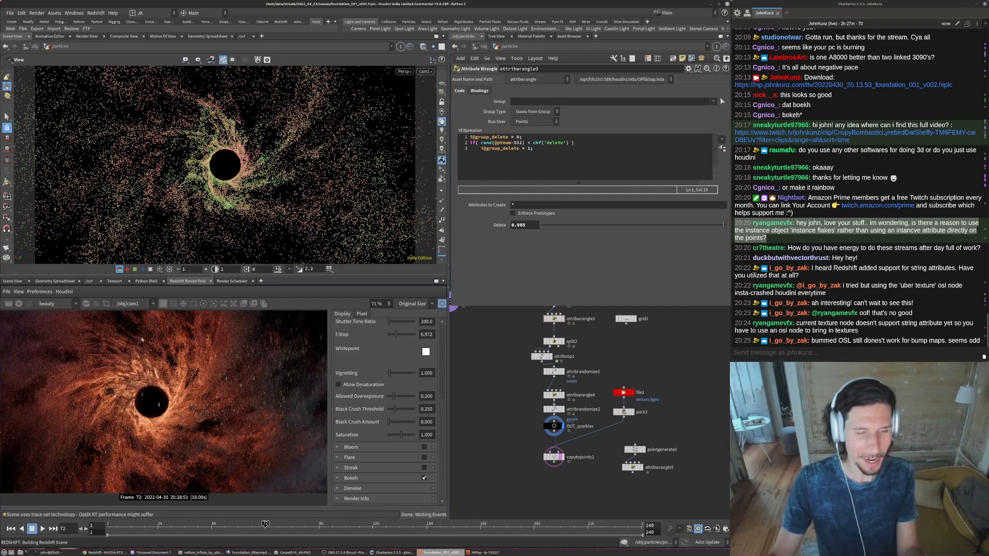
{"action": "left_click_drag", "start_coordinate": [527, 225], "coordinate": [520, 227]}
{"action": "type", "text": "6"}
{"action": "key", "text": "Return"}
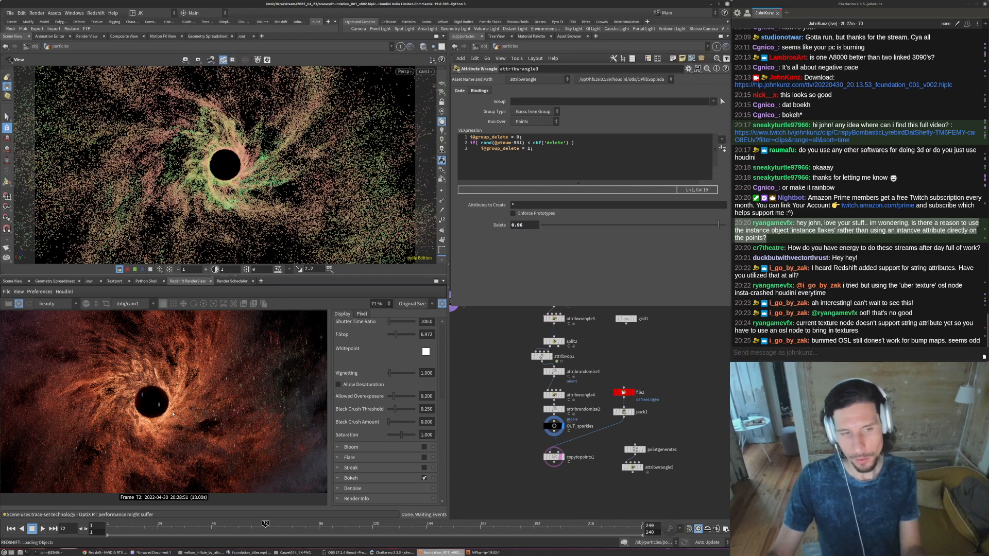
{"action": "scroll", "coordinate": [173, 414], "scroll_direction": "down", "scroll_amount": 2}
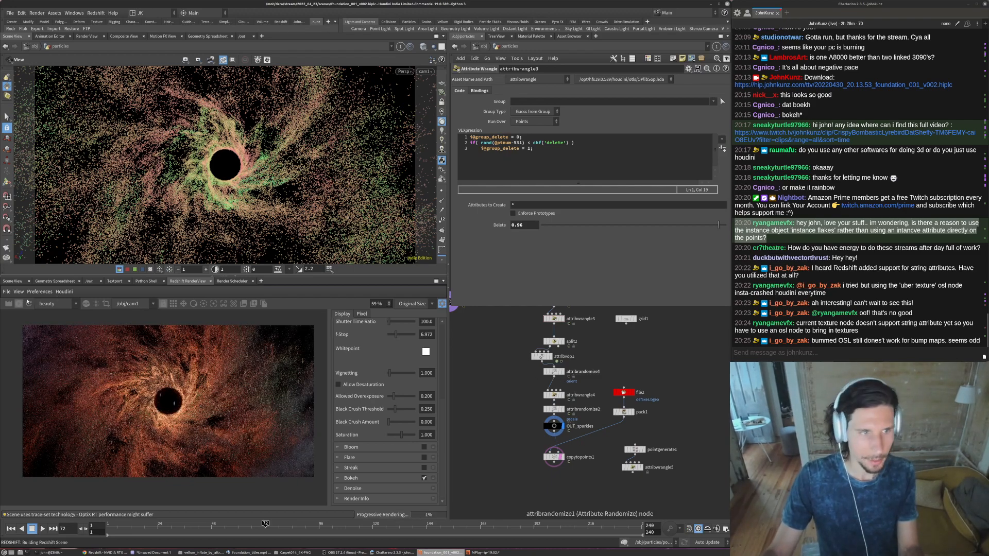
- In attribvop1's colour ramp, saturate point 4 to red 1, 0.036, 0.036
{"action": "scroll", "coordinate": [542, 357], "scroll_direction": "up", "scroll_amount": 3}
{"action": "left_click", "coordinate": [540, 369]}
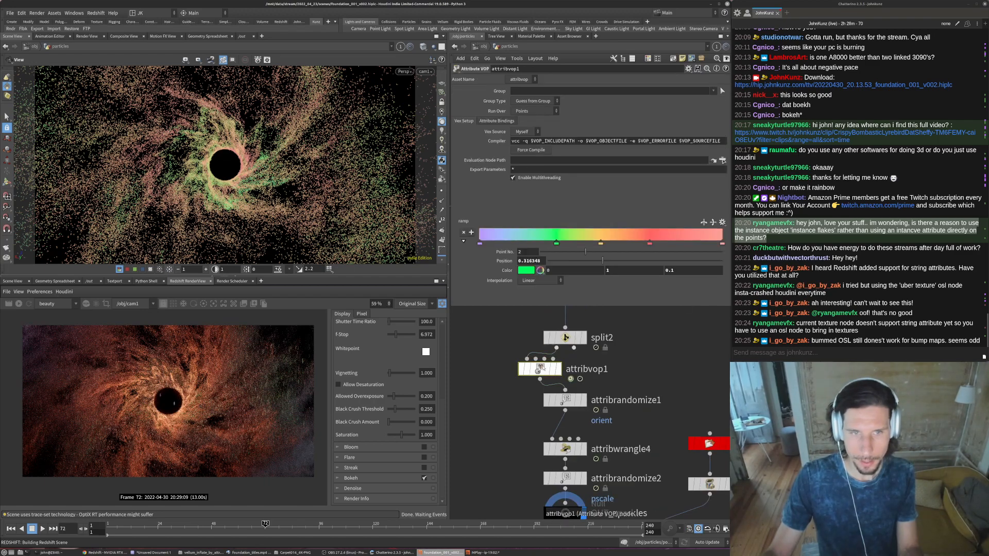
{"action": "left_click", "coordinate": [649, 244]}
{"action": "double_click", "coordinate": [649, 244]}
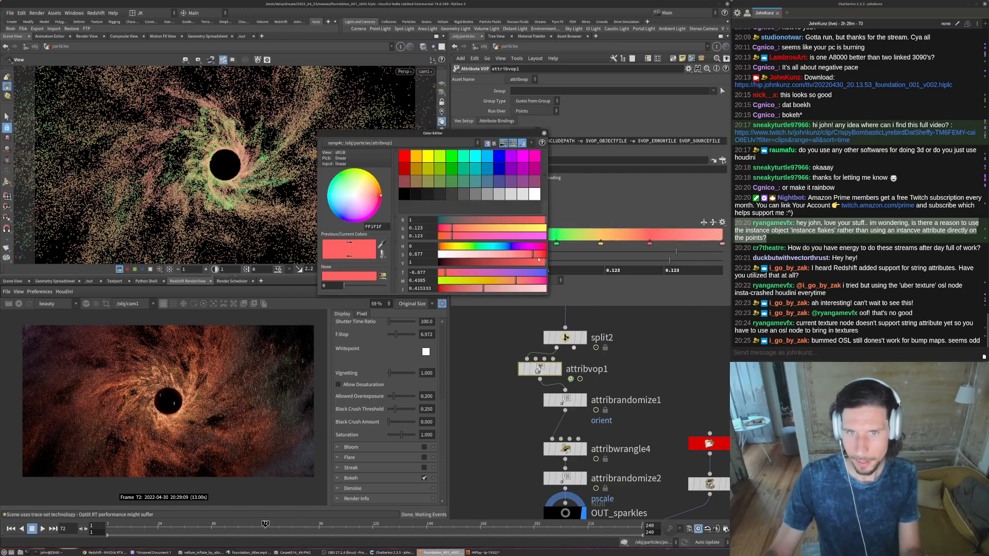
{"action": "left_click_drag", "start_coordinate": [541, 244], "coordinate": [542, 243]}
{"action": "left_click", "coordinate": [544, 133]}
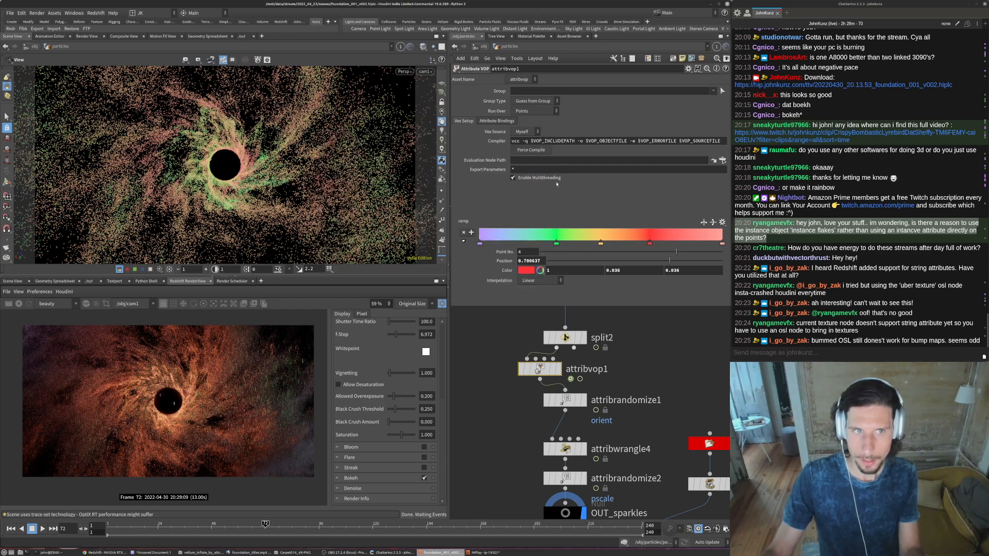
- Saturate the ramp's end point to orange-red, about 1, 0.089, 0.031, and shift the yellow point and point 4 earlier, point 4 to about 0.55
{"action": "double_click", "coordinate": [723, 245]}
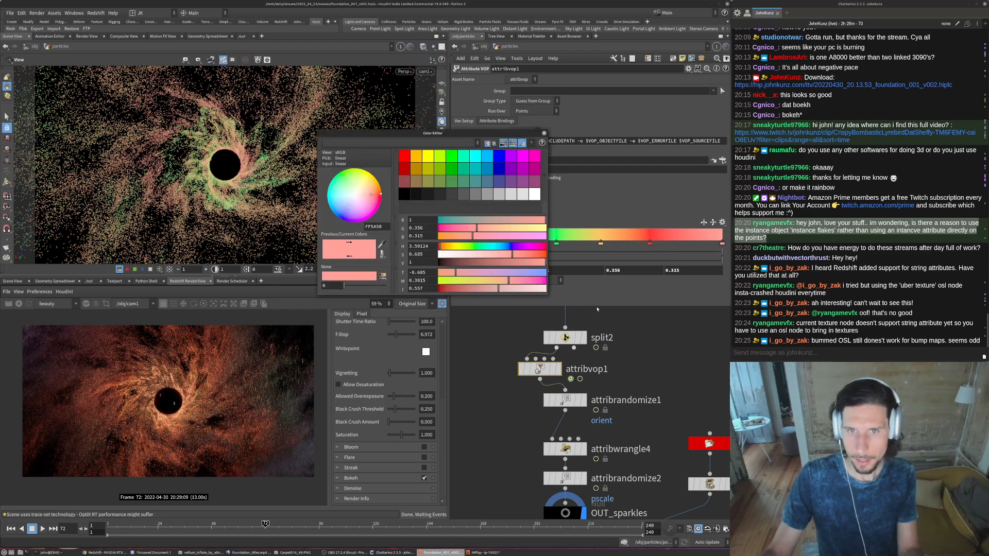
{"action": "left_click", "coordinate": [543, 255]}
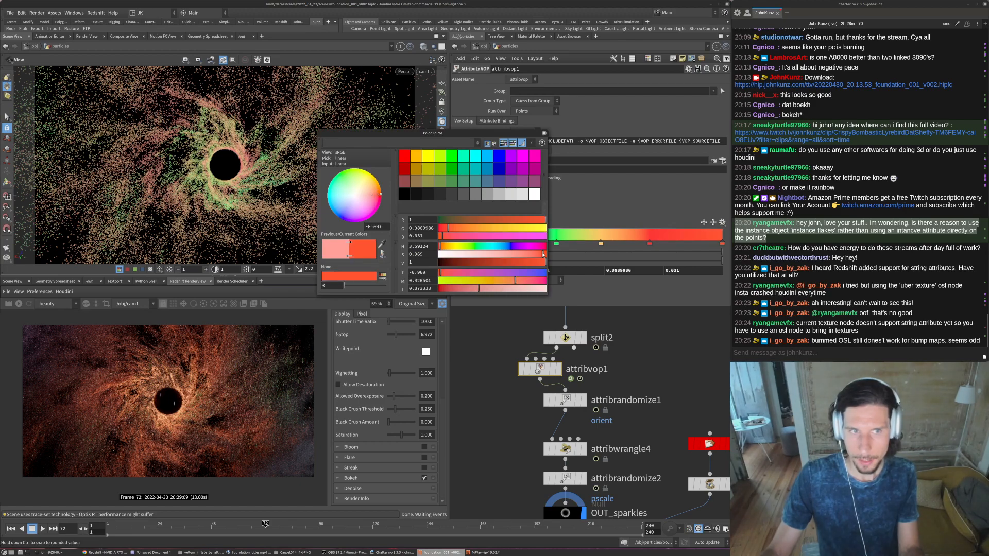
{"action": "left_click", "coordinate": [543, 133]}
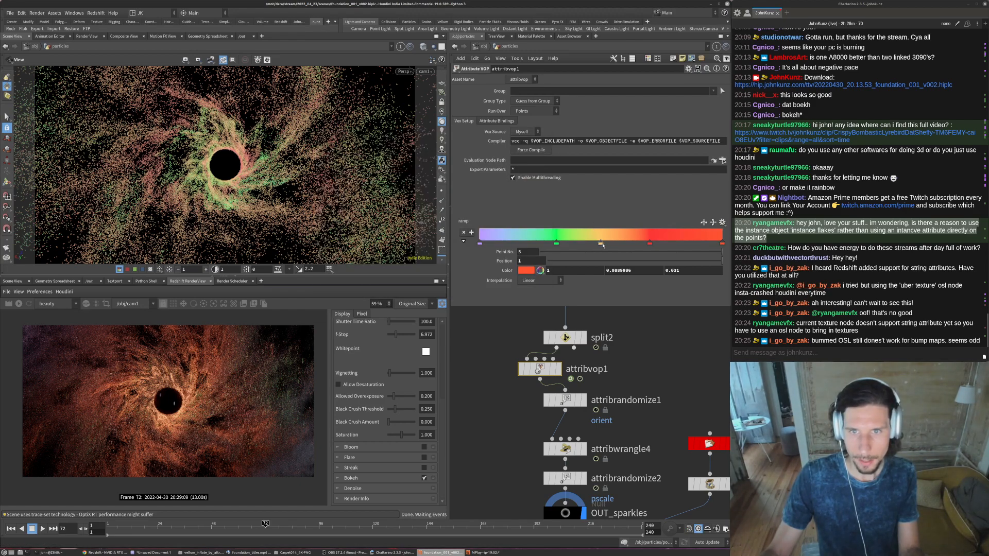
{"action": "mouse_move", "coordinate": [601, 244]}
{"action": "left_mouse_down"}
{"action": "mouse_move", "coordinate": [592, 243]}
{"action": "mouse_move", "coordinate": [648, 244]}
{"action": "mouse_move", "coordinate": [612, 243]}
{"action": "left_mouse_up"}
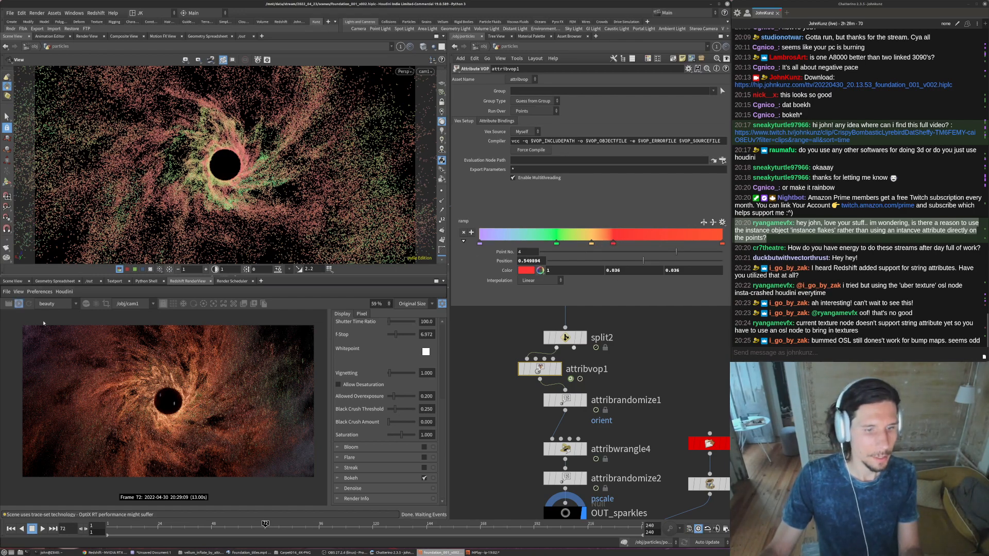
- Compare the reference title shot with the updated render, examining the particle colours and detail around the orb up close and in full
{"action": "left_click", "coordinate": [257, 551]}
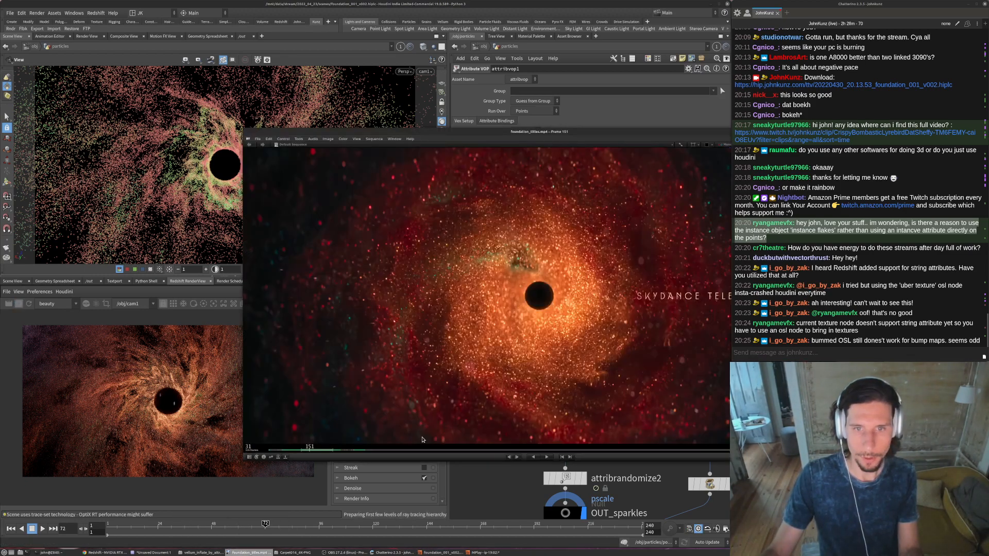
{"action": "left_click", "coordinate": [524, 488]}
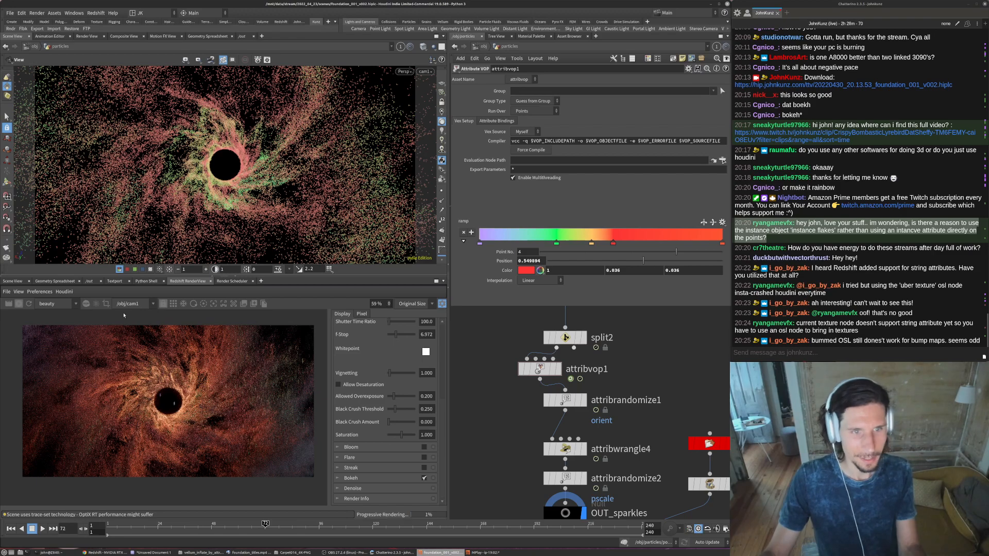
{"action": "scroll", "coordinate": [164, 412], "scroll_direction": "up", "scroll_amount": 2}
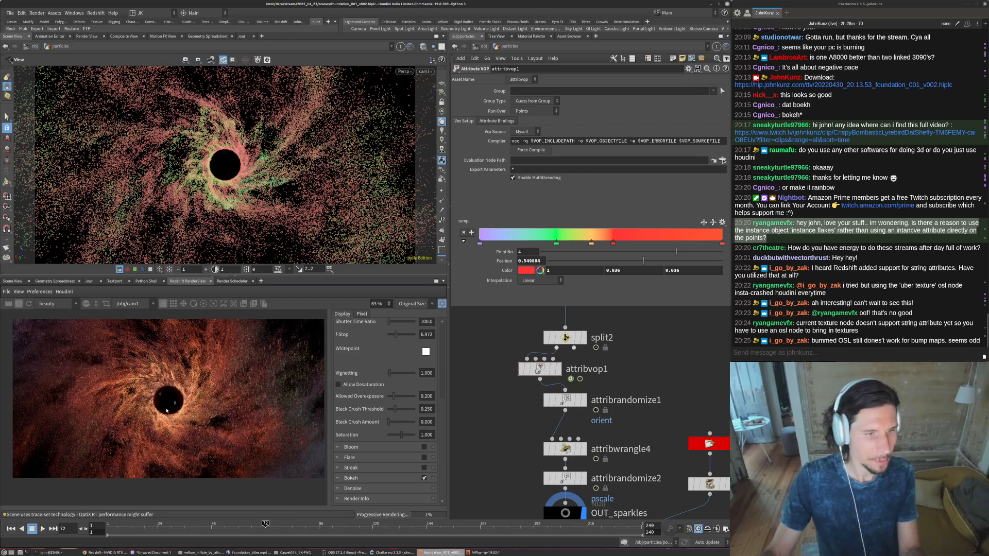
{"action": "scroll", "coordinate": [158, 434], "scroll_direction": "down", "scroll_amount": 1}
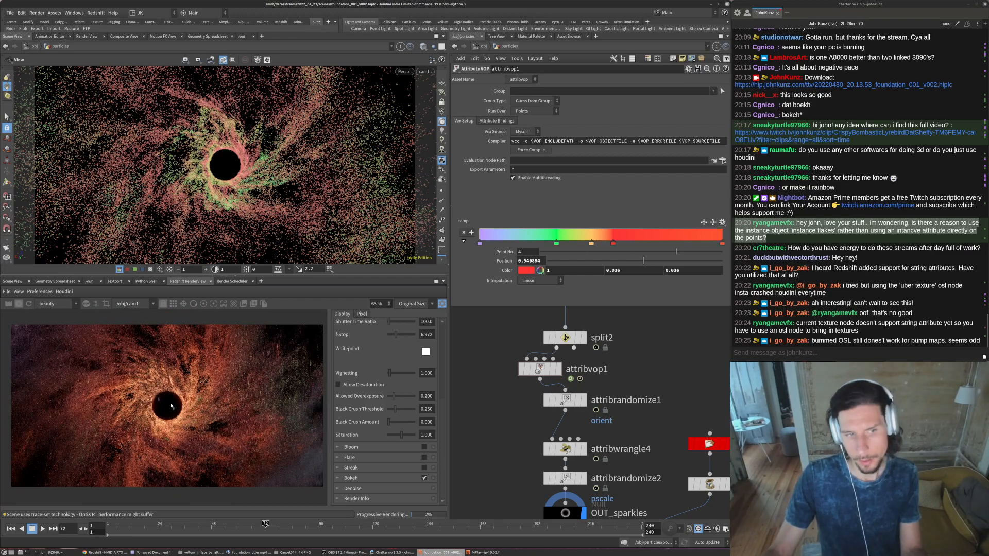
{"action": "scroll", "coordinate": [140, 400], "scroll_direction": "up", "scroll_amount": 2}
{"action": "scroll", "coordinate": [103, 402], "scroll_direction": "down", "scroll_amount": 1}
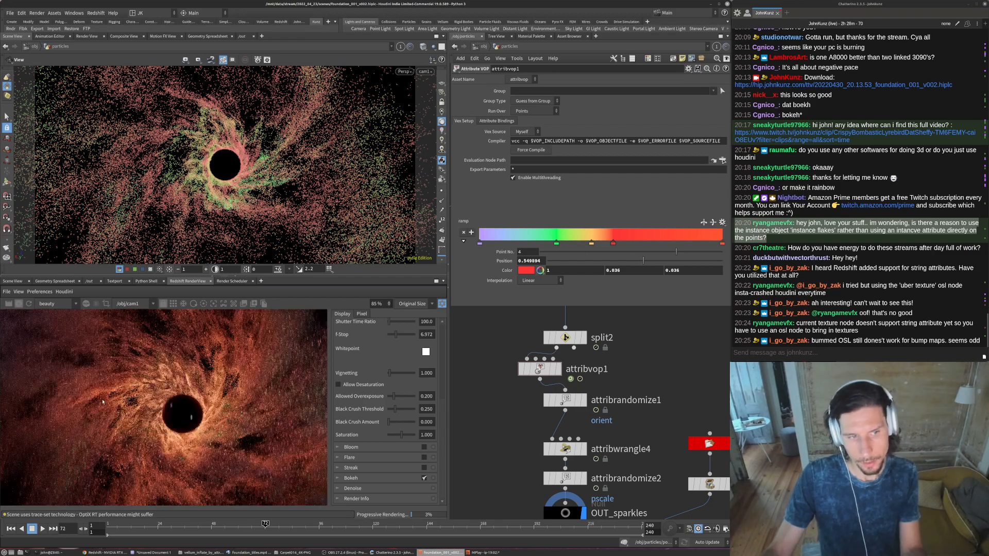
{"action": "scroll", "coordinate": [109, 404], "scroll_direction": "up", "scroll_amount": 1}
{"action": "scroll", "coordinate": [137, 390], "scroll_direction": "up", "scroll_amount": 3}
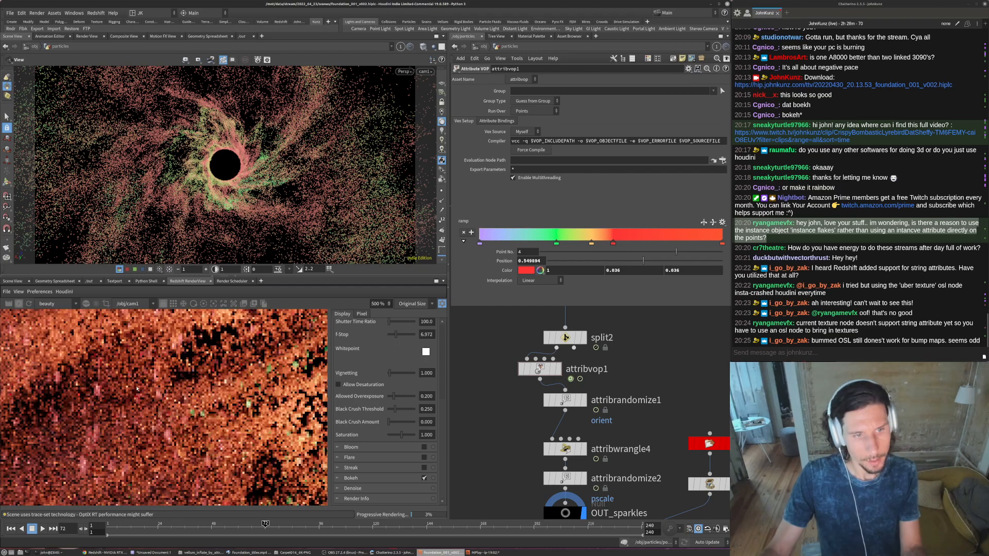
{"action": "scroll", "coordinate": [190, 354], "scroll_direction": "down", "scroll_amount": 4}
{"action": "scroll", "coordinate": [193, 358], "scroll_direction": "down", "scroll_amount": 2}
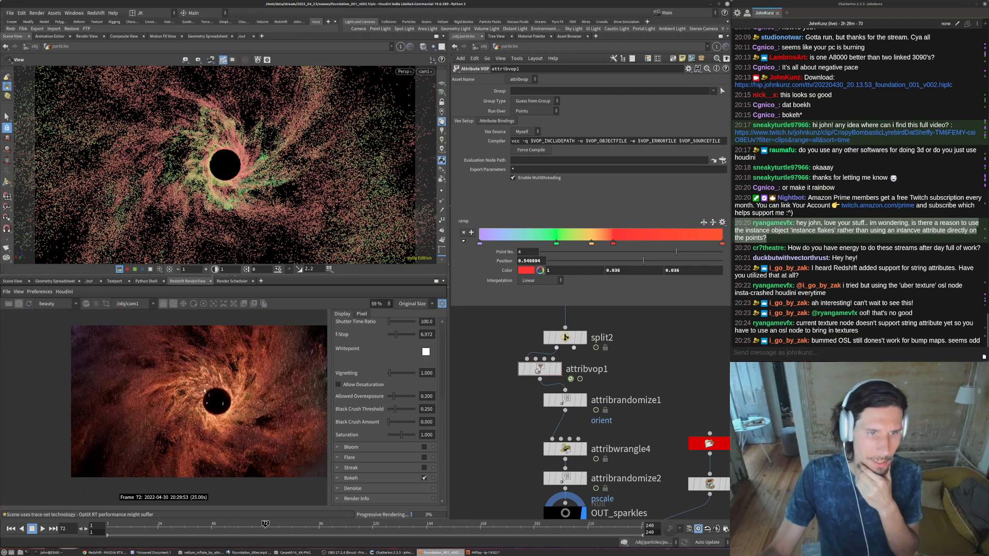
{"action": "scroll", "coordinate": [215, 368], "scroll_direction": "up", "scroll_amount": 3}
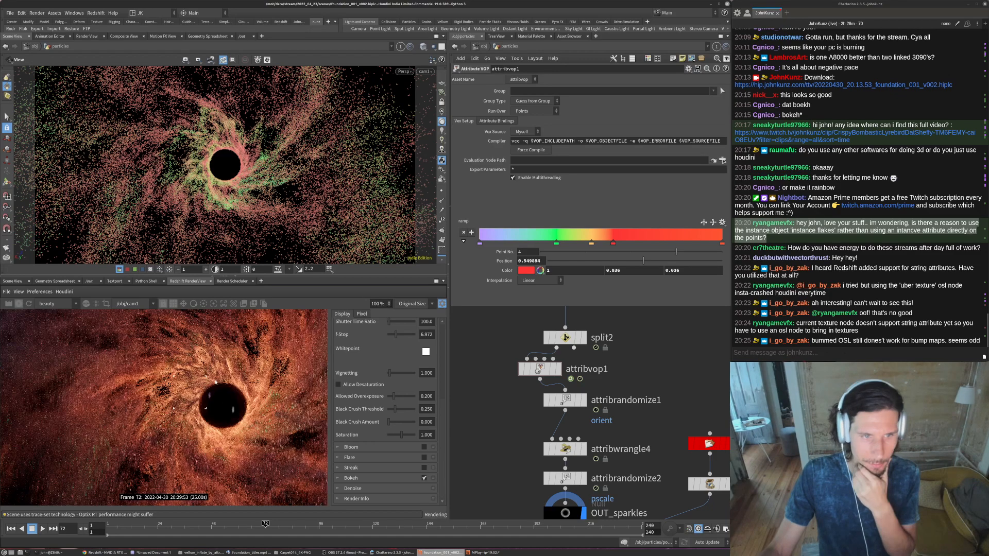
{"action": "scroll", "coordinate": [194, 388], "scroll_direction": "up", "scroll_amount": 2}
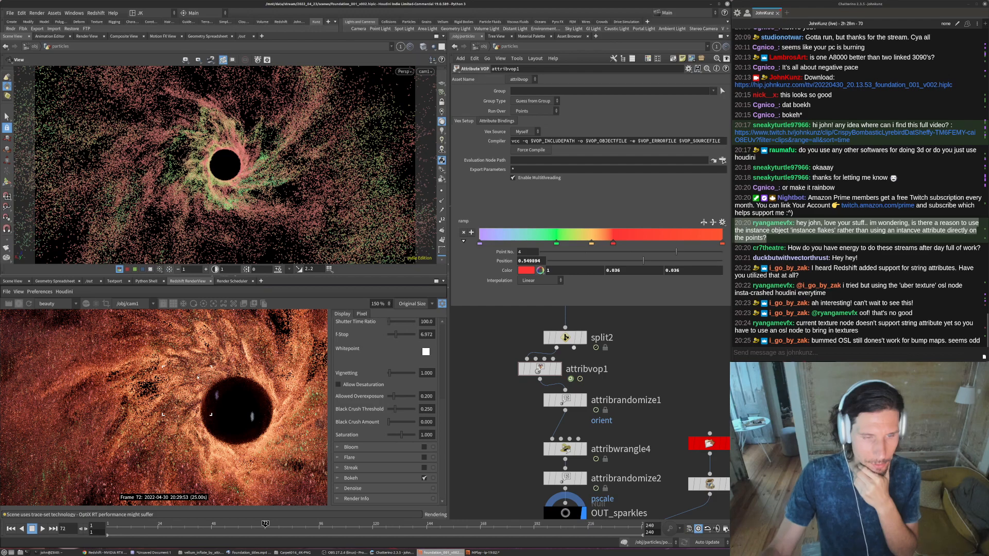
{"action": "scroll", "coordinate": [196, 378], "scroll_direction": "down", "scroll_amount": 1}
{"action": "scroll", "coordinate": [193, 379], "scroll_direction": "down", "scroll_amount": 3}
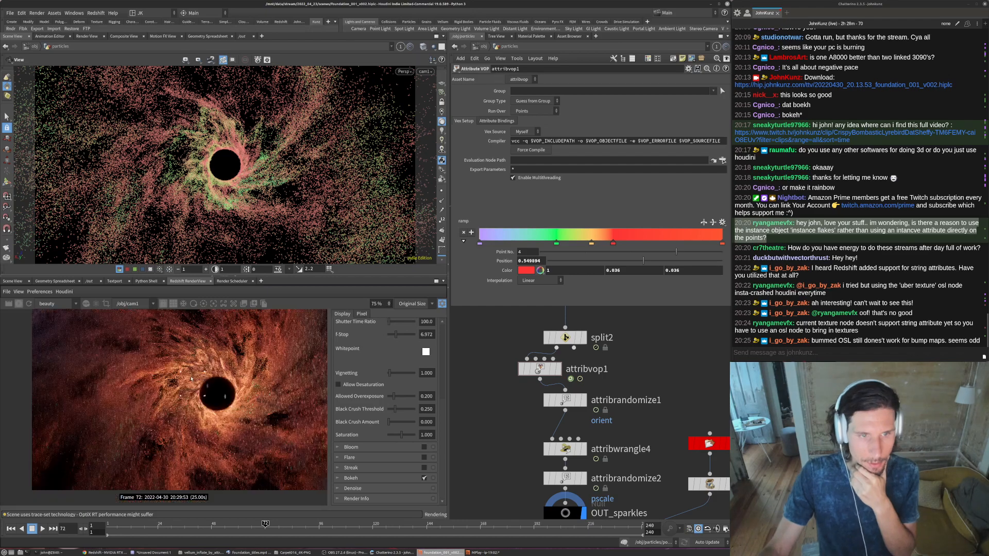
{"action": "scroll", "coordinate": [211, 386], "scroll_direction": "down", "scroll_amount": 2}
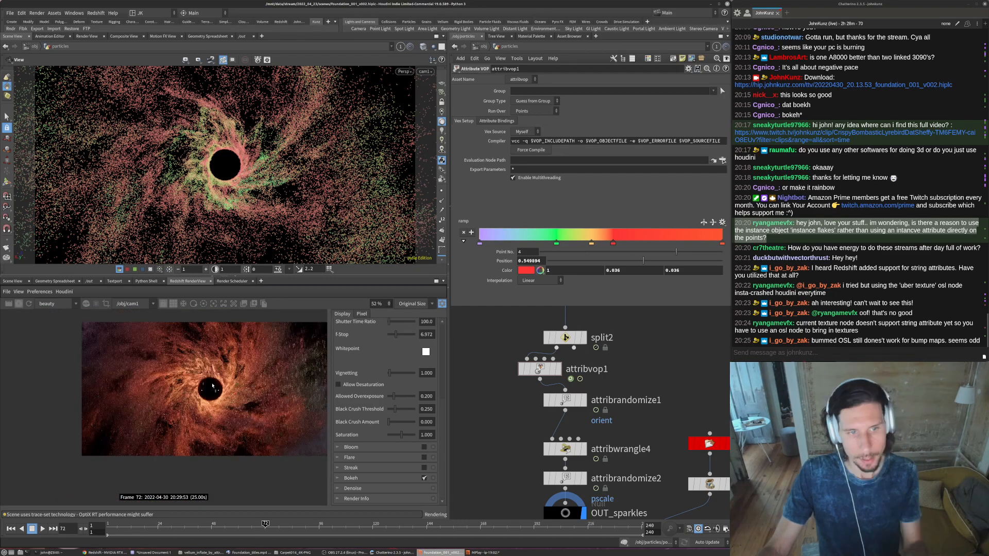
{"action": "scroll", "coordinate": [212, 386], "scroll_direction": "up", "scroll_amount": 2}
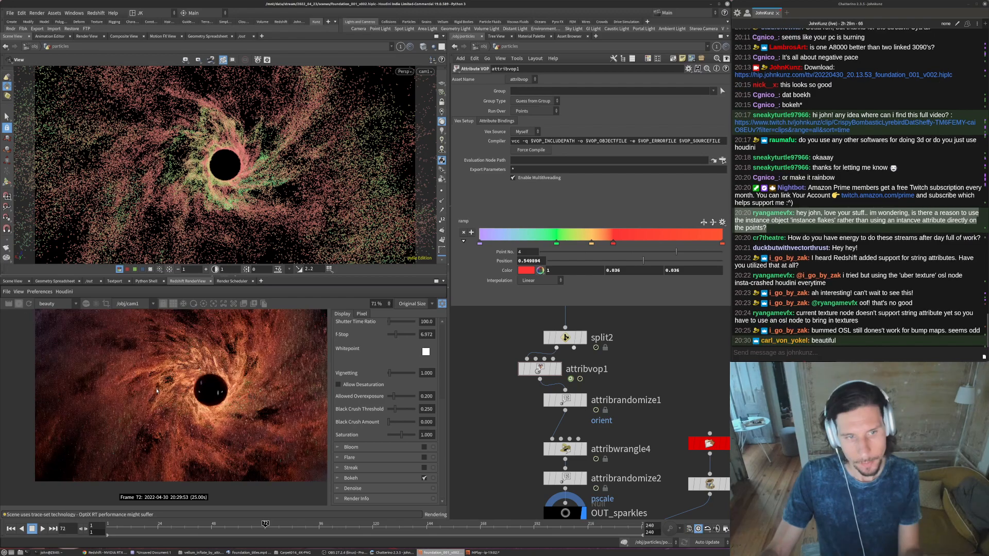
- Examine the orb's edge and surface reflections in the progressing render up close, then check the whole frame
{"action": "scroll", "coordinate": [211, 386], "scroll_direction": "up", "scroll_amount": 4}
{"action": "scroll", "coordinate": [206, 407], "scroll_direction": "up", "scroll_amount": 6}
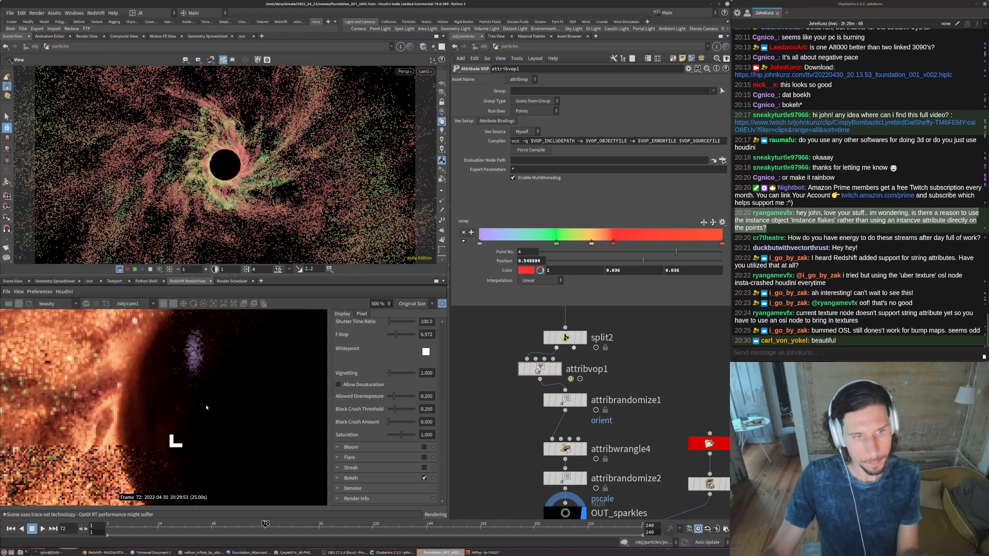
{"action": "scroll", "coordinate": [173, 399], "scroll_direction": "up", "scroll_amount": 4}
{"action": "scroll", "coordinate": [173, 400], "scroll_direction": "down", "scroll_amount": 2}
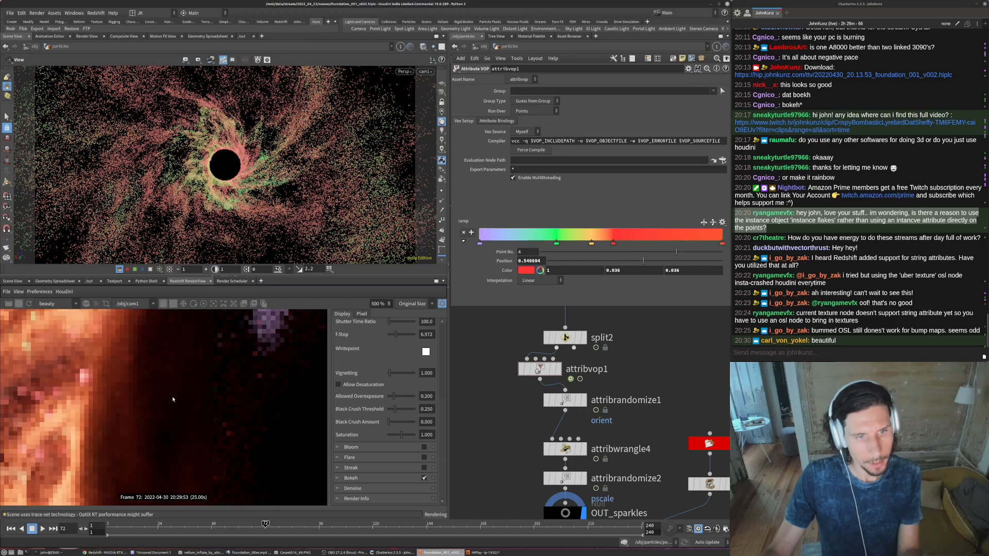
{"action": "middle_click_drag", "start_coordinate": [104, 385], "coordinate": [206, 393]}
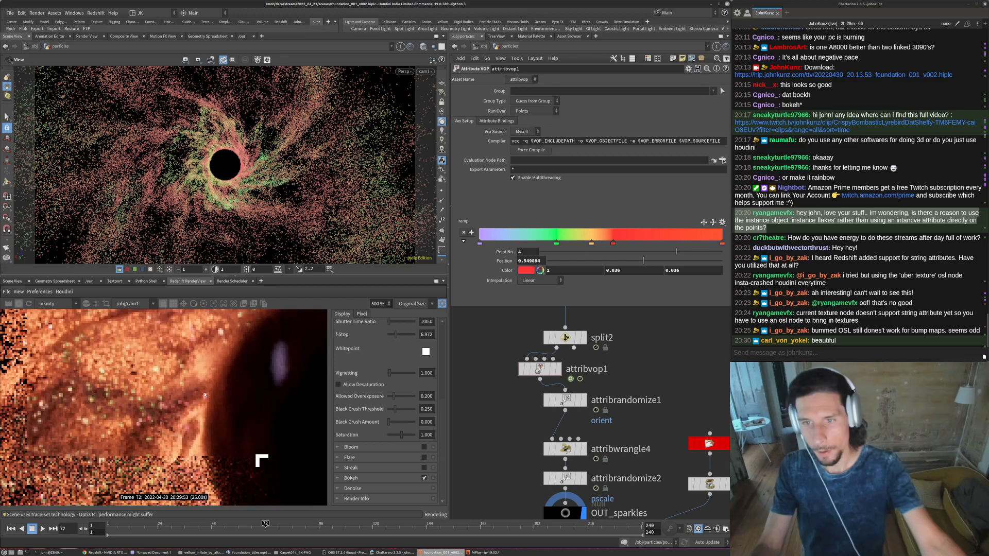
{"action": "scroll", "coordinate": [174, 387], "scroll_direction": "down", "scroll_amount": 1}
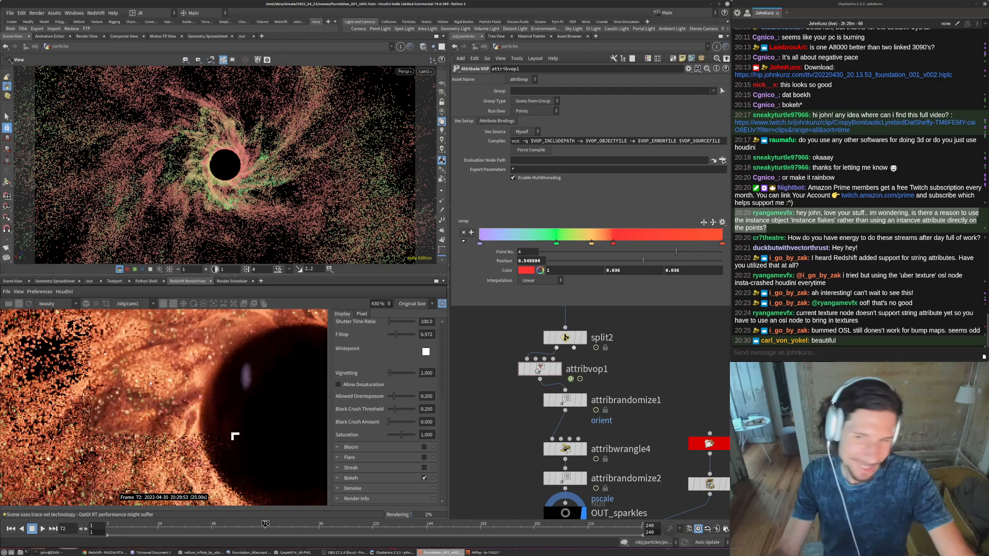
{"action": "scroll", "coordinate": [154, 386], "scroll_direction": "down", "scroll_amount": 10}
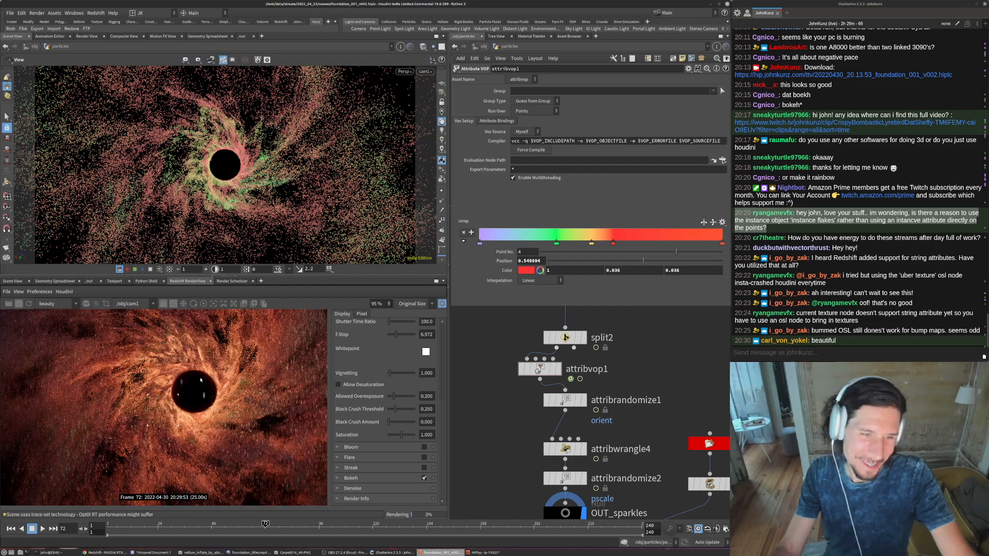
{"action": "scroll", "coordinate": [200, 379], "scroll_direction": "down", "scroll_amount": 2}
{"action": "scroll", "coordinate": [183, 378], "scroll_direction": "down", "scroll_amount": 1}
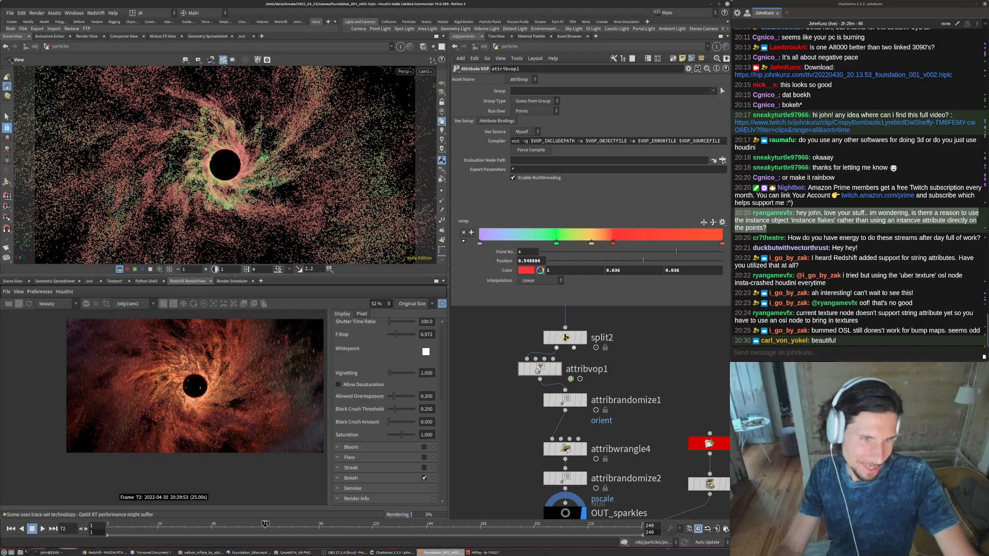
- Inspect the coloured particles and noise beside the orb at high magnification, and review the finished render's overall composition
{"action": "scroll", "coordinate": [193, 399], "scroll_direction": "up", "scroll_amount": 1}
{"action": "scroll", "coordinate": [178, 412], "scroll_direction": "up", "scroll_amount": 2}
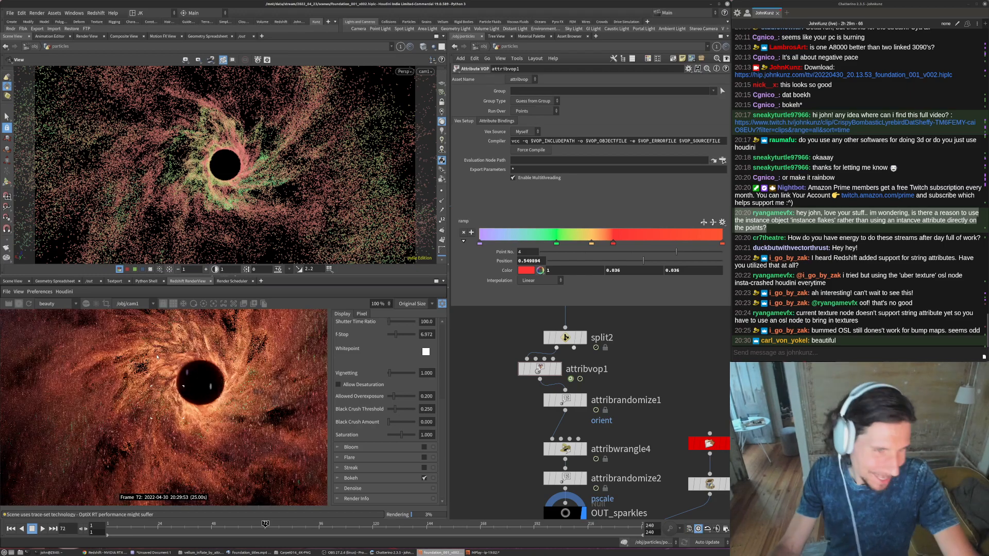
{"action": "scroll", "coordinate": [157, 357], "scroll_direction": "up", "scroll_amount": 2}
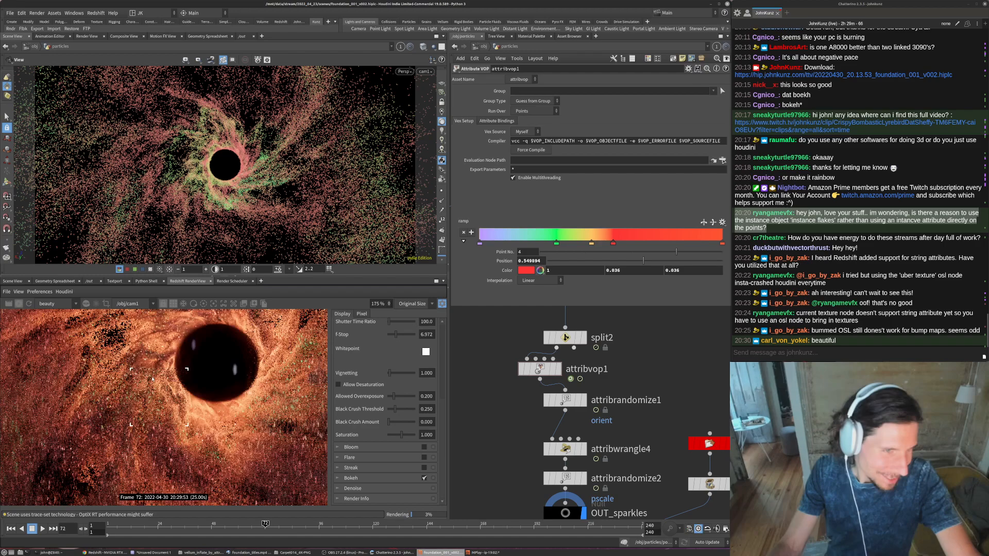
{"action": "scroll", "coordinate": [149, 402], "scroll_direction": "up", "scroll_amount": 2}
{"action": "middle_click_drag", "start_coordinate": [134, 346], "coordinate": [135, 391]}
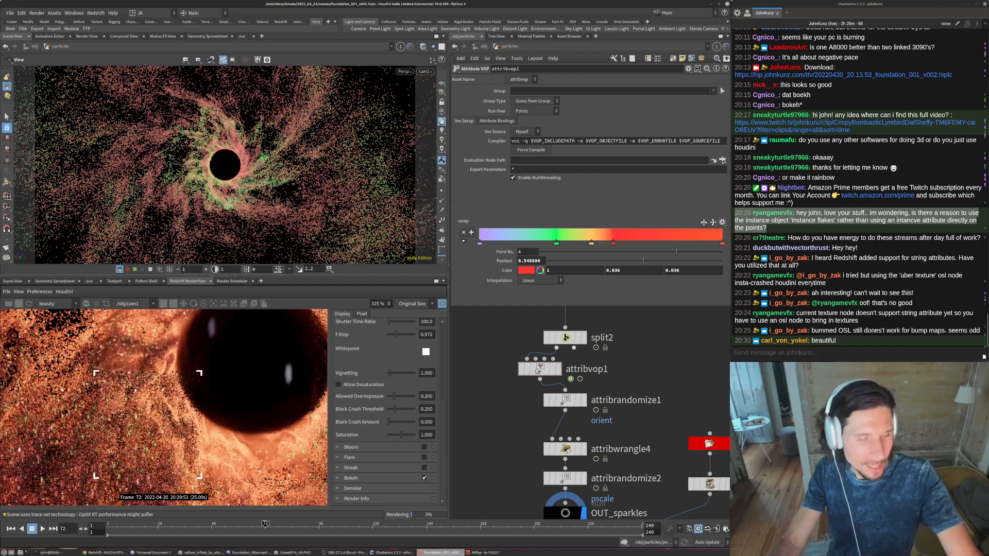
{"action": "scroll", "coordinate": [135, 389], "scroll_direction": "down", "scroll_amount": 2}
{"action": "scroll", "coordinate": [118, 363], "scroll_direction": "down", "scroll_amount": 3}
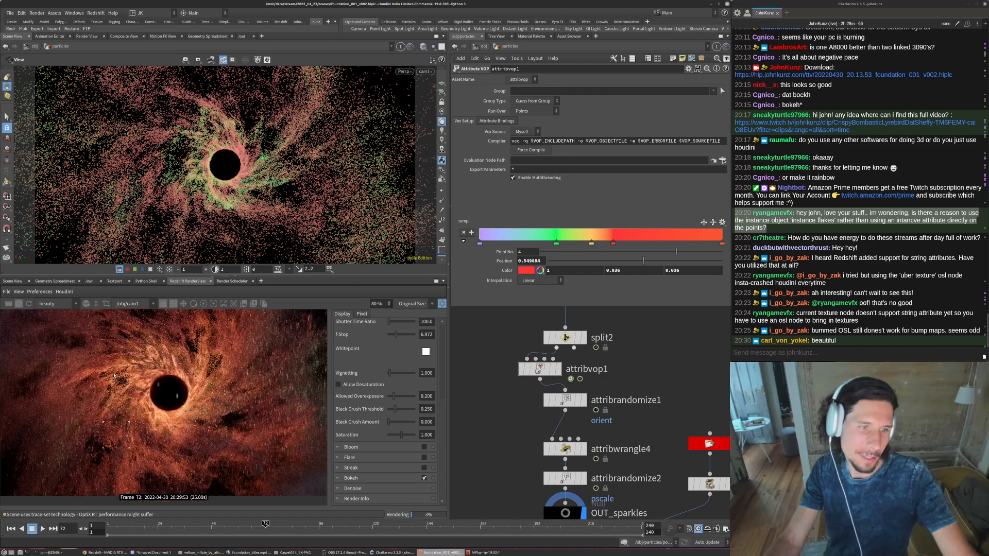
{"action": "scroll", "coordinate": [114, 375], "scroll_direction": "down", "scroll_amount": 1}
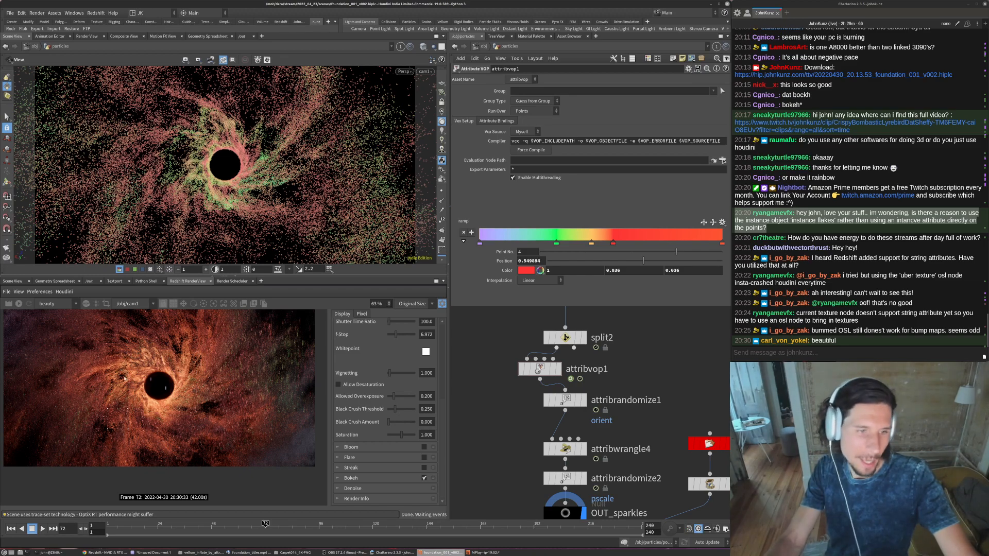
{"action": "scroll", "coordinate": [154, 371], "scroll_direction": "down", "scroll_amount": 2}
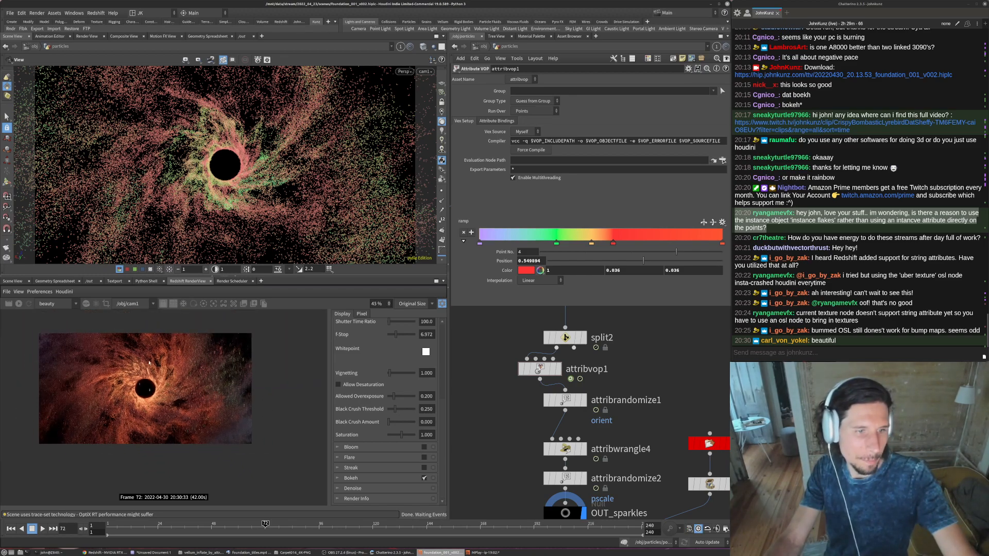
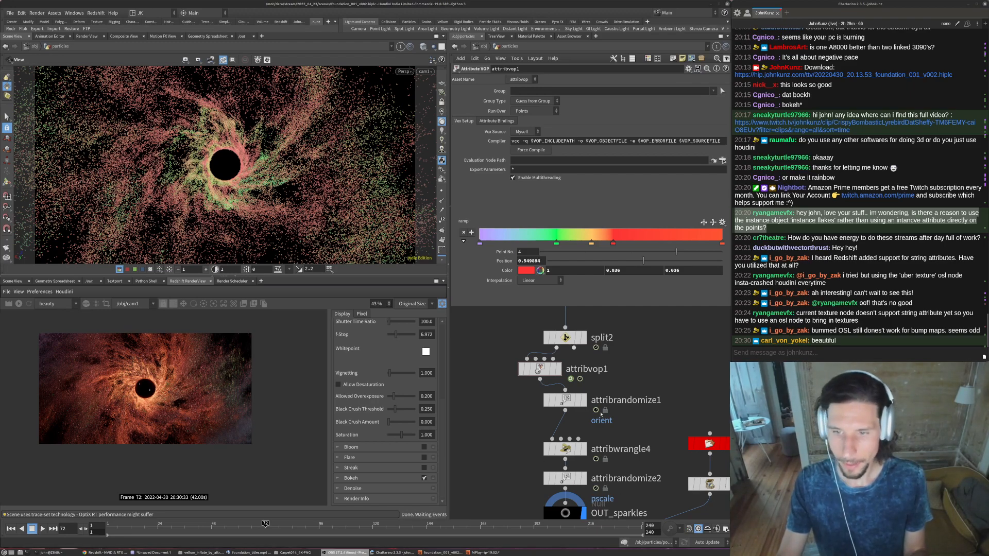
- Enable the render's bloom and flare post effects, and lower the flare threshold to about 4.908
{"action": "left_click", "coordinate": [489, 430]}
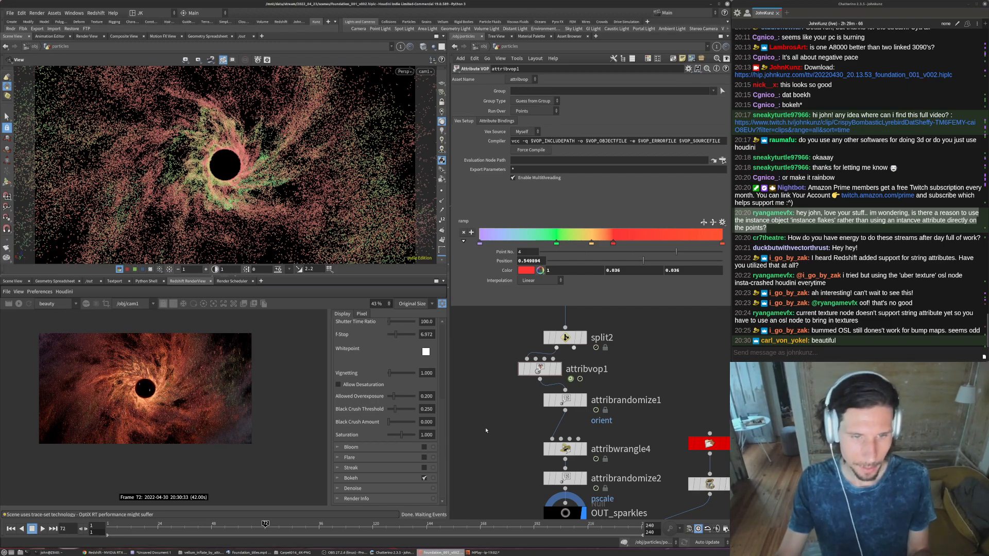
{"action": "left_click", "coordinate": [423, 448]}
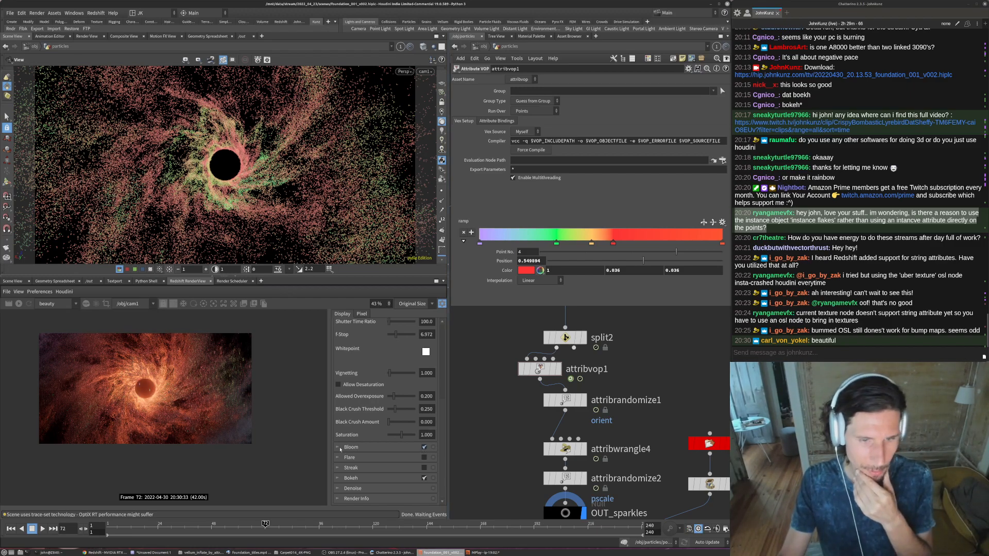
{"action": "left_click", "coordinate": [423, 457]}
{"action": "left_click", "coordinate": [338, 458]}
{"action": "scroll", "coordinate": [381, 458], "scroll_direction": "down", "scroll_amount": 3}
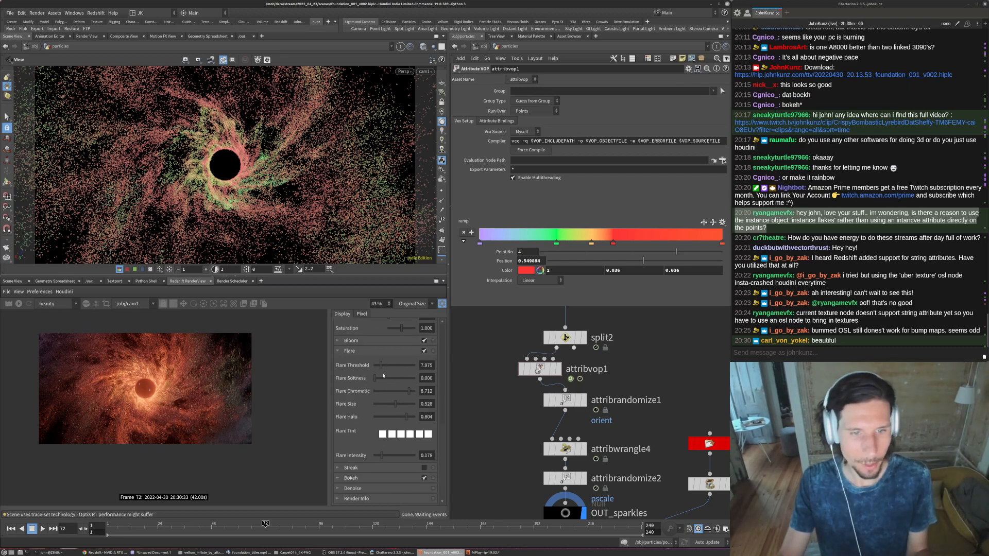
{"action": "left_click_drag", "start_coordinate": [379, 367], "coordinate": [377, 368]}
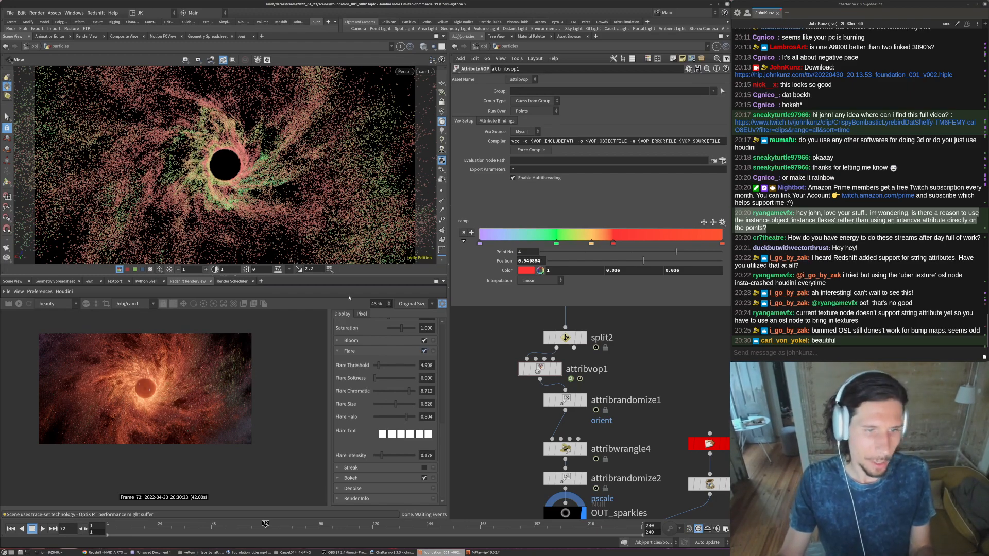
- Go to frame 186 and insert a Twist node between attribwrangle2 and split1 in the particles network
{"action": "left_click", "coordinate": [521, 525]}
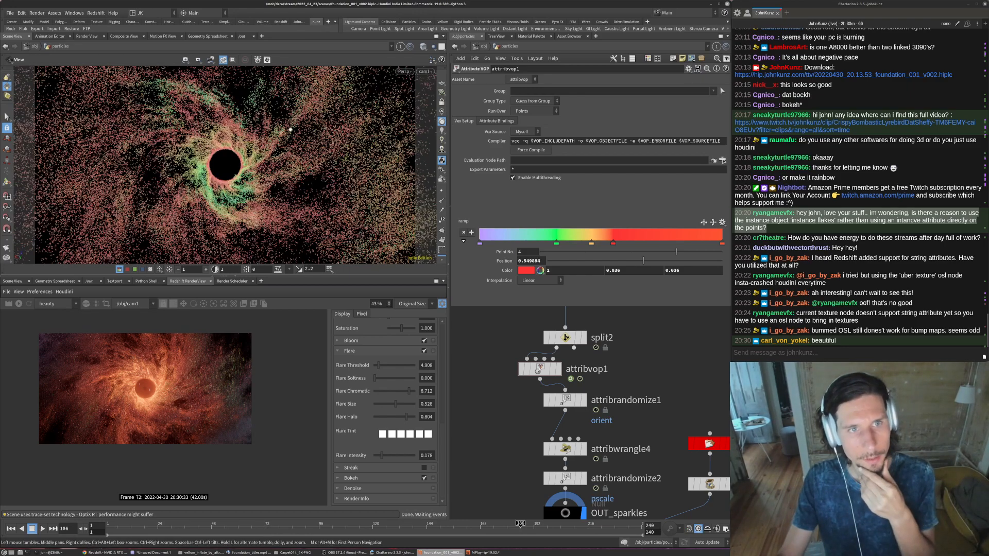
{"action": "scroll", "coordinate": [511, 387], "scroll_direction": "down", "scroll_amount": 7}
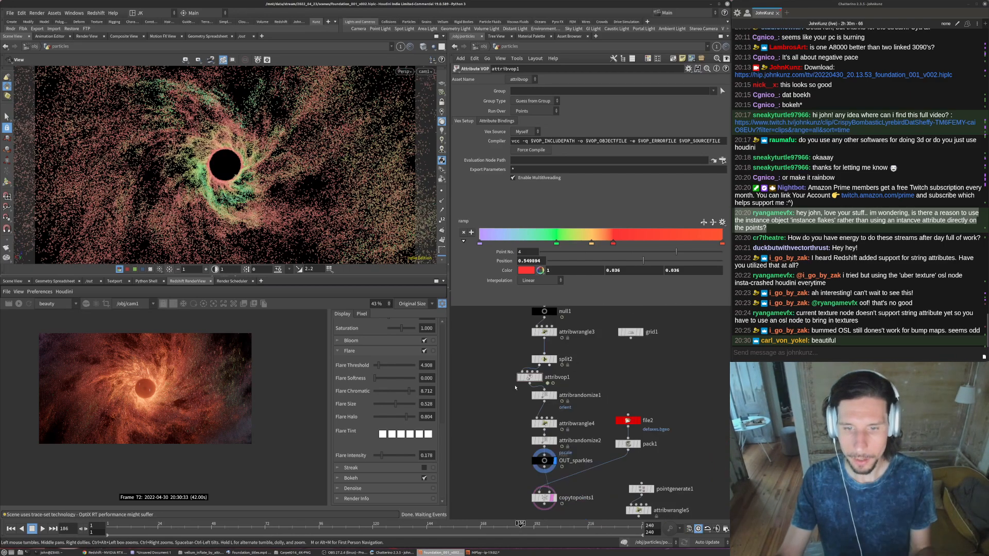
{"action": "middle_click_drag", "start_coordinate": [464, 459], "coordinate": [527, 506]}
{"action": "scroll", "coordinate": [584, 324], "scroll_direction": "up", "scroll_amount": 6}
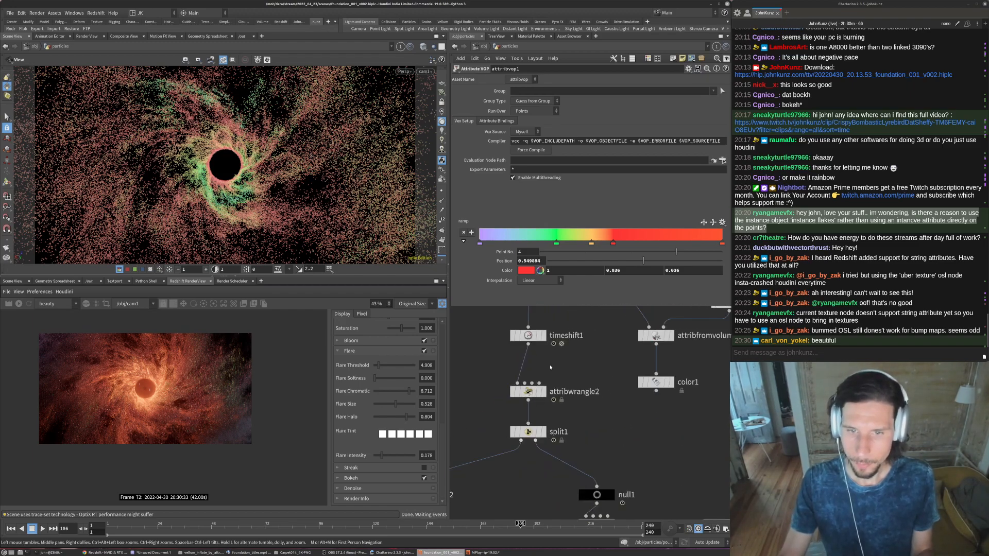
{"action": "left_click_drag", "start_coordinate": [529, 391], "coordinate": [527, 366]}
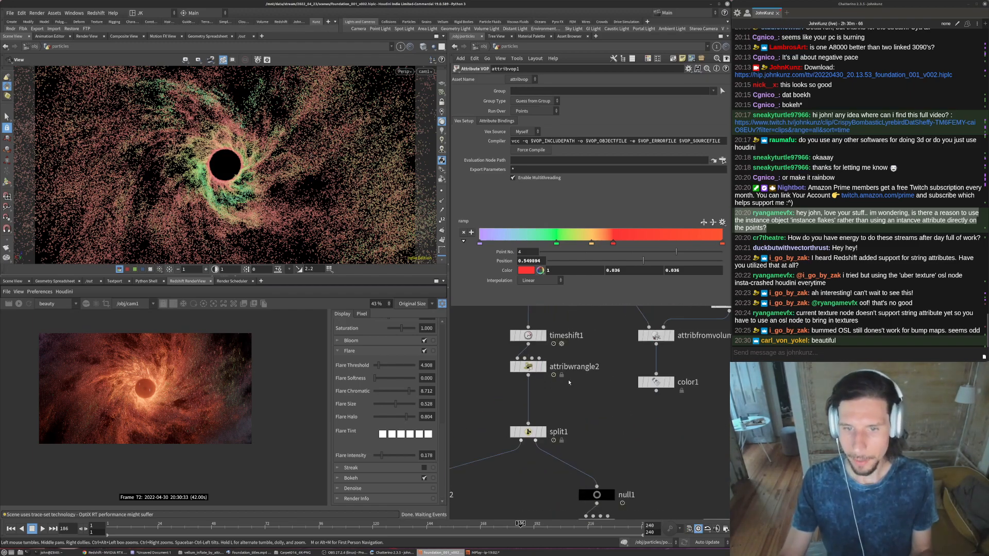
{"action": "key", "text": "Tab"}
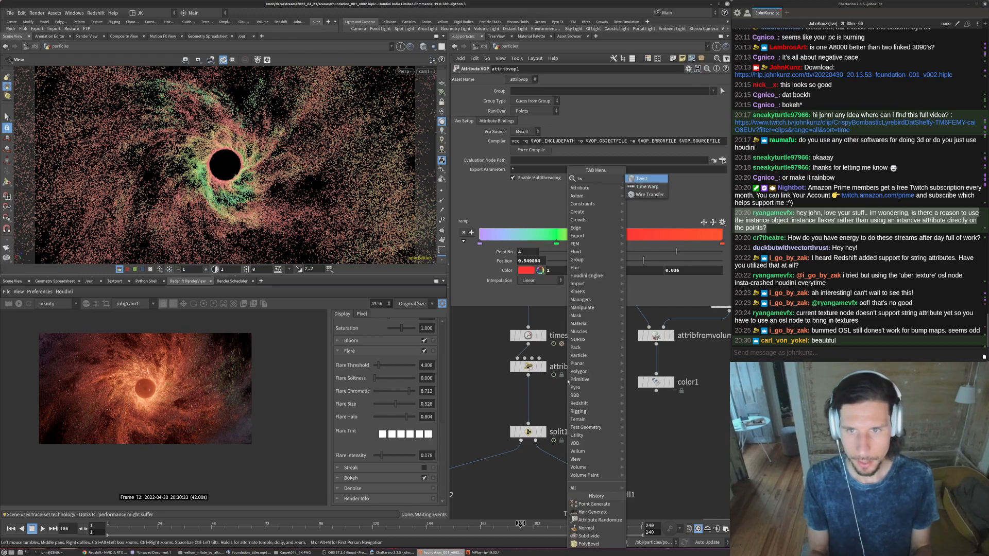
{"action": "key", "text": "Escape"}
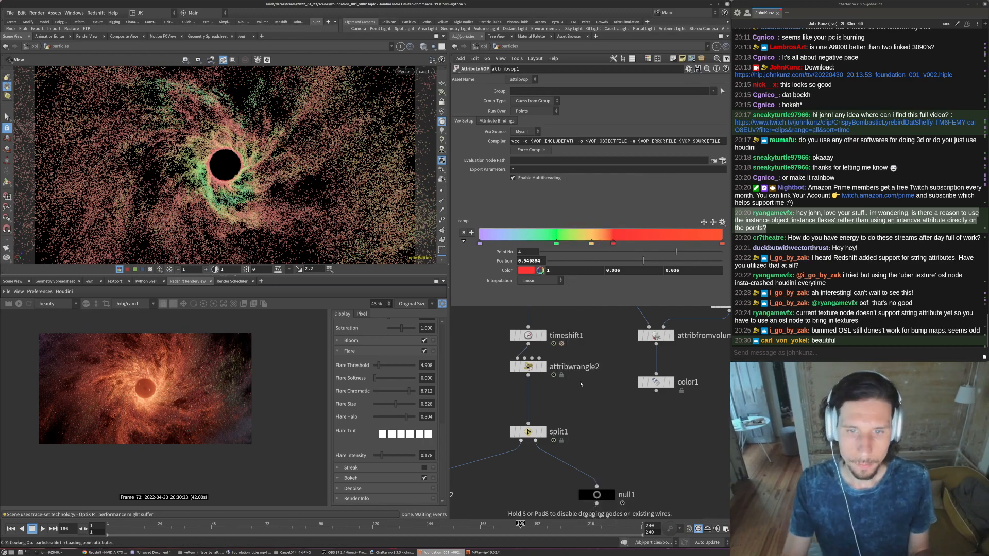
{"action": "left_click", "coordinate": [578, 384]}
{"action": "left_click_drag", "start_coordinate": [578, 383], "coordinate": [527, 399]}
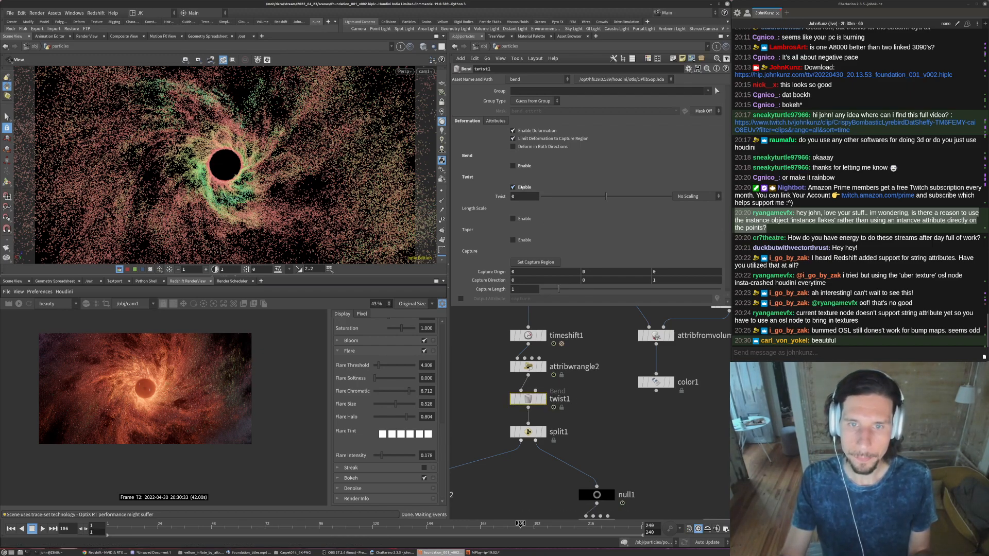
- Set the twist's capture direction to 0, 1, 0 and stop limiting the deformation to the capture region
{"action": "double_click", "coordinate": [604, 279]}
{"action": "type", "text": "1"}
{"action": "key", "text": "Tab"}
{"action": "type", "text": "0"}
{"action": "key", "text": "Return"}
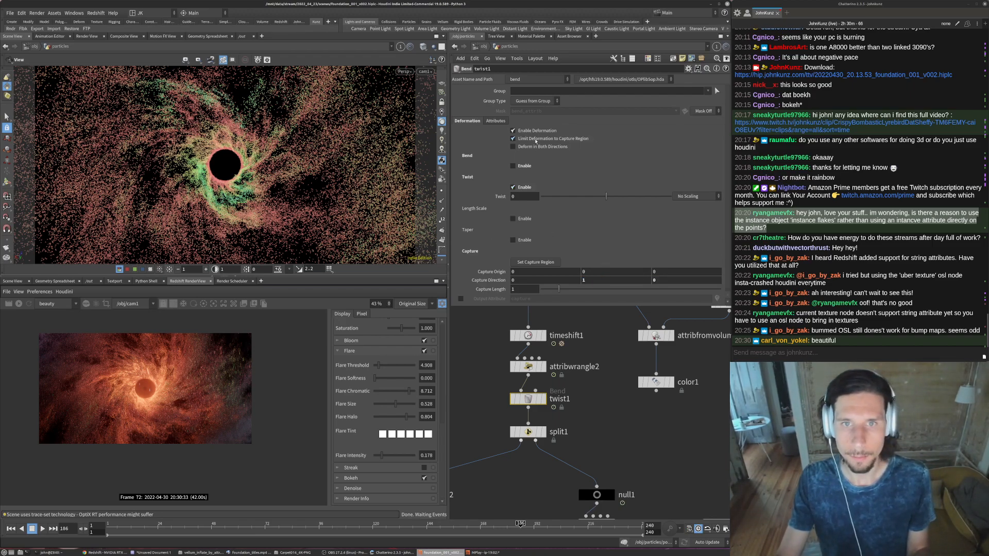
{"action": "left_click", "coordinate": [535, 140]}
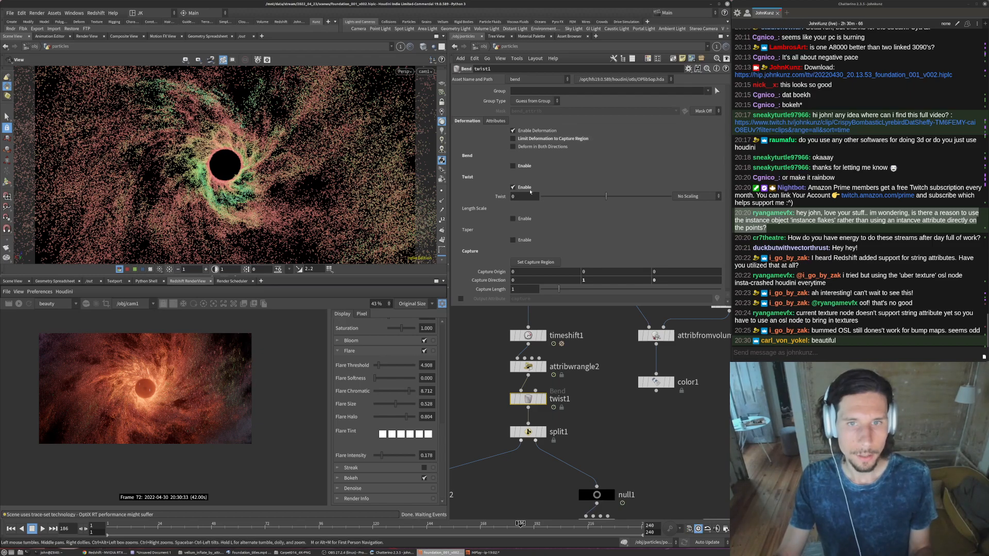
- Try strong twist amounts on the particle swirl, bringing the value down to 106
{"action": "left_click", "coordinate": [524, 195]}
{"action": "type", "text": "25"}
{"action": "key", "text": "Return"}
{"action": "left_click", "coordinate": [532, 196]}
{"action": "type", "text": "255"}
{"action": "key", "text": "Return"}
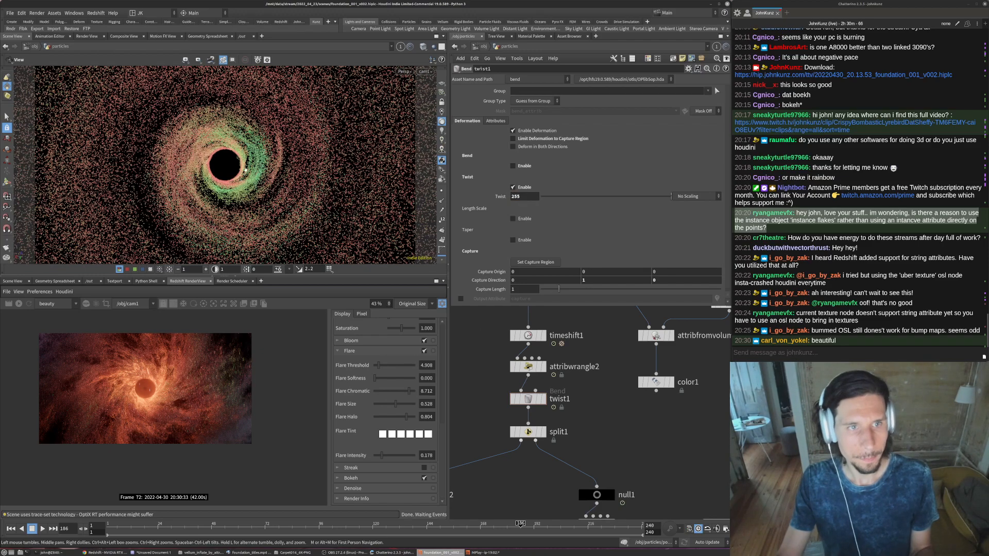
{"action": "left_click", "coordinate": [524, 196]}
{"action": "type", "text": "35"}
{"action": "key", "text": "Return"}
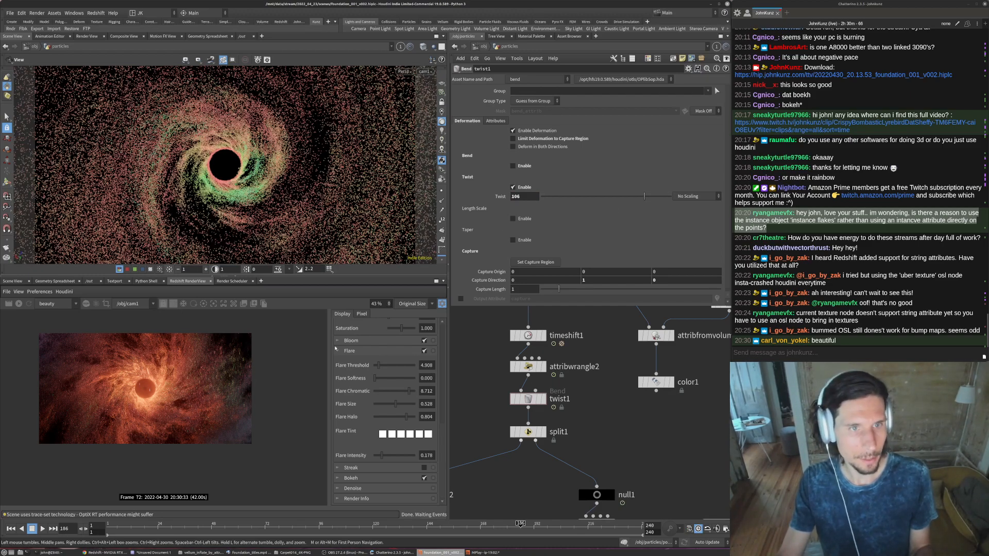
- Display split1's output and set the twist amount to 45, then adjust it to about 47.7
{"action": "scroll", "coordinate": [611, 416], "scroll_direction": "down", "scroll_amount": 3}
{"action": "left_click", "coordinate": [570, 425]}
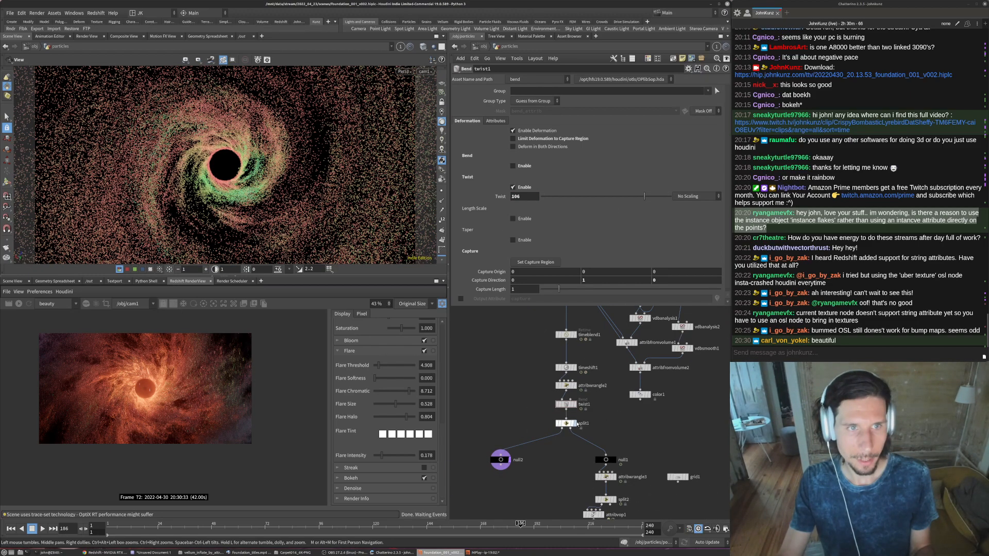
{"action": "double_click", "coordinate": [516, 197]}
{"action": "type", "text": "45"}
{"action": "key", "text": "Return"}
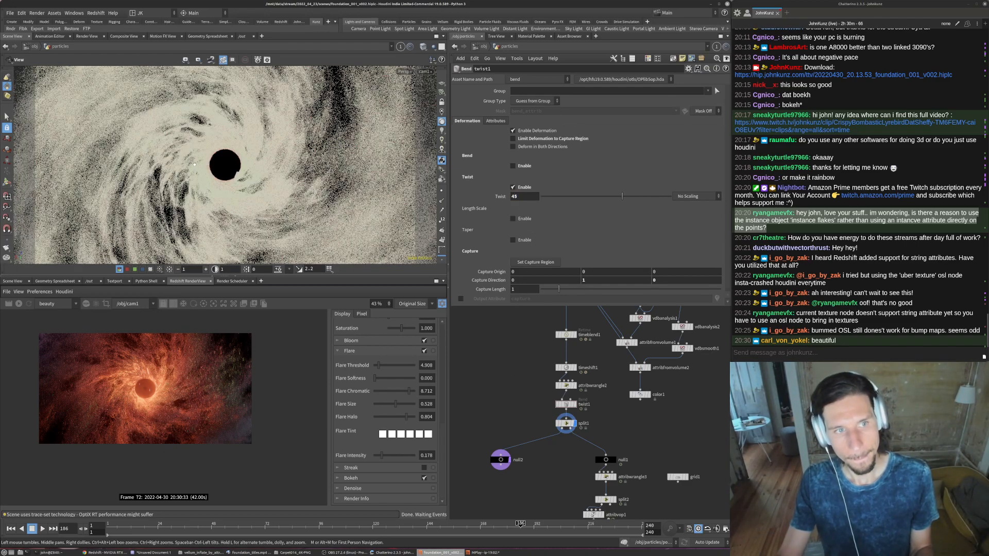
{"action": "left_click", "coordinate": [559, 197]}
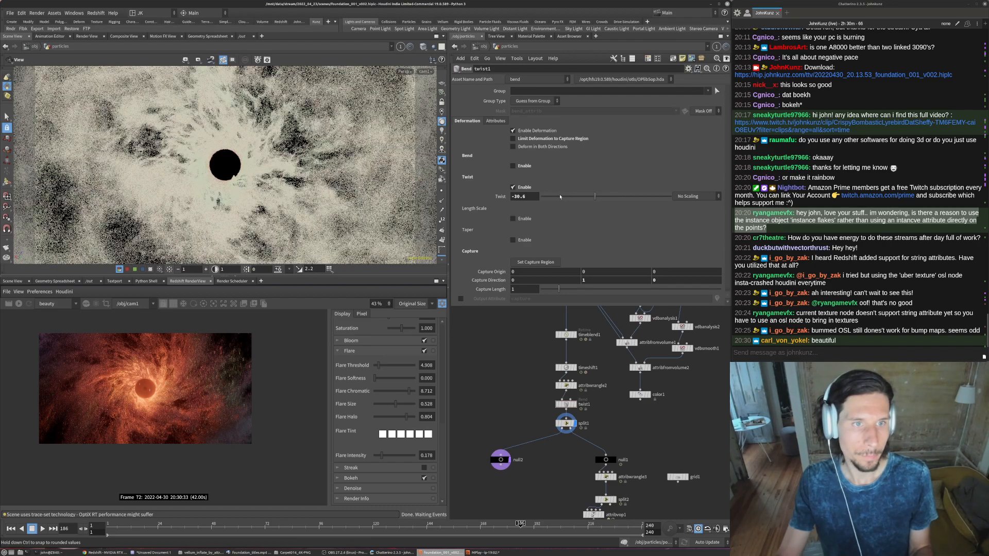
{"action": "left_click", "coordinate": [611, 201]}
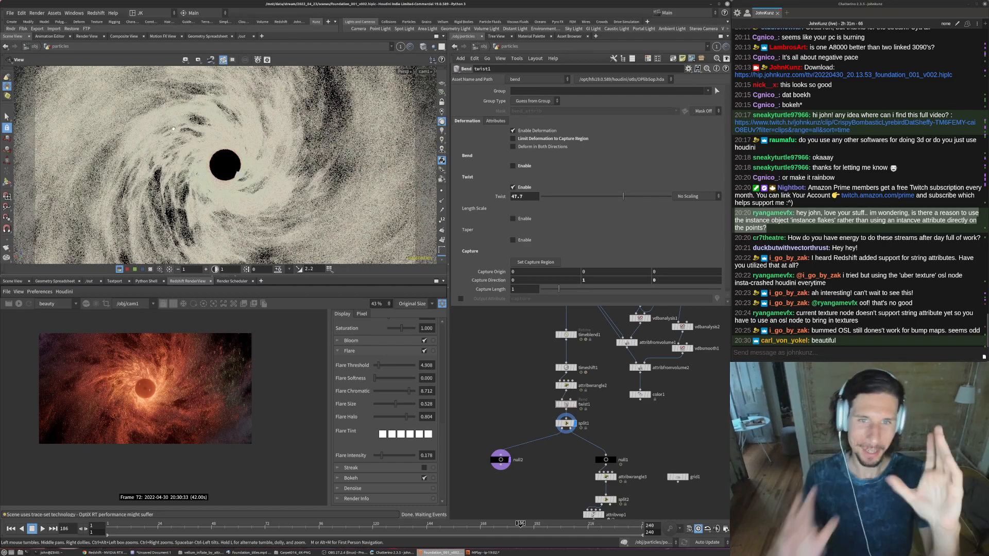
- Restart the Redshift render and examine the twisted particle swirl up close and in full frame
{"action": "left_click", "coordinate": [19, 304]}
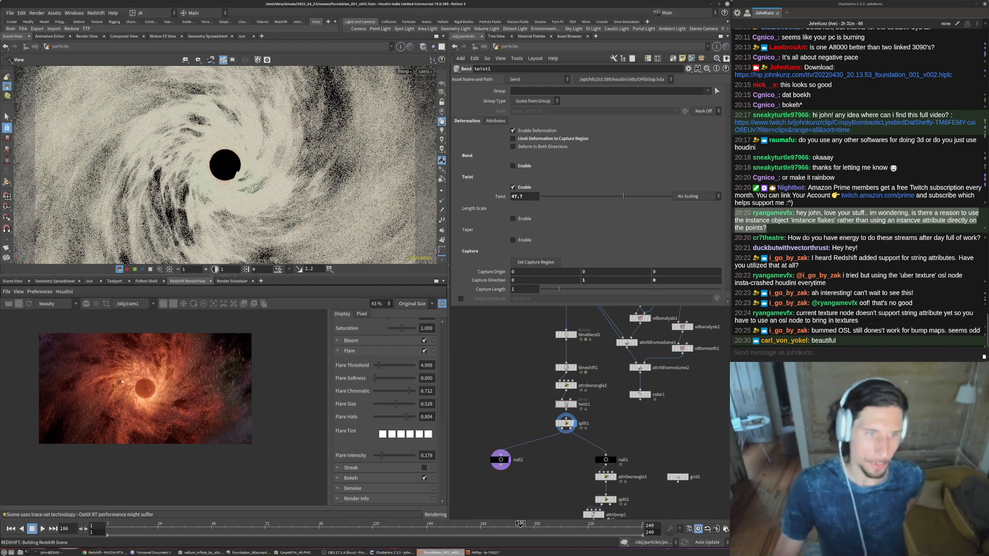
{"action": "scroll", "coordinate": [127, 378], "scroll_direction": "up", "scroll_amount": 1}
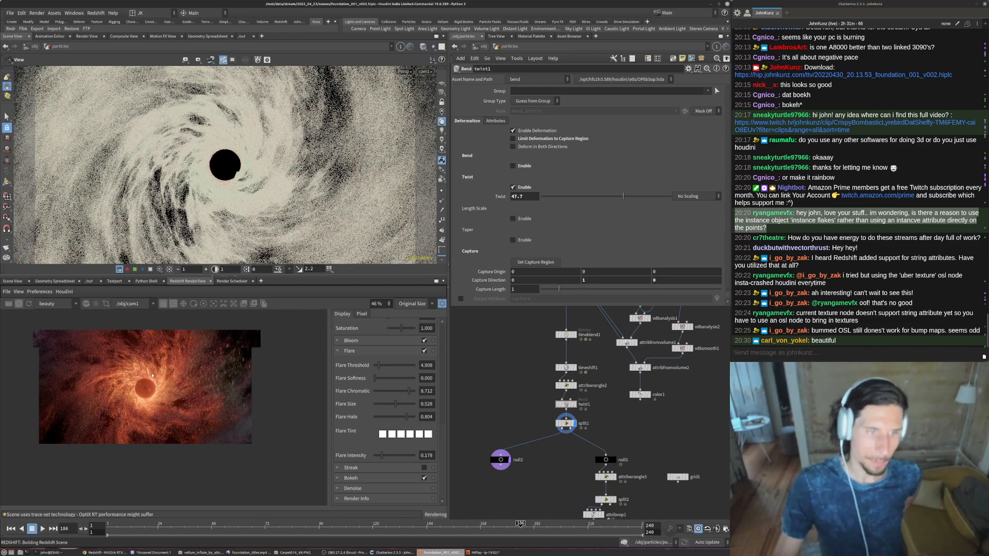
{"action": "scroll", "coordinate": [147, 386], "scroll_direction": "up", "scroll_amount": 2}
{"action": "scroll", "coordinate": [143, 395], "scroll_direction": "up", "scroll_amount": 3}
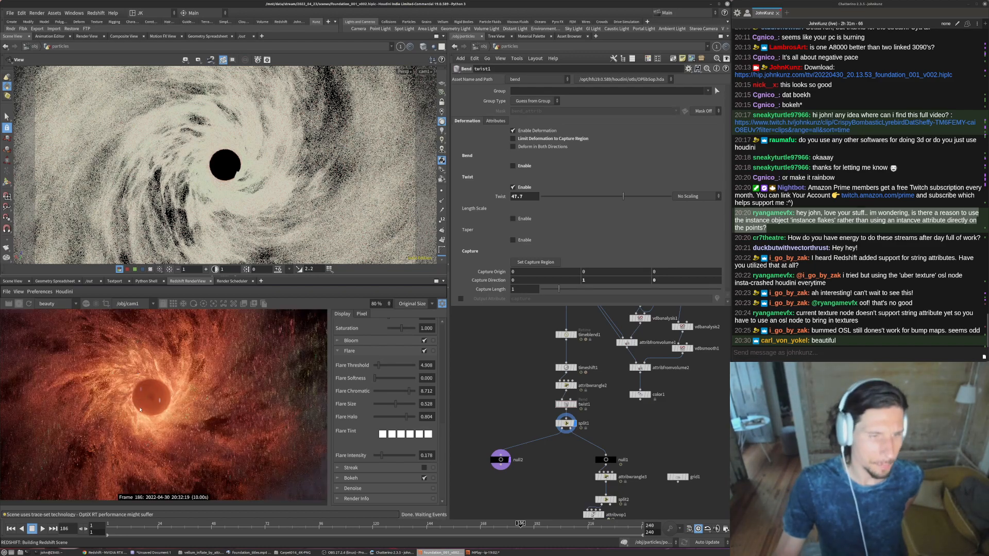
{"action": "scroll", "coordinate": [170, 415], "scroll_direction": "down", "scroll_amount": 5}
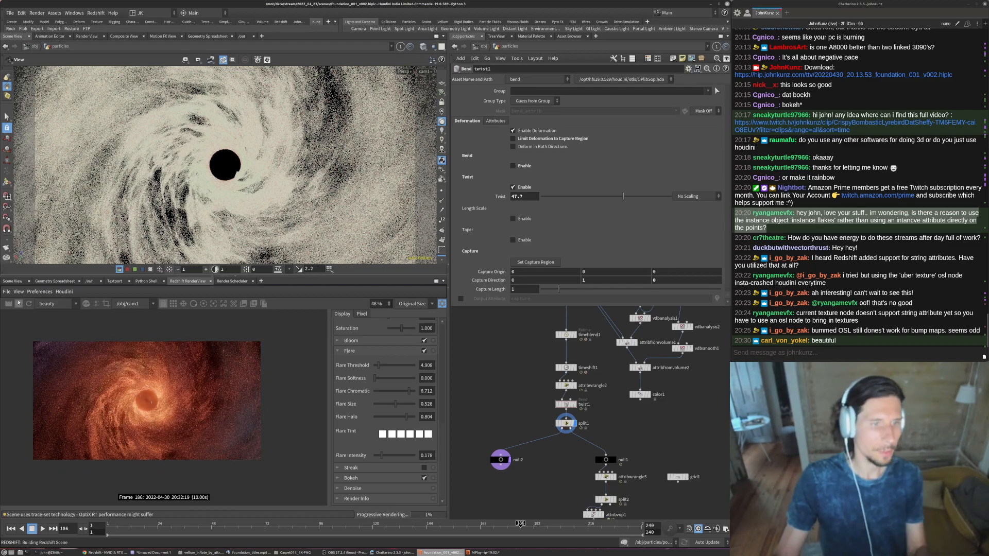
- Compare weaker twist amounts in the viewport and set the twist to 5
{"action": "left_click", "coordinate": [597, 196]}
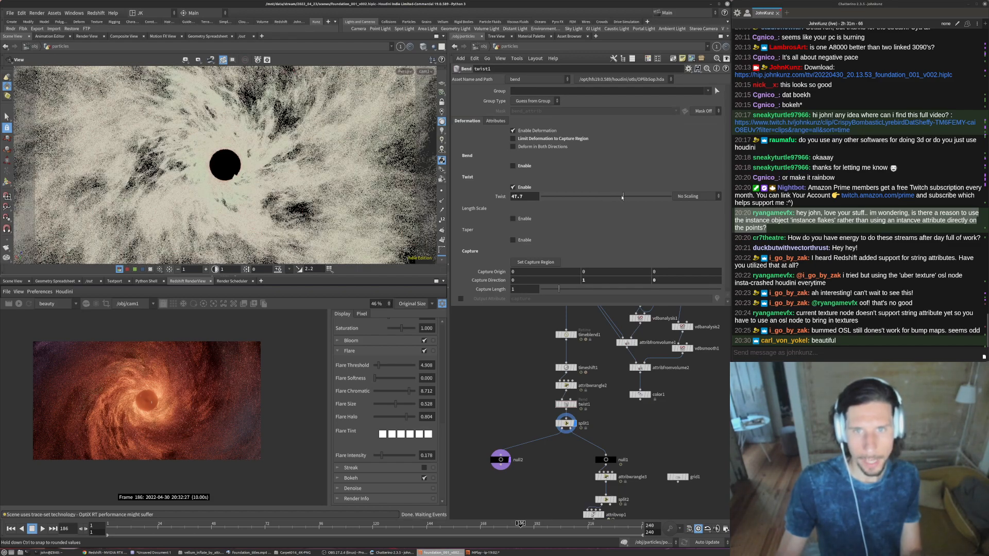
{"action": "left_click", "coordinate": [617, 197]}
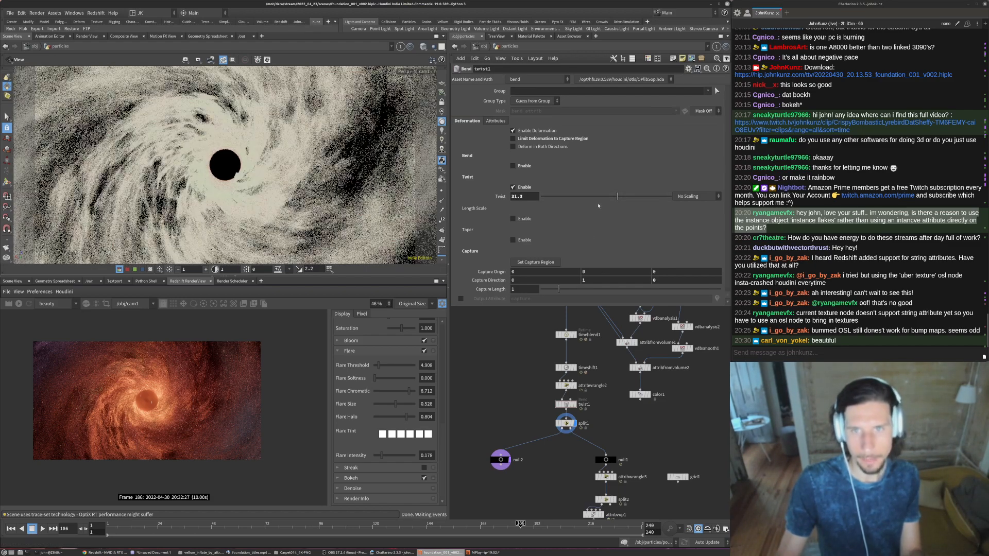
{"action": "double_click", "coordinate": [519, 197]}
{"action": "type", "text": "5"}
{"action": "key", "text": "Return"}
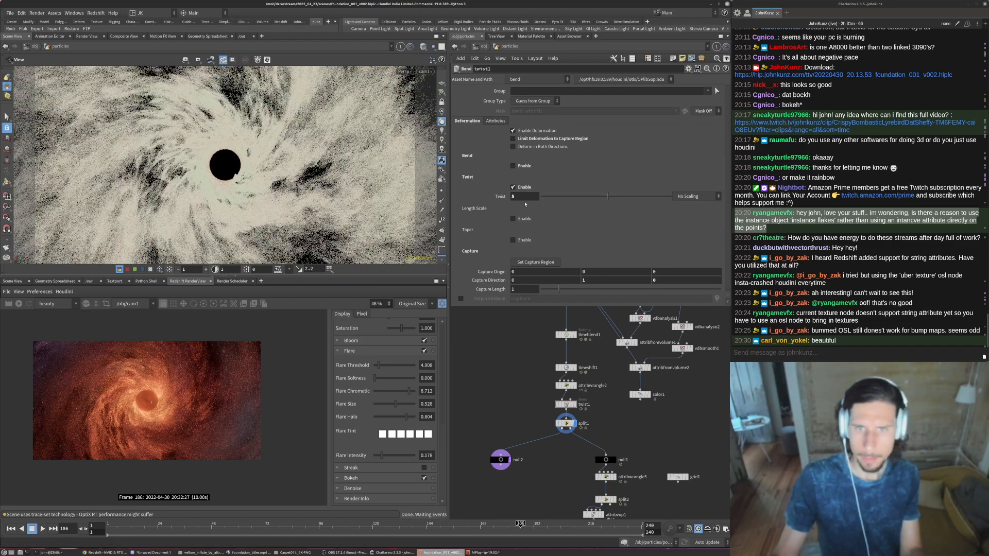
- Widen and heighten the render view pane, and fit the whole rendered frame inside it
{"action": "scroll", "coordinate": [168, 416], "scroll_direction": "up", "scroll_amount": 3}
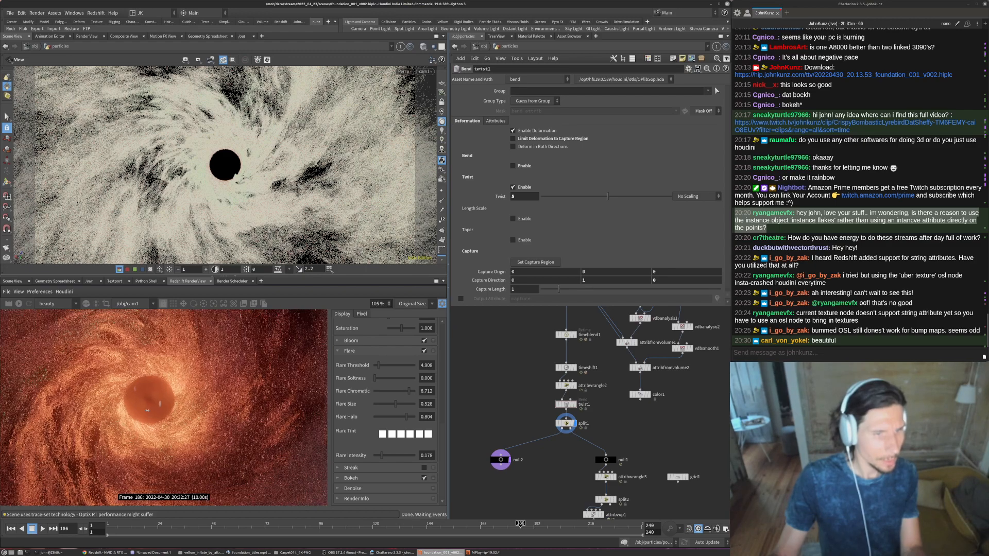
{"action": "left_click_drag", "start_coordinate": [448, 399], "coordinate": [594, 386]}
{"action": "left_click_drag", "start_coordinate": [475, 277], "coordinate": [464, 222]}
{"action": "scroll", "coordinate": [252, 405], "scroll_direction": "up", "scroll_amount": 1}
{"action": "scroll", "coordinate": [252, 405], "scroll_direction": "down", "scroll_amount": 1}
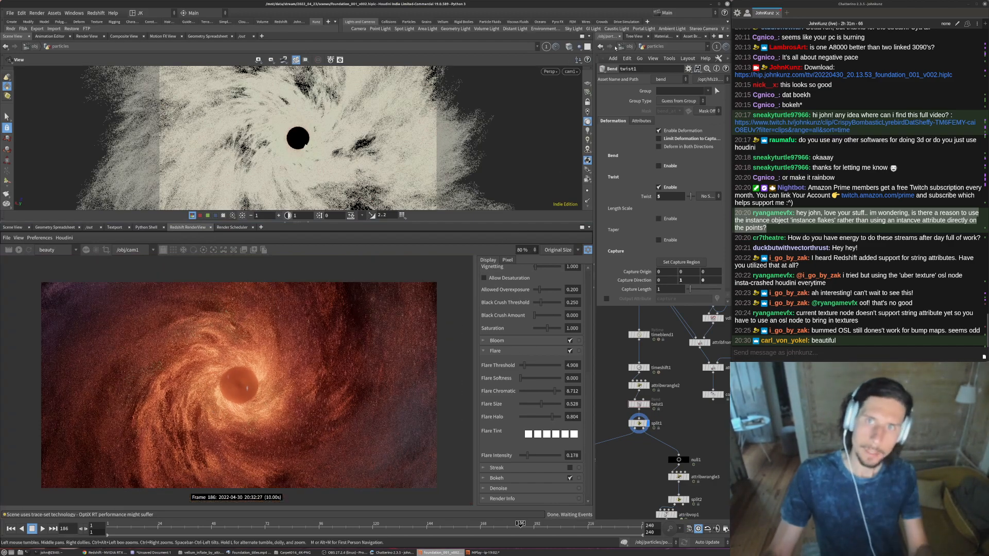
- Go up to the object level, select cam1 and set its F-Stop to 2
{"action": "key", "text": "u"}
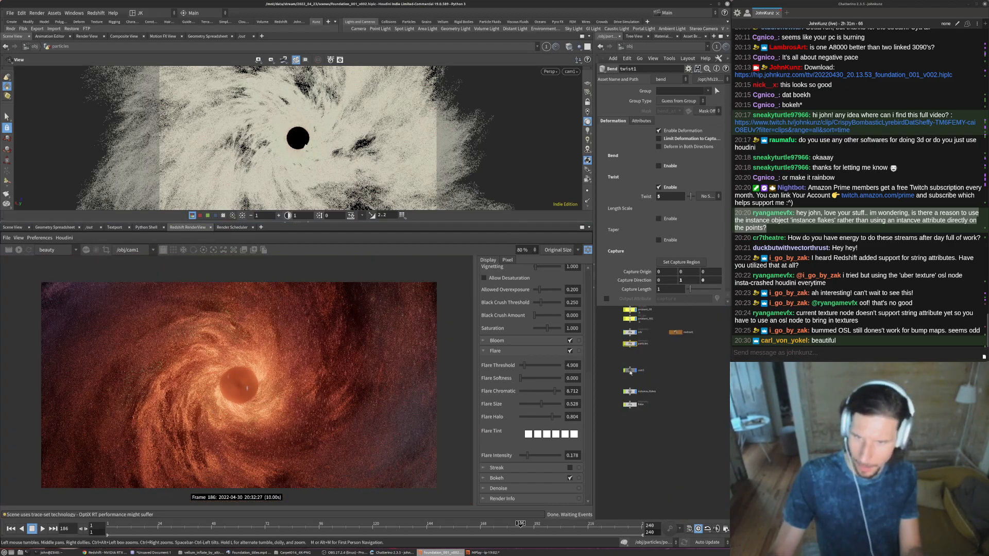
{"action": "left_click", "coordinate": [630, 371]}
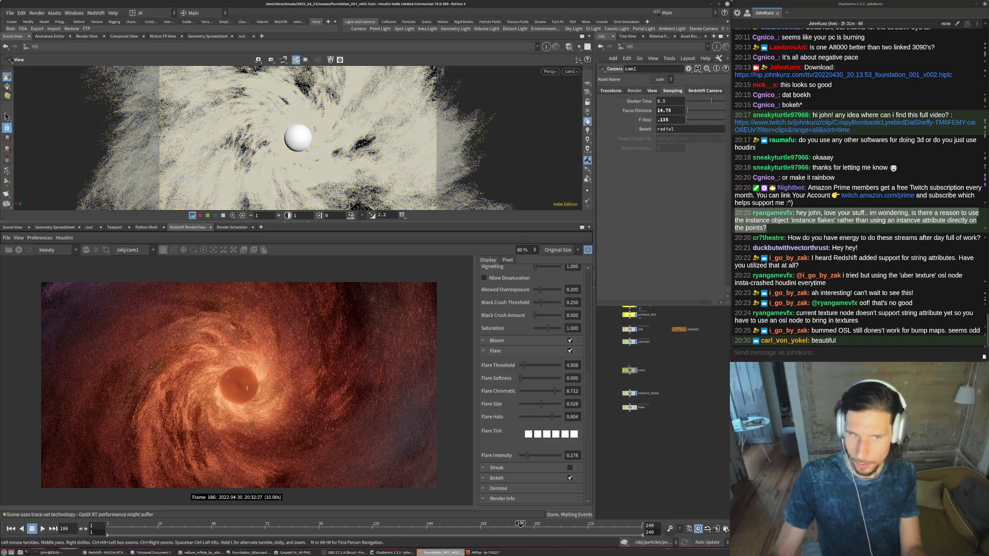
{"action": "double_click", "coordinate": [665, 120]}
{"action": "type", "text": "2"}
{"action": "left_click", "coordinate": [713, 401]}
- Show cam1's Redshift depth-of-field settings and restart the render
{"action": "left_click", "coordinate": [701, 91]}
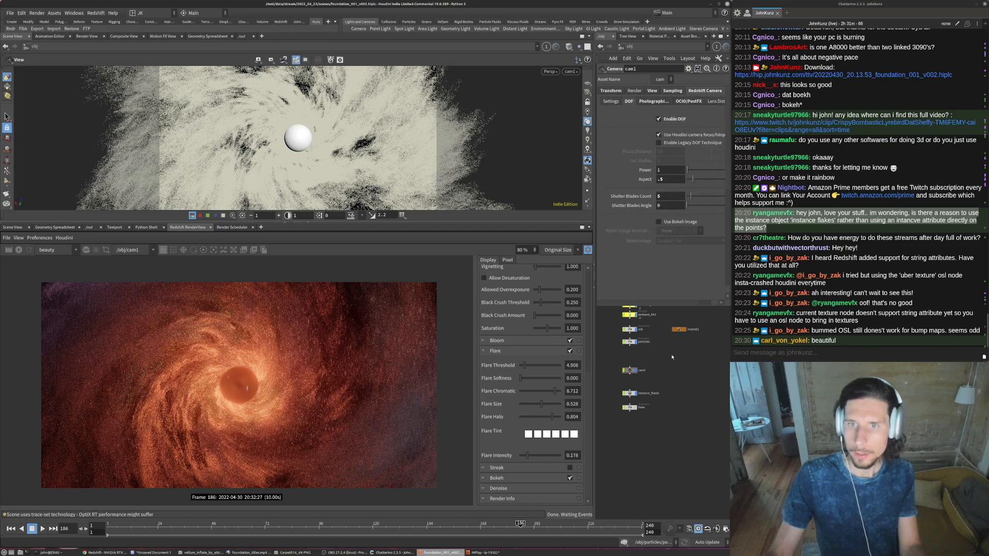
{"action": "middle_click_drag", "start_coordinate": [669, 367], "coordinate": [667, 404]}
{"action": "left_click", "coordinate": [22, 248]}
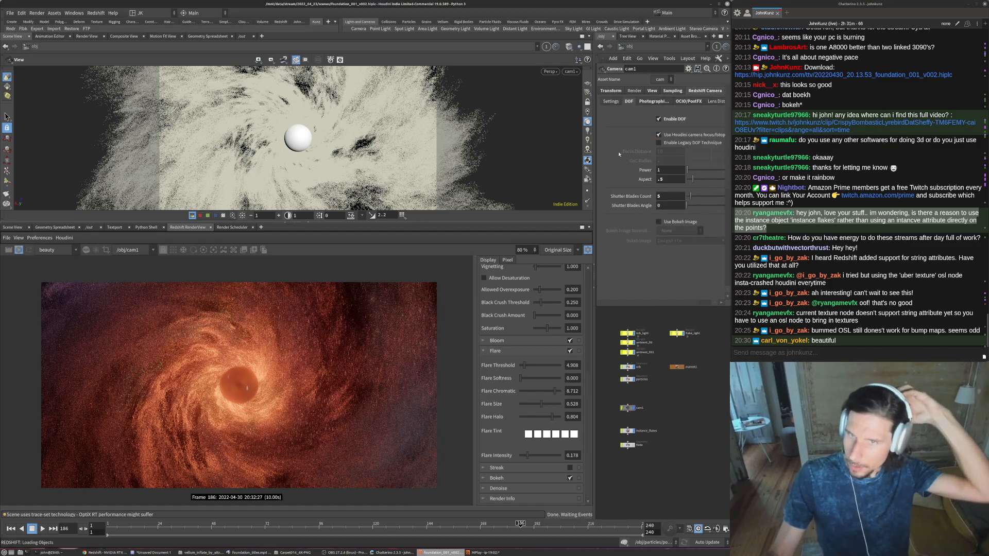
- Switch to the out network and enable volume scattering in Redshift_ROP1's advanced Redshift settings
{"action": "left_click", "coordinate": [627, 47]}
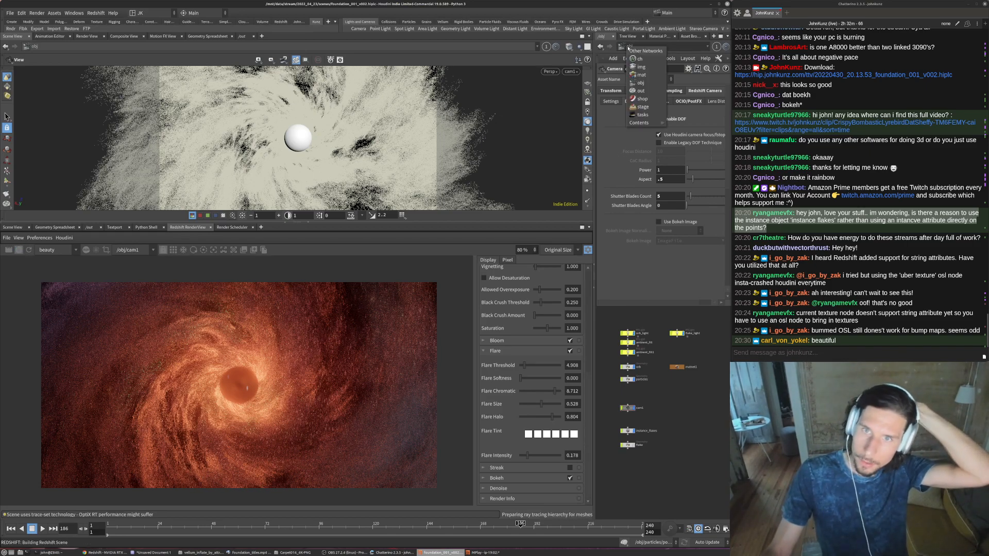
{"action": "left_click", "coordinate": [640, 91]}
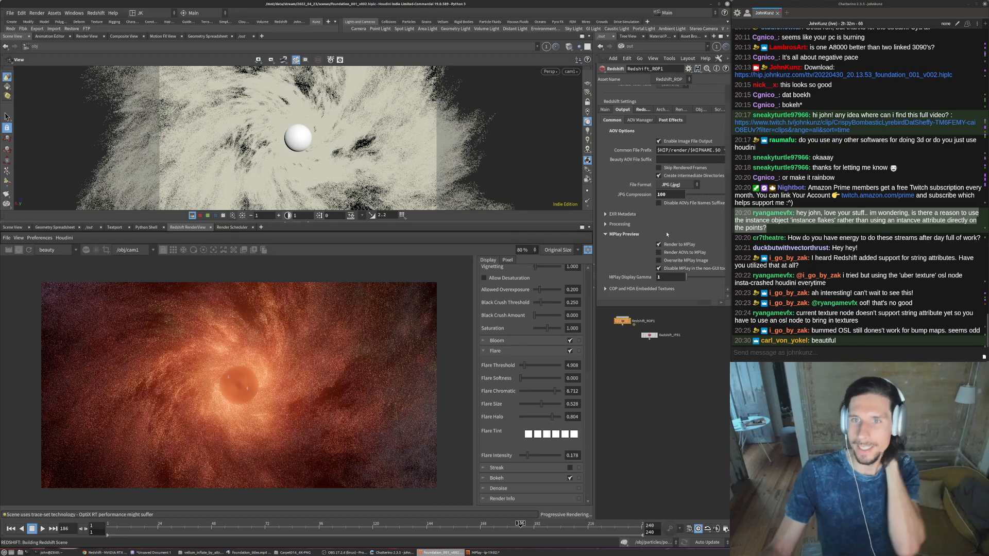
{"action": "middle_click_drag", "start_coordinate": [698, 220], "coordinate": [664, 128]}
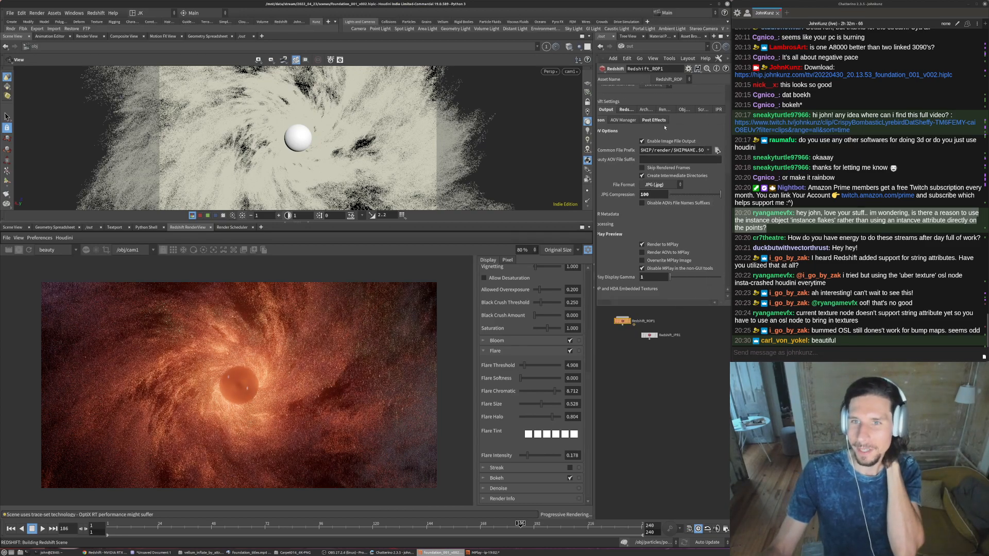
{"action": "left_click", "coordinate": [663, 110]}
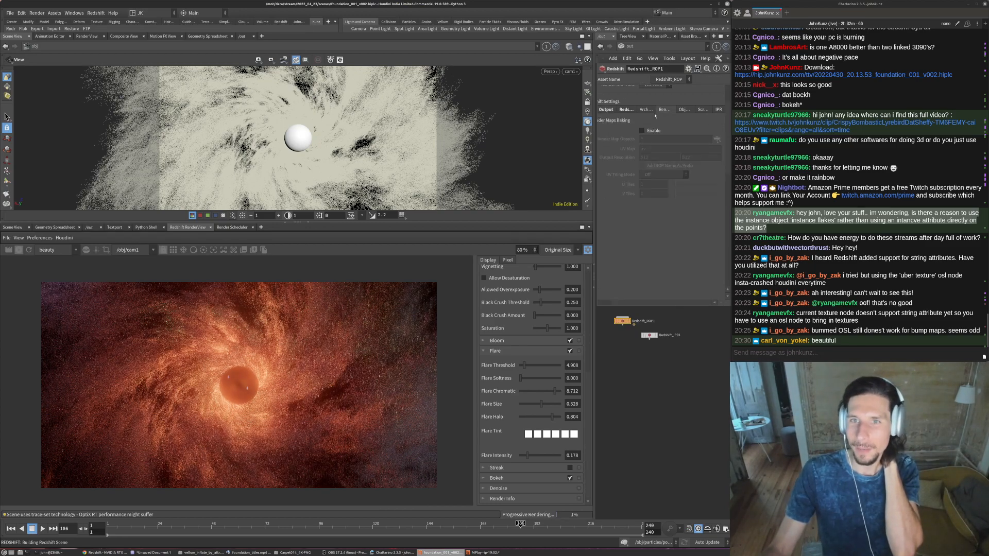
{"action": "left_click", "coordinate": [684, 109]}
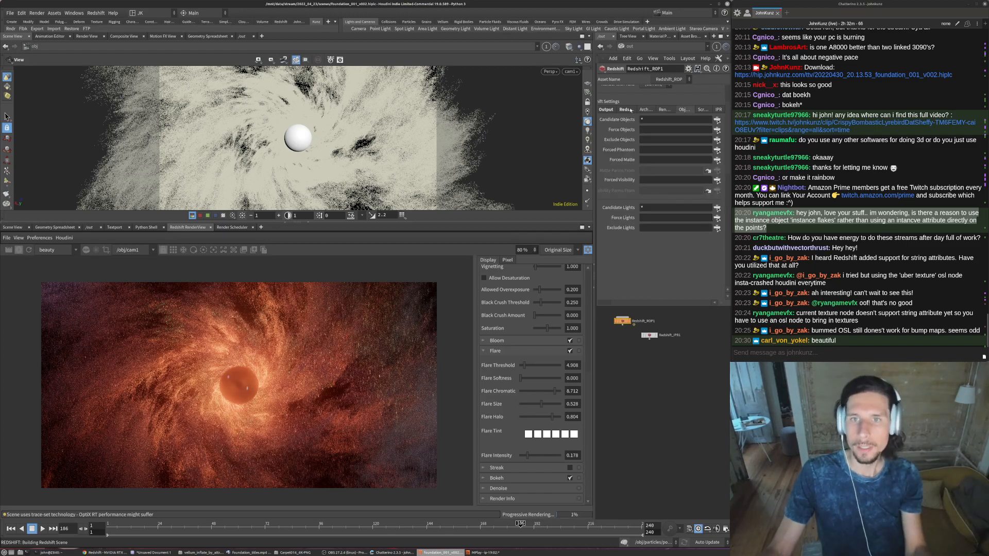
{"action": "left_click", "coordinate": [630, 109]}
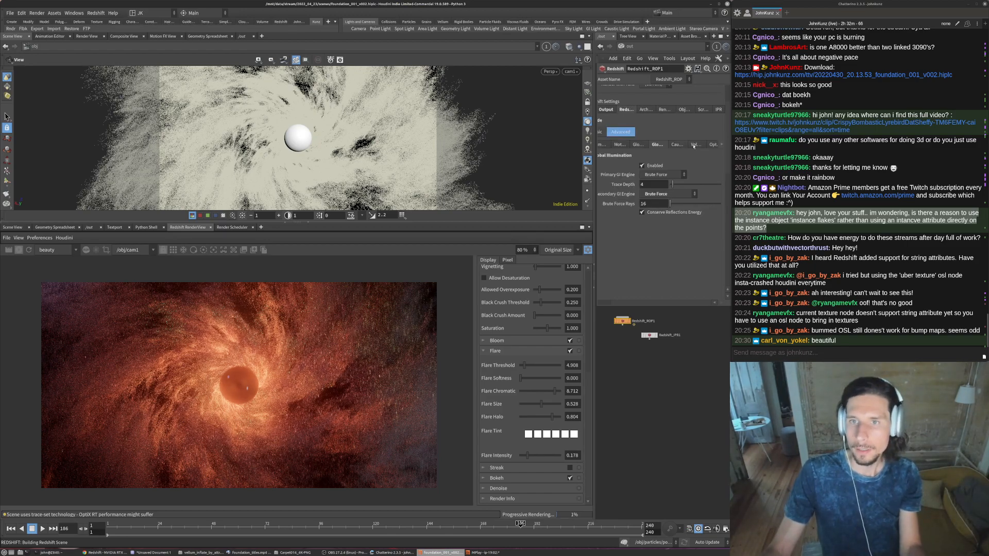
{"action": "left_click", "coordinate": [694, 144]}
{"action": "left_click", "coordinate": [653, 167]}
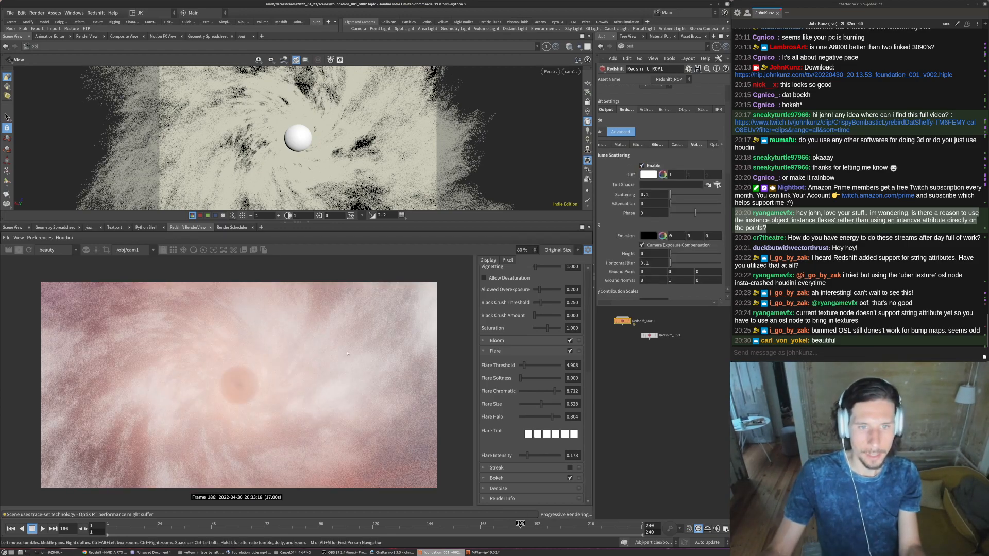
- Set the Scattering amount of the ROP's volume scattering to 0.01
{"action": "left_click", "coordinate": [653, 194]}
{"action": "key", "text": "BackSpace"}
{"action": "type", "text": "01"}
{"action": "key", "text": "Return"}
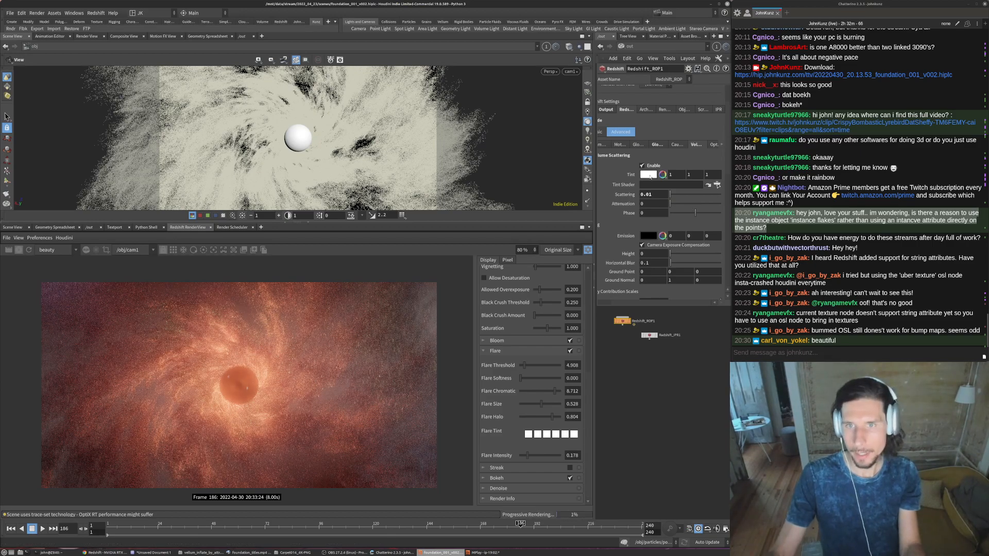
- Change the volume scattering tint to a pale blue with hue 214.6 and saturation about 0.404
{"action": "left_click", "coordinate": [648, 174]}
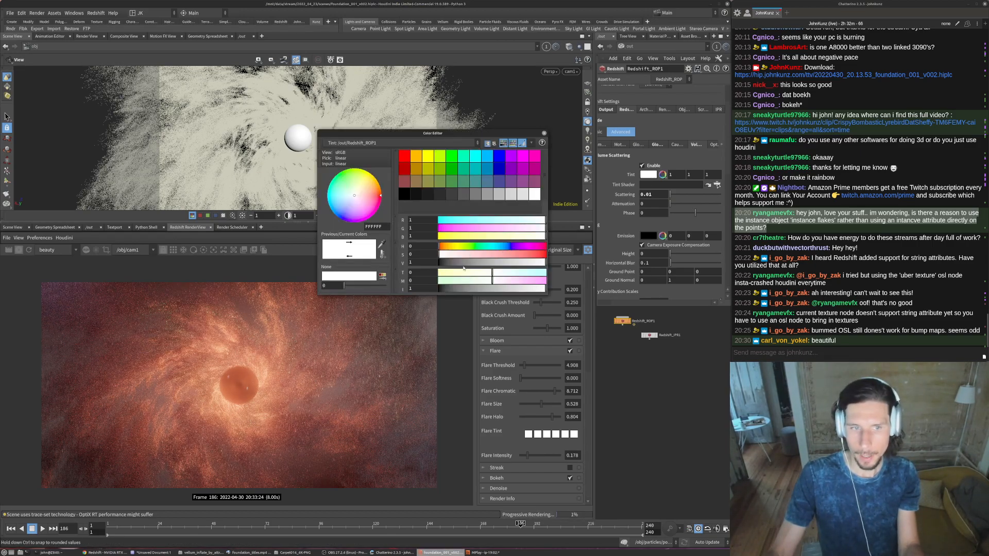
{"action": "left_click", "coordinate": [481, 255]}
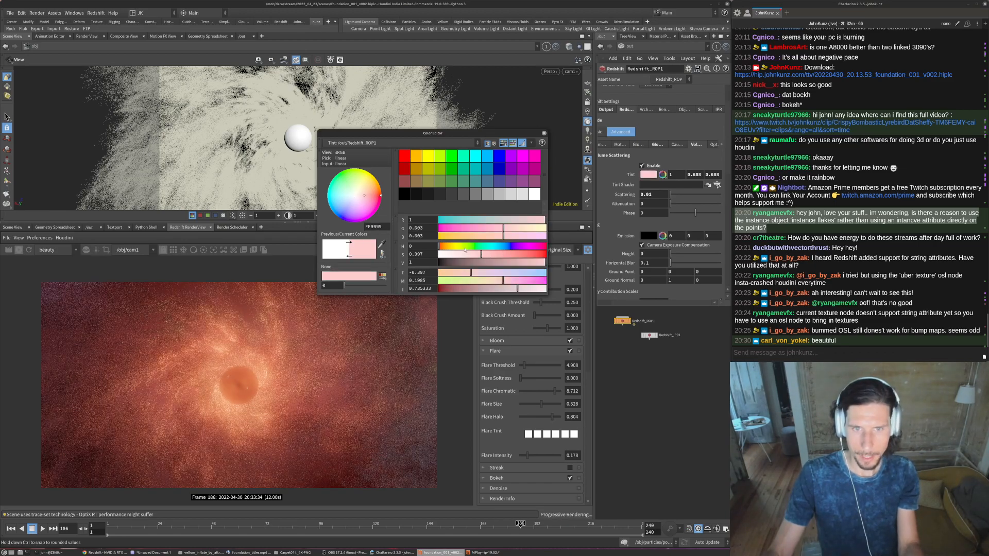
{"action": "left_click", "coordinate": [510, 246]}
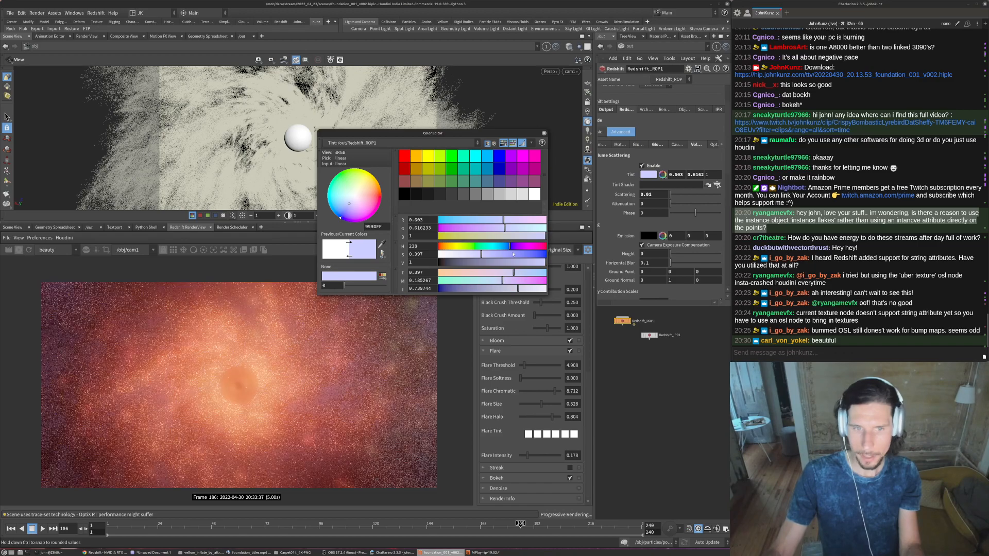
{"action": "left_click", "coordinate": [525, 254]}
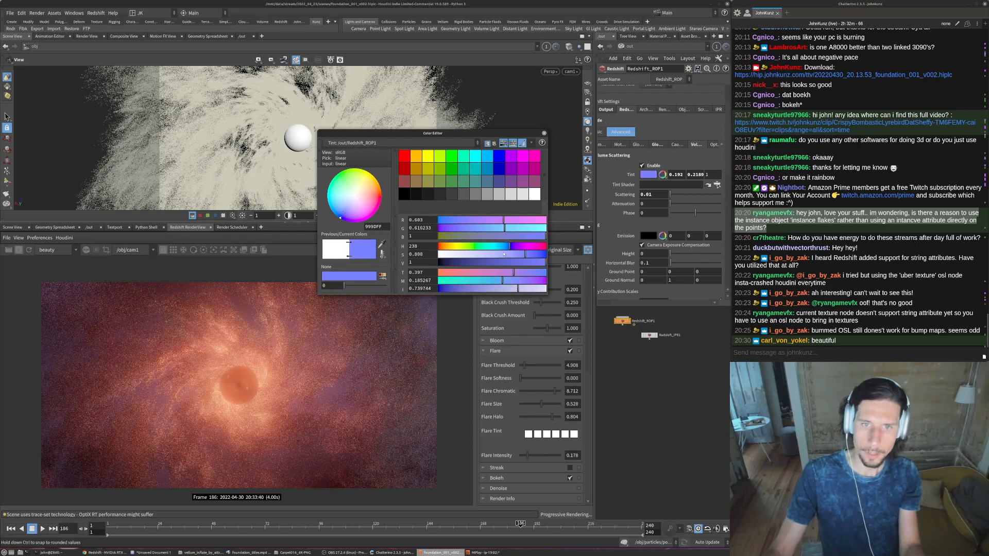
{"action": "left_click", "coordinate": [505, 271]}
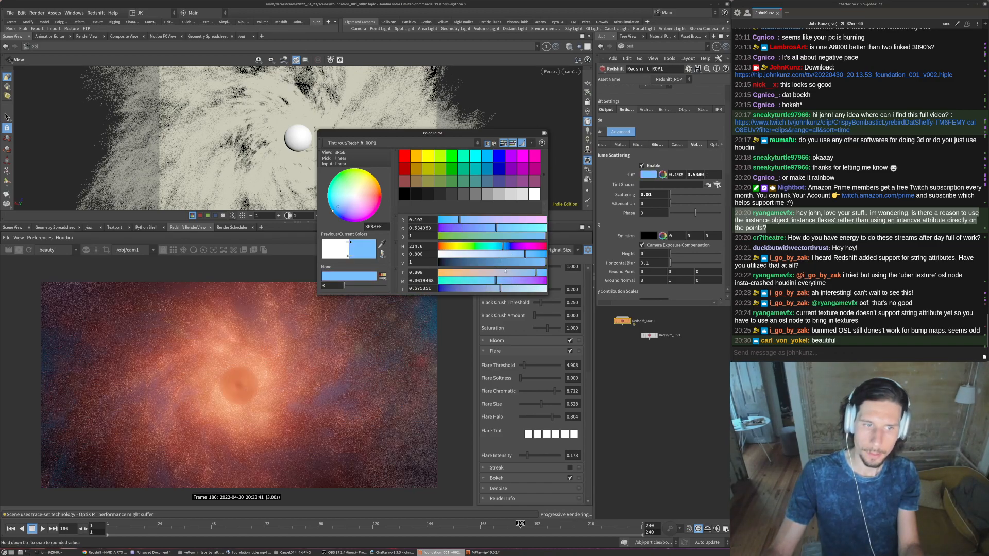
{"action": "left_click", "coordinate": [482, 255]}
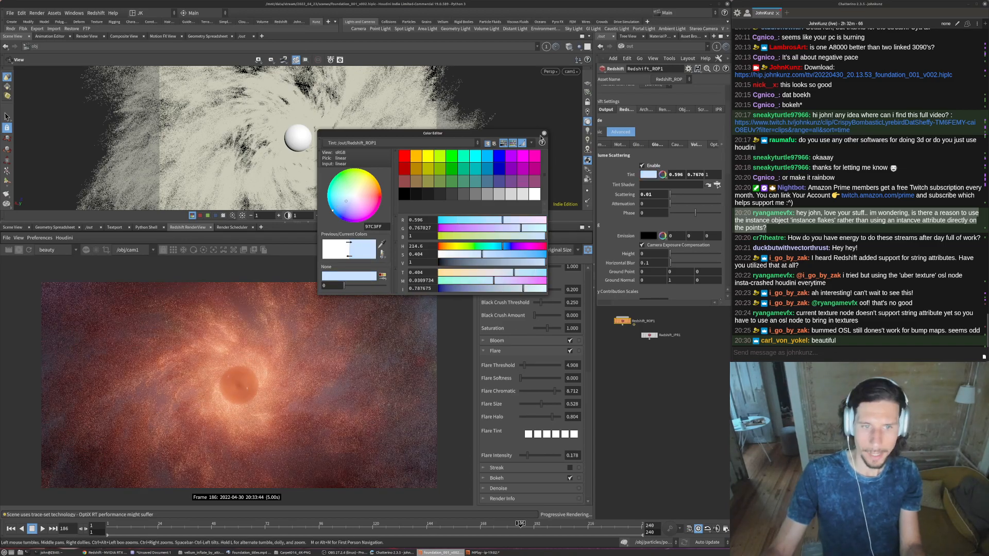
{"action": "left_click", "coordinate": [544, 132]}
- Try volume scattering attenuation values of 0.5 and 5 in the live render
{"action": "double_click", "coordinate": [651, 204]}
{"action": "type", "text": "0.5"}
{"action": "key", "text": "Return"}
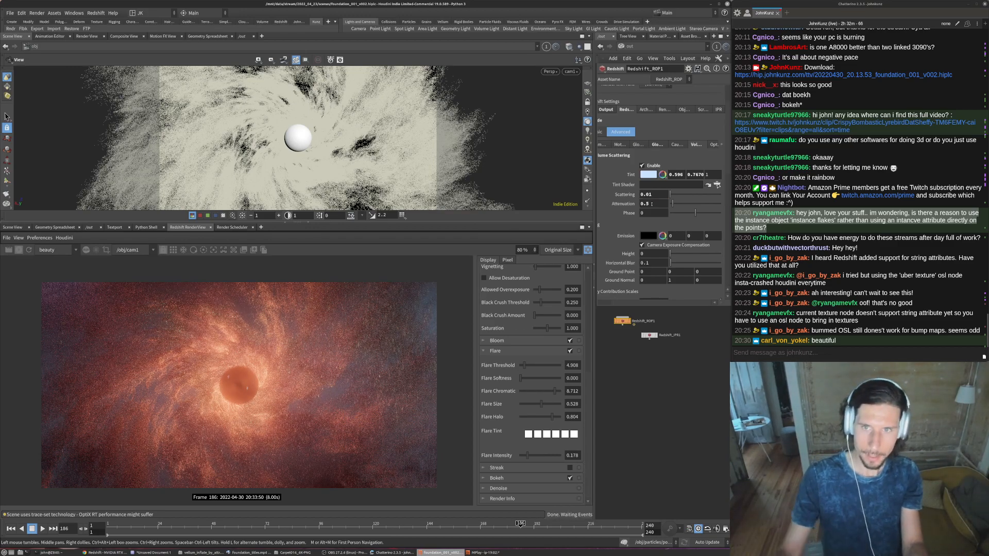
{"action": "left_click", "coordinate": [654, 202]}
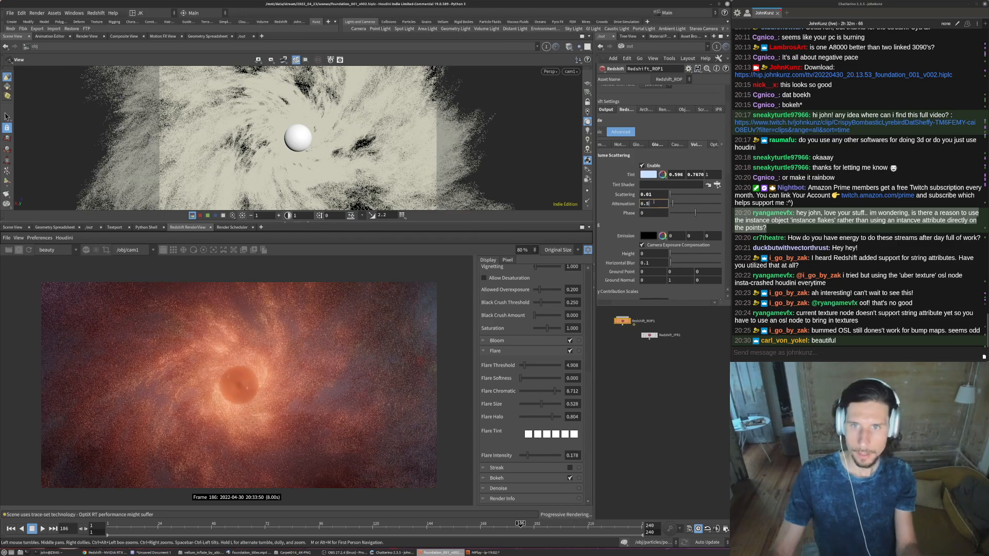
{"action": "double_click", "coordinate": [654, 203]}
{"action": "type", "text": "5"}
{"action": "key", "text": "Return"}
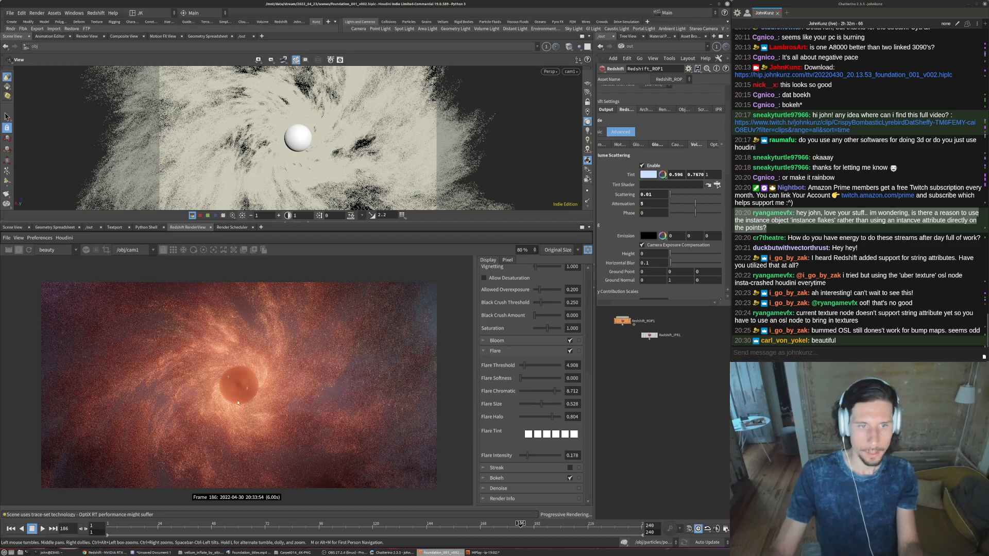
- Reduce the volume scattering attenuation to 2, and finally set it to 1
{"action": "scroll", "coordinate": [423, 327], "scroll_direction": "down", "scroll_amount": 2}
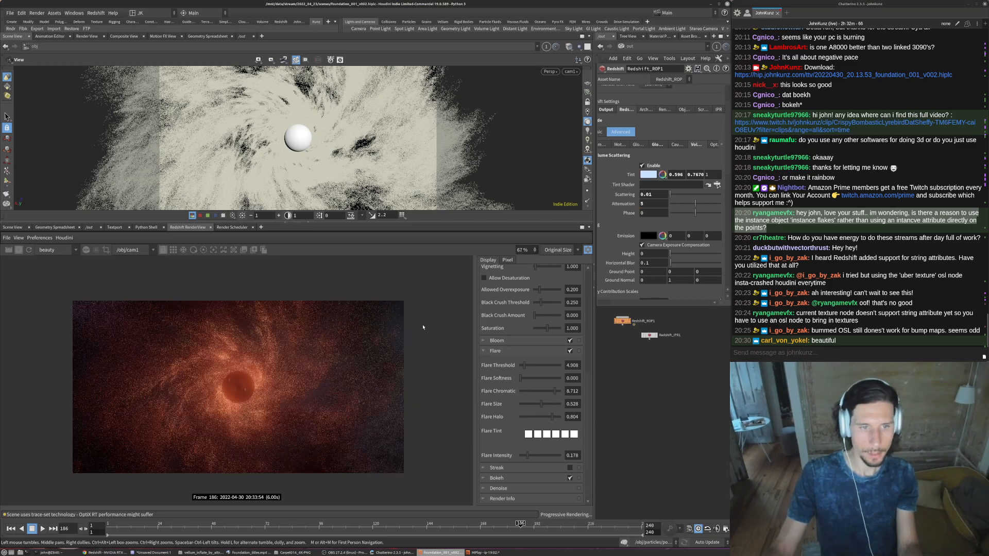
{"action": "scroll", "coordinate": [423, 327], "scroll_direction": "down", "scroll_amount": 1}
{"action": "type", "text": "2"}
{"action": "key", "text": "Return"}
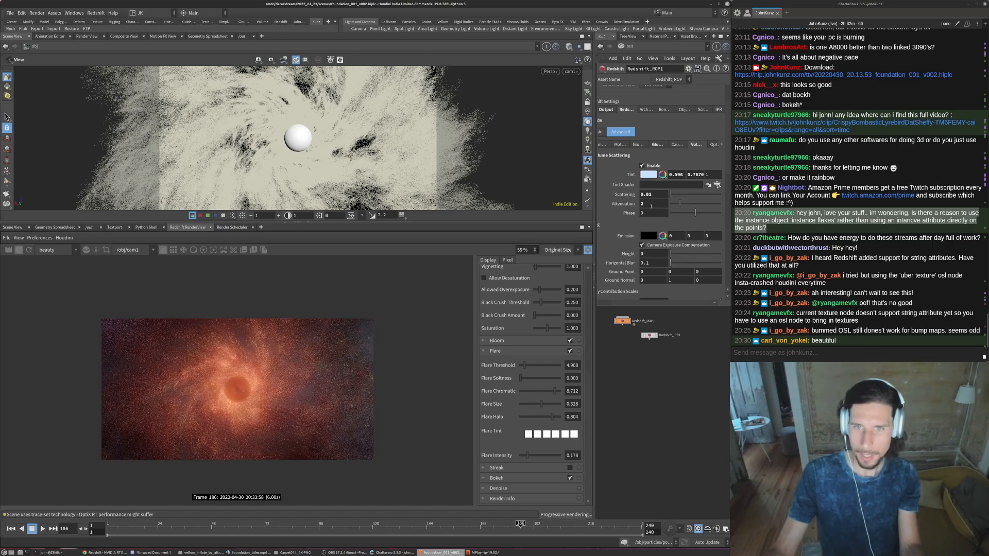
{"action": "double_click", "coordinate": [652, 206]}
{"action": "type", "text": "1"}
{"action": "key", "text": "Return"}
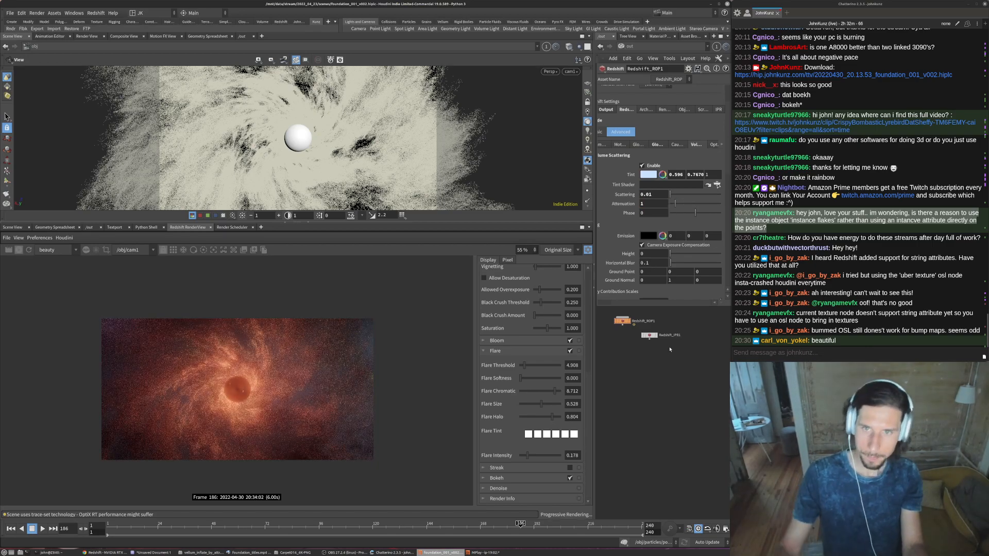
- Lower the volume Scattering amount to 0.005, and finally to 0.0025, checking the render up close
{"action": "left_click", "coordinate": [655, 194]}
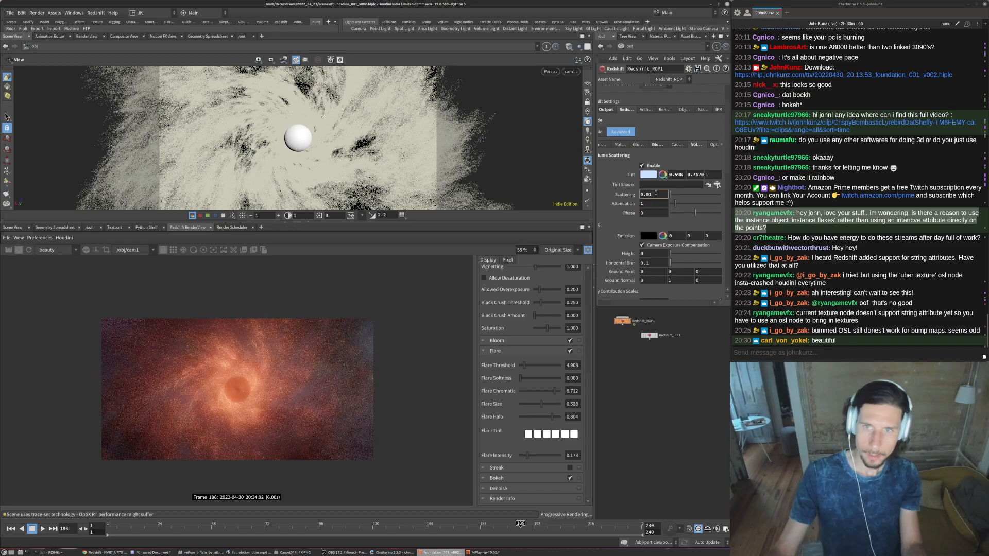
{"action": "type", "text": "05"}
{"action": "key", "text": "Return"}
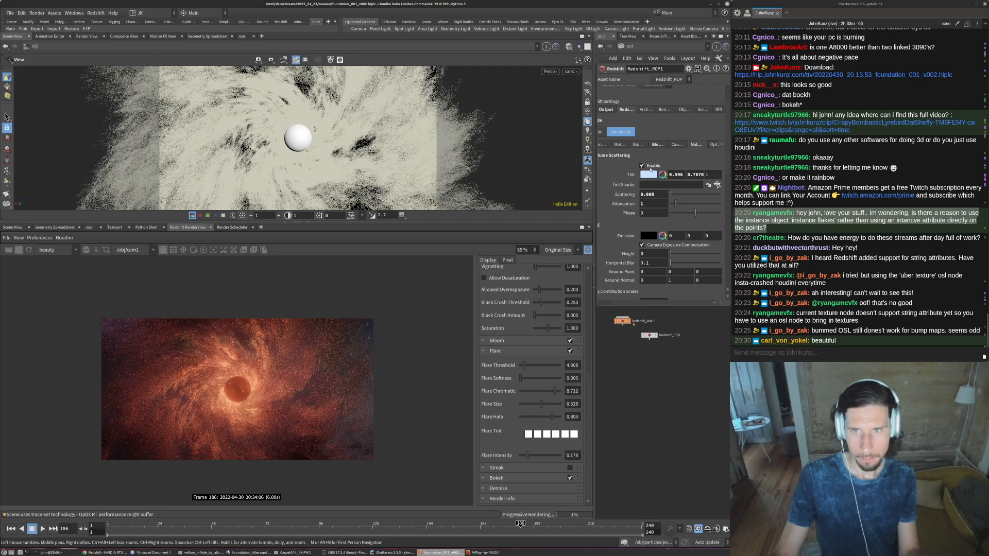
{"action": "left_click", "coordinate": [651, 167]}
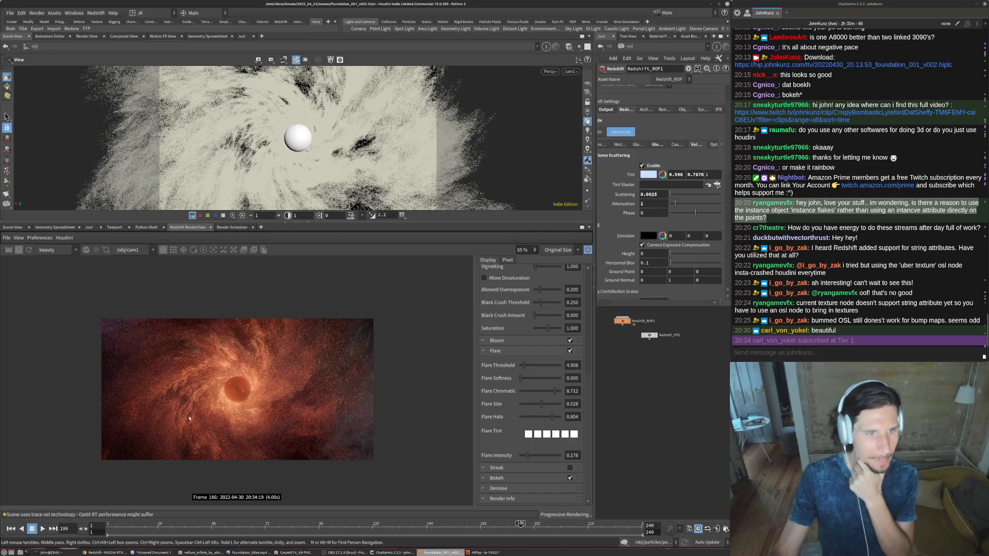
{"action": "scroll", "coordinate": [281, 407], "scroll_direction": "up", "scroll_amount": 2}
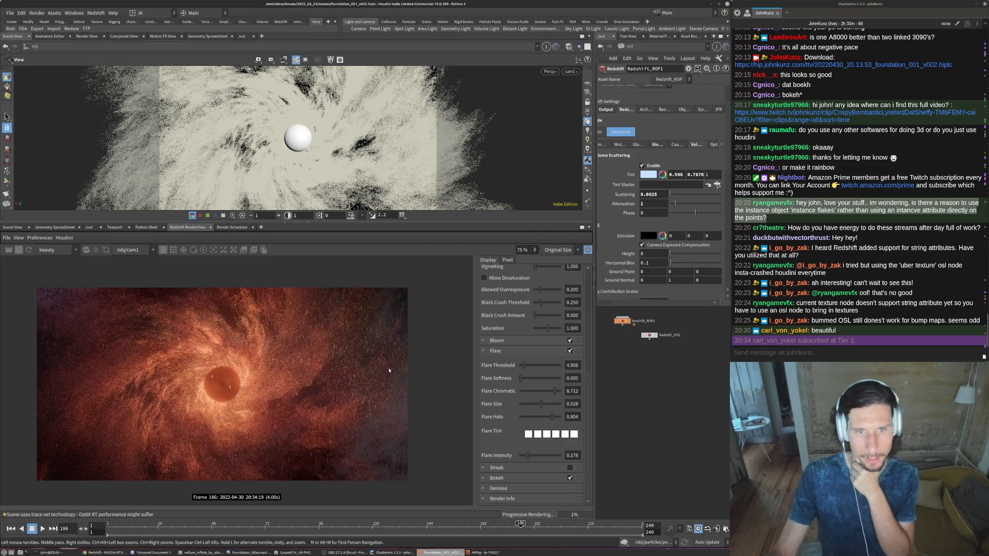
{"action": "middle_click_drag", "start_coordinate": [410, 356], "coordinate": [451, 333]}
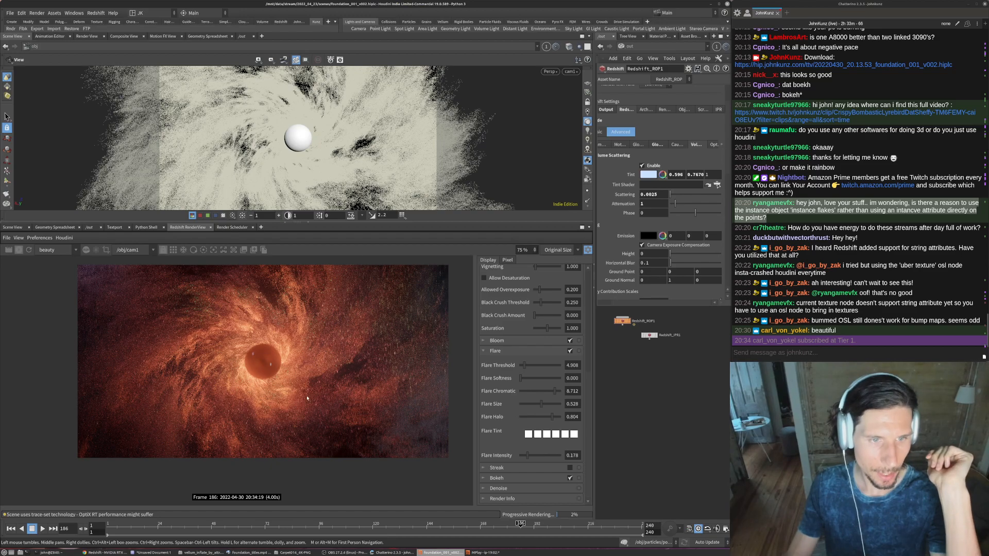
- Return to the object network, select orb_light and set its Y translation to -1.75
{"action": "left_click", "coordinate": [629, 47]}
{"action": "left_click", "coordinate": [634, 81]}
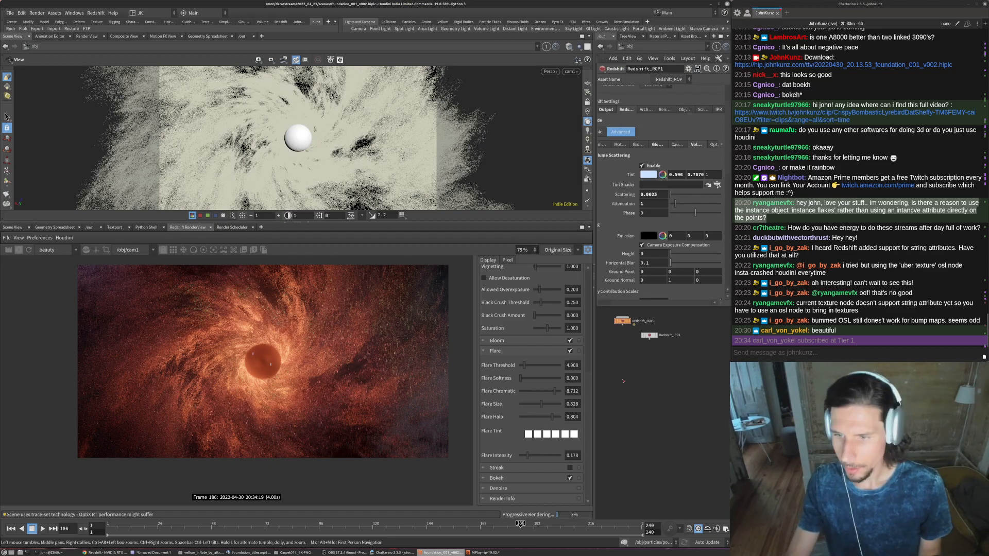
{"action": "scroll", "coordinate": [626, 330], "scroll_direction": "up", "scroll_amount": 4}
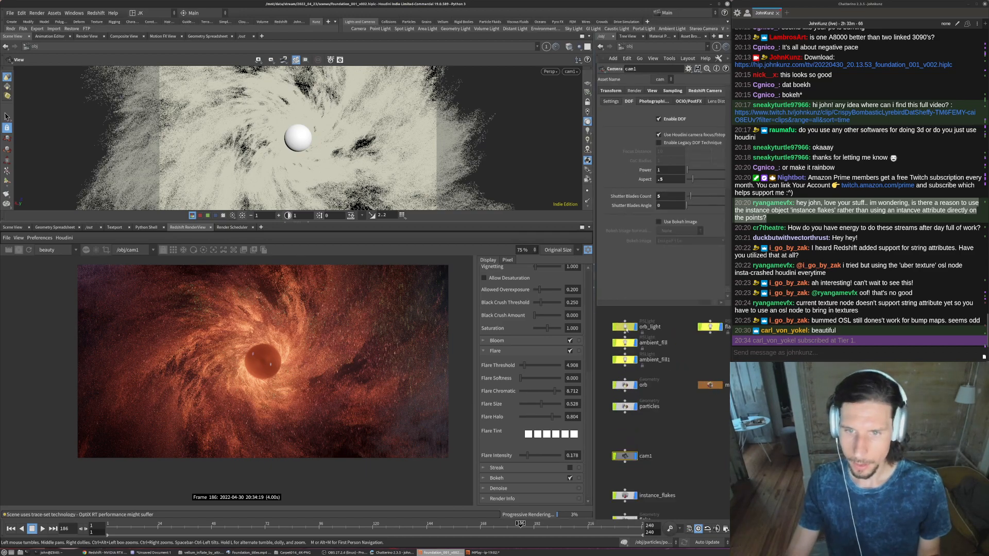
{"action": "left_click", "coordinate": [625, 327]}
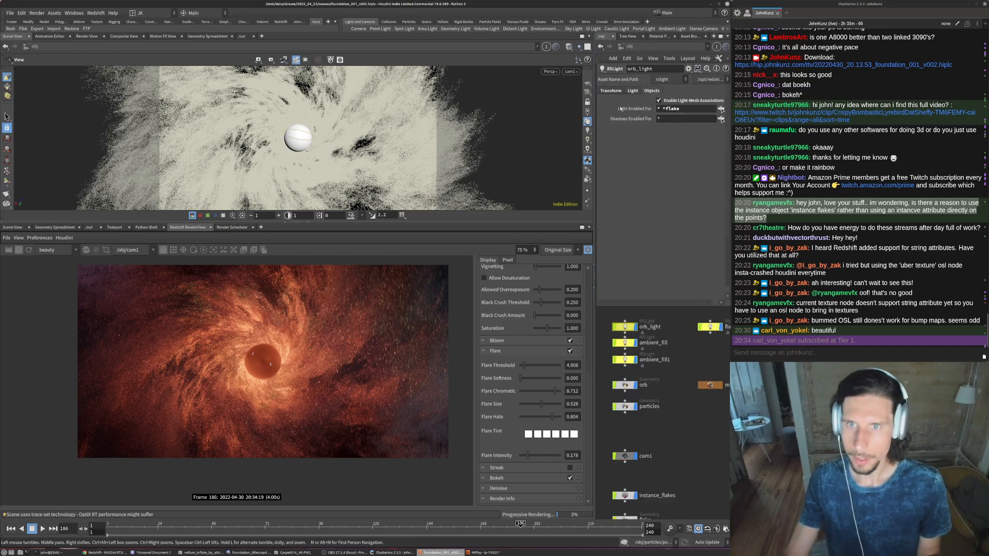
{"action": "left_click", "coordinate": [611, 91]}
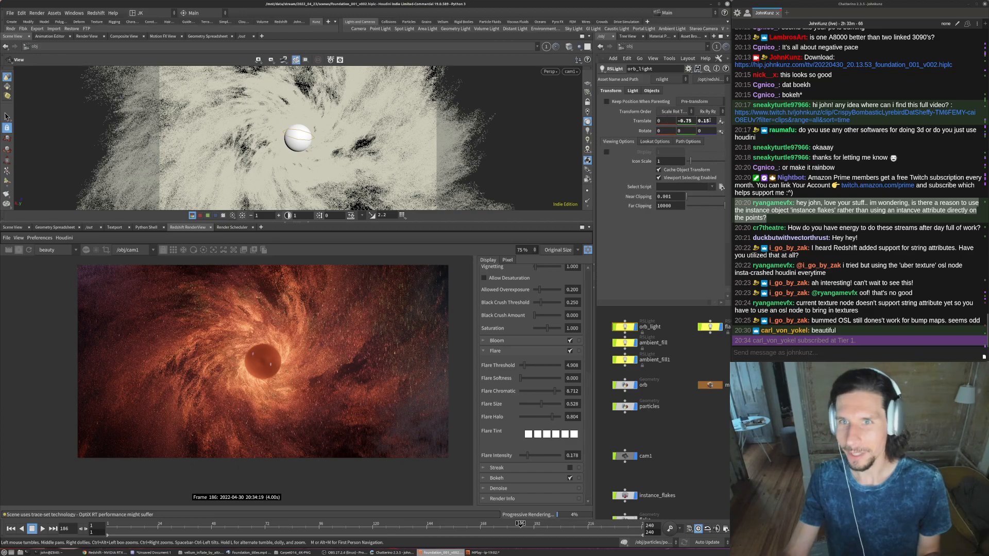
{"action": "left_click", "coordinate": [709, 121]}
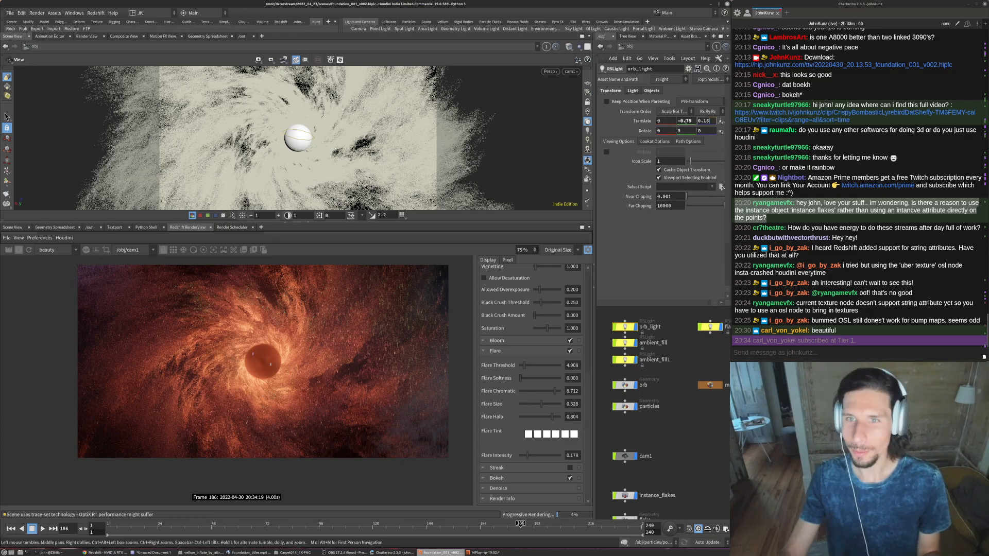
{"action": "left_click_drag", "start_coordinate": [684, 121], "coordinate": [679, 121]}
{"action": "type", "text": "1"}
{"action": "key", "text": "Return"}
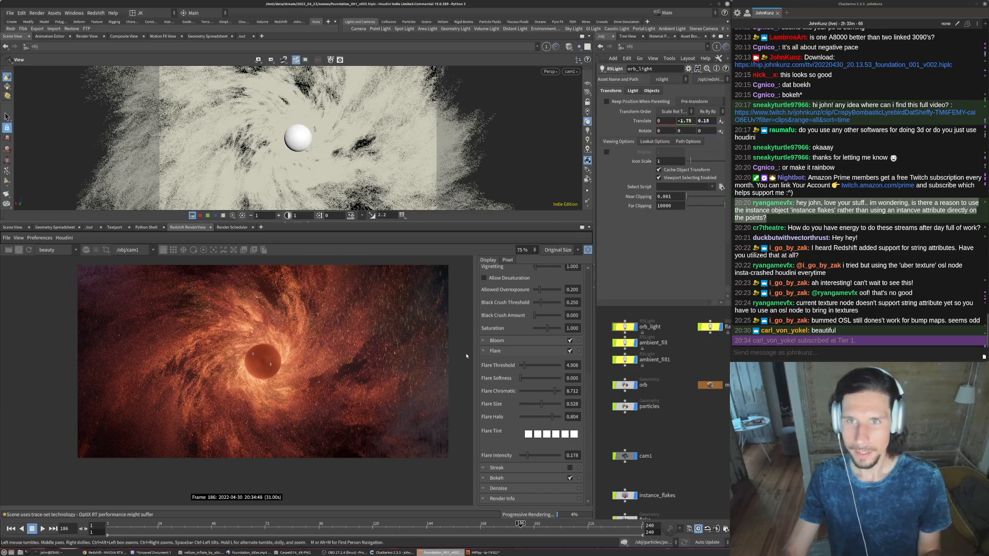
- Try a Y translation of -0.25 for orb_light, with the whole rendered frame in view
{"action": "scroll", "coordinate": [232, 368], "scroll_direction": "down", "scroll_amount": 1}
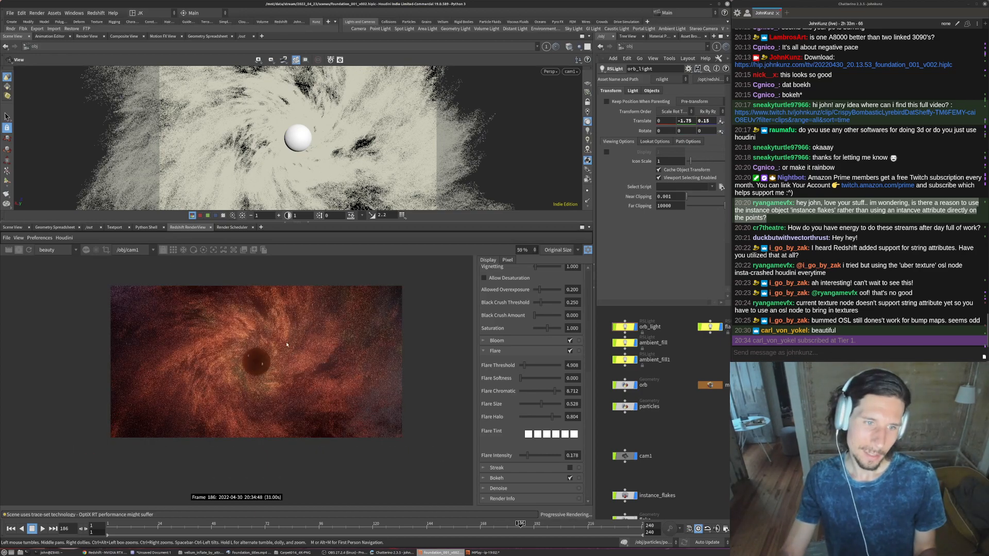
{"action": "double_click", "coordinate": [684, 121]}
{"action": "key", "text": "BackSpace"}
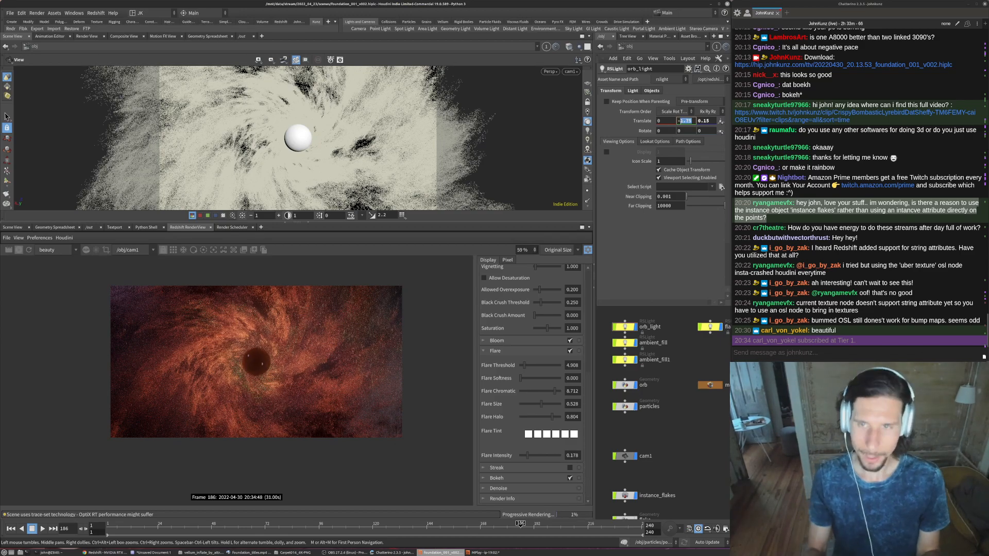
{"action": "type", "text": ".25"}
{"action": "key", "text": "Return"}
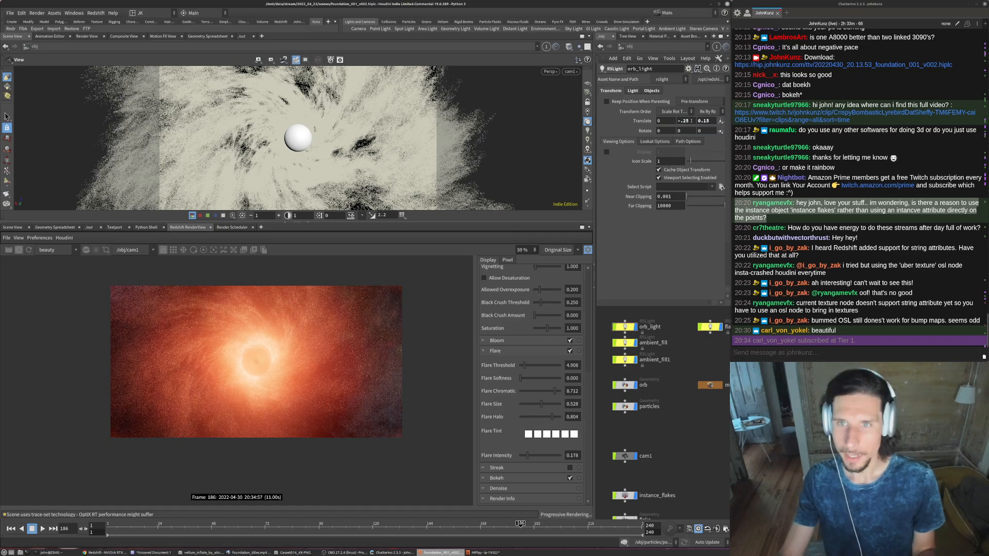
- Set orb_light's Y translation to -0.45
{"action": "double_click", "coordinate": [691, 121]}
{"action": "type", "text": "45"}
{"action": "key", "text": "Return"}
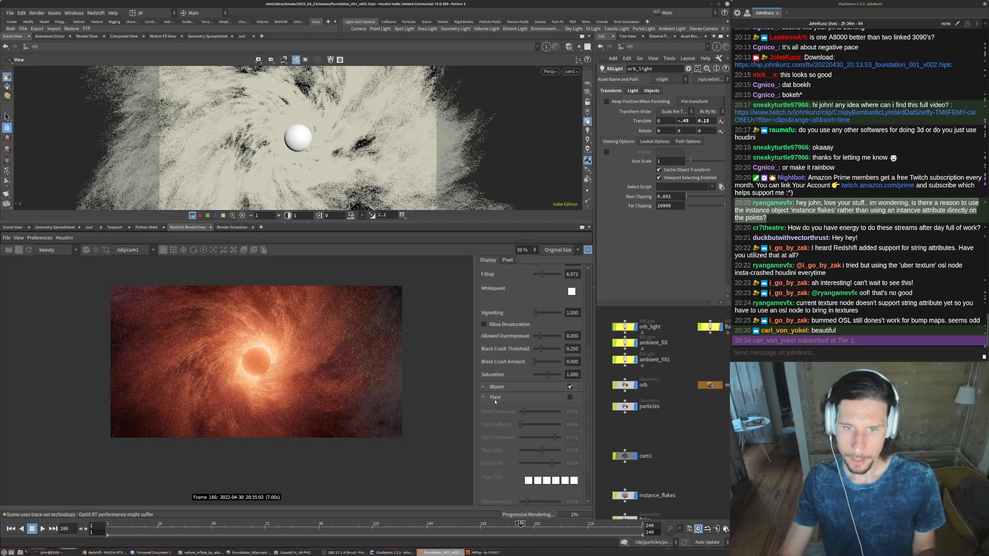
- Expand the Bloom settings in the render view's post effects and raise Bloom Threshold to about 15.13
{"action": "scroll", "coordinate": [479, 435], "scroll_direction": "up", "scroll_amount": 3}
{"action": "left_click", "coordinate": [489, 433]}
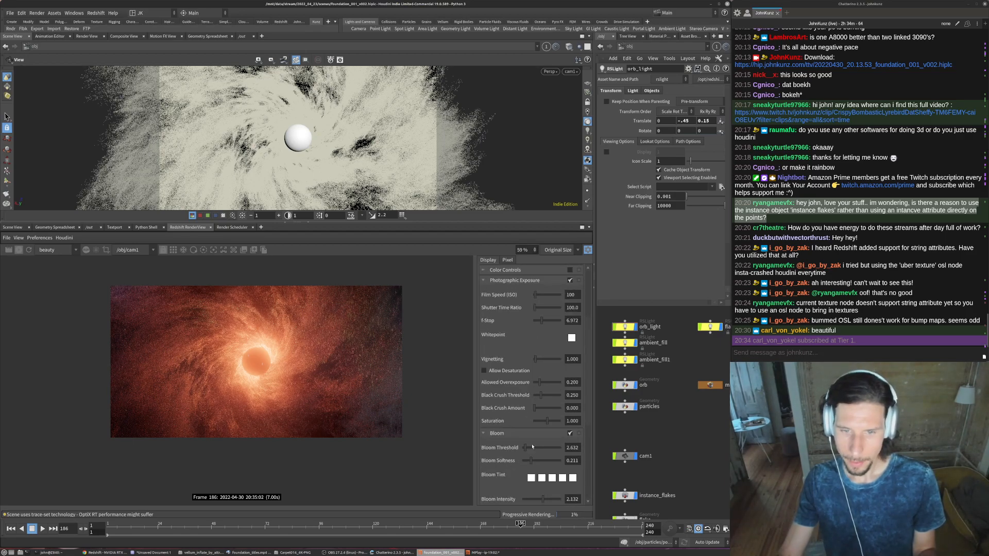
{"action": "scroll", "coordinate": [531, 421], "scroll_direction": "down", "scroll_amount": 2}
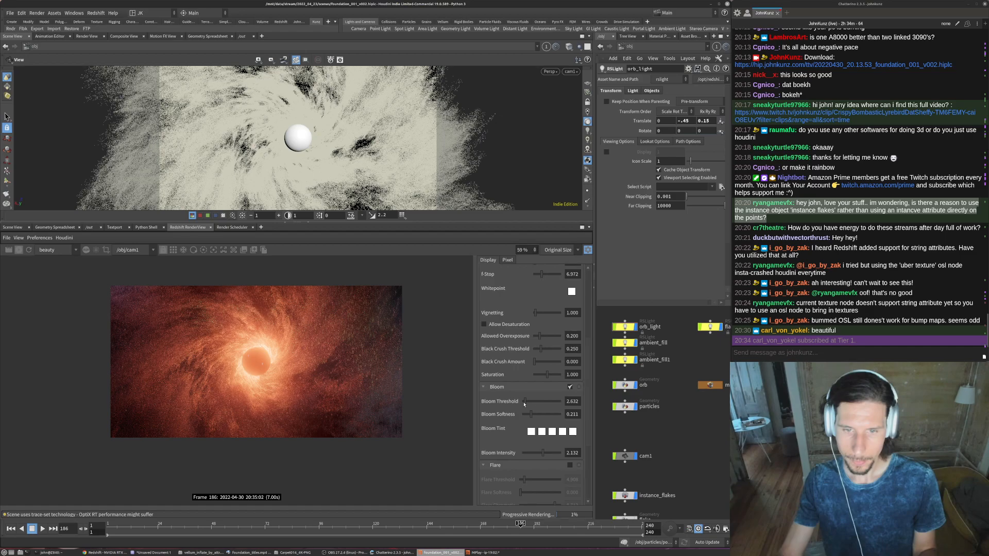
{"action": "left_click", "coordinate": [534, 402]}
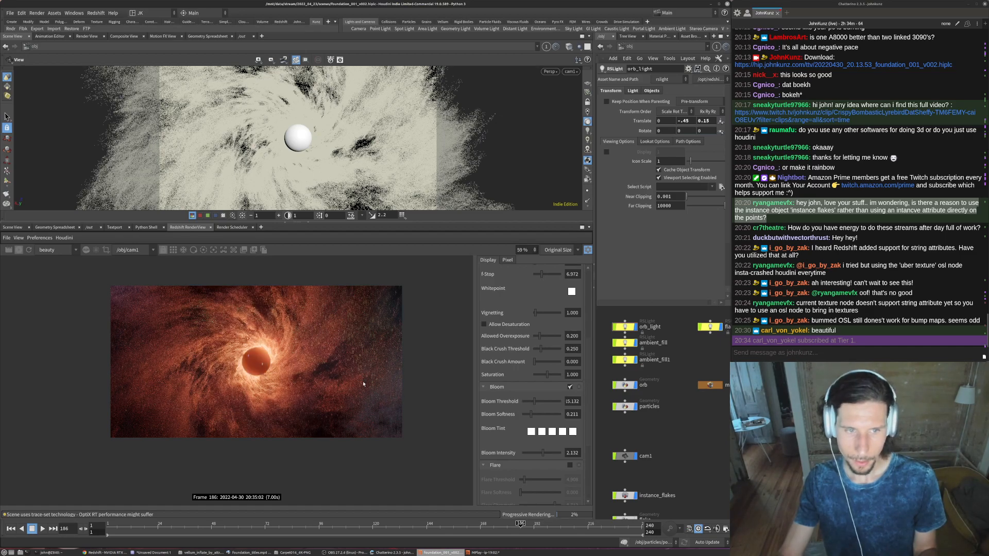
- Examine the render's noise and particle detail around the orb up close, and compare it with the wider frame
{"action": "scroll", "coordinate": [281, 367], "scroll_direction": "up", "scroll_amount": 3}
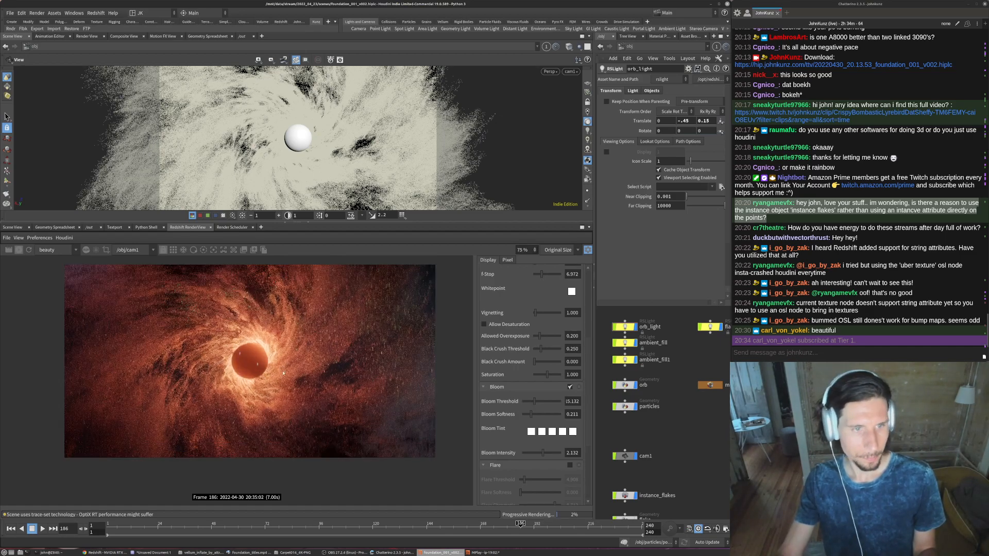
{"action": "scroll", "coordinate": [232, 320], "scroll_direction": "up", "scroll_amount": 2}
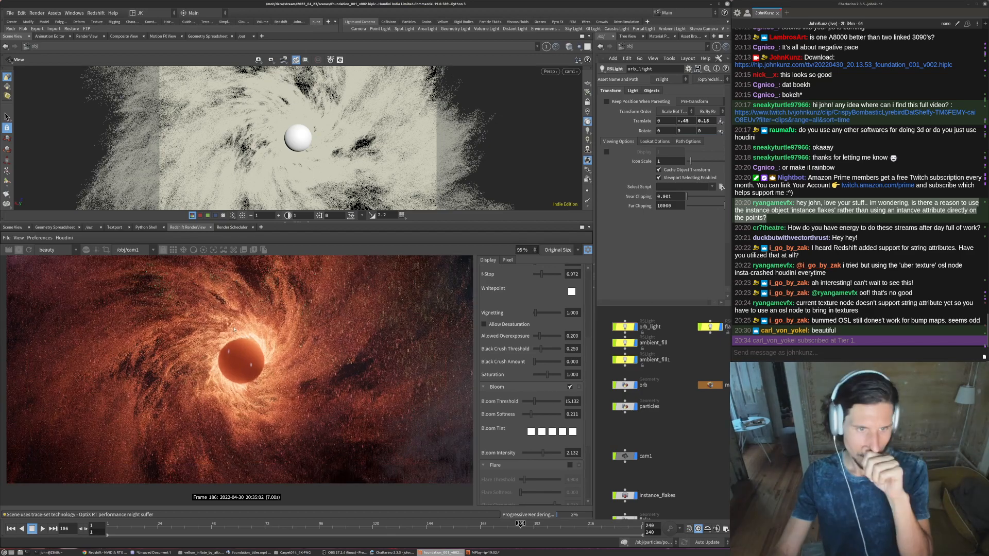
{"action": "scroll", "coordinate": [235, 322], "scroll_direction": "up", "scroll_amount": 1}
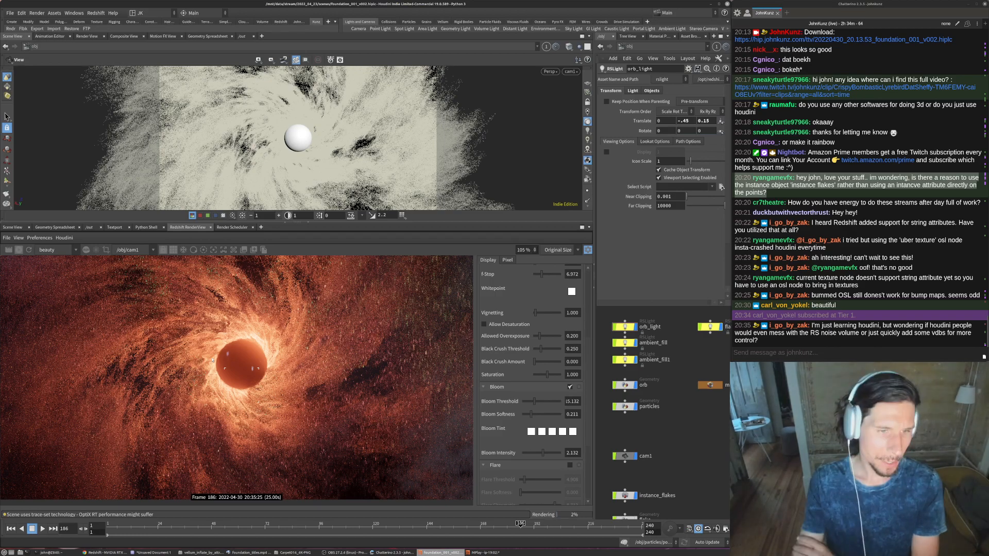
{"action": "scroll", "coordinate": [212, 359], "scroll_direction": "up", "scroll_amount": 2}
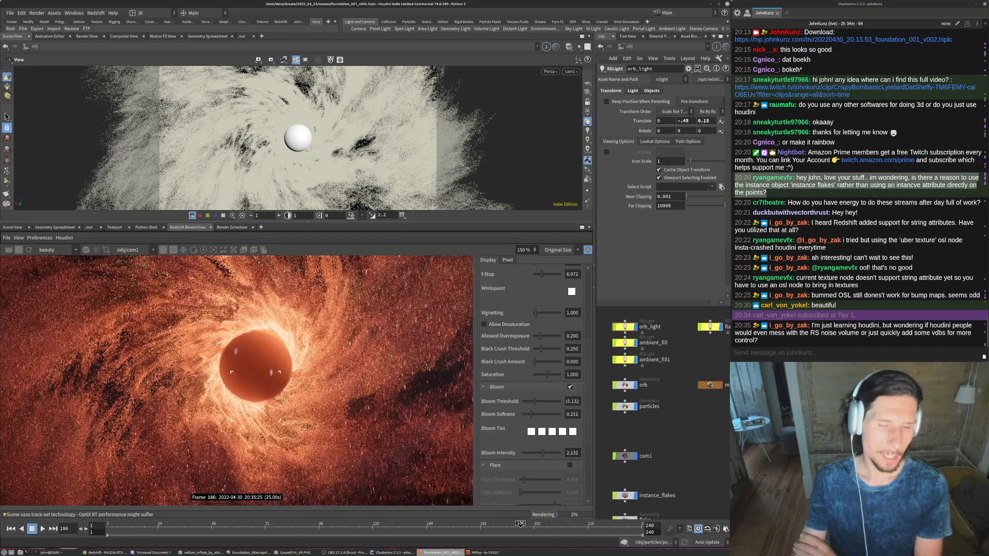
{"action": "scroll", "coordinate": [218, 342], "scroll_direction": "up", "scroll_amount": 3}
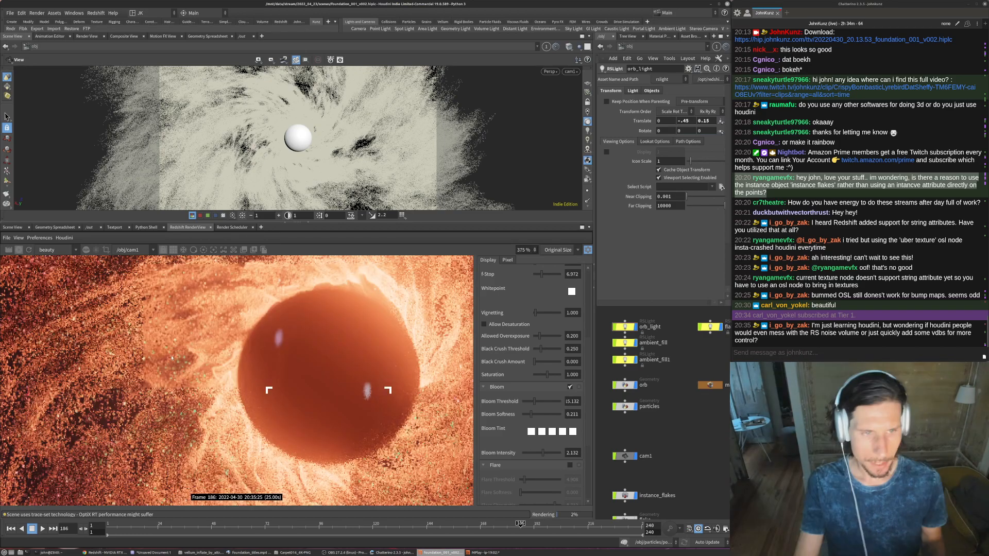
{"action": "scroll", "coordinate": [231, 330], "scroll_direction": "down", "scroll_amount": 5}
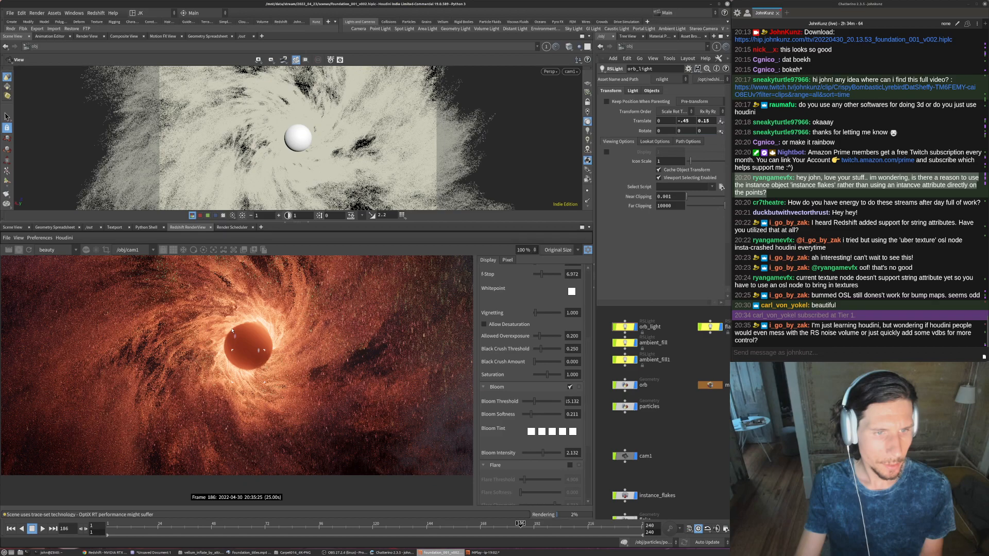
{"action": "scroll", "coordinate": [232, 330], "scroll_direction": "down", "scroll_amount": 1}
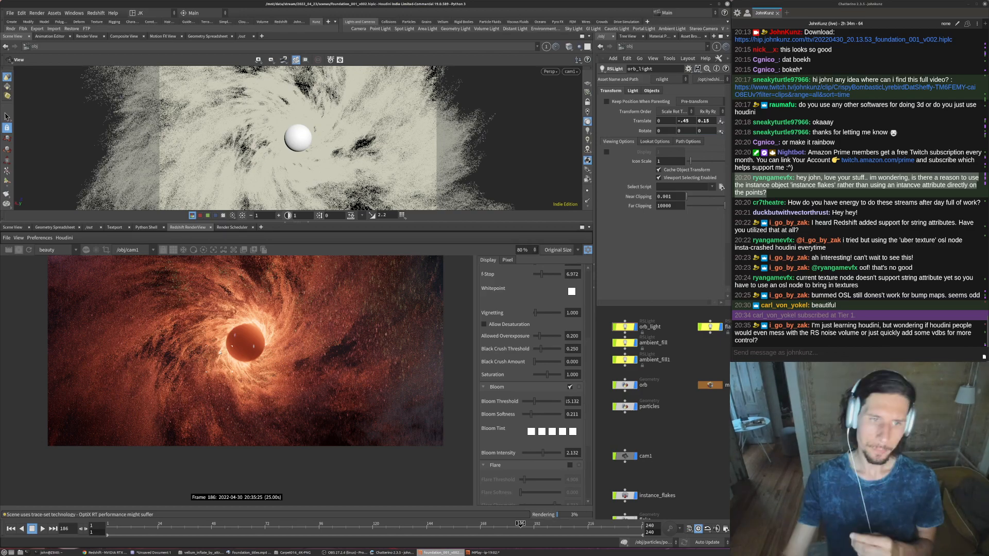
{"action": "scroll", "coordinate": [204, 326], "scroll_direction": "up", "scroll_amount": 2}
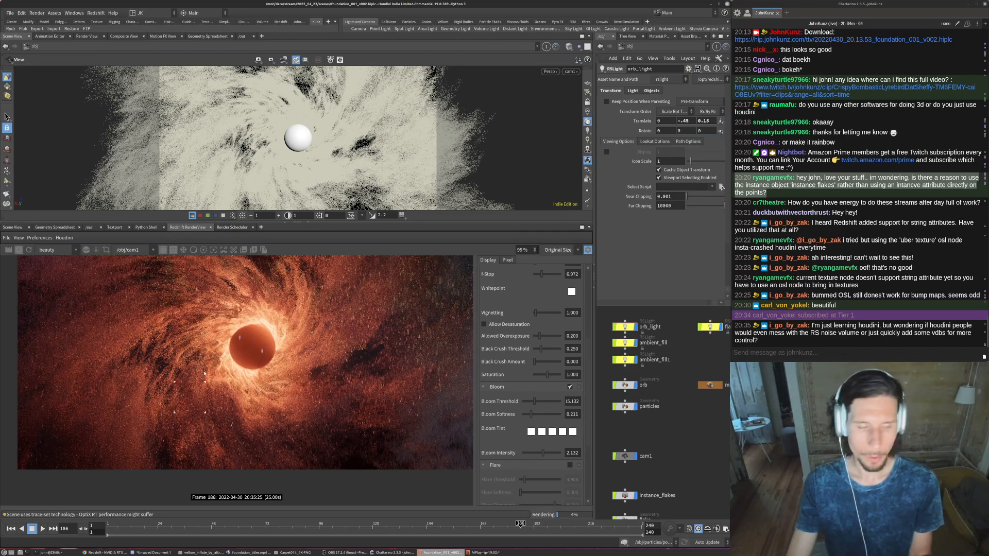
{"action": "scroll", "coordinate": [201, 374], "scroll_direction": "up", "scroll_amount": 1}
{"action": "scroll", "coordinate": [206, 386], "scroll_direction": "up", "scroll_amount": 2}
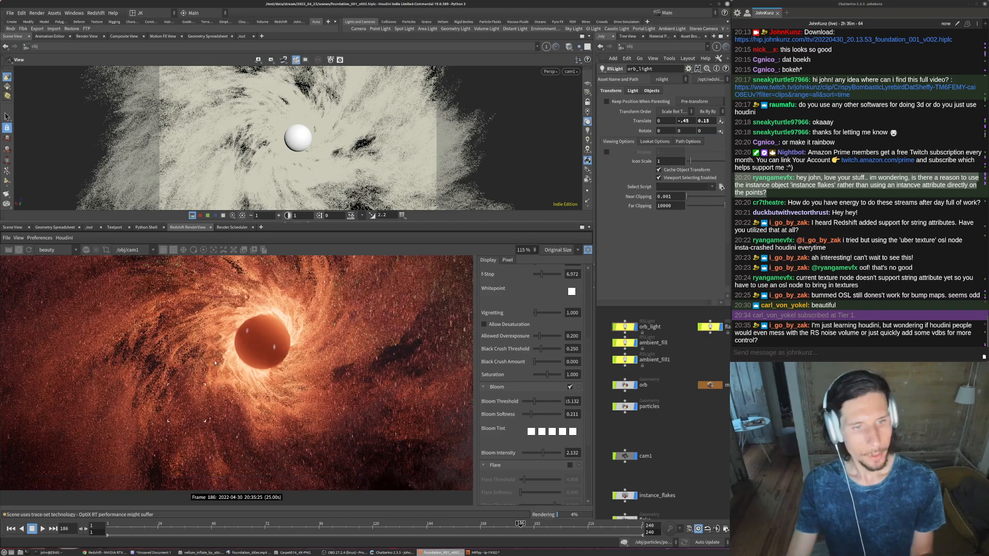
{"action": "scroll", "coordinate": [245, 359], "scroll_direction": "up", "scroll_amount": 2}
{"action": "scroll", "coordinate": [245, 335], "scroll_direction": "up", "scroll_amount": 4}
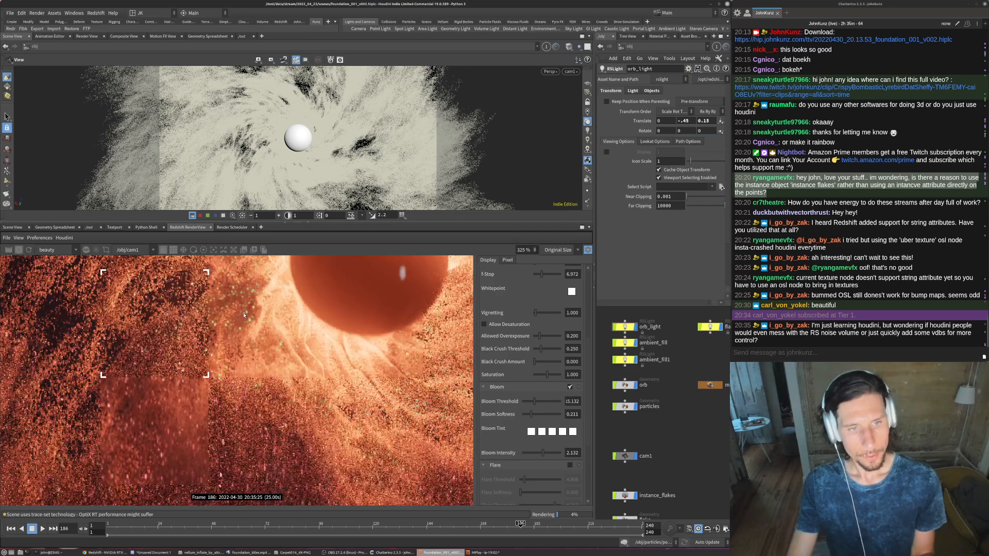
{"action": "scroll", "coordinate": [226, 360], "scroll_direction": "up", "scroll_amount": 2}
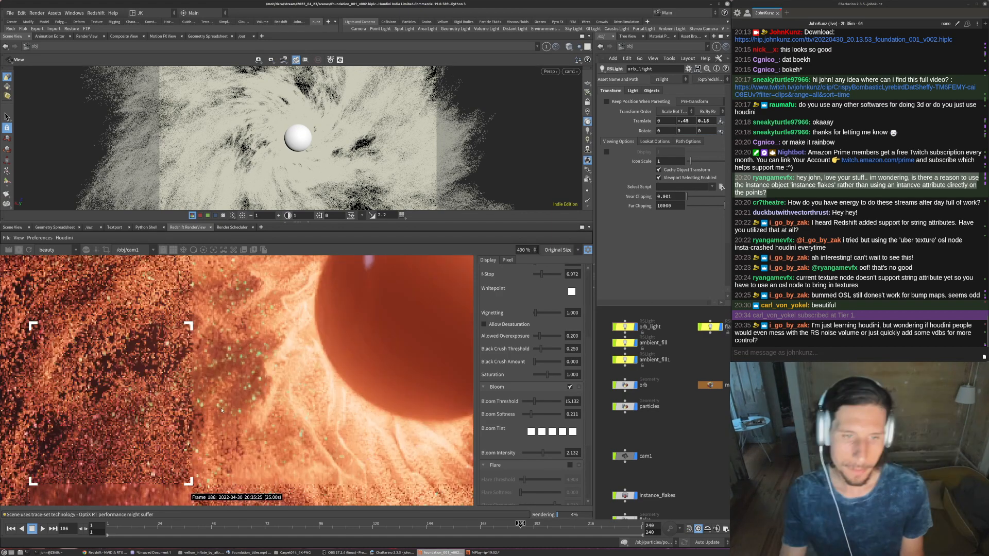
{"action": "scroll", "coordinate": [222, 411], "scroll_direction": "down", "scroll_amount": 3}
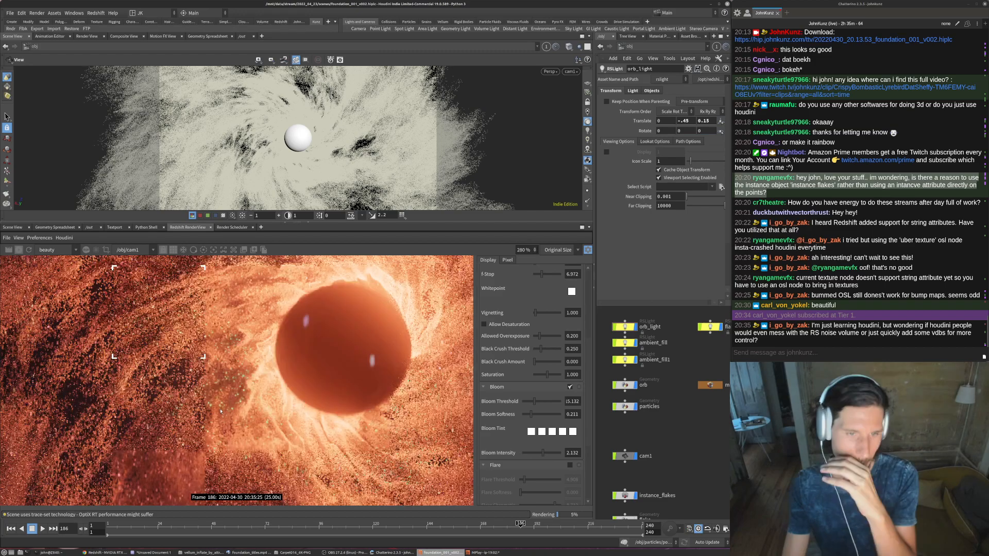
{"action": "scroll", "coordinate": [221, 411], "scroll_direction": "down", "scroll_amount": 2}
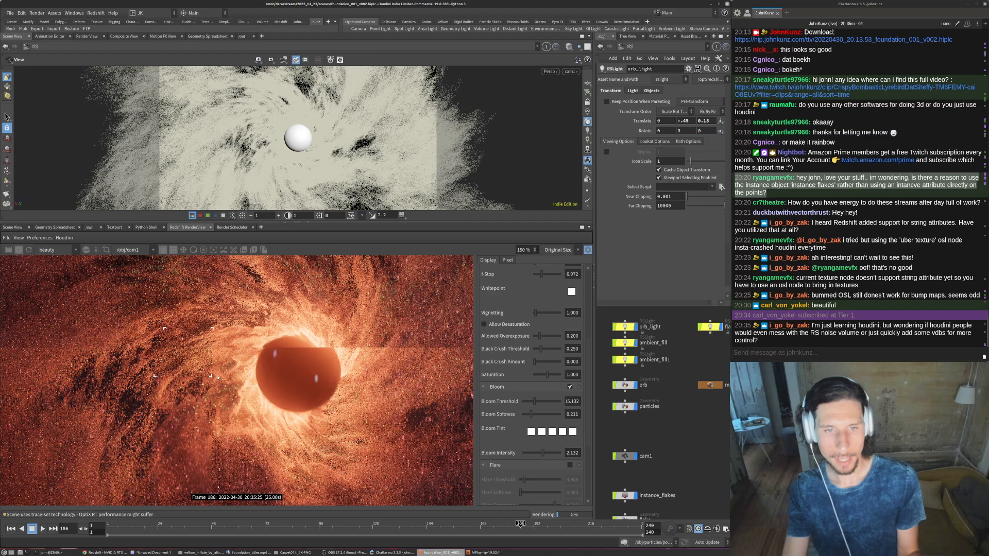
{"action": "scroll", "coordinate": [188, 407], "scroll_direction": "down", "scroll_amount": 2}
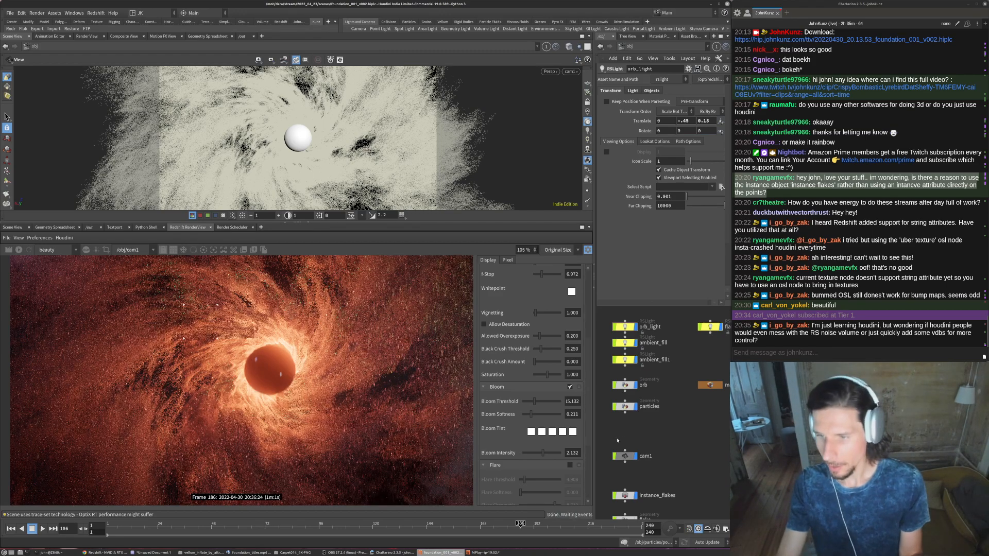
- Switch to the out network and widen the parameter area showing Redshift_ROP1's settings
{"action": "middle_click_drag", "start_coordinate": [665, 455], "coordinate": [664, 433]}
{"action": "left_click", "coordinate": [629, 47]}
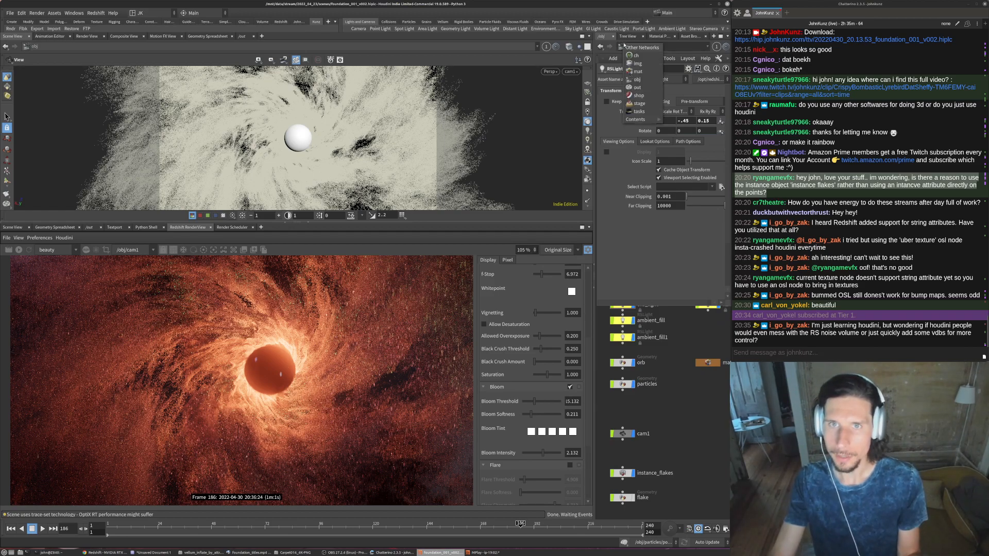
{"action": "left_click", "coordinate": [639, 87]}
{"action": "scroll", "coordinate": [656, 307], "scroll_direction": "up", "scroll_amount": 3}
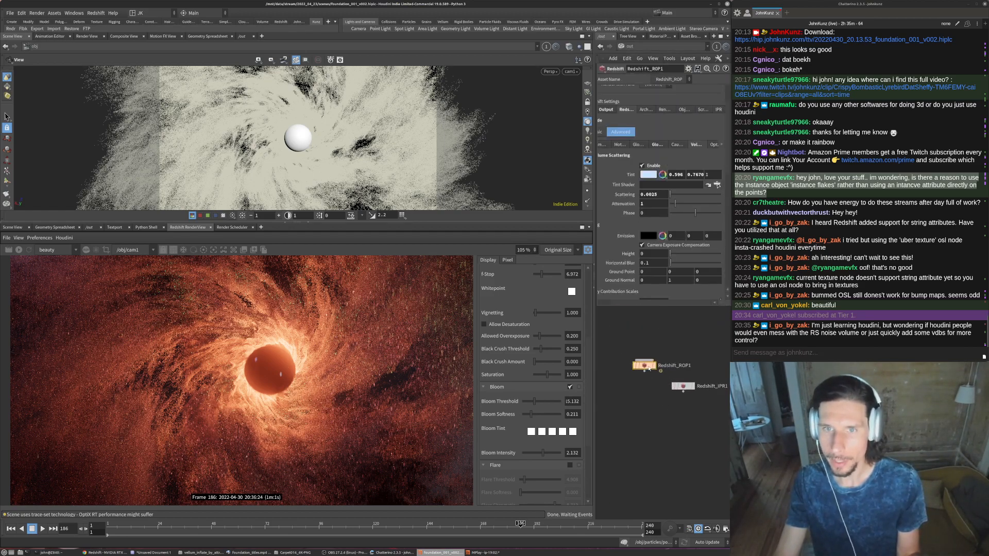
{"action": "left_click_drag", "start_coordinate": [594, 267], "coordinate": [502, 263]}
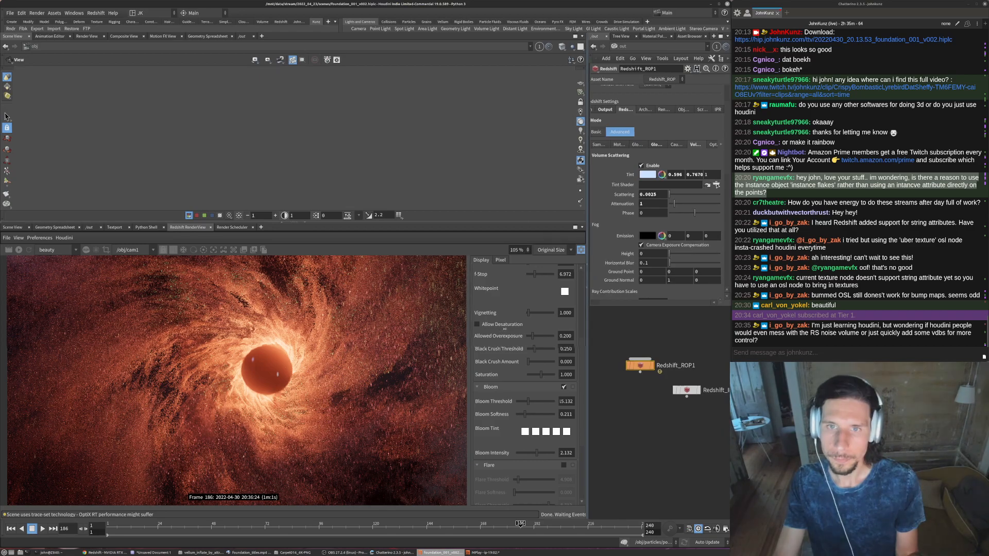
- In Redshift_ROP1's Sampling settings, enable Progressive Final Rendering with 32 passes and set the automatic sampling Threshold to 0.035
{"action": "left_click", "coordinate": [587, 146]}
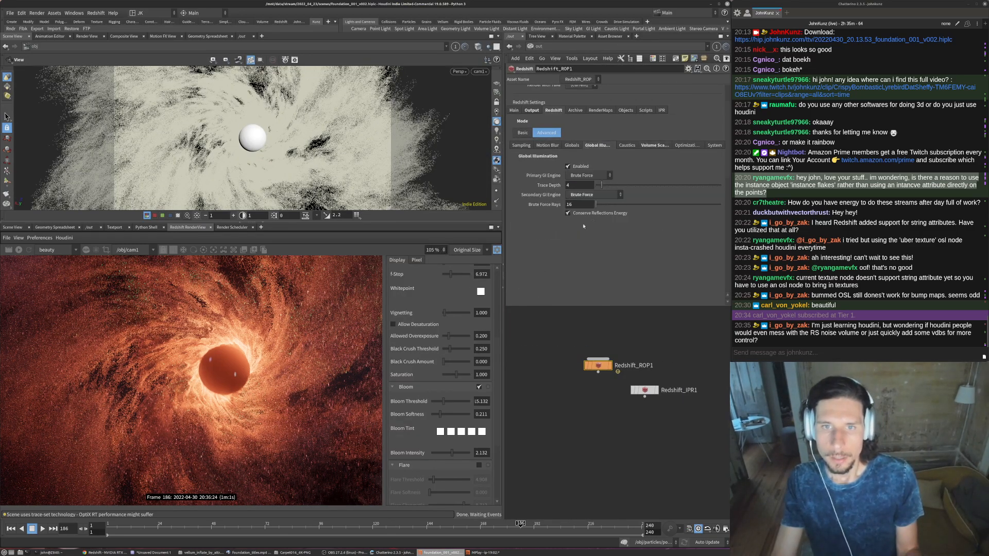
{"action": "left_click", "coordinate": [523, 145]}
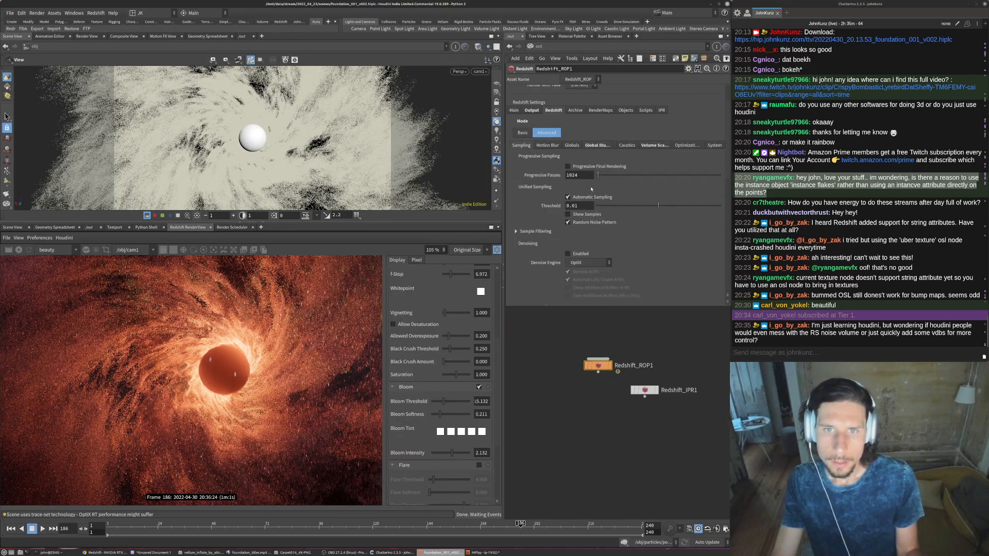
{"action": "left_click", "coordinate": [577, 167]}
{"action": "double_click", "coordinate": [572, 176]}
{"action": "type", "text": "32"}
{"action": "key", "text": "Return"}
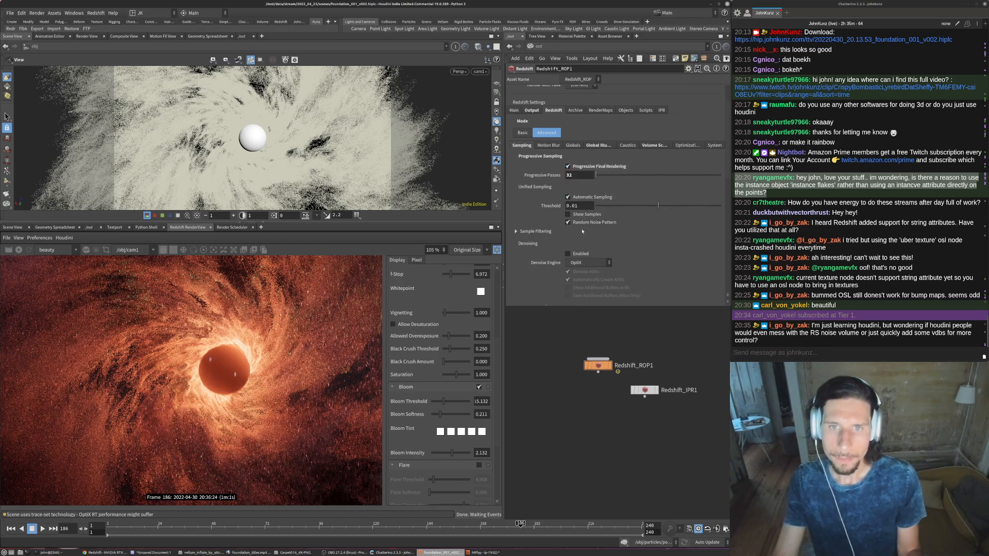
{"action": "double_click", "coordinate": [572, 206]}
{"action": "type", "text": "0.035"}
{"action": "key", "text": "Return"}
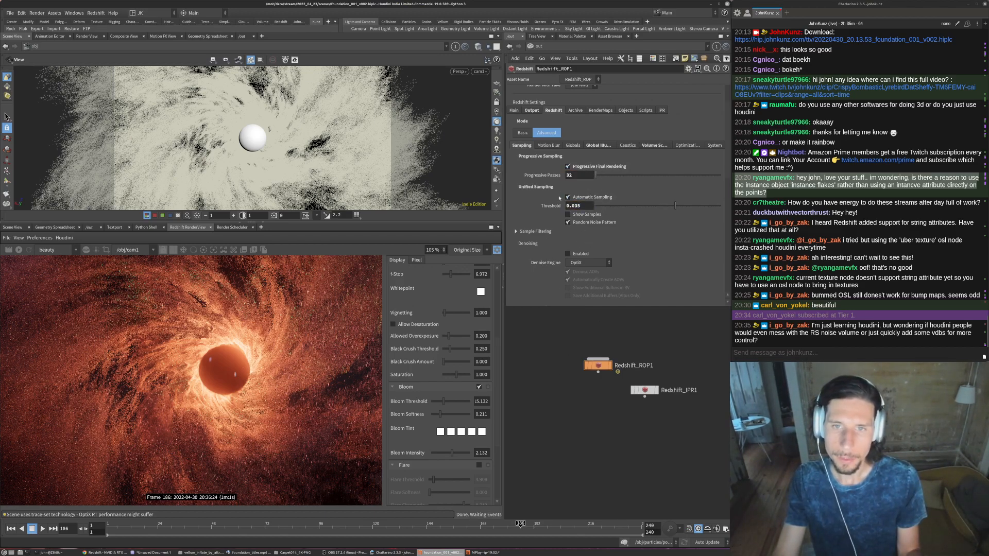
- In Redshift_ROP1's Globals settings, set the Reflection trace depth to 2 and the Combined trace depth to 3
{"action": "left_click", "coordinate": [597, 145]}
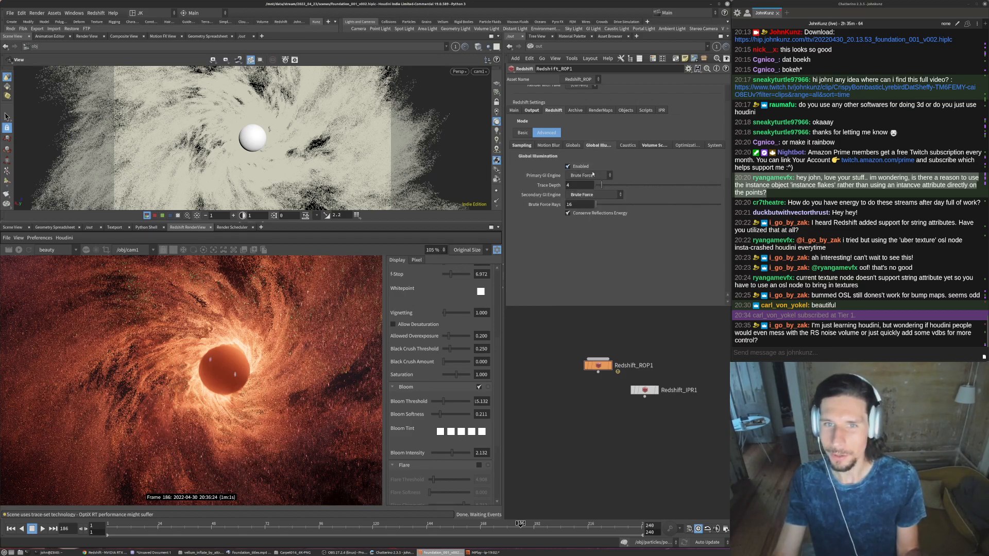
{"action": "double_click", "coordinate": [581, 185]}
{"action": "left_click", "coordinate": [570, 145]}
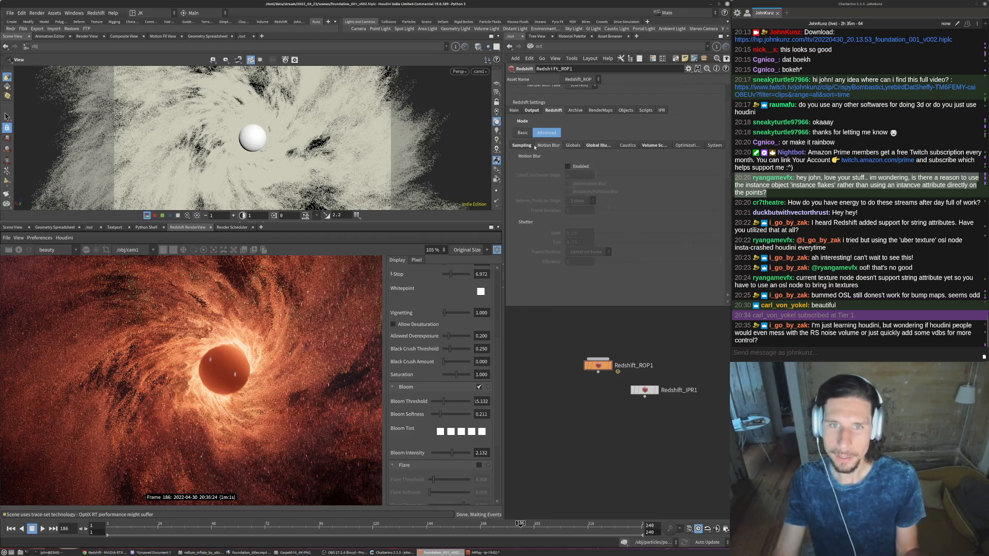
{"action": "double_click", "coordinate": [579, 191]}
{"action": "type", "text": "2"}
{"action": "key", "text": "Return"}
{"action": "double_click", "coordinate": [575, 200]}
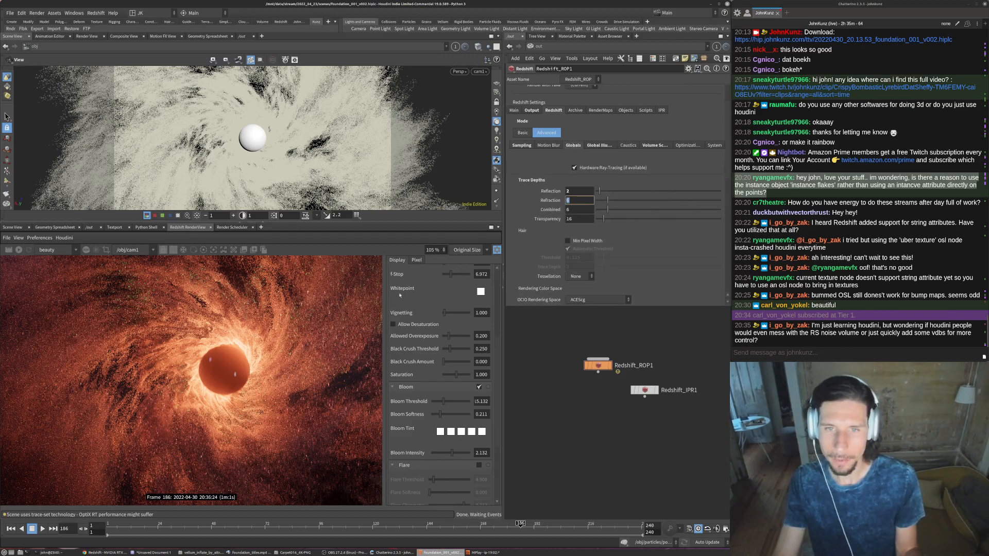
{"action": "key", "text": "Tab"}
{"action": "type", "text": "3"}
{"action": "key", "text": "Return"}
{"action": "double_click", "coordinate": [578, 220]}
{"action": "scroll", "coordinate": [530, 294], "scroll_direction": "down", "scroll_amount": 2}
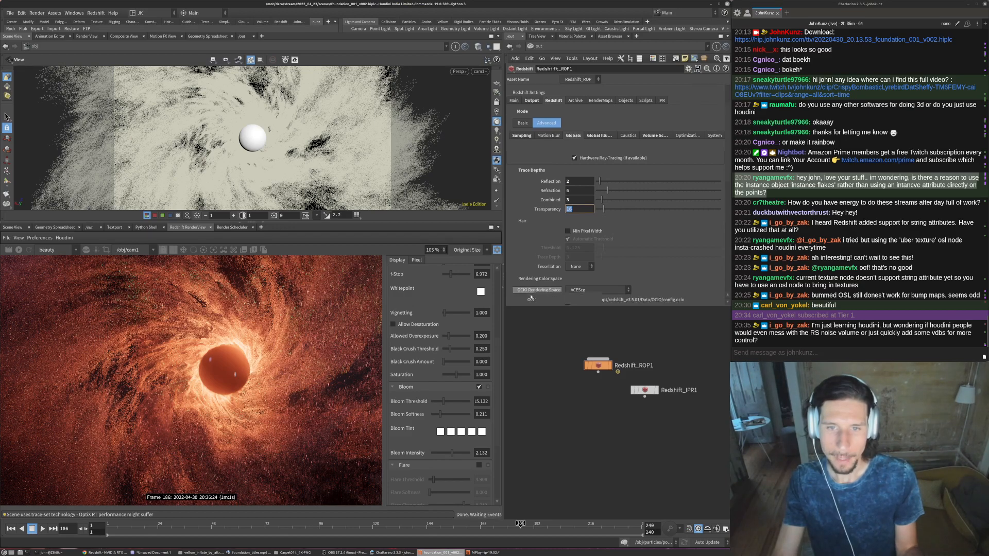
{"action": "scroll", "coordinate": [208, 341], "scroll_direction": "down", "scroll_amount": 1}
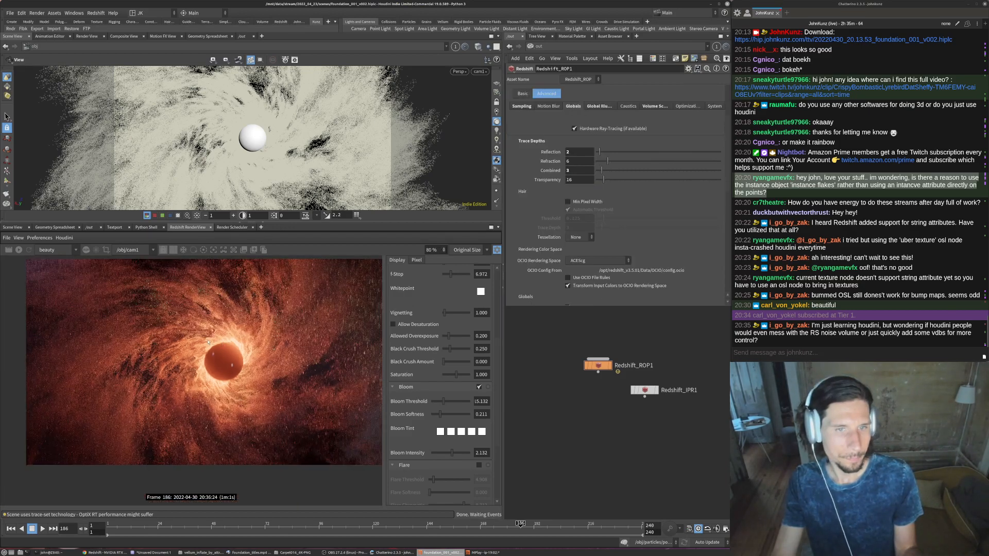
- Restart the Redshift render and check the result in the full frame and close up around the orb
{"action": "left_click", "coordinate": [19, 250]}
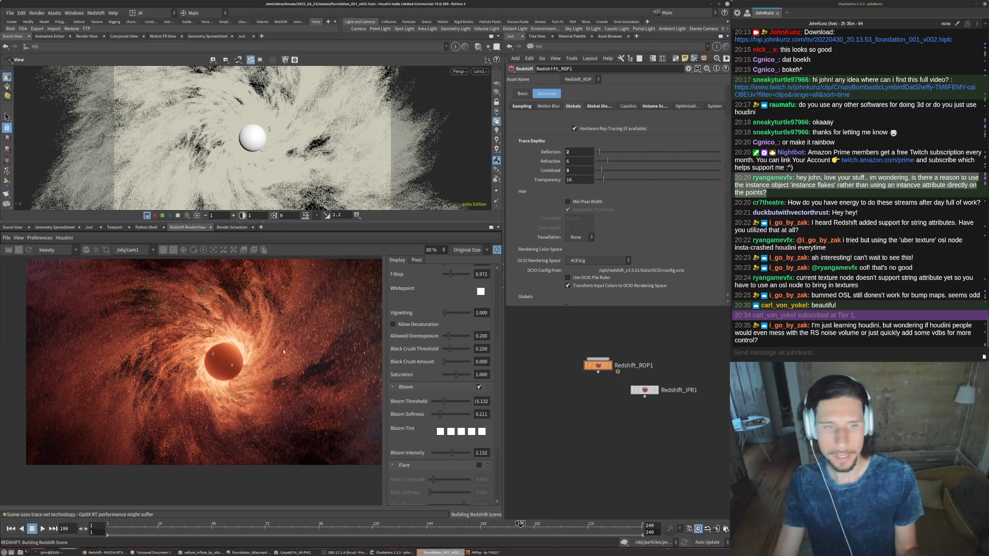
{"action": "scroll", "coordinate": [151, 454], "scroll_direction": "down", "scroll_amount": 1}
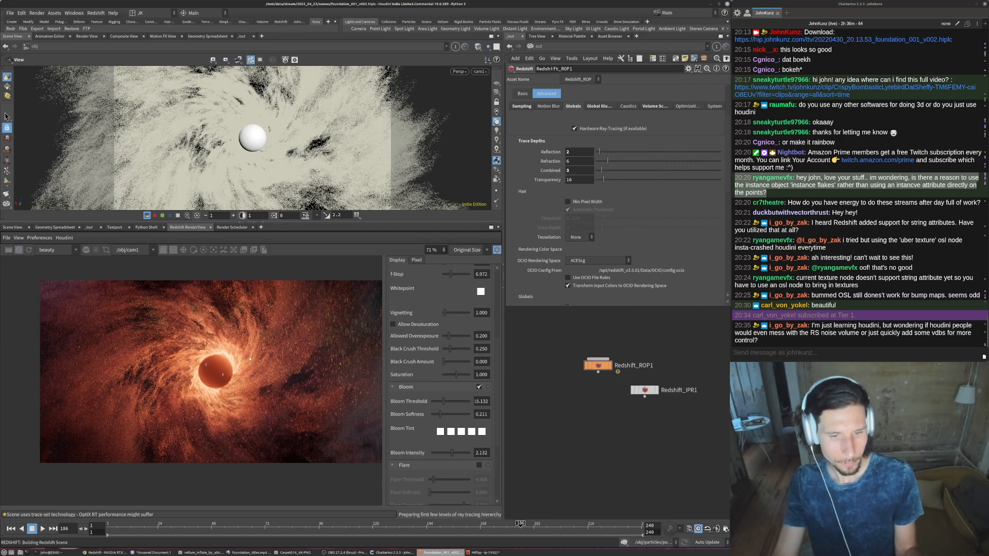
{"action": "scroll", "coordinate": [220, 373], "scroll_direction": "up", "scroll_amount": 1}
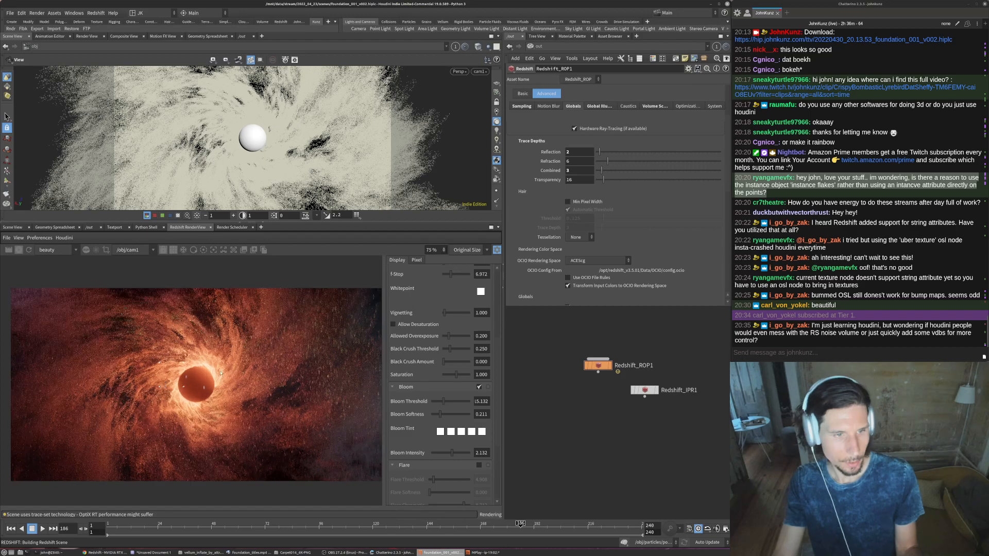
{"action": "scroll", "coordinate": [155, 379], "scroll_direction": "down", "scroll_amount": 1}
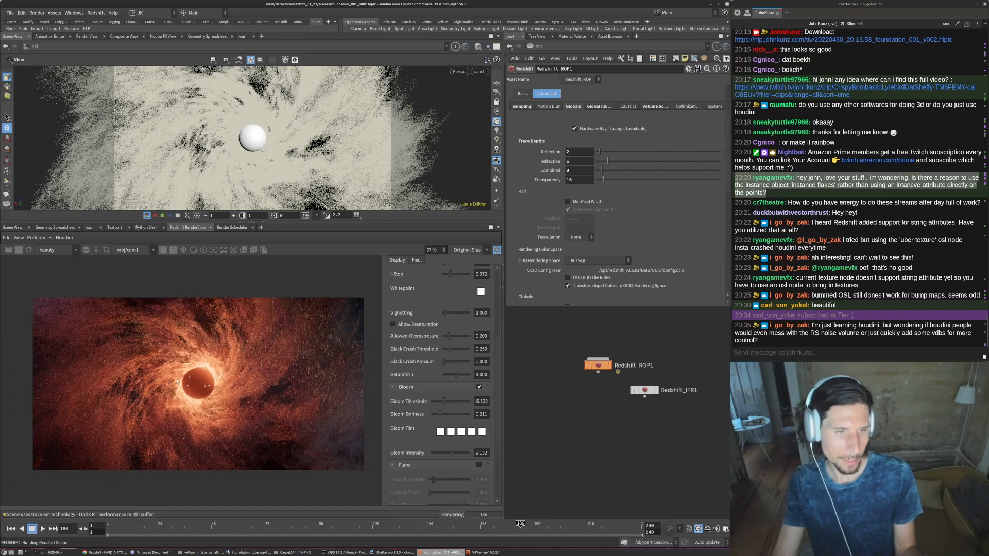
{"action": "scroll", "coordinate": [196, 426], "scroll_direction": "up", "scroll_amount": 5}
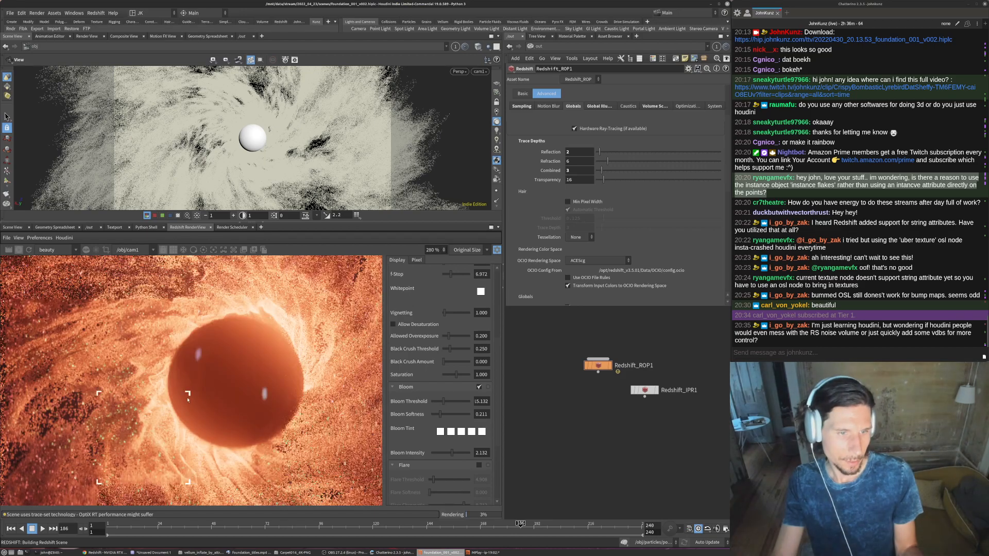
{"action": "middle_click_drag", "start_coordinate": [134, 456], "coordinate": [137, 400]}
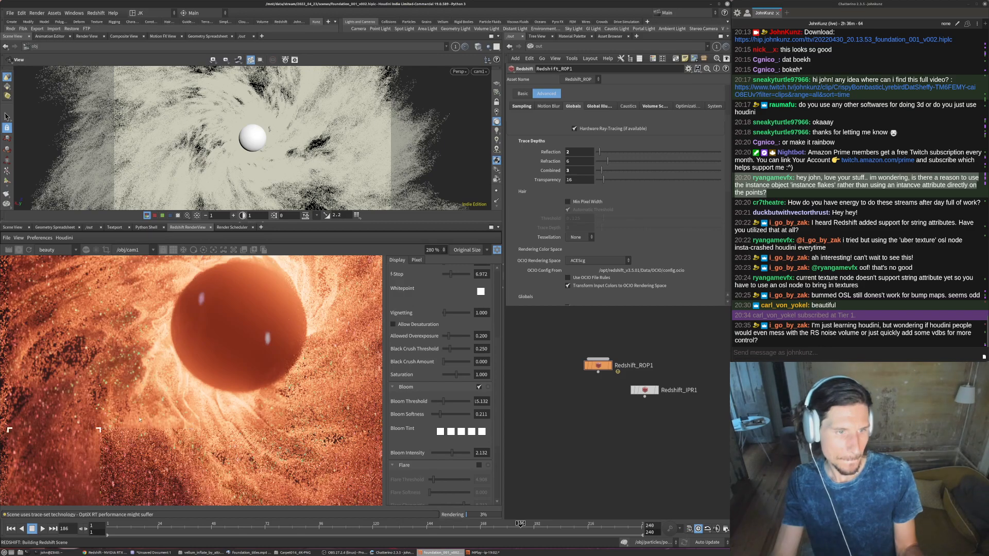
- In Redshift_ROP1's Global Illumination settings, set the Trace Depth to 2
{"action": "scroll", "coordinate": [214, 382], "scroll_direction": "down", "scroll_amount": 9}
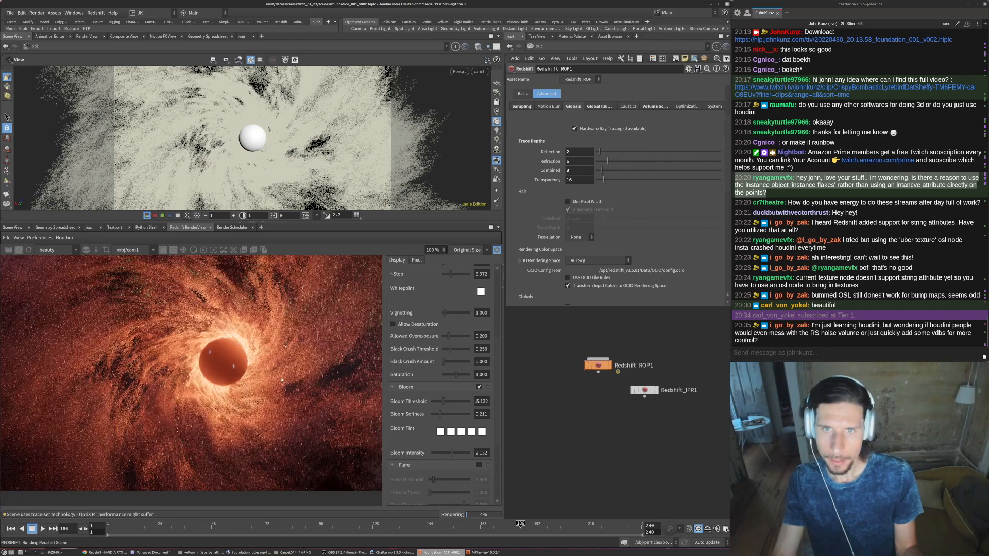
{"action": "scroll", "coordinate": [299, 391], "scroll_direction": "down", "scroll_amount": 1}
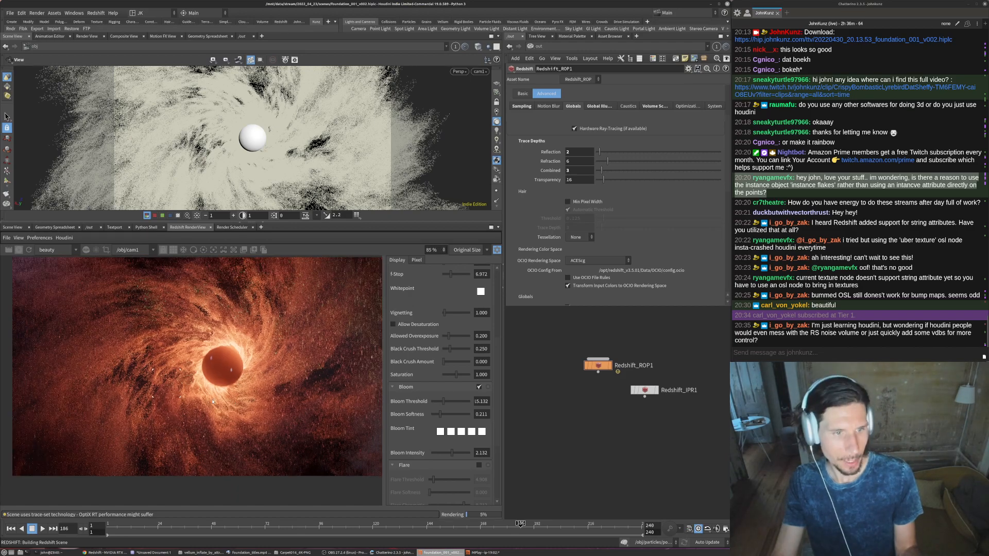
{"action": "scroll", "coordinate": [310, 399], "scroll_direction": "down", "scroll_amount": 1}
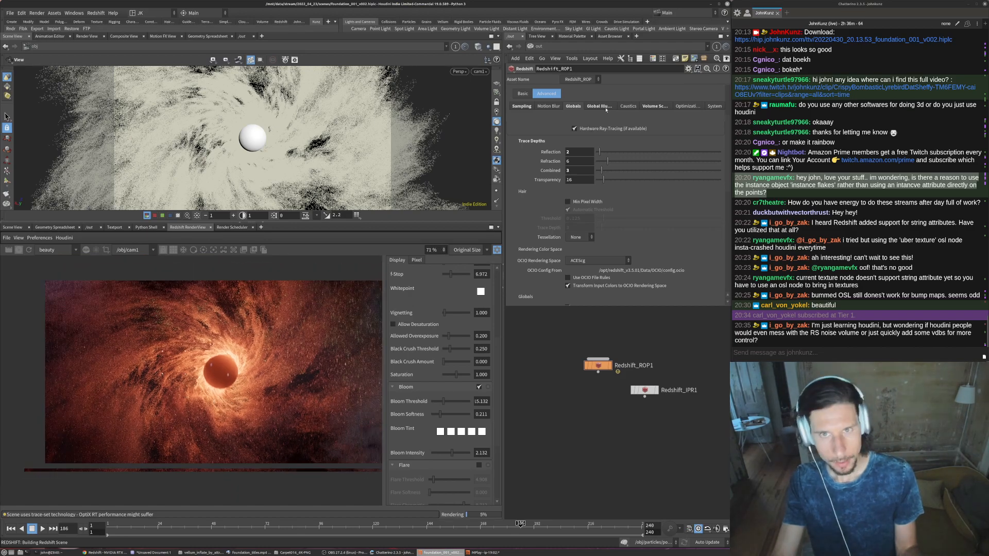
{"action": "left_click", "coordinate": [604, 107]}
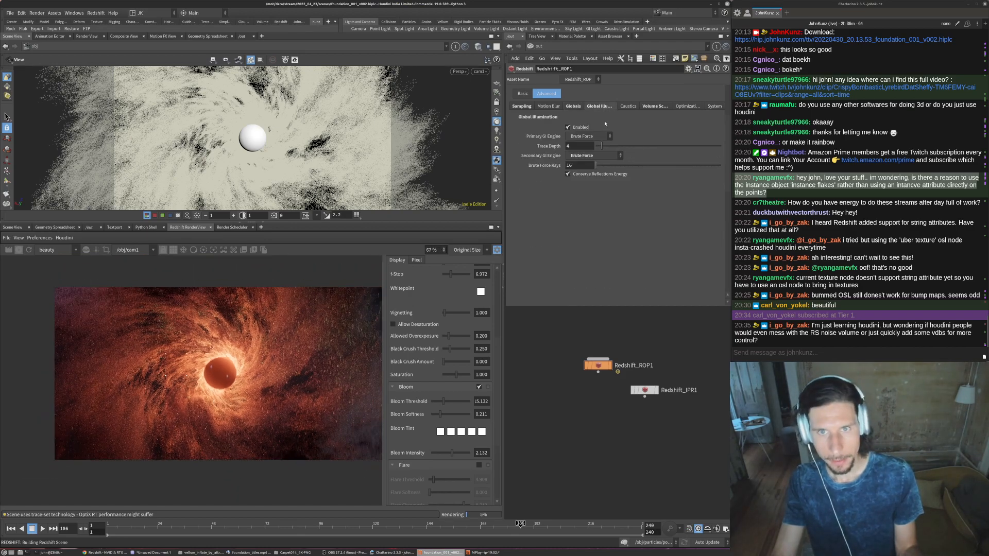
{"action": "left_click", "coordinate": [581, 146]}
{"action": "type", "text": "2"}
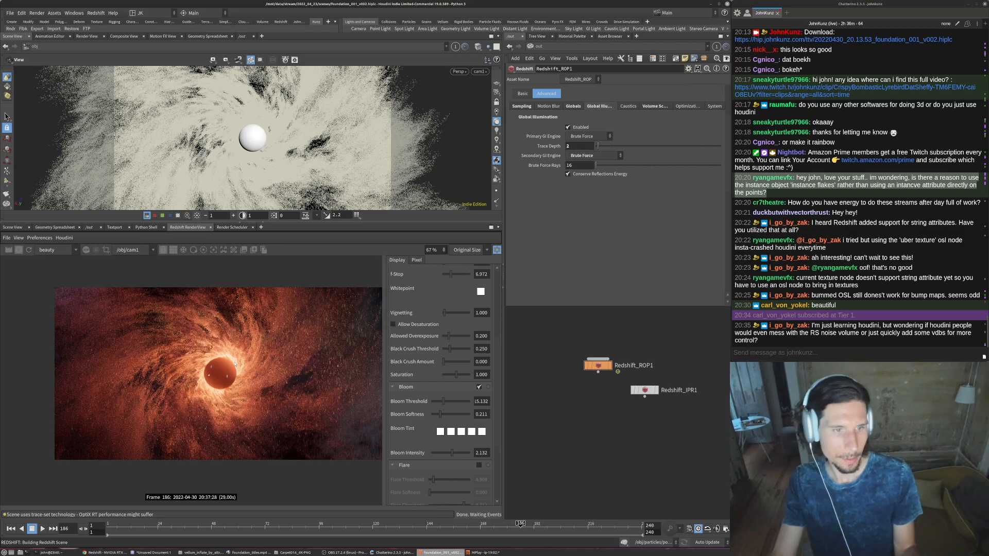
- In Redshift_ROP1's Sampling settings, set the automatic sampling Threshold to 0.1
{"action": "scroll", "coordinate": [216, 370], "scroll_direction": "up", "scroll_amount": 2}
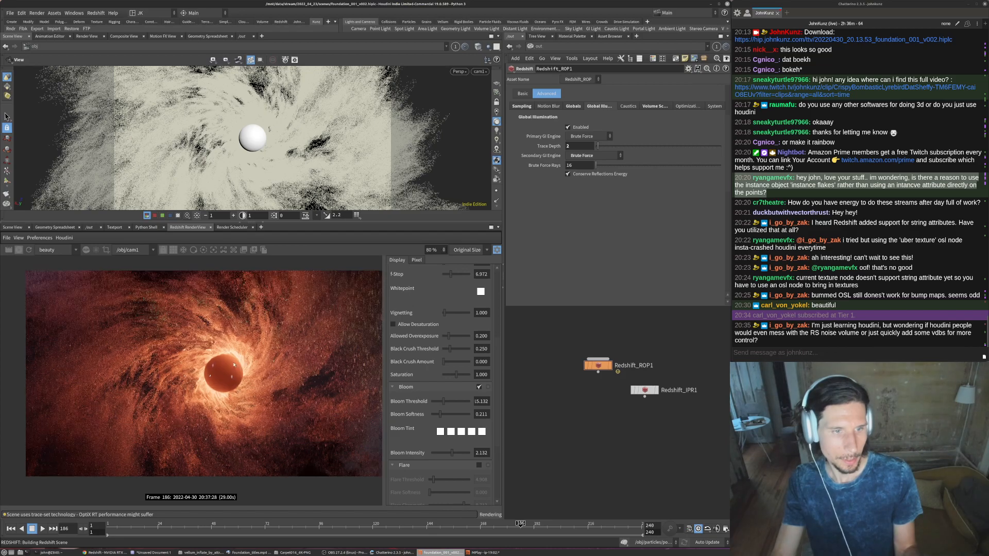
{"action": "left_click", "coordinate": [572, 106]}
{"action": "left_click", "coordinate": [521, 106]}
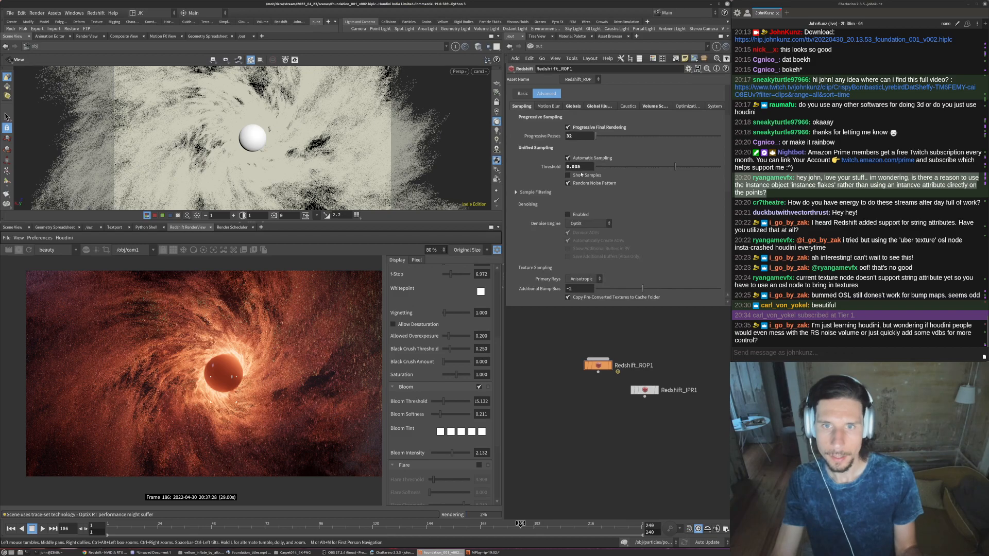
{"action": "double_click", "coordinate": [572, 167]}
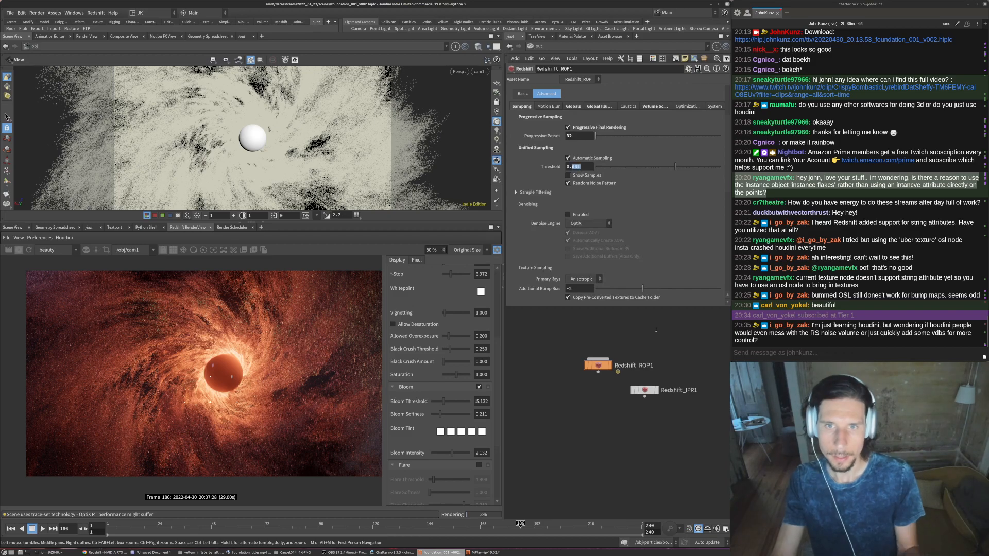
{"action": "type", "text": "1"}
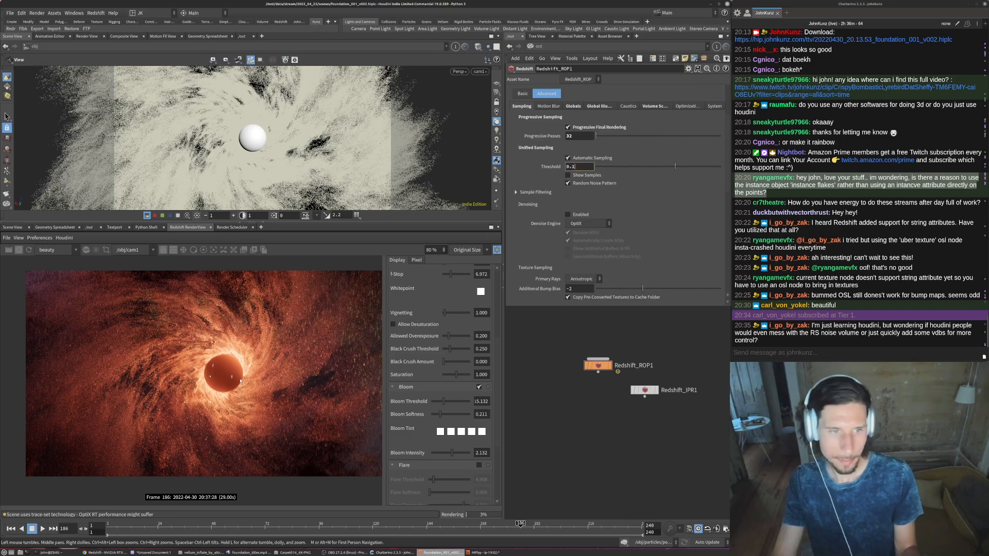
{"action": "key", "text": "Return"}
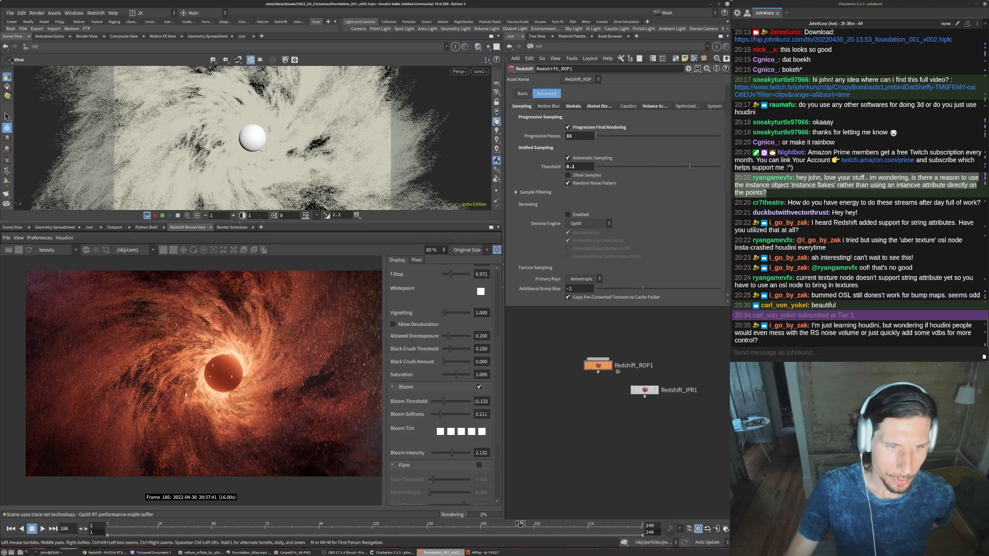
- Examine the render's noise and particle detail around the orb, close up and in full frame, and compare it with the reference title shot
{"action": "scroll", "coordinate": [186, 395], "scroll_direction": "up", "scroll_amount": 3}
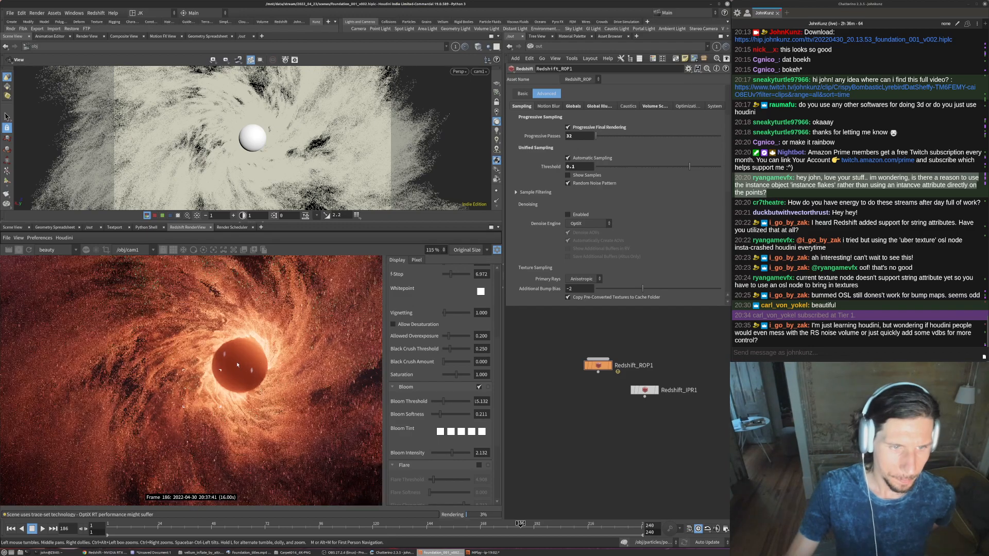
{"action": "scroll", "coordinate": [257, 388], "scroll_direction": "up", "scroll_amount": 4}
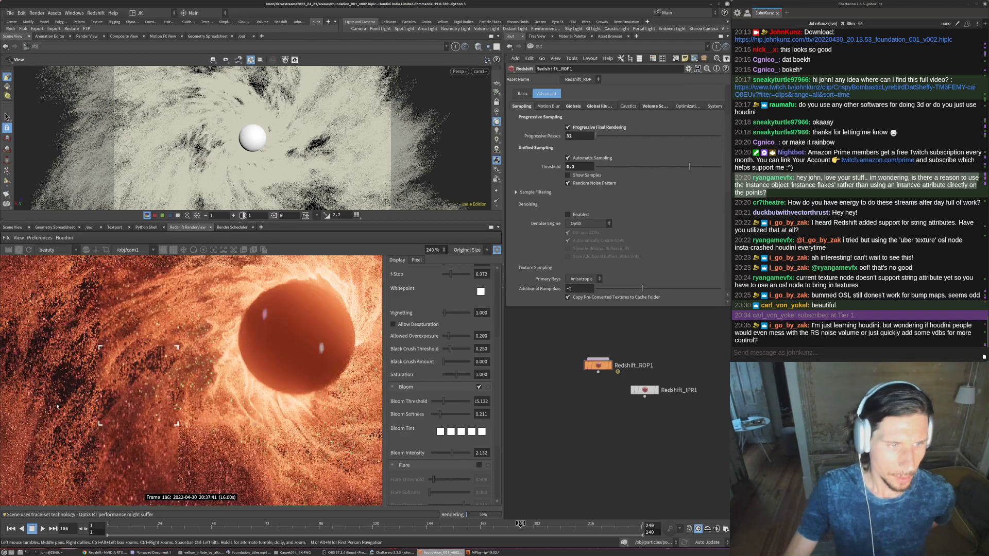
{"action": "scroll", "coordinate": [170, 345], "scroll_direction": "up", "scroll_amount": 2}
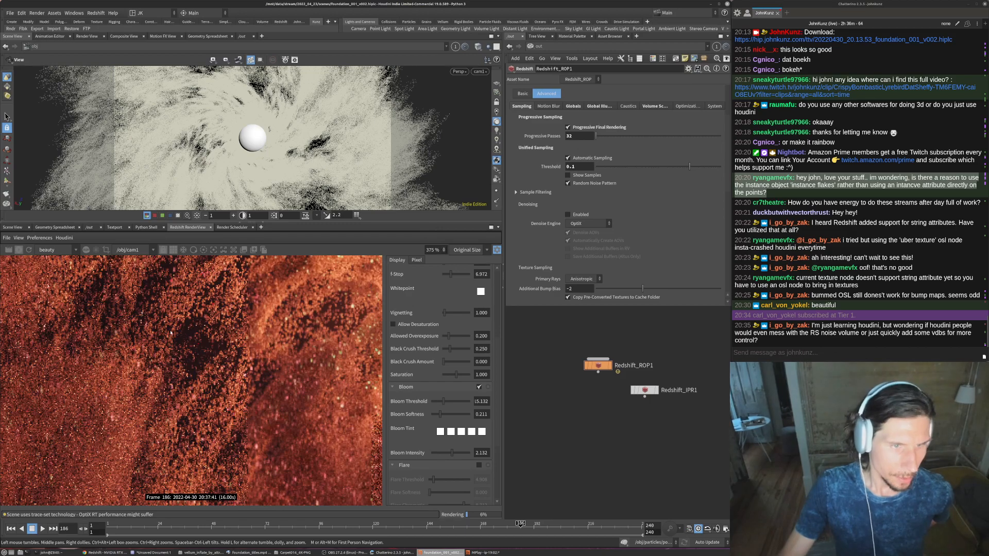
{"action": "scroll", "coordinate": [150, 369], "scroll_direction": "down", "scroll_amount": 1}
{"action": "scroll", "coordinate": [148, 371], "scroll_direction": "down", "scroll_amount": 8}
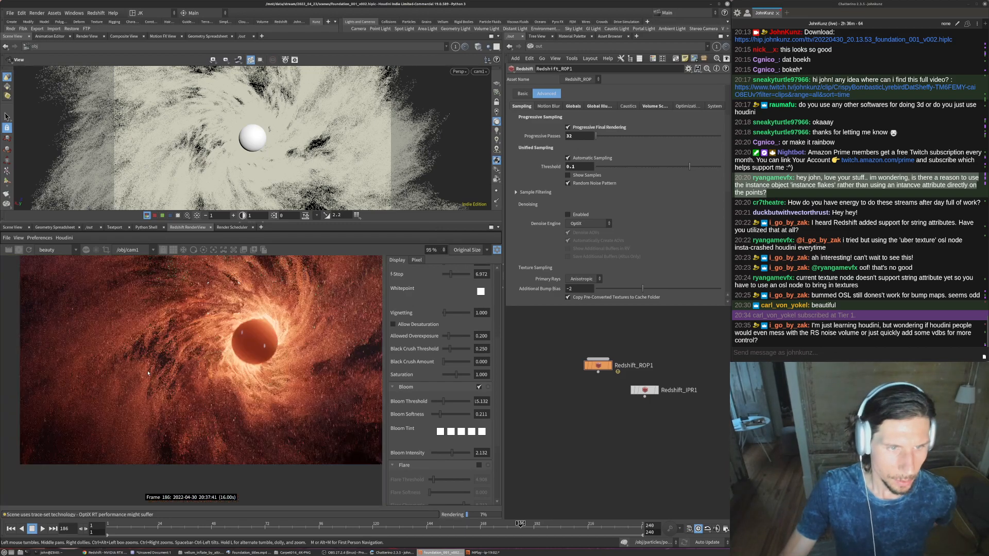
{"action": "scroll", "coordinate": [162, 323], "scroll_direction": "down", "scroll_amount": 2}
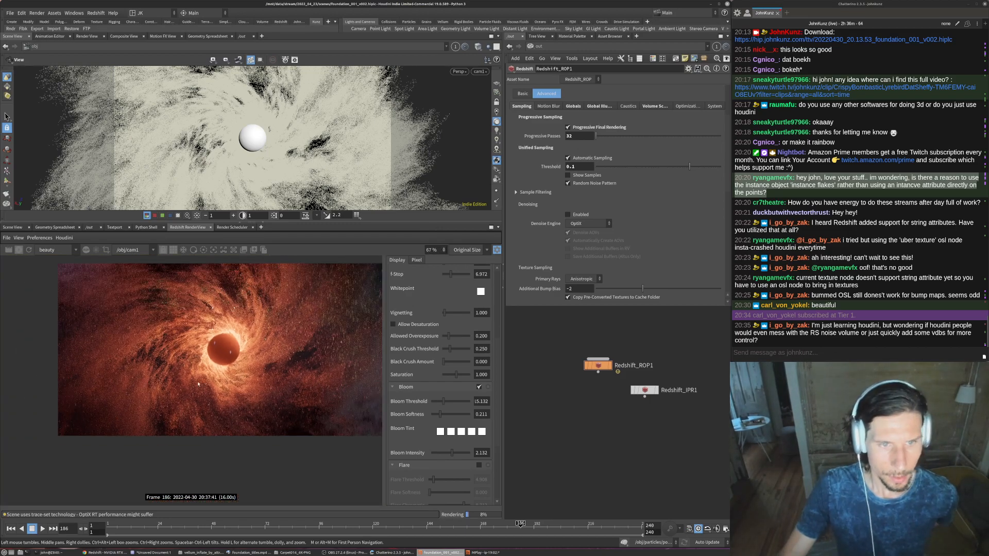
{"action": "scroll", "coordinate": [198, 383], "scroll_direction": "down", "scroll_amount": 2}
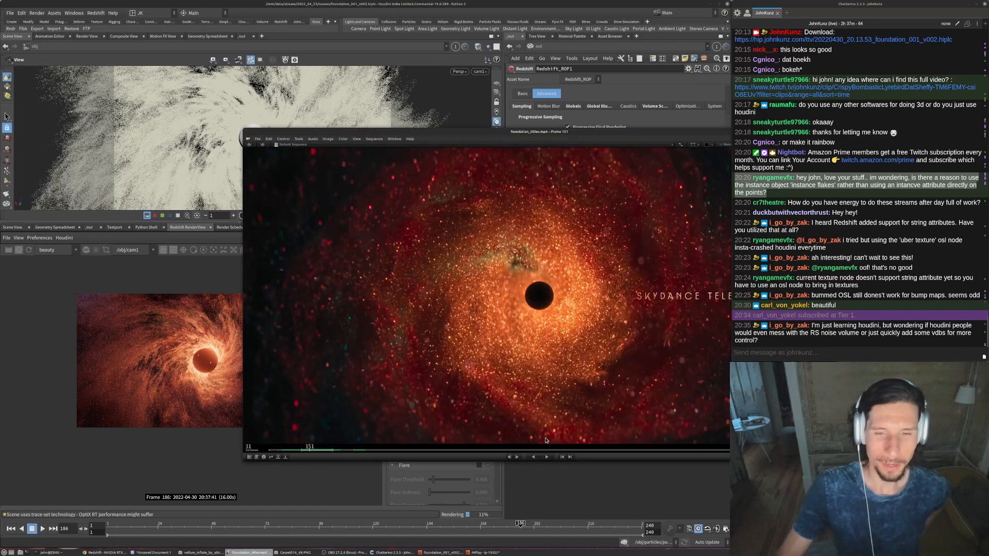
{"action": "left_click", "coordinate": [239, 354]}
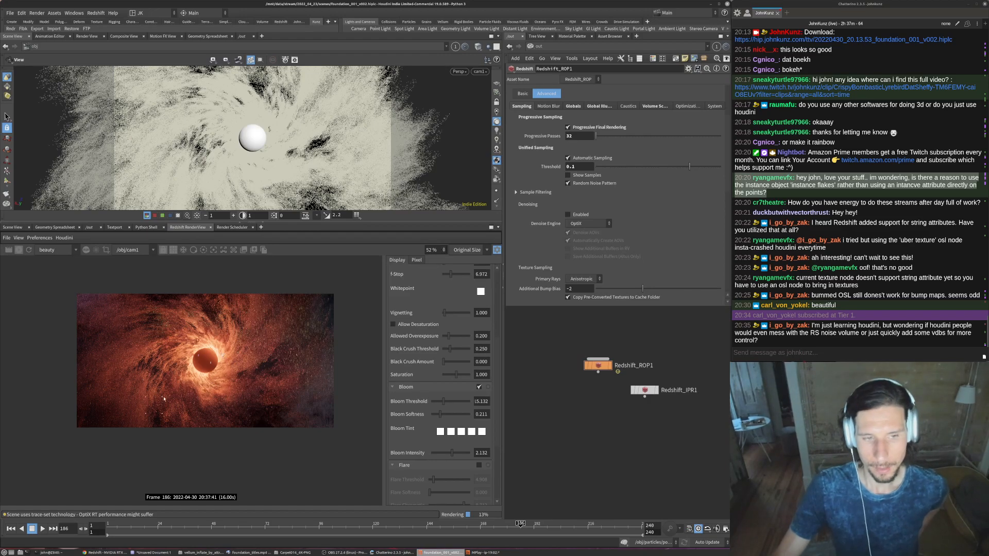
{"action": "scroll", "coordinate": [181, 396], "scroll_direction": "up", "scroll_amount": 2}
{"action": "scroll", "coordinate": [182, 396], "scroll_direction": "up", "scroll_amount": 8}
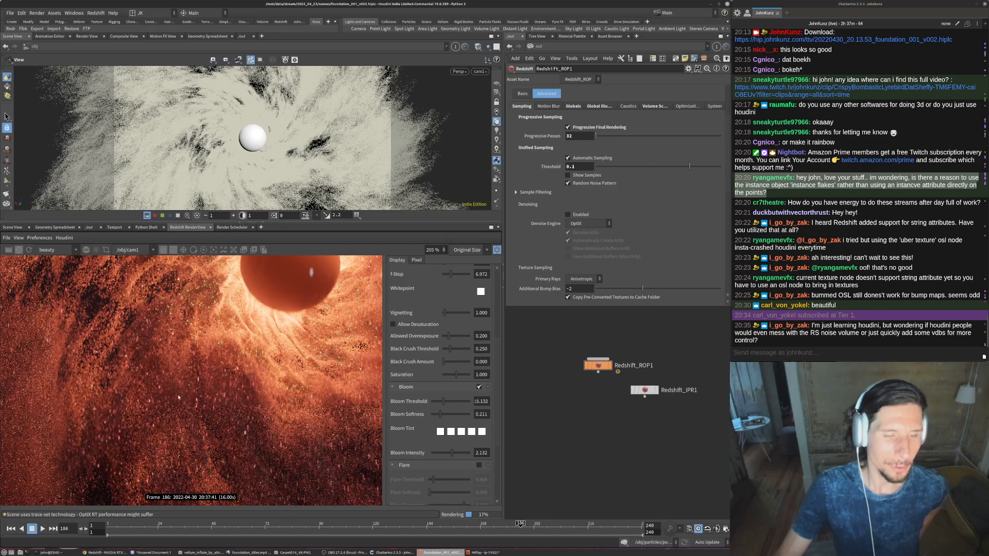
{"action": "scroll", "coordinate": [178, 394], "scroll_direction": "down", "scroll_amount": 5}
{"action": "scroll", "coordinate": [175, 390], "scroll_direction": "down", "scroll_amount": 1}
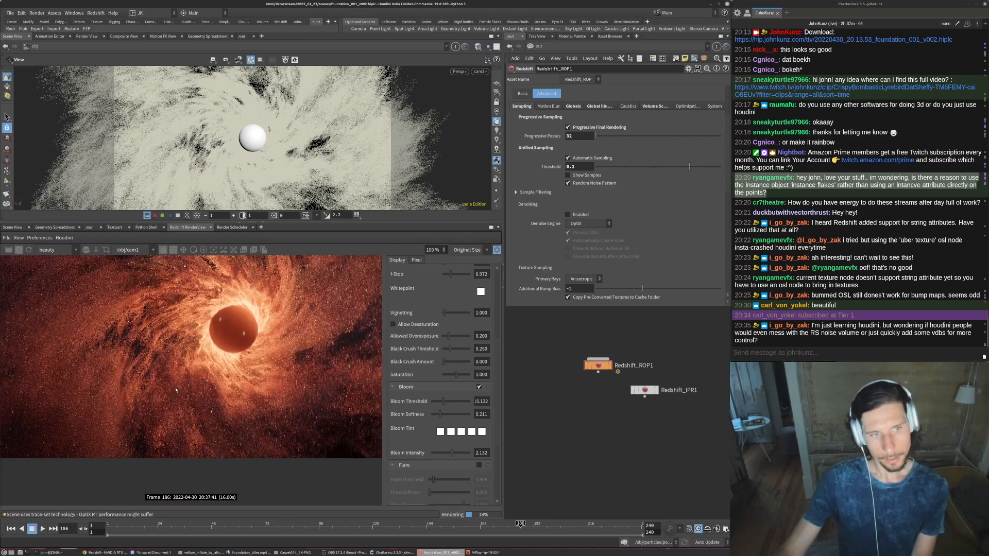
{"action": "scroll", "coordinate": [175, 391], "scroll_direction": "down", "scroll_amount": 1}
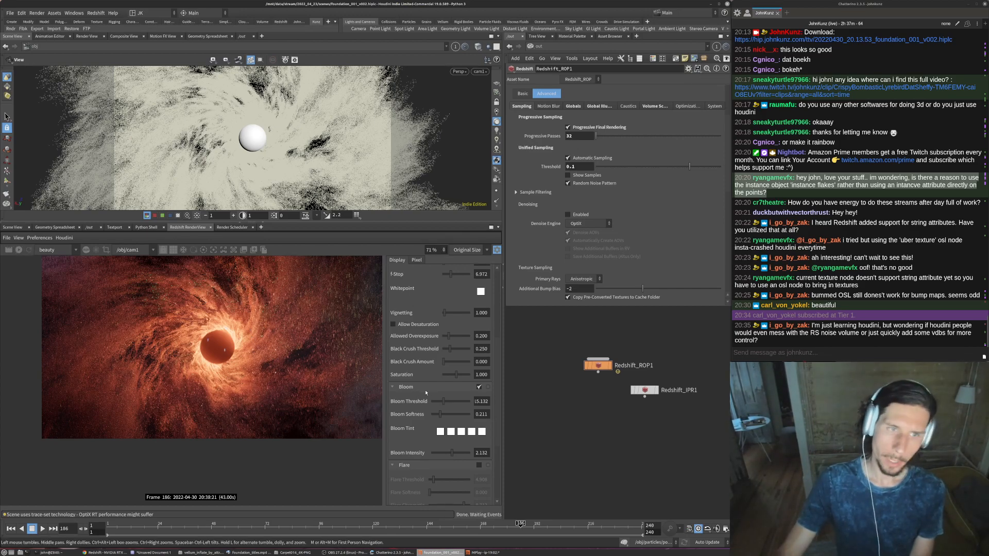
{"action": "middle_click_drag", "start_coordinate": [222, 380], "coordinate": [193, 385]}
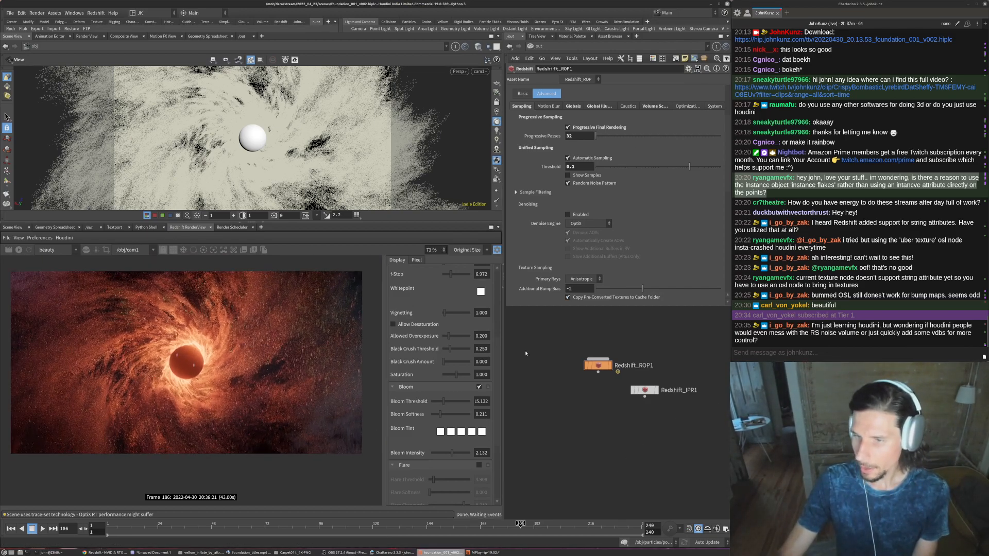
- Return to the obj network, enter the particles object and show the settings of attribrandomize2, which randomizes pscale for the sparkles
{"action": "left_click", "coordinate": [536, 46]}
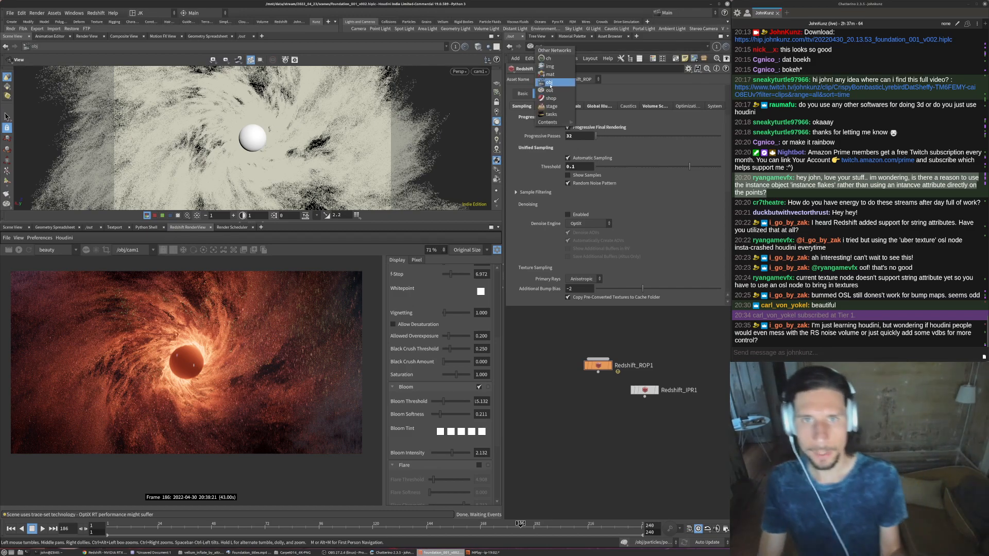
{"action": "left_click", "coordinate": [549, 54]}
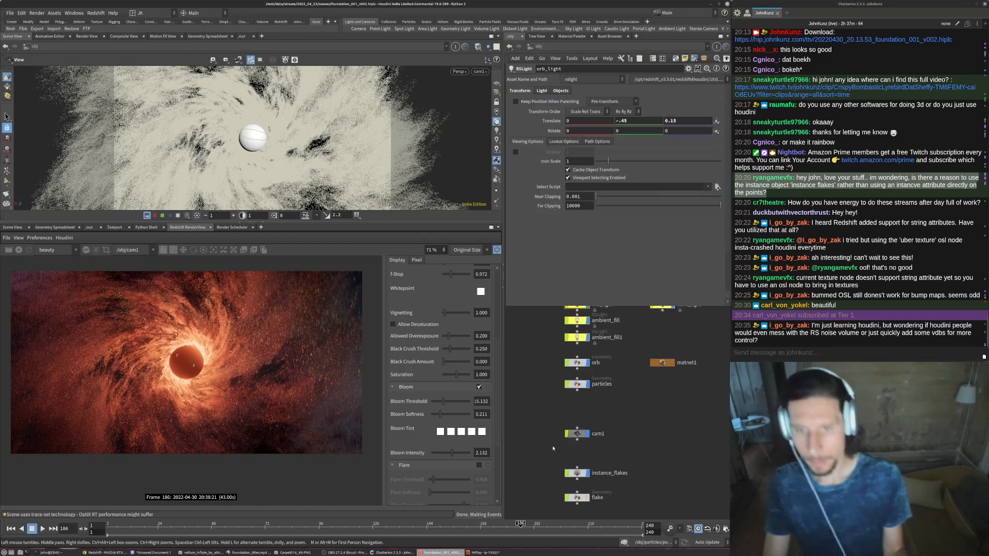
{"action": "double_click", "coordinate": [577, 384]}
{"action": "middle_click_drag", "start_coordinate": [586, 424], "coordinate": [562, 309]}
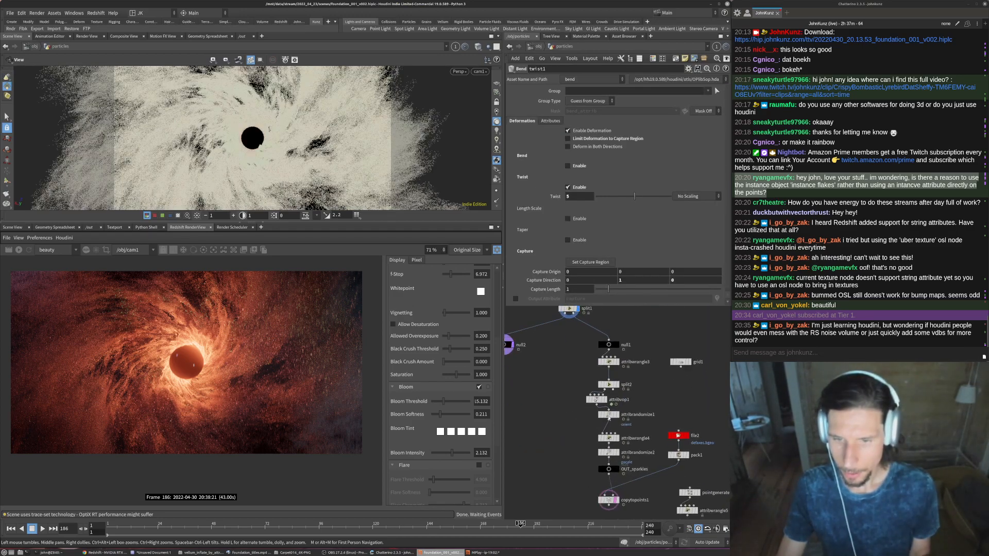
{"action": "scroll", "coordinate": [607, 420], "scroll_direction": "up", "scroll_amount": 1}
{"action": "left_click", "coordinate": [607, 414]}
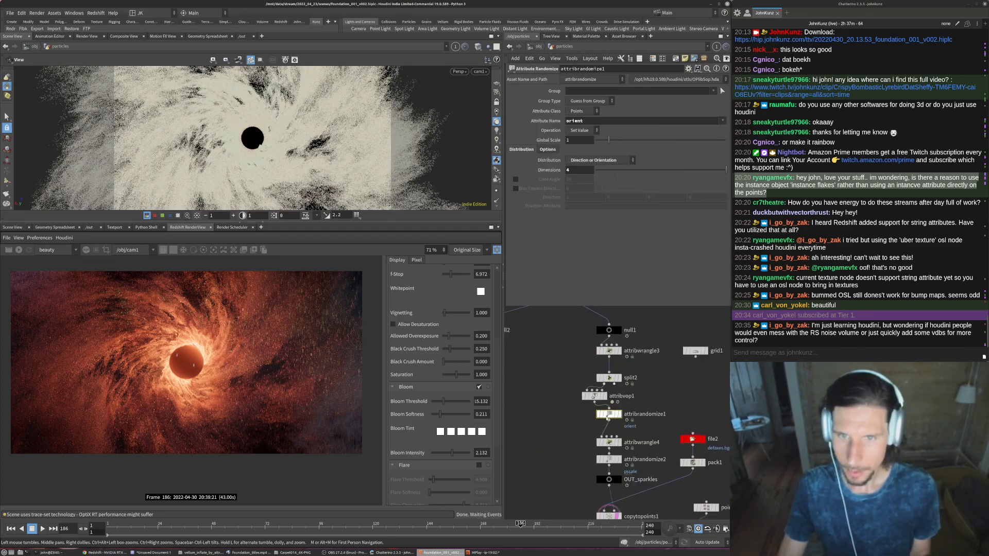
{"action": "left_click", "coordinate": [608, 459]}
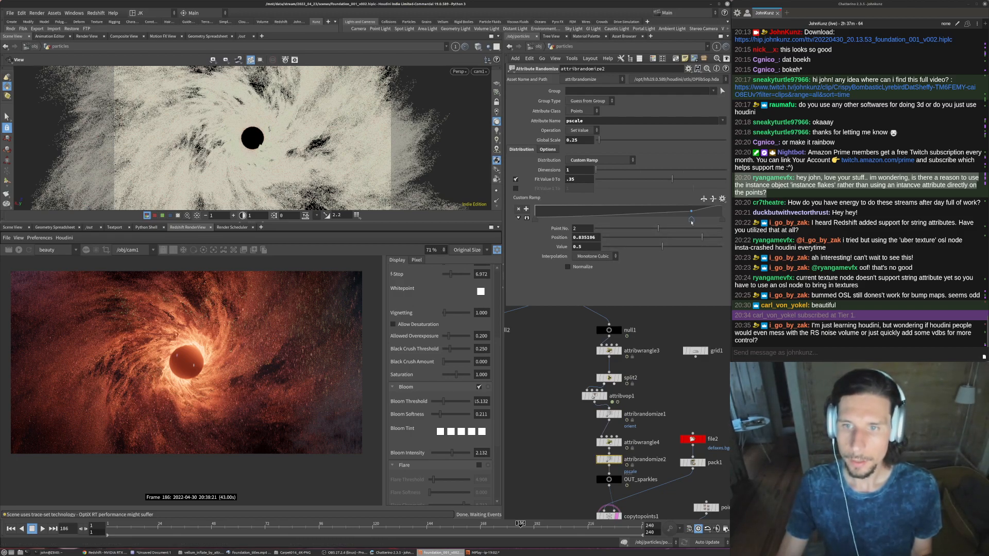
- In attribrandomize2, move custom ramp point 2 to position about 0.62, raise its value to 0.733, and set the Global Scale to 0.35
{"action": "left_click_drag", "start_coordinate": [652, 222], "coordinate": [559, 222]}
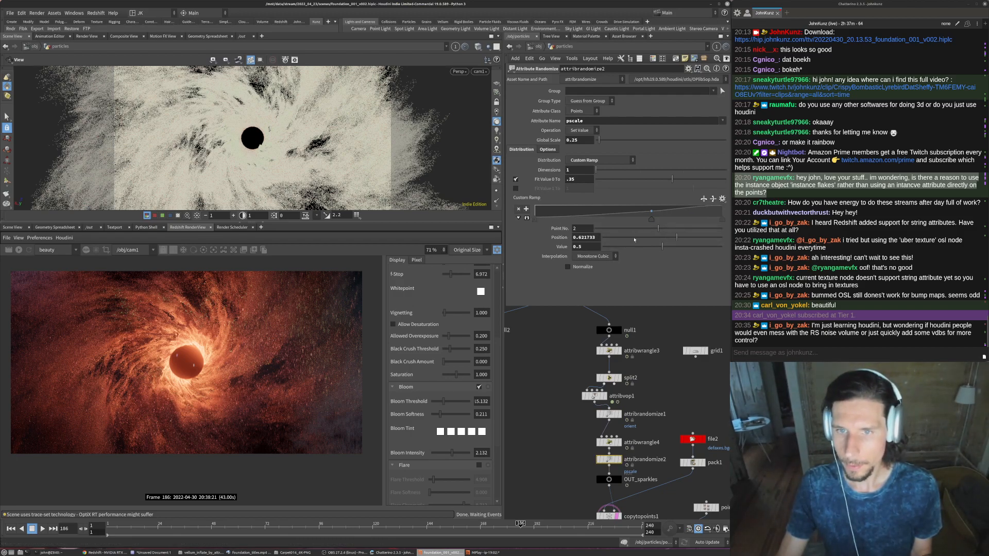
{"action": "left_click", "coordinate": [690, 247]}
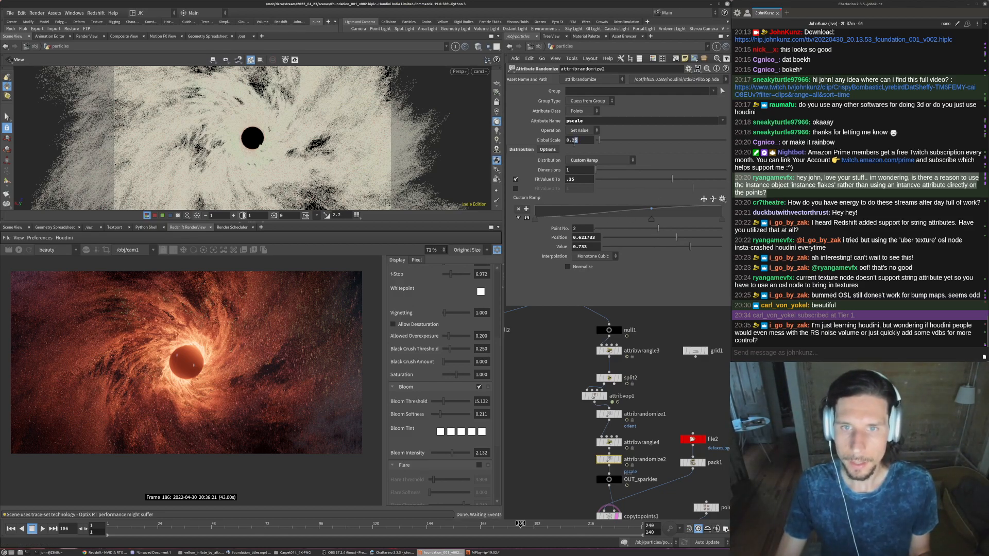
{"action": "type", "text": "3"}
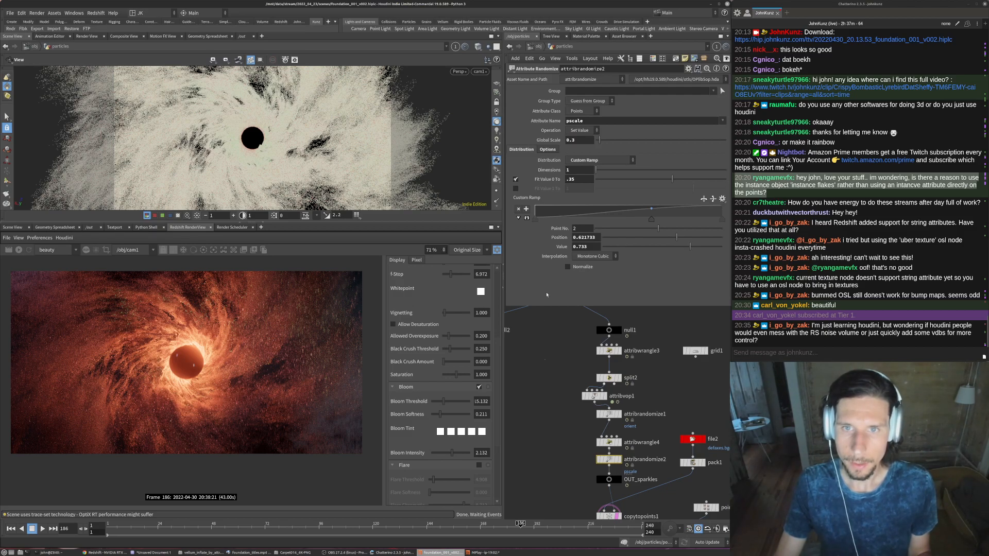
{"action": "type", "text": "5"}
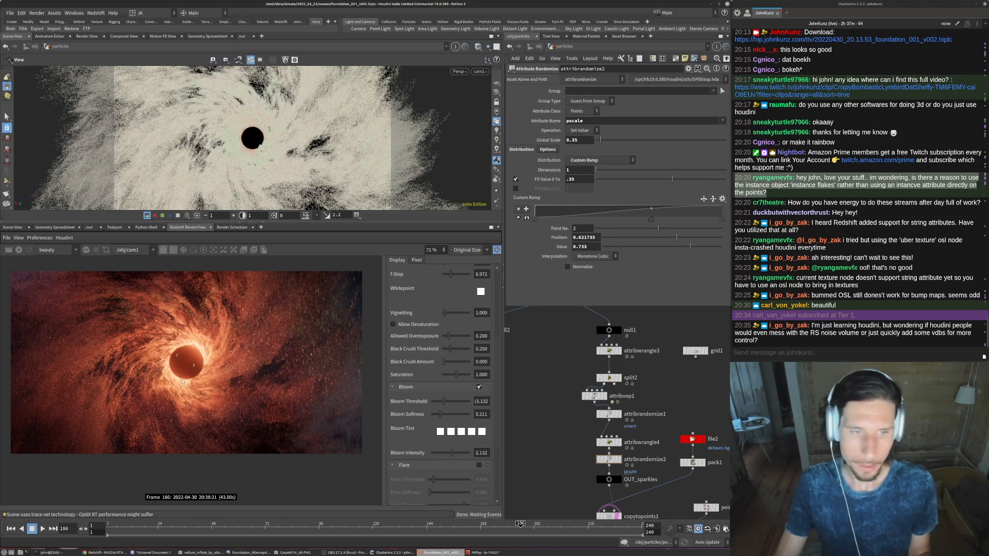
- Start the progressive Redshift preview render and examine the resized sparkles around the orb and across the whole frame
{"action": "scroll", "coordinate": [189, 384], "scroll_direction": "down", "scroll_amount": 2}
{"action": "left_click", "coordinate": [19, 250]}
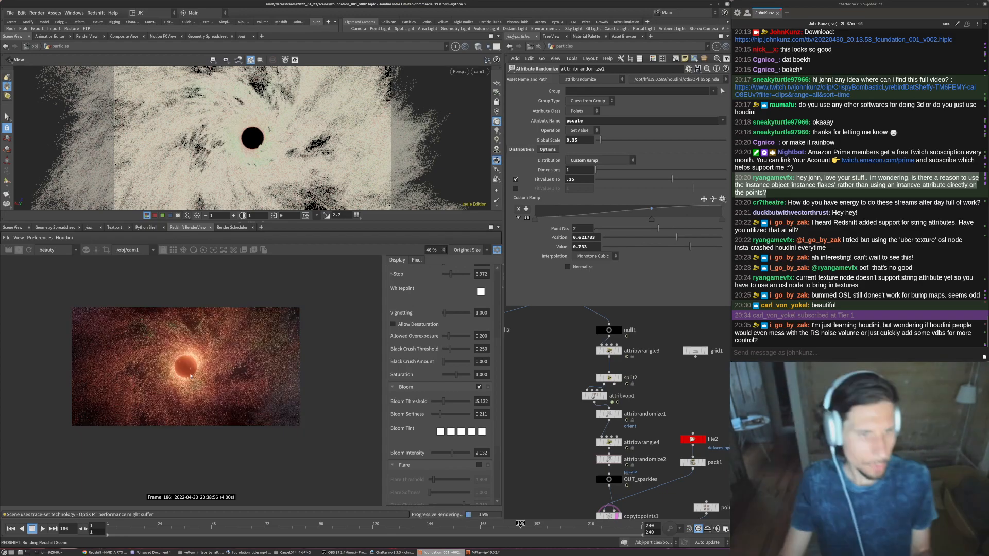
{"action": "scroll", "coordinate": [191, 376], "scroll_direction": "up", "scroll_amount": 3}
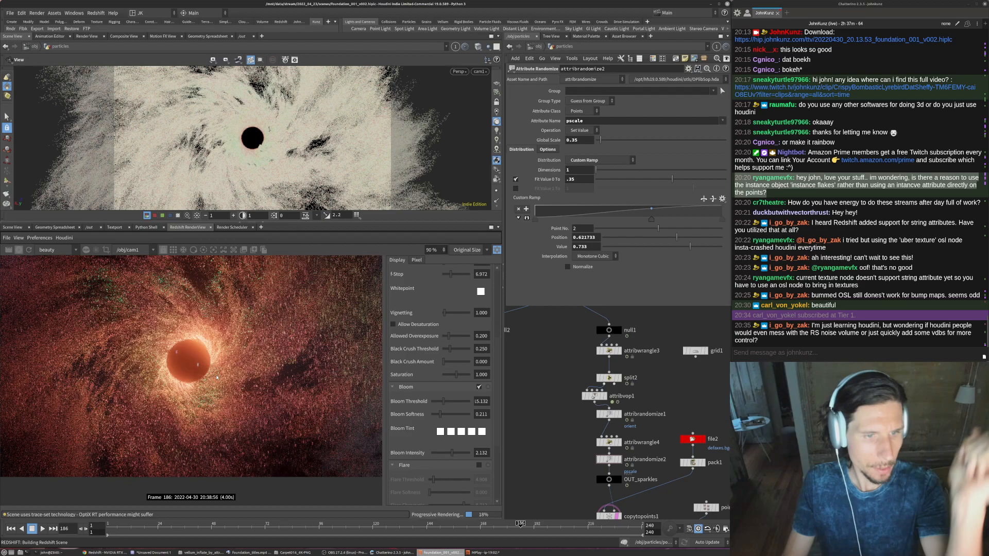
{"action": "scroll", "coordinate": [217, 383], "scroll_direction": "down", "scroll_amount": 1}
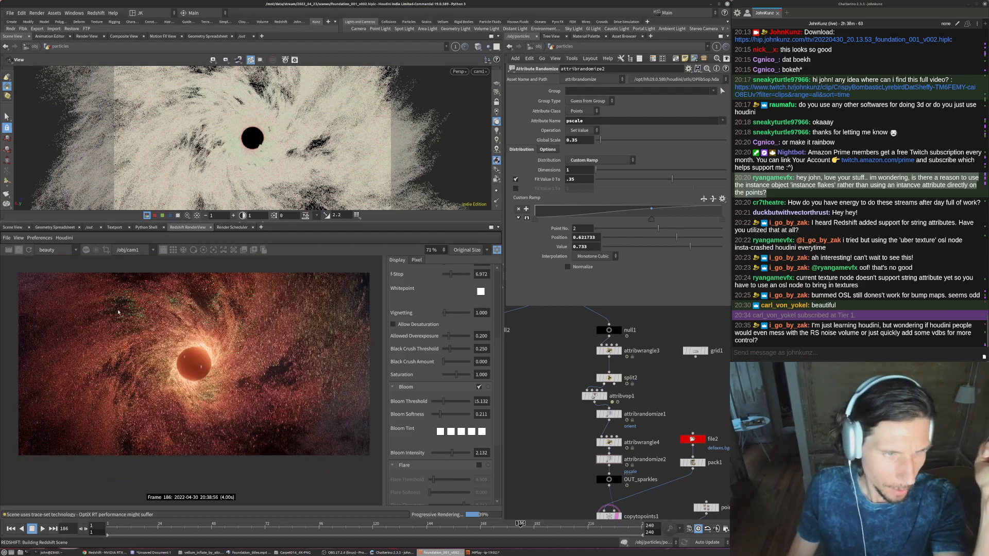
{"action": "scroll", "coordinate": [226, 376], "scroll_direction": "down", "scroll_amount": 1}
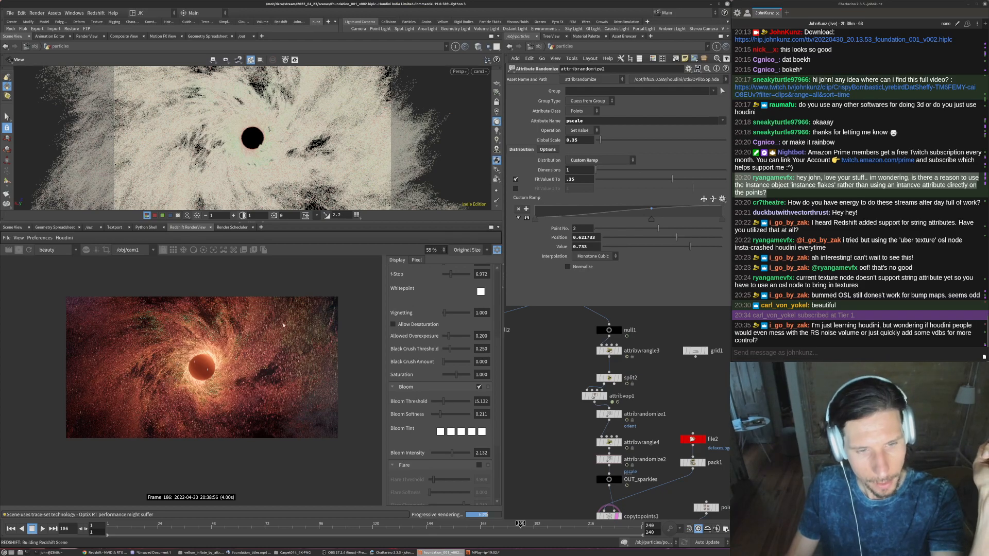
{"action": "scroll", "coordinate": [217, 370], "scroll_direction": "up", "scroll_amount": 1}
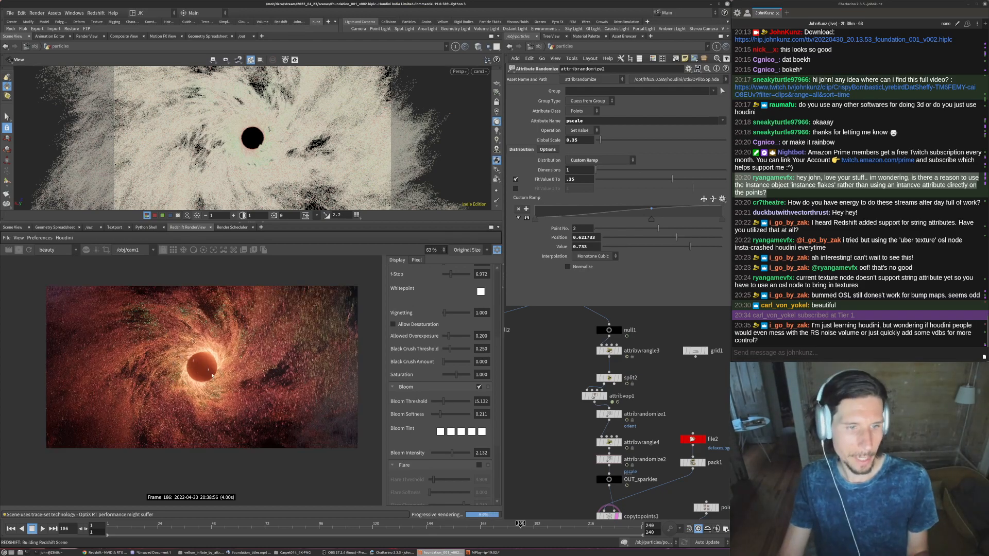
- Examine the finished preview render's sparkles and particle swirl around the orb, close up and in full frame
{"action": "scroll", "coordinate": [152, 387], "scroll_direction": "up", "scroll_amount": 8}
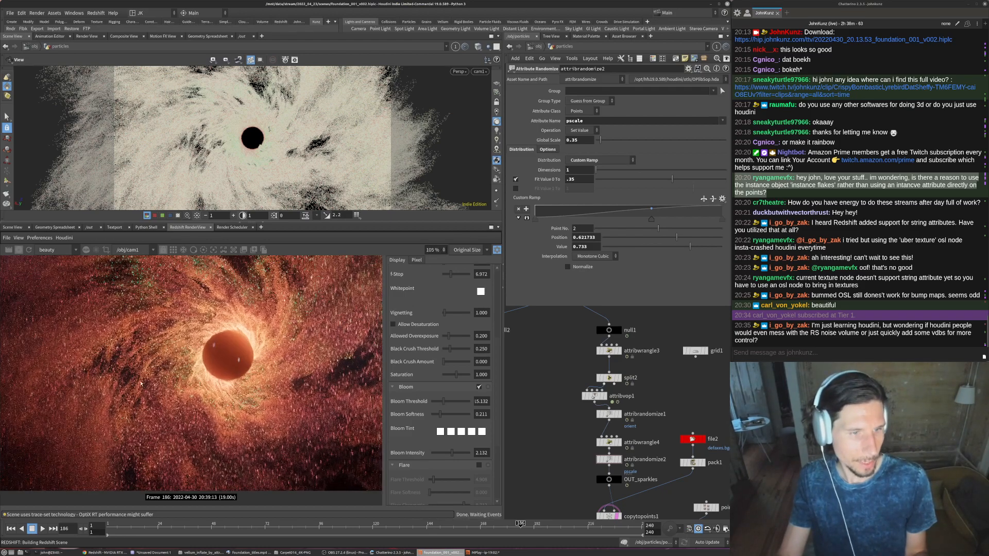
{"action": "scroll", "coordinate": [131, 384], "scroll_direction": "down", "scroll_amount": 8}
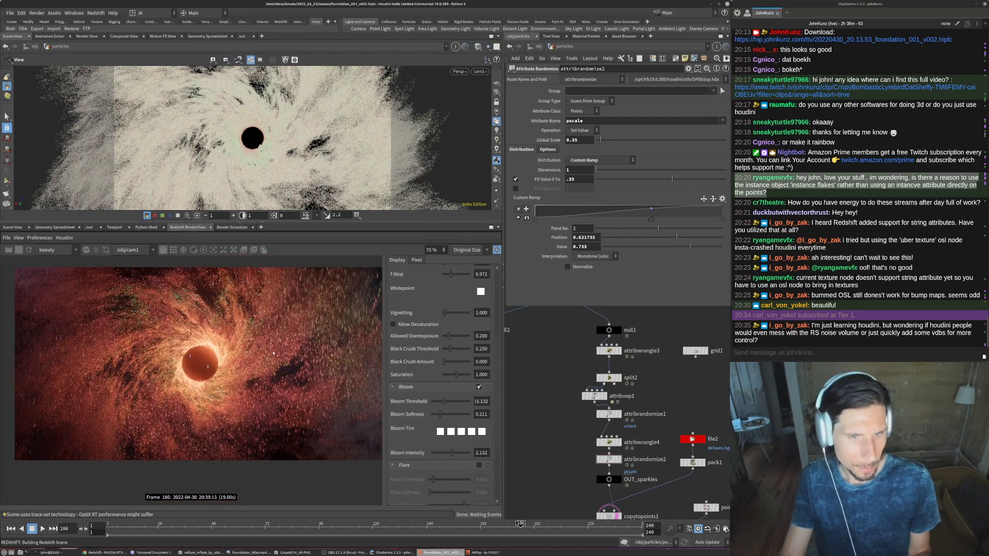
{"action": "scroll", "coordinate": [220, 395], "scroll_direction": "down", "scroll_amount": 2}
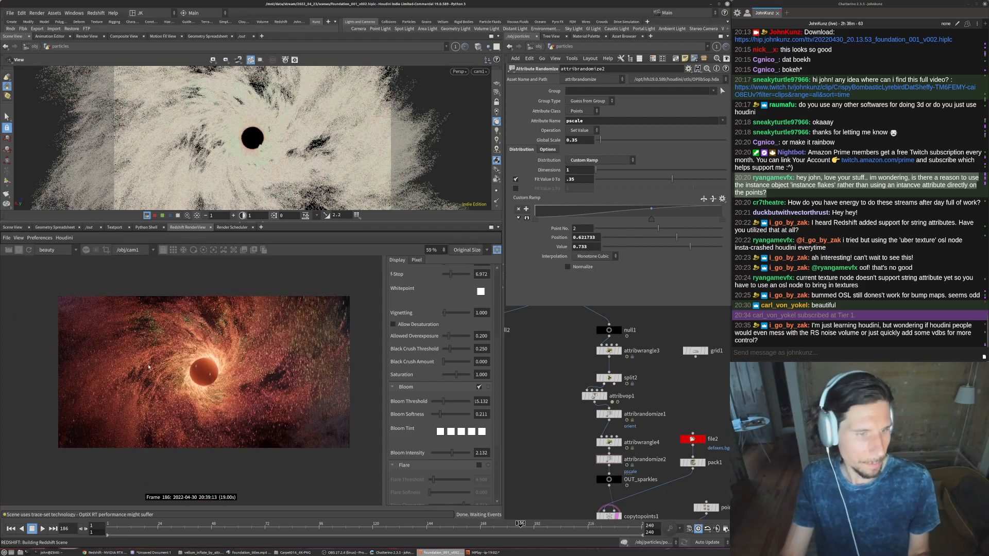
{"action": "scroll", "coordinate": [175, 378], "scroll_direction": "down", "scroll_amount": 2}
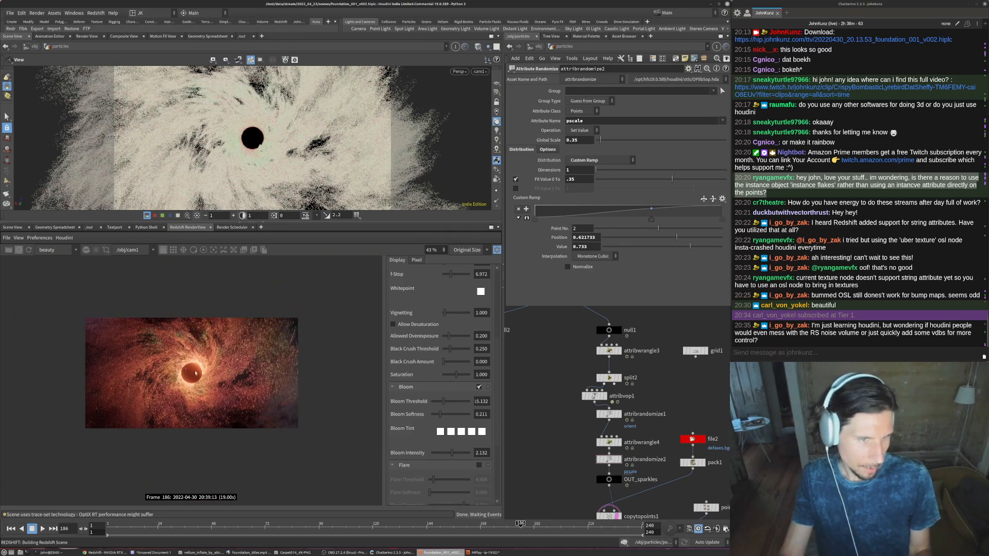
{"action": "scroll", "coordinate": [190, 381], "scroll_direction": "up", "scroll_amount": 3}
{"action": "scroll", "coordinate": [190, 381], "scroll_direction": "up", "scroll_amount": 2}
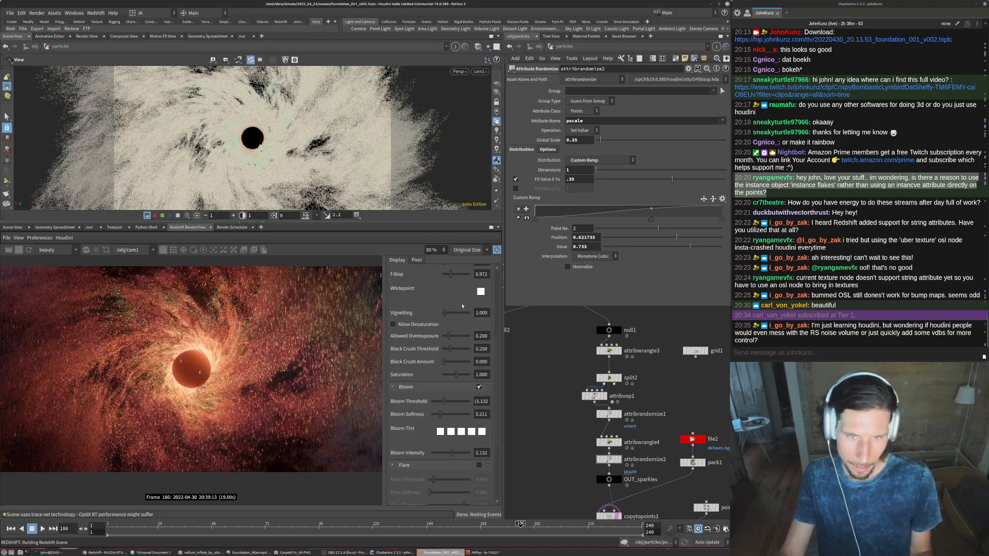
- In the render view's photographic exposure settings, set Black Crush Amount to 0.028 and Saturation to 1.083
{"action": "scroll", "coordinate": [453, 340], "scroll_direction": "up", "scroll_amount": 3}
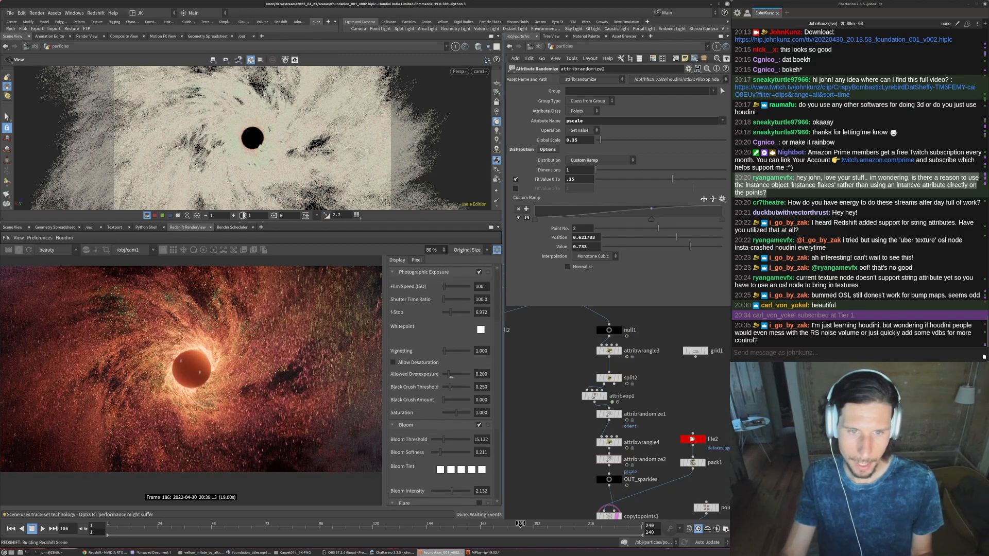
{"action": "left_click", "coordinate": [450, 401]}
{"action": "left_click_drag", "start_coordinate": [444, 400], "coordinate": [442, 400]}
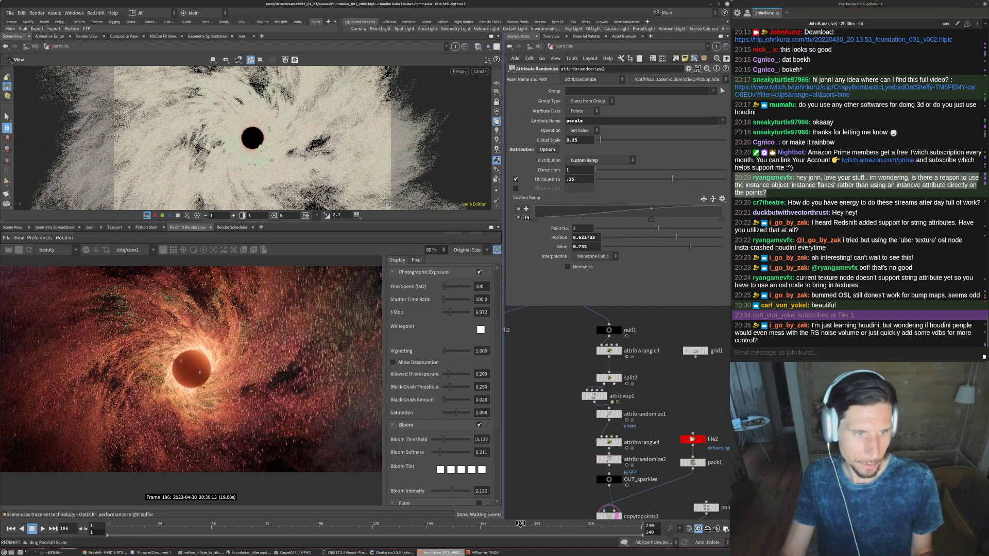
{"action": "scroll", "coordinate": [324, 407], "scroll_direction": "down", "scroll_amount": 1}
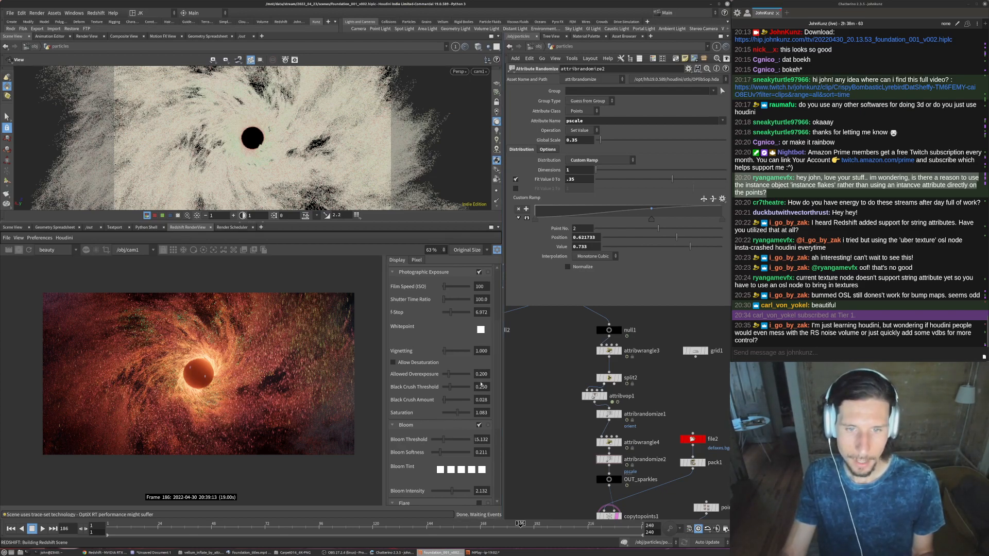
- Enable Color Controls, add two RGB curve points that lift the highlights and slightly lower the shadows, and compare the render with the reference title shot
{"action": "scroll", "coordinate": [497, 330], "scroll_direction": "up", "scroll_amount": 3}
{"action": "scroll", "coordinate": [391, 339], "scroll_direction": "up", "scroll_amount": 1}
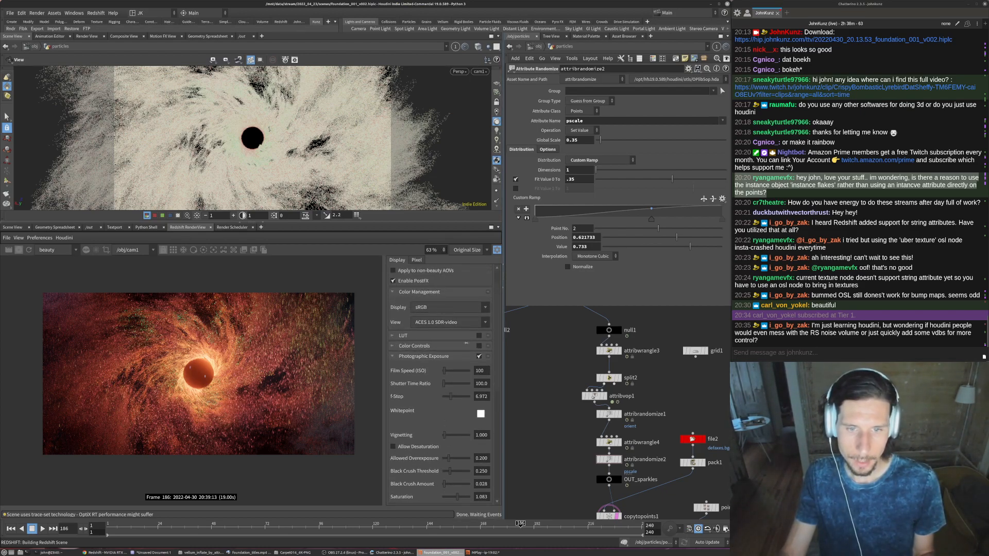
{"action": "left_click", "coordinate": [391, 345]}
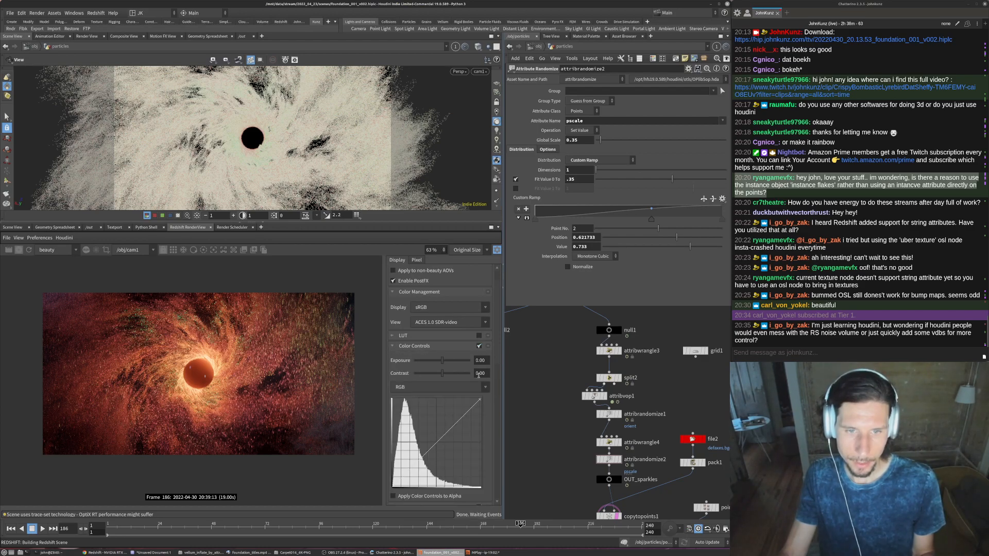
{"action": "scroll", "coordinate": [466, 349], "scroll_direction": "down", "scroll_amount": 3}
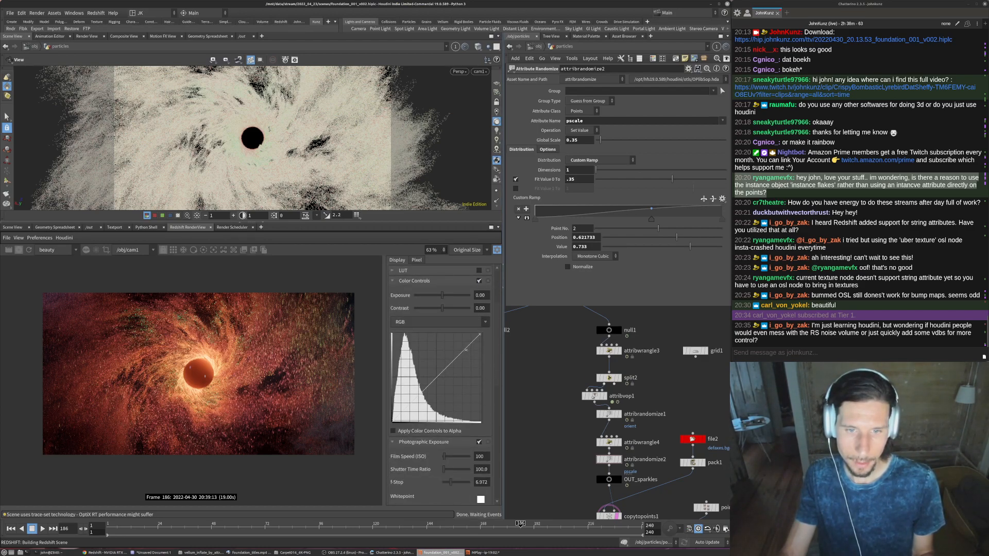
{"action": "left_click", "coordinate": [463, 347]}
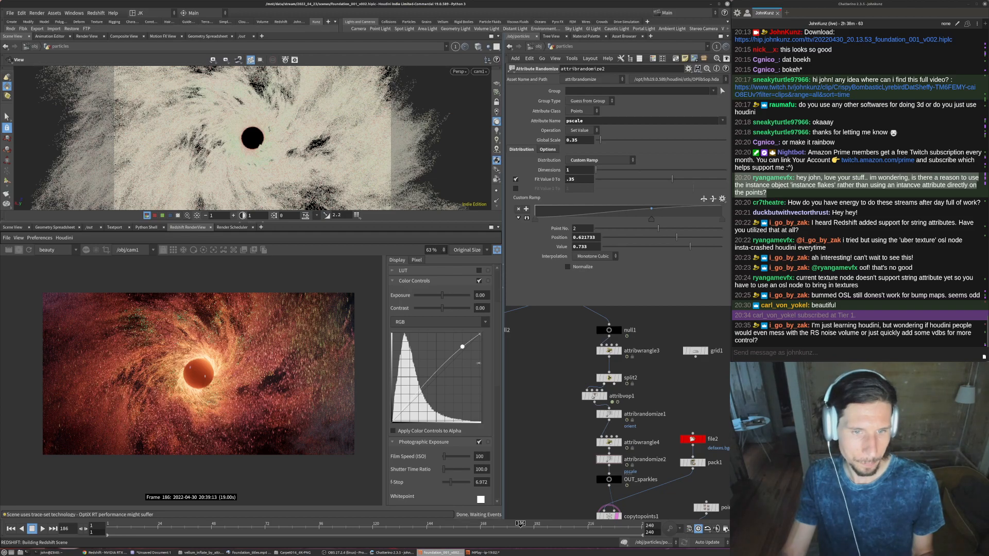
{"action": "left_click_drag", "start_coordinate": [462, 346], "coordinate": [462, 345]}
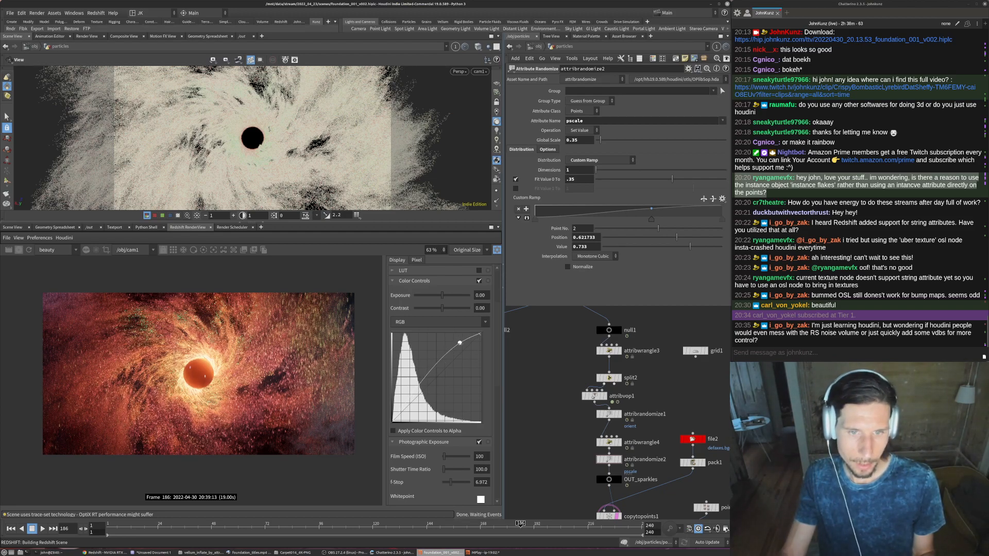
{"action": "left_click", "coordinate": [421, 405]}
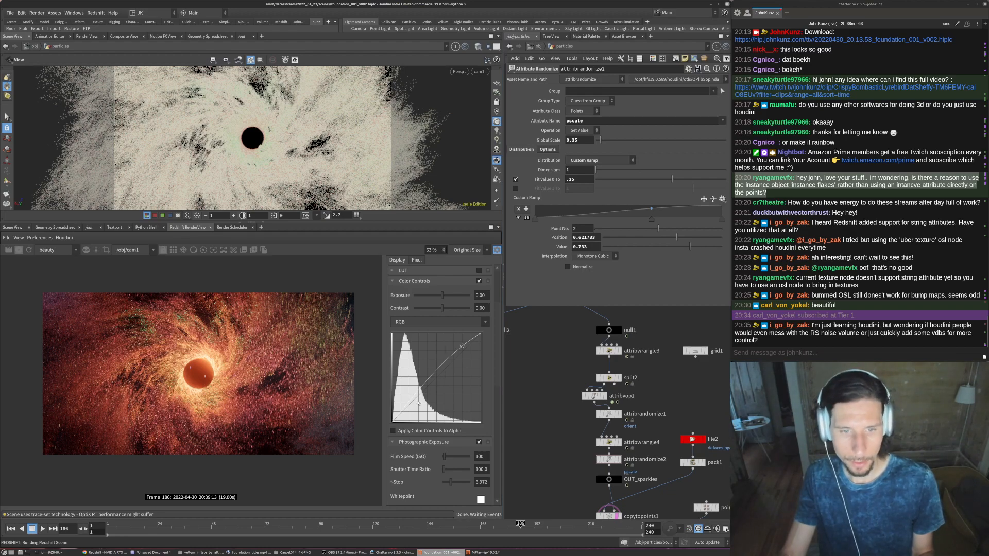
{"action": "left_click_drag", "start_coordinate": [420, 405], "coordinate": [415, 400]}
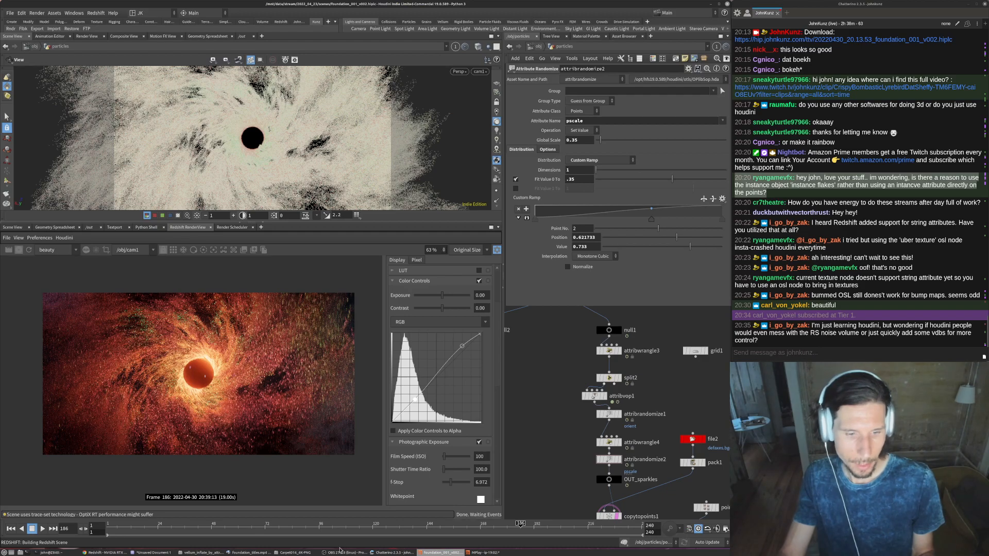
{"action": "left_click", "coordinate": [251, 553]}
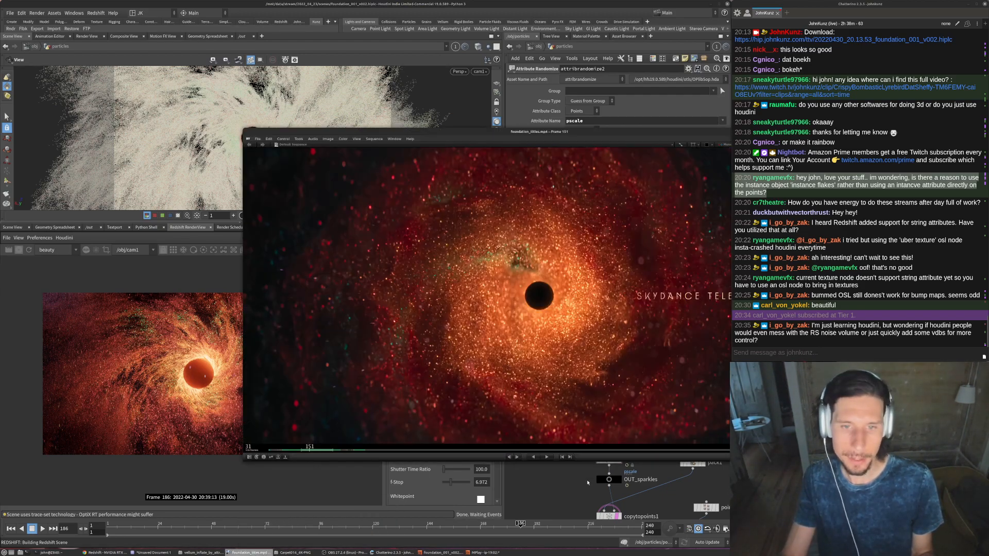
{"action": "left_click", "coordinate": [152, 443]}
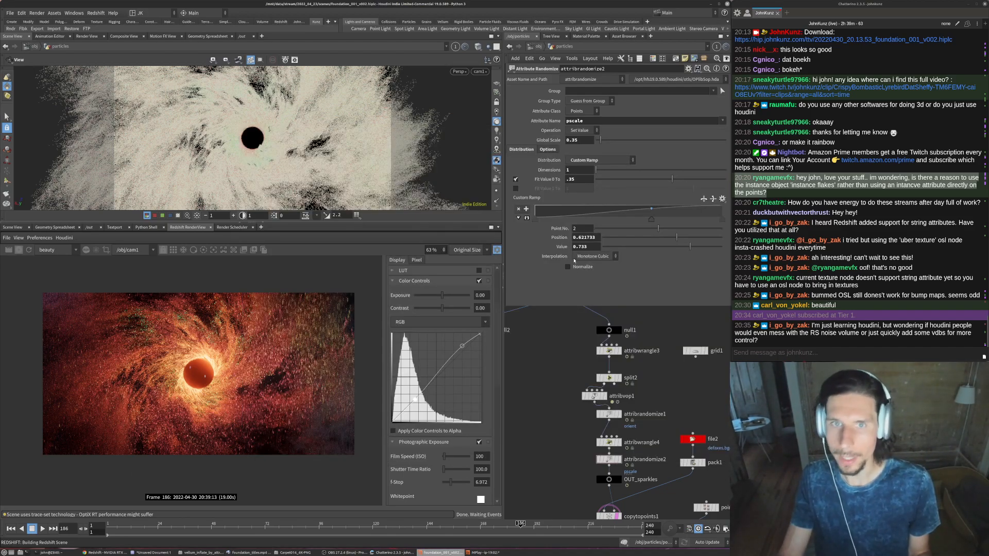
- Return to the obj network, try an Intensity of 5 on the ambient_fill light, and settle on 8
{"action": "left_click", "coordinate": [536, 47]}
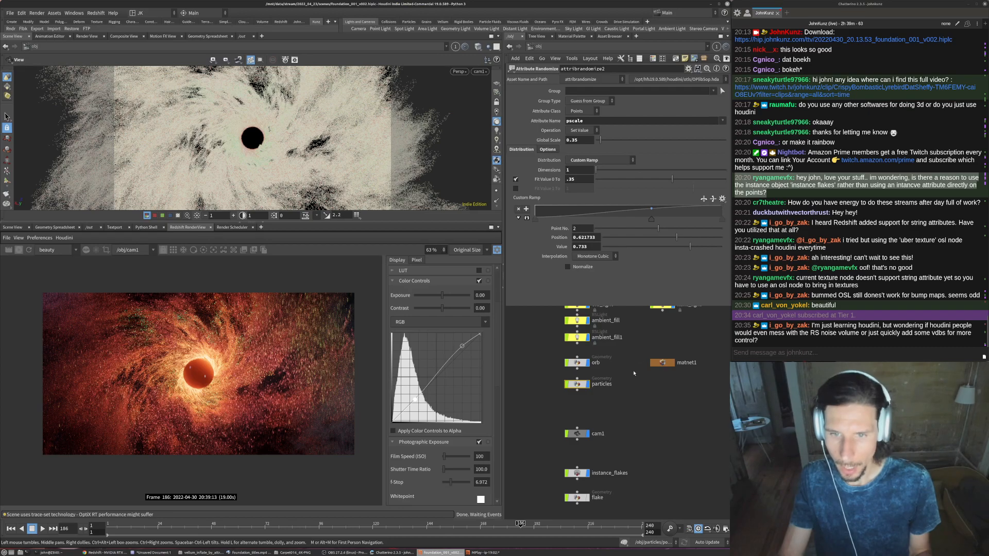
{"action": "left_click", "coordinate": [577, 384]}
{"action": "scroll", "coordinate": [561, 385], "scroll_direction": "up", "scroll_amount": 2}
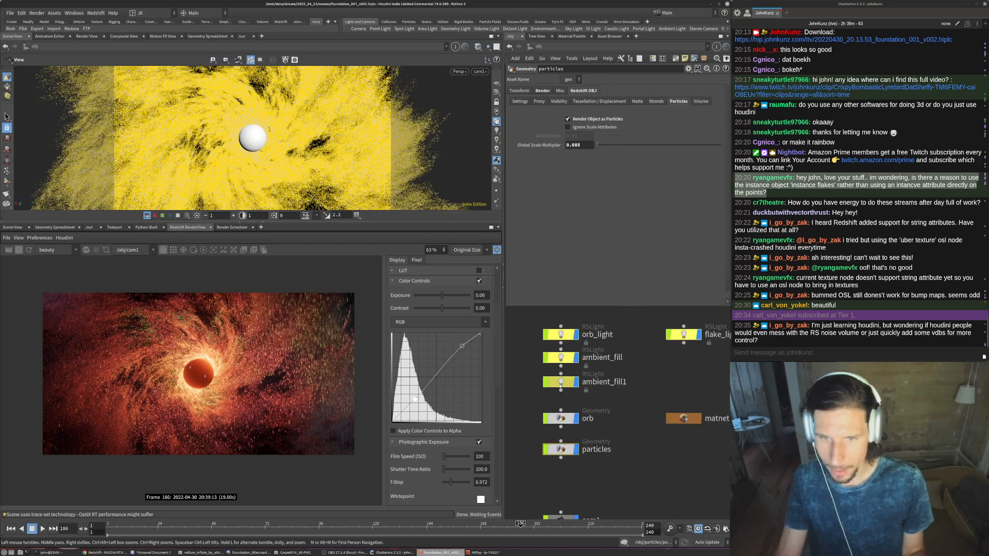
{"action": "left_click", "coordinate": [560, 383]}
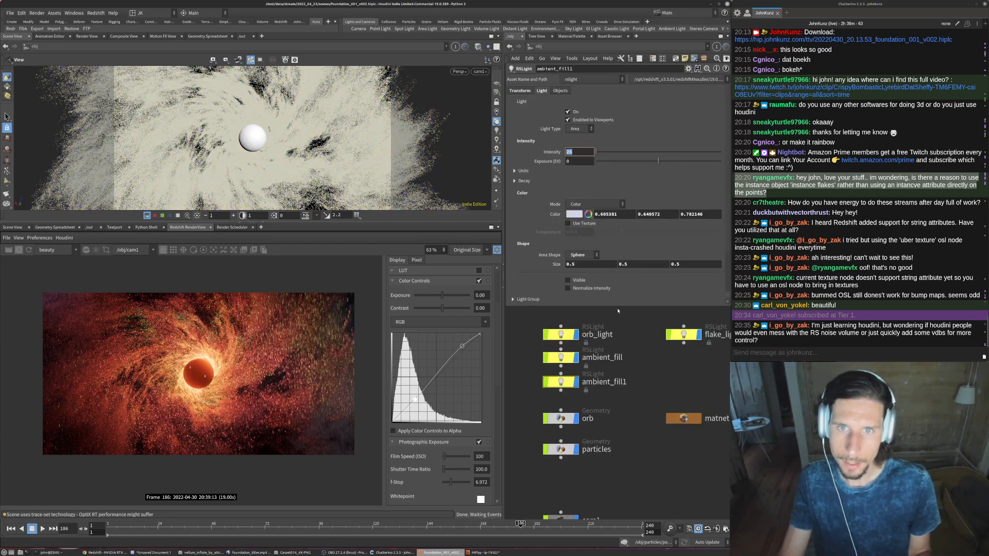
{"action": "left_click", "coordinate": [561, 357]}
{"action": "double_click", "coordinate": [579, 151]}
{"action": "type", "text": "5"}
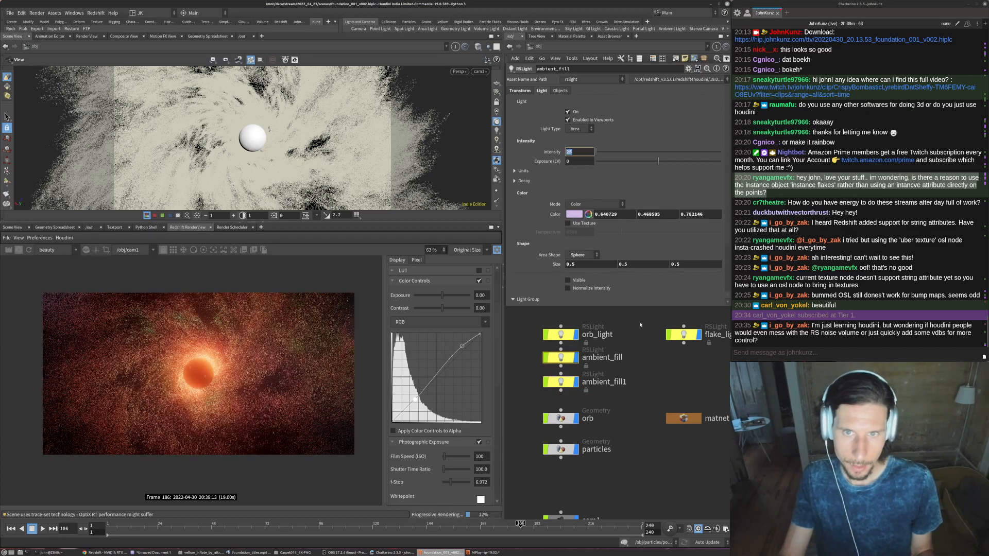
{"action": "key", "text": "Return"}
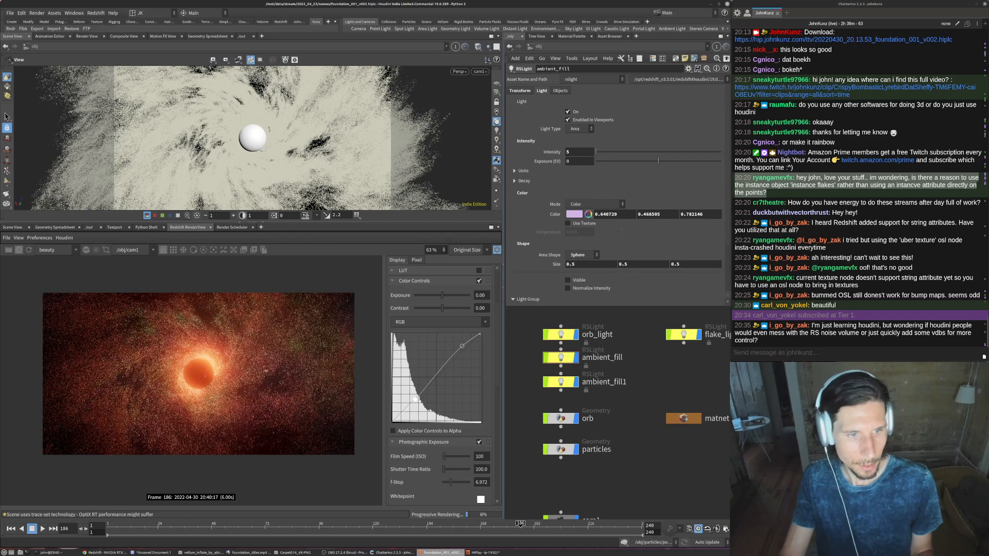
{"action": "scroll", "coordinate": [175, 396], "scroll_direction": "down", "scroll_amount": 2}
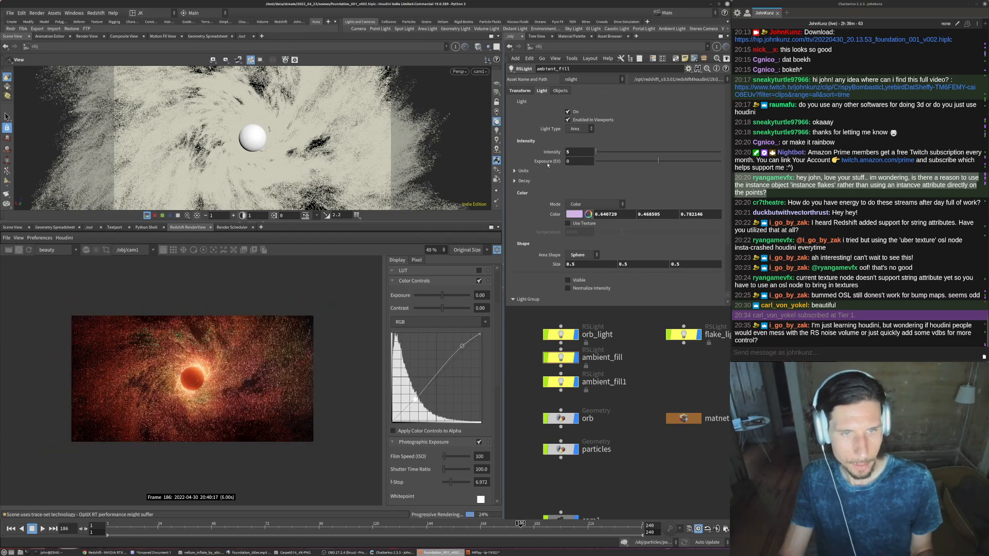
{"action": "double_click", "coordinate": [575, 152]}
{"action": "type", "text": "8"}
{"action": "key", "text": "Return"}
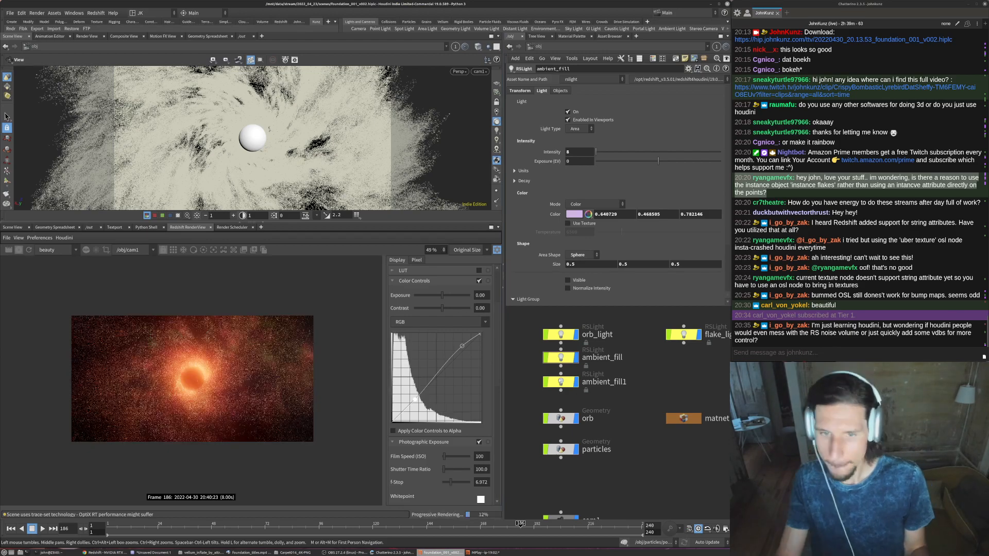
- Set the ambient_fill1 light's Intensity to 12
{"action": "left_click", "coordinate": [571, 382]}
{"action": "double_click", "coordinate": [587, 153]}
{"action": "type", "text": "12"}
{"action": "key", "text": "Return"}
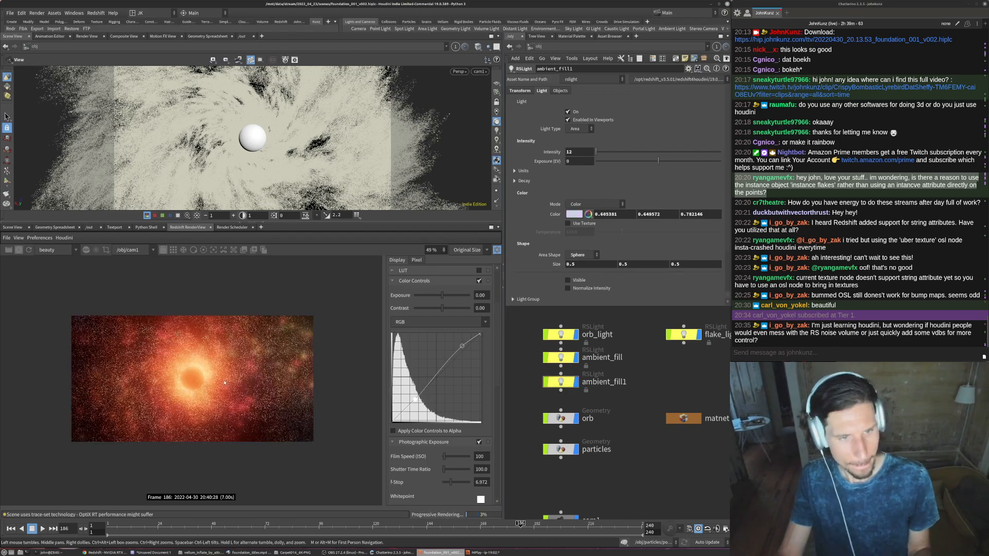
- Set cam1's sampling F-Stop to .062 and examine the updated depth of field in the preview render
{"action": "scroll", "coordinate": [587, 396], "scroll_direction": "down", "scroll_amount": 3}
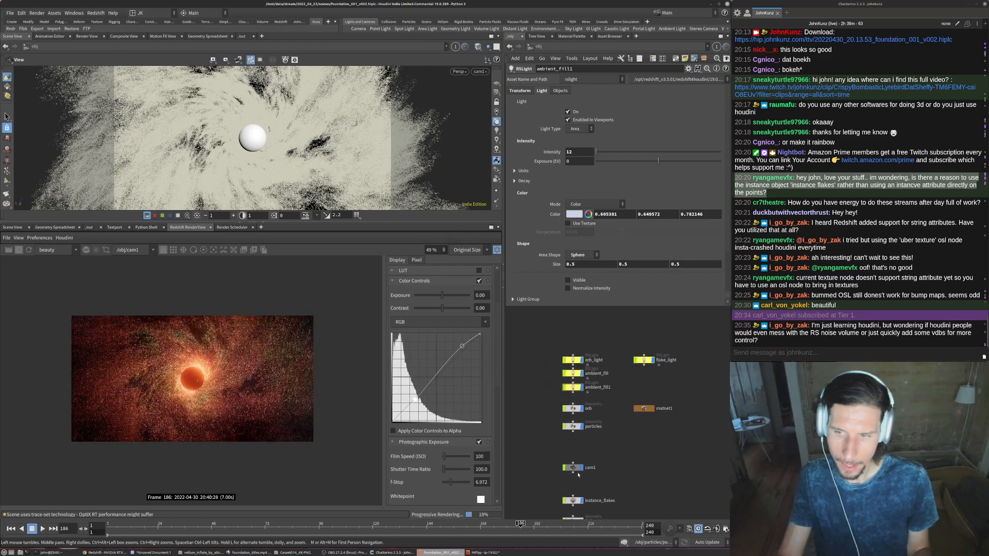
{"action": "scroll", "coordinate": [578, 475], "scroll_direction": "up", "scroll_amount": 3}
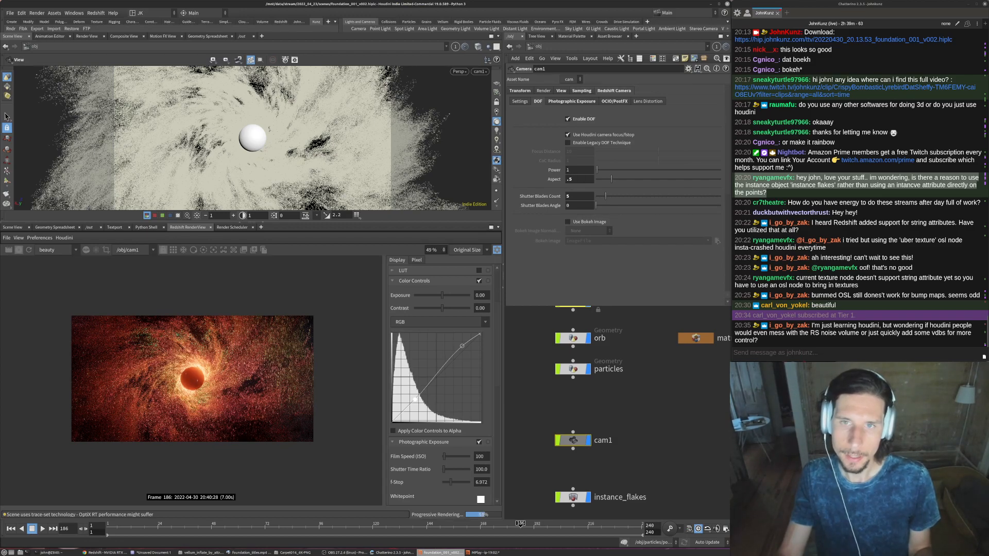
{"action": "left_click", "coordinate": [582, 91]}
{"action": "left_click", "coordinate": [570, 119]}
{"action": "type", "text": "06"}
{"action": "key", "text": "Return"}
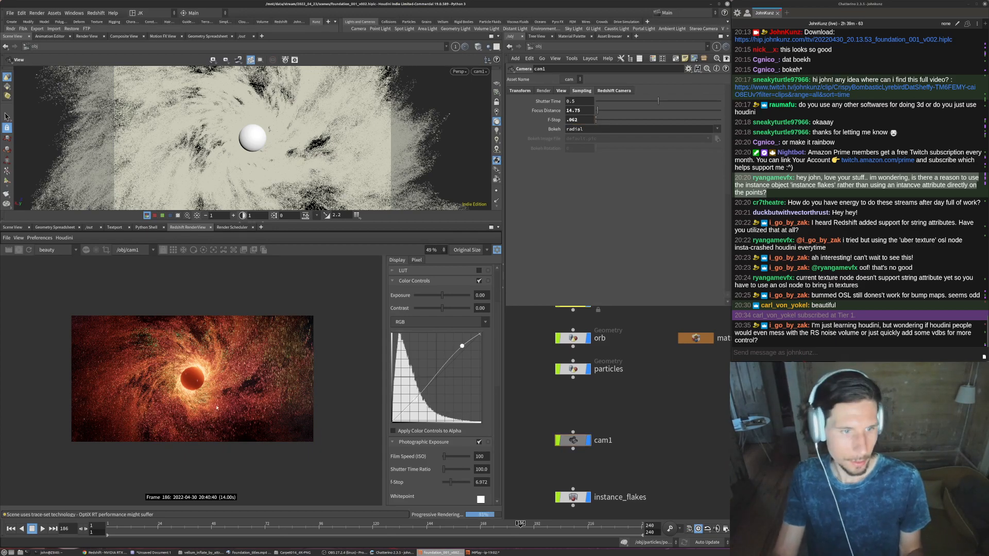
{"action": "scroll", "coordinate": [181, 391], "scroll_direction": "up", "scroll_amount": 1}
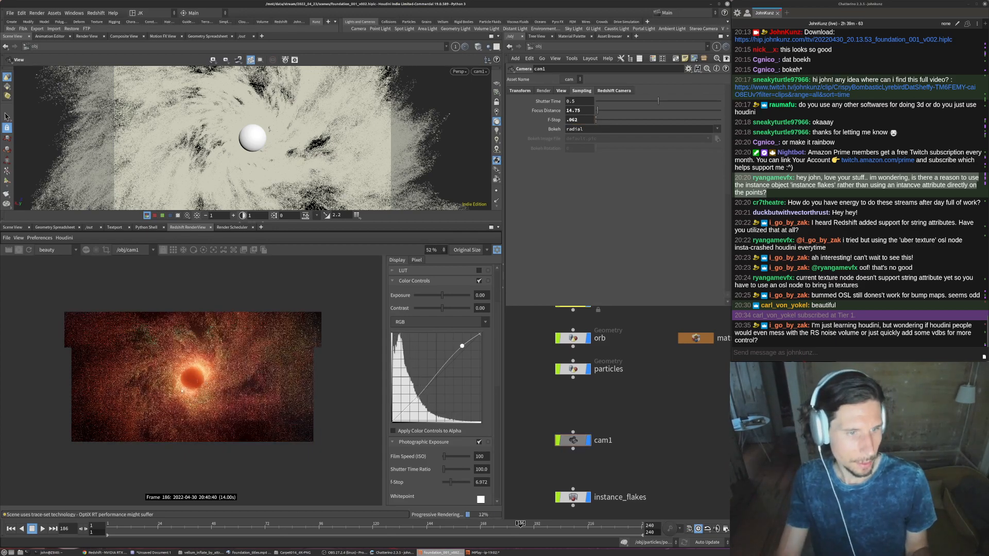
{"action": "scroll", "coordinate": [181, 391], "scroll_direction": "up", "scroll_amount": 5}
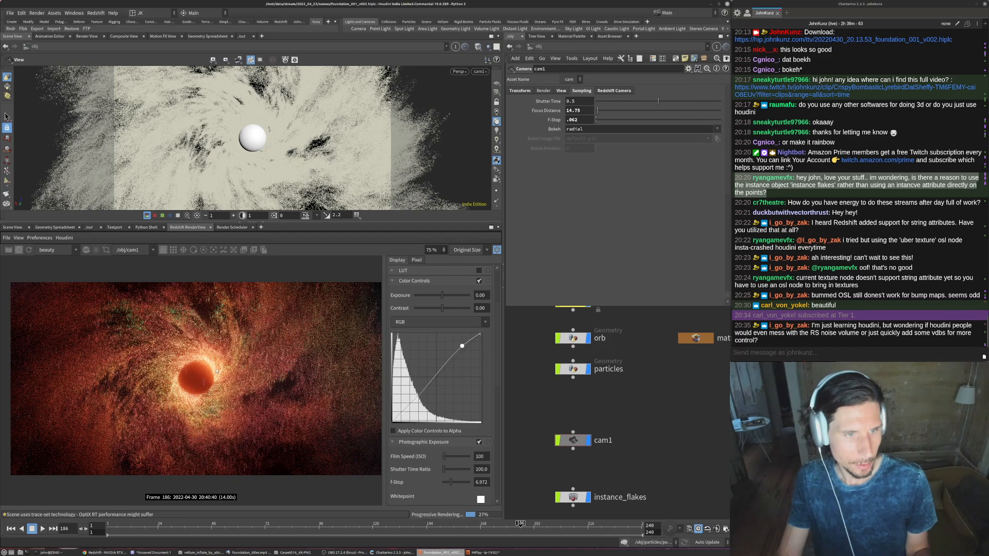
{"action": "scroll", "coordinate": [171, 404], "scroll_direction": "down", "scroll_amount": 2}
{"action": "scroll", "coordinate": [236, 384], "scroll_direction": "up", "scroll_amount": 2}
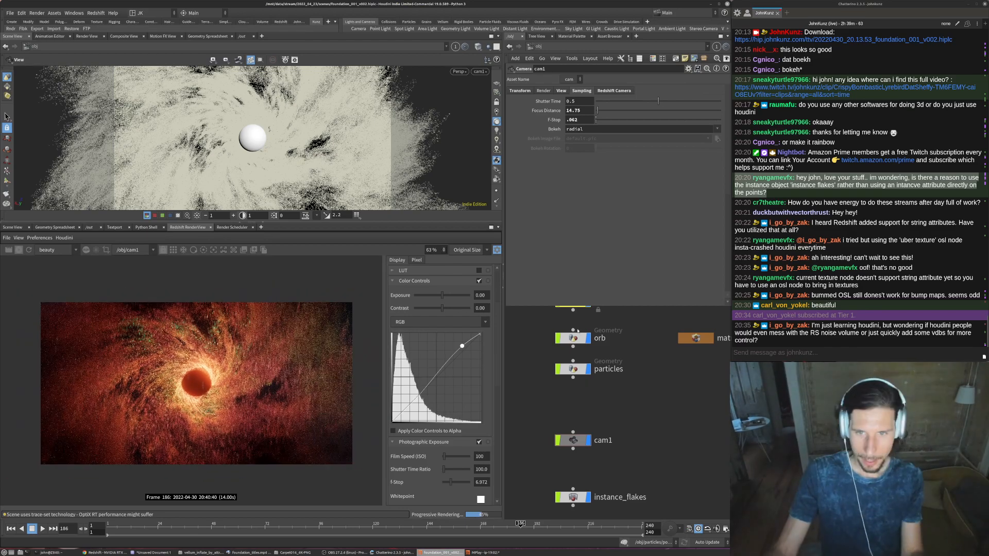
- Set the orb object's Y translation to 1 and check the orb's new placement close up in the preview render
{"action": "left_click", "coordinate": [575, 340]}
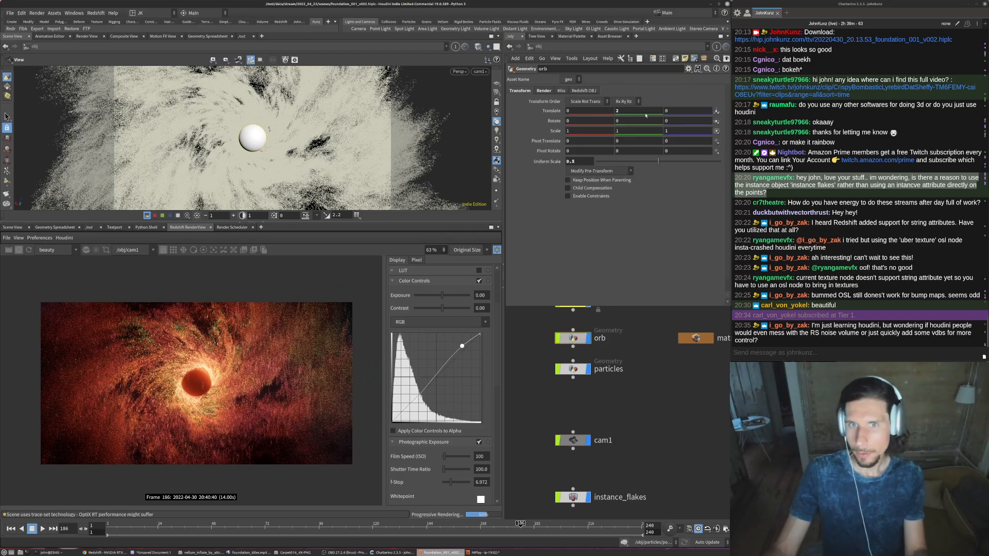
{"action": "left_click", "coordinate": [645, 111]}
{"action": "key", "text": "BackSpace"}
{"action": "type", "text": "1"}
{"action": "key", "text": "Return"}
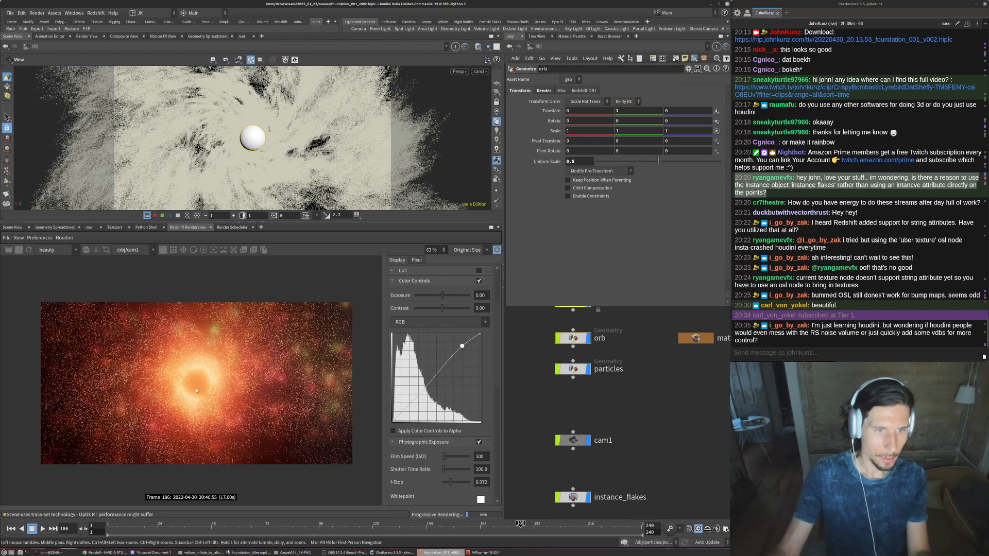
{"action": "scroll", "coordinate": [196, 390], "scroll_direction": "up", "scroll_amount": 1}
{"action": "scroll", "coordinate": [197, 387], "scroll_direction": "up", "scroll_amount": 10}
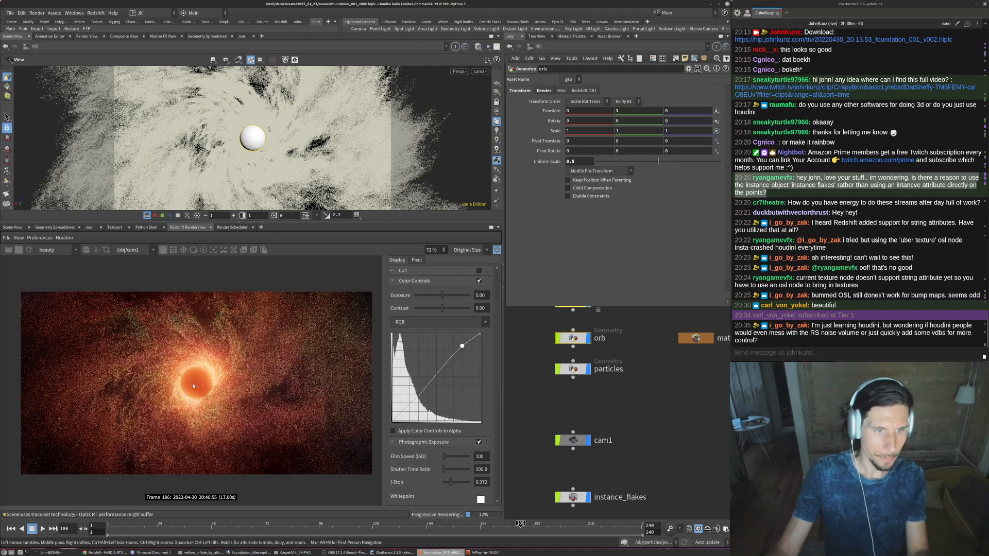
{"action": "scroll", "coordinate": [198, 359], "scroll_direction": "down", "scroll_amount": 5}
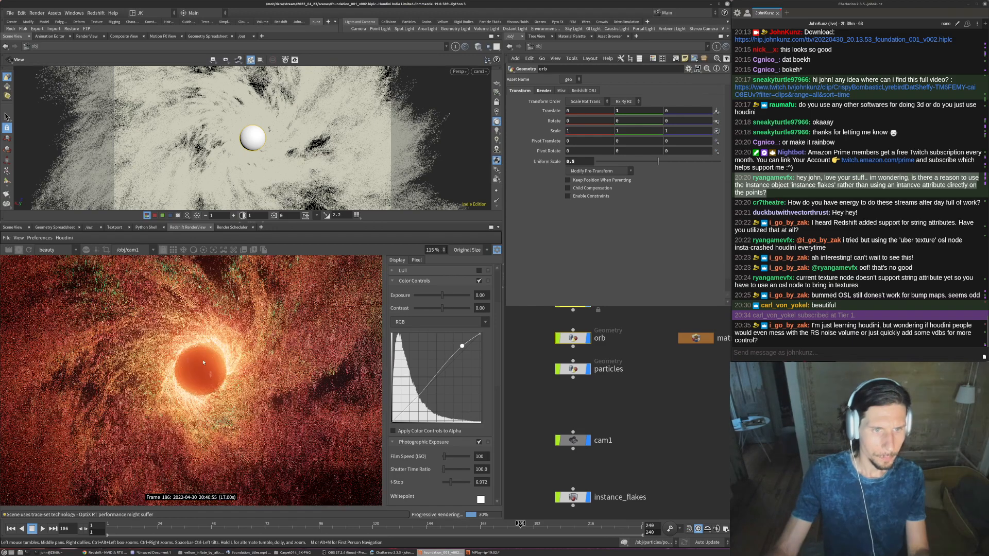
- Try a Uniform Scale of 0.85 on the orb object, settle on 0.6, and check the orb close up in the preview render
{"action": "scroll", "coordinate": [204, 362], "scroll_direction": "down", "scroll_amount": 4}
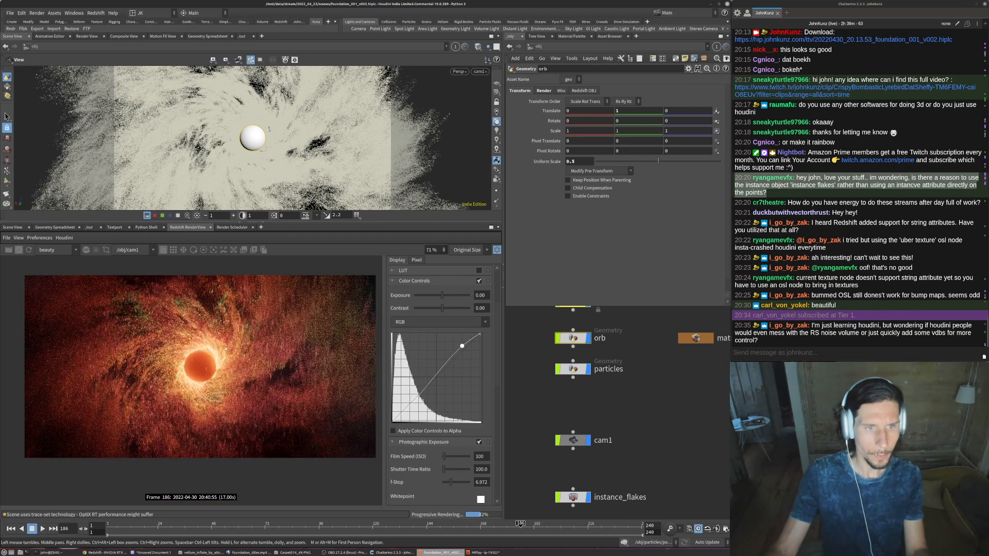
{"action": "scroll", "coordinate": [225, 349], "scroll_direction": "down", "scroll_amount": 2}
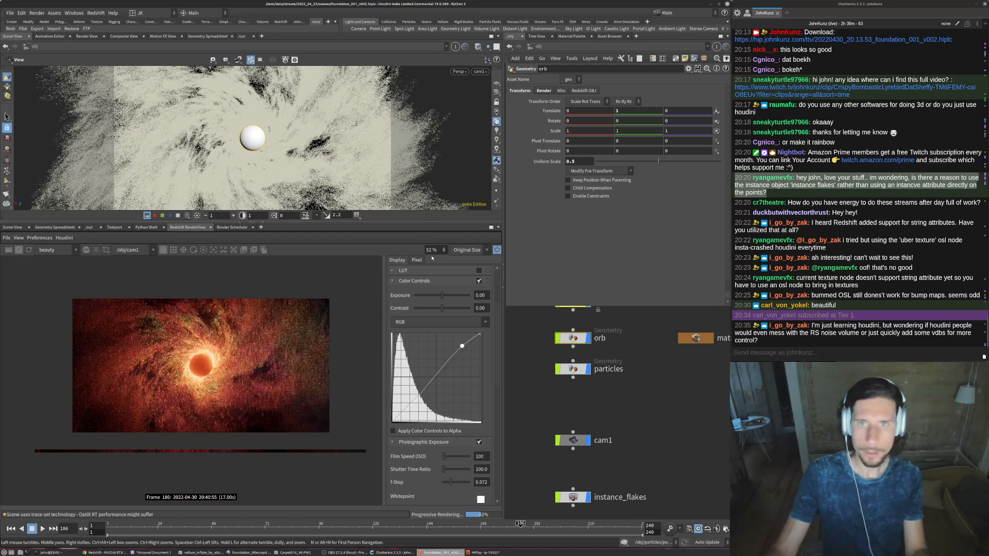
{"action": "double_click", "coordinate": [573, 161]}
{"action": "type", "text": "0.85"}
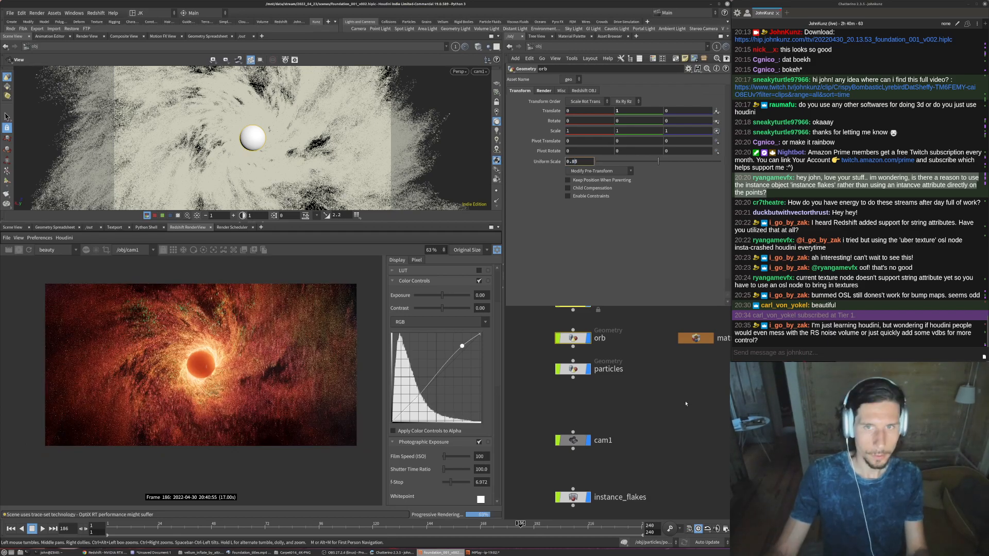
{"action": "key", "text": "Return"}
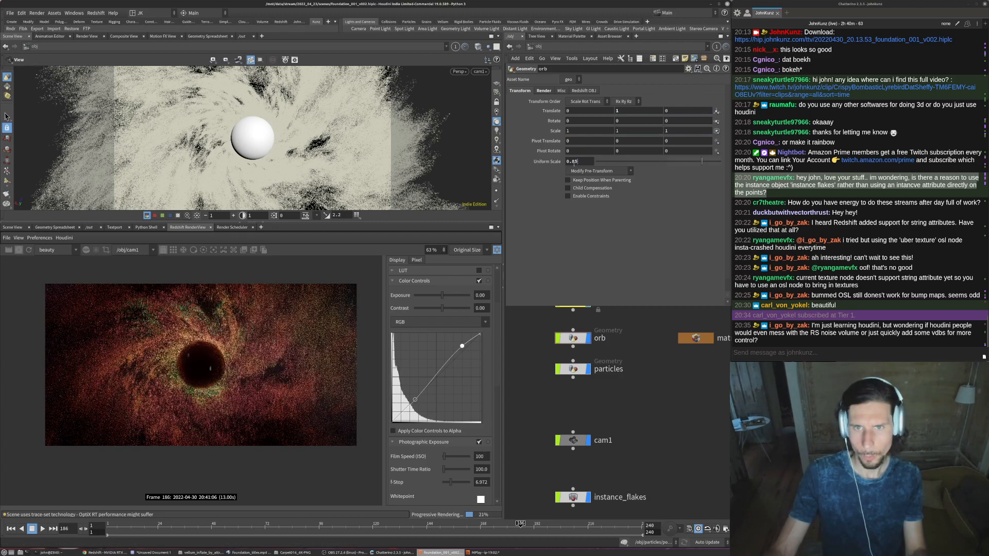
{"action": "type", "text": "6"}
{"action": "key", "text": "Return"}
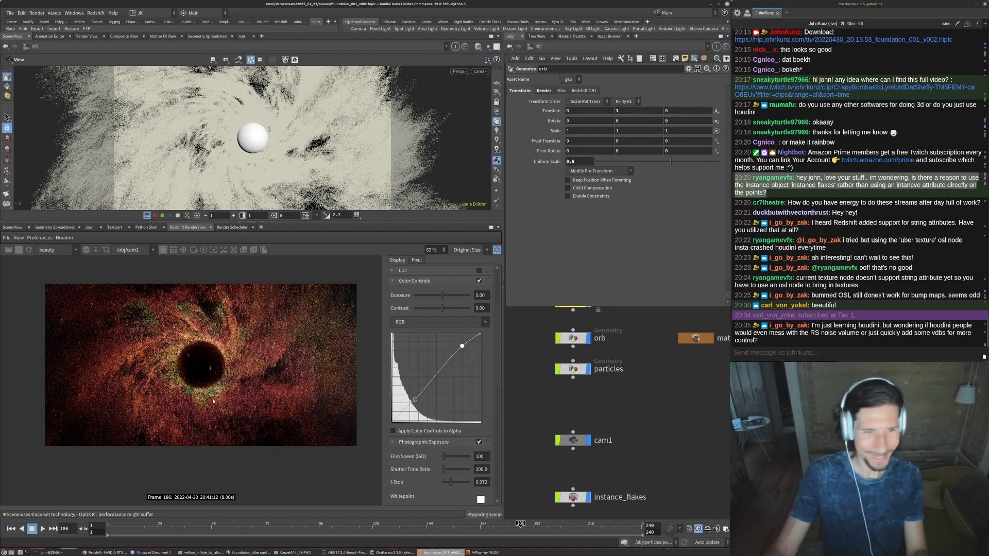
{"action": "scroll", "coordinate": [198, 363], "scroll_direction": "up", "scroll_amount": 2}
{"action": "scroll", "coordinate": [201, 368], "scroll_direction": "up", "scroll_amount": 4}
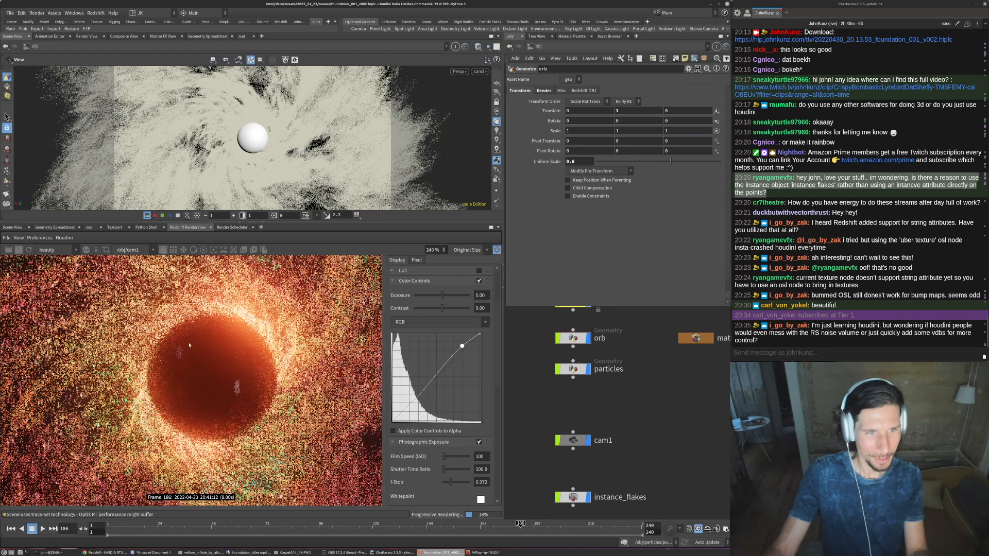
{"action": "right_click_drag", "start_coordinate": [399, 448], "coordinate": [189, 349]}
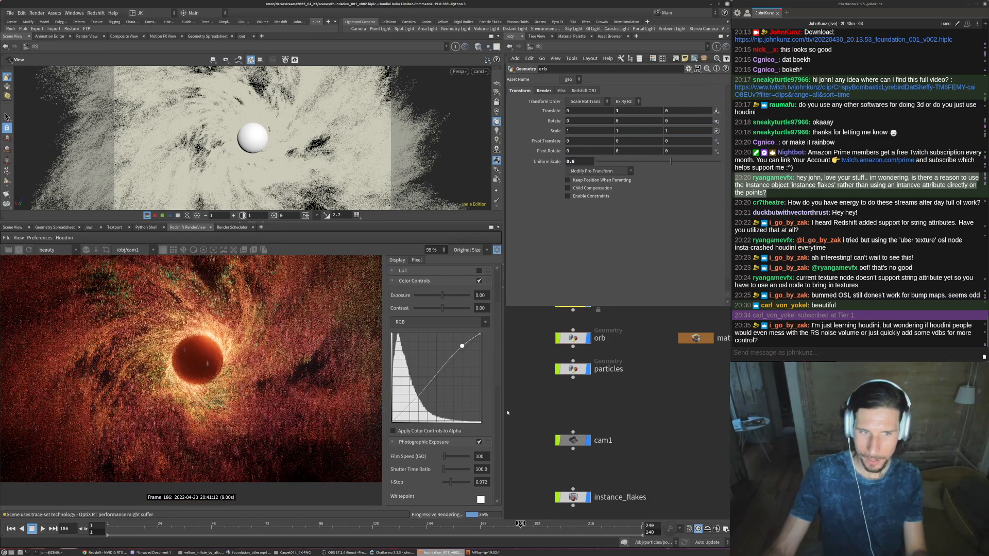
- Set the render view's photographic exposure Saturation to 1.064 and check the color around the orb
{"action": "scroll", "coordinate": [492, 454], "scroll_direction": "down", "scroll_amount": 5}
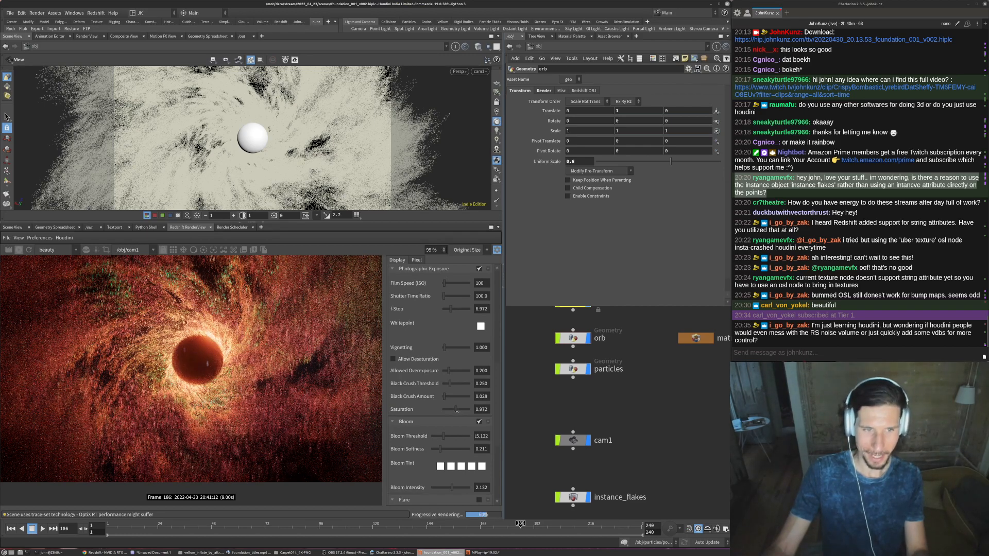
{"action": "scroll", "coordinate": [208, 371], "scroll_direction": "down", "scroll_amount": 4}
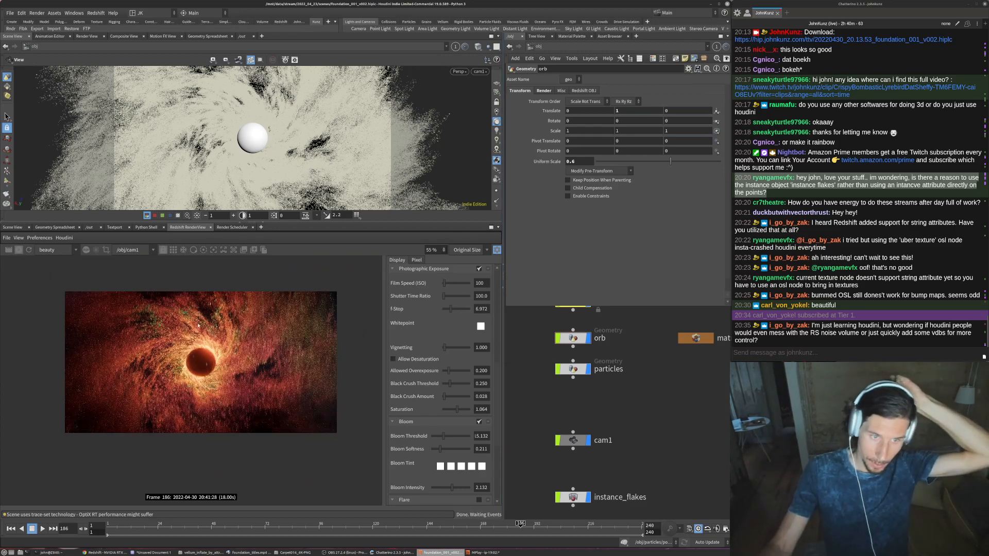
{"action": "scroll", "coordinate": [255, 405], "scroll_direction": "up", "scroll_amount": 2}
{"action": "middle_click_drag", "start_coordinate": [255, 404], "coordinate": [295, 421]}
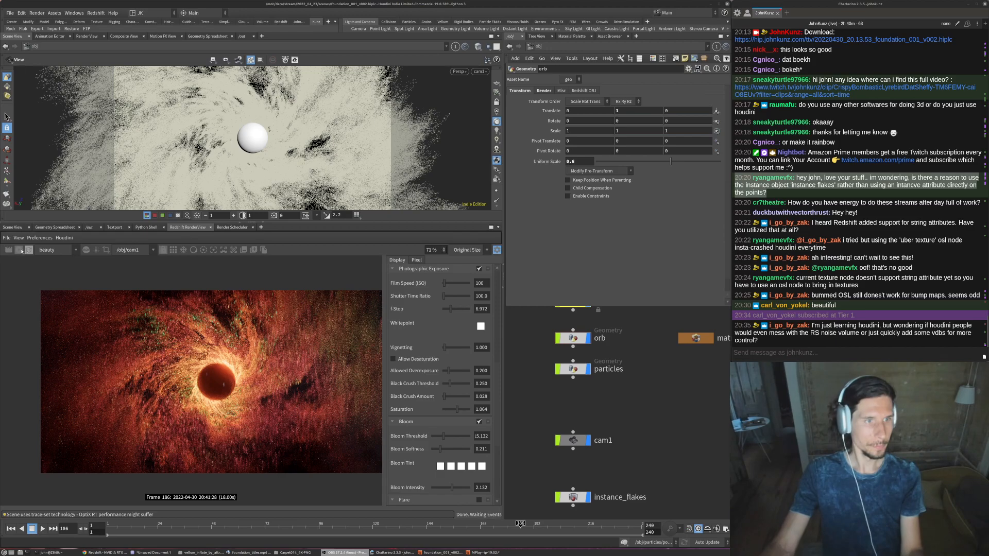
{"action": "scroll", "coordinate": [248, 363], "scroll_direction": "up", "scroll_amount": 2}
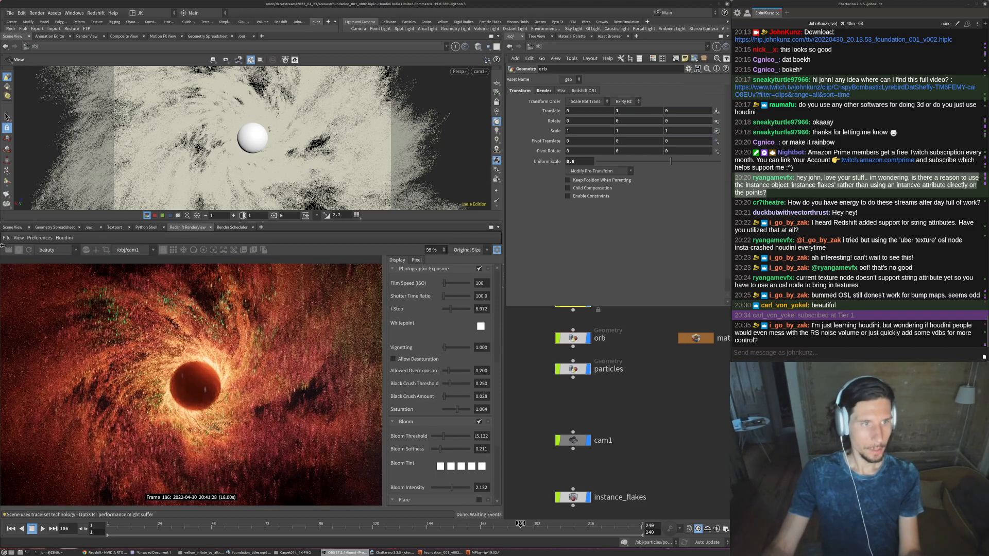
- Maximize the Redshift RenderView pane and examine the orb and surrounding particle swirl in the finished preview
{"action": "left_click", "coordinate": [491, 227]}
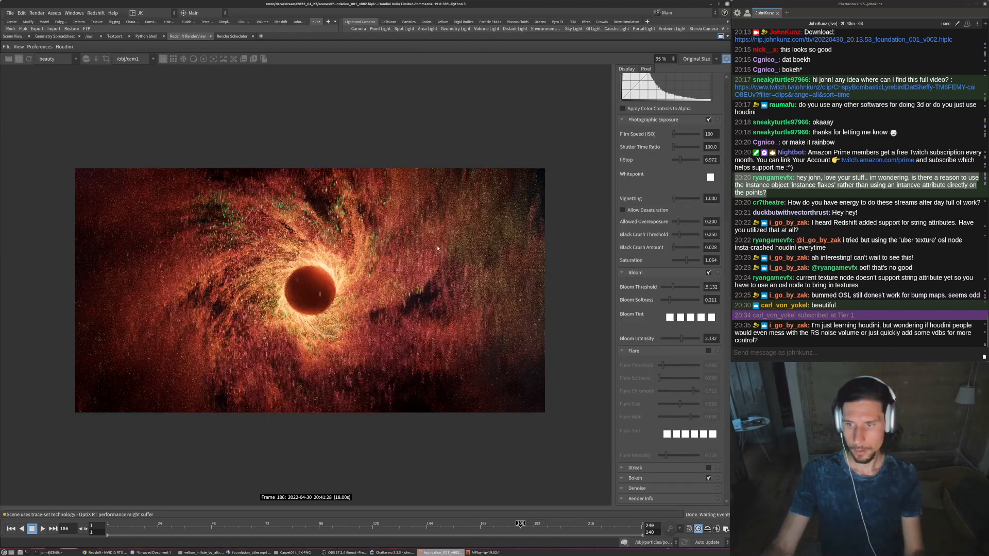
{"action": "scroll", "coordinate": [391, 310], "scroll_direction": "up", "scroll_amount": 3}
{"action": "middle_click_drag", "start_coordinate": [302, 281], "coordinate": [320, 292]}
{"action": "scroll", "coordinate": [362, 289], "scroll_direction": "down", "scroll_amount": 2}
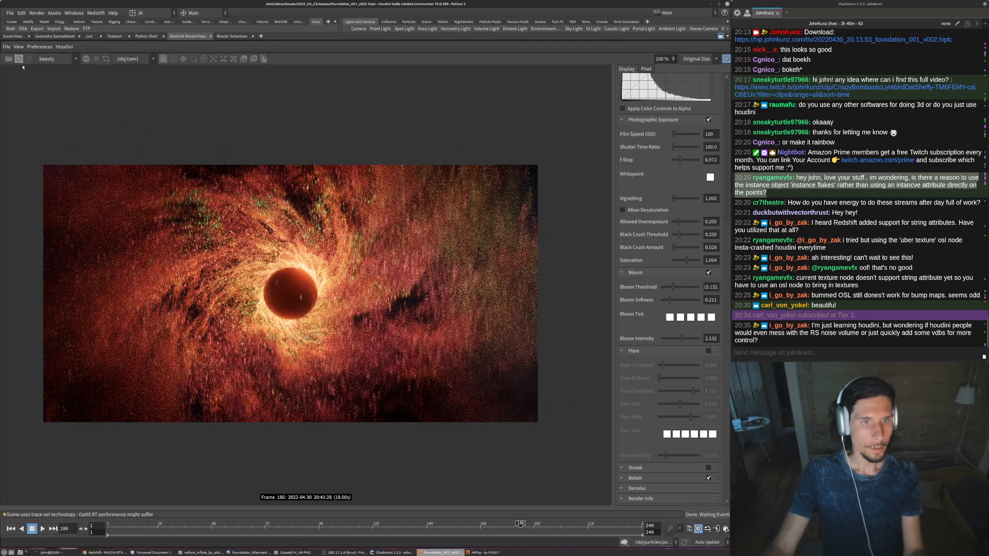
{"action": "scroll", "coordinate": [220, 216], "scroll_direction": "up", "scroll_amount": 10}
{"action": "scroll", "coordinate": [211, 226], "scroll_direction": "down", "scroll_amount": 10}
{"action": "scroll", "coordinate": [194, 308], "scroll_direction": "up", "scroll_amount": 8}
{"action": "scroll", "coordinate": [194, 308], "scroll_direction": "down", "scroll_amount": 9}
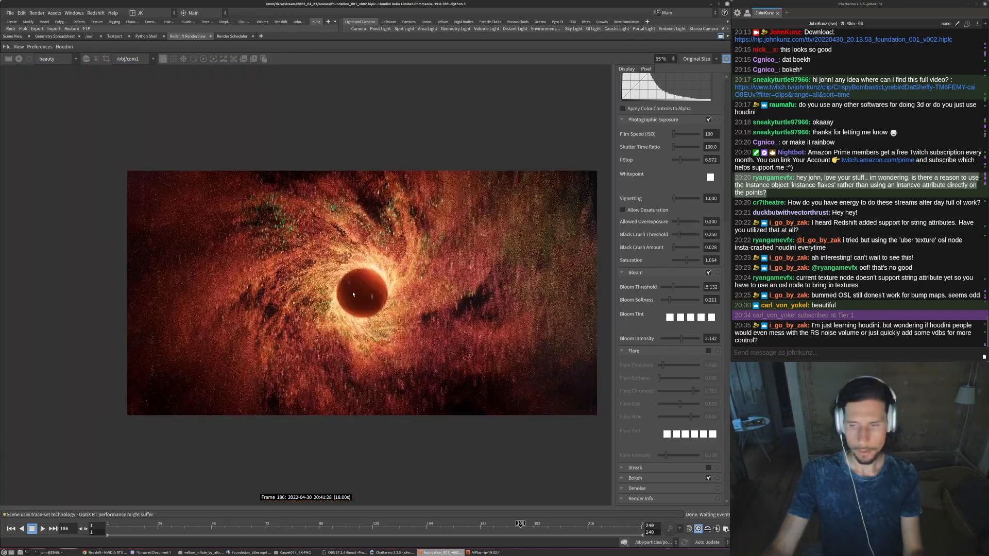
{"action": "middle_click_drag", "start_coordinate": [363, 293], "coordinate": [273, 308]}
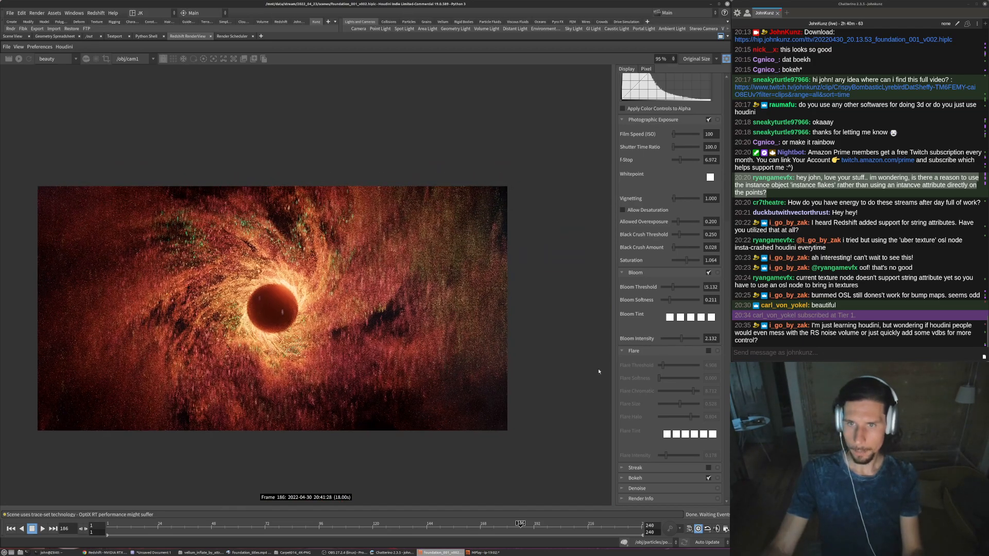